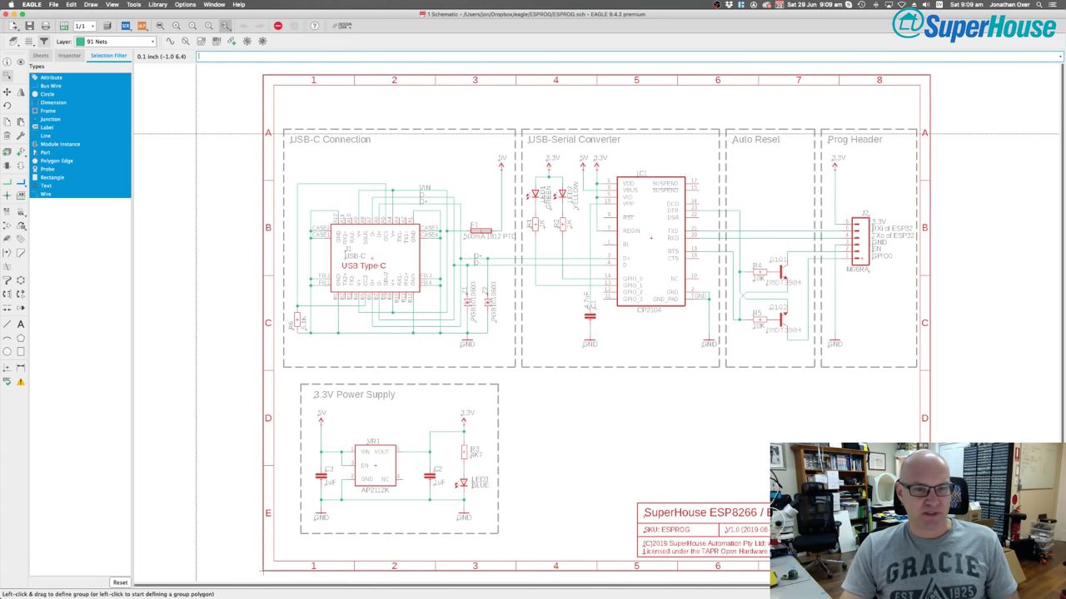
Inspect USB-C connector J1's part info, then bring up the ESPROG board layout.
{"action": "left_click", "coordinate": [6, 62]}
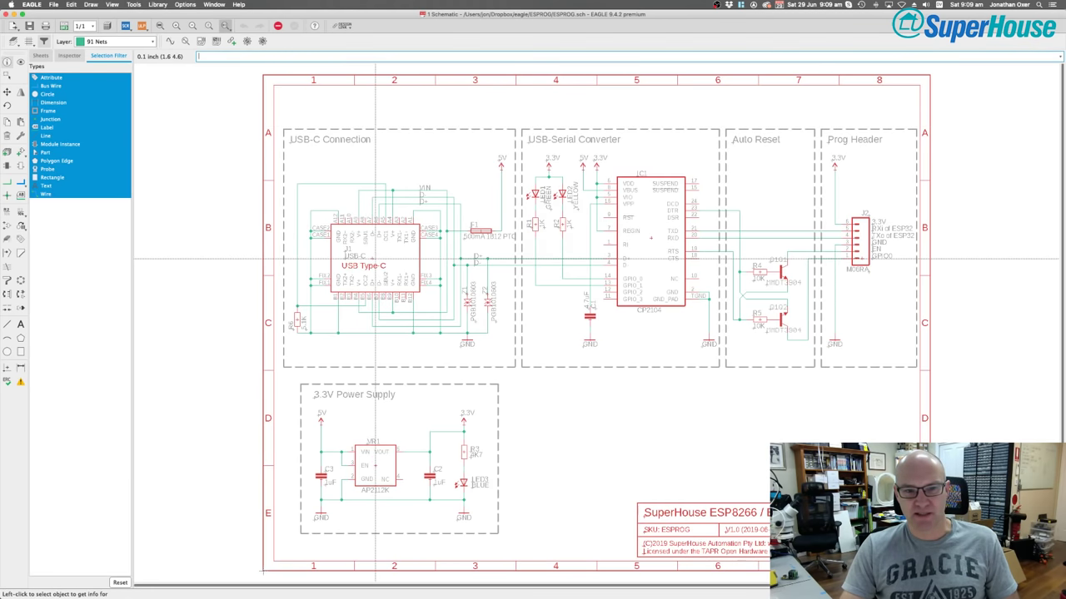
{"action": "left_click", "coordinate": [375, 260]}
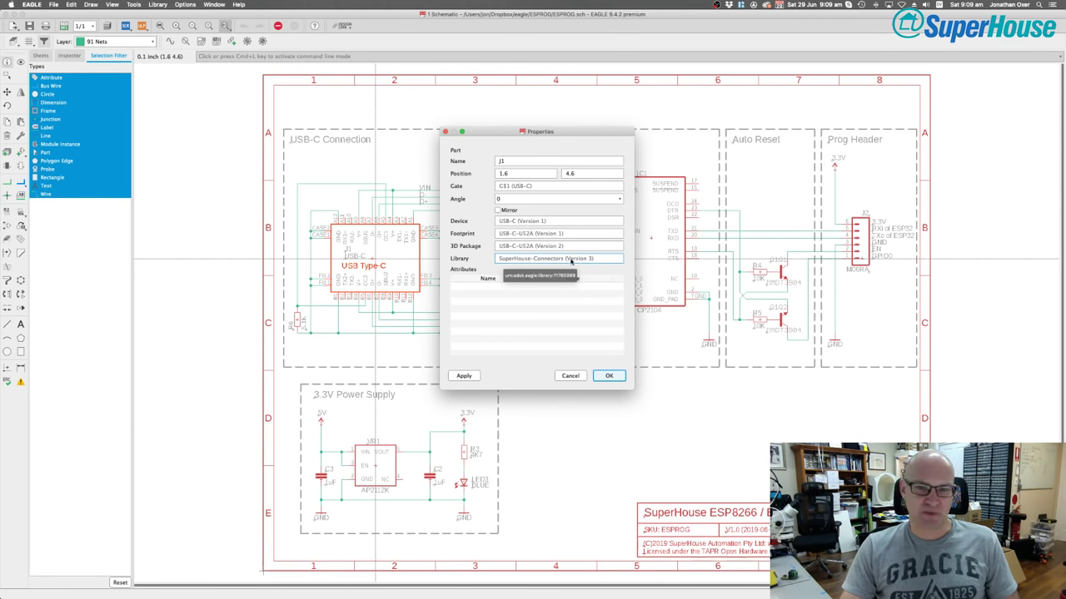
{"action": "left_click", "coordinate": [570, 376]}
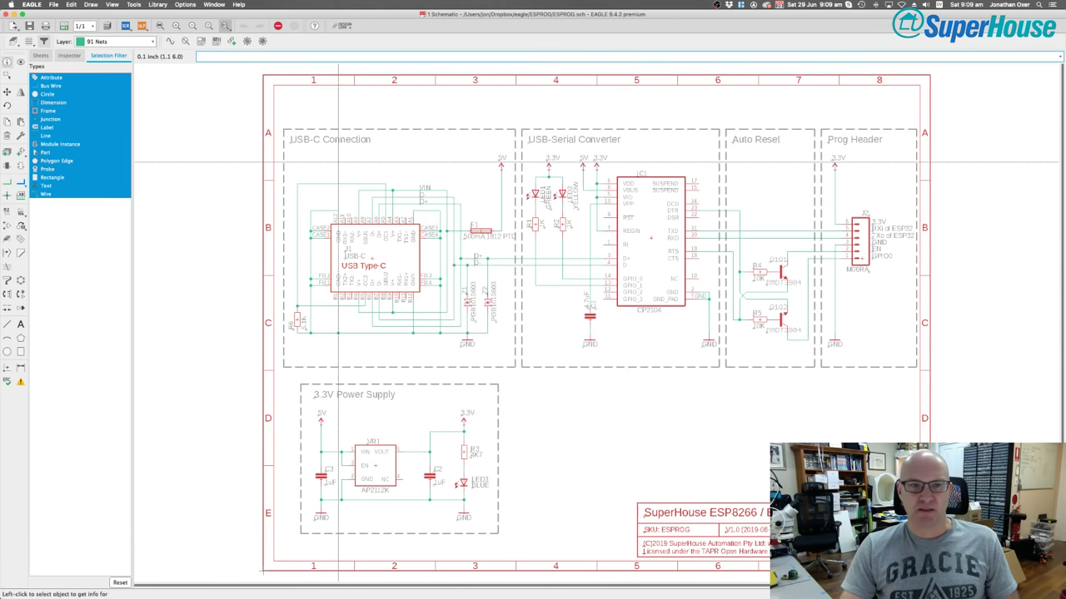
{"action": "left_click", "coordinate": [215, 4]}
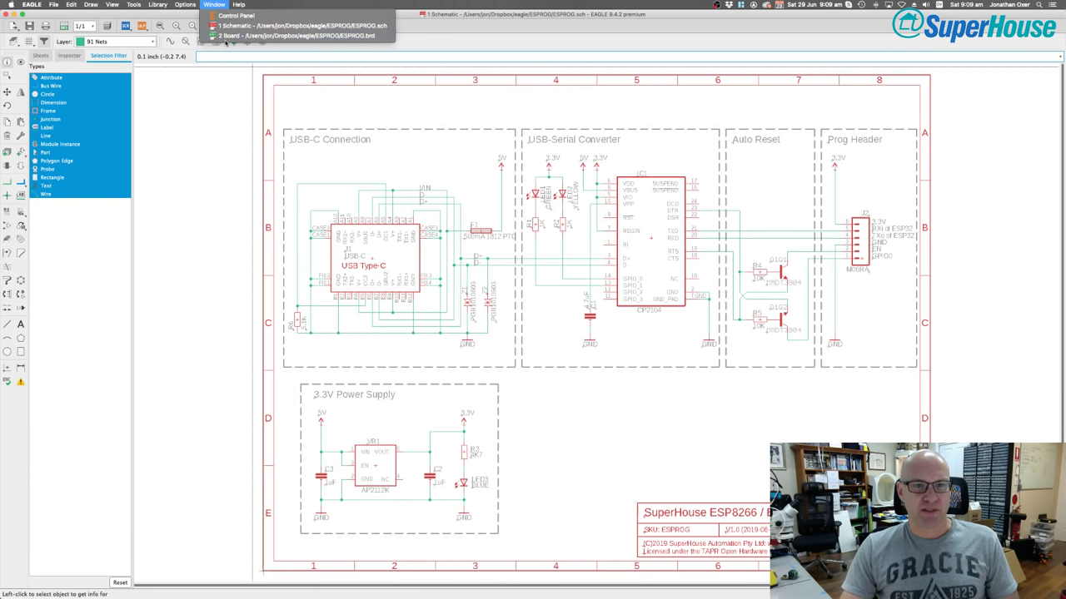
{"action": "left_click", "coordinate": [227, 38]}
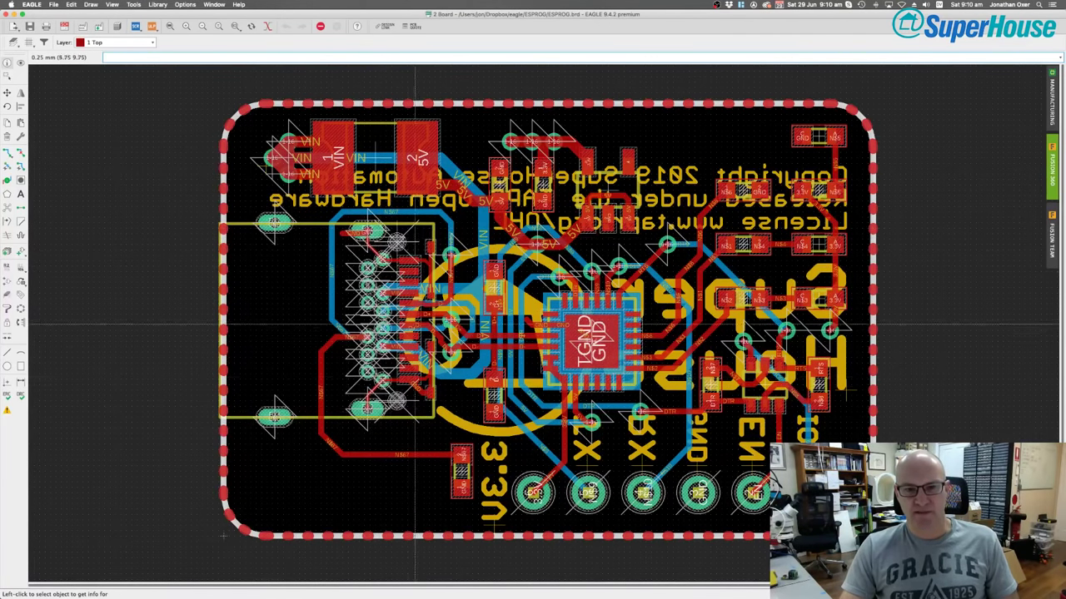
{"action": "scroll", "coordinate": [338, 305], "scroll_direction": "up", "scroll_amount": 2}
{"action": "scroll", "coordinate": [339, 306], "scroll_direction": "up", "scroll_amount": 2}
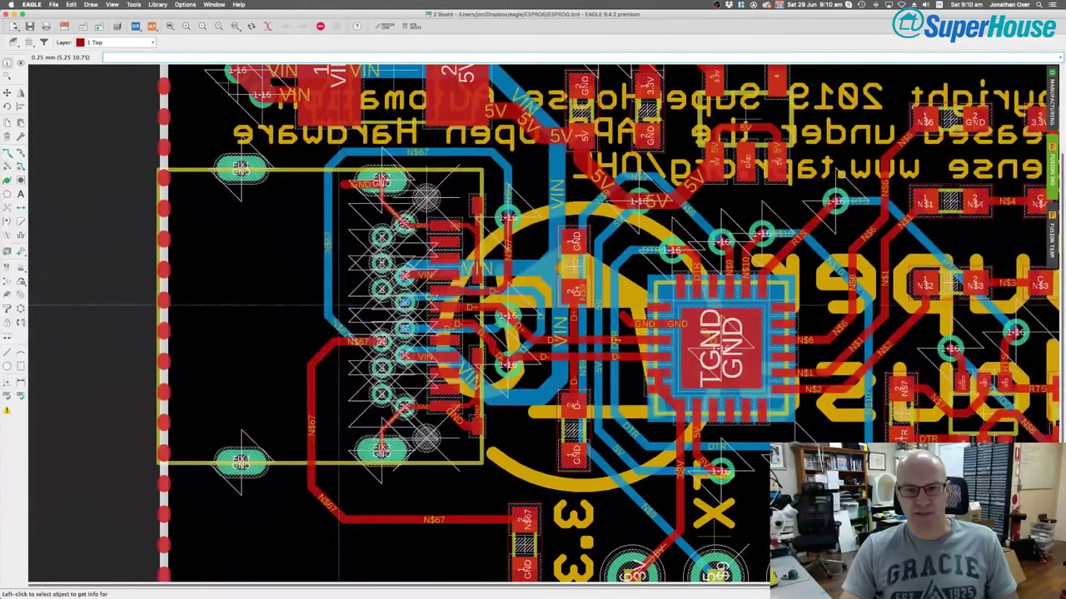
{"action": "scroll", "coordinate": [339, 305], "scroll_direction": "down", "scroll_amount": 3}
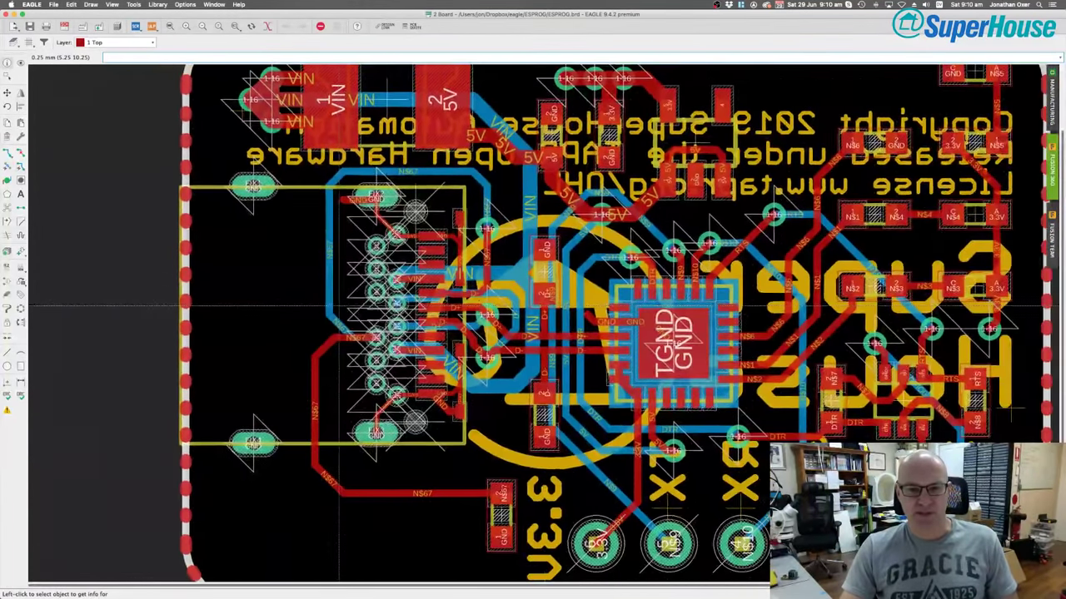
{"action": "scroll", "coordinate": [472, 221], "scroll_direction": "up", "scroll_amount": 2}
{"action": "left_click", "coordinate": [413, 211]}
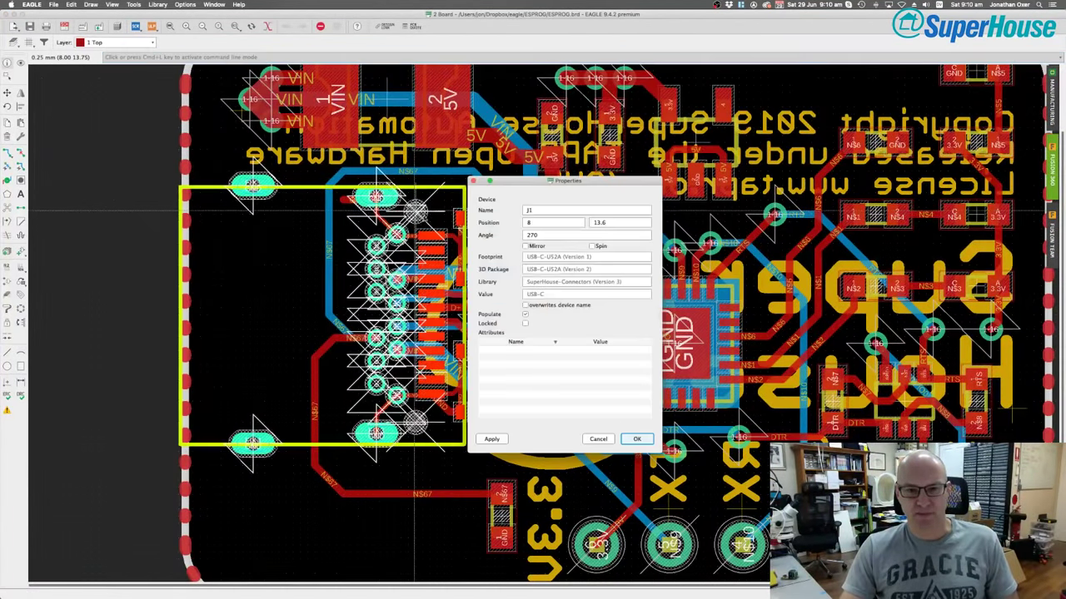
{"action": "left_click", "coordinate": [565, 284]}
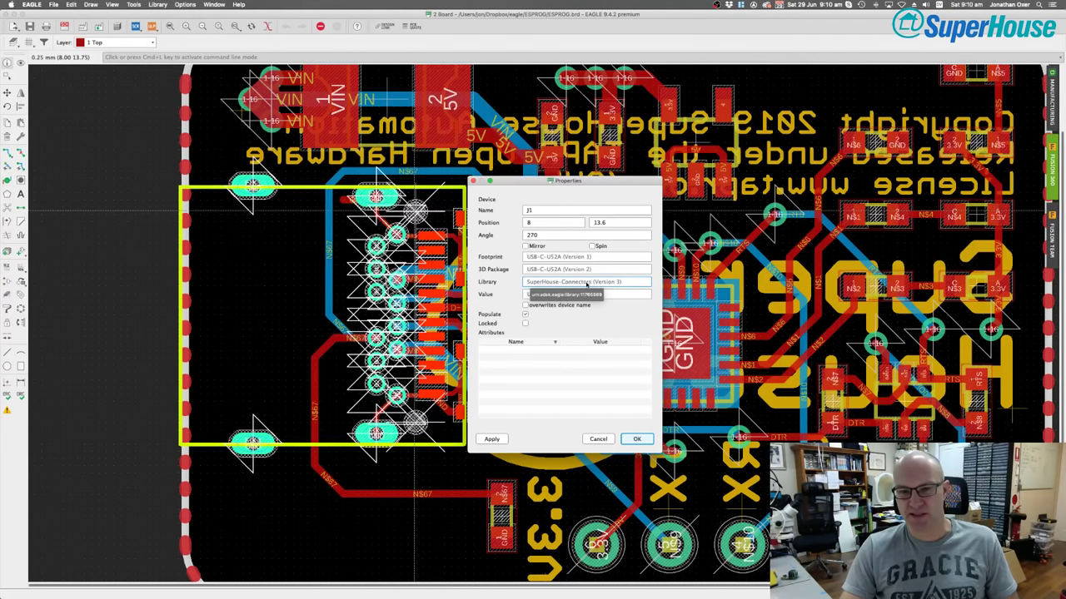
{"action": "left_click", "coordinate": [597, 439]}
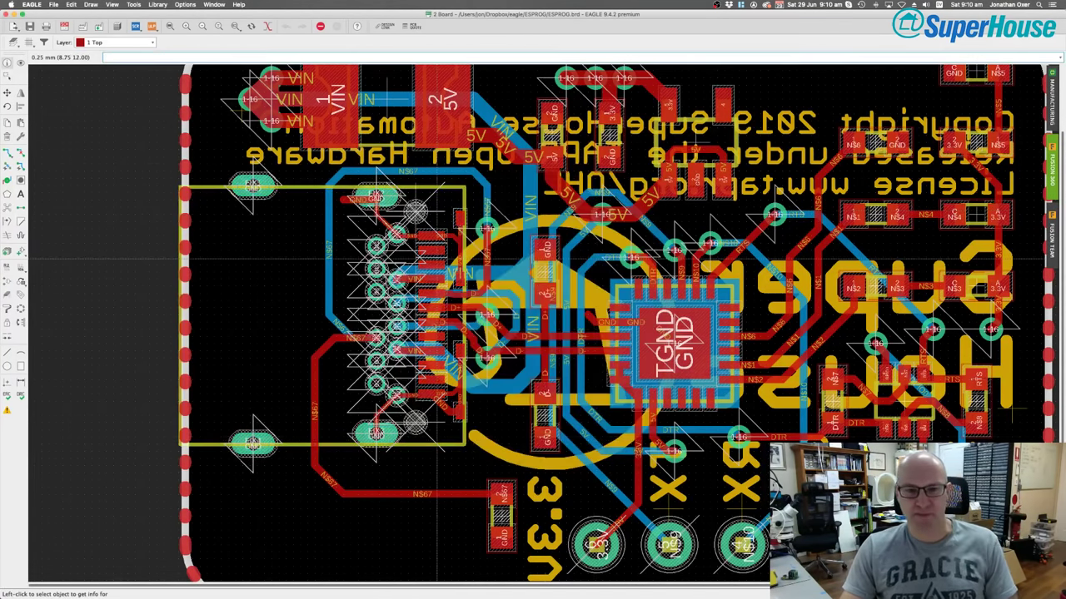
{"action": "scroll", "coordinate": [499, 275], "scroll_direction": "down", "scroll_amount": 3}
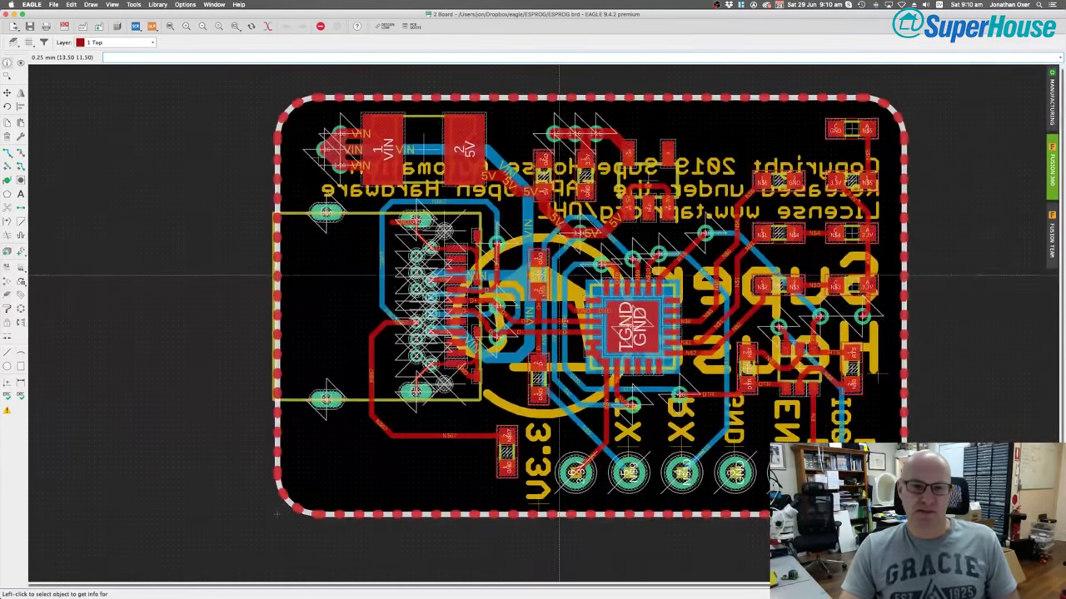
{"action": "scroll", "coordinate": [603, 281], "scroll_direction": "up", "scroll_amount": 2}
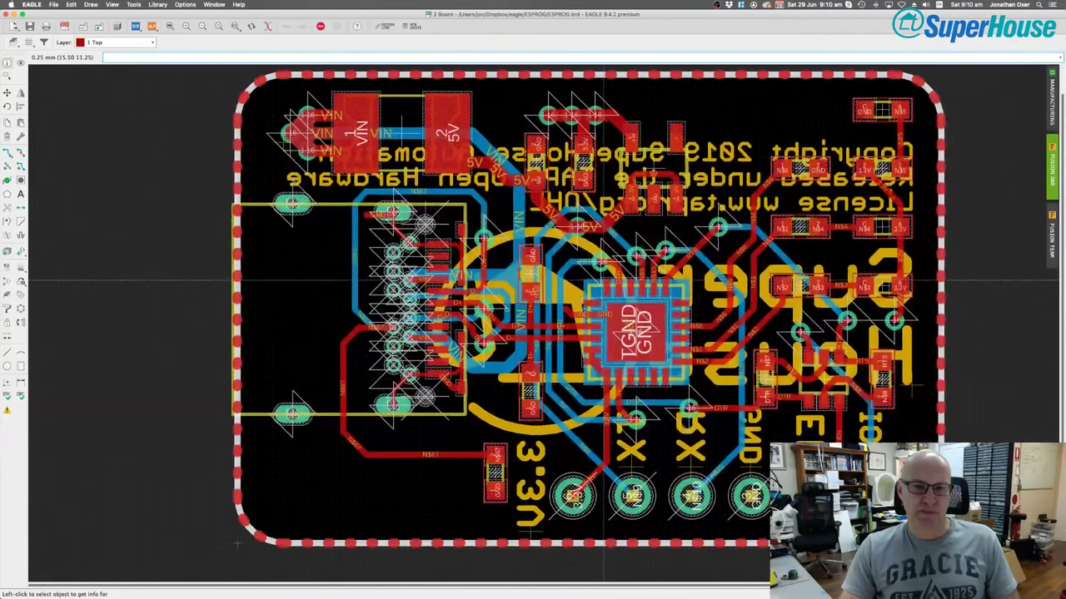
{"action": "scroll", "coordinate": [603, 282], "scroll_direction": "up", "scroll_amount": 1}
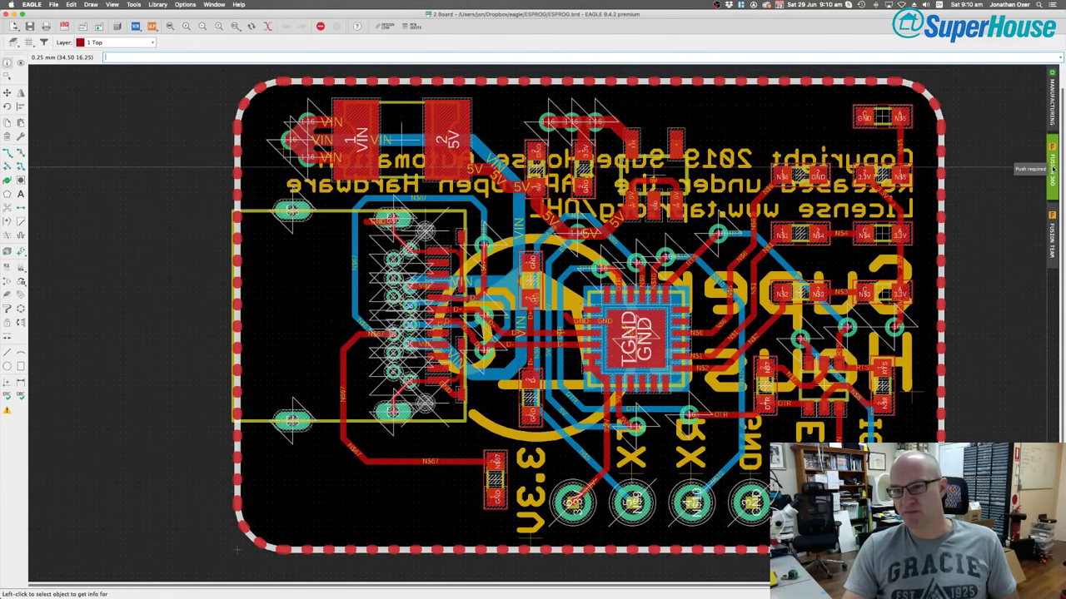
Check the ESPROG board's Push to Fusion sync status, then switch to Fusion 360.
{"action": "left_click", "coordinate": [1052, 169]}
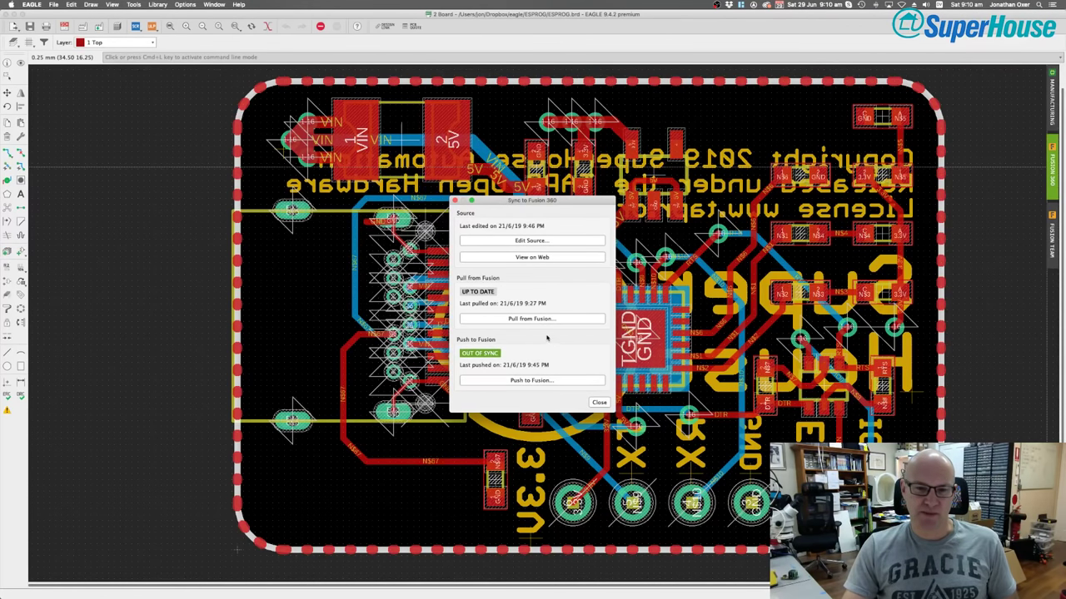
{"action": "left_click", "coordinate": [524, 380]}
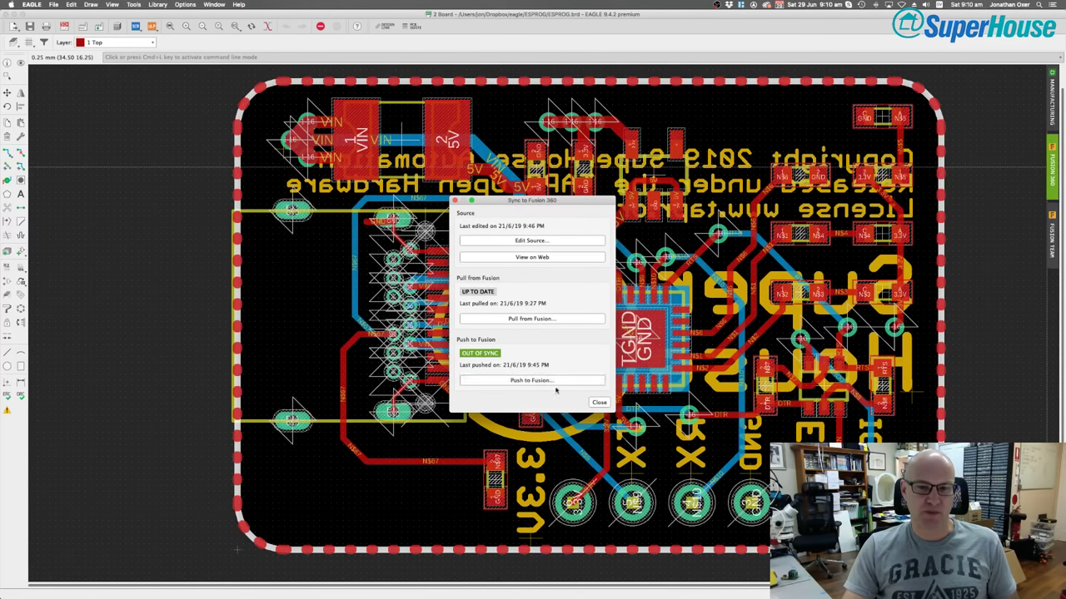
{"action": "left_click", "coordinate": [599, 402]}
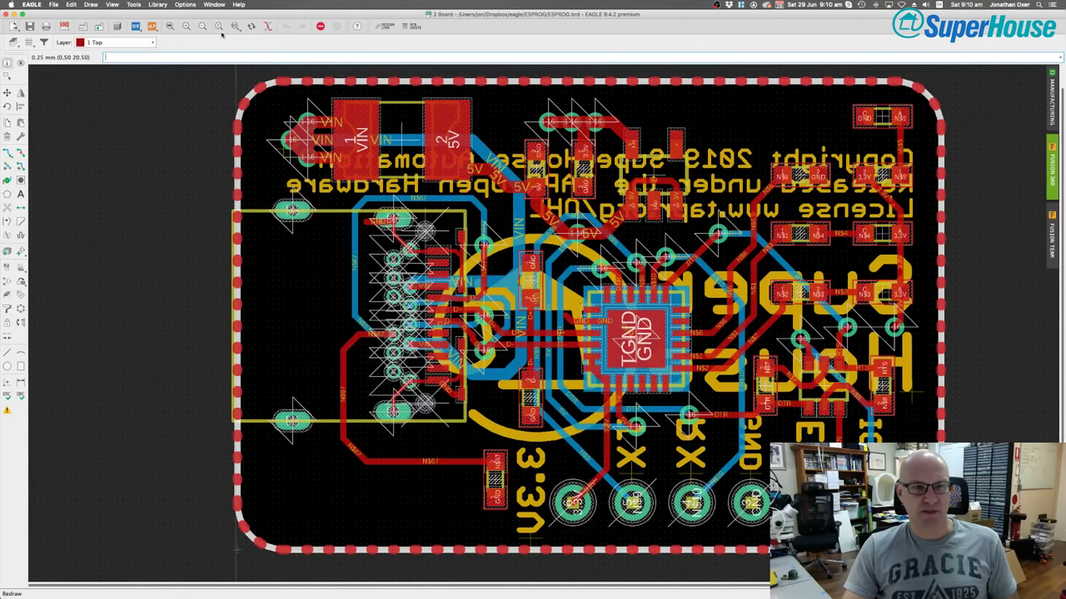
{"action": "key", "text": "super+Tab"}
{"action": "key", "text": "super+Tab"}
{"action": "key", "text": "super+Tab"}
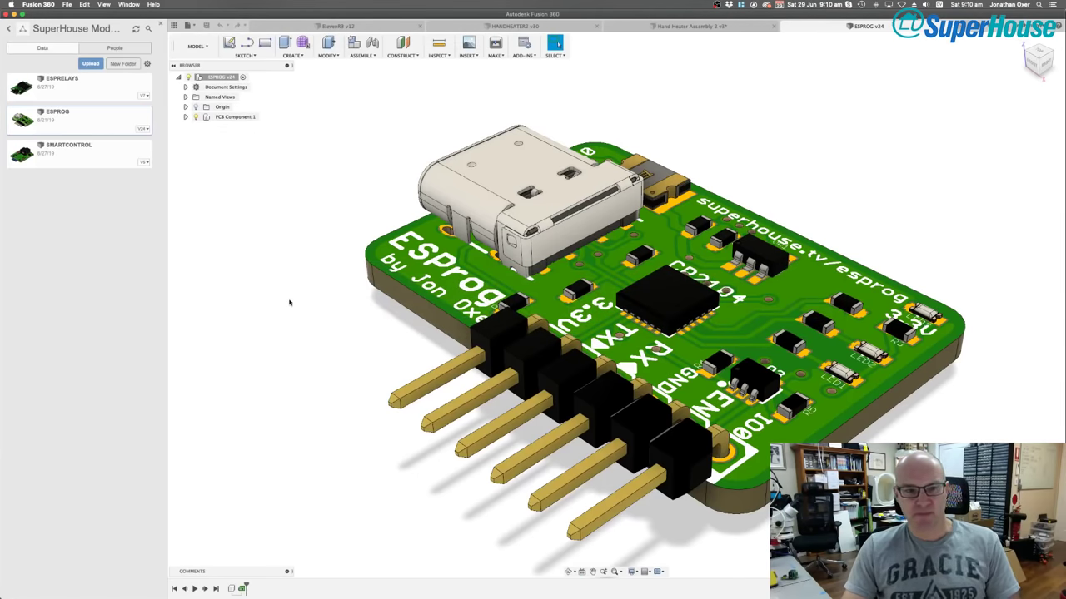
Orbit the ESPROG 3D board to its connector side and a low side view, then return to EAGLE.
{"action": "middle_click_drag", "start_coordinate": [273, 284], "coordinate": [311, 302], "text": "shift"}
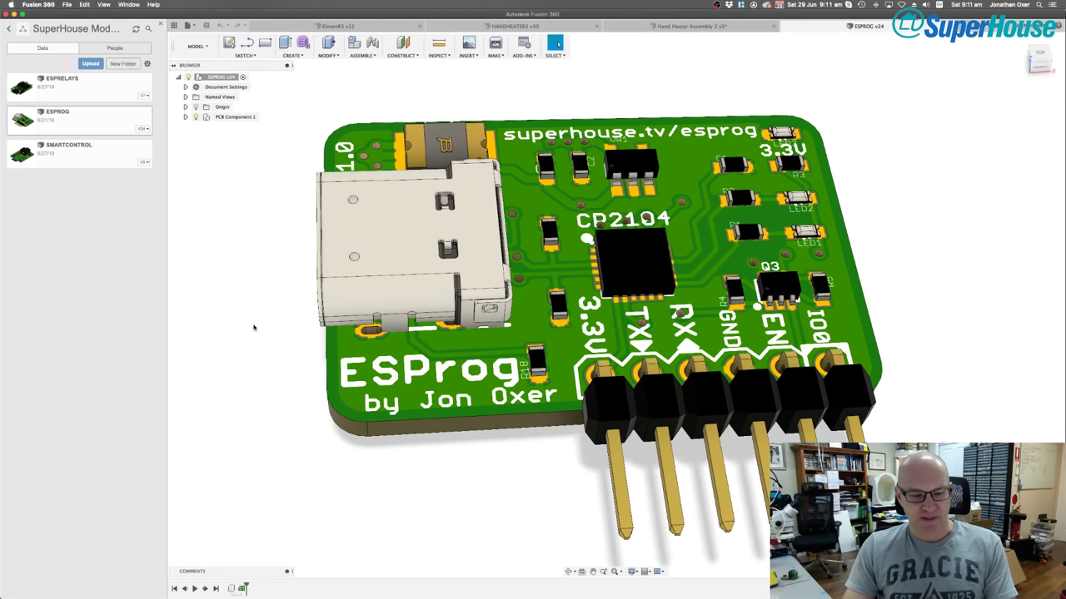
{"action": "mouse_move", "coordinate": [254, 327]}
{"action": "middle_mouse_down", "text": "shift"}
{"action": "mouse_move", "coordinate": [269, 307]}
{"action": "mouse_move", "coordinate": [268, 276]}
{"action": "mouse_move", "coordinate": [250, 342]}
{"action": "mouse_move", "coordinate": [263, 334]}
{"action": "middle_mouse_up", "text": "shift"}
{"action": "key", "text": "super+Tab"}
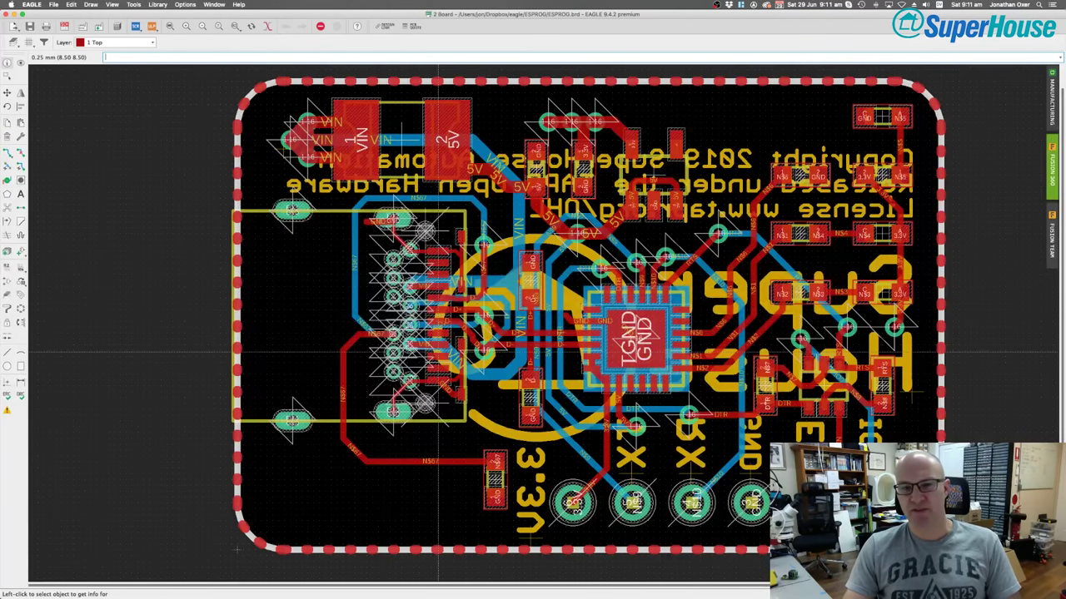
Run Ratsnest to pour the ESPROG copper fills, then switch to Fusion 360.
{"action": "key", "text": "Return"}
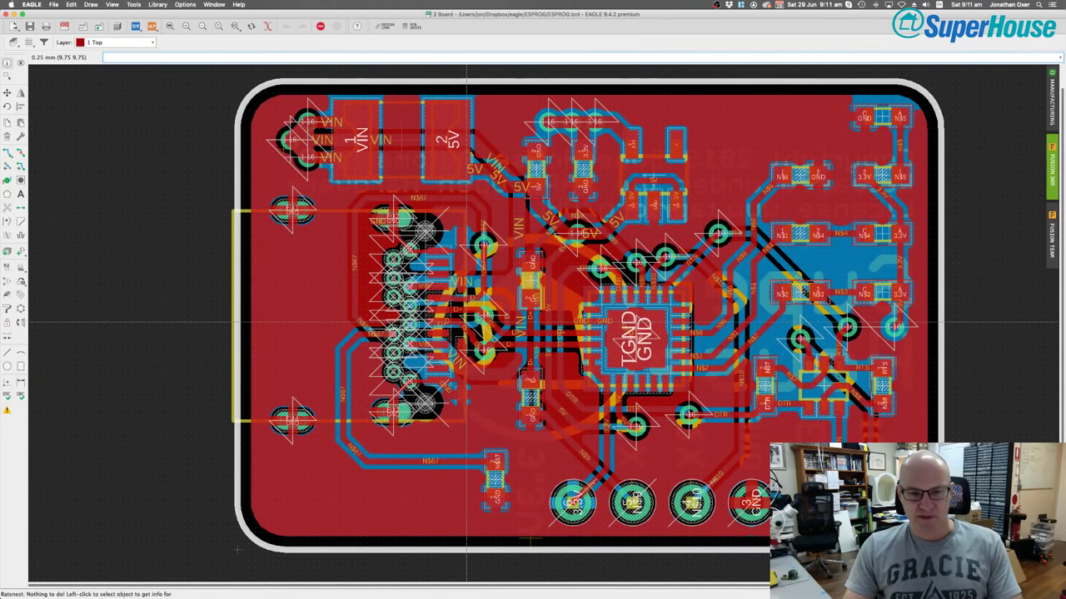
{"action": "key", "text": "super+Tab"}
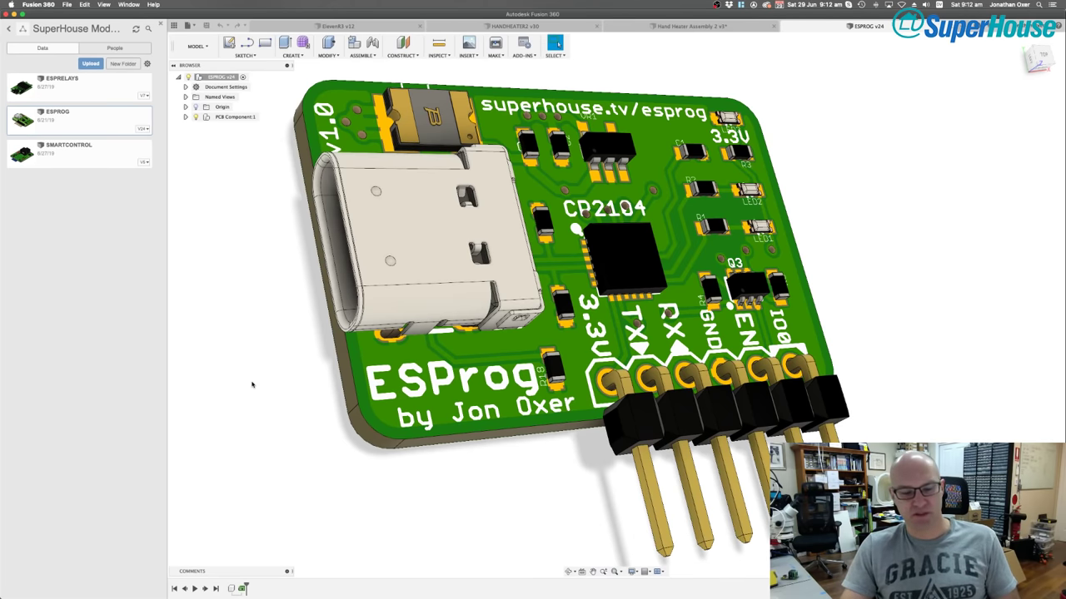
Orbit and zoom the 3D board briefly, then return to the EAGLE ESProg layout.
{"action": "mouse_move", "coordinate": [238, 390]}
{"action": "middle_mouse_down", "text": "shift"}
{"action": "mouse_move", "coordinate": [219, 402]}
{"action": "mouse_move", "coordinate": [238, 374]}
{"action": "mouse_move", "coordinate": [305, 343]}
{"action": "mouse_move", "coordinate": [235, 369]}
{"action": "middle_mouse_up", "text": "shift"}
{"action": "key", "text": "super+Tab"}
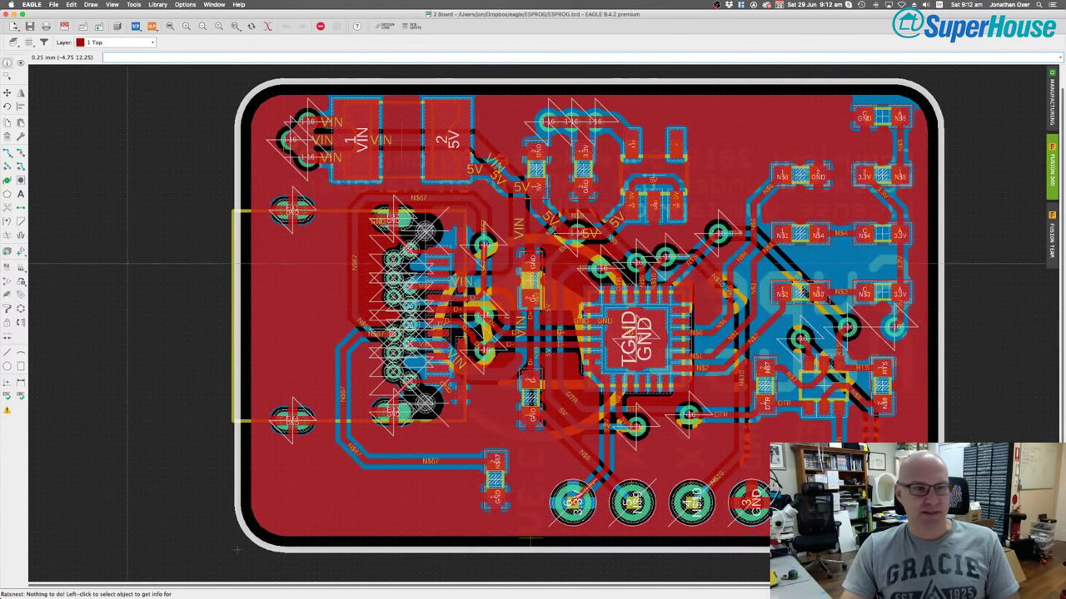
Show the tPlace through tFinish silkscreen layers, make 21 tPlace active, then go to Fusion 360.
{"action": "left_click", "coordinate": [14, 42]}
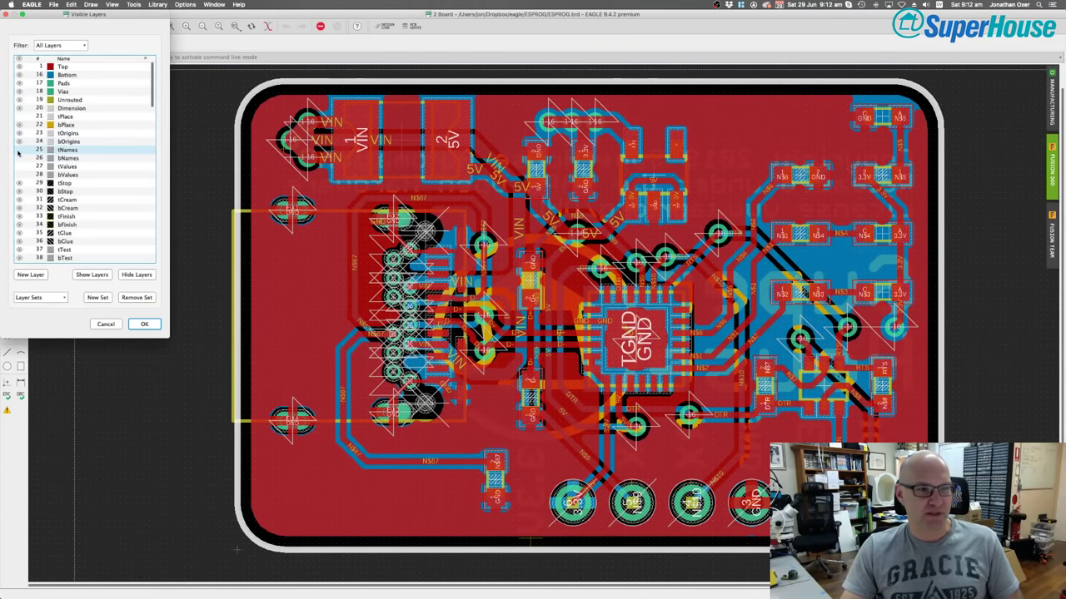
{"action": "left_click", "coordinate": [65, 117]}
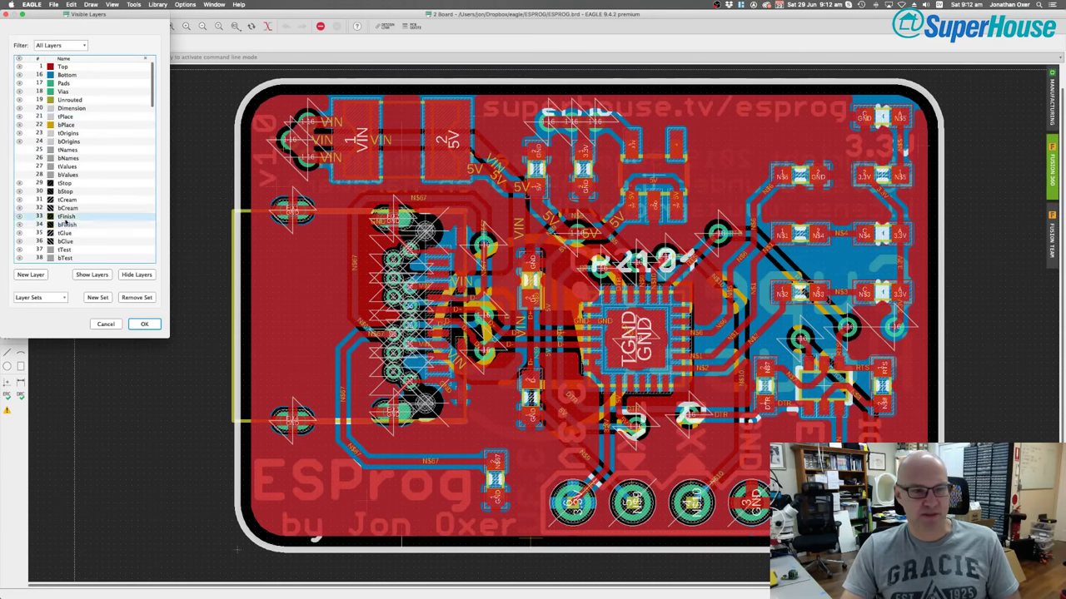
{"action": "key", "text": "Return"}
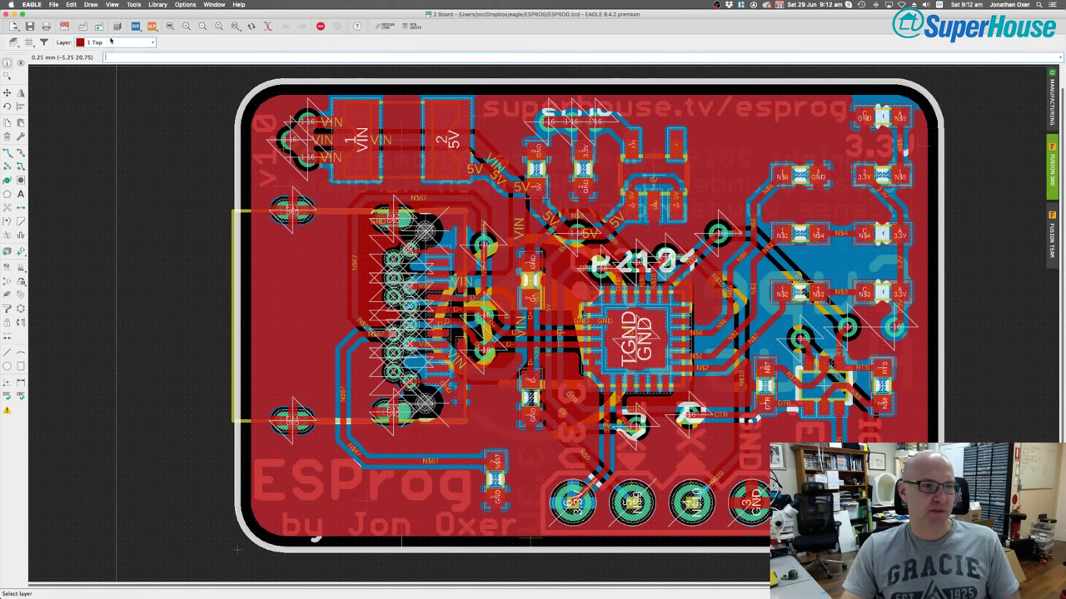
{"action": "left_click", "coordinate": [125, 42]}
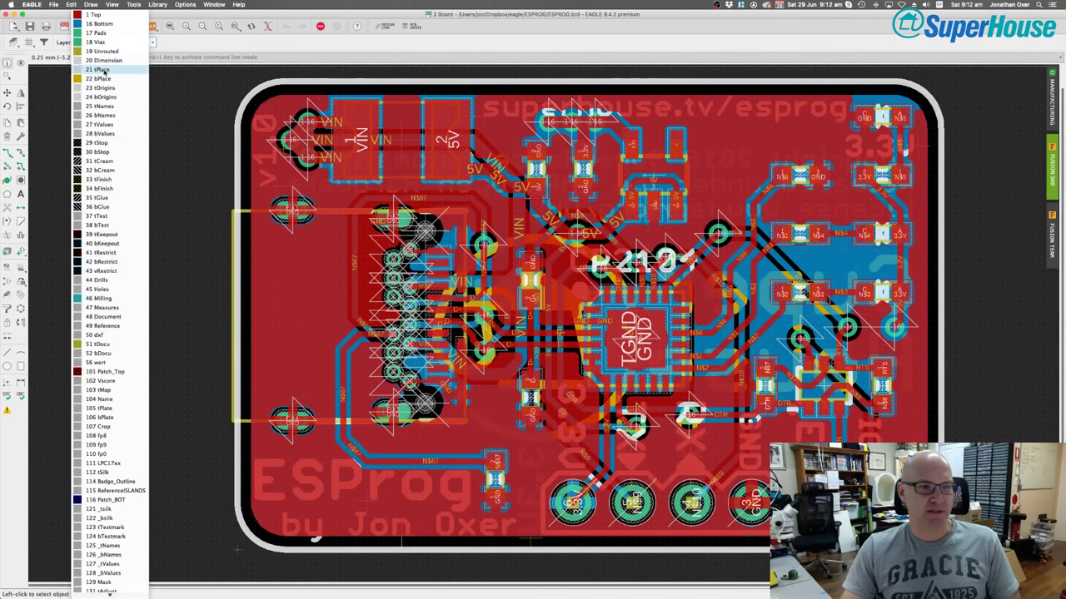
{"action": "left_click", "coordinate": [100, 70]}
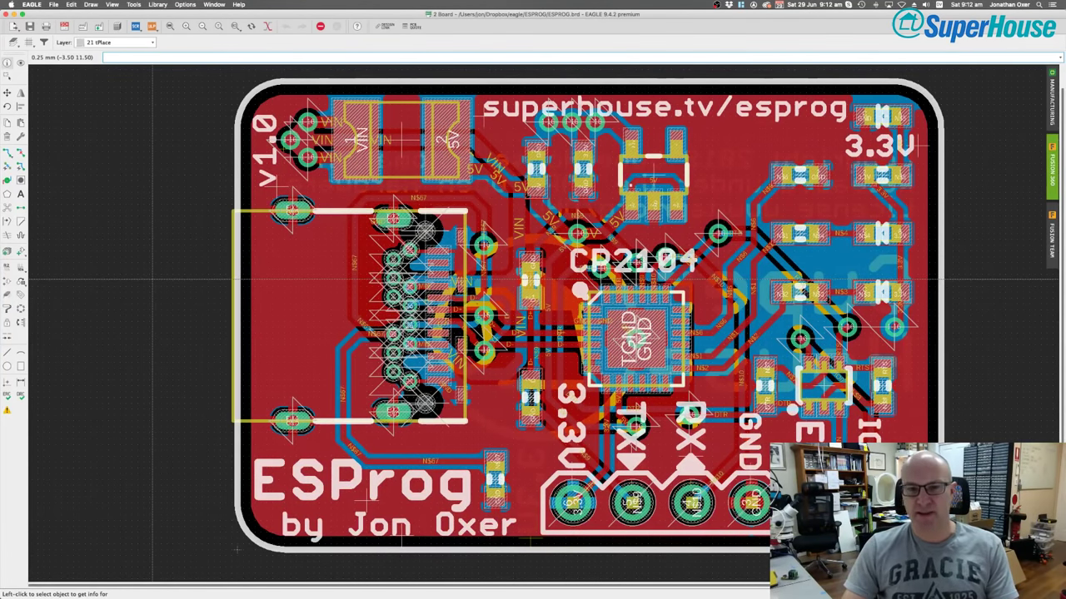
{"action": "key", "text": "super+Tab"}
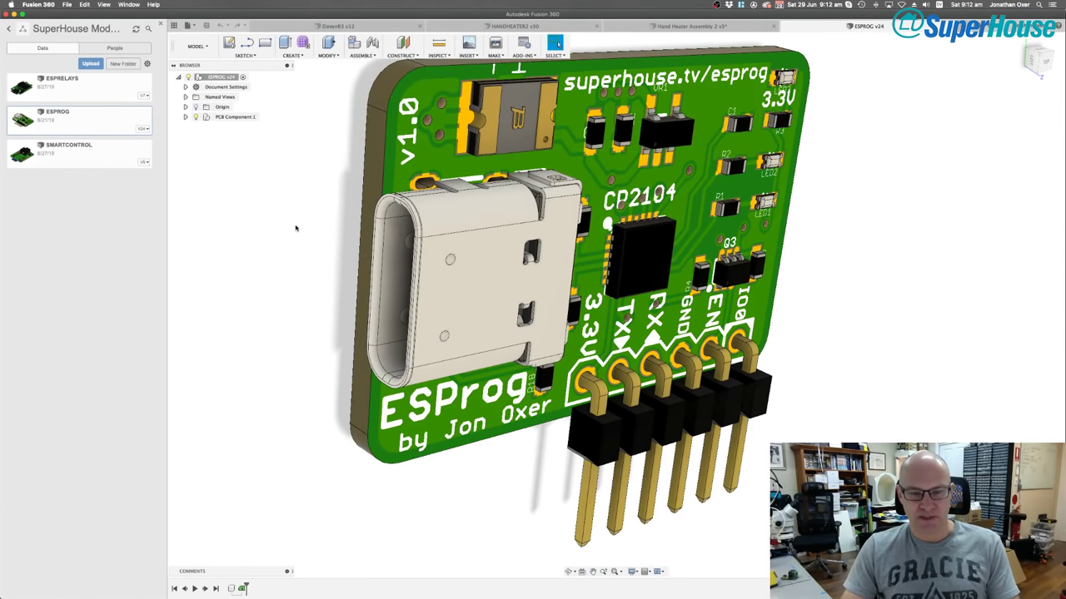
Orbit the ESProg model to another angle, then return to the EAGLE layout.
{"action": "middle_click_drag", "start_coordinate": [296, 228], "coordinate": [293, 197], "text": "shift"}
{"action": "key", "text": "Escape"}
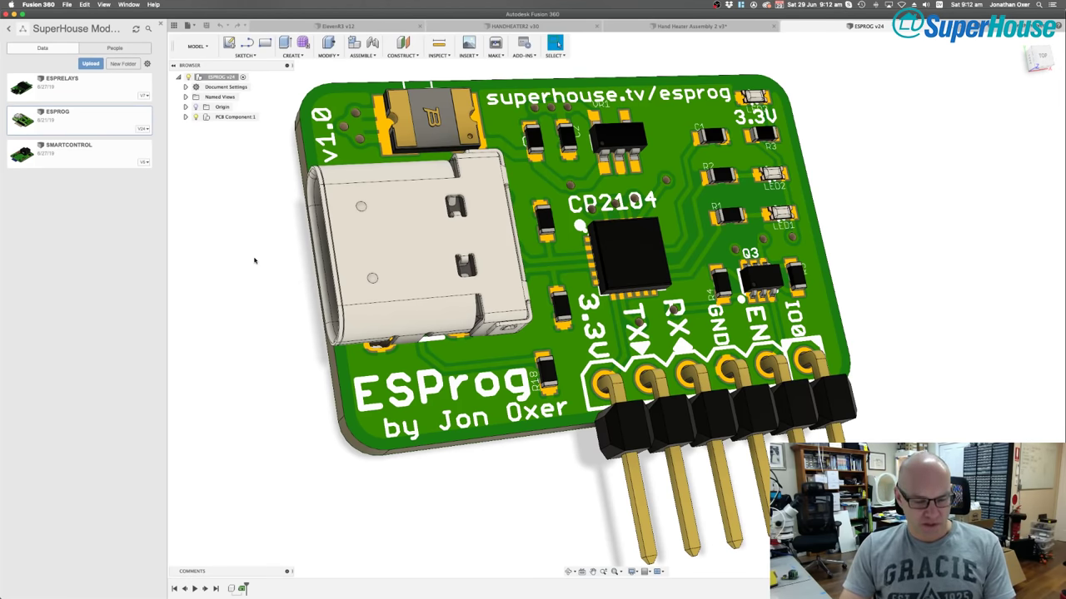
{"action": "key", "text": "super+Tab"}
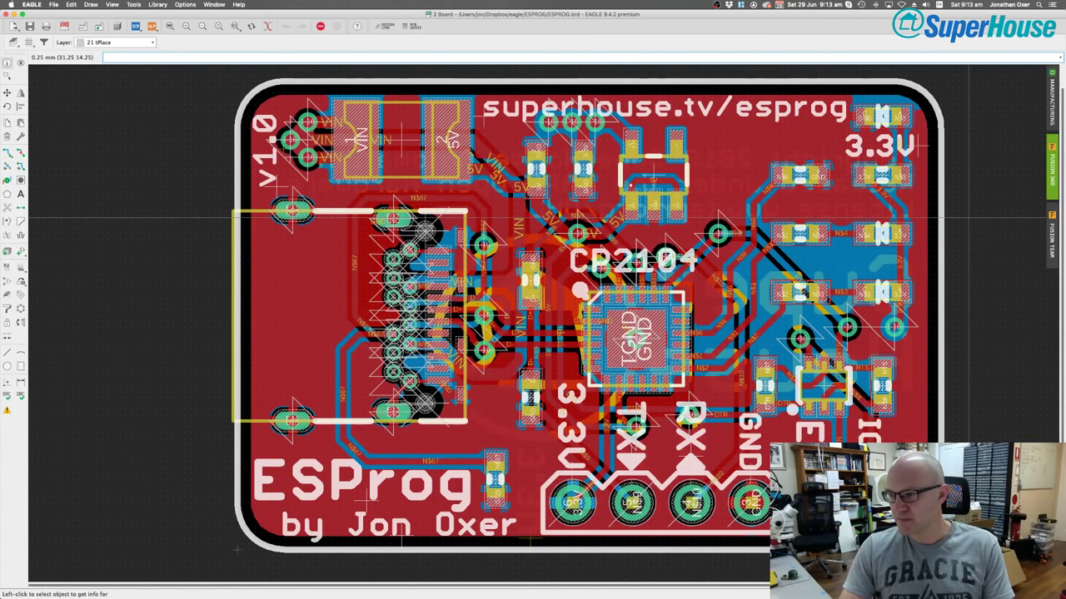
On the HANDHEATER2 board, zoom in and refill the copper pours with Ratsnest, then bring up HANDHEATERFAN2.
{"action": "key", "text": "super+grave"}
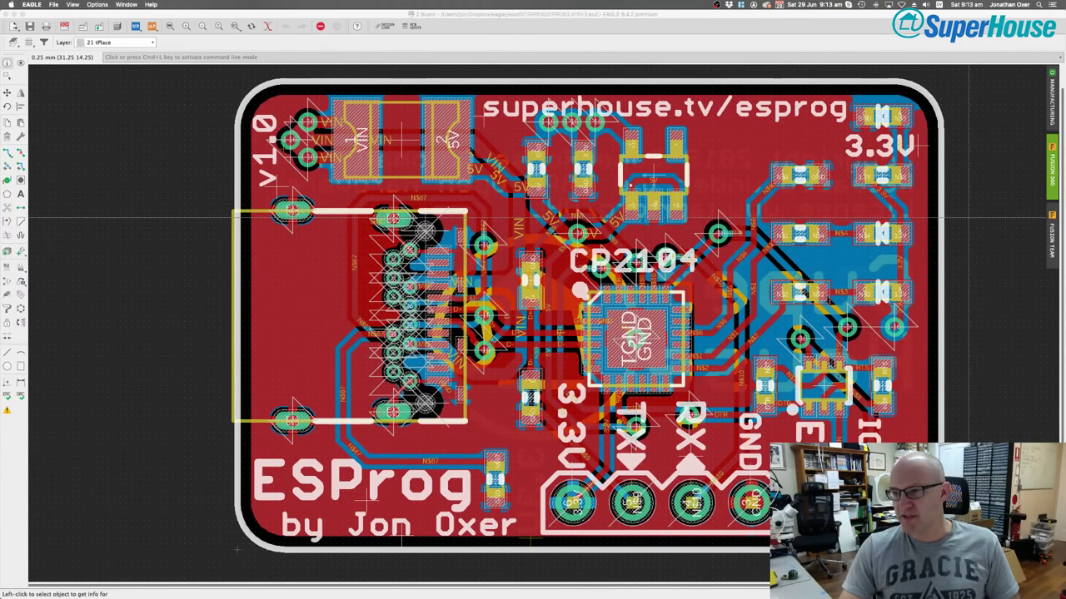
{"action": "key", "text": "super+grave"}
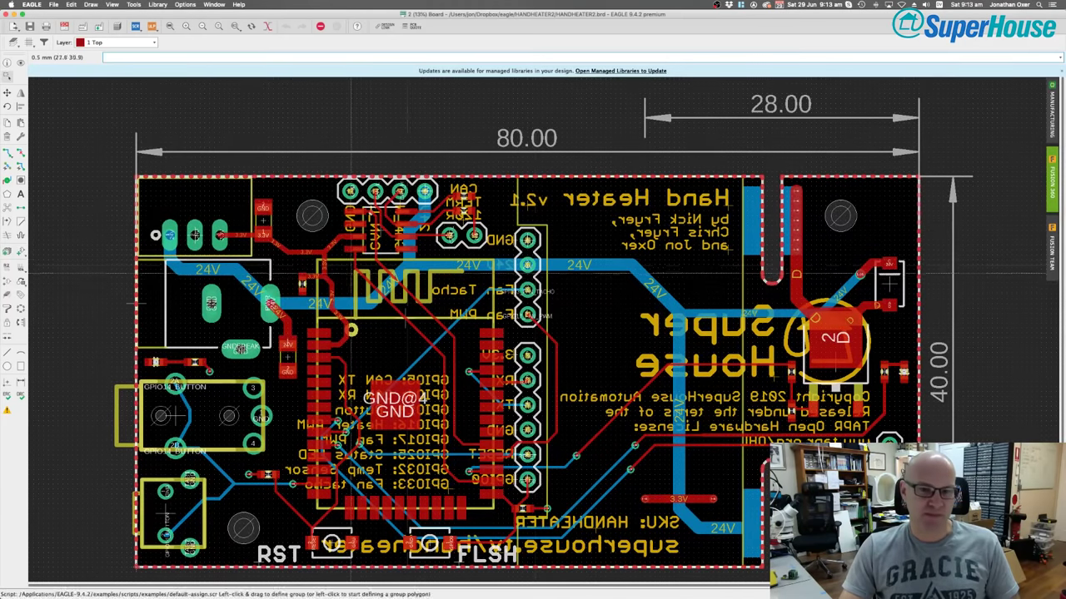
{"action": "scroll", "coordinate": [558, 430], "scroll_direction": "up", "scroll_amount": 5}
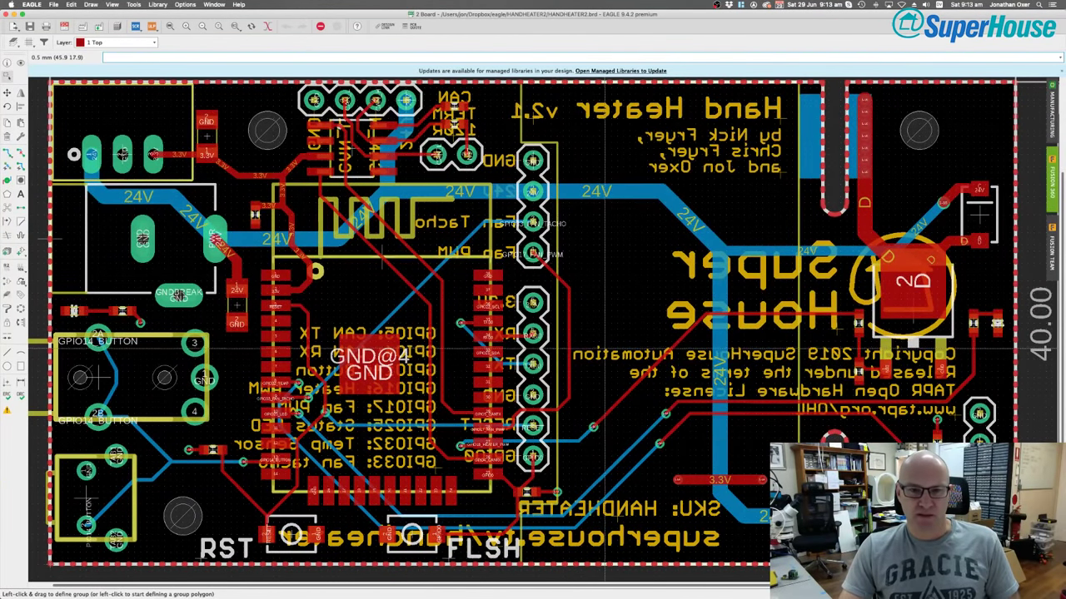
{"action": "scroll", "coordinate": [591, 327], "scroll_direction": "down", "scroll_amount": 2}
{"action": "scroll", "coordinate": [585, 313], "scroll_direction": "up", "scroll_amount": 1}
{"action": "scroll", "coordinate": [585, 313], "scroll_direction": "down", "scroll_amount": 2}
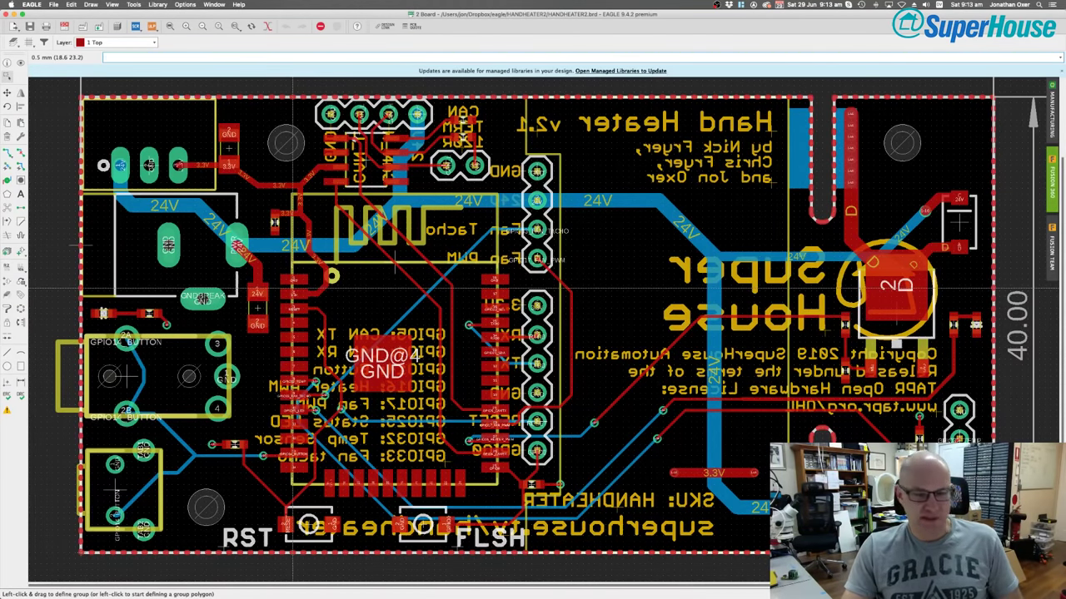
{"action": "key", "text": "F12"}
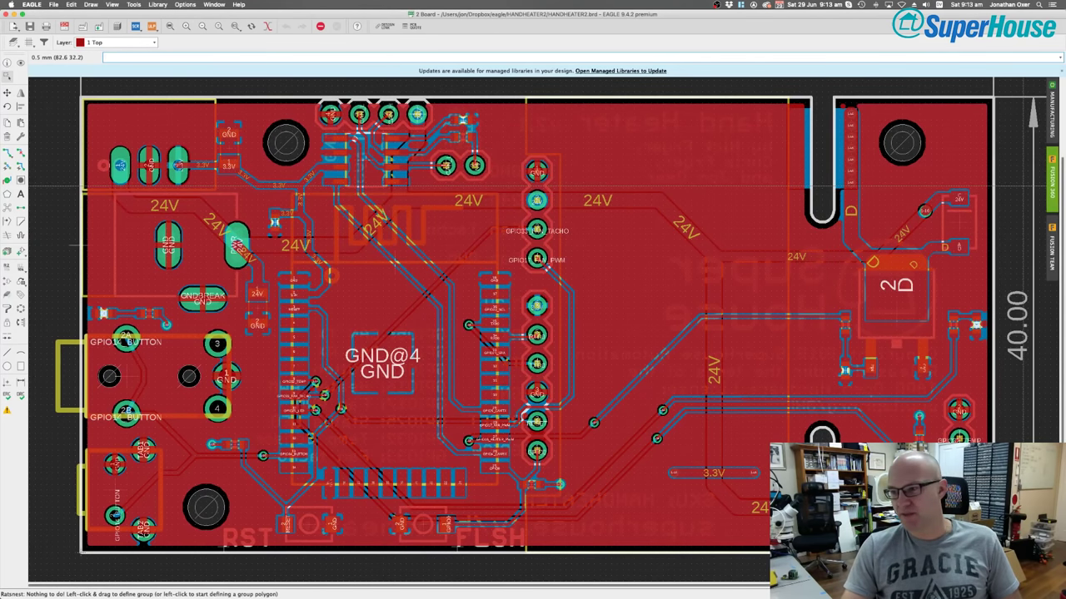
{"action": "key", "text": "super+grave"}
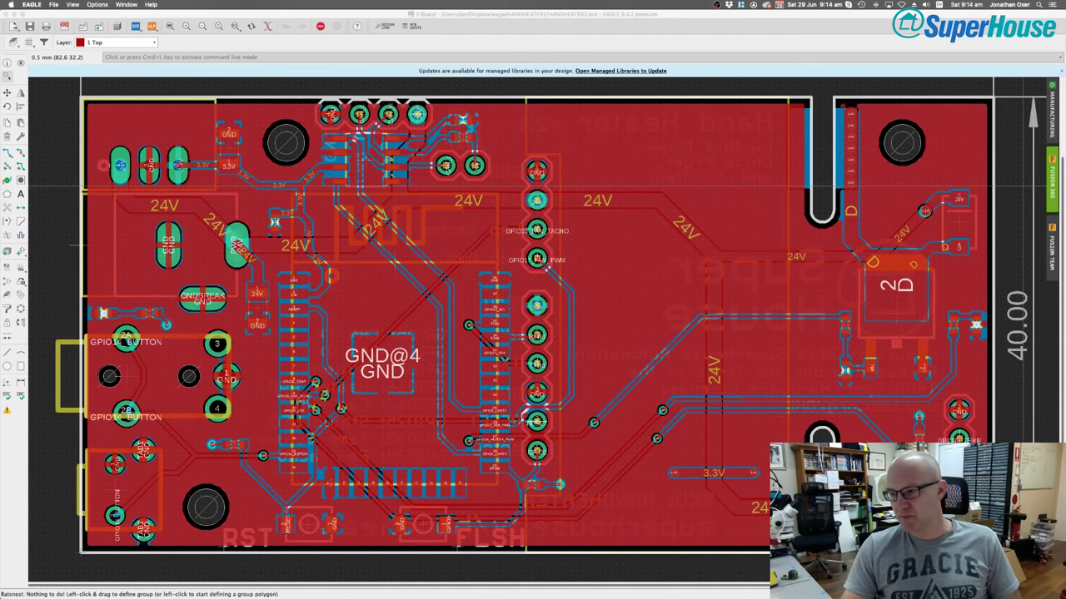
{"action": "key", "text": "super+grave"}
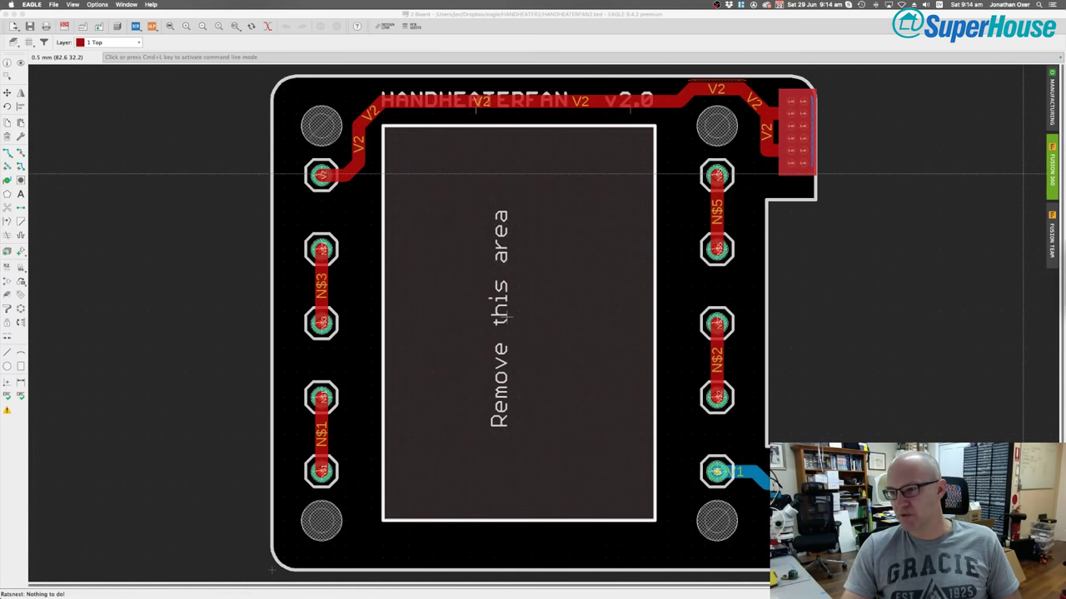
Focus the HANDHEATERFAN2 board window, then switch to the ESProg model in Fusion 360.
{"action": "left_click", "coordinate": [508, 316]}
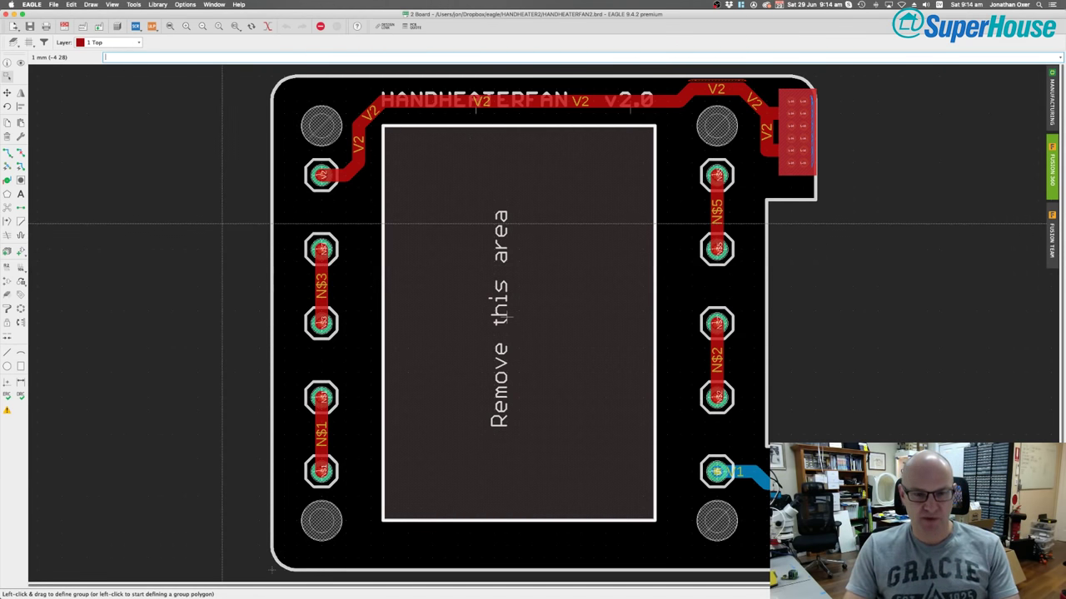
{"action": "key", "text": "super+Tab"}
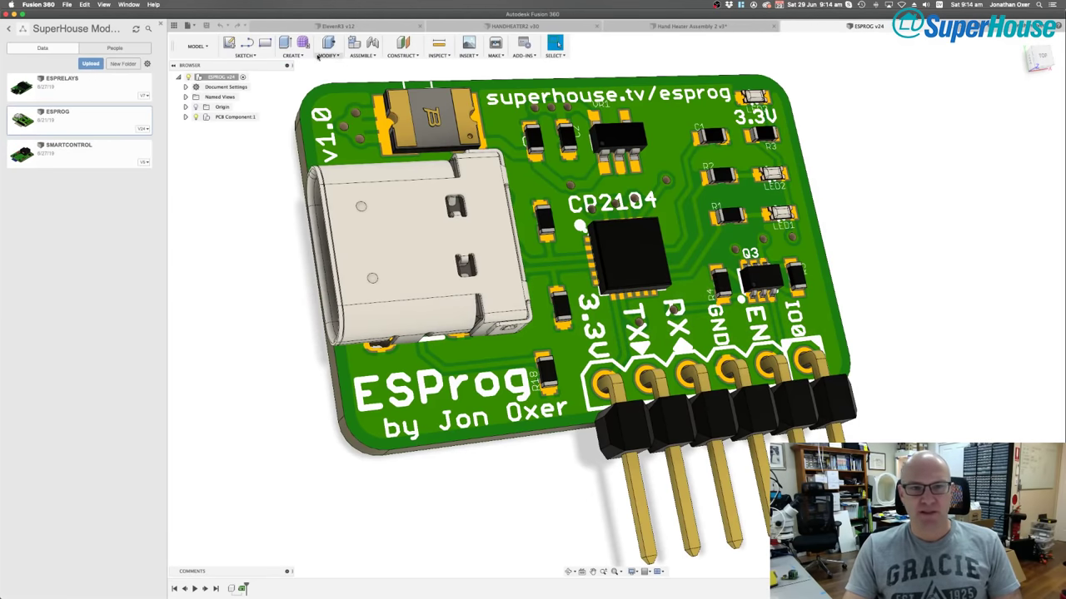
Open the HANDHEATER2 v30 model and orbit it to frontal, underside and tilted views.
{"action": "left_click", "coordinate": [509, 25]}
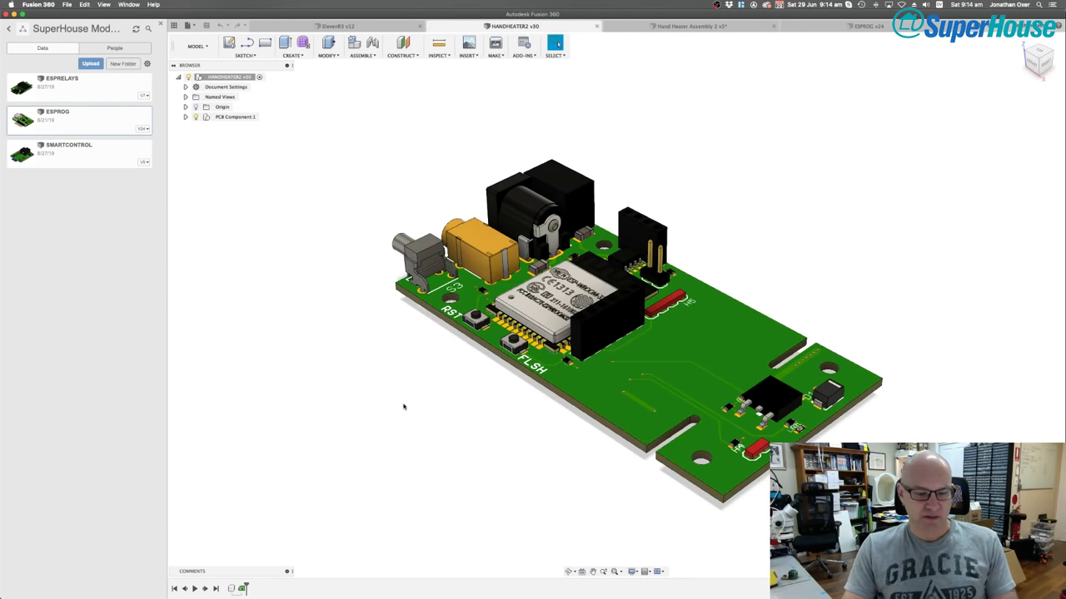
{"action": "middle_click_drag", "start_coordinate": [398, 407], "coordinate": [616, 371], "text": "shift"}
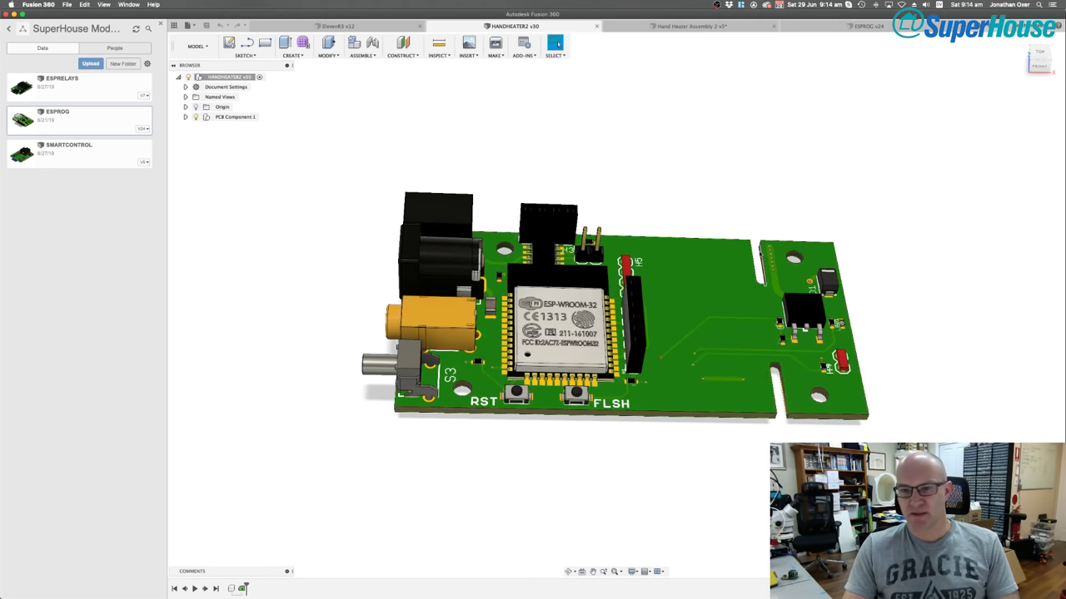
{"action": "middle_click_drag", "start_coordinate": [744, 476], "coordinate": [724, 391], "text": "shift"}
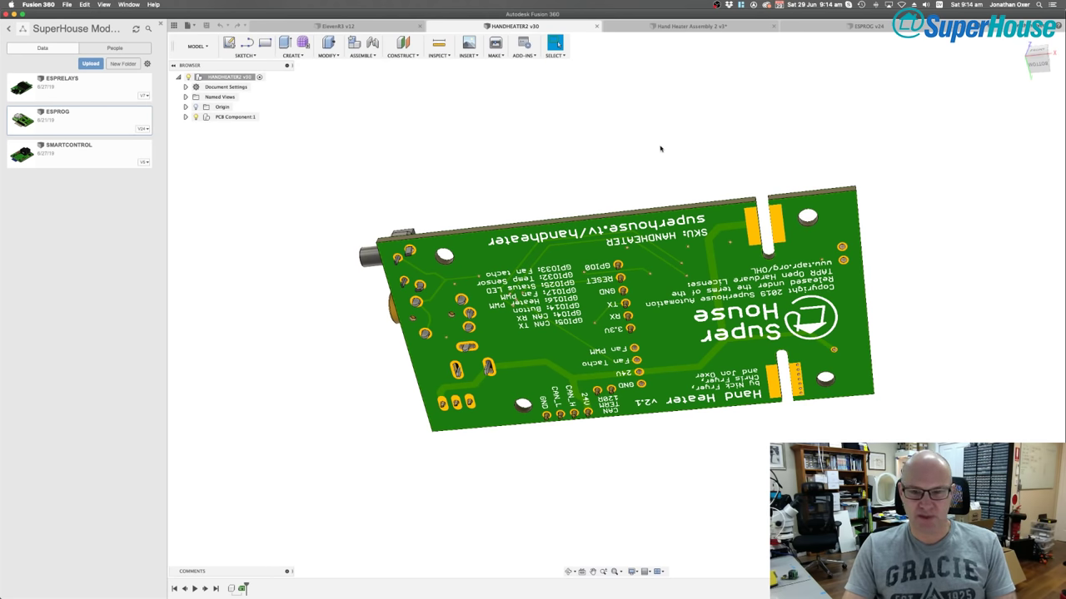
{"action": "middle_click_drag", "start_coordinate": [676, 150], "coordinate": [687, 219], "text": "shift"}
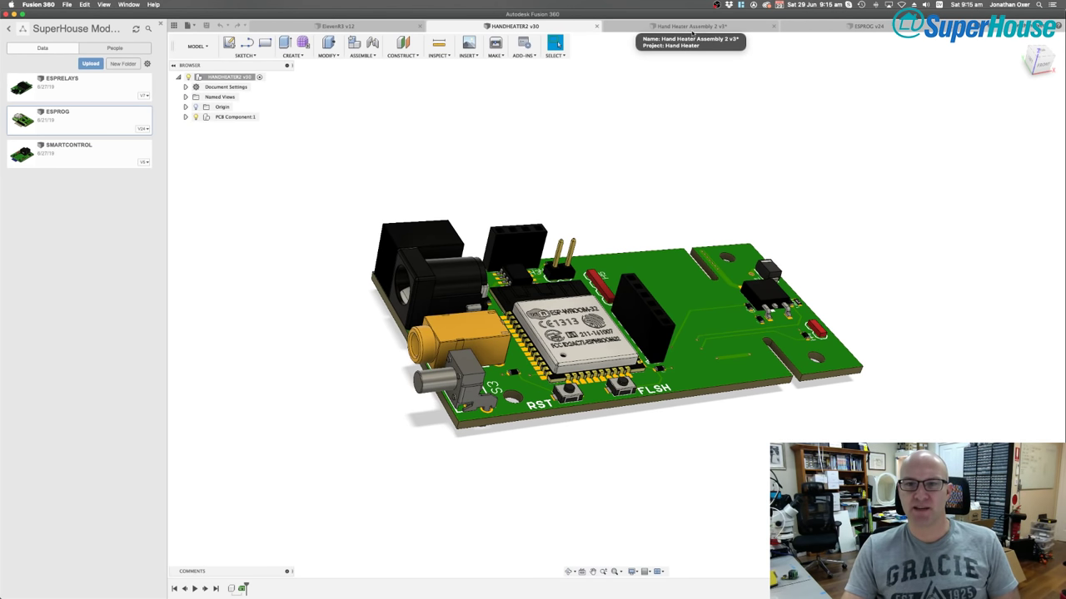
Open Hand Heater Assembly 2 and orbit the case to a side-on view of its end panel.
{"action": "left_click", "coordinate": [691, 30]}
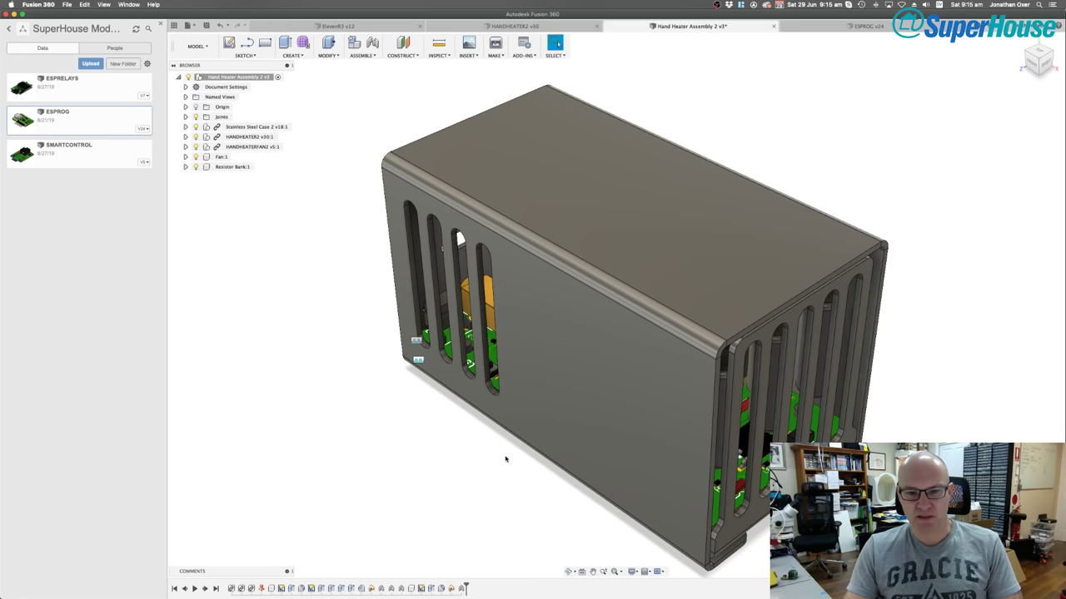
{"action": "middle_click_drag", "start_coordinate": [404, 479], "coordinate": [483, 447], "text": "shift"}
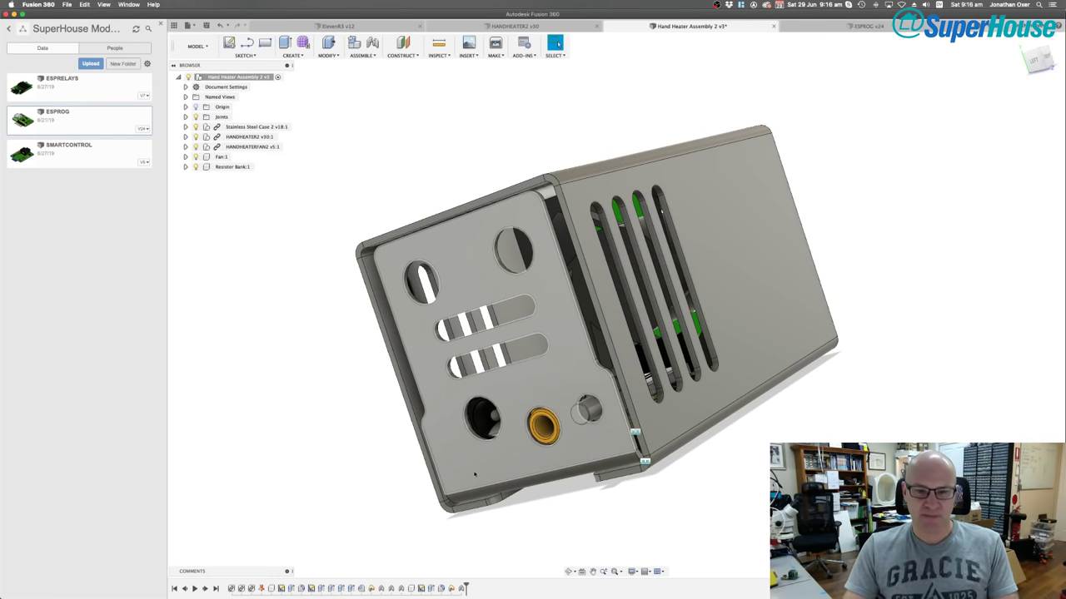
{"action": "mouse_move", "coordinate": [369, 502]}
{"action": "middle_mouse_down", "text": "shift"}
{"action": "mouse_move", "coordinate": [348, 501]}
{"action": "mouse_move", "coordinate": [352, 509]}
{"action": "middle_mouse_up", "text": "shift"}
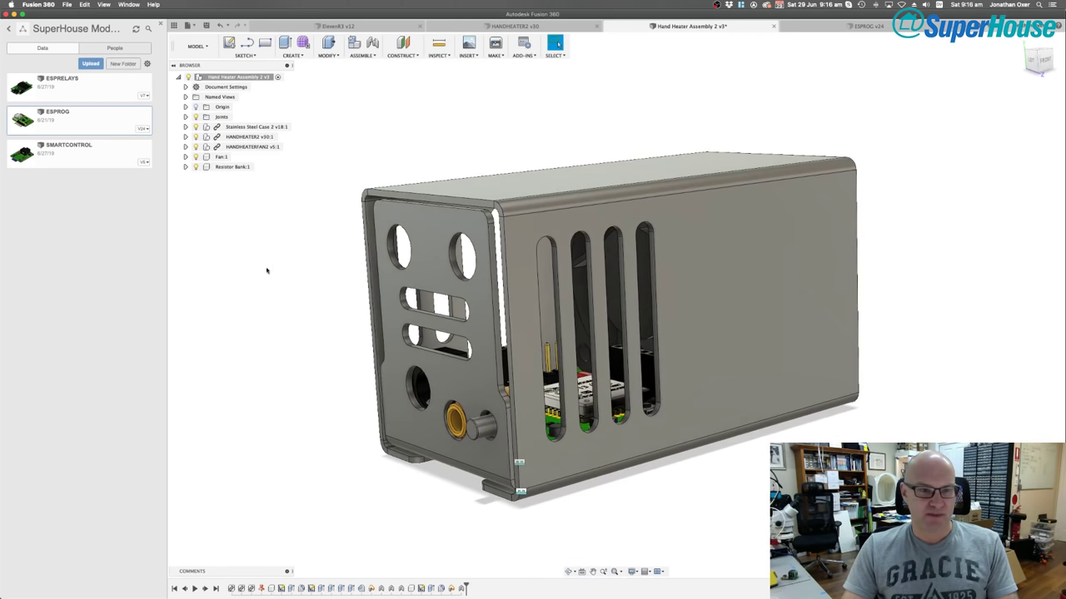
Hide Case Top:1 under Stainless Steel Case 2 and orbit to a lower front-side view.
{"action": "left_click", "coordinate": [185, 127]}
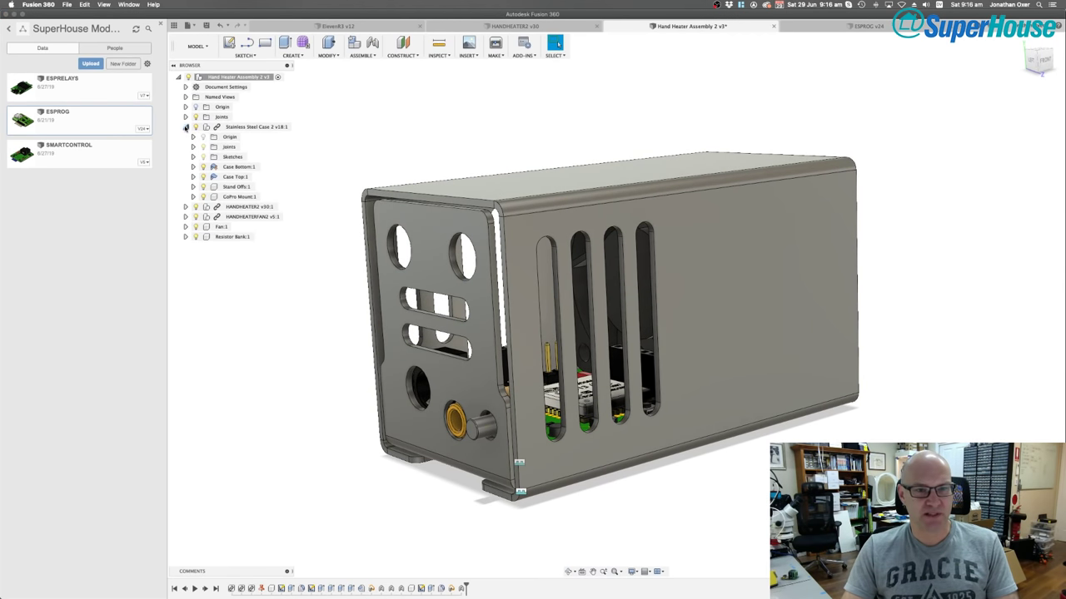
{"action": "left_click", "coordinate": [202, 176]}
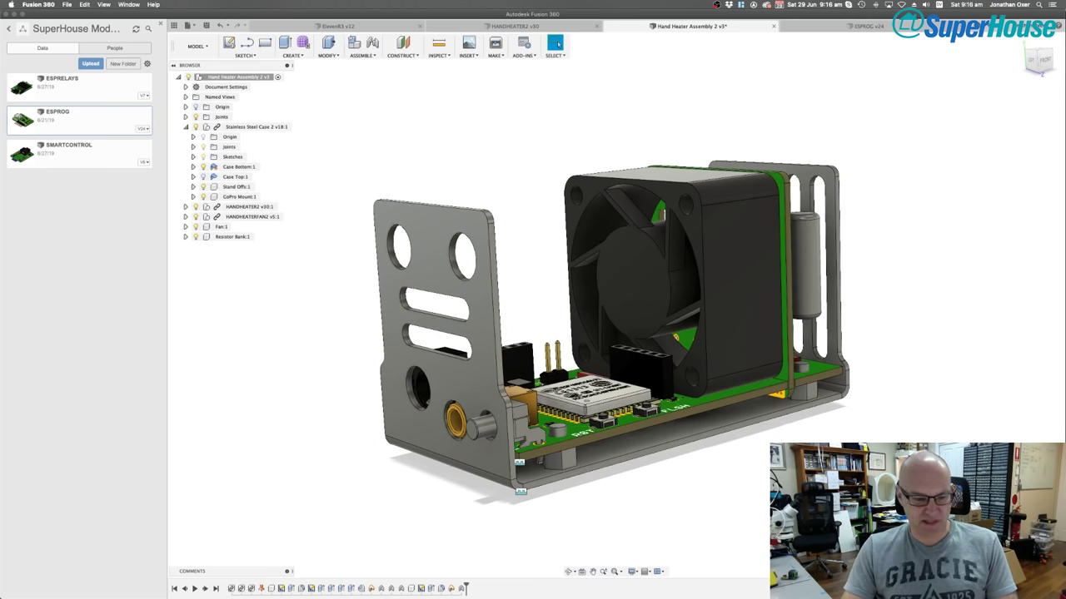
{"action": "middle_click_drag", "start_coordinate": [633, 500], "coordinate": [738, 491], "text": "shift"}
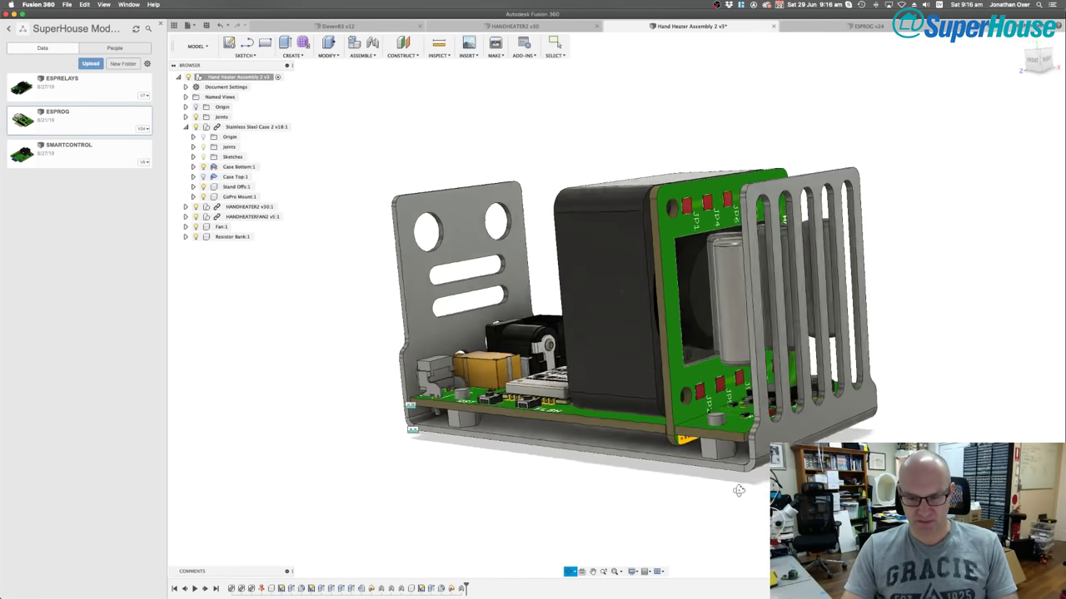
{"action": "left_click_drag", "start_coordinate": [738, 491], "coordinate": [736, 493]}
{"action": "key", "text": "Escape"}
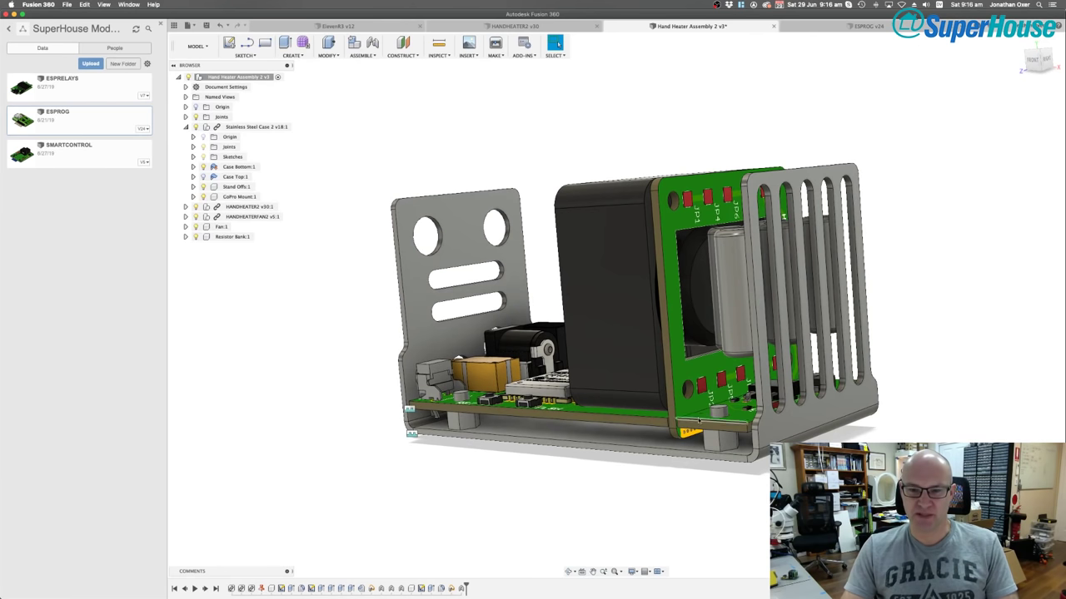
Orbit around the exposed fan and board to inspect the underside, base plate and near-front view.
{"action": "mouse_move", "coordinate": [678, 492]}
{"action": "middle_mouse_down", "text": "shift"}
{"action": "mouse_move", "coordinate": [671, 466]}
{"action": "mouse_move", "coordinate": [669, 483]}
{"action": "mouse_move", "coordinate": [695, 497]}
{"action": "middle_mouse_up", "text": "shift"}
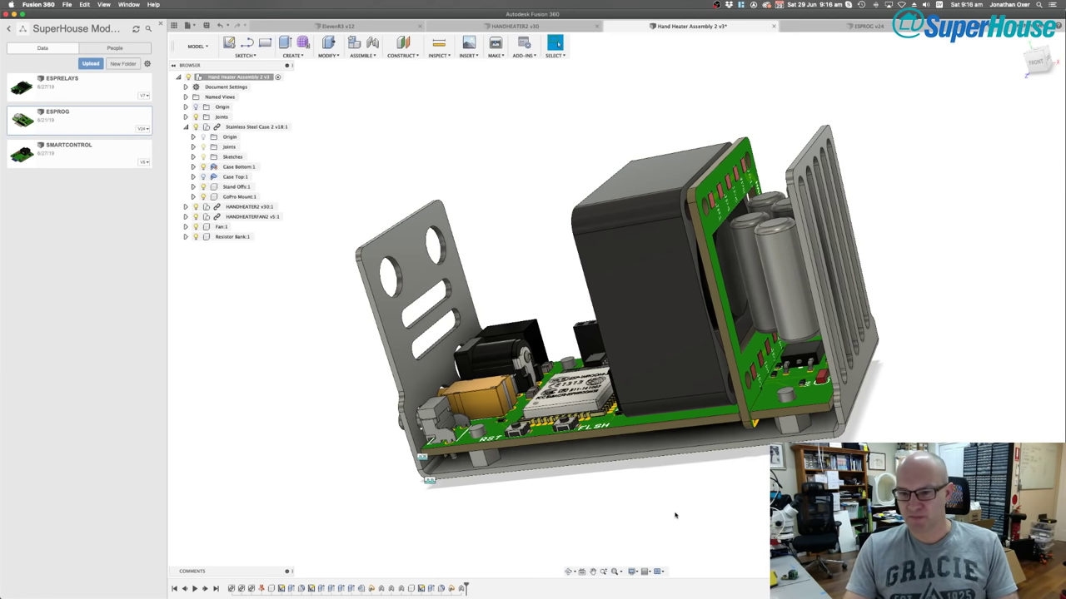
{"action": "middle_click_drag", "start_coordinate": [639, 503], "coordinate": [728, 507], "text": "shift"}
{"action": "left_click", "coordinate": [555, 44]}
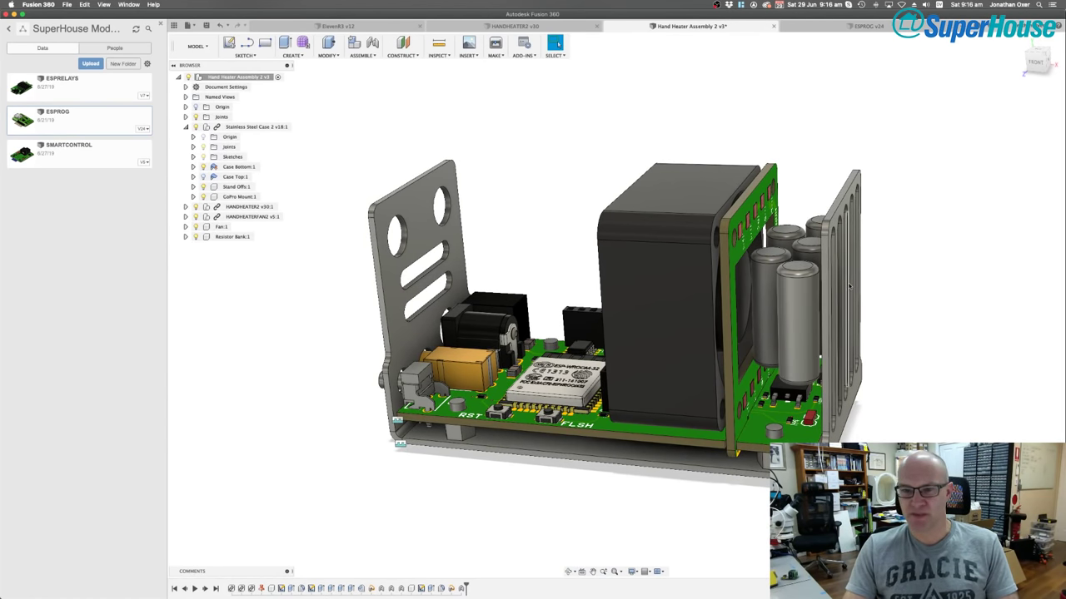
{"action": "mouse_move", "coordinate": [892, 318]}
{"action": "middle_mouse_down", "text": "shift"}
{"action": "mouse_move", "coordinate": [895, 332]}
{"action": "mouse_move", "coordinate": [891, 304]}
{"action": "mouse_move", "coordinate": [891, 326]}
{"action": "mouse_move", "coordinate": [883, 315]}
{"action": "middle_mouse_up", "text": "shift"}
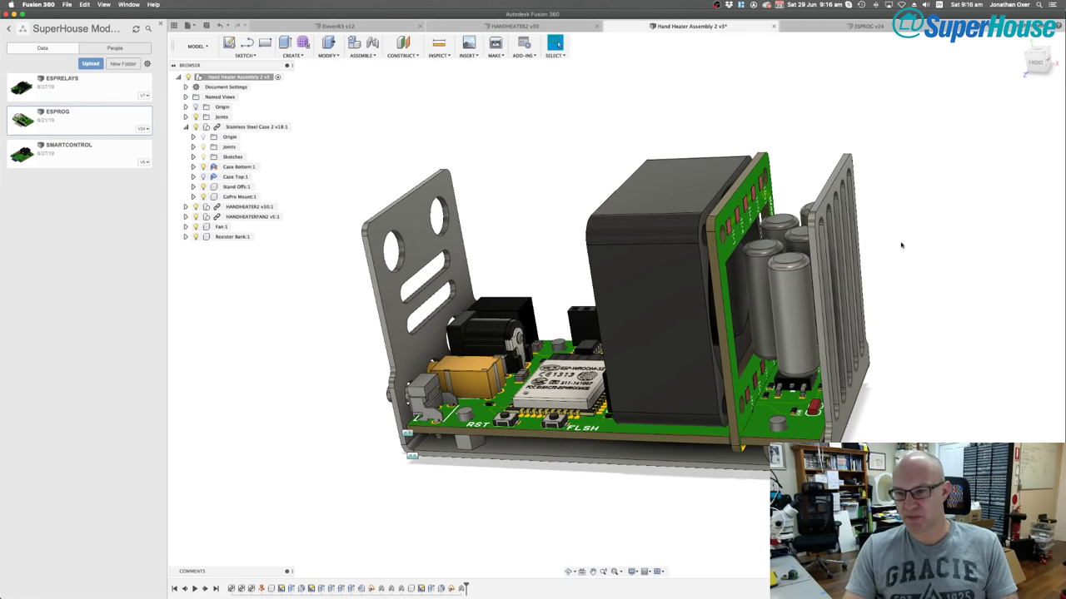
{"action": "mouse_move", "coordinate": [900, 245]}
{"action": "middle_mouse_down", "text": "shift"}
{"action": "mouse_move", "coordinate": [885, 230]}
{"action": "mouse_move", "coordinate": [833, 220]}
{"action": "mouse_move", "coordinate": [891, 235]}
{"action": "mouse_move", "coordinate": [900, 255]}
{"action": "mouse_move", "coordinate": [927, 237]}
{"action": "mouse_move", "coordinate": [928, 222]}
{"action": "mouse_move", "coordinate": [924, 238]}
{"action": "mouse_move", "coordinate": [892, 257]}
{"action": "mouse_move", "coordinate": [888, 238]}
{"action": "mouse_move", "coordinate": [897, 242]}
{"action": "middle_mouse_up", "text": "shift"}
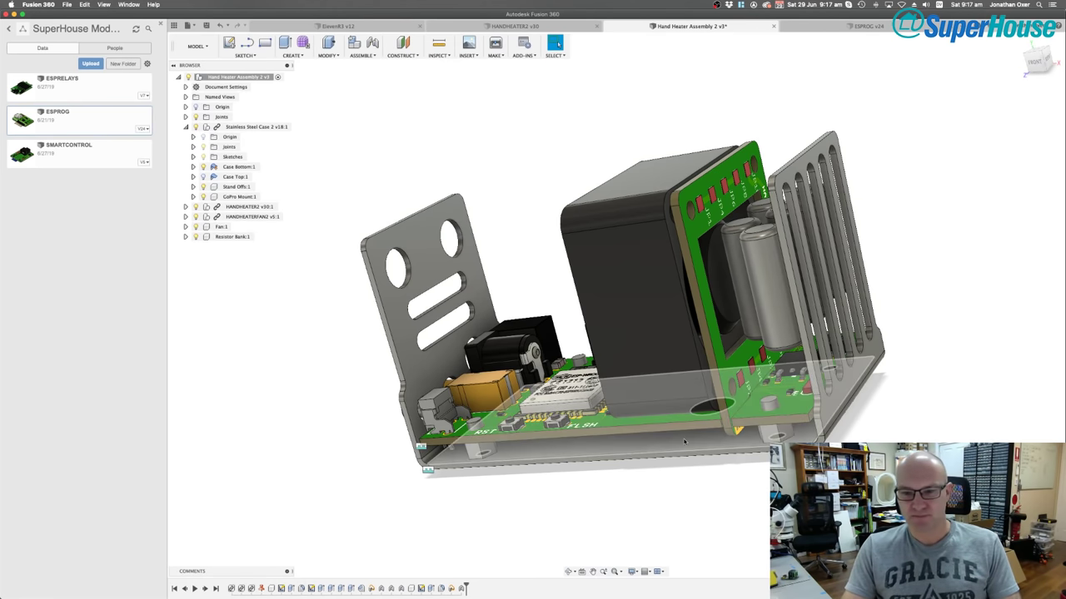
{"action": "middle_click_drag", "start_coordinate": [357, 455], "coordinate": [369, 508], "text": "shift"}
{"action": "left_click", "coordinate": [466, 184]}
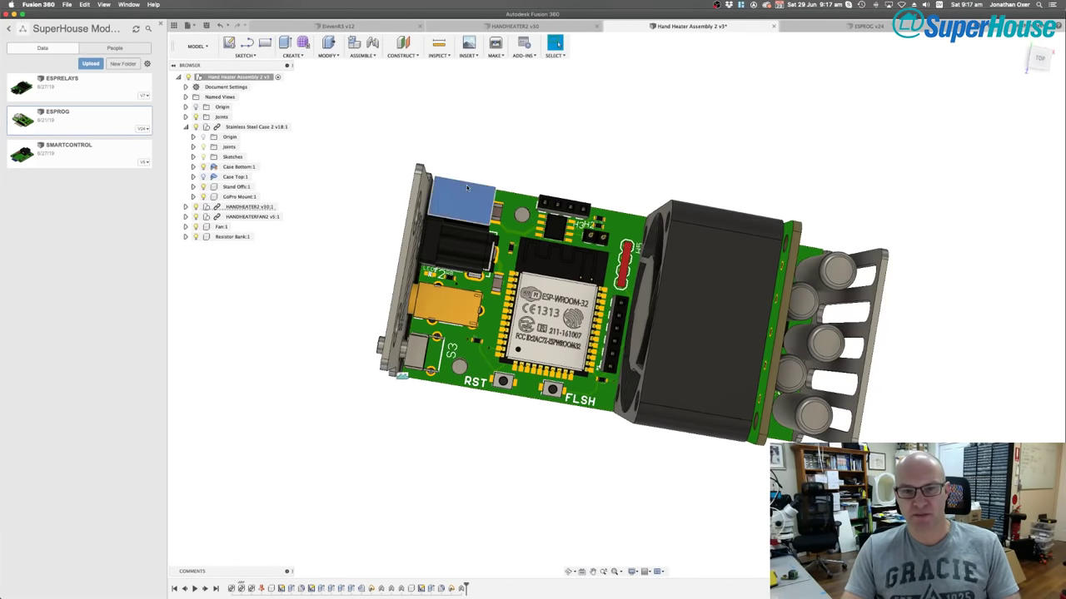
{"action": "middle_click_drag", "start_coordinate": [549, 154], "coordinate": [661, 161], "text": "shift"}
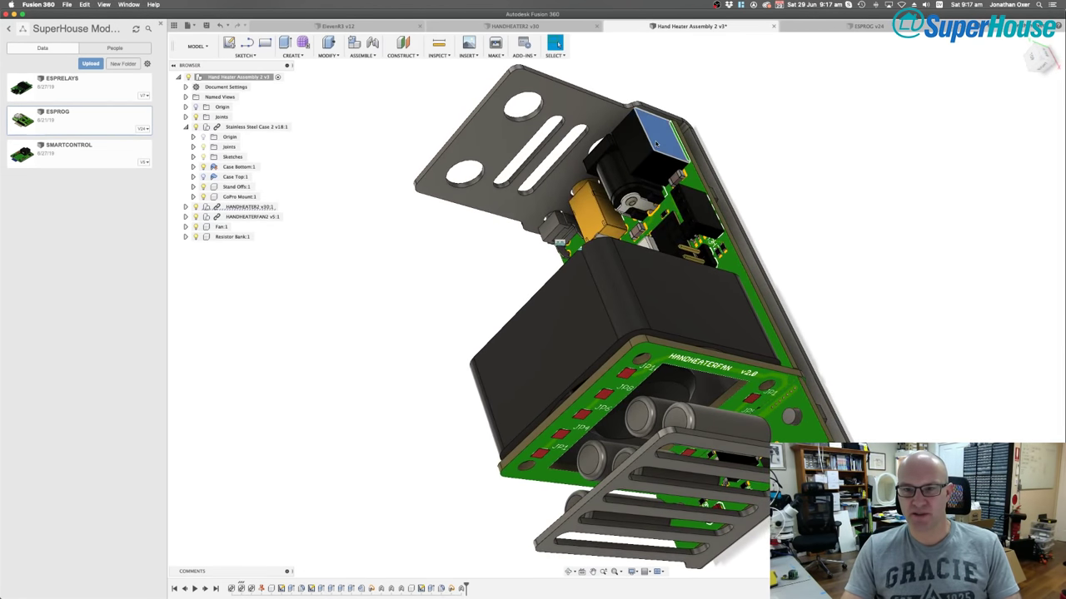
{"action": "left_click", "coordinate": [738, 134]}
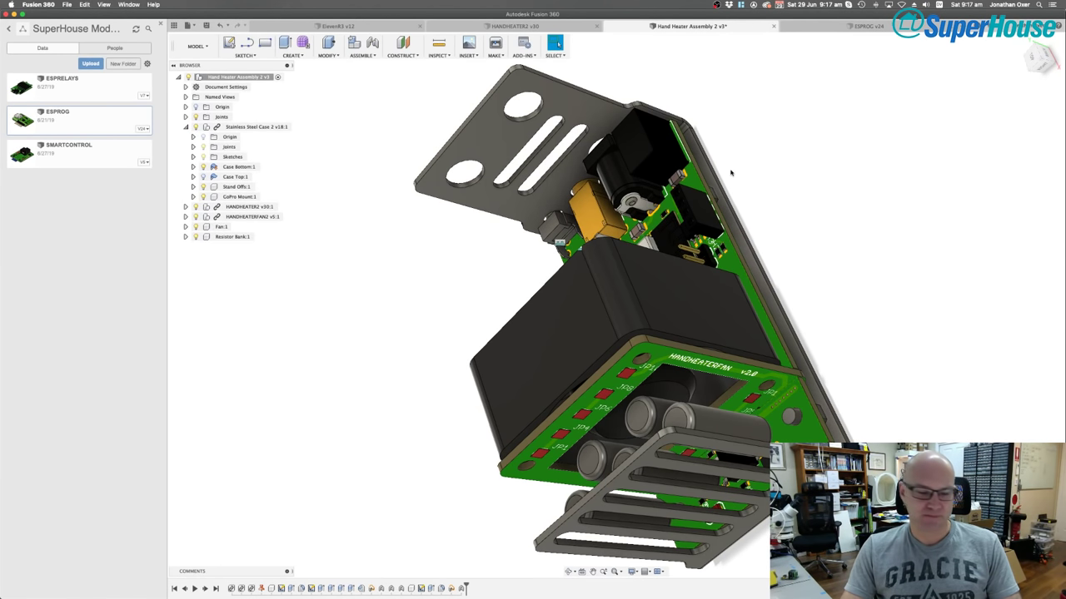
{"action": "middle_click_drag", "start_coordinate": [778, 173], "coordinate": [787, 151], "text": "shift"}
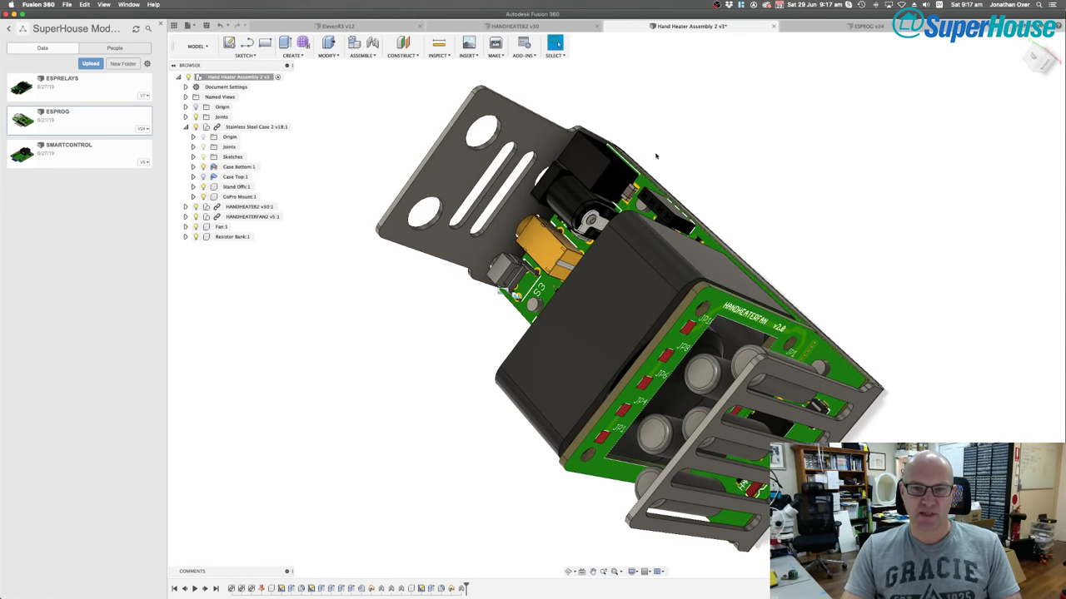
{"action": "middle_click_drag", "start_coordinate": [668, 156], "coordinate": [718, 143], "text": "shift"}
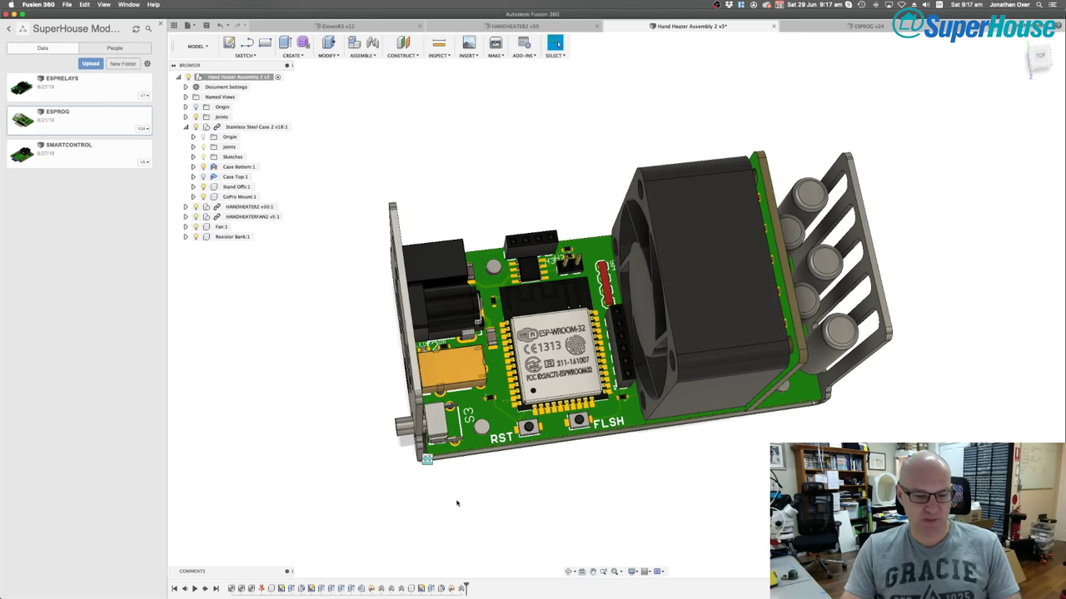
{"action": "middle_click_drag", "start_coordinate": [456, 503], "coordinate": [494, 456], "text": "shift"}
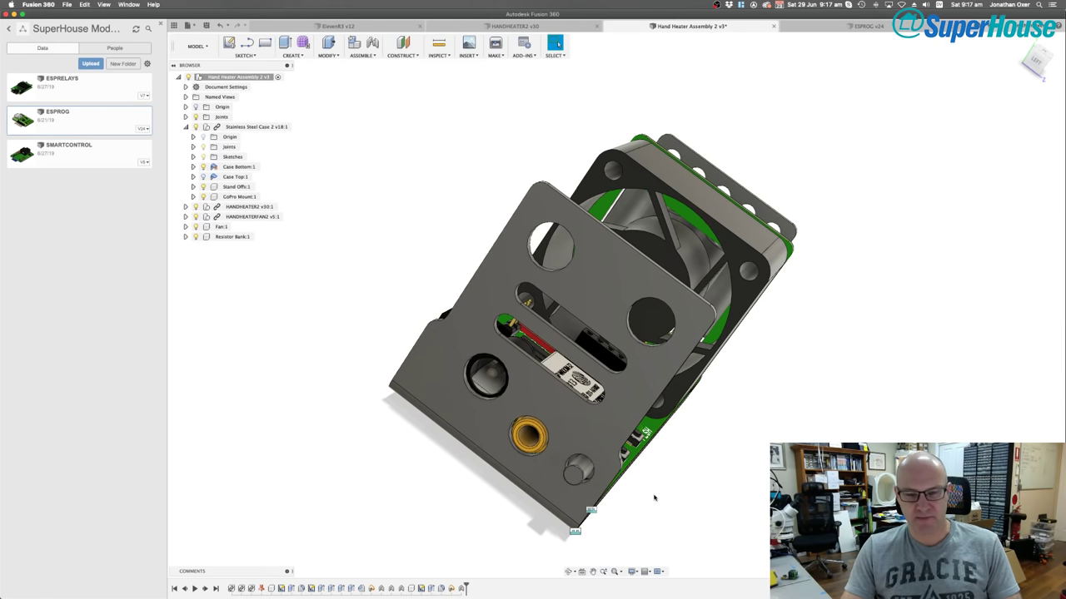
{"action": "middle_click_drag", "start_coordinate": [654, 498], "coordinate": [584, 460], "text": "shift"}
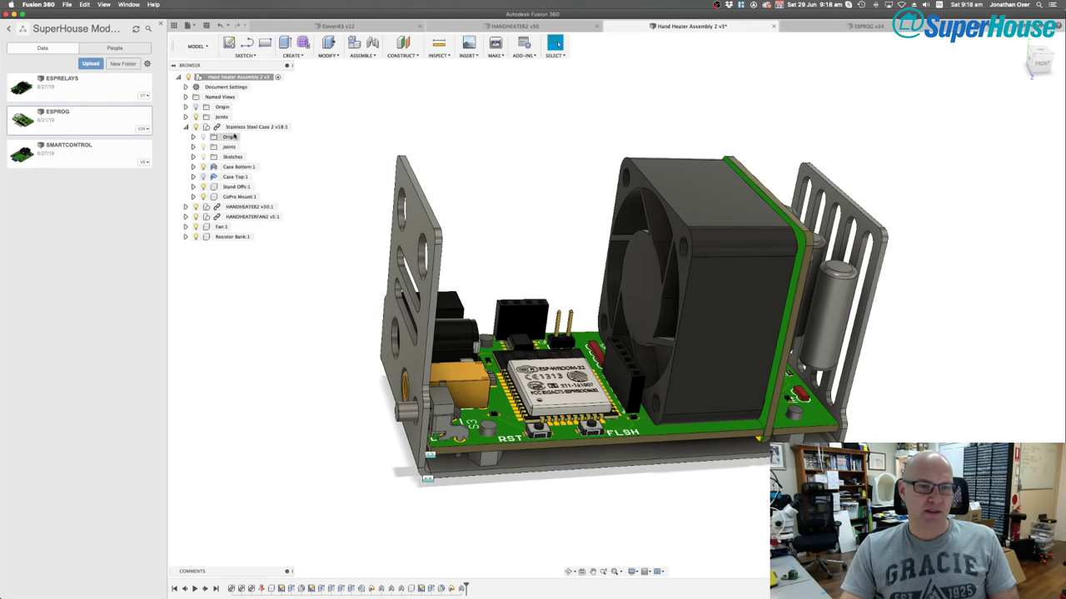
Hide HANDHEATER2 and HANDHEATERFAN2, restore Case Top:1 and HANDHEATER2, then view the case from the rear.
{"action": "left_click", "coordinate": [195, 207]}
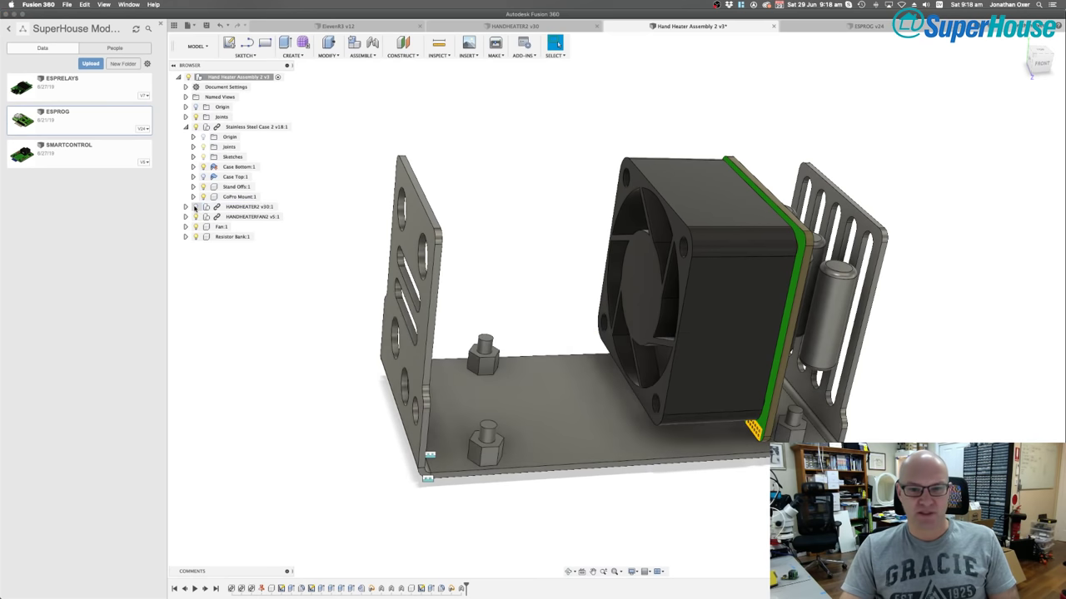
{"action": "left_click", "coordinate": [195, 216]}
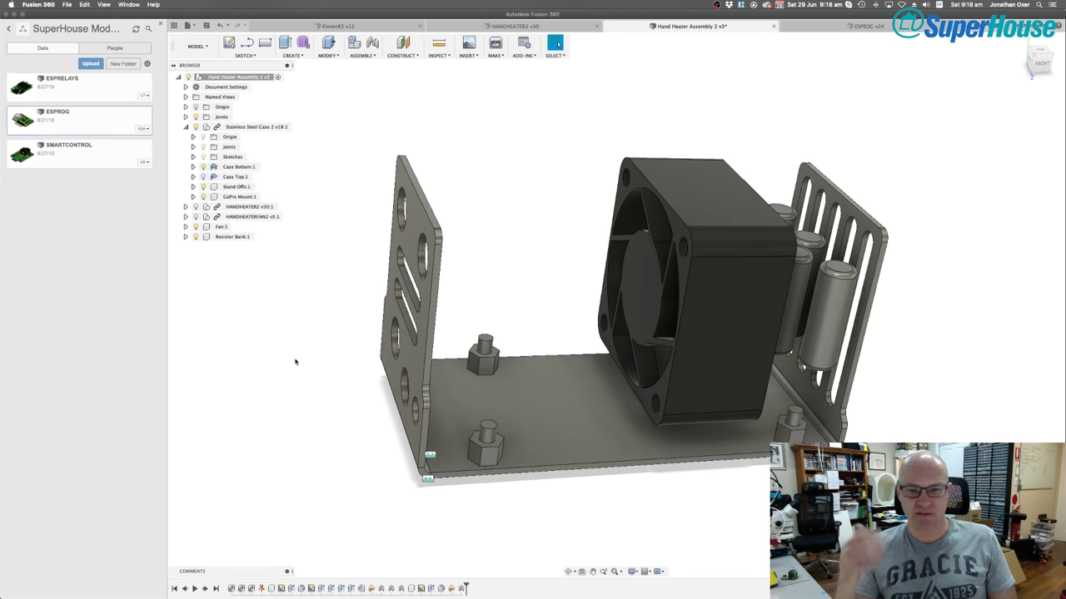
{"action": "left_click", "coordinate": [203, 177]}
{"action": "left_click", "coordinate": [195, 206]}
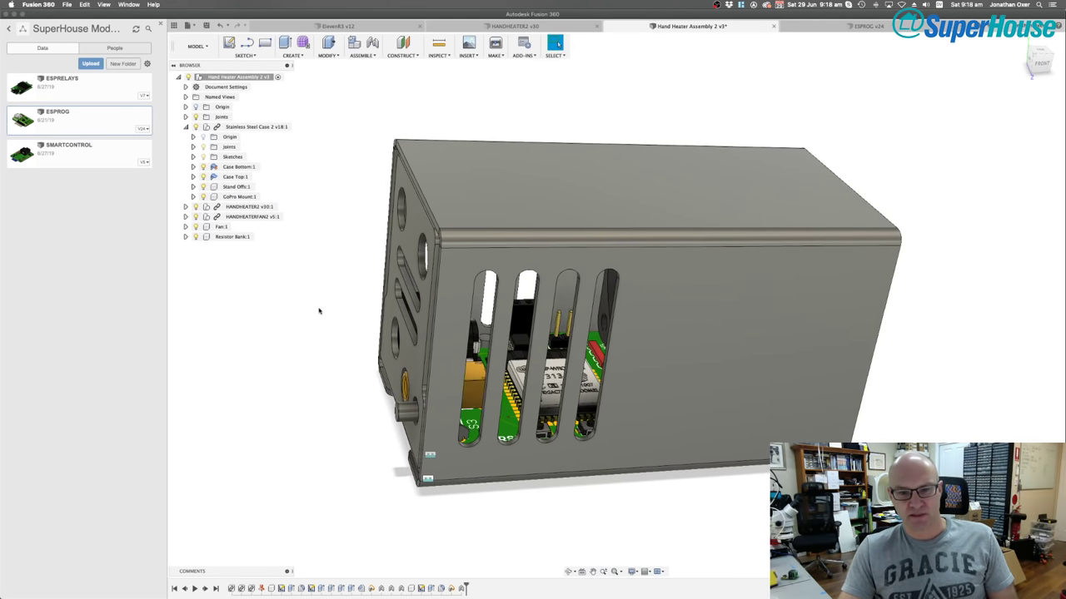
{"action": "middle_click_drag", "start_coordinate": [294, 345], "coordinate": [133, 427], "text": "shift"}
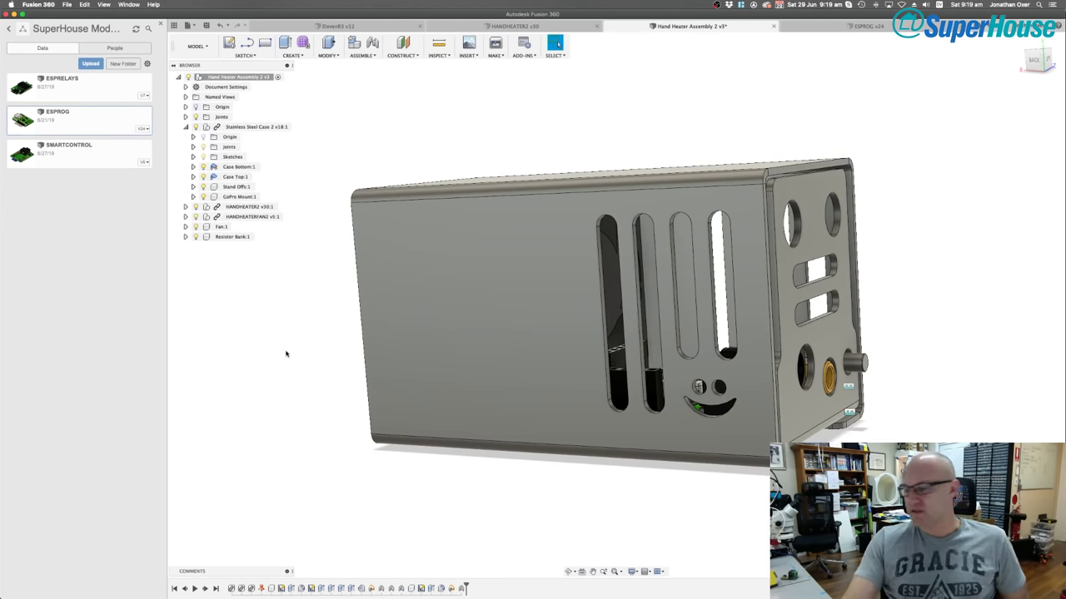
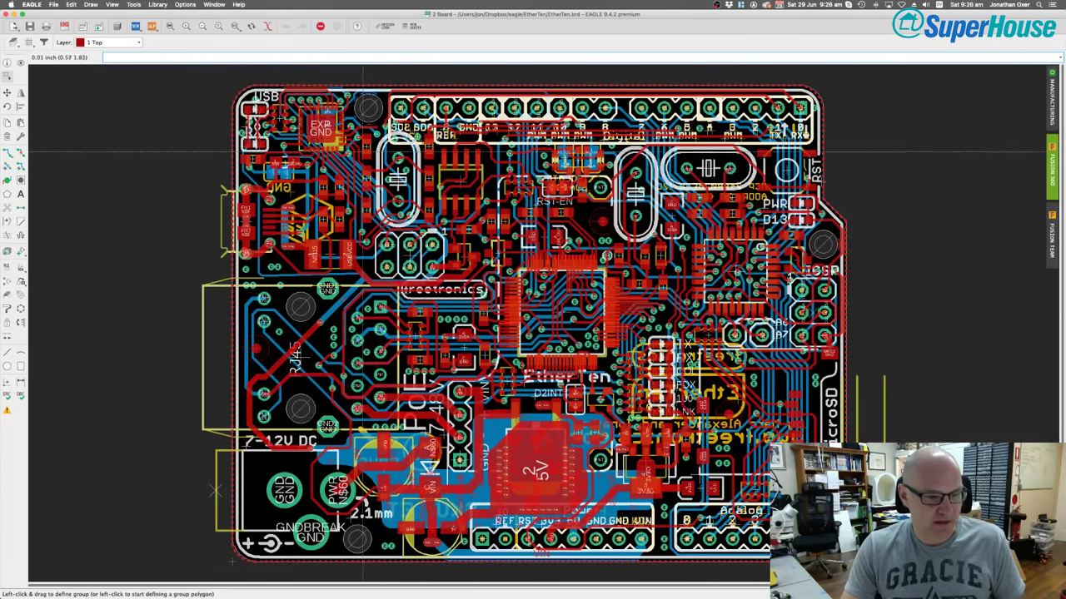
Switch to the EtherTen schematic and zoom in on the W5100 chip IC6 circuitry.
{"action": "left_click", "coordinate": [214, 4]}
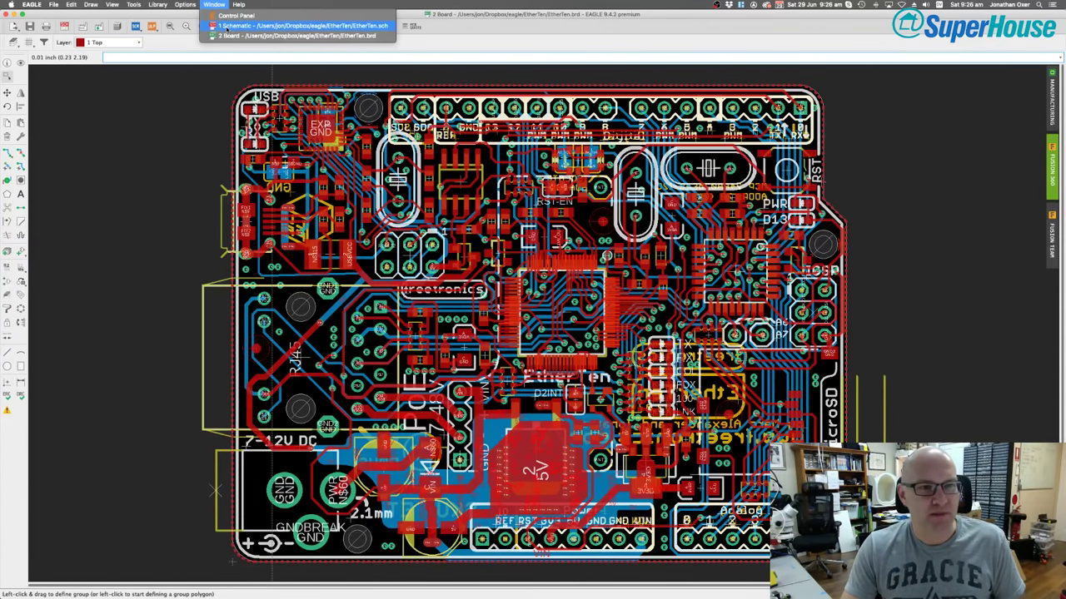
{"action": "left_click", "coordinate": [249, 26]}
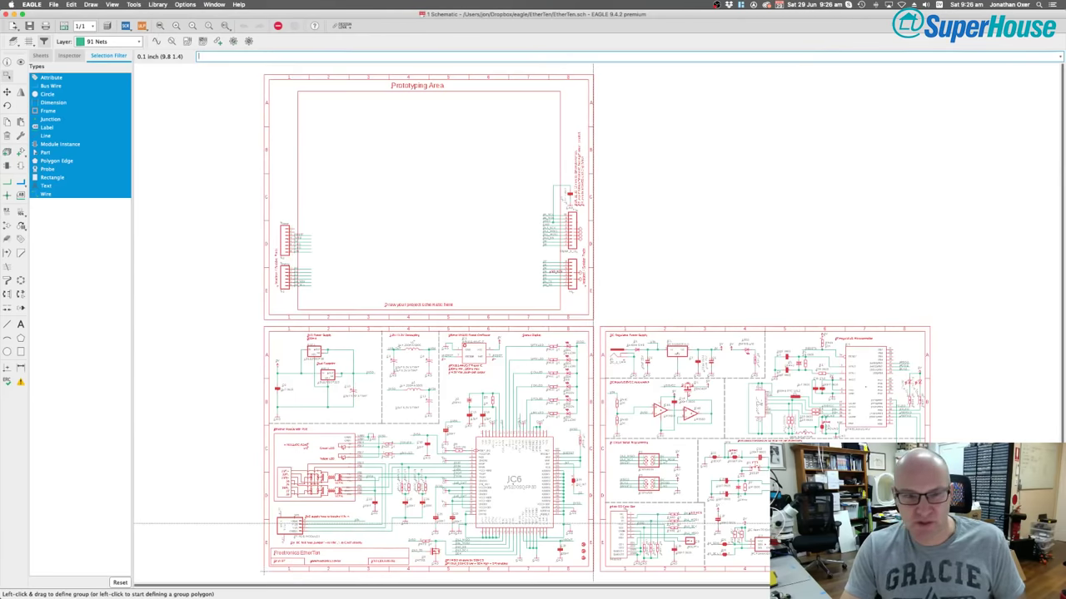
{"action": "scroll", "coordinate": [359, 579], "scroll_direction": "up", "scroll_amount": 3}
{"action": "scroll", "coordinate": [359, 550], "scroll_direction": "up", "scroll_amount": 2}
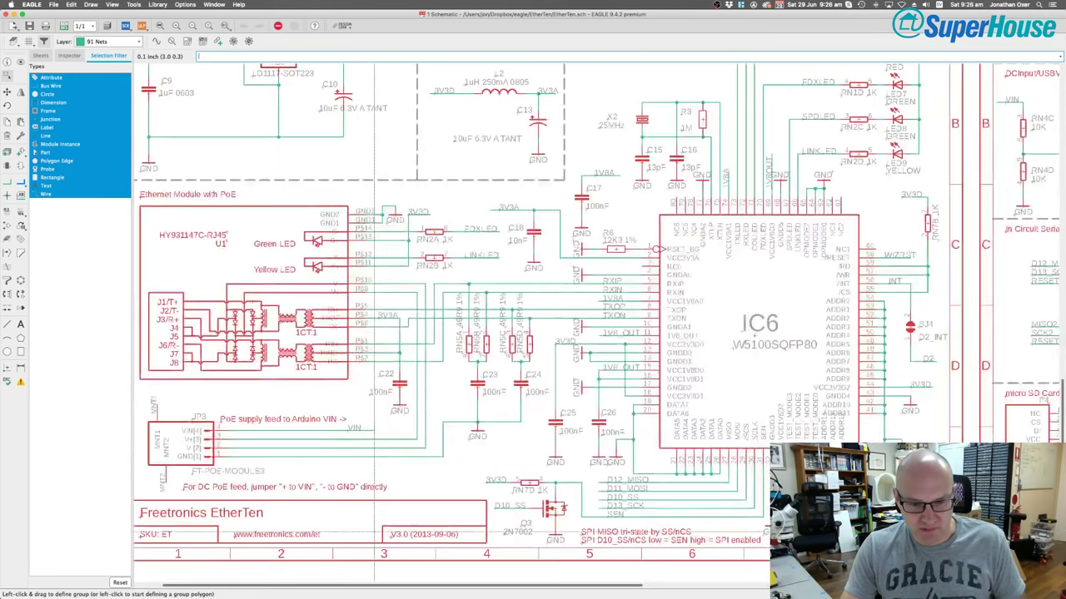
{"action": "scroll", "coordinate": [359, 549], "scroll_direction": "up", "scroll_amount": 2}
{"action": "scroll", "coordinate": [489, 520], "scroll_direction": "left", "scroll_amount": 5}
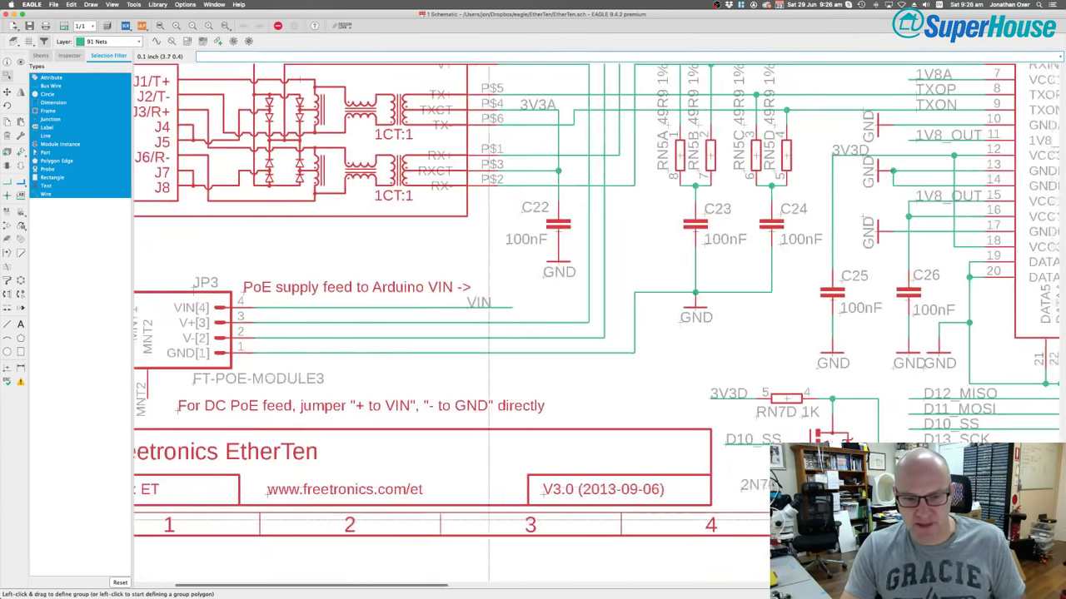
{"action": "scroll", "coordinate": [487, 500], "scroll_direction": "down", "scroll_amount": 3}
{"action": "scroll", "coordinate": [484, 483], "scroll_direction": "up", "scroll_amount": 1}
{"action": "scroll", "coordinate": [484, 483], "scroll_direction": "down", "scroll_amount": 1}
{"action": "scroll", "coordinate": [483, 482], "scroll_direction": "right", "scroll_amount": 5}
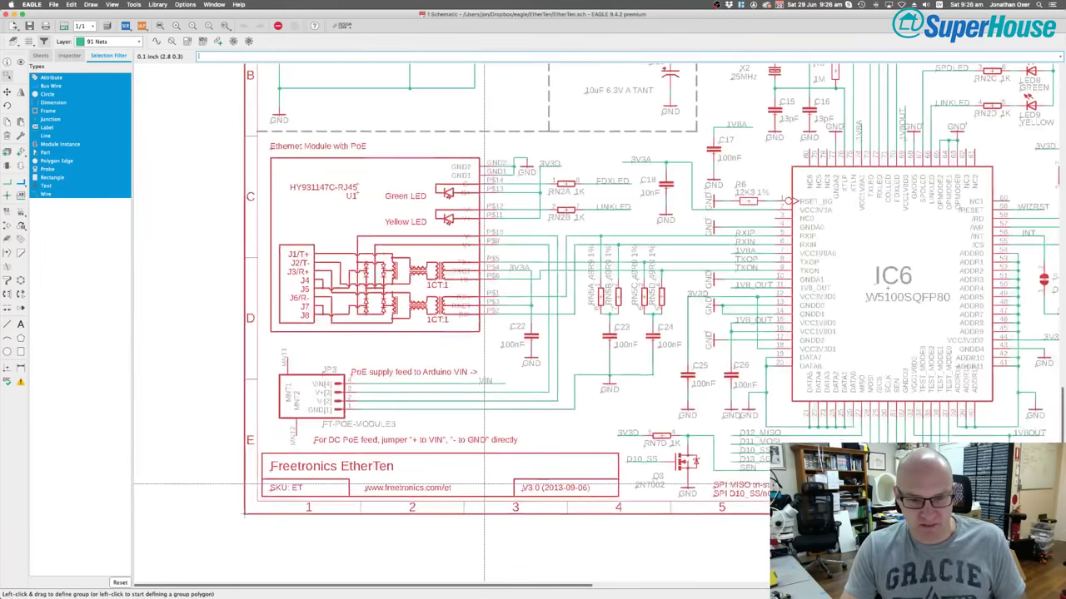
{"action": "scroll", "coordinate": [483, 483], "scroll_direction": "left", "scroll_amount": 3}
{"action": "scroll", "coordinate": [484, 483], "scroll_direction": "up", "scroll_amount": 1}
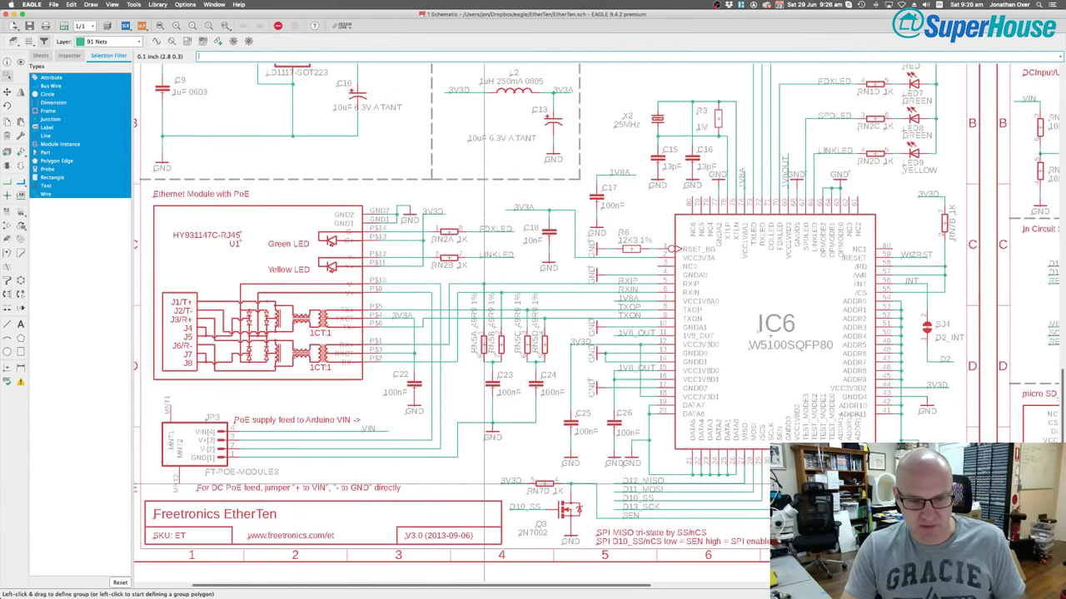
{"action": "scroll", "coordinate": [484, 483], "scroll_direction": "down", "scroll_amount": 1}
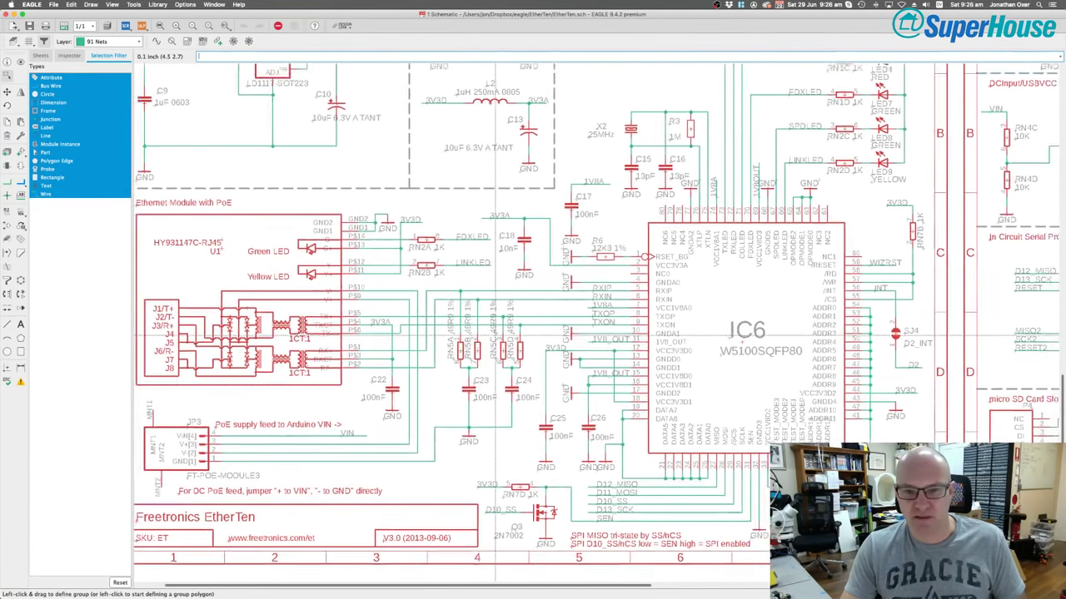
{"action": "scroll", "coordinate": [495, 337], "scroll_direction": "down", "scroll_amount": 3}
{"action": "scroll", "coordinate": [495, 337], "scroll_direction": "up", "scroll_amount": 3}
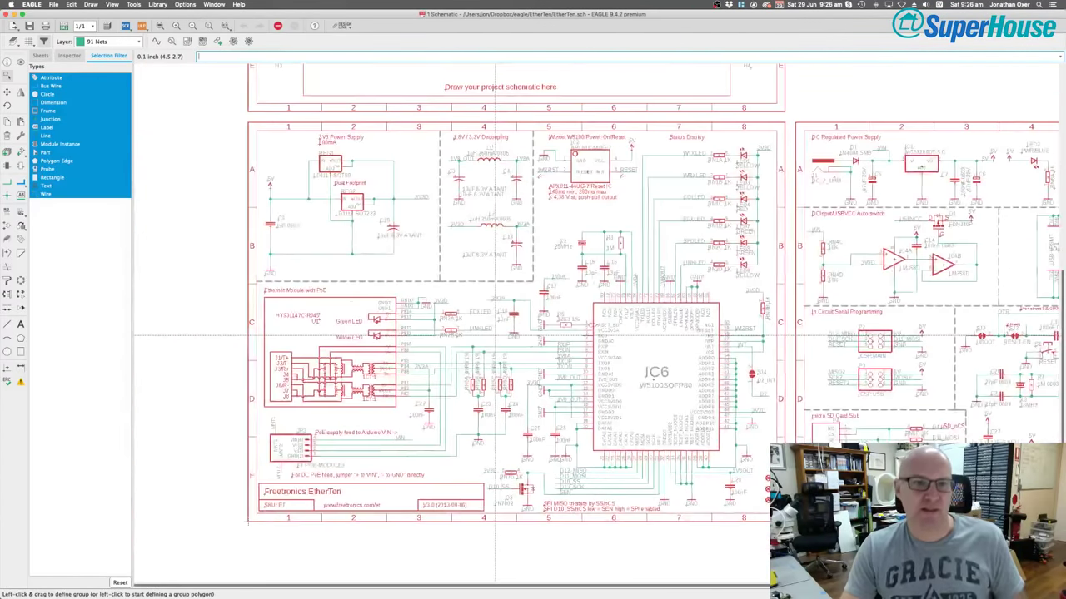
{"action": "scroll", "coordinate": [496, 337], "scroll_direction": "right", "scroll_amount": 10}
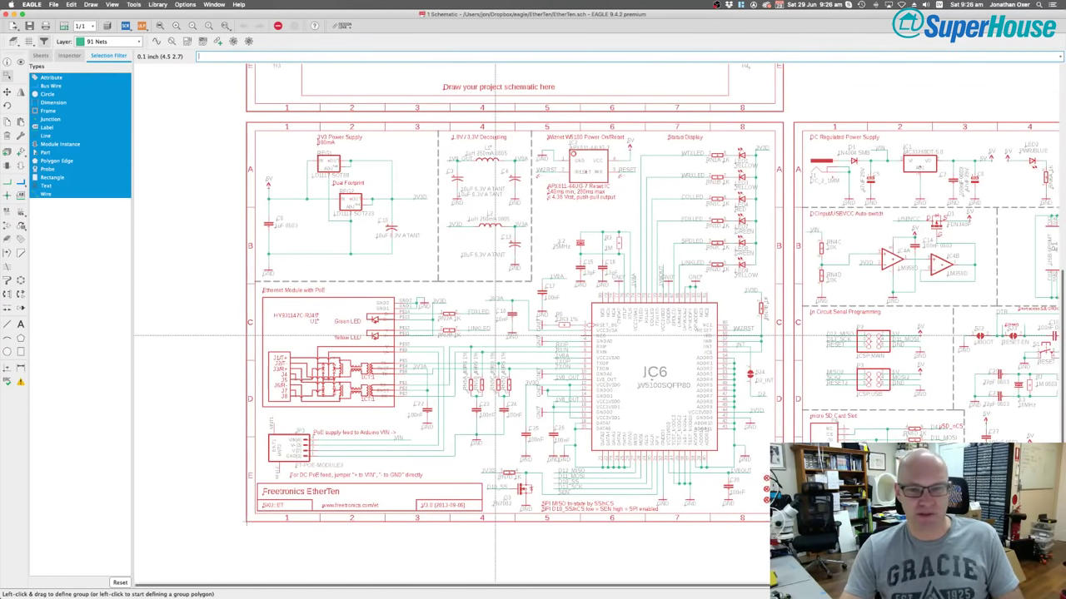
{"action": "scroll", "coordinate": [910, 406], "scroll_direction": "up", "scroll_amount": 3}
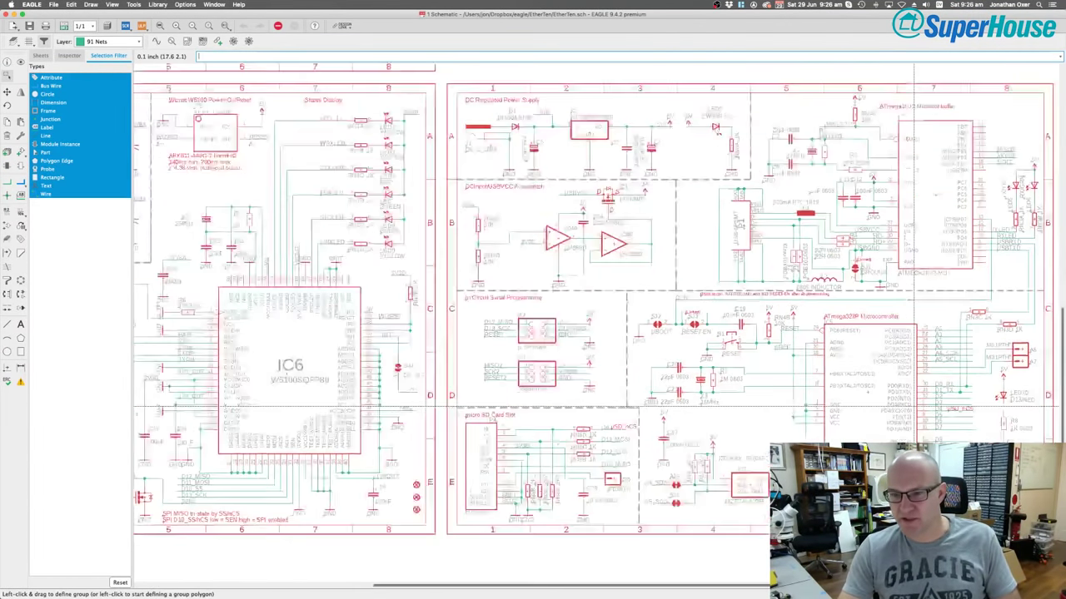
{"action": "scroll", "coordinate": [844, 376], "scroll_direction": "up", "scroll_amount": 3}
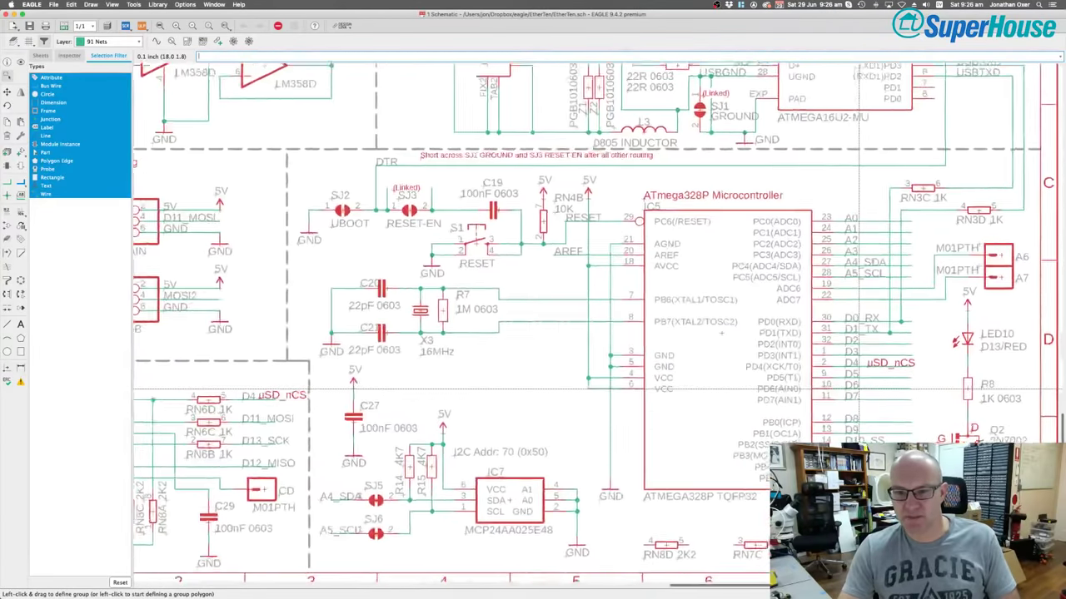
{"action": "scroll", "coordinate": [716, 331], "scroll_direction": "down", "scroll_amount": 3}
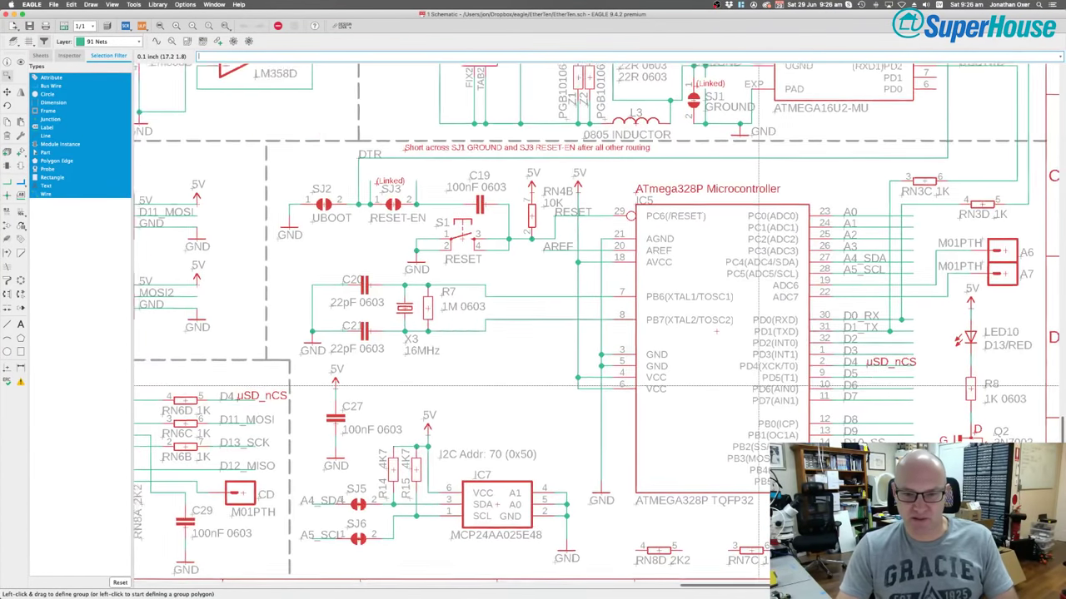
{"action": "scroll", "coordinate": [575, 333], "scroll_direction": "up", "scroll_amount": 5}
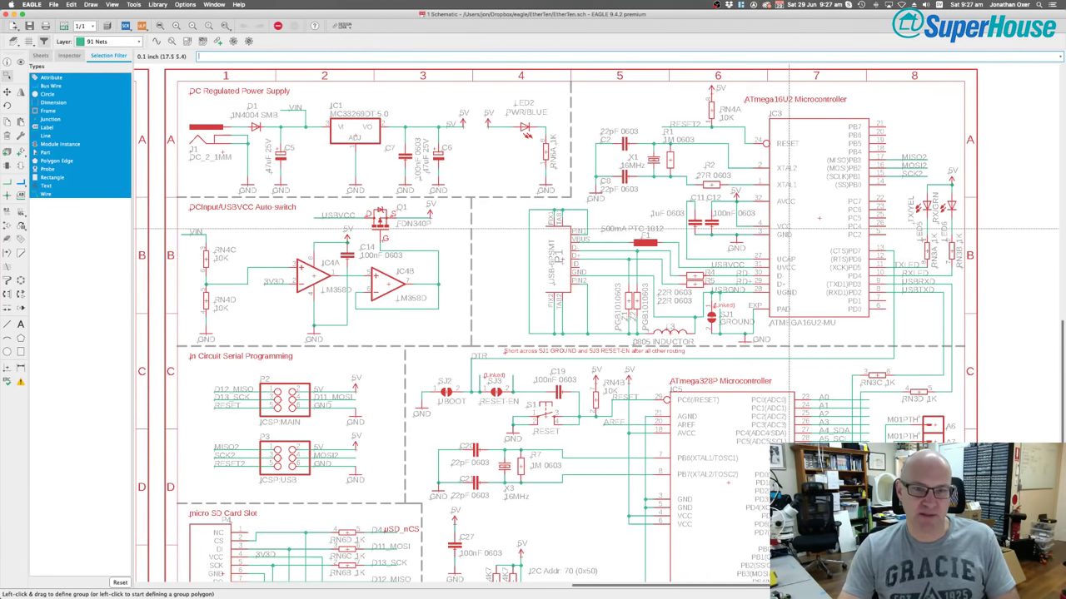
Pan across the power supply, ATmega16U2 and prototyping-area sections of the schematic.
{"action": "middle_click_drag", "start_coordinate": [788, 227], "coordinate": [943, 148]}
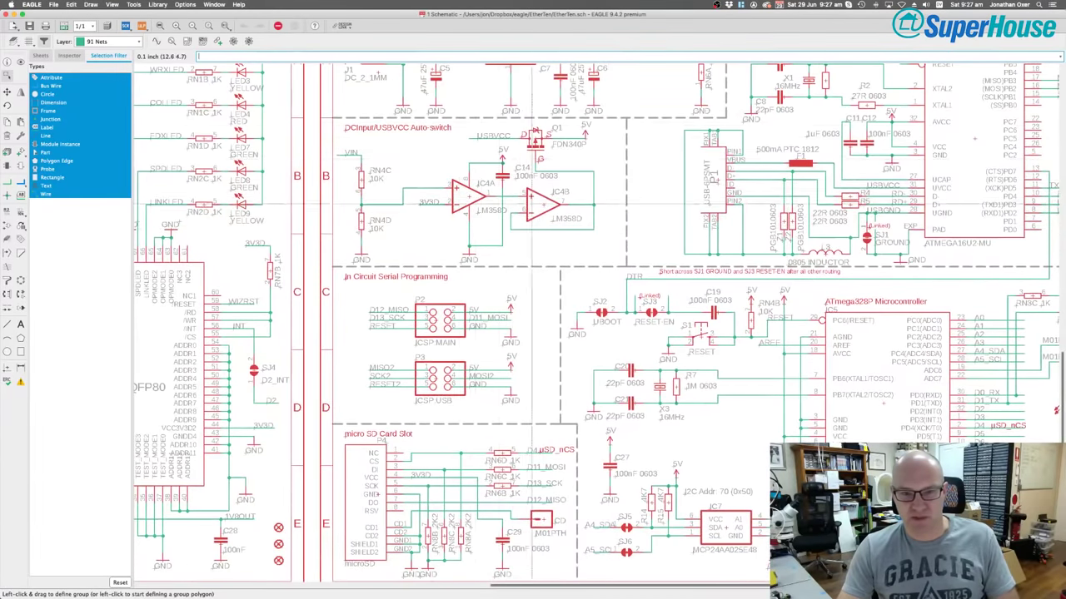
{"action": "scroll", "coordinate": [496, 197], "scroll_direction": "down", "scroll_amount": 3}
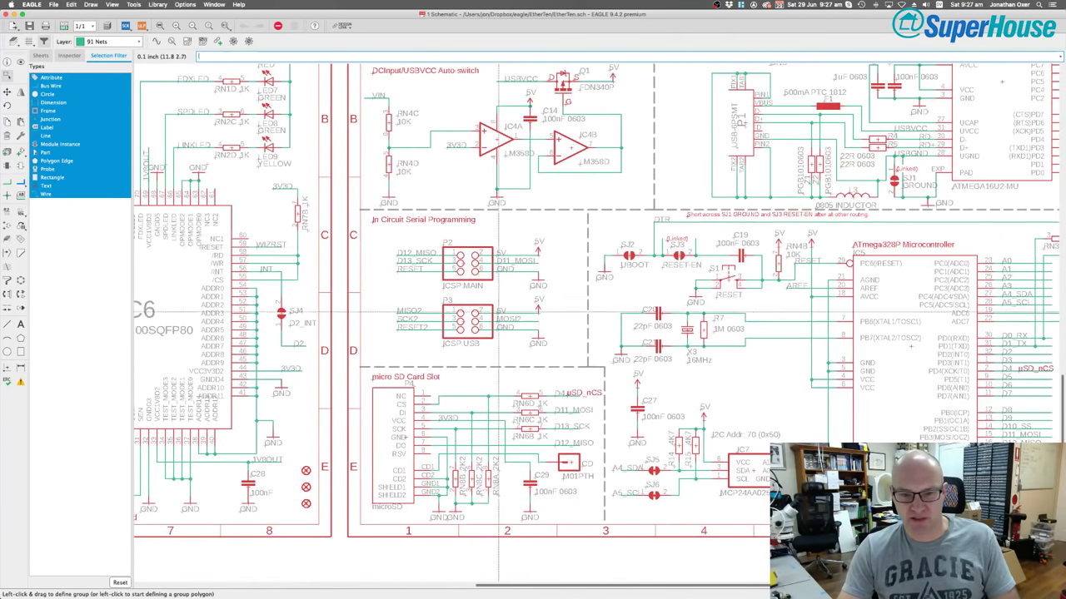
{"action": "scroll", "coordinate": [496, 197], "scroll_direction": "up", "scroll_amount": 5}
{"action": "scroll", "coordinate": [519, 266], "scroll_direction": "down", "scroll_amount": 2}
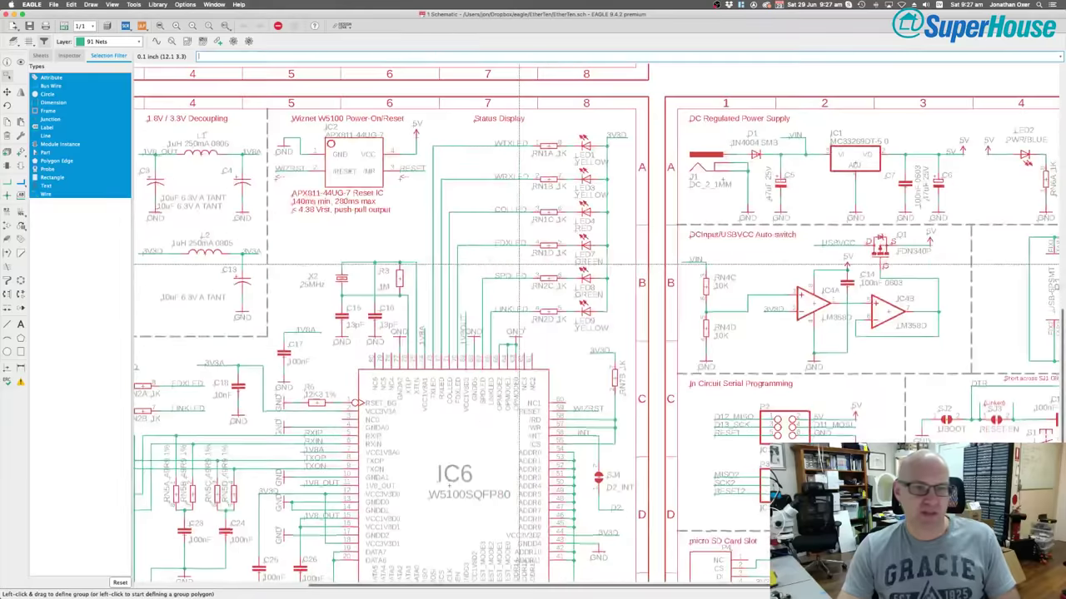
{"action": "scroll", "coordinate": [520, 266], "scroll_direction": "up", "scroll_amount": 2}
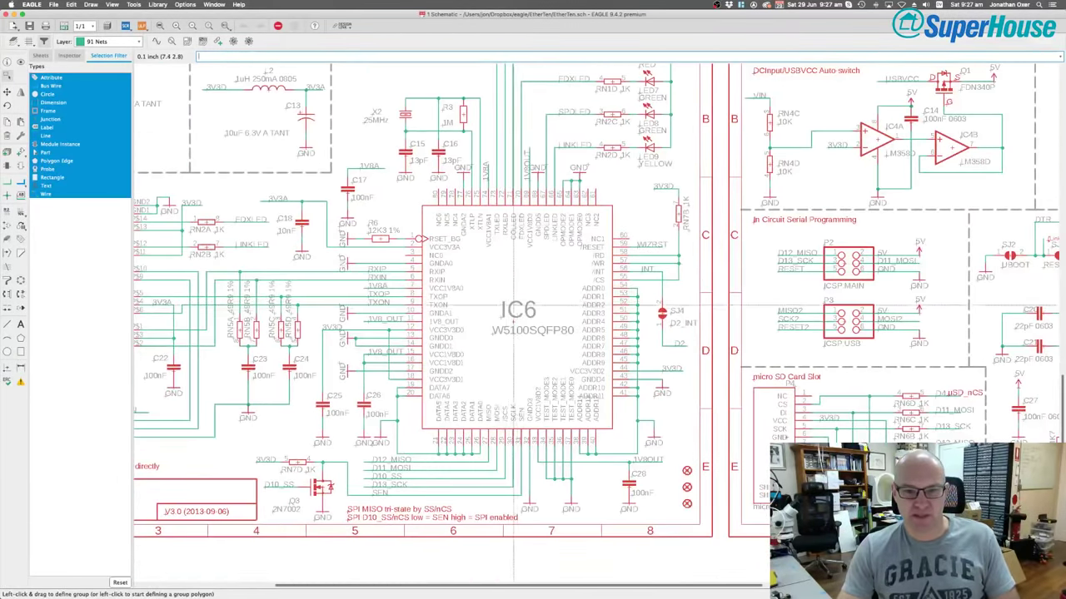
{"action": "scroll", "coordinate": [518, 266], "scroll_direction": "up", "scroll_amount": 3}
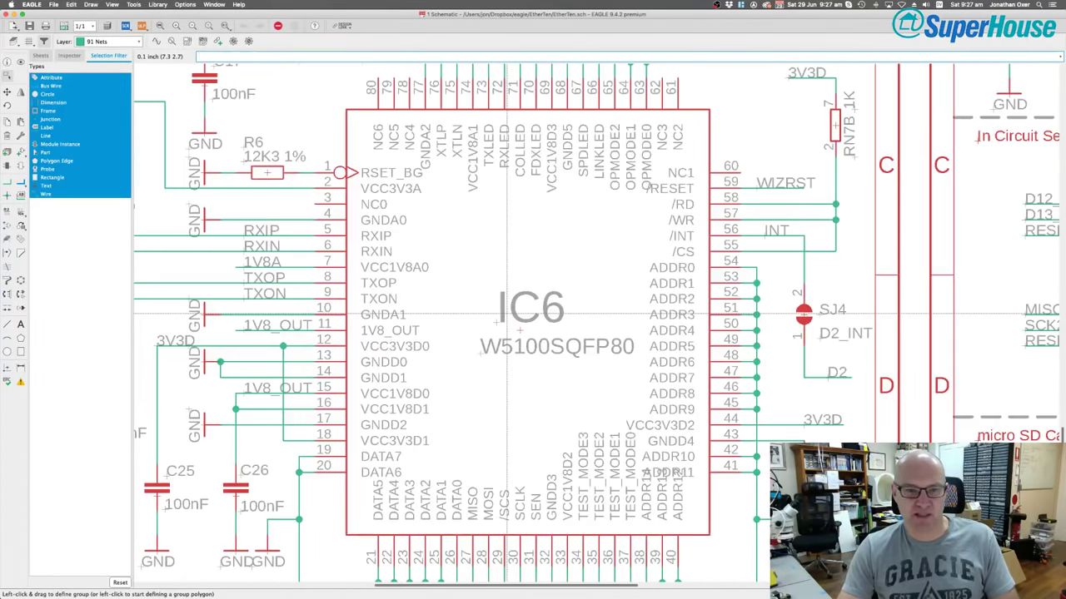
{"action": "scroll", "coordinate": [506, 315], "scroll_direction": "down", "scroll_amount": 1}
{"action": "scroll", "coordinate": [506, 315], "scroll_direction": "down", "scroll_amount": 2}
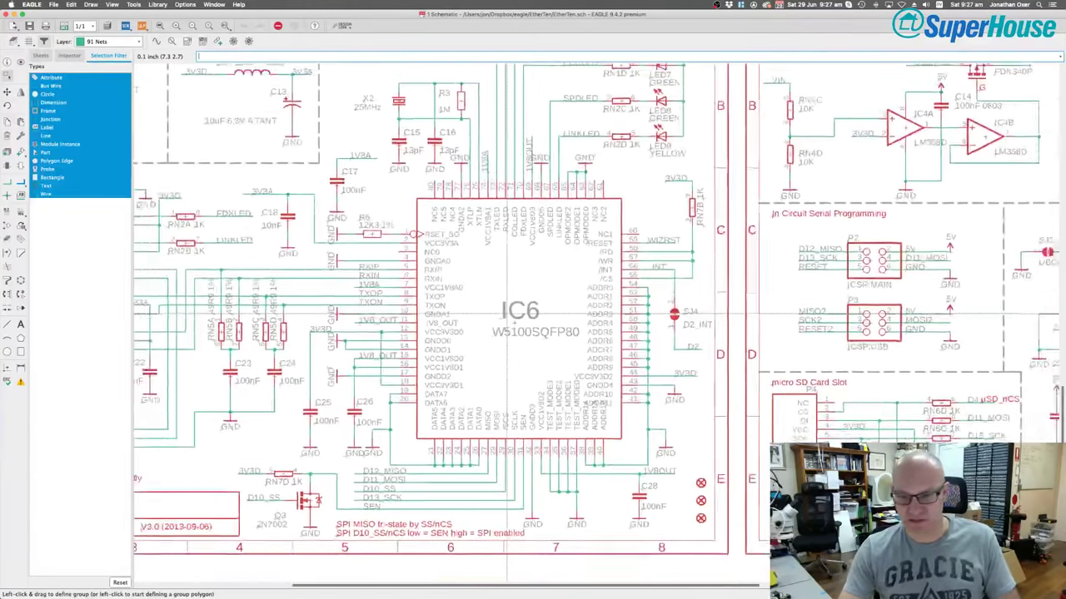
{"action": "scroll", "coordinate": [583, 374], "scroll_direction": "right", "scroll_amount": 3}
{"action": "scroll", "coordinate": [533, 316], "scroll_direction": "right", "scroll_amount": 2}
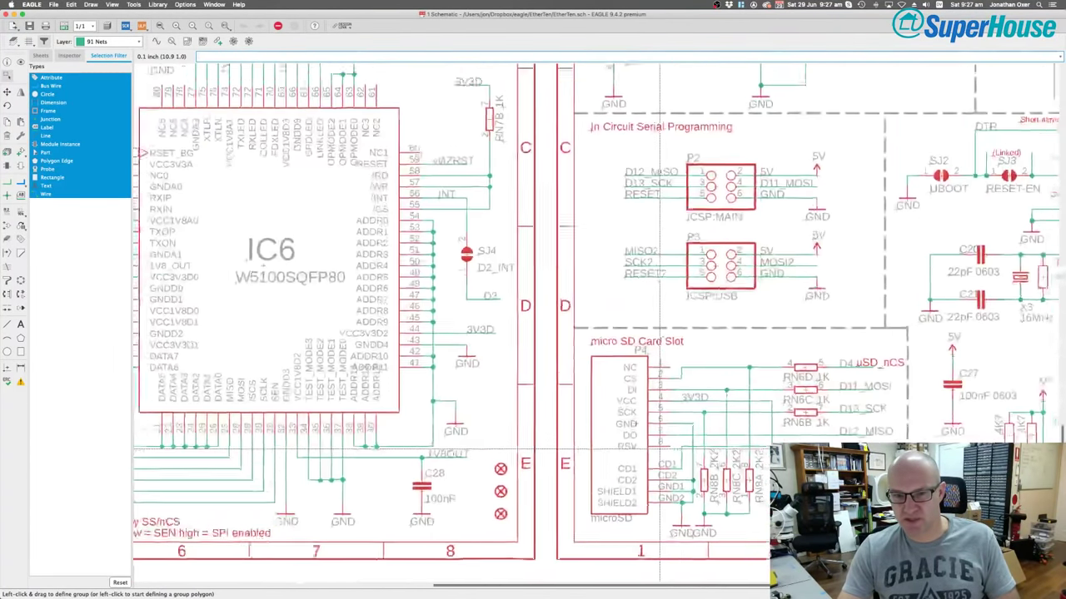
{"action": "scroll", "coordinate": [533, 316], "scroll_direction": "down", "scroll_amount": 3}
{"action": "scroll", "coordinate": [332, 326], "scroll_direction": "up", "scroll_amount": 2}
{"action": "scroll", "coordinate": [331, 327], "scroll_direction": "left", "scroll_amount": 3}
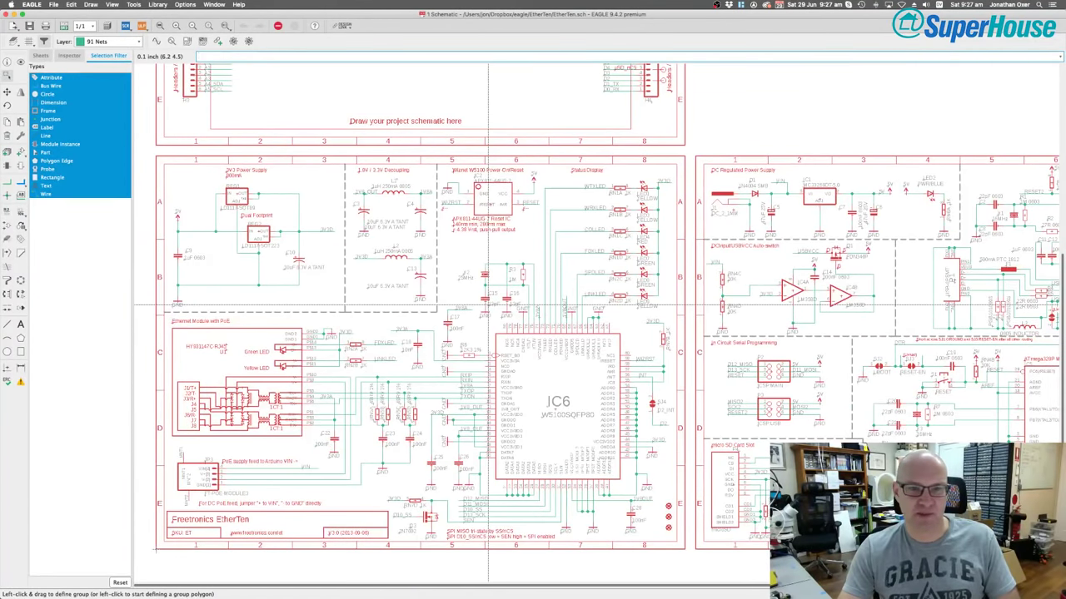
{"action": "scroll", "coordinate": [488, 307], "scroll_direction": "up", "scroll_amount": 6}
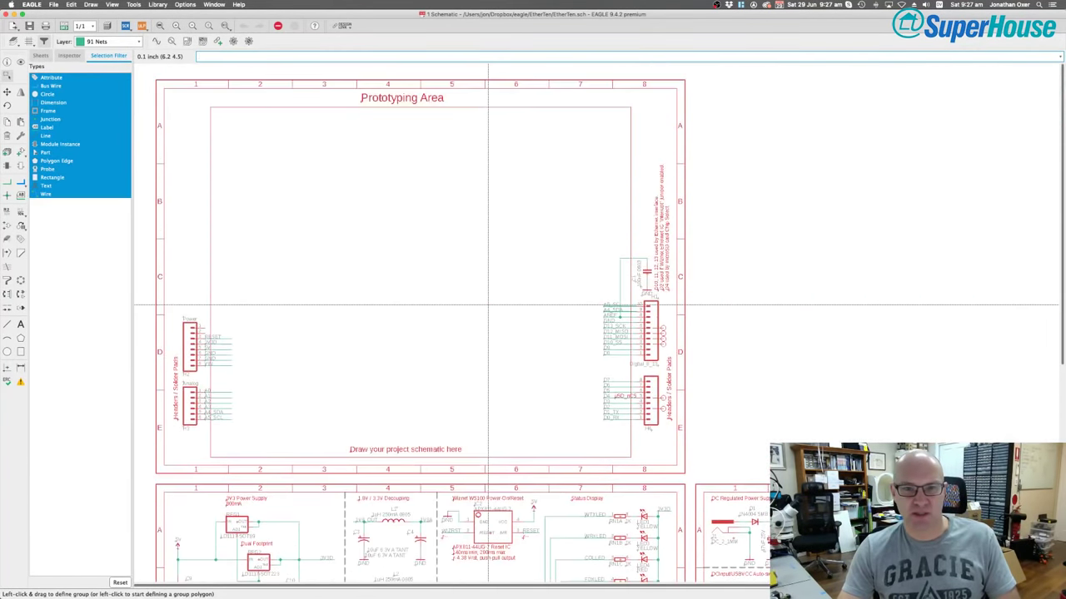
{"action": "scroll", "coordinate": [488, 306], "scroll_direction": "down", "scroll_amount": 6}
{"action": "scroll", "coordinate": [488, 306], "scroll_direction": "down", "scroll_amount": 1}
{"action": "scroll", "coordinate": [488, 307], "scroll_direction": "right", "scroll_amount": 3}
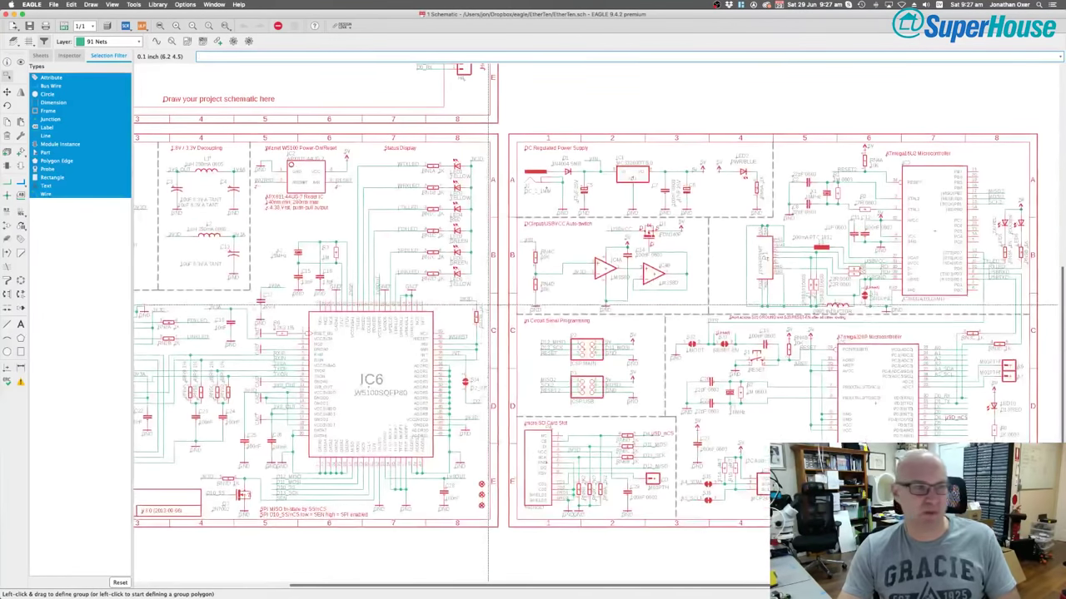
{"action": "left_click", "coordinate": [213, 4]}
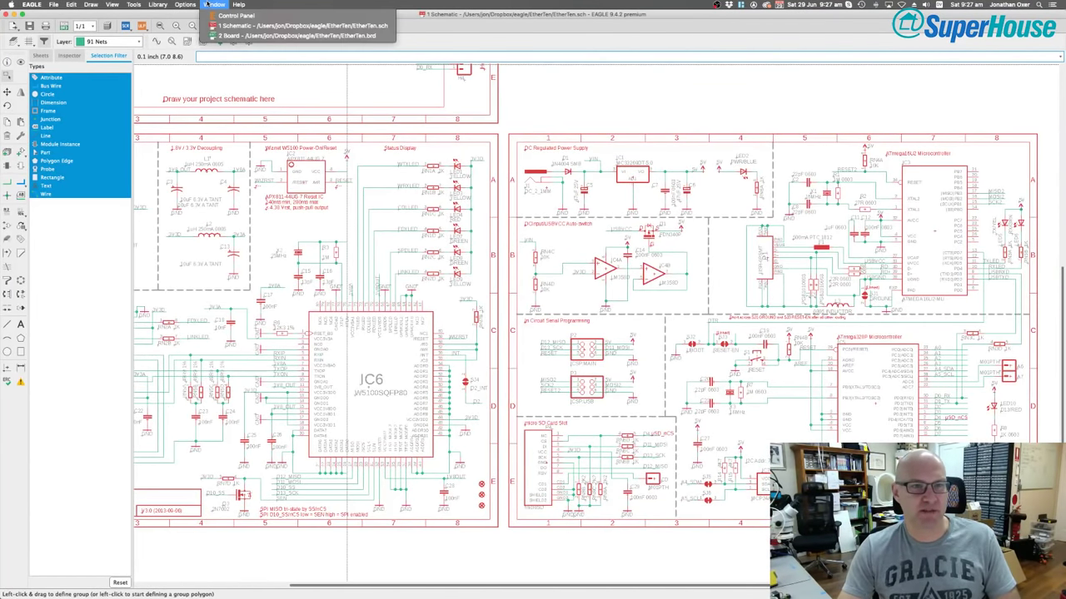
Return to the EtherTen board and run ratsnest to pour the copper polygons.
{"action": "left_click", "coordinate": [226, 36]}
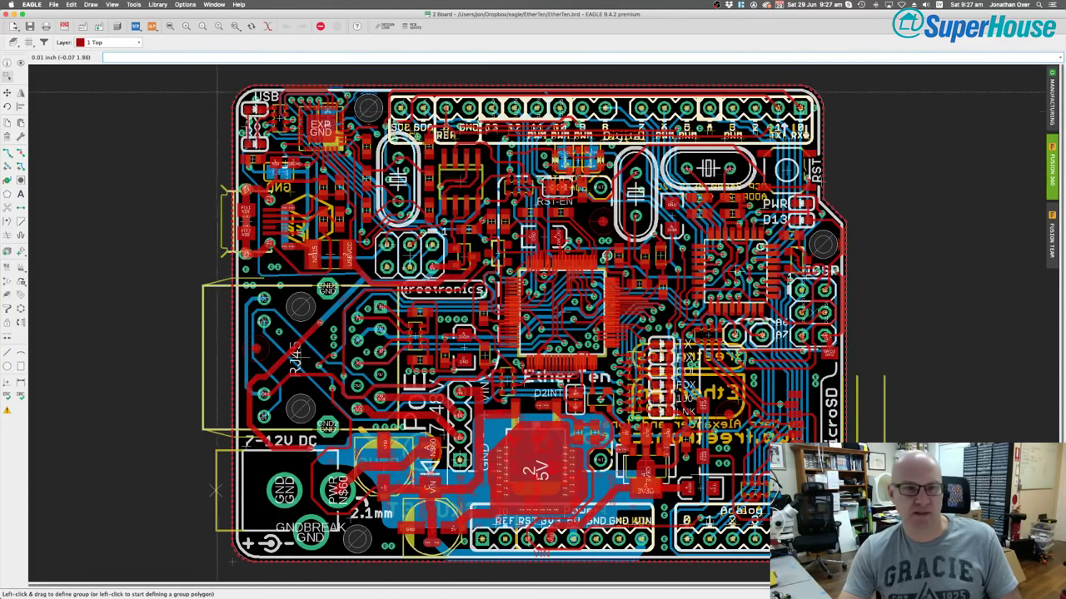
{"action": "key", "text": "ctrl+g"}
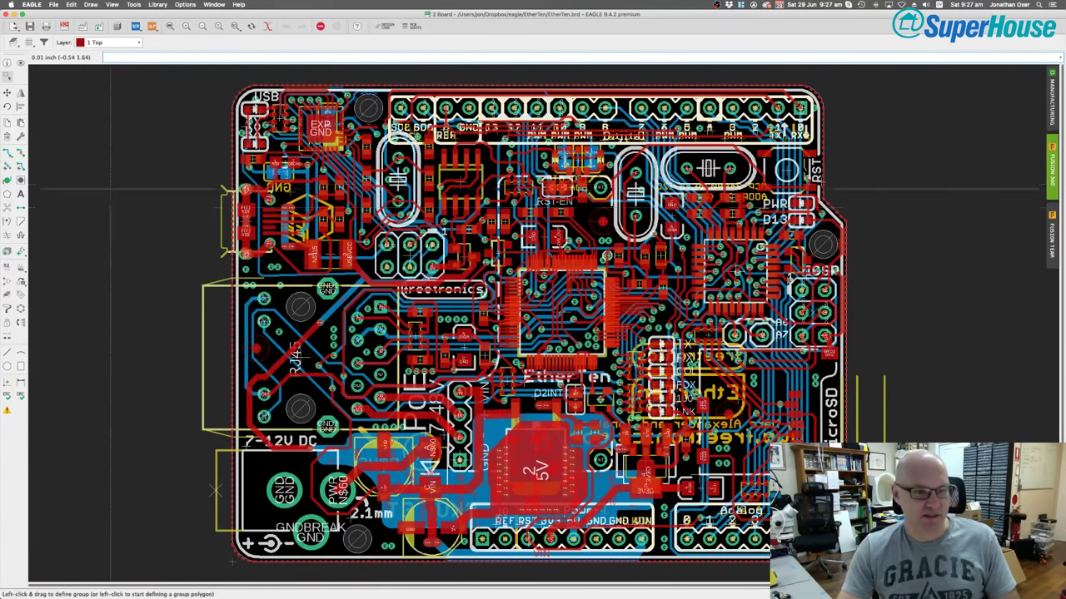
{"action": "type", "text": "ratsn"}
{"action": "key", "text": "Return"}
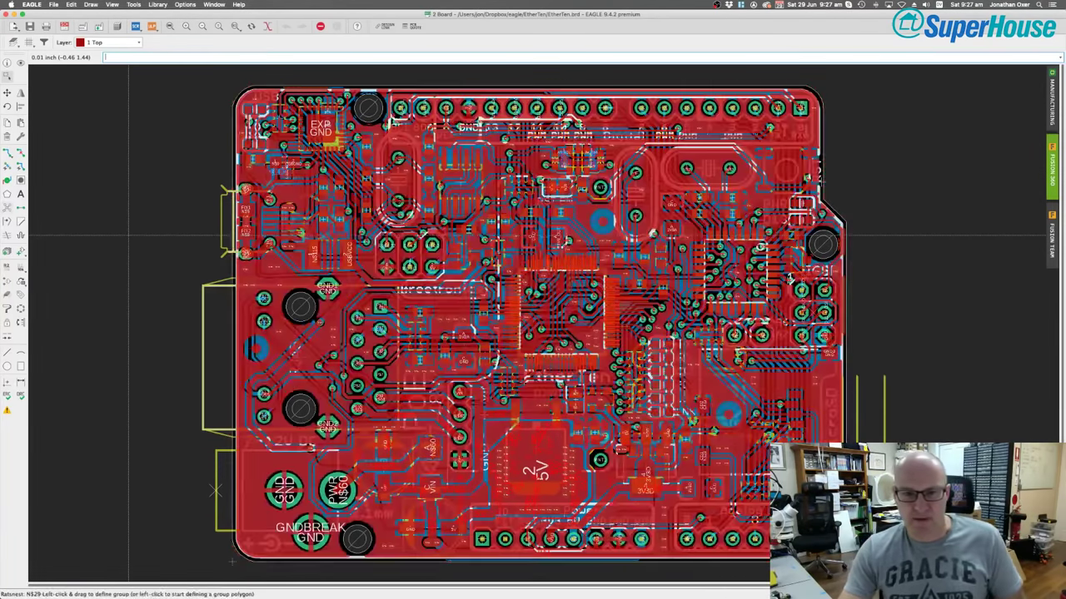
Make layer 21 tPlace the working layer and zoom around the board.
{"action": "left_click", "coordinate": [108, 42]}
{"action": "left_click", "coordinate": [101, 69]}
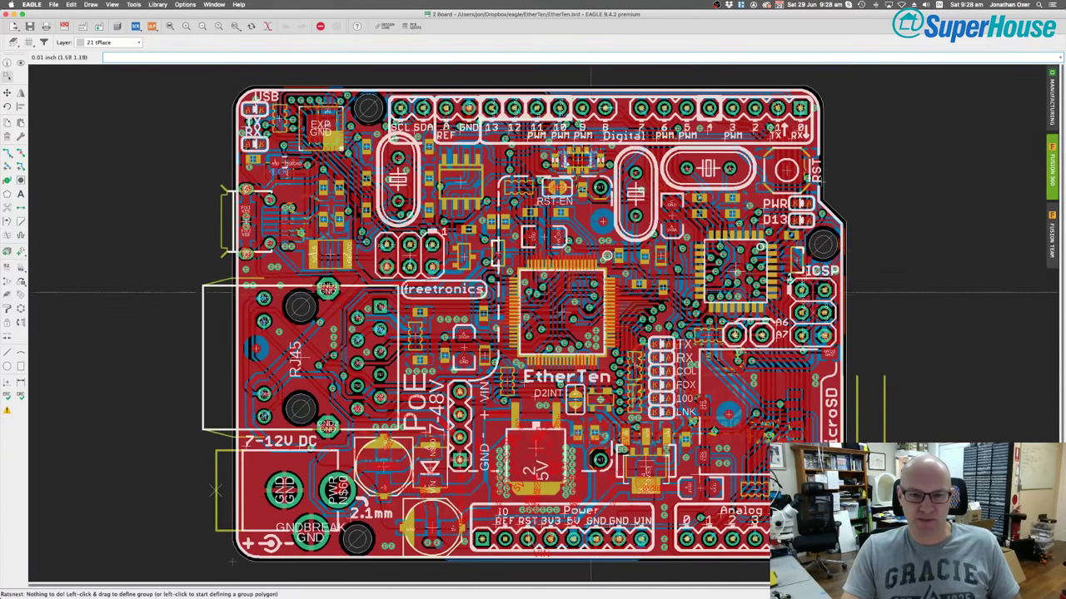
{"action": "scroll", "coordinate": [574, 303], "scroll_direction": "up", "scroll_amount": 3}
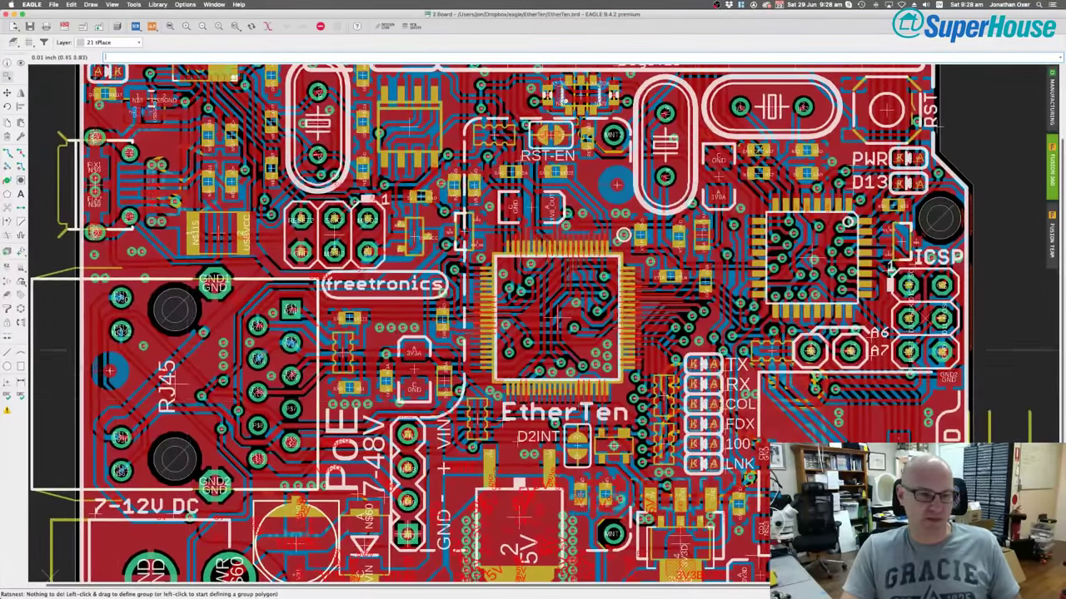
{"action": "scroll", "coordinate": [185, 402], "scroll_direction": "down", "scroll_amount": 3}
{"action": "scroll", "coordinate": [189, 401], "scroll_direction": "down", "scroll_amount": 2}
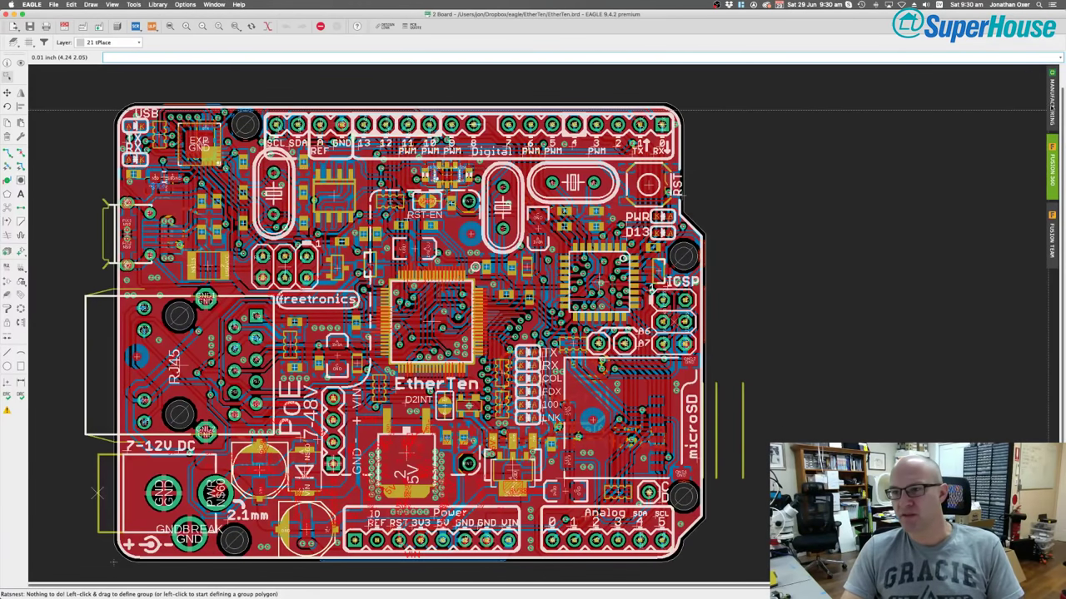
{"action": "left_click", "coordinate": [1051, 100]}
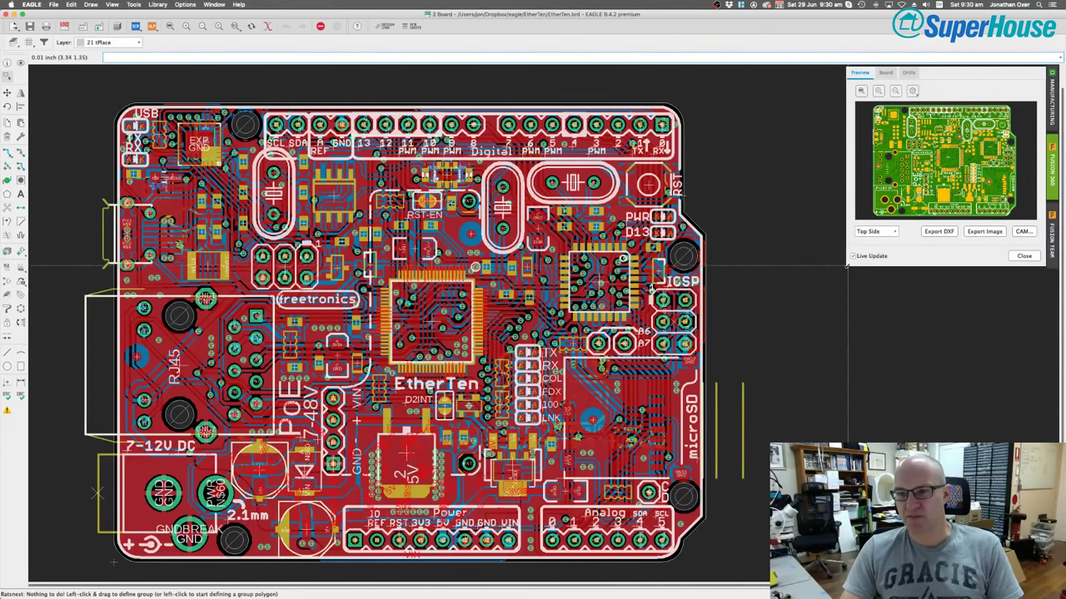
{"action": "left_click_drag", "start_coordinate": [846, 266], "coordinate": [408, 529]}
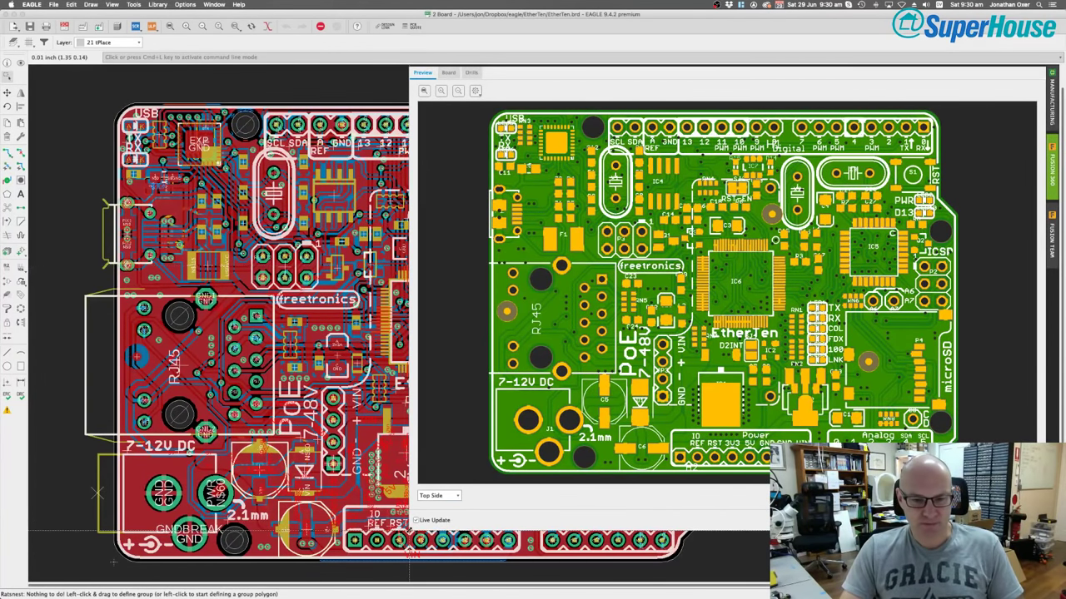
{"action": "left_click_drag", "start_coordinate": [409, 529], "coordinate": [708, 333]}
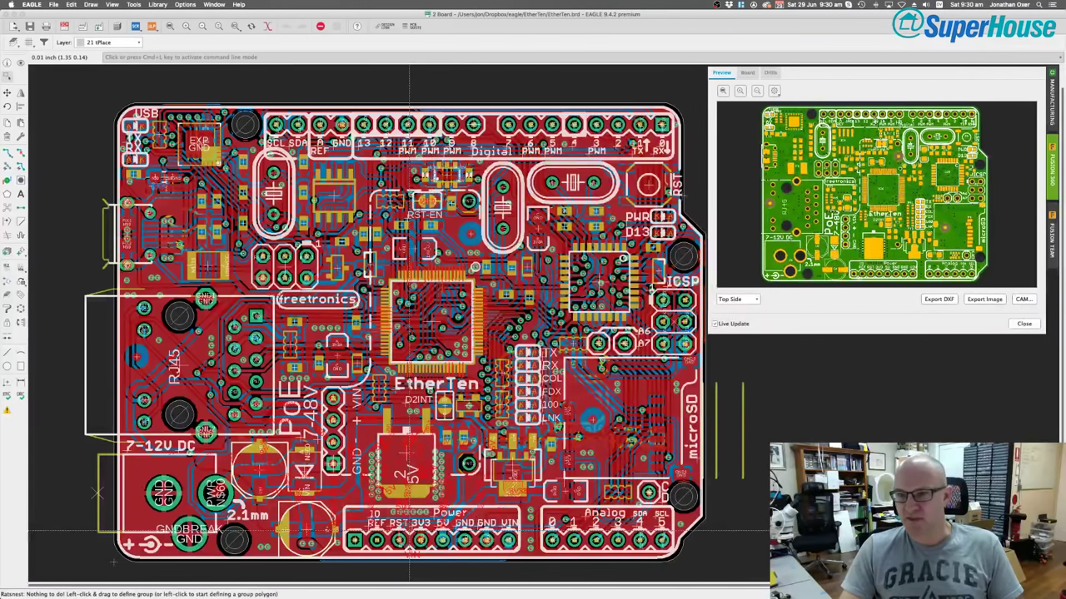
{"action": "left_click", "coordinate": [1024, 323]}
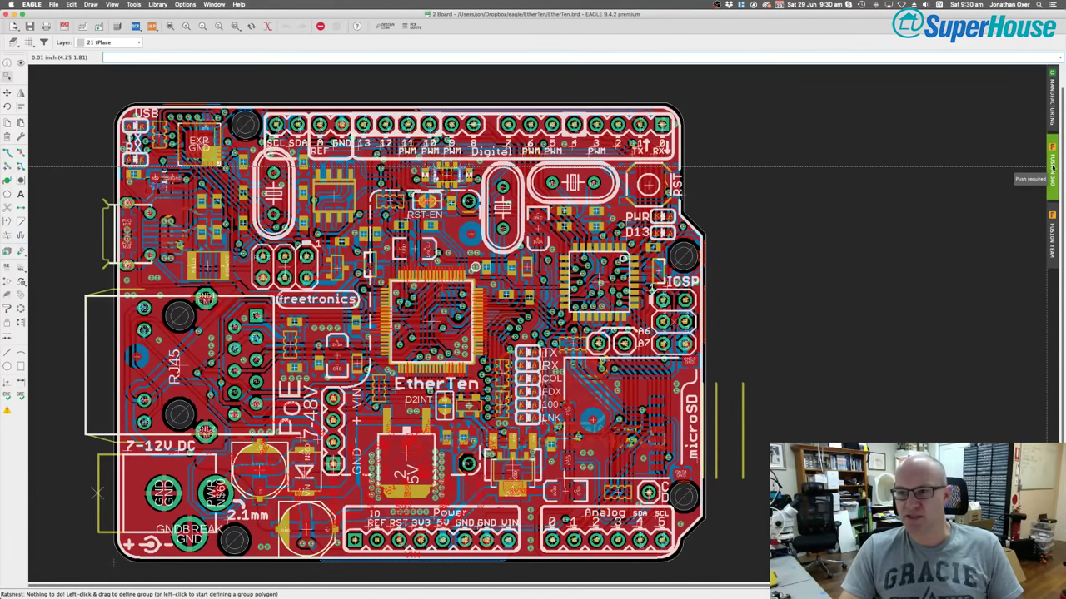
Bring up the Sync to Fusion 360 dialog from the right sidebar's Fusion 360 tab.
{"action": "left_click", "coordinate": [1052, 169]}
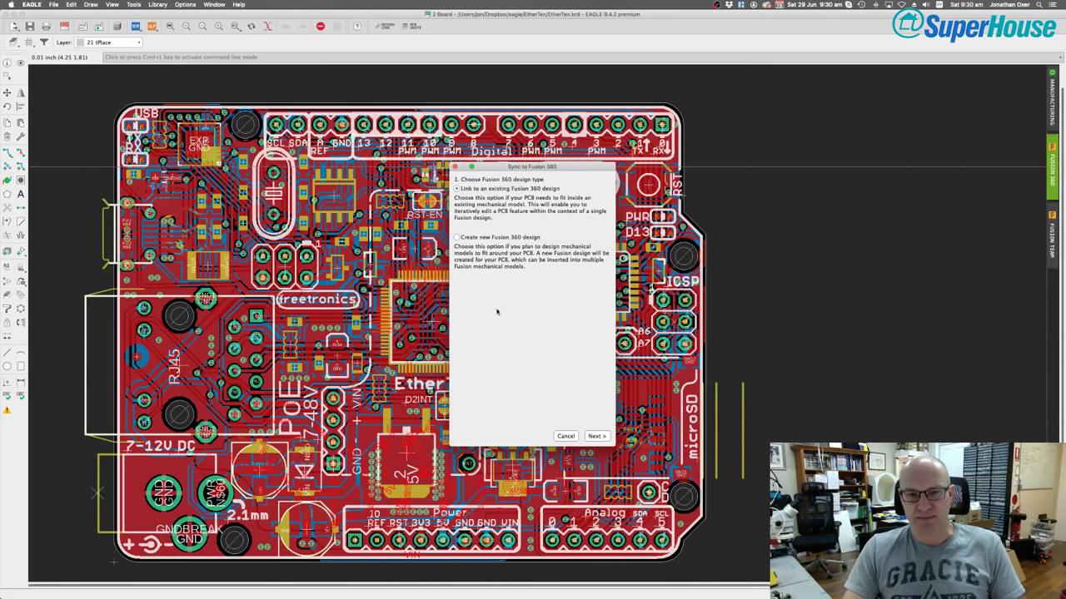
Choose 'Create new Fusion 360 design' and go on to the next sync step.
{"action": "left_click_drag", "start_coordinate": [571, 170], "coordinate": [517, 100]}
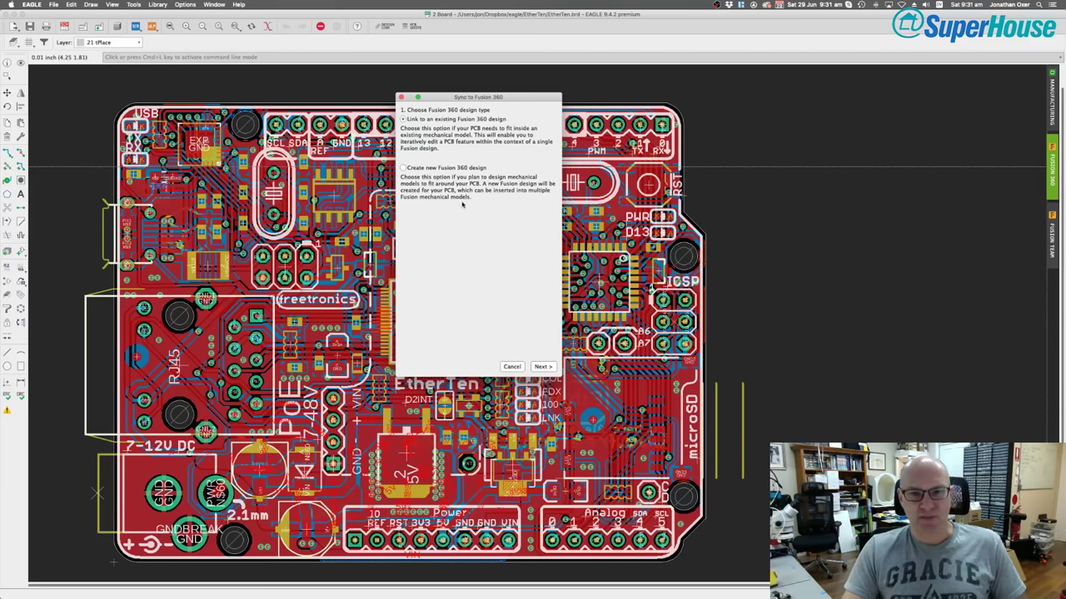
{"action": "left_click", "coordinate": [403, 168]}
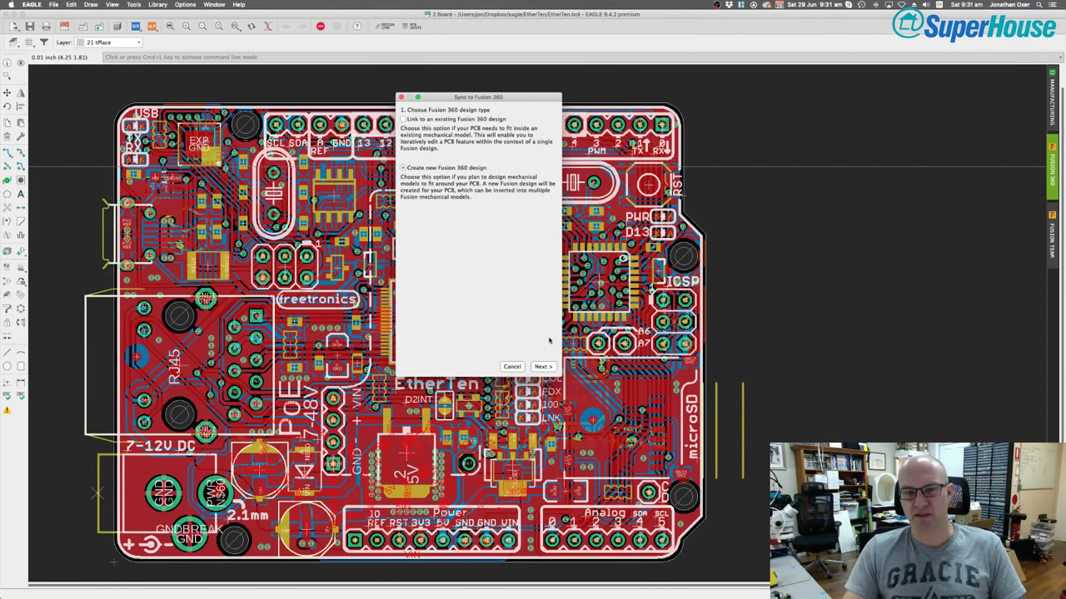
{"action": "left_click", "coordinate": [548, 366]}
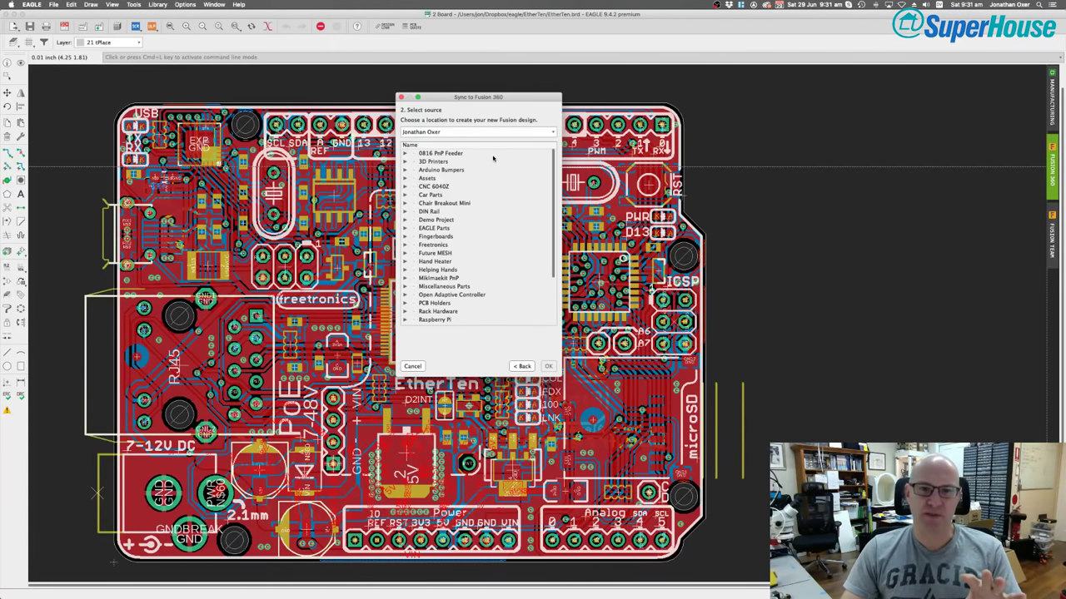
Set the Freetronics project as the location for the new Fusion design.
{"action": "left_click", "coordinate": [551, 133]}
{"action": "left_click", "coordinate": [549, 132]}
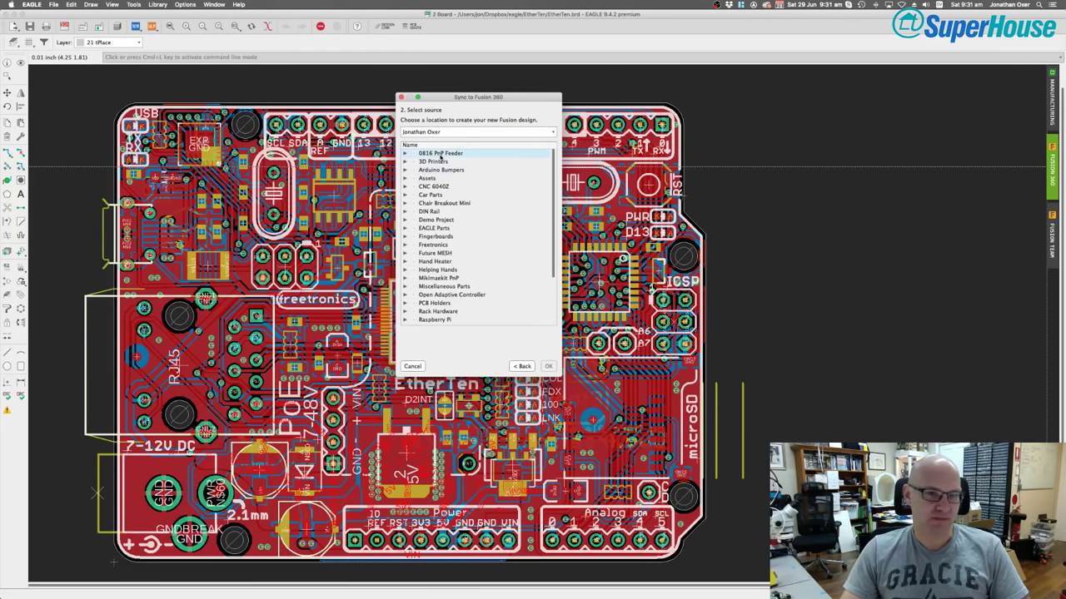
{"action": "left_click", "coordinate": [431, 246]}
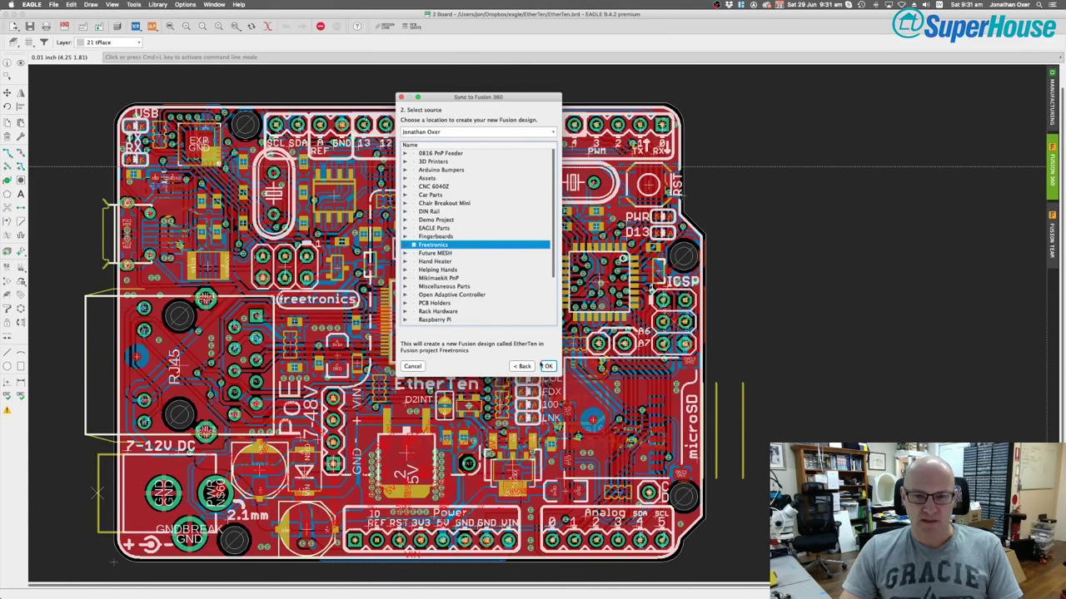
{"action": "left_click", "coordinate": [547, 366]}
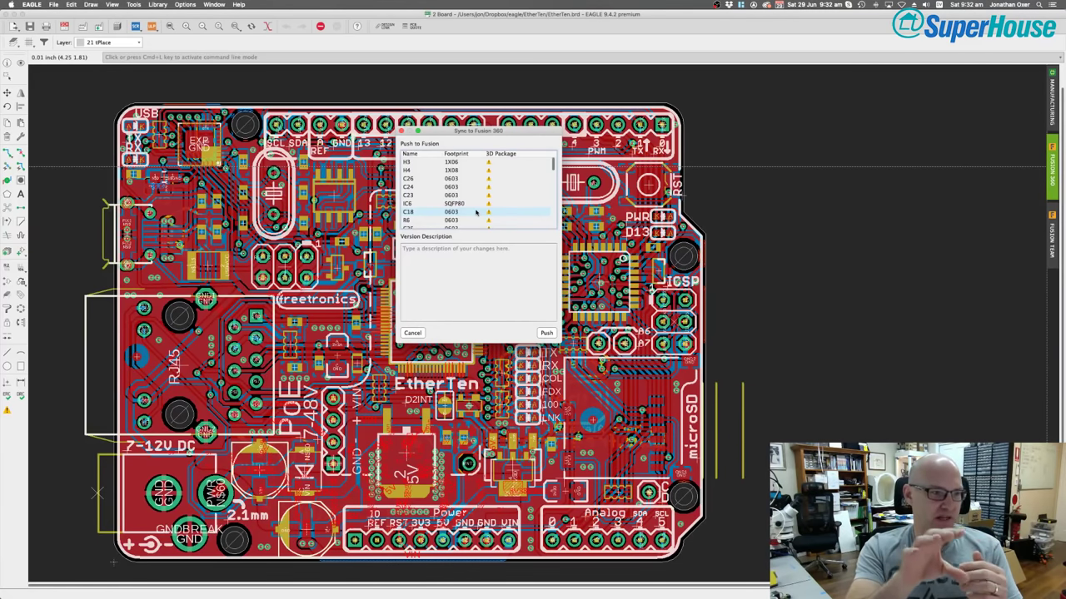
Enlarge the Push to Fusion dialog and scroll through its list of parts and packages.
{"action": "left_click_drag", "start_coordinate": [516, 133], "coordinate": [467, 73]}
{"action": "left_click_drag", "start_coordinate": [512, 285], "coordinate": [593, 505]}
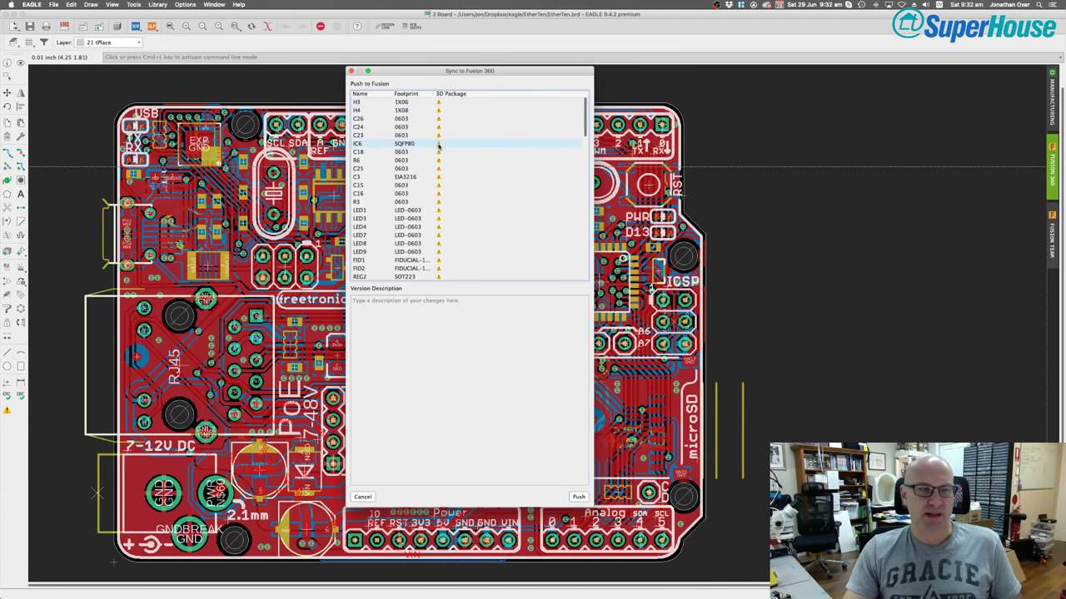
{"action": "scroll", "coordinate": [478, 132], "scroll_direction": "down", "scroll_amount": 10}
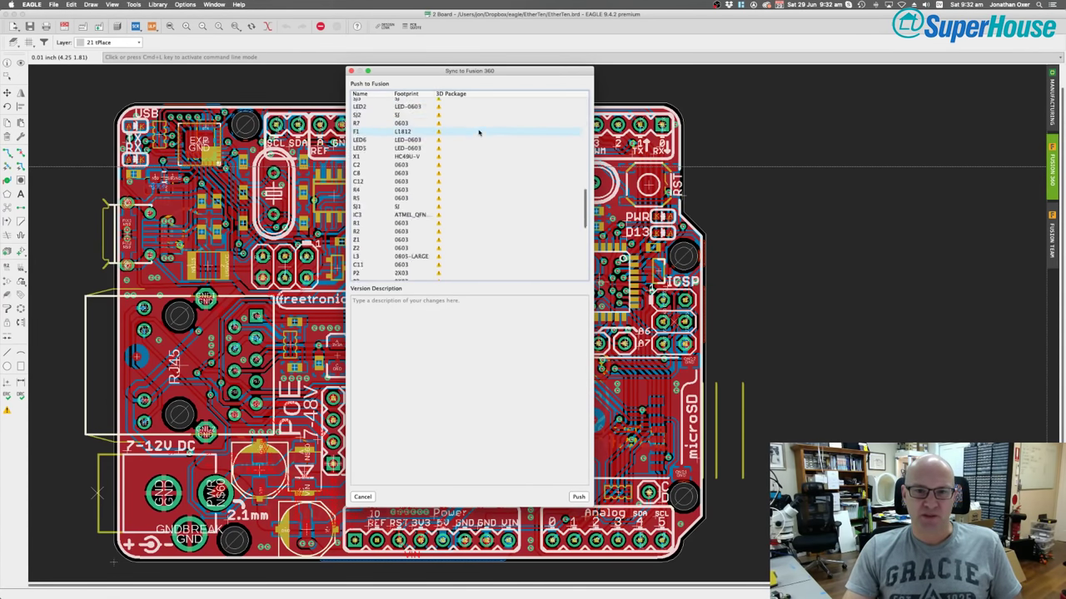
{"action": "scroll", "coordinate": [479, 131], "scroll_direction": "up", "scroll_amount": 10}
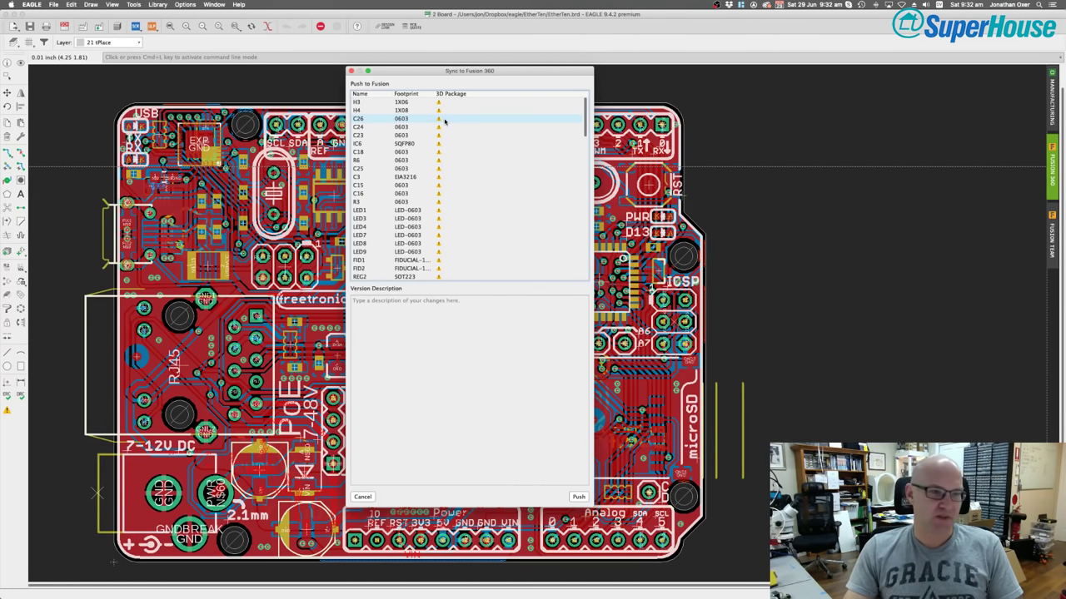
{"action": "scroll", "coordinate": [466, 216], "scroll_direction": "down", "scroll_amount": 5}
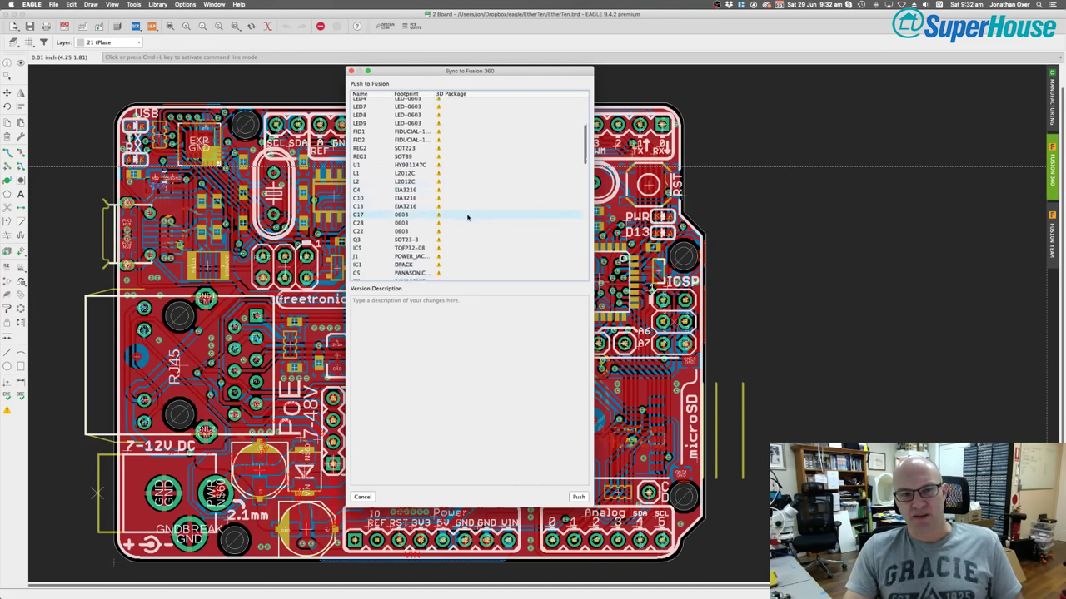
{"action": "scroll", "coordinate": [467, 217], "scroll_direction": "down", "scroll_amount": 10}
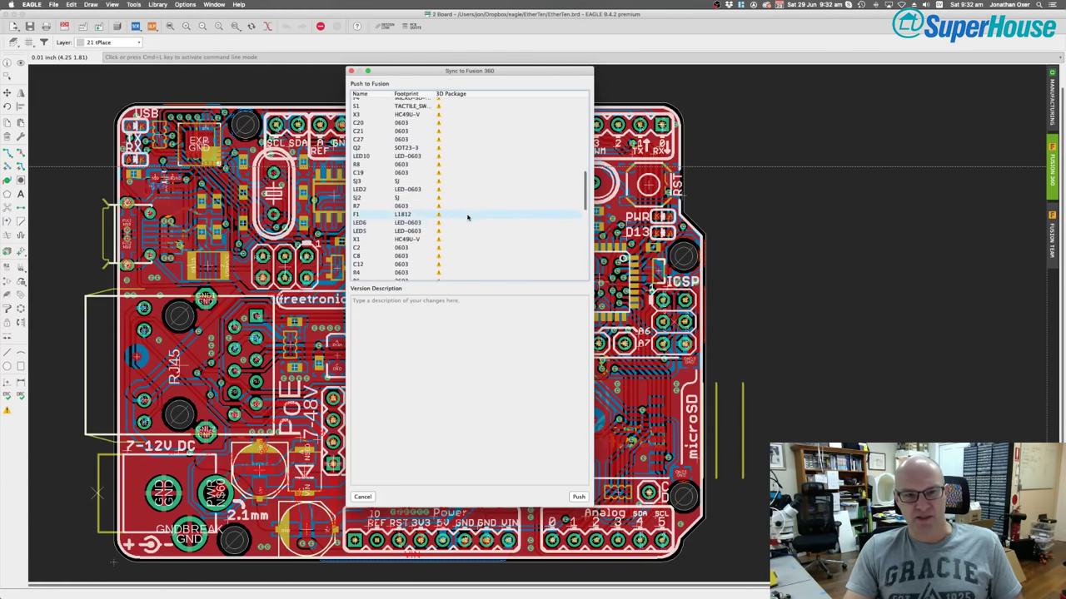
{"action": "scroll", "coordinate": [467, 218], "scroll_direction": "down", "scroll_amount": 10}
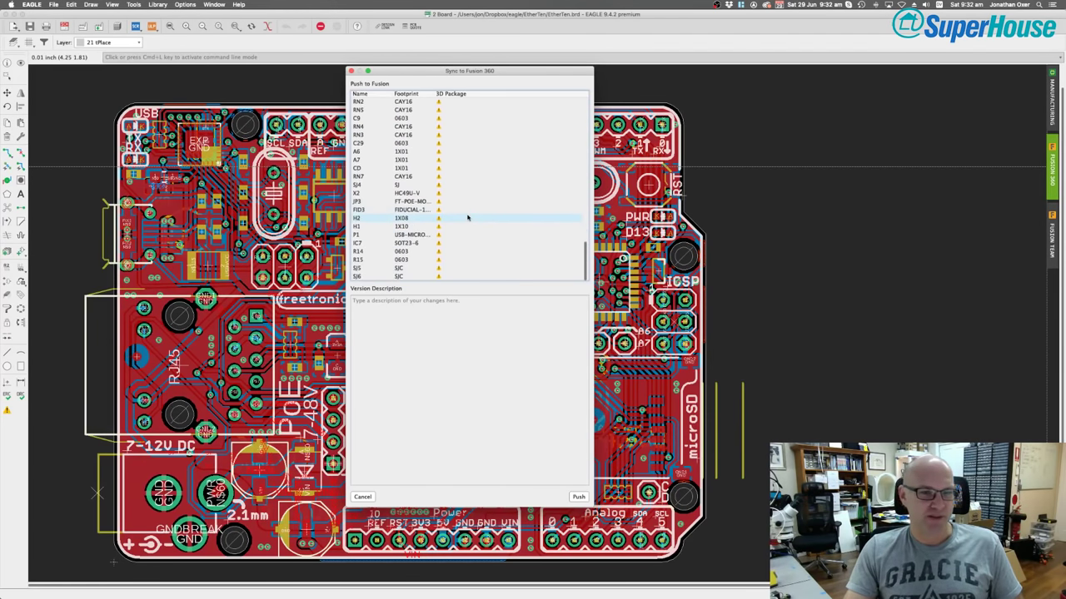
{"action": "scroll", "coordinate": [467, 218], "scroll_direction": "up", "scroll_amount": 20}
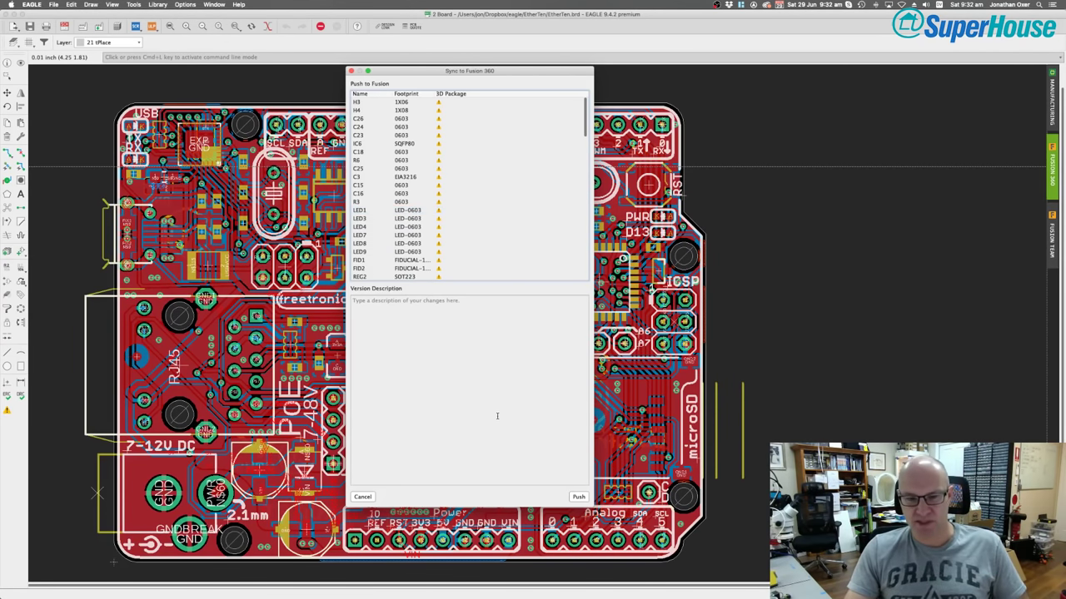
Start pushing the EtherTen board to Fusion 360.
{"action": "left_click", "coordinate": [458, 338]}
{"action": "left_click", "coordinate": [578, 497]}
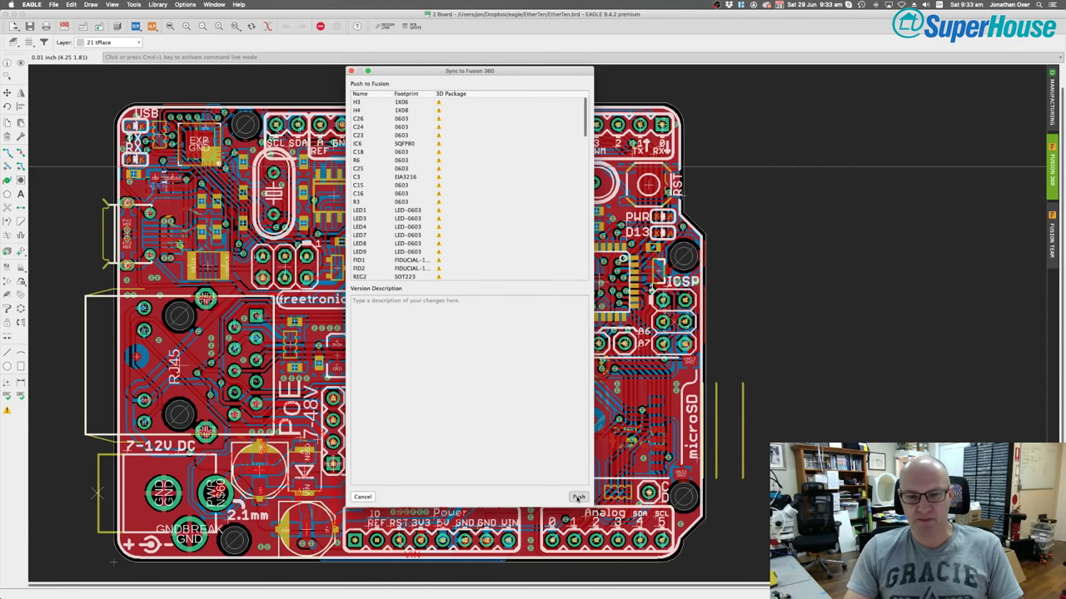
{"action": "left_click", "coordinate": [579, 498]}
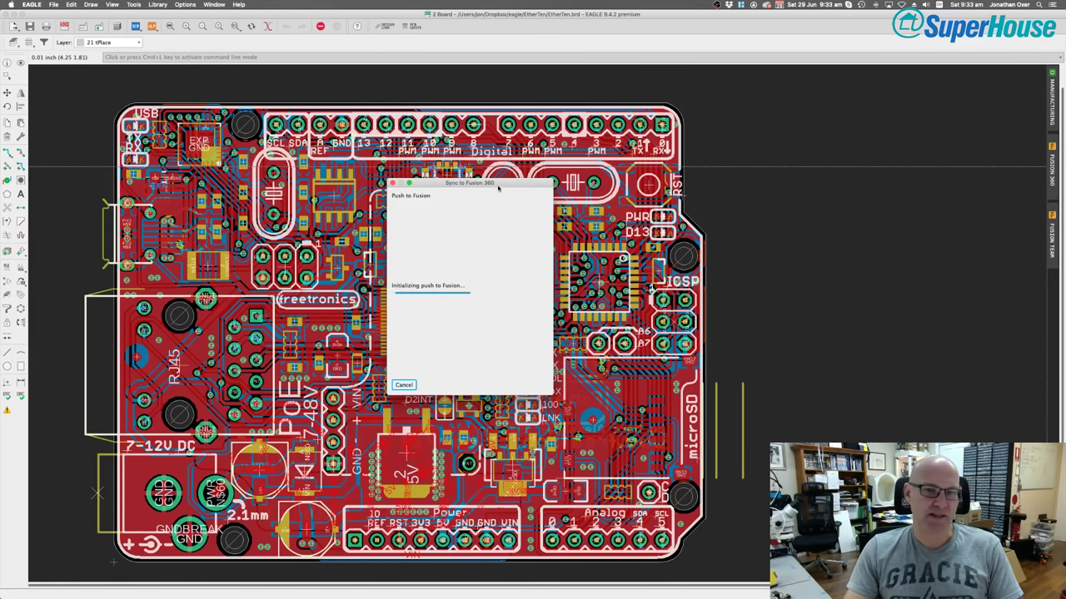
Acknowledge the successful push and close the Sync to Fusion 360 dialog.
{"action": "left_click_drag", "start_coordinate": [499, 184], "coordinate": [505, 94]}
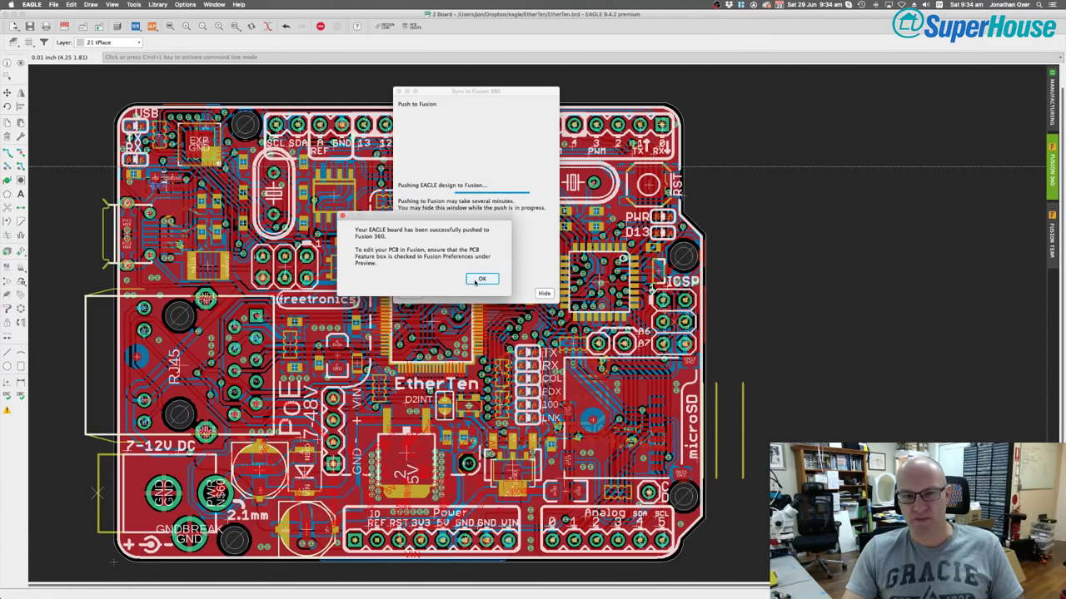
{"action": "left_click", "coordinate": [474, 281]}
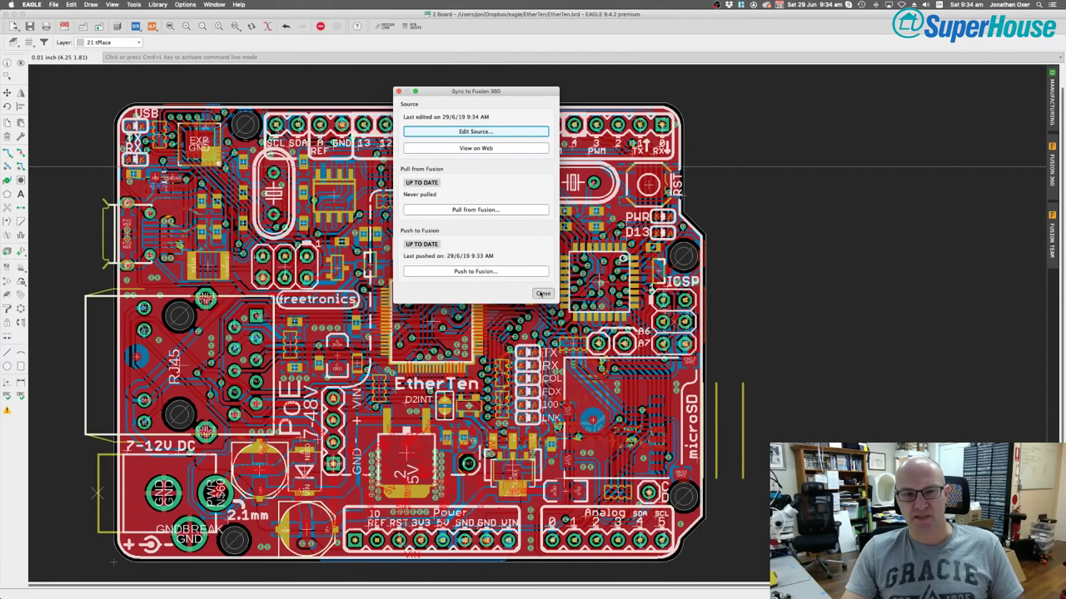
{"action": "left_click", "coordinate": [542, 294]}
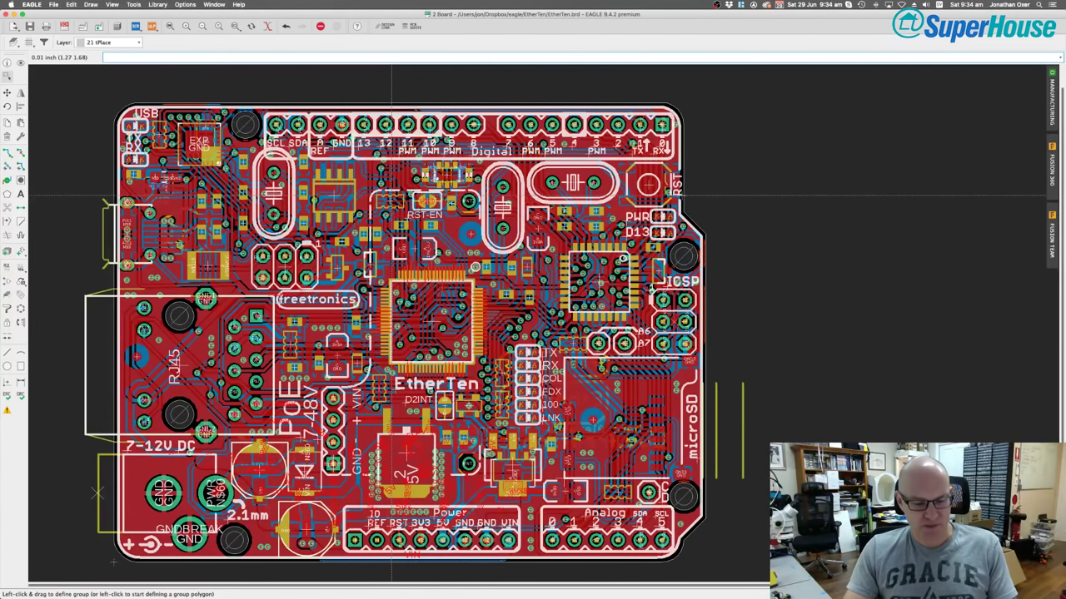
Switch to Fusion 360 and open the Freetronics project from All Projects.
{"action": "key", "text": "super+Tab"}
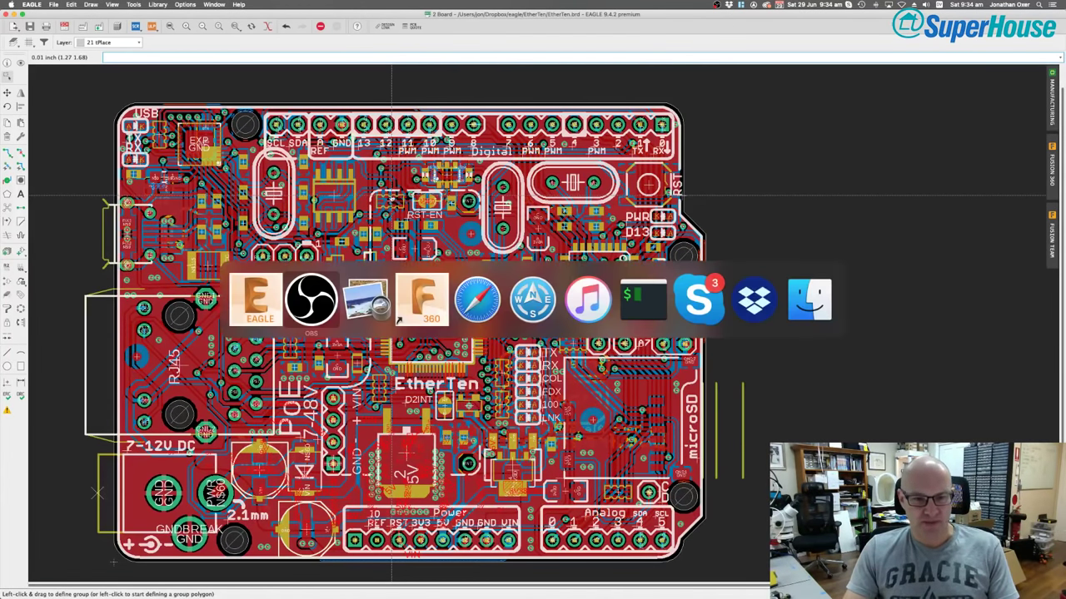
{"action": "left_click", "coordinate": [398, 319]}
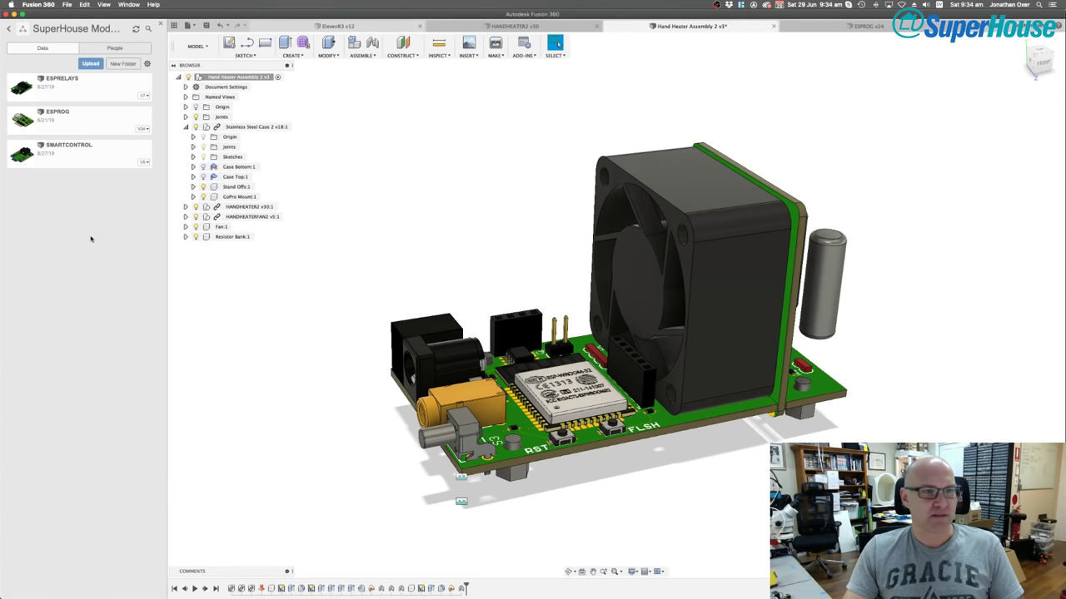
{"action": "left_click", "coordinate": [8, 29]}
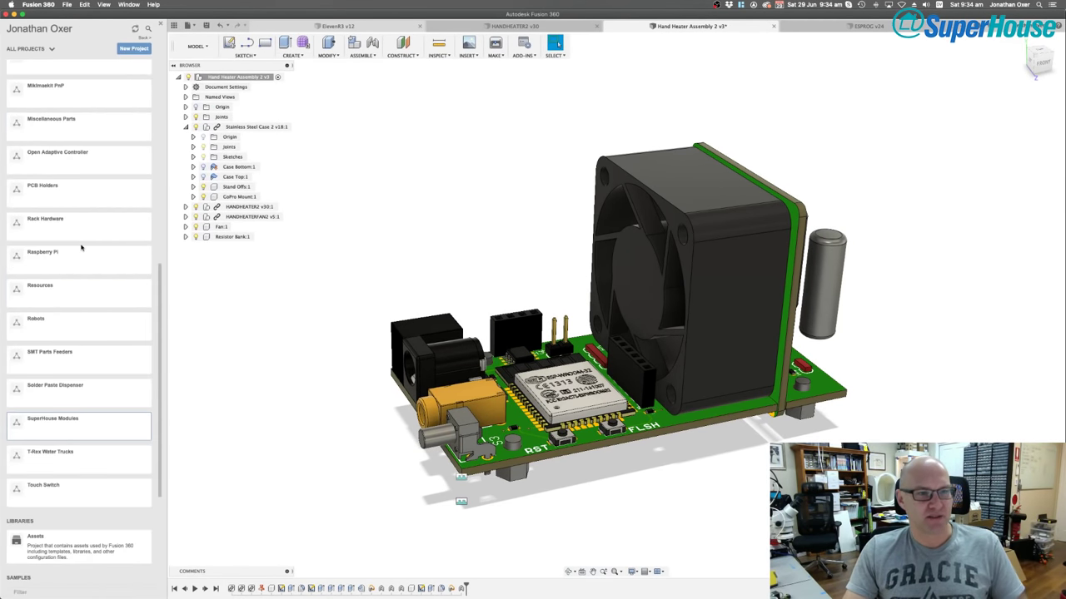
{"action": "scroll", "coordinate": [83, 236], "scroll_direction": "up", "scroll_amount": 10}
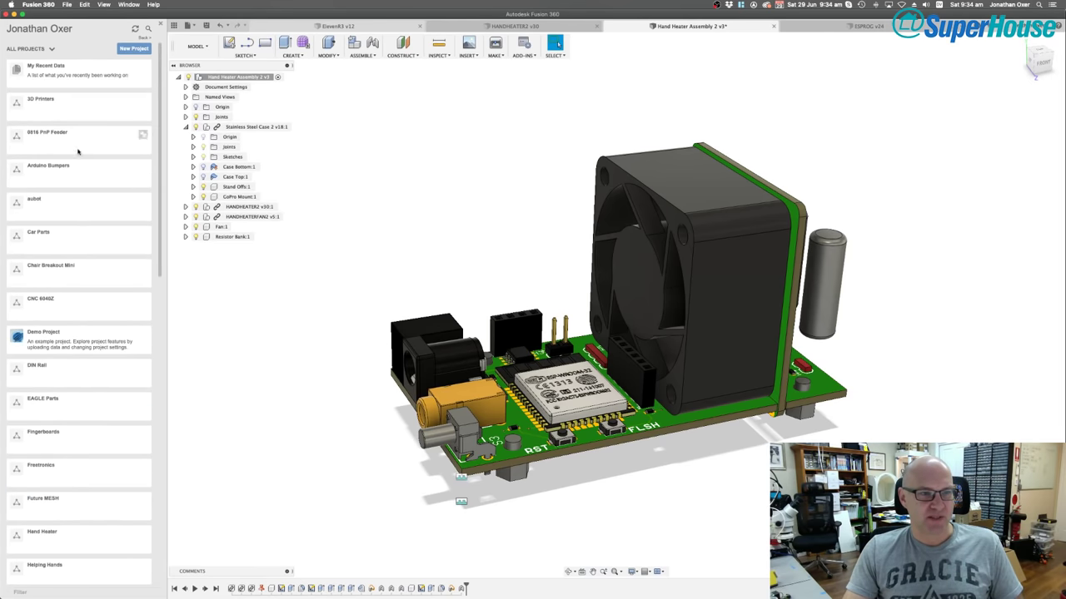
{"action": "scroll", "coordinate": [72, 162], "scroll_direction": "down", "scroll_amount": 1}
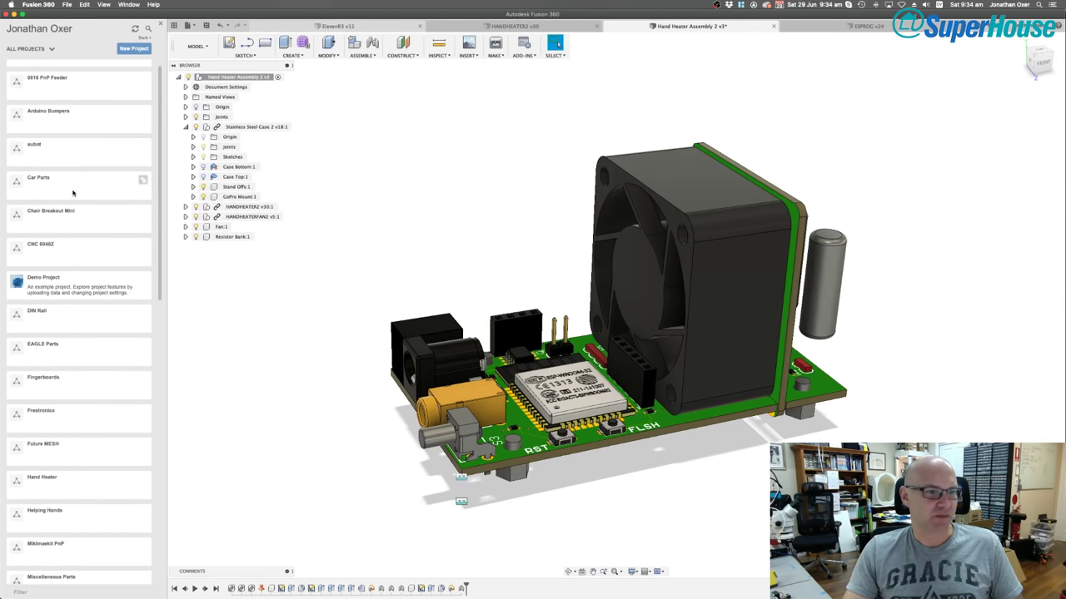
{"action": "scroll", "coordinate": [78, 219], "scroll_direction": "down", "scroll_amount": 5}
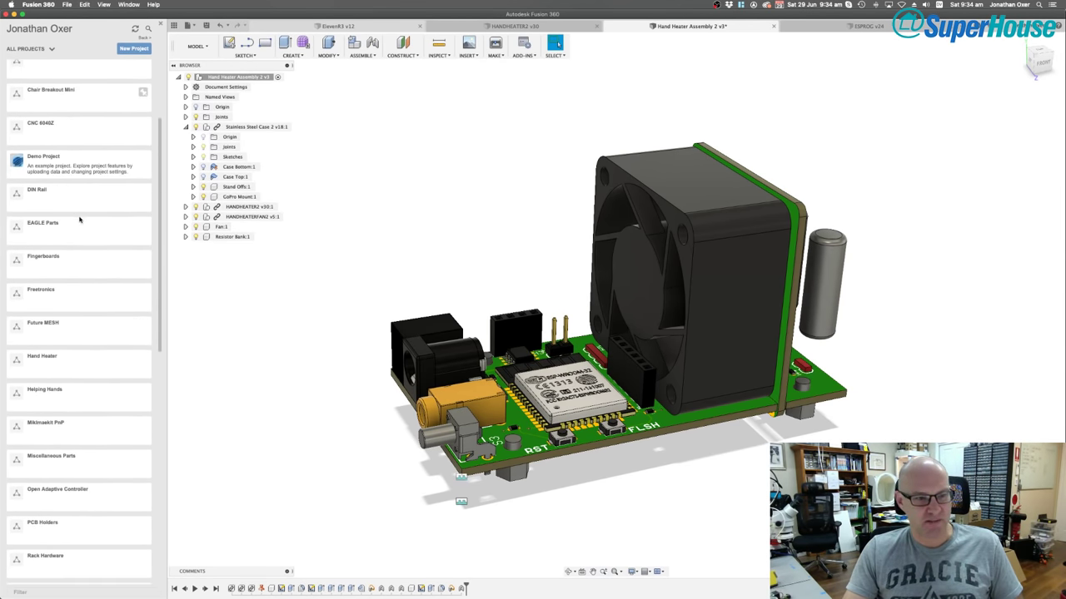
{"action": "left_click", "coordinate": [49, 300]}
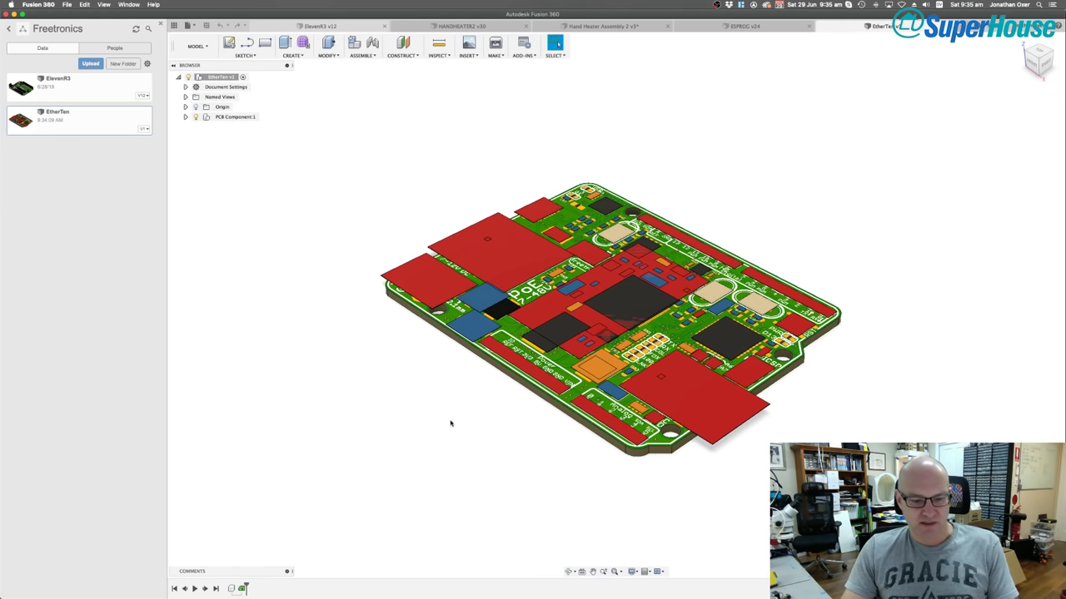
Expand PCB Component:1's part list and orbit the board from top, perspective and underside.
{"action": "middle_click_drag", "start_coordinate": [452, 424], "coordinate": [433, 451], "text": "shift"}
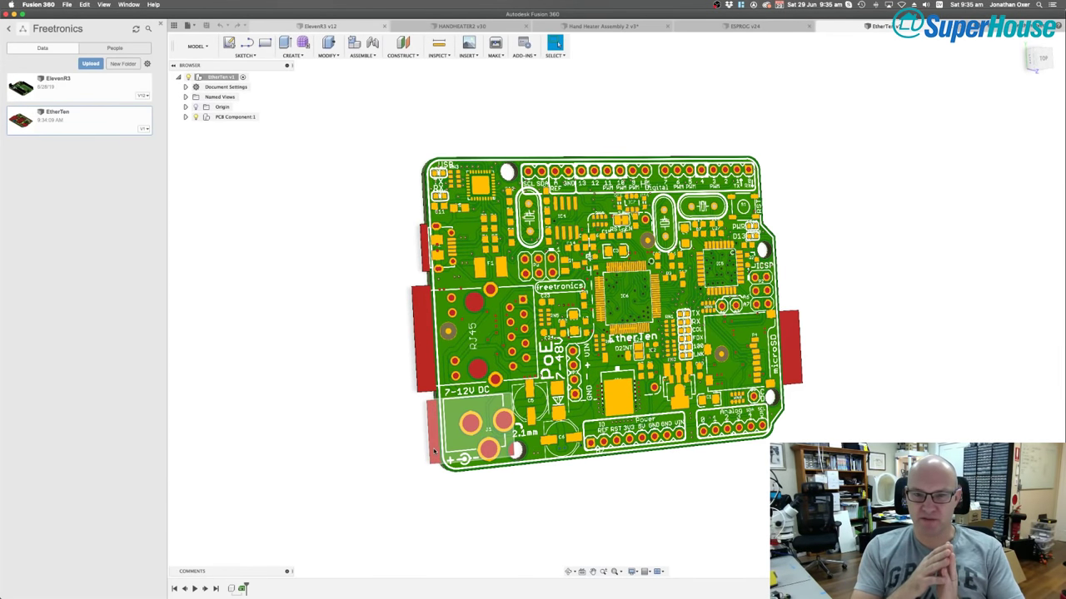
{"action": "left_click", "coordinate": [186, 117]}
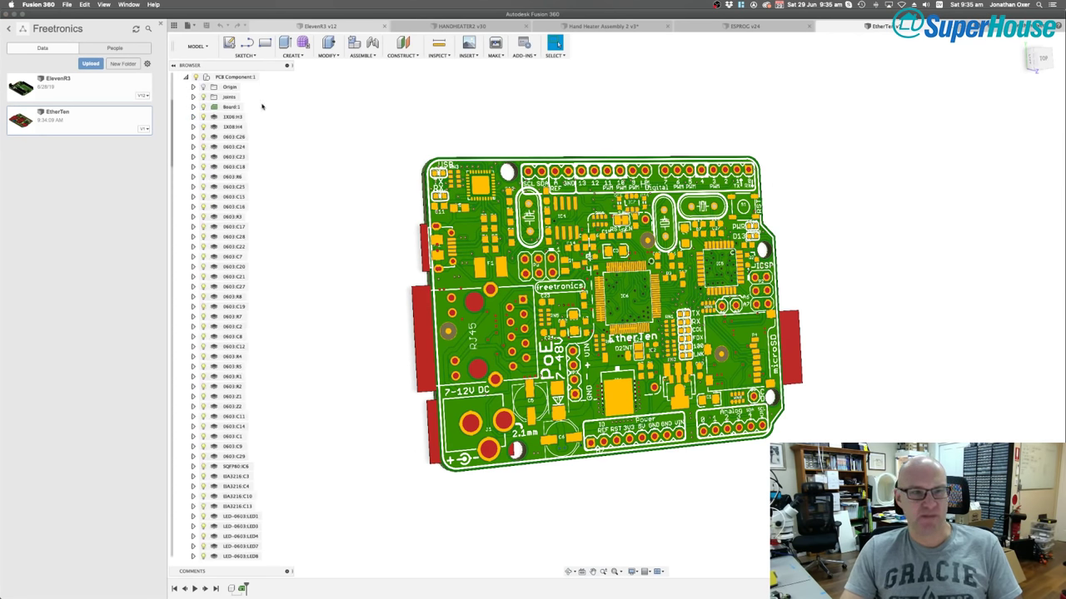
{"action": "scroll", "coordinate": [250, 100], "scroll_direction": "up", "scroll_amount": 2}
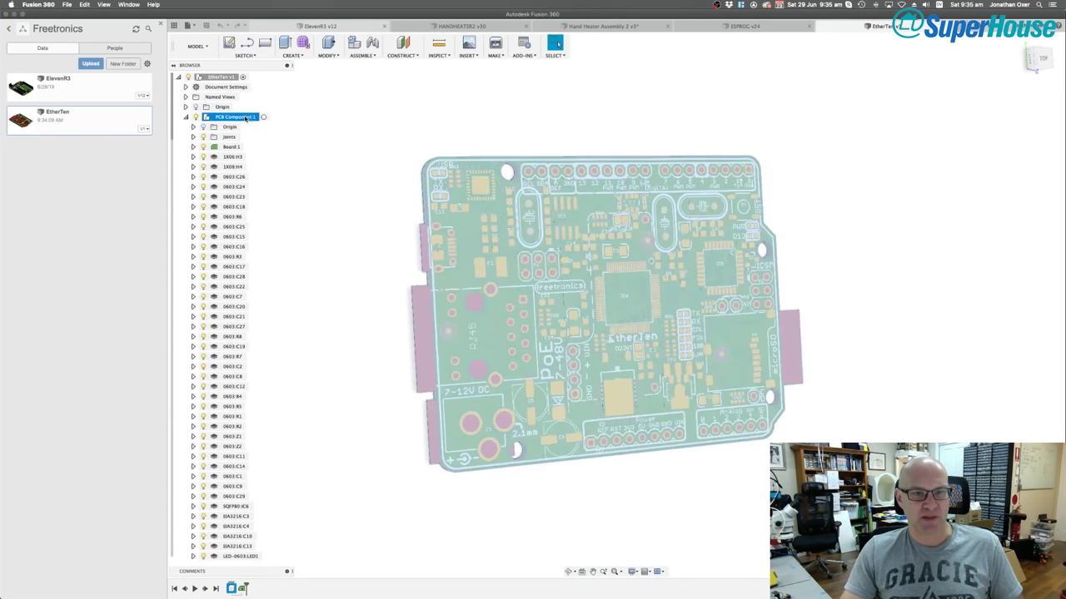
{"action": "left_click", "coordinate": [250, 117]}
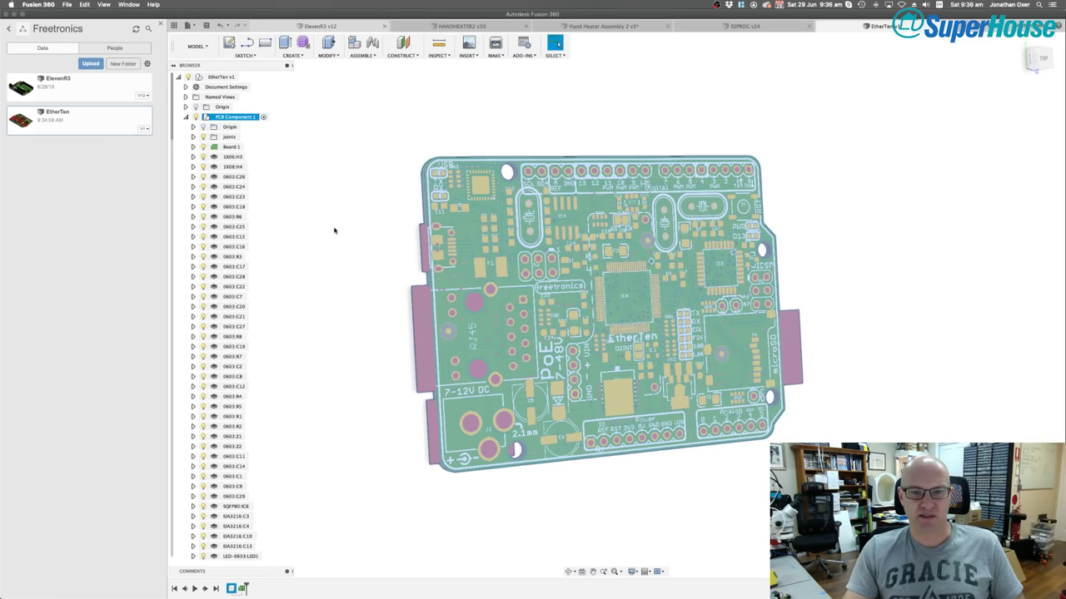
{"action": "left_click", "coordinate": [334, 265]}
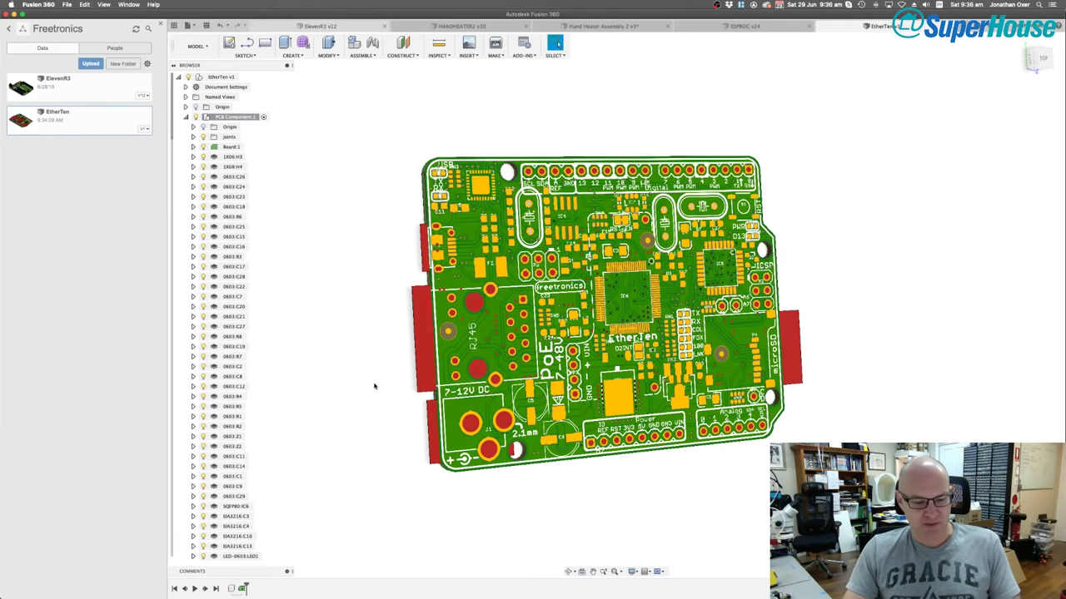
{"action": "middle_click_drag", "start_coordinate": [374, 385], "coordinate": [397, 355], "text": "shift"}
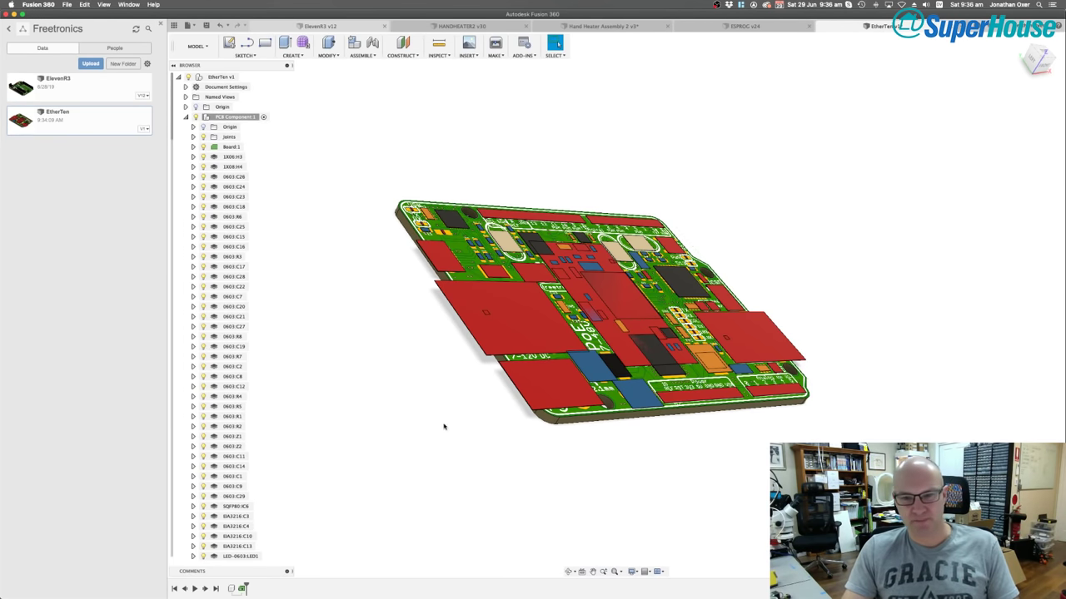
{"action": "middle_click_drag", "start_coordinate": [442, 428], "coordinate": [430, 450], "text": "shift"}
{"action": "mouse_move", "coordinate": [394, 425]}
{"action": "middle_mouse_down", "text": "shift"}
{"action": "mouse_move", "coordinate": [400, 441]}
{"action": "mouse_move", "coordinate": [388, 322]}
{"action": "mouse_move", "coordinate": [381, 371]}
{"action": "mouse_move", "coordinate": [403, 423]}
{"action": "mouse_move", "coordinate": [402, 411]}
{"action": "mouse_move", "coordinate": [388, 428]}
{"action": "mouse_move", "coordinate": [423, 449]}
{"action": "mouse_move", "coordinate": [422, 430]}
{"action": "mouse_move", "coordinate": [408, 442]}
{"action": "mouse_move", "coordinate": [379, 427]}
{"action": "mouse_move", "coordinate": [402, 406]}
{"action": "mouse_move", "coordinate": [399, 424]}
{"action": "middle_mouse_up", "text": "shift"}
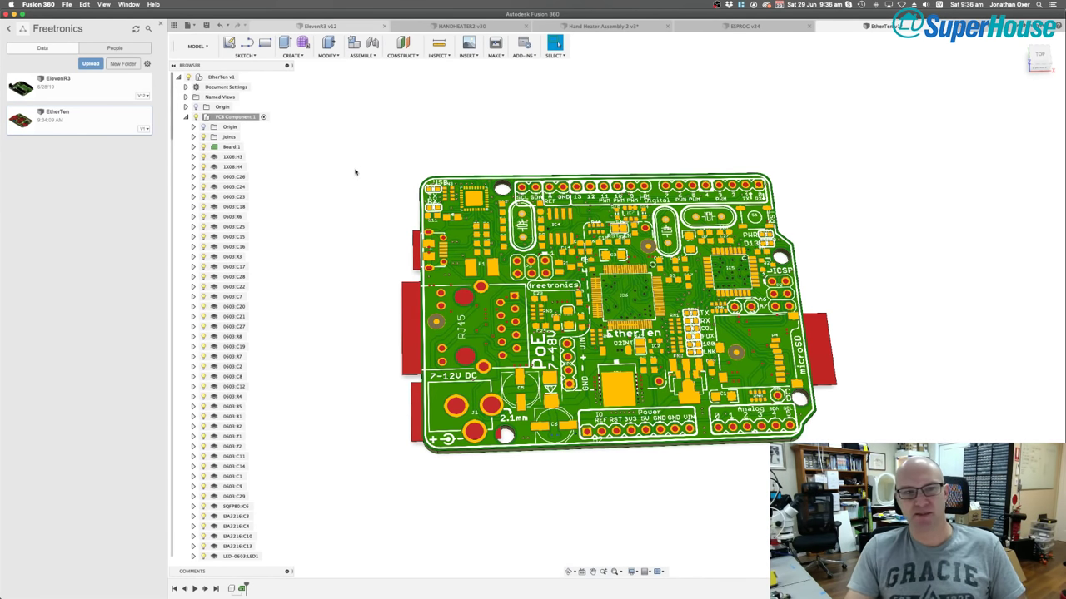
Go back to EAGLE's EtherTen schematic window.
{"action": "key", "text": "super+Tab"}
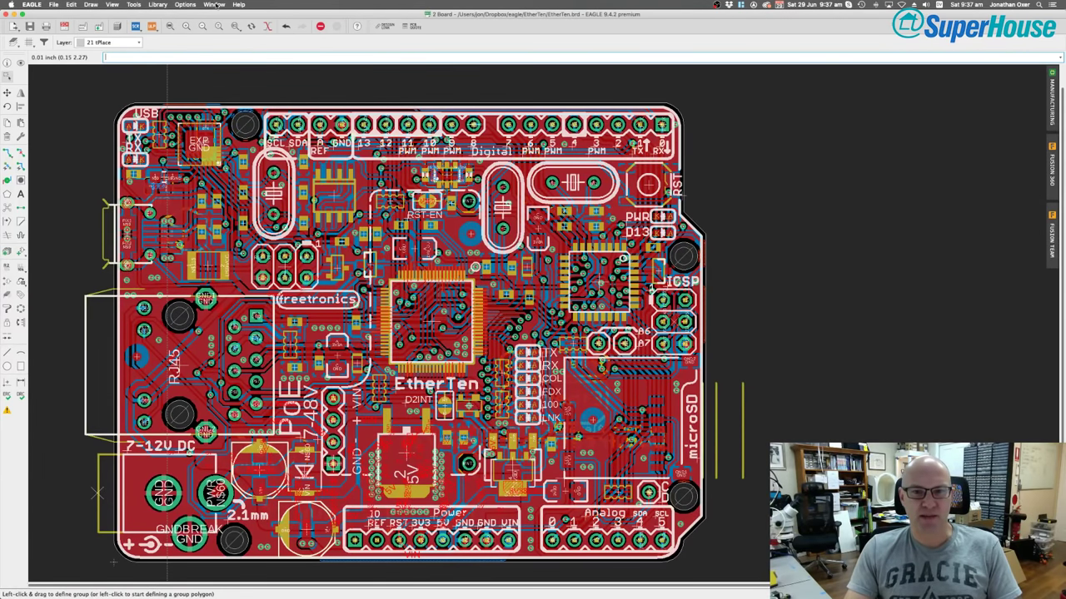
{"action": "left_click", "coordinate": [214, 5]}
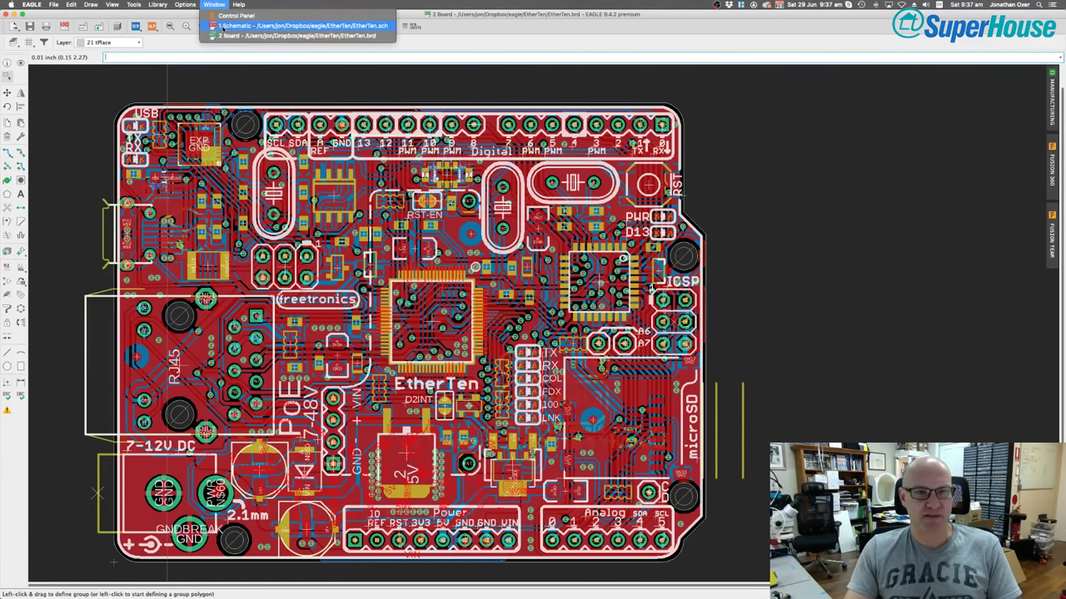
{"action": "left_click", "coordinate": [224, 20]}
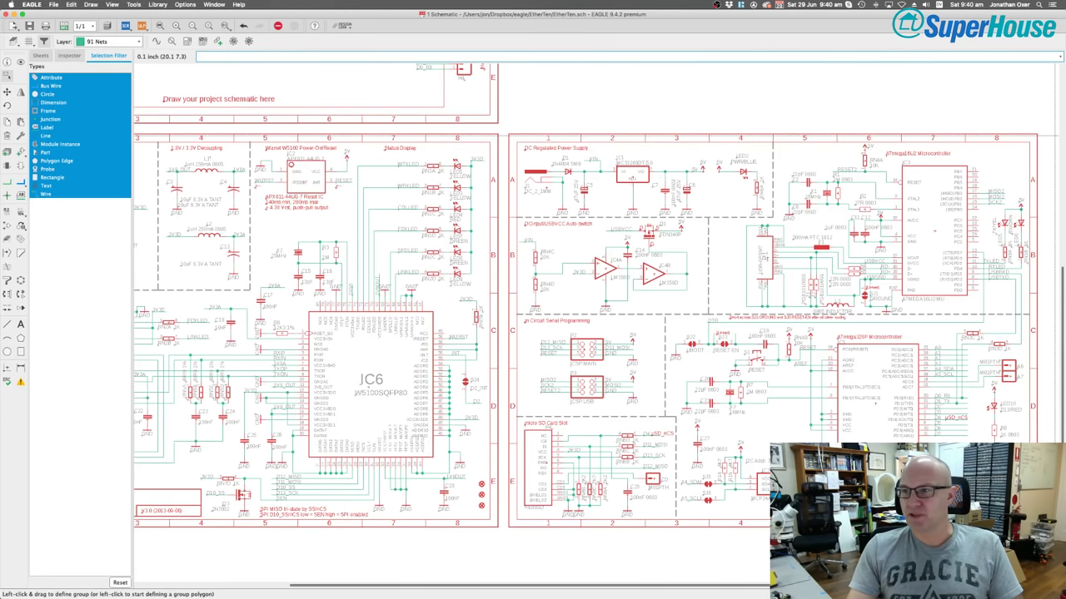
Create a new empty untitled.lbr library from the Control Panel's File > New menu.
{"action": "left_click_drag", "start_coordinate": [1064, 66], "coordinate": [379, 64]}
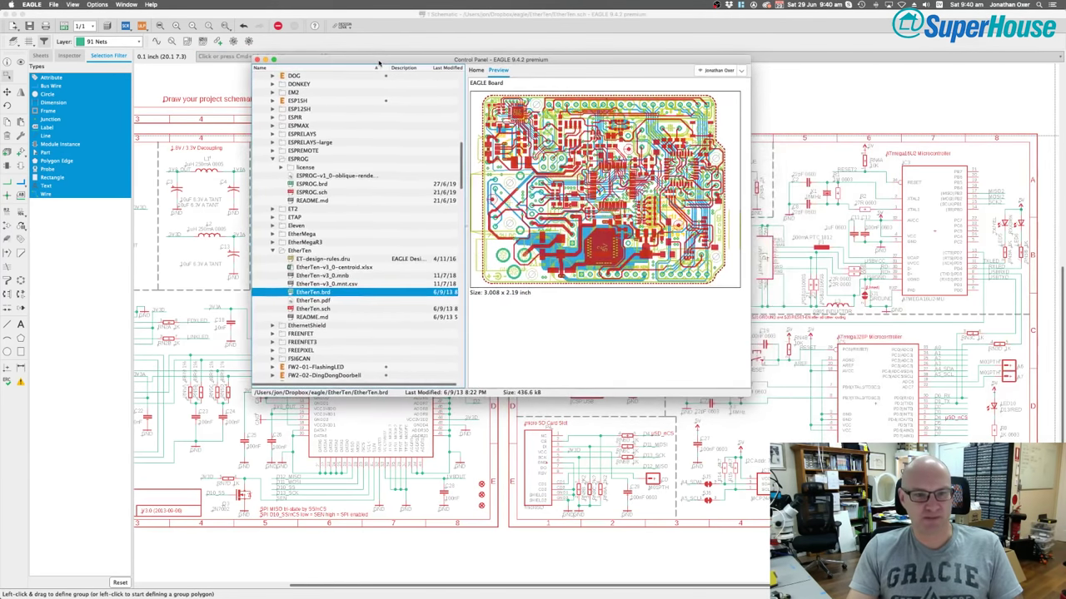
{"action": "left_click", "coordinate": [74, 5]}
{"action": "mouse_move", "coordinate": [53, 6]}
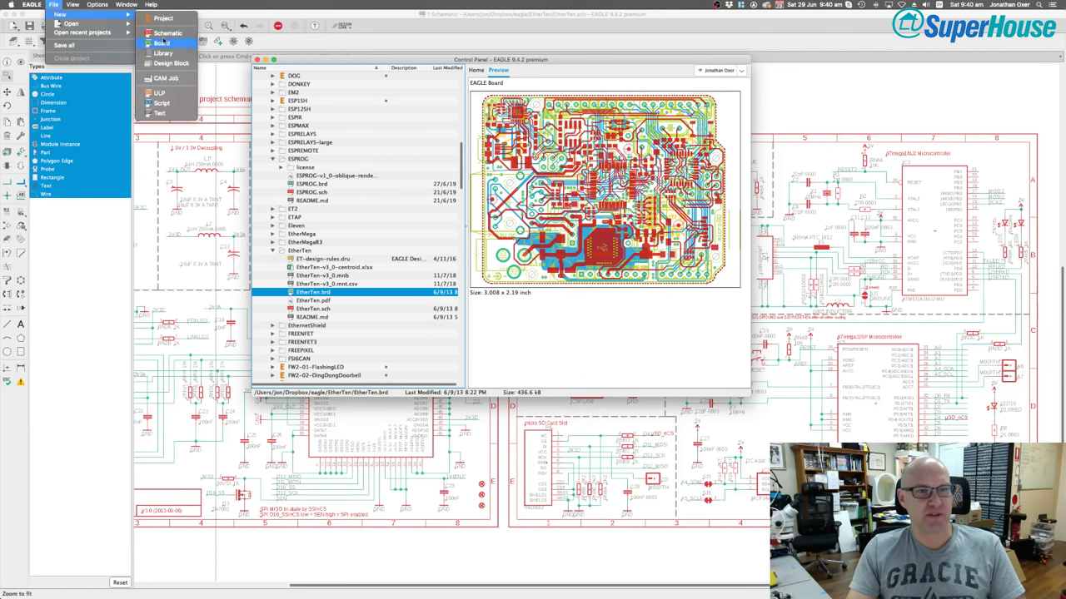
{"action": "left_click", "coordinate": [164, 53]}
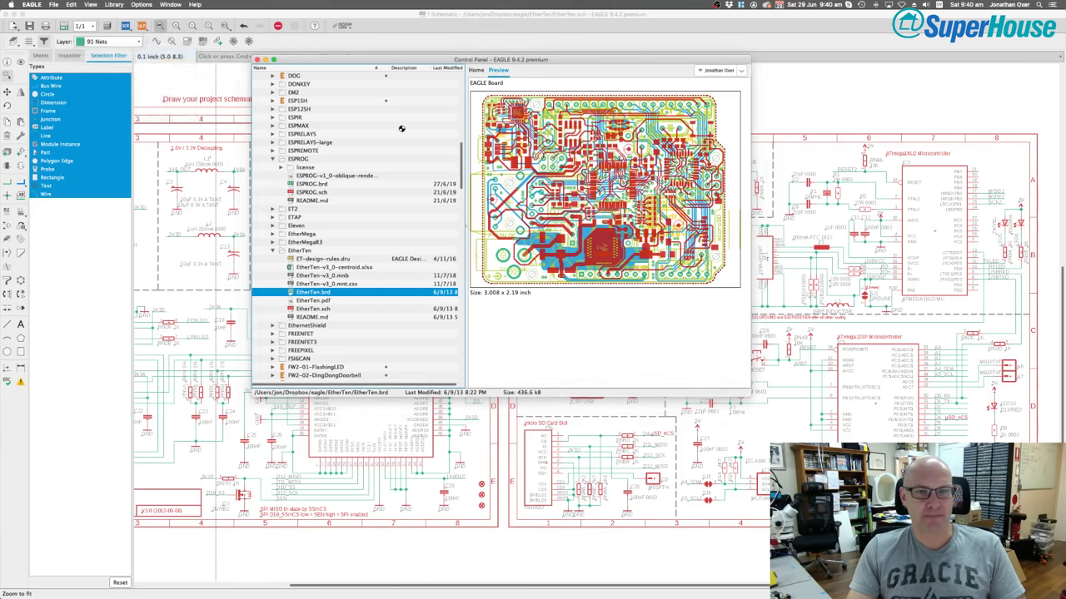
{"action": "left_click_drag", "start_coordinate": [336, 50], "coordinate": [348, 42]}
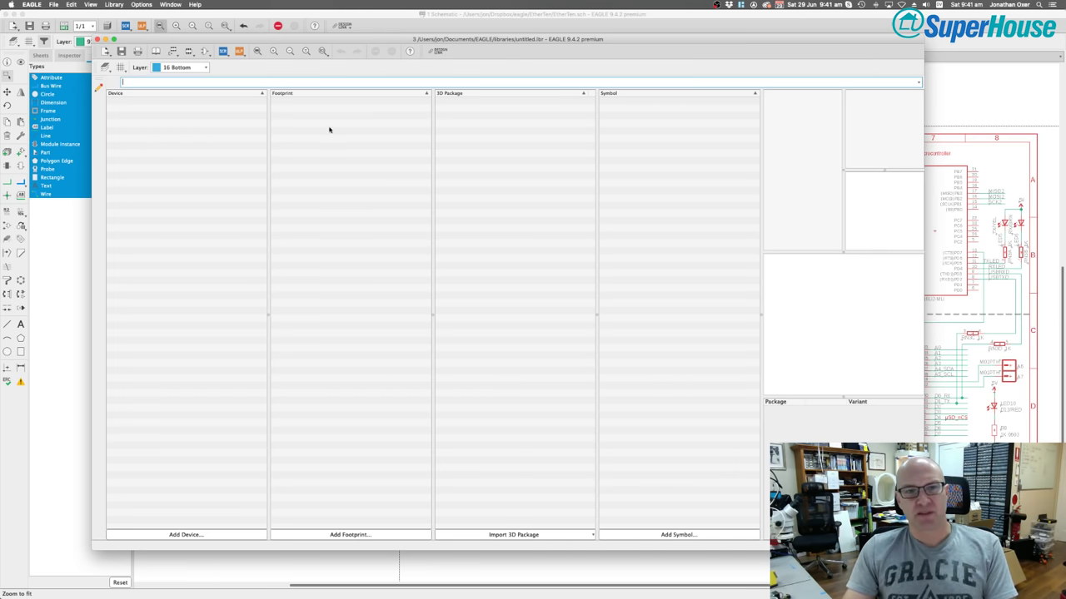
Place the library editor on the right and narrow the EtherTen schematic beside it.
{"action": "left_click_drag", "start_coordinate": [263, 41], "coordinate": [292, 41]}
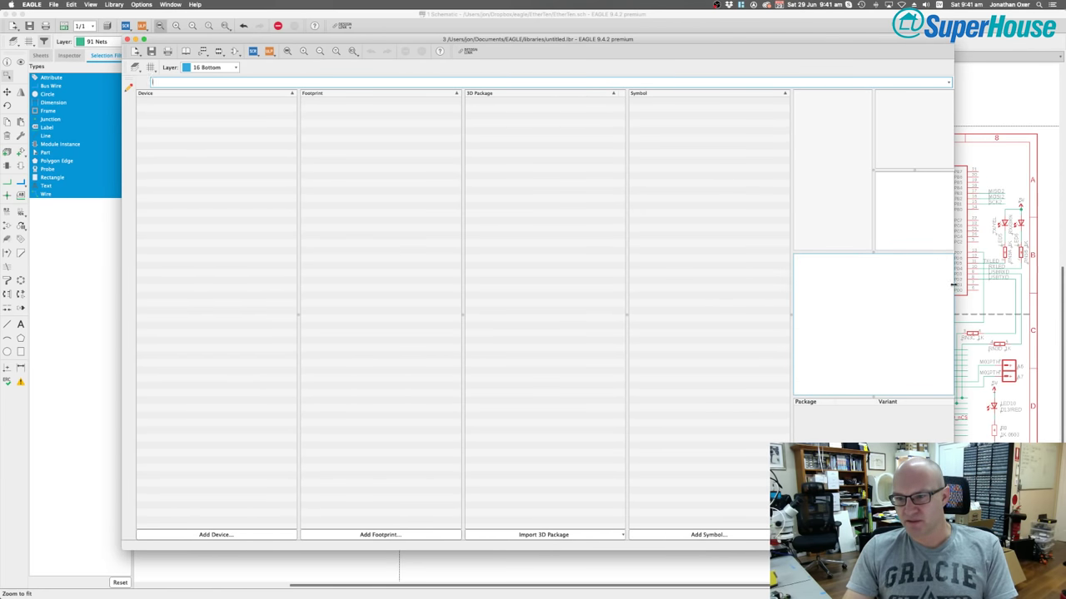
{"action": "left_click_drag", "start_coordinate": [954, 449], "coordinate": [684, 450]}
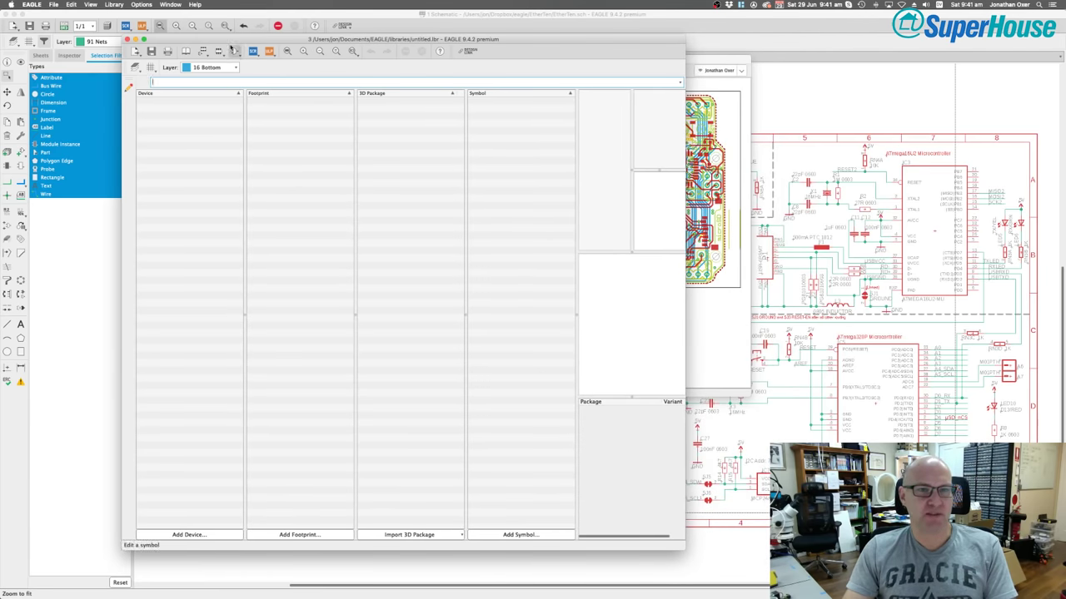
{"action": "left_click_drag", "start_coordinate": [225, 39], "coordinate": [607, 42]}
{"action": "left_click", "coordinate": [421, 39]}
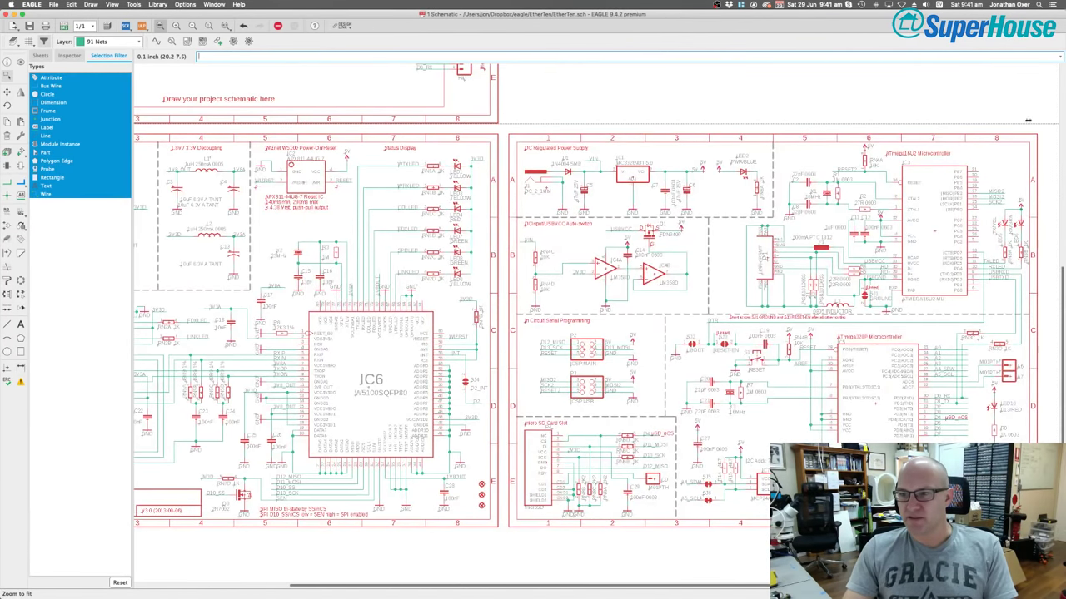
{"action": "left_click_drag", "start_coordinate": [1028, 121], "coordinate": [502, 147]}
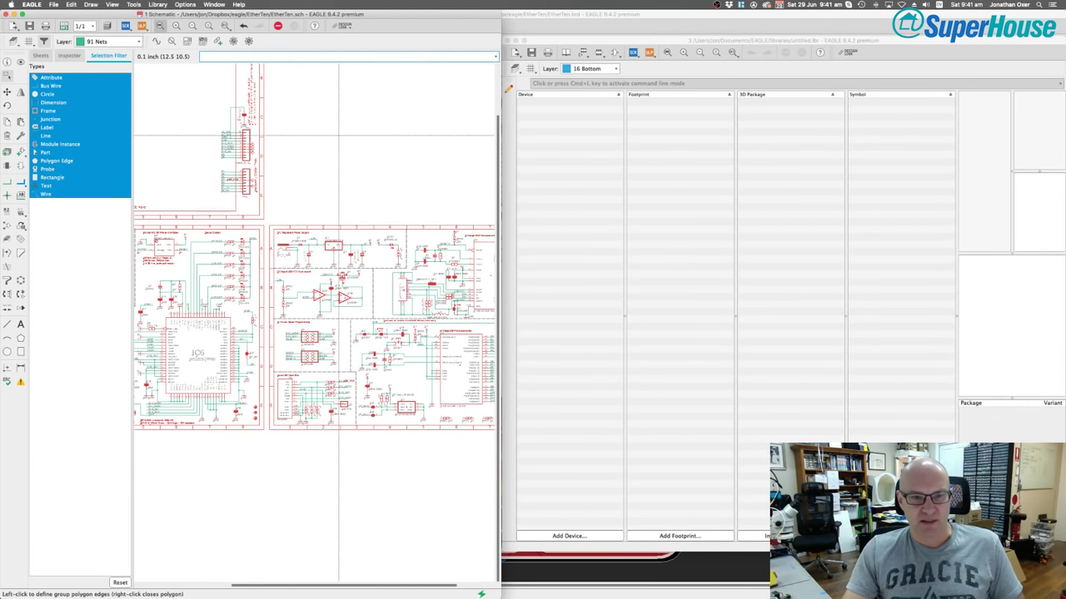
Cancel the half-drawn group outline and return focus to the EtherTen schematic.
{"action": "right_click", "coordinate": [321, 296]}
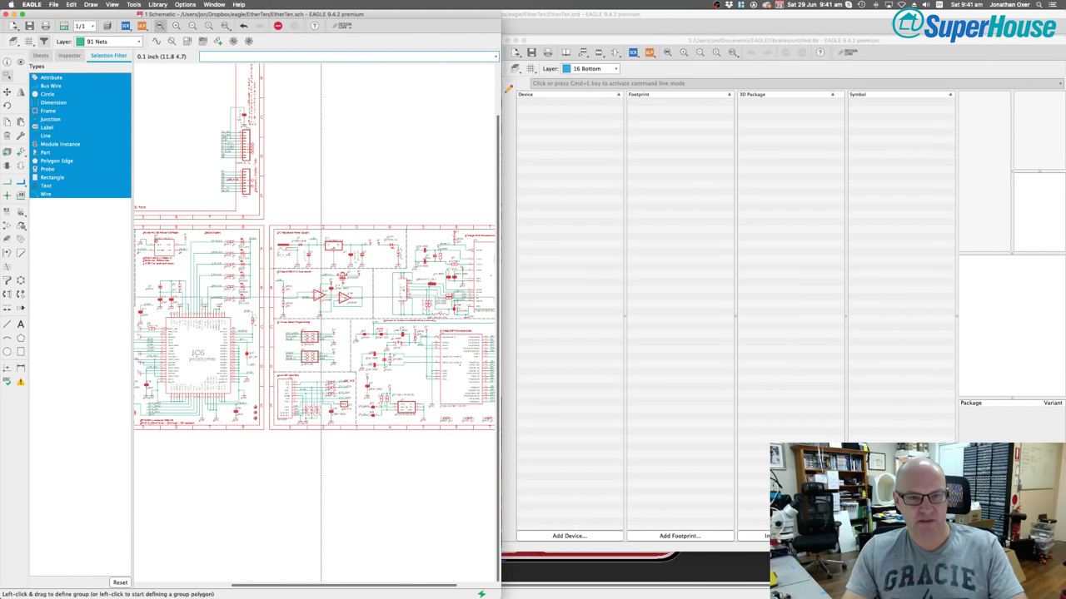
{"action": "left_click", "coordinate": [658, 42]}
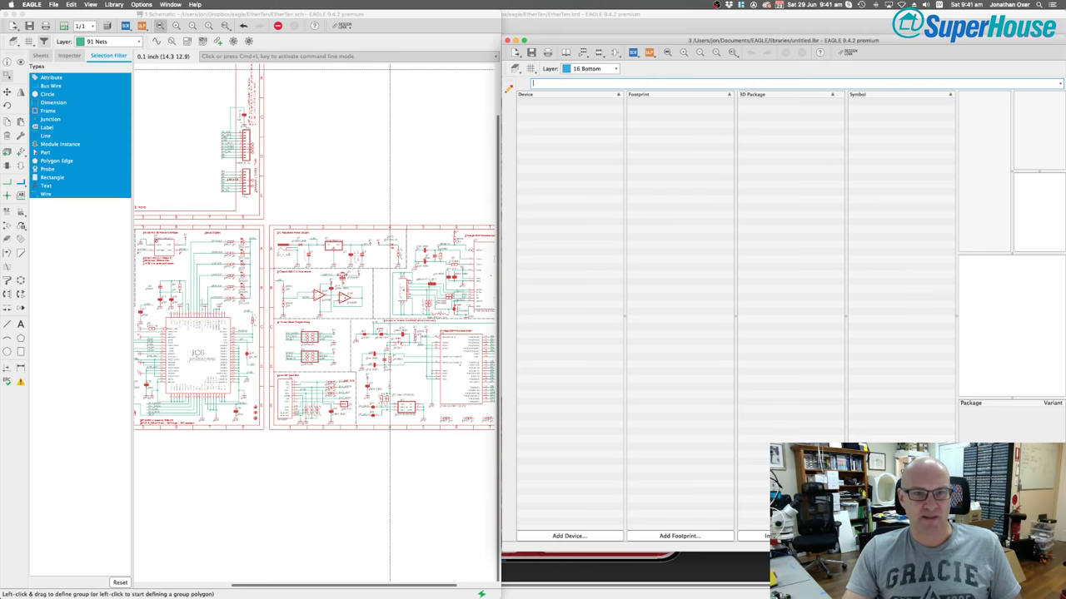
{"action": "left_click", "coordinate": [413, 67]}
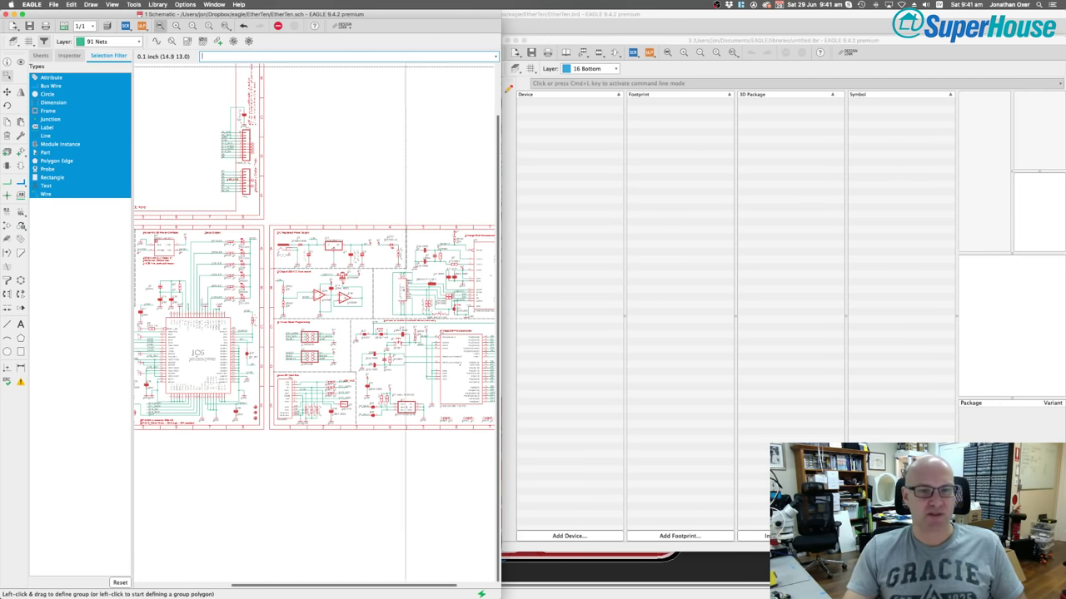
Zoom the schematic in on W5100 chip IC6 with the Group tool selected.
{"action": "scroll", "coordinate": [281, 327], "scroll_direction": "up", "scroll_amount": 5}
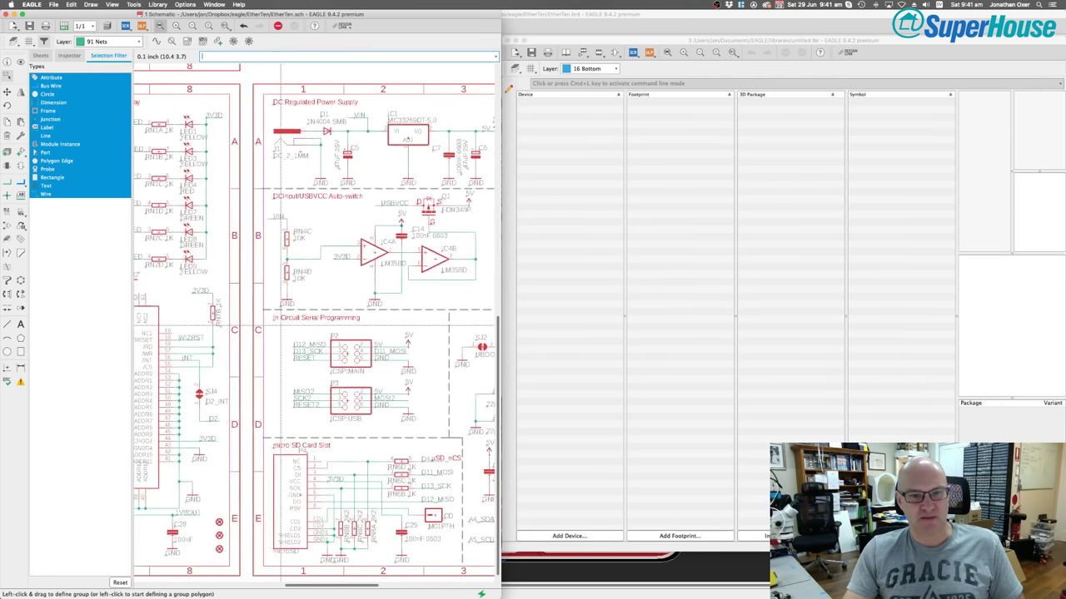
{"action": "scroll", "coordinate": [281, 327], "scroll_direction": "up", "scroll_amount": 15}
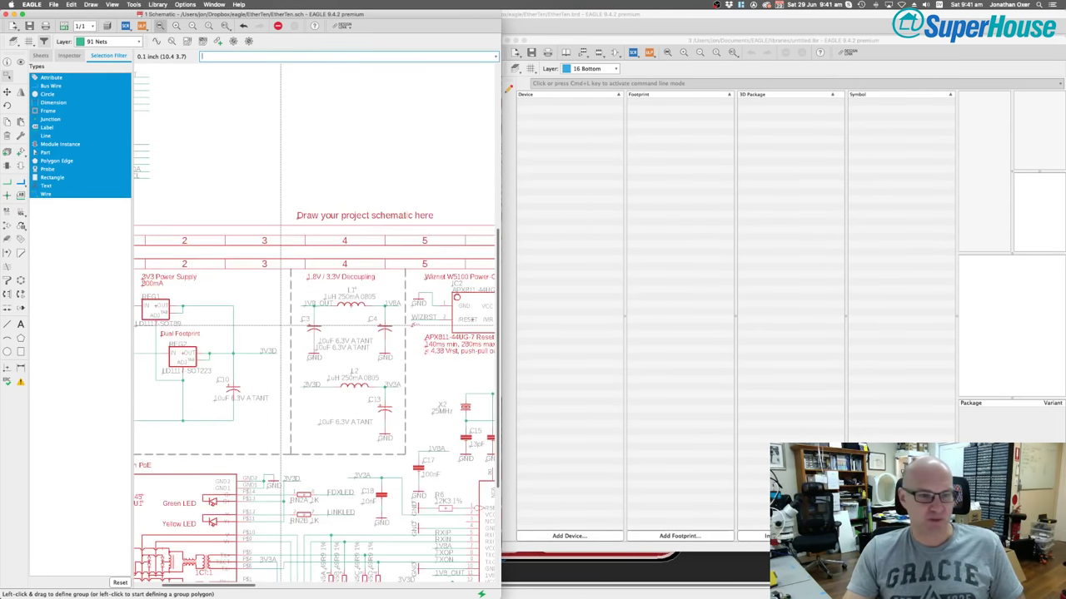
{"action": "scroll", "coordinate": [282, 327], "scroll_direction": "down", "scroll_amount": 5}
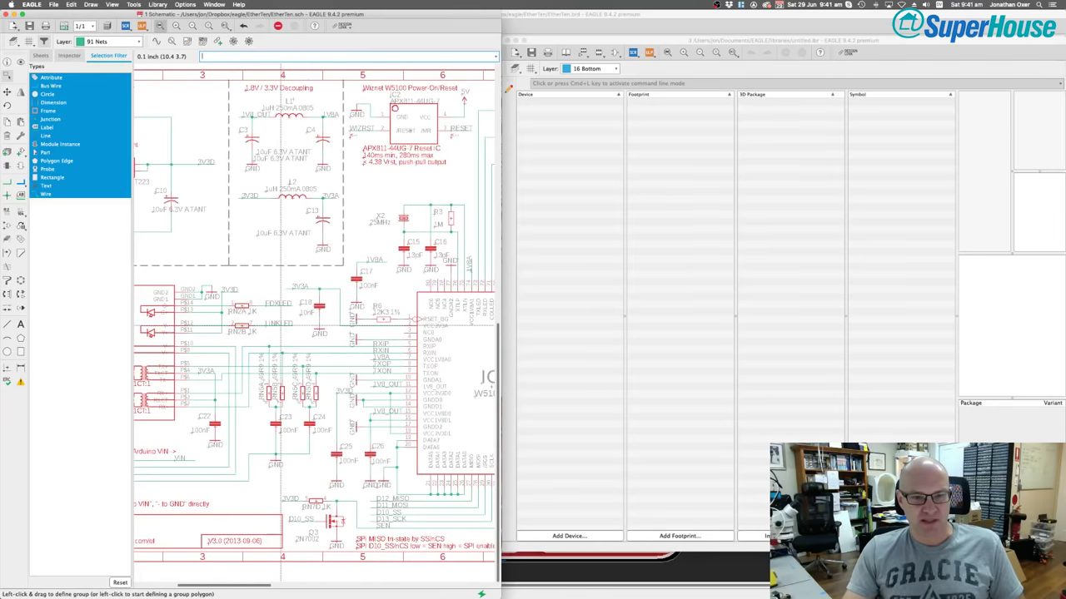
{"action": "scroll", "coordinate": [282, 326], "scroll_direction": "right", "scroll_amount": 4}
{"action": "scroll", "coordinate": [283, 333], "scroll_direction": "right", "scroll_amount": 2}
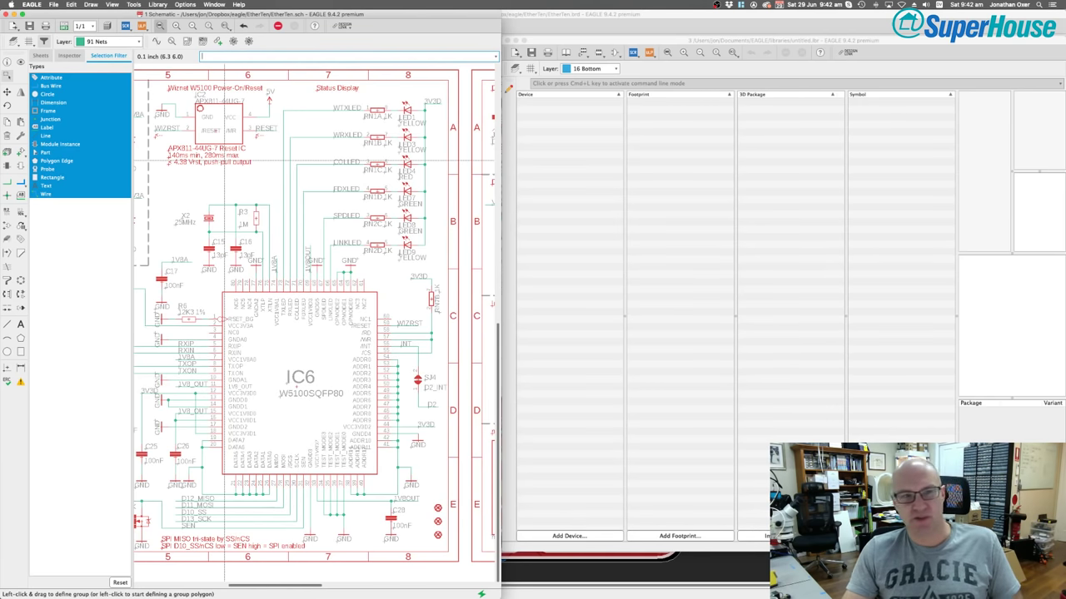
{"action": "left_click", "coordinate": [8, 78]}
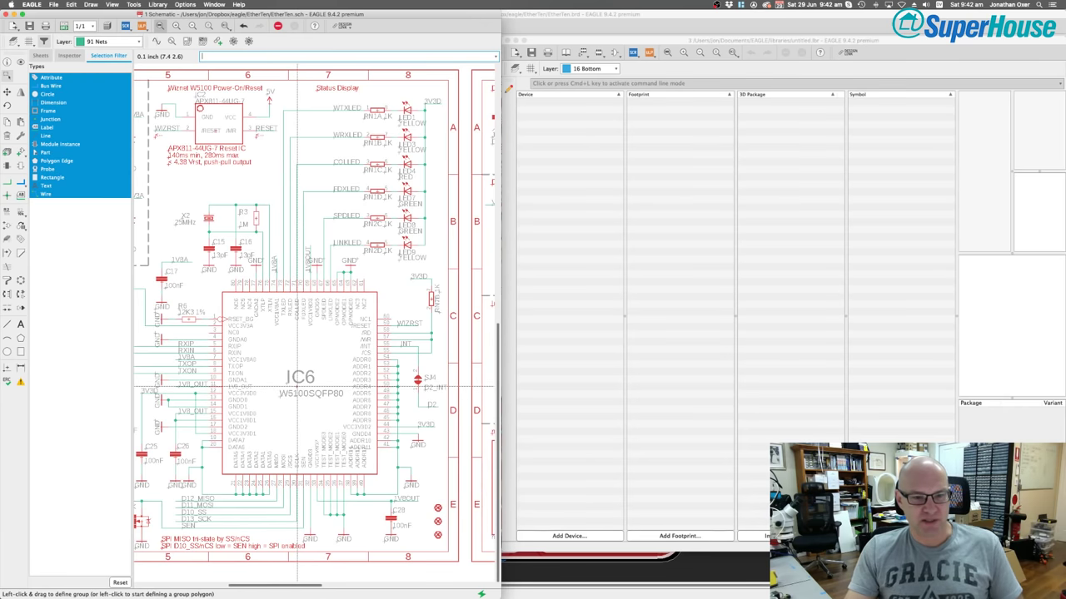
{"action": "scroll", "coordinate": [297, 385], "scroll_direction": "up", "scroll_amount": 5}
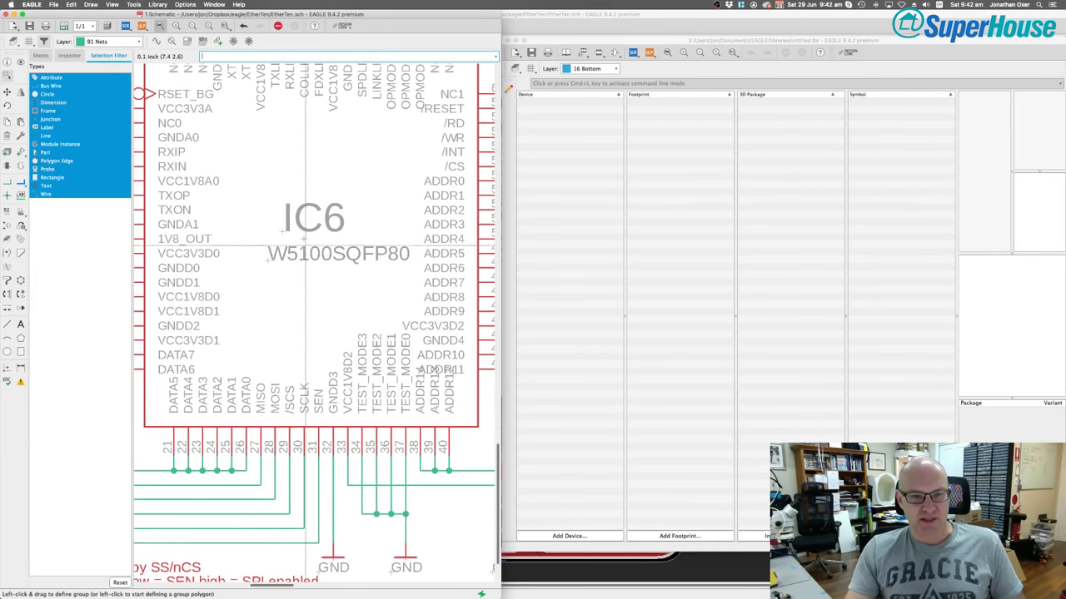
Copy IC6's W5100 device into untitled.lbr using Copy Device to Library.
{"action": "right_click", "coordinate": [303, 240]}
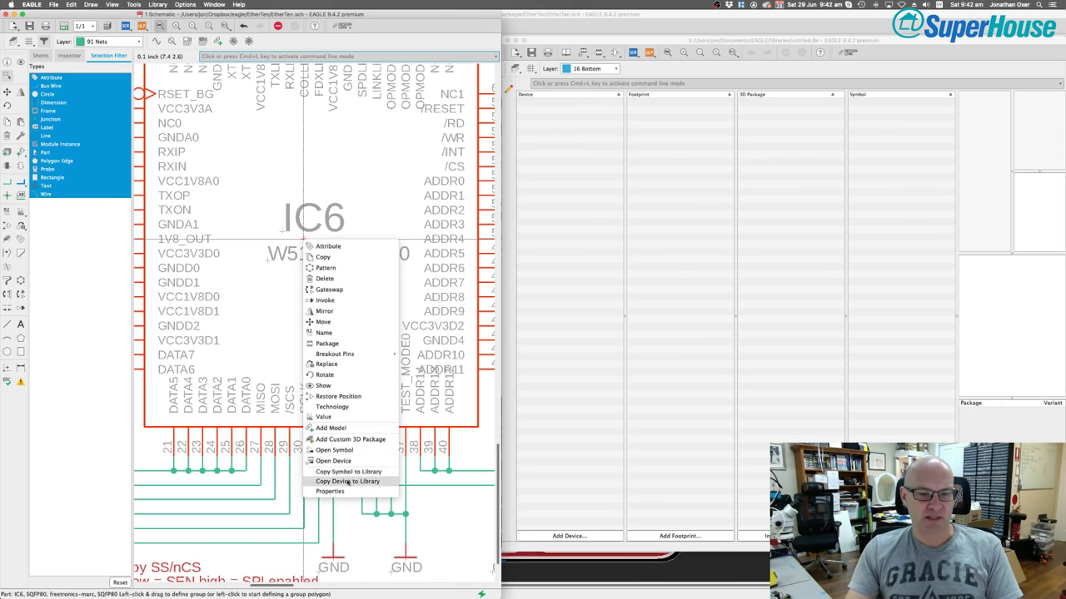
{"action": "left_click", "coordinate": [348, 482]}
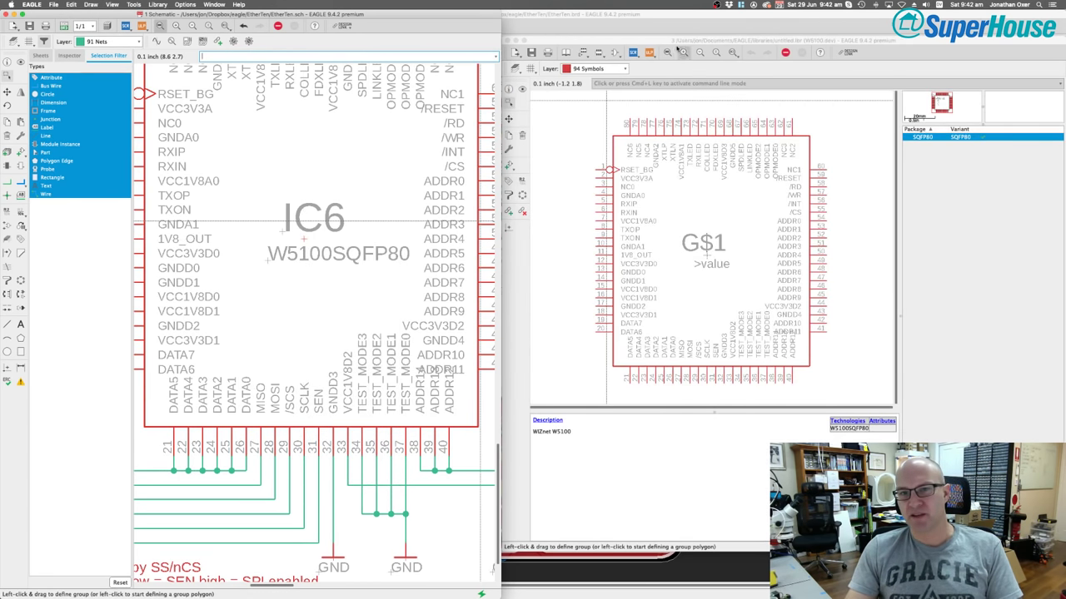
{"action": "left_click_drag", "start_coordinate": [631, 41], "coordinate": [629, 39]}
Maximise the library window and show its Table of Contents overview.
{"action": "double_click", "coordinate": [629, 39]}
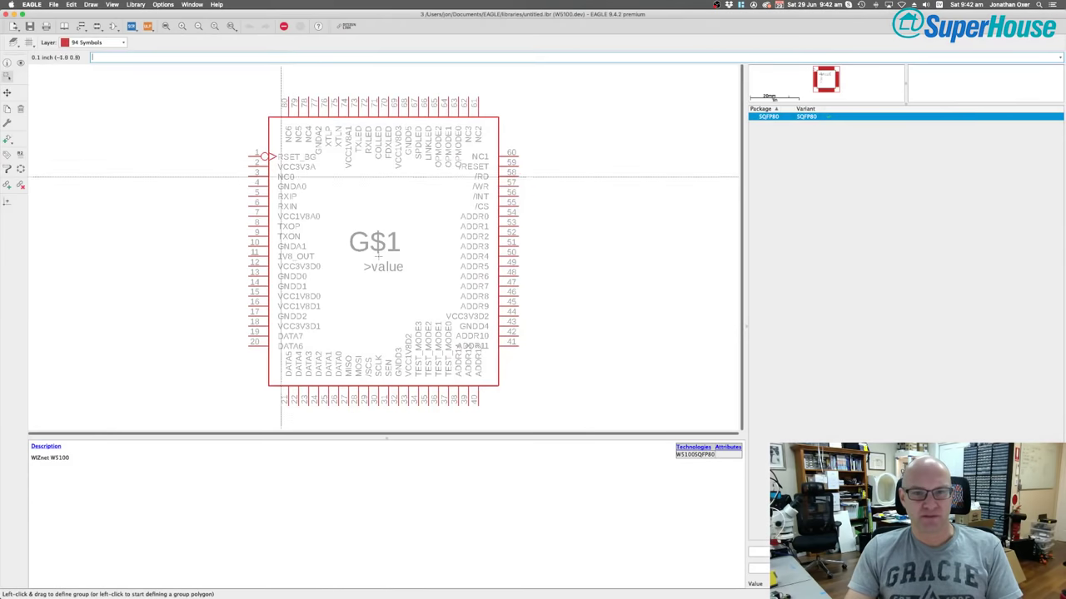
{"action": "left_click", "coordinate": [64, 27]}
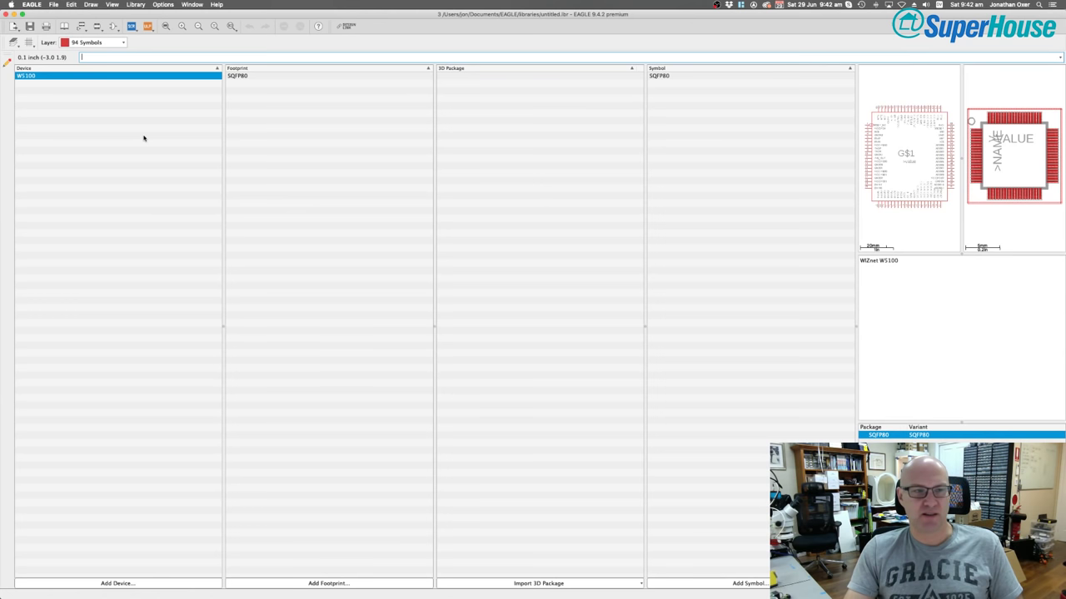
{"action": "left_click", "coordinate": [89, 110]}
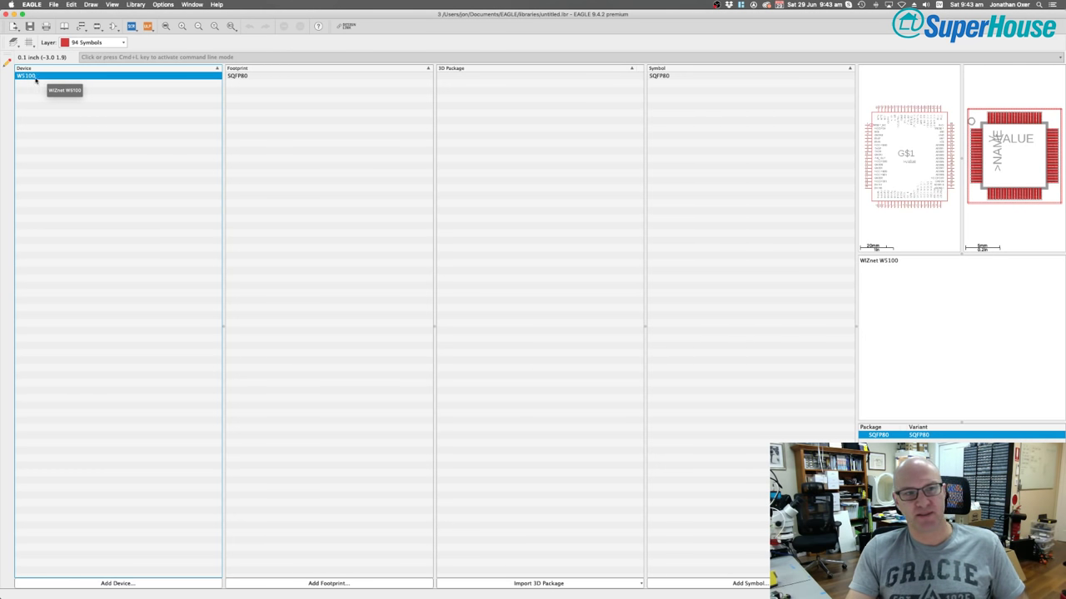
Preview the SQFP80 footprint, SQFP80 symbol and W5100 device entries.
{"action": "left_click", "coordinate": [256, 77]}
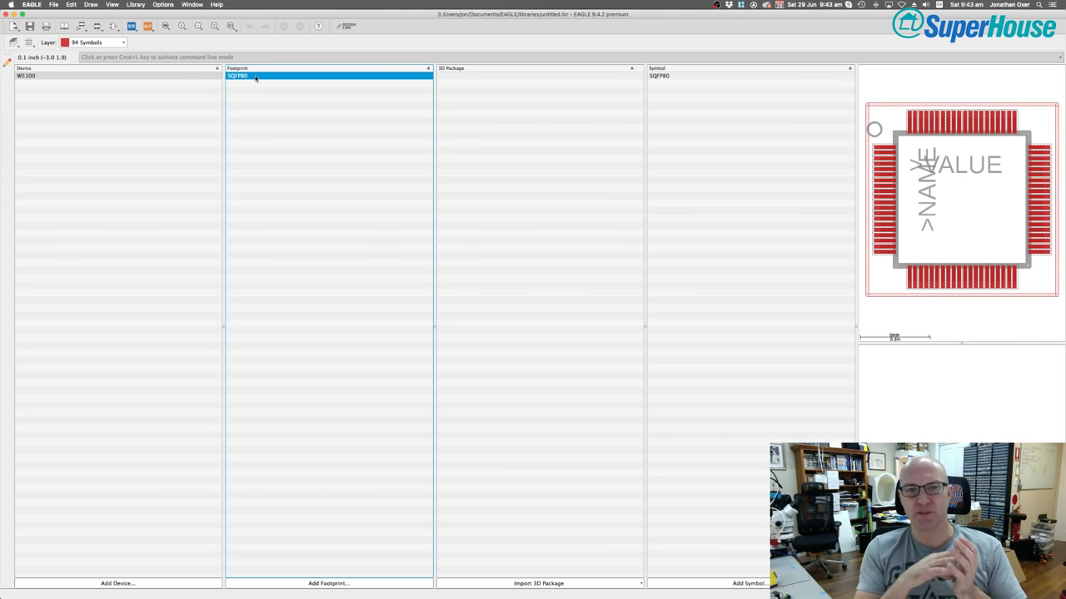
{"action": "left_click", "coordinate": [462, 79]}
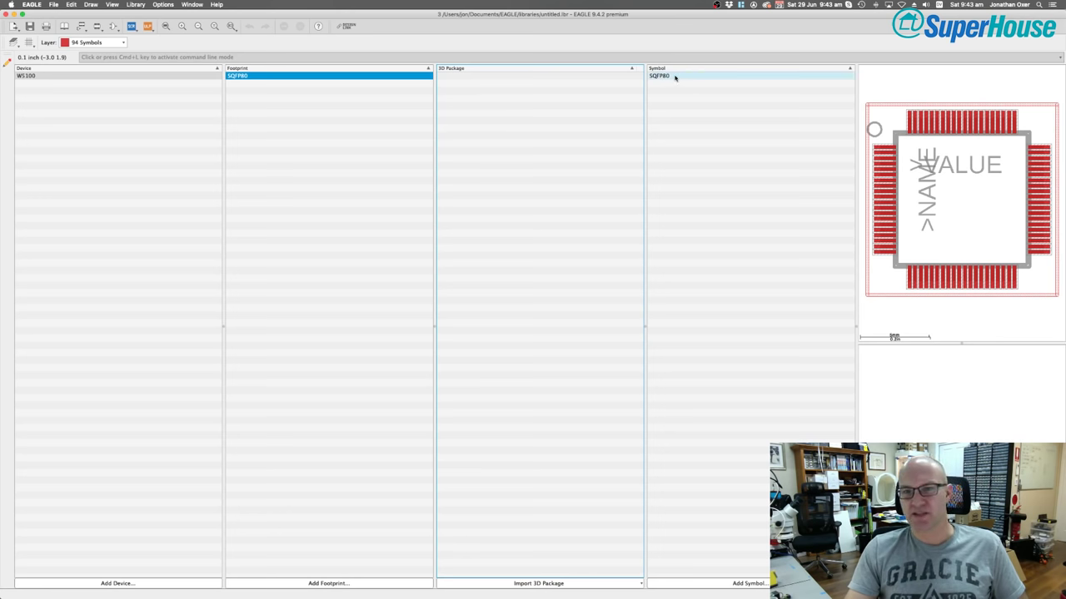
{"action": "left_click", "coordinate": [675, 77]}
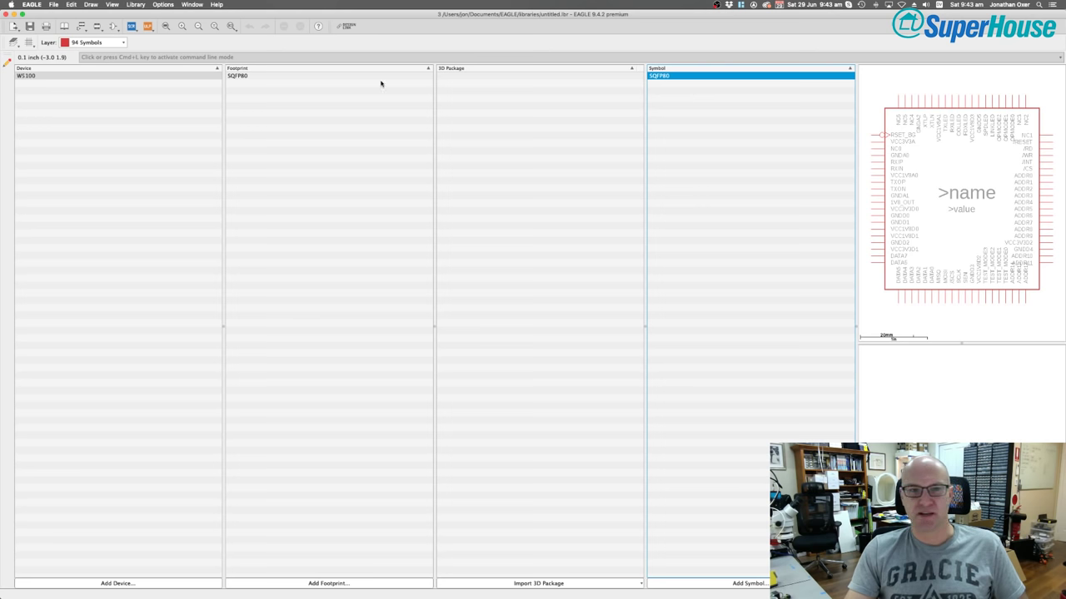
{"action": "left_click", "coordinate": [126, 76]}
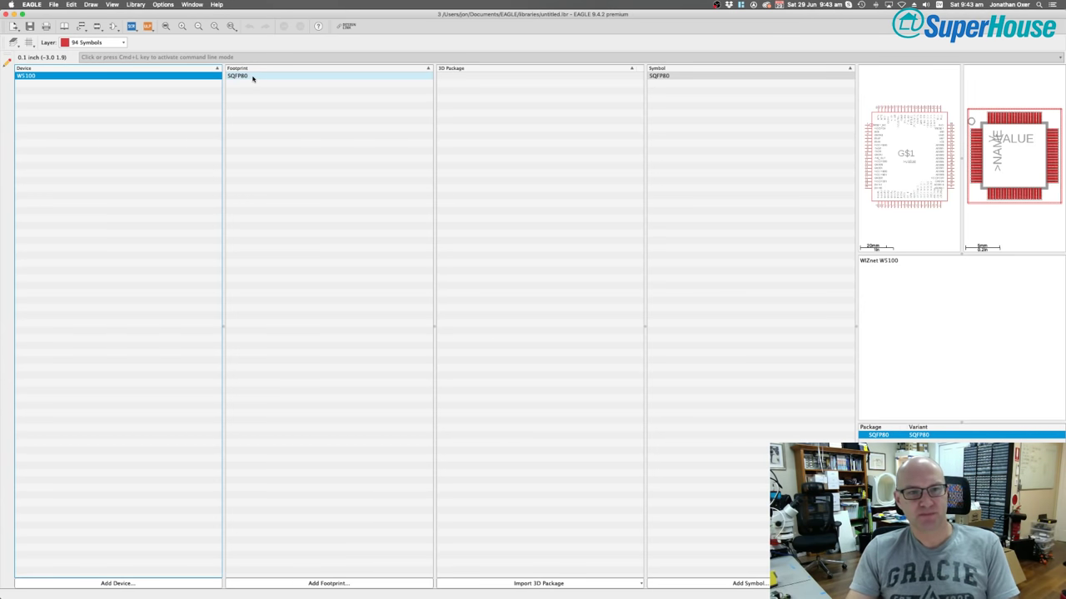
Recheck the SQFP80 footprint, SQFP80 symbol and W5100 previews, then begin saving under a new name.
{"action": "left_click", "coordinate": [255, 78]}
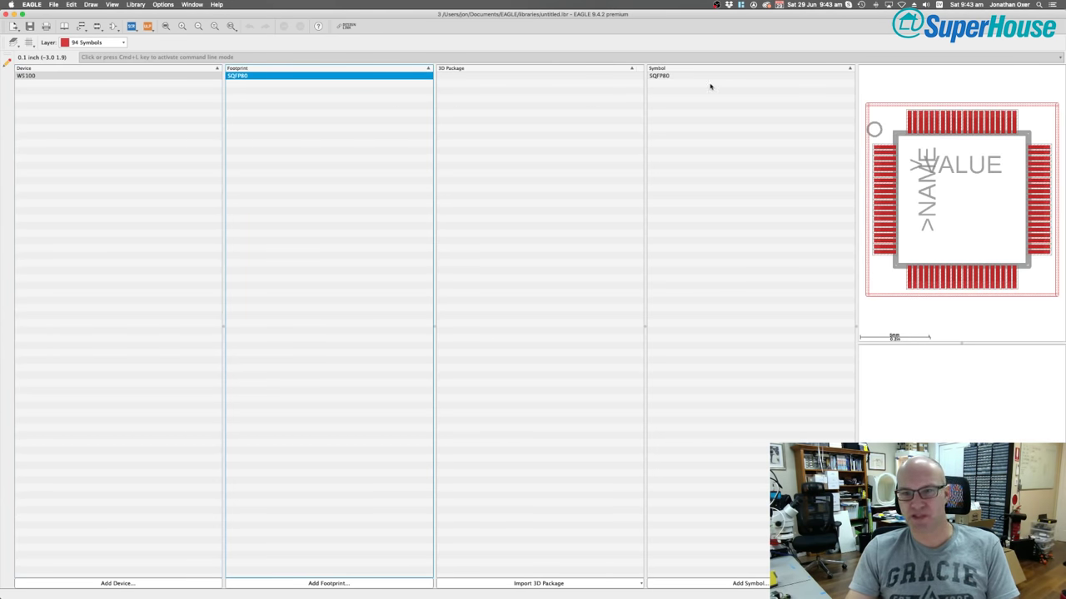
{"action": "left_click", "coordinate": [668, 78]}
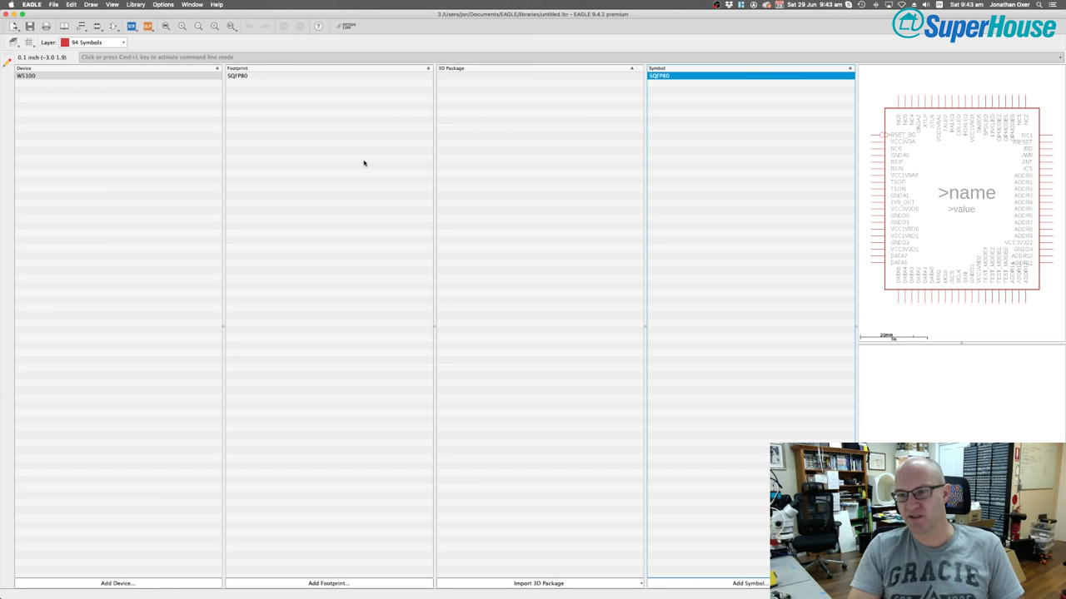
{"action": "left_click", "coordinate": [74, 78]}
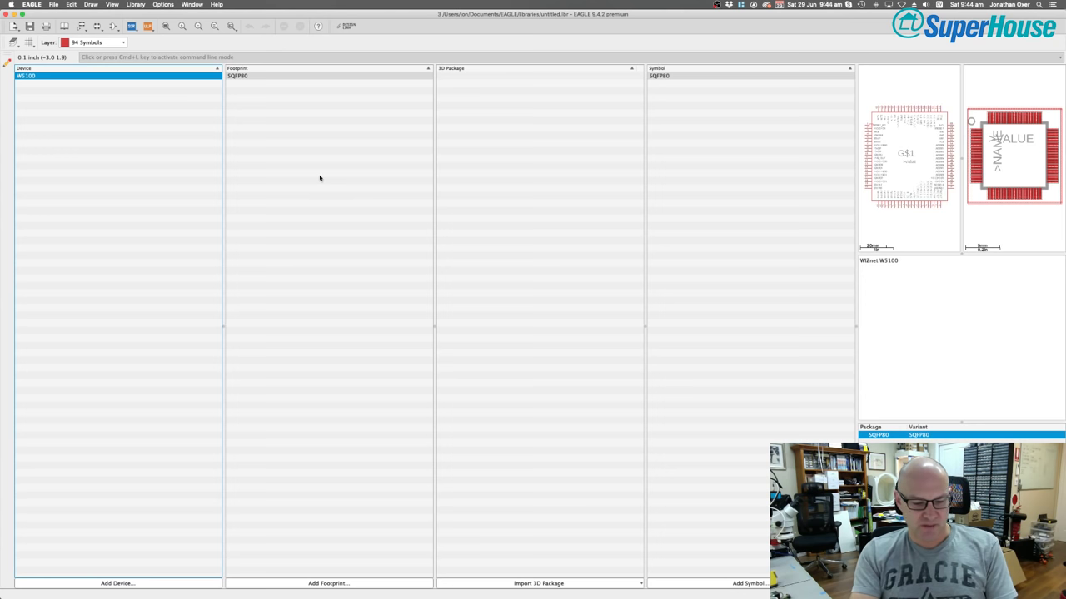
{"action": "key", "text": "super+s"}
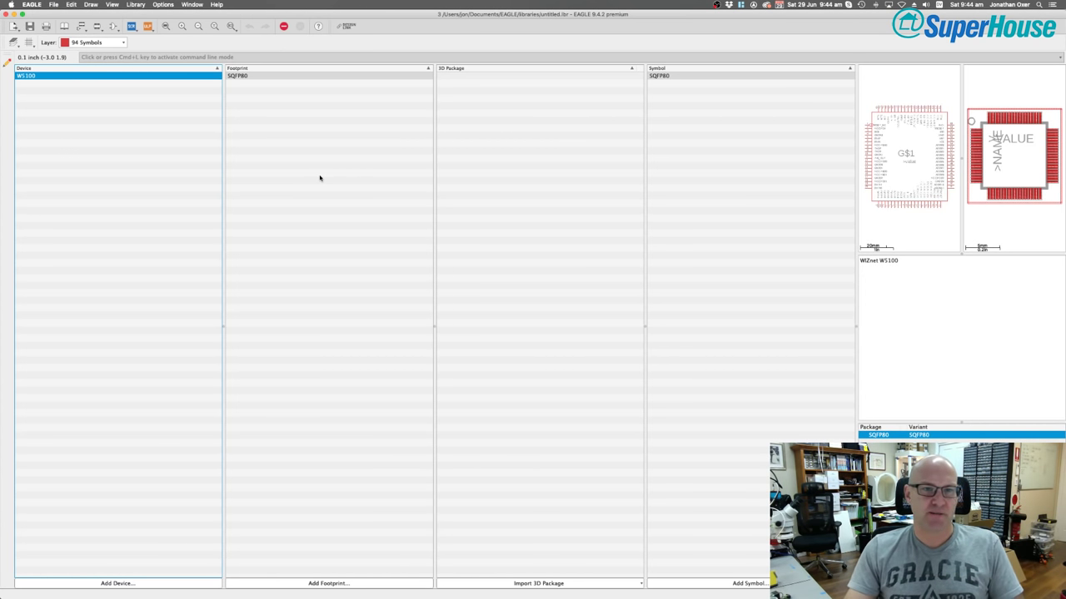
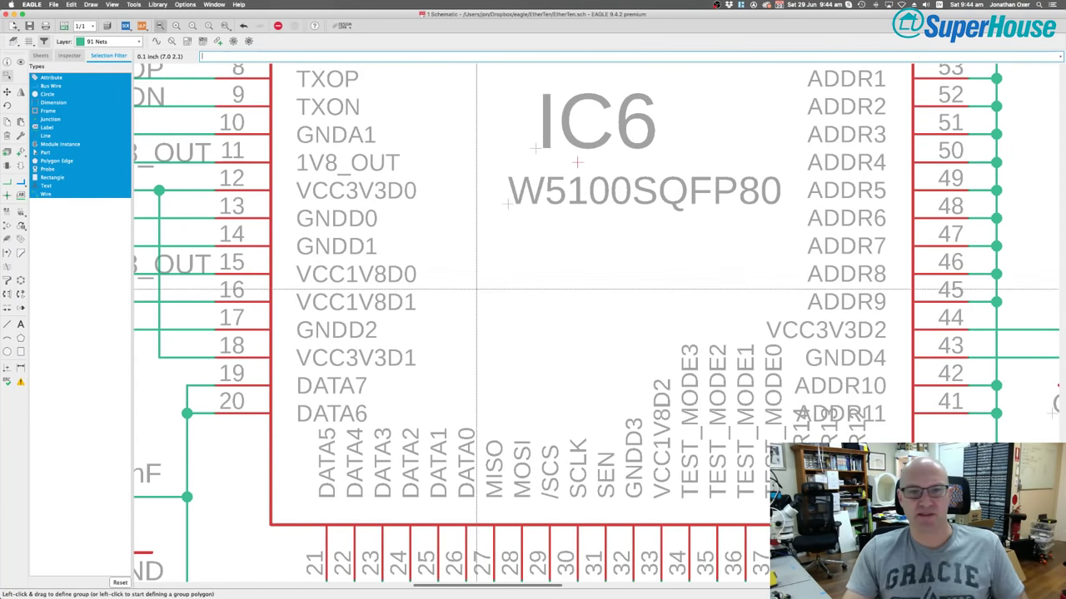
Zoom out around IC6 to see the W5100, its crystal, capacitors and neighbouring sections.
{"action": "scroll", "coordinate": [598, 274], "scroll_direction": "down", "scroll_amount": 3}
{"action": "scroll", "coordinate": [598, 273], "scroll_direction": "down", "scroll_amount": 5}
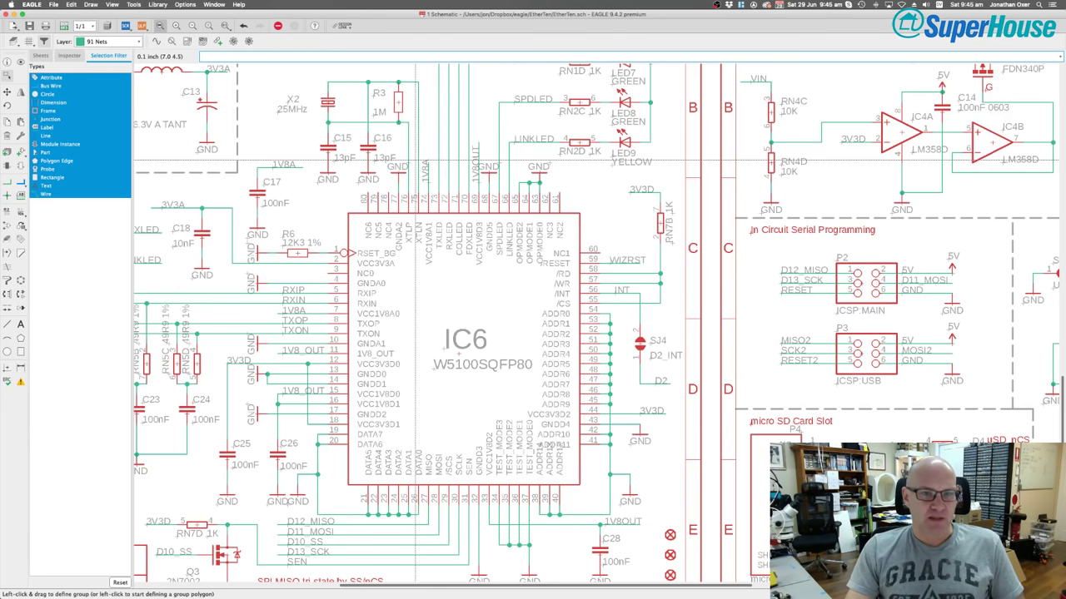
Open the Control Panel, expand the user libraries folder and preview SuperHouse-Test.lbr.
{"action": "left_click", "coordinate": [214, 5]}
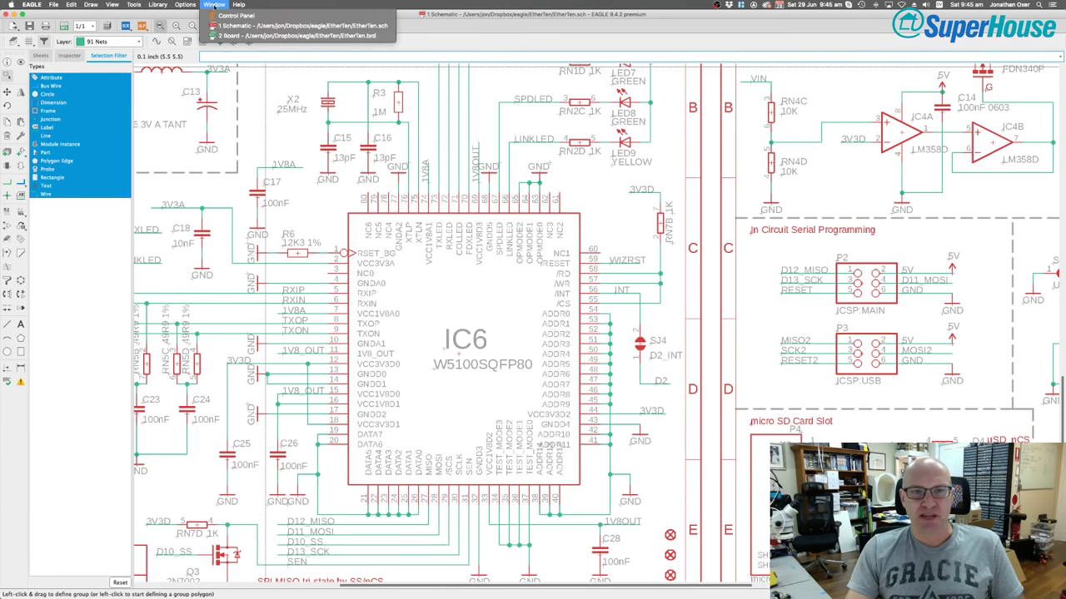
{"action": "left_click", "coordinate": [218, 16]}
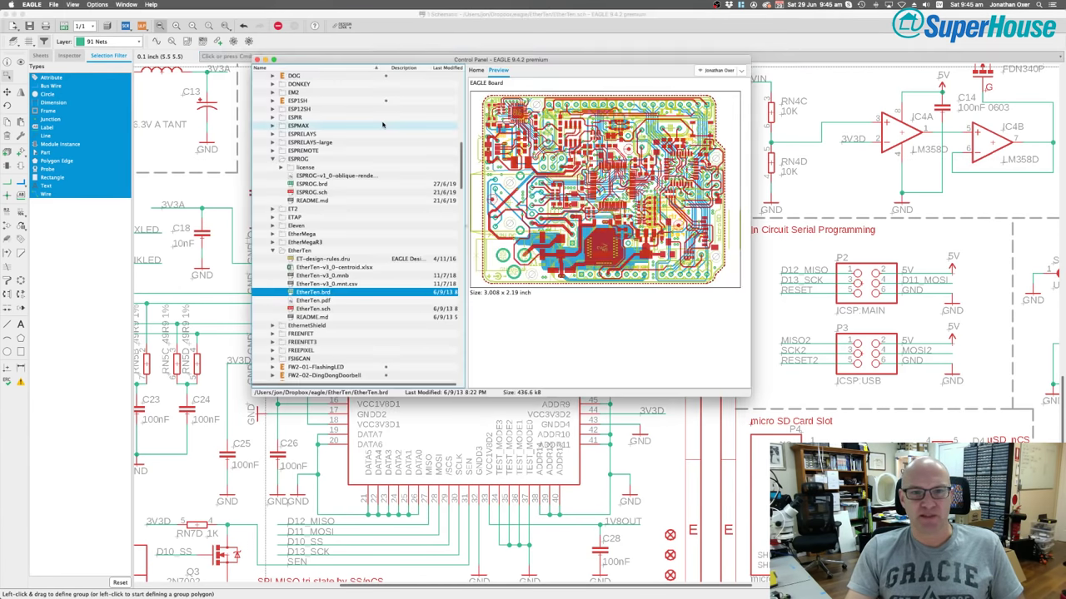
{"action": "left_click_drag", "start_coordinate": [343, 64], "coordinate": [300, 76]}
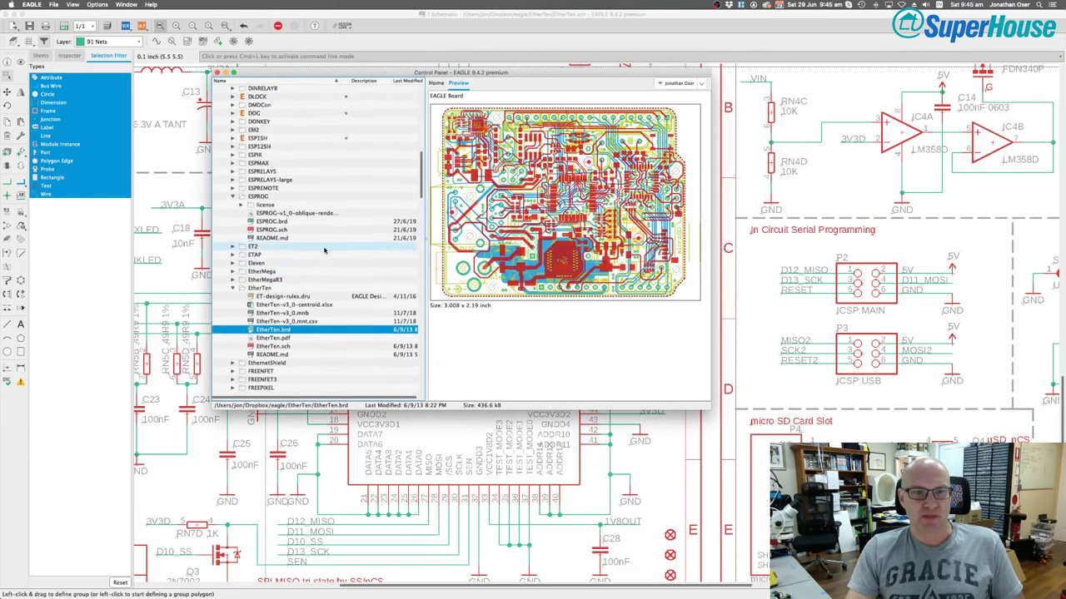
{"action": "scroll", "coordinate": [316, 241], "scroll_direction": "up", "scroll_amount": 15}
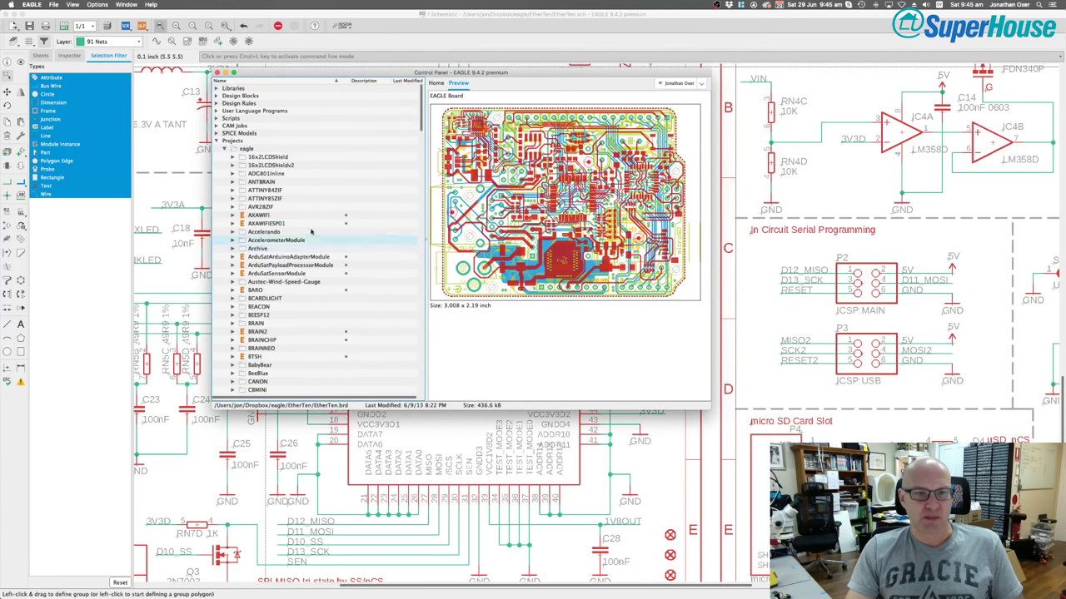
{"action": "left_click", "coordinate": [215, 87]}
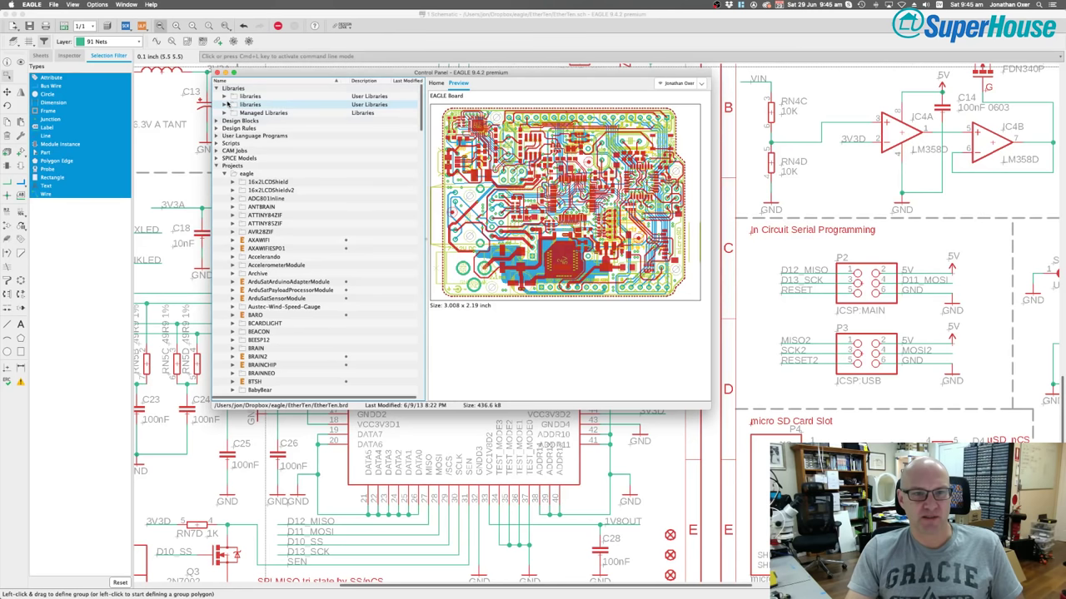
{"action": "left_click", "coordinate": [226, 96]}
{"action": "left_click", "coordinate": [224, 96]}
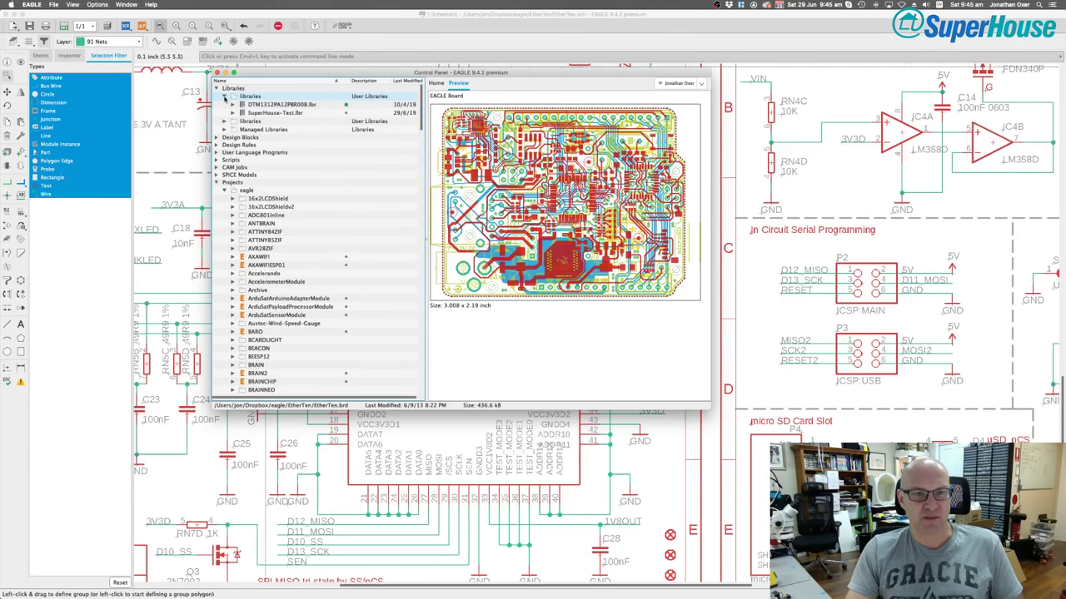
{"action": "left_click", "coordinate": [243, 113]}
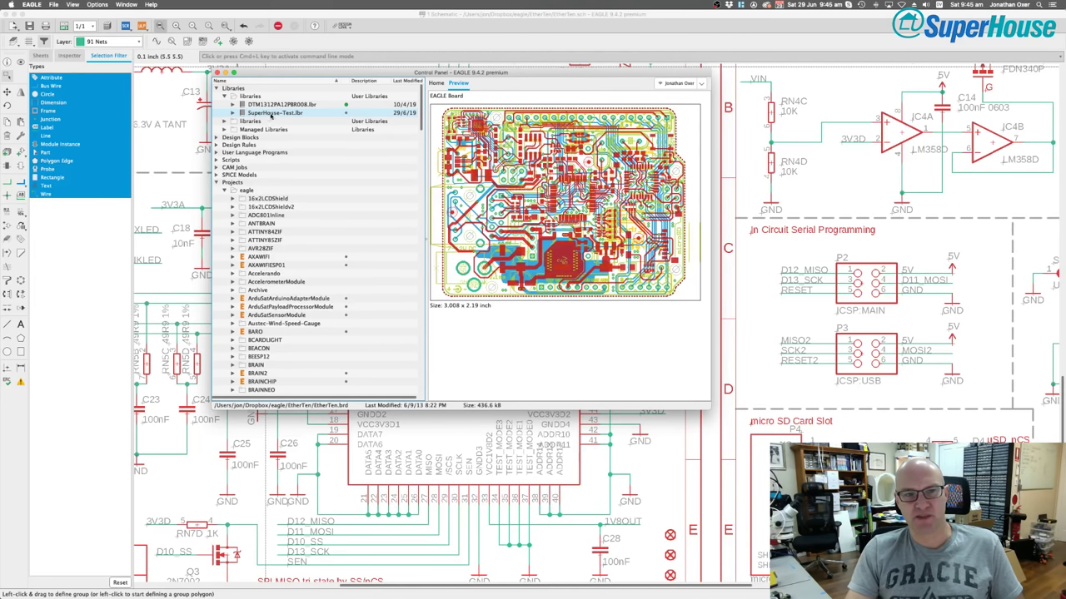
{"action": "left_click", "coordinate": [243, 113]}
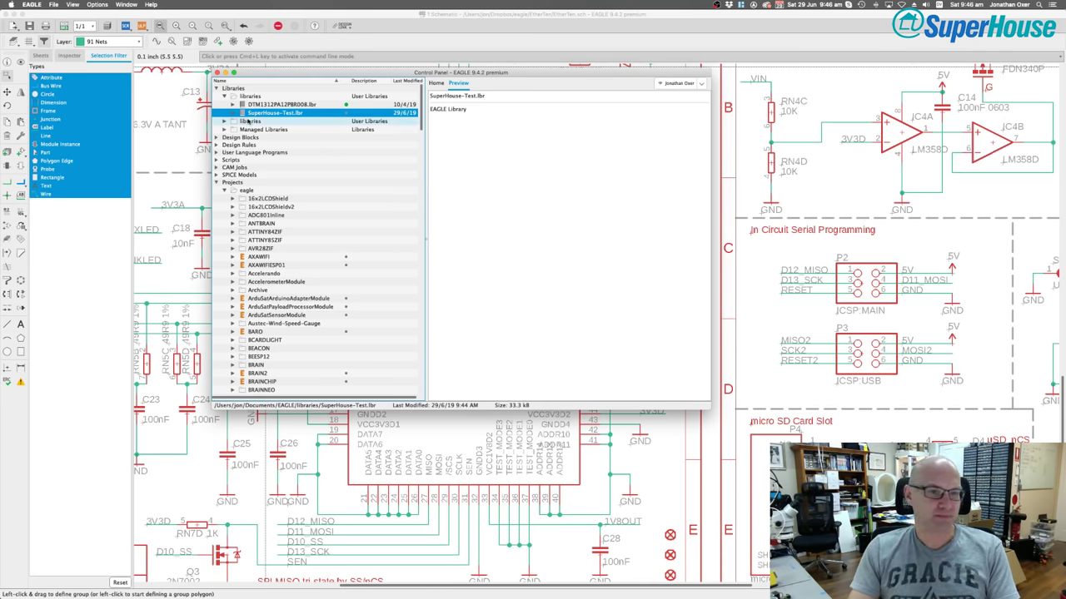
Start converting SuperHouse-Test.lbr into a managed library via Create managed library.
{"action": "right_click", "coordinate": [242, 112]}
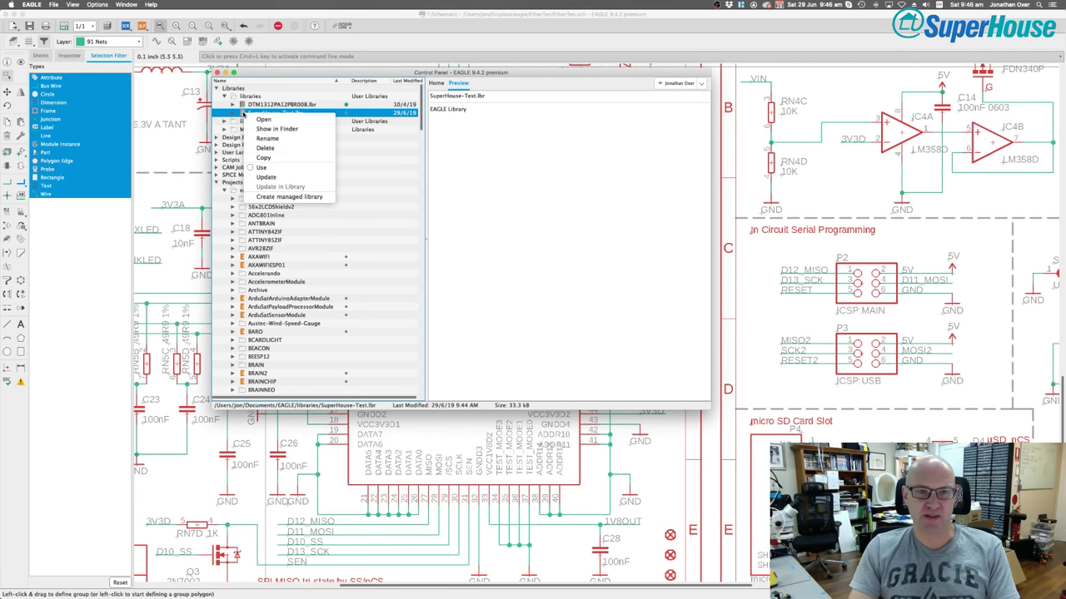
{"action": "left_click", "coordinate": [277, 198]}
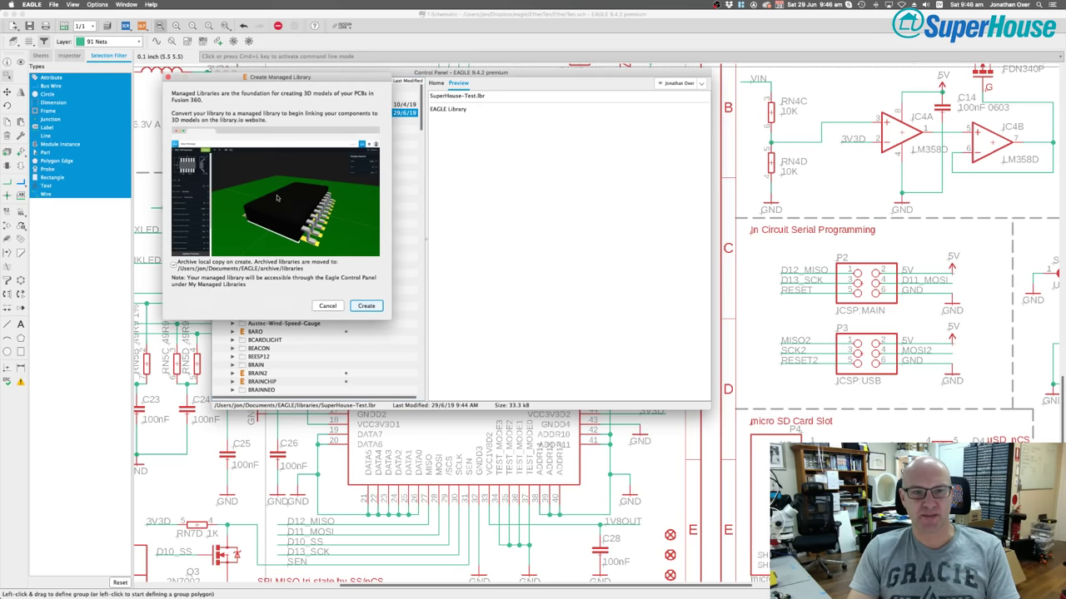
{"action": "left_click_drag", "start_coordinate": [319, 78], "coordinate": [368, 58]}
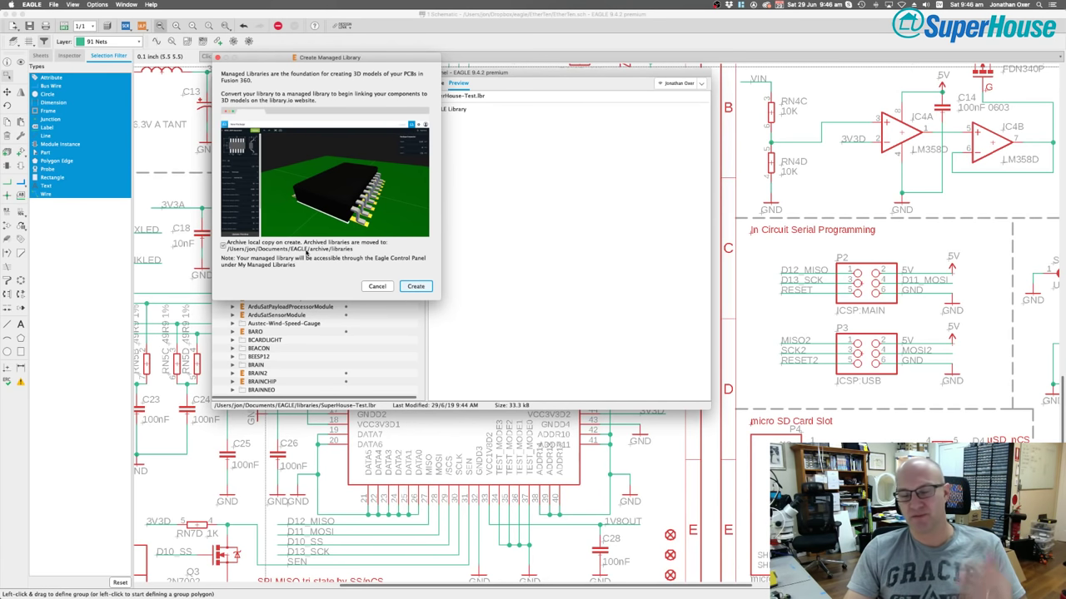
Confirm creating the managed SuperHouse-Test library as Version 1.
{"action": "left_click", "coordinate": [415, 287]}
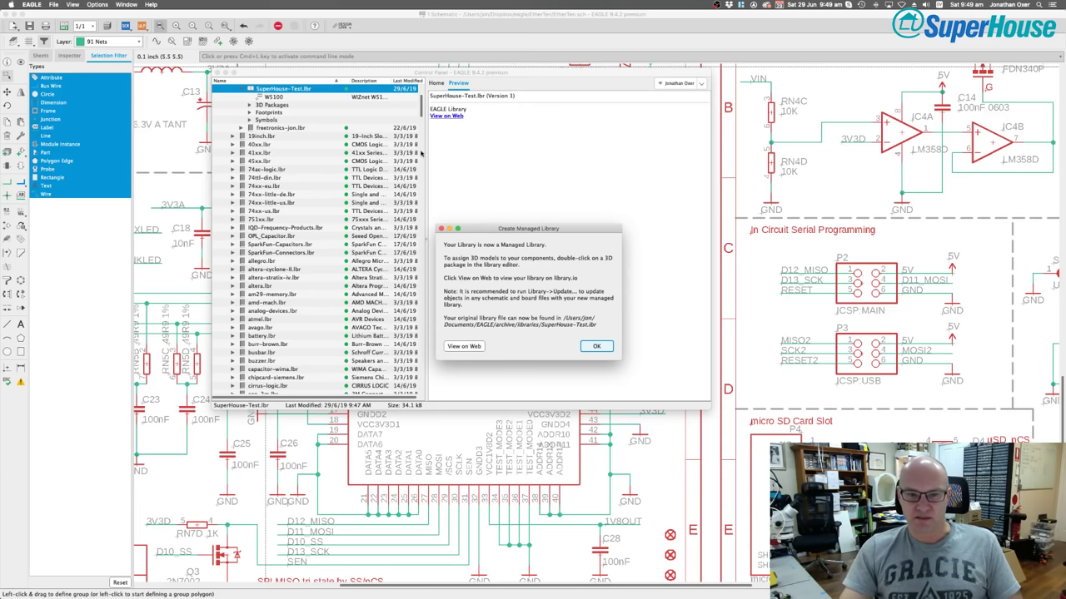
Dismiss the conversion confirmation and scroll the tree up to My Managed Libraries.
{"action": "left_click_drag", "start_coordinate": [495, 227], "coordinate": [429, 196]}
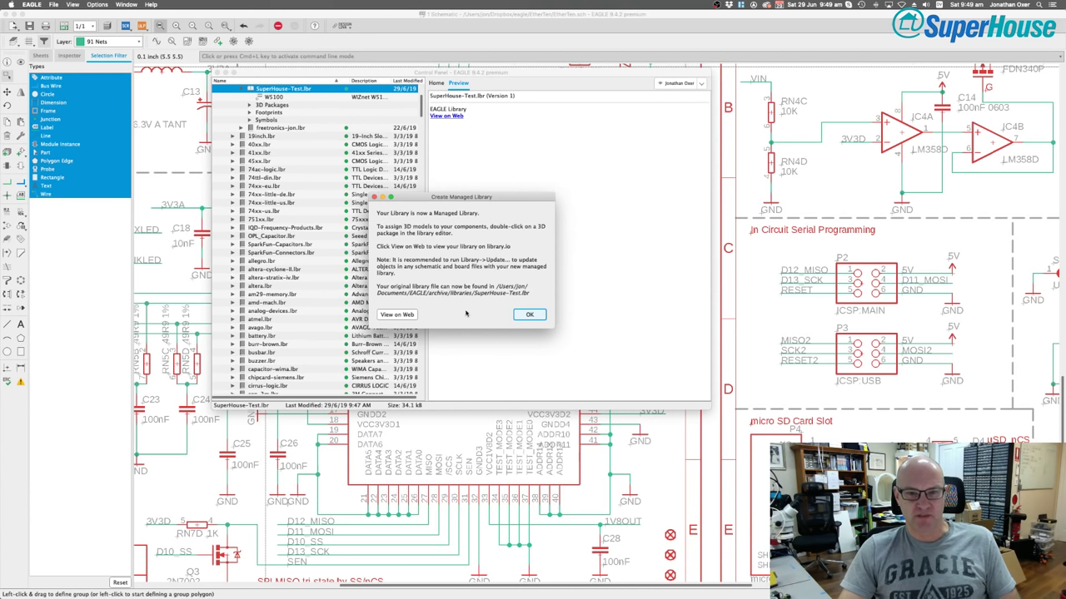
{"action": "left_click", "coordinate": [528, 315]}
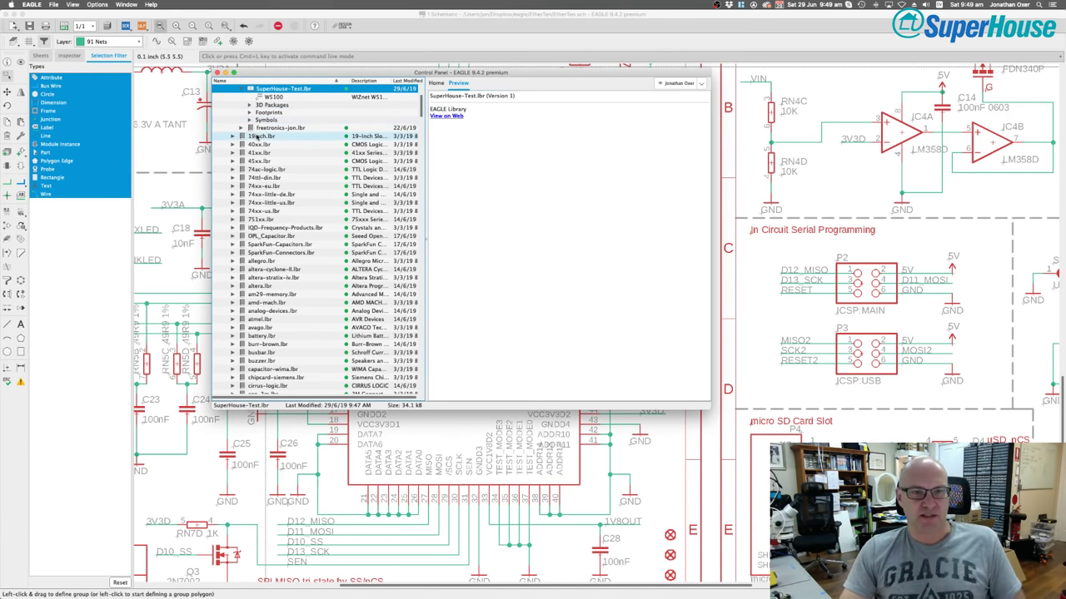
{"action": "scroll", "coordinate": [254, 139], "scroll_direction": "up", "scroll_amount": 5}
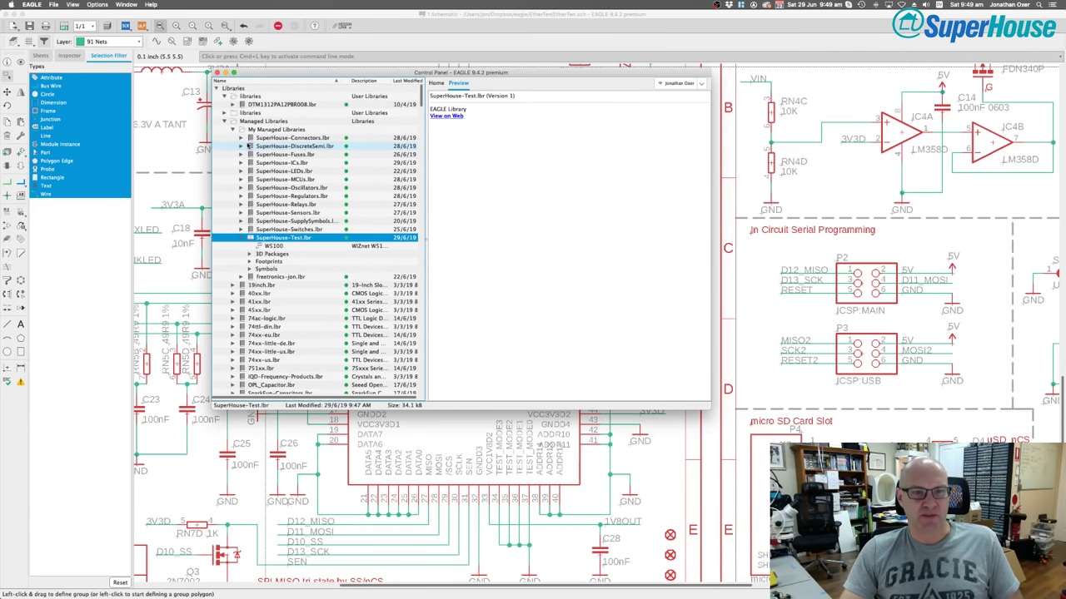
Collapse the user library folders and open managed SuperHouse-Test.lbr in the library editor.
{"action": "left_click", "coordinate": [234, 96]}
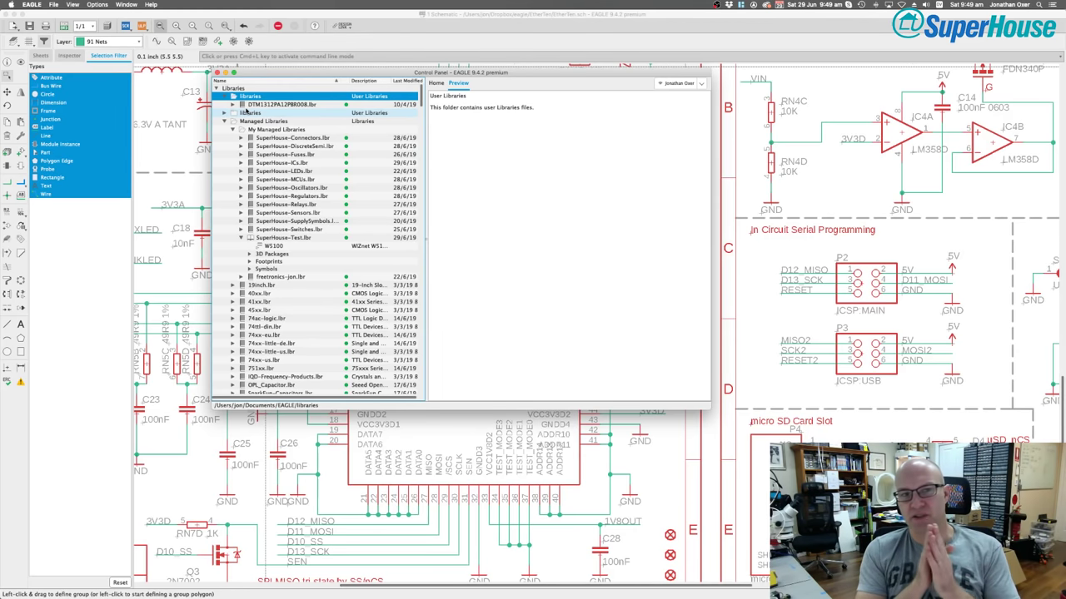
{"action": "left_click", "coordinate": [233, 96]}
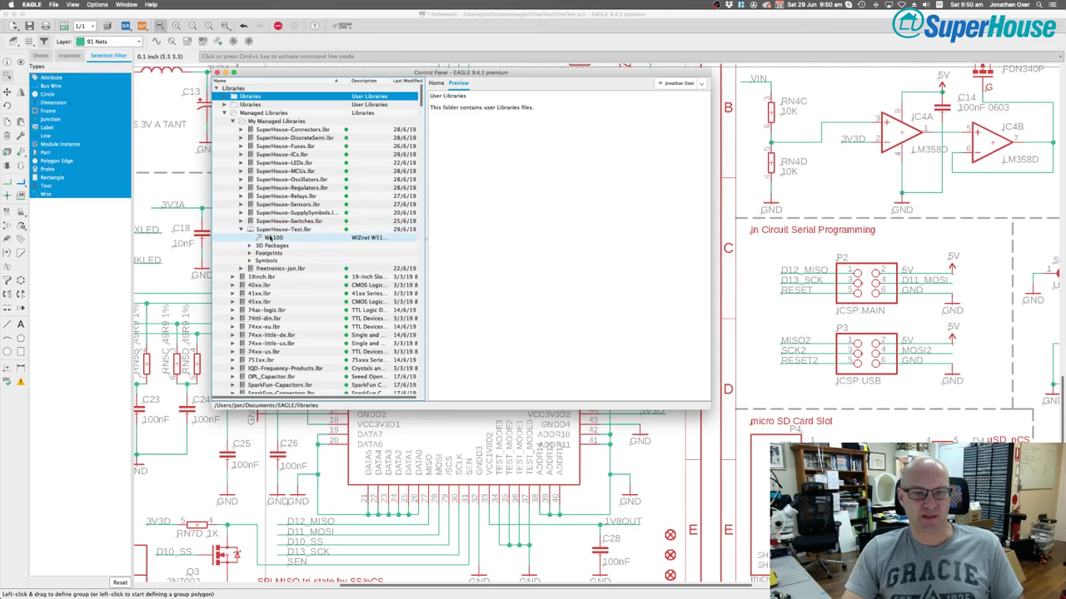
{"action": "left_click", "coordinate": [249, 231]}
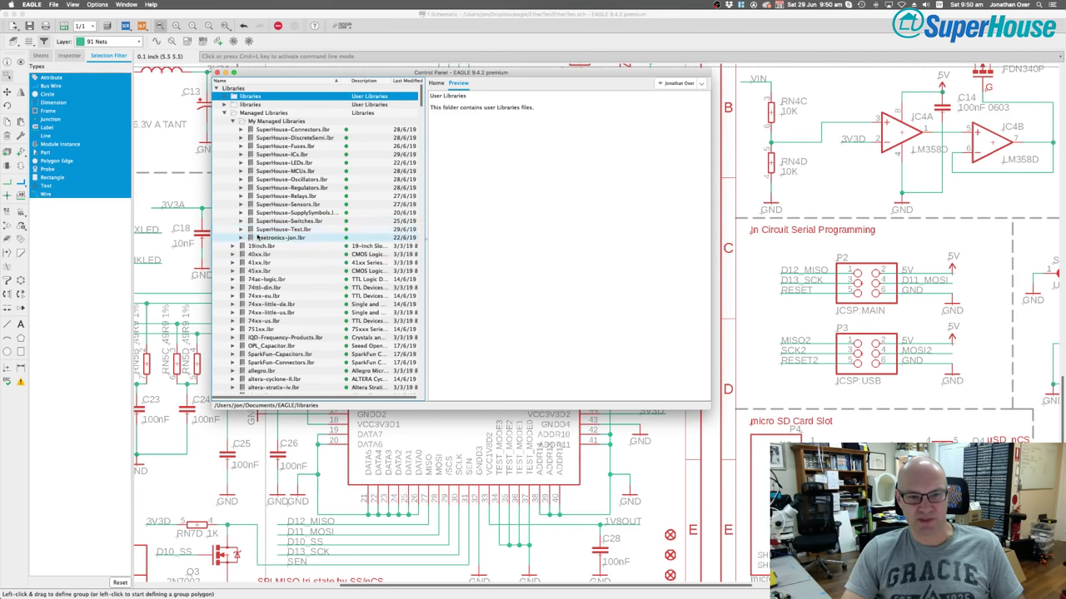
{"action": "left_click", "coordinate": [249, 229]}
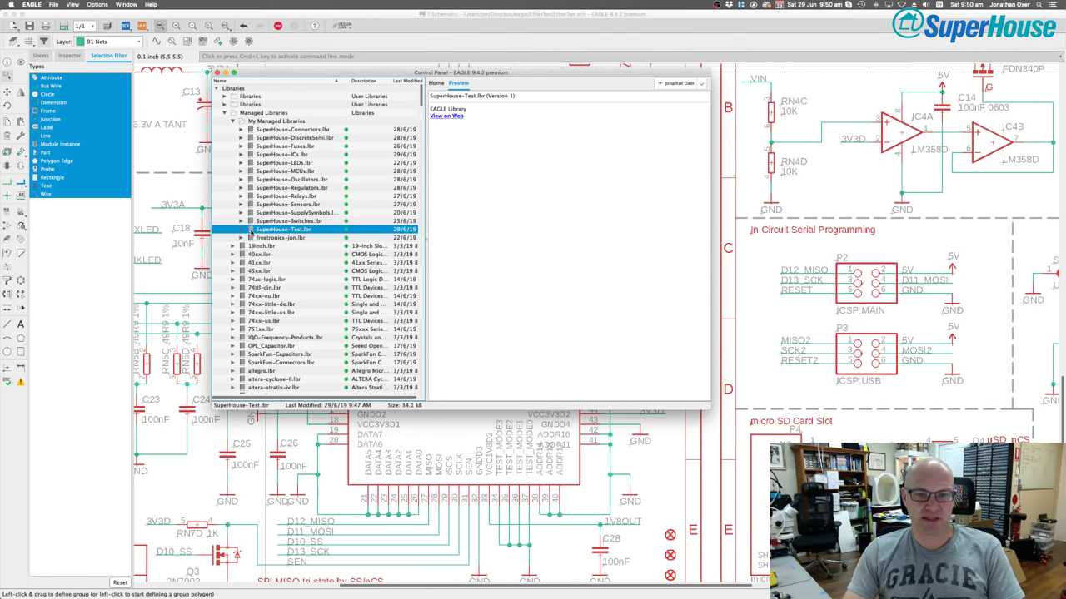
{"action": "double_click", "coordinate": [252, 231]}
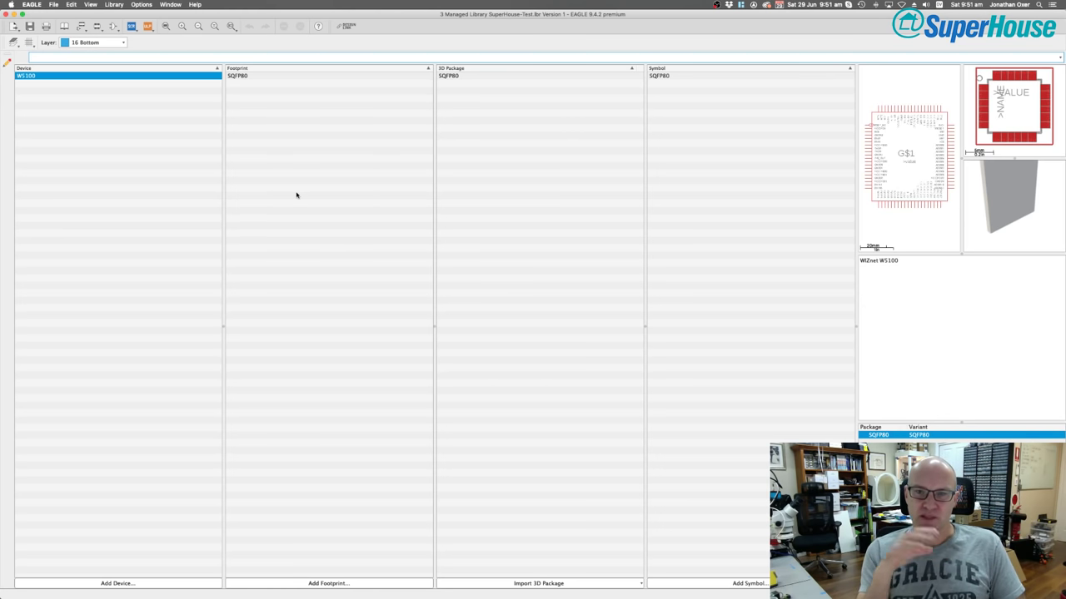
Preview the SQFP80 3D package, the SQFP80 symbol and the complete W5100 device.
{"action": "left_click", "coordinate": [481, 77]}
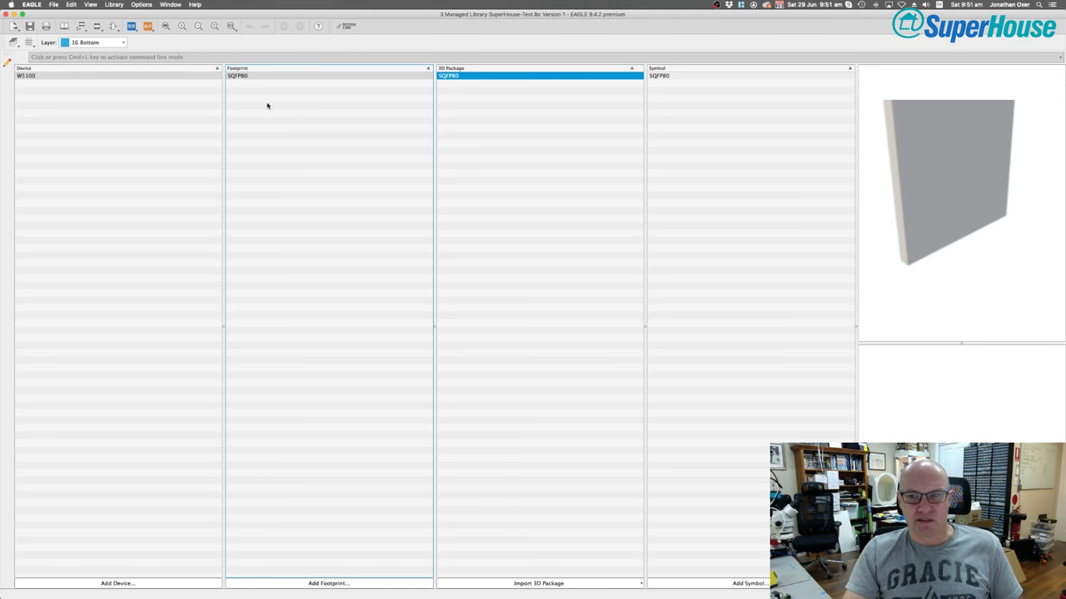
{"action": "left_click", "coordinate": [685, 79]}
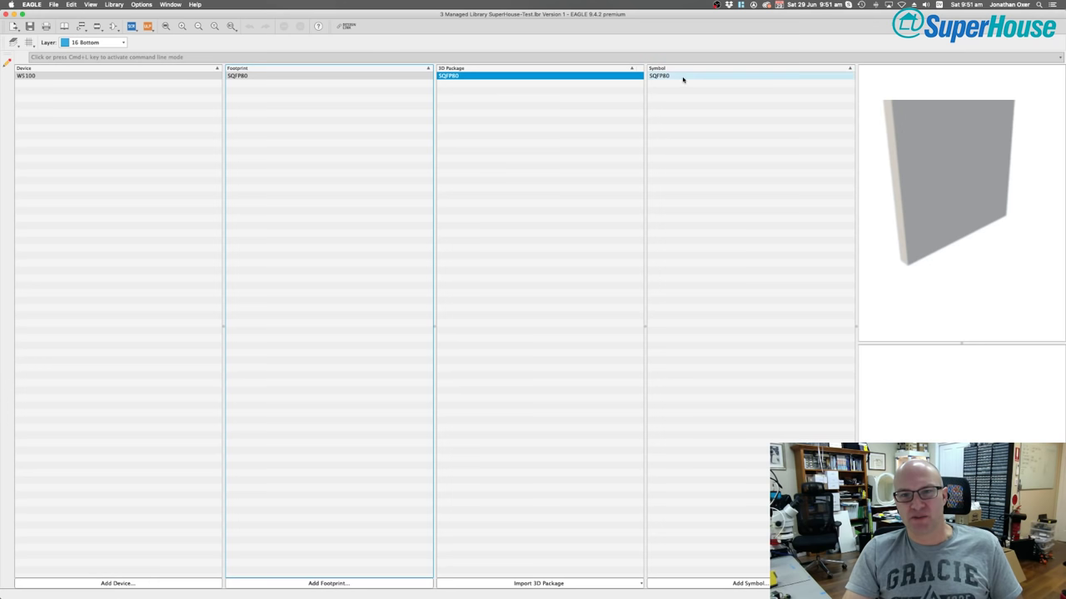
{"action": "left_click", "coordinate": [140, 77]}
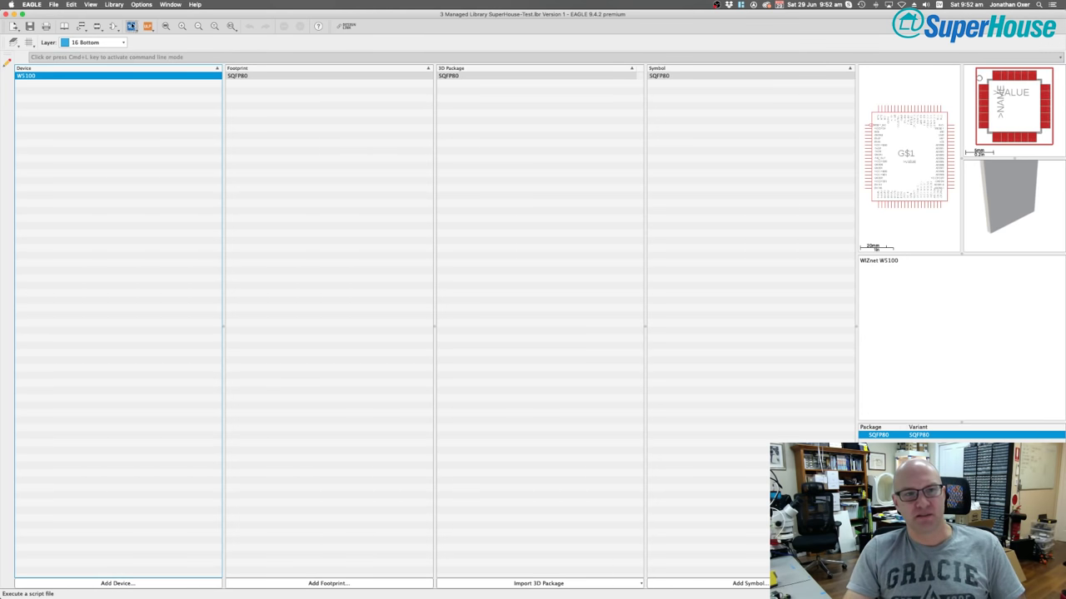
{"action": "left_click", "coordinate": [165, 4]}
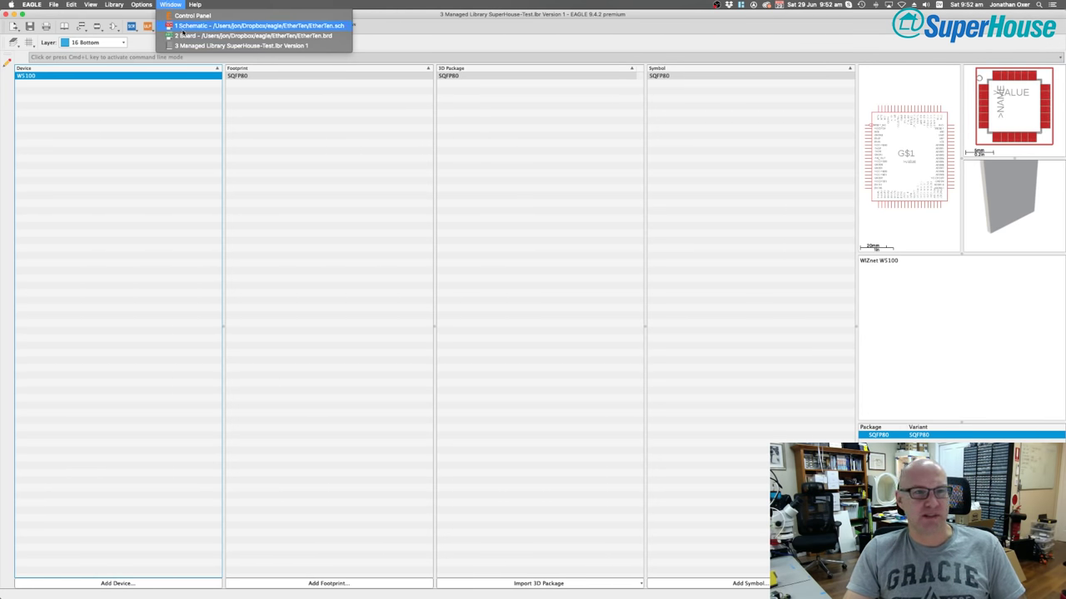
In the EtherTen schematic, pick W5100SQFP80 from SuperHouse-Test as the Replace device.
{"action": "left_click", "coordinate": [183, 28]}
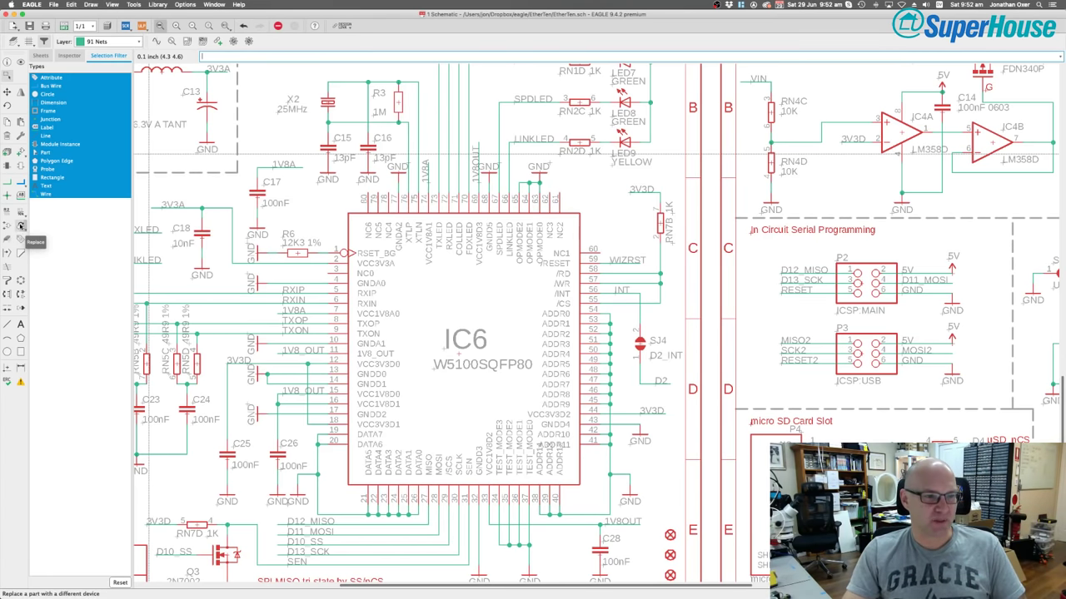
{"action": "left_click", "coordinate": [21, 227]}
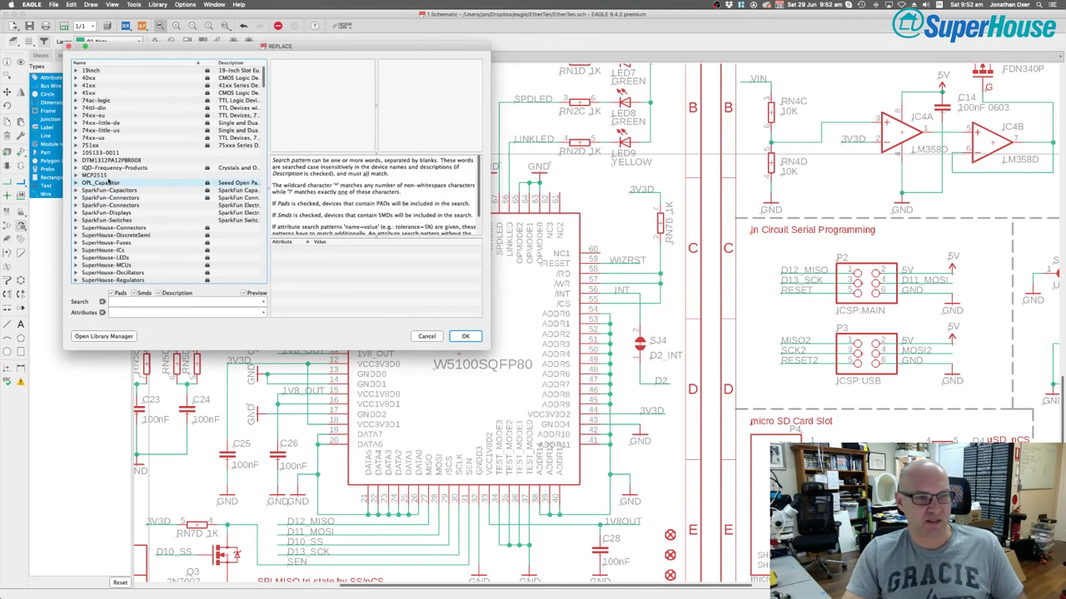
{"action": "scroll", "coordinate": [109, 180], "scroll_direction": "down", "scroll_amount": 3}
{"action": "scroll", "coordinate": [109, 180], "scroll_direction": "down", "scroll_amount": 2}
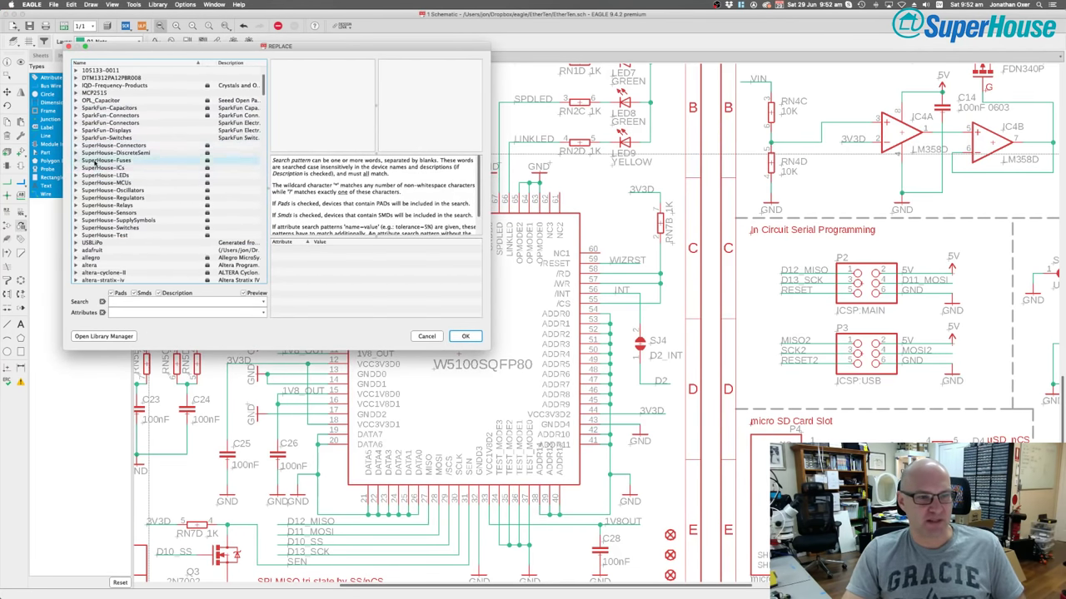
{"action": "scroll", "coordinate": [88, 223], "scroll_direction": "down", "scroll_amount": 2}
{"action": "left_click", "coordinate": [104, 217]}
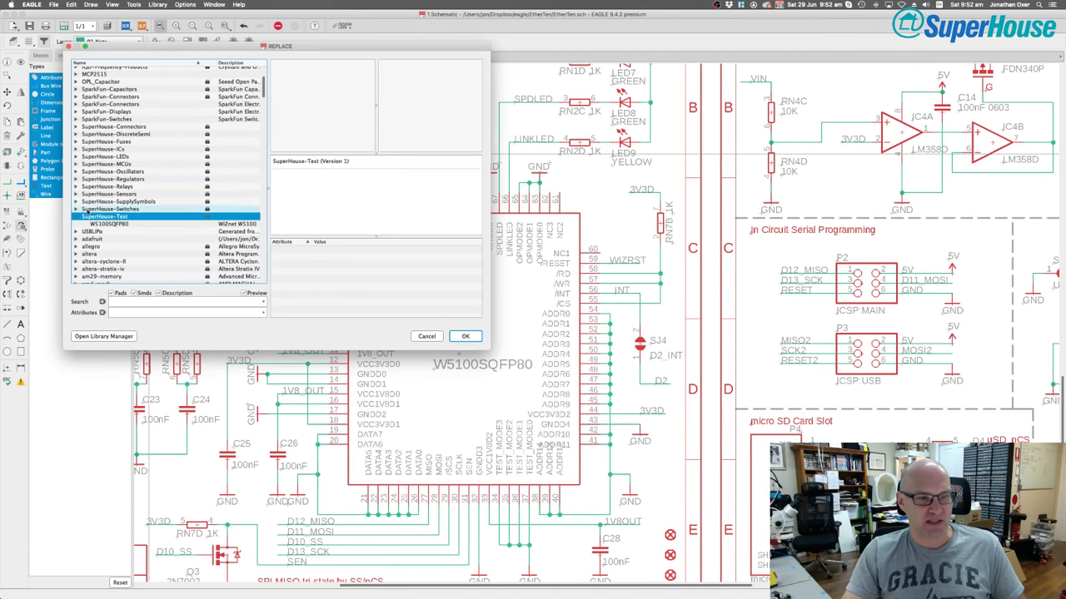
{"action": "scroll", "coordinate": [108, 208], "scroll_direction": "down", "scroll_amount": 1}
{"action": "double_click", "coordinate": [113, 195]}
{"action": "left_click", "coordinate": [110, 202]}
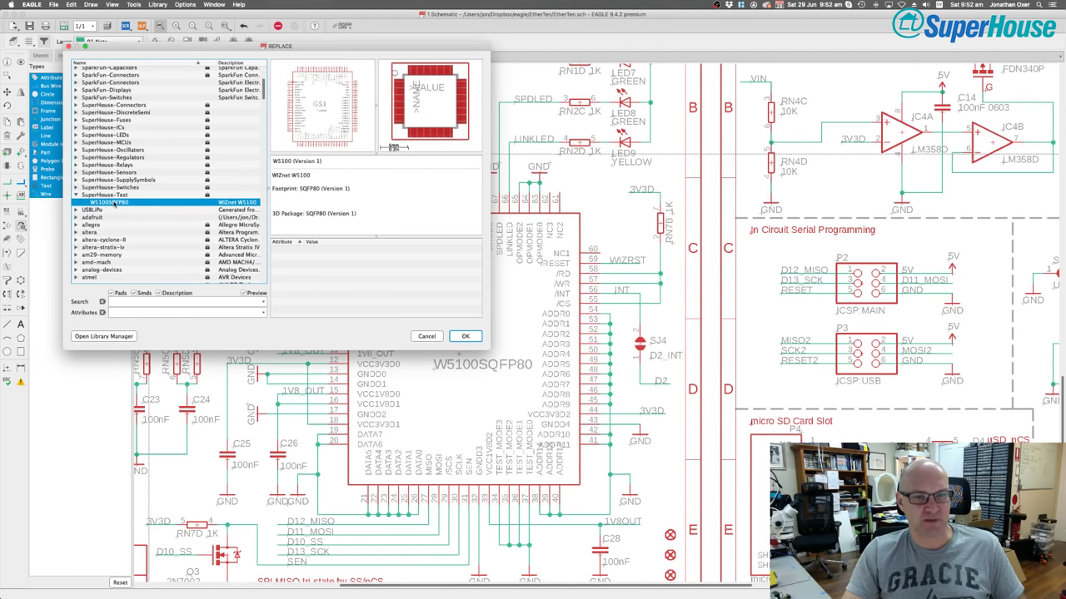
{"action": "left_click", "coordinate": [466, 336]}
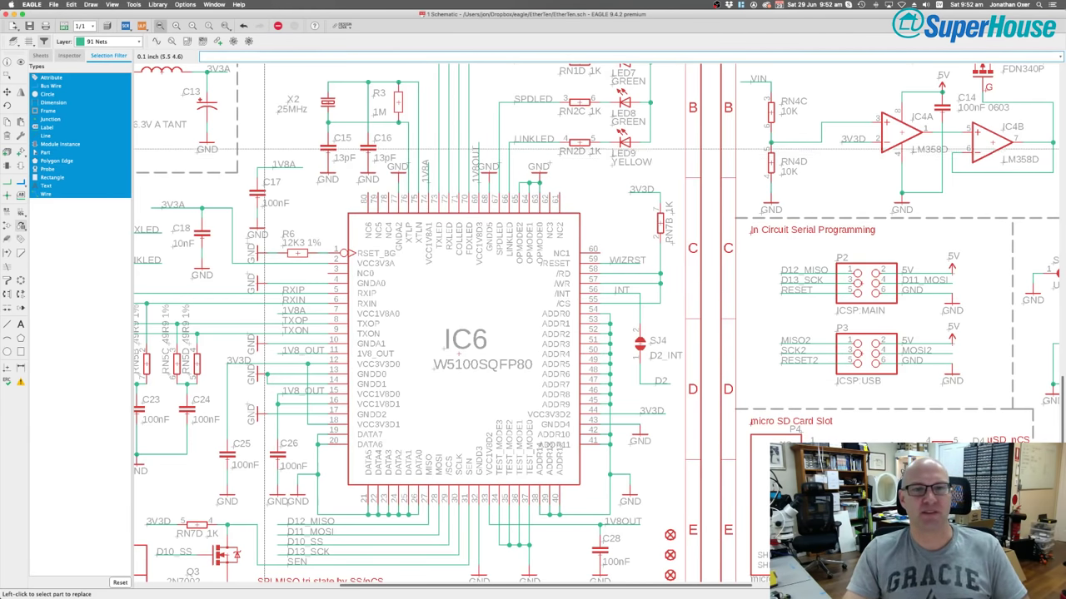
Switch to the EtherTen board layout and zoom around it.
{"action": "left_click", "coordinate": [214, 4]}
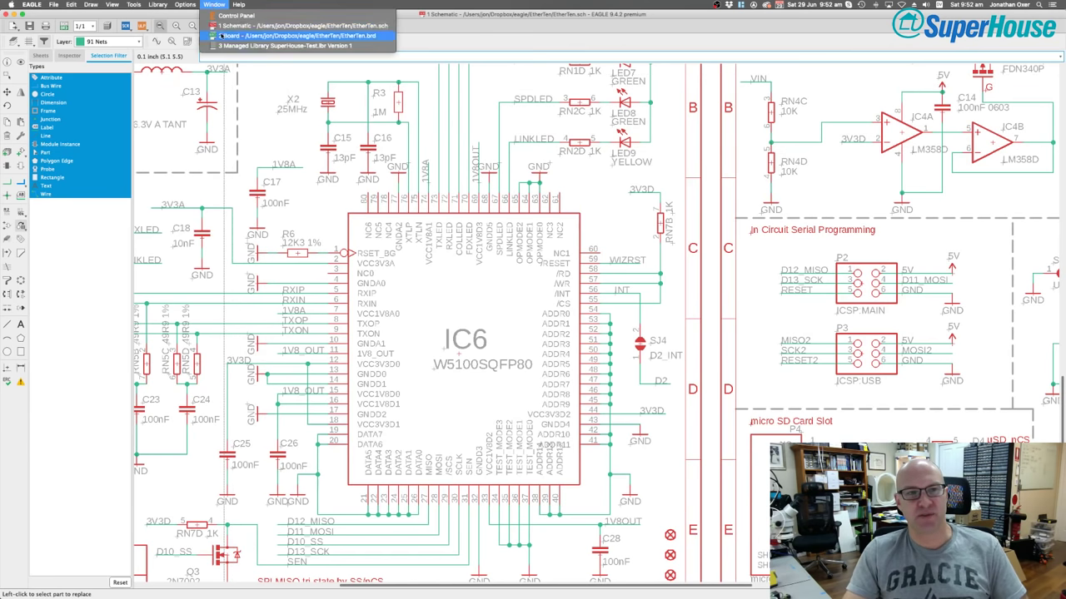
{"action": "left_click", "coordinate": [220, 35]}
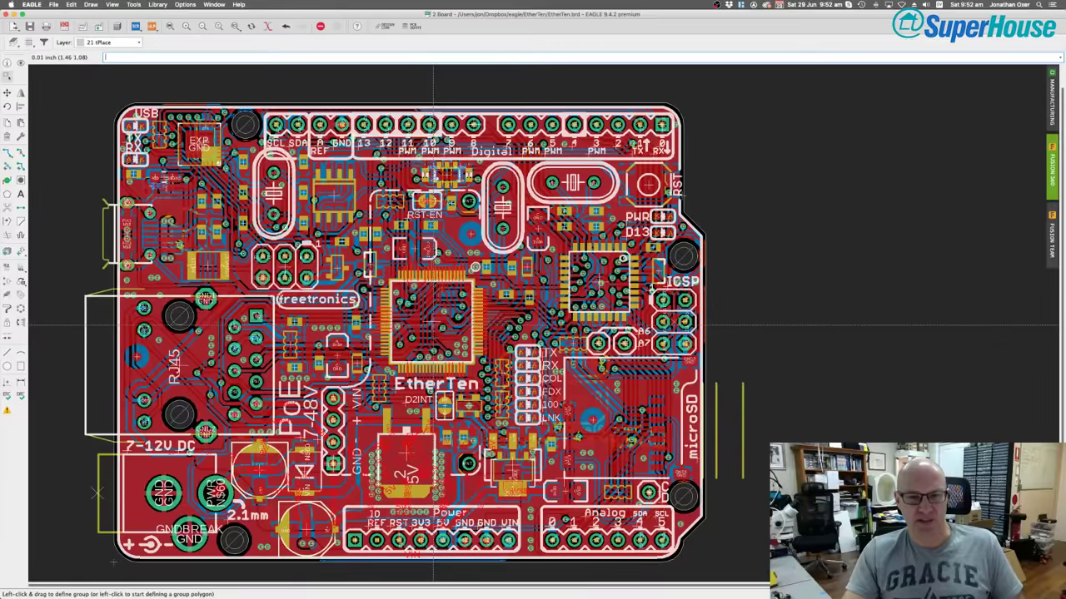
{"action": "scroll", "coordinate": [433, 327], "scroll_direction": "up", "scroll_amount": 5}
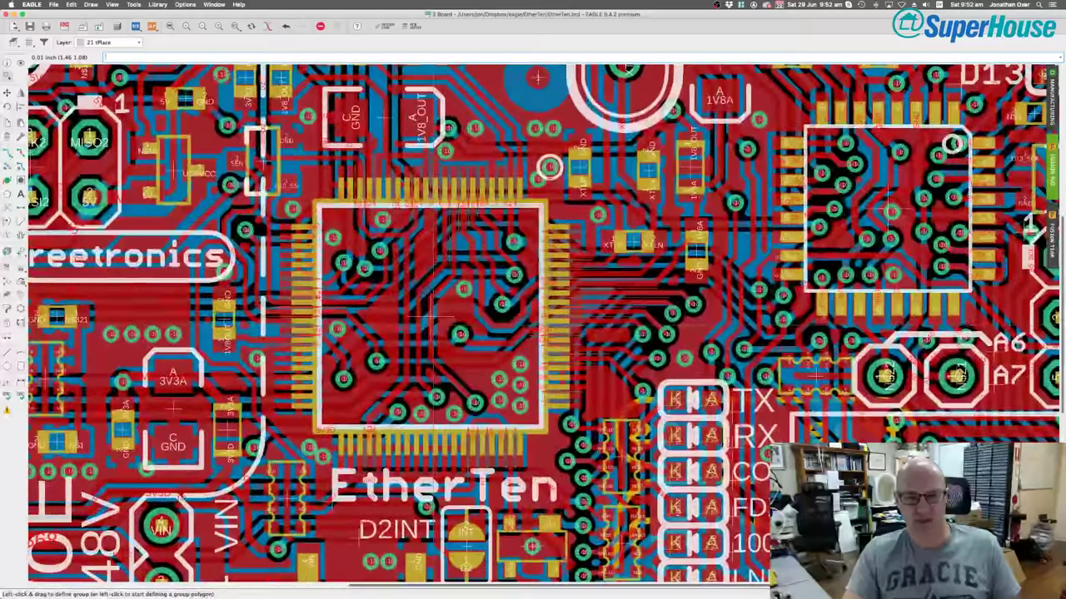
{"action": "scroll", "coordinate": [433, 324], "scroll_direction": "down", "scroll_amount": 4}
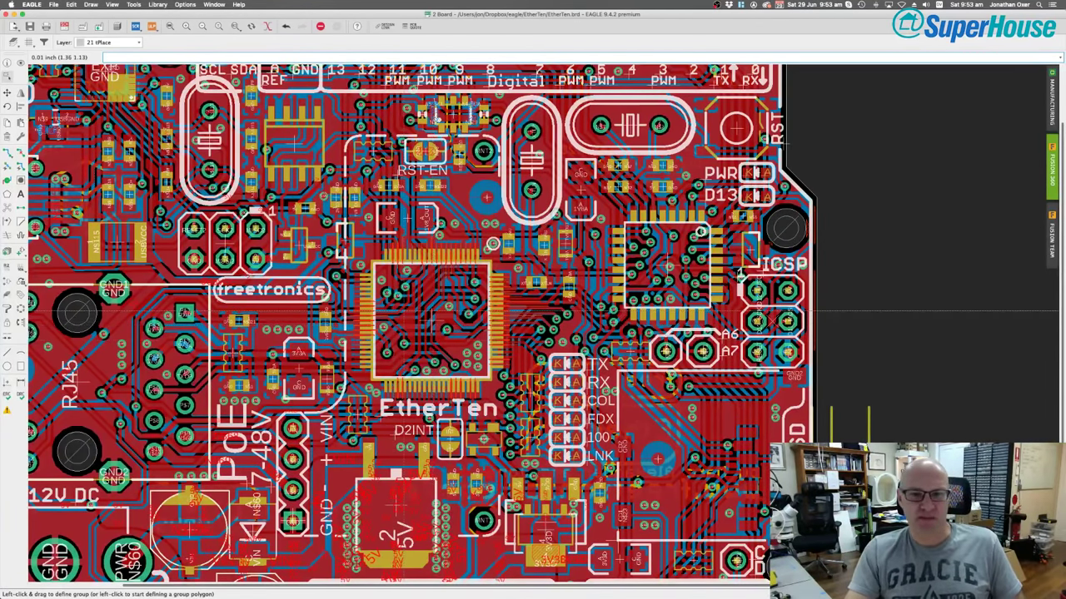
{"action": "scroll", "coordinate": [402, 311], "scroll_direction": "up", "scroll_amount": 2}
{"action": "scroll", "coordinate": [404, 313], "scroll_direction": "down", "scroll_amount": 2}
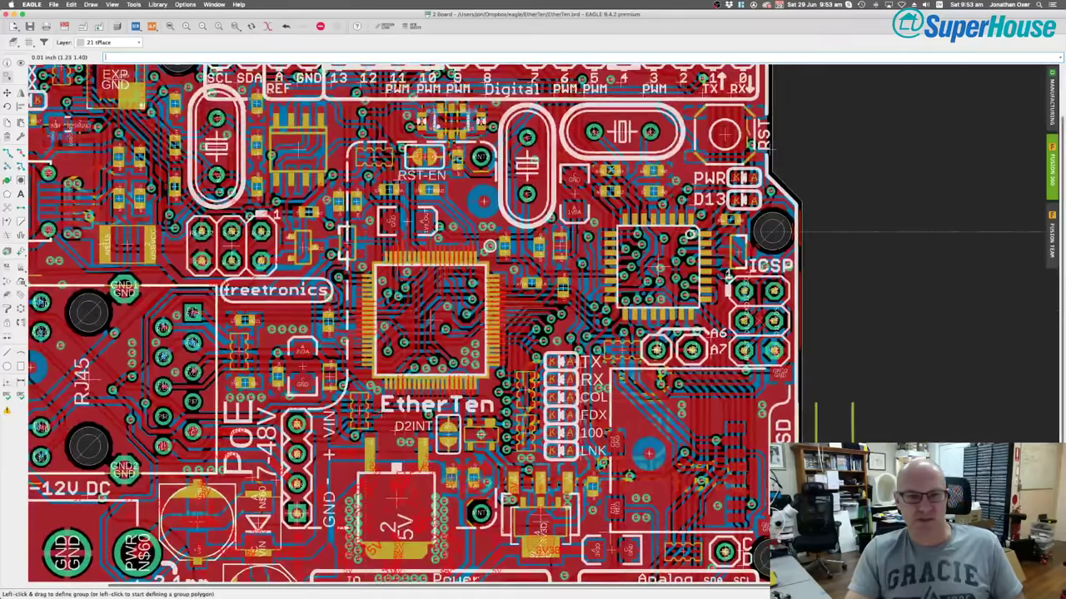
Save the board with Cmd+S and check its Fusion 360 sync status.
{"action": "left_click", "coordinate": [214, 4]}
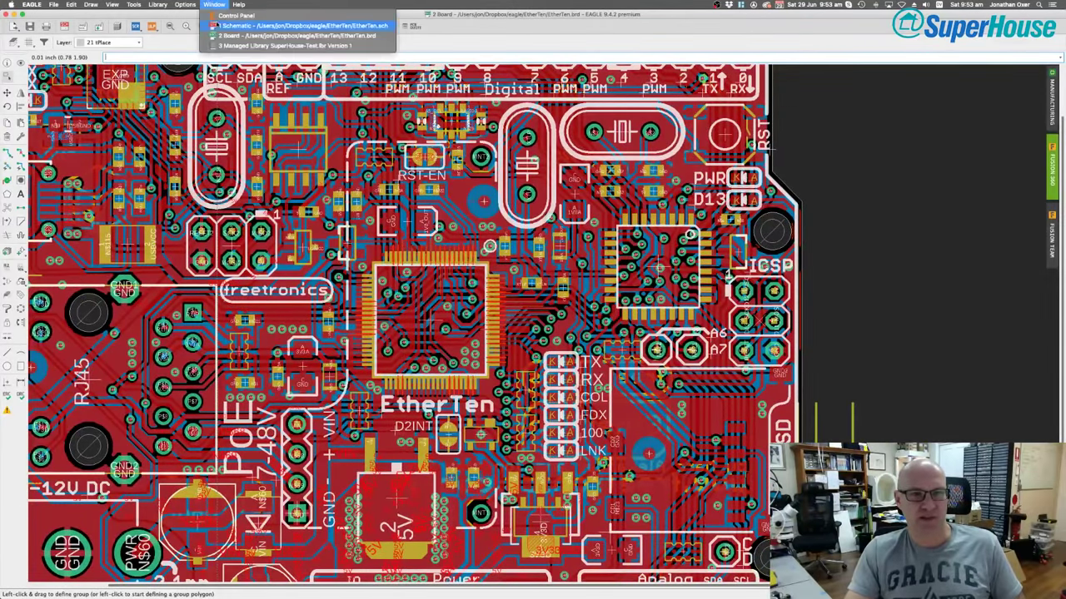
{"action": "left_click", "coordinate": [295, 35]}
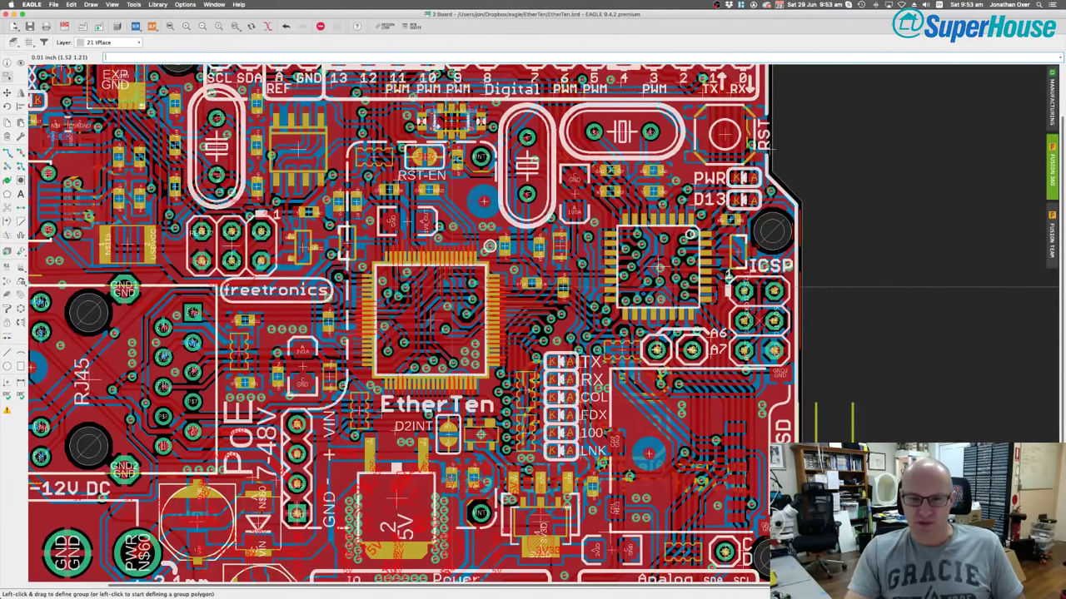
{"action": "key", "text": "super+s"}
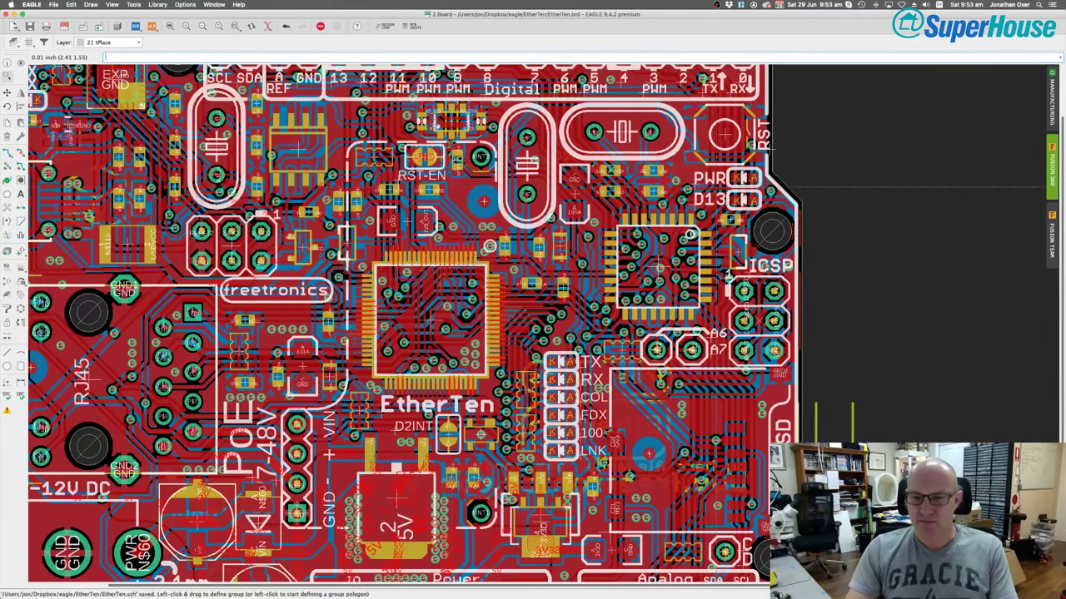
{"action": "left_click", "coordinate": [1051, 177]}
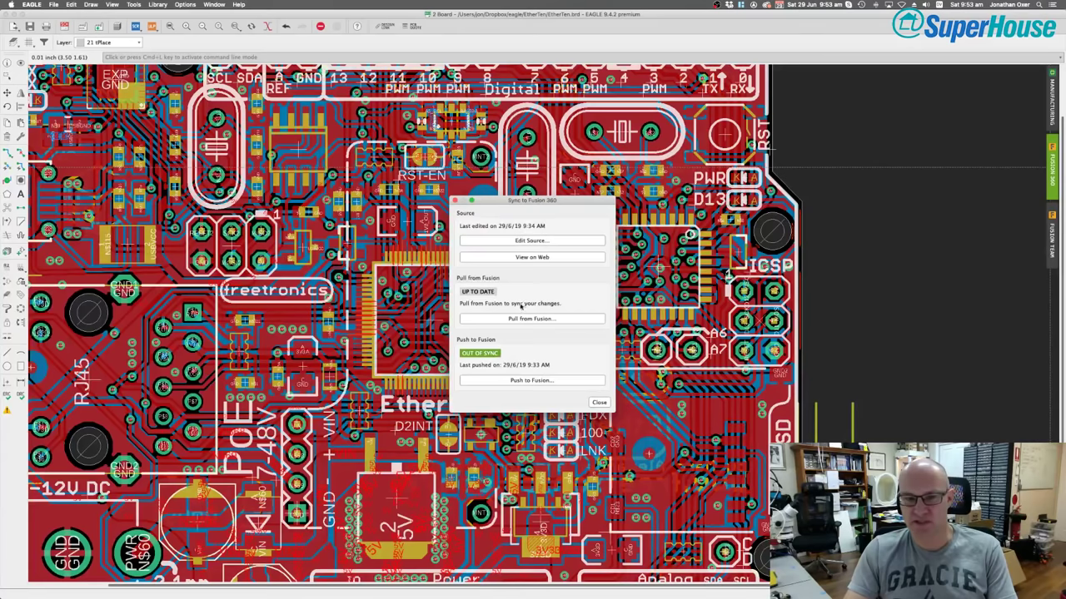
{"action": "left_click", "coordinate": [525, 381]}
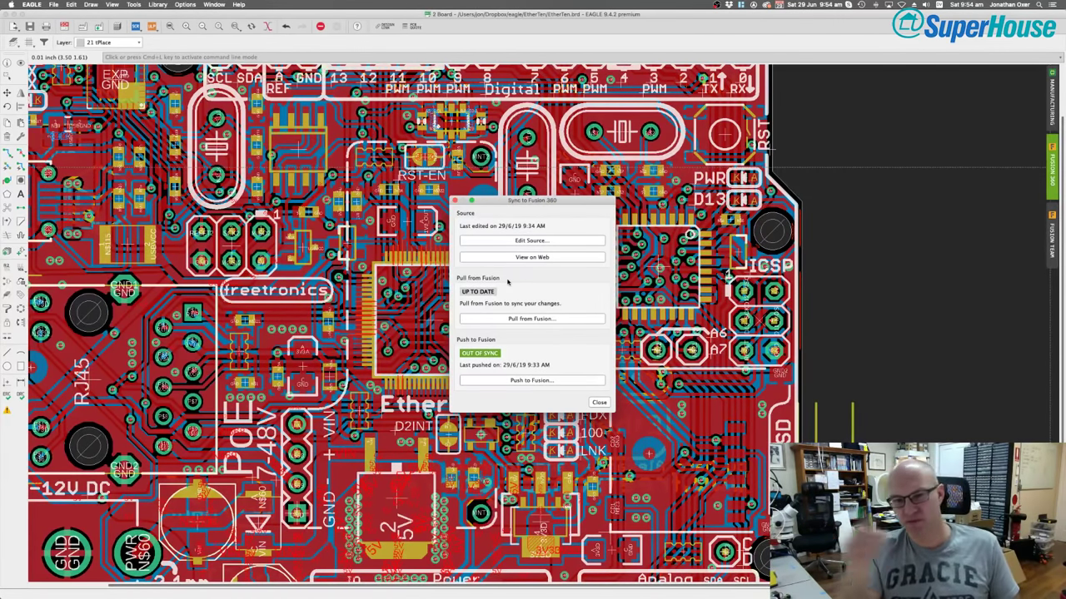
Push the EtherTen board and its parts to Fusion 360.
{"action": "left_click", "coordinate": [531, 380]}
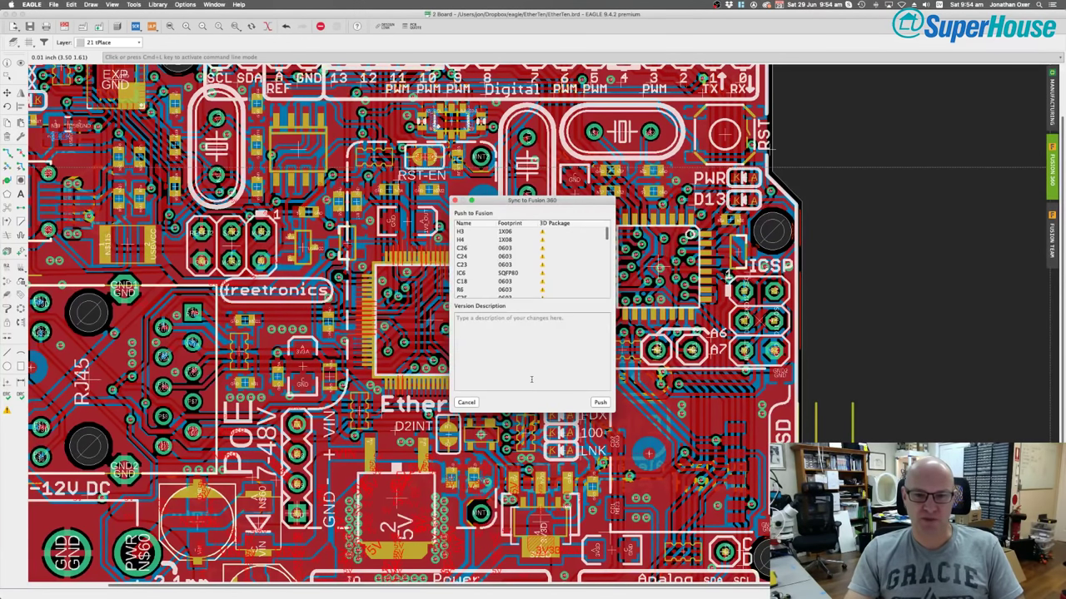
{"action": "scroll", "coordinate": [533, 271], "scroll_direction": "down", "scroll_amount": 5}
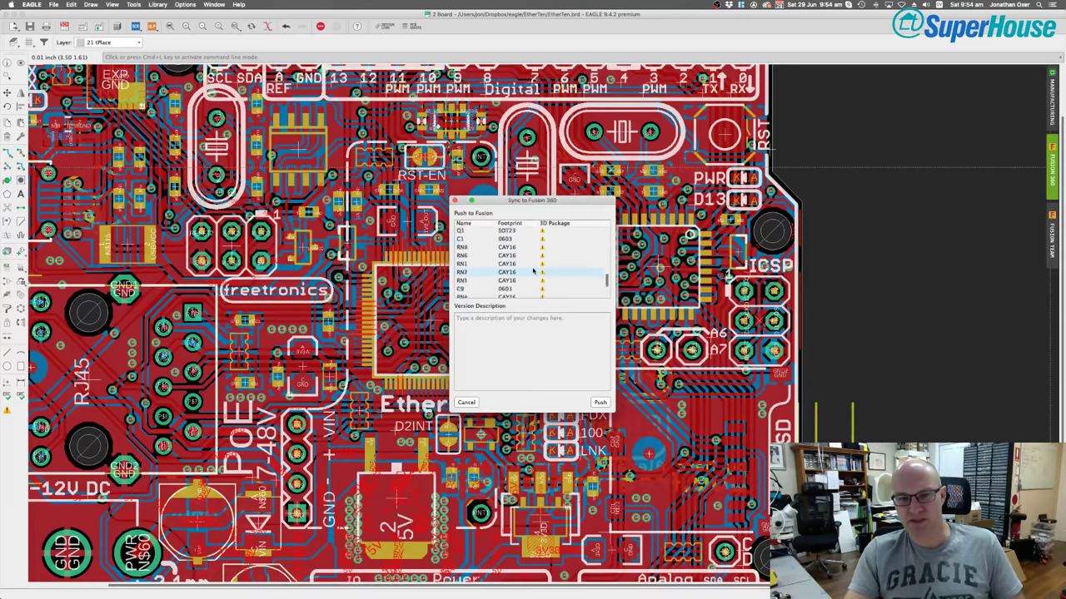
{"action": "scroll", "coordinate": [533, 271], "scroll_direction": "up", "scroll_amount": 5}
{"action": "left_click", "coordinate": [601, 403]}
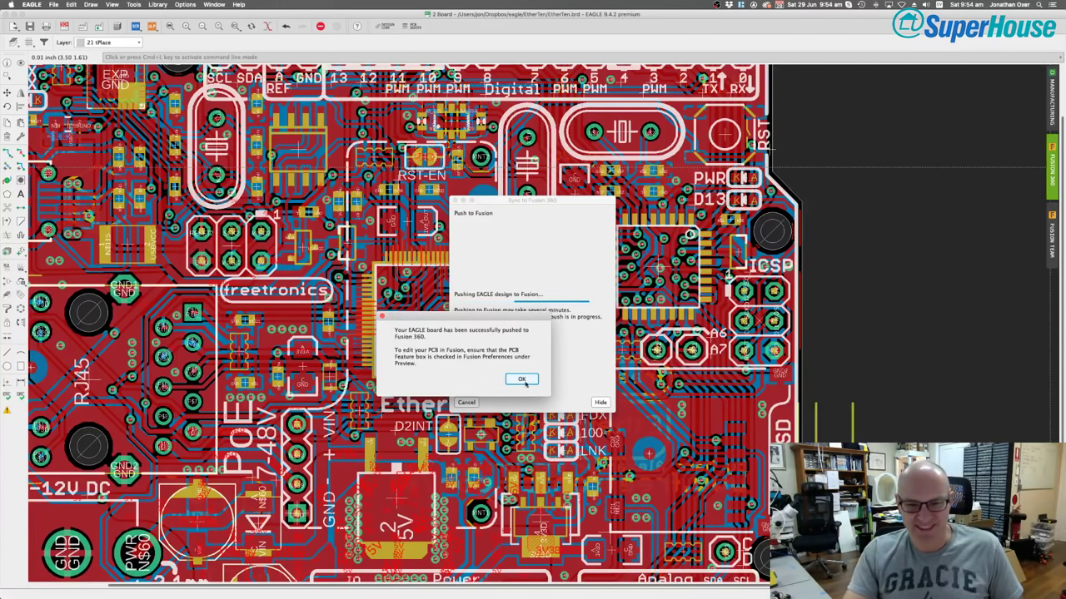
Close the push success and Push to Fusion dialogs, then switch to Fusion 360.
{"action": "left_click", "coordinate": [523, 379]}
{"action": "left_click", "coordinate": [599, 400]}
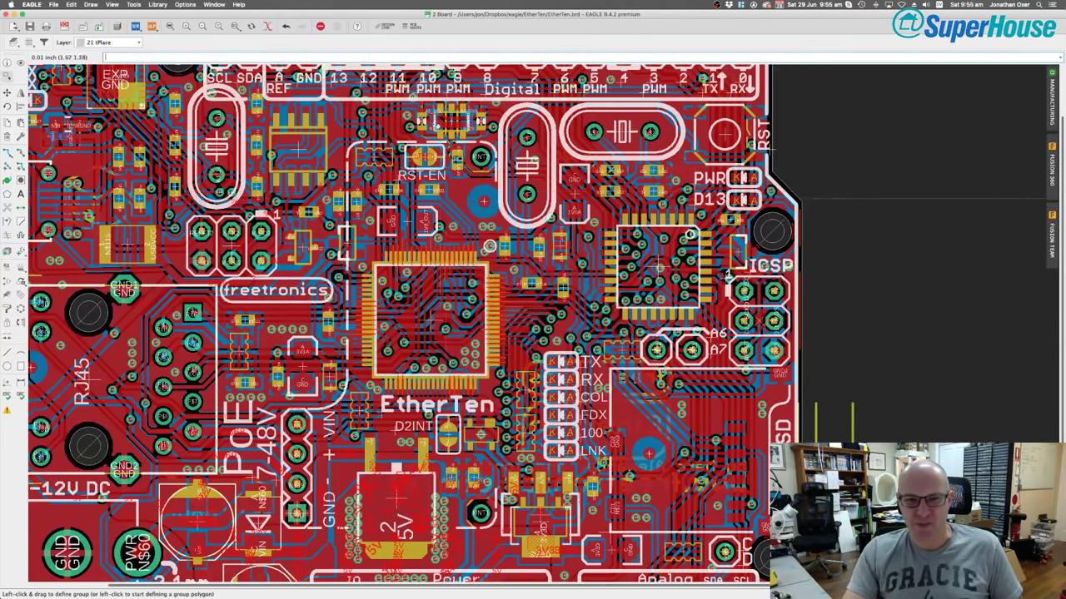
{"action": "left_click", "coordinate": [214, 5]}
{"action": "left_click", "coordinate": [275, 31]}
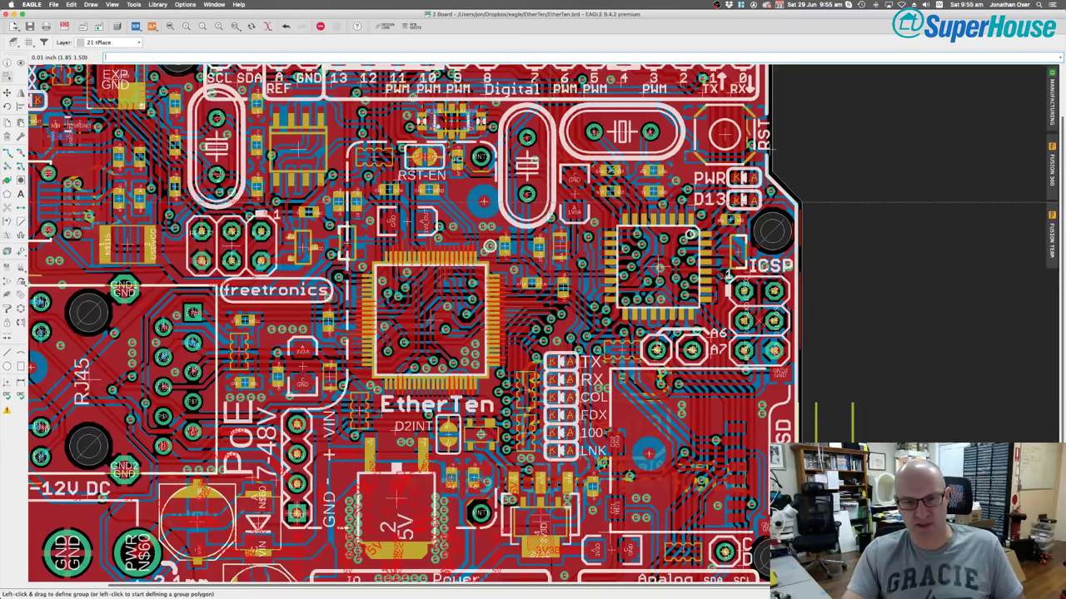
{"action": "key", "text": "super+Tab"}
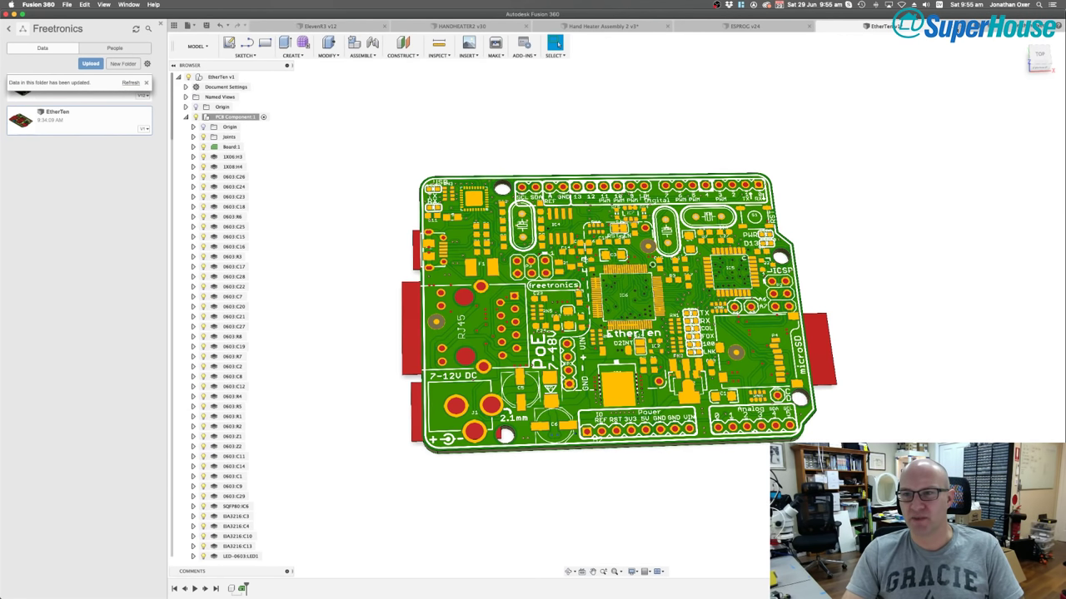
Close the outdated EtherTen v1 tab without saving and refresh the Data panel's file list.
{"action": "key", "text": "super+w"}
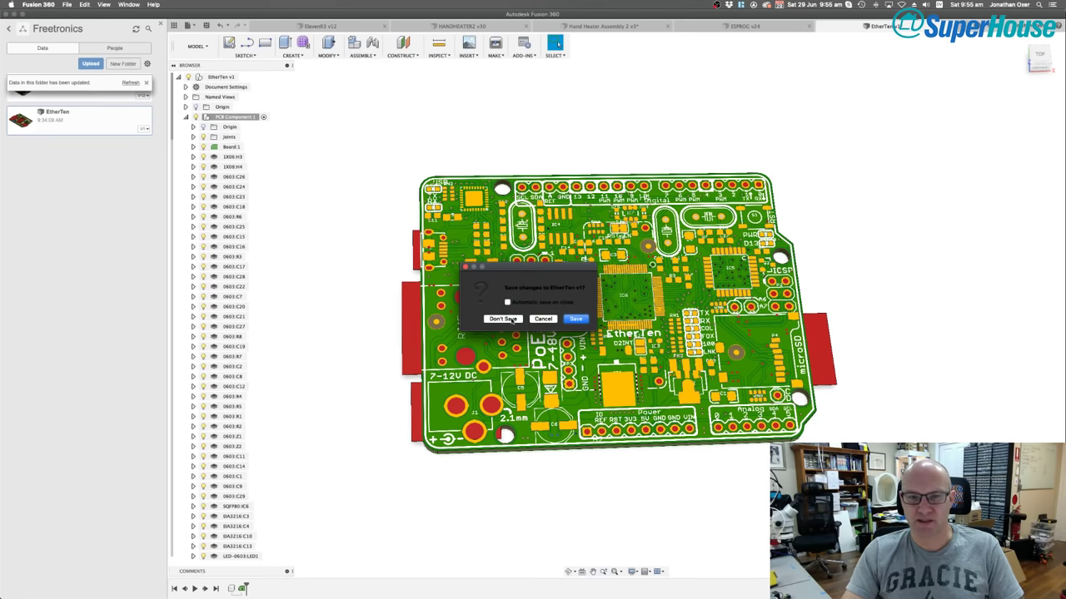
{"action": "left_click", "coordinate": [502, 319]}
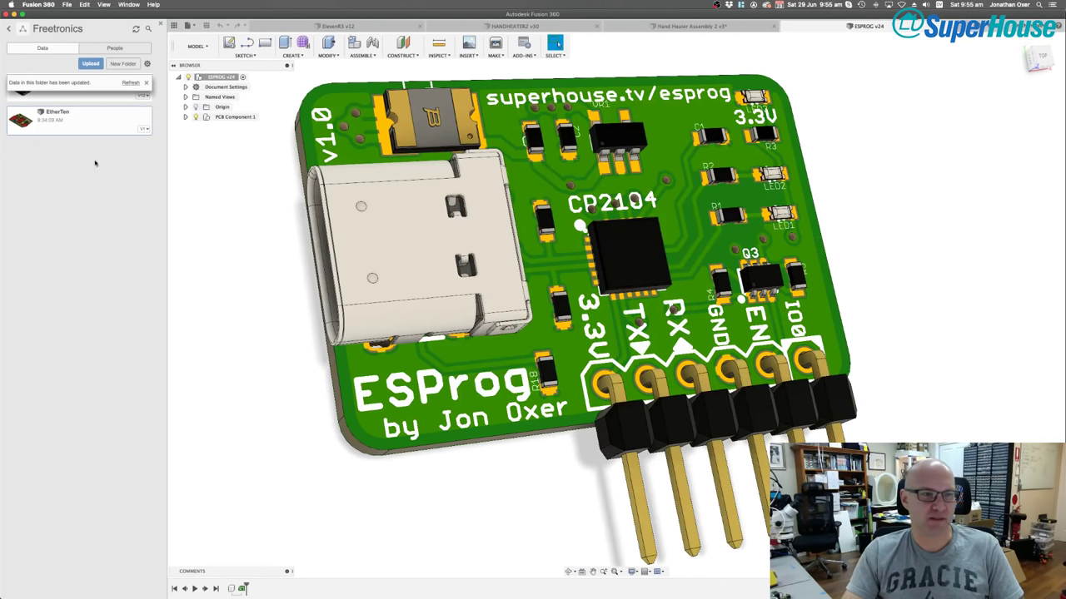
{"action": "left_click", "coordinate": [130, 84]}
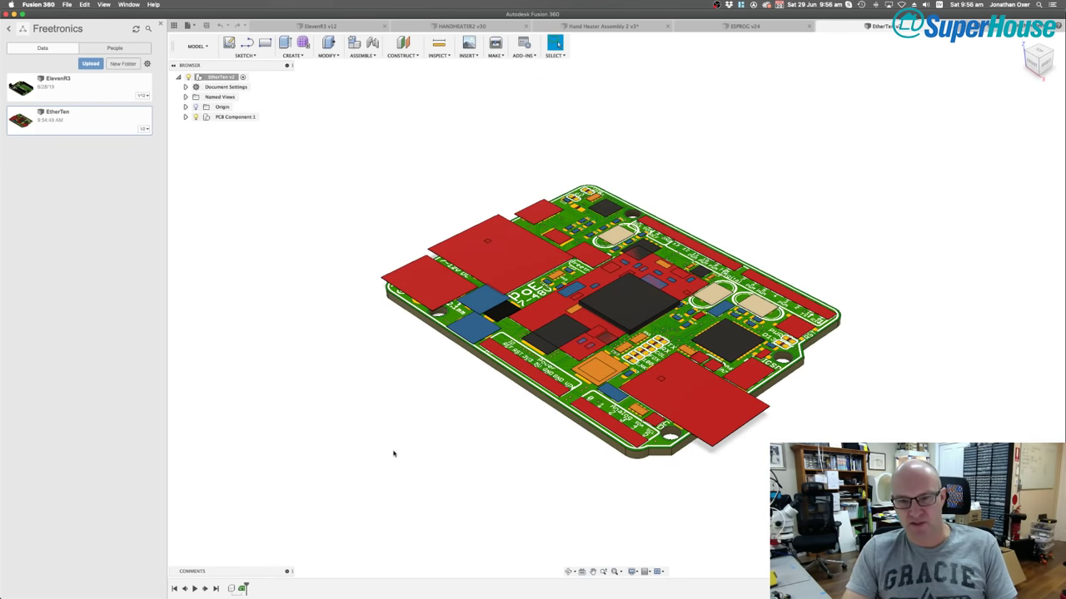
Orbit the 3D EtherTen board through tilted and top-down views, then return to EAGLE.
{"action": "middle_click_drag", "start_coordinate": [404, 428], "coordinate": [435, 409], "text": "shift"}
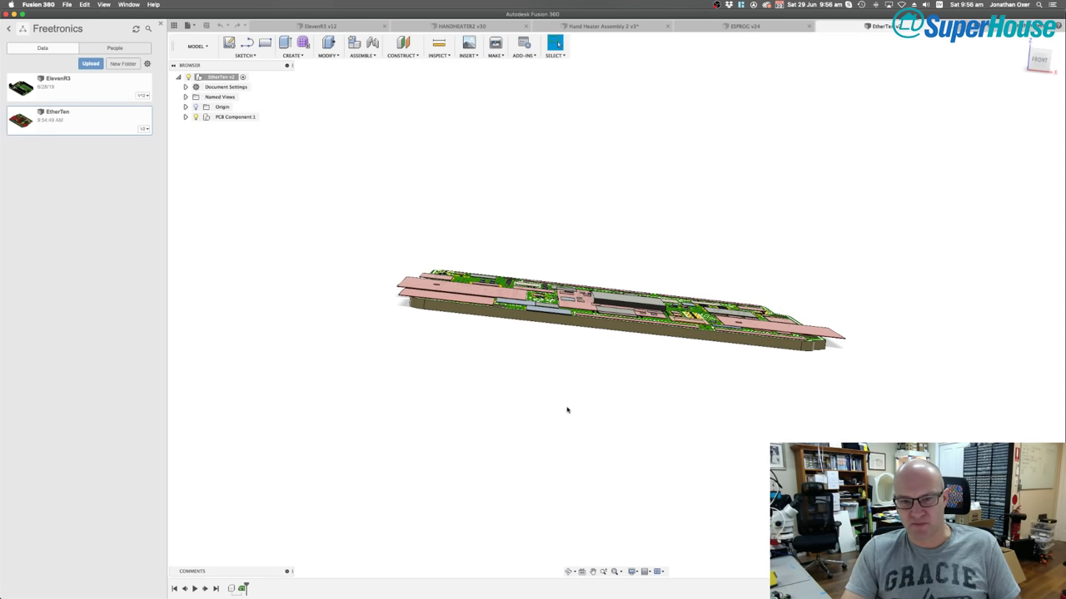
{"action": "middle_click_drag", "start_coordinate": [569, 400], "coordinate": [585, 409], "text": "shift"}
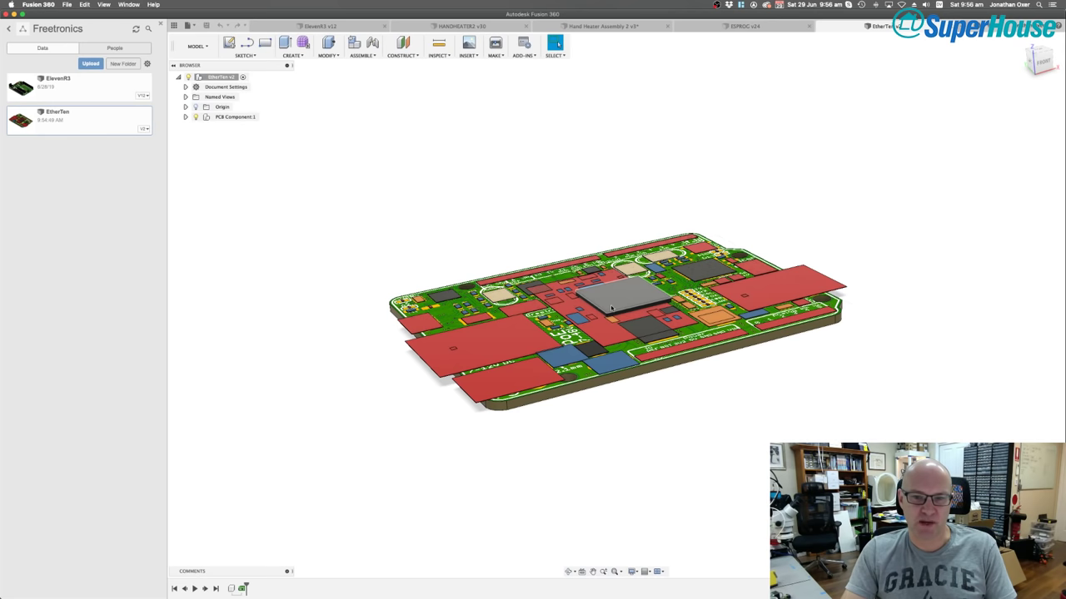
{"action": "middle_click_drag", "start_coordinate": [644, 418], "coordinate": [619, 411], "text": "shift"}
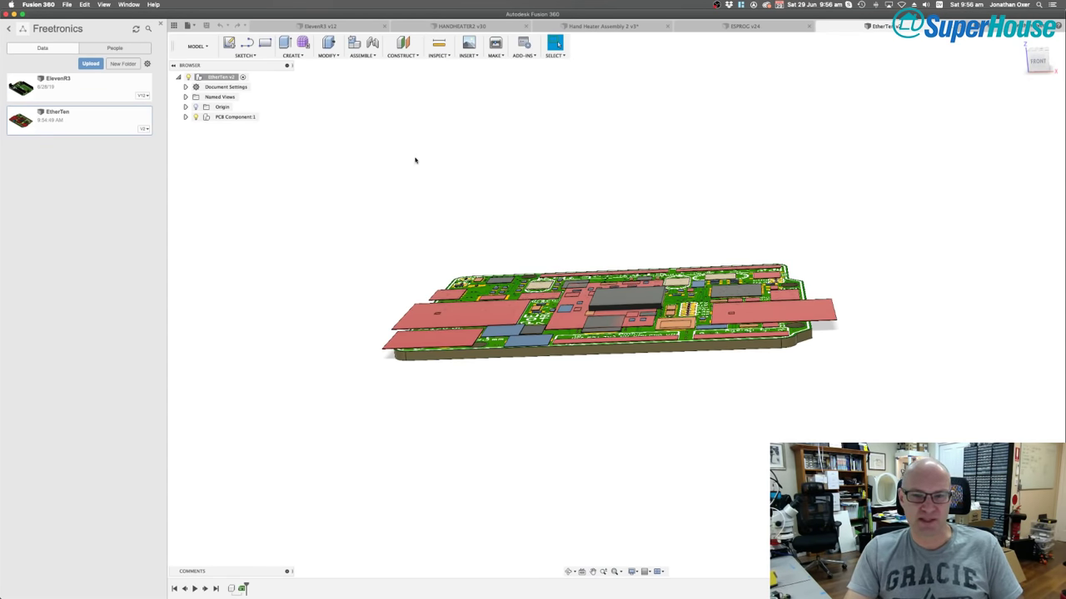
{"action": "middle_click_drag", "start_coordinate": [415, 160], "coordinate": [428, 190], "text": "shift"}
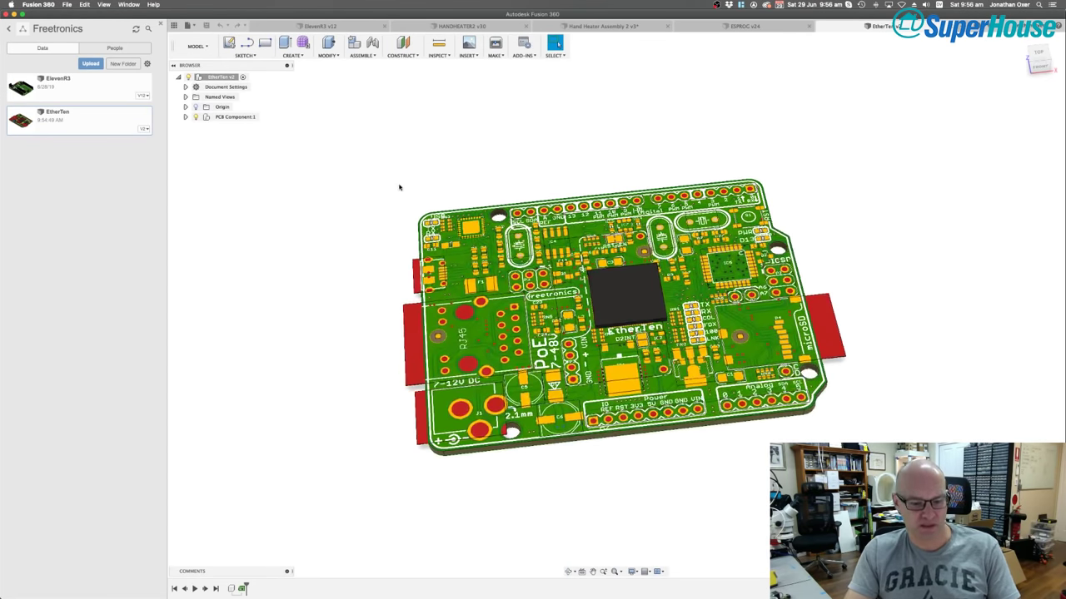
{"action": "key", "text": "super+Tab"}
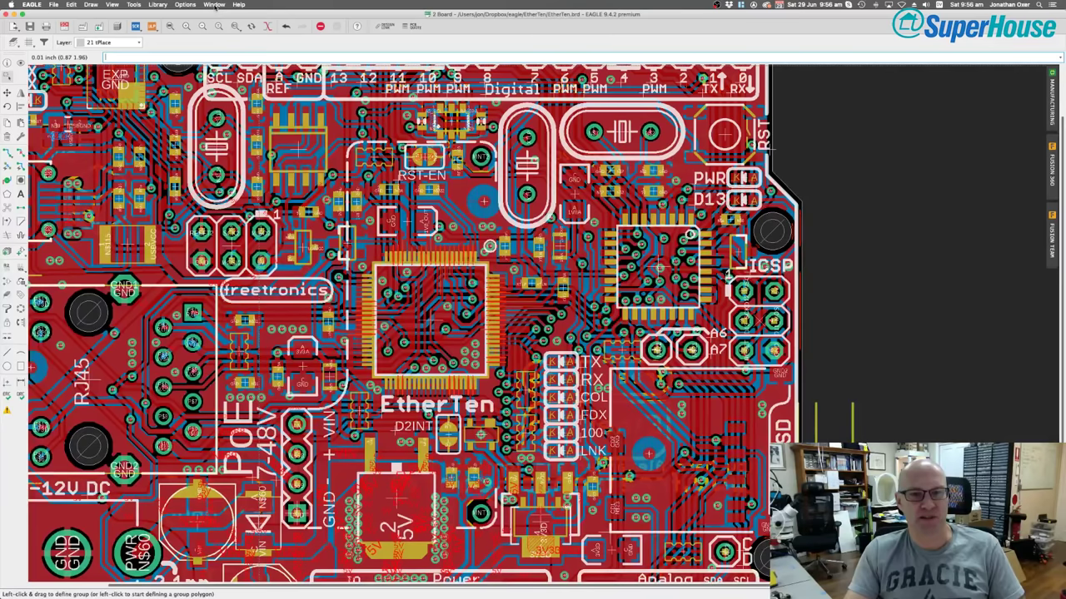
Bring the managed SuperHouse-Test.lbr library forward and select the W5100 device's empty 3D Package list.
{"action": "left_click", "coordinate": [214, 5]}
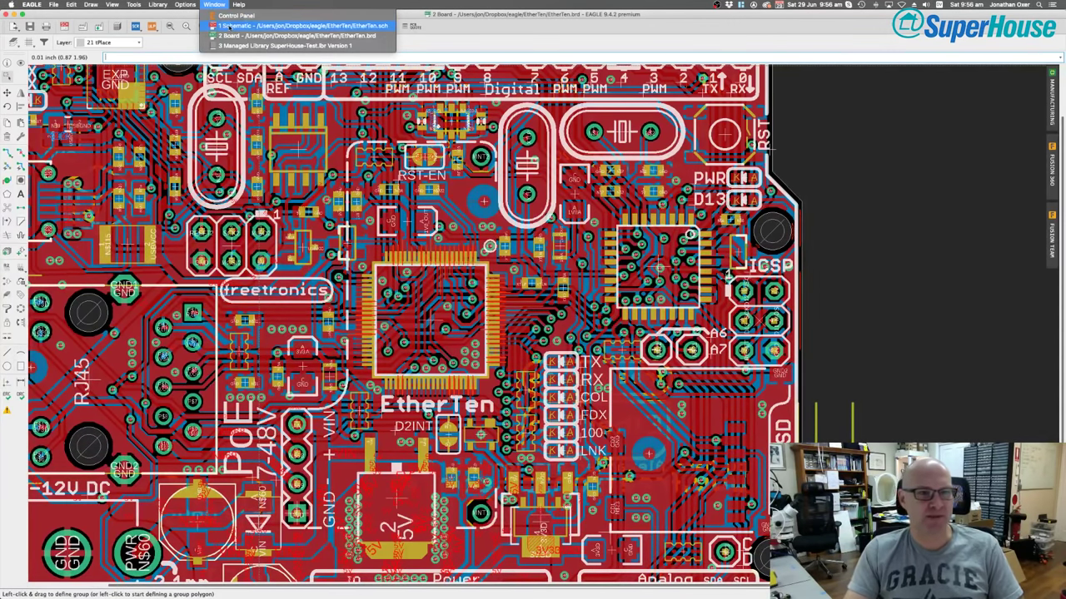
{"action": "left_click", "coordinate": [238, 46]}
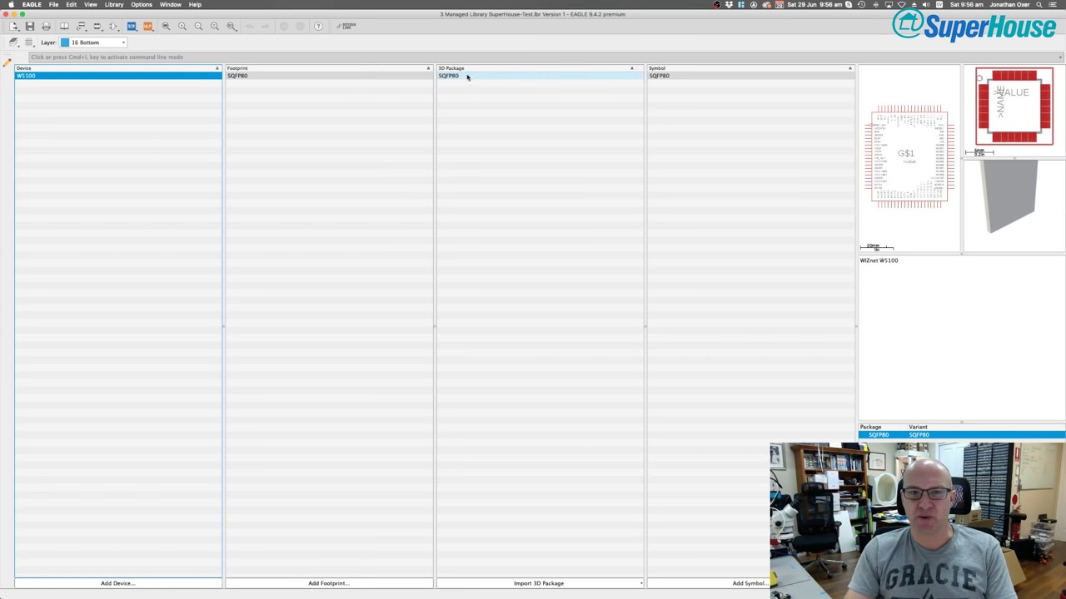
{"action": "left_click", "coordinate": [486, 134]}
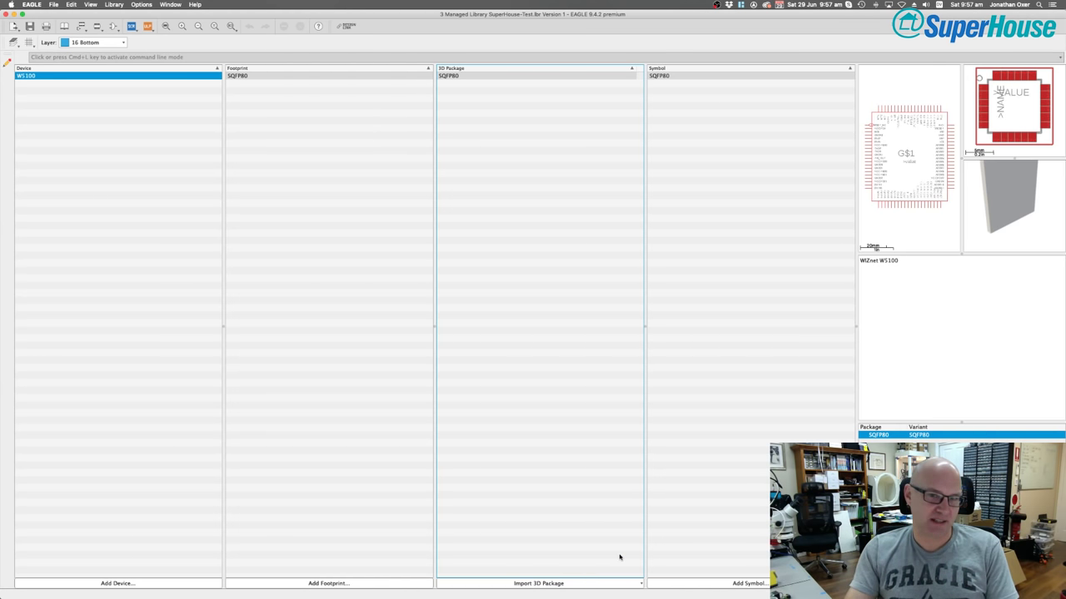
Choose 'Import local 3D package' from the Import 3D Package button's dropdown.
{"action": "left_click", "coordinate": [639, 584]}
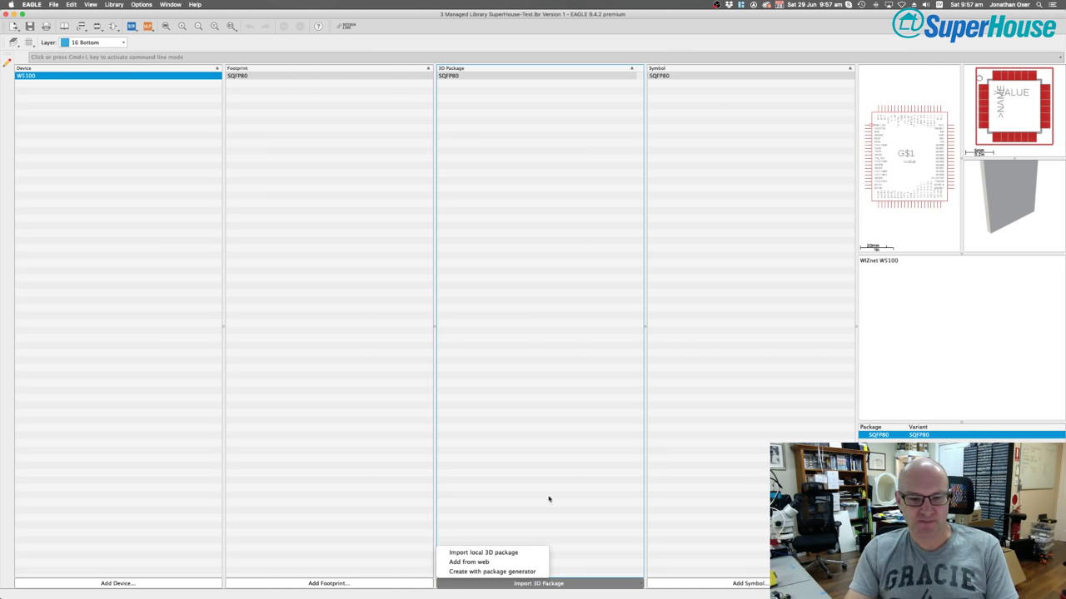
{"action": "left_click", "coordinate": [586, 471]}
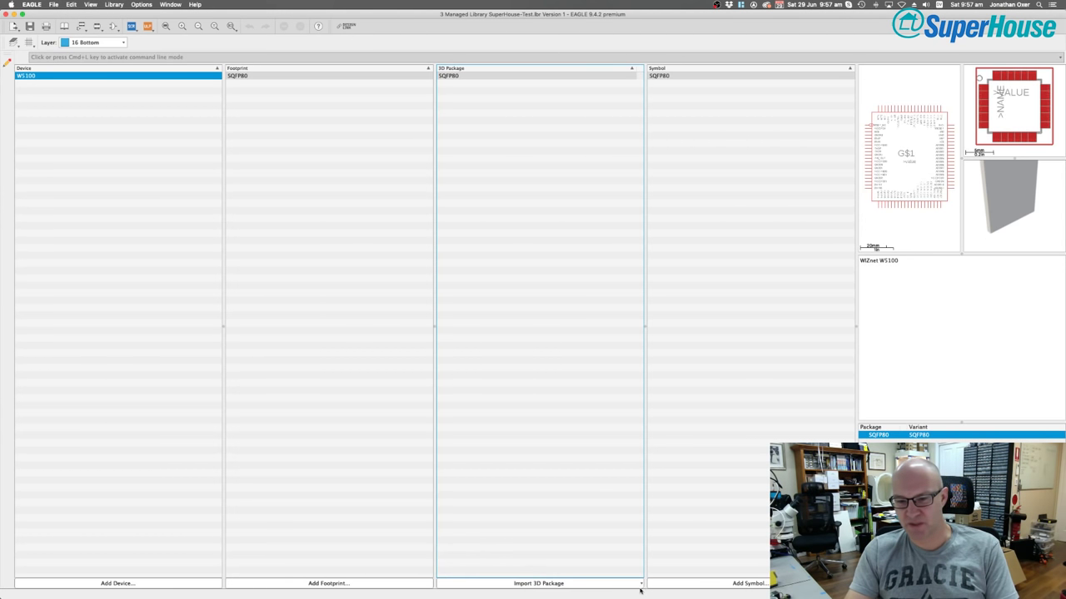
{"action": "left_click", "coordinate": [640, 586]}
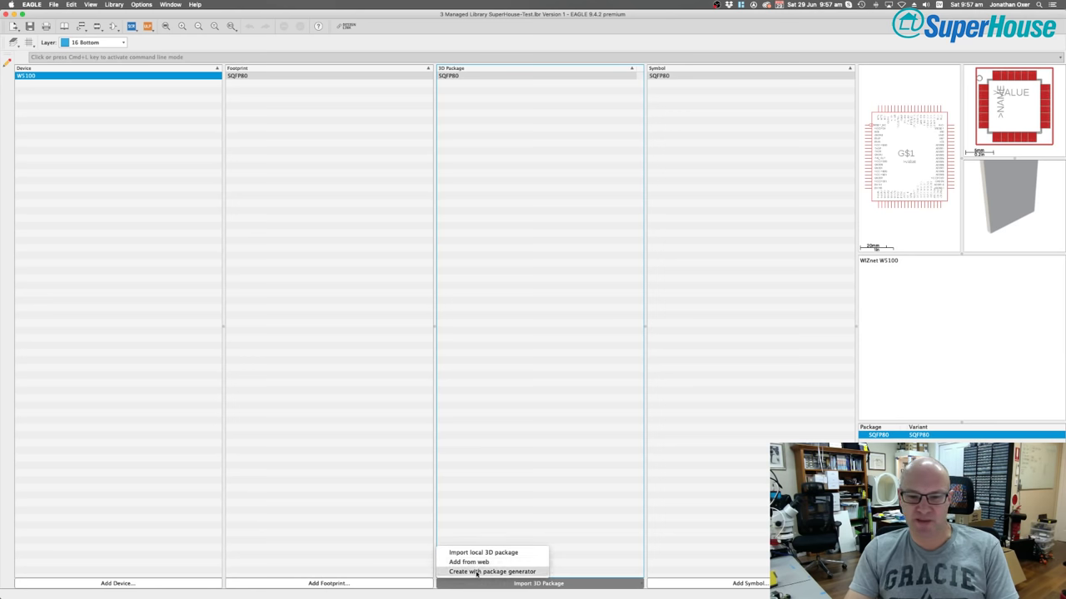
{"action": "left_click", "coordinate": [522, 368]}
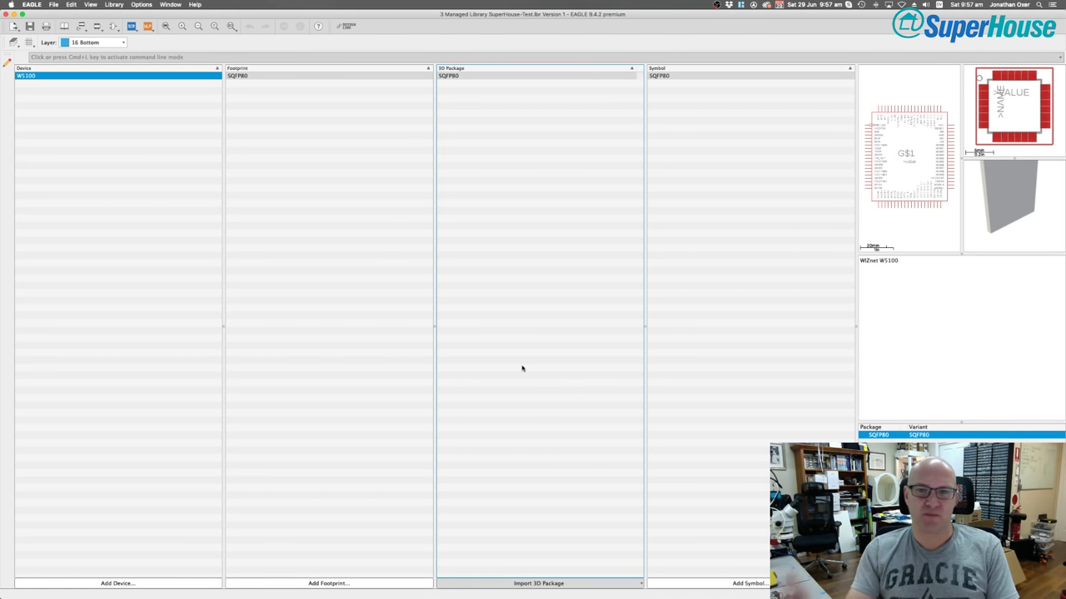
{"action": "left_click", "coordinate": [639, 585]}
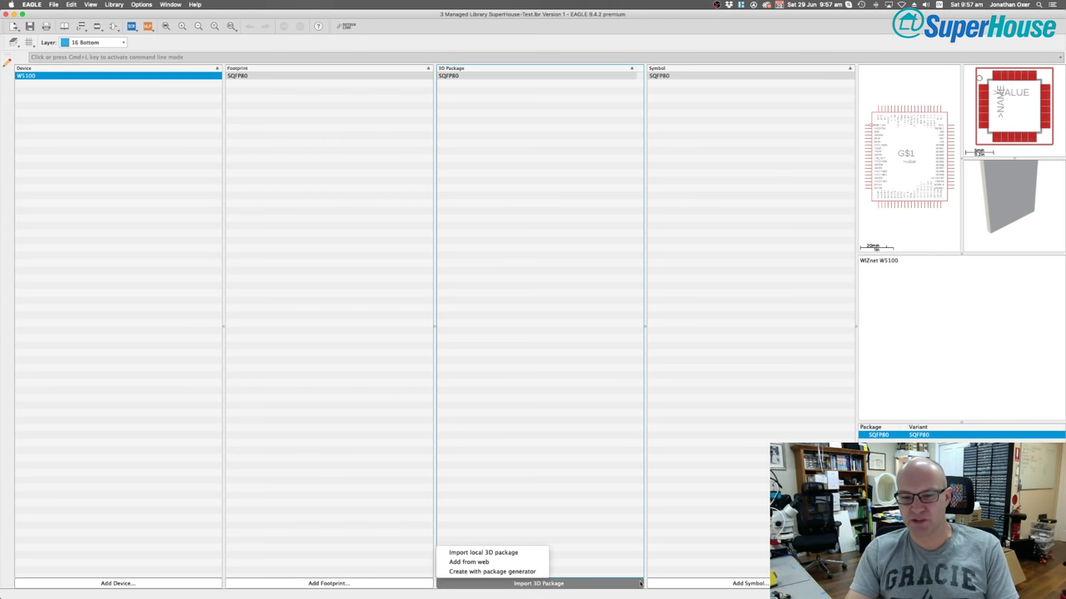
{"action": "left_click", "coordinate": [470, 553]}
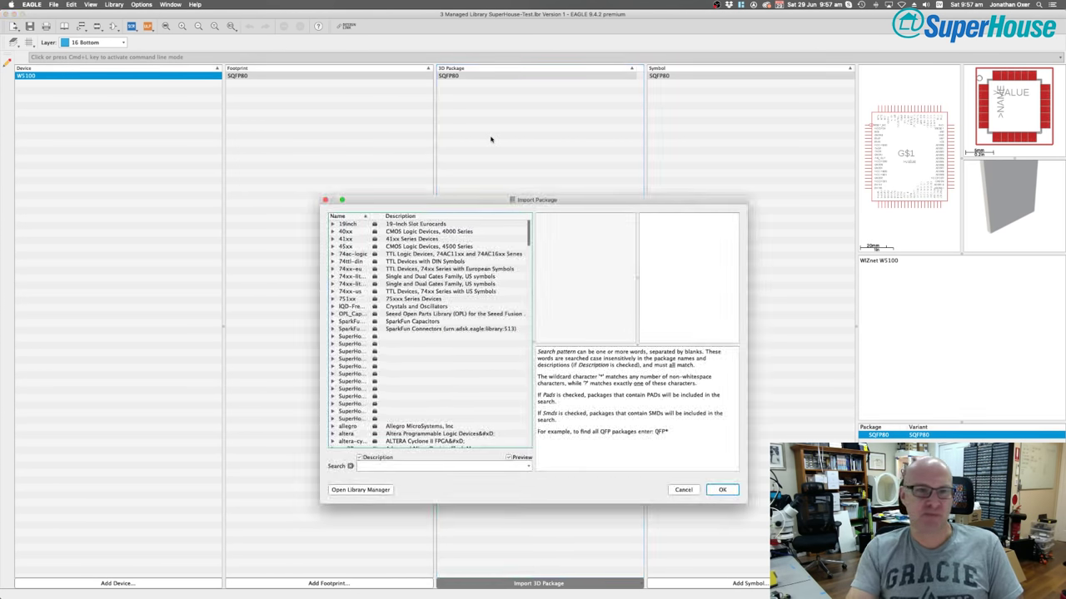
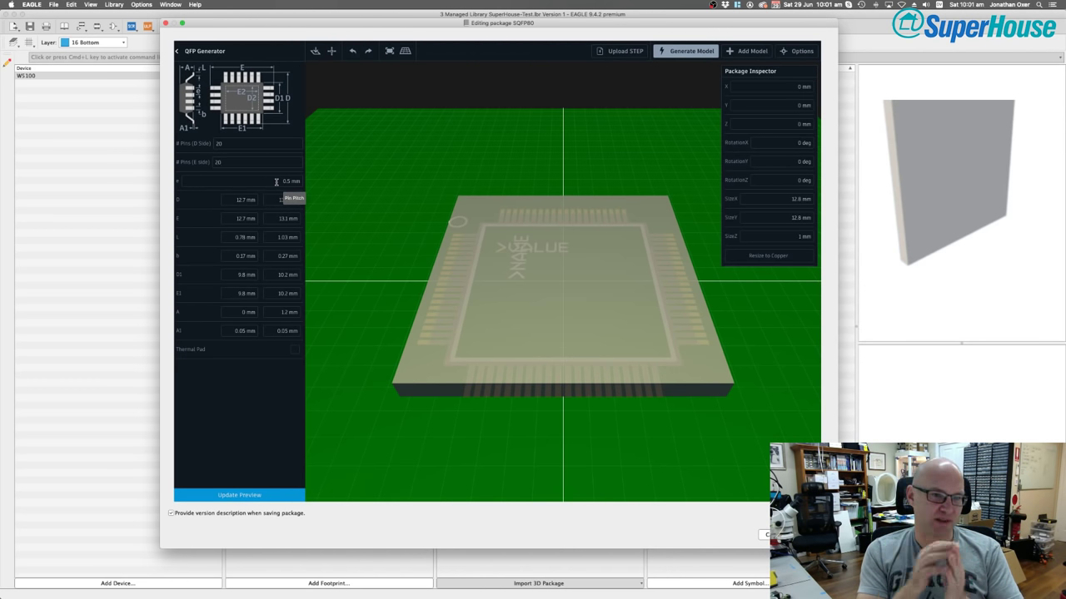
Set 20 pins on the E side and generate the 13.1 × 13.1 × 1.2 mm SQFP80 model.
{"action": "key", "text": "Tab"}
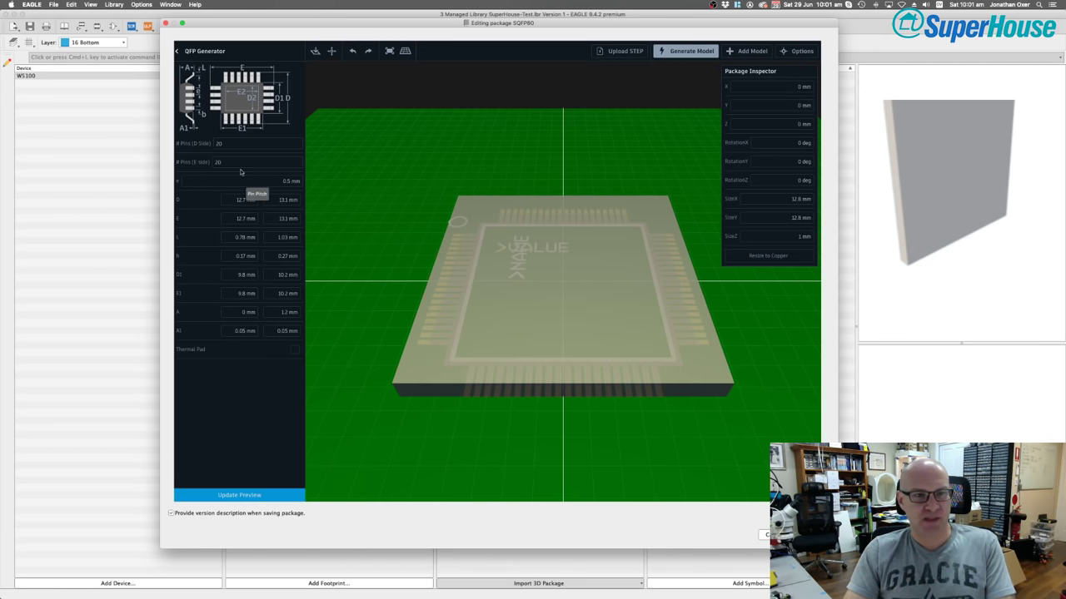
{"action": "left_click", "coordinate": [241, 161]}
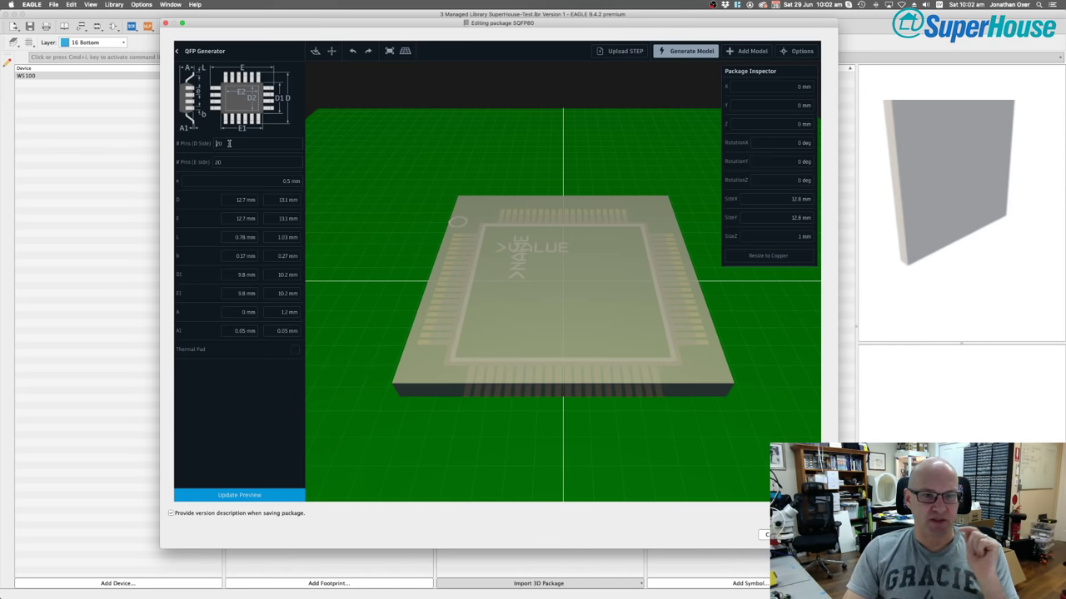
{"action": "left_click", "coordinate": [229, 162]}
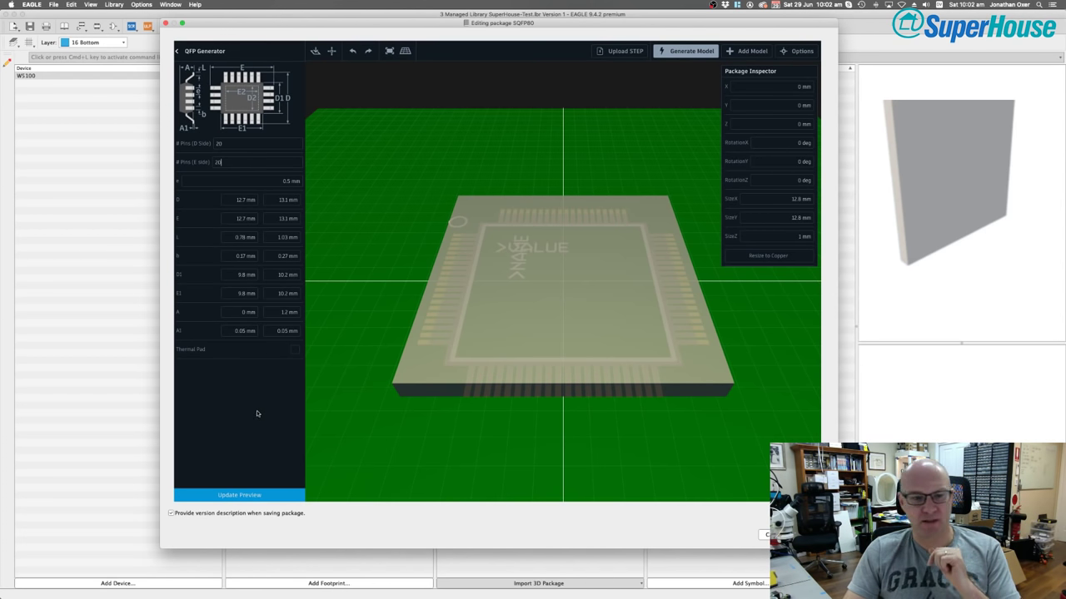
{"action": "left_click", "coordinate": [237, 494]}
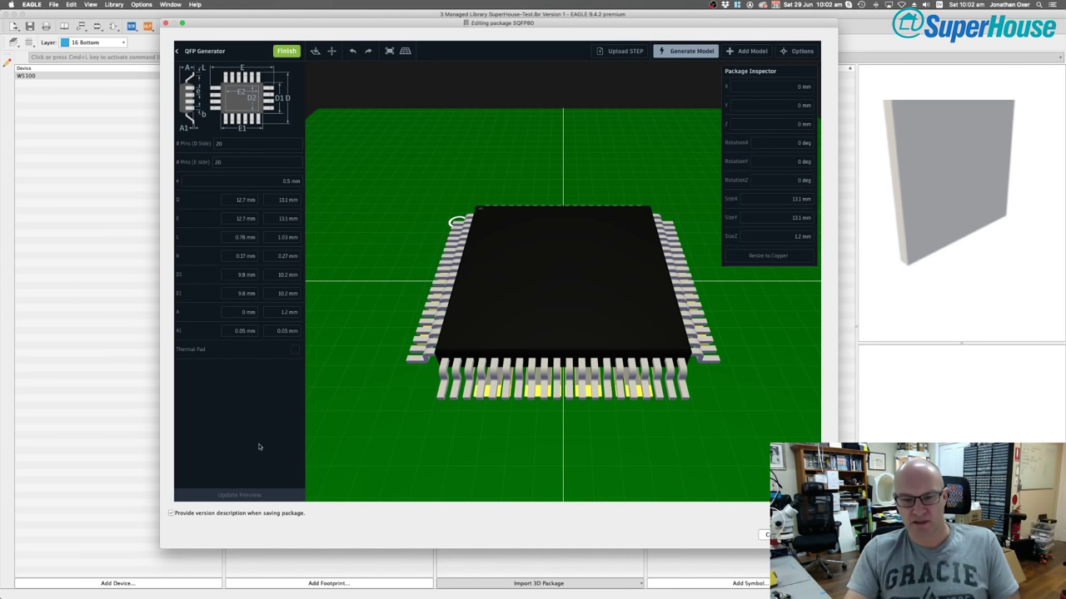
Select the chip model and test sliding it off its pads along the X axis.
{"action": "left_click_drag", "start_coordinate": [359, 432], "coordinate": [364, 471]}
{"action": "left_click", "coordinate": [364, 472]}
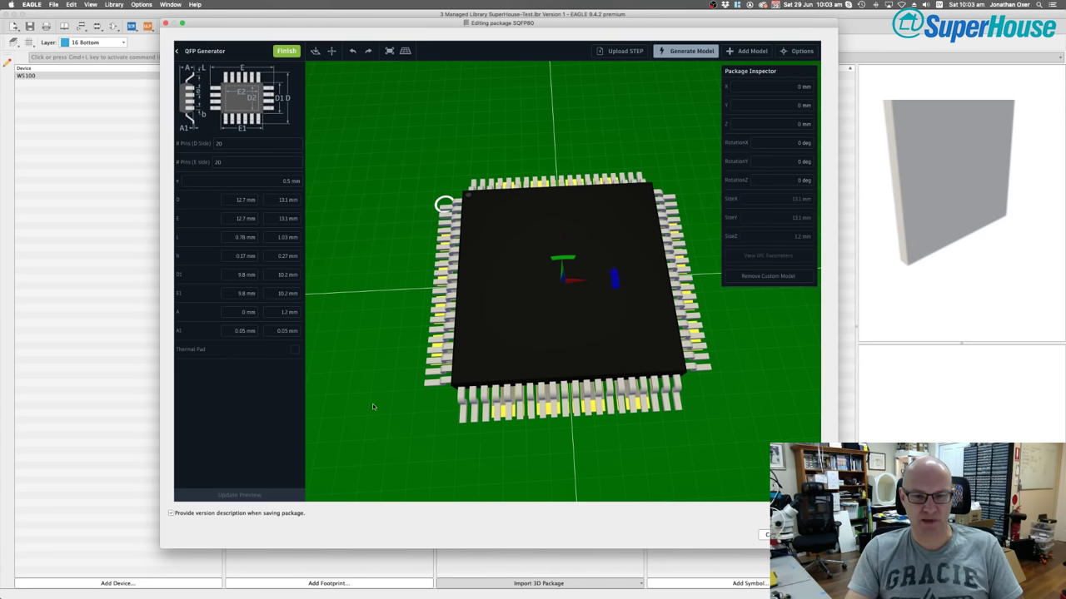
{"action": "left_click_drag", "start_coordinate": [373, 403], "coordinate": [372, 386]}
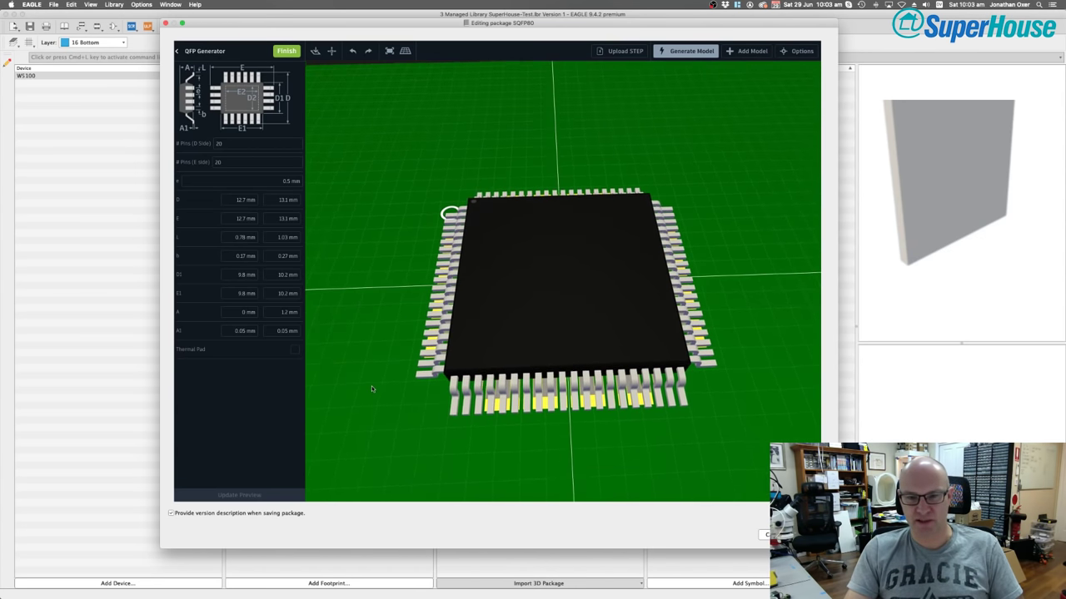
{"action": "left_click", "coordinate": [490, 345]}
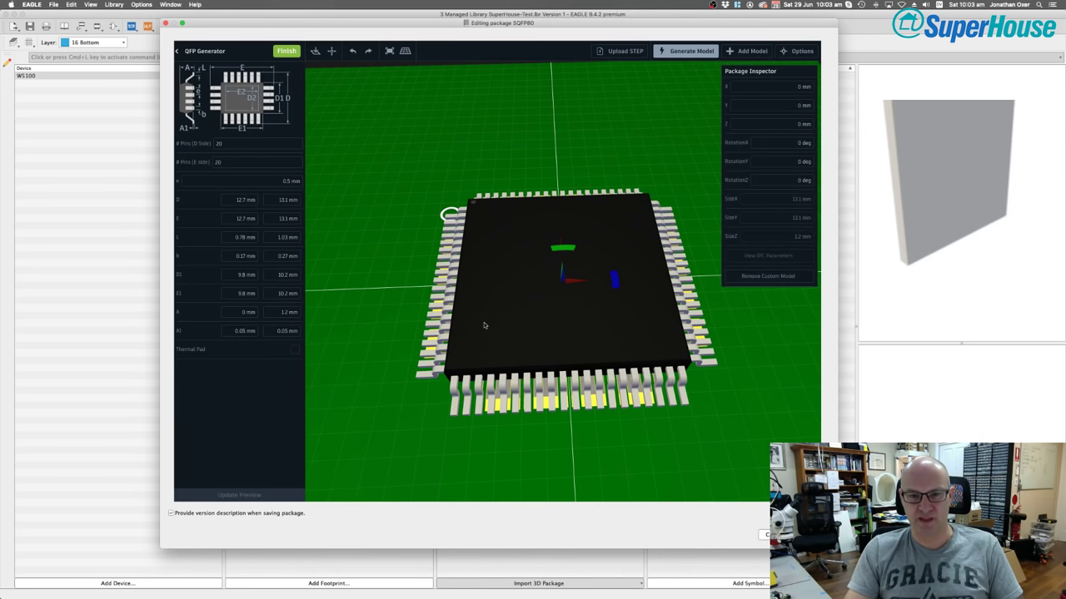
{"action": "mouse_move", "coordinate": [484, 325]}
{"action": "left_mouse_down"}
{"action": "mouse_move", "coordinate": [464, 319]}
{"action": "mouse_move", "coordinate": [516, 357]}
{"action": "mouse_move", "coordinate": [479, 282]}
{"action": "mouse_move", "coordinate": [404, 344]}
{"action": "mouse_move", "coordinate": [518, 331]}
{"action": "mouse_move", "coordinate": [487, 321]}
{"action": "left_mouse_up"}
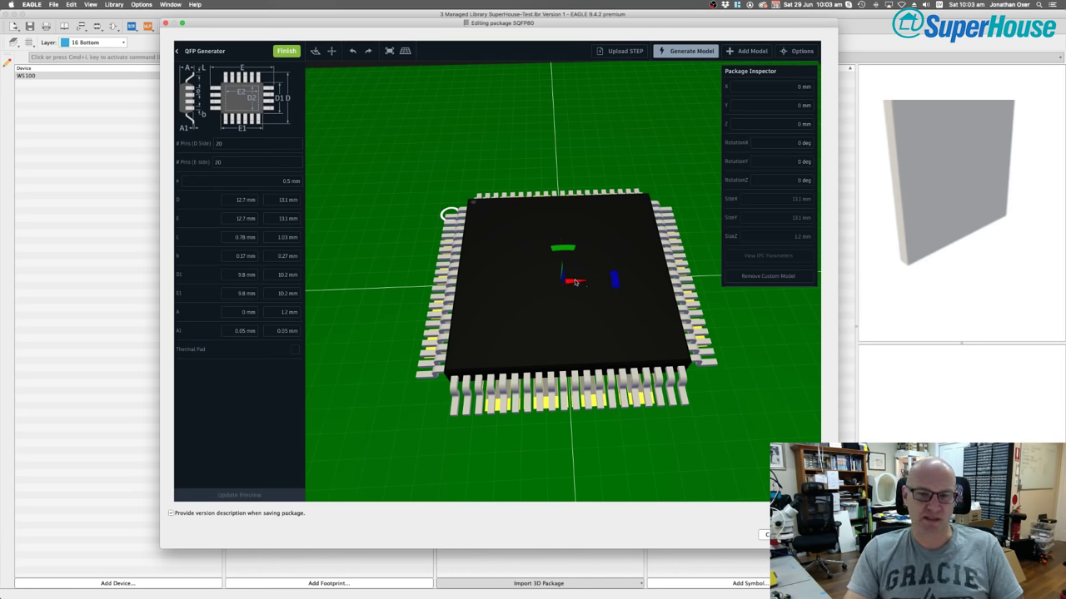
{"action": "mouse_move", "coordinate": [575, 282]}
{"action": "left_mouse_down"}
{"action": "mouse_move", "coordinate": [633, 283]}
{"action": "mouse_move", "coordinate": [570, 286]}
{"action": "mouse_move", "coordinate": [533, 309]}
{"action": "mouse_move", "coordinate": [584, 315]}
{"action": "mouse_move", "coordinate": [510, 326]}
{"action": "mouse_move", "coordinate": [582, 330]}
{"action": "mouse_move", "coordinate": [587, 314]}
{"action": "mouse_move", "coordinate": [566, 297]}
{"action": "mouse_move", "coordinate": [583, 281]}
{"action": "mouse_move", "coordinate": [569, 265]}
{"action": "left_mouse_up"}
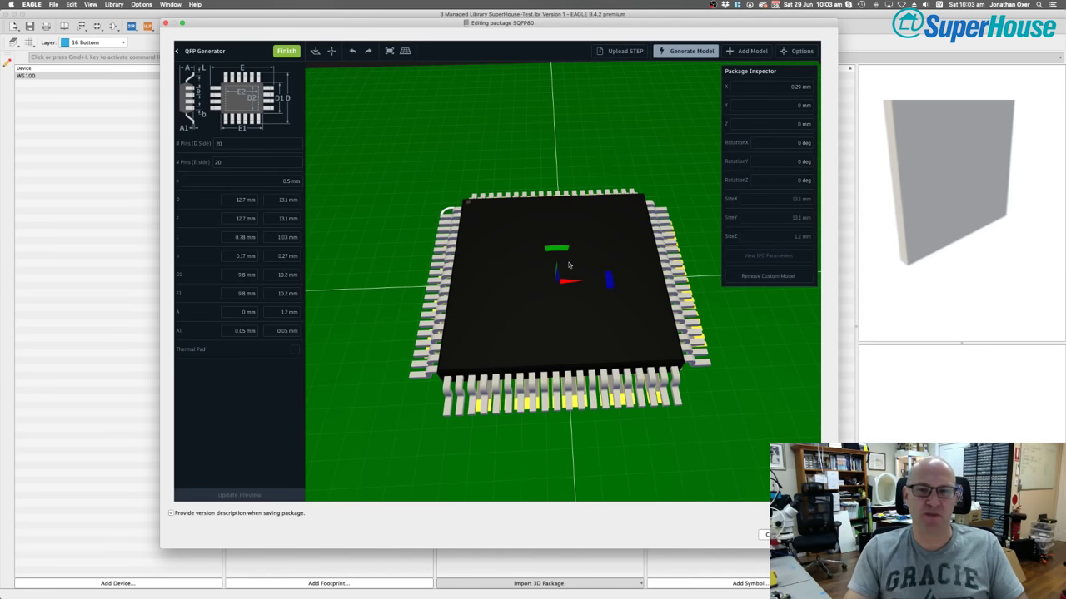
{"action": "mouse_move", "coordinate": [571, 281]}
{"action": "left_mouse_down"}
{"action": "mouse_move", "coordinate": [620, 283]}
{"action": "mouse_move", "coordinate": [487, 291]}
{"action": "mouse_move", "coordinate": [604, 291]}
{"action": "mouse_move", "coordinate": [575, 292]}
{"action": "left_mouse_up"}
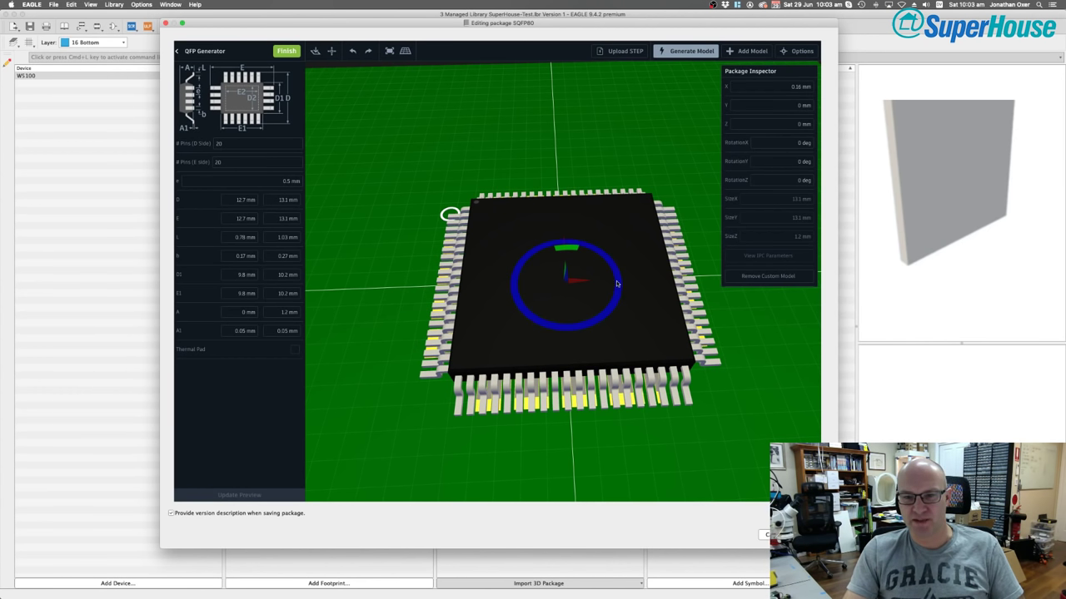
Test rotating and tilting the chip, return it flat at 0 degrees, then switch to Safari.
{"action": "mouse_move", "coordinate": [617, 284]}
{"action": "left_mouse_down"}
{"action": "mouse_move", "coordinate": [599, 251]}
{"action": "mouse_move", "coordinate": [606, 300]}
{"action": "mouse_move", "coordinate": [597, 244]}
{"action": "mouse_move", "coordinate": [623, 281]}
{"action": "left_mouse_up"}
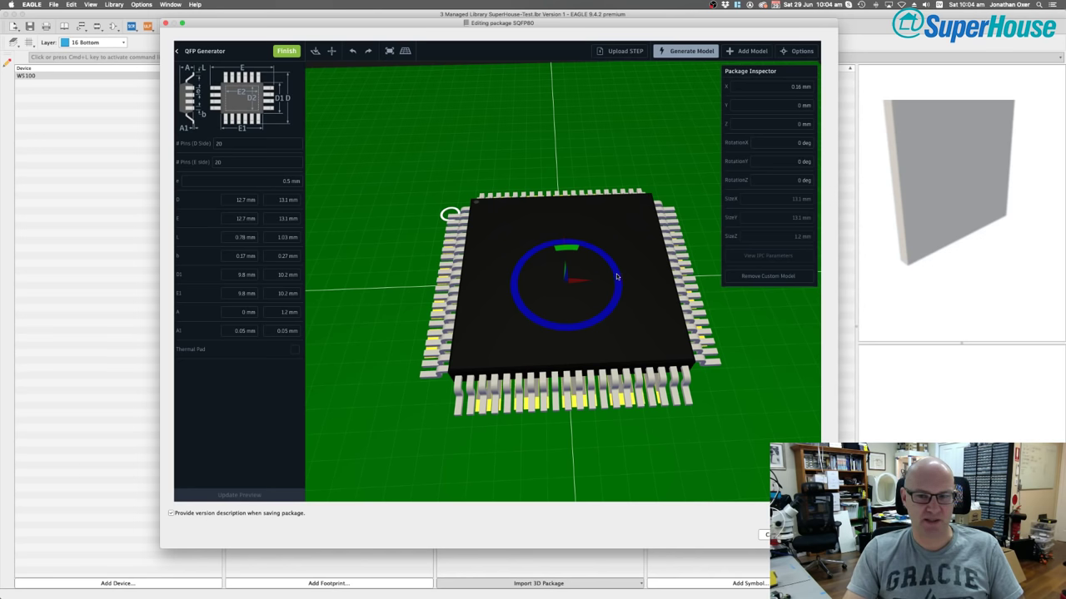
{"action": "mouse_move", "coordinate": [617, 277]}
{"action": "left_mouse_down"}
{"action": "mouse_move", "coordinate": [623, 267]}
{"action": "mouse_move", "coordinate": [626, 275]}
{"action": "left_mouse_up"}
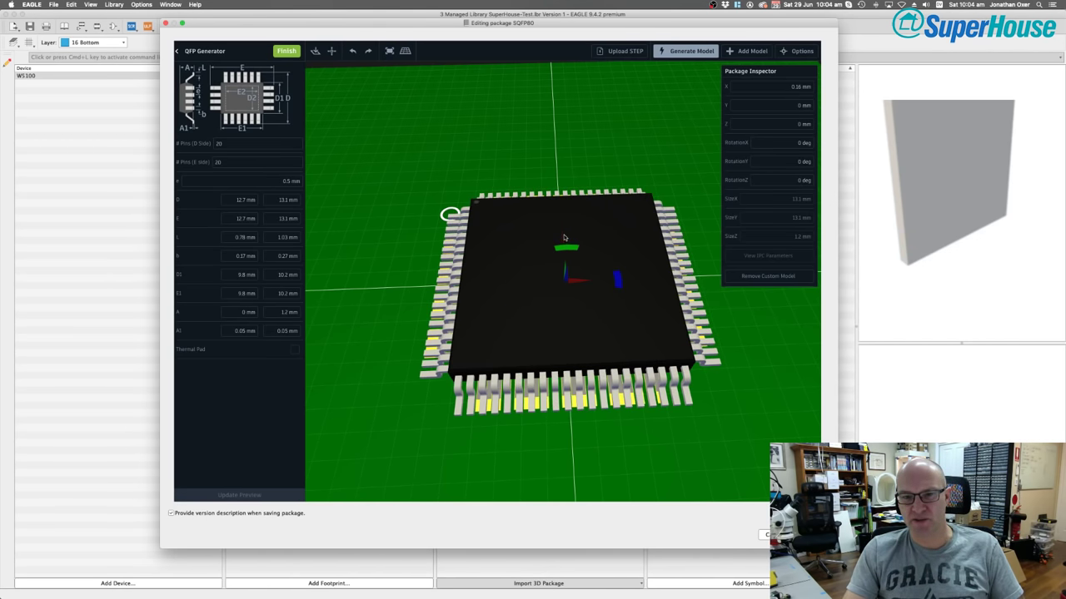
{"action": "left_click_drag", "start_coordinate": [566, 245], "coordinate": [570, 223]}
{"action": "left_click_drag", "start_coordinate": [356, 361], "coordinate": [431, 321]}
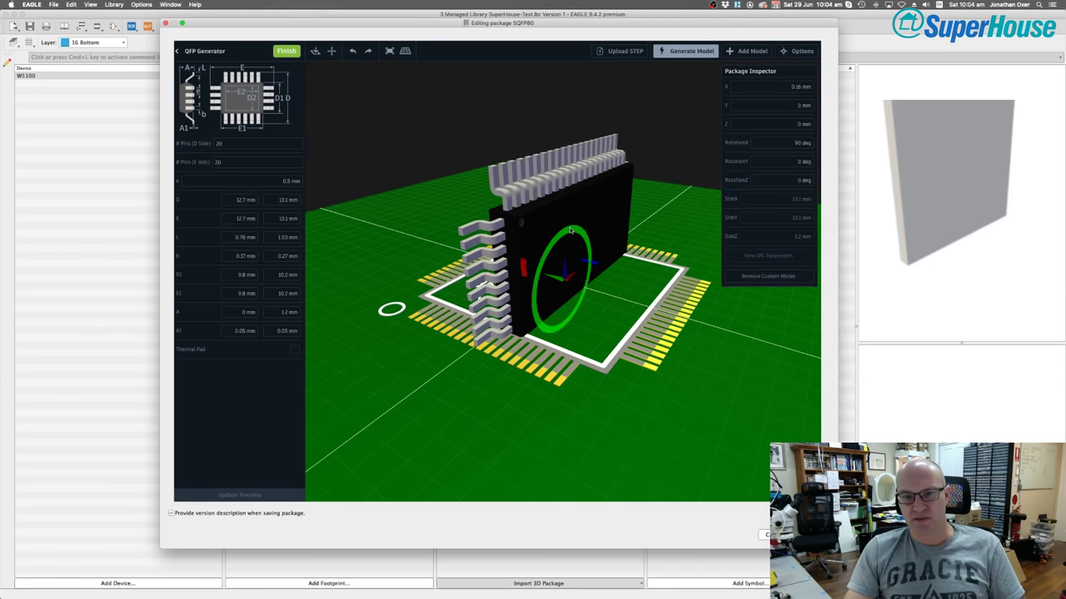
{"action": "left_click_drag", "start_coordinate": [525, 268], "coordinate": [518, 314]}
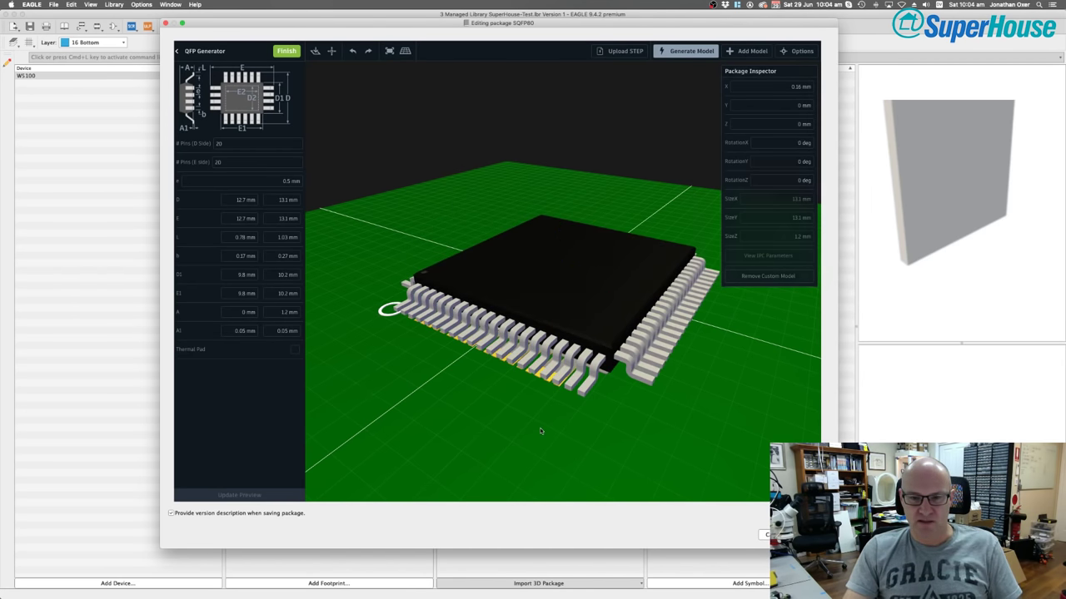
{"action": "left_click_drag", "start_coordinate": [535, 430], "coordinate": [462, 425]}
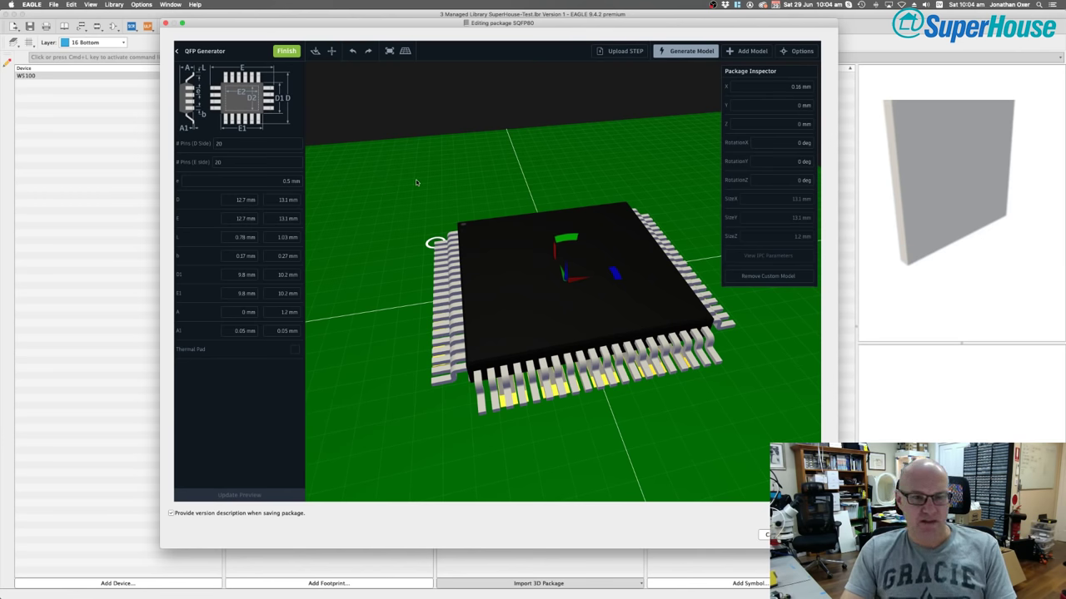
{"action": "key", "text": "super+Tab"}
{"action": "key", "text": "super+Tab"}
{"action": "key", "text": "super+Tab"}
{"action": "key", "text": "super+Tab"}
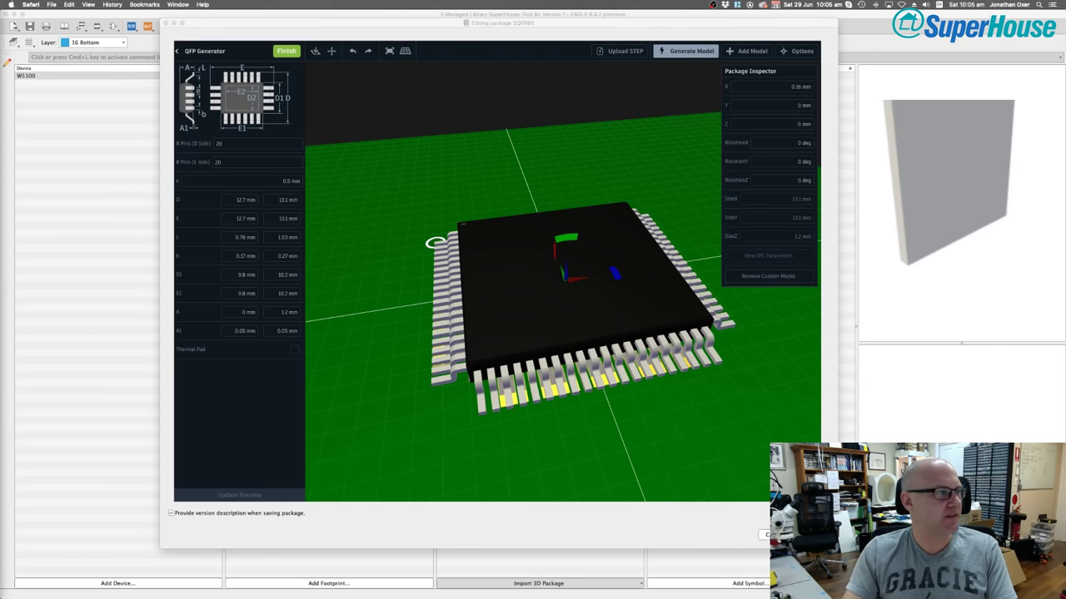
Search Google for 'wiznet w5100 datasheet' and open the W5100 Datasheet PDF result.
{"action": "key", "text": "super+n"}
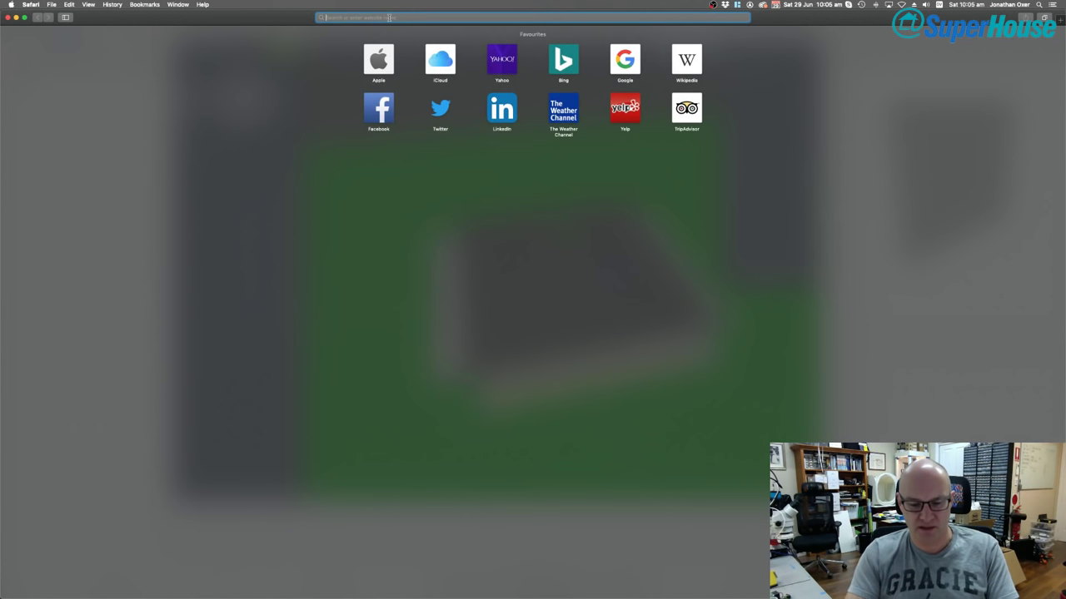
{"action": "type", "text": "wisz"}
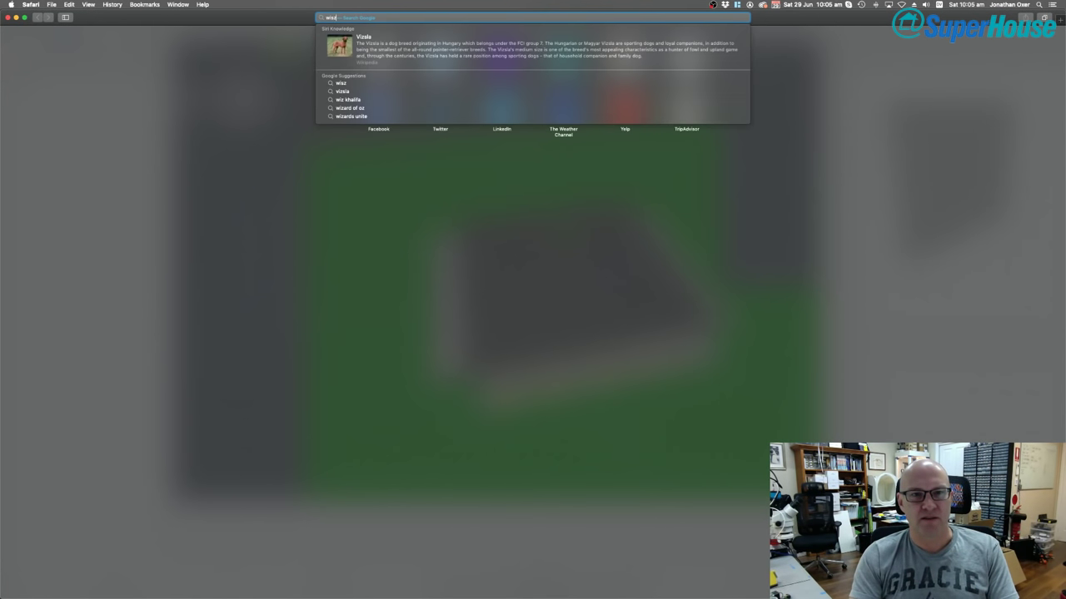
{"action": "key", "text": "BackSpace"}
{"action": "type", "text": "znet "}
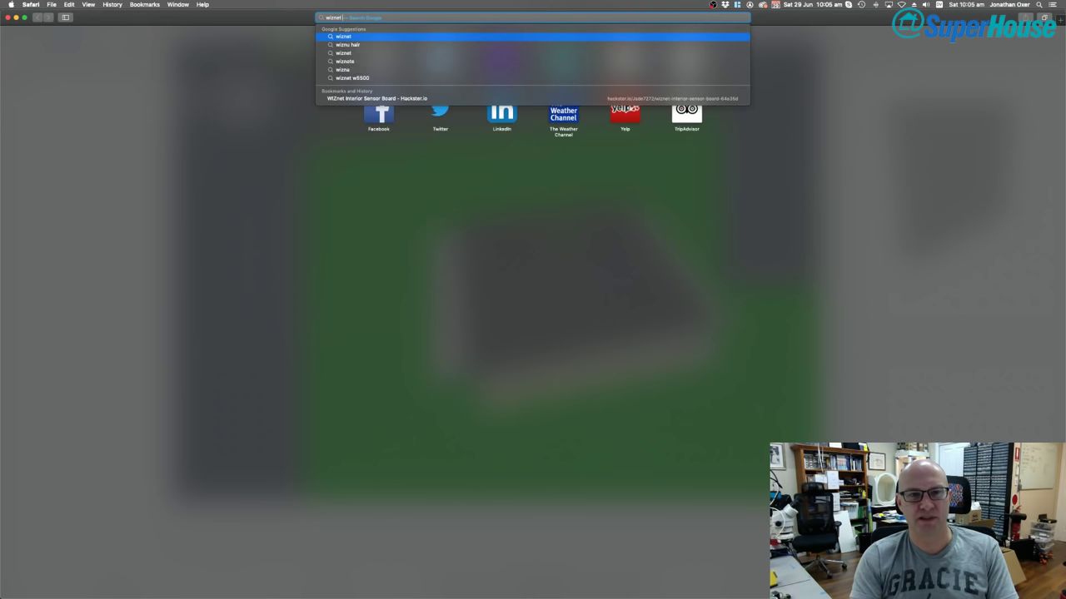
{"action": "type", "text": "w5100 datasheet"}
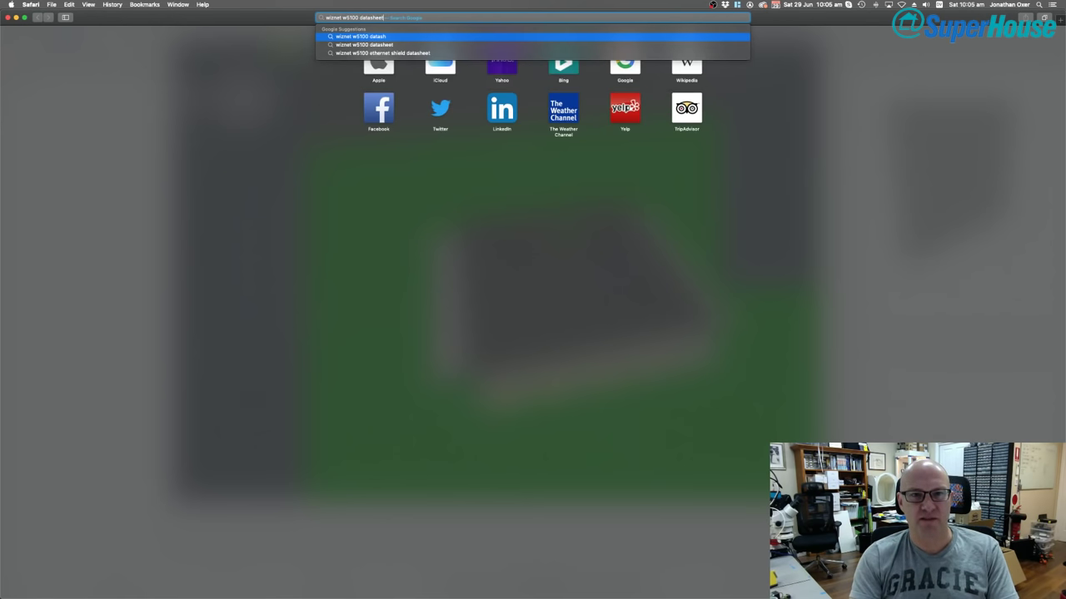
{"action": "key", "text": "Return"}
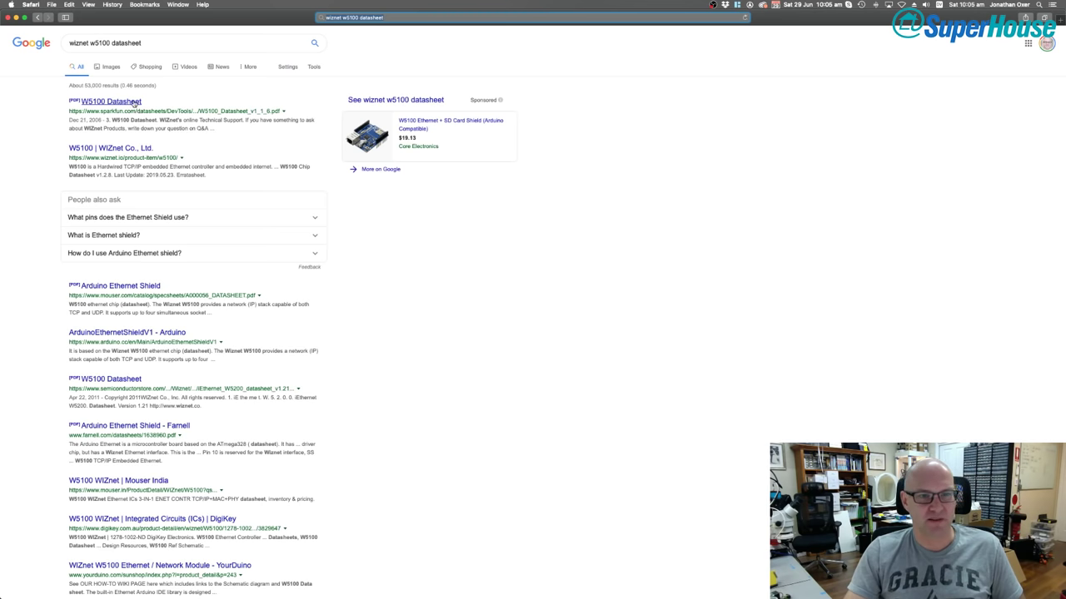
{"action": "left_click", "coordinate": [134, 102]}
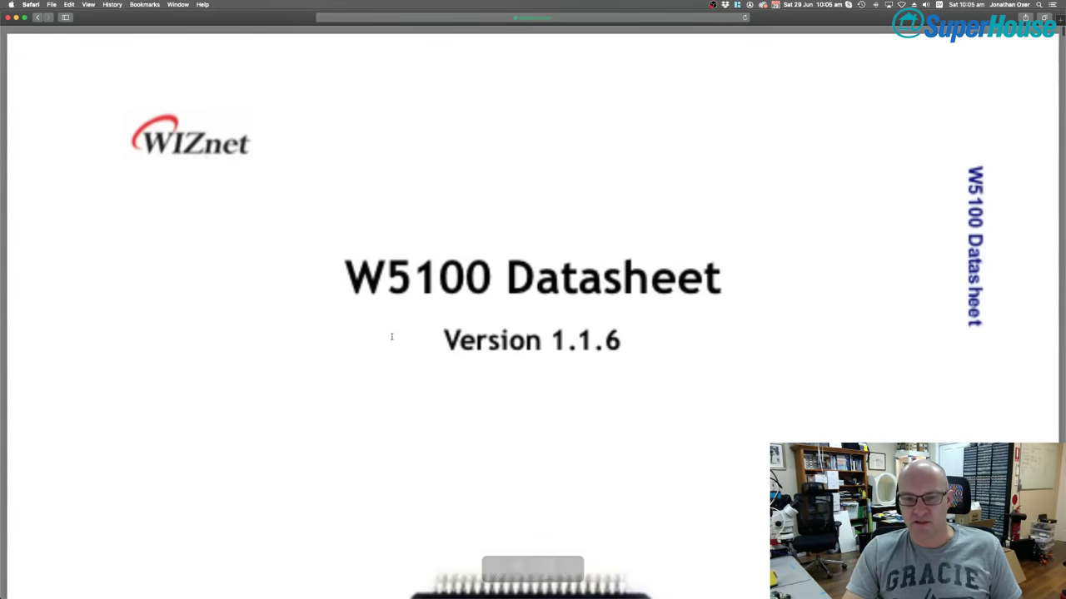
Scroll through the W5100 datasheet PDF to locate the SQFP80 package dimension drawing.
{"action": "scroll", "coordinate": [423, 398], "scroll_direction": "down", "scroll_amount": 10}
{"action": "scroll", "coordinate": [423, 398], "scroll_direction": "up", "scroll_amount": 4}
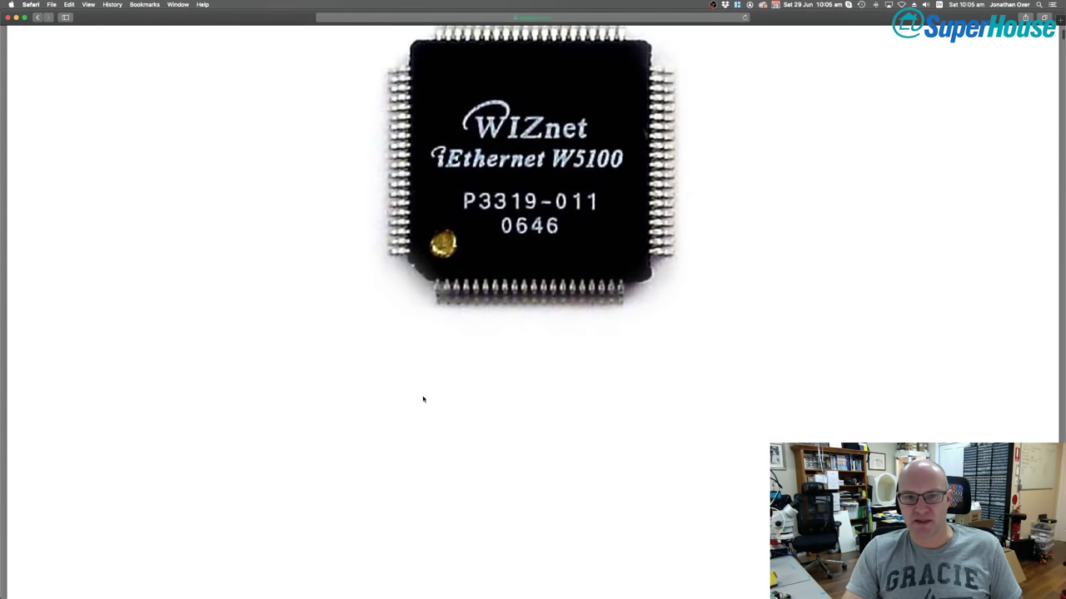
{"action": "scroll", "coordinate": [423, 397], "scroll_direction": "down", "scroll_amount": 3}
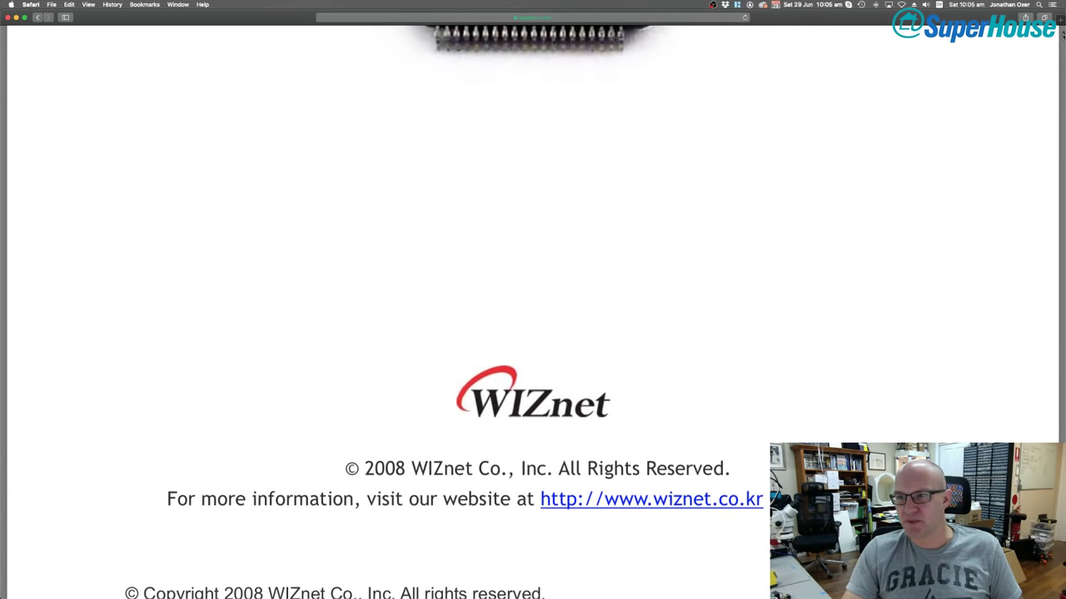
{"action": "left_click_drag", "start_coordinate": [1058, 131], "coordinate": [1052, 479]}
{"action": "scroll", "coordinate": [1012, 424], "scroll_direction": "down", "scroll_amount": 1}
{"action": "scroll", "coordinate": [1012, 424], "scroll_direction": "up", "scroll_amount": 3}
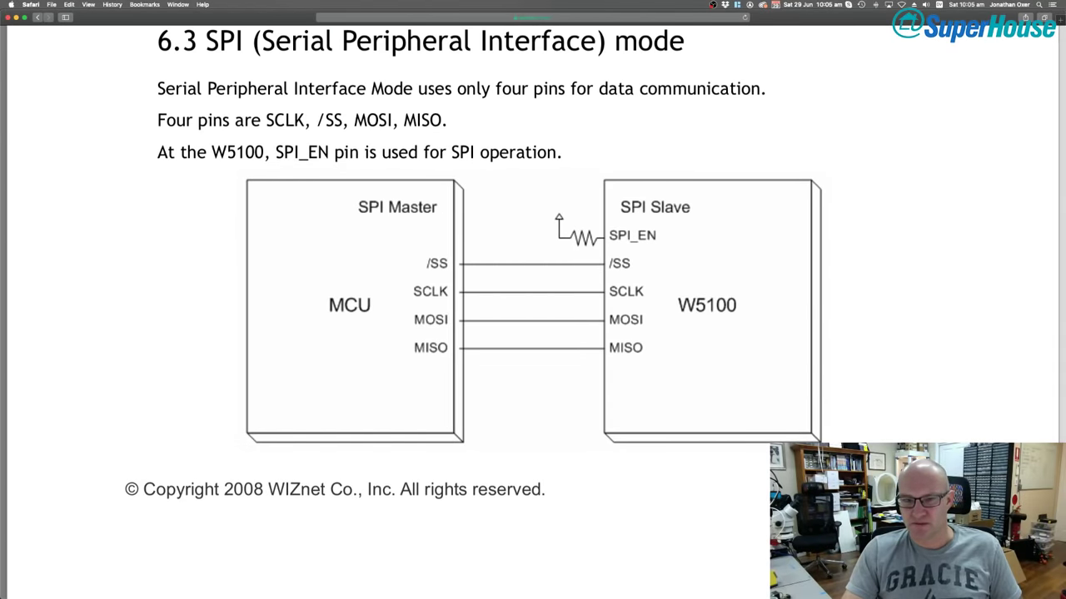
{"action": "scroll", "coordinate": [533, 300], "scroll_direction": "up", "scroll_amount": 15}
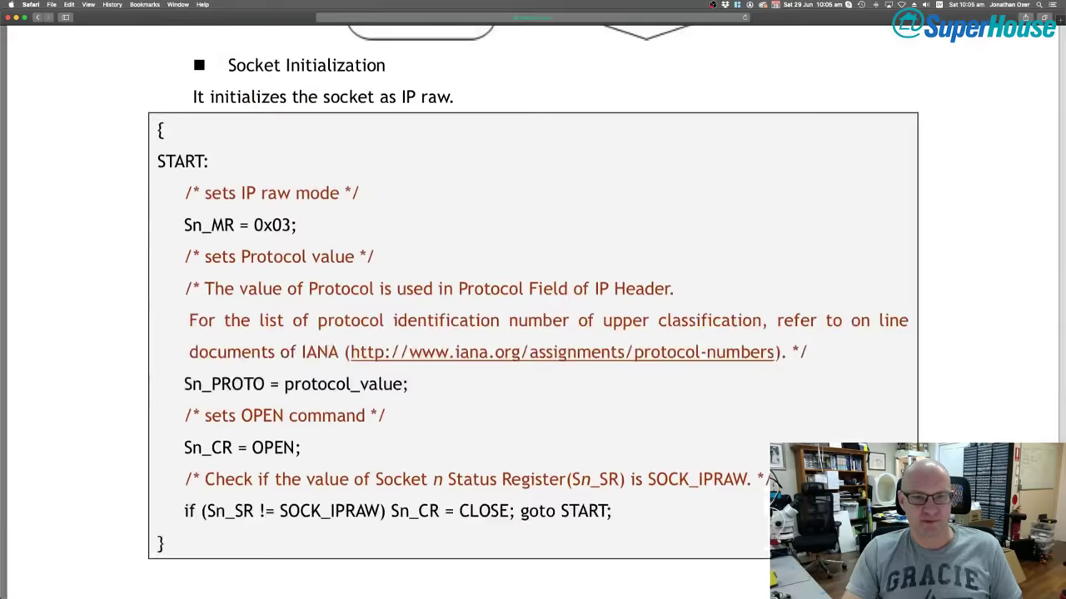
{"action": "scroll", "coordinate": [1029, 150], "scroll_direction": "up", "scroll_amount": 20}
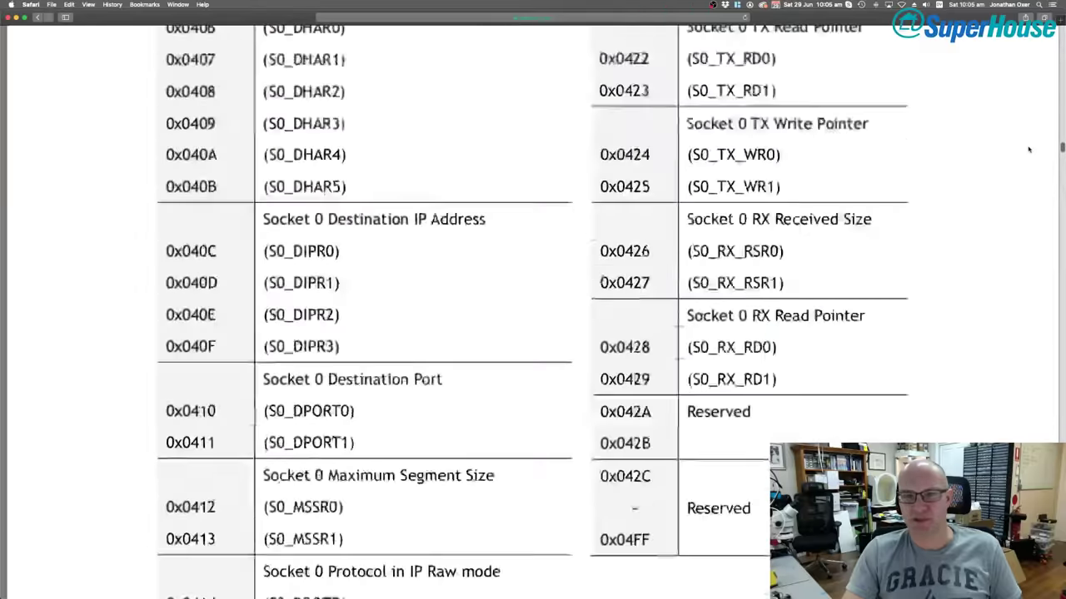
{"action": "scroll", "coordinate": [1029, 150], "scroll_direction": "up", "scroll_amount": 20}
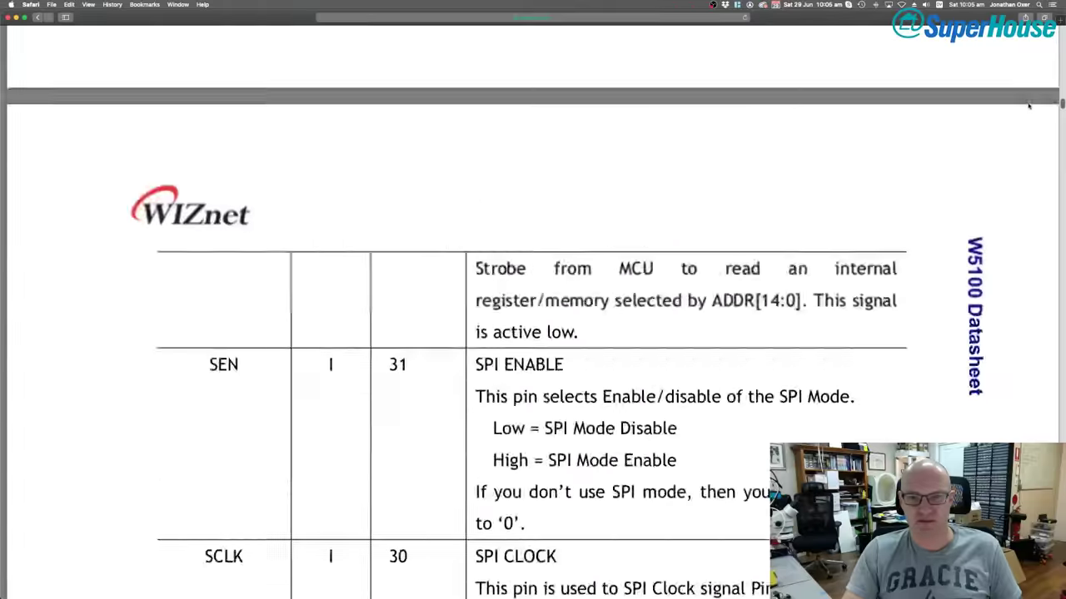
{"action": "scroll", "coordinate": [1029, 105], "scroll_direction": "up", "scroll_amount": 20}
{"action": "scroll", "coordinate": [1031, 91], "scroll_direction": "down", "scroll_amount": 20}
{"action": "scroll", "coordinate": [1033, 79], "scroll_direction": "up", "scroll_amount": 3}
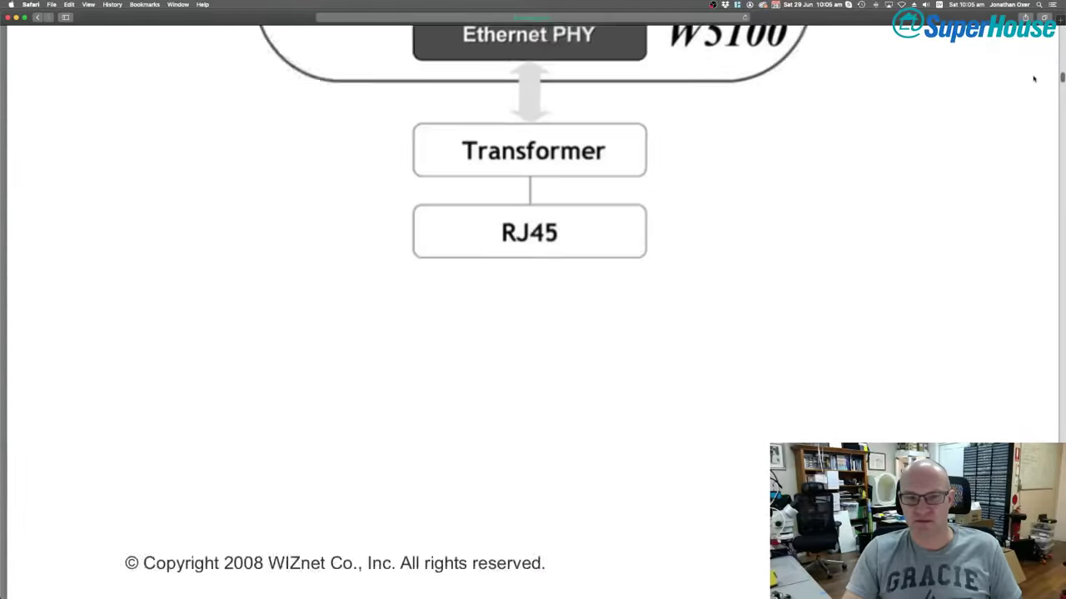
{"action": "scroll", "coordinate": [1033, 79], "scroll_direction": "up", "scroll_amount": 20}
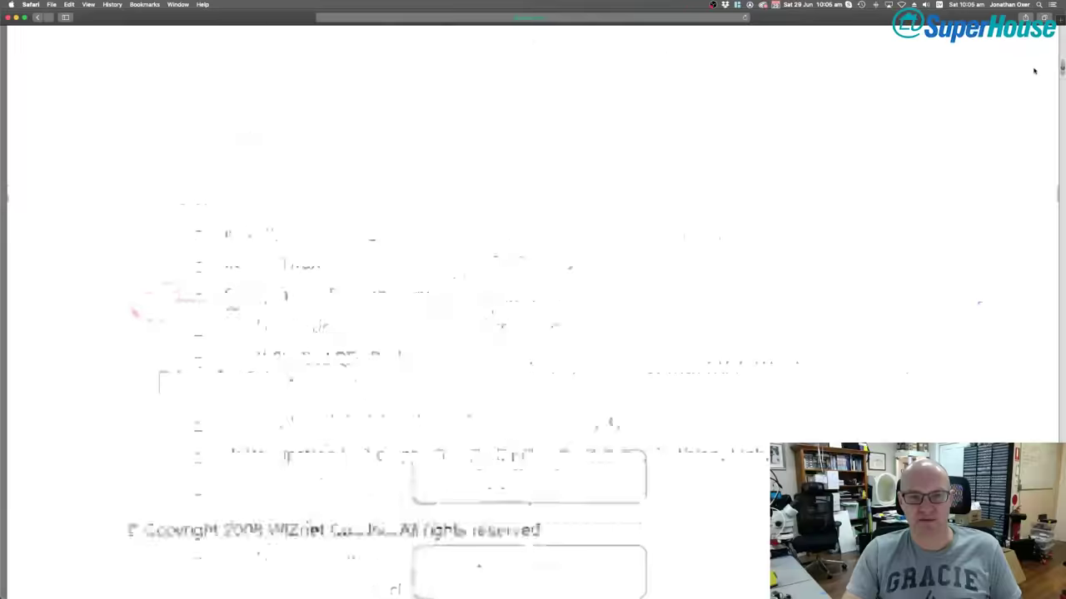
{"action": "scroll", "coordinate": [1034, 71], "scroll_direction": "down", "scroll_amount": 20}
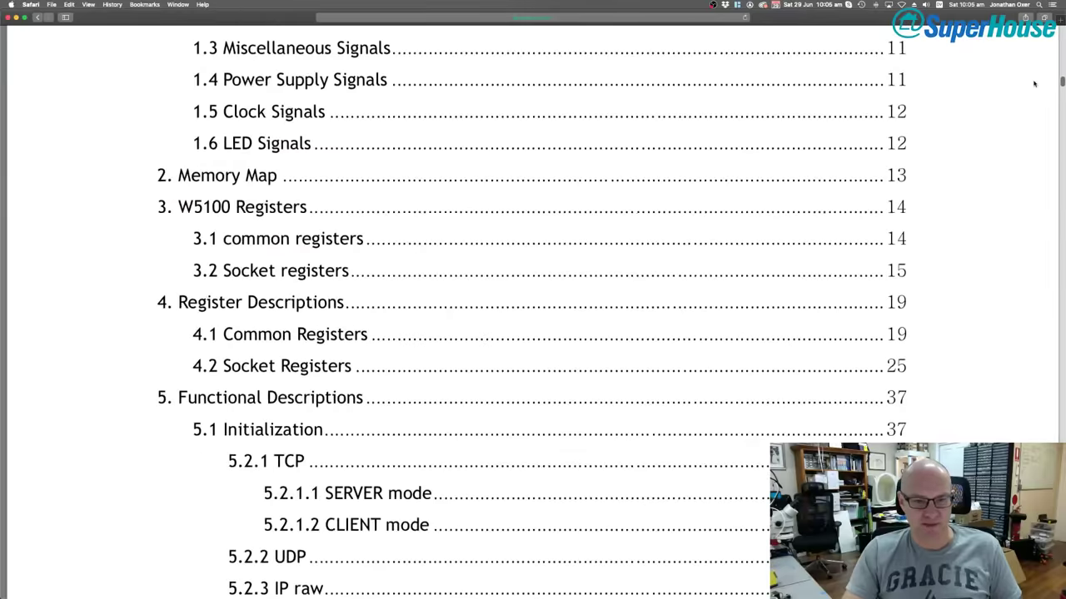
{"action": "scroll", "coordinate": [1034, 83], "scroll_direction": "up", "scroll_amount": 4}
{"action": "scroll", "coordinate": [473, 286], "scroll_direction": "down", "scroll_amount": 5}
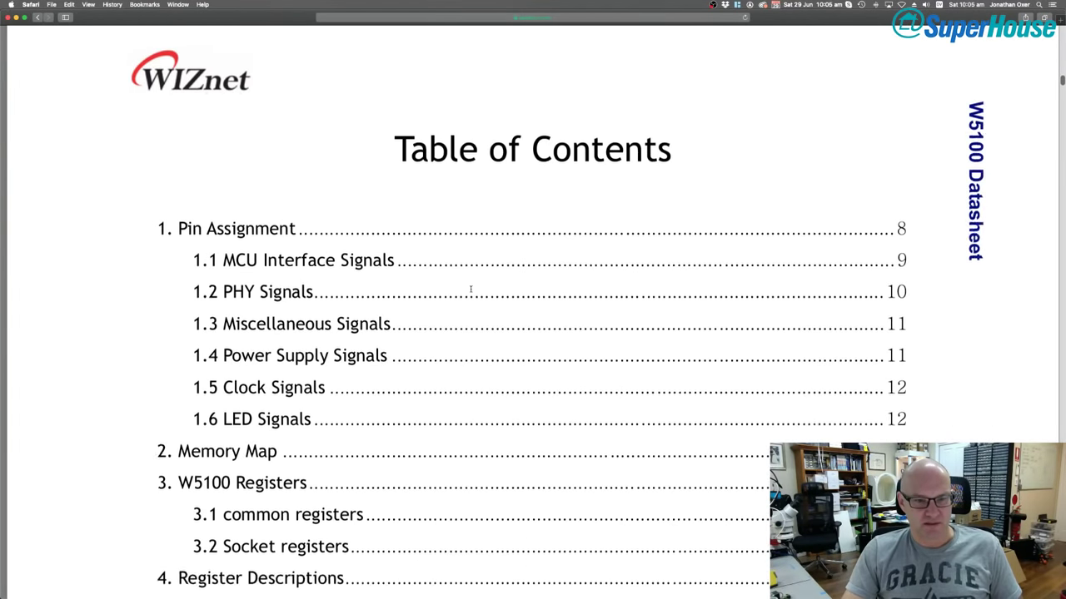
{"action": "scroll", "coordinate": [470, 288], "scroll_direction": "down", "scroll_amount": 11}
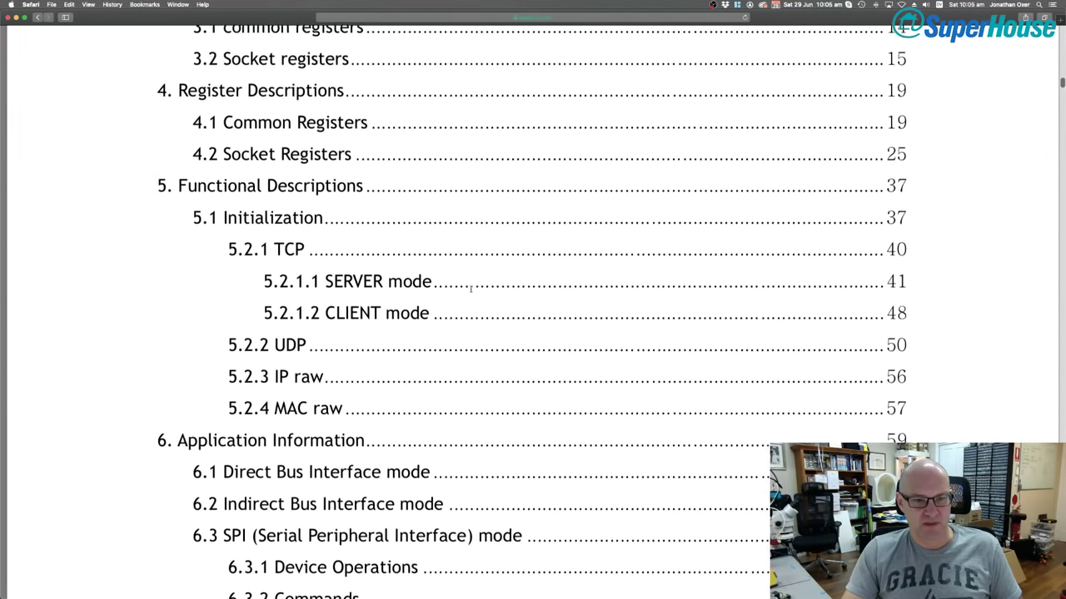
{"action": "scroll", "coordinate": [471, 289], "scroll_direction": "down", "scroll_amount": 1}
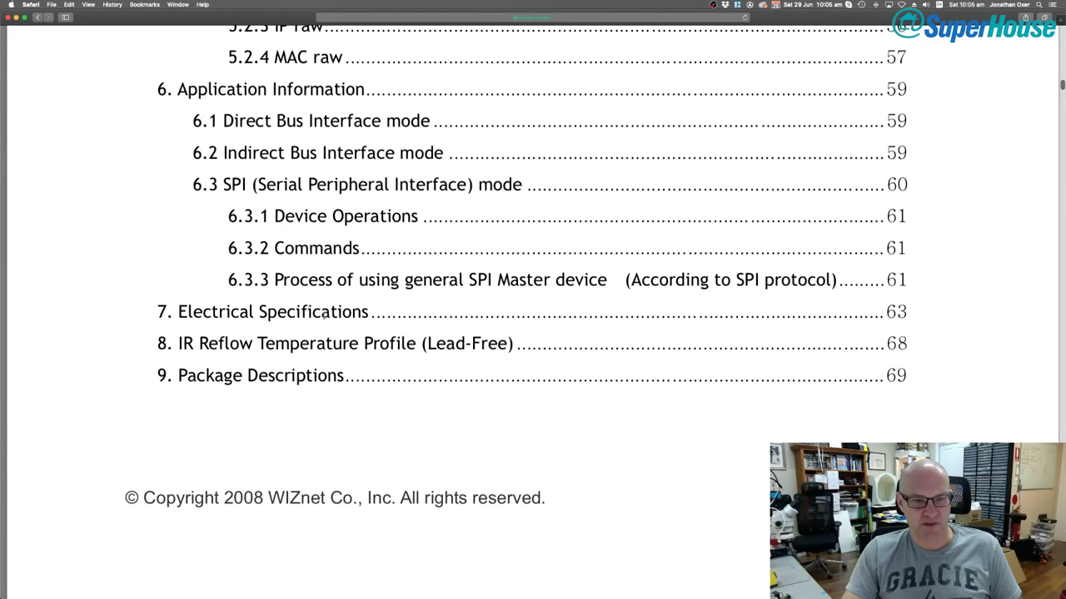
{"action": "scroll", "coordinate": [500, 392], "scroll_direction": "down", "scroll_amount": 2}
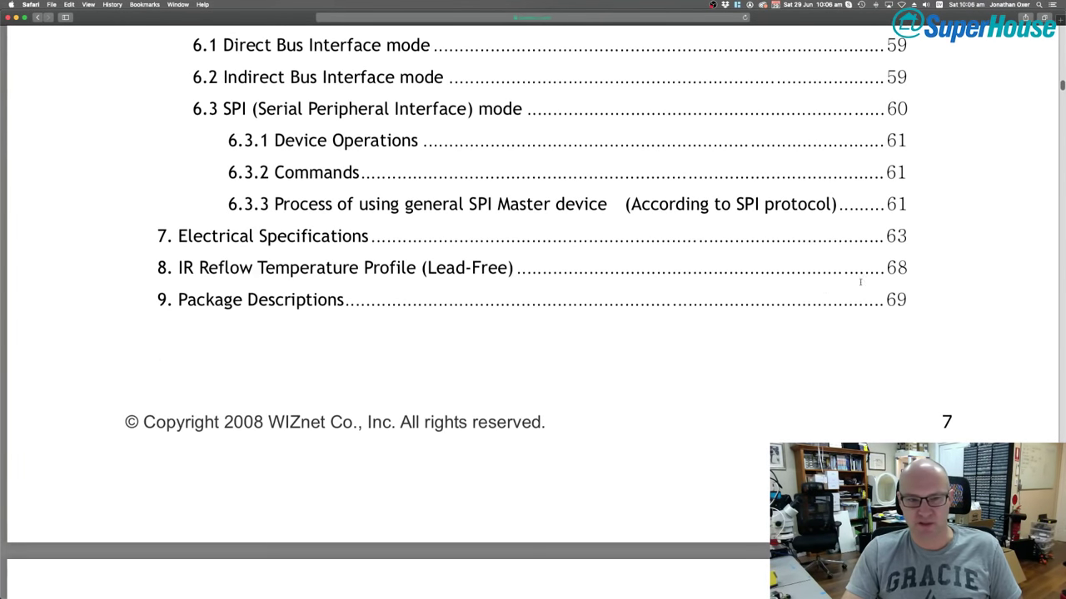
{"action": "scroll", "coordinate": [883, 270], "scroll_direction": "down", "scroll_amount": 3}
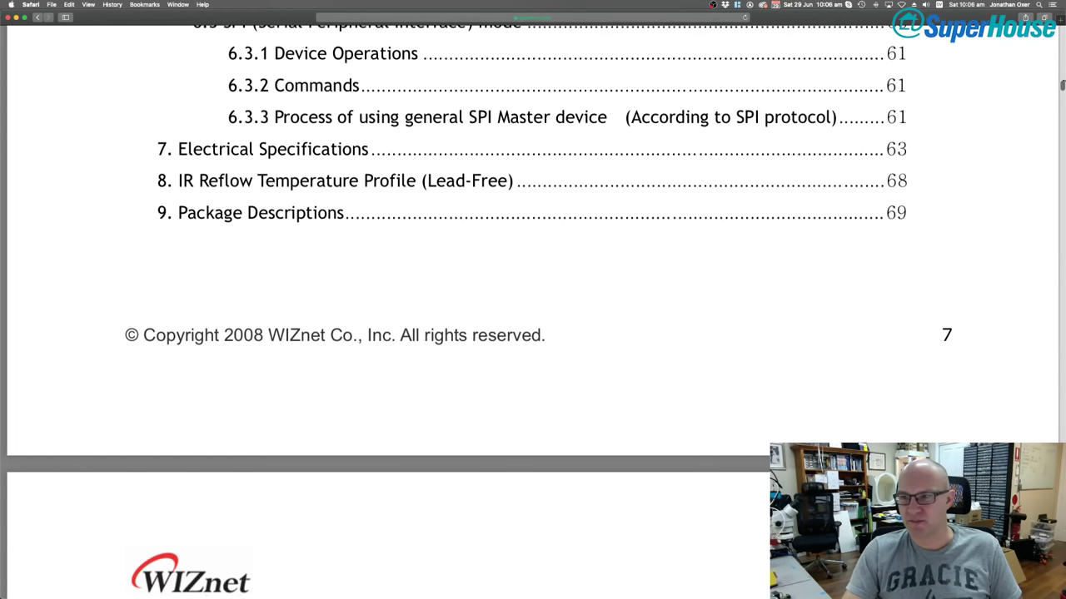
{"action": "left_click_drag", "start_coordinate": [1062, 86], "coordinate": [1061, 583]}
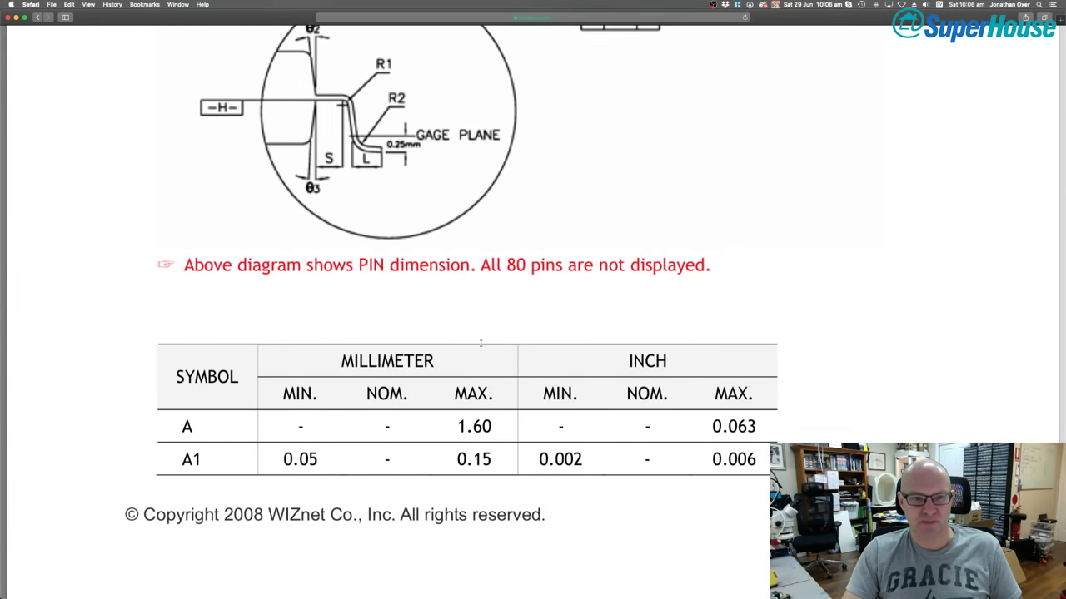
Review the dimension table rows E1, D2, E2, aaa, bbb and ccc, then return to EAGLE.
{"action": "scroll", "coordinate": [481, 343], "scroll_direction": "up", "scroll_amount": 15}
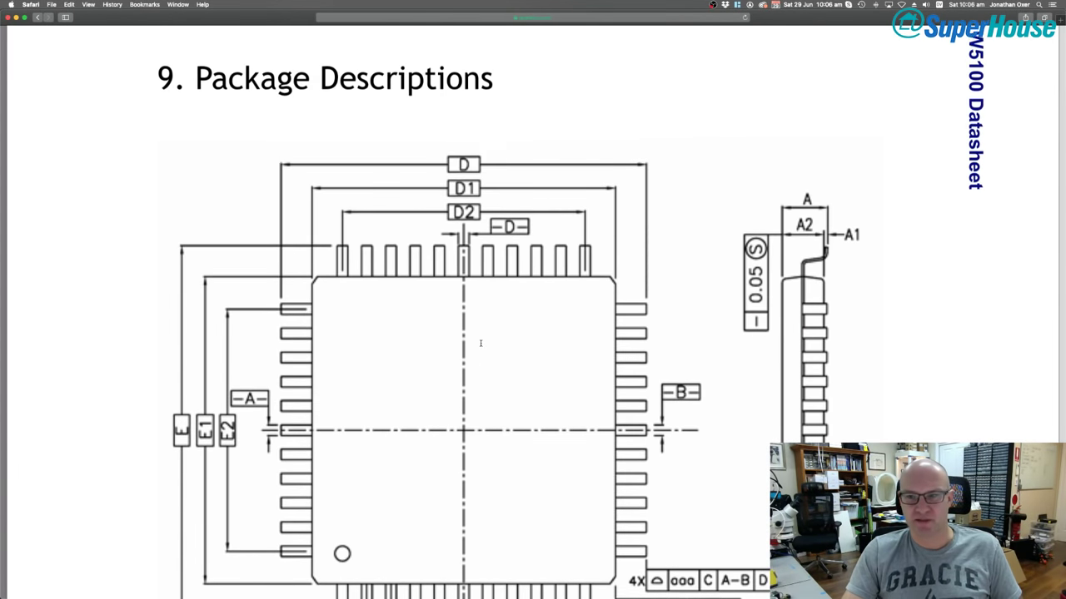
{"action": "scroll", "coordinate": [480, 343], "scroll_direction": "down", "scroll_amount": 3}
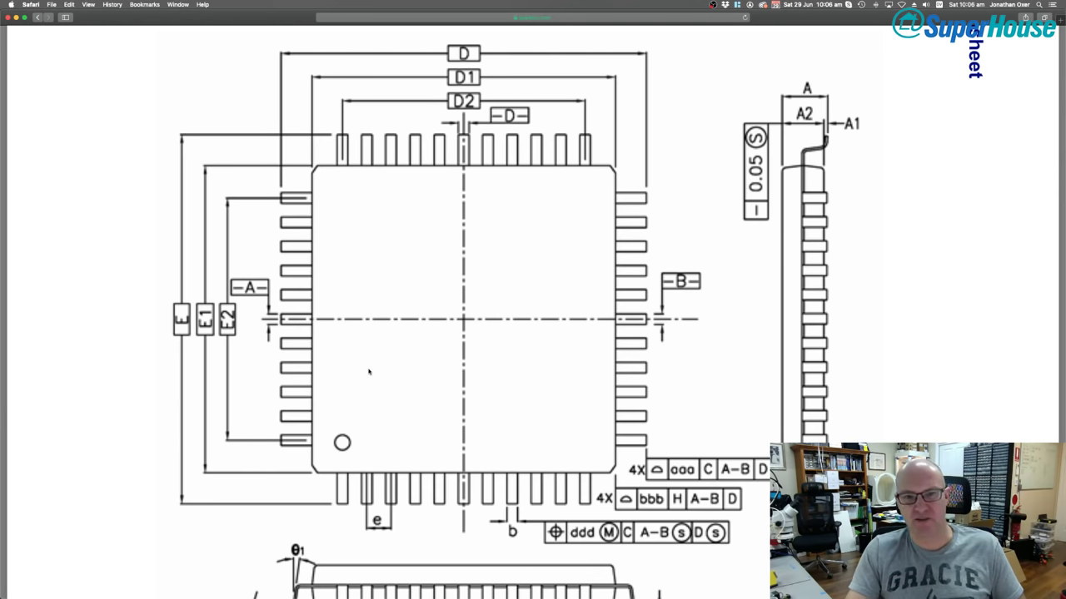
{"action": "scroll", "coordinate": [369, 372], "scroll_direction": "down", "scroll_amount": 2}
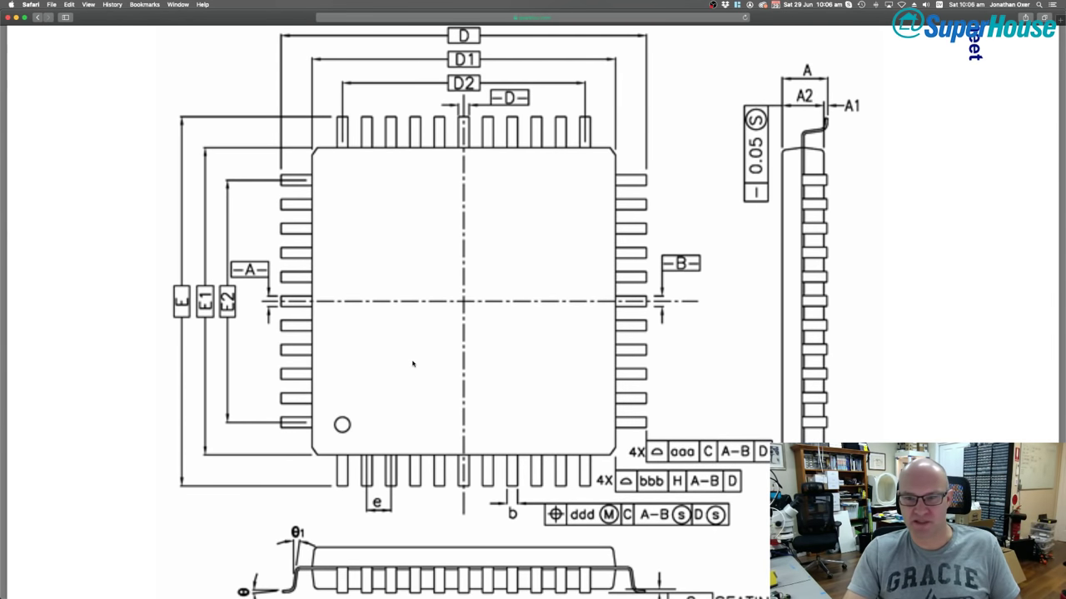
{"action": "scroll", "coordinate": [412, 364], "scroll_direction": "up", "scroll_amount": 2}
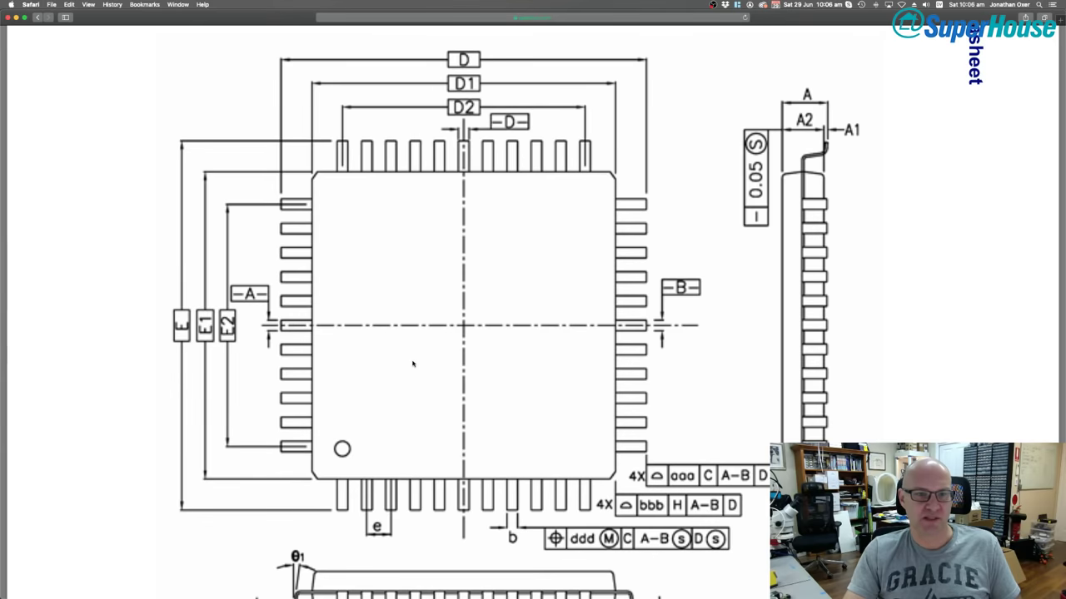
{"action": "scroll", "coordinate": [412, 364], "scroll_direction": "down", "scroll_amount": 10}
{"action": "scroll", "coordinate": [412, 364], "scroll_direction": "down", "scroll_amount": 5}
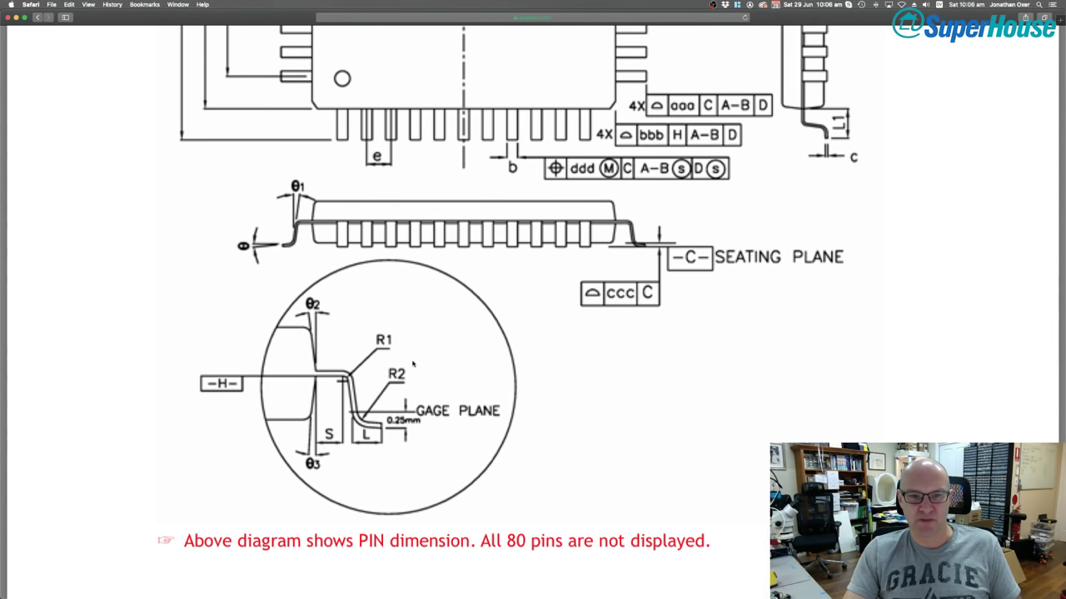
{"action": "scroll", "coordinate": [412, 363], "scroll_direction": "up", "scroll_amount": 15}
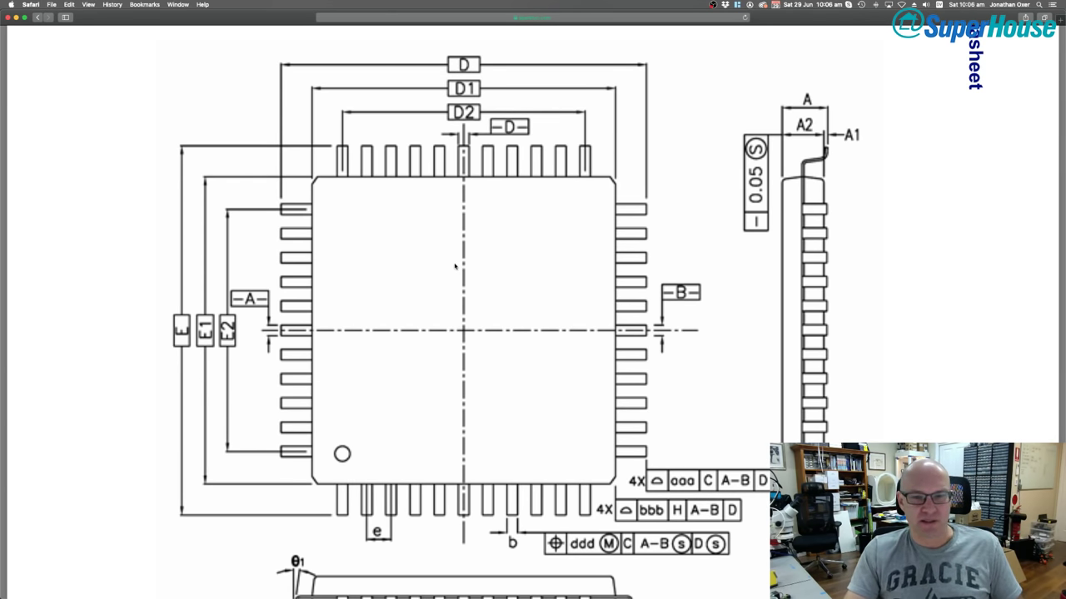
{"action": "scroll", "coordinate": [433, 303], "scroll_direction": "down", "scroll_amount": 10}
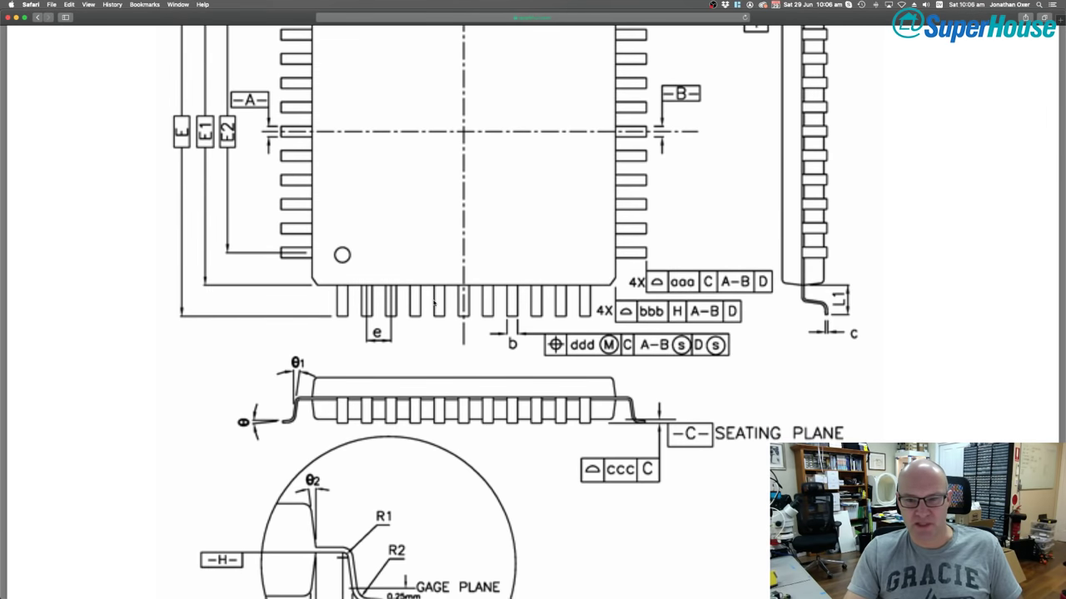
{"action": "scroll", "coordinate": [433, 303], "scroll_direction": "down", "scroll_amount": 2}
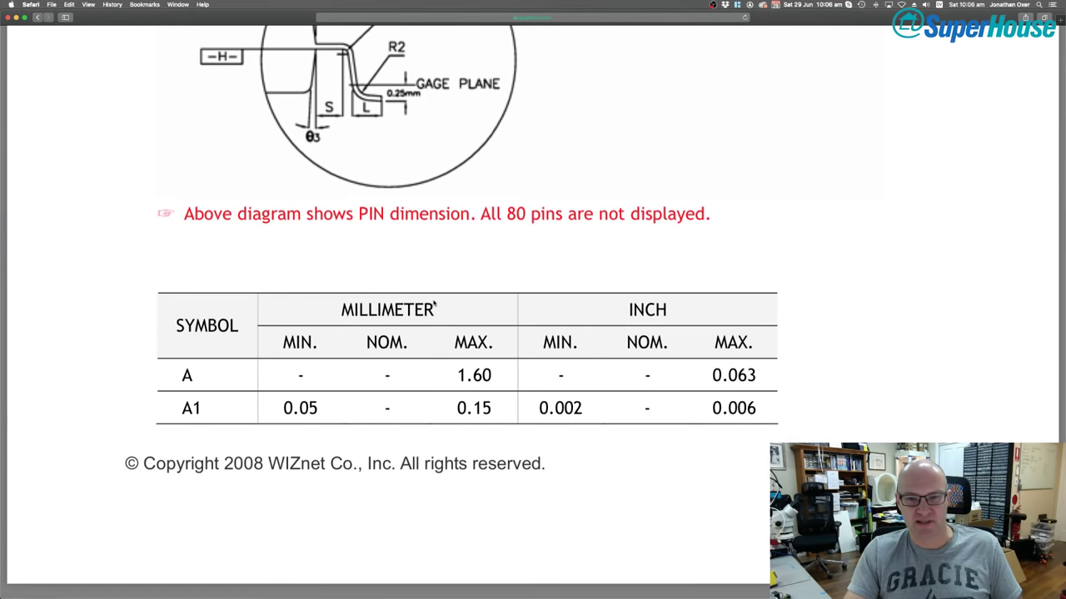
{"action": "scroll", "coordinate": [433, 303], "scroll_direction": "up", "scroll_amount": 15}
{"action": "scroll", "coordinate": [433, 303], "scroll_direction": "up", "scroll_amount": 3}
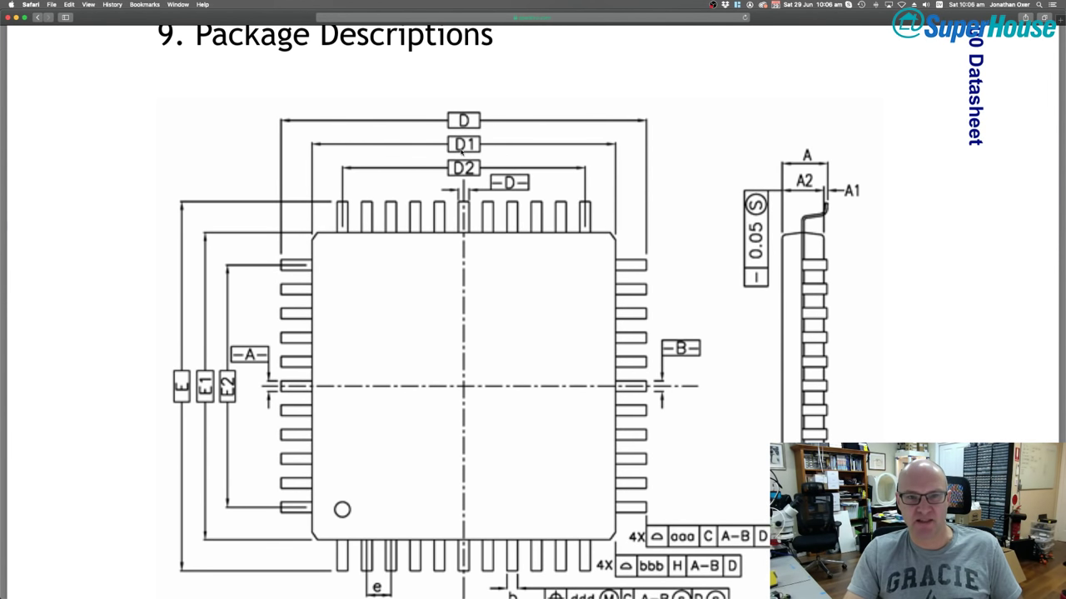
{"action": "scroll", "coordinate": [464, 239], "scroll_direction": "down", "scroll_amount": 15}
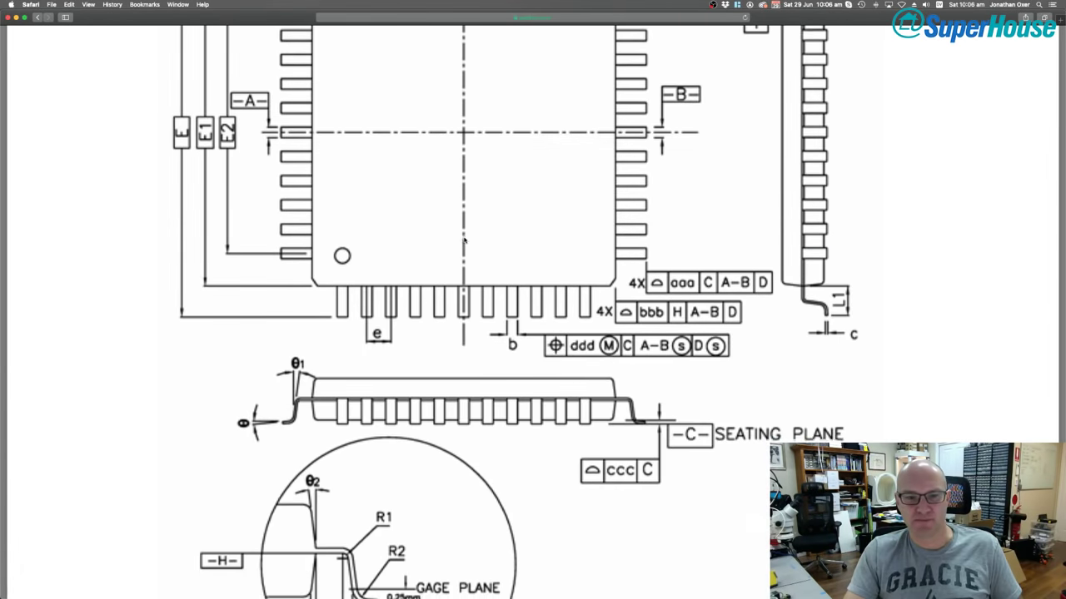
{"action": "scroll", "coordinate": [465, 240], "scroll_direction": "down", "scroll_amount": 10}
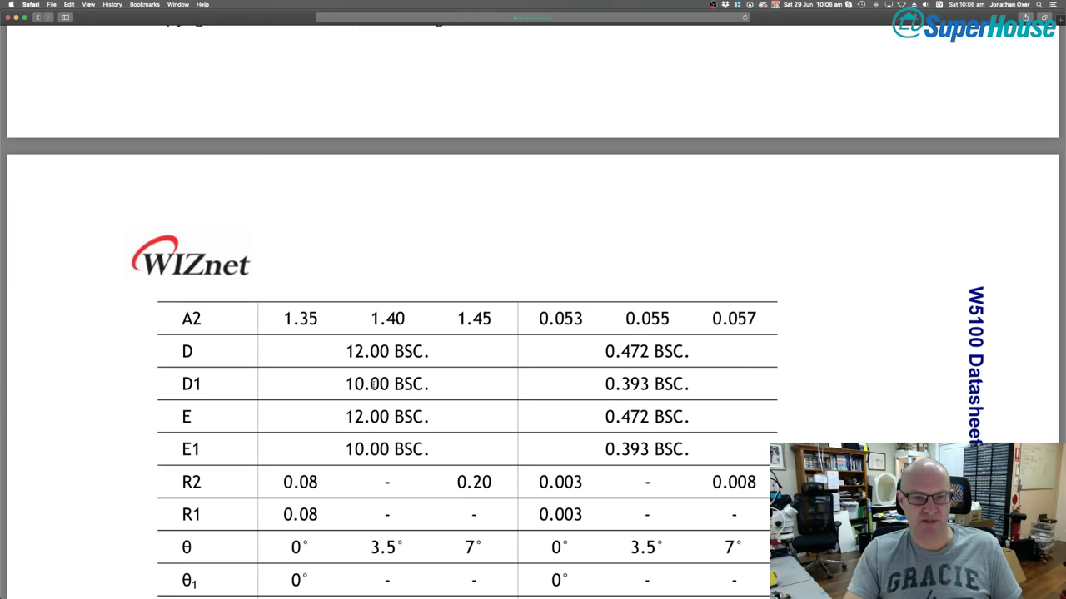
{"action": "scroll", "coordinate": [373, 384], "scroll_direction": "up", "scroll_amount": 10}
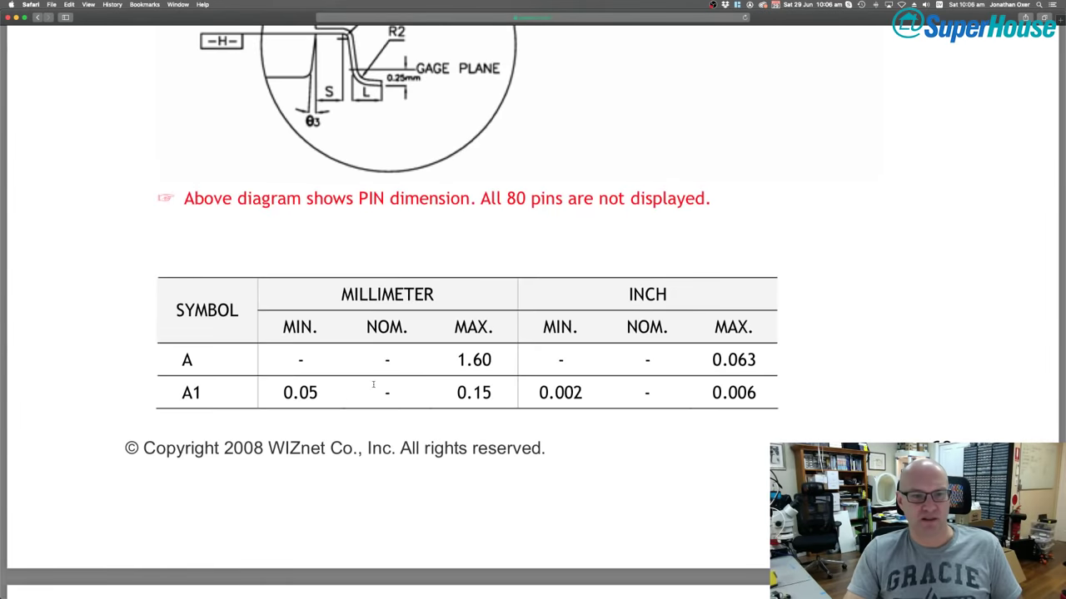
{"action": "scroll", "coordinate": [373, 384], "scroll_direction": "up", "scroll_amount": 10}
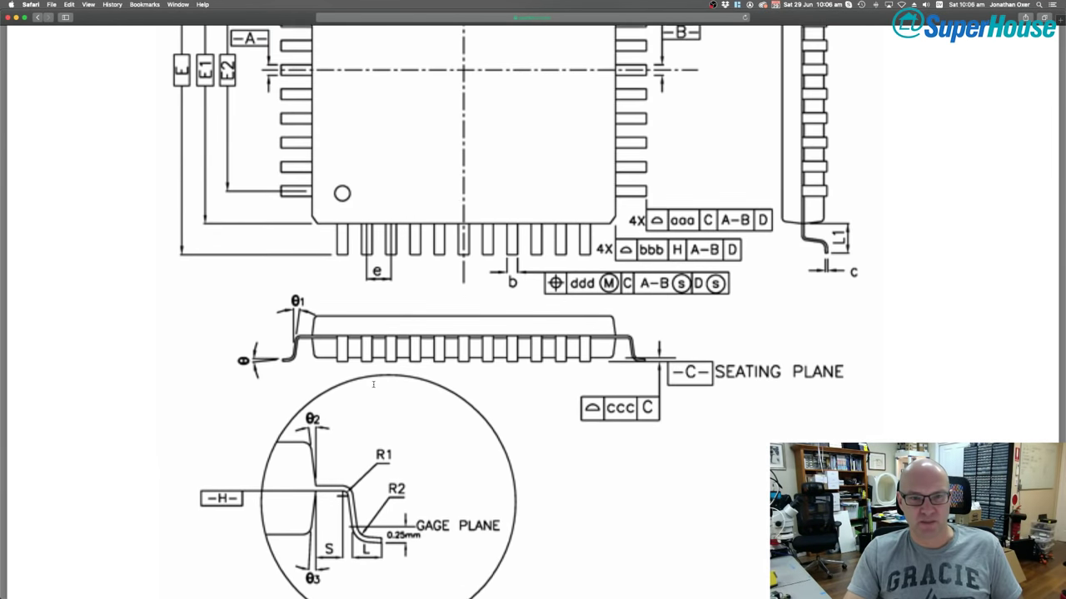
{"action": "scroll", "coordinate": [373, 384], "scroll_direction": "up", "scroll_amount": 2}
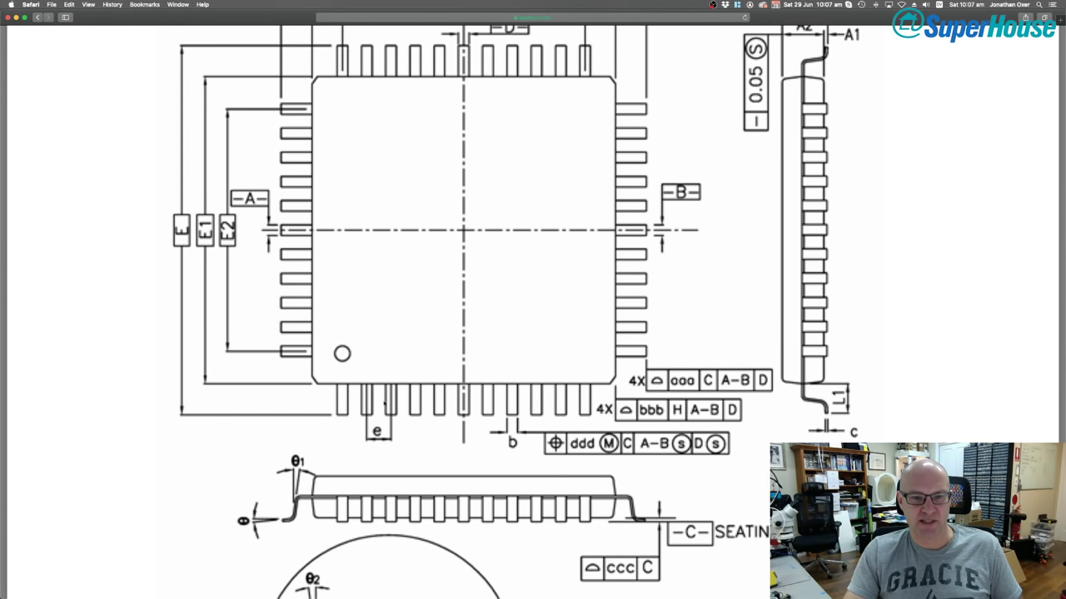
{"action": "scroll", "coordinate": [391, 435], "scroll_direction": "down", "scroll_amount": 5}
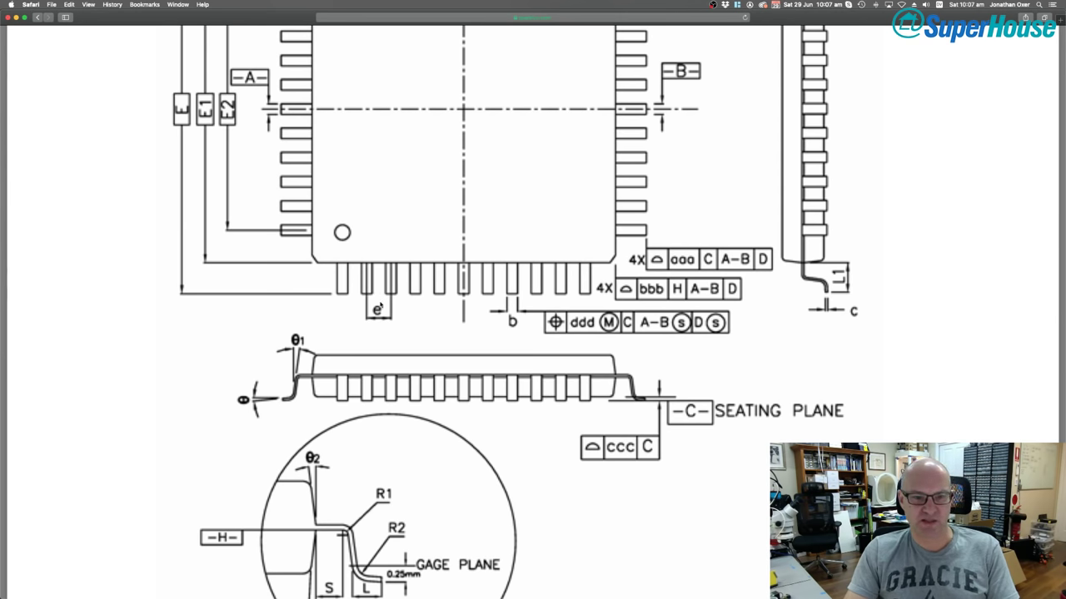
{"action": "scroll", "coordinate": [475, 314], "scroll_direction": "down", "scroll_amount": 4}
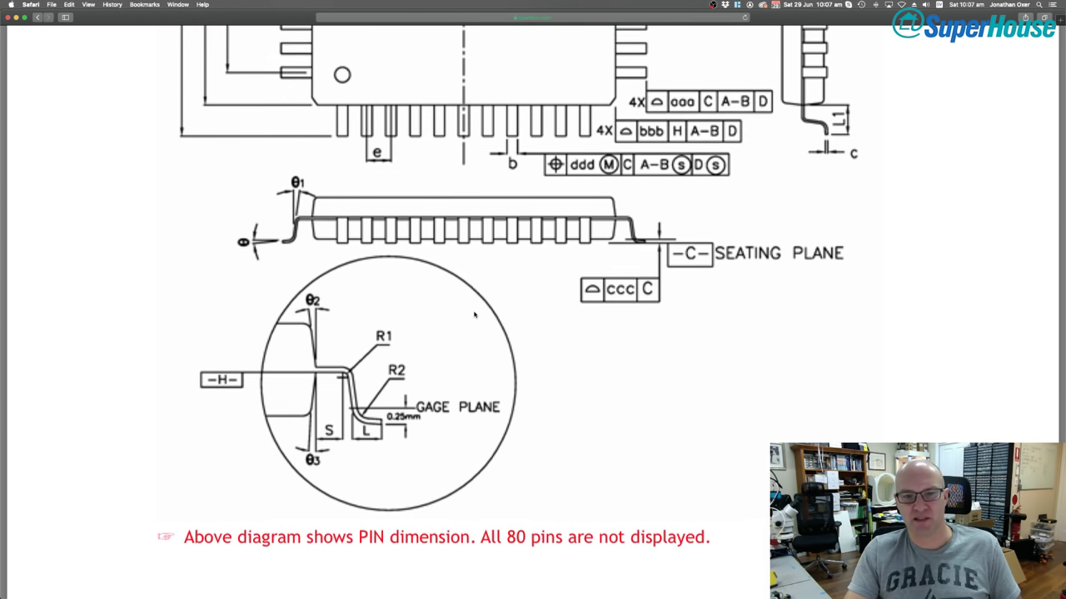
{"action": "scroll", "coordinate": [474, 314], "scroll_direction": "down", "scroll_amount": 2}
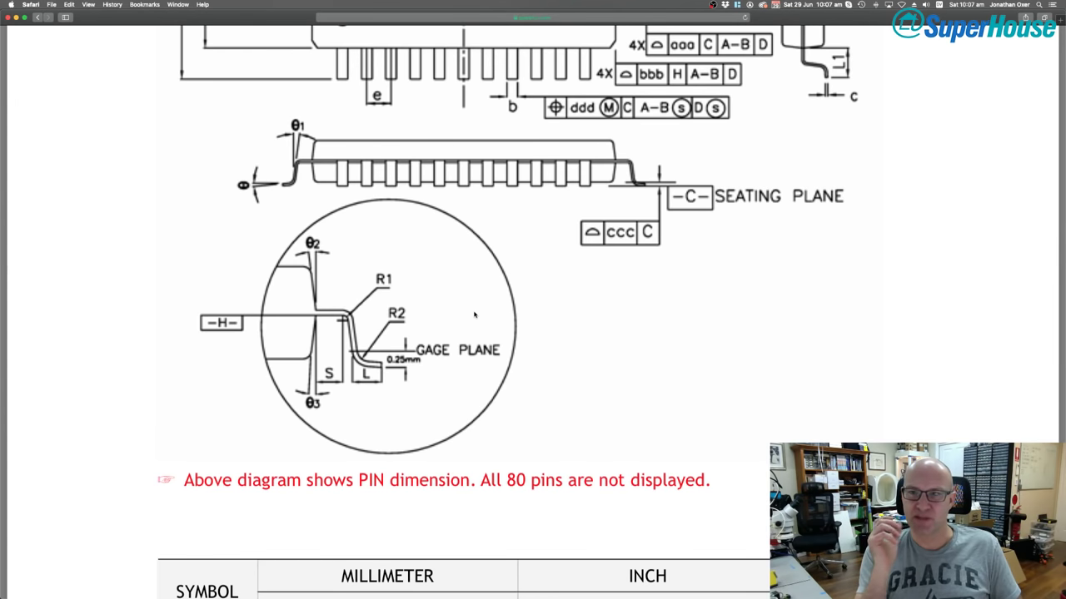
{"action": "scroll", "coordinate": [474, 314], "scroll_direction": "down", "scroll_amount": 15}
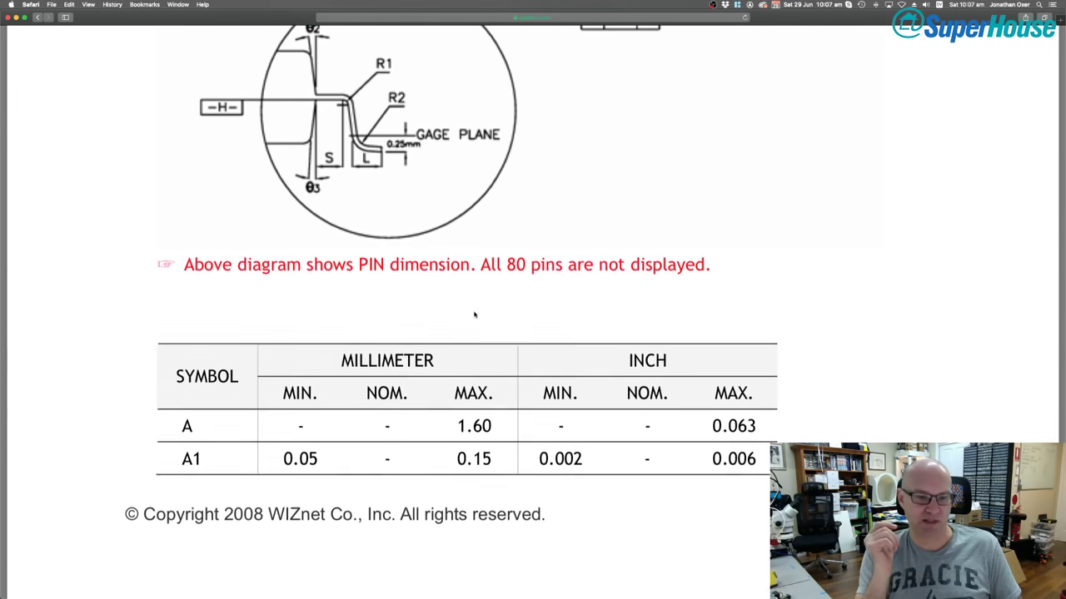
{"action": "scroll", "coordinate": [474, 313], "scroll_direction": "down", "scroll_amount": 10}
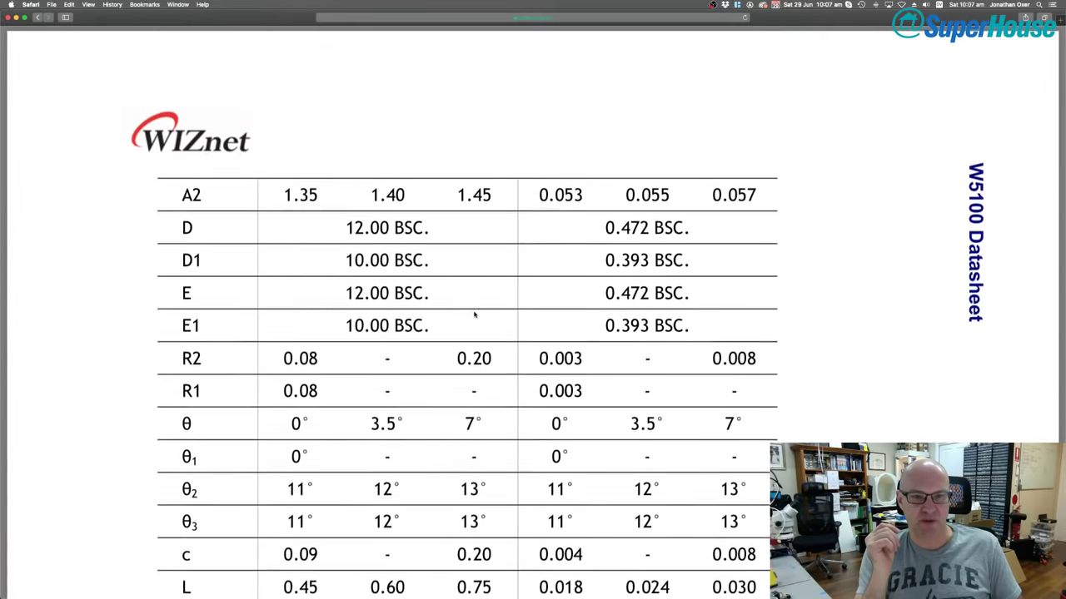
{"action": "scroll", "coordinate": [474, 312], "scroll_direction": "down", "scroll_amount": 5}
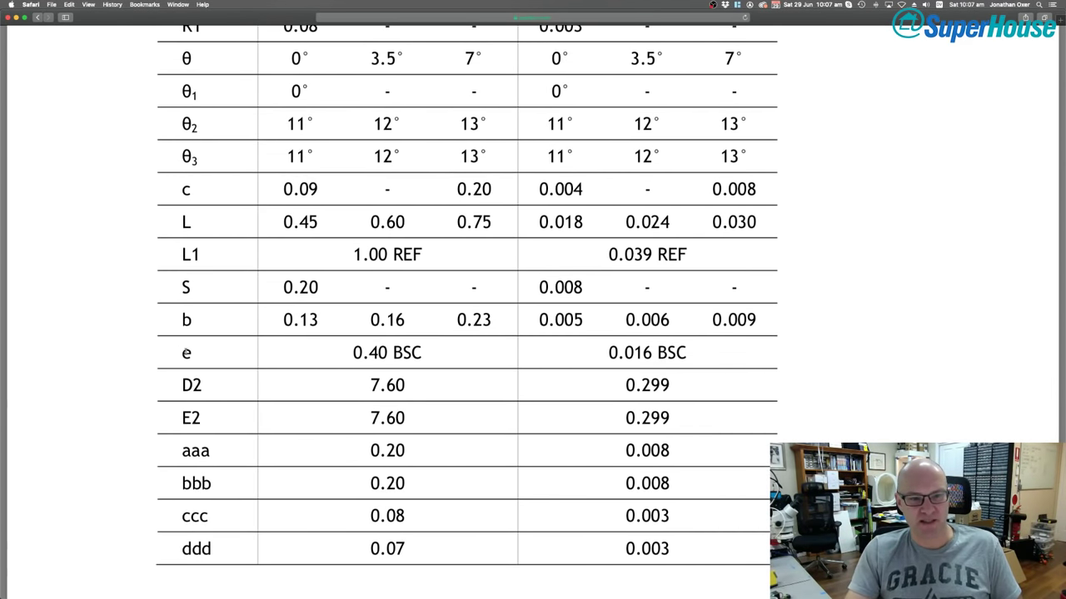
{"action": "scroll", "coordinate": [185, 346], "scroll_direction": "down", "scroll_amount": 3}
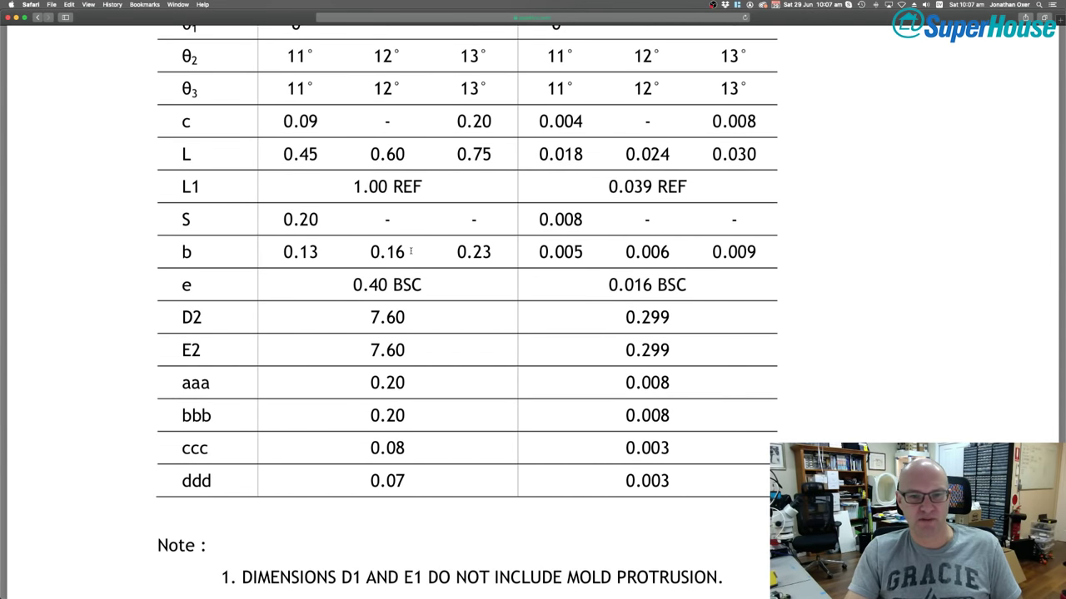
{"action": "scroll", "coordinate": [410, 251], "scroll_direction": "up", "scroll_amount": 4}
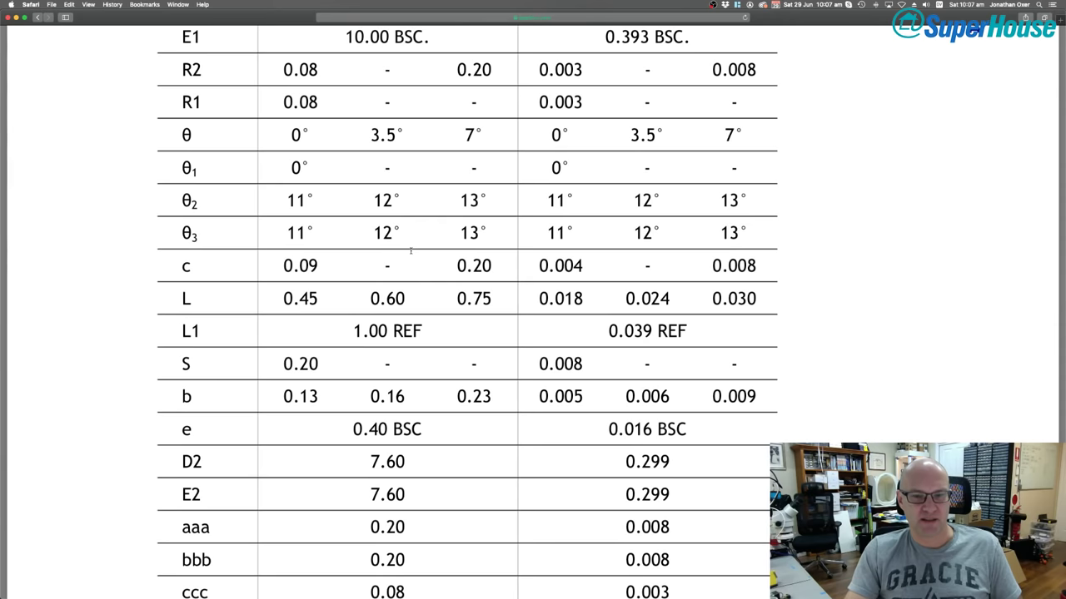
{"action": "scroll", "coordinate": [410, 251], "scroll_direction": "up", "scroll_amount": 1}
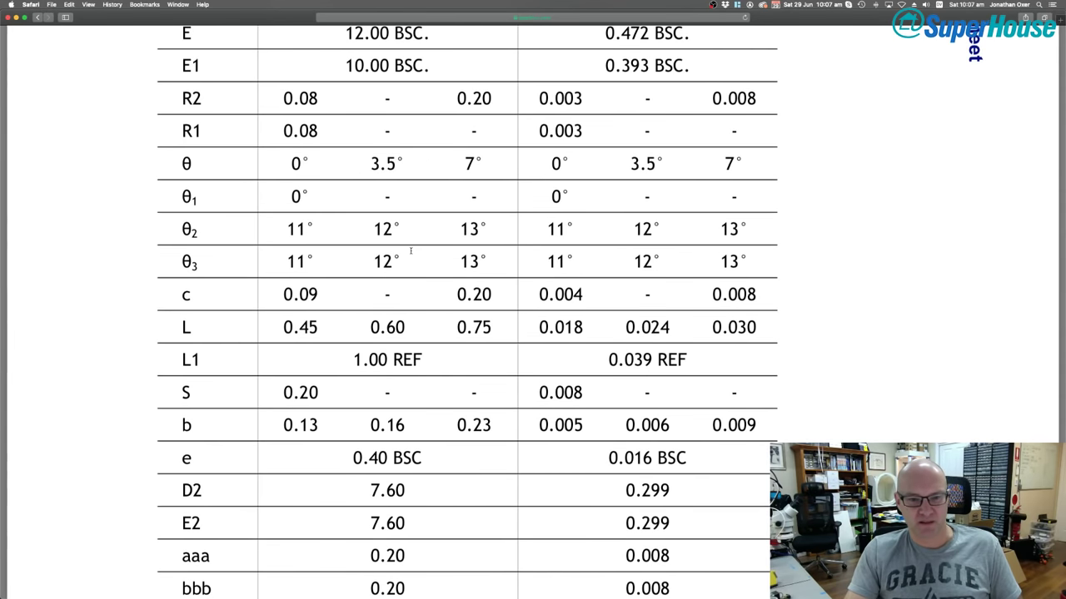
{"action": "scroll", "coordinate": [411, 251], "scroll_direction": "down", "scroll_amount": 4}
{"action": "scroll", "coordinate": [409, 317], "scroll_direction": "up", "scroll_amount": 4}
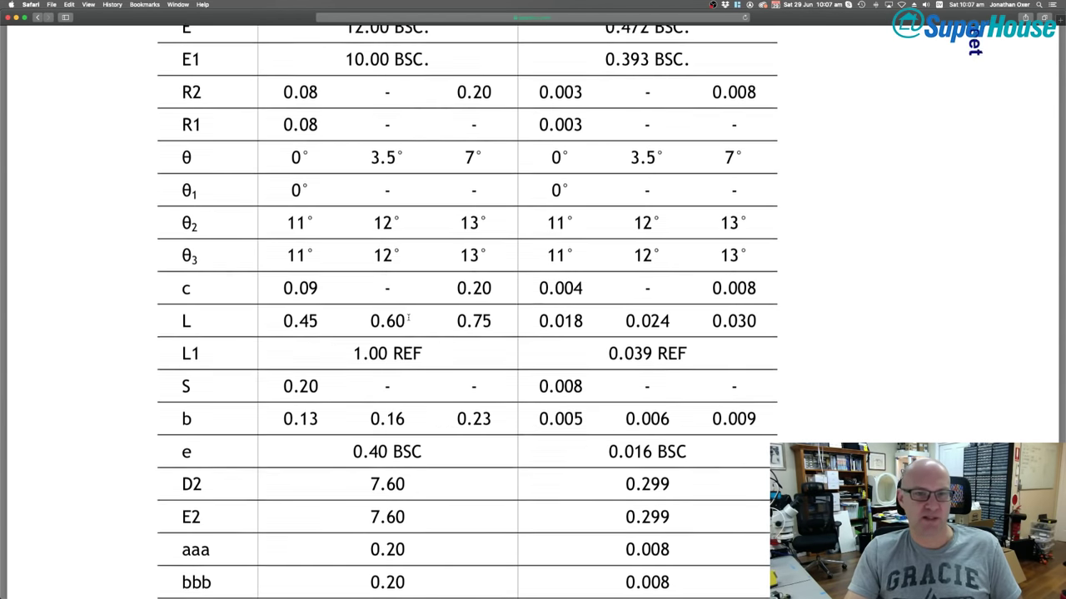
{"action": "scroll", "coordinate": [408, 318], "scroll_direction": "up", "scroll_amount": 2}
{"action": "scroll", "coordinate": [409, 317], "scroll_direction": "up", "scroll_amount": 2}
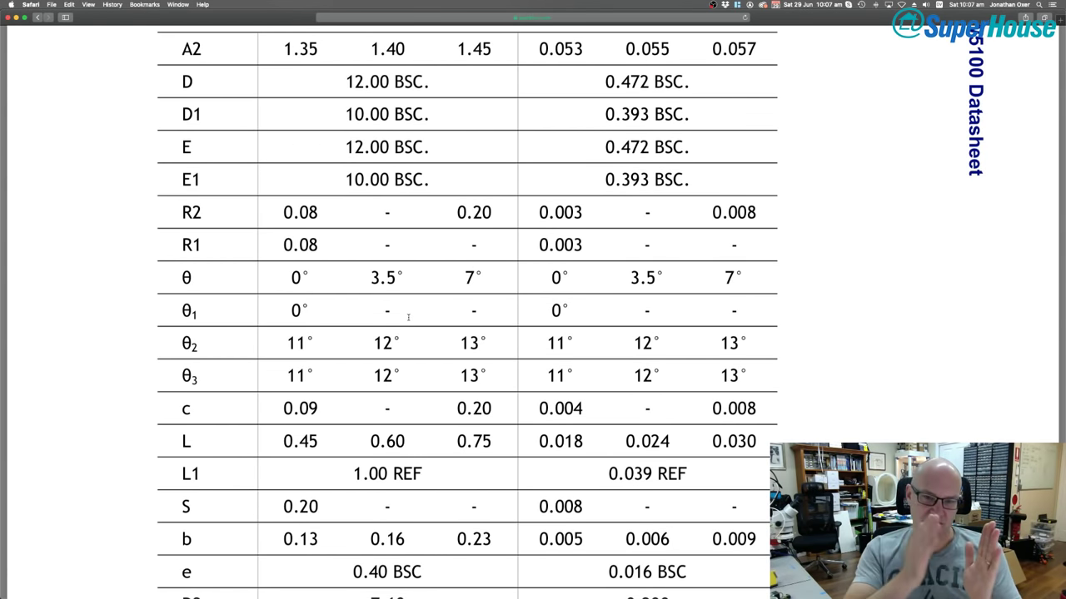
{"action": "scroll", "coordinate": [408, 317], "scroll_direction": "down", "scroll_amount": 5}
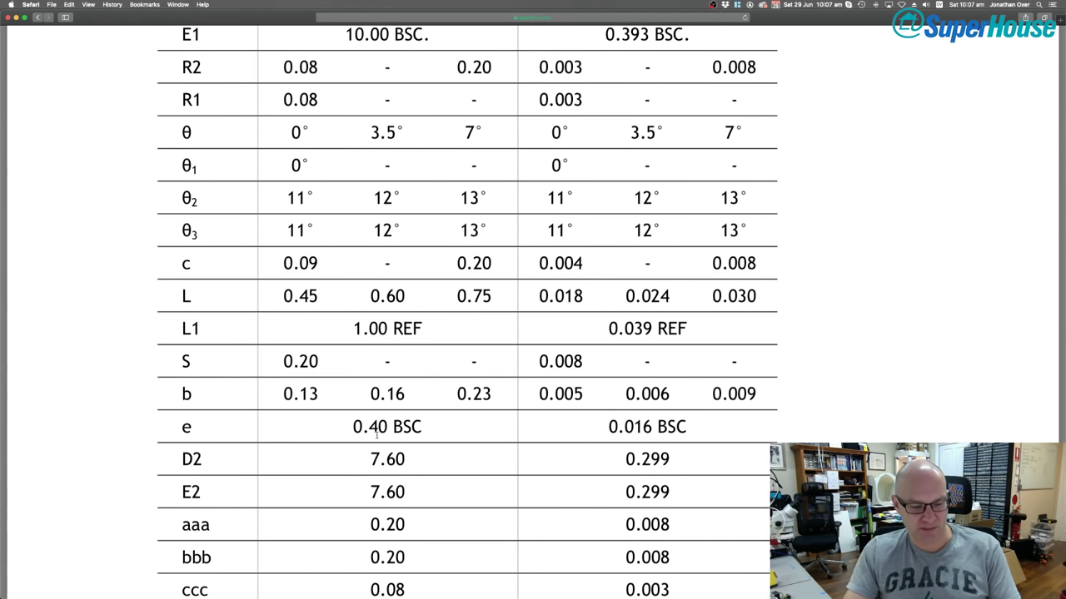
{"action": "key", "text": "super+Tab"}
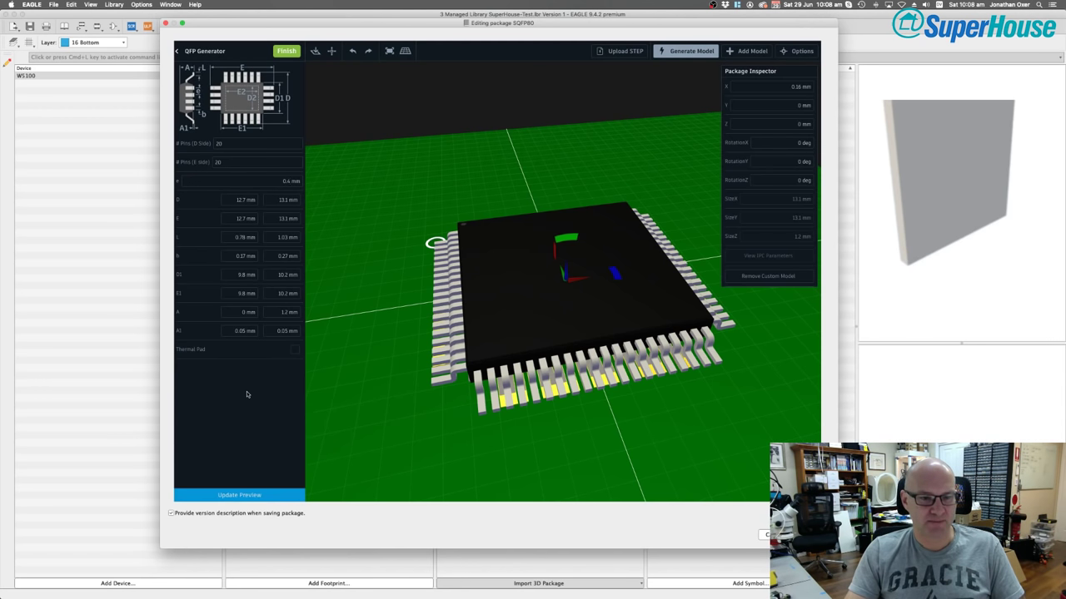
Regenerate the 20-pins-per-side QFP preview and orbit to a low side view of the leads.
{"action": "left_click", "coordinate": [234, 496]}
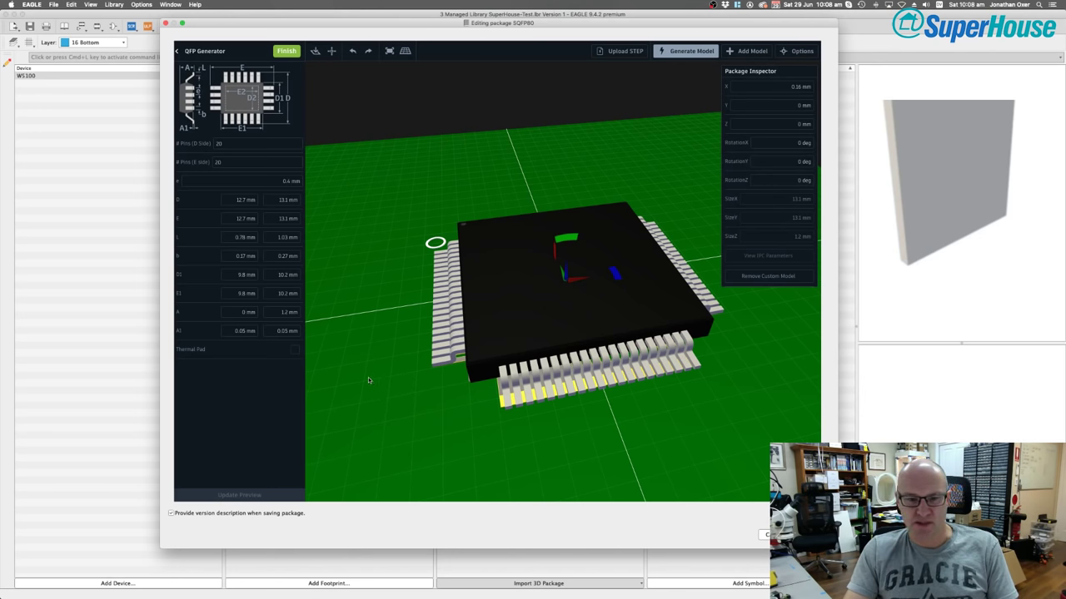
{"action": "left_click_drag", "start_coordinate": [370, 379], "coordinate": [486, 430]}
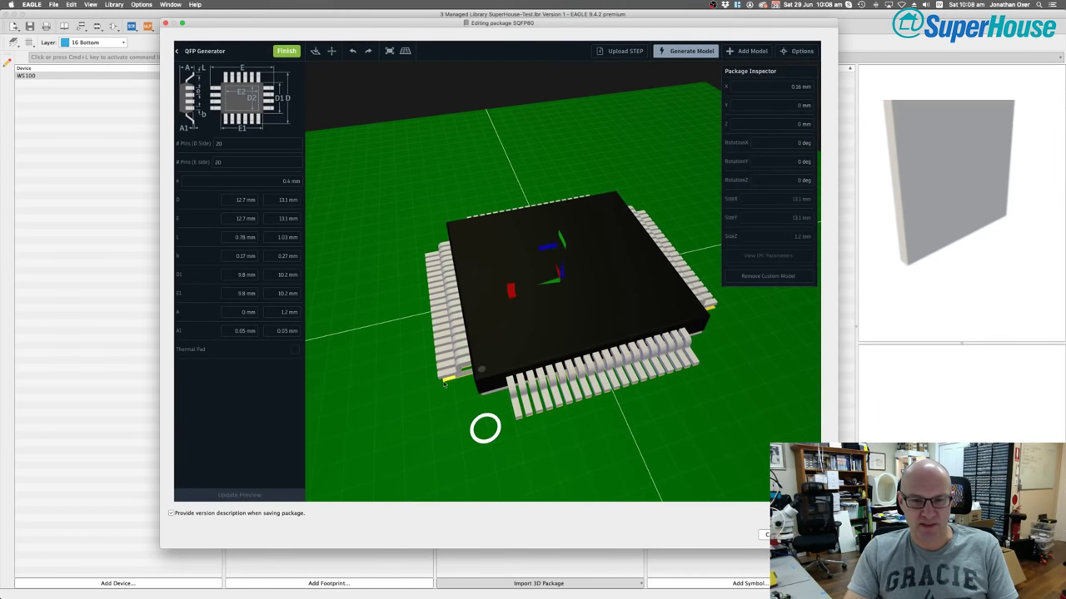
{"action": "left_click", "coordinate": [693, 411]}
{"action": "left_click_drag", "start_coordinate": [693, 411], "coordinate": [552, 447]}
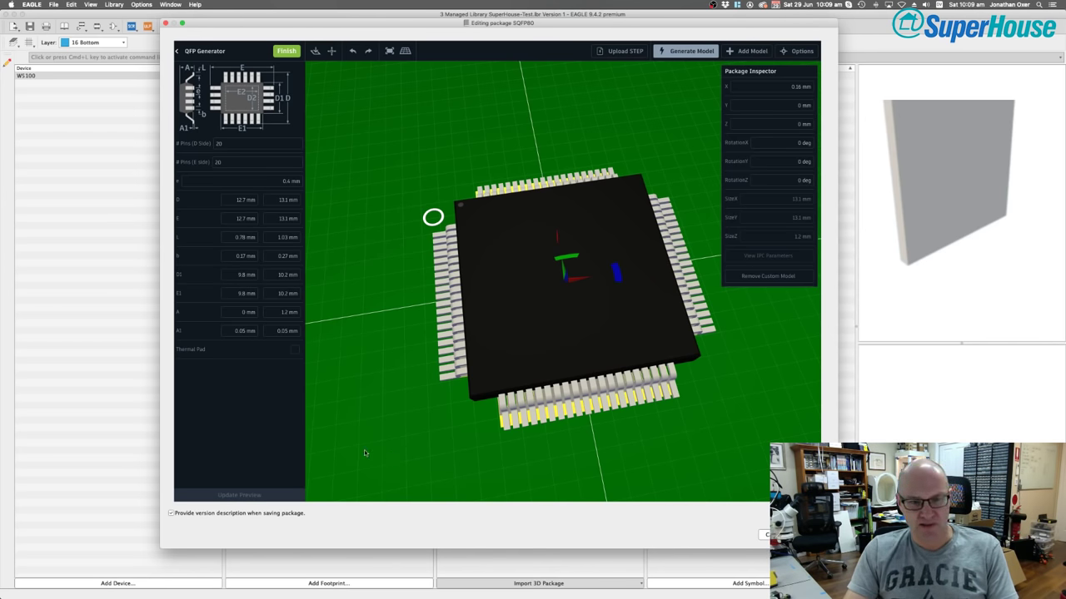
{"action": "left_click_drag", "start_coordinate": [364, 449], "coordinate": [350, 406]}
Select the chip model and slide it back so its X position reads 0 mm.
{"action": "left_click", "coordinate": [525, 375]}
{"action": "scroll", "coordinate": [554, 399], "scroll_direction": "up", "scroll_amount": 5}
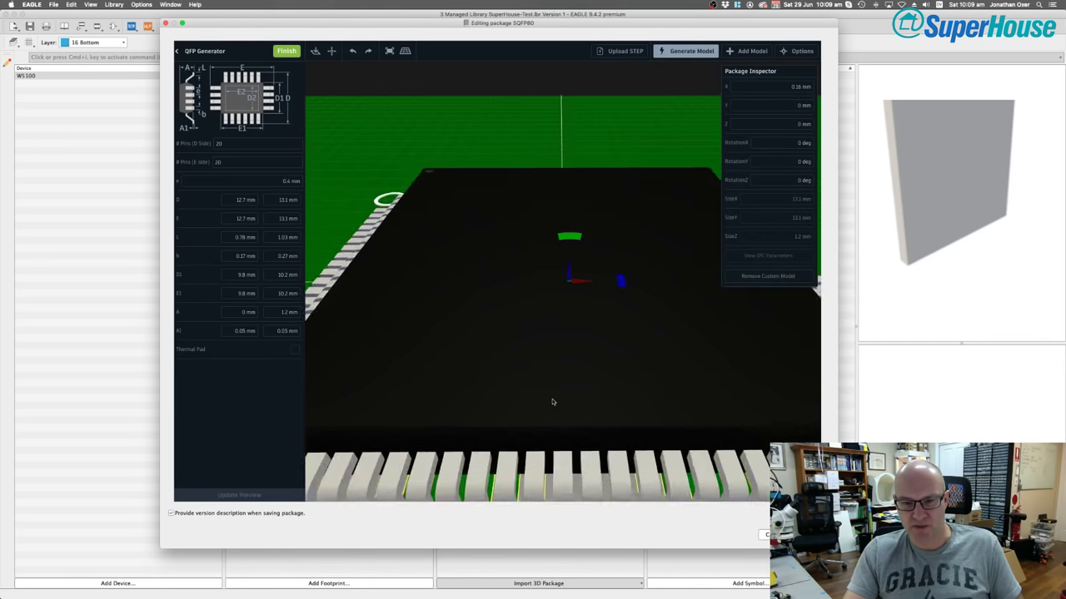
{"action": "scroll", "coordinate": [552, 402], "scroll_direction": "down", "scroll_amount": 2}
{"action": "scroll", "coordinate": [551, 402], "scroll_direction": "down", "scroll_amount": 3}
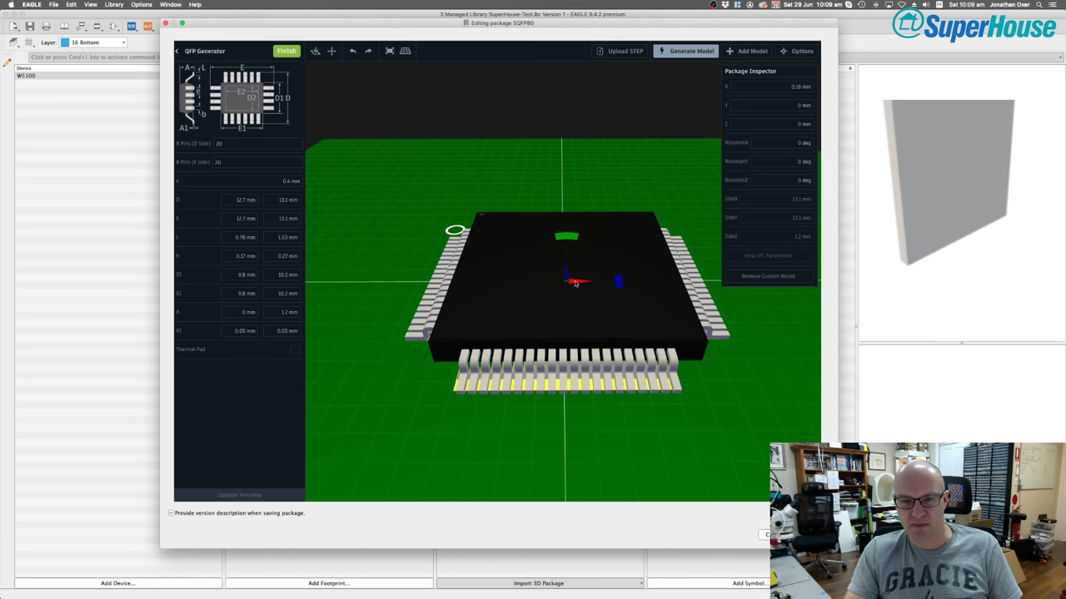
{"action": "left_click_drag", "start_coordinate": [575, 283], "coordinate": [571, 283]}
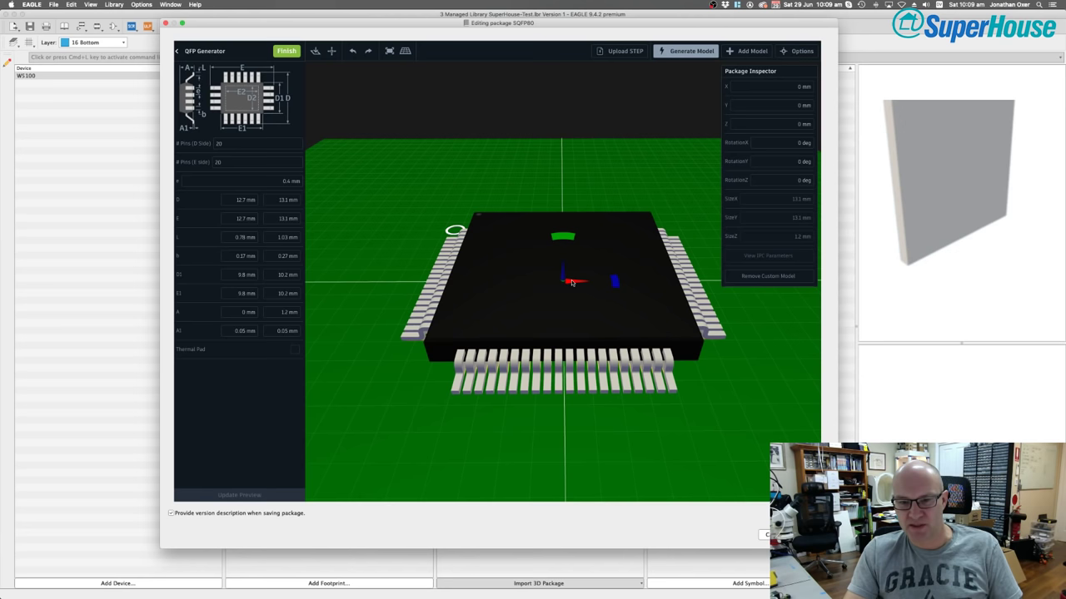
{"action": "scroll", "coordinate": [574, 422], "scroll_direction": "up", "scroll_amount": 2}
{"action": "scroll", "coordinate": [574, 422], "scroll_direction": "down", "scroll_amount": 2}
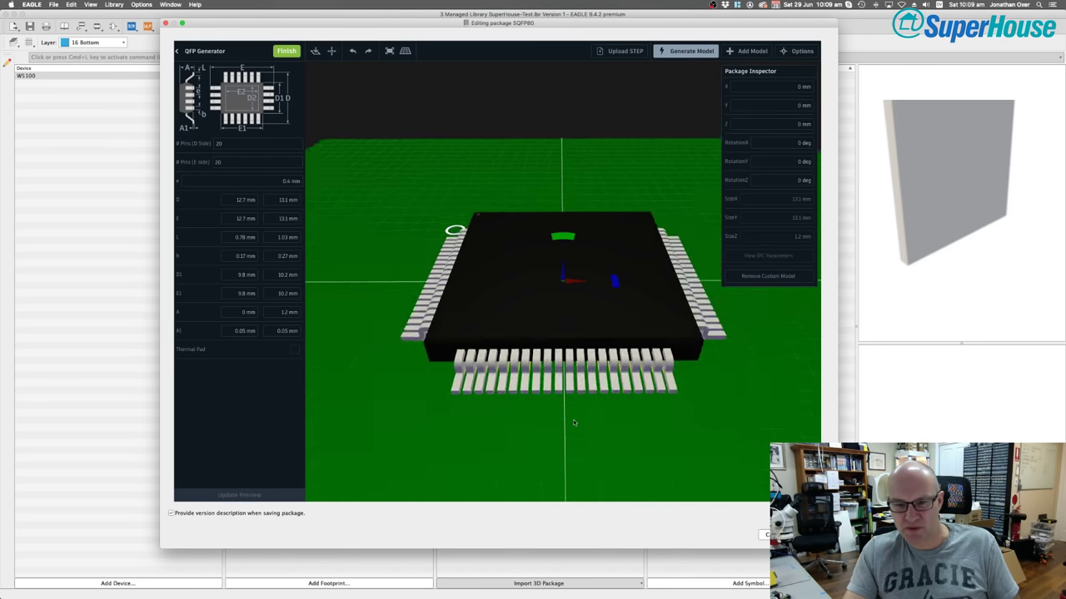
{"action": "scroll", "coordinate": [574, 423], "scroll_direction": "down", "scroll_amount": 2}
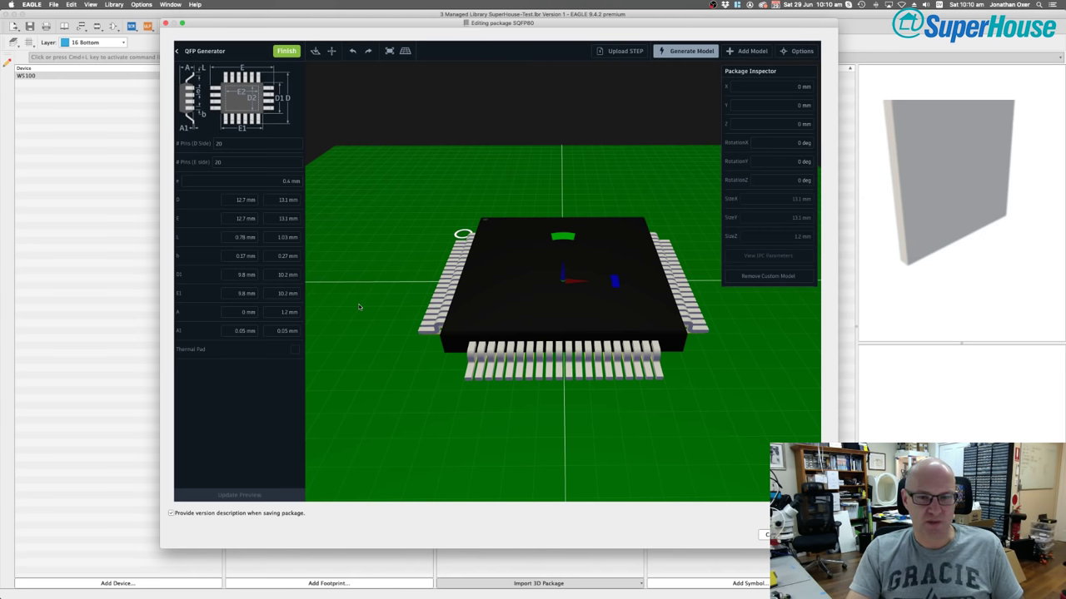
{"action": "key", "text": "super+Tab"}
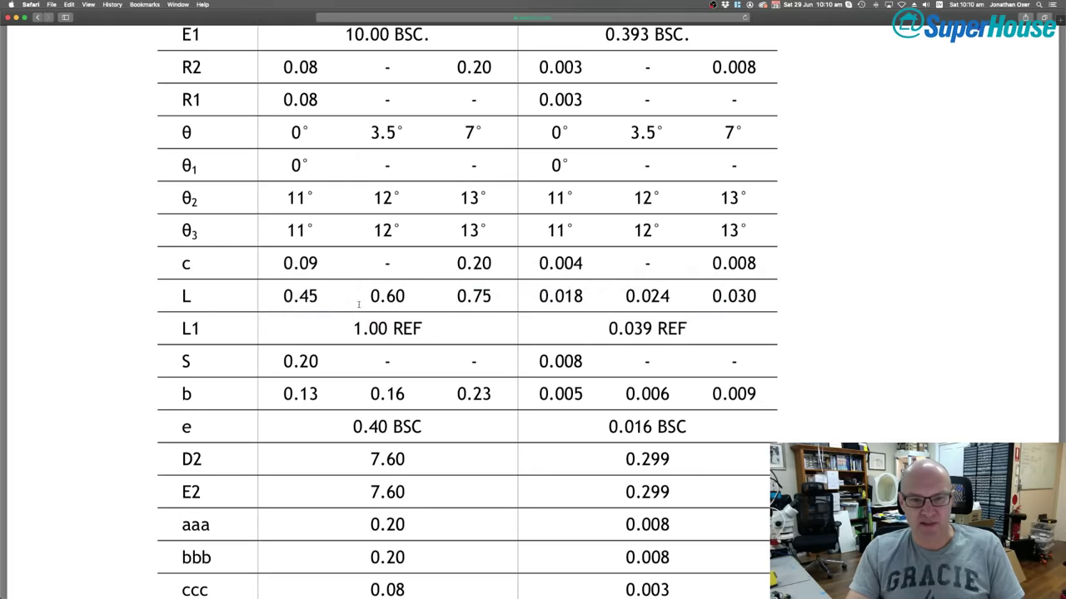
{"action": "scroll", "coordinate": [398, 310], "scroll_direction": "up", "scroll_amount": 10}
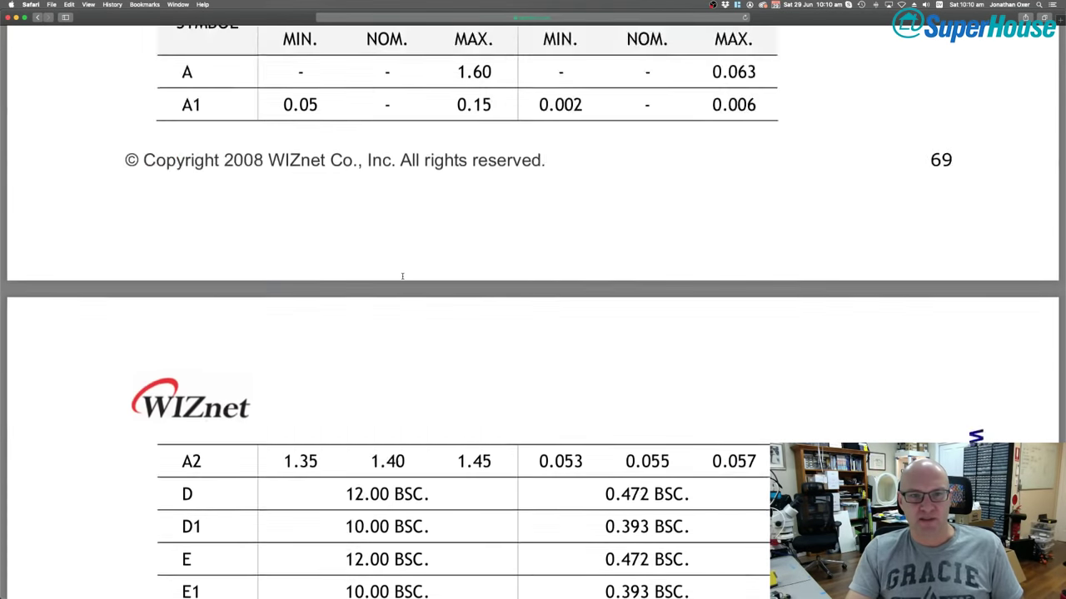
{"action": "scroll", "coordinate": [400, 275], "scroll_direction": "up", "scroll_amount": 5}
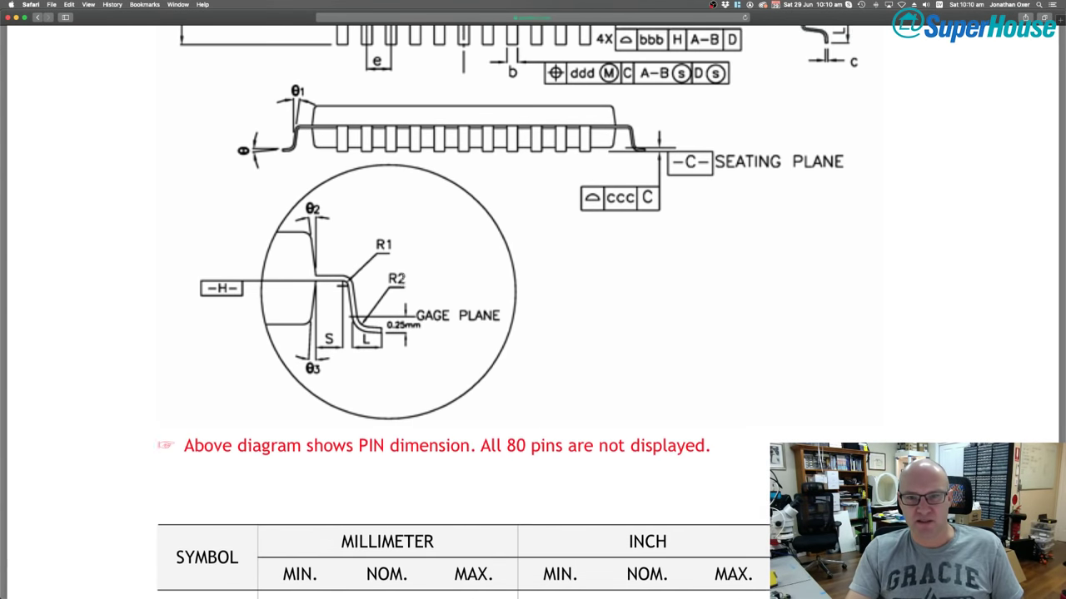
{"action": "scroll", "coordinate": [402, 276], "scroll_direction": "down", "scroll_amount": 4}
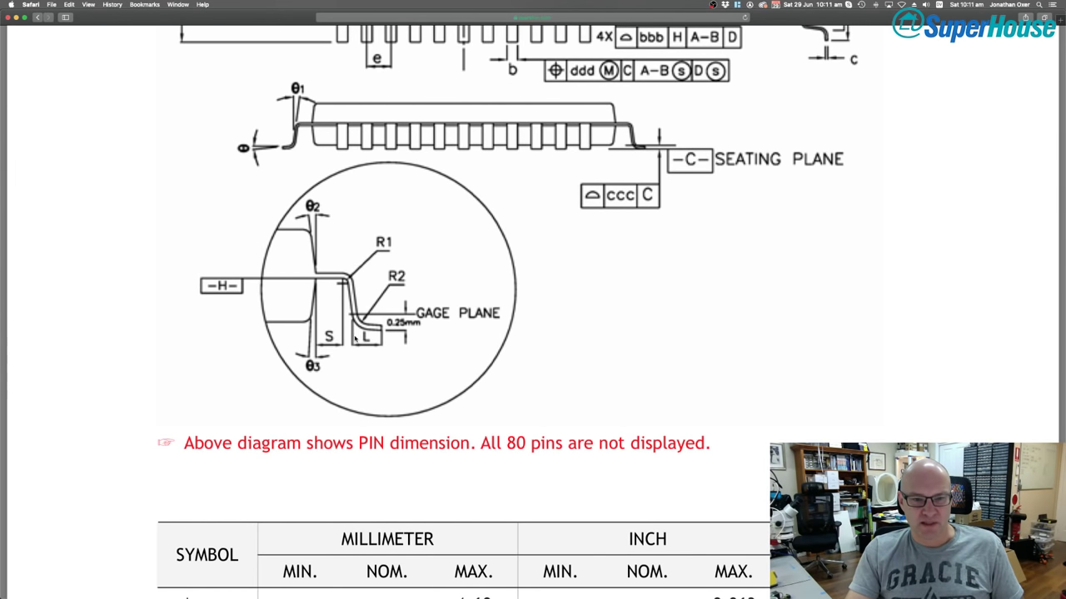
{"action": "scroll", "coordinate": [362, 342], "scroll_direction": "down", "scroll_amount": 2}
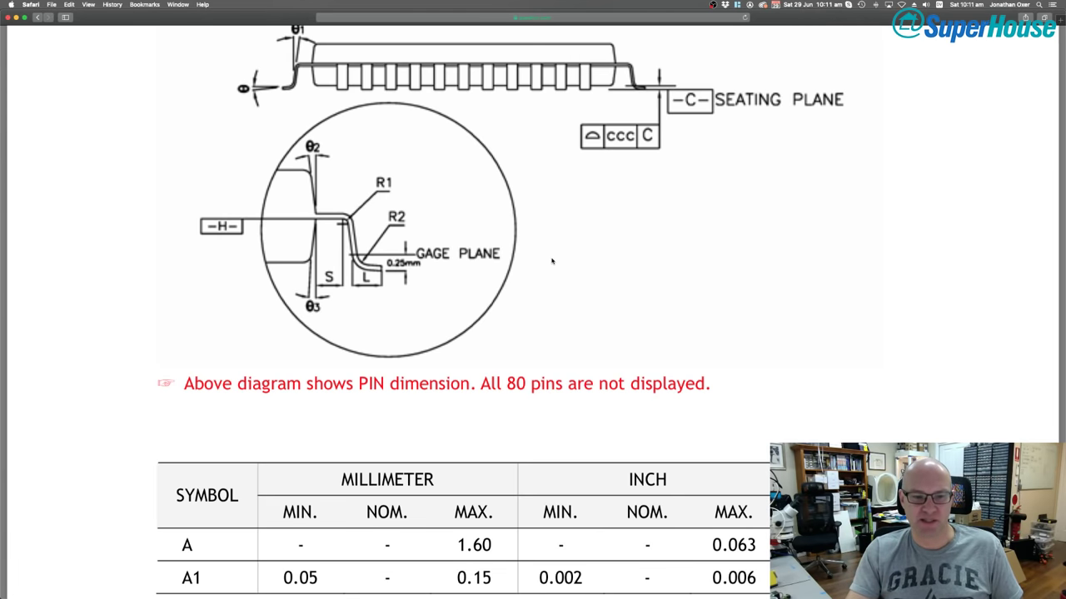
{"action": "scroll", "coordinate": [551, 260], "scroll_direction": "down", "scroll_amount": 15}
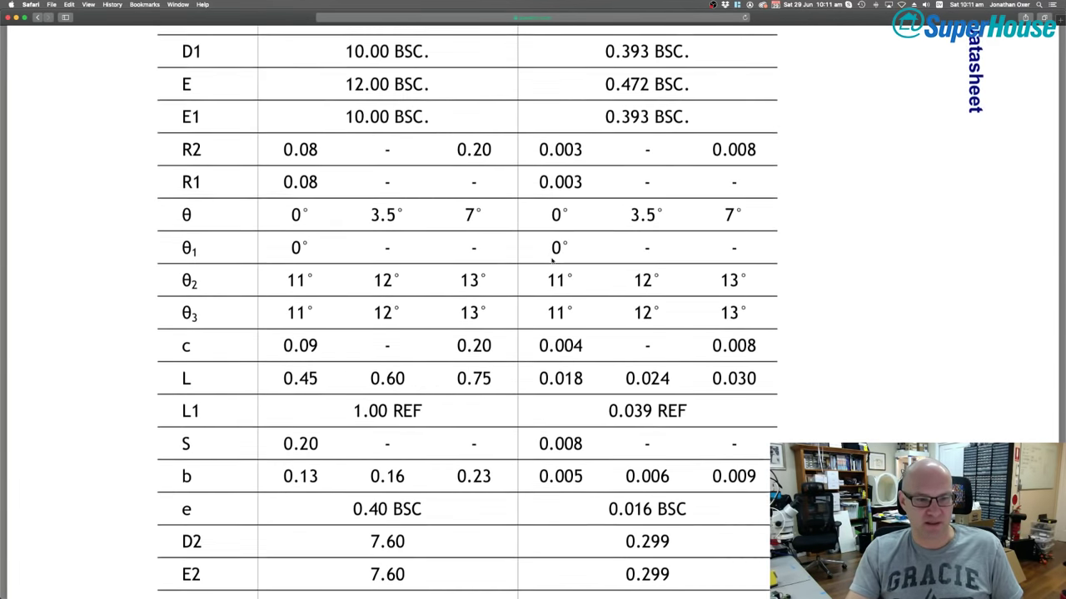
{"action": "scroll", "coordinate": [552, 260], "scroll_direction": "down", "scroll_amount": 3}
{"action": "scroll", "coordinate": [387, 298], "scroll_direction": "up", "scroll_amount": 4}
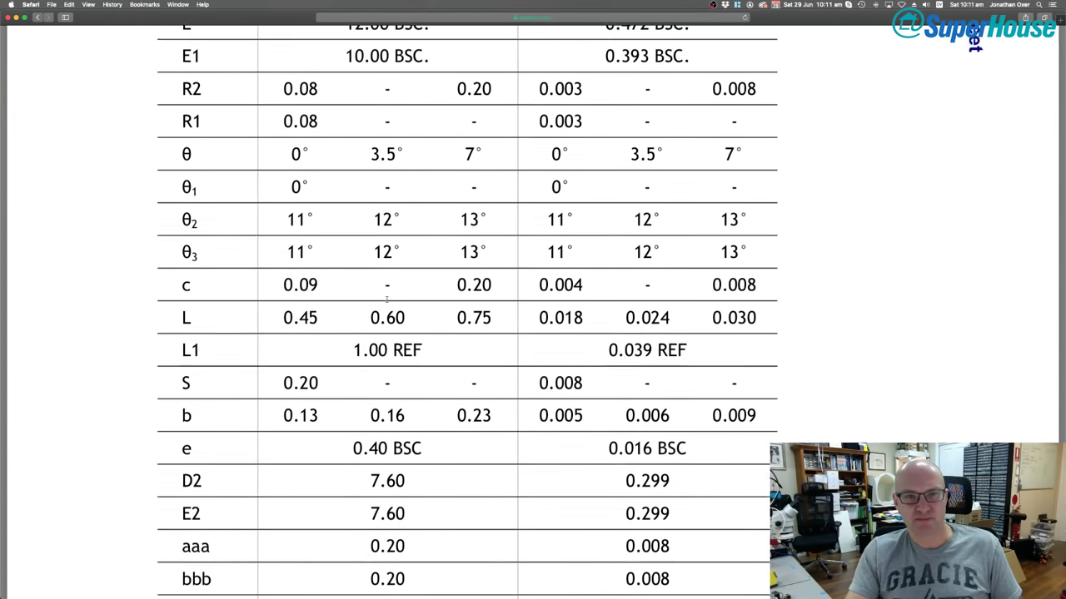
{"action": "scroll", "coordinate": [394, 378], "scroll_direction": "up", "scroll_amount": 1}
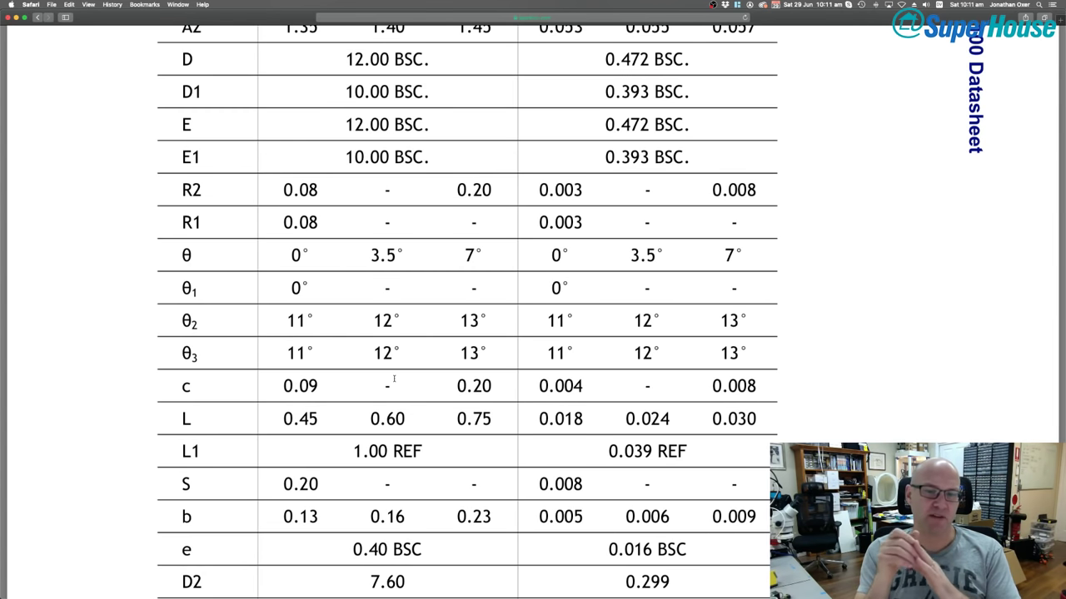
{"action": "scroll", "coordinate": [399, 439], "scroll_direction": "down", "scroll_amount": 2}
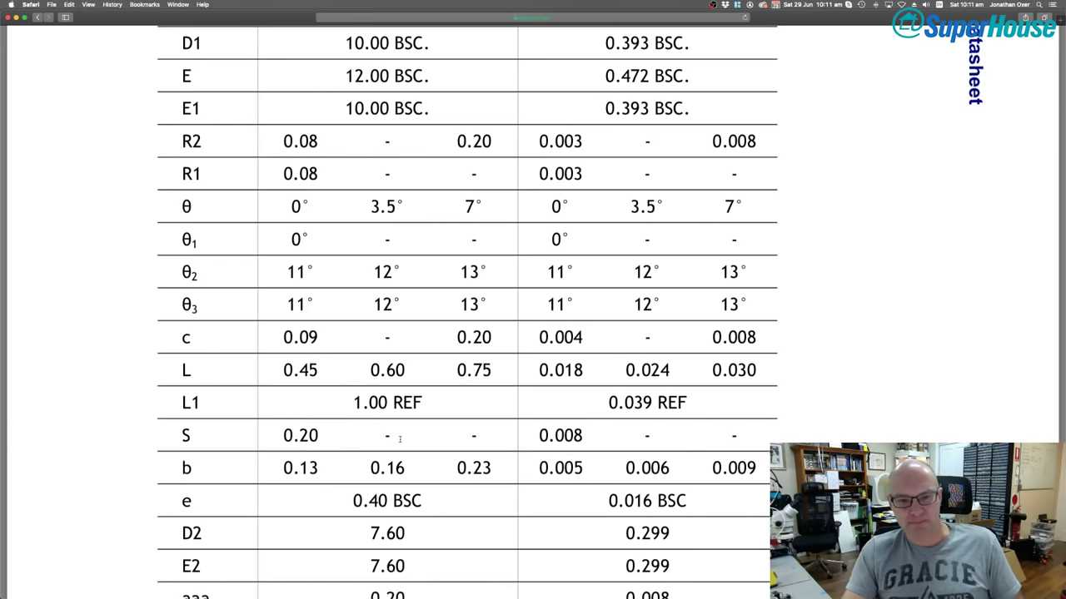
{"action": "scroll", "coordinate": [399, 439], "scroll_direction": "down", "scroll_amount": 6}
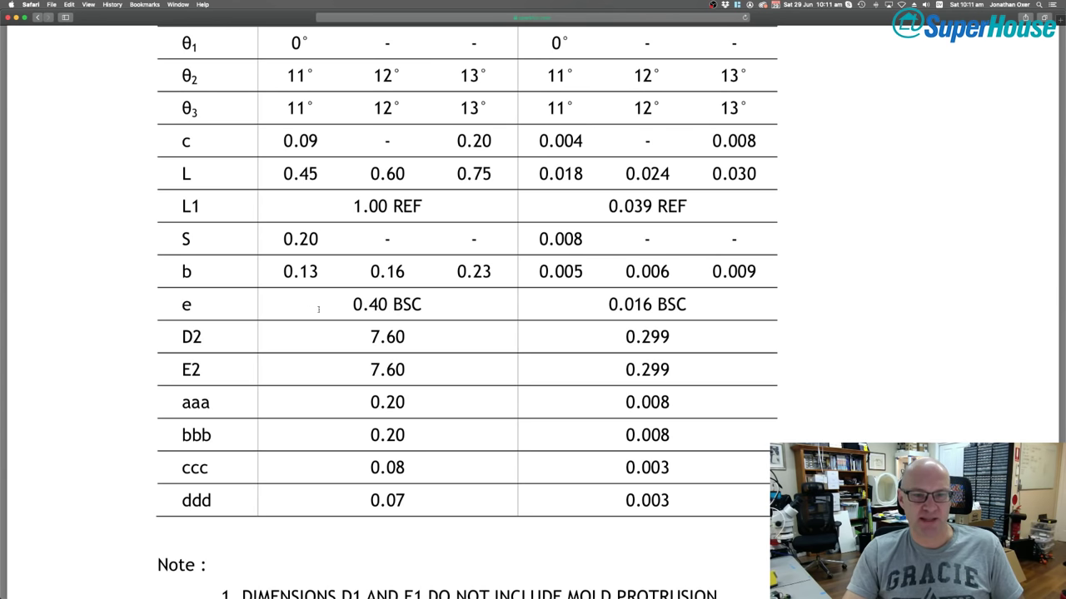
{"action": "left_click_drag", "start_coordinate": [366, 304], "coordinate": [376, 304]}
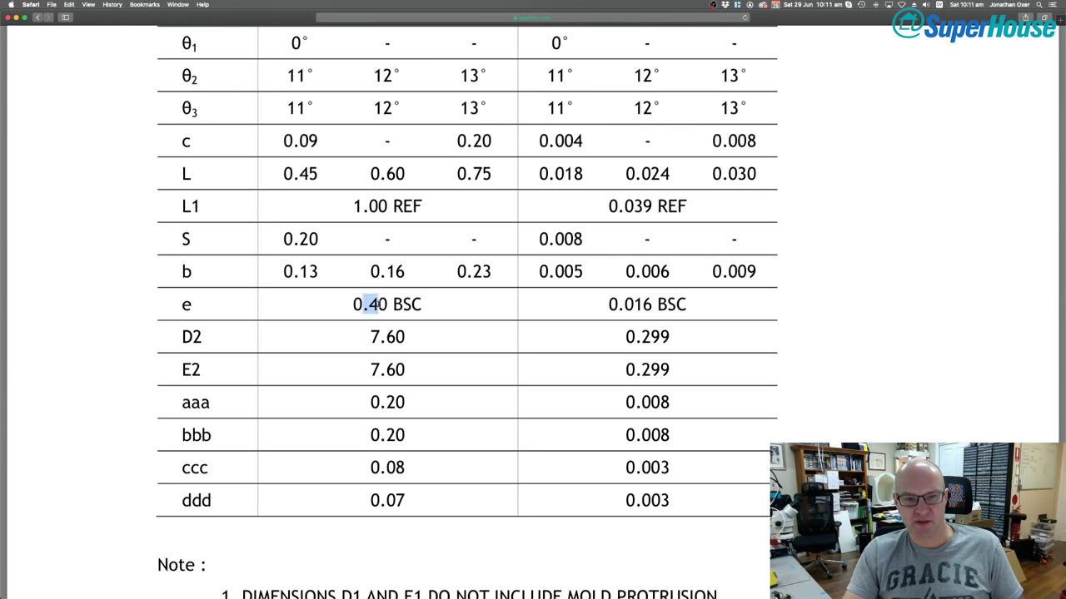
{"action": "left_click", "coordinate": [380, 305]}
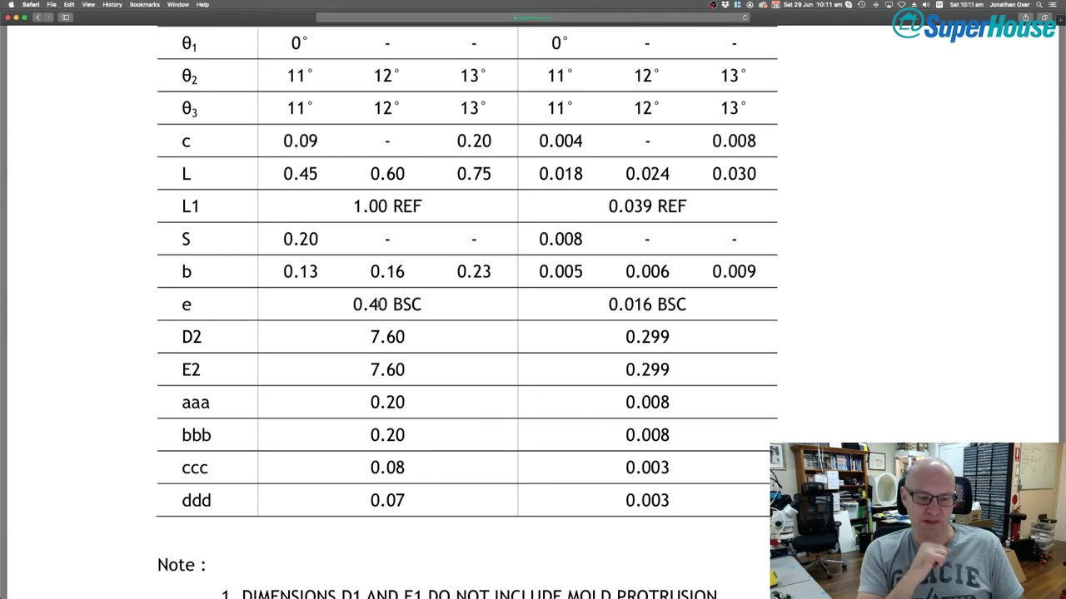
{"action": "key", "text": "super+Tab"}
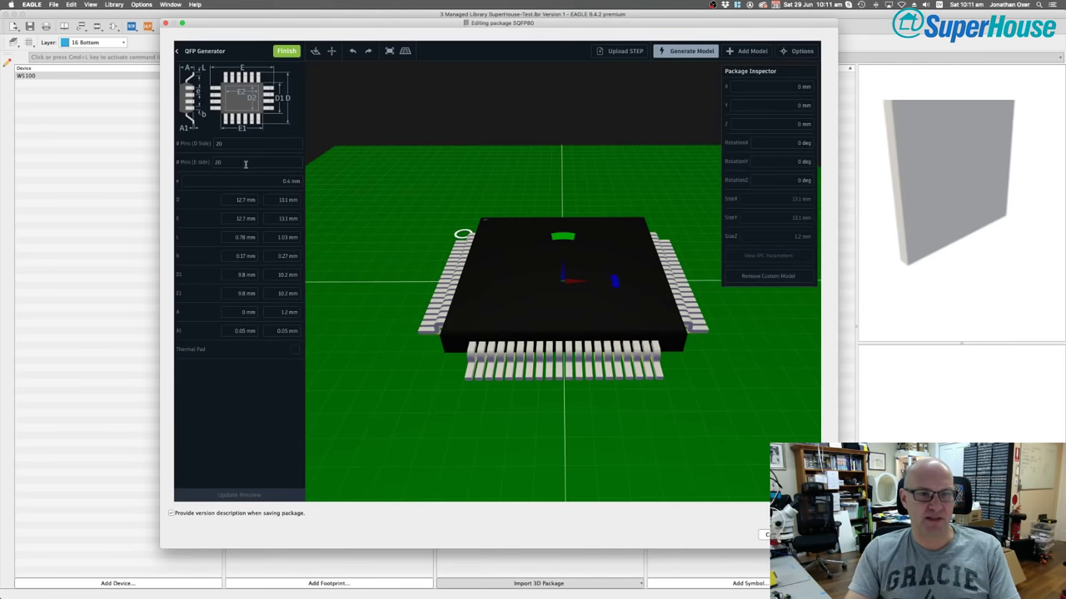
{"action": "left_click", "coordinate": [286, 181]}
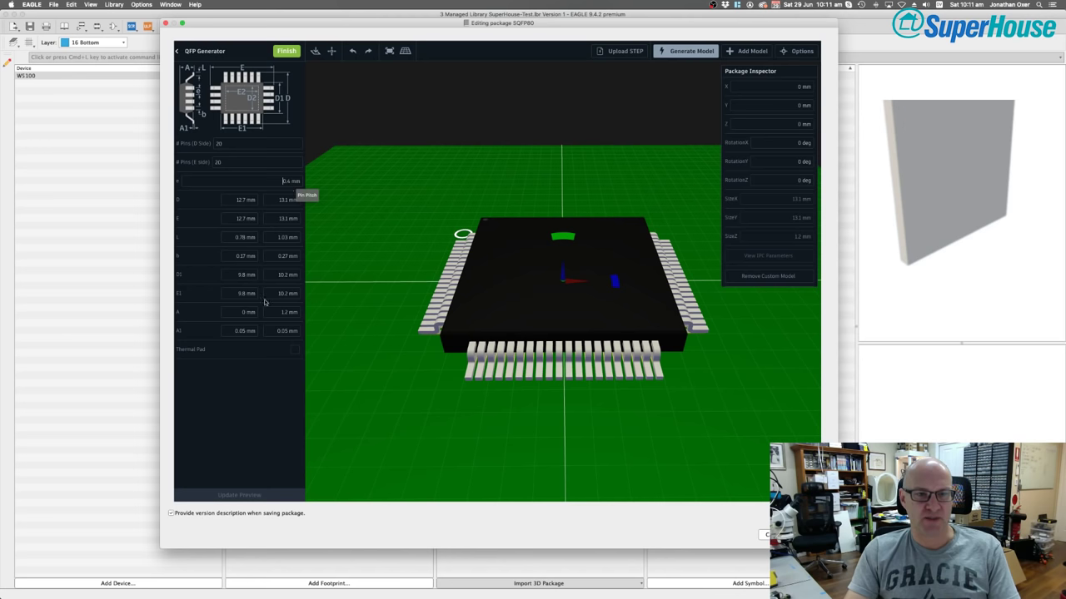
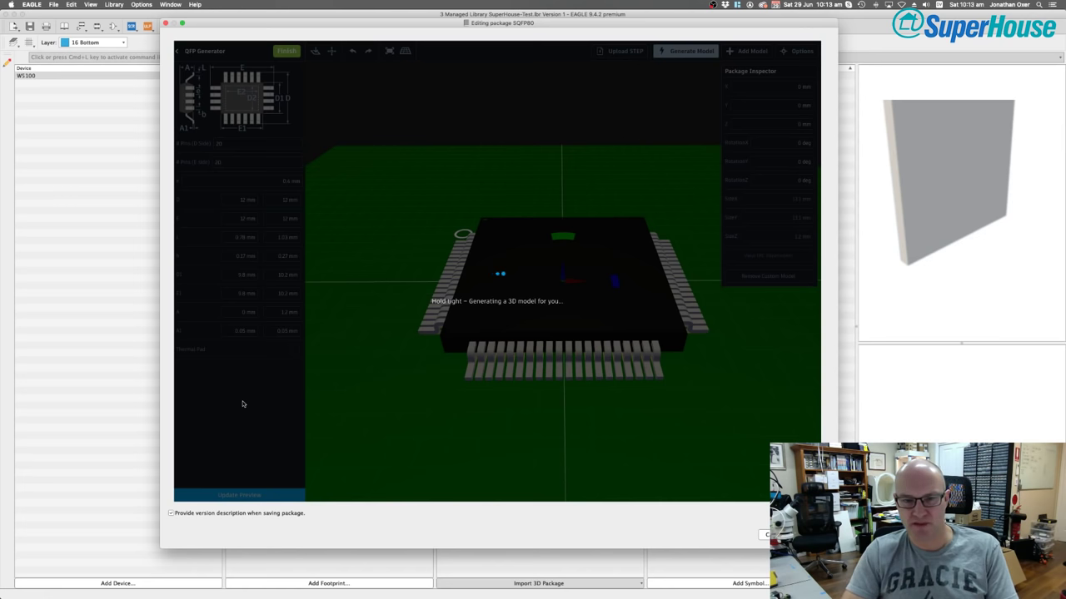
{"action": "key", "text": "super+Tab"}
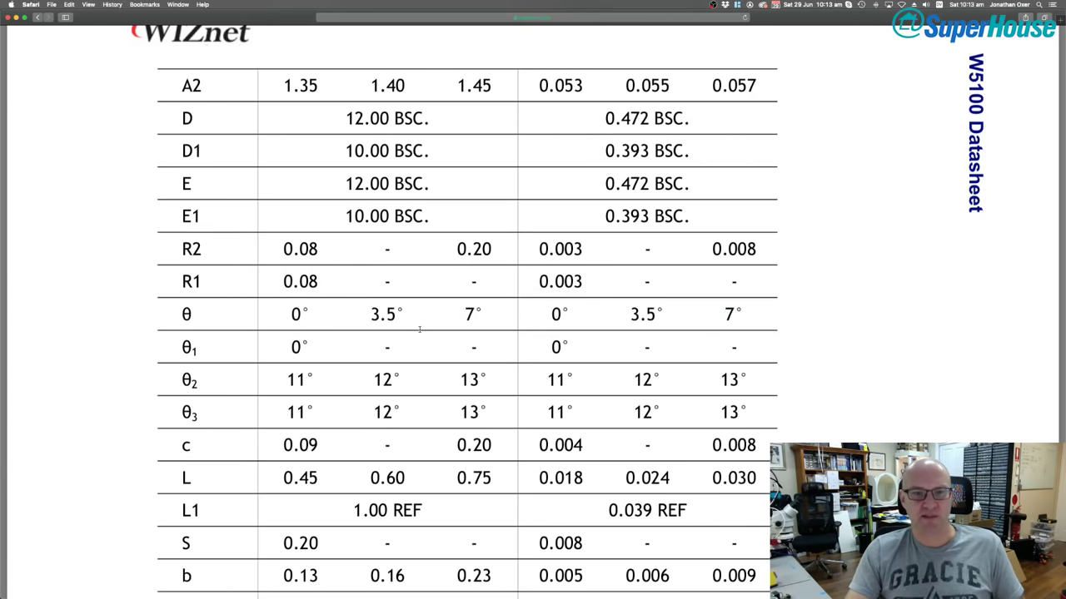
{"action": "scroll", "coordinate": [420, 329], "scroll_direction": "down", "scroll_amount": 5}
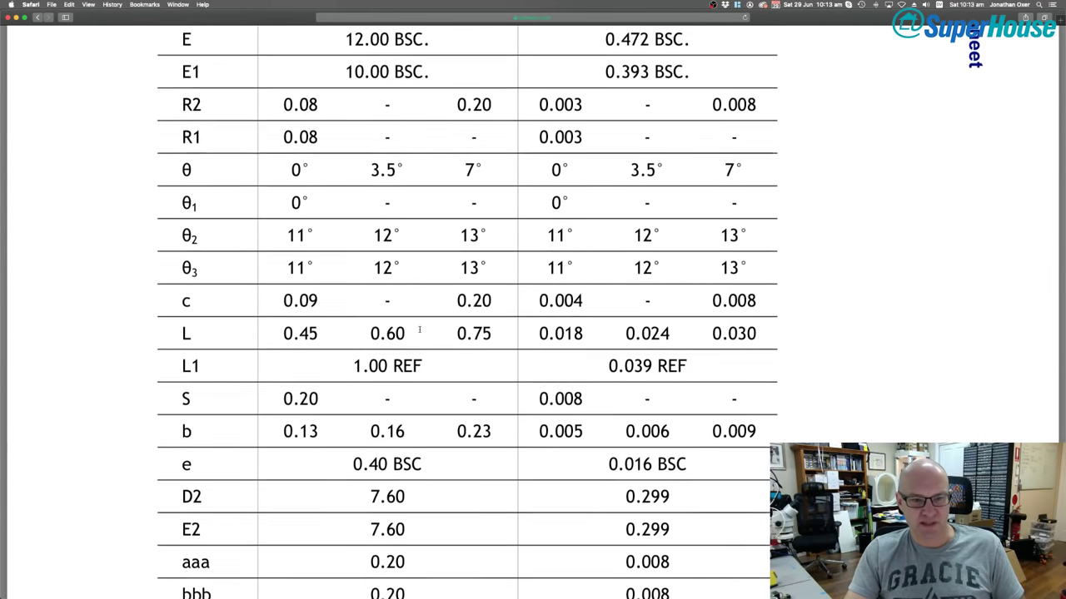
{"action": "scroll", "coordinate": [420, 329], "scroll_direction": "down", "scroll_amount": 2}
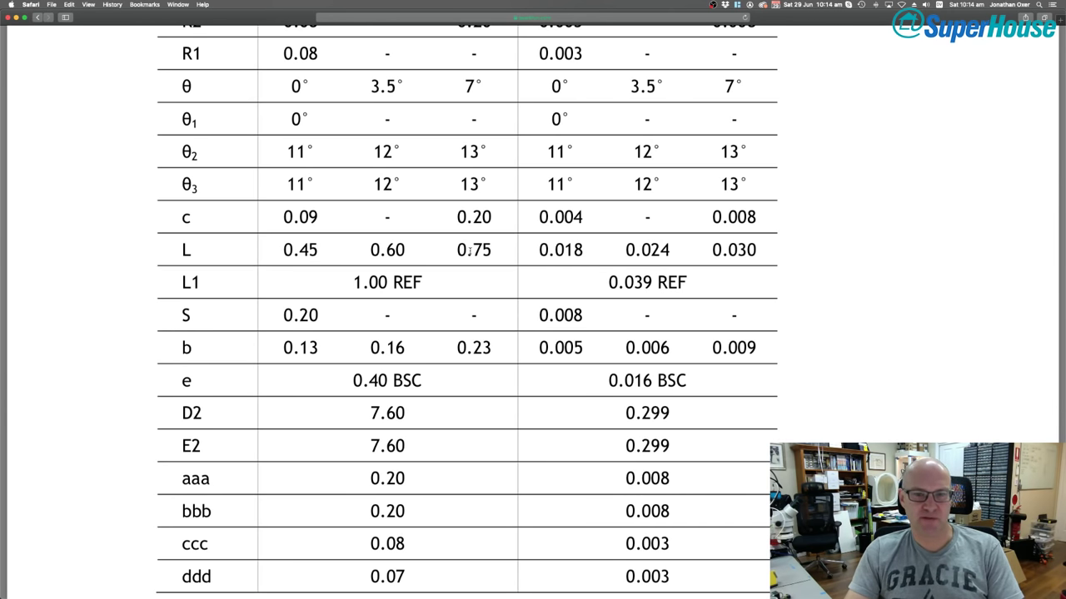
{"action": "key", "text": "super+Tab"}
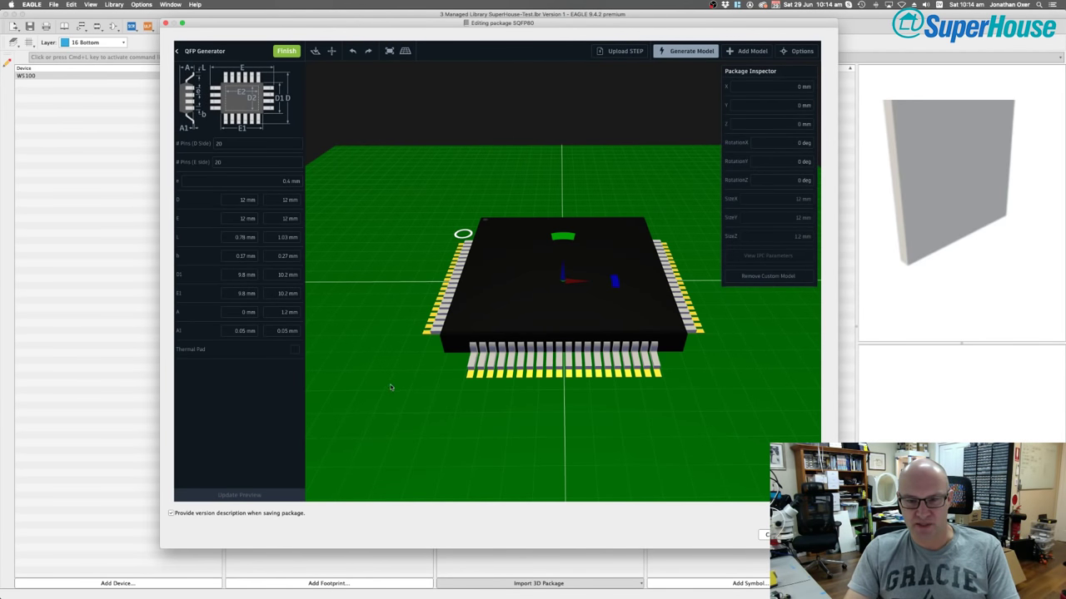
View the leads edge-on and compare them against the datasheet dimension table.
{"action": "left_click_drag", "start_coordinate": [400, 391], "coordinate": [376, 338]}
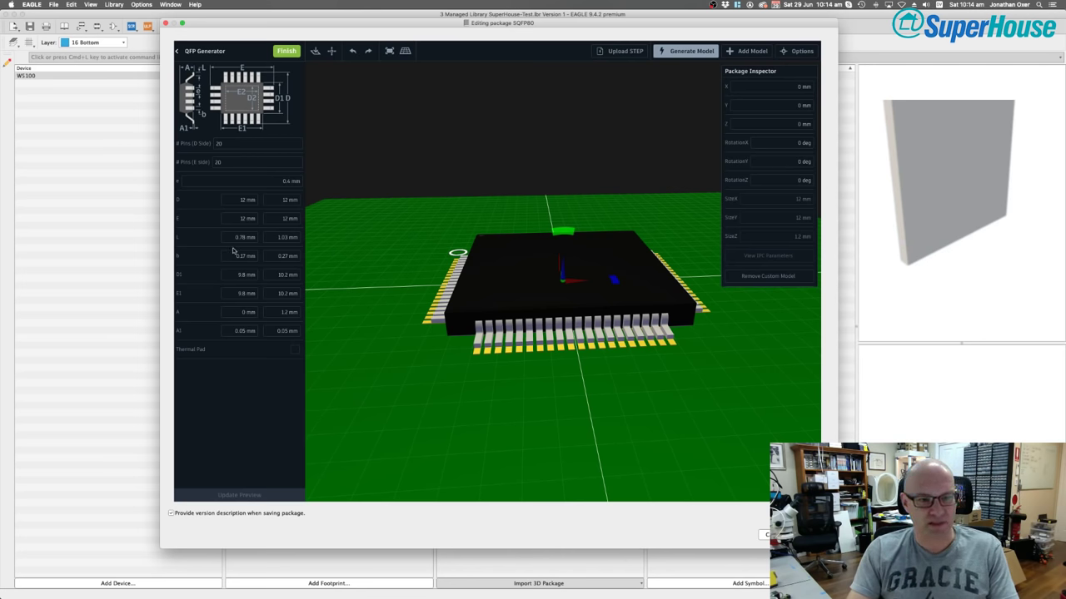
{"action": "key", "text": "super+Tab"}
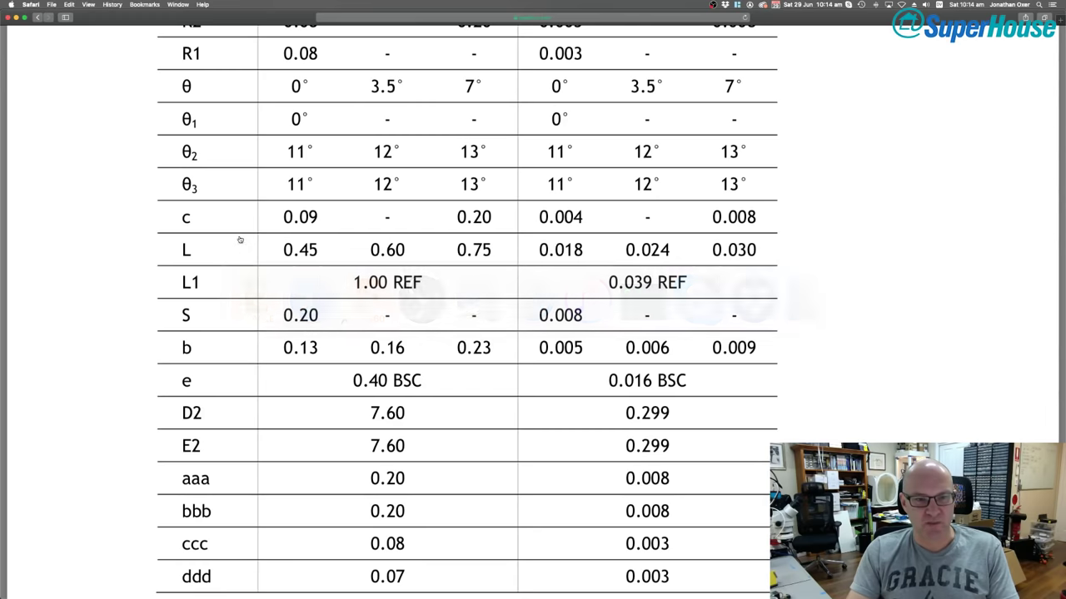
{"action": "key", "text": "super+Tab"}
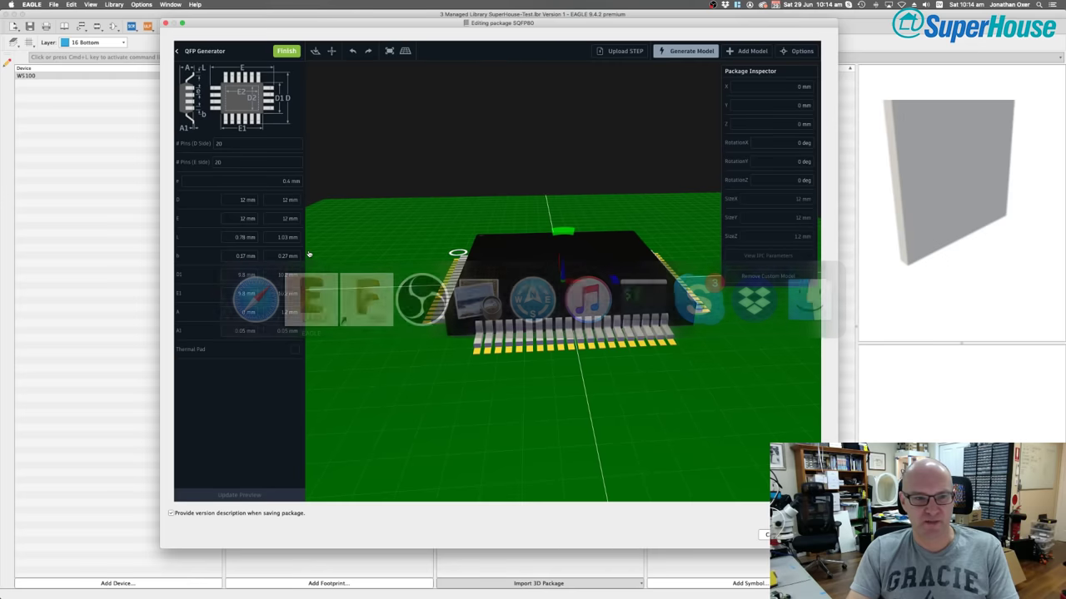
Set lead length L to 0.45 mm min and 0.75 mm max, then regenerate the 3D preview.
{"action": "left_click", "coordinate": [241, 237]}
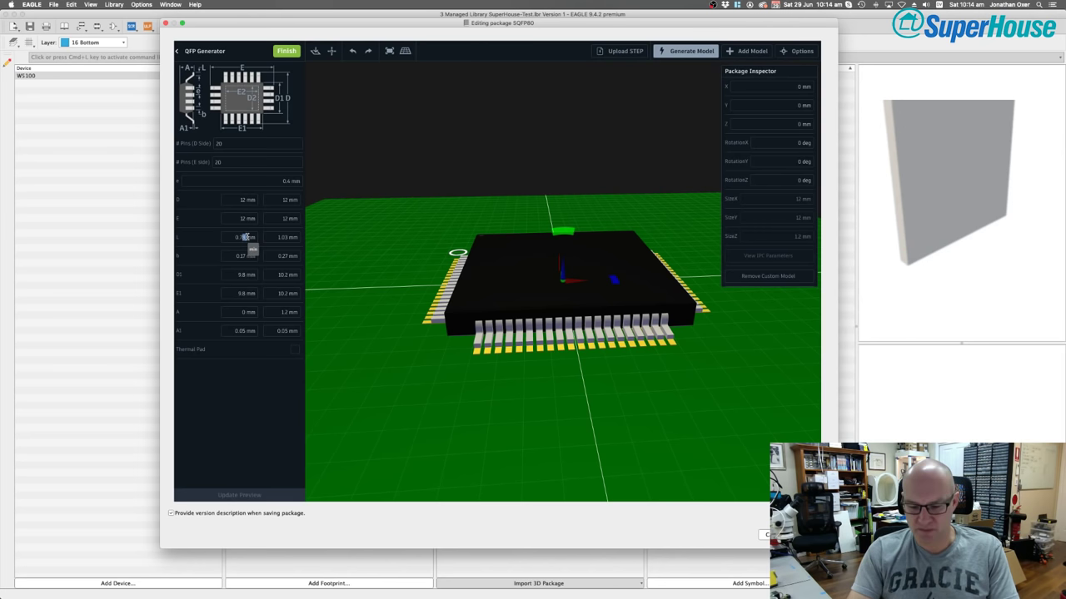
{"action": "double_click", "coordinate": [244, 237]}
{"action": "type", "text": "0.45"}
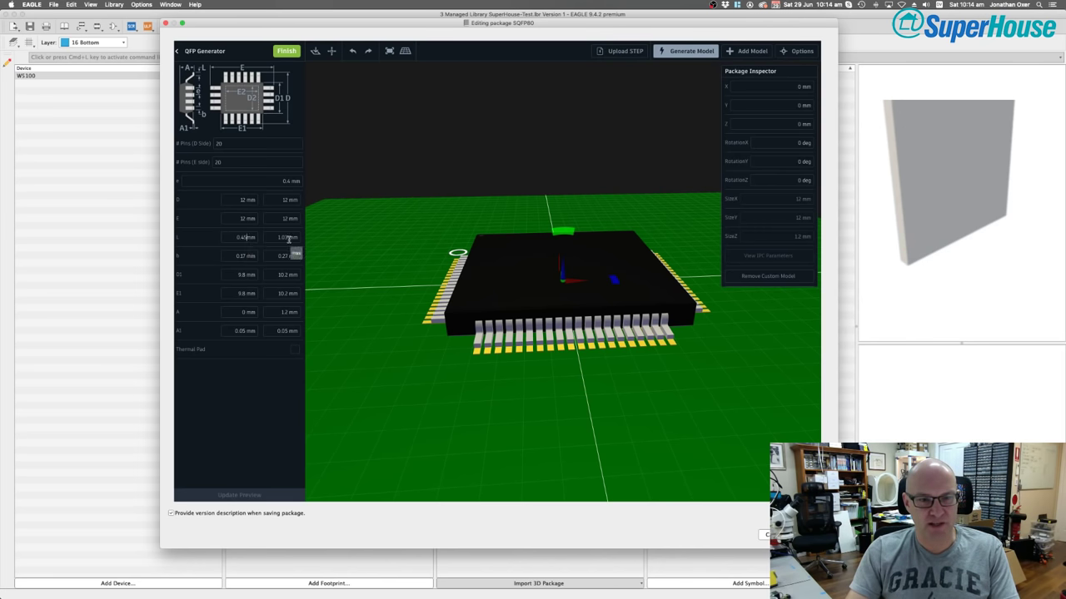
{"action": "double_click", "coordinate": [288, 238]}
{"action": "key", "text": "BackSpace"}
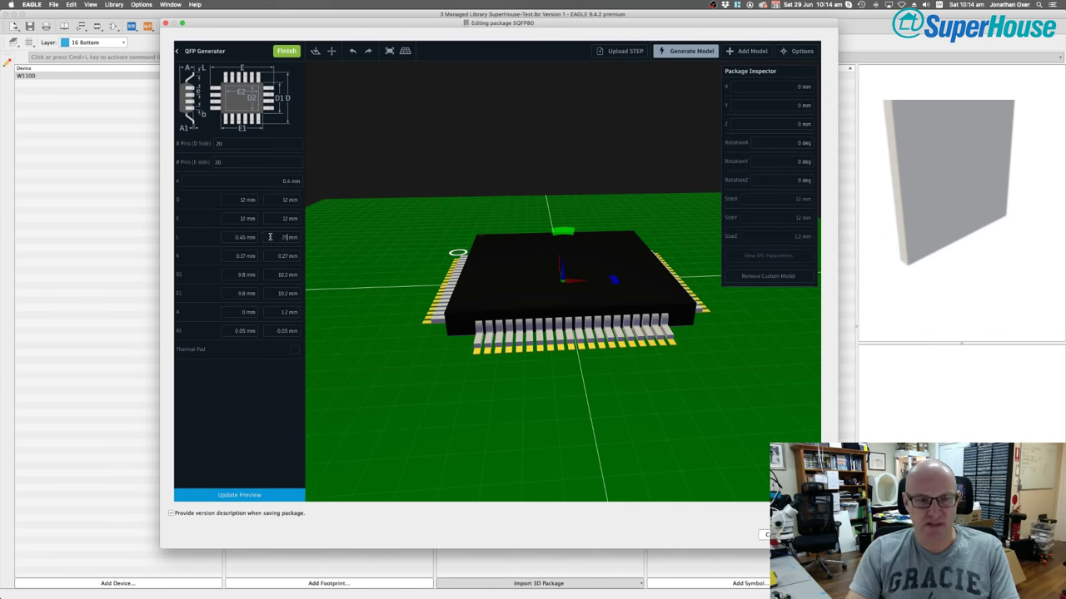
{"action": "type", "text": "0.75"}
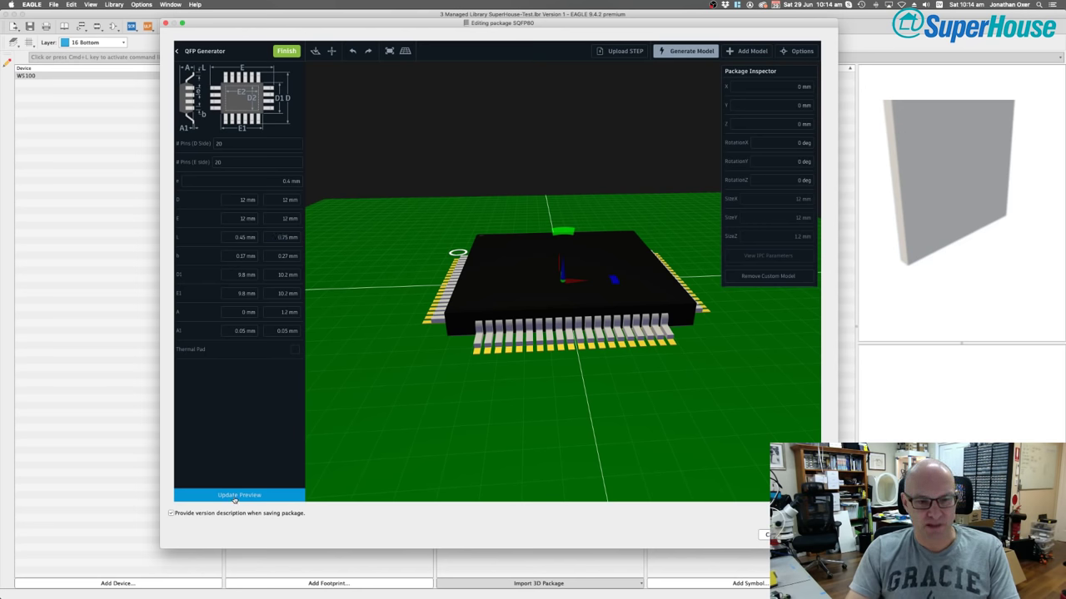
{"action": "left_click", "coordinate": [238, 495]}
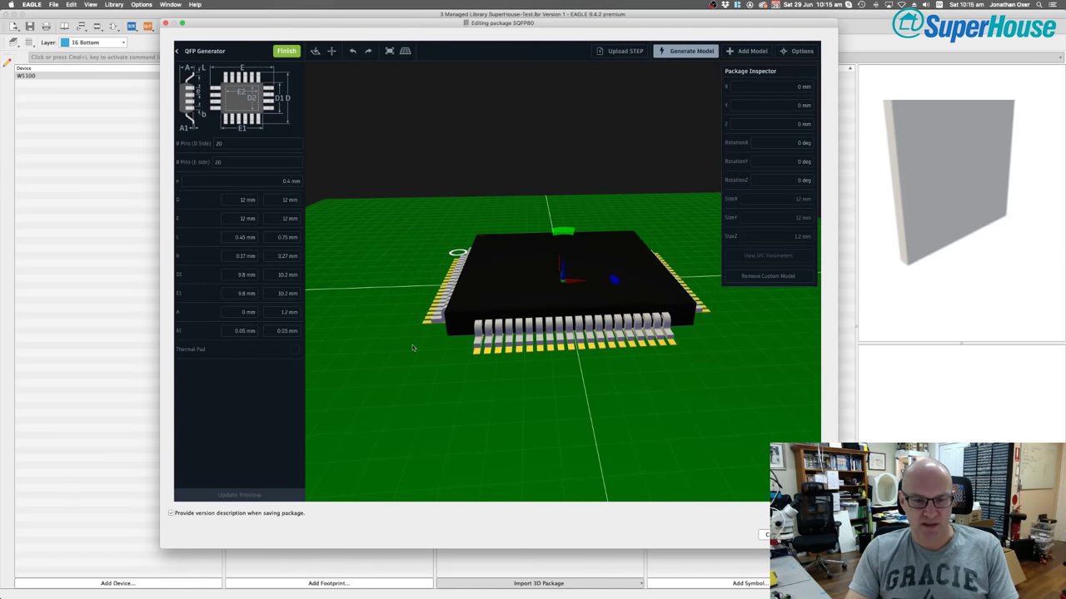
{"action": "scroll", "coordinate": [412, 348], "scroll_direction": "up", "scroll_amount": 5}
{"action": "scroll", "coordinate": [412, 348], "scroll_direction": "down", "scroll_amount": 3}
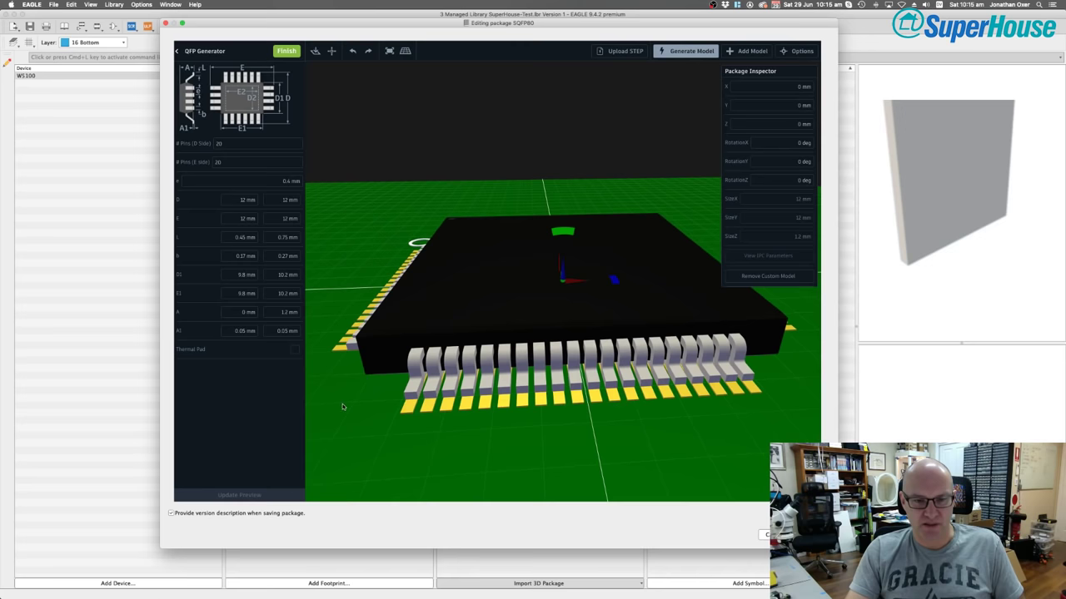
{"action": "left_click_drag", "start_coordinate": [342, 407], "coordinate": [369, 378]}
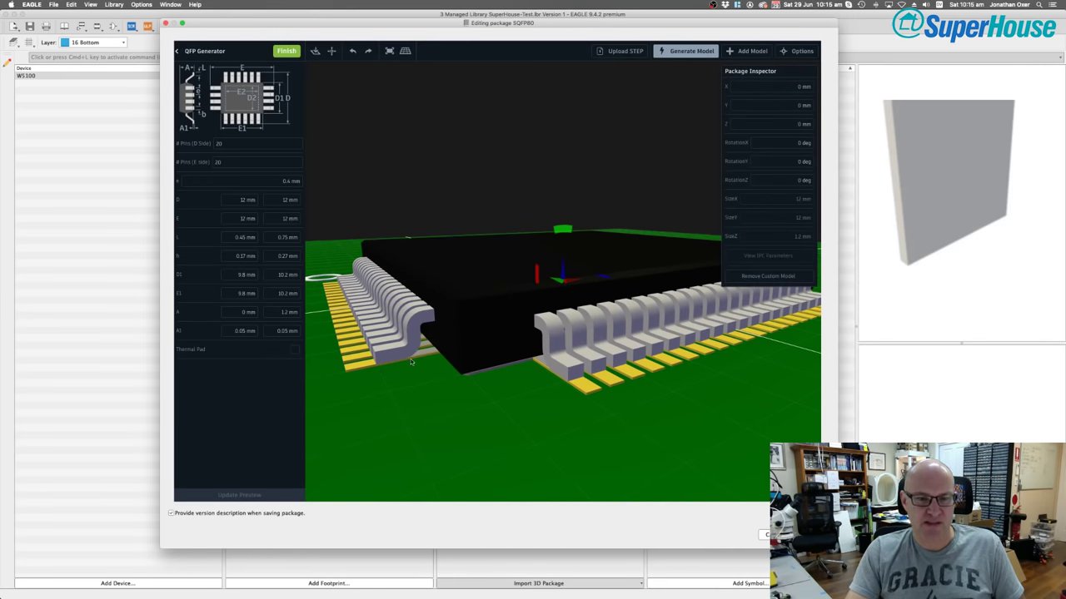
{"action": "left_click_drag", "start_coordinate": [375, 366], "coordinate": [389, 406]}
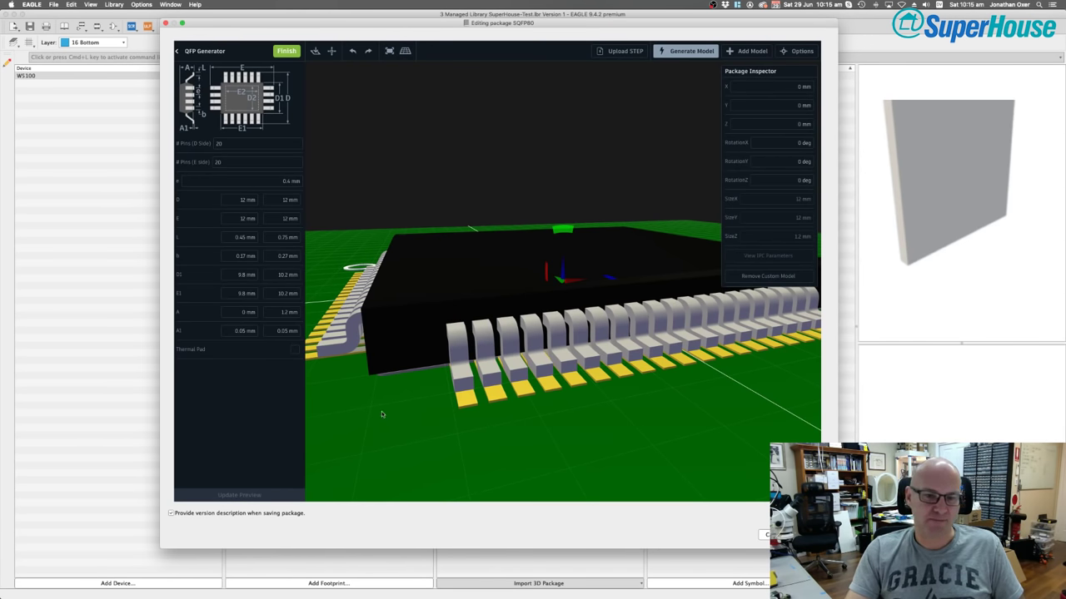
{"action": "left_click_drag", "start_coordinate": [383, 415], "coordinate": [452, 330]}
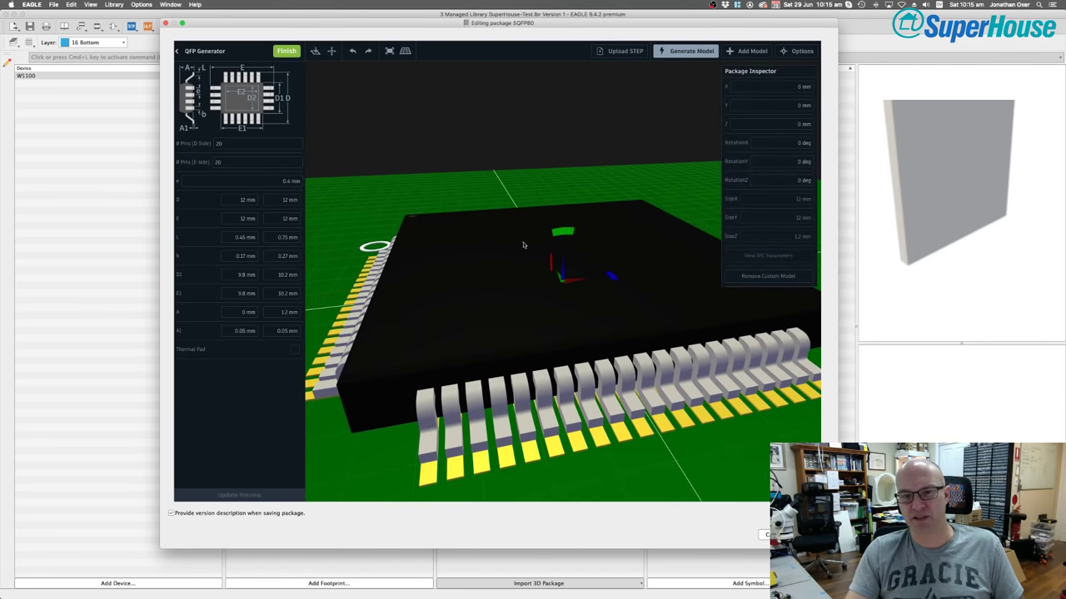
{"action": "scroll", "coordinate": [525, 243], "scroll_direction": "down", "scroll_amount": 3}
{"action": "scroll", "coordinate": [537, 289], "scroll_direction": "up", "scroll_amount": 3}
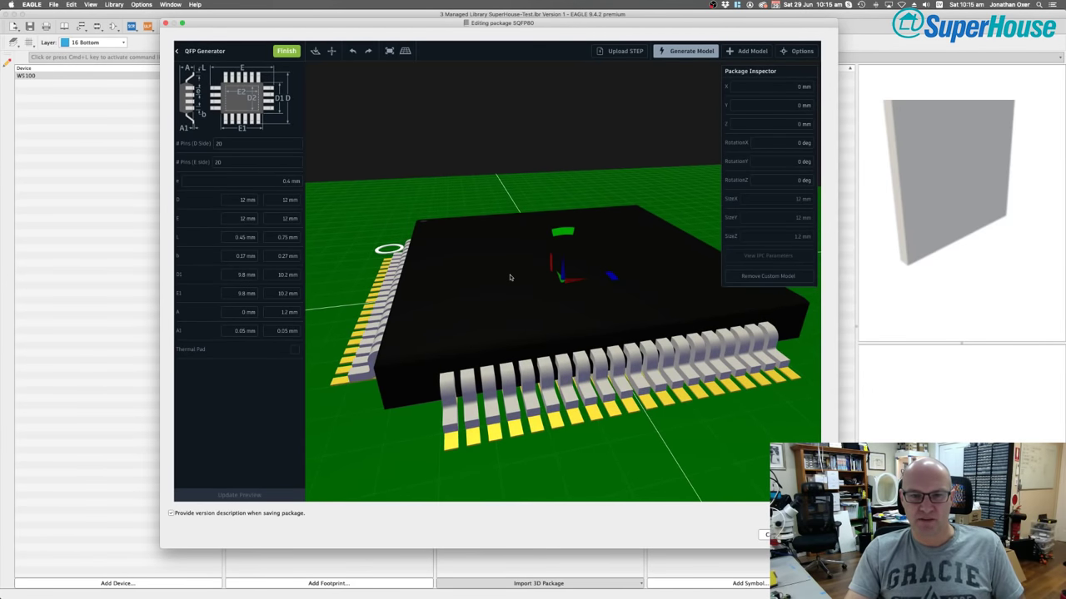
{"action": "scroll", "coordinate": [536, 288], "scroll_direction": "down", "scroll_amount": 3}
{"action": "scroll", "coordinate": [536, 289], "scroll_direction": "up", "scroll_amount": 2}
{"action": "left_click_drag", "start_coordinate": [407, 402], "coordinate": [407, 252]}
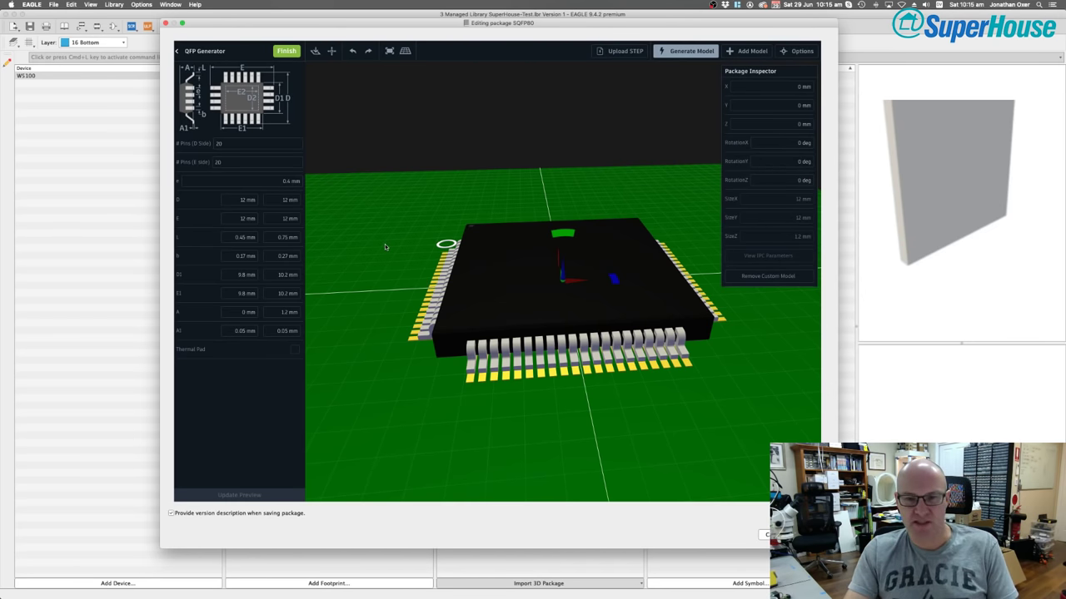
{"action": "left_click_drag", "start_coordinate": [386, 248], "coordinate": [425, 310]}
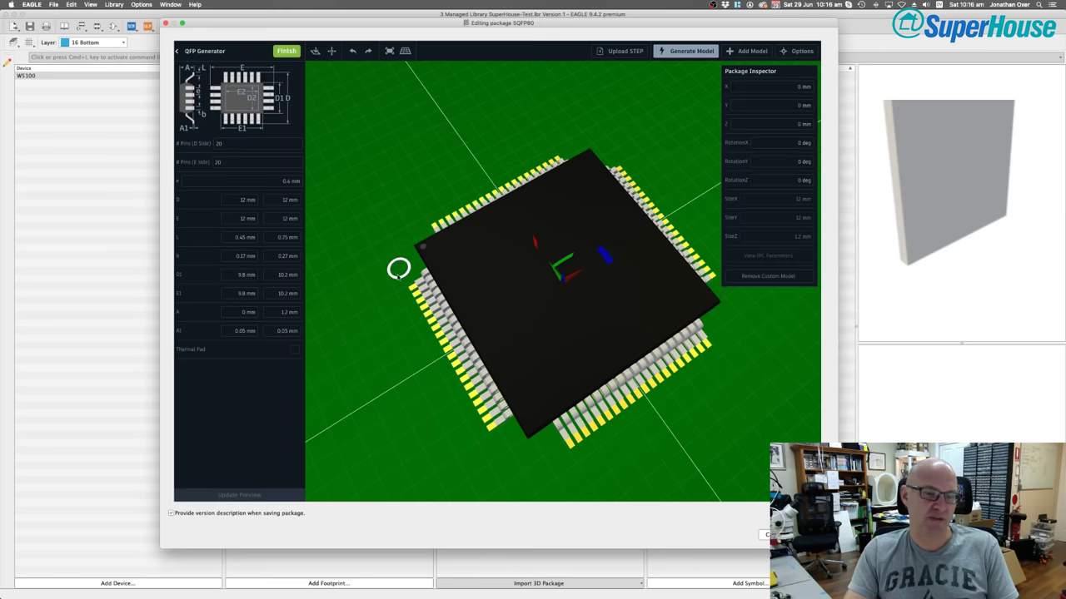
{"action": "left_click_drag", "start_coordinate": [397, 267], "coordinate": [394, 290]}
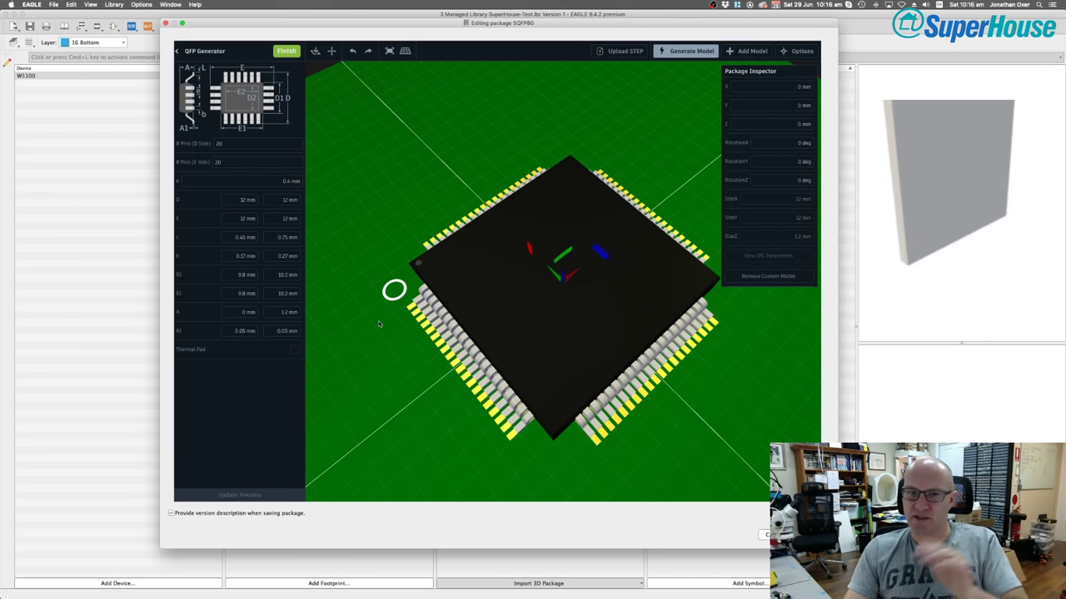
{"action": "mouse_move", "coordinate": [599, 255]}
{"action": "left_click_drag", "start_coordinate": [600, 256], "coordinate": [515, 229]}
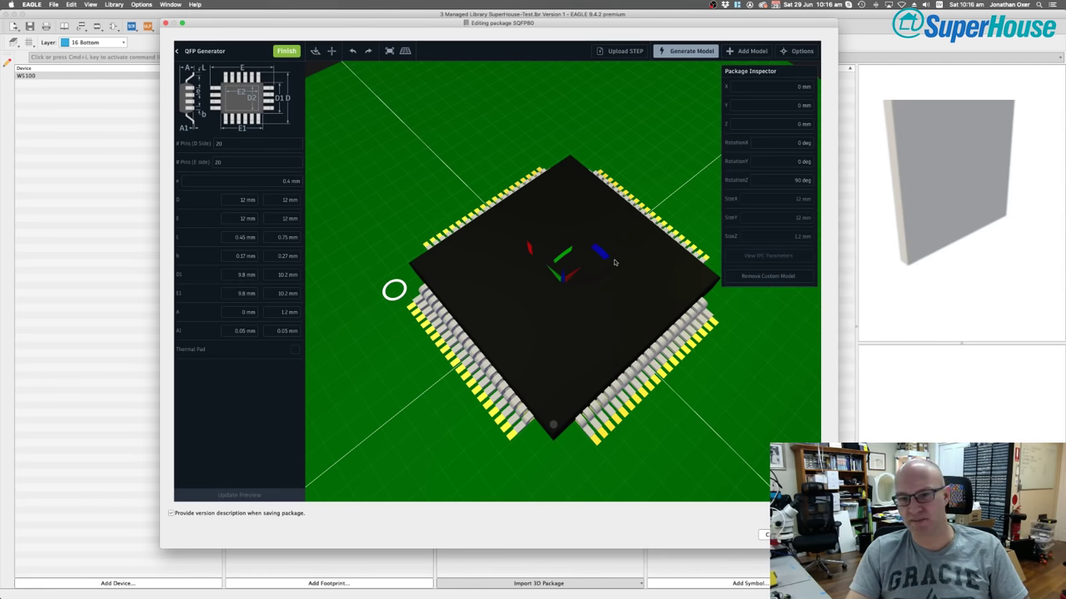
{"action": "left_click_drag", "start_coordinate": [603, 255], "coordinate": [613, 271]}
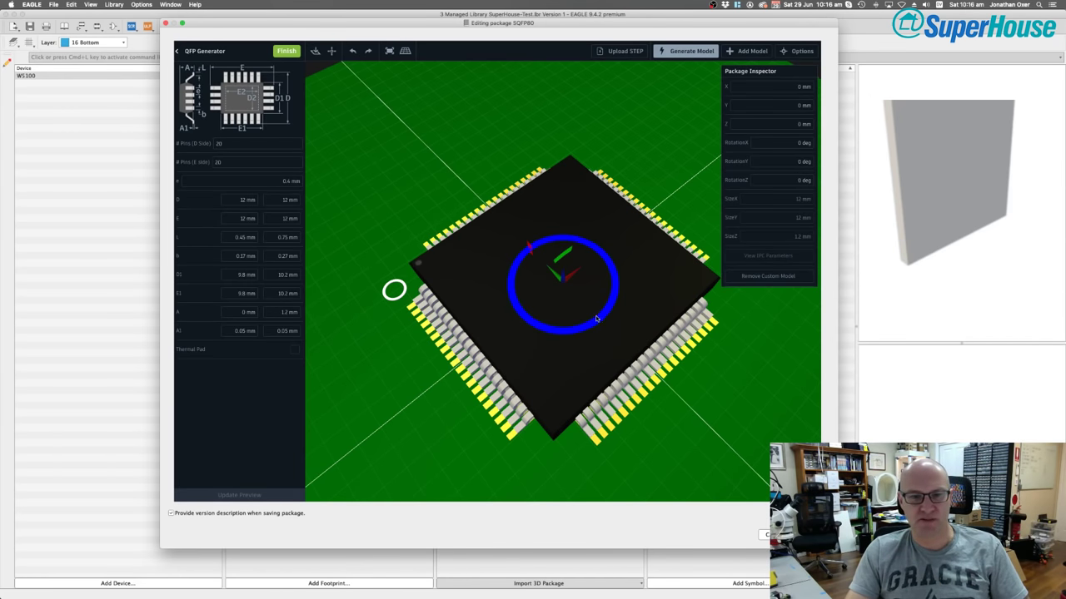
{"action": "left_click_drag", "start_coordinate": [596, 318], "coordinate": [597, 318]}
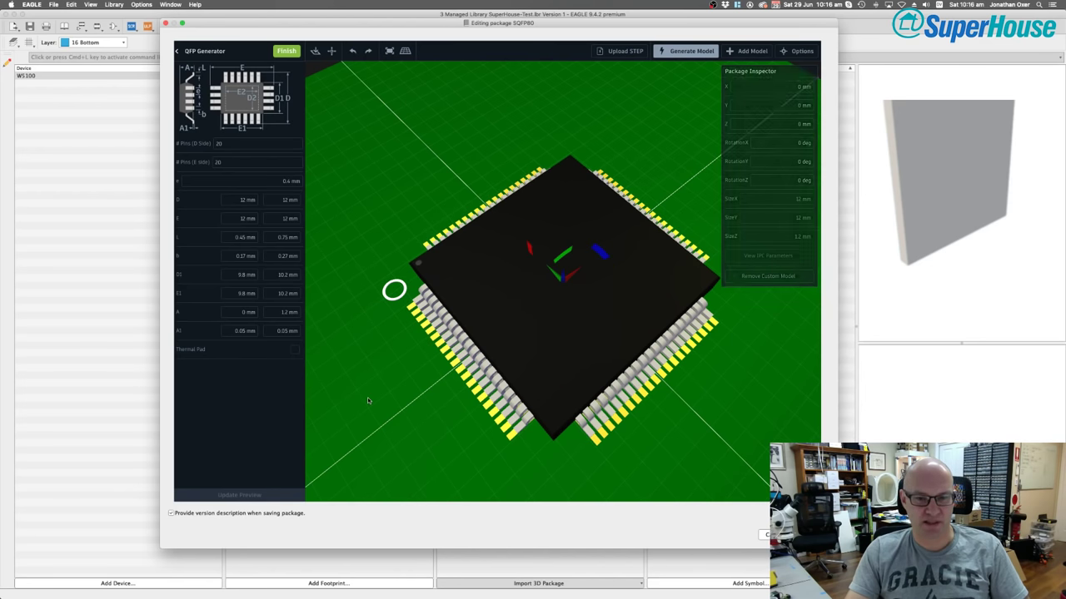
{"action": "left_click_drag", "start_coordinate": [376, 354], "coordinate": [379, 320]}
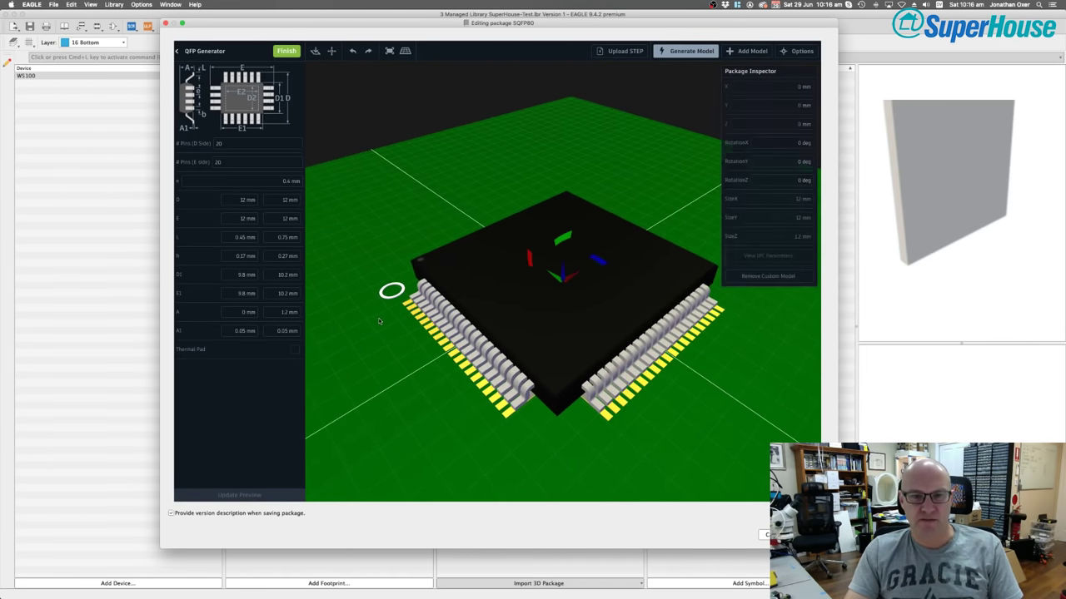
Finish the QFP Generator and confirm saving the model as a new SQFP80 package version.
{"action": "left_click", "coordinate": [287, 52]}
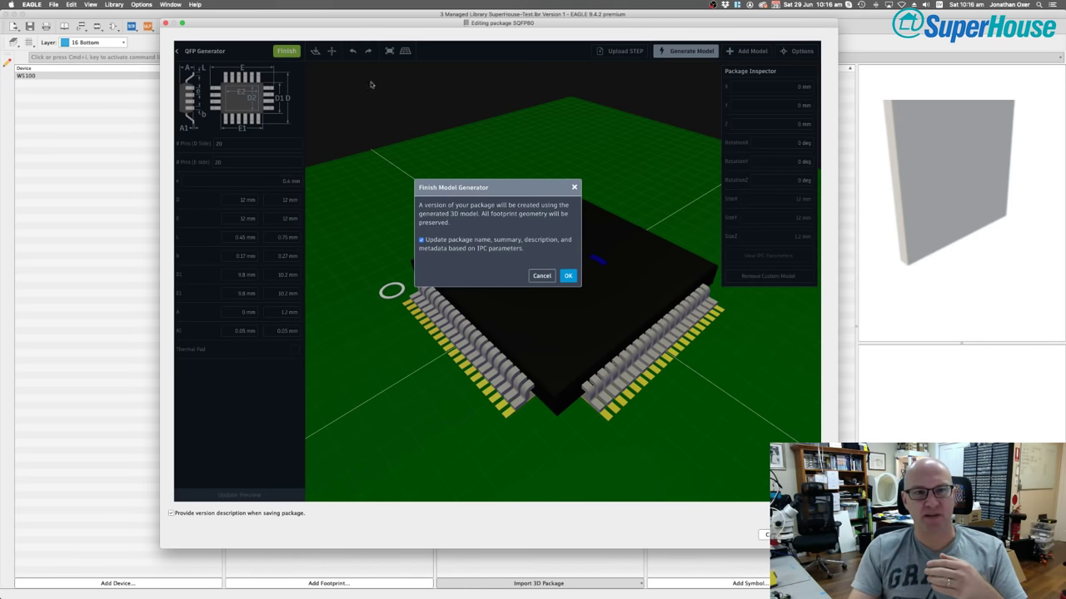
{"action": "left_click_drag", "start_coordinate": [278, 24], "coordinate": [345, 98]}
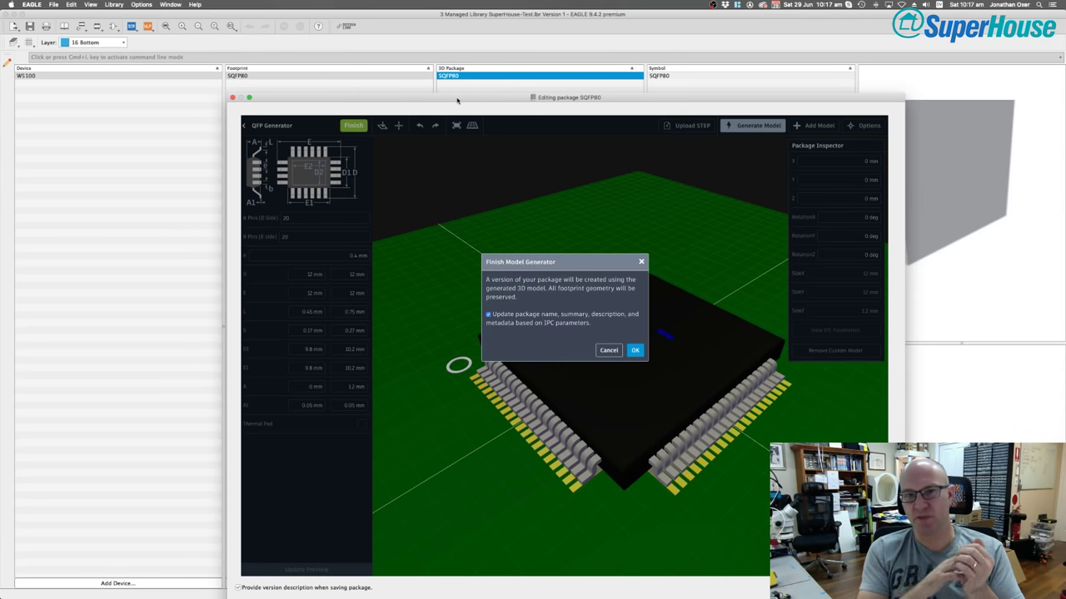
{"action": "left_click_drag", "start_coordinate": [457, 101], "coordinate": [400, 36]}
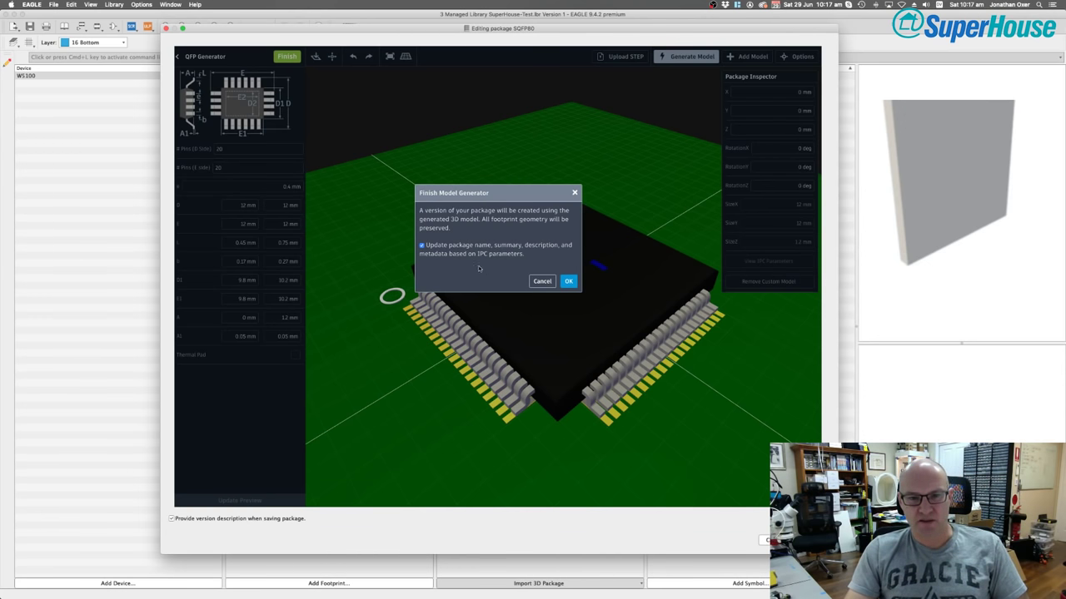
{"action": "left_click", "coordinate": [568, 282]}
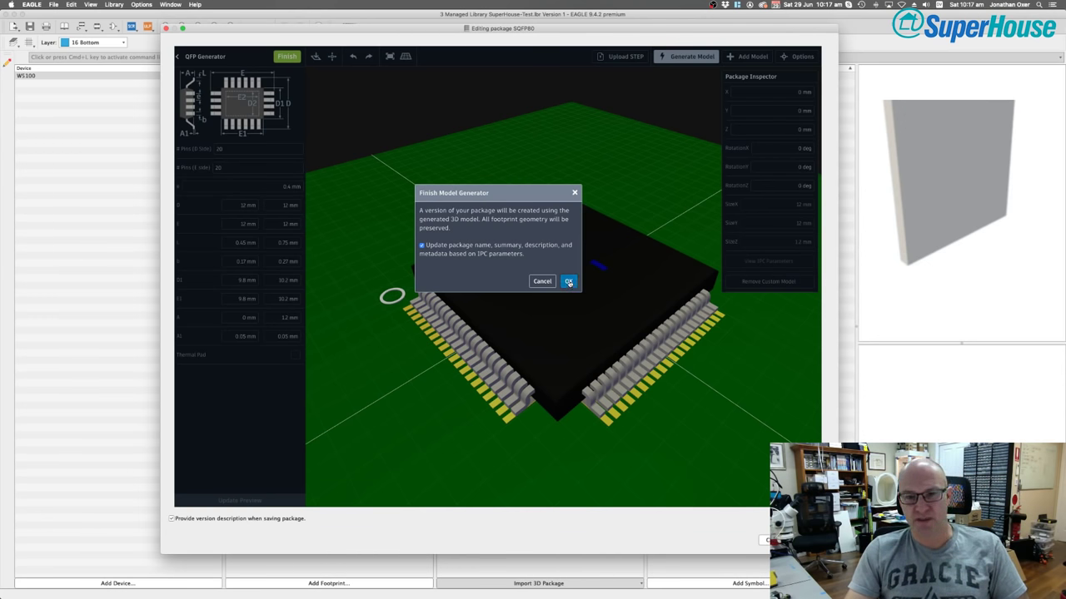
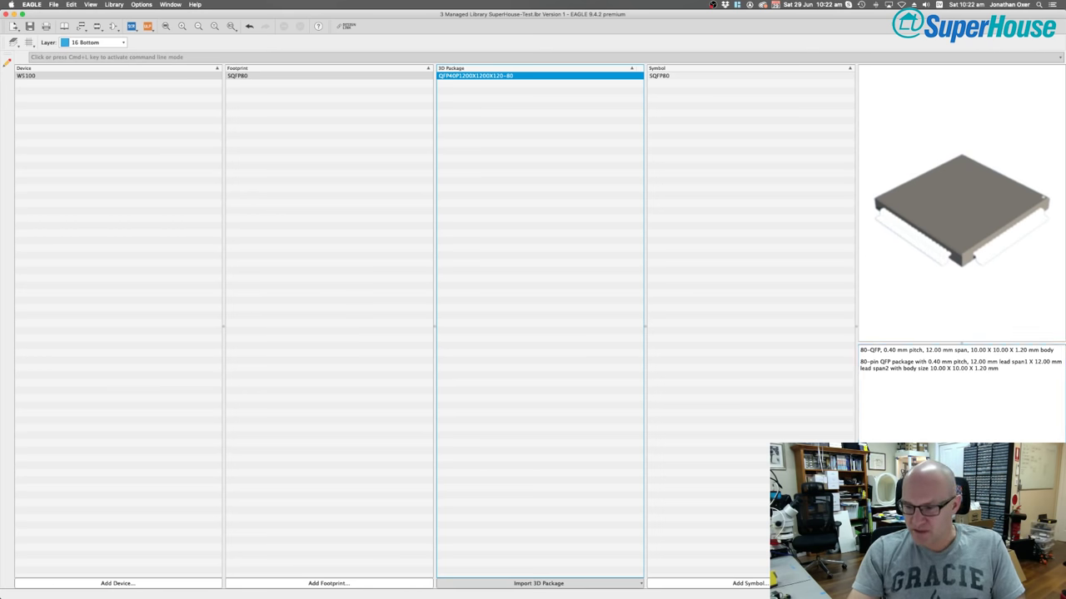
Shrink the SuperHouse-Test library window to reveal the EtherTen board, and save the library.
{"action": "left_click_drag", "start_coordinate": [1064, 589], "coordinate": [671, 336]}
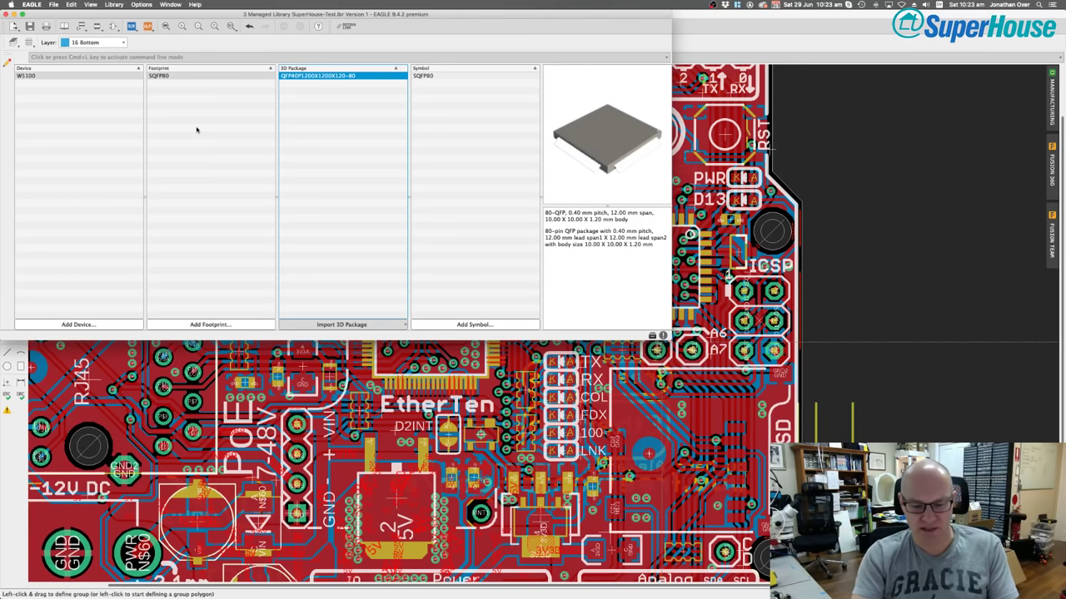
{"action": "key", "text": "super+s"}
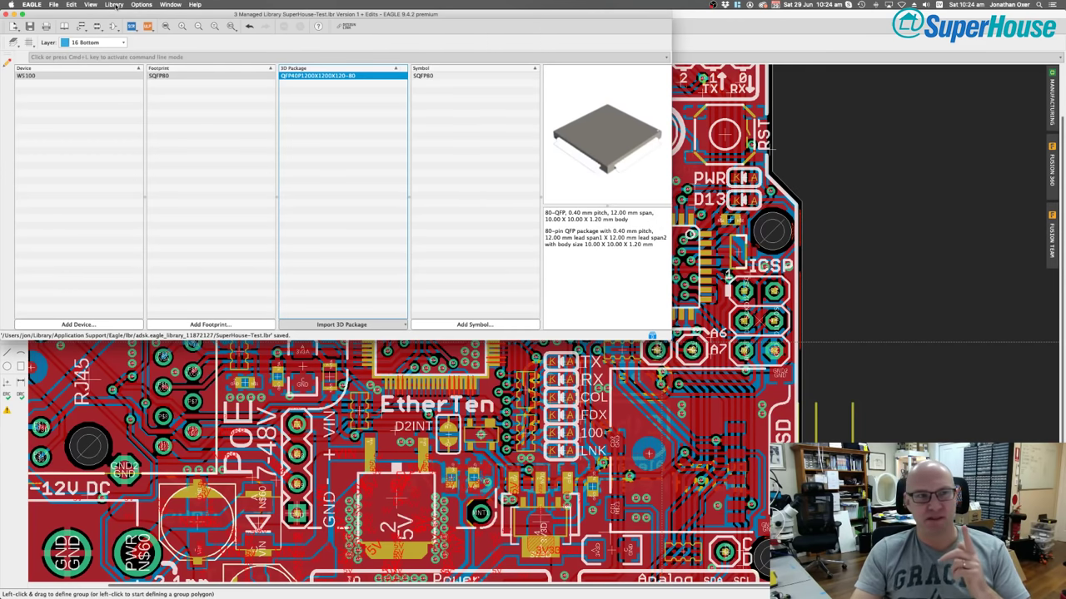
{"action": "left_click", "coordinate": [114, 5]}
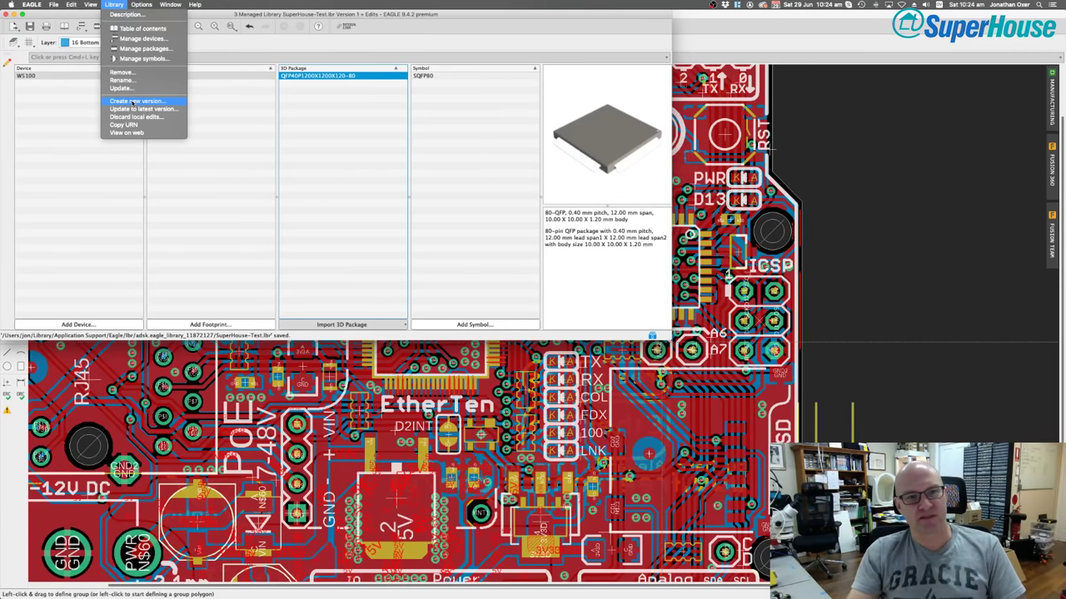
Publish the SuperHouse-Test library as Version 2, then move its window aside.
{"action": "left_click", "coordinate": [133, 100]}
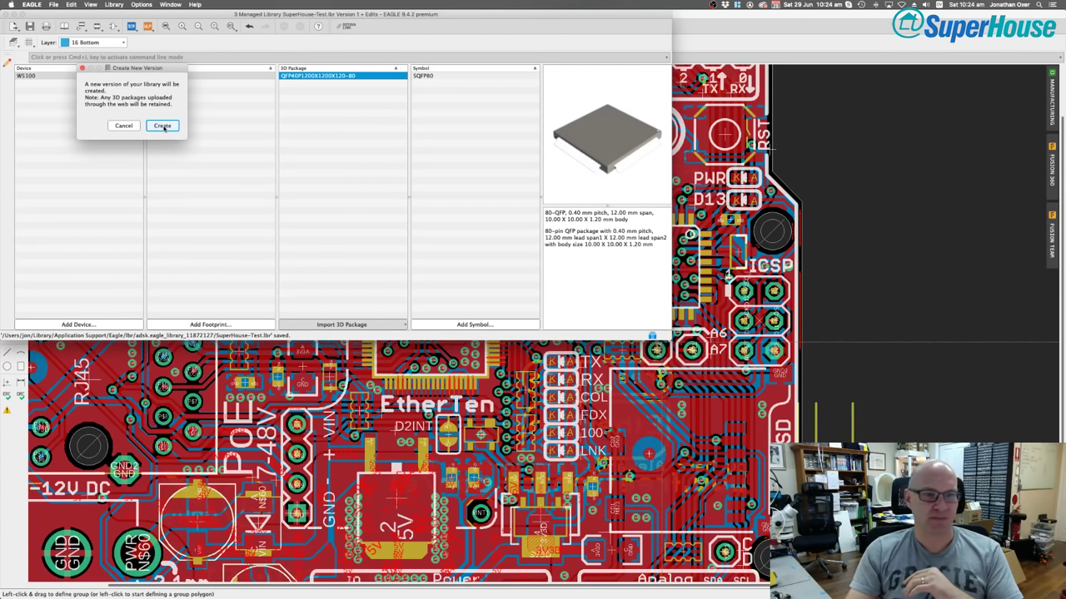
{"action": "left_click", "coordinate": [162, 126]}
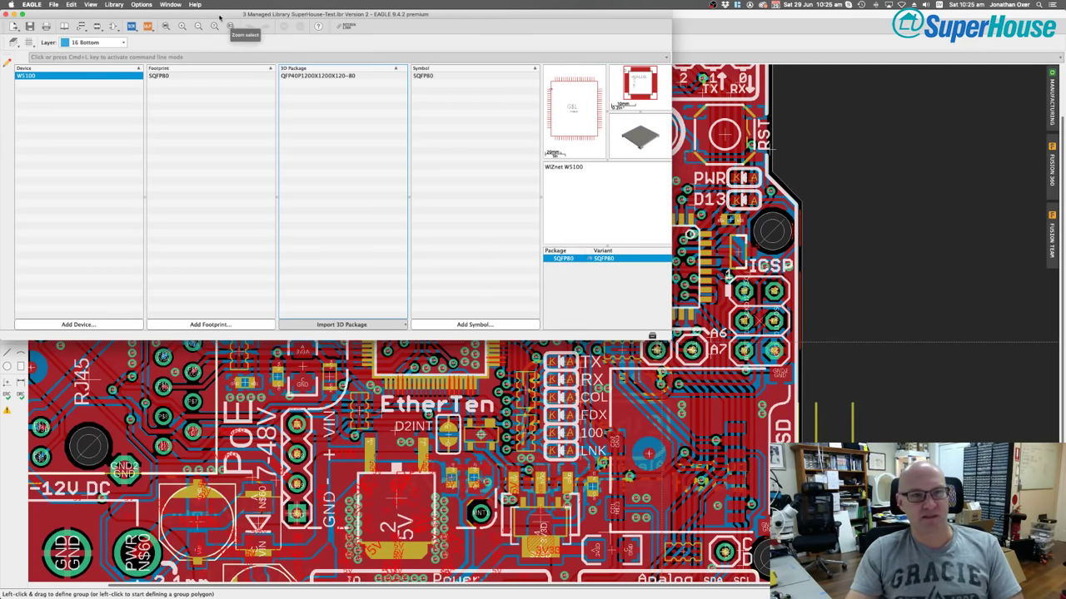
{"action": "left_click_drag", "start_coordinate": [219, 16], "coordinate": [340, 64]}
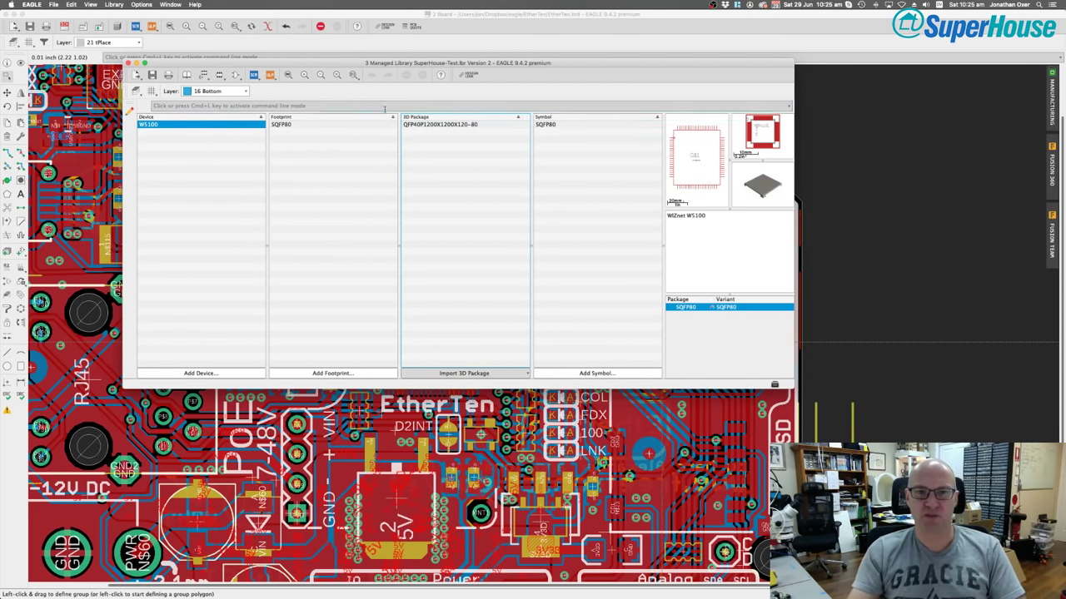
Preview the QFP40P1200X1200X120-80 3D package, then bring the EtherTen schematic to the front.
{"action": "left_click", "coordinate": [436, 125]}
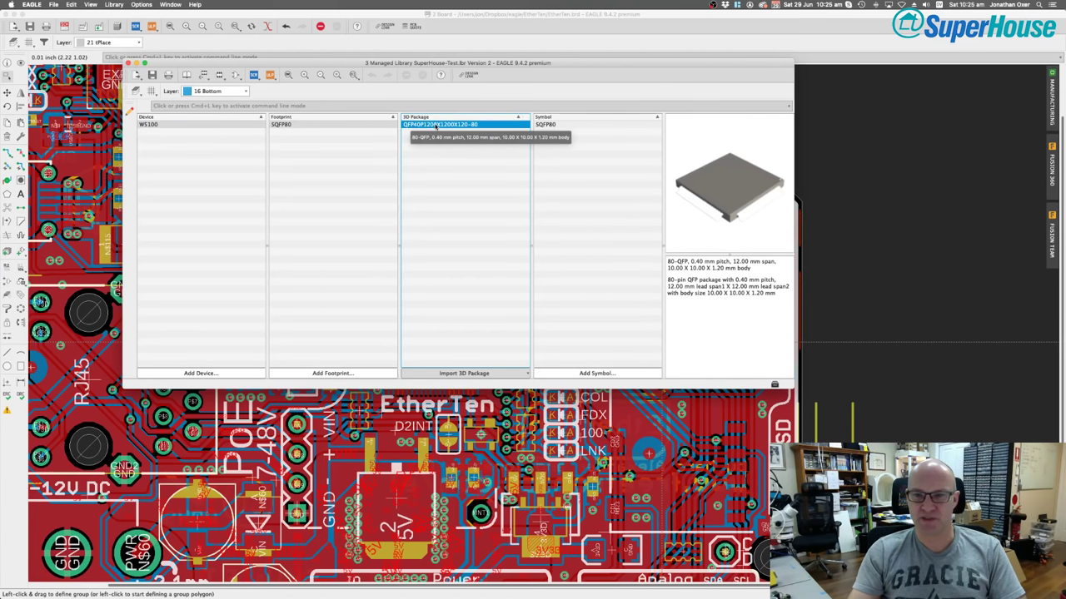
{"action": "left_click", "coordinate": [335, 189]}
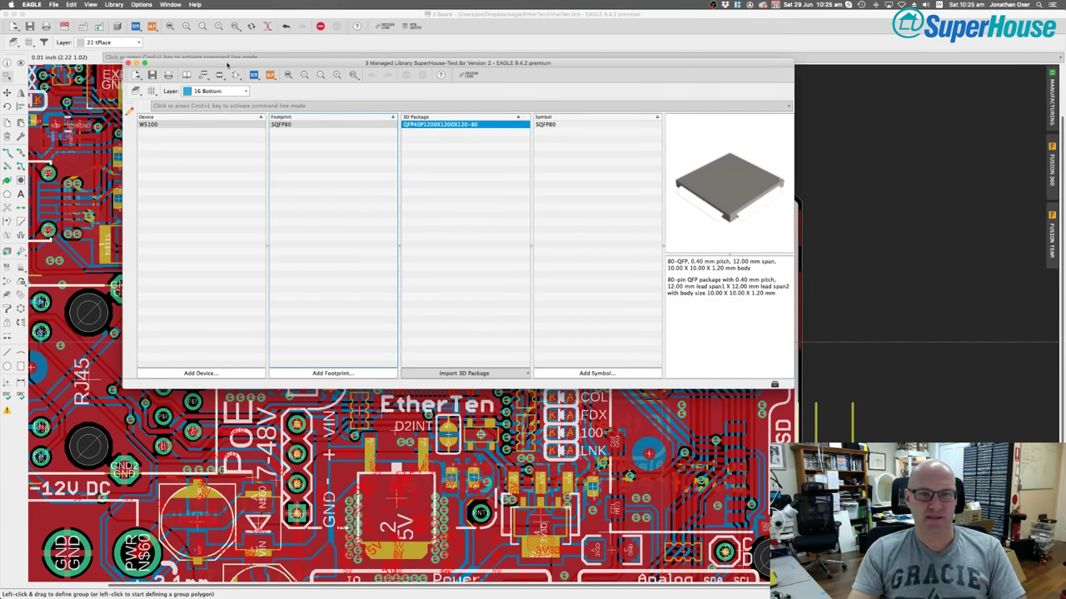
{"action": "left_click_drag", "start_coordinate": [230, 65], "coordinate": [267, 100]}
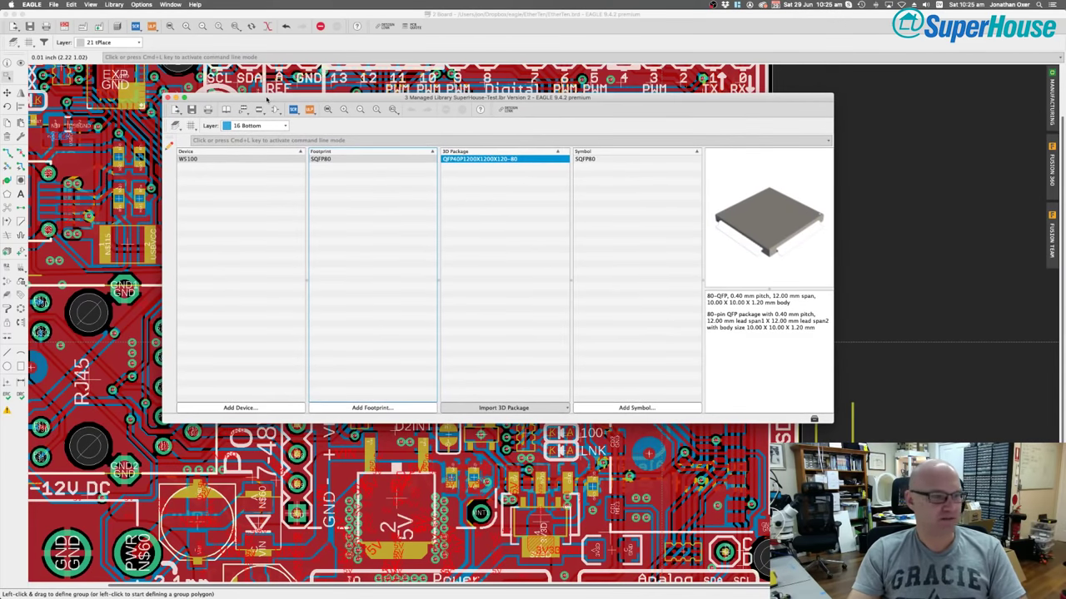
{"action": "left_click", "coordinate": [474, 26]}
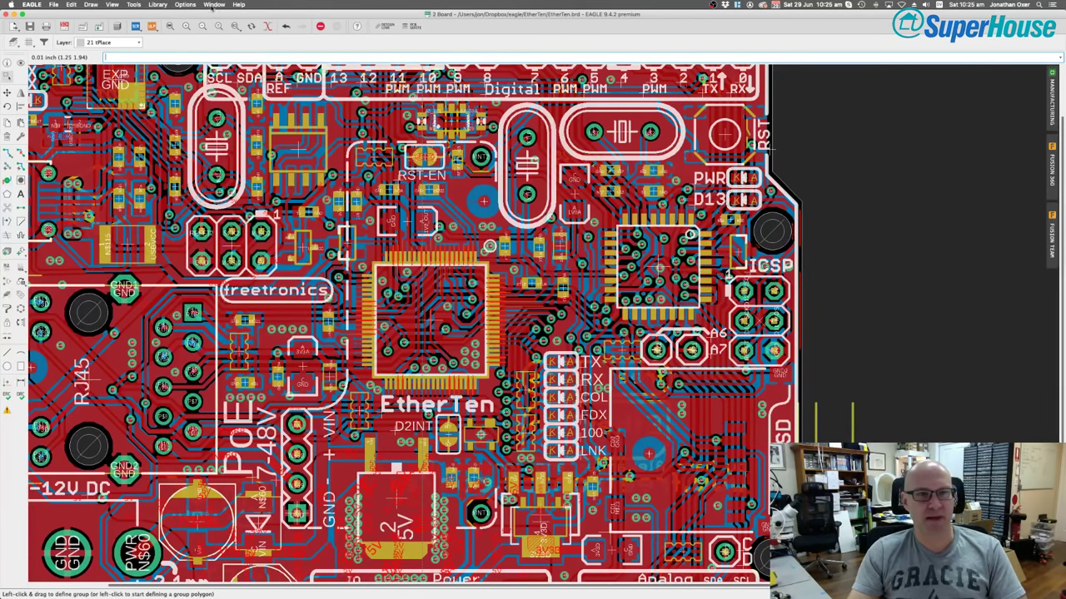
{"action": "left_click", "coordinate": [214, 5]}
{"action": "left_click", "coordinate": [250, 26]}
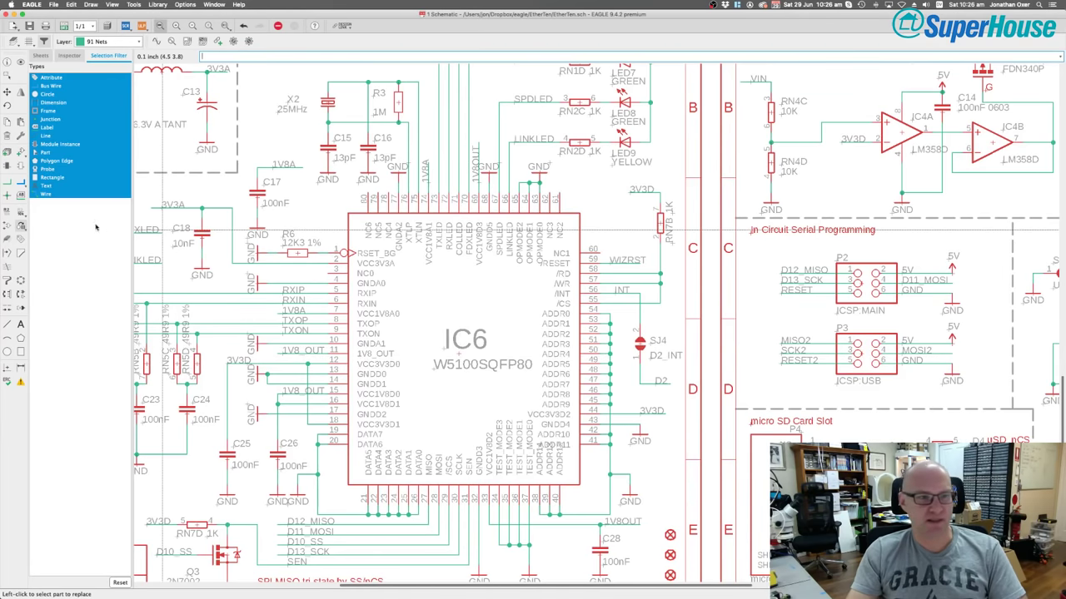
{"action": "left_click", "coordinate": [7, 62]}
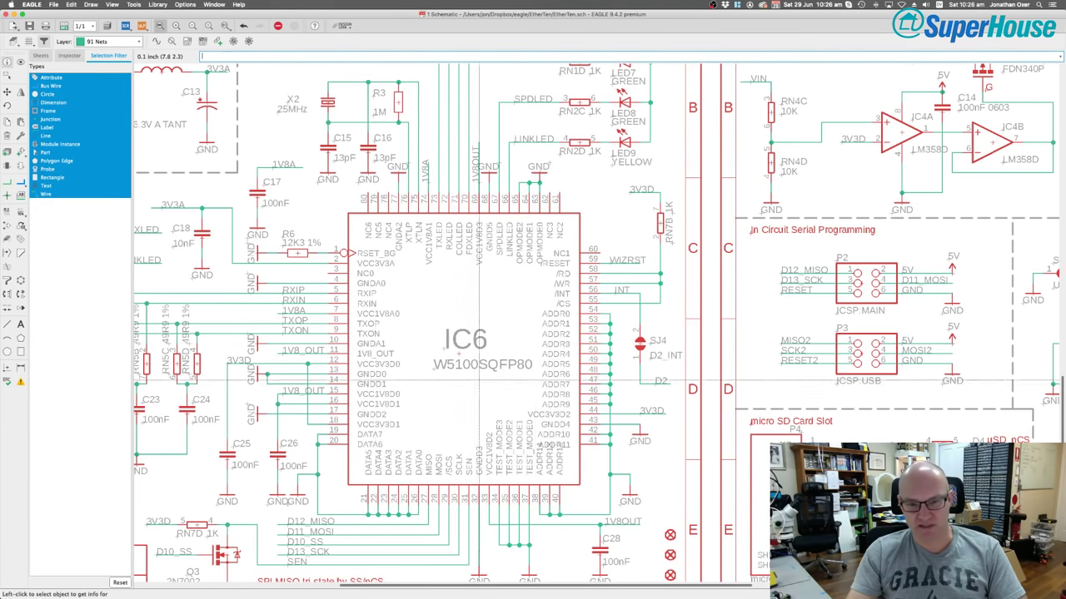
{"action": "left_click", "coordinate": [462, 354]}
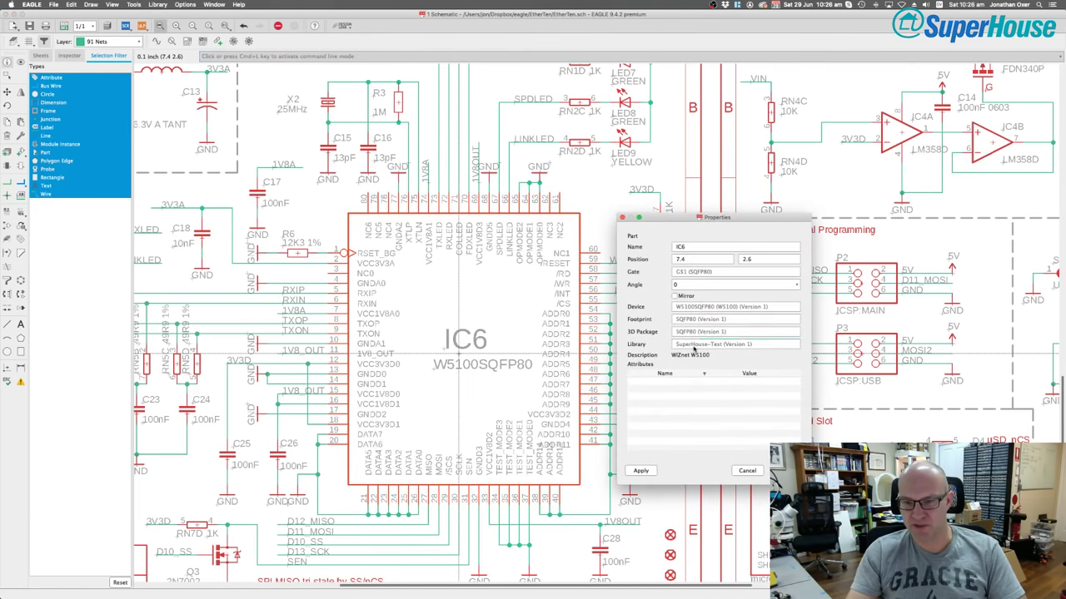
{"action": "left_click", "coordinate": [746, 472]}
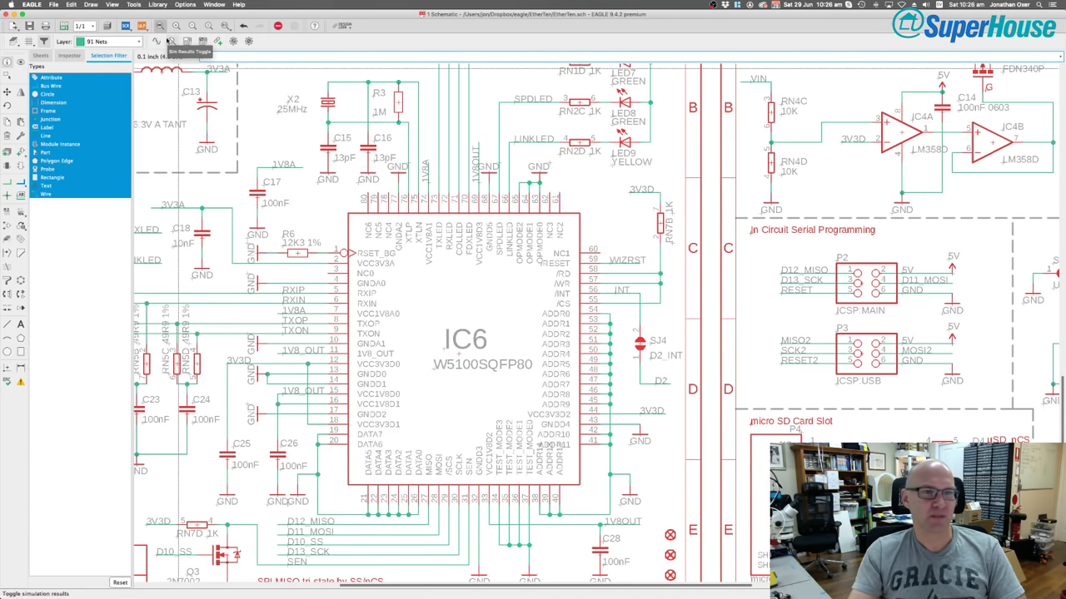
{"action": "left_click", "coordinate": [156, 5]}
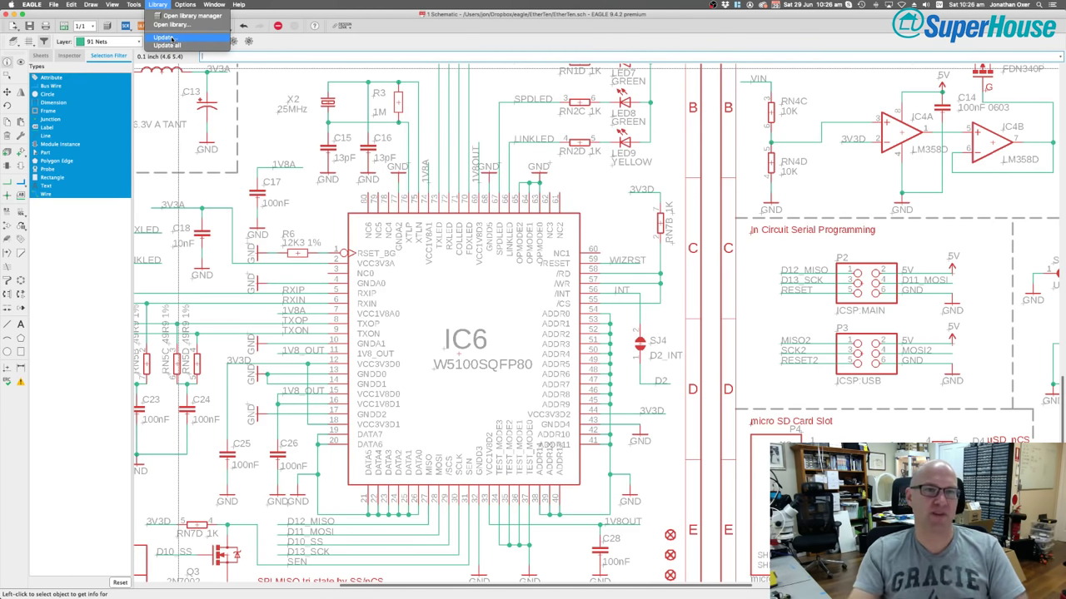
Look through the single-library Update dialog and close it without changes.
{"action": "left_click", "coordinate": [167, 37]}
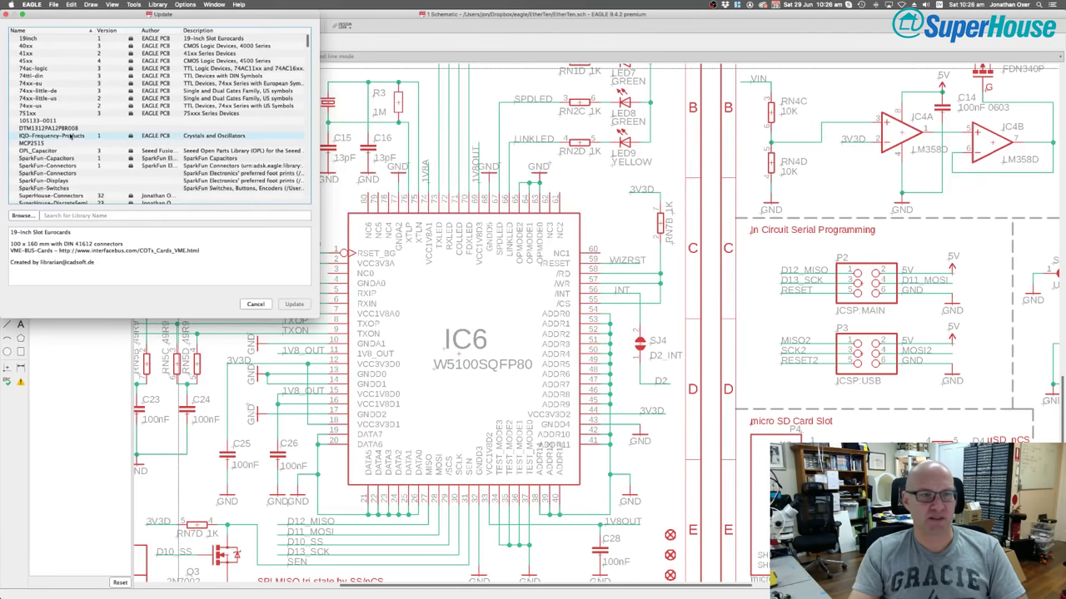
{"action": "scroll", "coordinate": [66, 140], "scroll_direction": "down", "scroll_amount": 5}
{"action": "scroll", "coordinate": [63, 142], "scroll_direction": "up", "scroll_amount": 8}
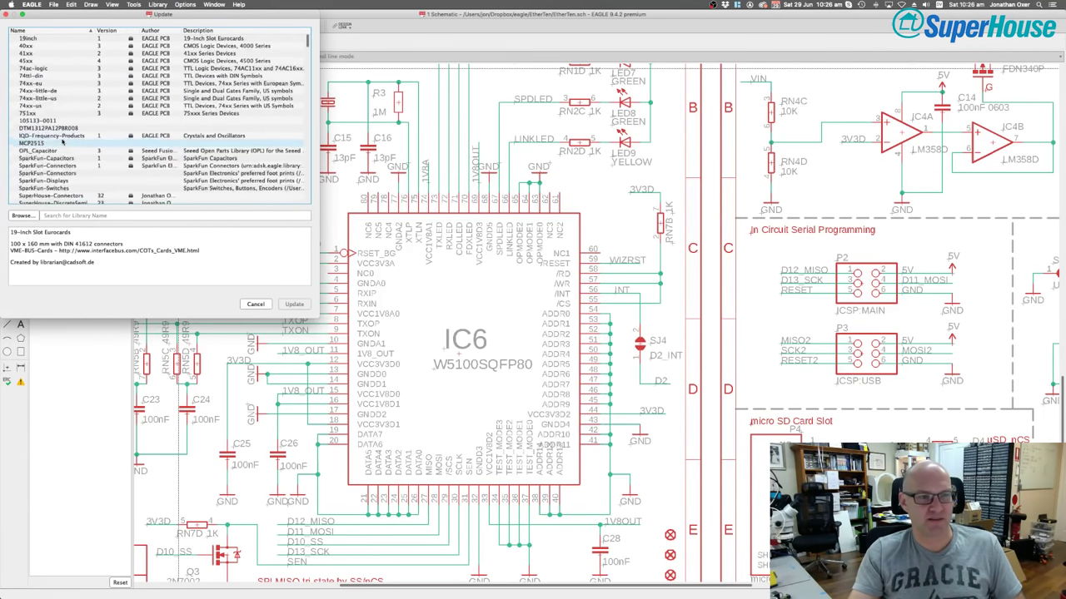
{"action": "scroll", "coordinate": [62, 143], "scroll_direction": "down", "scroll_amount": 8}
{"action": "scroll", "coordinate": [67, 141], "scroll_direction": "up", "scroll_amount": 10}
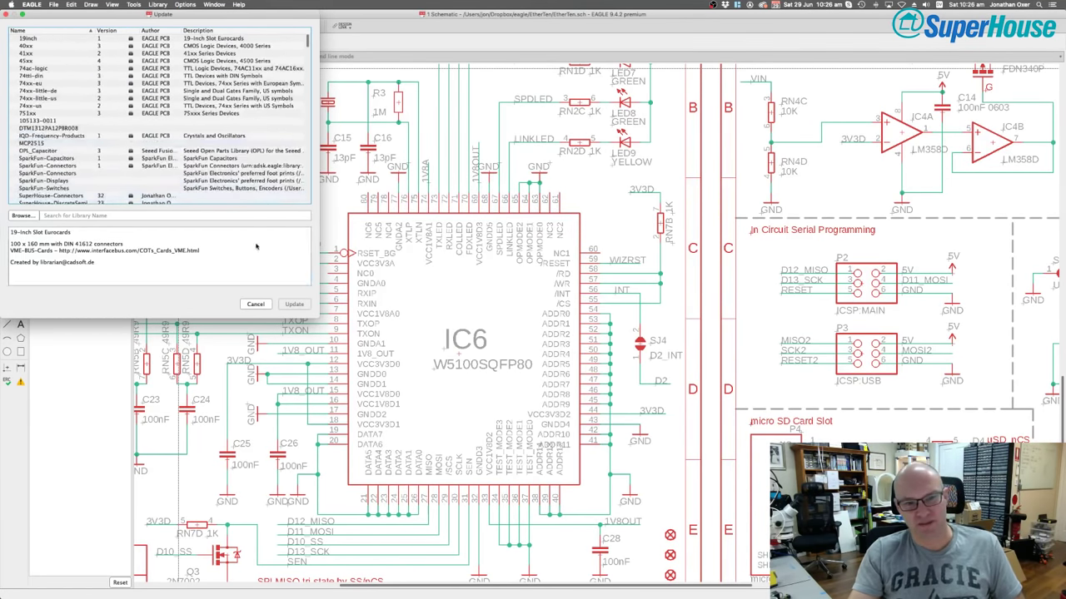
{"action": "left_click", "coordinate": [255, 304]}
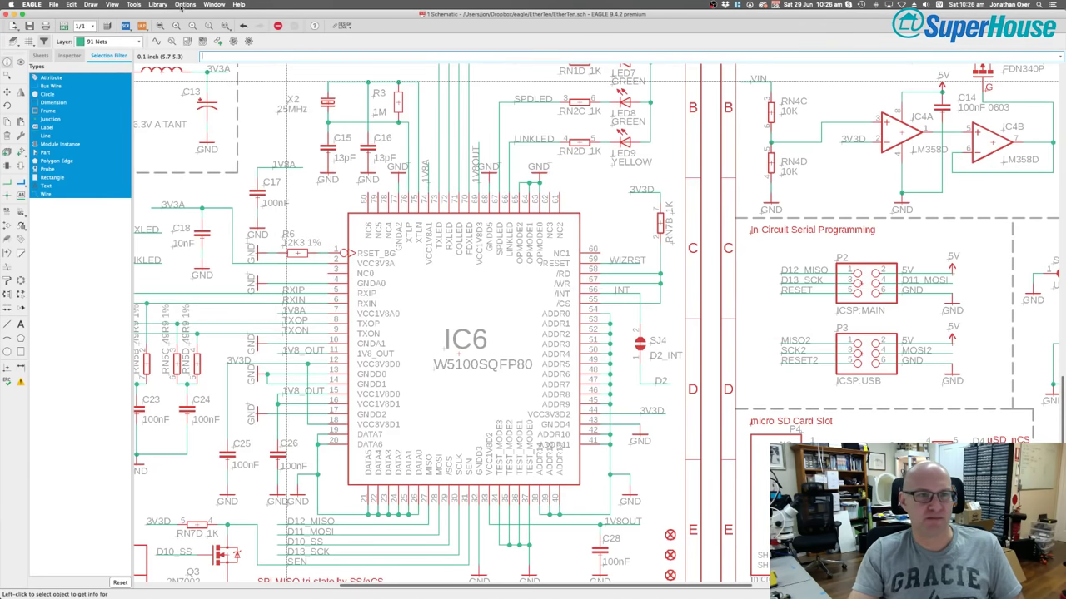
Run Update all, skipping the package variant choice and acknowledging the warning and board-modified notices.
{"action": "left_click", "coordinate": [157, 4]}
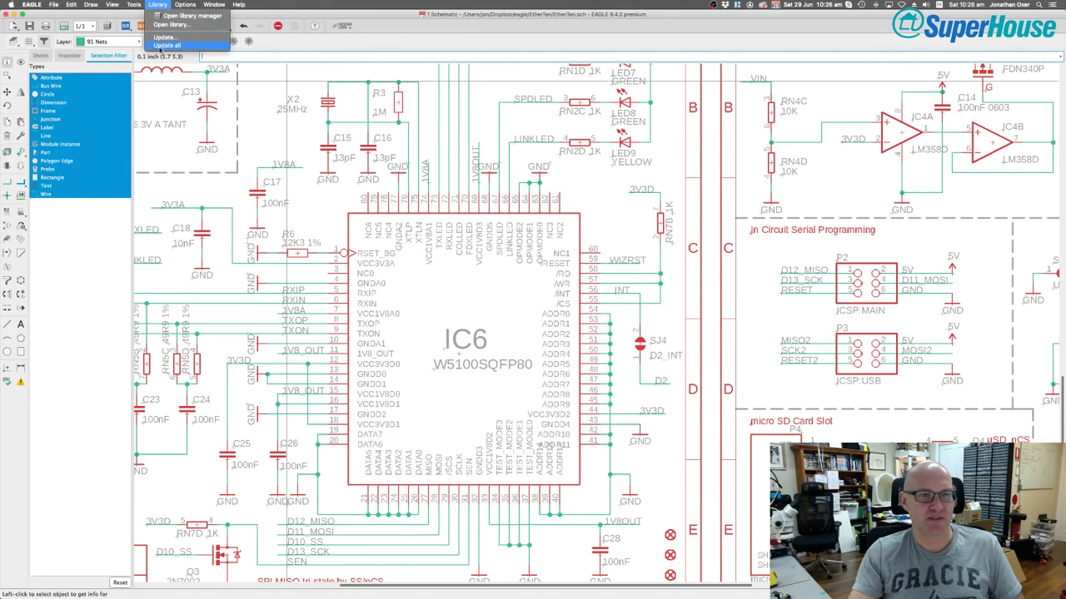
{"action": "left_click", "coordinate": [163, 45]}
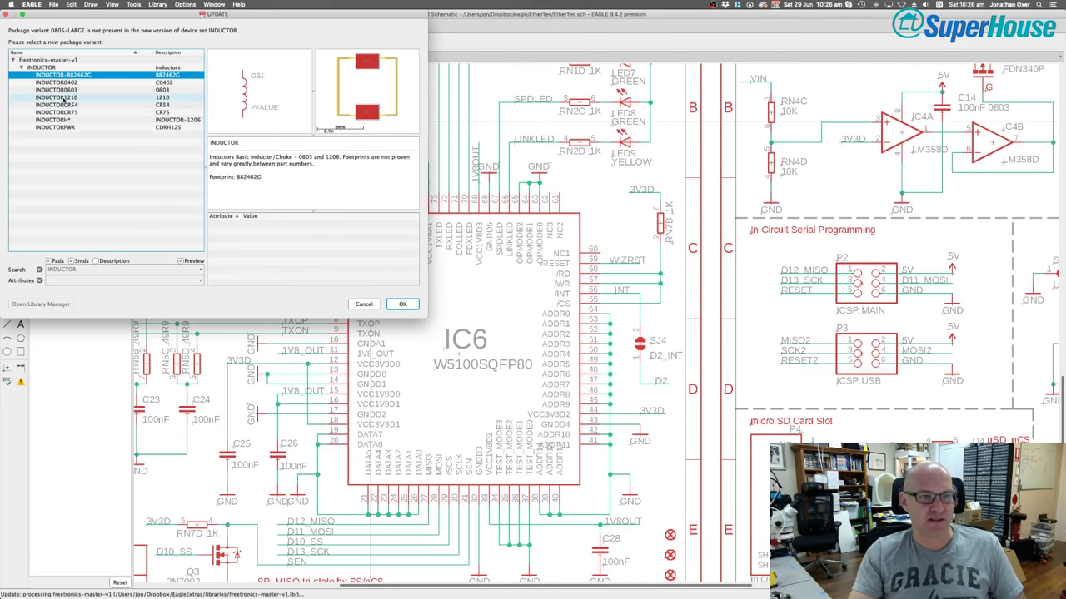
{"action": "left_click", "coordinate": [351, 304]}
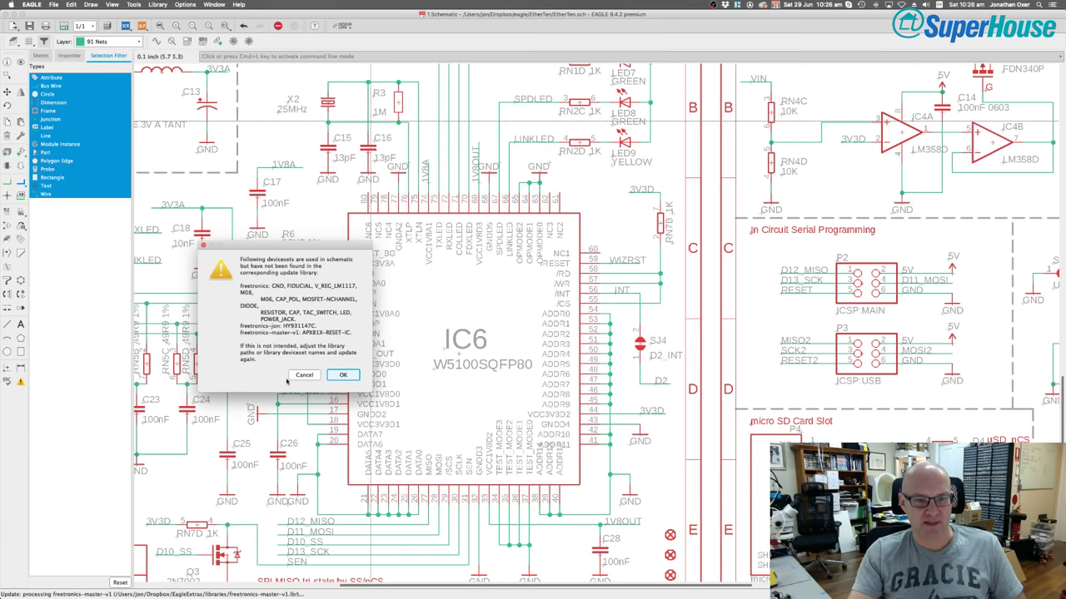
{"action": "left_click", "coordinate": [342, 375]}
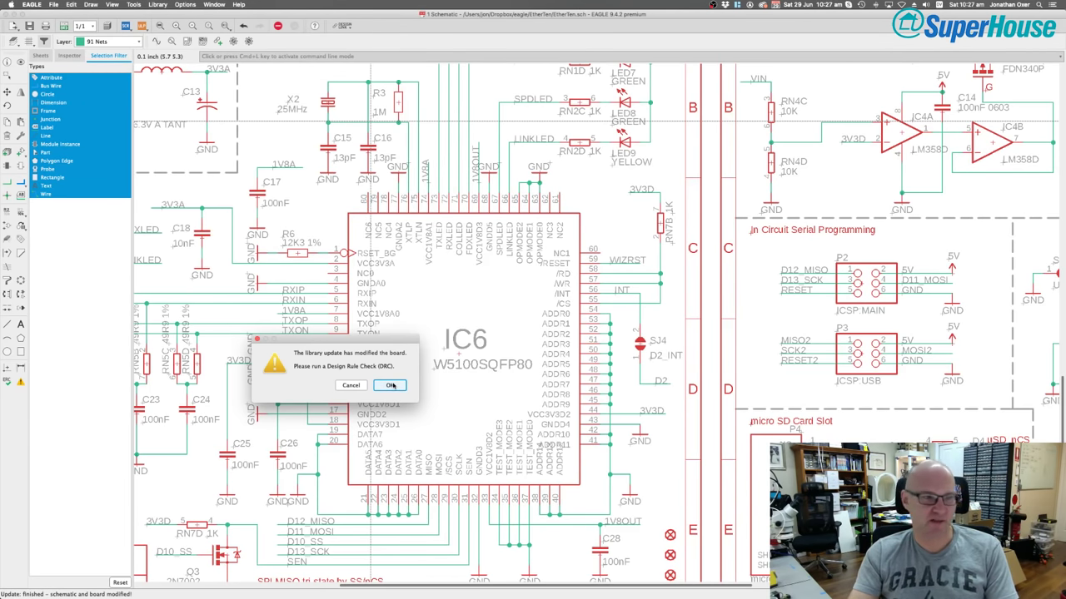
{"action": "left_click", "coordinate": [390, 385]}
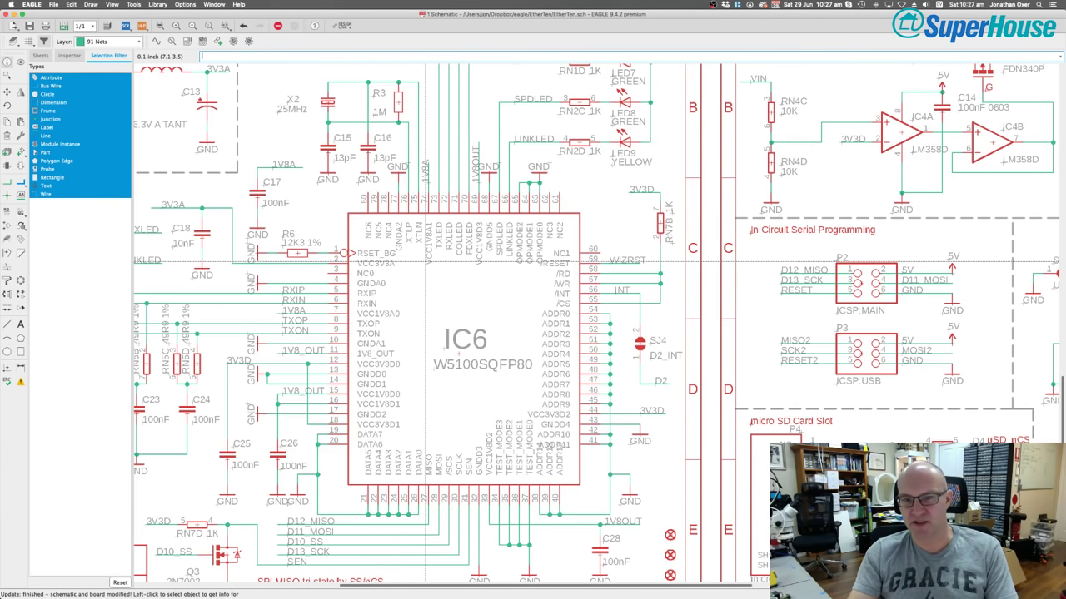
Switch to the maximised EtherTen board, save the design, and show its Fusion 360 sync status.
{"action": "left_click", "coordinate": [212, 4]}
{"action": "left_click", "coordinate": [249, 36]}
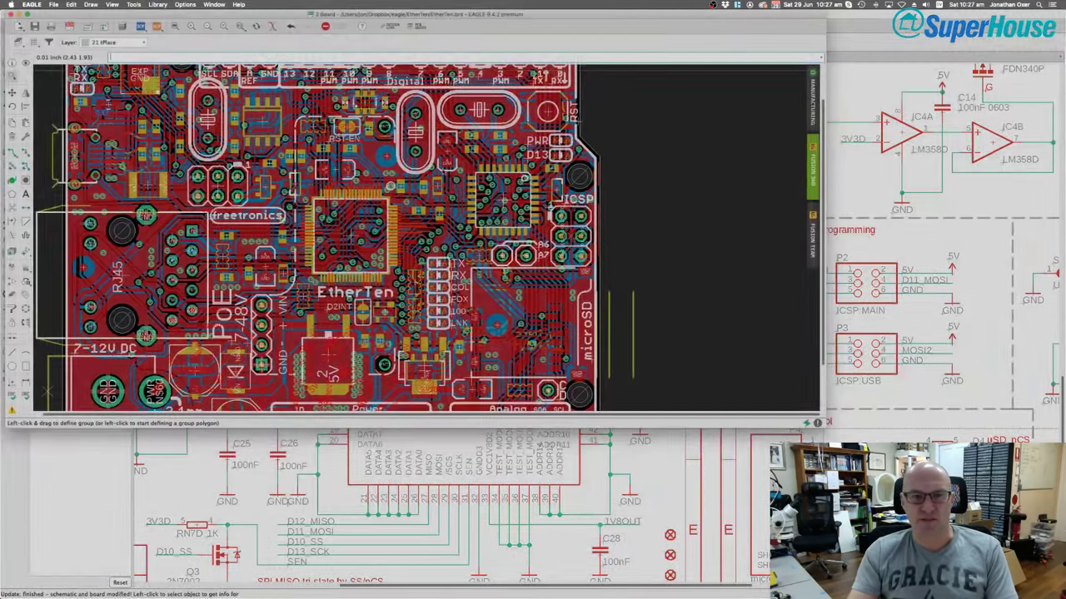
{"action": "double_click", "coordinate": [523, 14]}
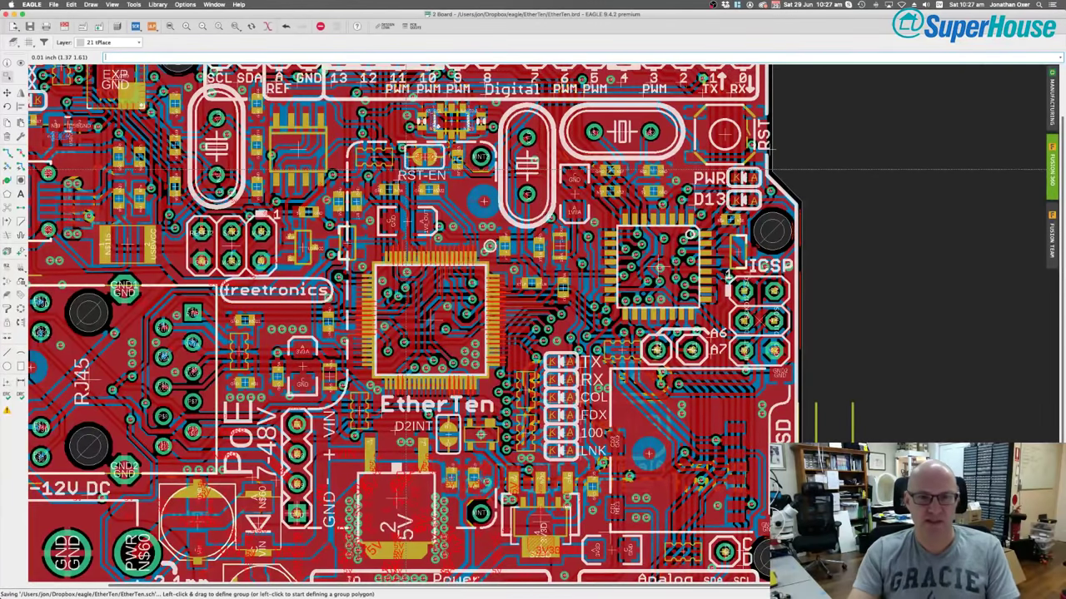
{"action": "key", "text": "super+s"}
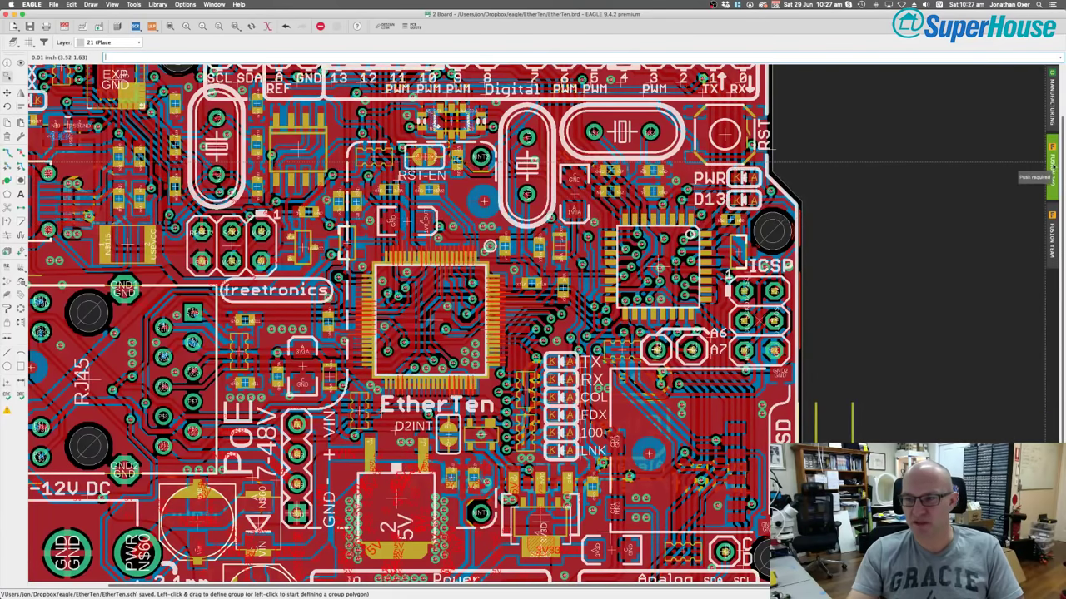
{"action": "left_click", "coordinate": [1051, 167]}
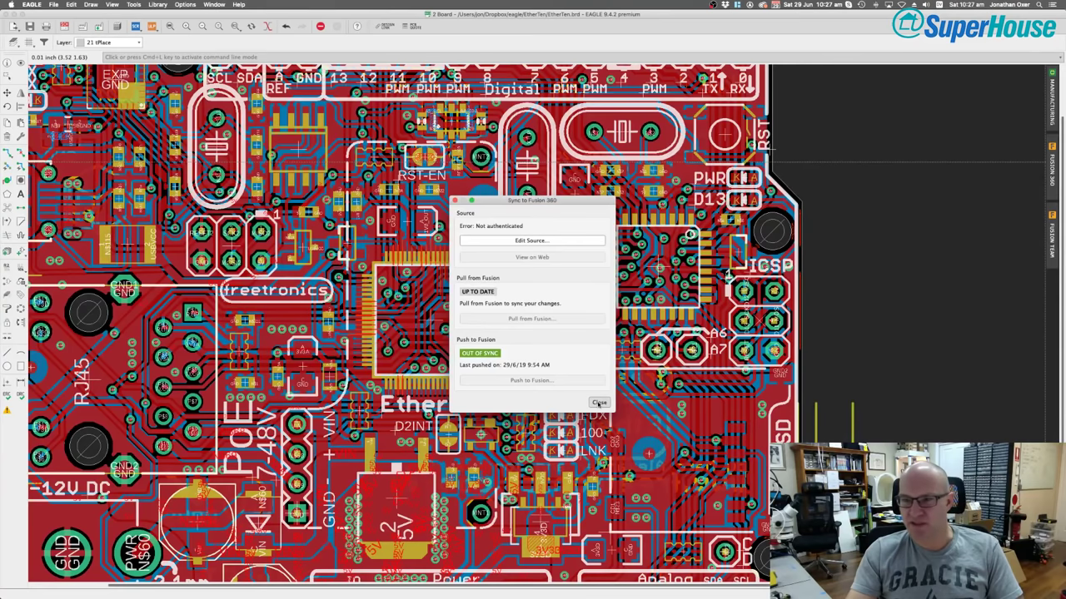
Close the sync window and switch from the EtherTen schematic back to the board.
{"action": "left_click", "coordinate": [600, 403]}
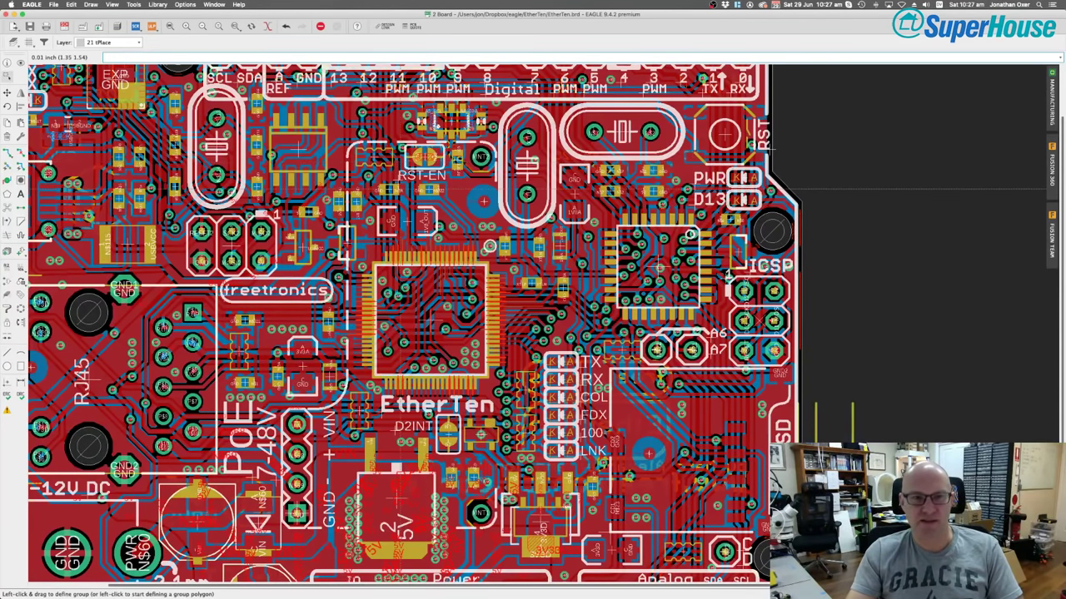
{"action": "left_click", "coordinate": [214, 5]}
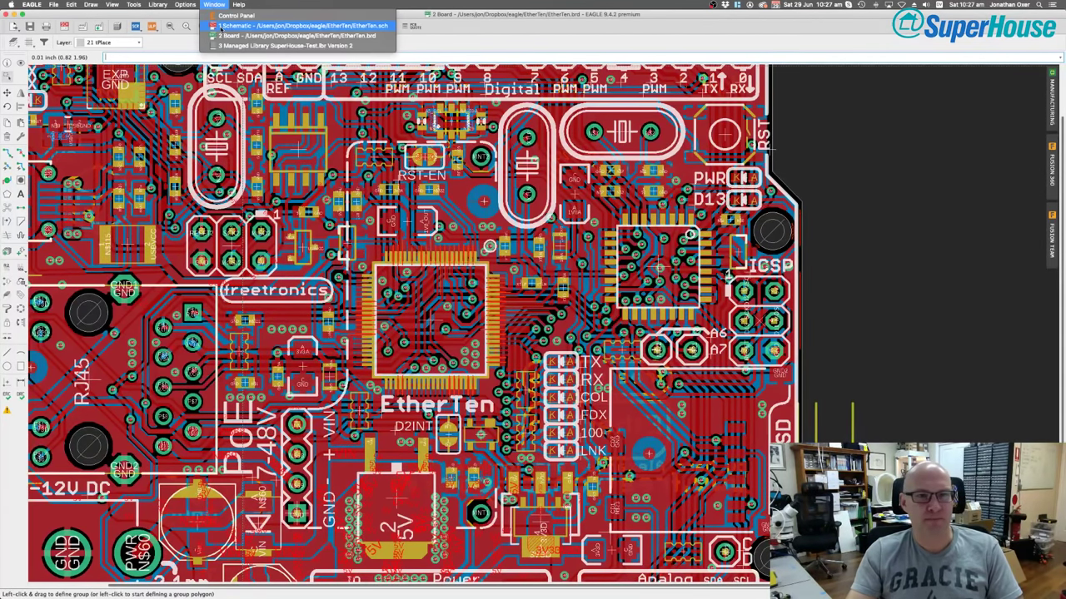
{"action": "left_click", "coordinate": [299, 26]}
{"action": "left_click", "coordinate": [214, 4]}
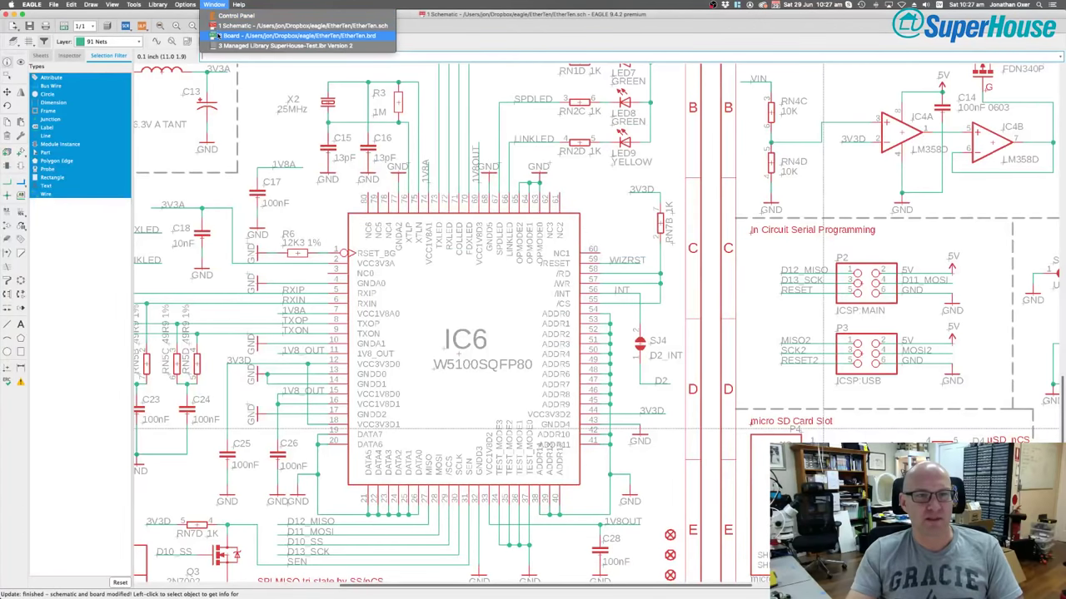
{"action": "left_click", "coordinate": [219, 35]}
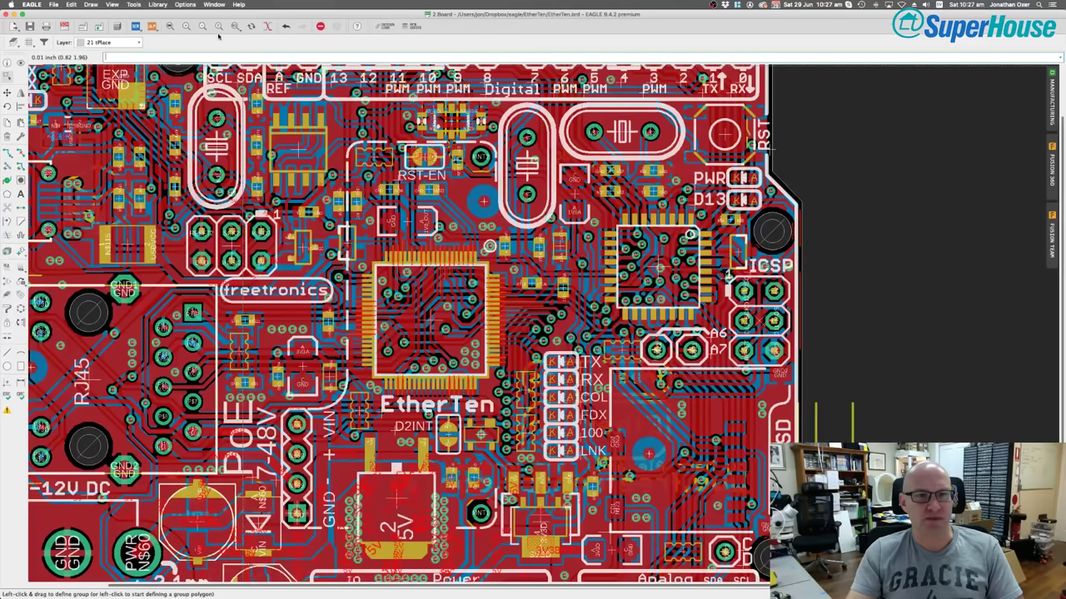
Try relinking the board's Fusion 360 design, dismiss the not-authenticated error, and close sync.
{"action": "left_click", "coordinate": [1052, 170]}
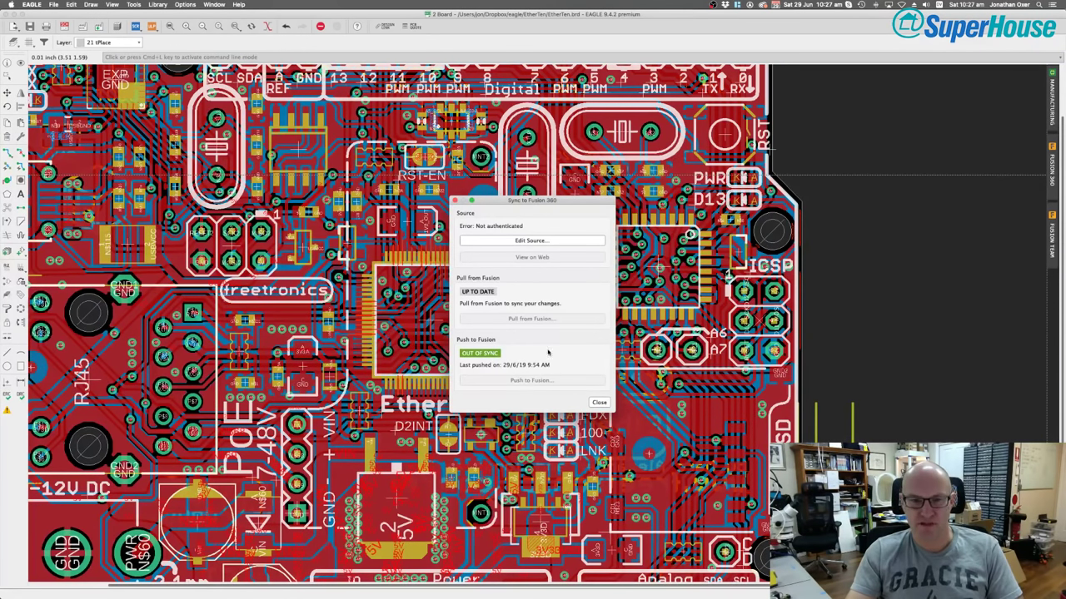
{"action": "left_click", "coordinate": [528, 241]}
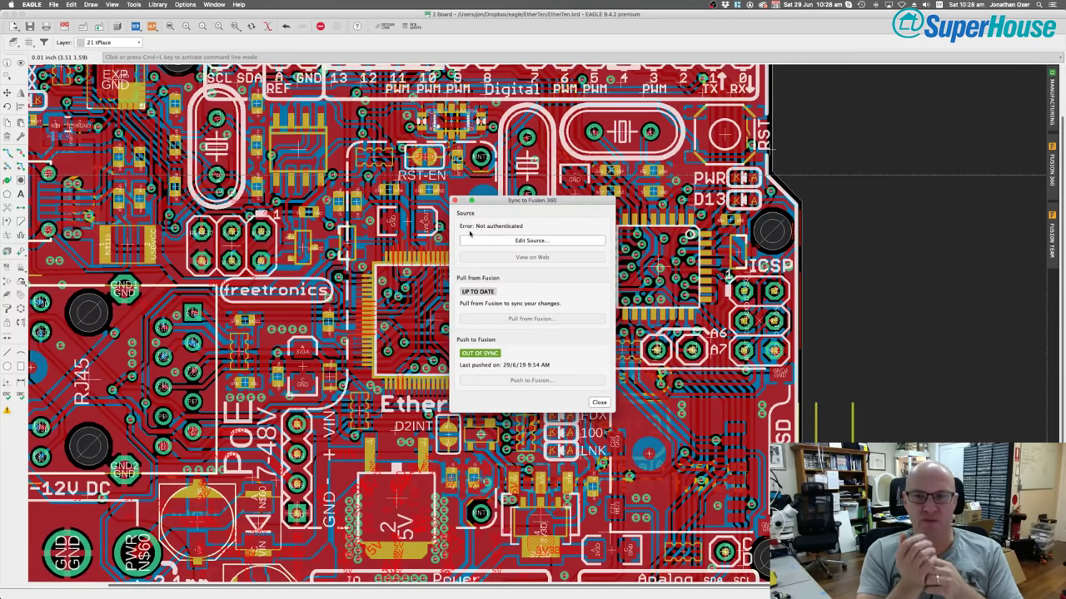
{"action": "left_click", "coordinate": [523, 240]}
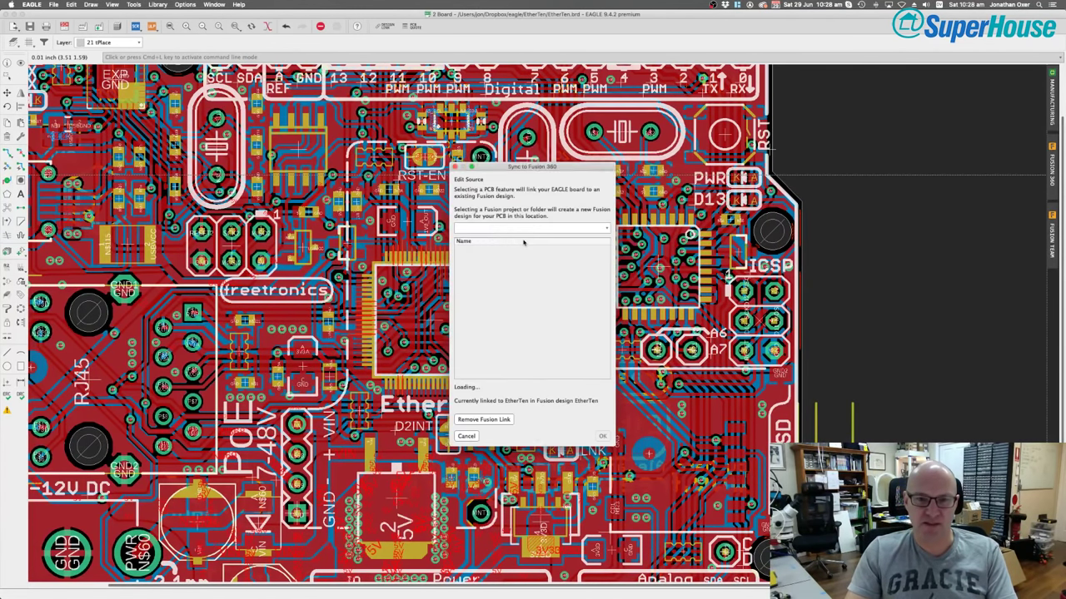
{"action": "left_click", "coordinate": [572, 251]}
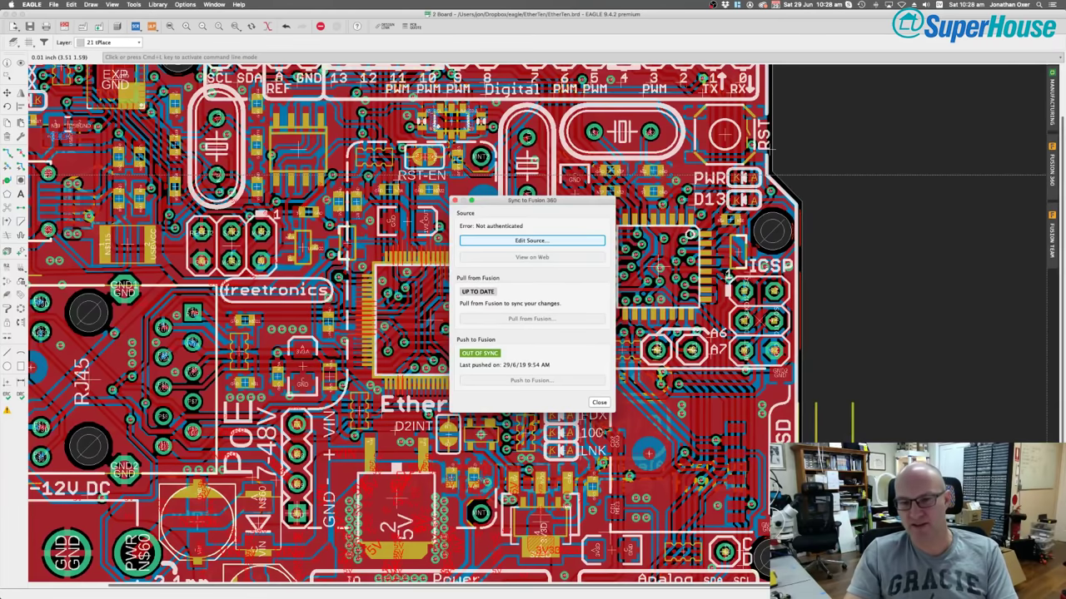
{"action": "left_click", "coordinate": [599, 402]}
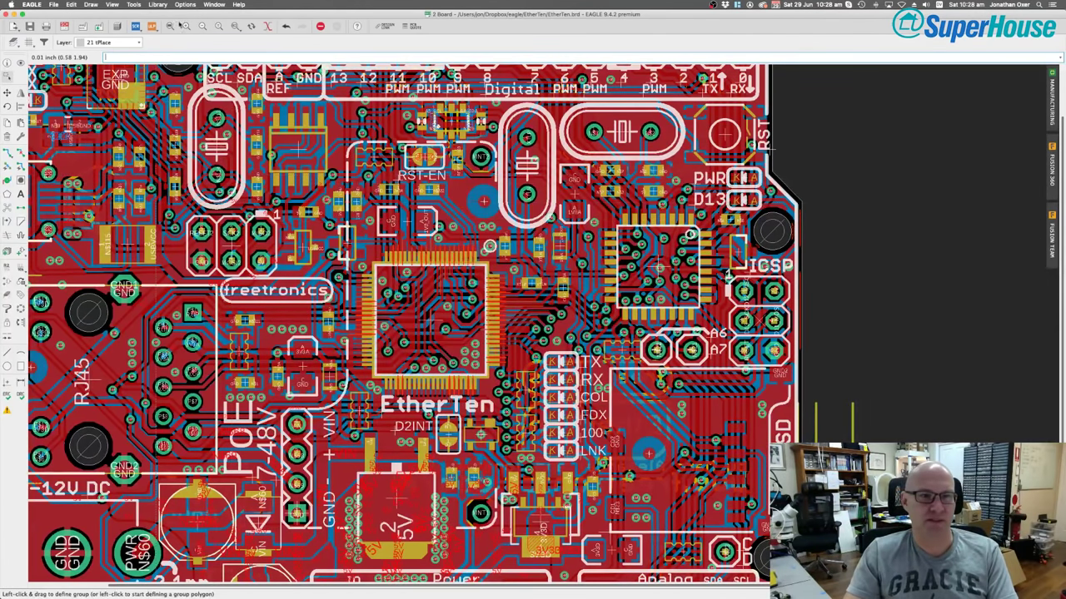
{"action": "left_click", "coordinate": [214, 4]}
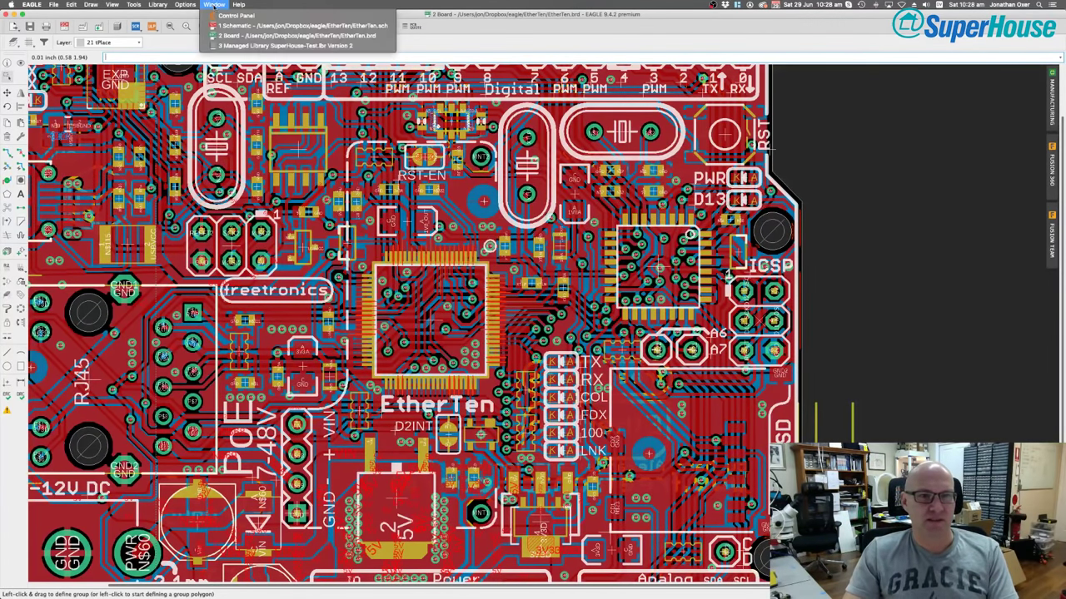
Open the EAGLE Control Panel and check its account options menu.
{"action": "left_click", "coordinate": [228, 15]}
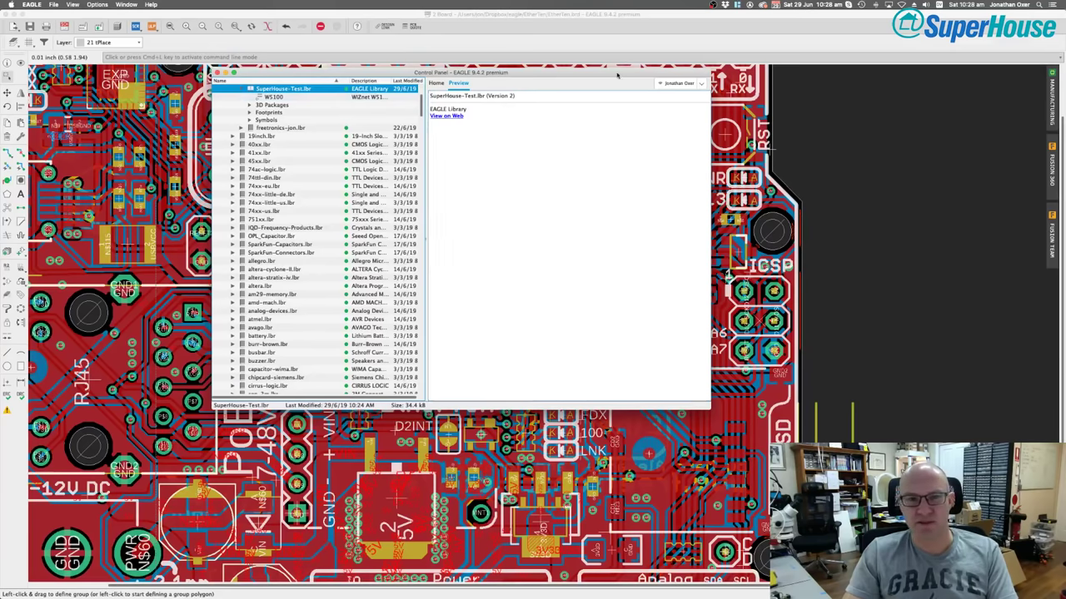
{"action": "left_click_drag", "start_coordinate": [617, 76], "coordinate": [617, 86]}
{"action": "left_click", "coordinate": [702, 93]}
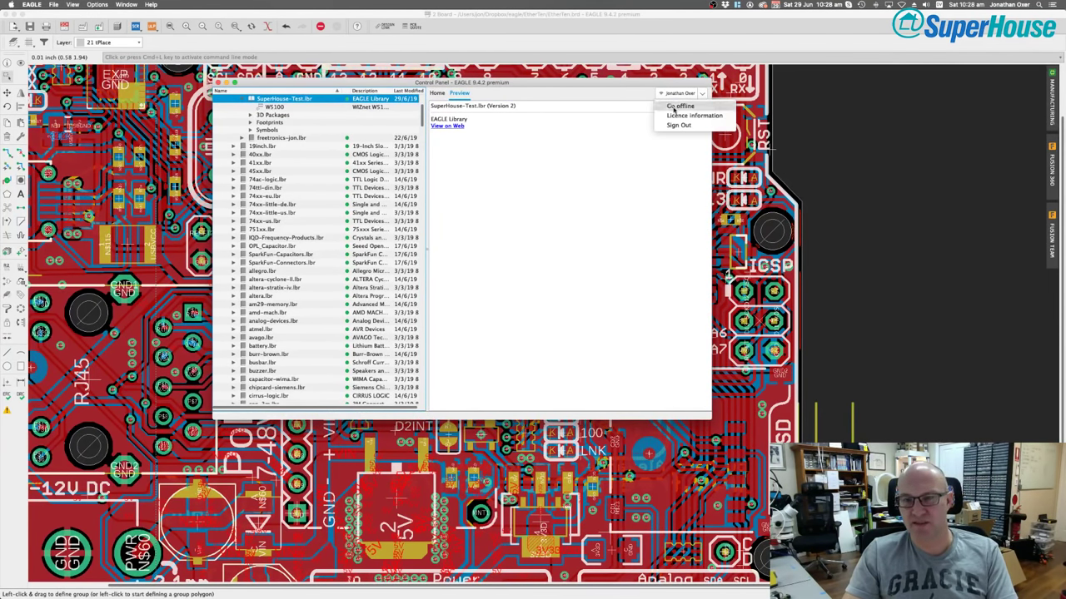
{"action": "left_click", "coordinate": [604, 95]}
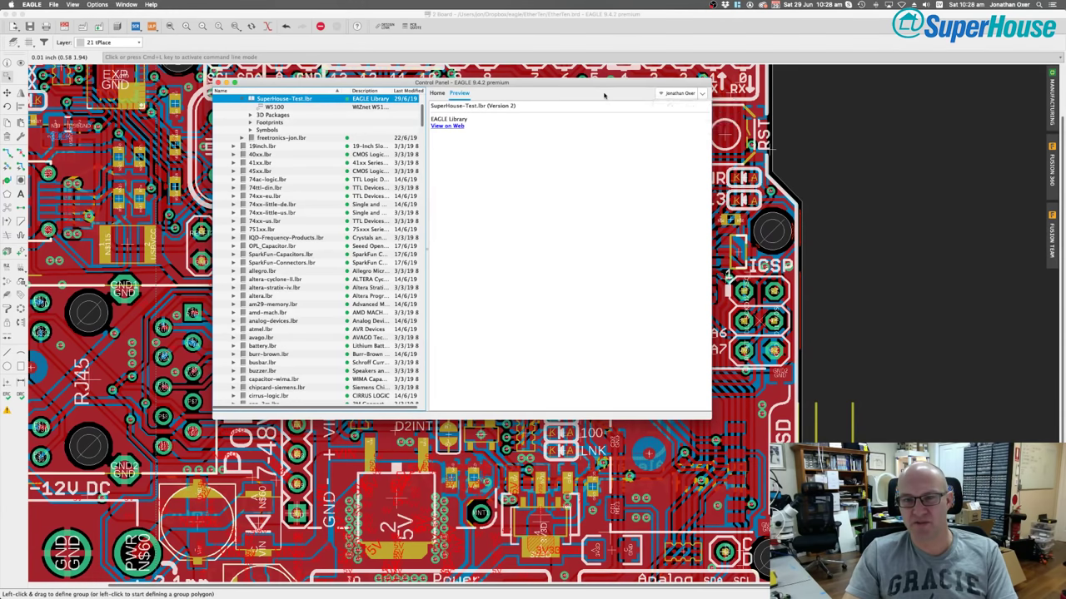
{"action": "left_click", "coordinate": [702, 94]}
{"action": "left_click", "coordinate": [636, 95]}
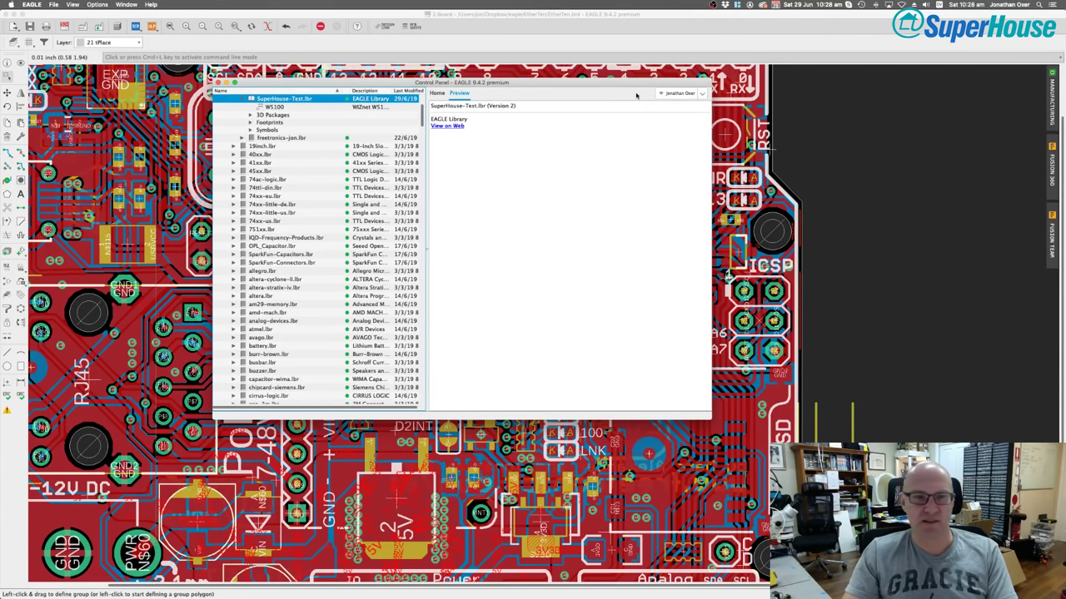
Sign out of the Autodesk account, then start a fresh sign-in.
{"action": "left_click", "coordinate": [701, 93]}
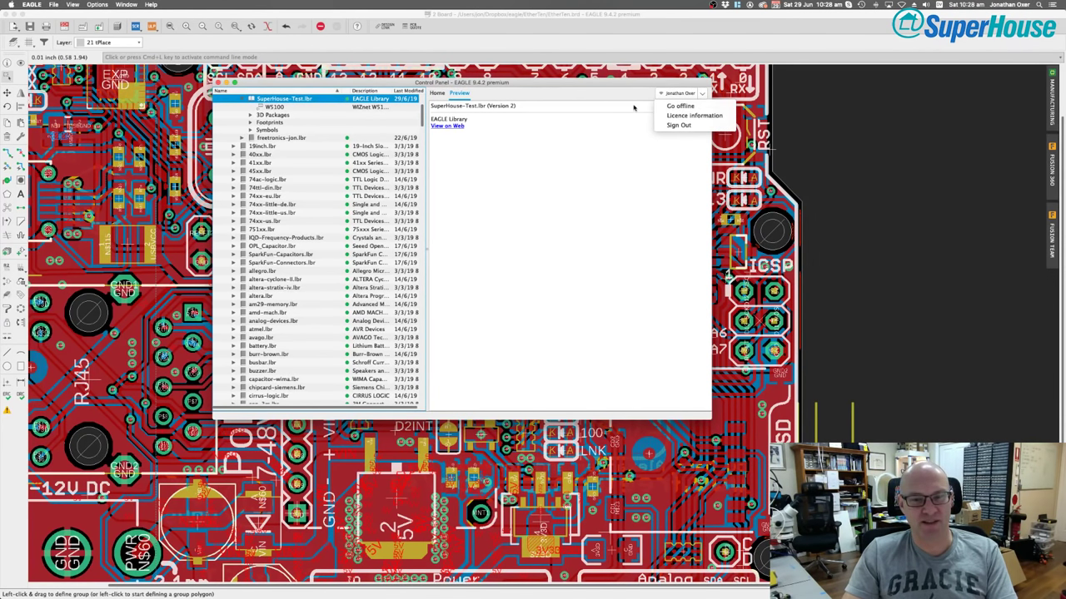
{"action": "left_click", "coordinate": [679, 125]}
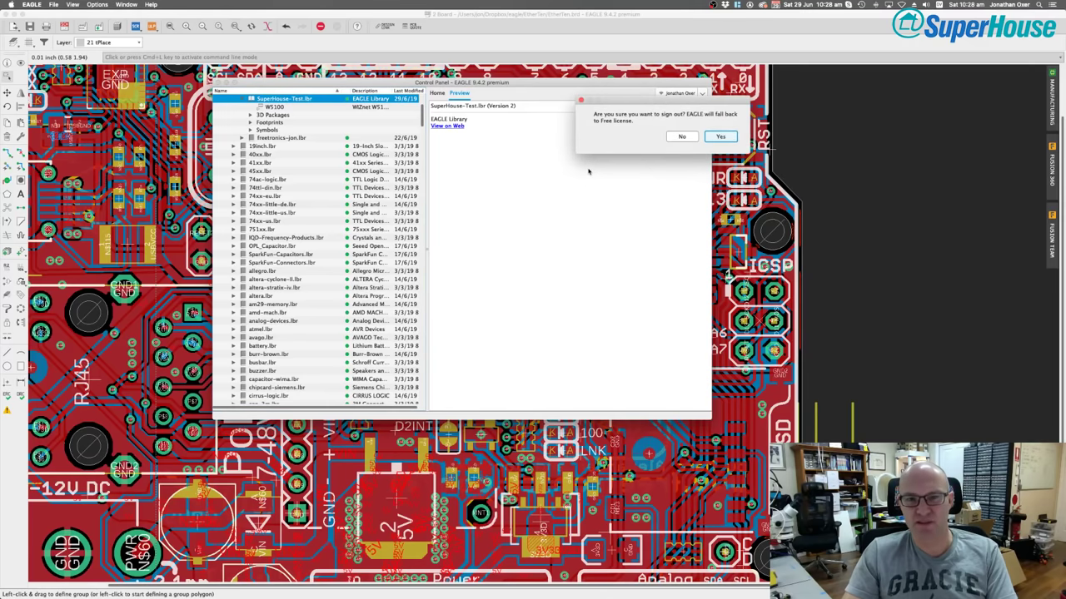
{"action": "left_click", "coordinate": [719, 137]}
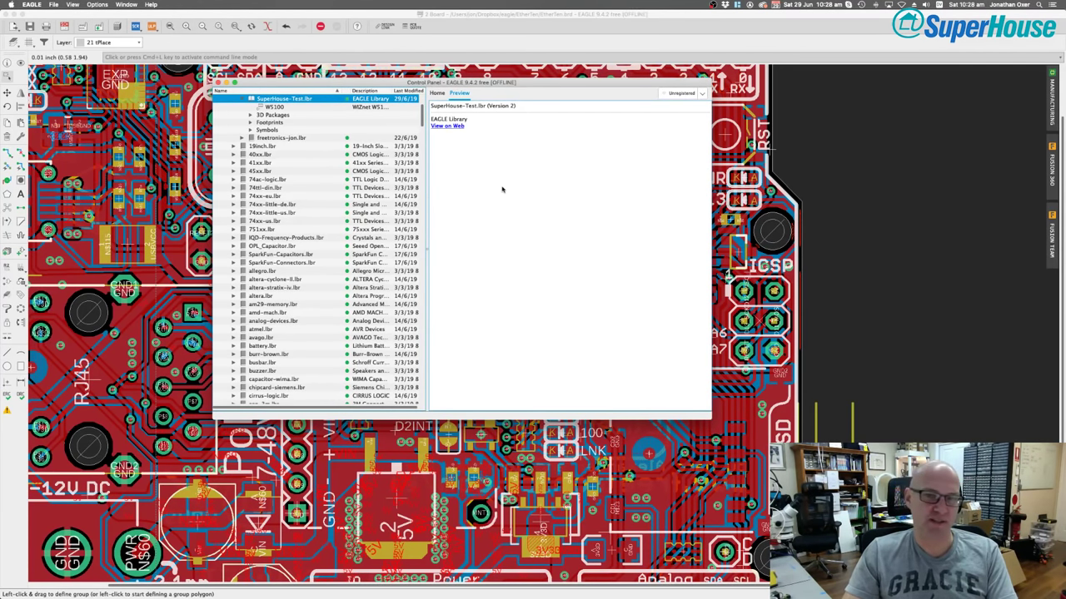
{"action": "left_click", "coordinate": [701, 93]}
{"action": "left_click", "coordinate": [679, 116]}
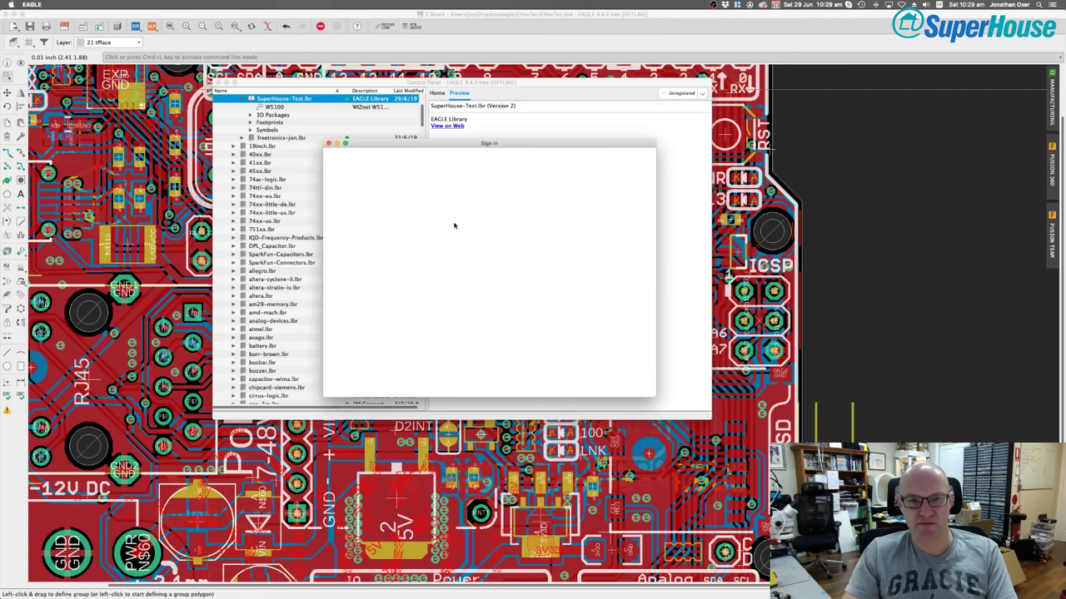
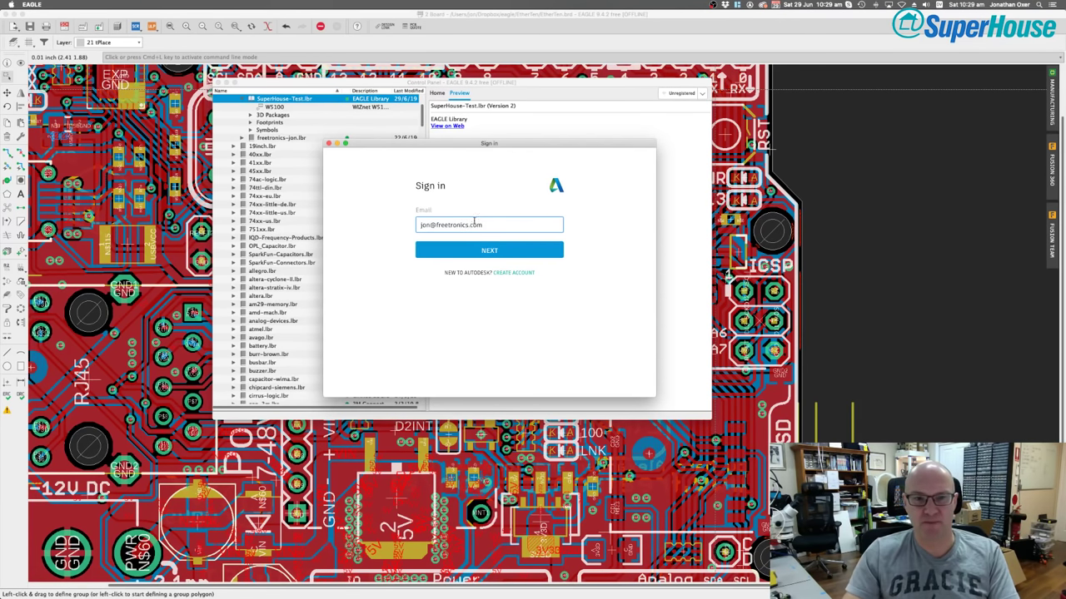
Enter the account e-mail, then paste the account password from the terminal and sign in.
{"action": "left_click", "coordinate": [488, 253]}
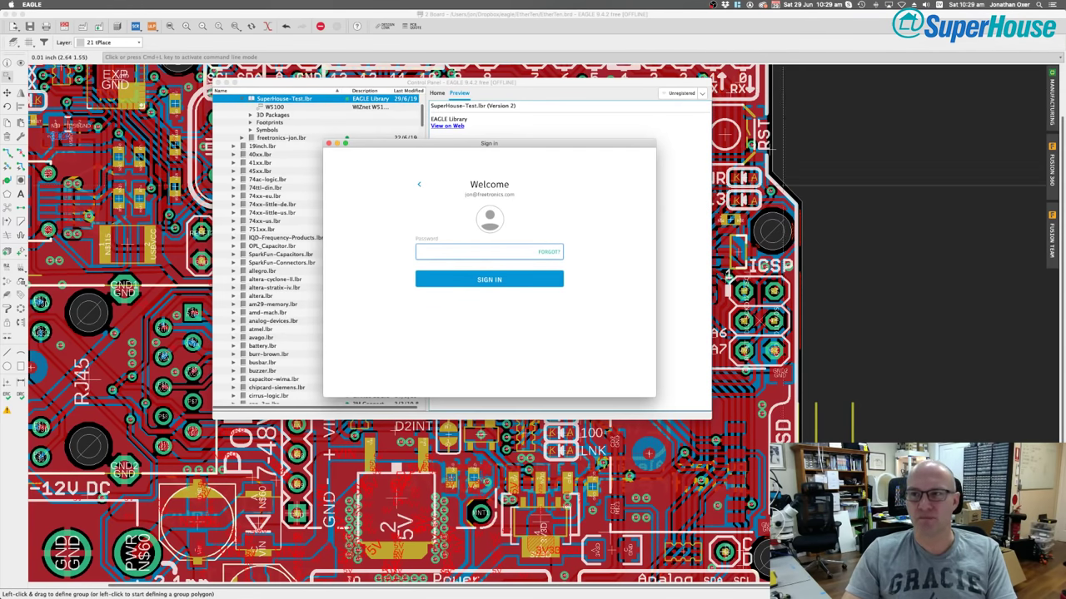
{"action": "key", "text": "super+Tab"}
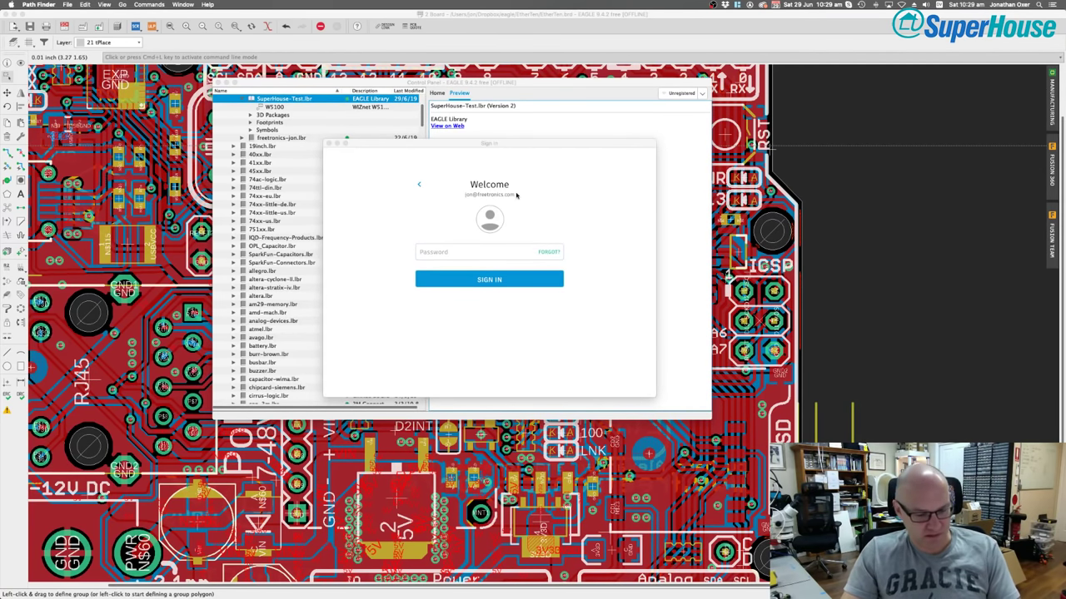
{"action": "key", "text": "super+Tab"}
{"action": "key", "text": "super+Tab"}
{"action": "key", "text": "super+Tab"}
{"action": "key", "text": "super+Tab"}
{"action": "key", "text": "super+Tab"}
{"action": "key", "text": "super+Tab"}
{"action": "key", "text": "super+Tab"}
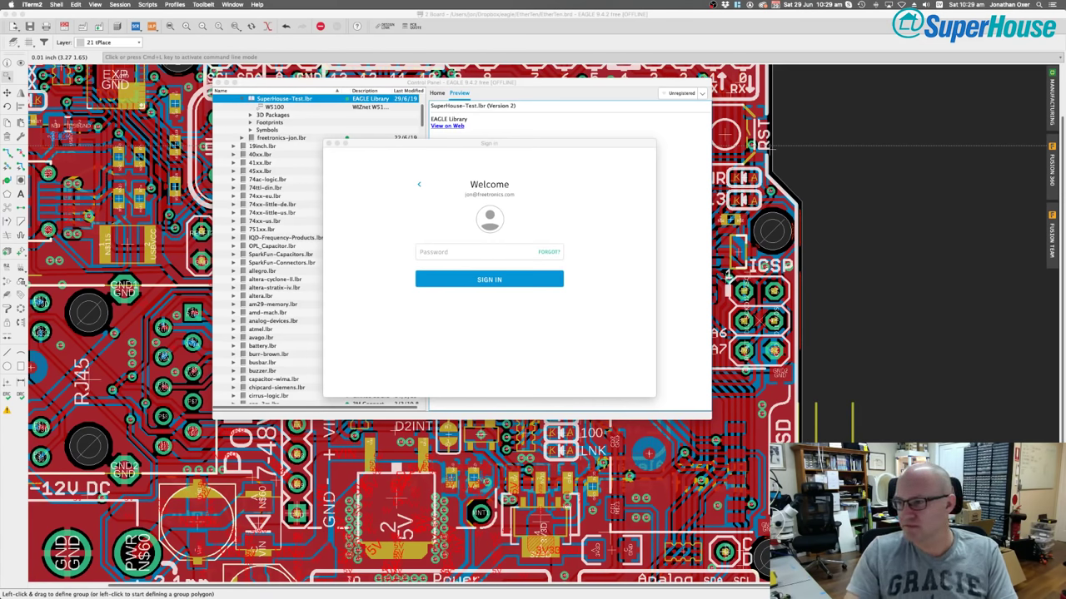
{"action": "left_click", "coordinate": [480, 252]}
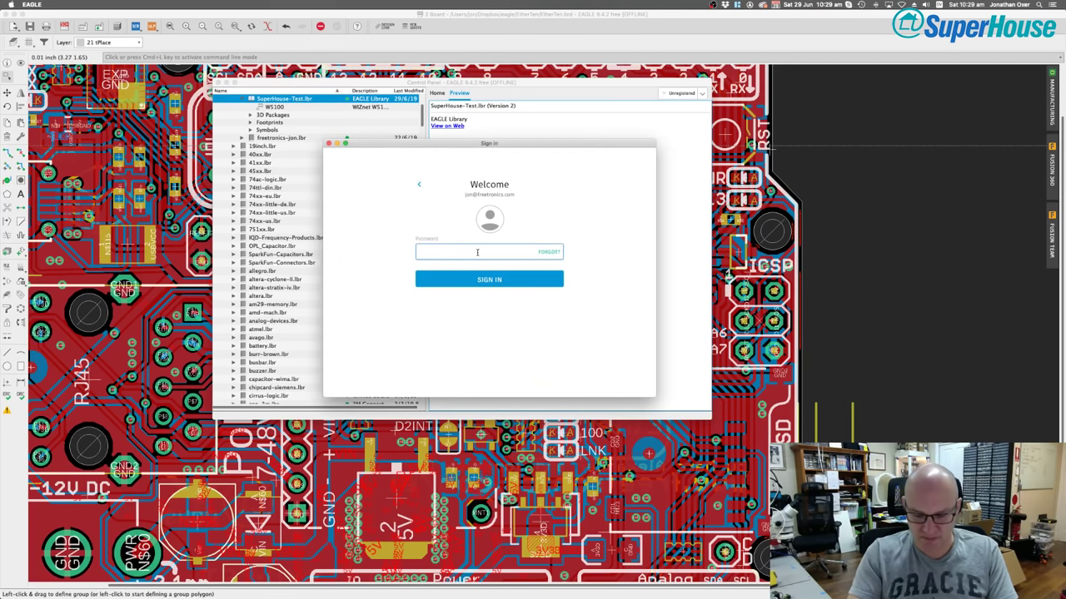
{"action": "key", "text": "super+v"}
{"action": "left_click", "coordinate": [485, 280]}
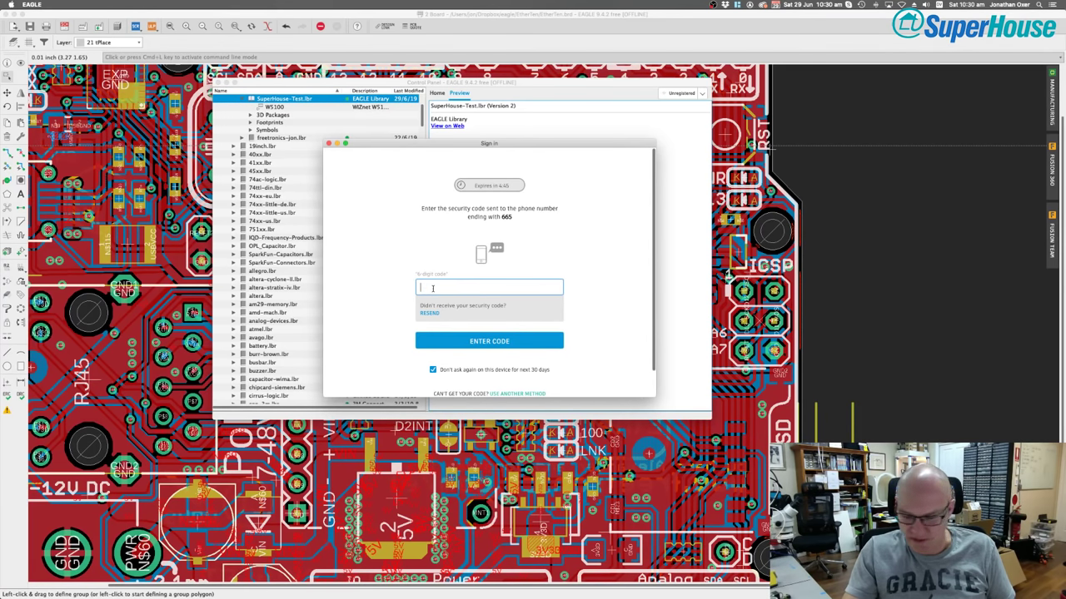
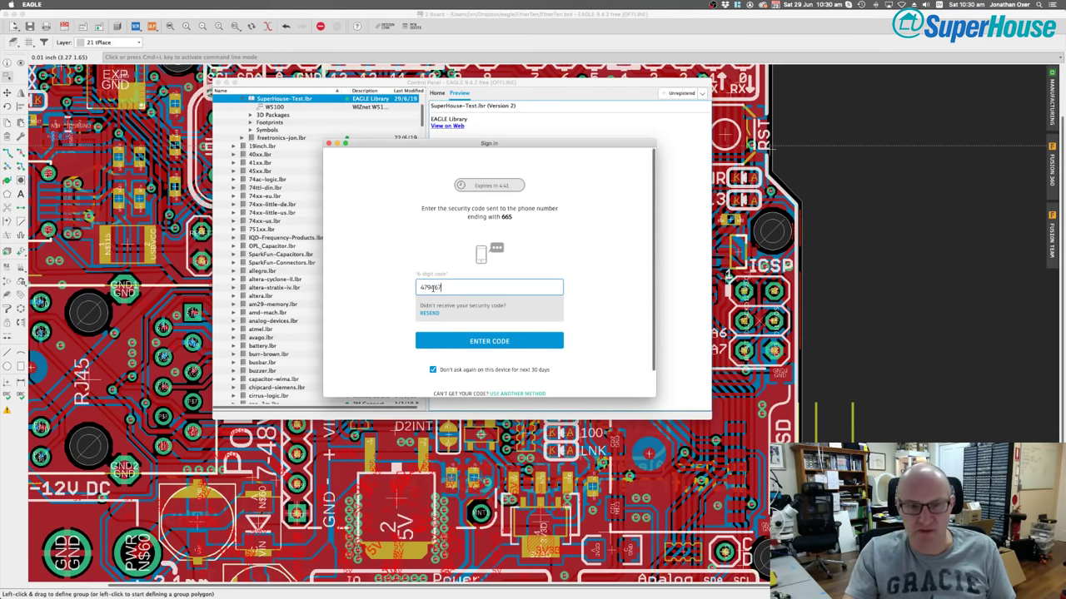
Enter the six-digit security code to finish signing in, then close the Control Panel.
{"action": "left_click", "coordinate": [492, 342]}
{"action": "left_click", "coordinate": [525, 314]}
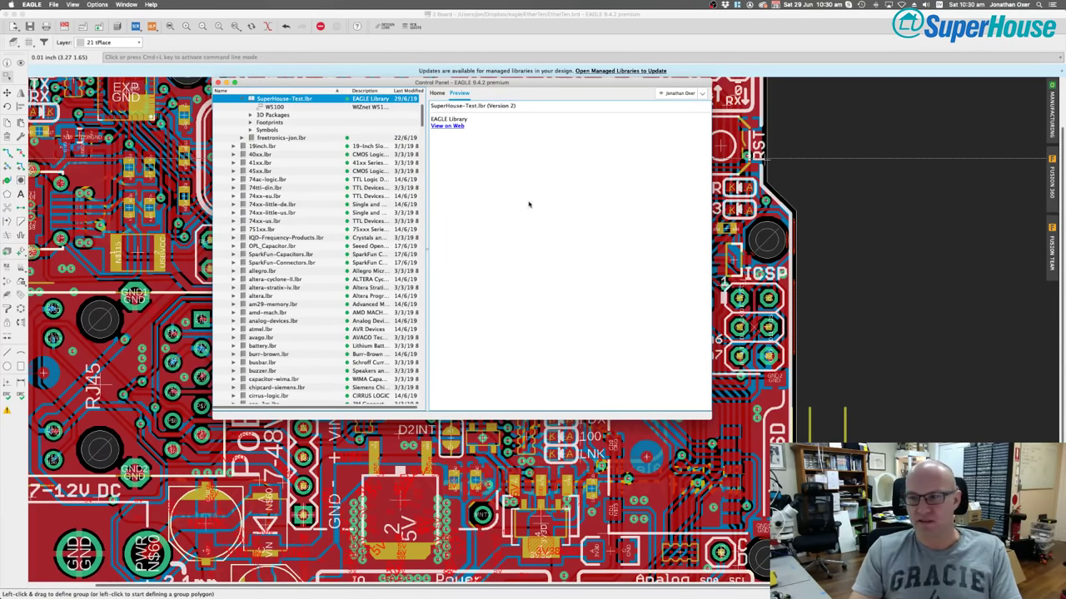
{"action": "left_click_drag", "start_coordinate": [528, 83], "coordinate": [547, 105]}
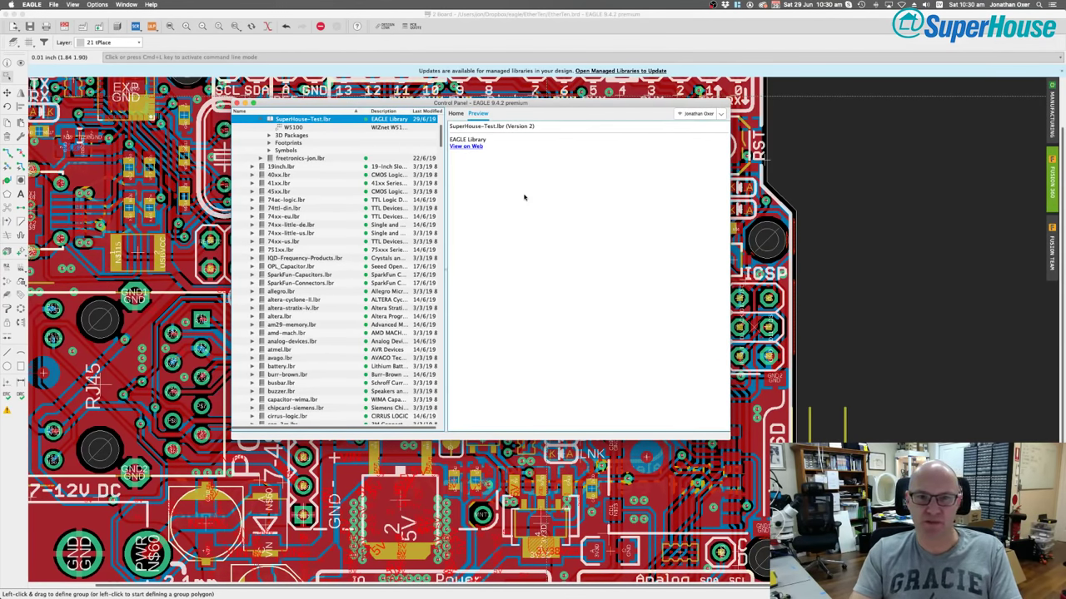
{"action": "key", "text": "super+w"}
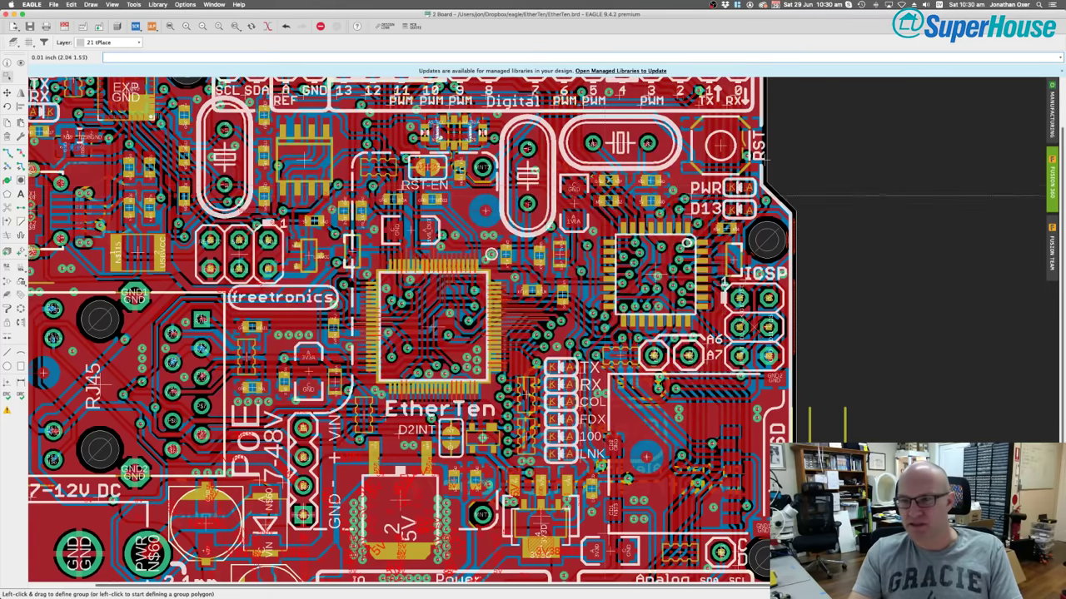
Open the board's Sync to Fusion 360 window and move it up and left.
{"action": "left_click", "coordinate": [1052, 181]}
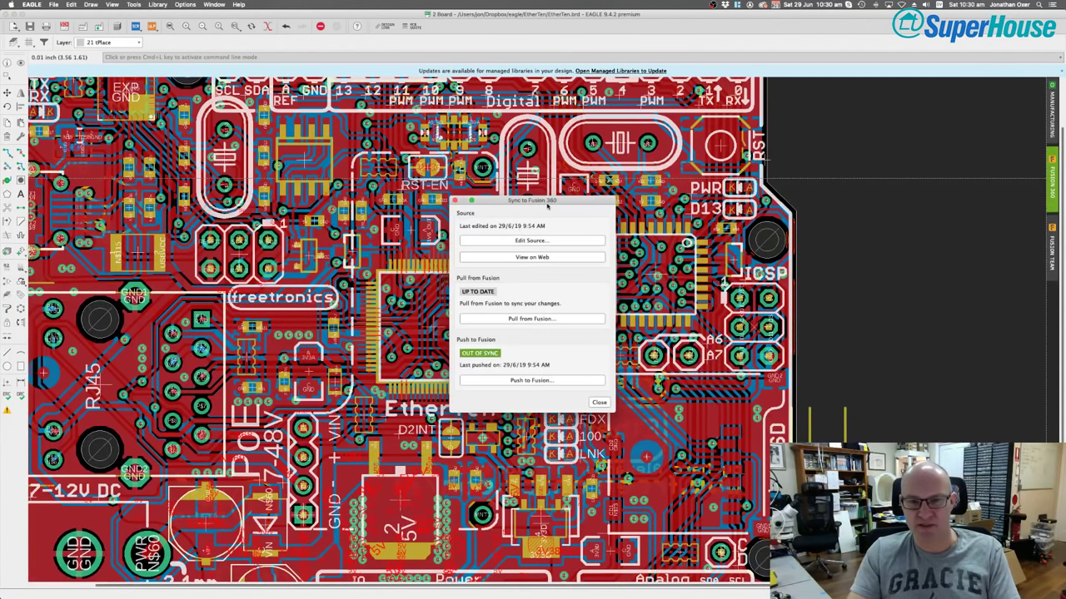
{"action": "left_click_drag", "start_coordinate": [547, 203], "coordinate": [500, 150]}
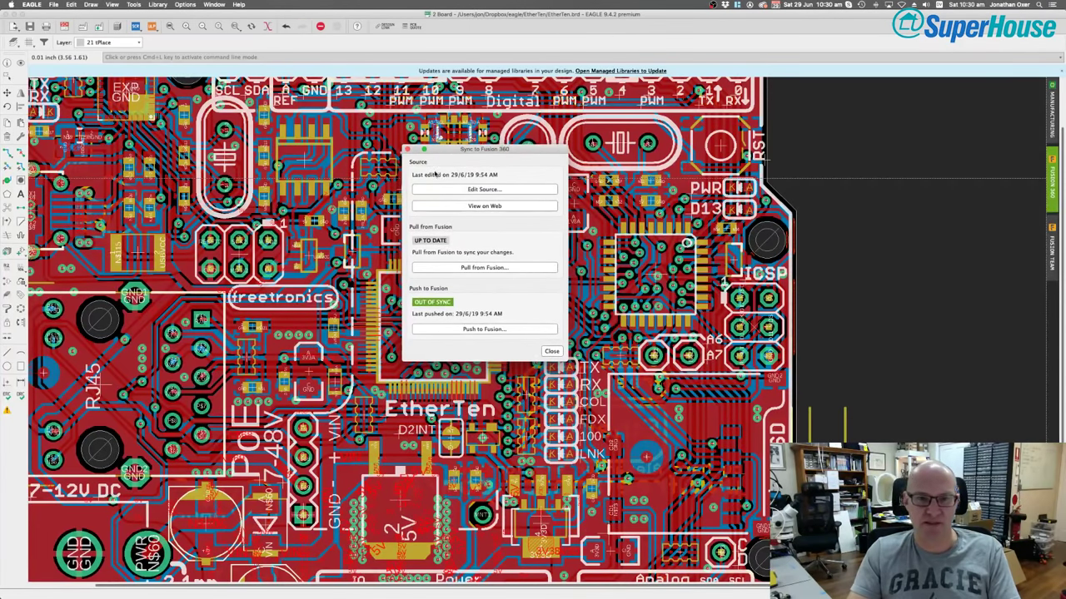
{"action": "left_click", "coordinate": [484, 206]}
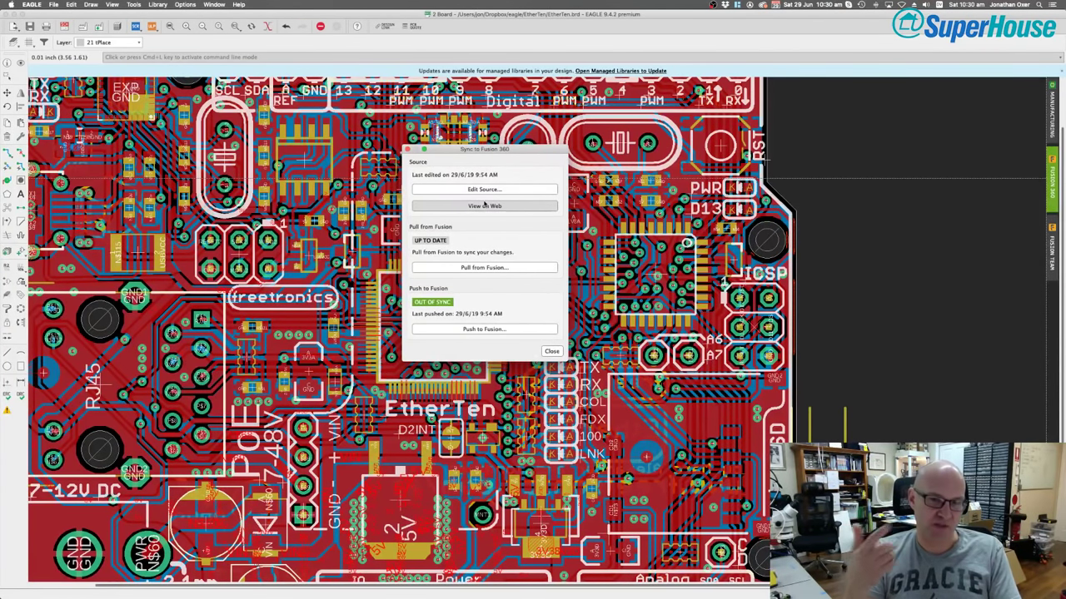
Open the Push to Fusion window, enlarge it, and review the full parts list.
{"action": "left_click", "coordinate": [488, 329]}
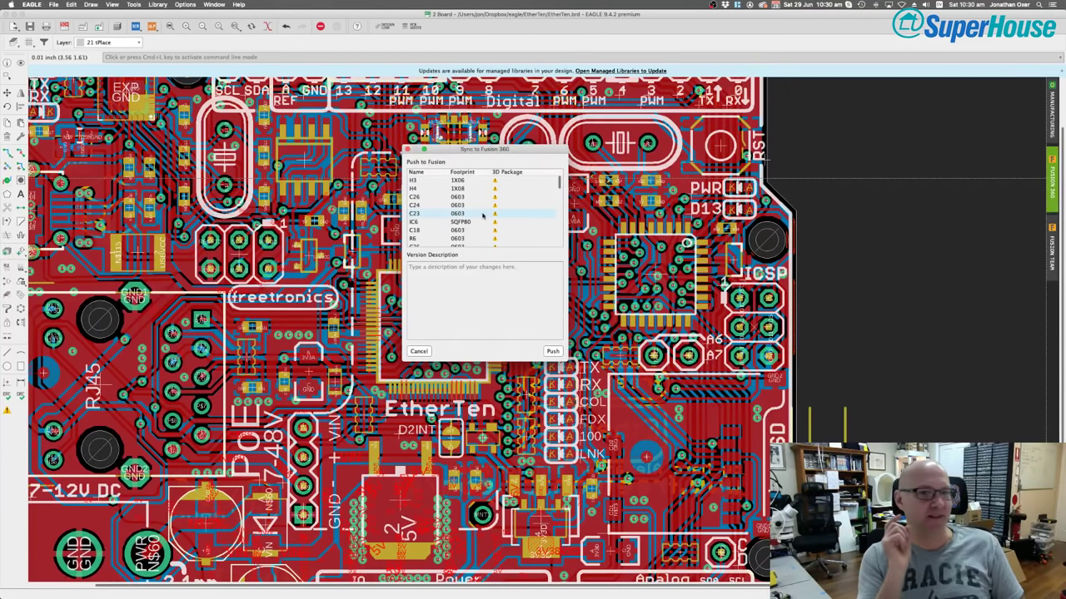
{"action": "left_click_drag", "start_coordinate": [479, 149], "coordinate": [446, 90]}
{"action": "left_click_drag", "start_coordinate": [533, 303], "coordinate": [582, 423]}
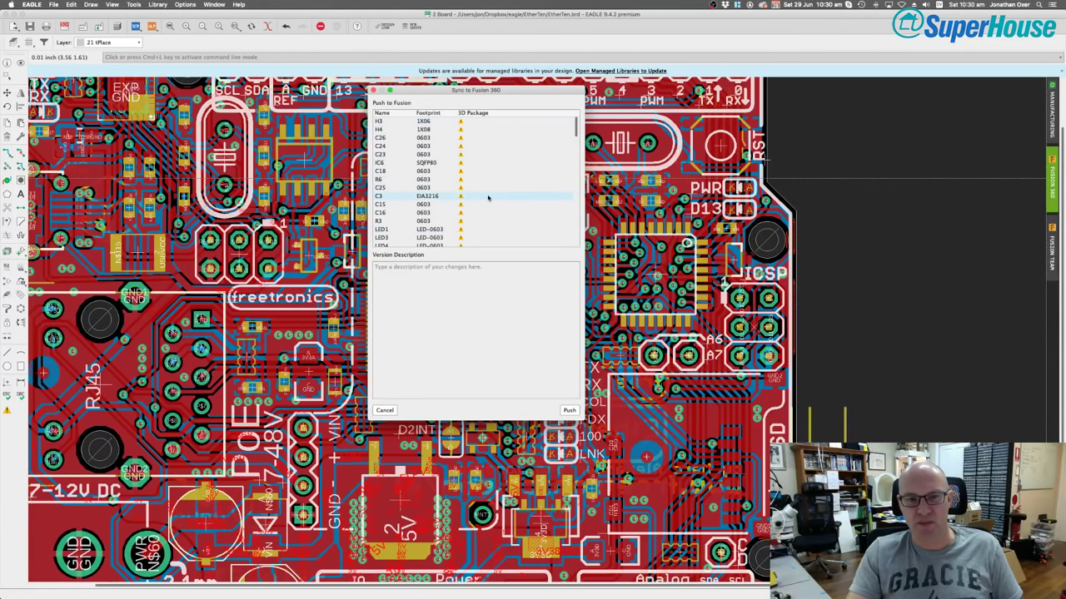
{"action": "scroll", "coordinate": [488, 197], "scroll_direction": "down", "scroll_amount": 1}
{"action": "scroll", "coordinate": [488, 196], "scroll_direction": "down", "scroll_amount": 5}
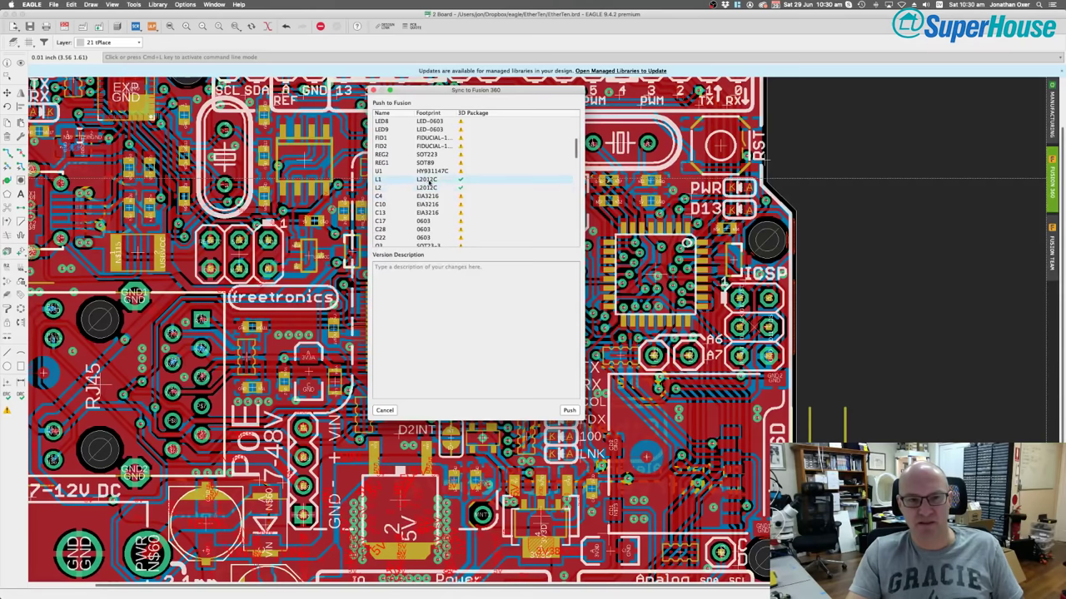
{"action": "scroll", "coordinate": [474, 180], "scroll_direction": "down", "scroll_amount": 3}
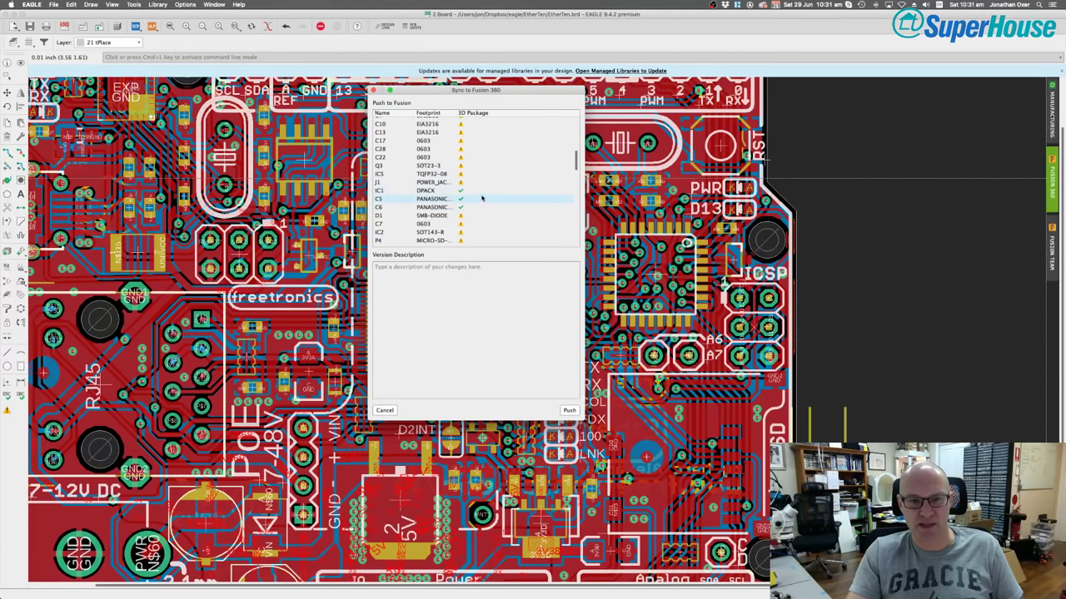
{"action": "scroll", "coordinate": [480, 194], "scroll_direction": "down", "scroll_amount": 3}
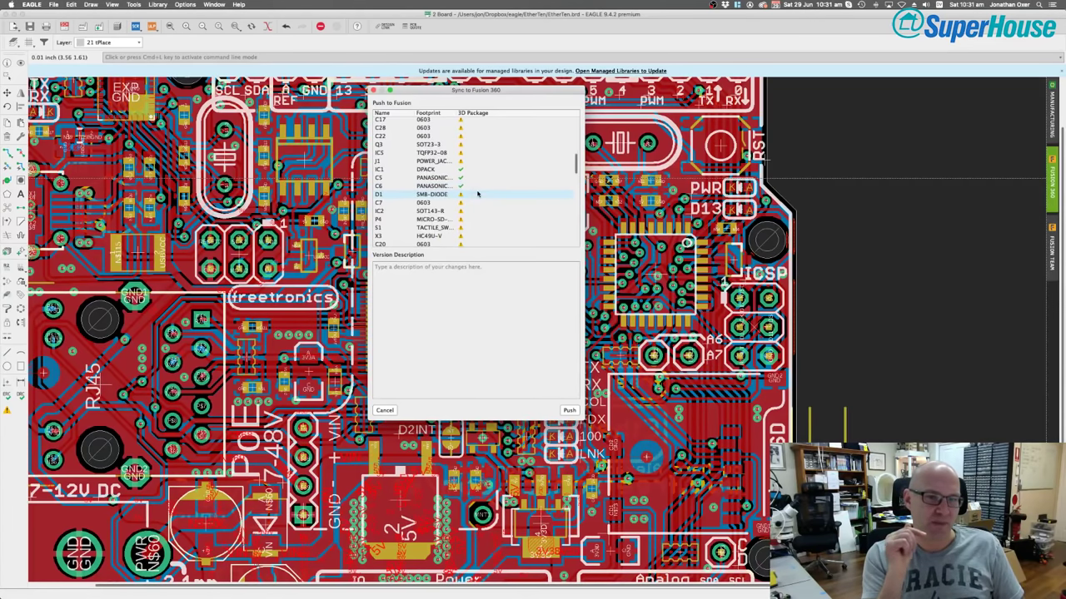
{"action": "scroll", "coordinate": [476, 194], "scroll_direction": "up", "scroll_amount": 1}
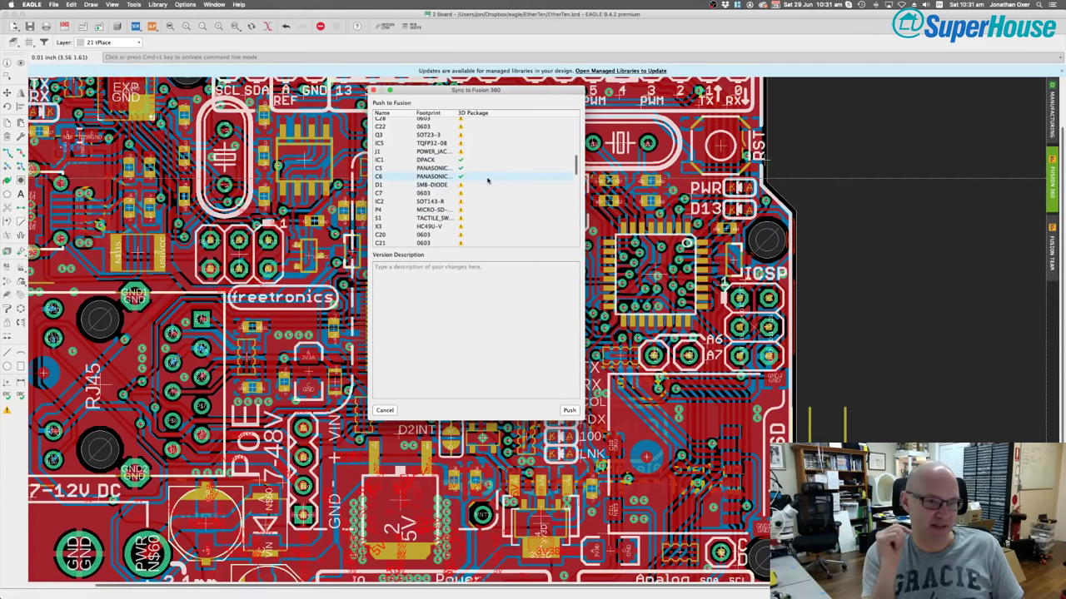
{"action": "scroll", "coordinate": [488, 181], "scroll_direction": "down", "scroll_amount": 2}
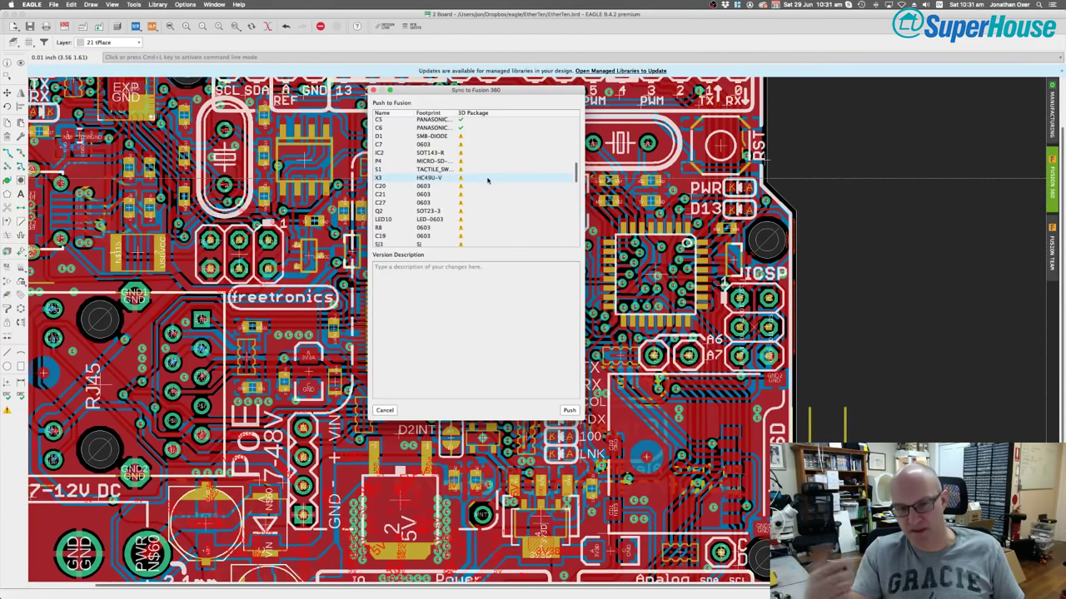
{"action": "scroll", "coordinate": [487, 180], "scroll_direction": "down", "scroll_amount": 4}
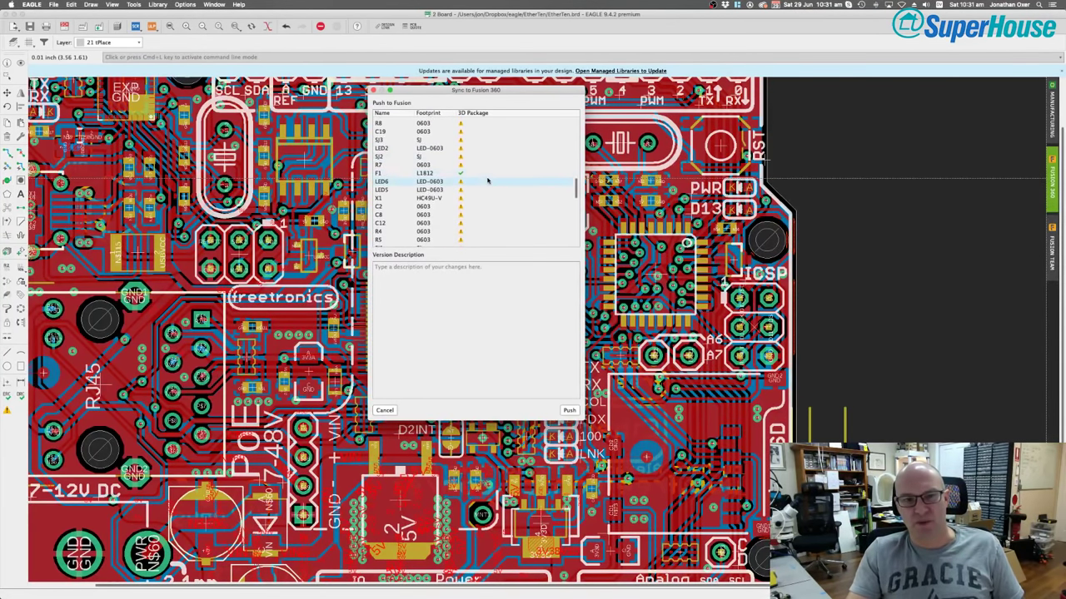
{"action": "scroll", "coordinate": [486, 176], "scroll_direction": "down", "scroll_amount": 5}
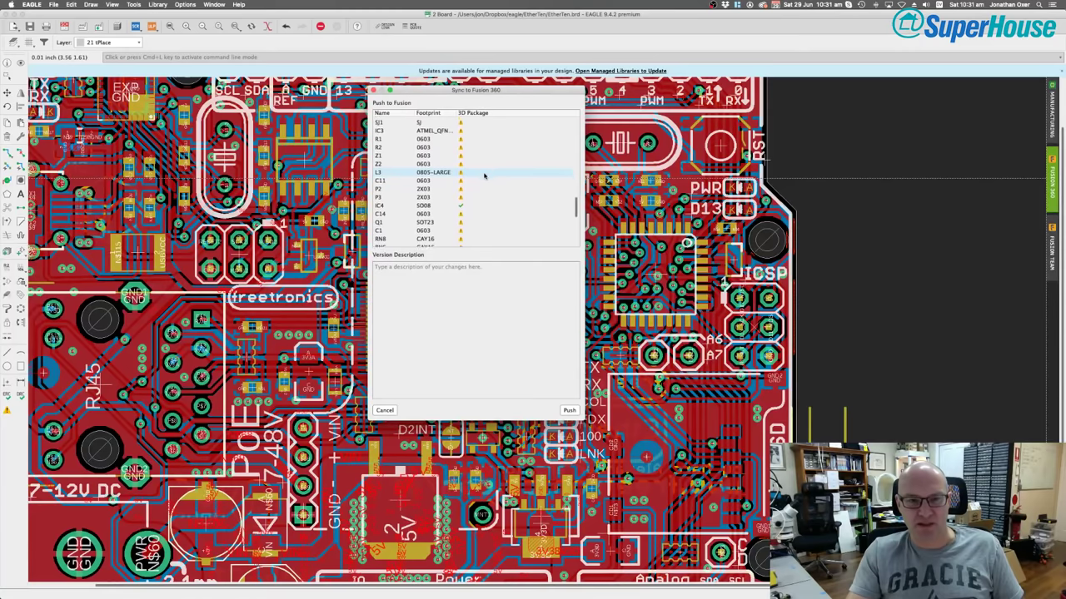
{"action": "scroll", "coordinate": [479, 175], "scroll_direction": "down", "scroll_amount": 1}
{"action": "scroll", "coordinate": [491, 176], "scroll_direction": "down", "scroll_amount": 5}
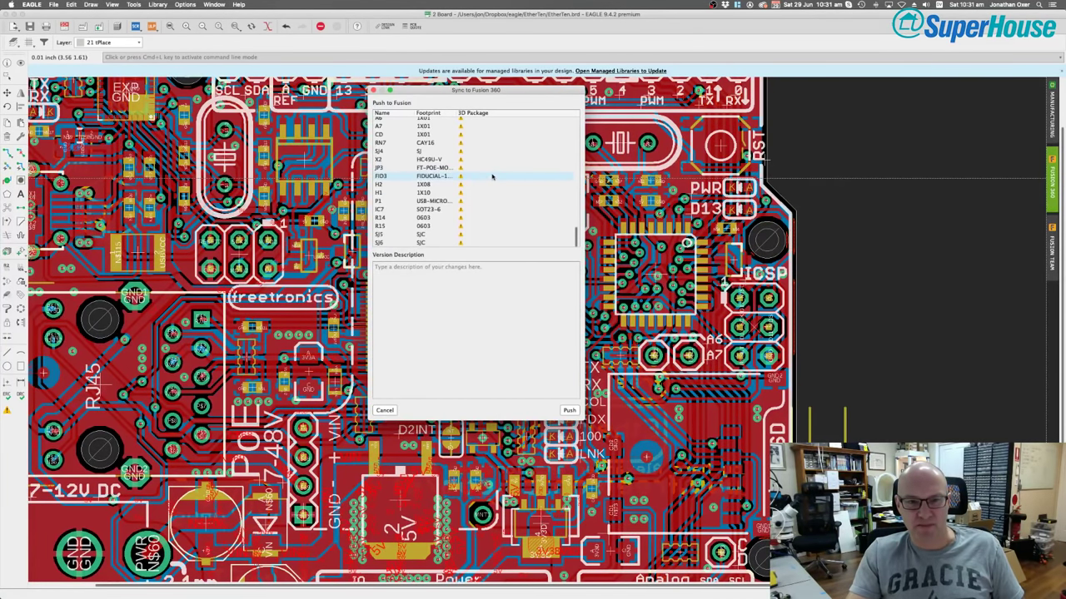
{"action": "scroll", "coordinate": [492, 176], "scroll_direction": "up", "scroll_amount": 5}
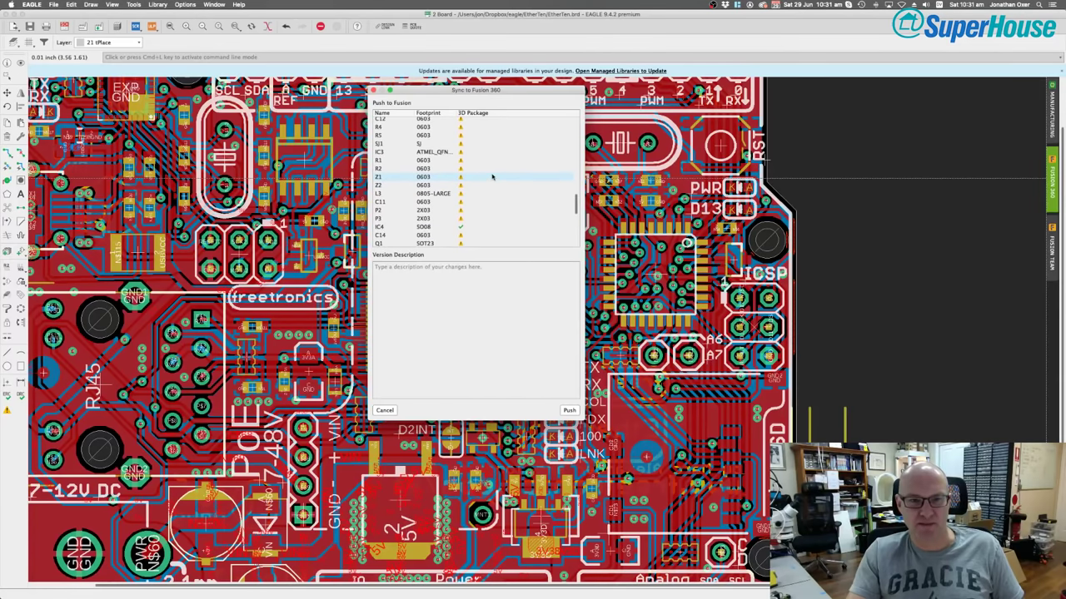
{"action": "scroll", "coordinate": [492, 177], "scroll_direction": "up", "scroll_amount": 4}
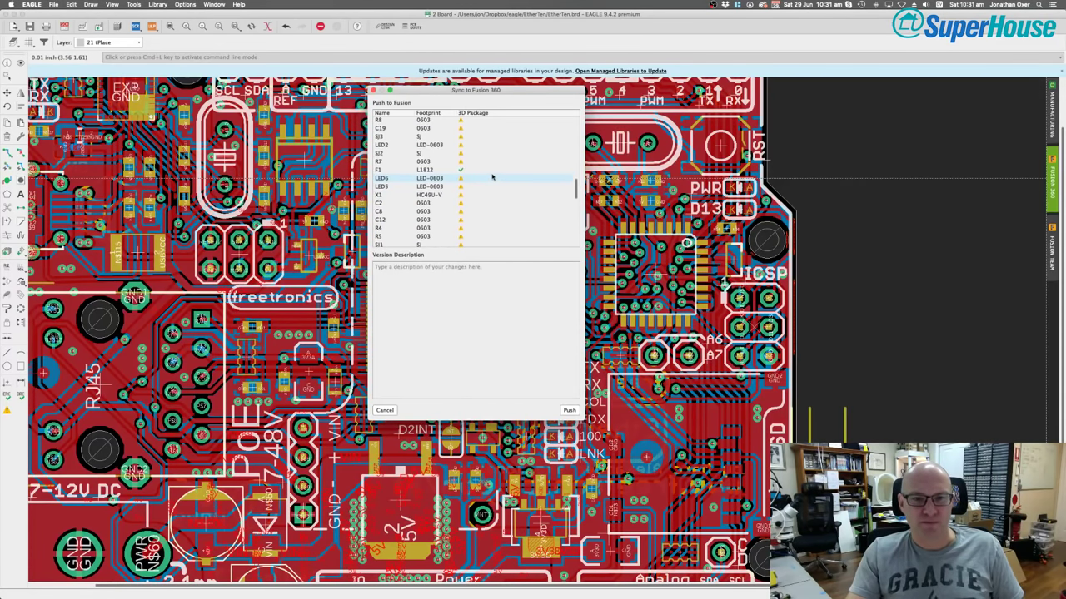
{"action": "scroll", "coordinate": [492, 176], "scroll_direction": "up", "scroll_amount": 2}
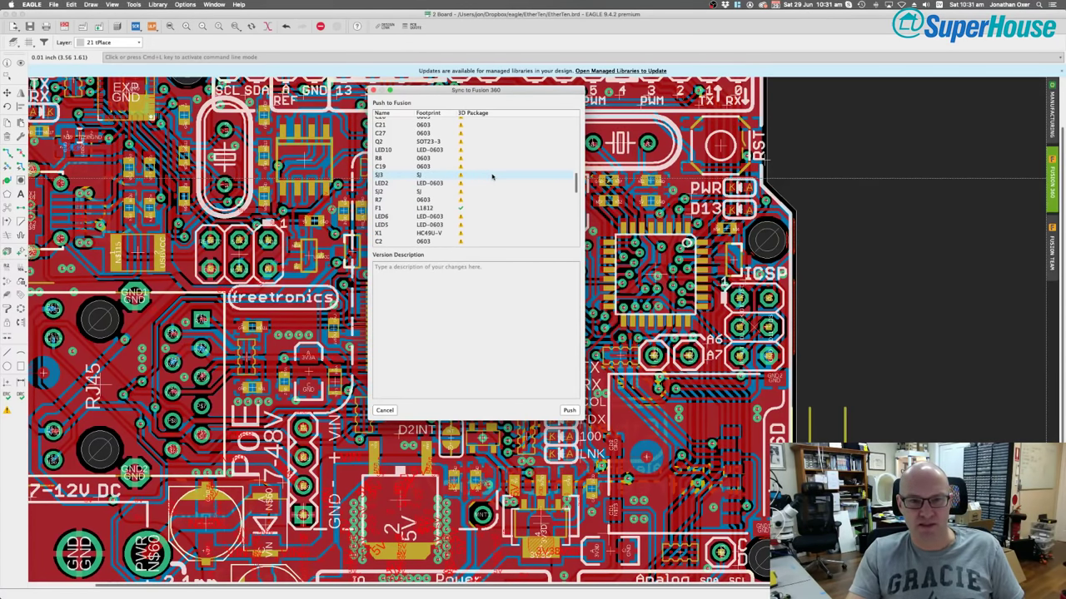
{"action": "scroll", "coordinate": [492, 177], "scroll_direction": "up", "scroll_amount": 3}
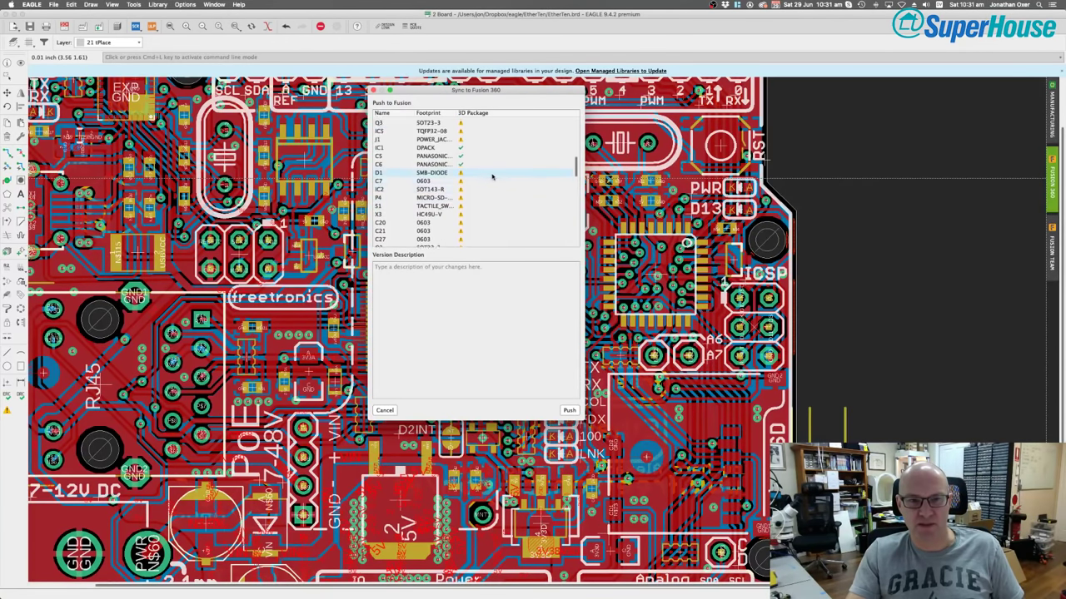
{"action": "scroll", "coordinate": [492, 176], "scroll_direction": "up", "scroll_amount": 1}
{"action": "scroll", "coordinate": [492, 176], "scroll_direction": "up", "scroll_amount": 4}
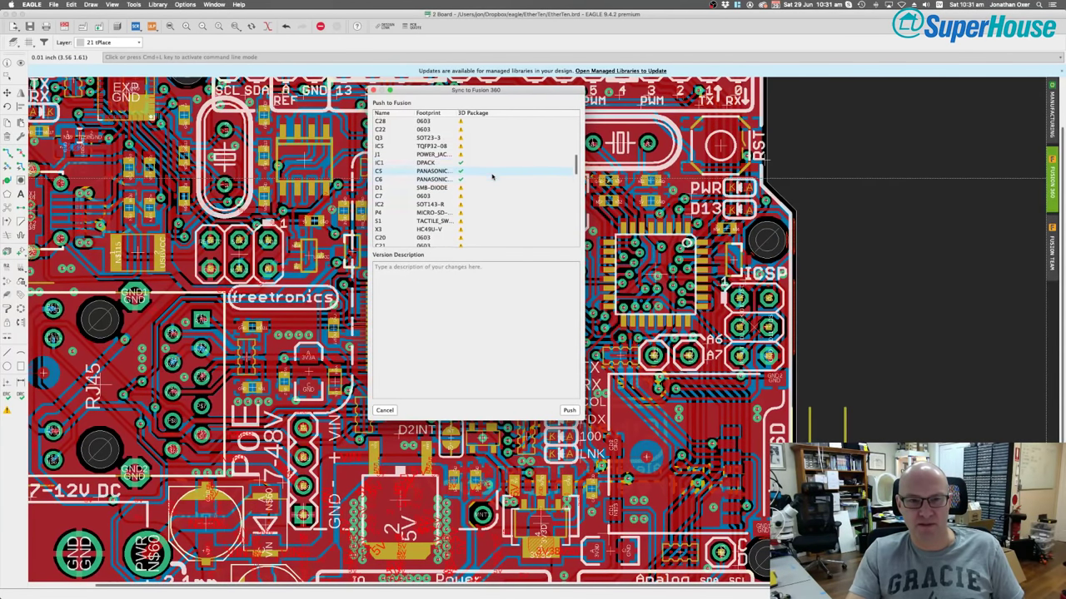
{"action": "scroll", "coordinate": [492, 177], "scroll_direction": "up", "scroll_amount": 5}
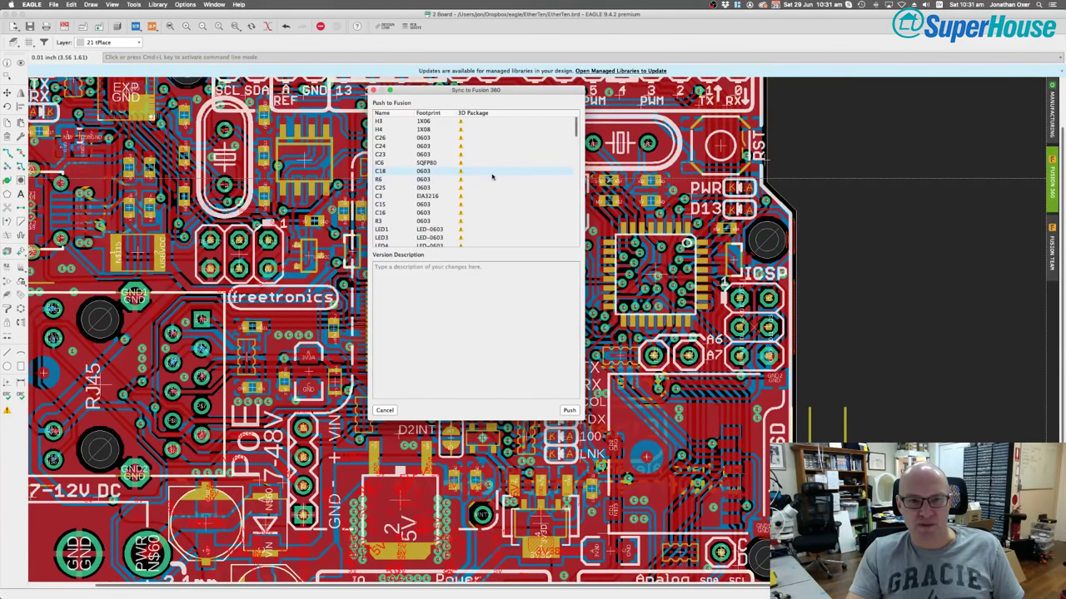
{"action": "scroll", "coordinate": [492, 176], "scroll_direction": "down", "scroll_amount": 10}
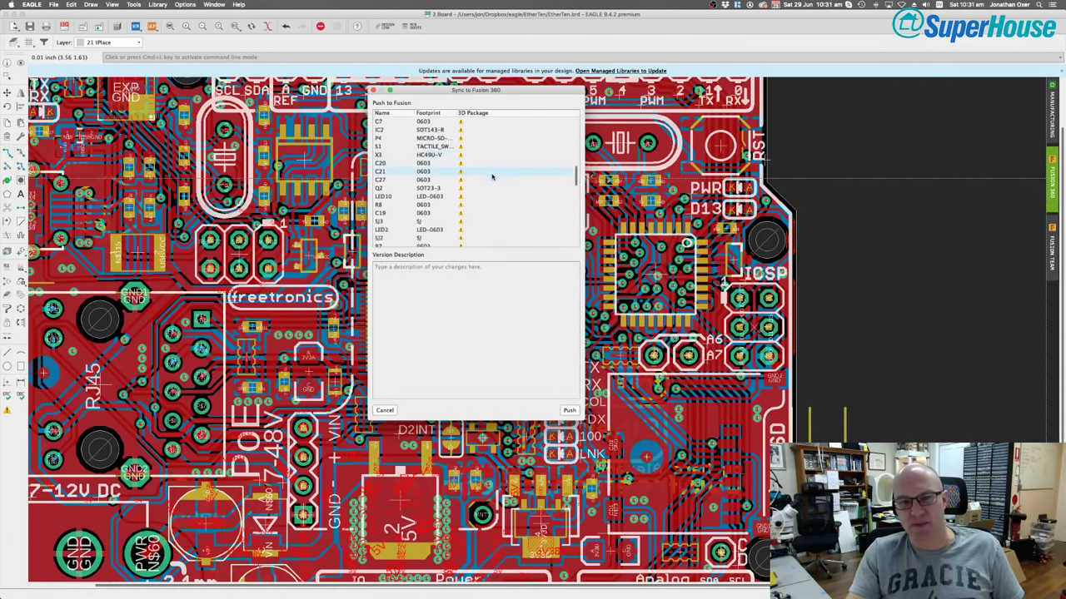
{"action": "scroll", "coordinate": [492, 177], "scroll_direction": "down", "scroll_amount": 10}
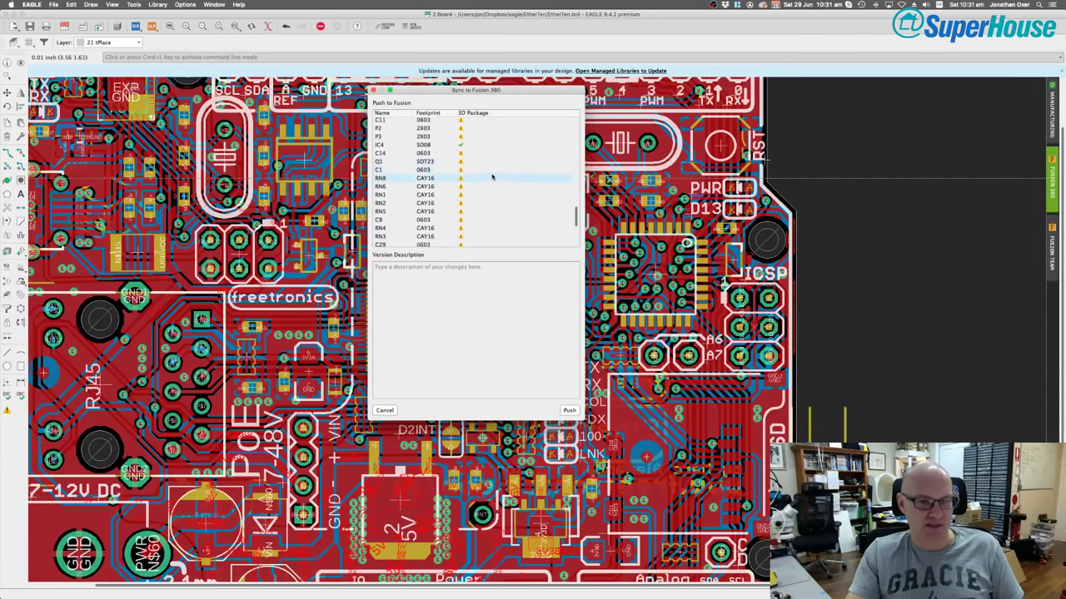
{"action": "scroll", "coordinate": [492, 177], "scroll_direction": "down", "scroll_amount": 5}
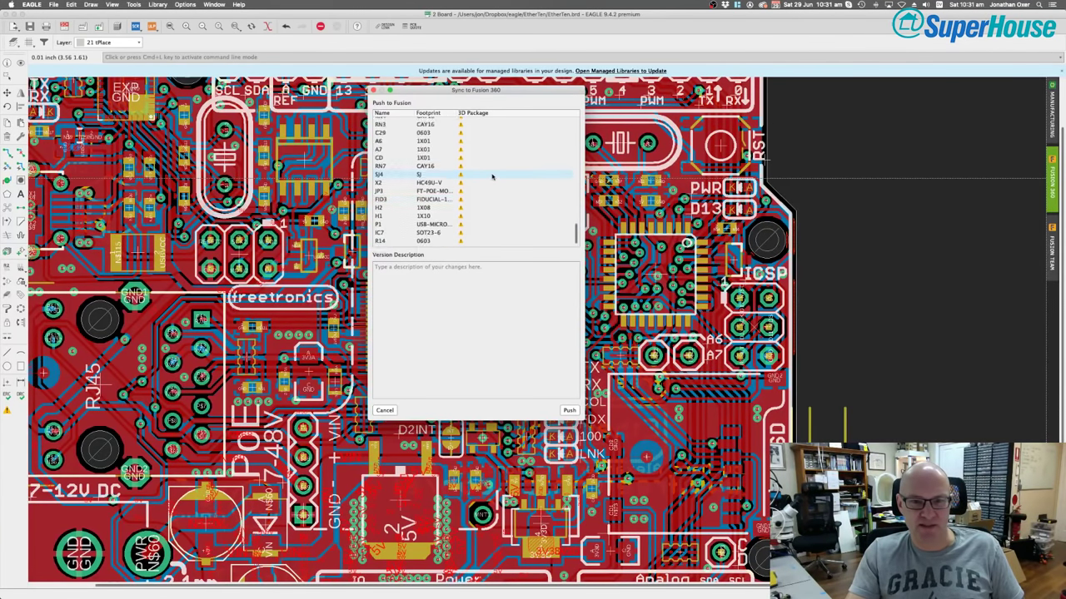
{"action": "scroll", "coordinate": [492, 176], "scroll_direction": "up", "scroll_amount": 5}
{"action": "scroll", "coordinate": [492, 177], "scroll_direction": "up", "scroll_amount": 1}
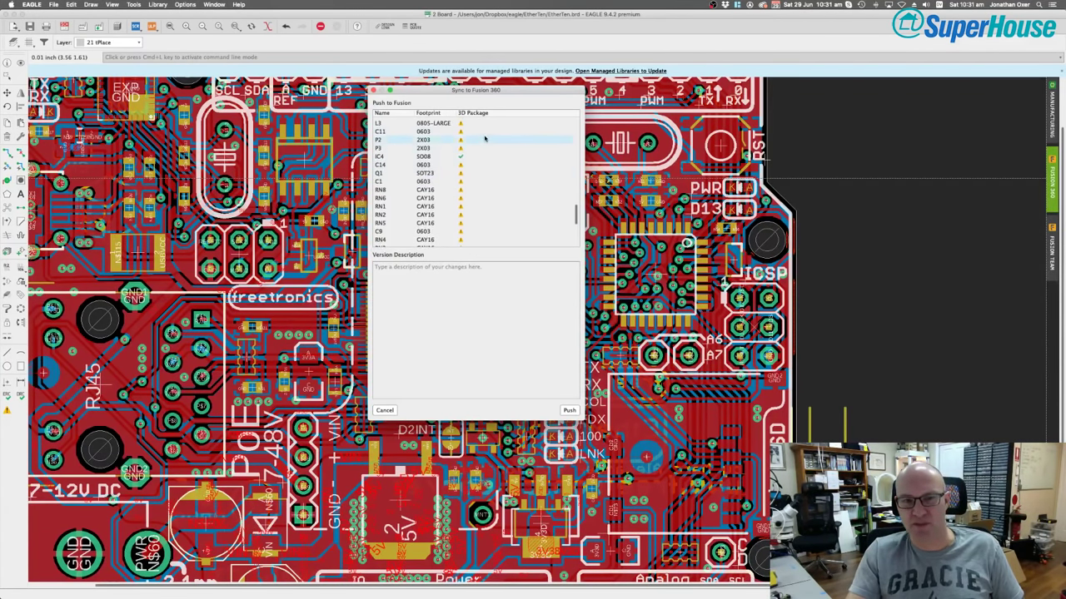
{"action": "scroll", "coordinate": [499, 181], "scroll_direction": "up", "scroll_amount": 4}
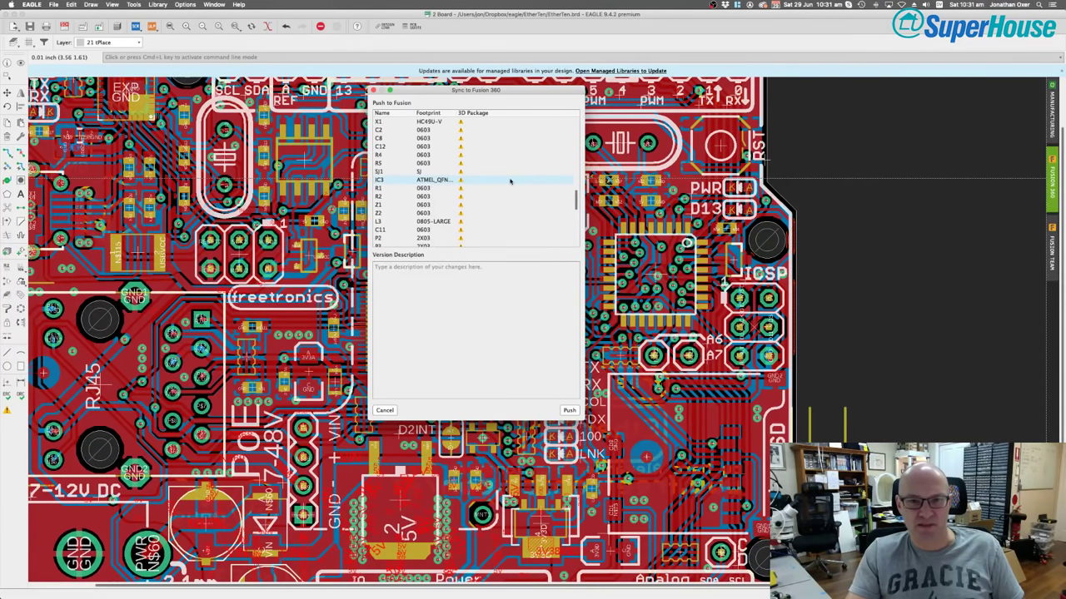
{"action": "scroll", "coordinate": [510, 180], "scroll_direction": "down", "scroll_amount": 5}
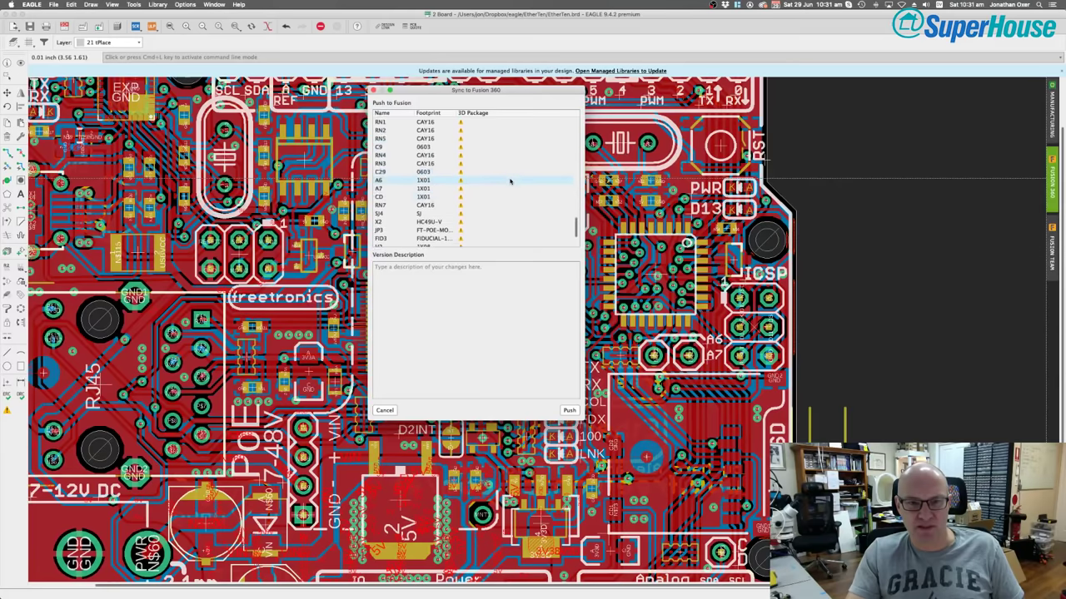
{"action": "scroll", "coordinate": [510, 181], "scroll_direction": "down", "scroll_amount": 1}
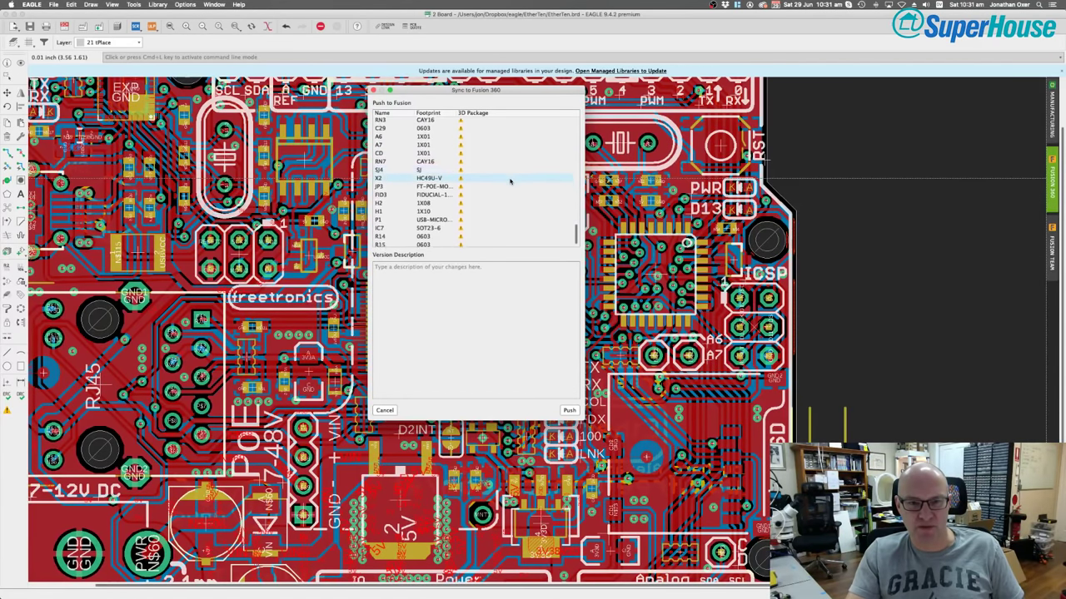
{"action": "scroll", "coordinate": [510, 180], "scroll_direction": "up", "scroll_amount": 10}
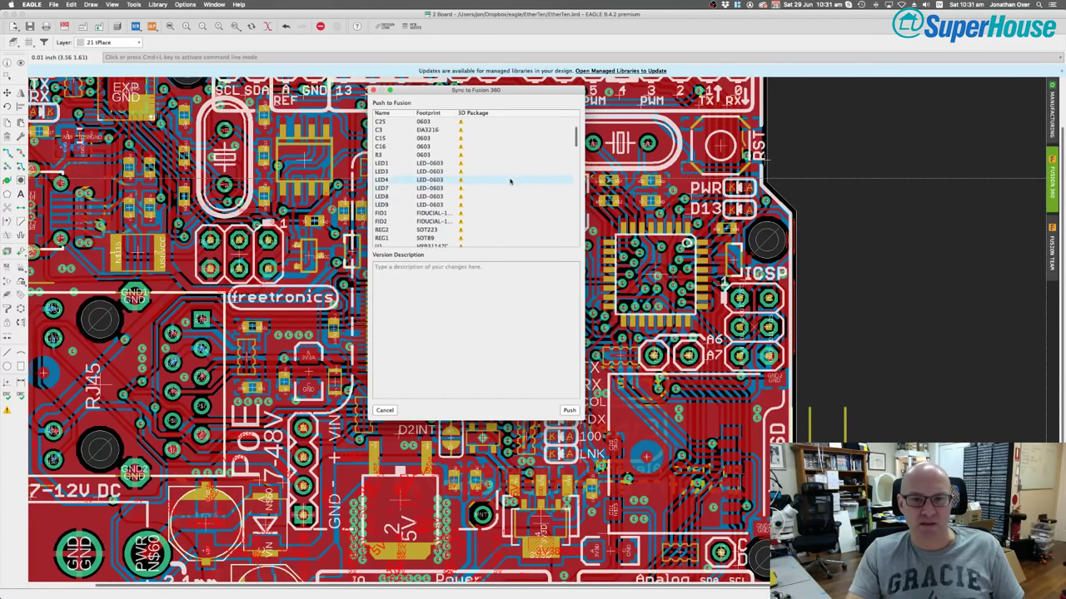
Push the EtherTen board, dismiss the completion message, close the sync window and switch to Fusion 360.
{"action": "left_click", "coordinate": [569, 411]}
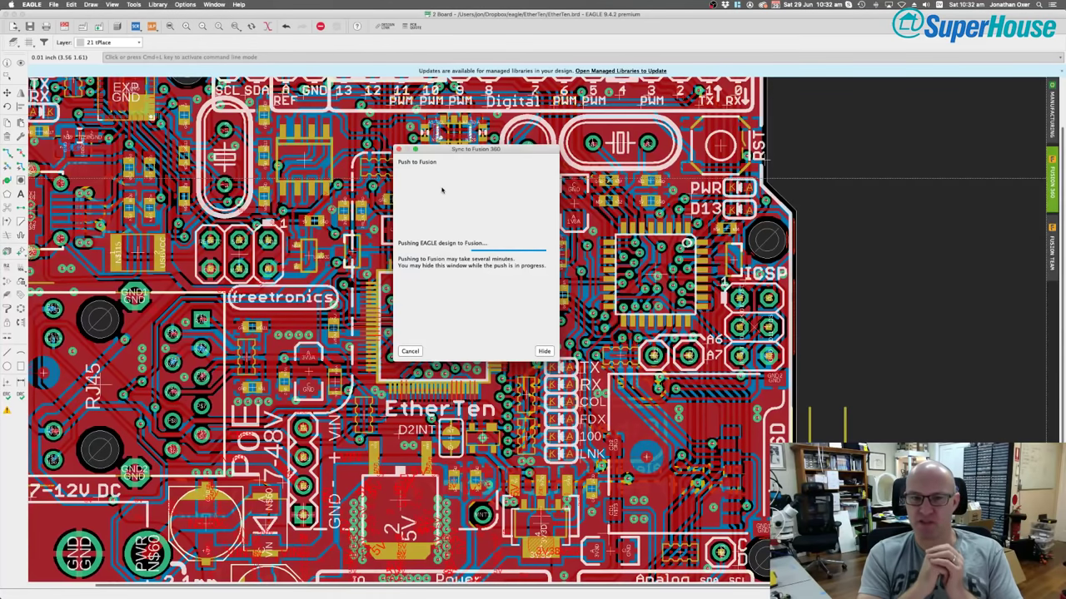
{"action": "left_click", "coordinate": [429, 217]}
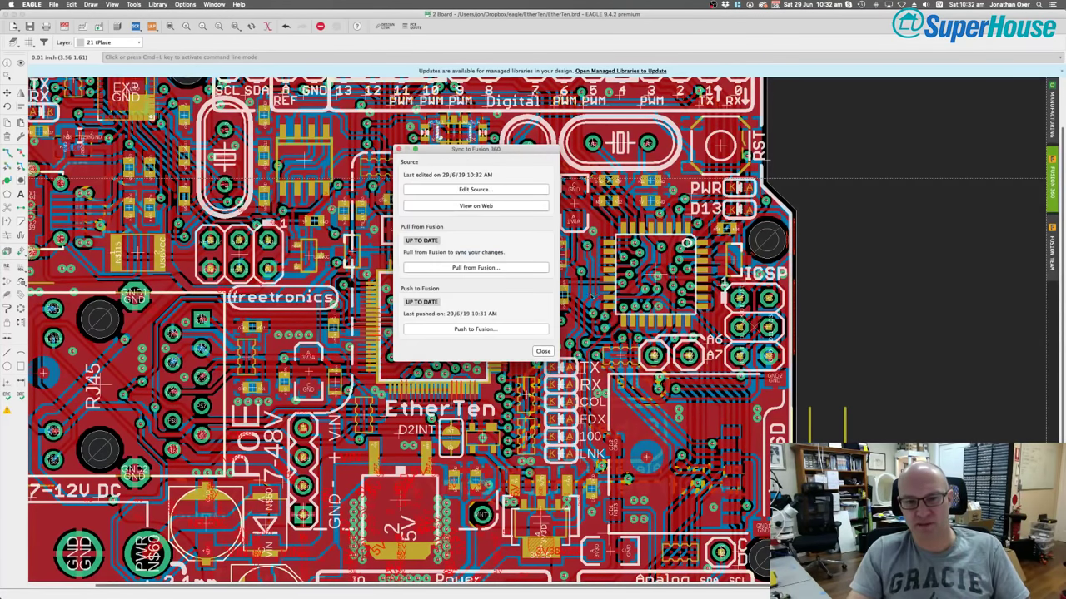
{"action": "left_click", "coordinate": [544, 352]}
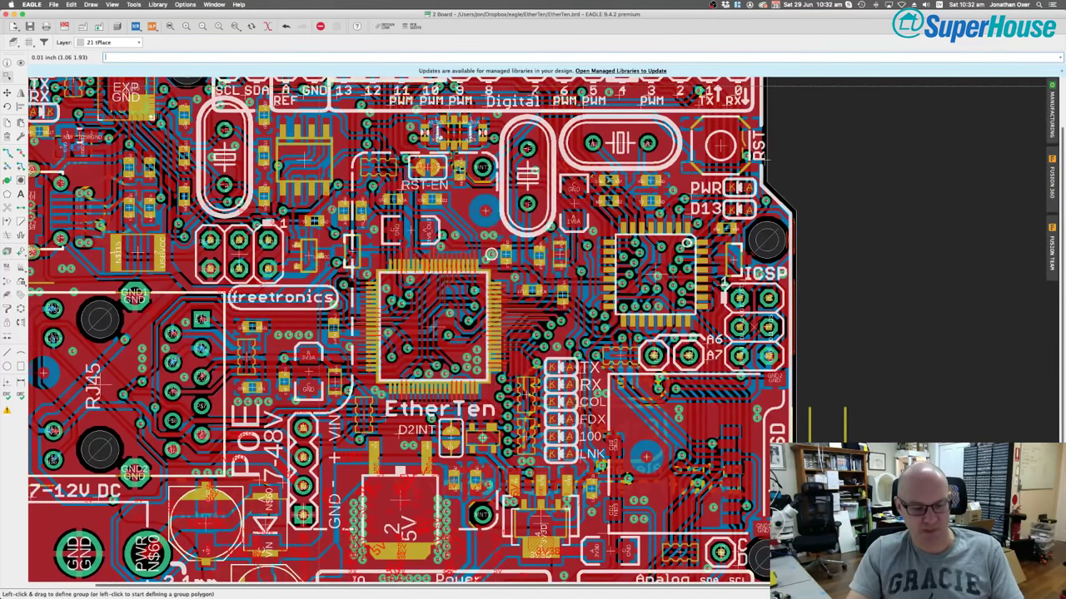
{"action": "key", "text": "super+Tab"}
{"action": "key", "text": "super+Tab"}
{"action": "key", "text": "super+Tab"}
{"action": "key", "text": "super+Tab"}
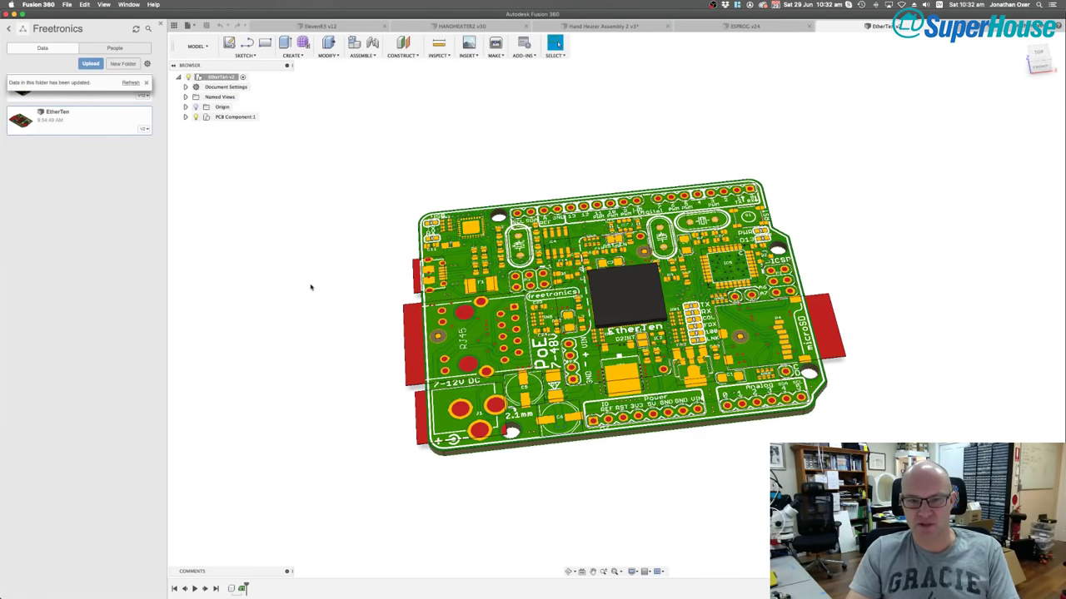
Refresh the project data and load the newest EtherTen board model.
{"action": "middle_click_drag", "start_coordinate": [304, 306], "coordinate": [331, 298]}
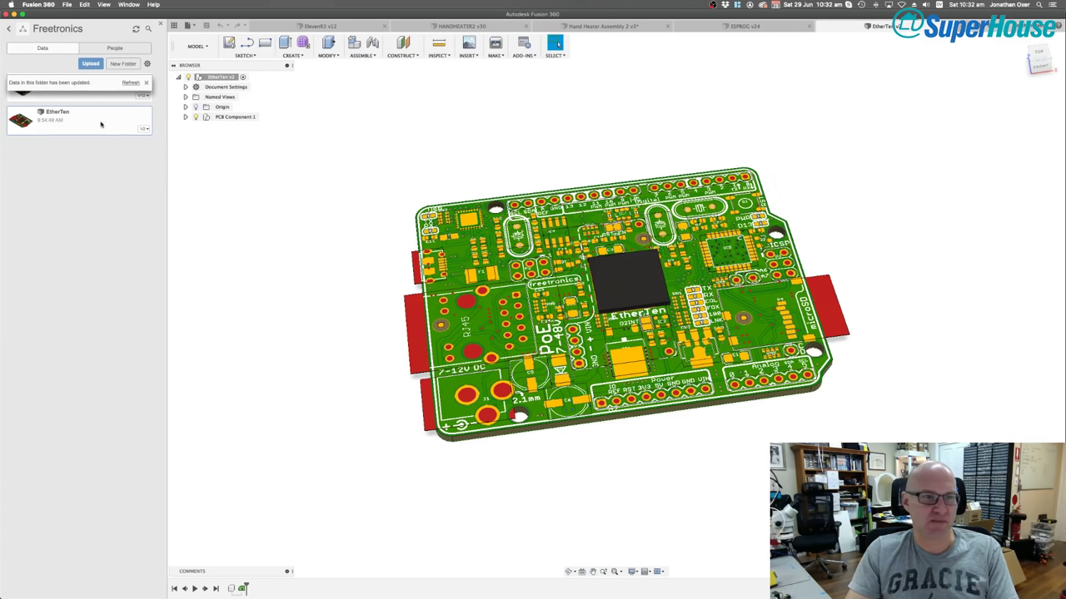
{"action": "left_click", "coordinate": [131, 83]}
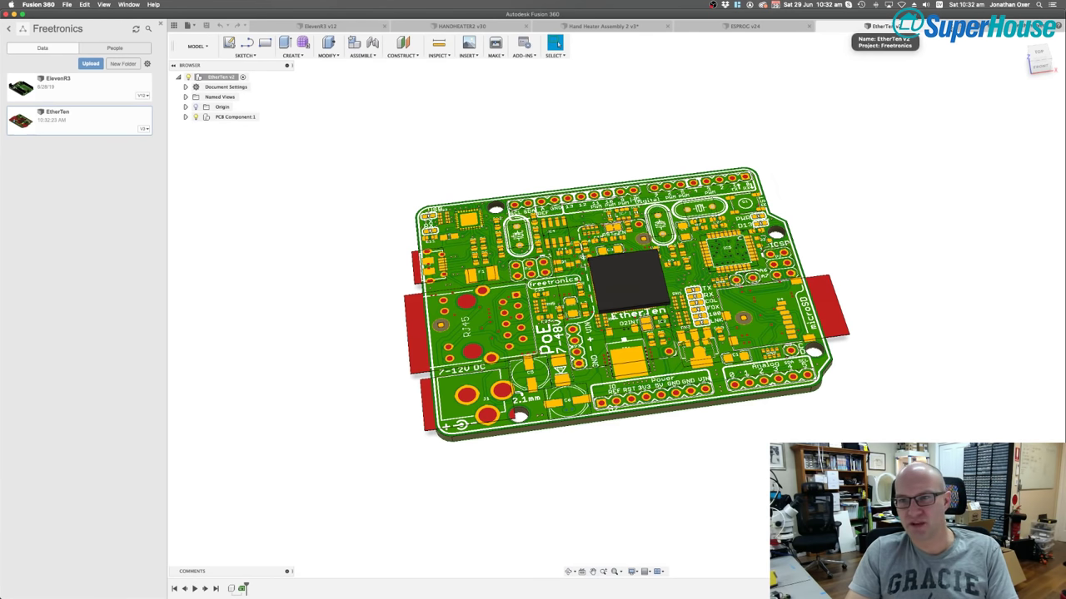
{"action": "left_click", "coordinate": [949, 26]}
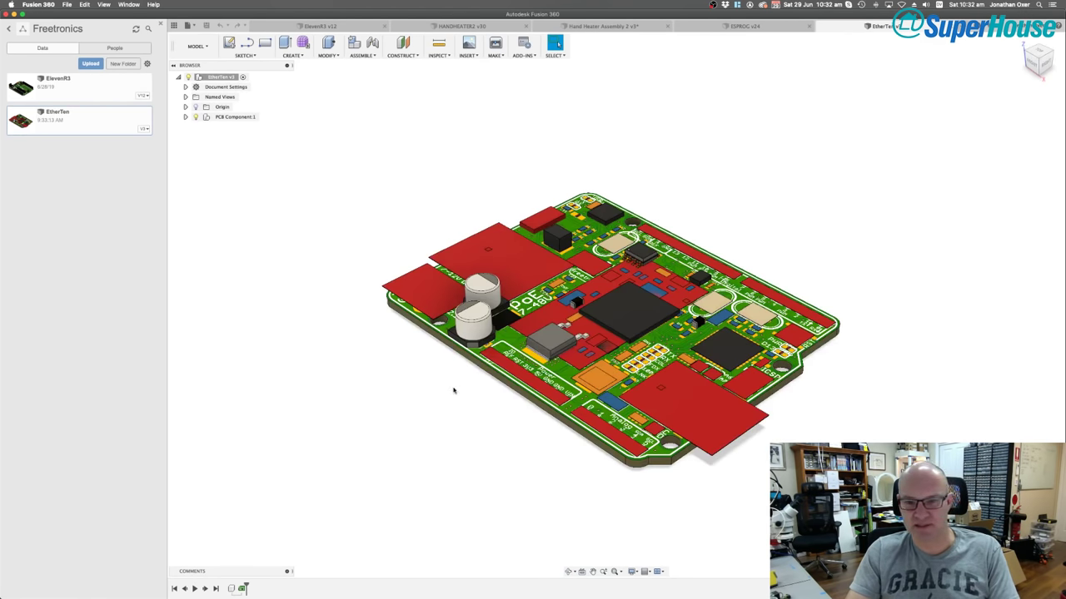
Orbit the board to a low side view and a top view, then return to EAGLE.
{"action": "middle_click_drag", "start_coordinate": [488, 422], "coordinate": [372, 494], "text": "shift"}
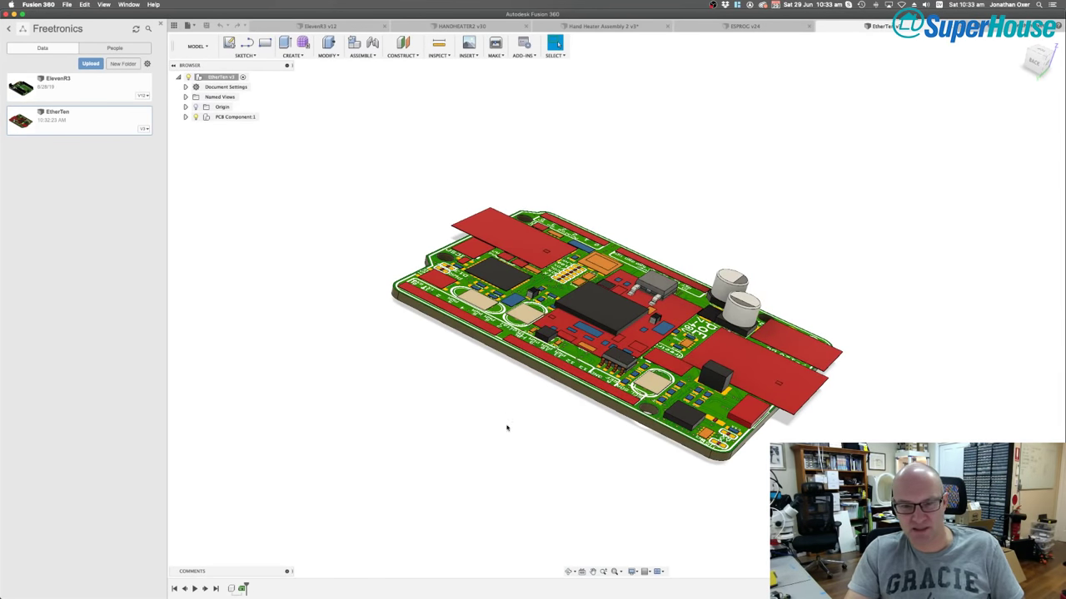
{"action": "middle_click_drag", "start_coordinate": [486, 428], "coordinate": [309, 426], "text": "shift"}
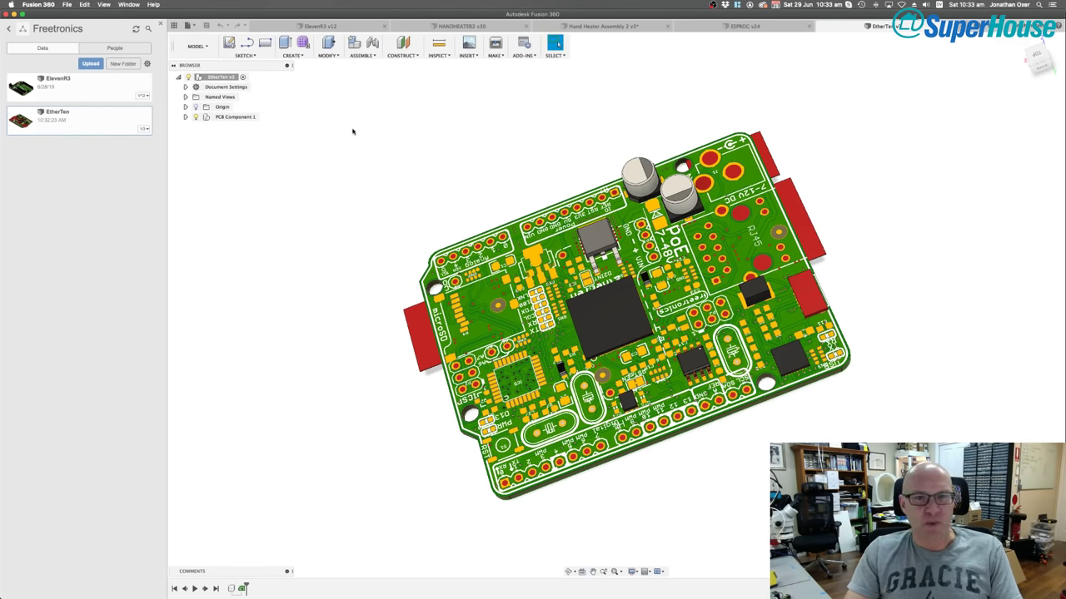
{"action": "key", "text": "super+Tab"}
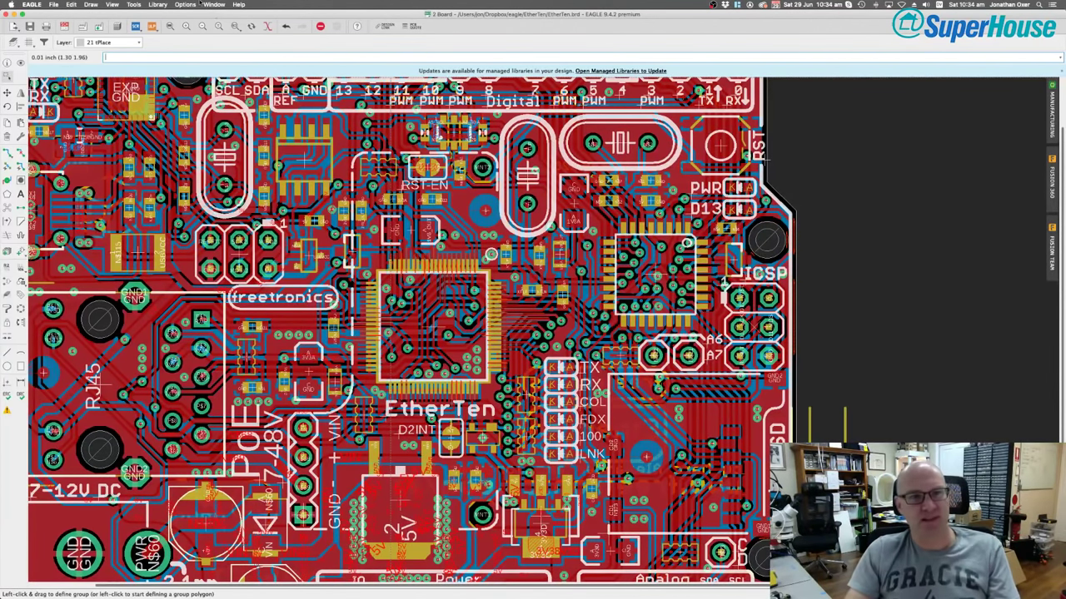
Bring the EtherTen schematic to the front, then briefly open and close the SuperHouse-Test managed library.
{"action": "left_click", "coordinate": [212, 4]}
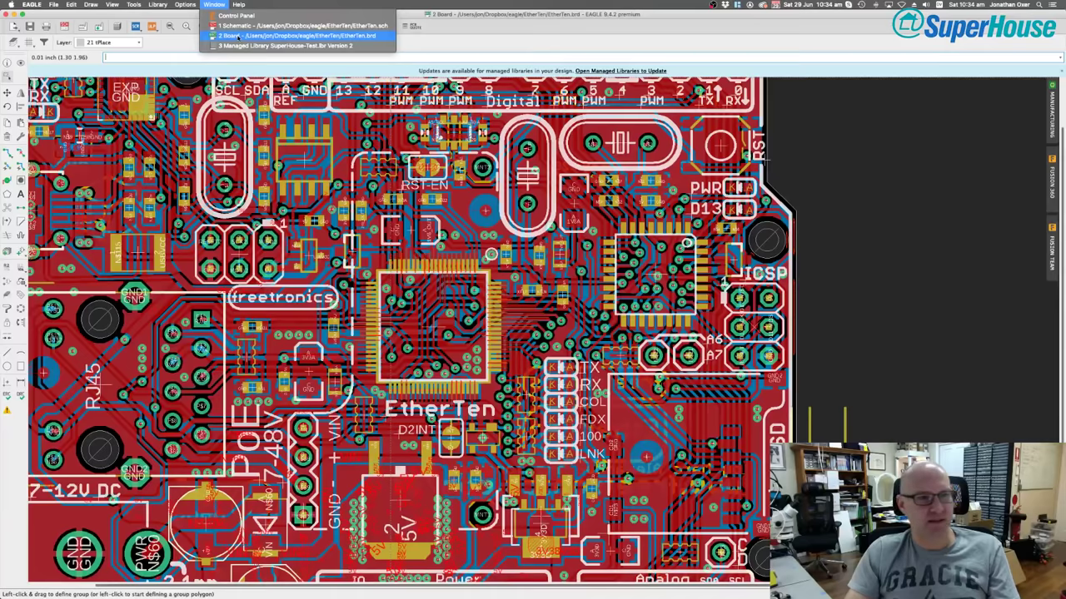
{"action": "left_click", "coordinate": [242, 25]}
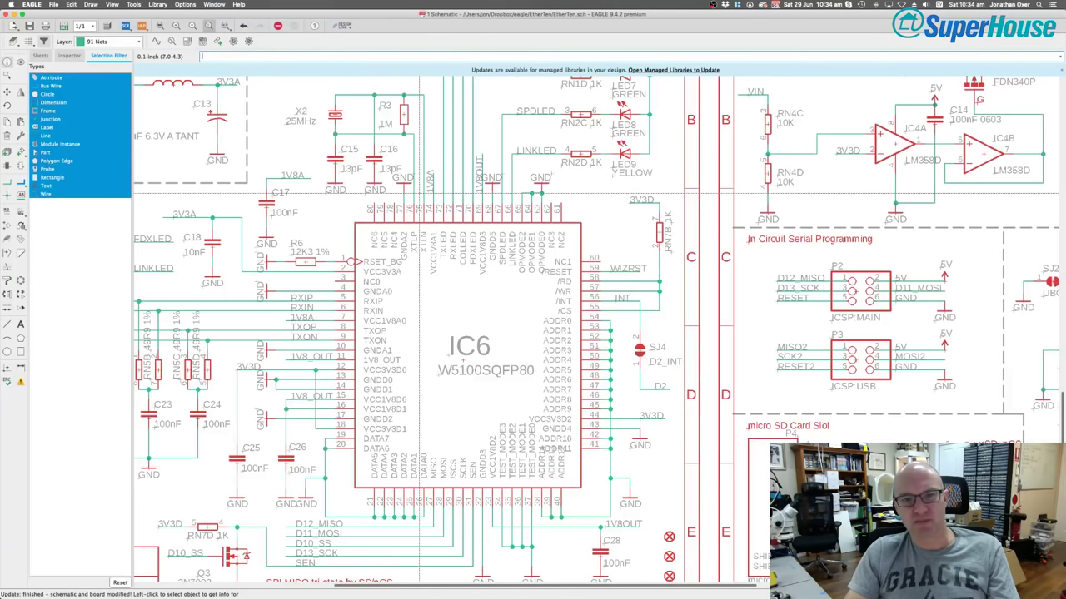
{"action": "left_click", "coordinate": [214, 5]}
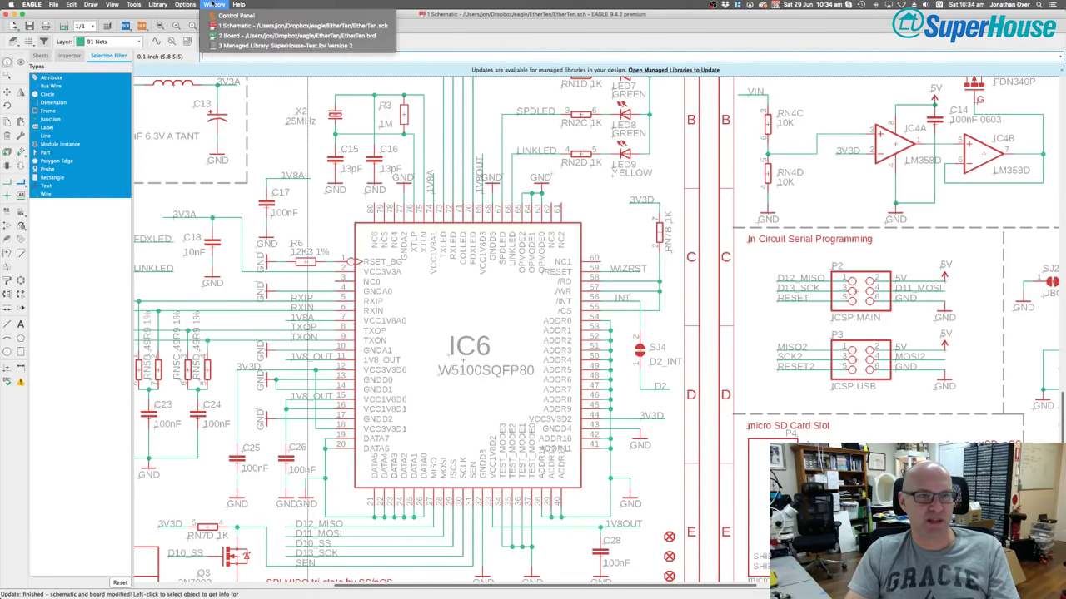
{"action": "left_click", "coordinate": [214, 47]}
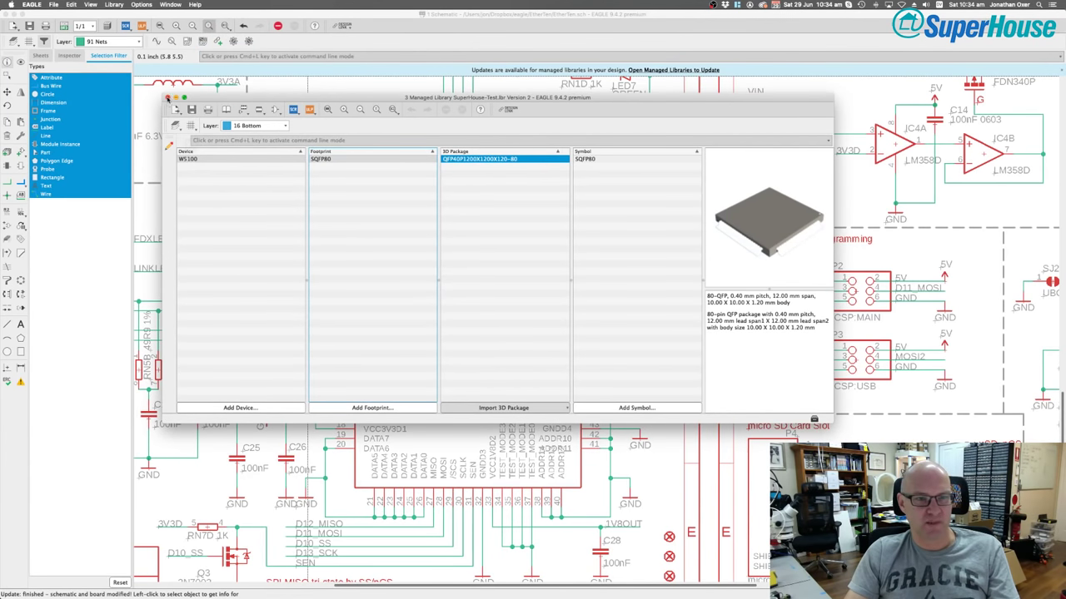
{"action": "left_click", "coordinate": [167, 98]}
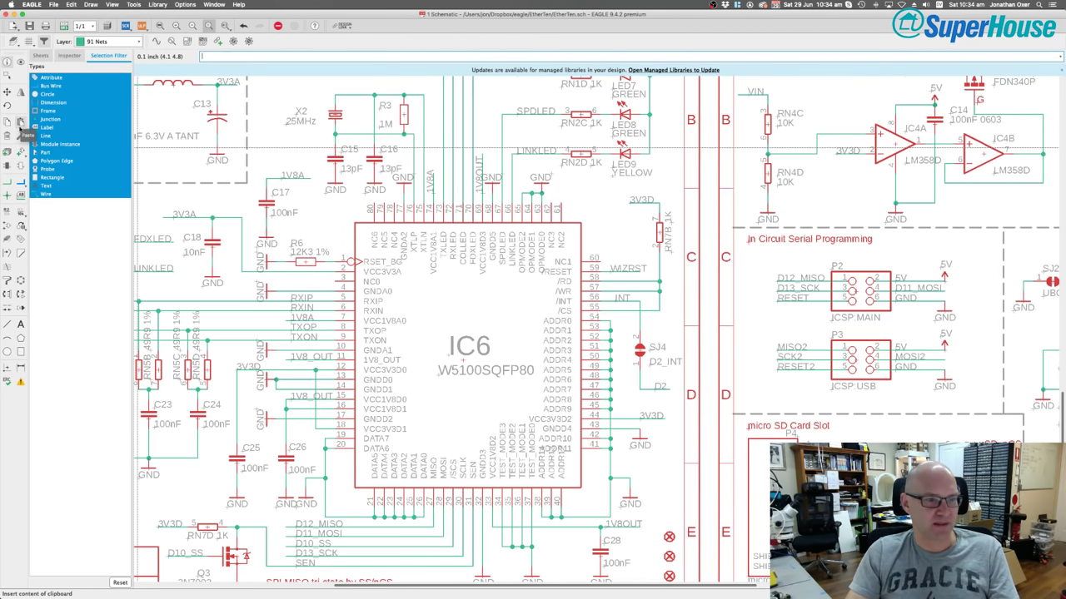
{"action": "left_click", "coordinate": [21, 225]}
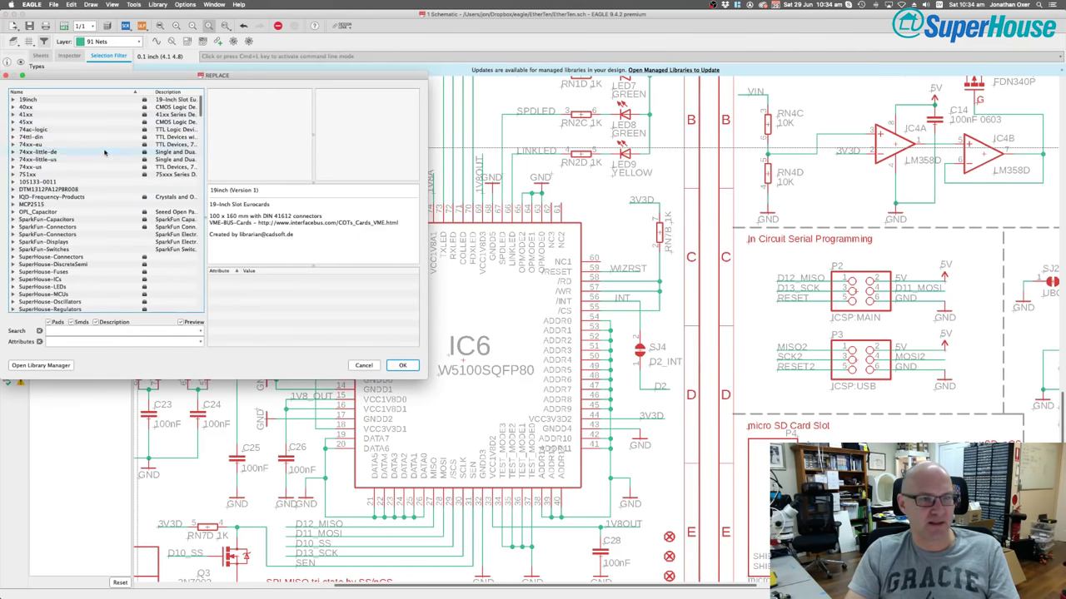
{"action": "scroll", "coordinate": [66, 212], "scroll_direction": "down", "scroll_amount": 3}
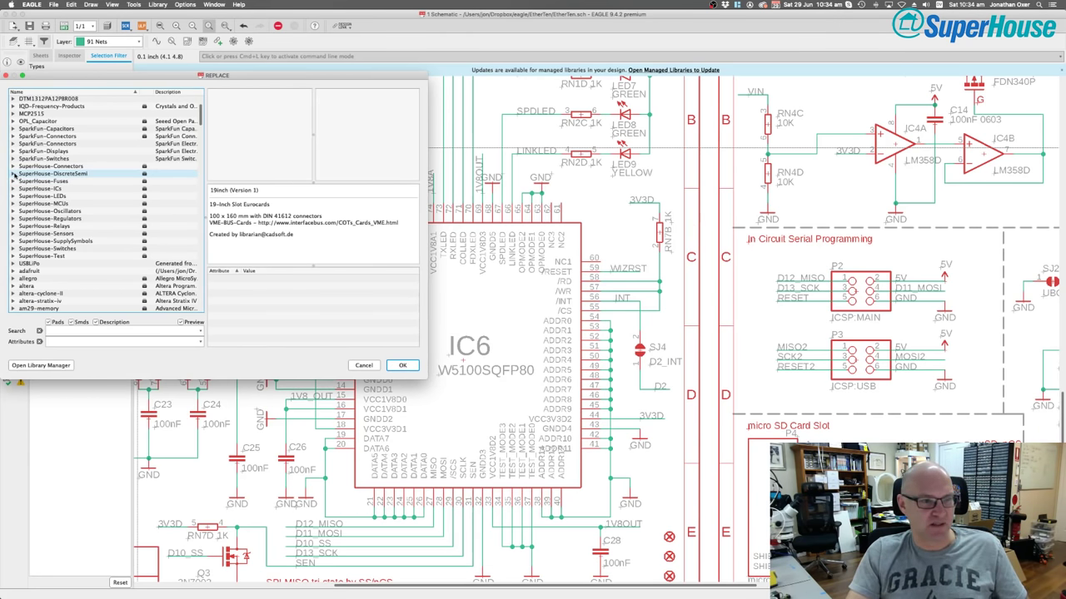
{"action": "left_click", "coordinate": [13, 173]}
{"action": "scroll", "coordinate": [56, 181], "scroll_direction": "down", "scroll_amount": 3}
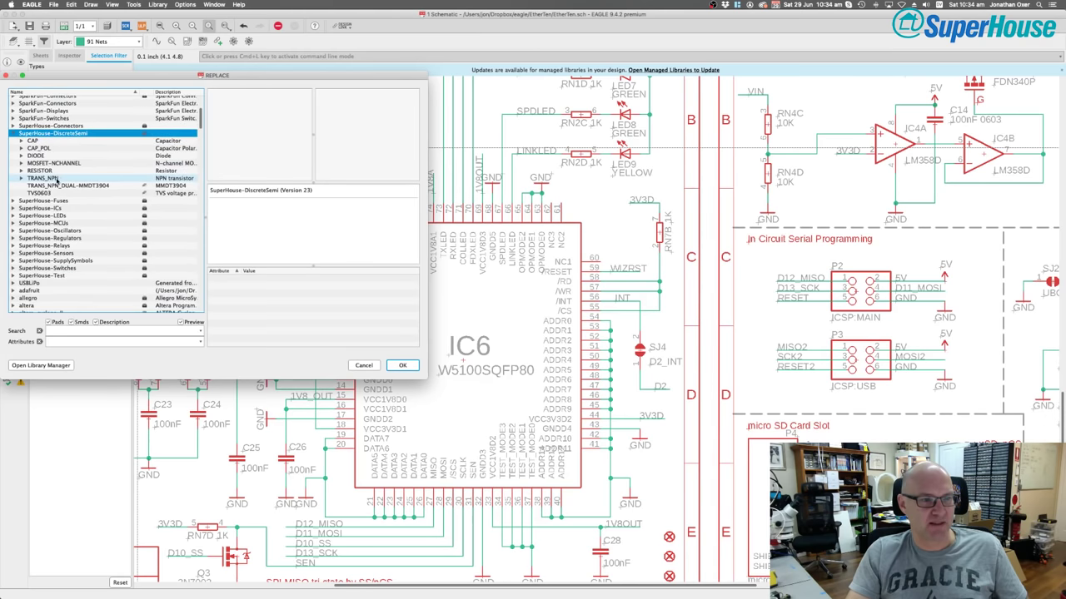
{"action": "left_click", "coordinate": [20, 170]}
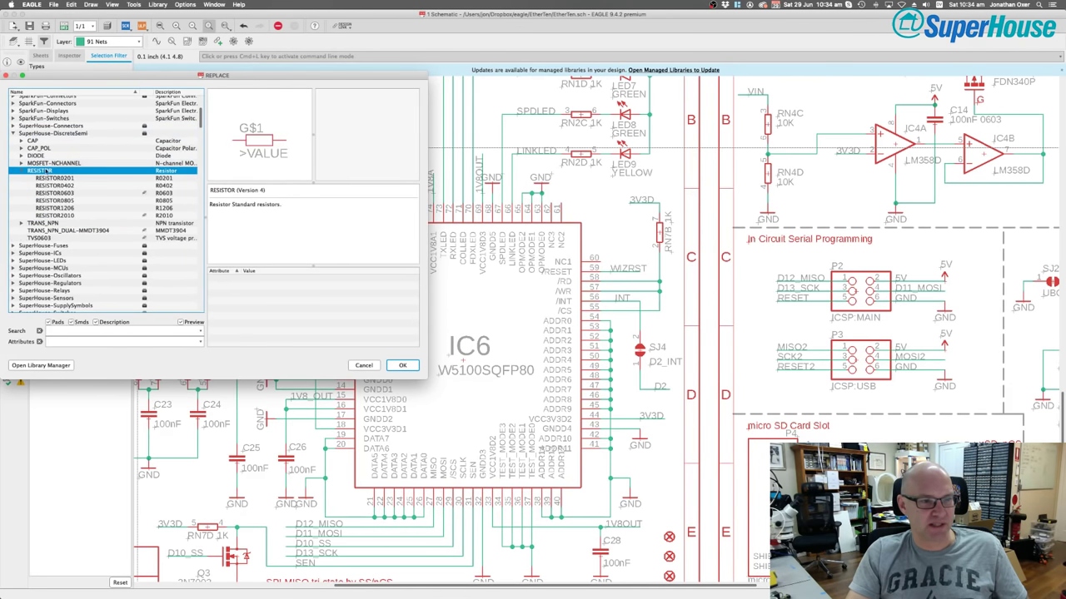
{"action": "left_click", "coordinate": [55, 193]}
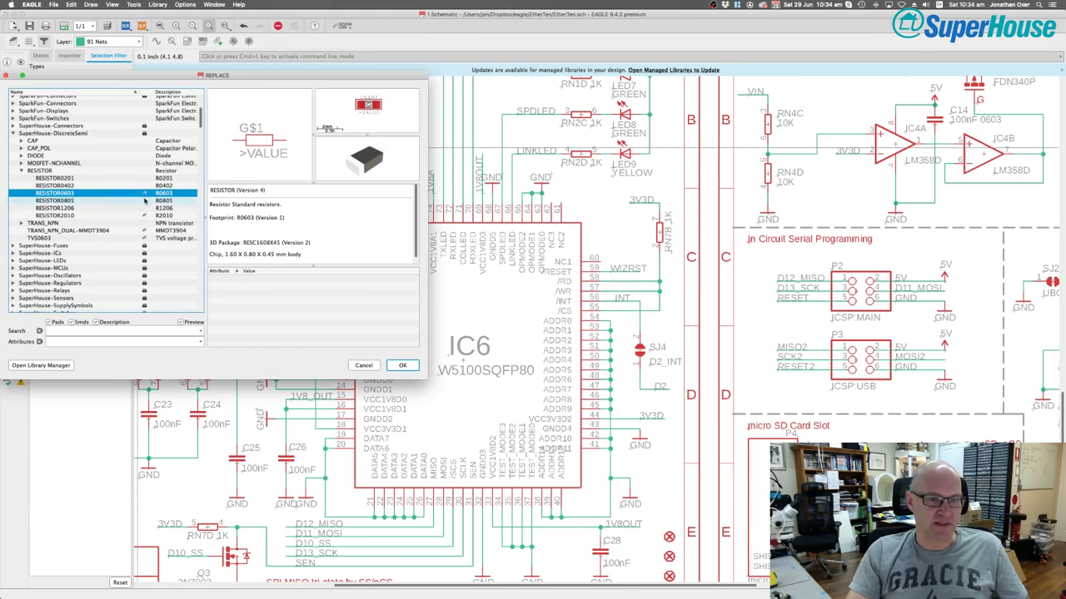
{"action": "left_click", "coordinate": [401, 366]}
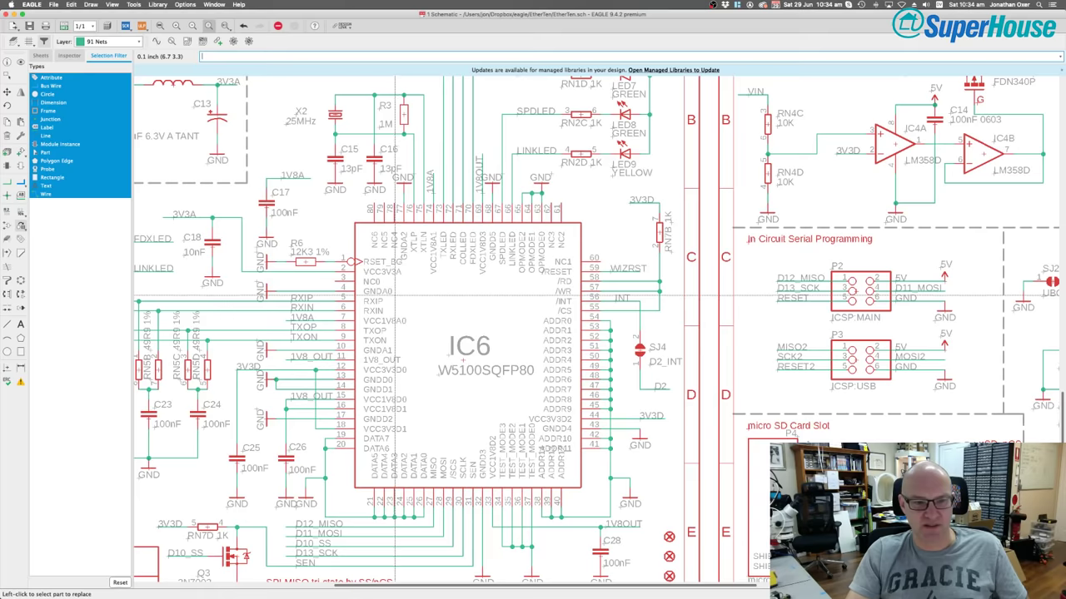
{"action": "scroll", "coordinate": [395, 294], "scroll_direction": "down", "scroll_amount": 5}
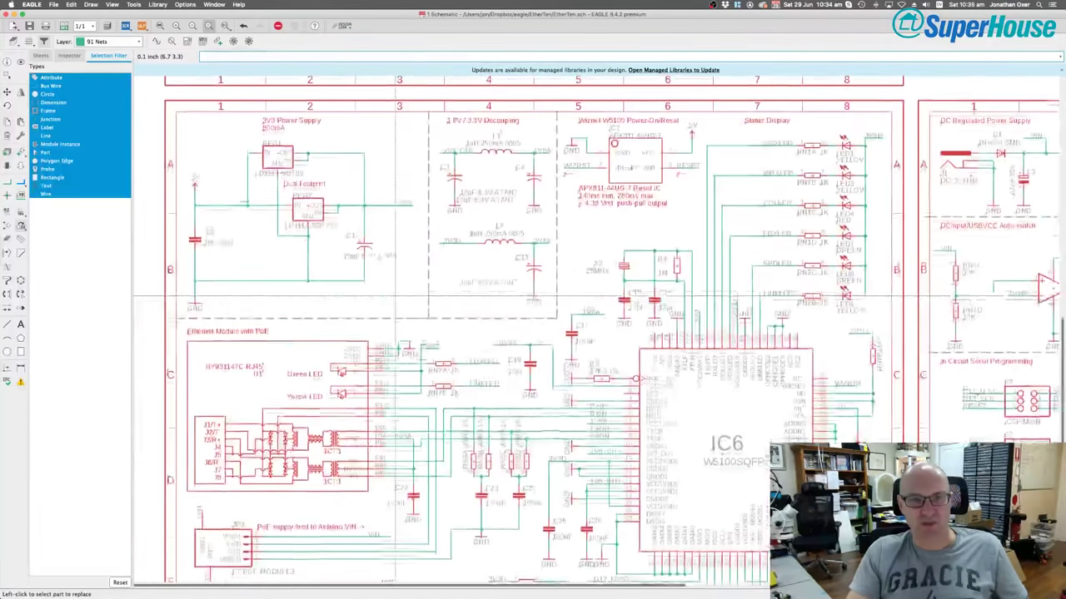
{"action": "scroll", "coordinate": [395, 295], "scroll_direction": "up", "scroll_amount": 3}
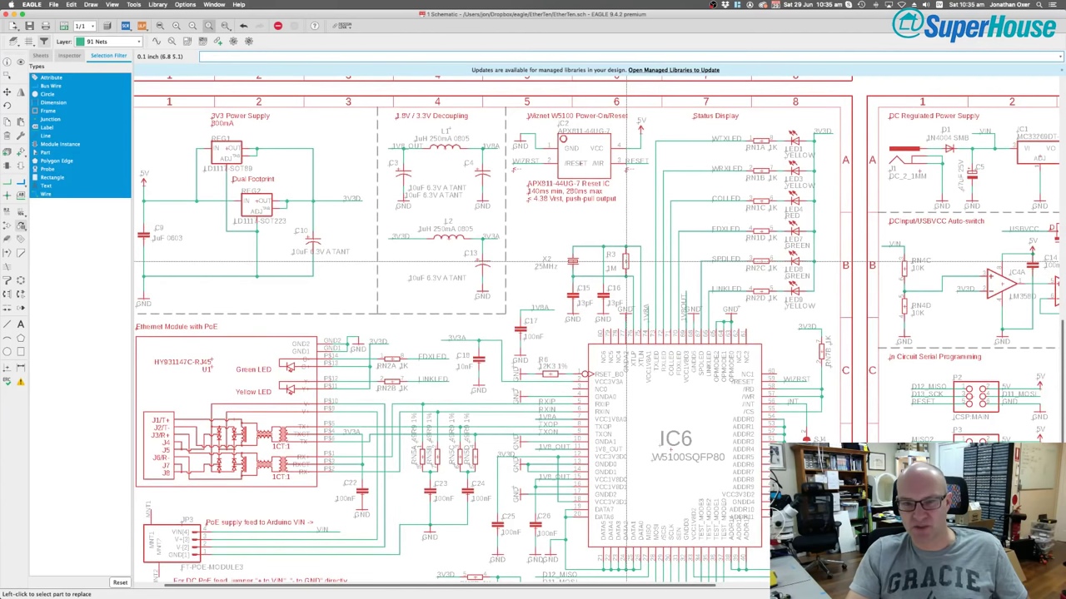
{"action": "scroll", "coordinate": [516, 261], "scroll_direction": "down", "scroll_amount": 3}
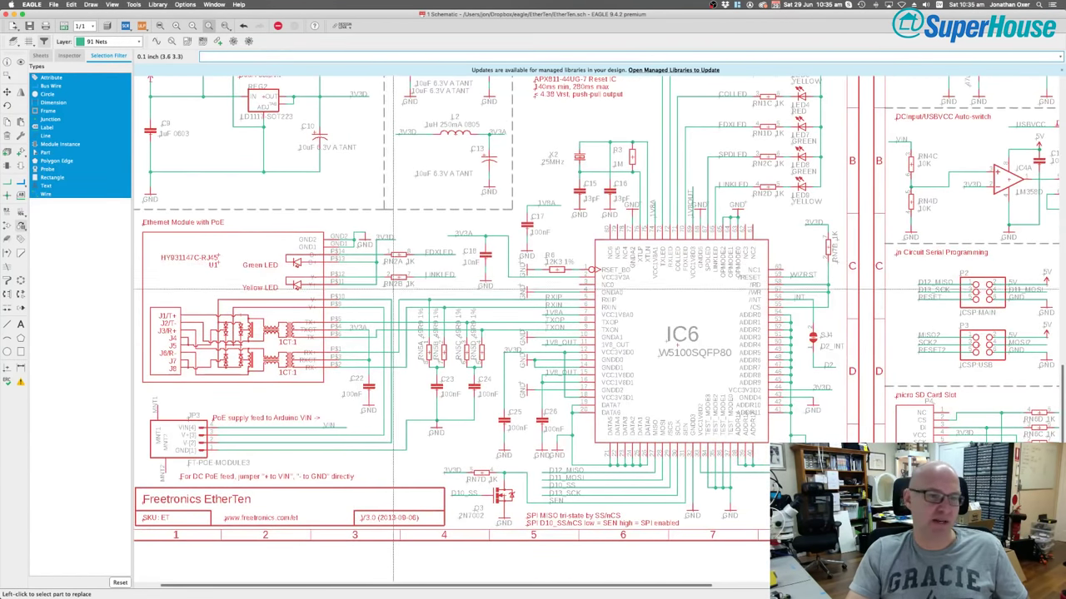
{"action": "scroll", "coordinate": [449, 316], "scroll_direction": "right", "scroll_amount": 6}
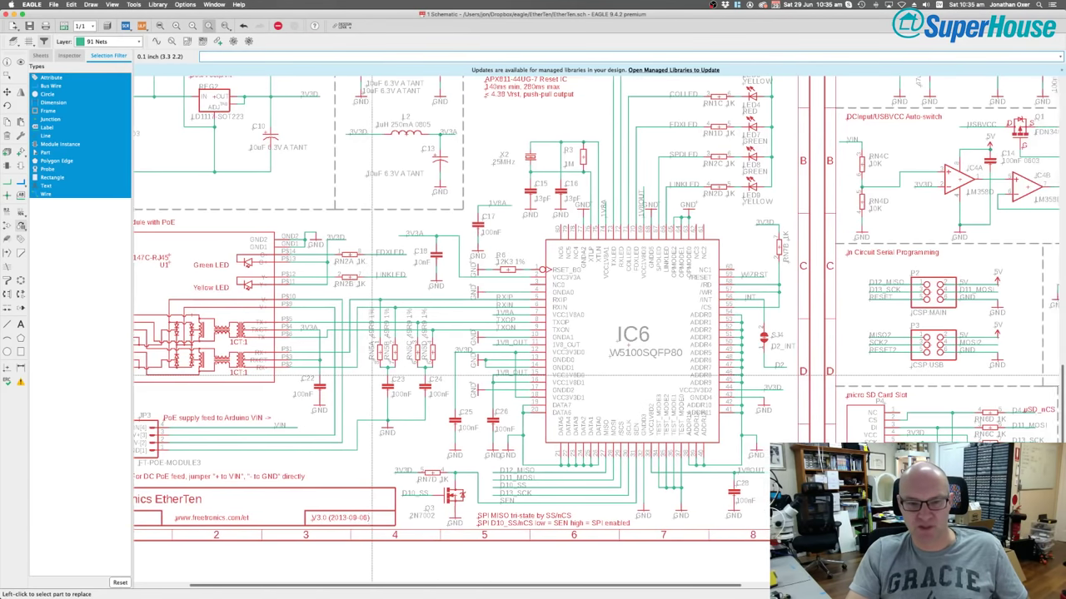
{"action": "scroll", "coordinate": [597, 331], "scroll_direction": "right", "scroll_amount": 8}
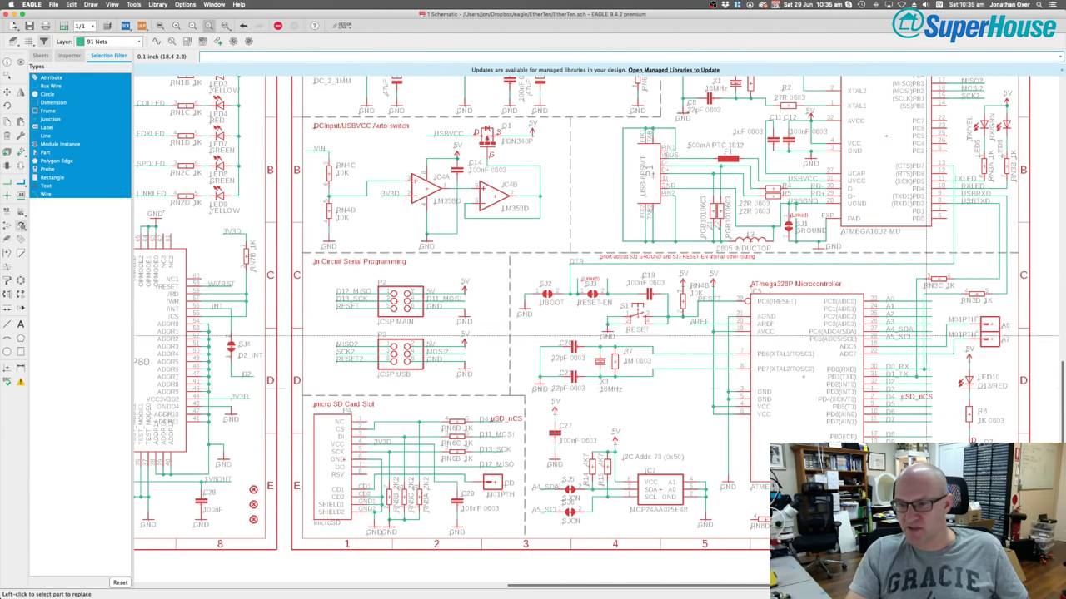
{"action": "scroll", "coordinate": [924, 330], "scroll_direction": "up", "scroll_amount": 1}
{"action": "scroll", "coordinate": [925, 331], "scroll_direction": "up", "scroll_amount": 5}
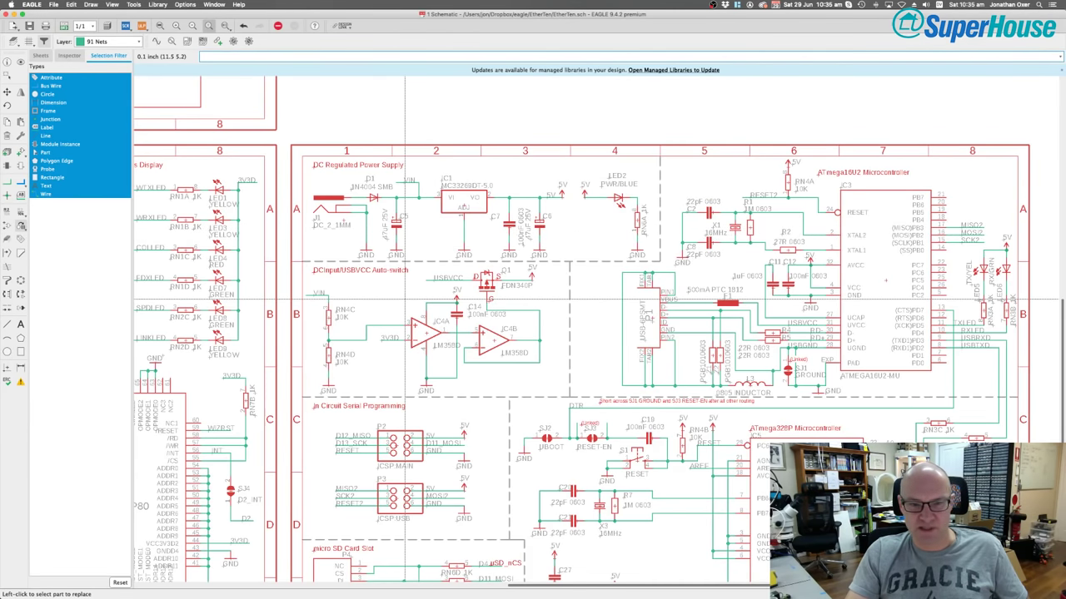
{"action": "scroll", "coordinate": [405, 300], "scroll_direction": "down", "scroll_amount": 5}
{"action": "scroll", "coordinate": [405, 299], "scroll_direction": "left", "scroll_amount": 1}
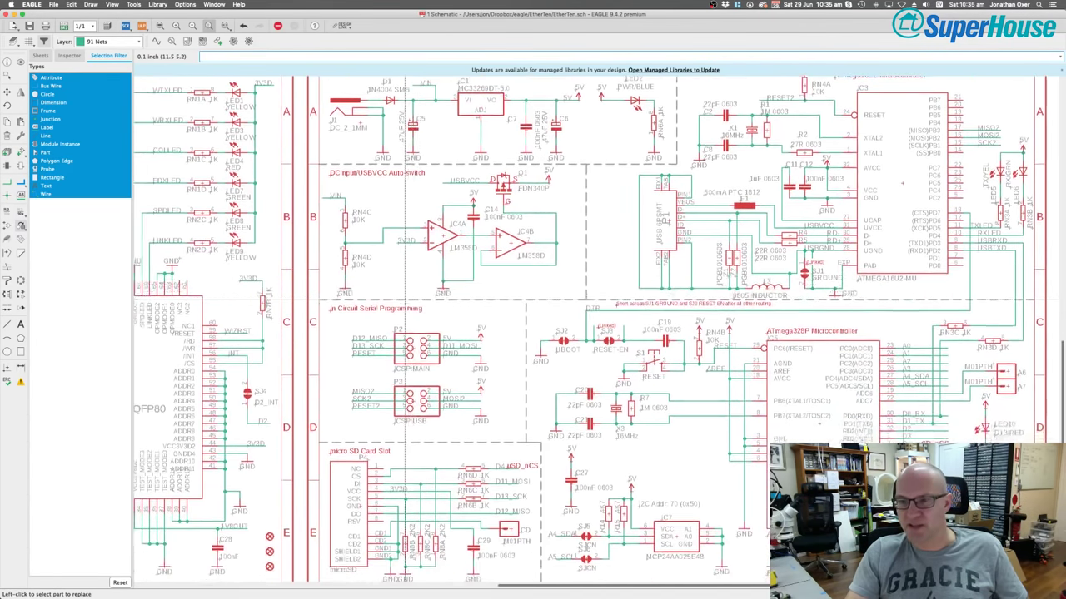
{"action": "scroll", "coordinate": [405, 300], "scroll_direction": "left", "scroll_amount": 2}
{"action": "scroll", "coordinate": [405, 299], "scroll_direction": "down", "scroll_amount": 1}
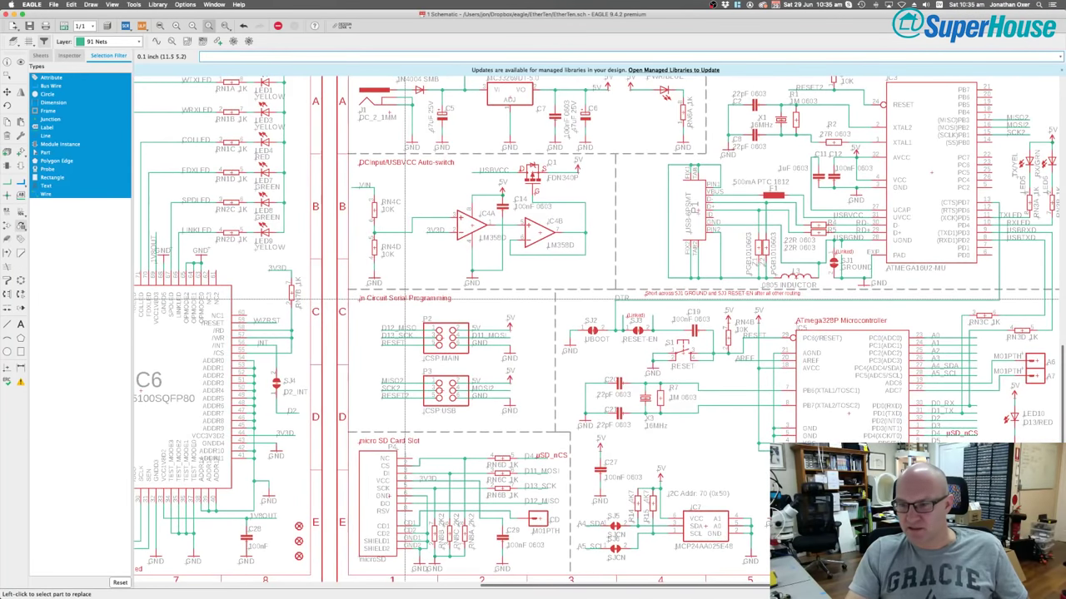
{"action": "scroll", "coordinate": [405, 298], "scroll_direction": "left", "scroll_amount": 8}
{"action": "scroll", "coordinate": [405, 298], "scroll_direction": "up", "scroll_amount": 5}
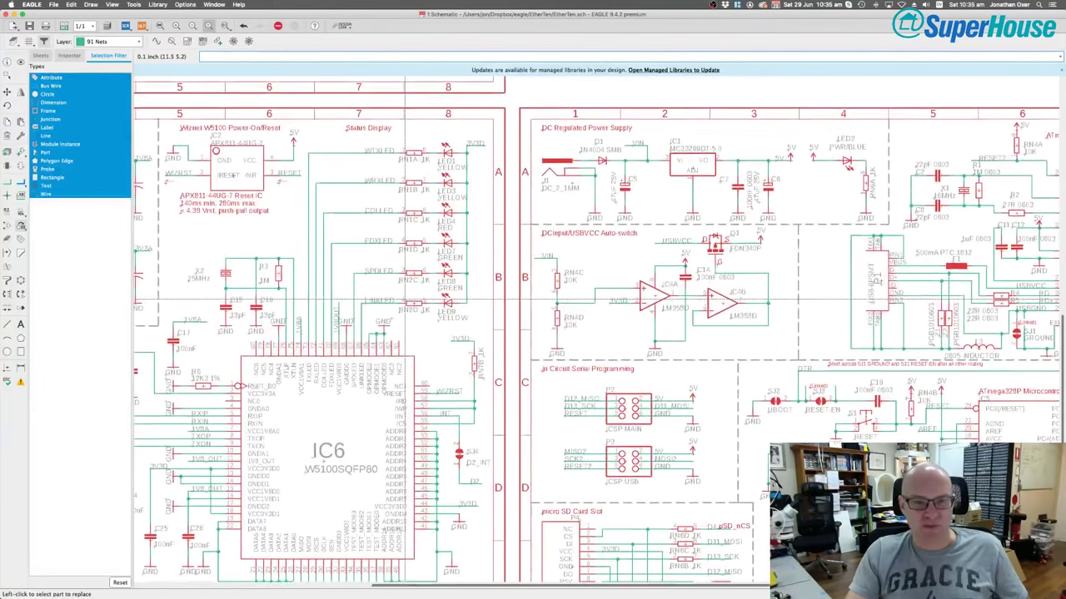
{"action": "scroll", "coordinate": [406, 298], "scroll_direction": "left", "scroll_amount": 5}
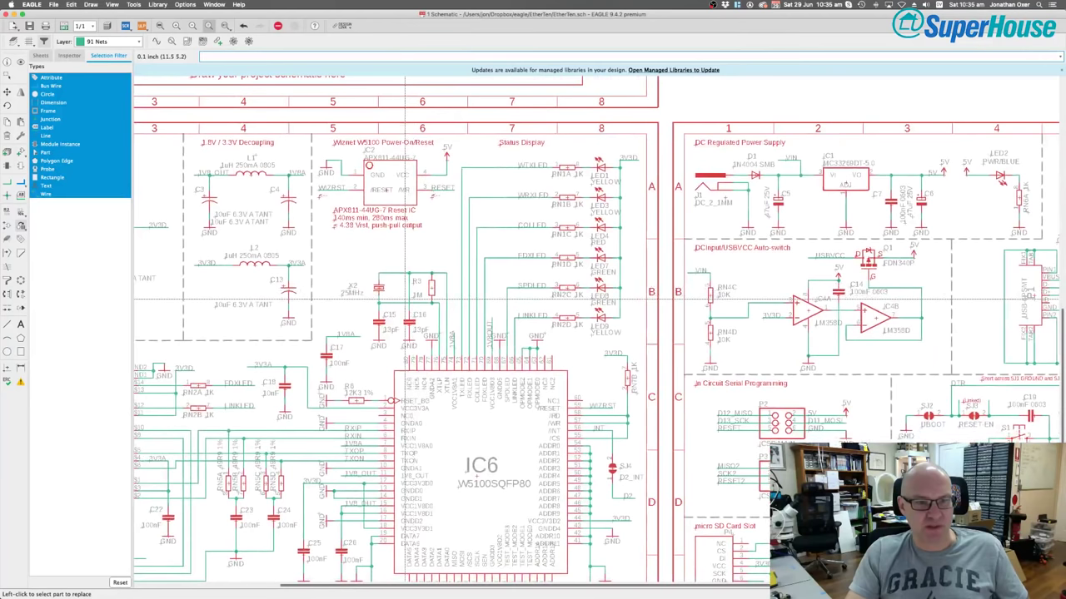
{"action": "left_click", "coordinate": [21, 226]}
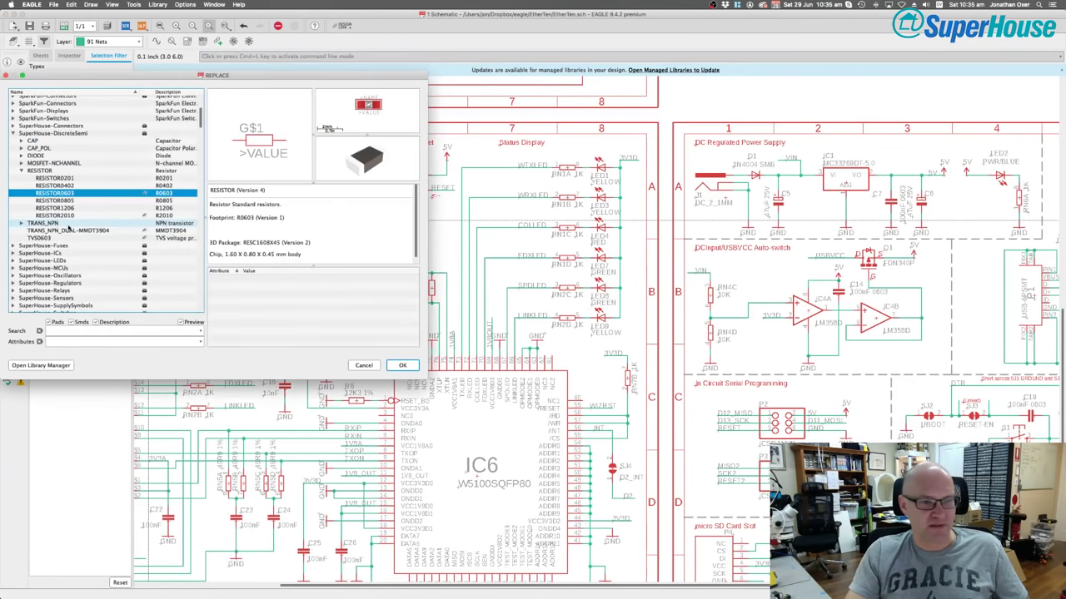
{"action": "left_click", "coordinate": [20, 171]}
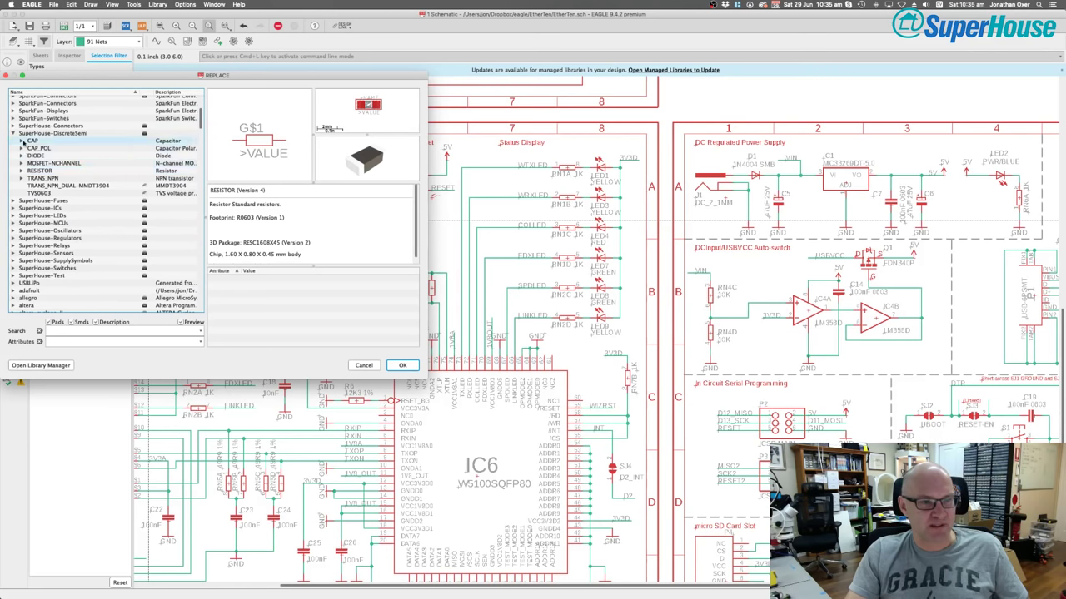
{"action": "left_click", "coordinate": [21, 141]}
{"action": "left_click", "coordinate": [48, 163]}
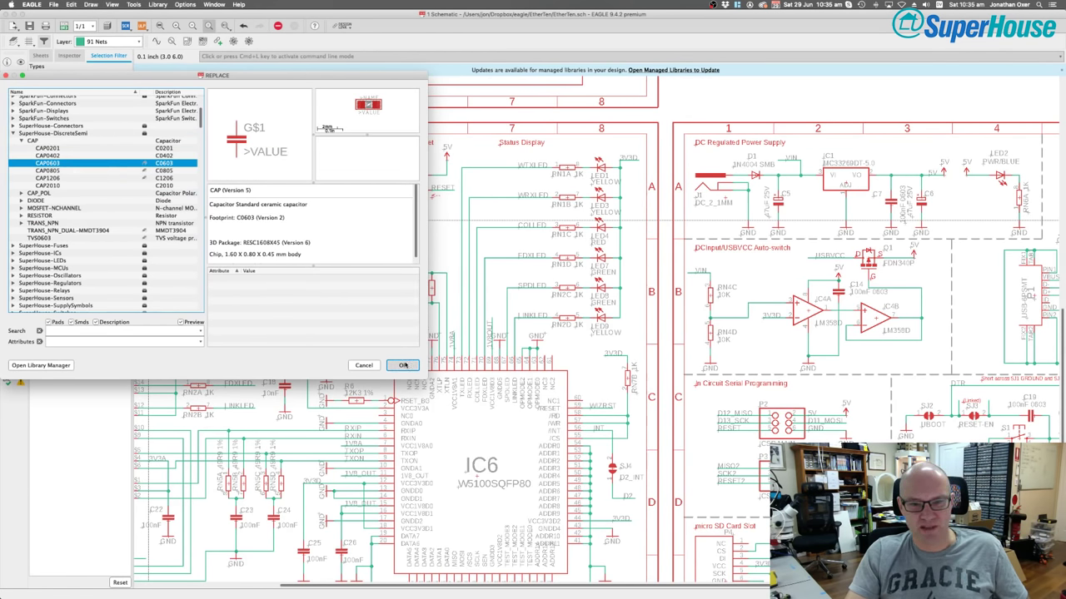
{"action": "left_click", "coordinate": [403, 365]}
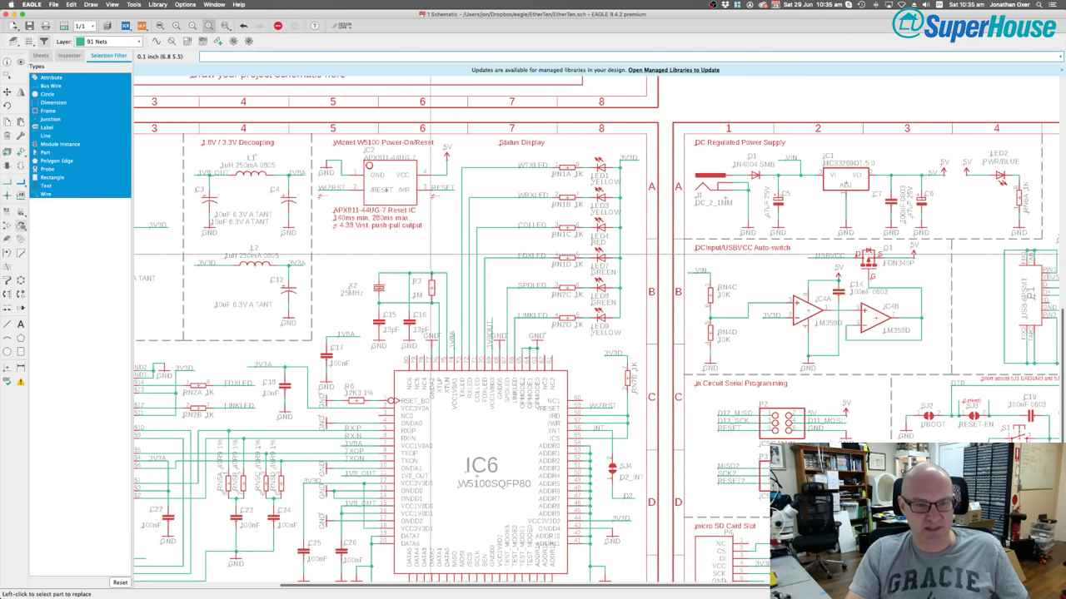
{"action": "scroll", "coordinate": [430, 254], "scroll_direction": "down", "scroll_amount": 4}
{"action": "scroll", "coordinate": [430, 254], "scroll_direction": "left", "scroll_amount": 2}
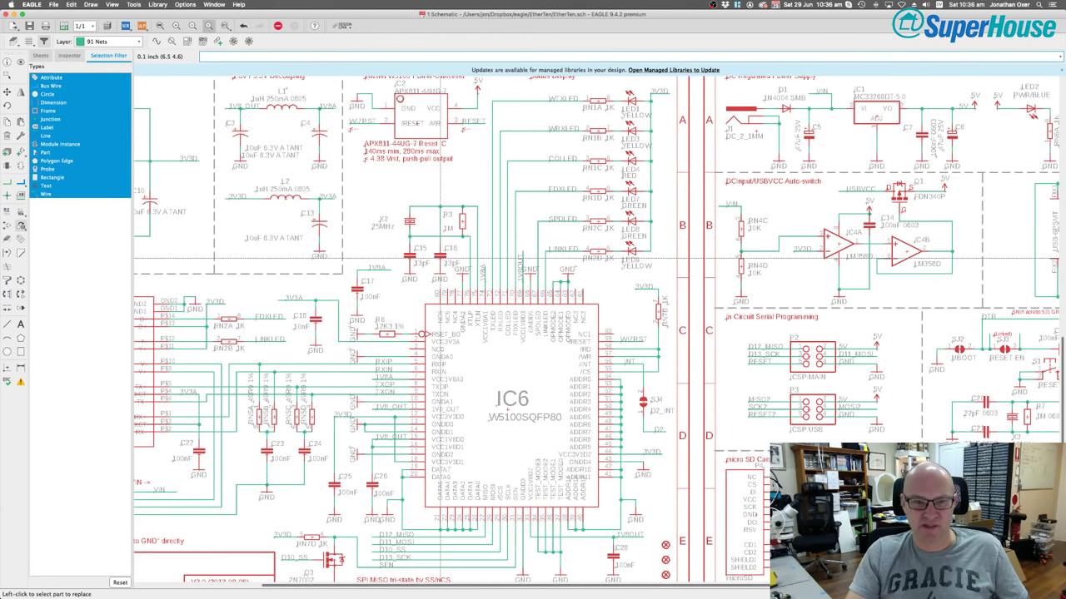
{"action": "scroll", "coordinate": [440, 264], "scroll_direction": "down", "scroll_amount": 4}
{"action": "scroll", "coordinate": [440, 264], "scroll_direction": "left", "scroll_amount": 8}
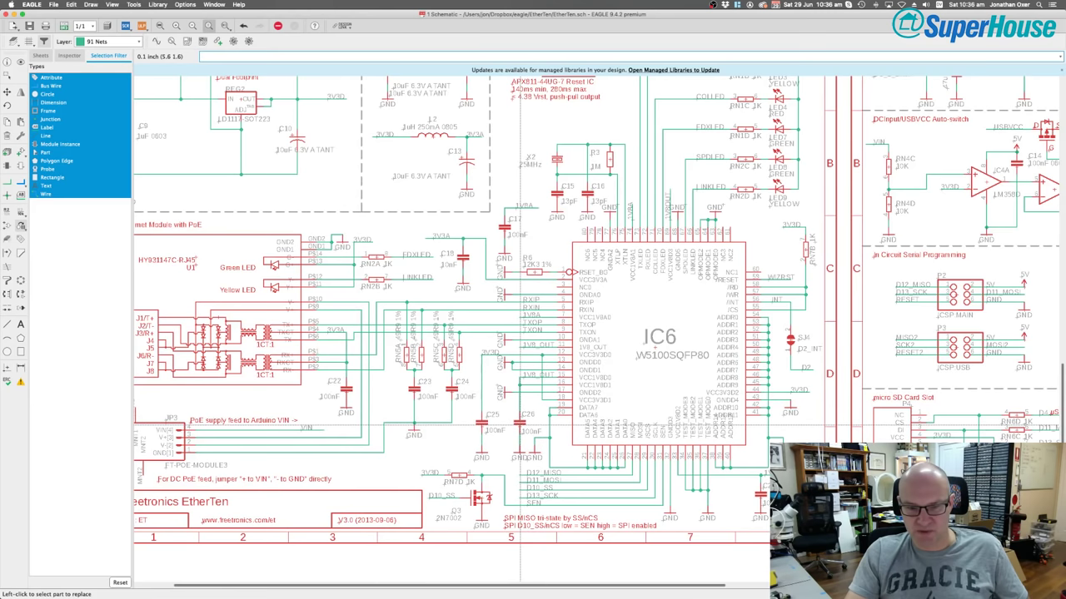
{"action": "scroll", "coordinate": [520, 426], "scroll_direction": "right", "scroll_amount": 10}
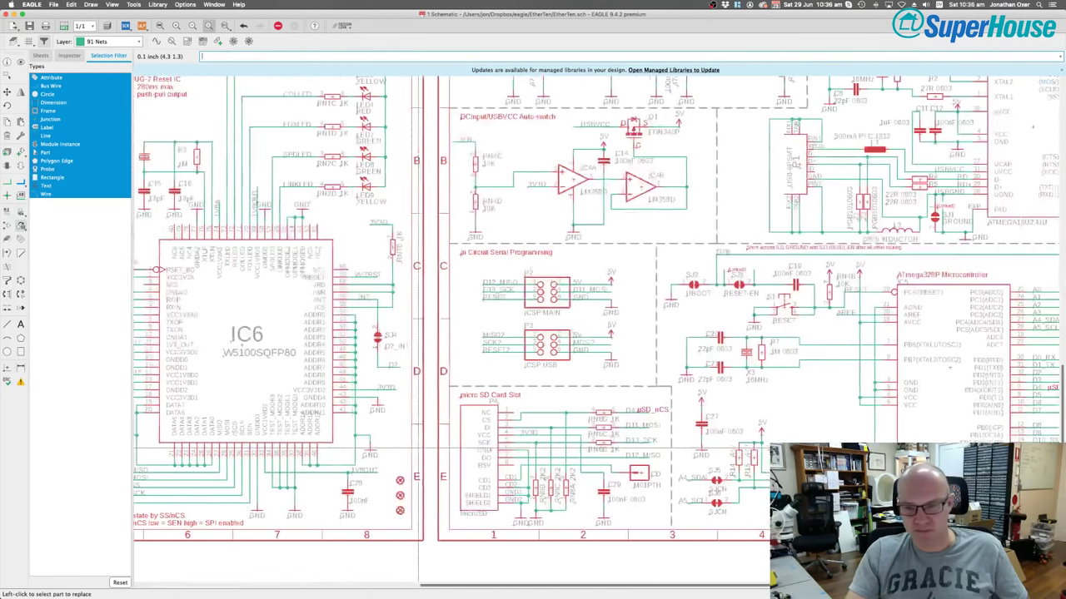
{"action": "scroll", "coordinate": [418, 450], "scroll_direction": "right", "scroll_amount": 2}
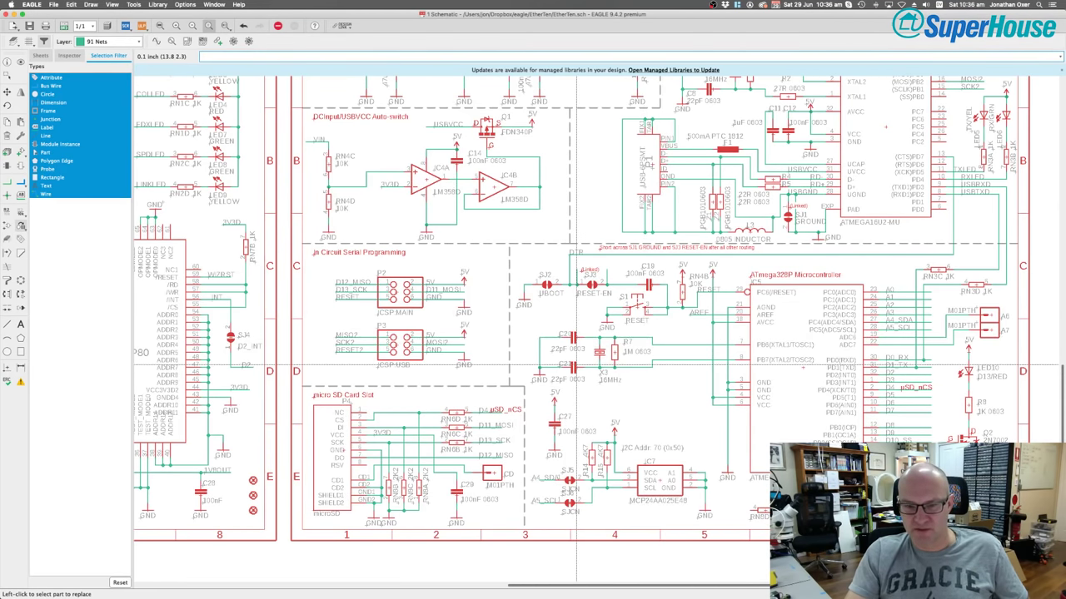
{"action": "scroll", "coordinate": [750, 302], "scroll_direction": "up", "scroll_amount": 5}
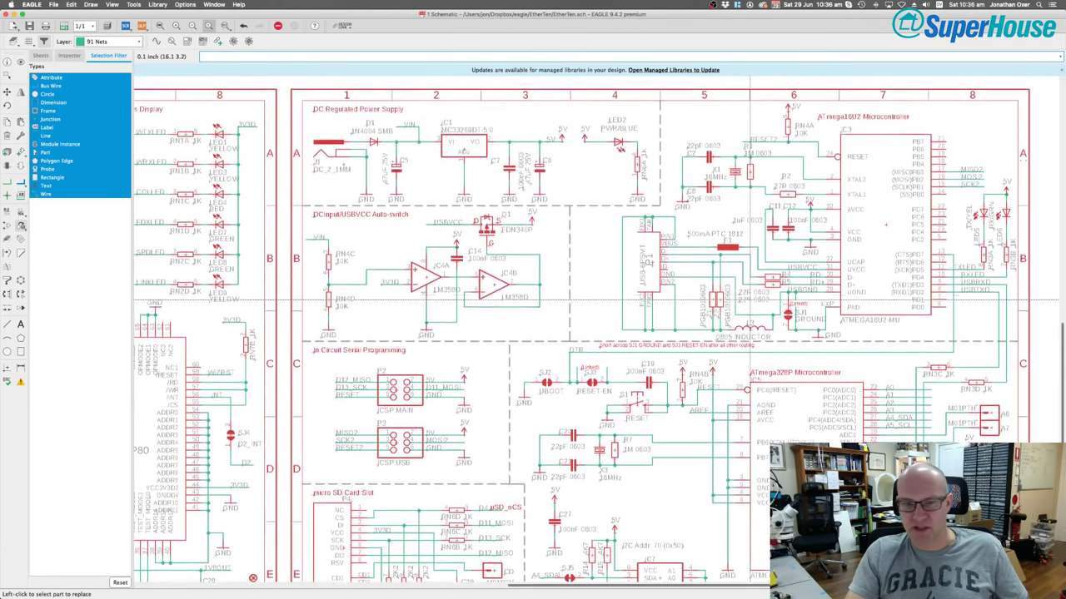
{"action": "scroll", "coordinate": [749, 302], "scroll_direction": "up", "scroll_amount": 1}
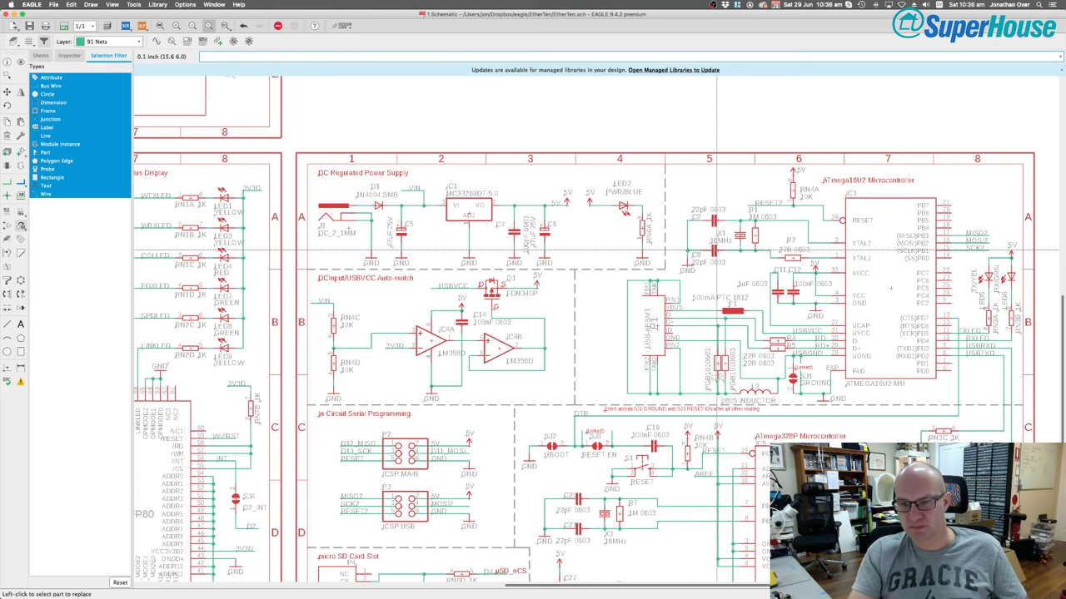
{"action": "scroll", "coordinate": [570, 353], "scroll_direction": "down", "scroll_amount": 3}
{"action": "scroll", "coordinate": [570, 354], "scroll_direction": "left", "scroll_amount": 3}
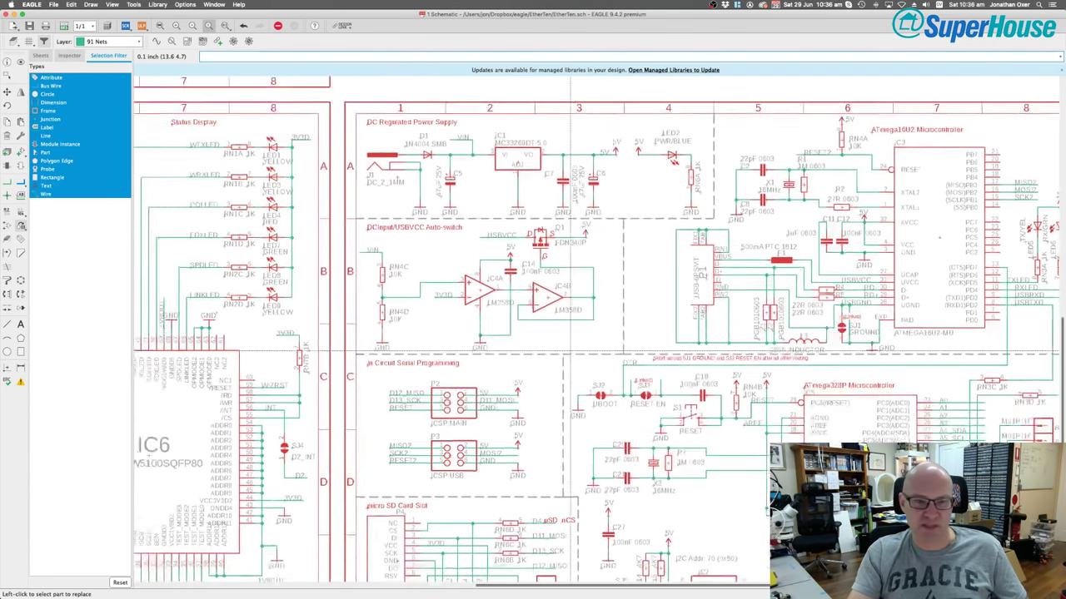
{"action": "left_click", "coordinate": [21, 225]}
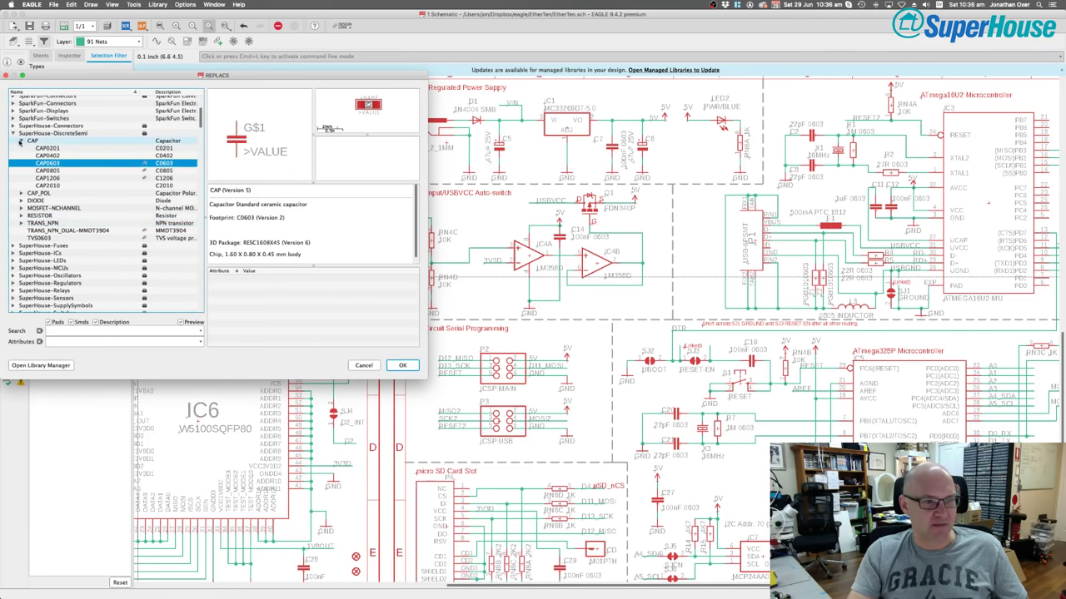
{"action": "left_click", "coordinate": [20, 141]}
{"action": "left_click", "coordinate": [13, 133]}
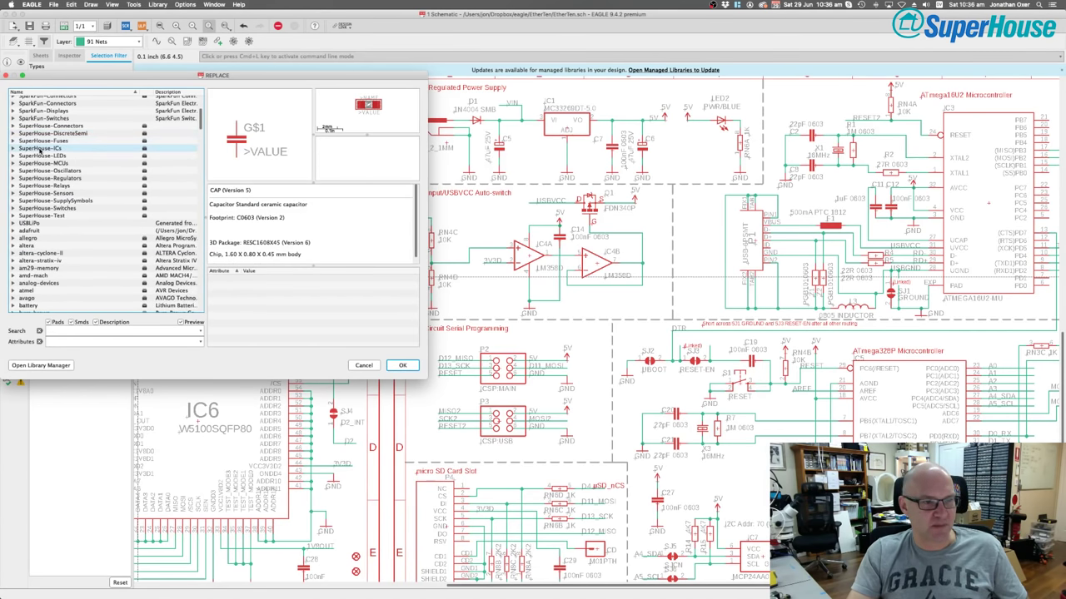
{"action": "left_click", "coordinate": [13, 156]}
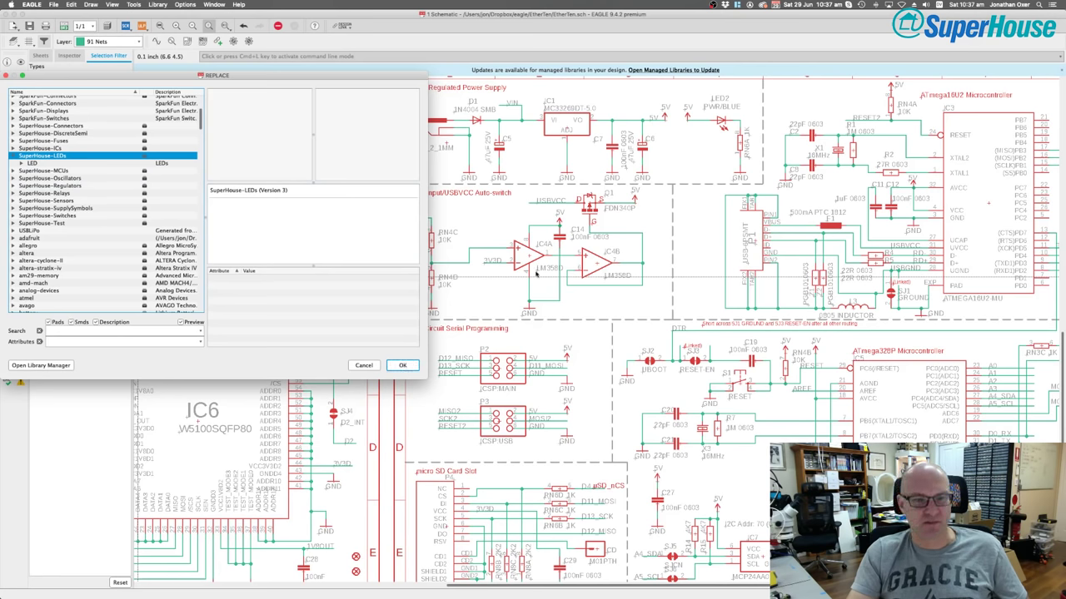
{"action": "key", "text": "Escape"}
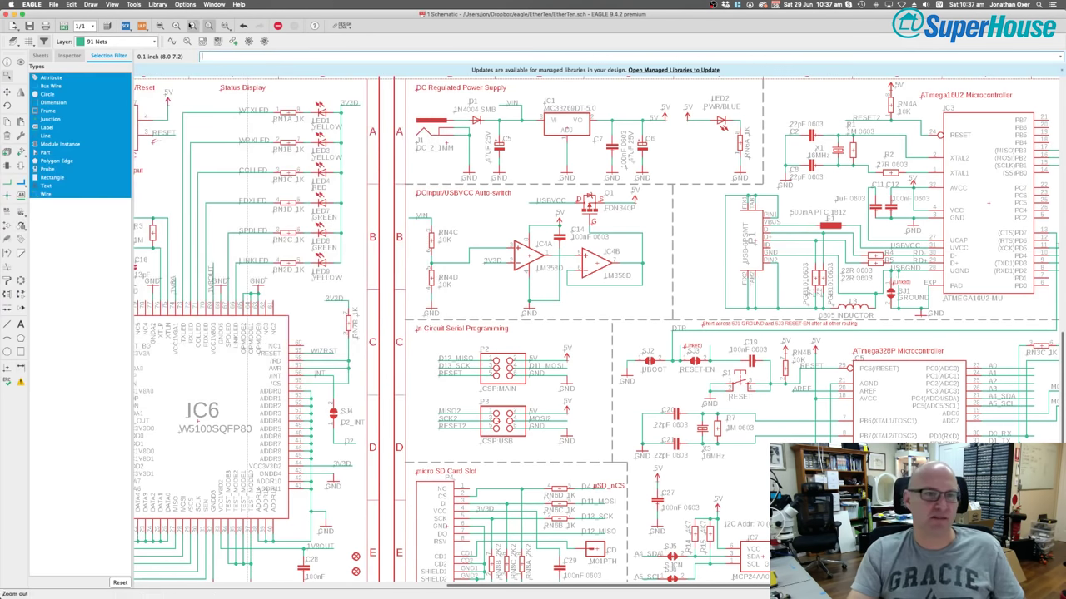
Zoom out, save the design, and switch to the EtherTen board layout.
{"action": "left_click", "coordinate": [191, 26]}
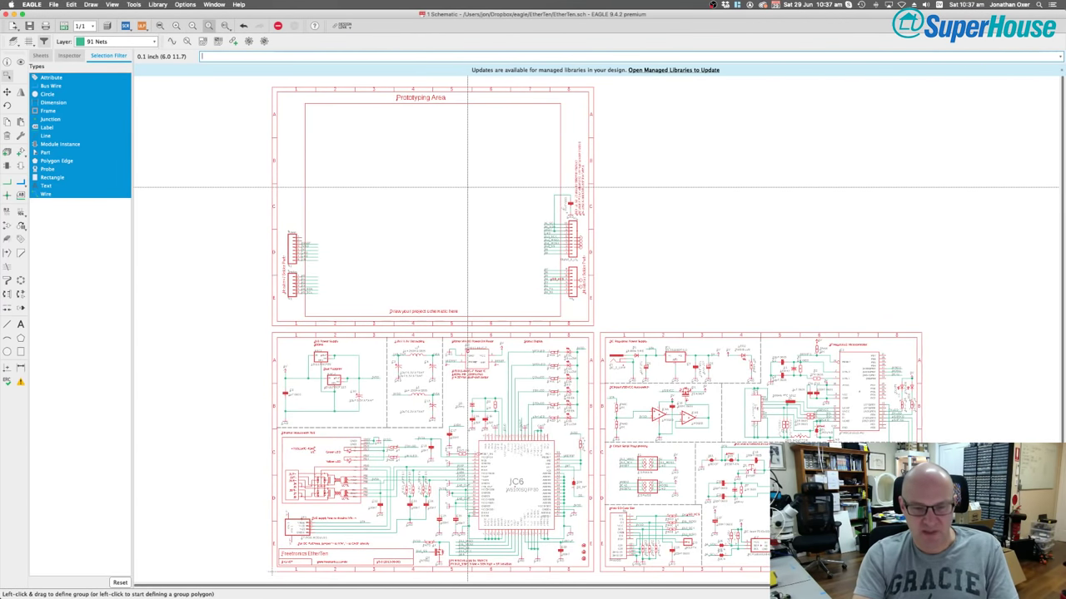
{"action": "key", "text": "super+s"}
{"action": "left_click", "coordinate": [212, 4]}
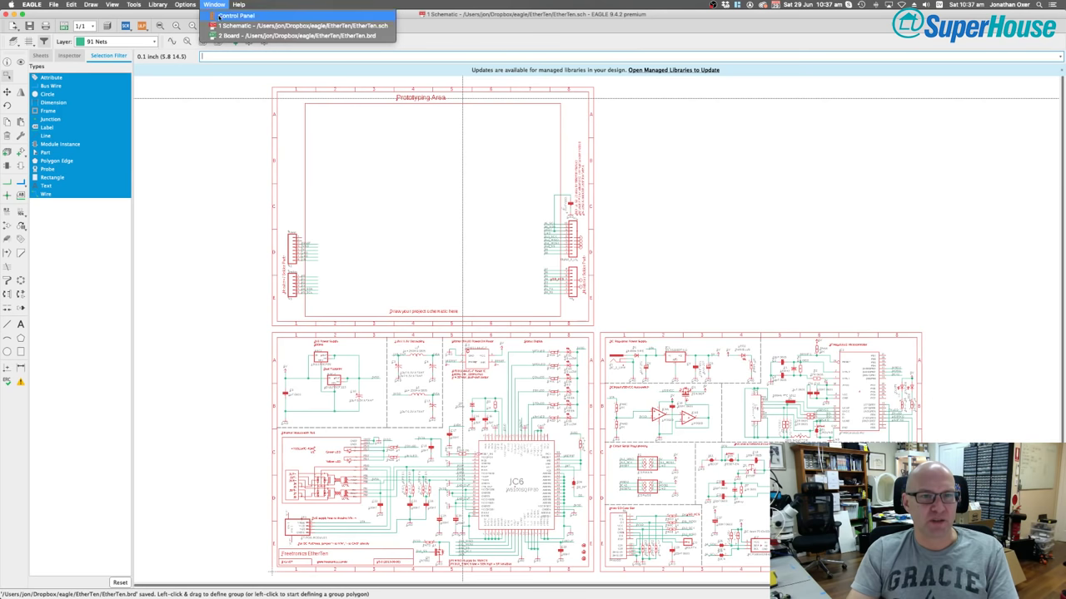
{"action": "left_click", "coordinate": [215, 36]}
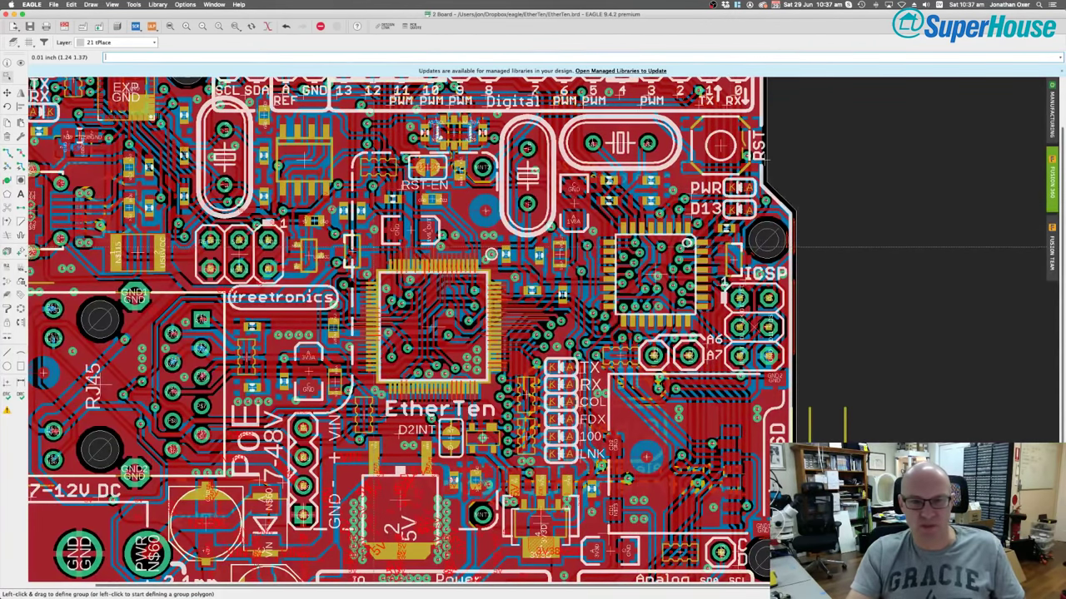
Open the Fusion 360 sync panel and bring up the Push to Fusion parts list.
{"action": "scroll", "coordinate": [370, 247], "scroll_direction": "down", "scroll_amount": 3}
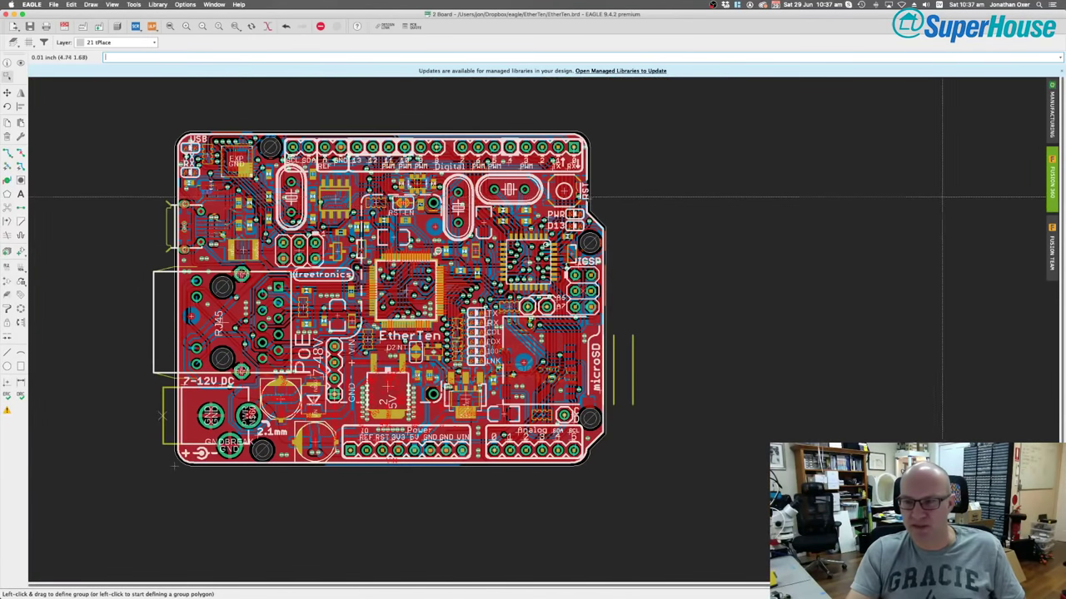
{"action": "left_click", "coordinate": [1050, 173]}
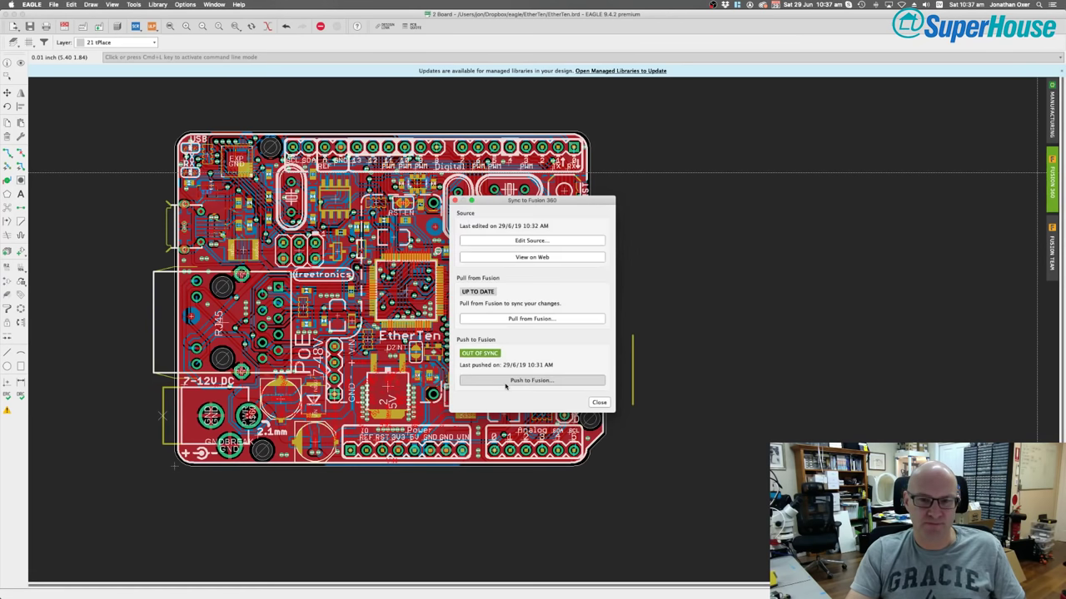
{"action": "left_click", "coordinate": [524, 381]}
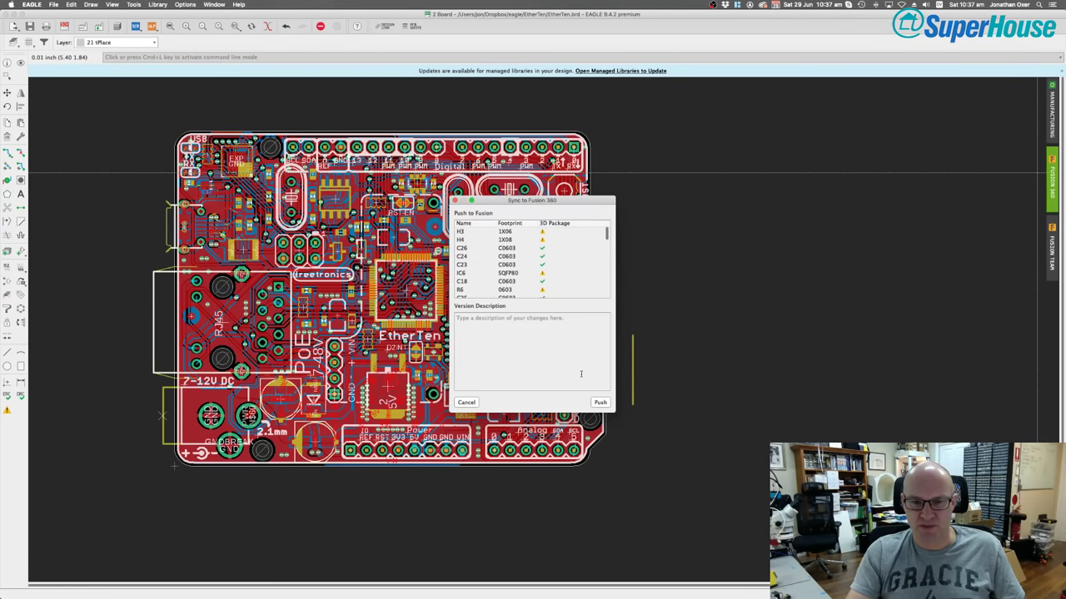
Scroll through the component list's 3D package status, start the push, and close the sync dialog.
{"action": "scroll", "coordinate": [541, 265], "scroll_direction": "down", "scroll_amount": 5}
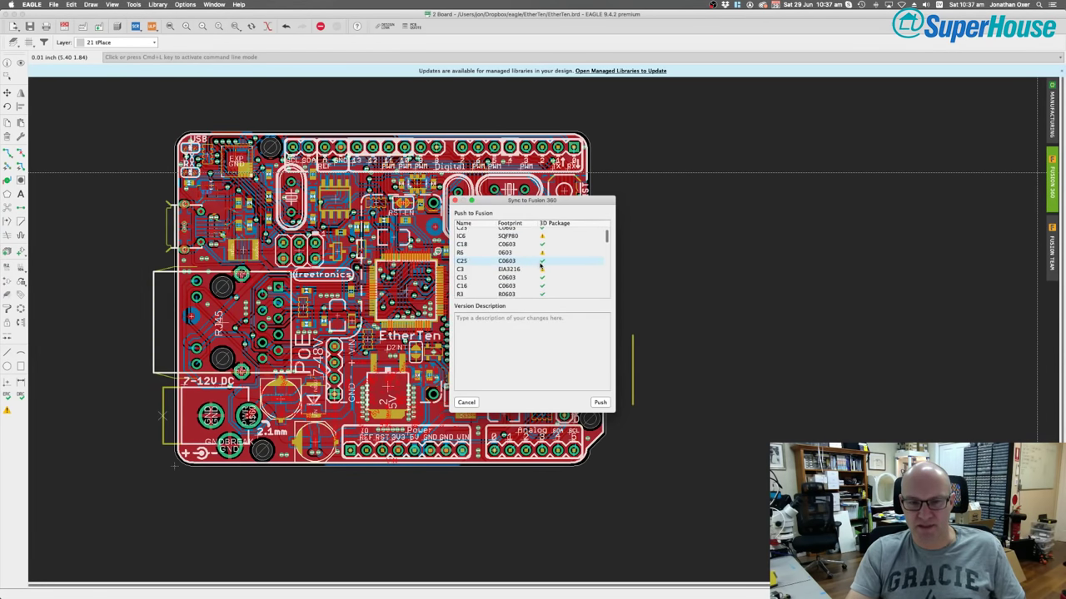
{"action": "scroll", "coordinate": [540, 265], "scroll_direction": "down", "scroll_amount": 5}
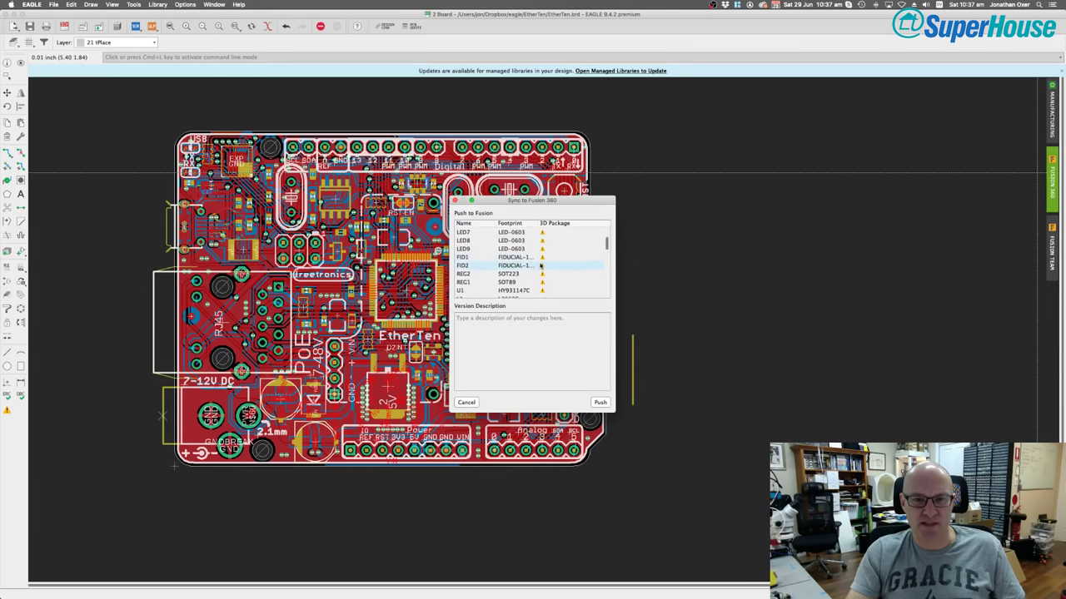
{"action": "scroll", "coordinate": [541, 265], "scroll_direction": "down", "scroll_amount": 5}
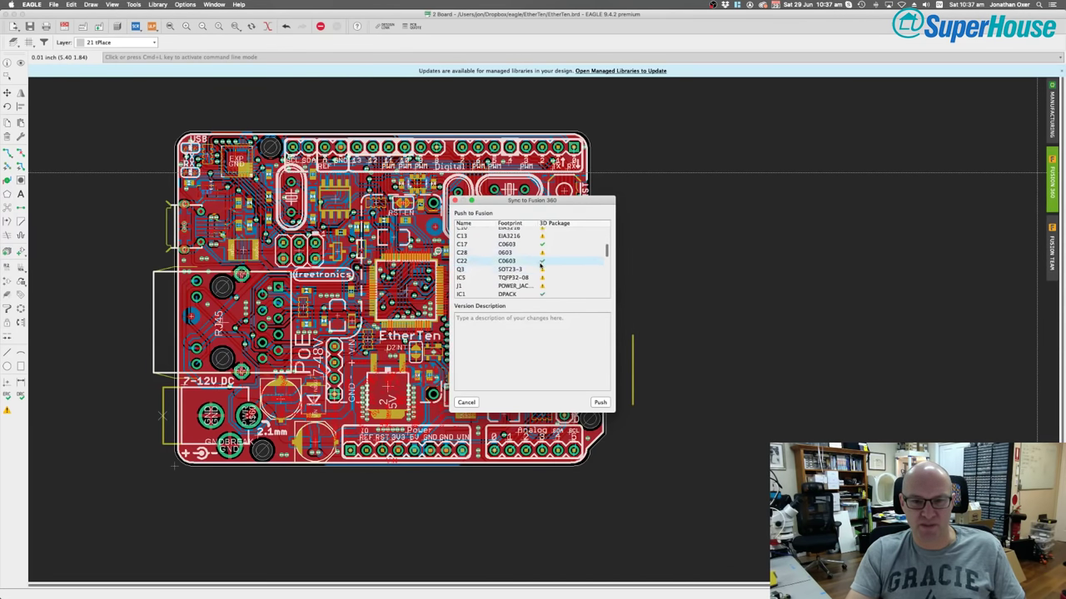
{"action": "scroll", "coordinate": [541, 265], "scroll_direction": "up", "scroll_amount": 2}
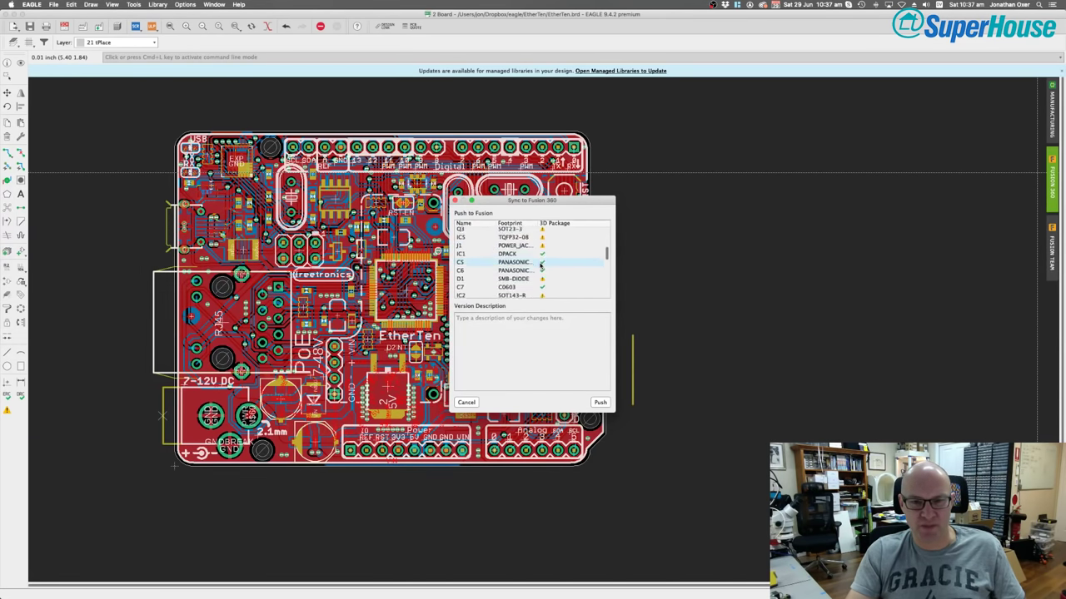
{"action": "scroll", "coordinate": [540, 264], "scroll_direction": "up", "scroll_amount": 1}
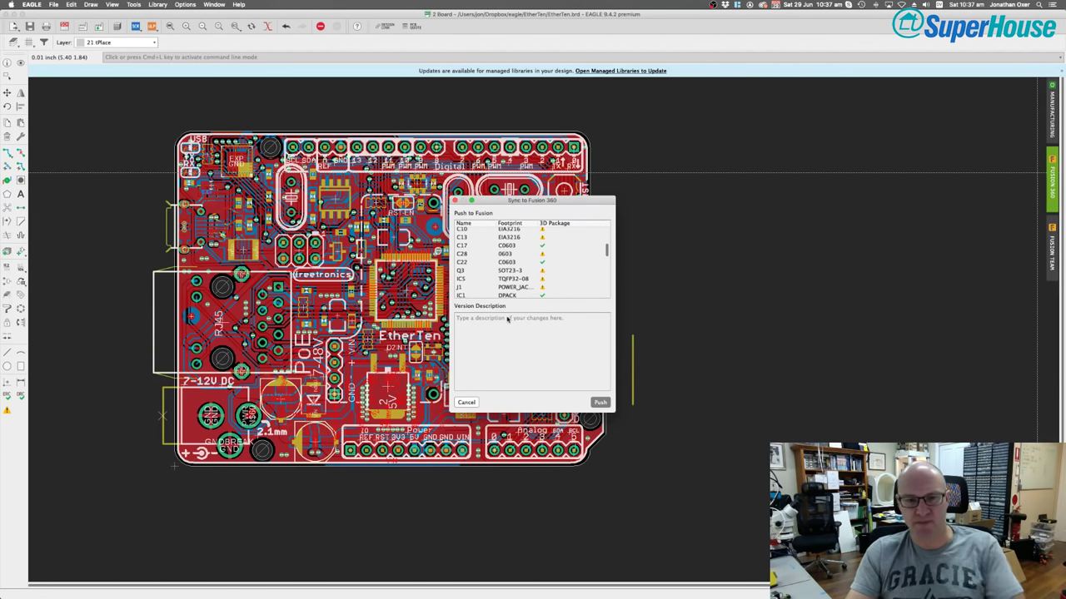
{"action": "key", "text": "Return"}
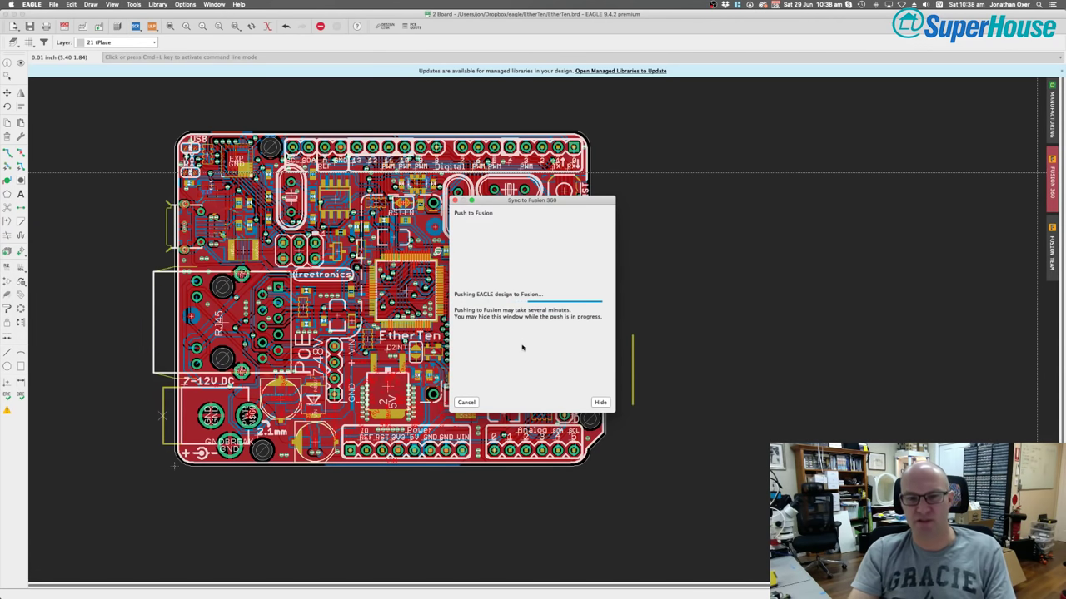
{"action": "left_click", "coordinate": [593, 400]}
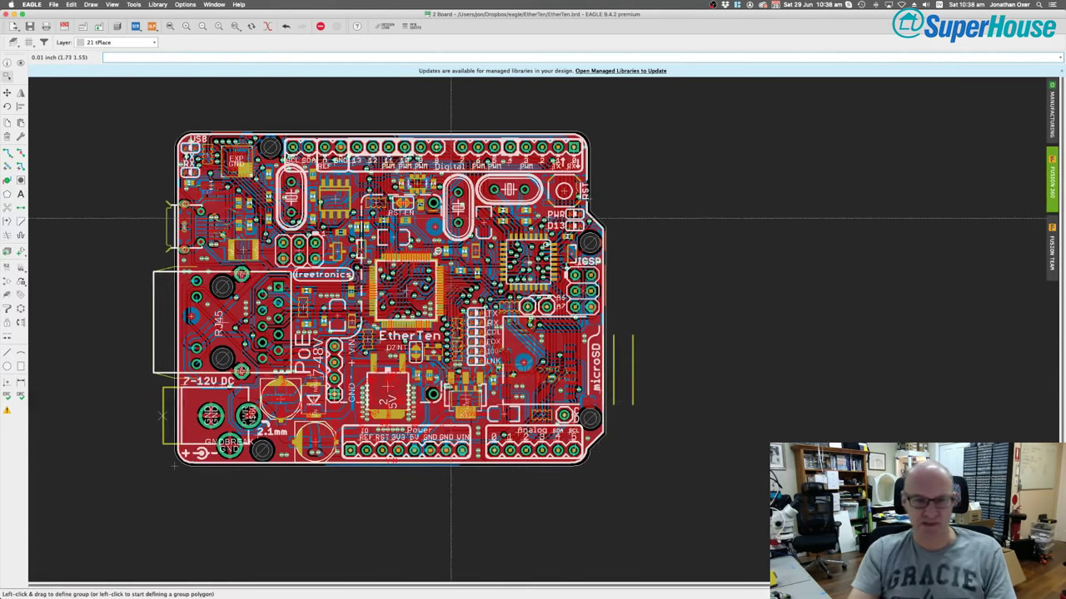
Switch to the EtherTen schematic and acknowledge the 'successfully pushed to Fusion 360' message.
{"action": "scroll", "coordinate": [299, 244], "scroll_direction": "up", "scroll_amount": 3}
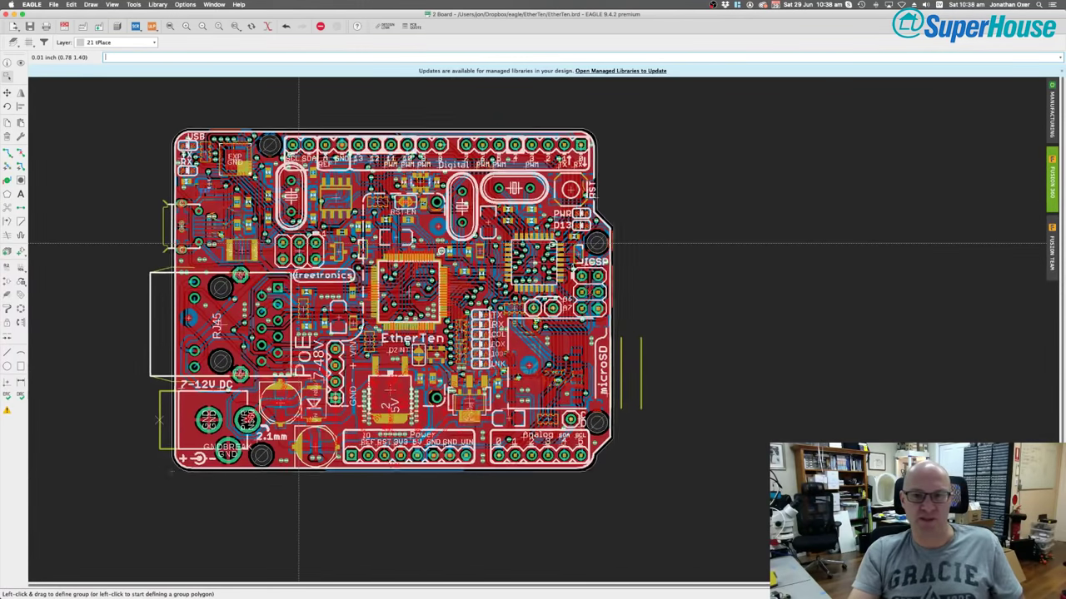
{"action": "scroll", "coordinate": [300, 244], "scroll_direction": "up", "scroll_amount": 1}
{"action": "scroll", "coordinate": [300, 243], "scroll_direction": "down", "scroll_amount": 2}
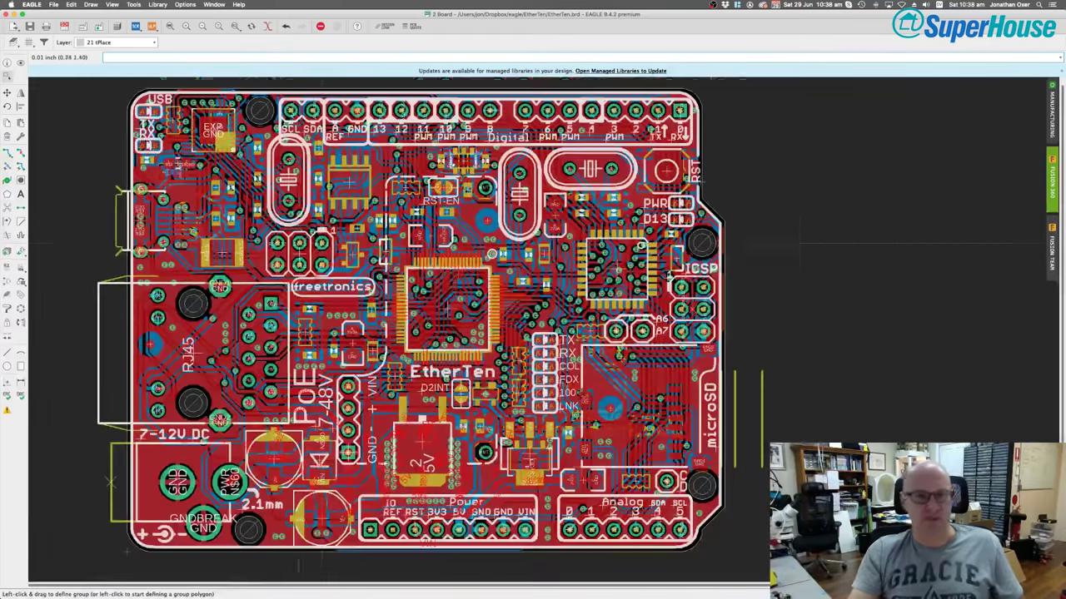
{"action": "left_click", "coordinate": [214, 4]}
{"action": "left_click", "coordinate": [250, 26]}
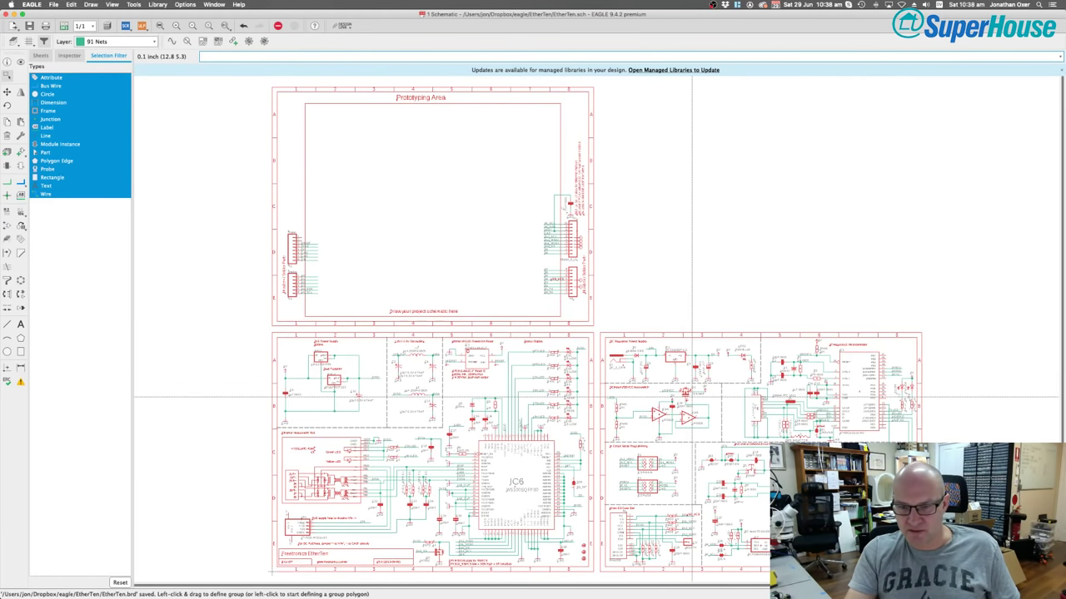
{"action": "scroll", "coordinate": [386, 427], "scroll_direction": "up", "scroll_amount": 3}
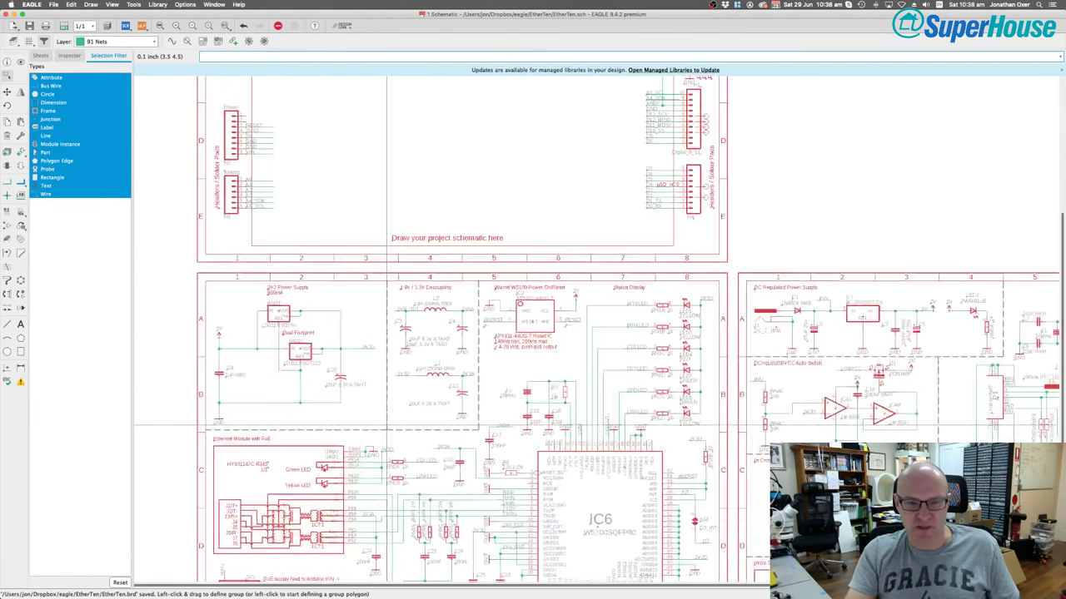
{"action": "scroll", "coordinate": [386, 427], "scroll_direction": "down", "scroll_amount": 2}
{"action": "scroll", "coordinate": [583, 408], "scroll_direction": "right", "scroll_amount": 2}
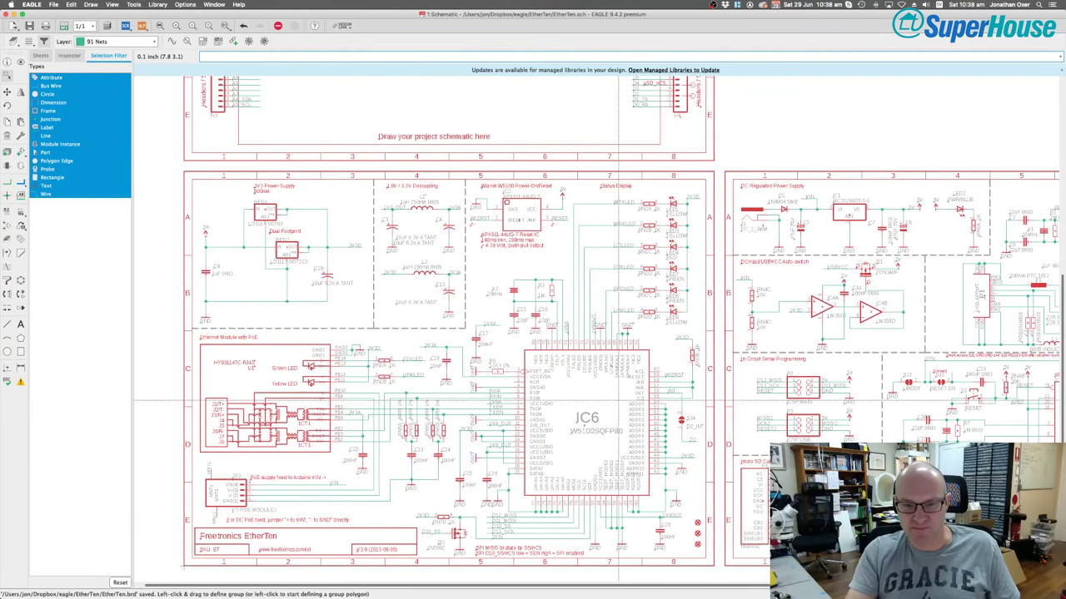
{"action": "scroll", "coordinate": [619, 402], "scroll_direction": "right", "scroll_amount": 3}
{"action": "scroll", "coordinate": [618, 402], "scroll_direction": "right", "scroll_amount": 10}
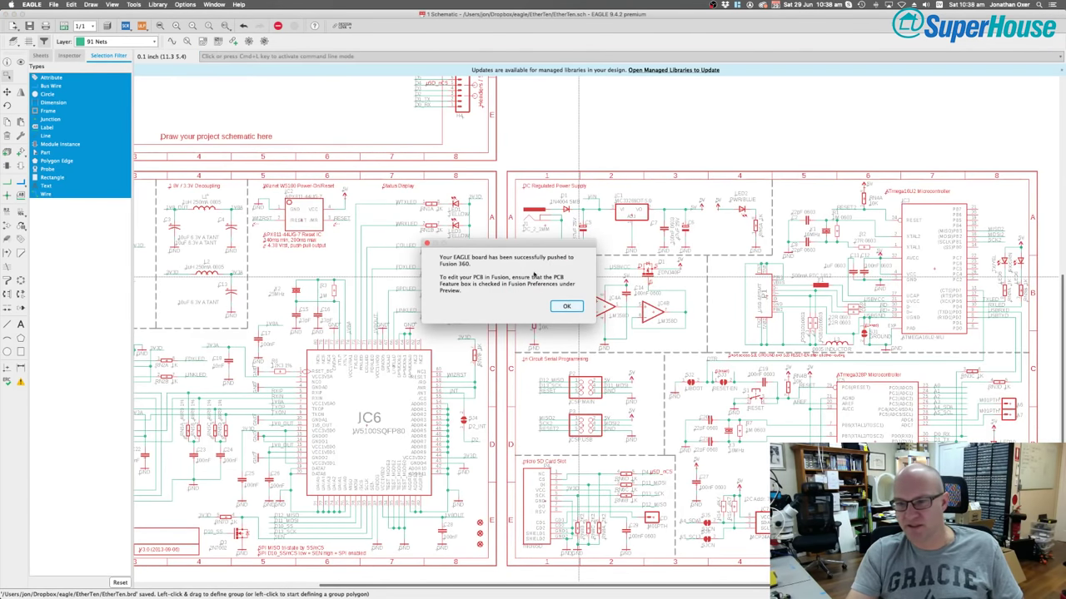
{"action": "left_click", "coordinate": [564, 306]}
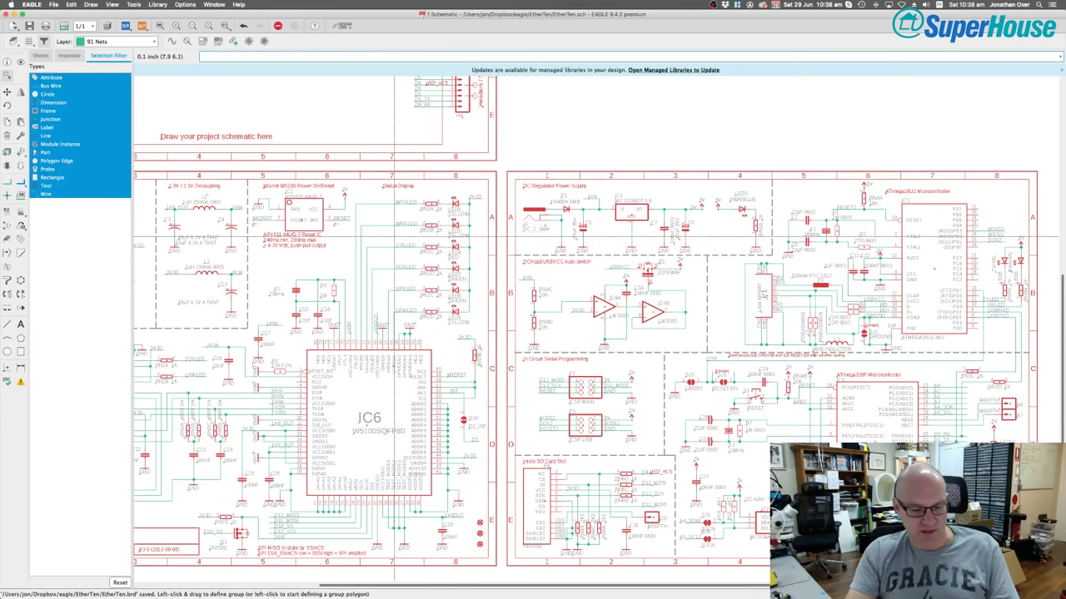
In Fusion 360, close the outdated EtherTen document and refresh the project data.
{"action": "key", "text": "super+Tab"}
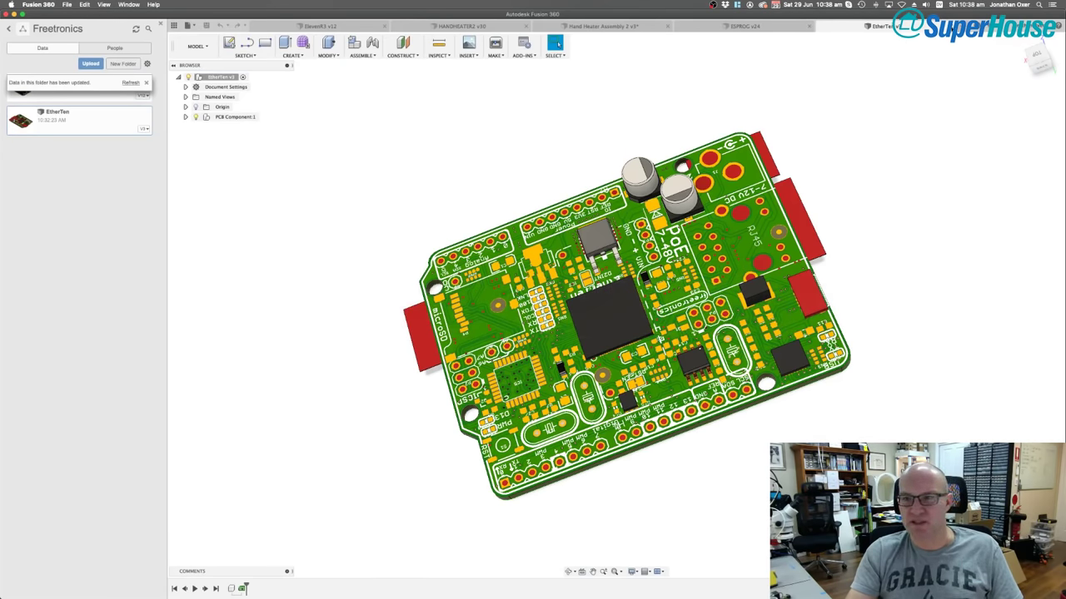
{"action": "key", "text": "super+w"}
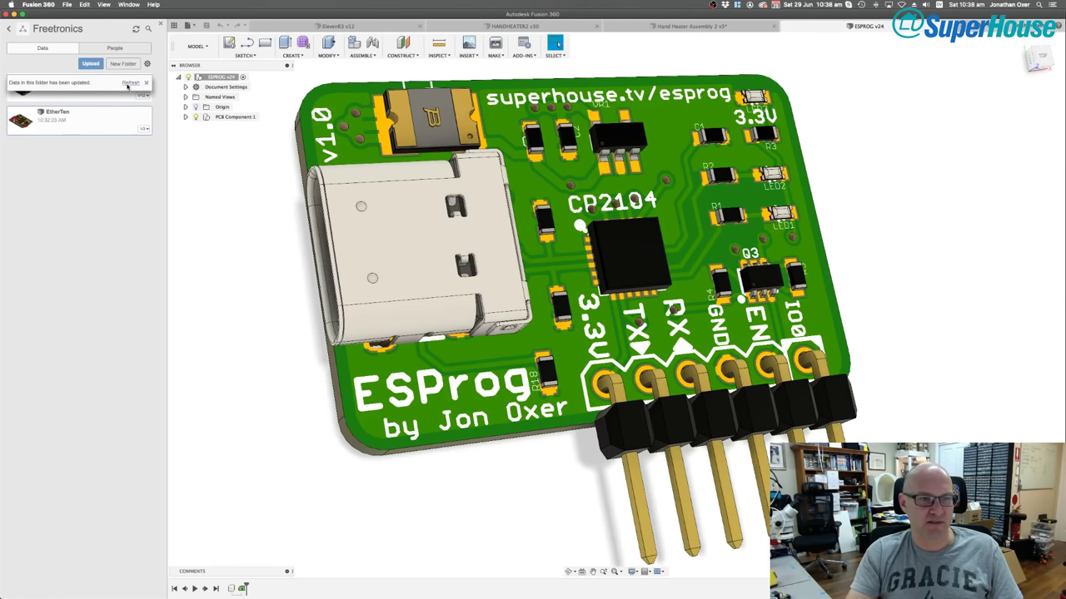
{"action": "left_click", "coordinate": [129, 84]}
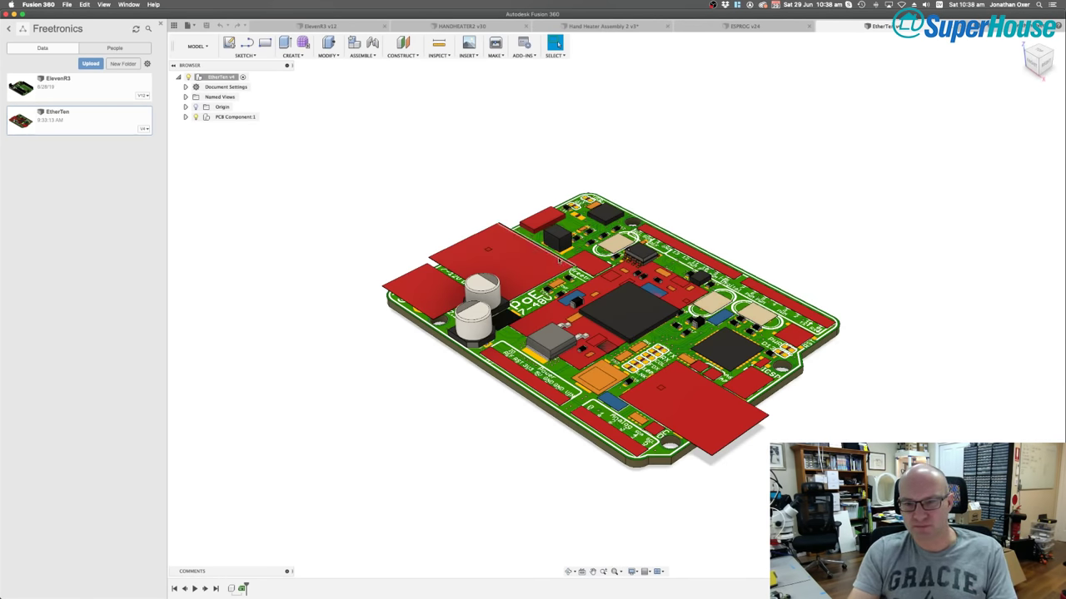
Orbit and pan the updated EtherTen board model to inspect it, then return to EAGLE.
{"action": "middle_click_drag", "start_coordinate": [830, 261], "coordinate": [793, 271], "text": "shift"}
{"action": "left_click", "coordinate": [555, 45]}
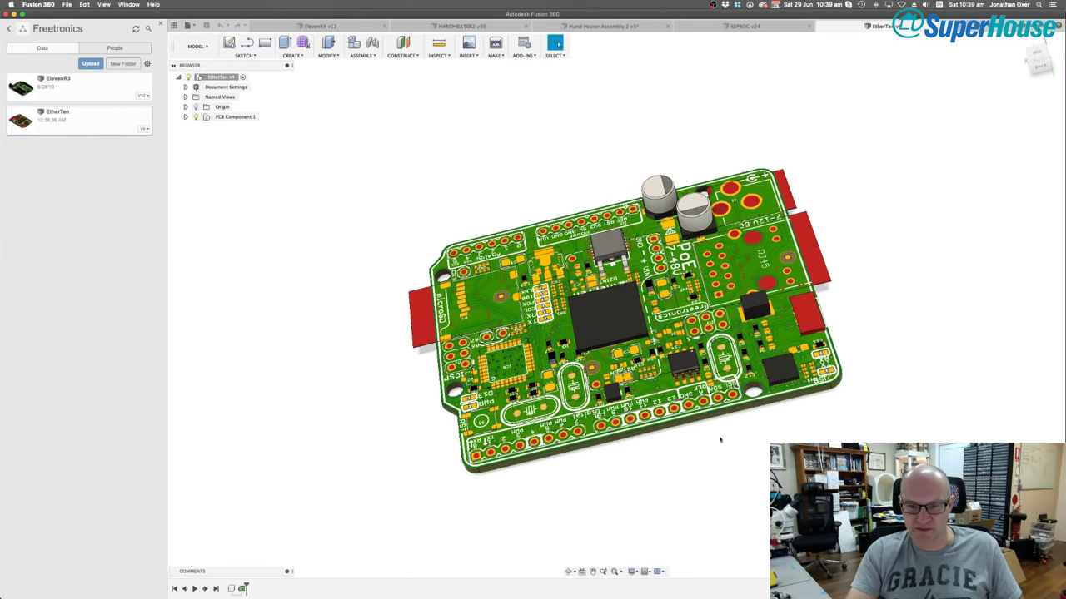
{"action": "middle_click_drag", "start_coordinate": [716, 444], "coordinate": [647, 426]}
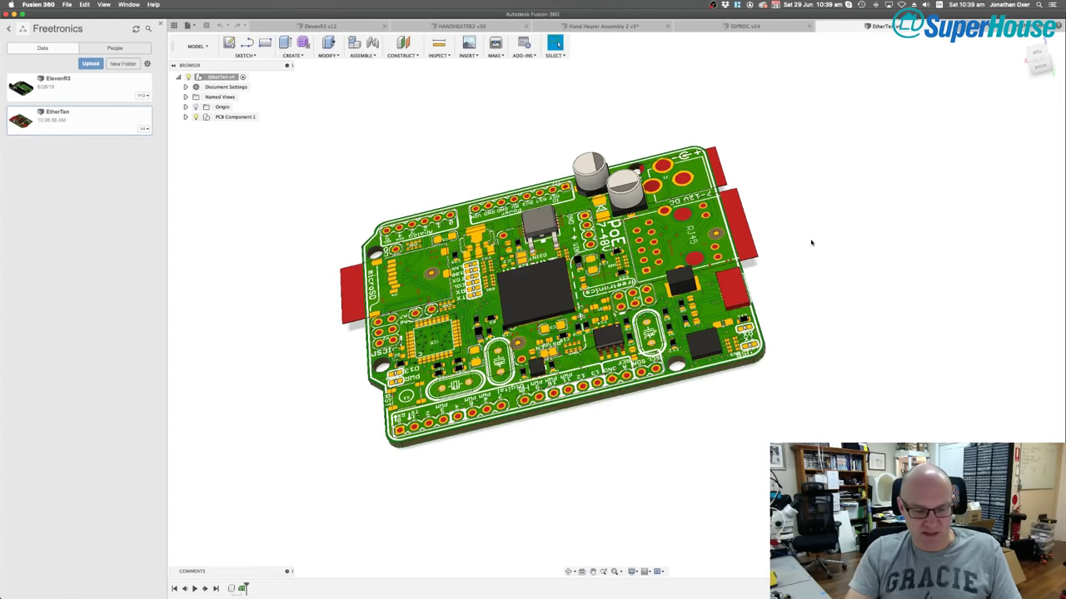
{"action": "mouse_move", "coordinate": [809, 241]}
{"action": "middle_mouse_down", "text": "shift"}
{"action": "mouse_move", "coordinate": [797, 264]}
{"action": "mouse_move", "coordinate": [807, 269]}
{"action": "mouse_move", "coordinate": [796, 247]}
{"action": "mouse_move", "coordinate": [838, 212]}
{"action": "mouse_move", "coordinate": [804, 247]}
{"action": "mouse_move", "coordinate": [810, 264]}
{"action": "mouse_move", "coordinate": [802, 261]}
{"action": "mouse_move", "coordinate": [818, 264]}
{"action": "mouse_move", "coordinate": [819, 245]}
{"action": "mouse_move", "coordinate": [790, 247]}
{"action": "mouse_move", "coordinate": [799, 276]}
{"action": "mouse_move", "coordinate": [816, 252]}
{"action": "mouse_move", "coordinate": [802, 238]}
{"action": "mouse_move", "coordinate": [818, 240]}
{"action": "middle_mouse_up", "text": "shift"}
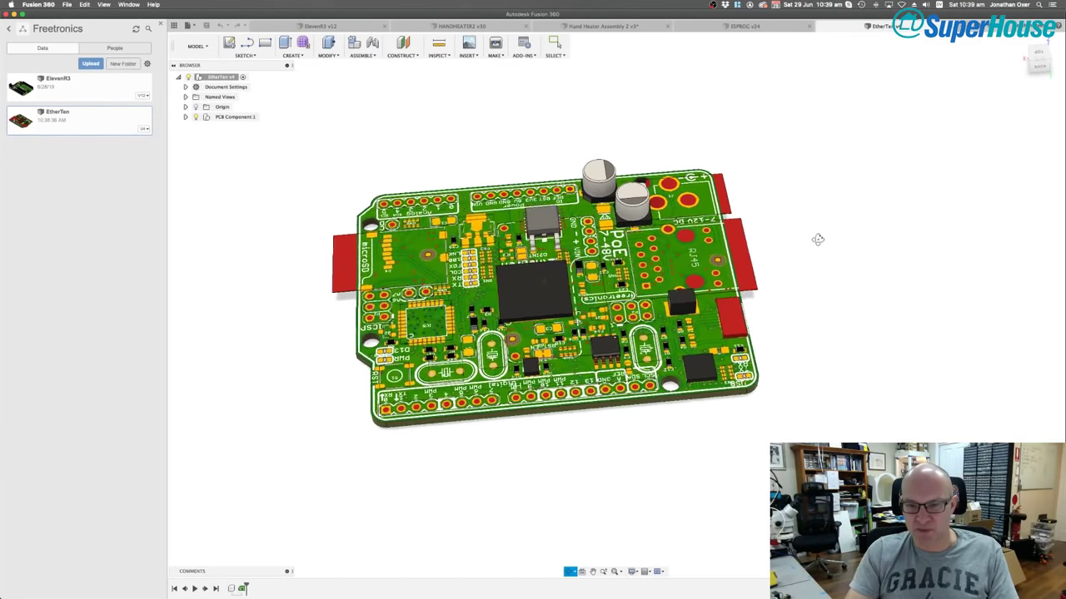
{"action": "left_click_drag", "start_coordinate": [818, 240], "coordinate": [818, 241]}
{"action": "key", "text": "Escape"}
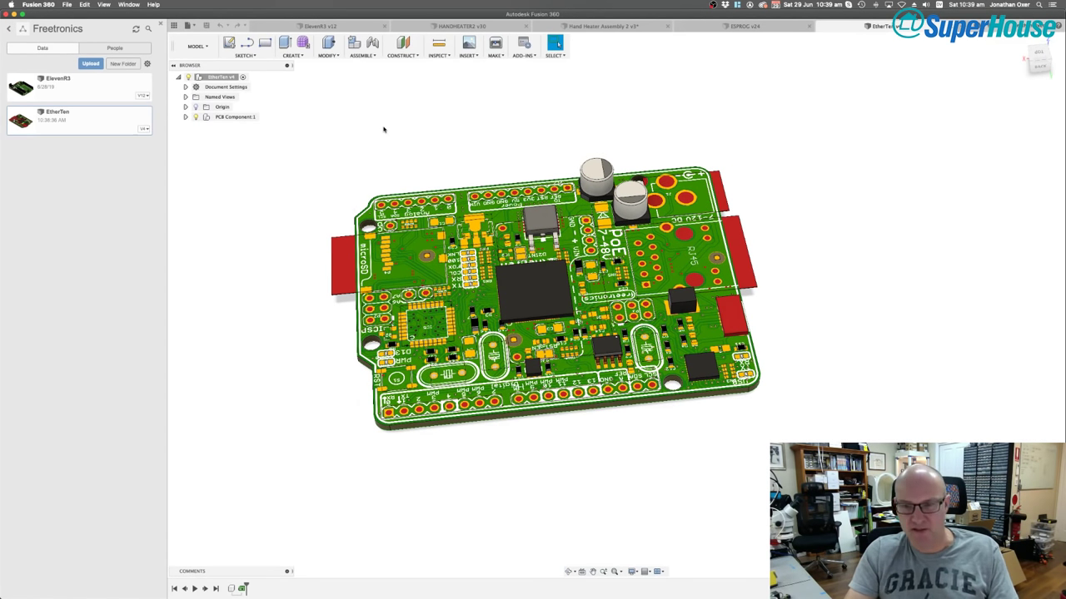
{"action": "key", "text": "super+Tab"}
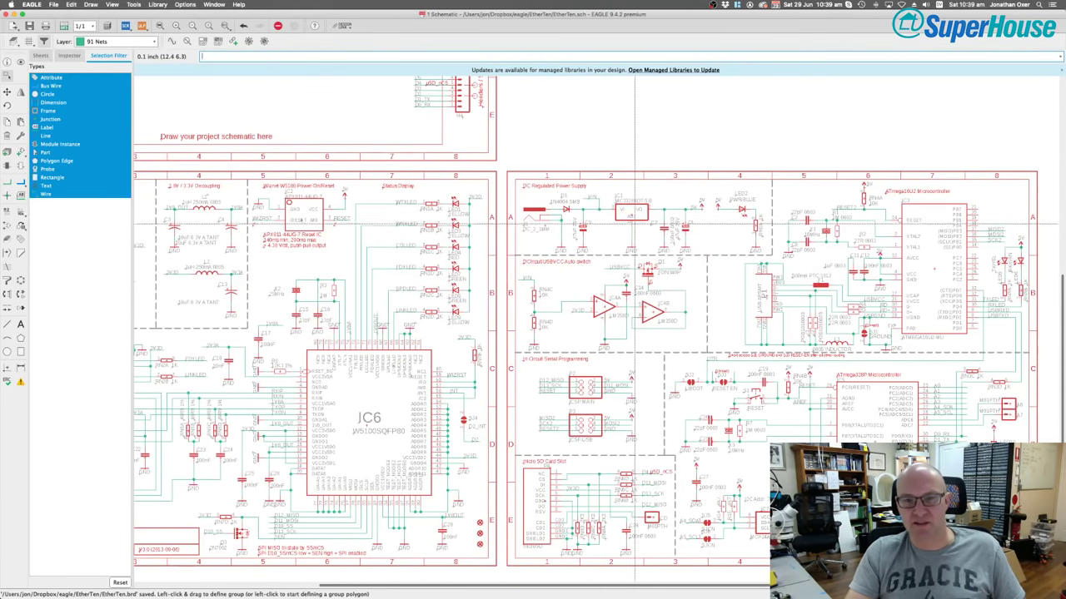
Choose POWER_JACK-SLOTS from SuperHouse-Connectors as the replacement device.
{"action": "scroll", "coordinate": [634, 221], "scroll_direction": "up", "scroll_amount": 2}
{"action": "scroll", "coordinate": [634, 221], "scroll_direction": "up", "scroll_amount": 2}
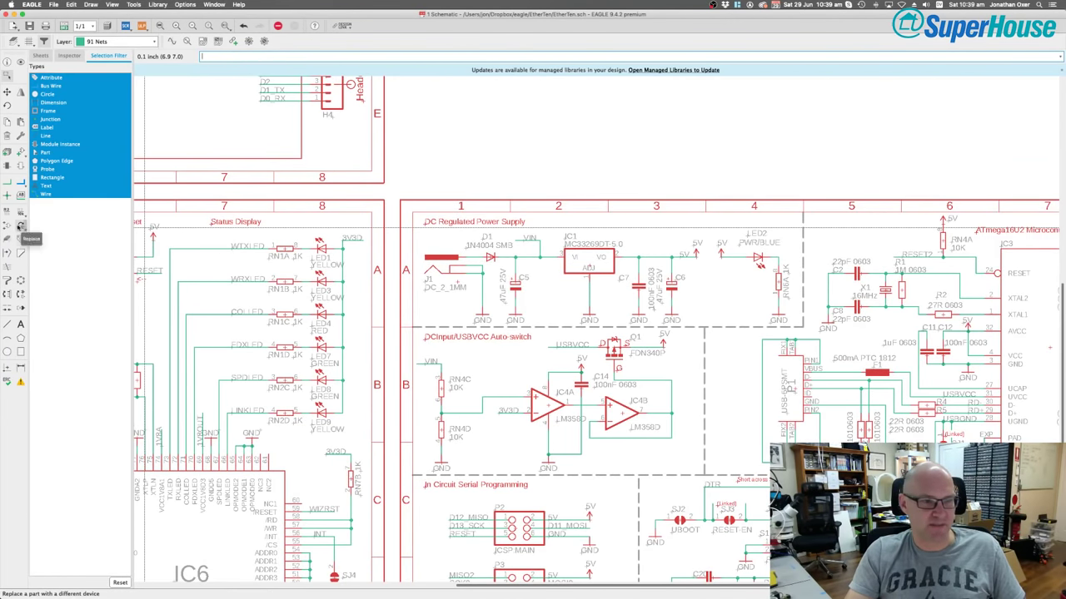
{"action": "left_click", "coordinate": [21, 225]}
{"action": "double_click", "coordinate": [30, 156]}
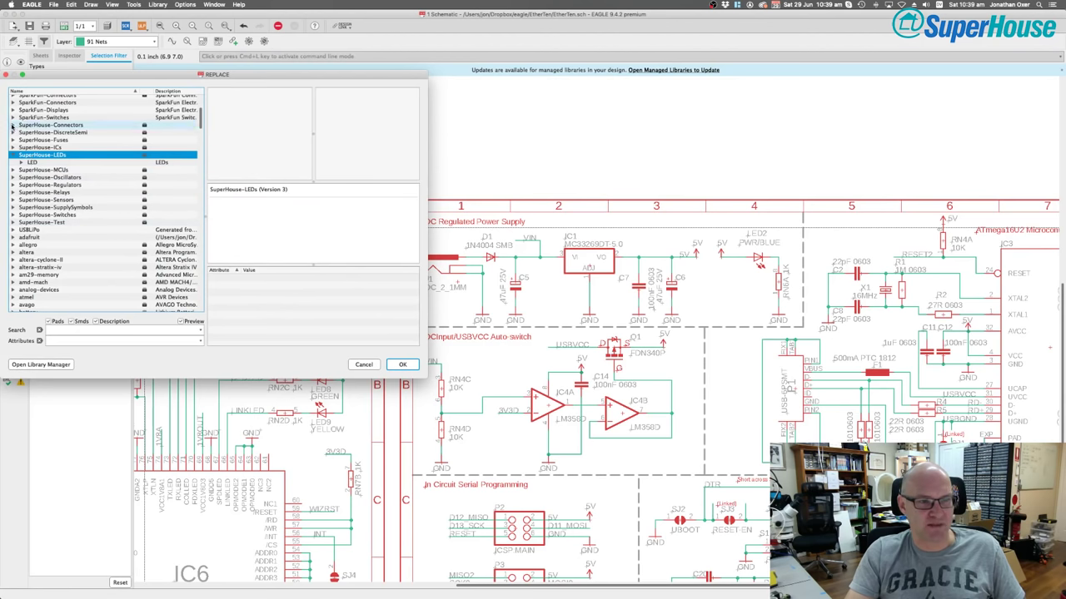
{"action": "left_click", "coordinate": [12, 125]}
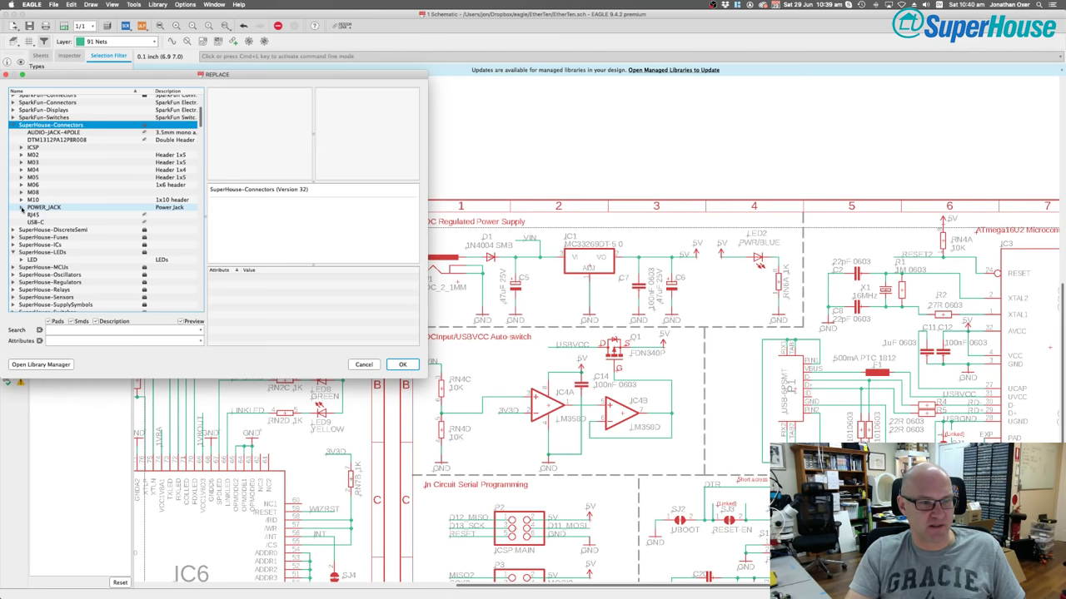
{"action": "left_click", "coordinate": [23, 209]}
{"action": "left_click", "coordinate": [61, 224]}
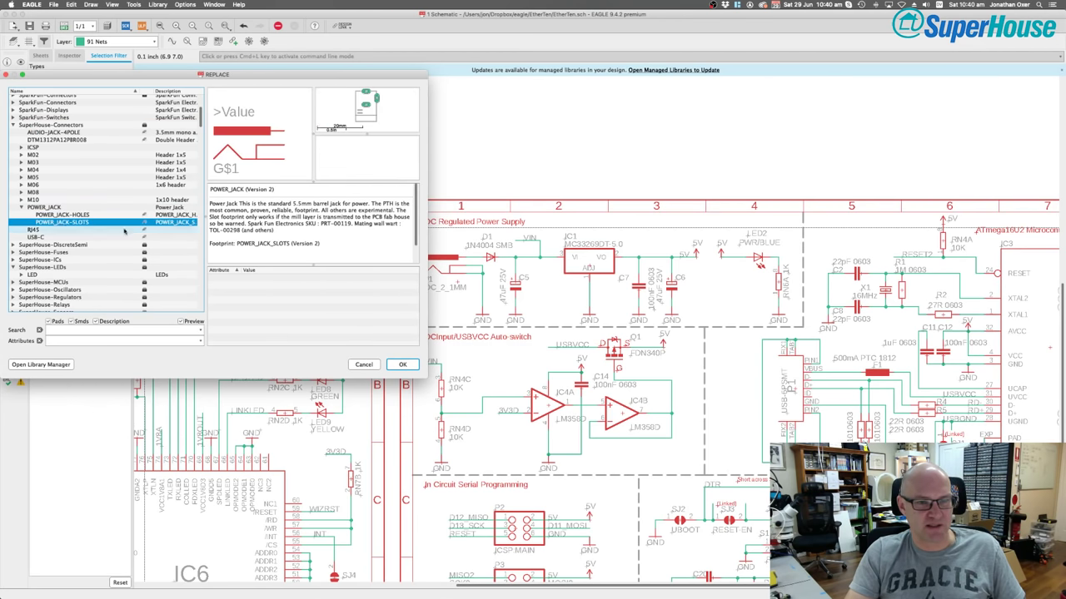
{"action": "left_click", "coordinate": [402, 365]}
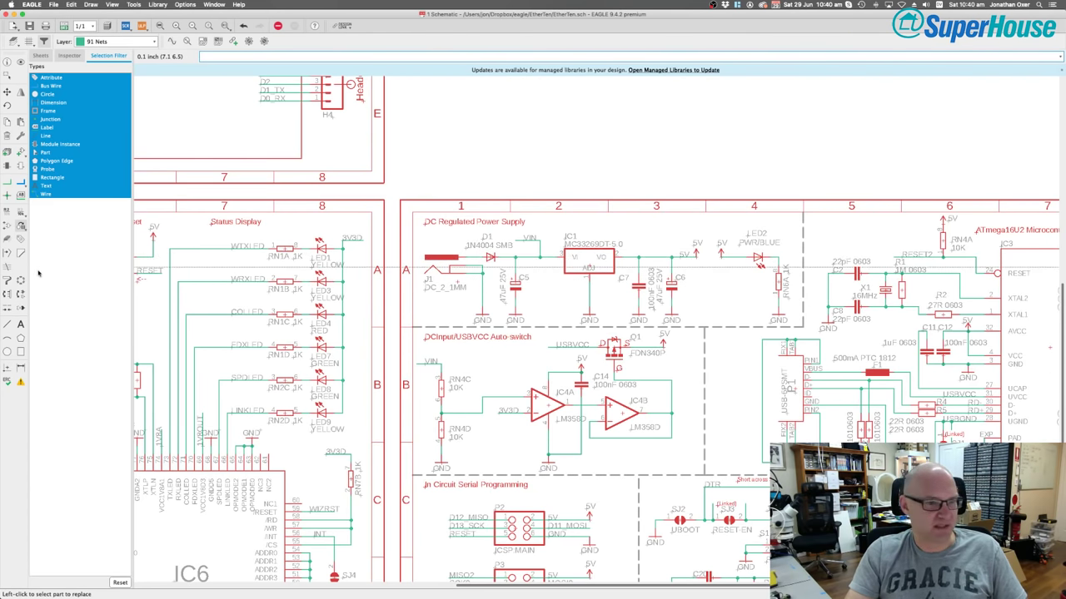
Choose the DIODESMA variant from SuperHouse-DiscreteSemi as the replacement device.
{"action": "left_click", "coordinate": [18, 226]}
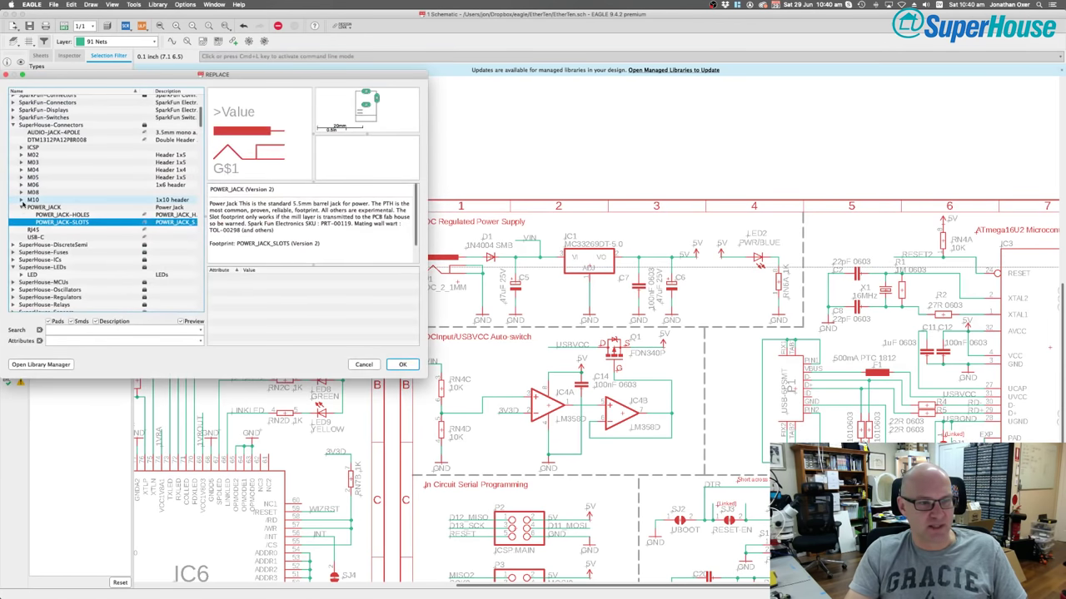
{"action": "left_click", "coordinate": [21, 206]}
{"action": "scroll", "coordinate": [22, 139], "scroll_direction": "up", "scroll_amount": 3}
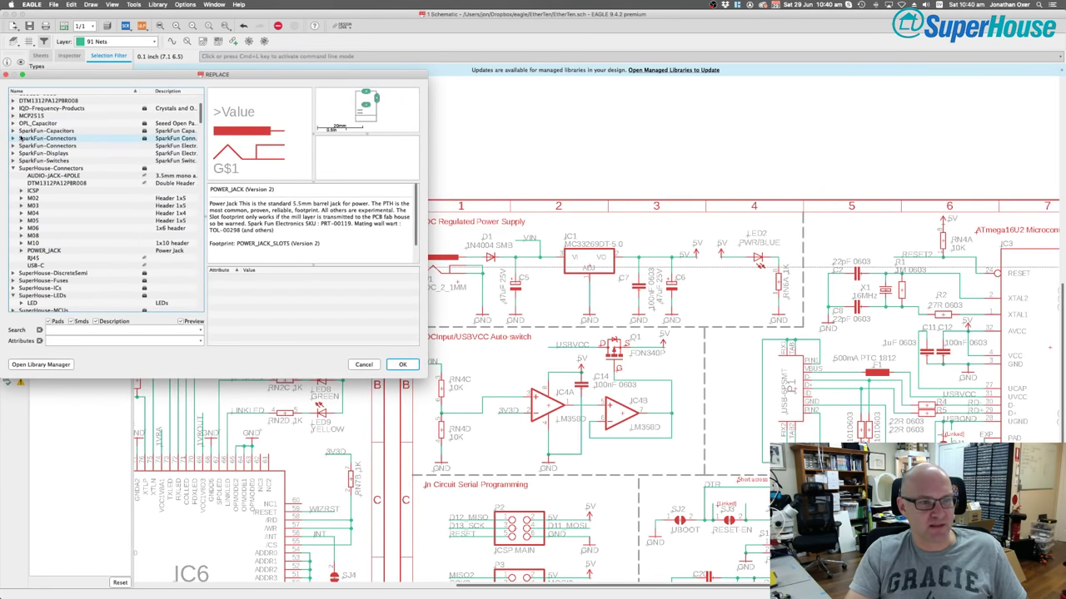
{"action": "scroll", "coordinate": [18, 159], "scroll_direction": "up", "scroll_amount": 3}
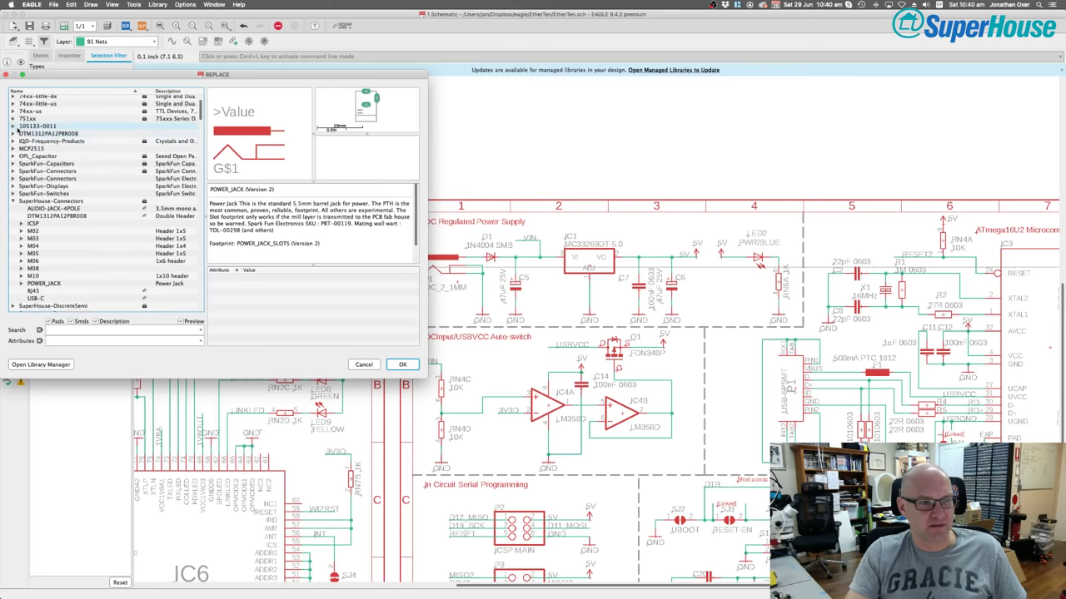
{"action": "scroll", "coordinate": [21, 171], "scroll_direction": "down", "scroll_amount": 5}
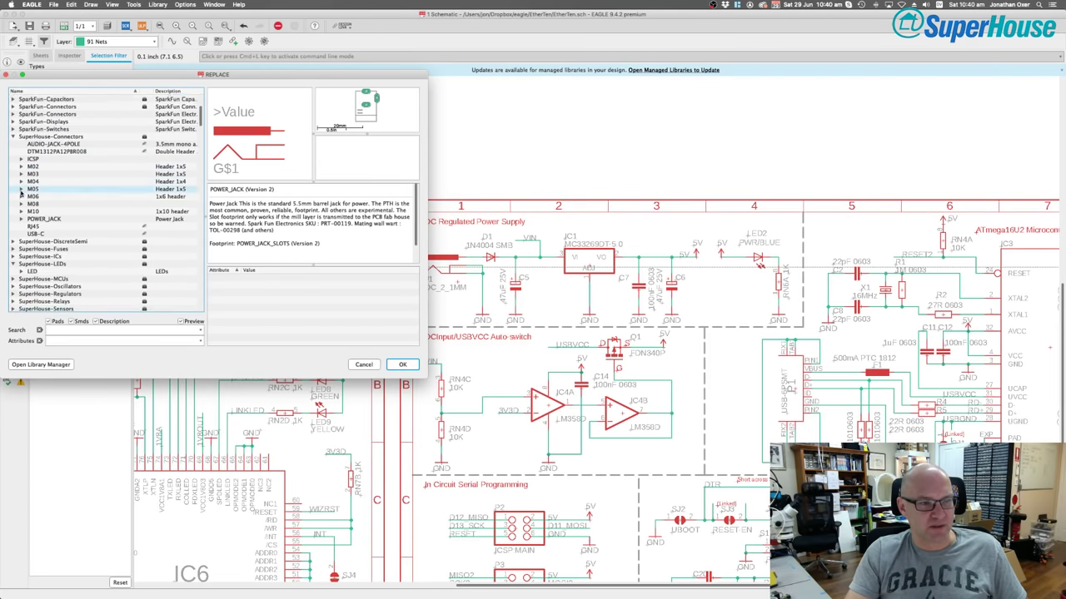
{"action": "left_click", "coordinate": [12, 222]}
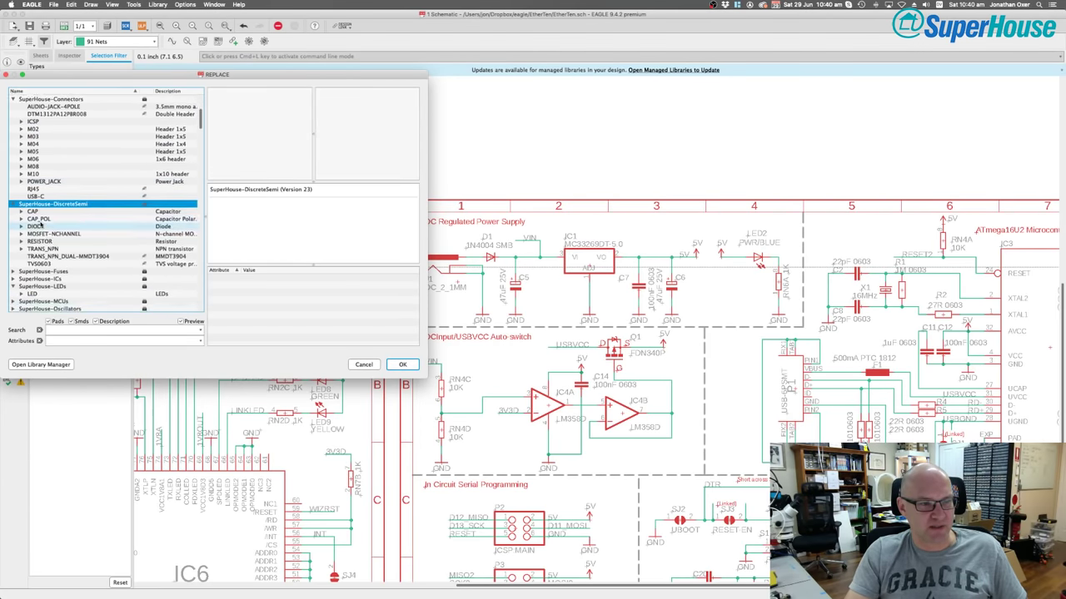
{"action": "left_click", "coordinate": [13, 221]}
{"action": "left_click", "coordinate": [22, 211]}
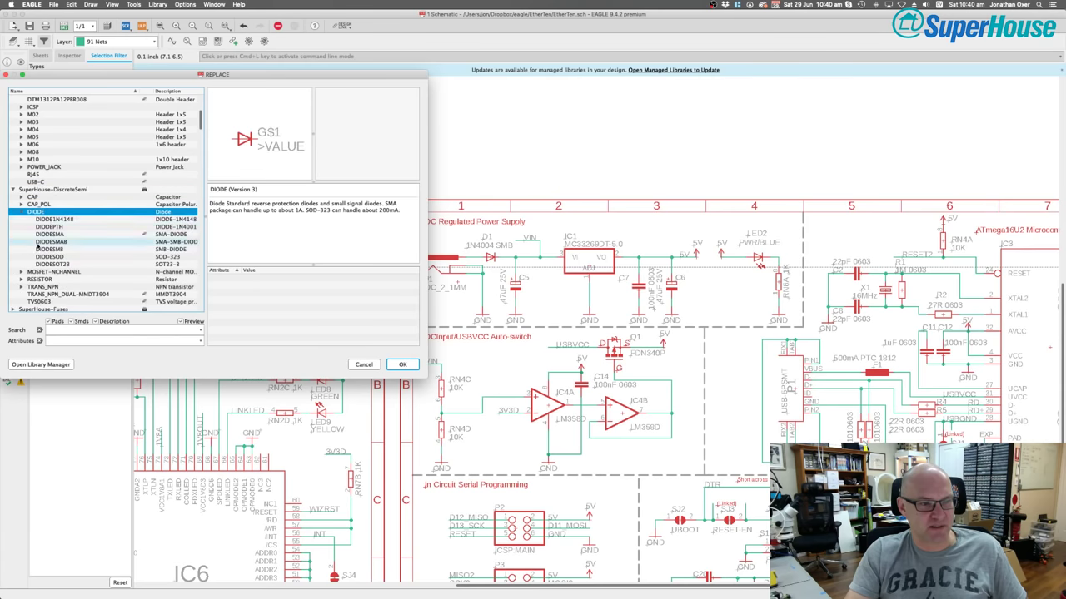
{"action": "left_click", "coordinate": [50, 234]}
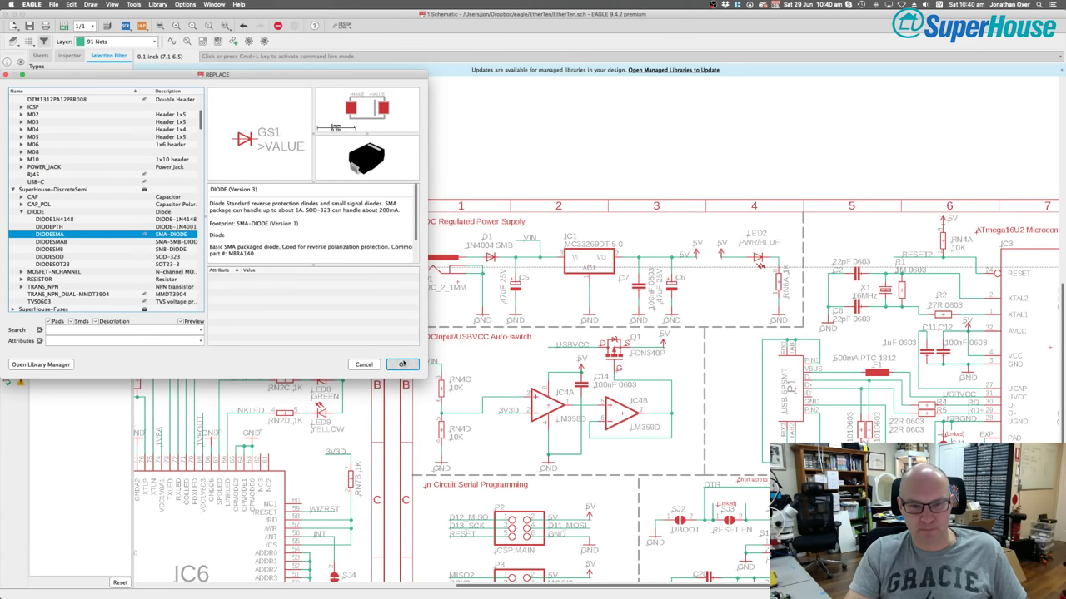
{"action": "left_click", "coordinate": [402, 364]}
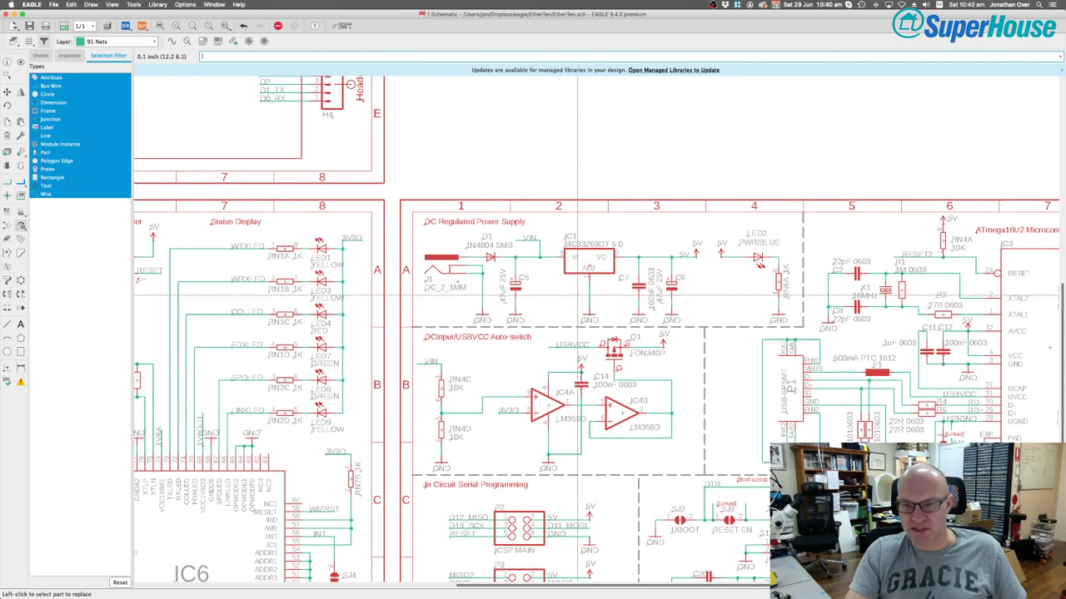
Save the EtherTen design, then open and close the window list.
{"action": "scroll", "coordinate": [577, 296], "scroll_direction": "down", "scroll_amount": 6}
{"action": "scroll", "coordinate": [577, 296], "scroll_direction": "right", "scroll_amount": 1}
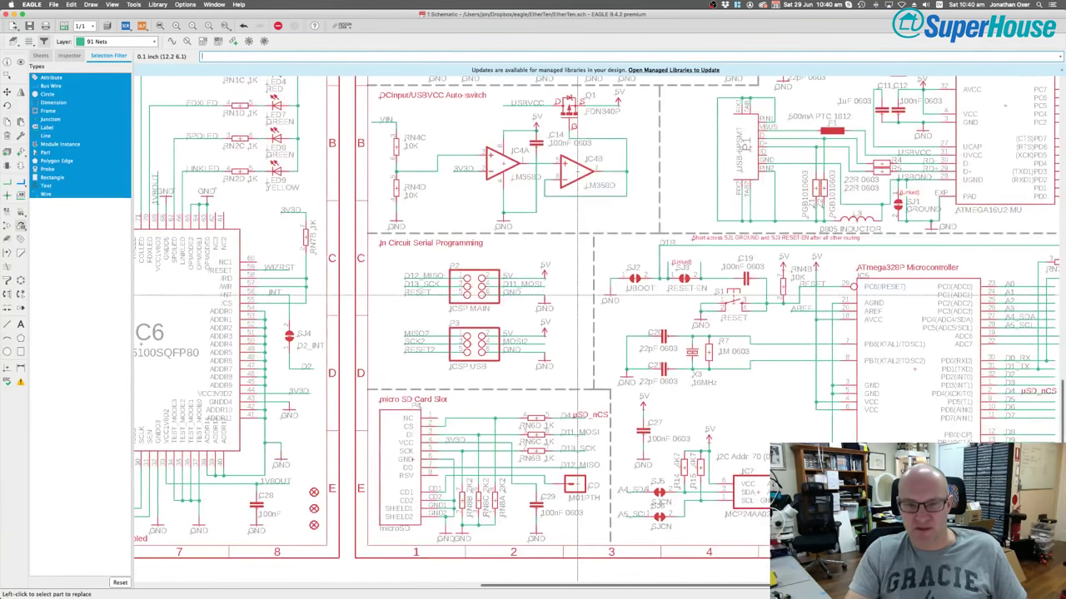
{"action": "scroll", "coordinate": [576, 296], "scroll_direction": "up", "scroll_amount": 1}
{"action": "scroll", "coordinate": [577, 296], "scroll_direction": "right", "scroll_amount": 1}
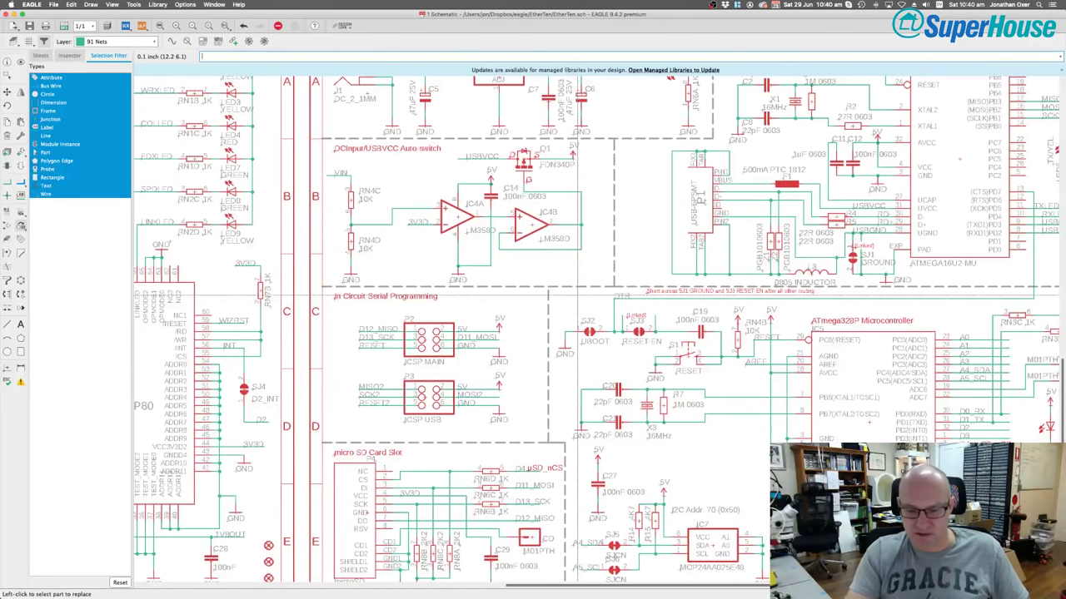
{"action": "key", "text": "super+s"}
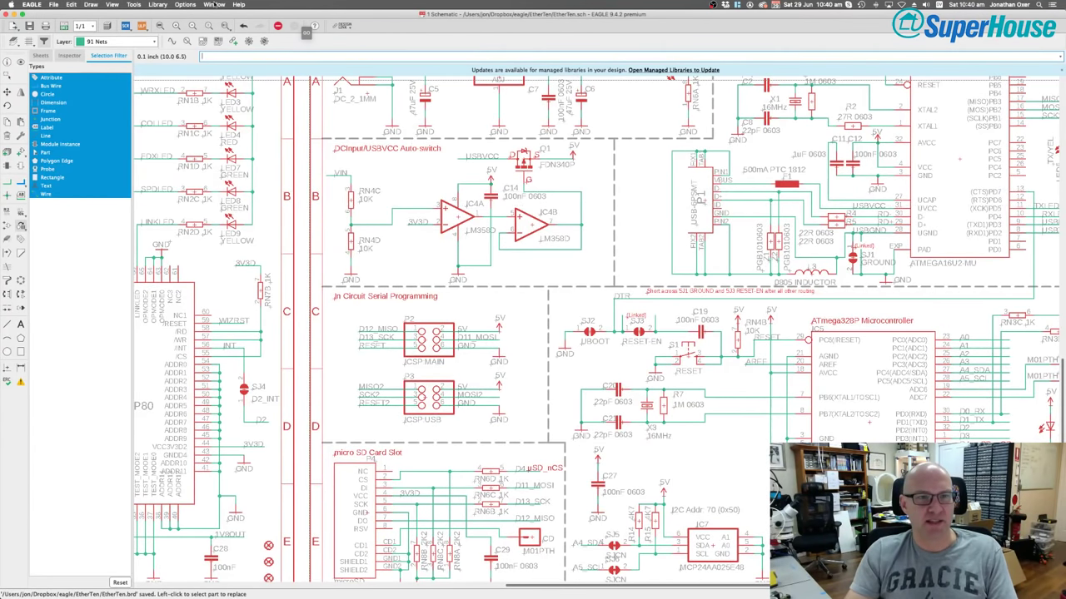
{"action": "left_click", "coordinate": [213, 5]}
{"action": "left_click", "coordinate": [233, 26]}
Switch to the board layout, review the Push to Fusion parts list, then cancel and close the sync panel.
{"action": "left_click", "coordinate": [214, 5]}
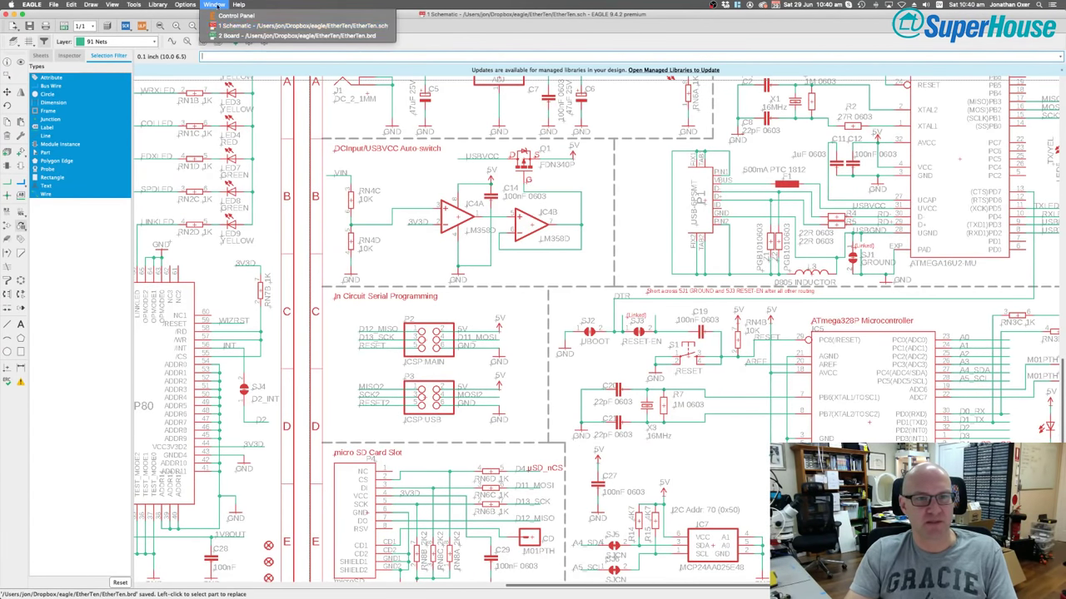
{"action": "left_click", "coordinate": [225, 36]}
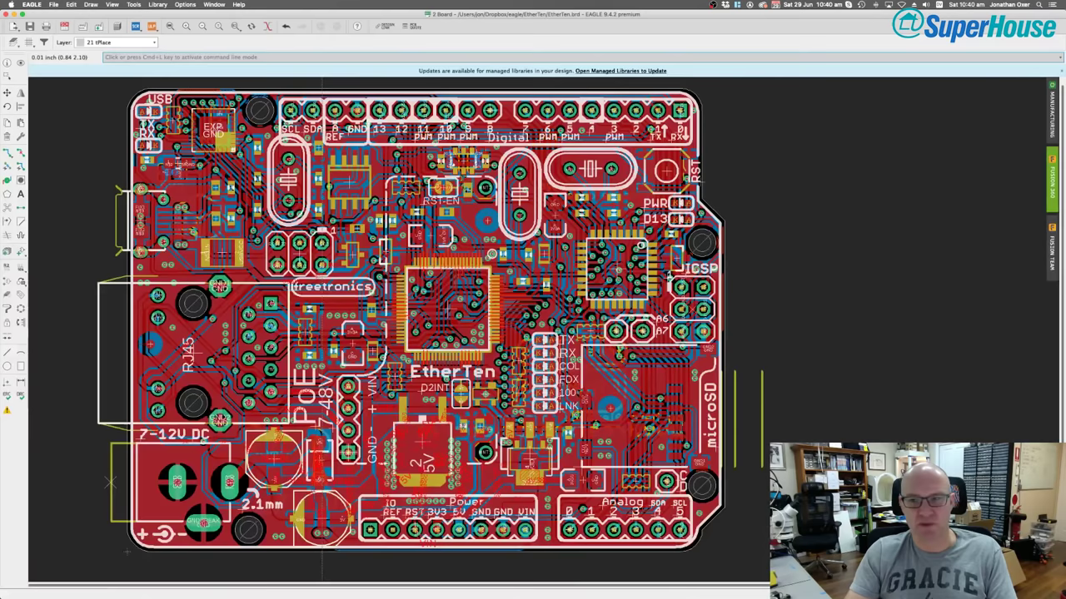
{"action": "left_click", "coordinate": [1051, 177]}
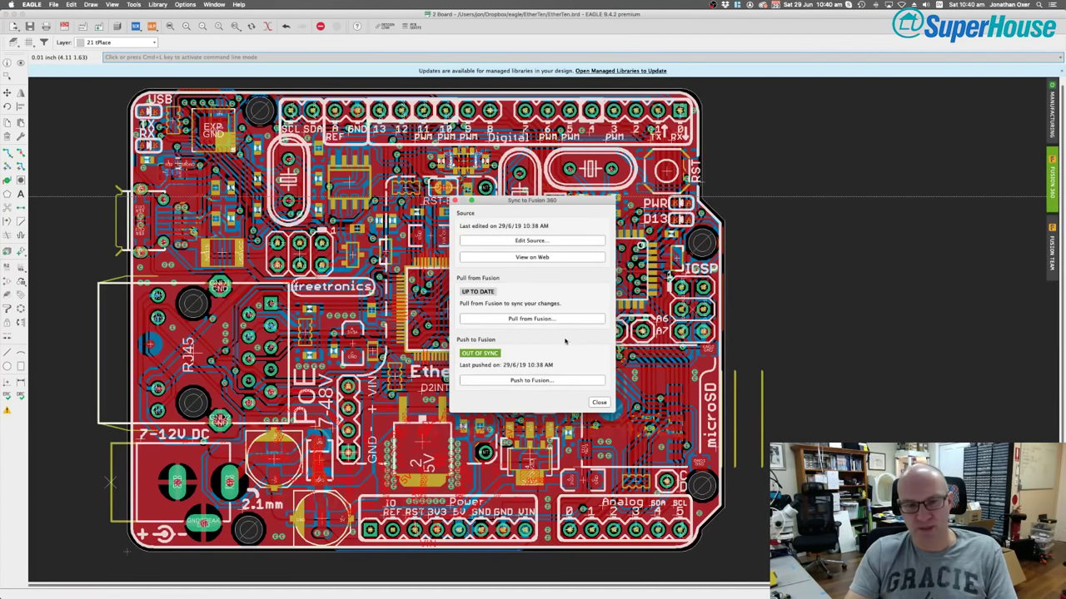
{"action": "left_click", "coordinate": [533, 381]}
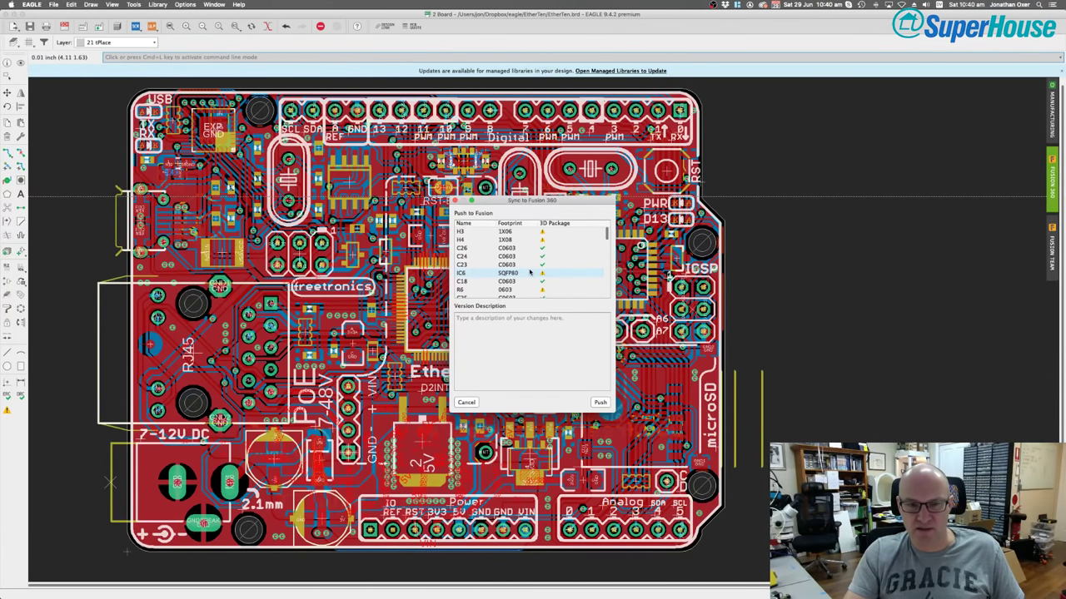
{"action": "scroll", "coordinate": [529, 272], "scroll_direction": "down", "scroll_amount": 3}
{"action": "scroll", "coordinate": [530, 273], "scroll_direction": "up", "scroll_amount": 3}
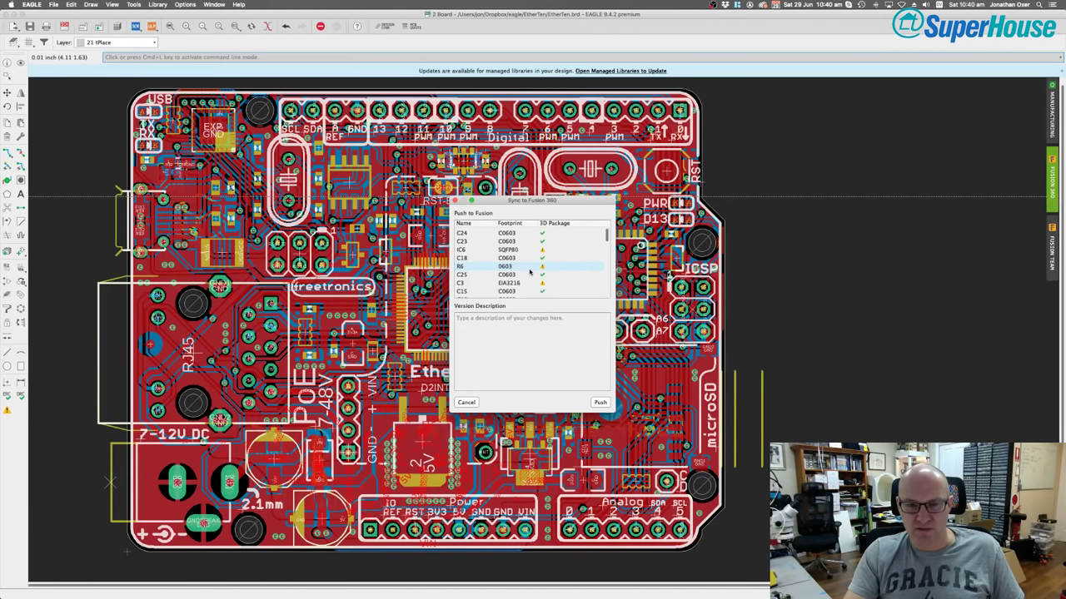
{"action": "left_click", "coordinate": [475, 403]}
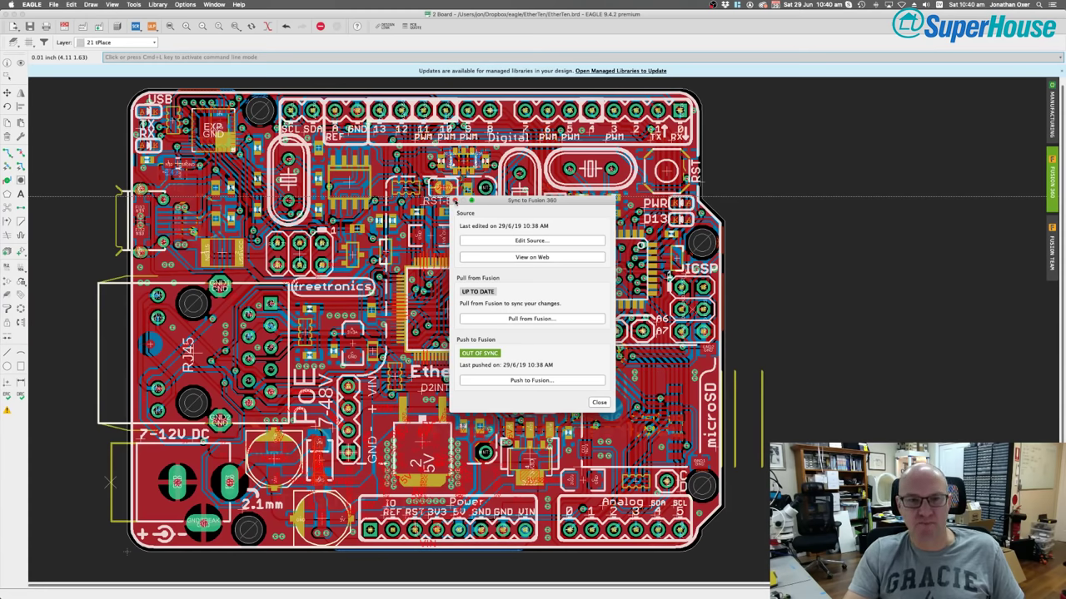
{"action": "left_click", "coordinate": [456, 200]}
{"action": "left_click", "coordinate": [214, 4]}
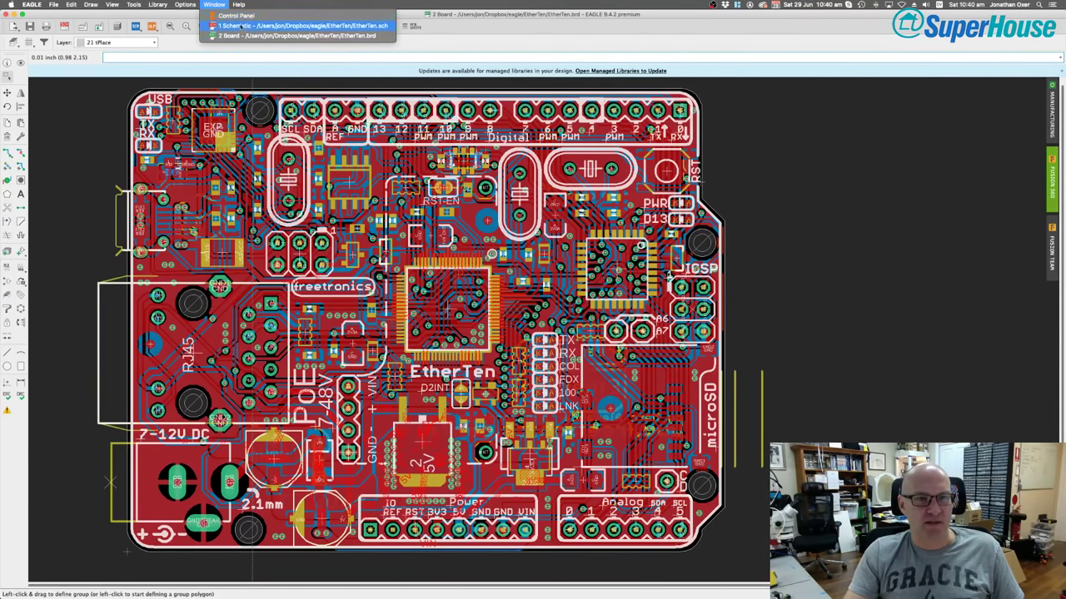
Return to the schematic, pan to the H1–H4 headers and 3V3 supply, and pick Replace.
{"action": "left_click", "coordinate": [241, 26]}
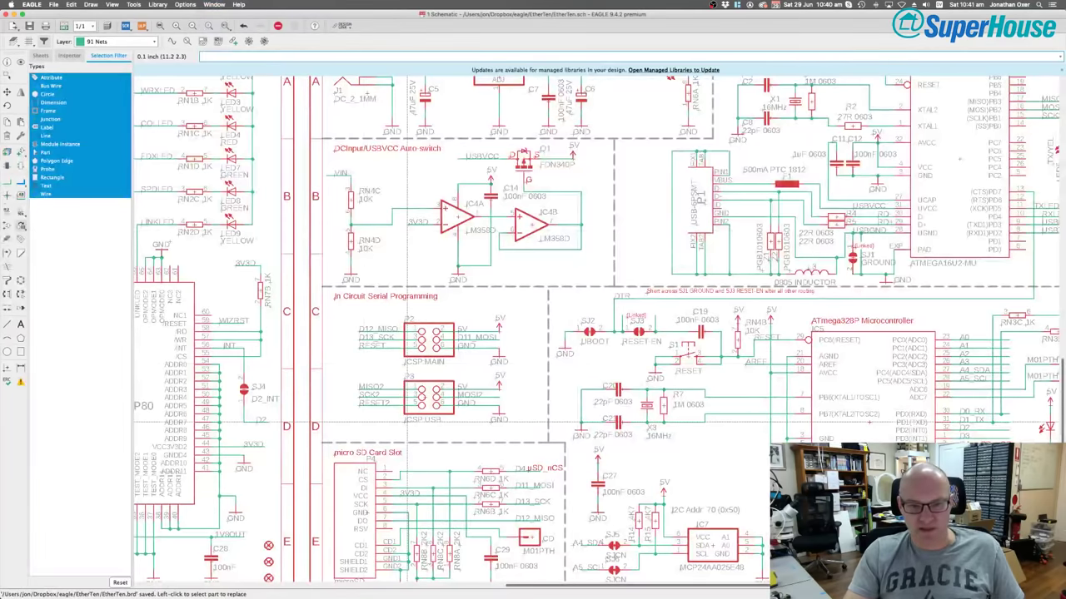
{"action": "scroll", "coordinate": [533, 333], "scroll_direction": "up", "scroll_amount": 3}
{"action": "scroll", "coordinate": [533, 333], "scroll_direction": "up", "scroll_amount": 10}
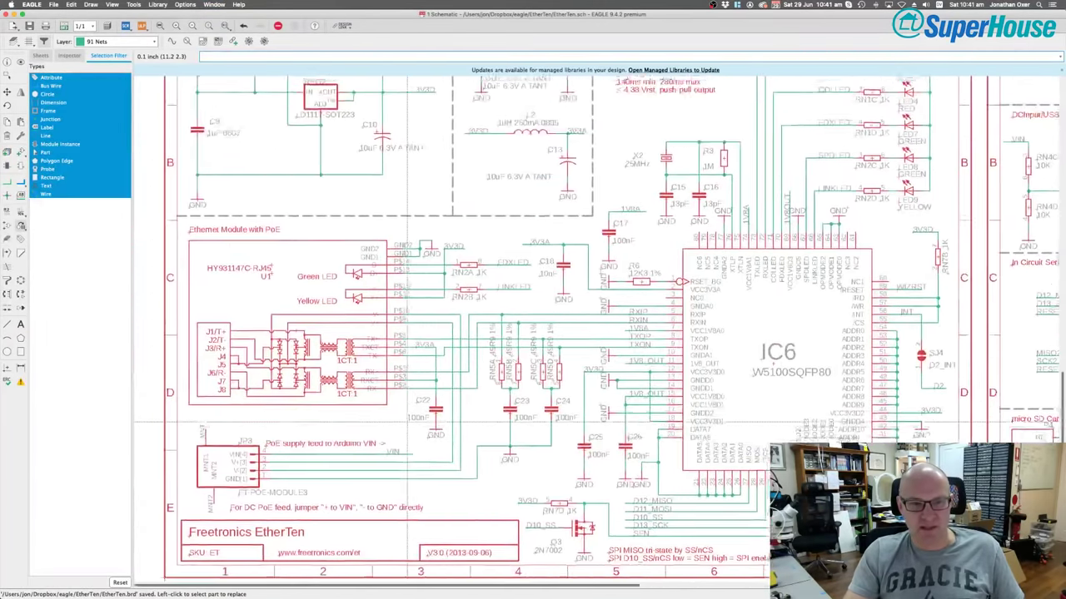
{"action": "scroll", "coordinate": [407, 423], "scroll_direction": "right", "scroll_amount": 5}
{"action": "scroll", "coordinate": [333, 383], "scroll_direction": "up", "scroll_amount": 5}
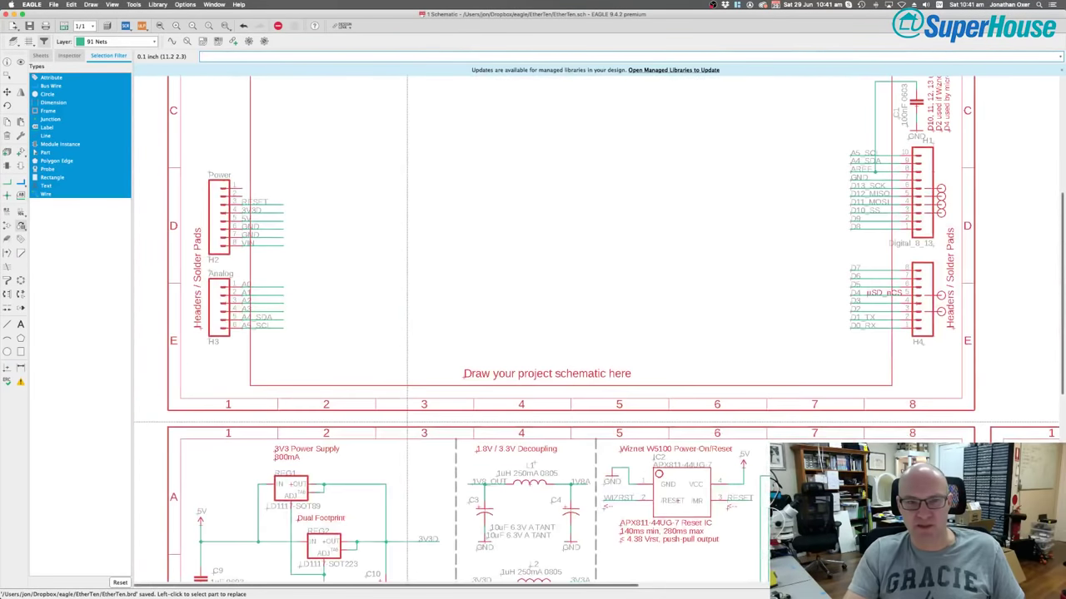
{"action": "scroll", "coordinate": [287, 325], "scroll_direction": "up", "scroll_amount": 3}
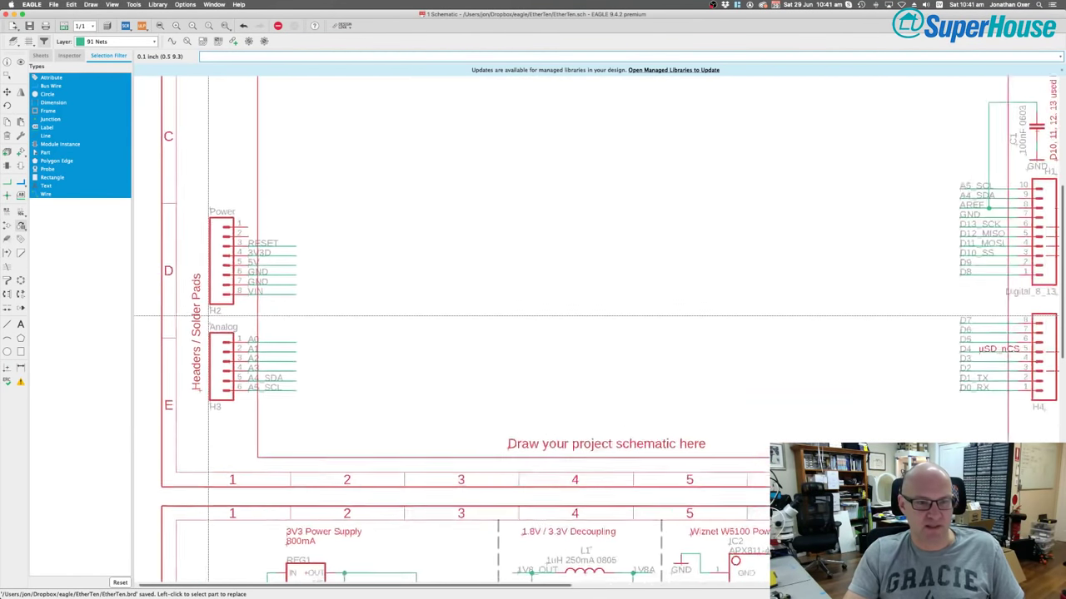
{"action": "scroll", "coordinate": [305, 272], "scroll_direction": "down", "scroll_amount": 2}
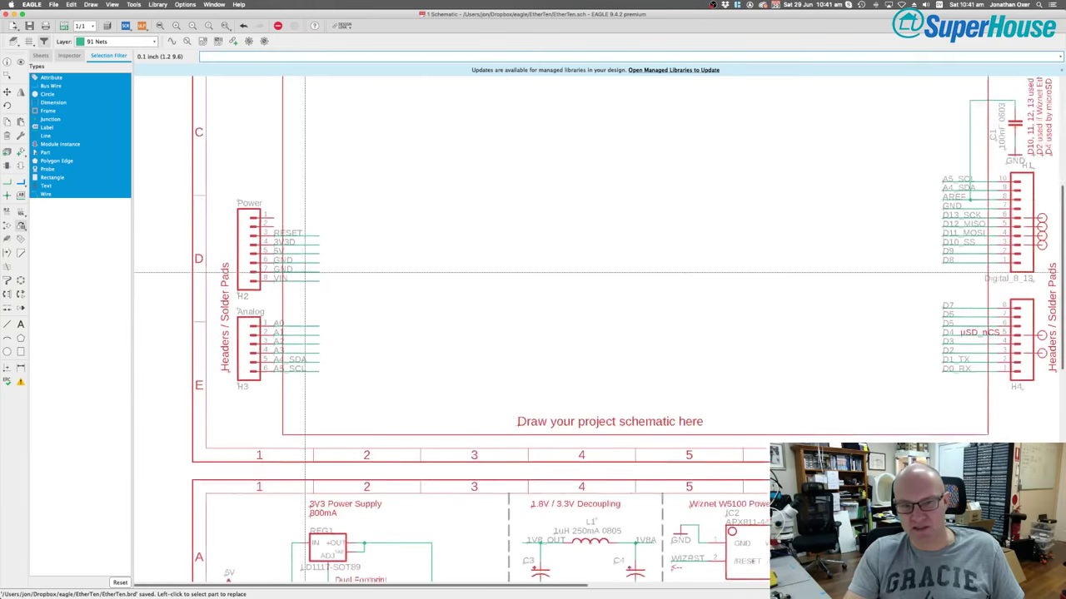
{"action": "scroll", "coordinate": [499, 258], "scroll_direction": "right", "scroll_amount": 8}
{"action": "scroll", "coordinate": [946, 246], "scroll_direction": "left", "scroll_amount": 3}
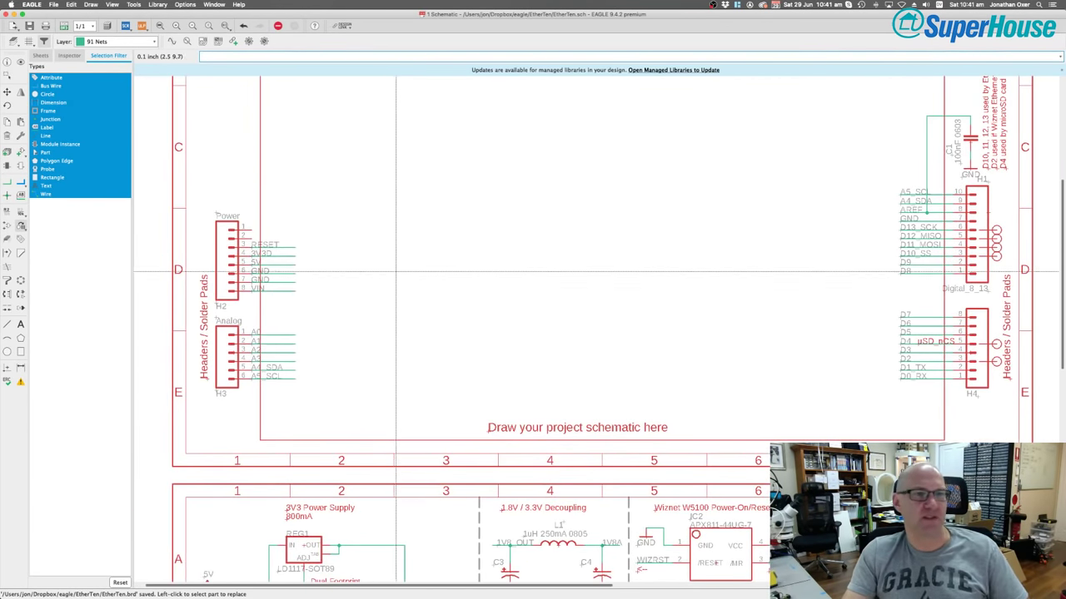
{"action": "left_click", "coordinate": [19, 238]}
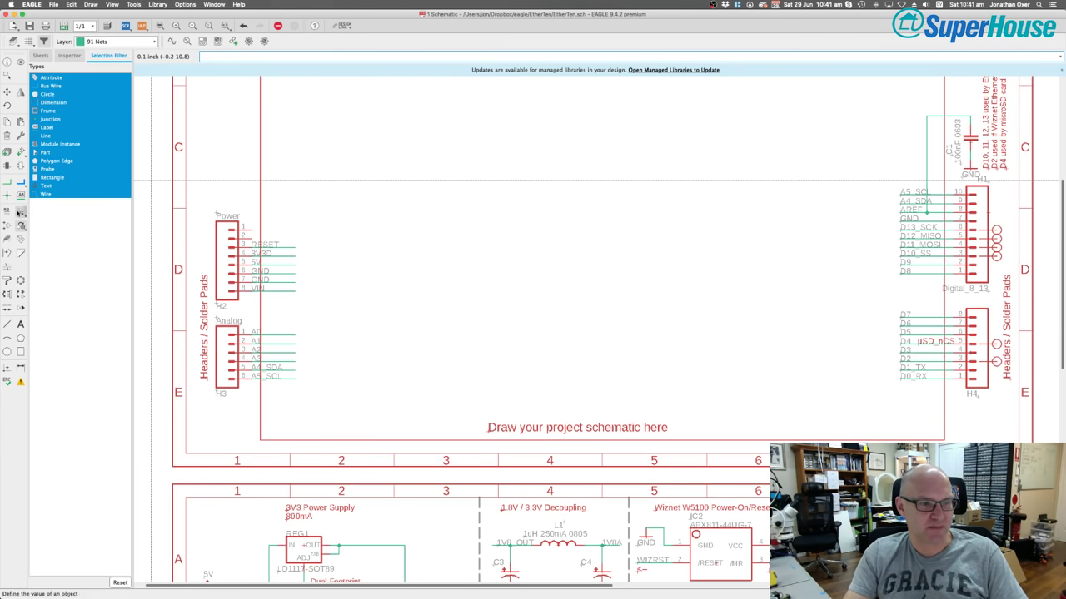
Choose M06-SOCKET (1X06-S footprint) under SuperHouse-Connectors > M06 as the replacement part.
{"action": "left_click", "coordinate": [21, 225]}
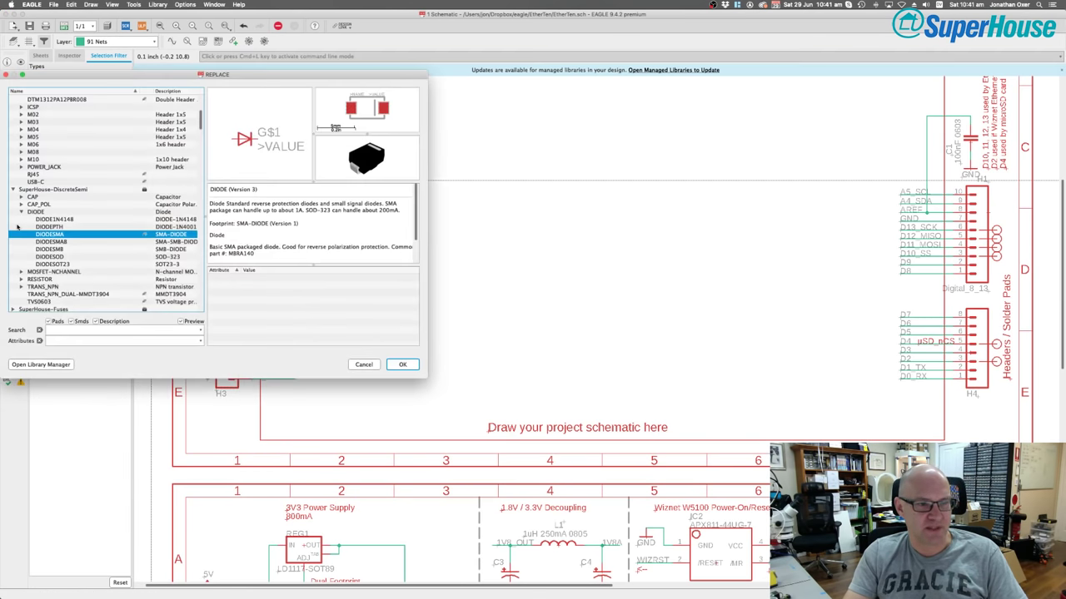
{"action": "scroll", "coordinate": [60, 218], "scroll_direction": "up", "scroll_amount": 5}
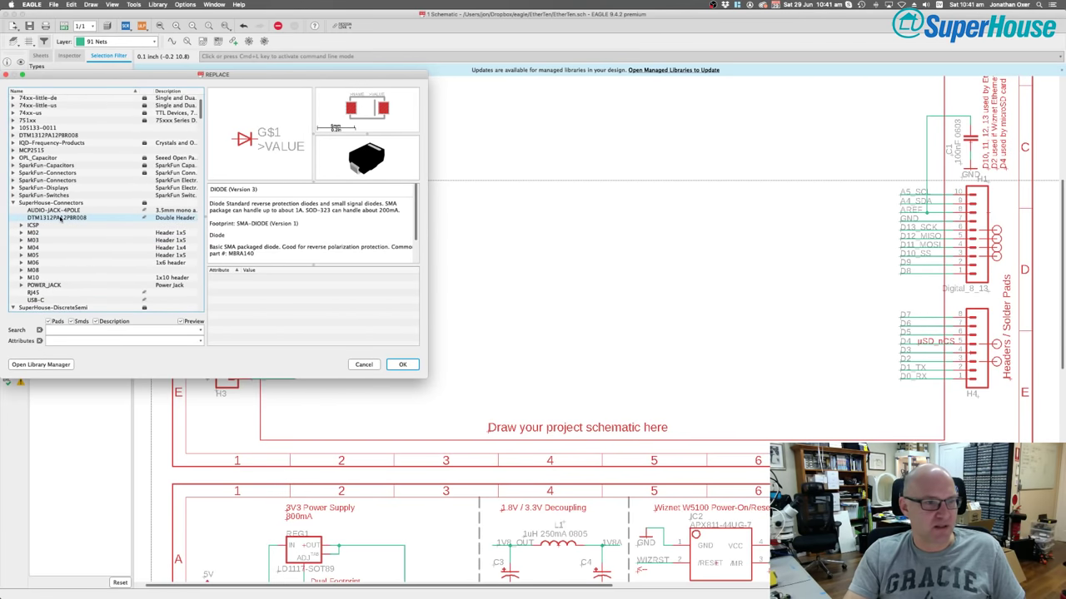
{"action": "scroll", "coordinate": [60, 219], "scroll_direction": "down", "scroll_amount": 2}
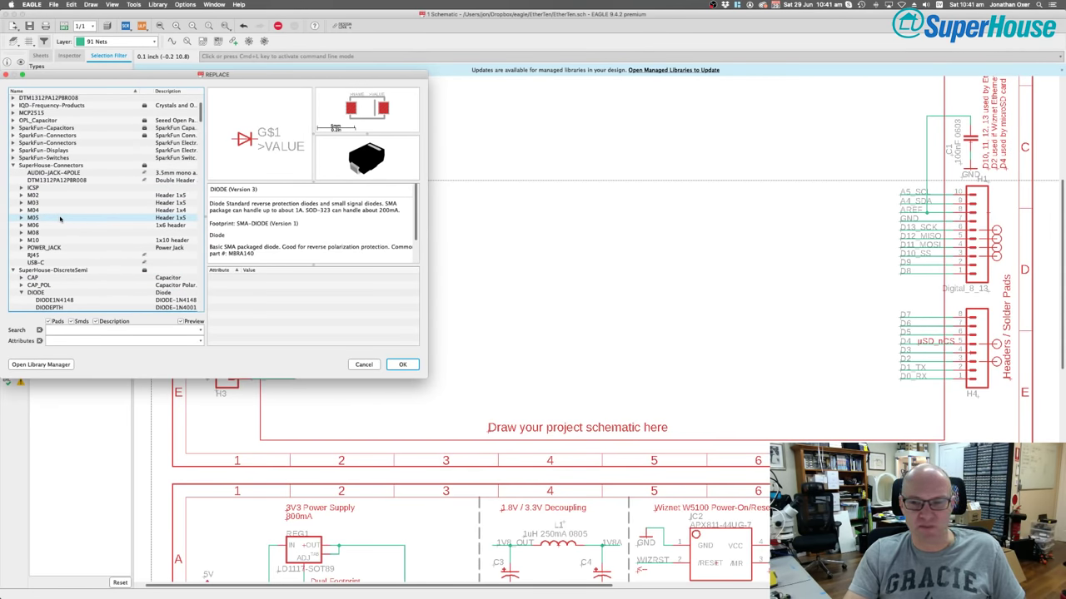
{"action": "scroll", "coordinate": [60, 218], "scroll_direction": "down", "scroll_amount": 2}
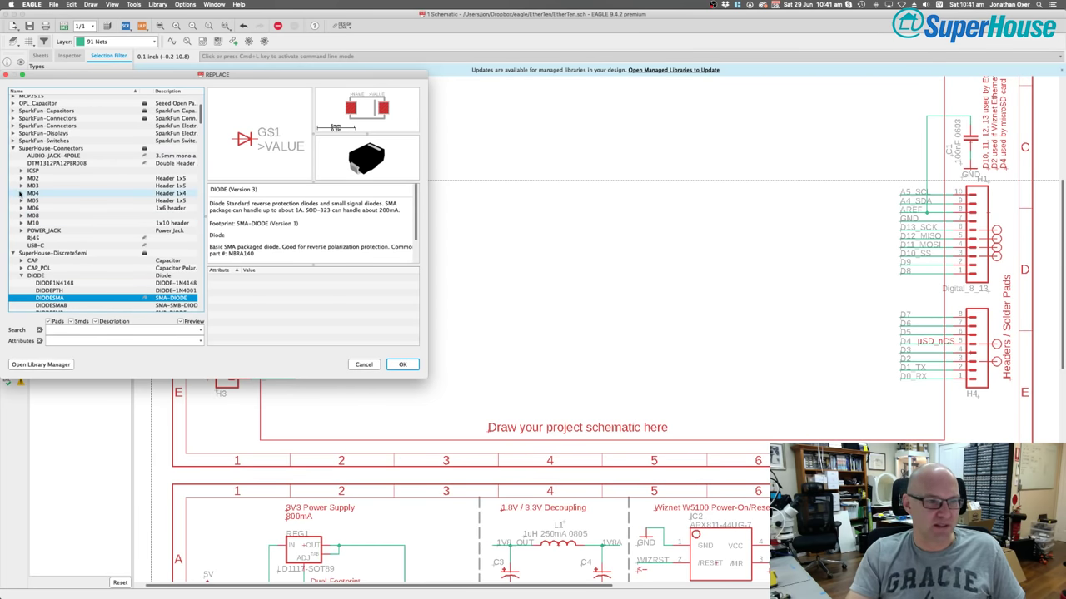
{"action": "left_click", "coordinate": [22, 210]}
{"action": "scroll", "coordinate": [50, 200], "scroll_direction": "down", "scroll_amount": 3}
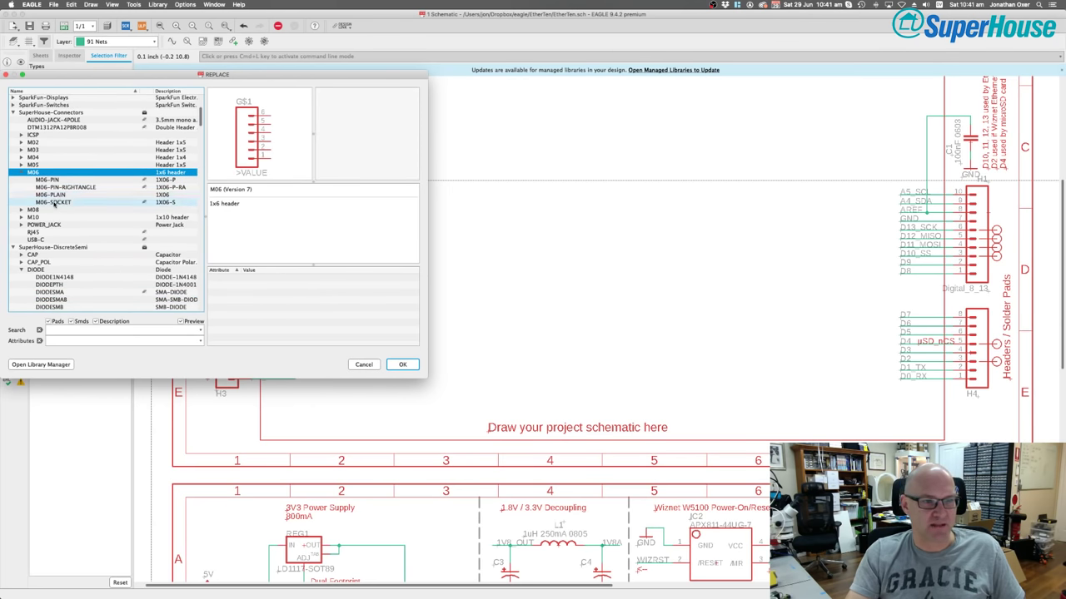
{"action": "left_click", "coordinate": [50, 202]}
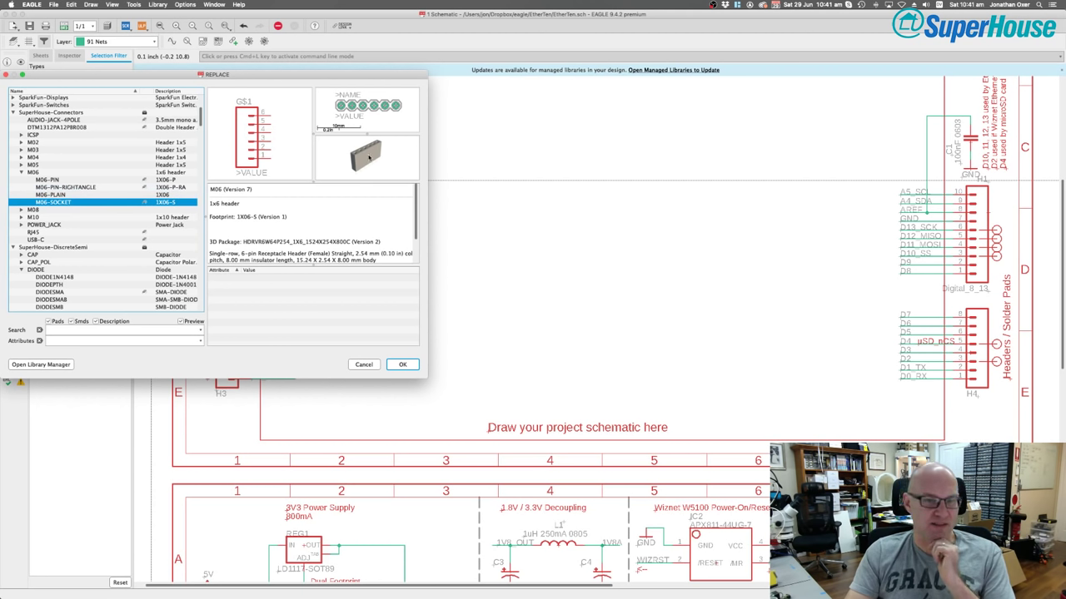
{"action": "left_click", "coordinate": [48, 180]}
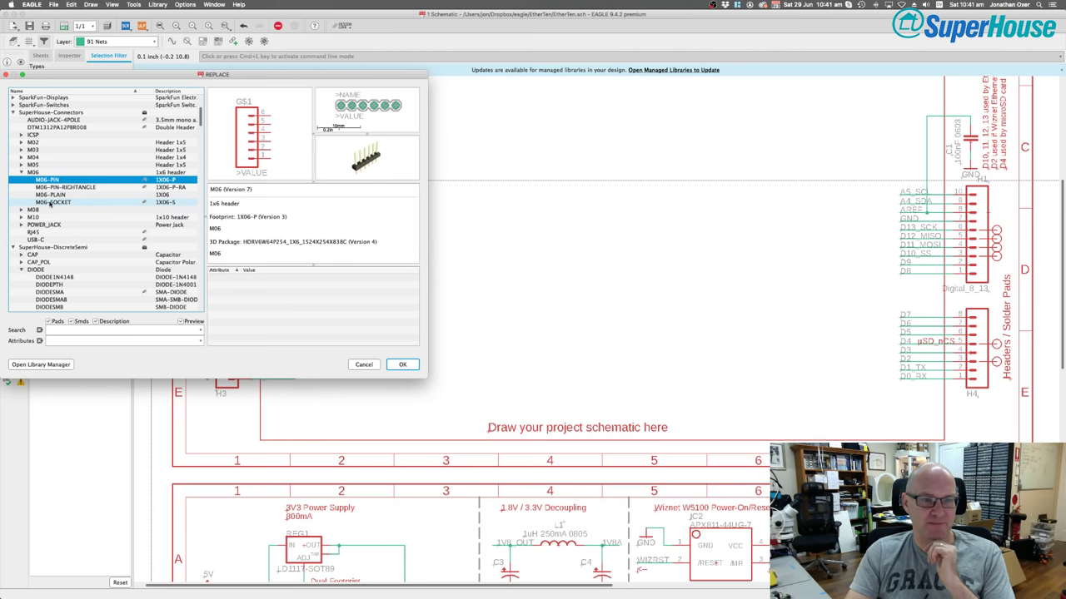
{"action": "left_click", "coordinate": [51, 202]}
{"action": "left_click", "coordinate": [403, 366]}
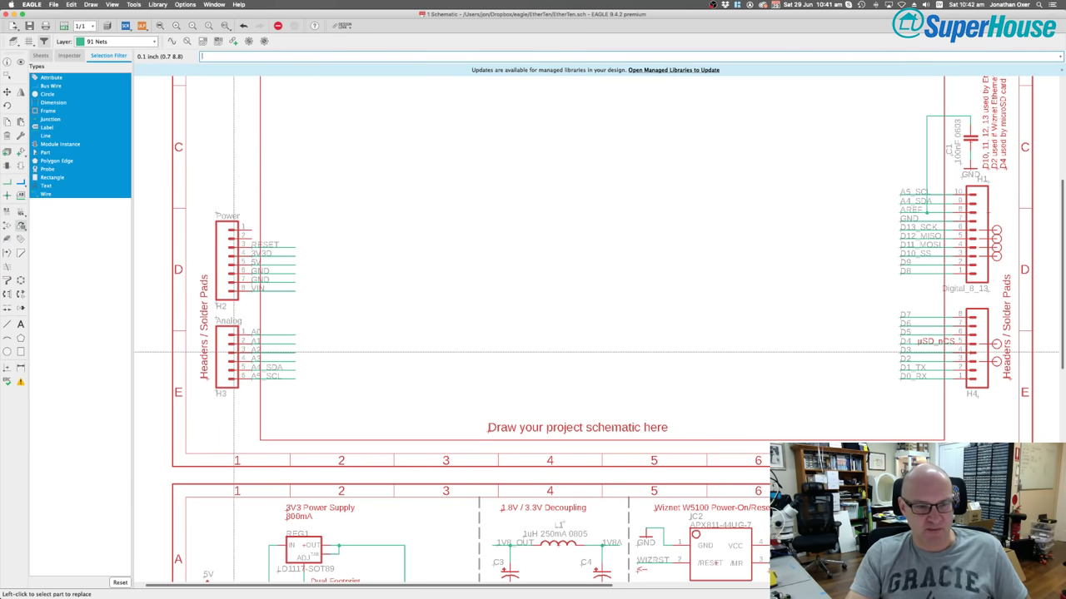
{"action": "scroll", "coordinate": [234, 351], "scroll_direction": "up", "scroll_amount": 1}
Swap Analog header H3 for the M06-SOCKET part and reposition it.
{"action": "scroll", "coordinate": [234, 352], "scroll_direction": "up", "scroll_amount": 2}
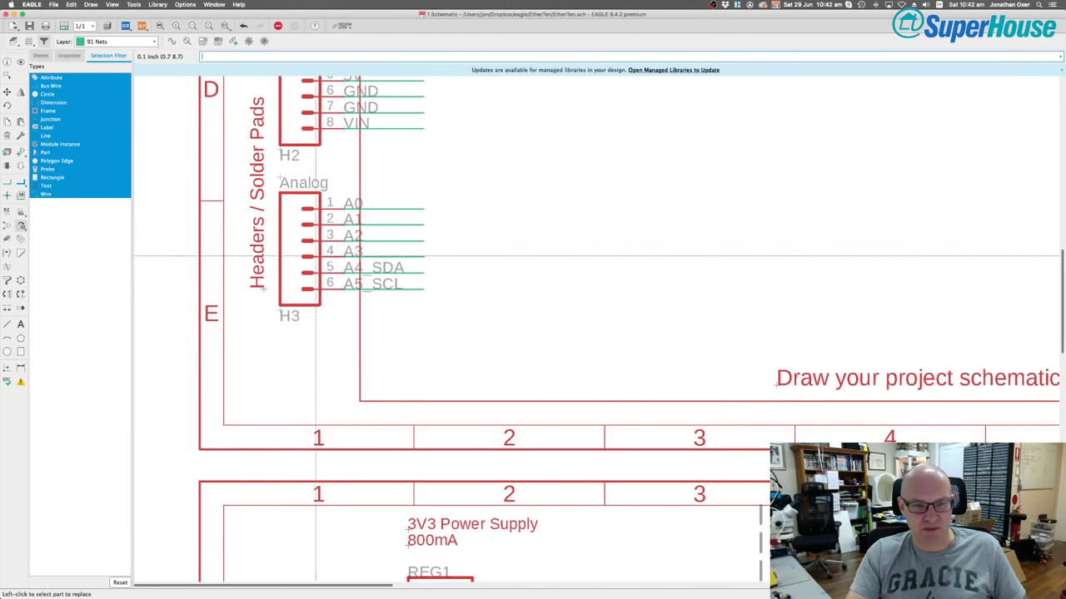
{"action": "left_click", "coordinate": [312, 242]}
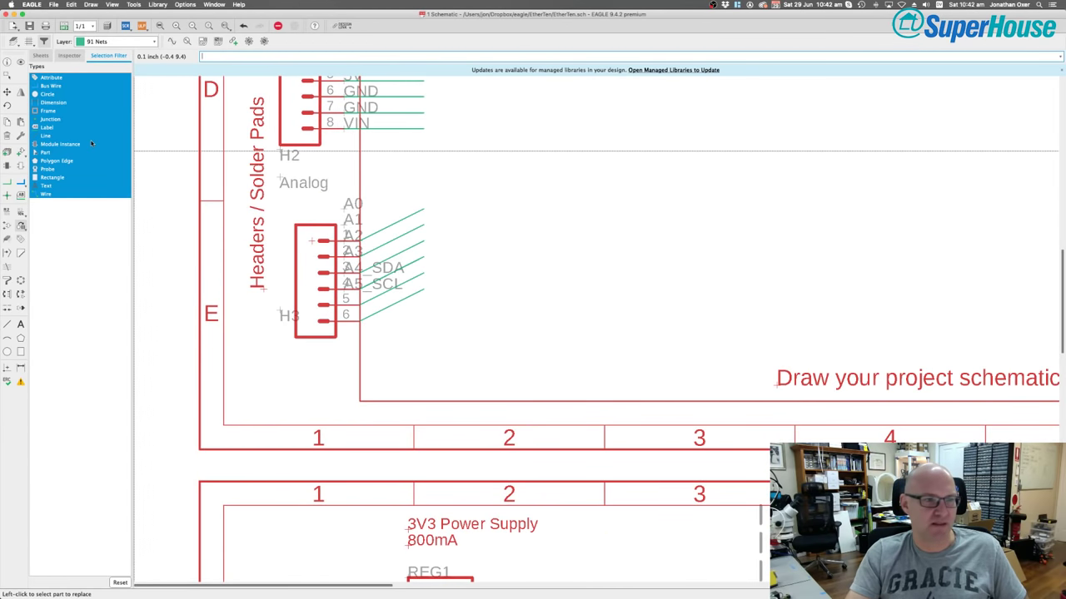
{"action": "left_click", "coordinate": [8, 92]}
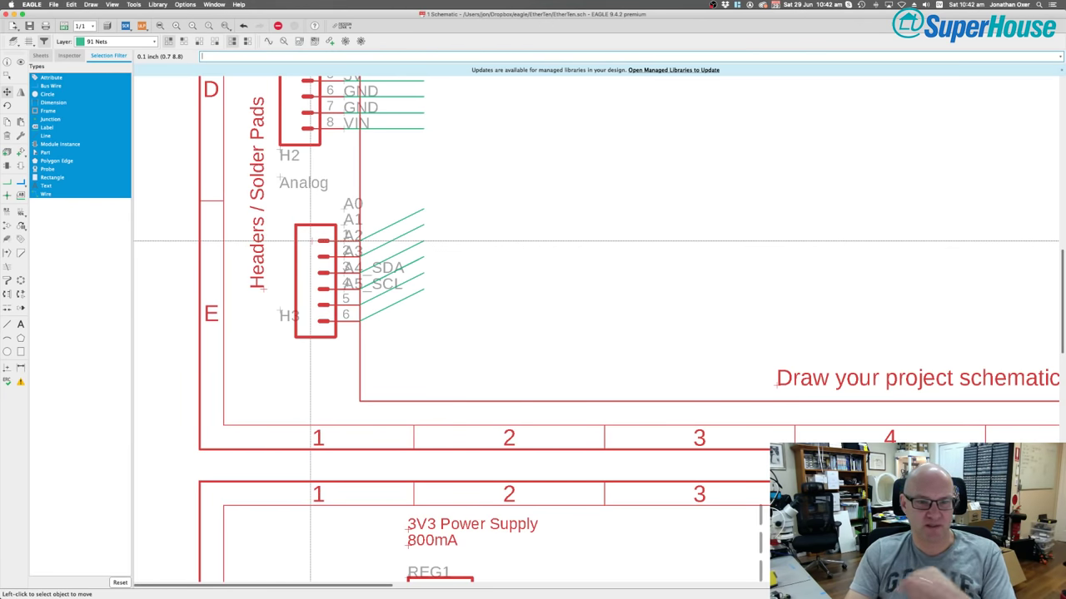
{"action": "left_click", "coordinate": [311, 242]}
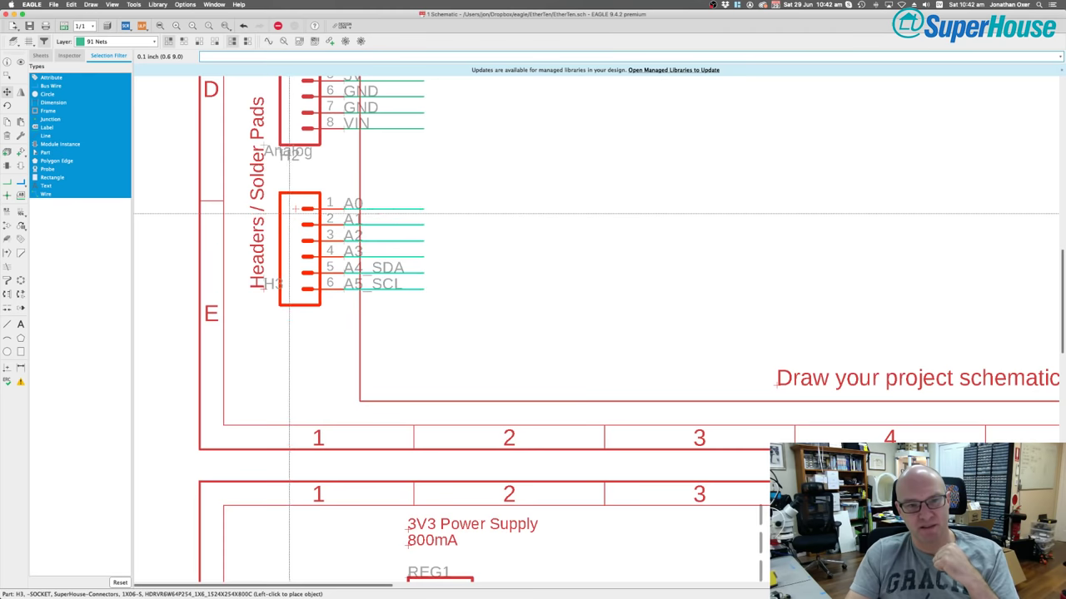
{"action": "left_click", "coordinate": [288, 203]}
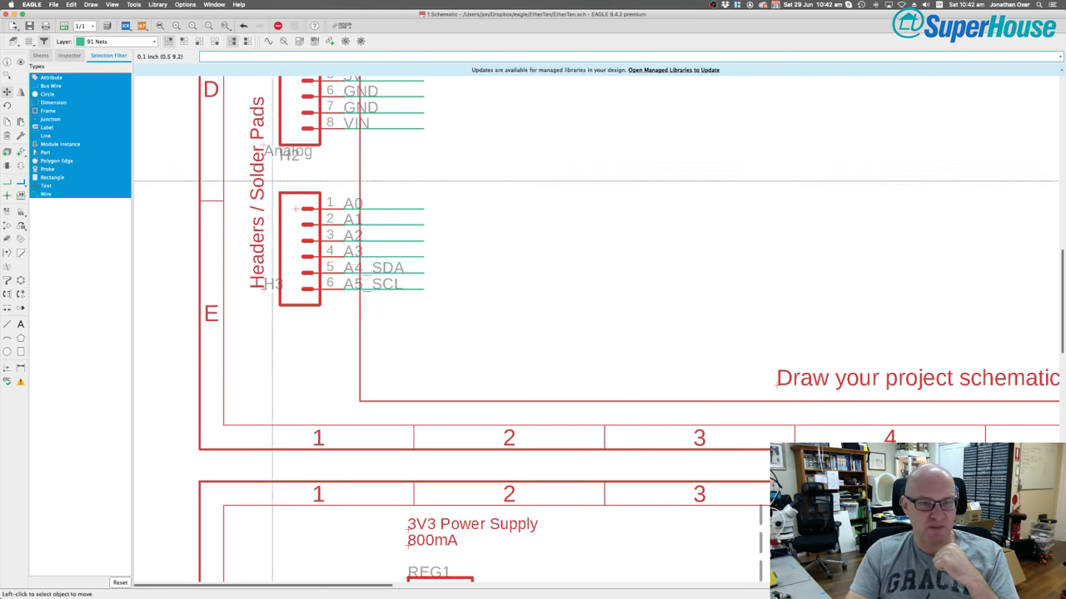
Place H3's Analog label just above the header and its name label below it.
{"action": "left_click", "coordinate": [272, 145]}
{"action": "left_click", "coordinate": [281, 176]}
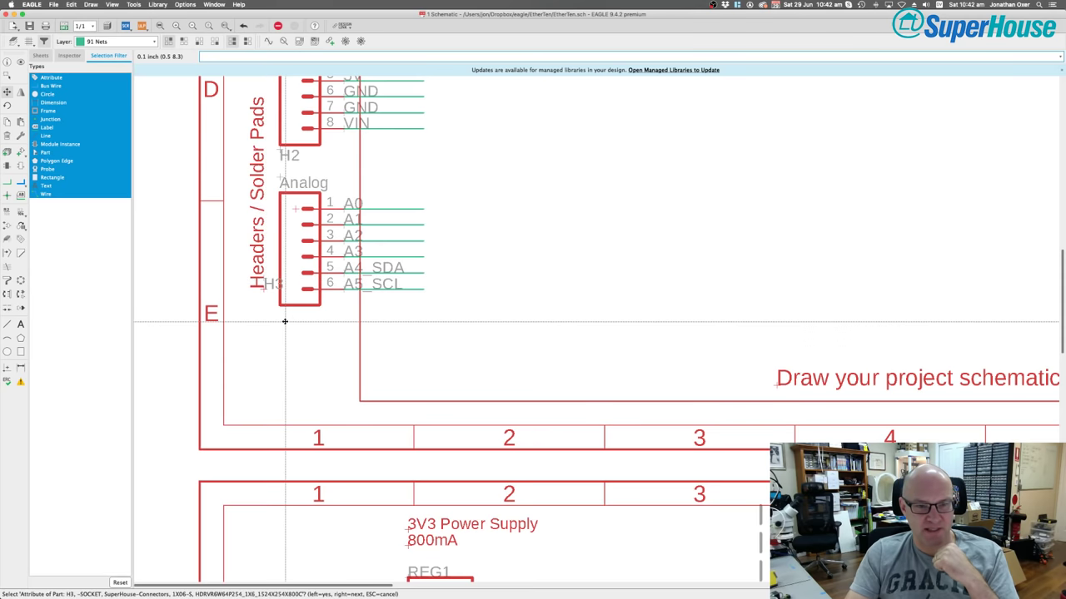
{"action": "left_click", "coordinate": [273, 282]}
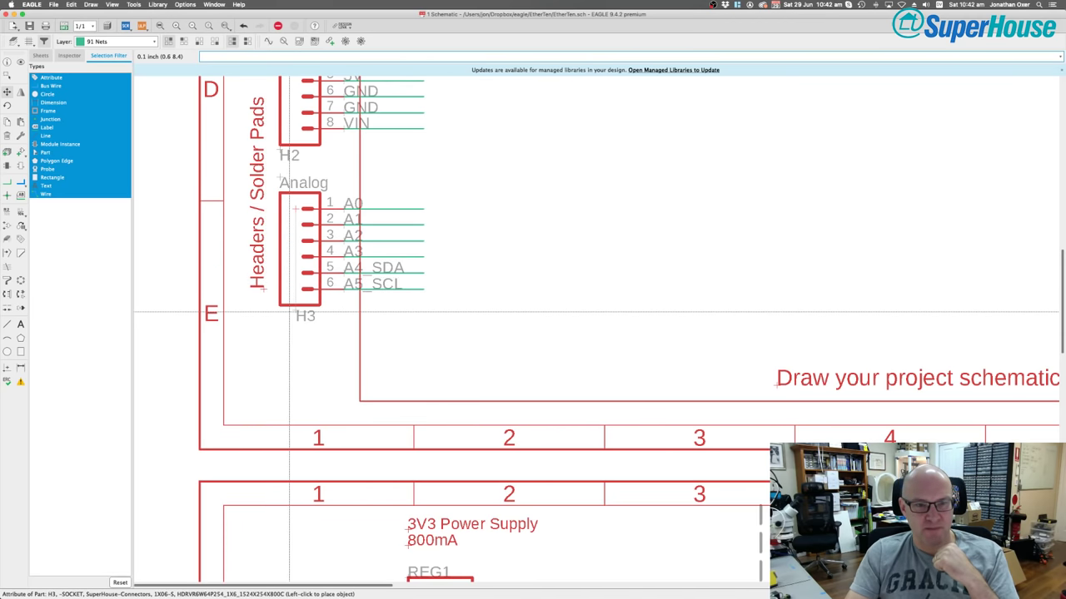
{"action": "left_click", "coordinate": [293, 301]}
{"action": "scroll", "coordinate": [567, 200], "scroll_direction": "down", "scroll_amount": 3}
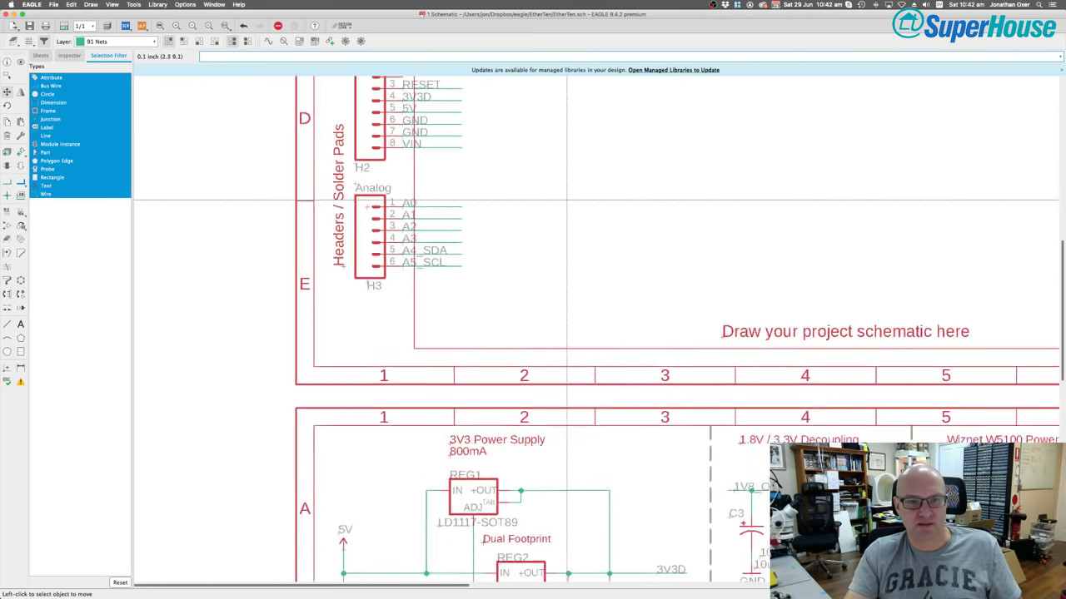
{"action": "scroll", "coordinate": [500, 250], "scroll_direction": "up", "scroll_amount": 3}
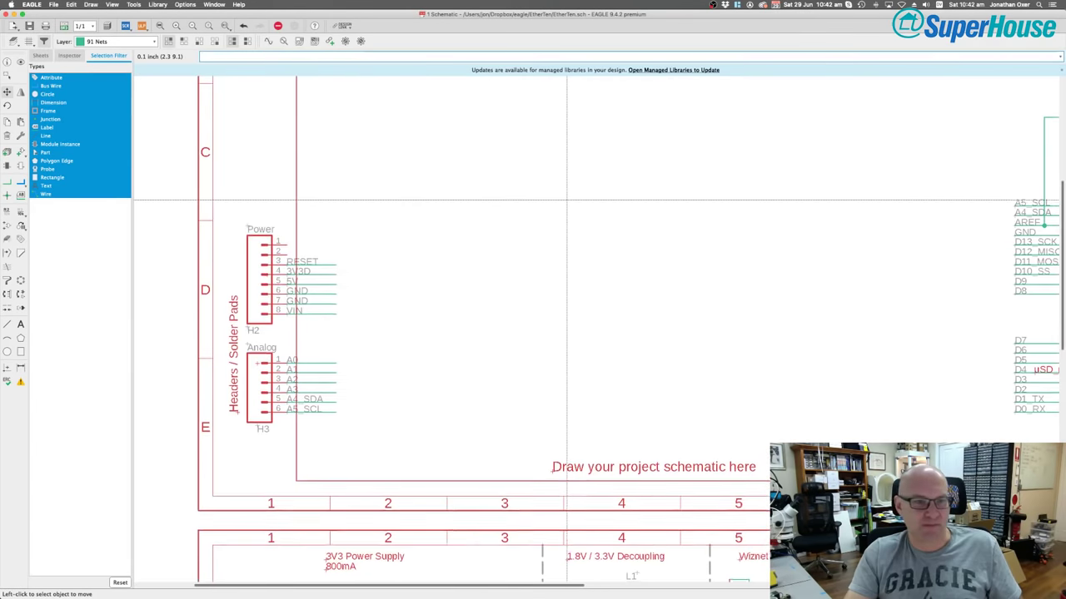
Pick the 8-pin M08-SOCKET from SuperHouse-Connectors > M08 as the replacement part.
{"action": "left_click", "coordinate": [21, 225]}
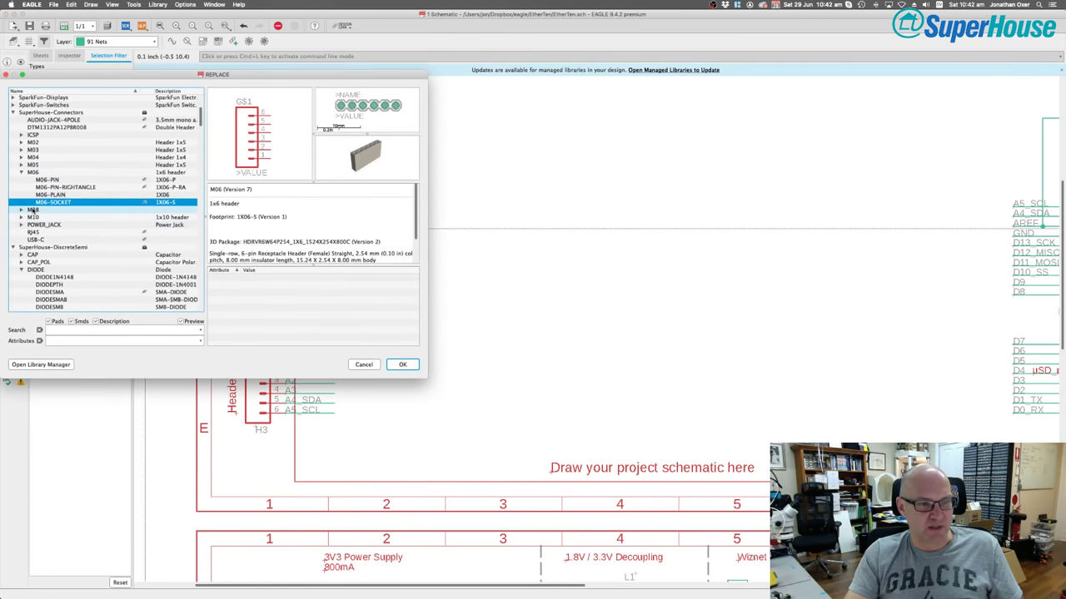
{"action": "left_click", "coordinate": [21, 172]}
{"action": "left_click", "coordinate": [21, 180]}
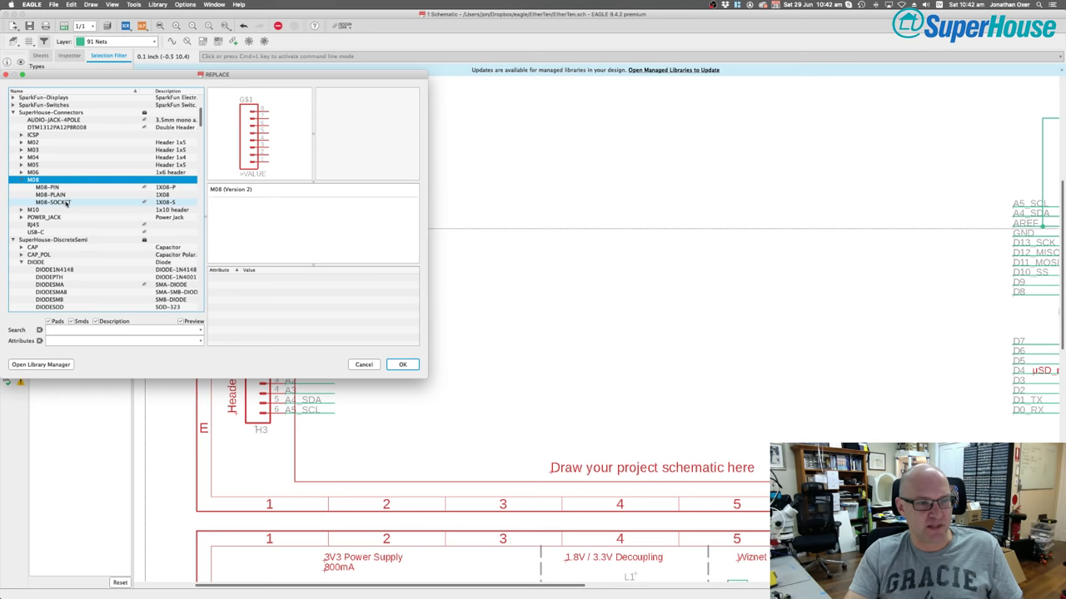
{"action": "left_click", "coordinate": [52, 202]}
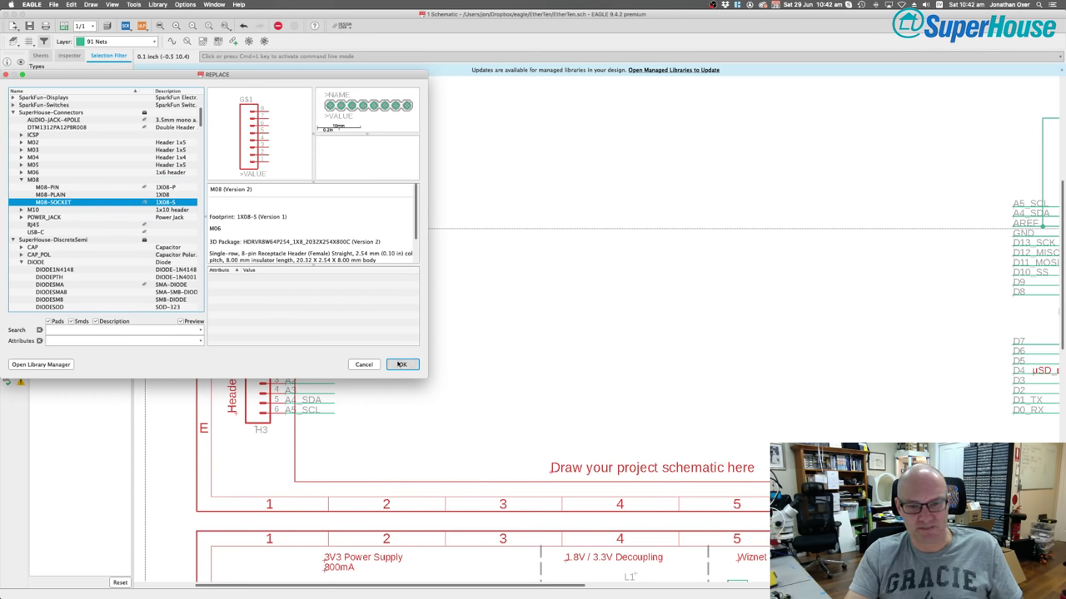
{"action": "left_click", "coordinate": [402, 365]}
Swap Power header H2 and header H4 for the M08-SOCKET part.
{"action": "left_click", "coordinate": [265, 277]}
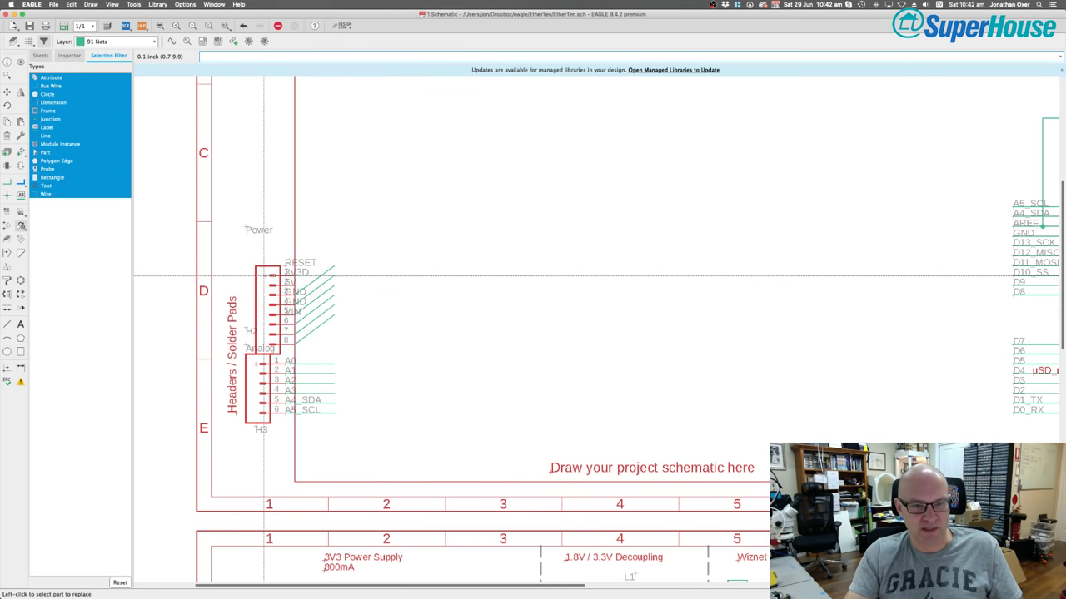
{"action": "scroll", "coordinate": [528, 287], "scroll_direction": "right", "scroll_amount": 5}
{"action": "scroll", "coordinate": [528, 288], "scroll_direction": "down", "scroll_amount": 2}
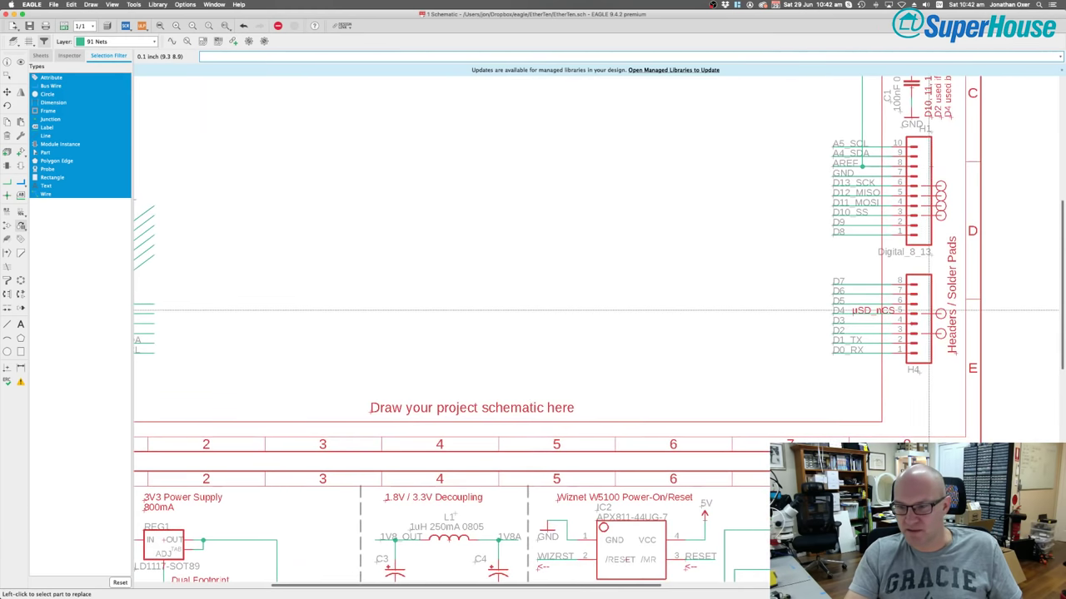
{"action": "left_click", "coordinate": [914, 323]}
{"action": "scroll", "coordinate": [532, 266], "scroll_direction": "left", "scroll_amount": 4}
{"action": "scroll", "coordinate": [533, 267], "scroll_direction": "up", "scroll_amount": 1}
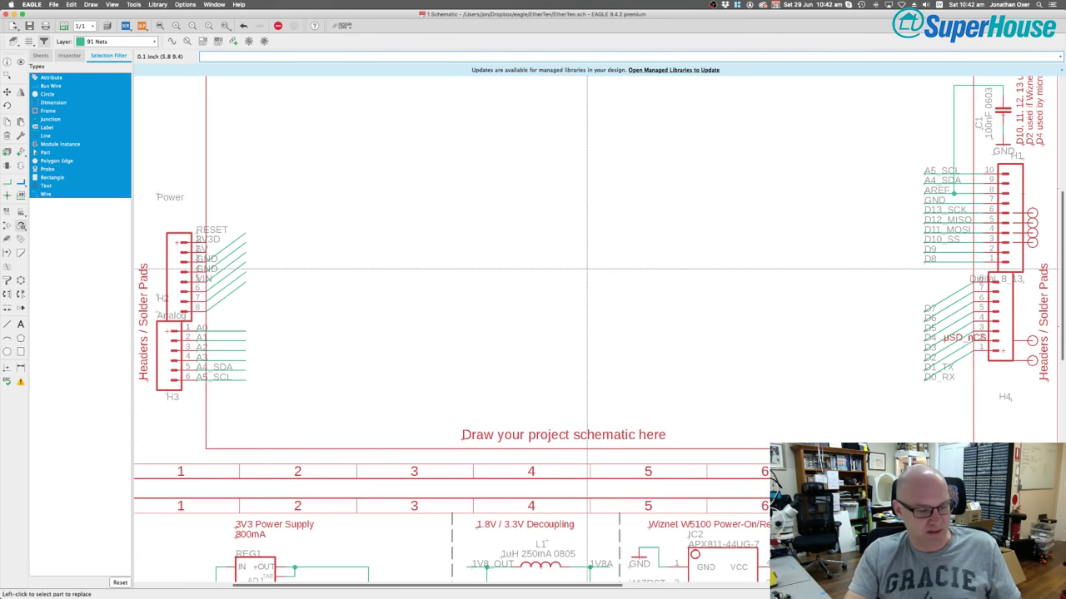
Realign header H2, lower its Power label one grid step, and put its name below.
{"action": "key", "text": "Escape"}
{"action": "left_click", "coordinate": [176, 243]}
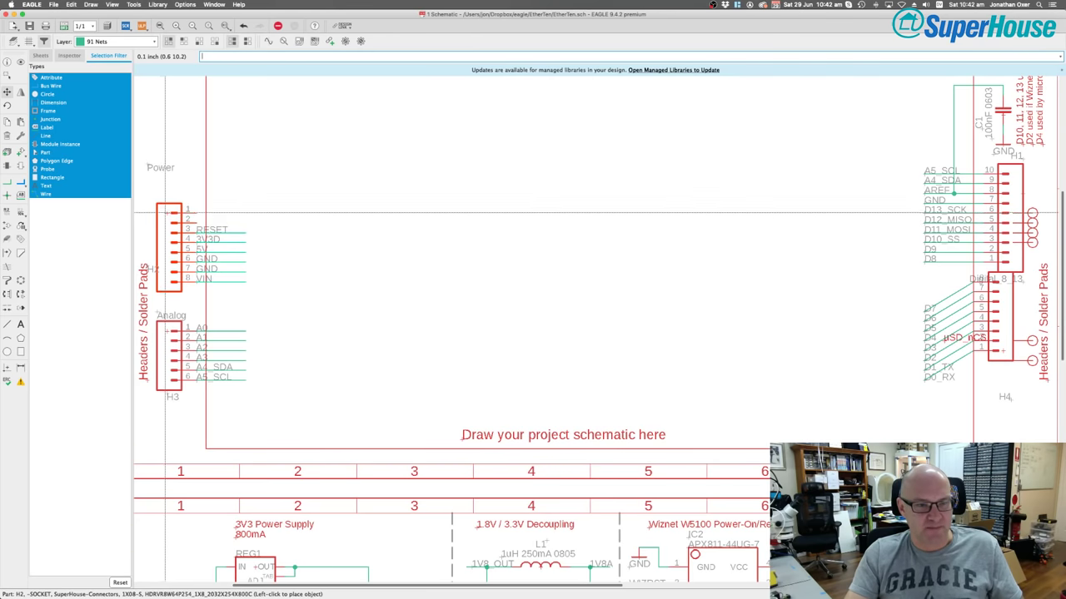
{"action": "left_click", "coordinate": [165, 213]}
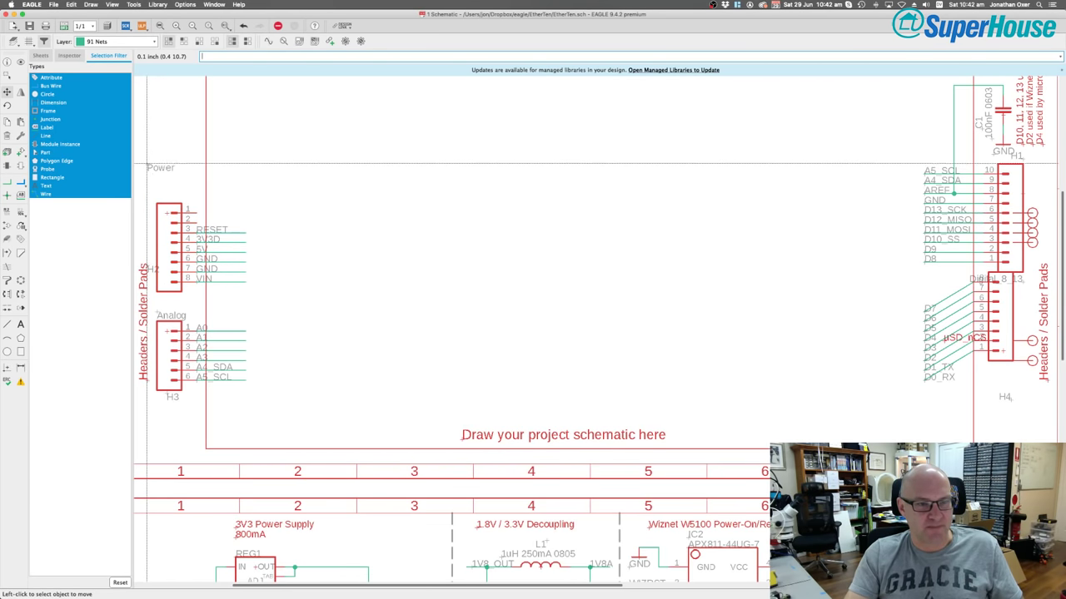
{"action": "left_click", "coordinate": [147, 171]}
{"action": "left_click", "coordinate": [156, 200]}
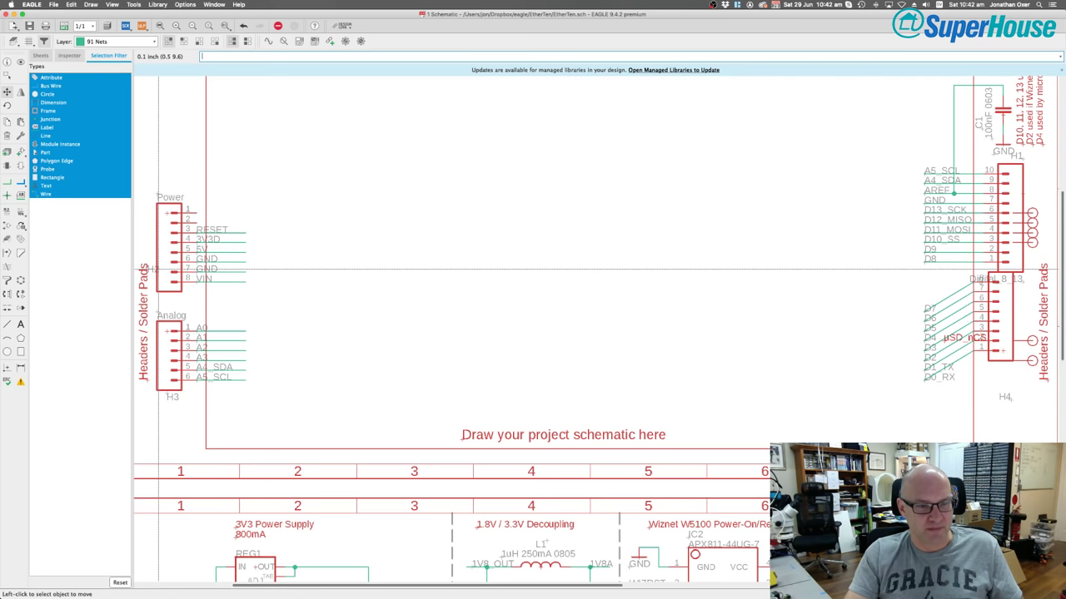
{"action": "left_click", "coordinate": [149, 268]}
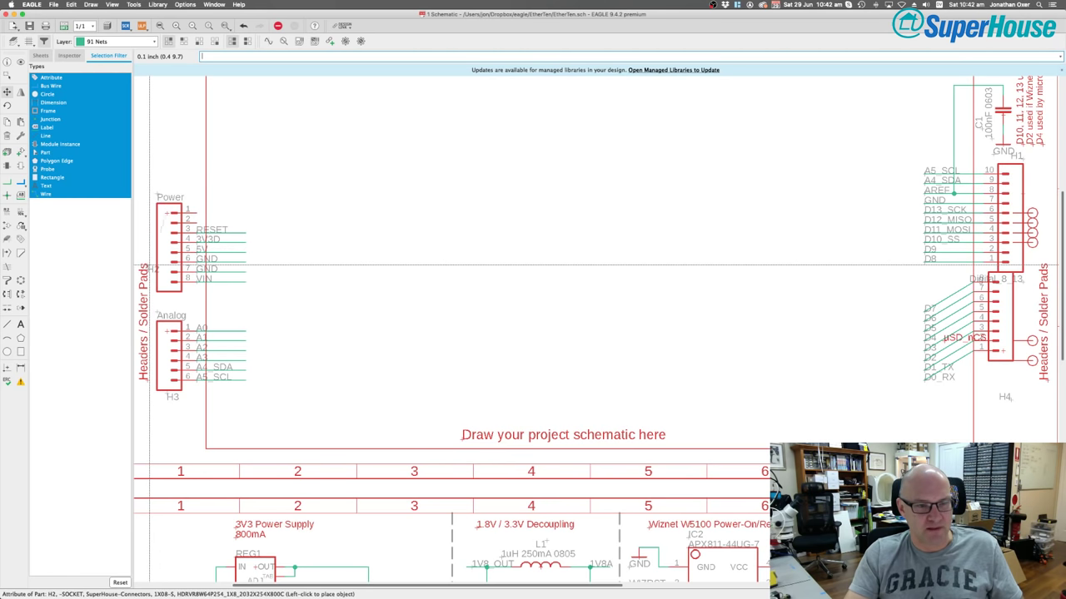
{"action": "left_click", "coordinate": [162, 285]}
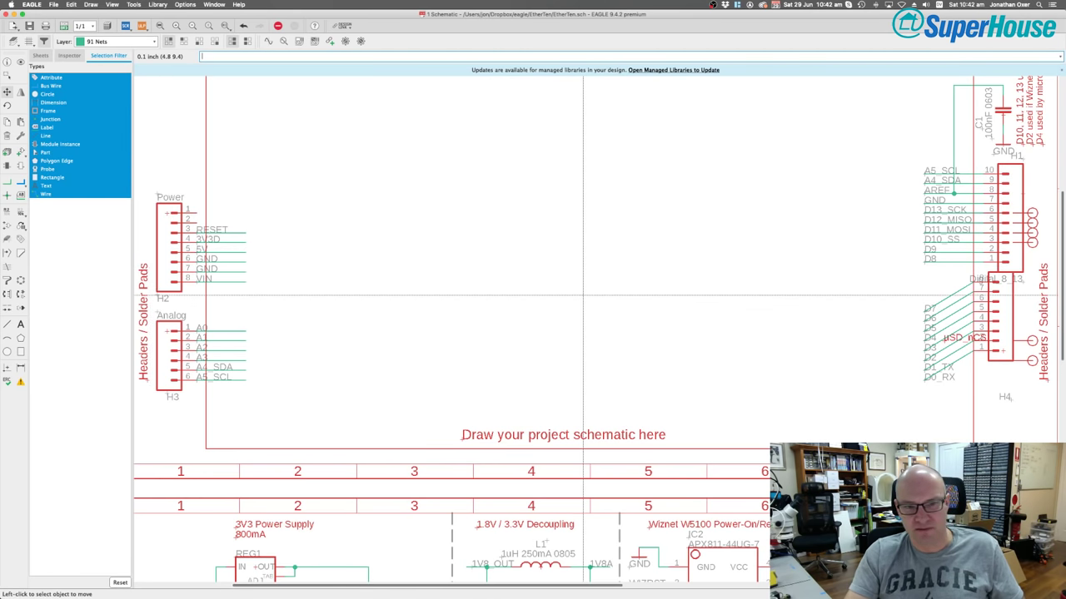
Realign header H4, place its name label near it, and reset H1's Digital_8_13 label.
{"action": "scroll", "coordinate": [499, 296], "scroll_direction": "right", "scroll_amount": 5}
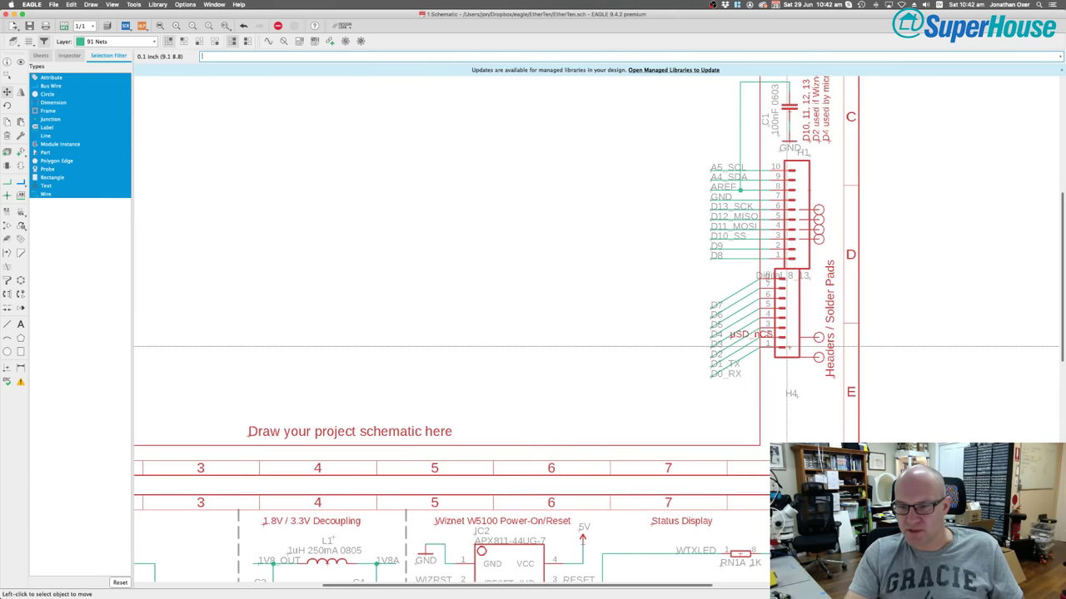
{"action": "left_click", "coordinate": [788, 347]}
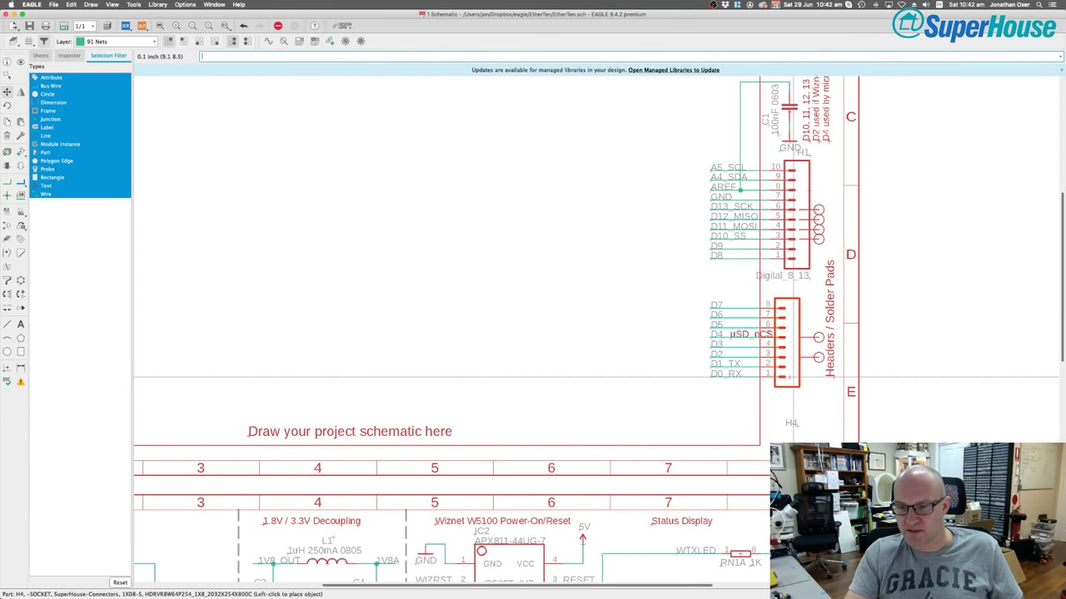
{"action": "left_click", "coordinate": [800, 377]}
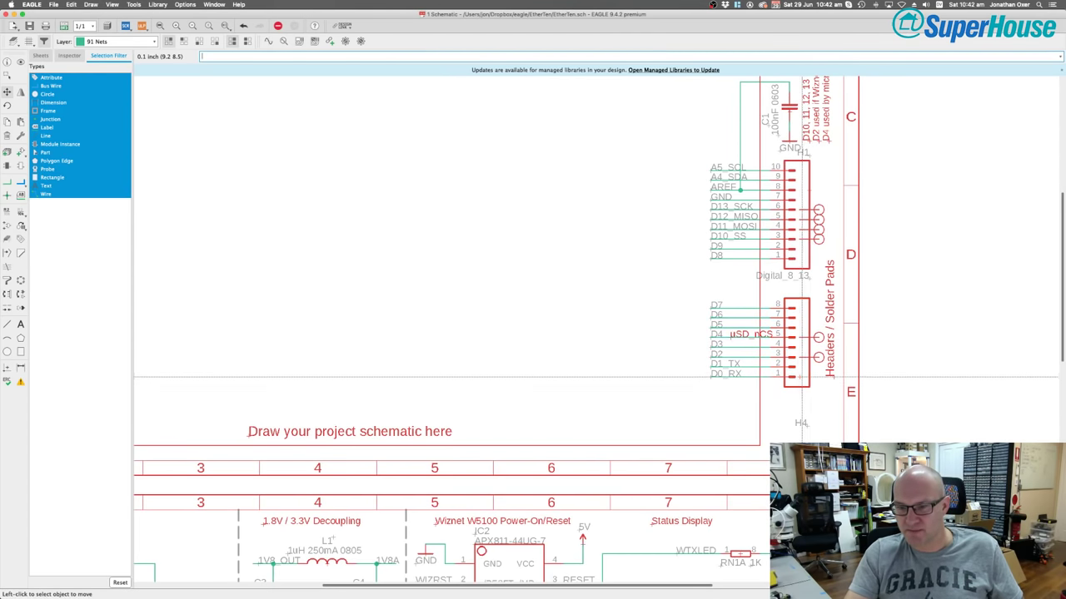
{"action": "left_click", "coordinate": [801, 423]}
{"action": "left_click", "coordinate": [803, 392]}
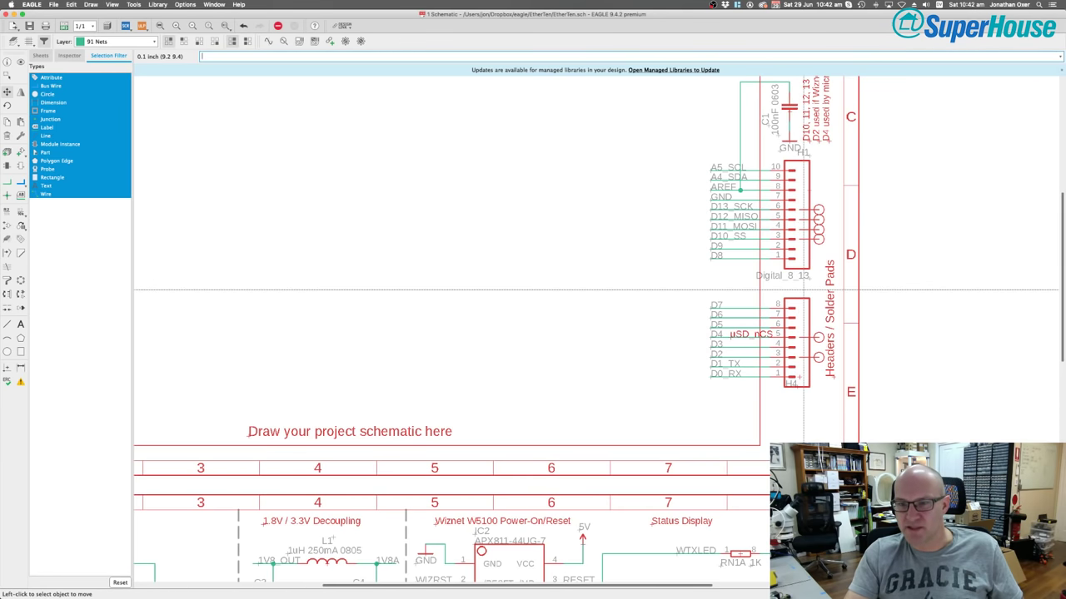
{"action": "left_click", "coordinate": [811, 282]}
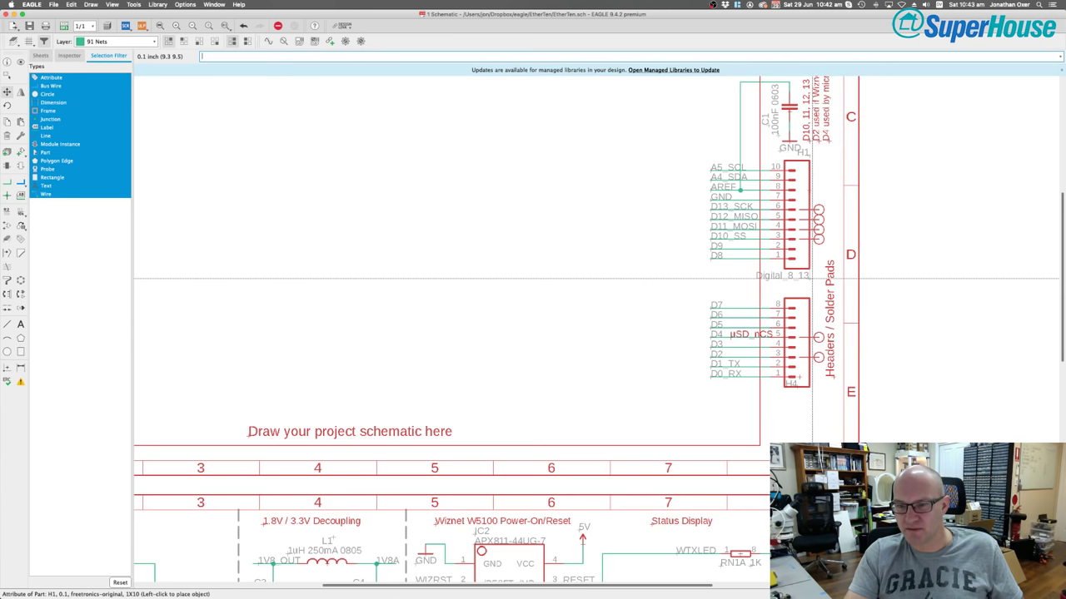
{"action": "left_click", "coordinate": [811, 279]}
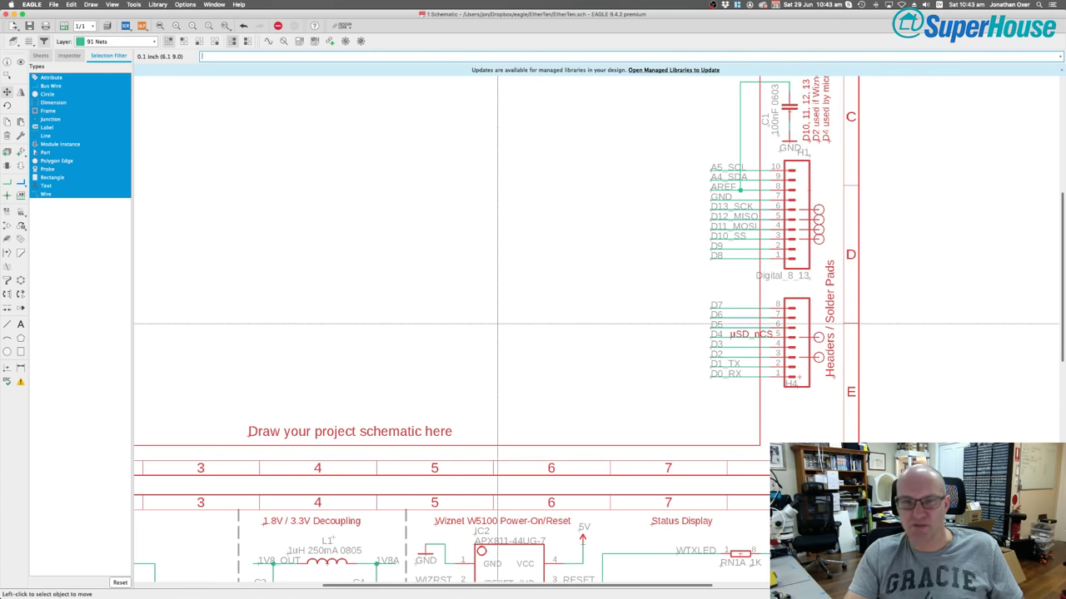
{"action": "scroll", "coordinate": [325, 316], "scroll_direction": "left", "scroll_amount": 3}
{"action": "scroll", "coordinate": [325, 317], "scroll_direction": "up", "scroll_amount": 1}
{"action": "scroll", "coordinate": [257, 152], "scroll_direction": "up", "scroll_amount": 2}
{"action": "scroll", "coordinate": [256, 152], "scroll_direction": "right", "scroll_amount": 1}
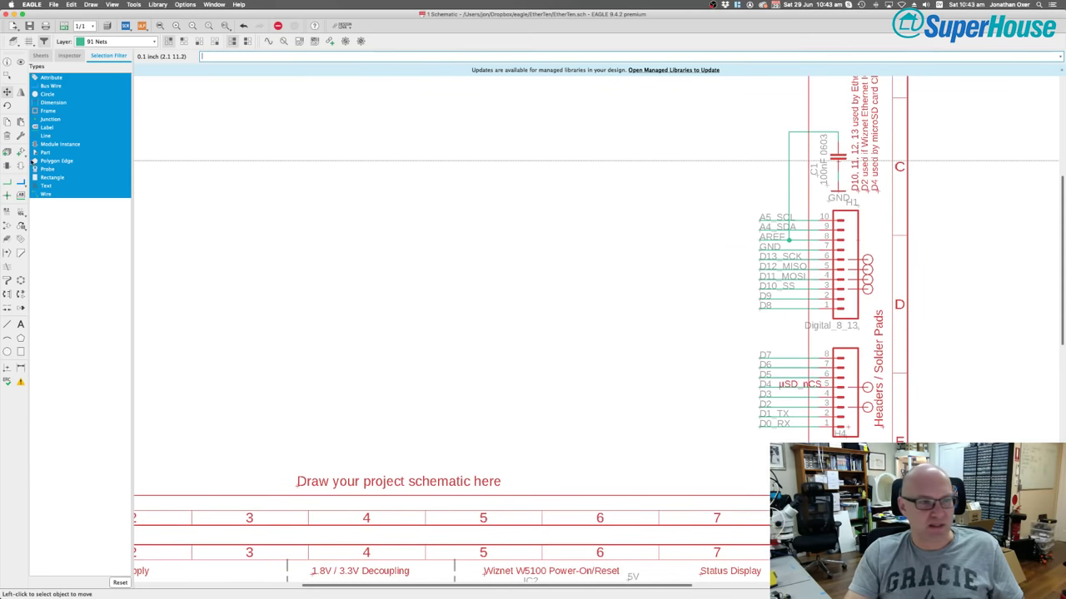
Replace header H1 with the 10-pin M10-SOCKET part from SuperHouse-Connectors.
{"action": "left_click", "coordinate": [21, 227]}
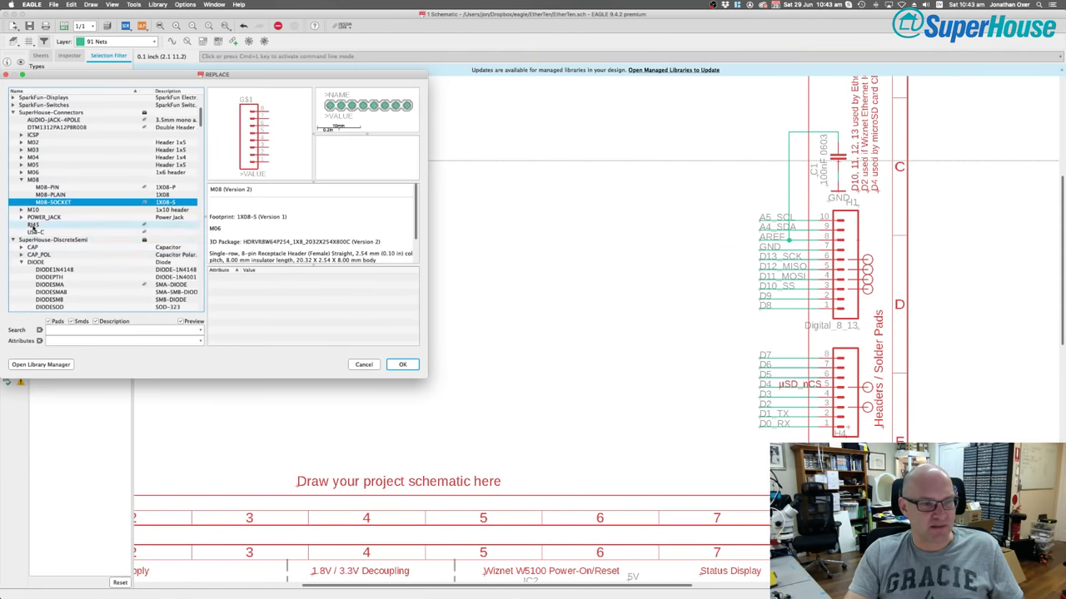
{"action": "left_click", "coordinate": [21, 210]}
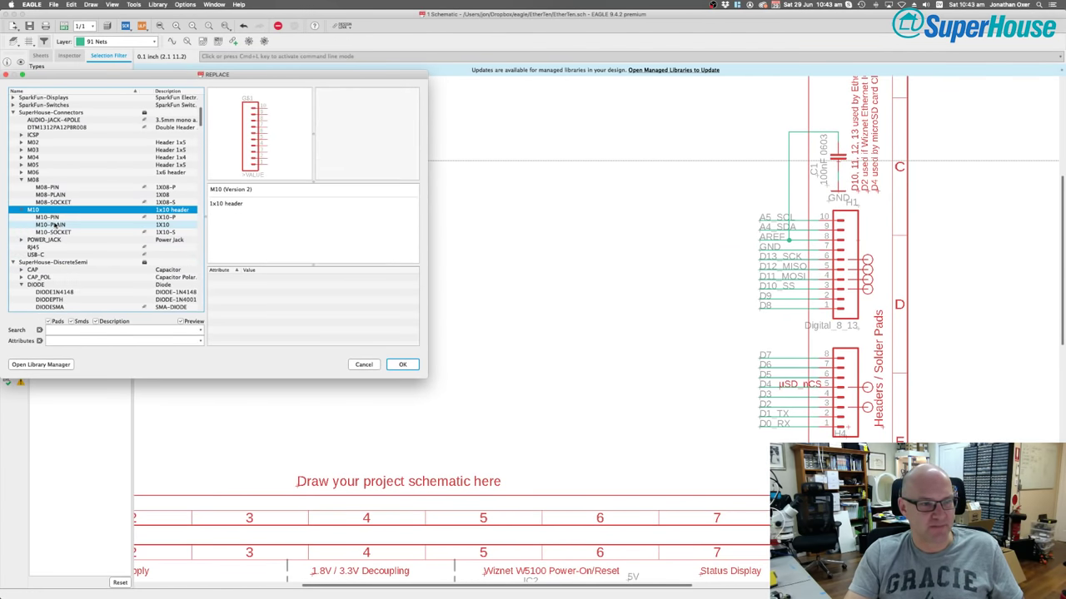
{"action": "left_click", "coordinate": [67, 232]}
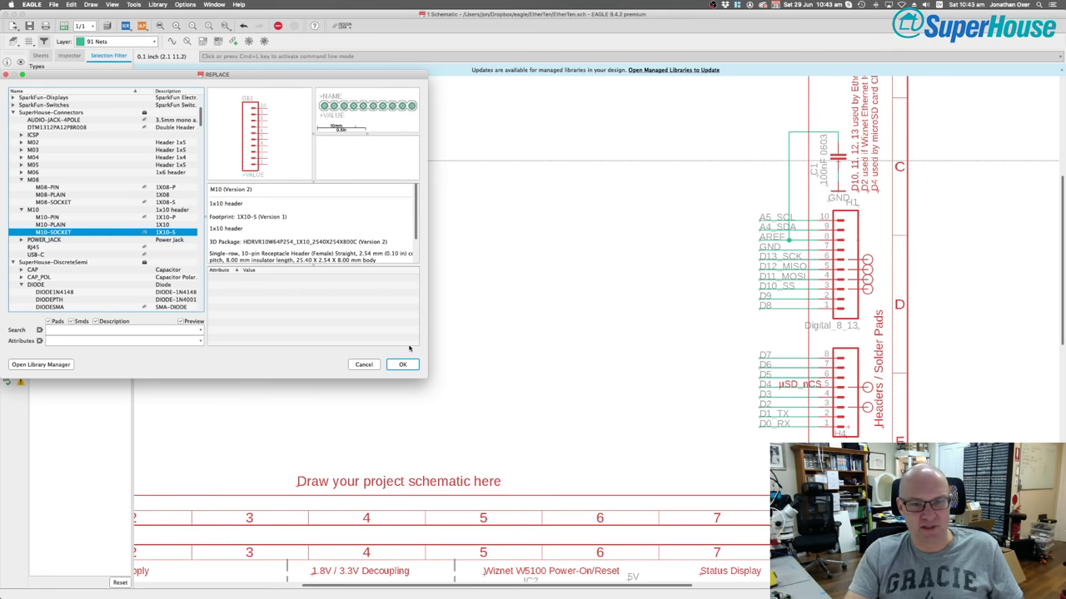
{"action": "left_click", "coordinate": [402, 363]}
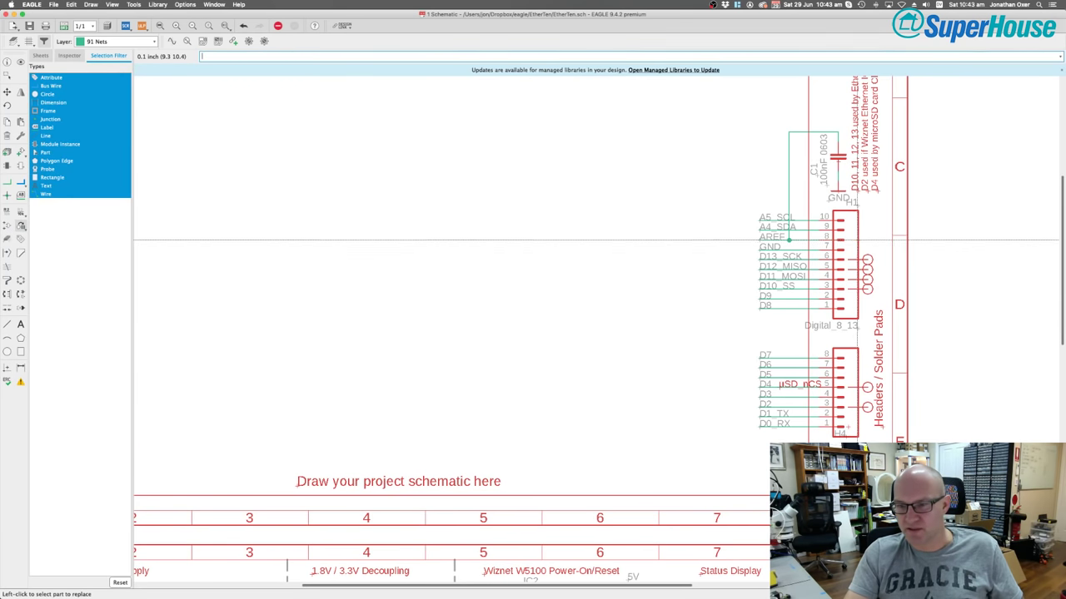
{"action": "left_click", "coordinate": [858, 241]}
Move H1 so its pins meet the nets and drop its Digital_8_13 label beneath it.
{"action": "key", "text": "Escape"}
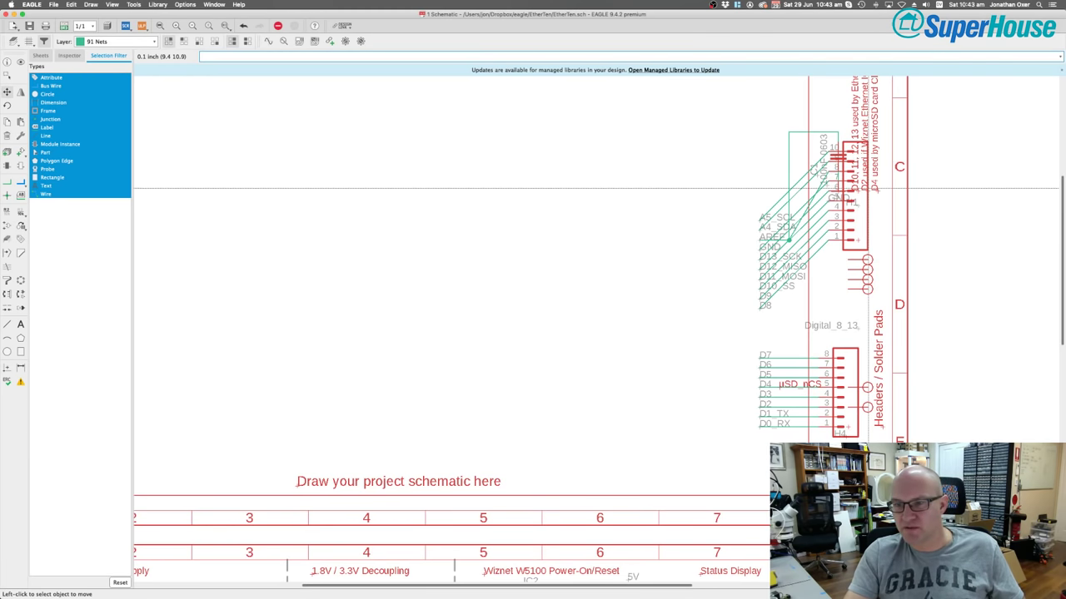
{"action": "left_click", "coordinate": [856, 243]}
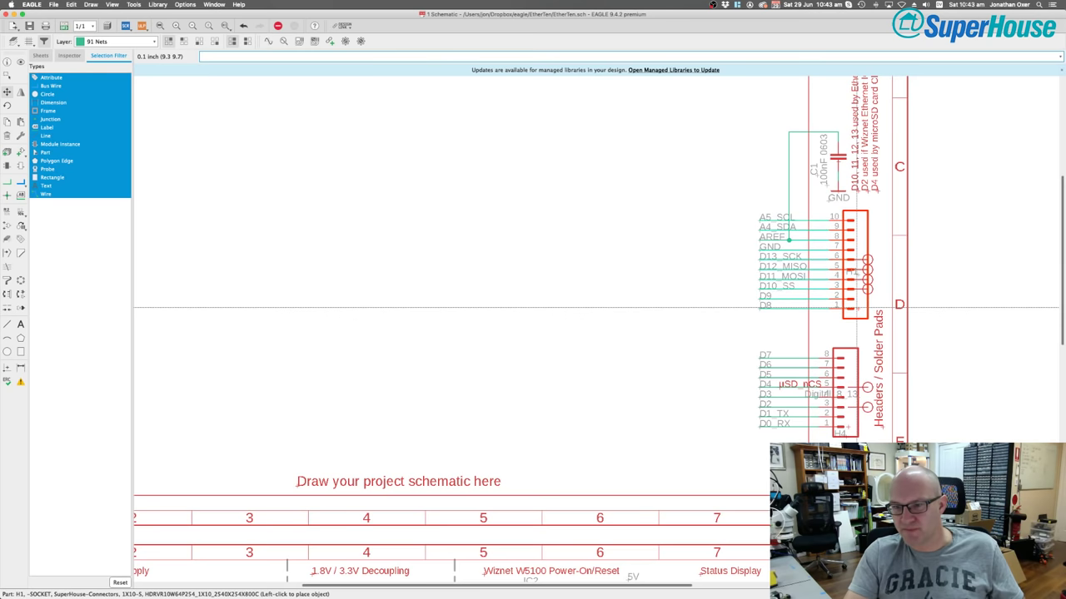
{"action": "left_click", "coordinate": [849, 311]}
{"action": "left_click", "coordinate": [824, 394]}
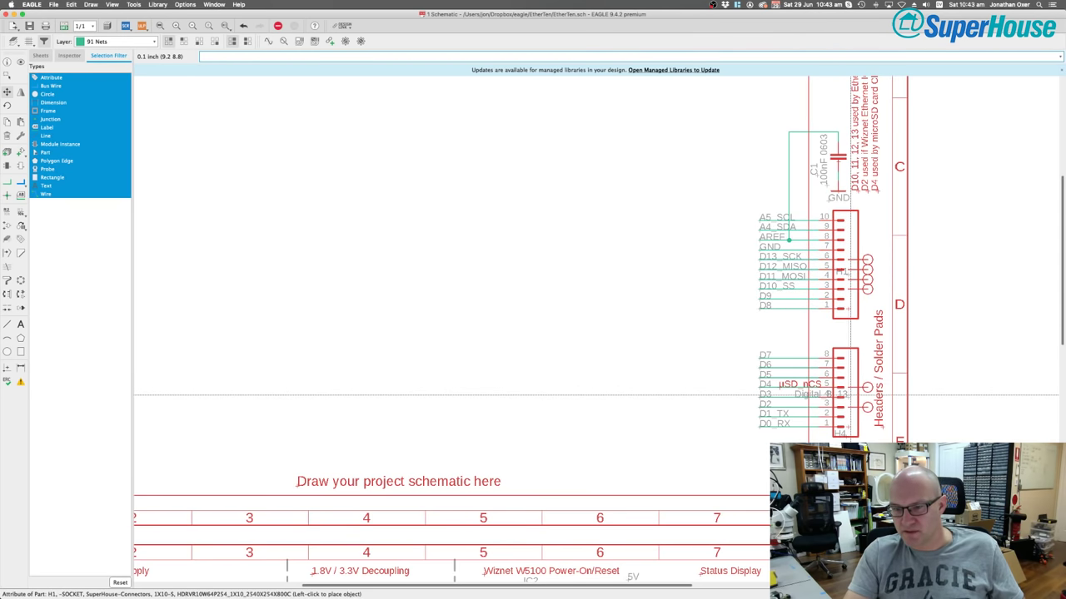
{"action": "left_click", "coordinate": [831, 327]}
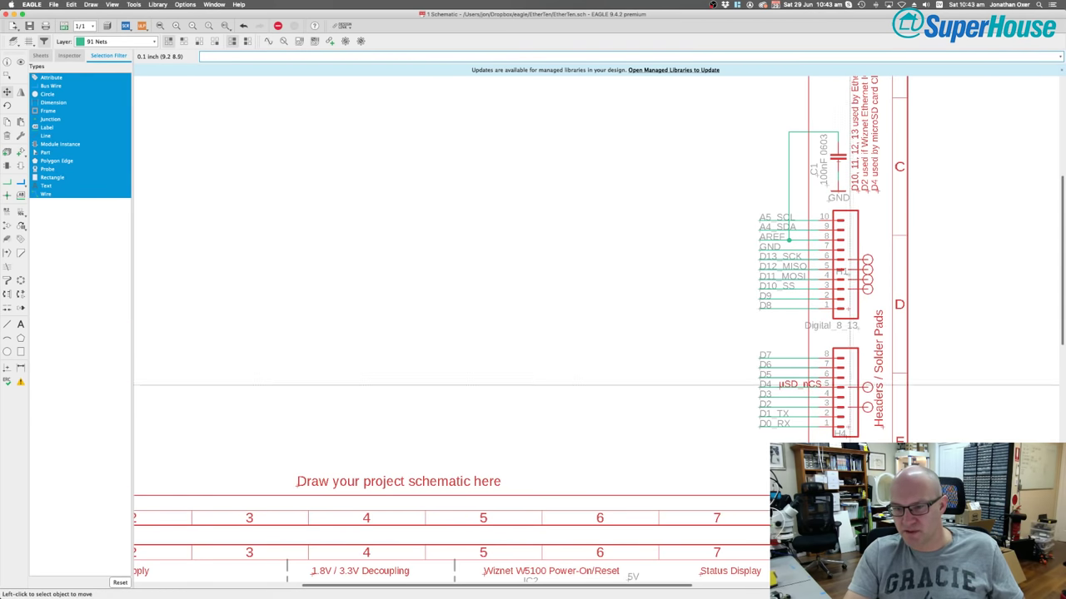
Place H4's attribute label beneath its header and H1's name label at its top.
{"action": "left_click", "coordinate": [845, 434]}
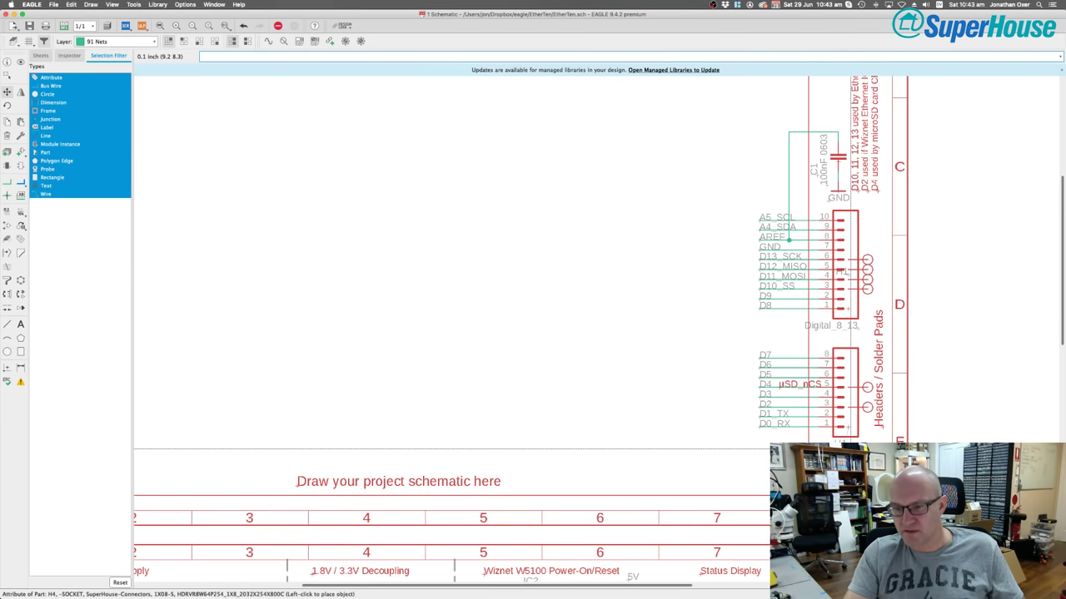
{"action": "left_click", "coordinate": [847, 450]}
{"action": "left_click", "coordinate": [841, 274]}
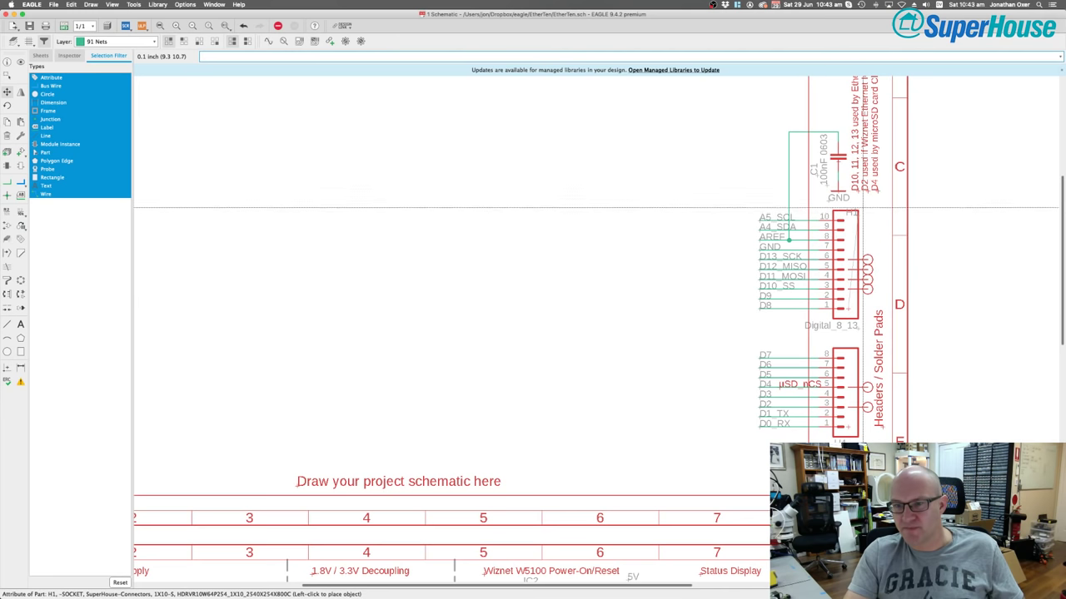
{"action": "left_click", "coordinate": [847, 203]}
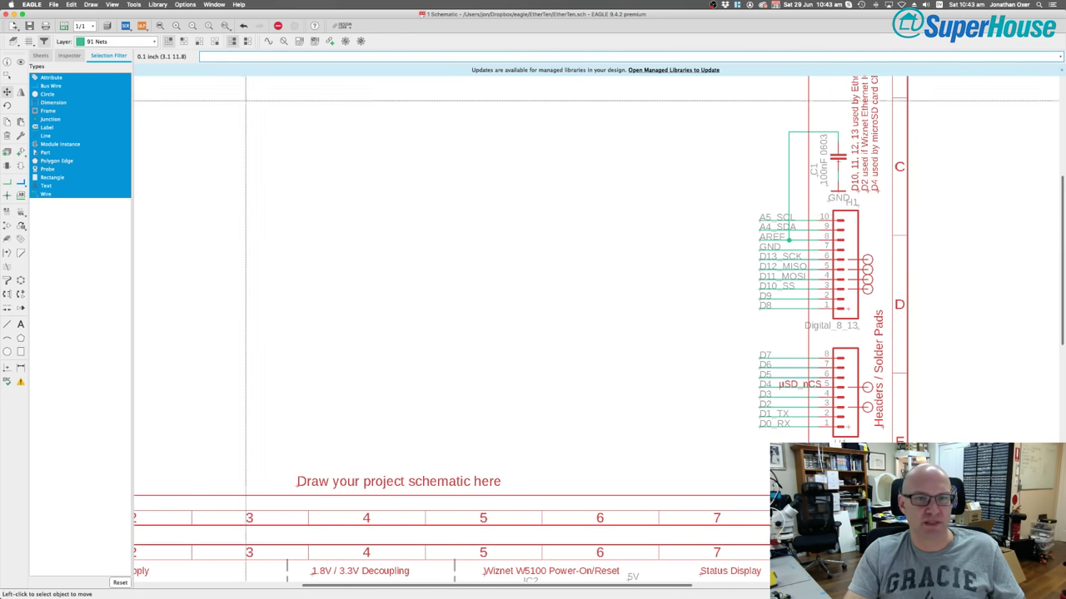
{"action": "scroll", "coordinate": [331, 133], "scroll_direction": "down", "scroll_amount": 1}
{"action": "scroll", "coordinate": [331, 133], "scroll_direction": "down", "scroll_amount": 3}
{"action": "scroll", "coordinate": [430, 203], "scroll_direction": "up", "scroll_amount": 1}
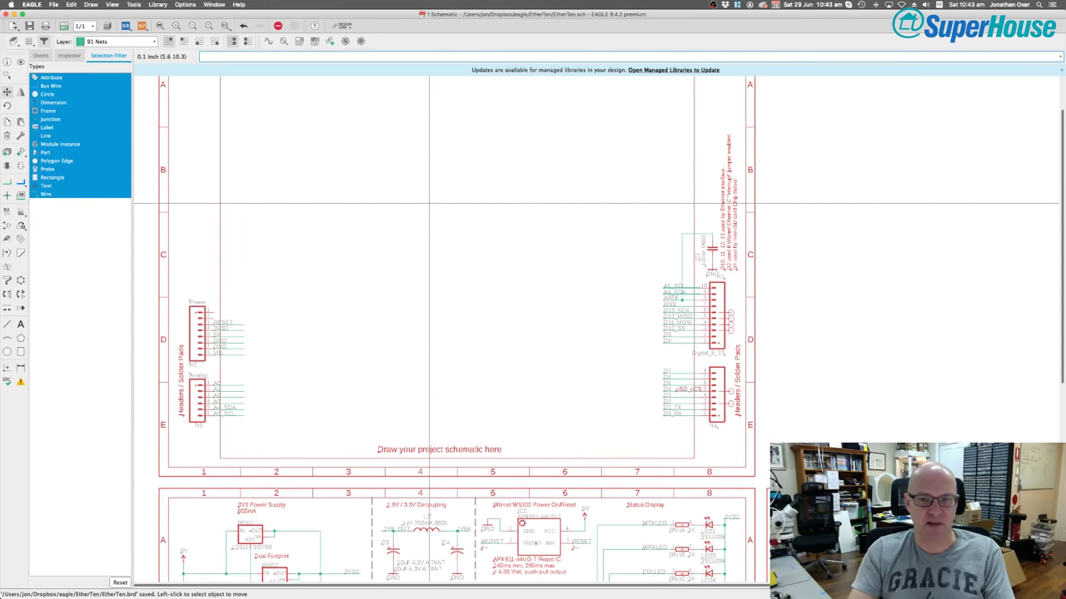
Switch to the EtherTen board layout and push it to Fusion 360.
{"action": "left_click", "coordinate": [213, 5]}
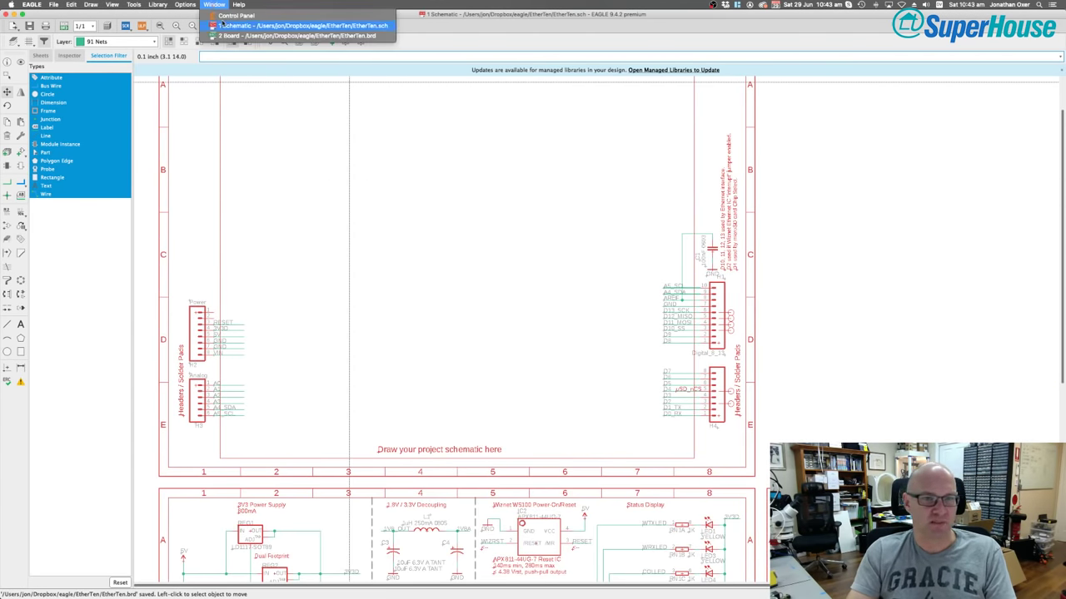
{"action": "left_click", "coordinate": [250, 36]}
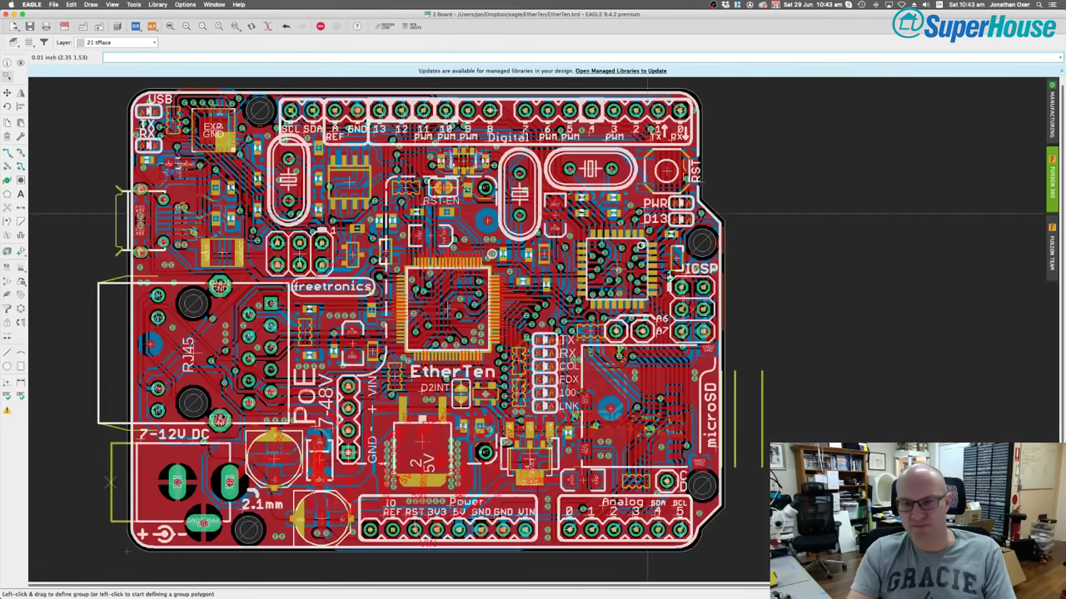
{"action": "left_click", "coordinate": [1052, 188]}
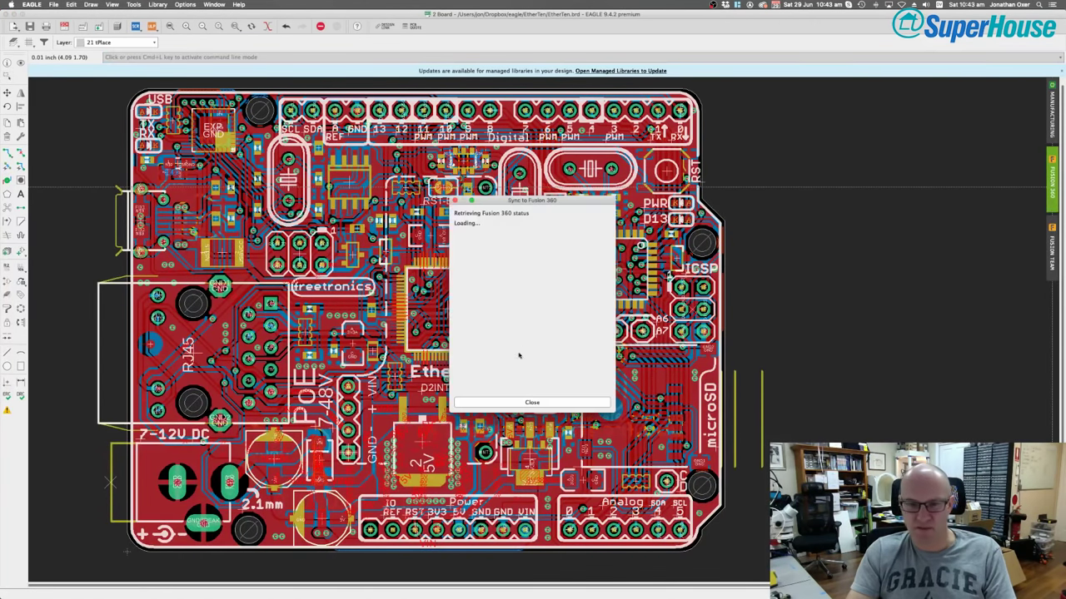
{"action": "left_click", "coordinate": [533, 380]}
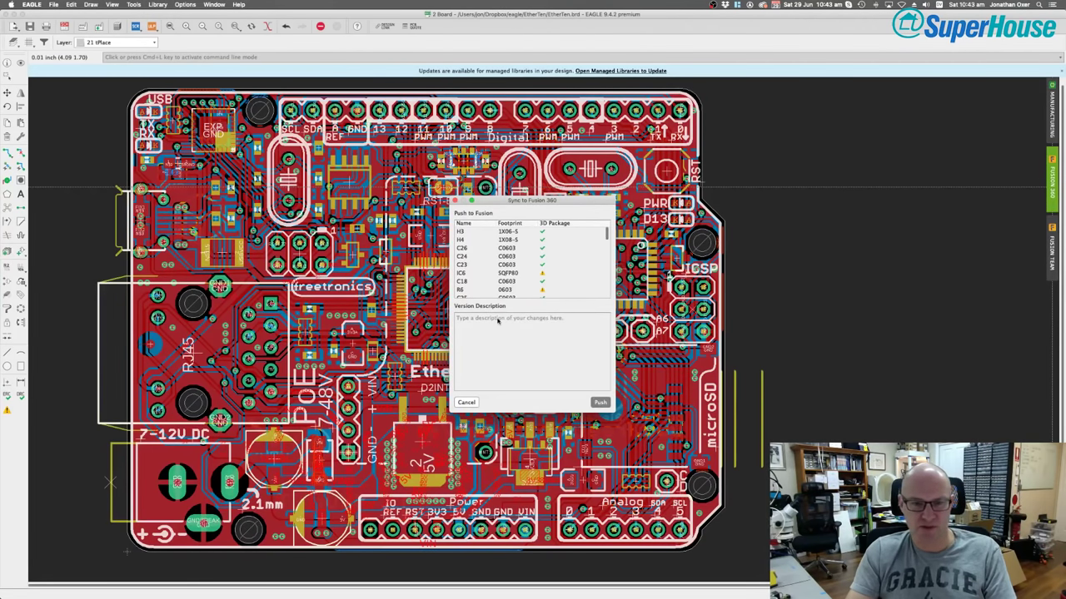
{"action": "key", "text": "Return"}
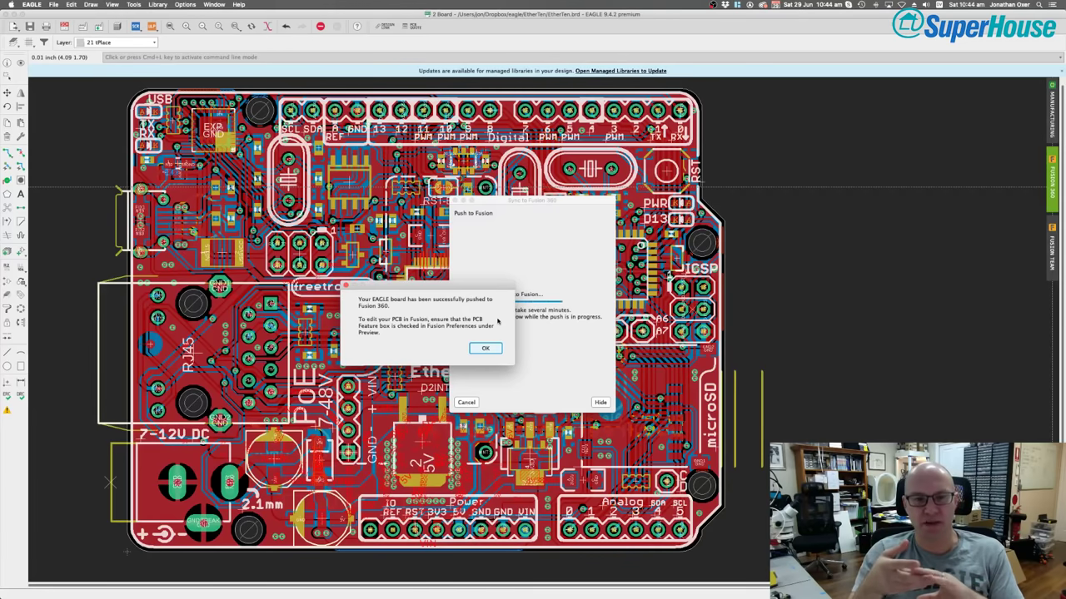
Dismiss the push success message, close the sync panel, and switch to Fusion 360.
{"action": "left_click", "coordinate": [484, 349]}
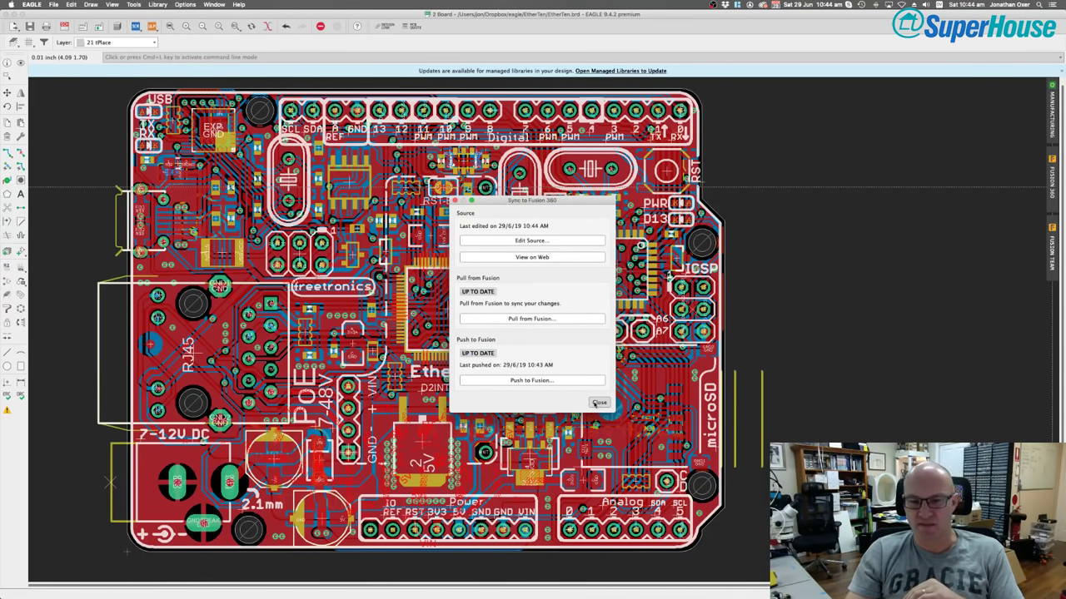
{"action": "left_click", "coordinate": [599, 403]}
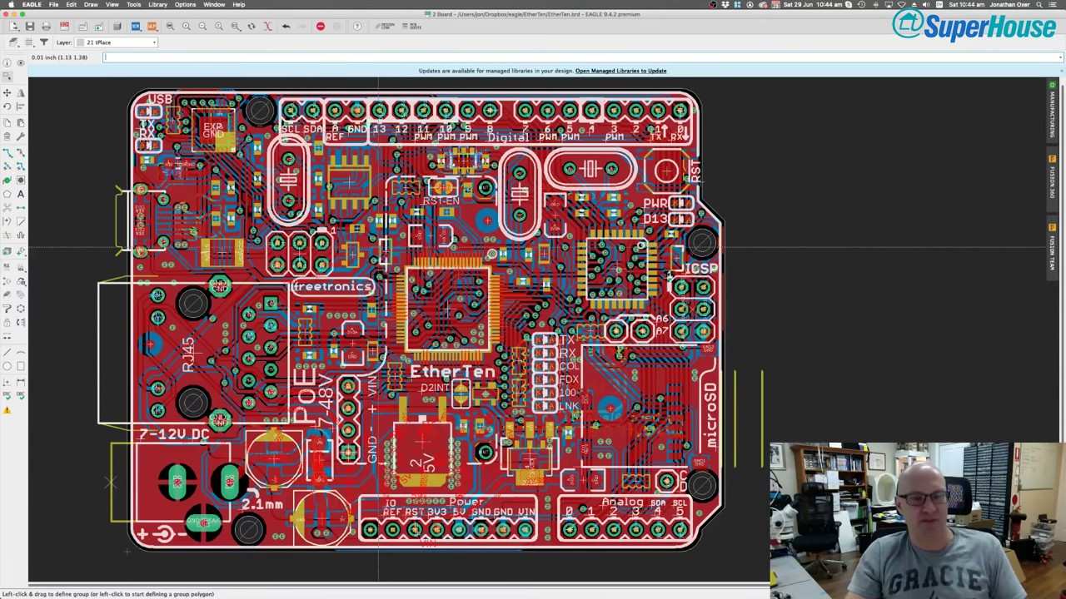
{"action": "key", "text": "super+Tab"}
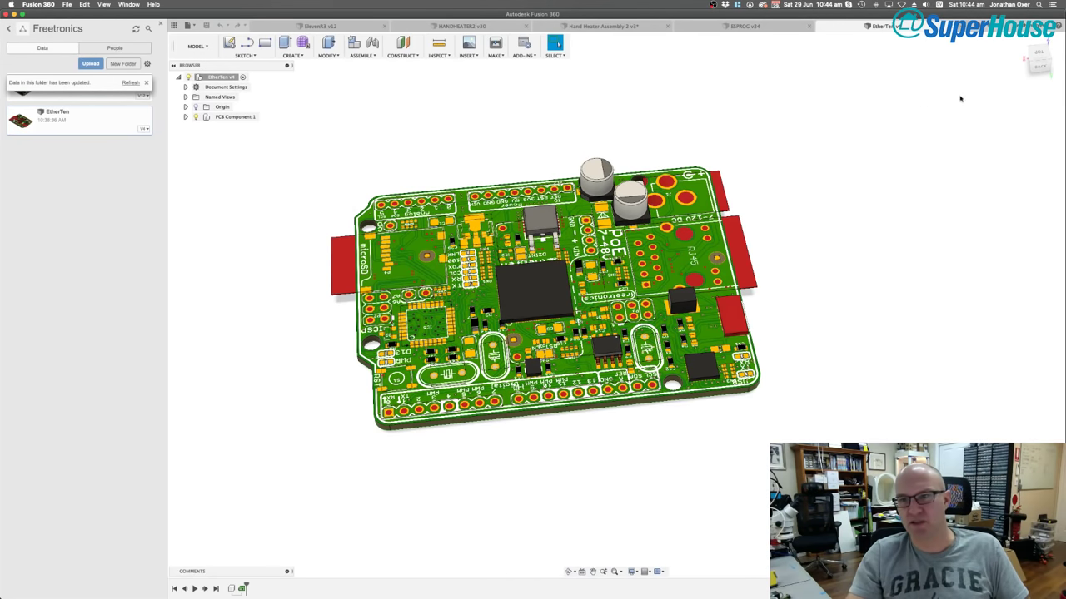
Close the outdated EtherTen design and refresh the project's design list.
{"action": "key", "text": "super+w"}
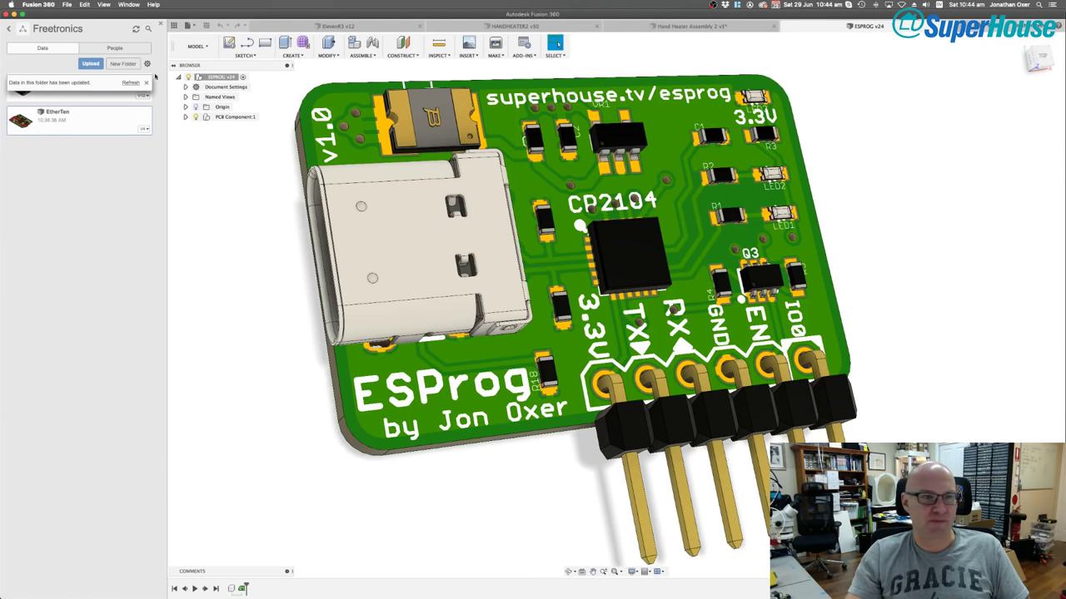
{"action": "left_click", "coordinate": [135, 83]}
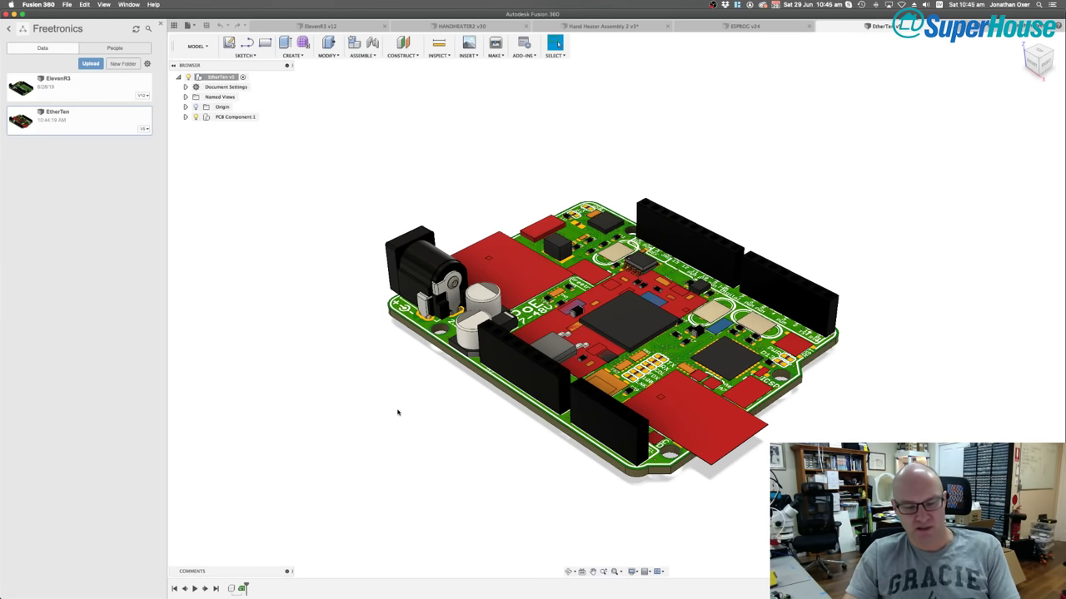
{"action": "middle_click_drag", "start_coordinate": [379, 410], "coordinate": [409, 434], "text": "shift"}
{"action": "mouse_move", "coordinate": [428, 433]}
{"action": "middle_mouse_down", "text": "shift"}
{"action": "mouse_move", "coordinate": [442, 394]}
{"action": "mouse_move", "coordinate": [391, 234]}
{"action": "mouse_move", "coordinate": [447, 180]}
{"action": "mouse_move", "coordinate": [415, 448]}
{"action": "middle_mouse_up", "text": "shift"}
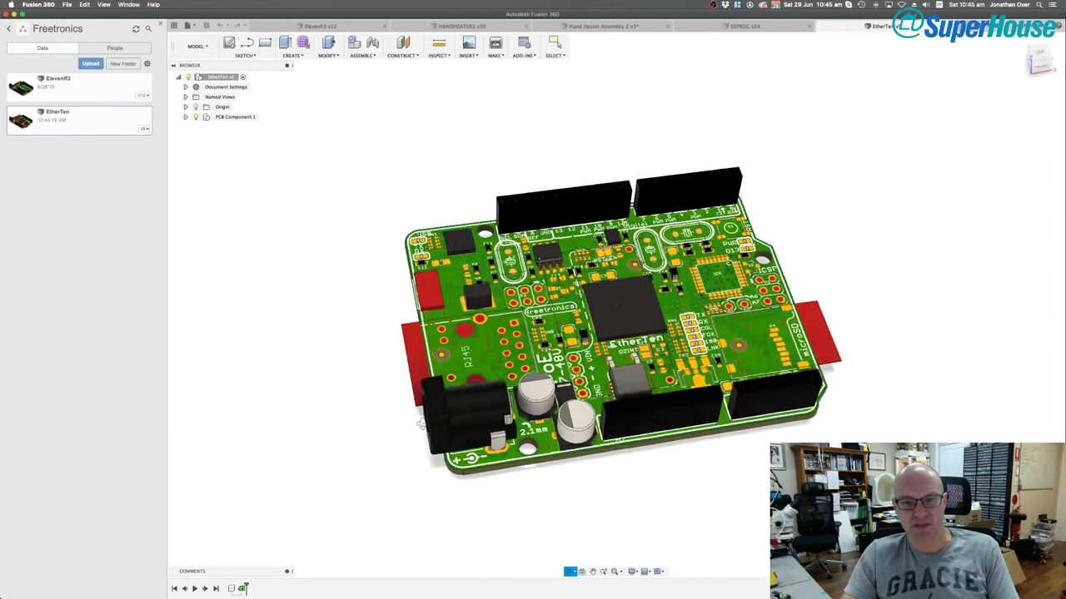
{"action": "mouse_move", "coordinate": [441, 395]}
{"action": "middle_mouse_down", "text": "shift"}
{"action": "mouse_move", "coordinate": [425, 445]}
{"action": "mouse_move", "coordinate": [413, 448]}
{"action": "mouse_move", "coordinate": [391, 436]}
{"action": "mouse_move", "coordinate": [395, 414]}
{"action": "mouse_move", "coordinate": [384, 415]}
{"action": "mouse_move", "coordinate": [404, 391]}
{"action": "mouse_move", "coordinate": [395, 380]}
{"action": "mouse_move", "coordinate": [380, 442]}
{"action": "mouse_move", "coordinate": [404, 447]}
{"action": "mouse_move", "coordinate": [435, 411]}
{"action": "middle_mouse_up", "text": "shift"}
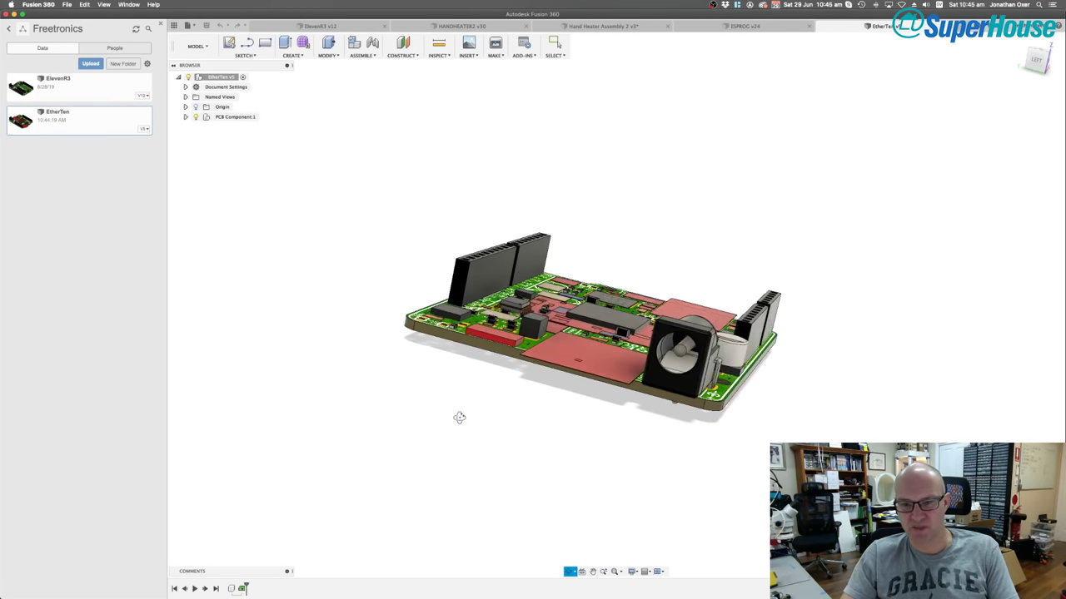
{"action": "middle_click_drag", "start_coordinate": [459, 417], "coordinate": [414, 446], "text": "shift"}
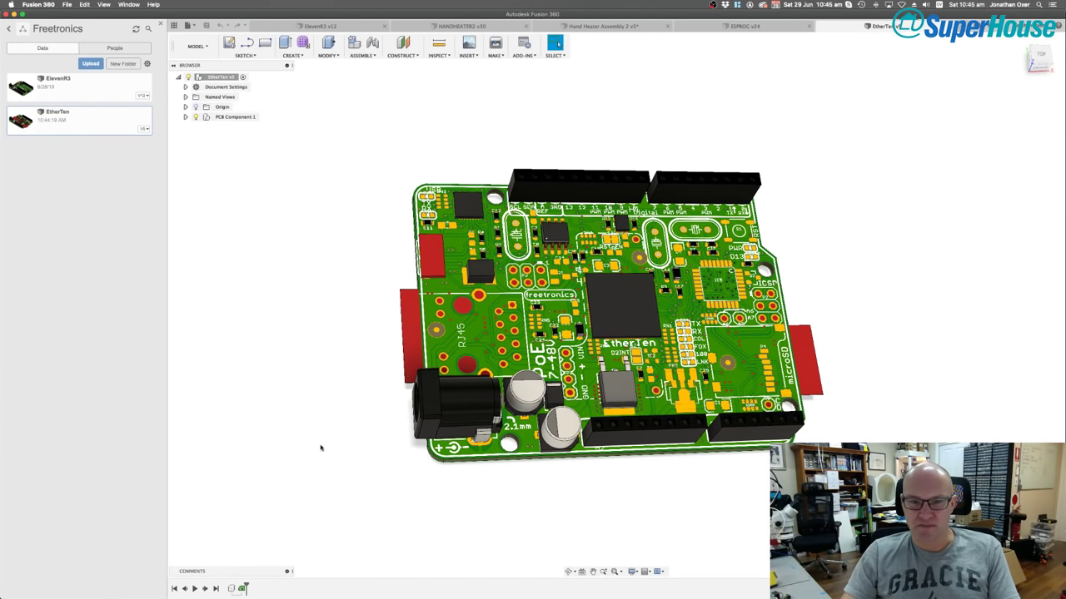
{"action": "mouse_move", "coordinate": [316, 445]}
{"action": "middle_mouse_down", "text": "shift"}
{"action": "mouse_move", "coordinate": [302, 442]}
{"action": "mouse_move", "coordinate": [311, 438]}
{"action": "middle_mouse_up", "text": "shift"}
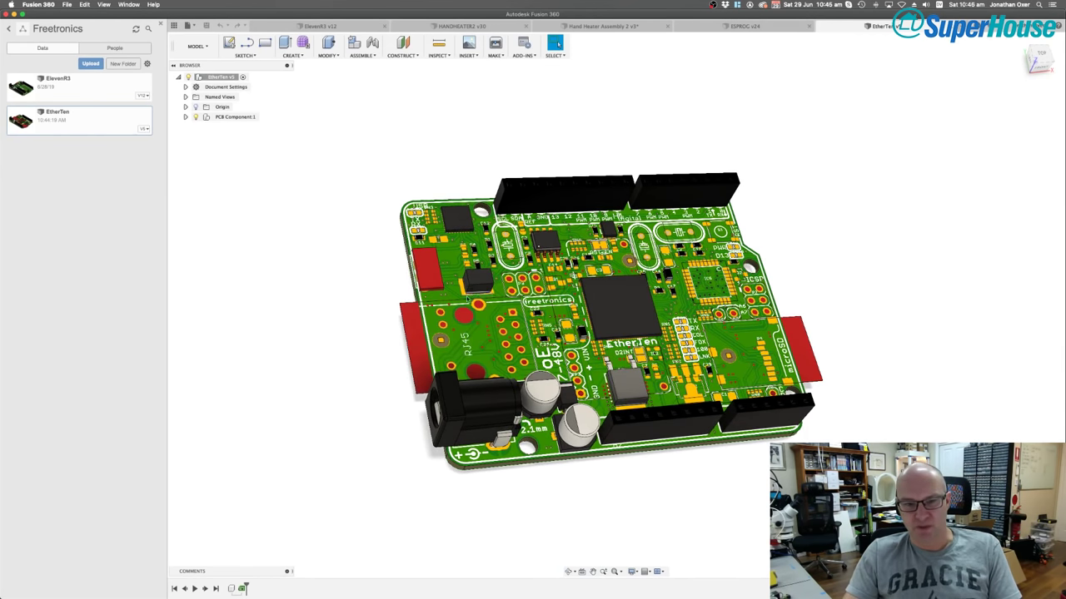
{"action": "mouse_move", "coordinate": [361, 409]}
{"action": "middle_mouse_down", "text": "shift"}
{"action": "mouse_move", "coordinate": [350, 416]}
{"action": "mouse_move", "coordinate": [362, 402]}
{"action": "middle_mouse_up", "text": "shift"}
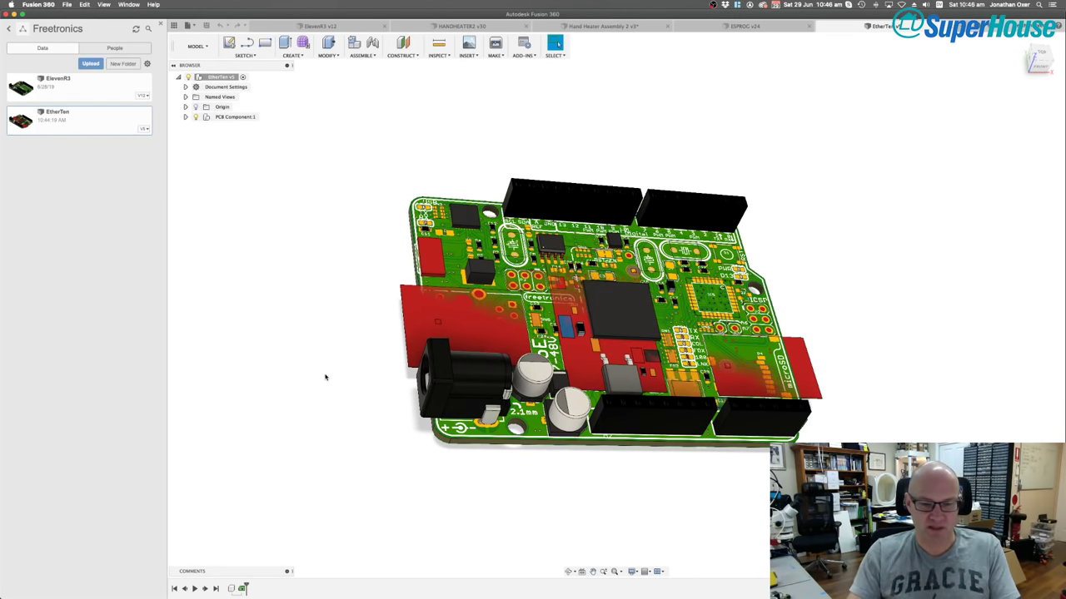
{"action": "middle_click_drag", "start_coordinate": [312, 389], "coordinate": [290, 388], "text": "shift"}
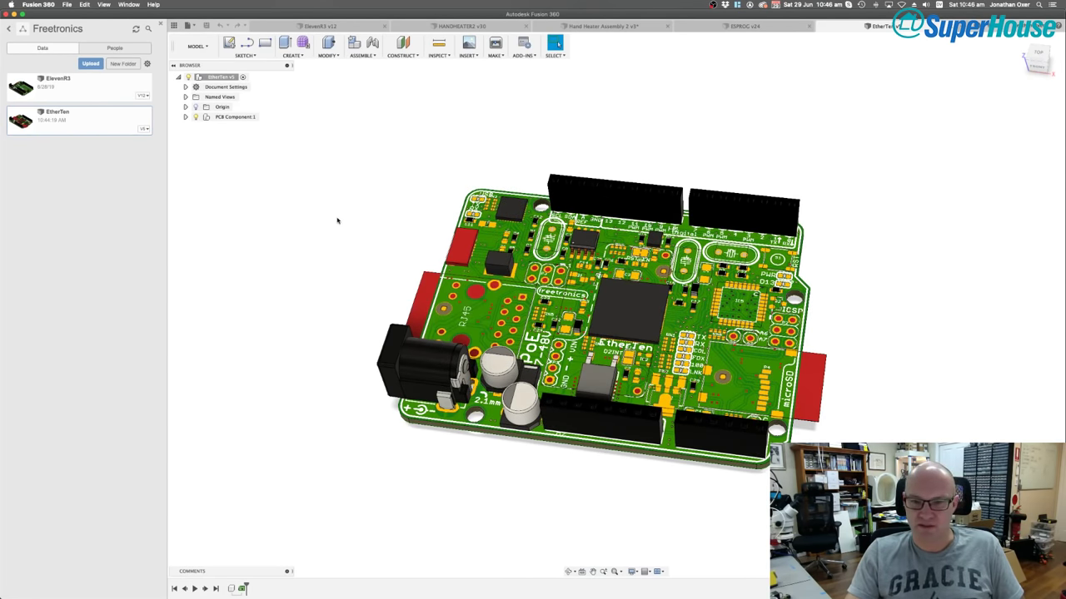
{"action": "mouse_move", "coordinate": [307, 229]}
{"action": "middle_mouse_down", "text": "shift"}
{"action": "mouse_move", "coordinate": [321, 250]}
{"action": "mouse_move", "coordinate": [324, 241]}
{"action": "middle_mouse_up", "text": "shift"}
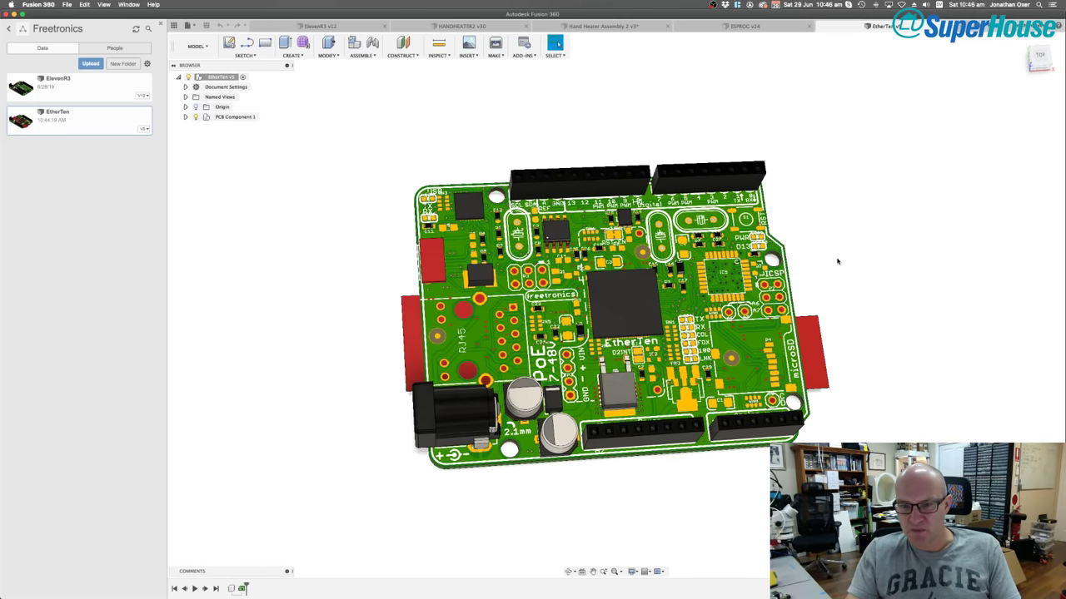
{"action": "middle_click_drag", "start_coordinate": [838, 261], "coordinate": [821, 238], "text": "shift"}
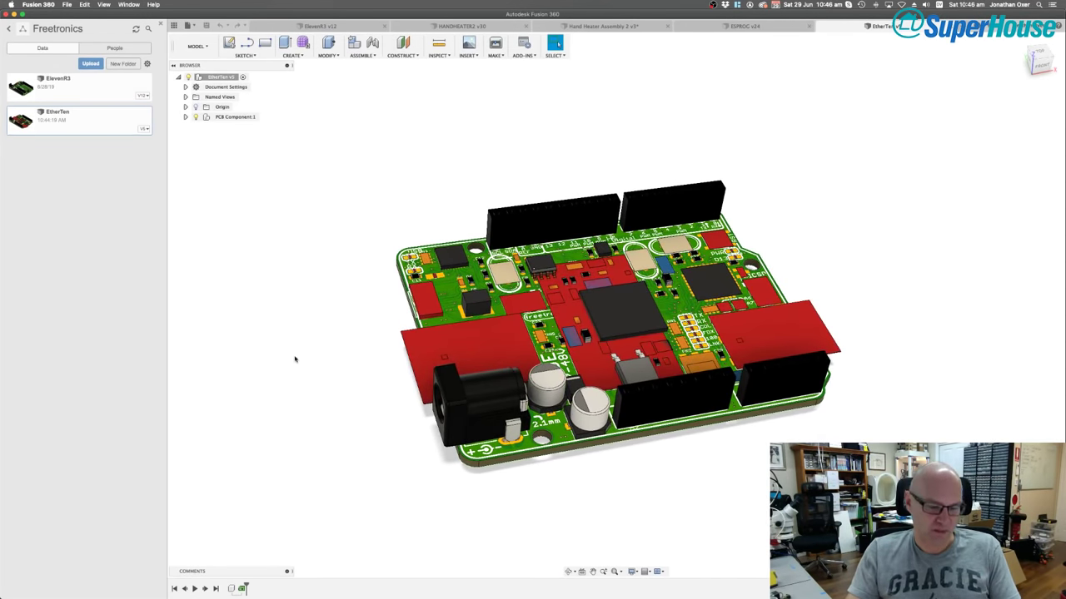
{"action": "middle_click_drag", "start_coordinate": [300, 319], "coordinate": [295, 330], "text": "shift"}
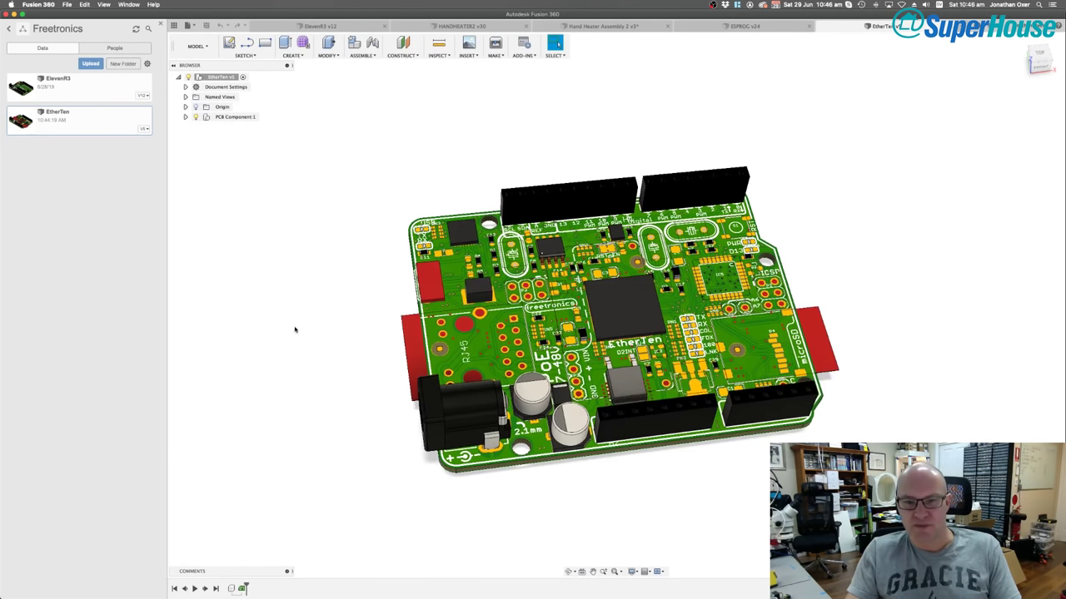
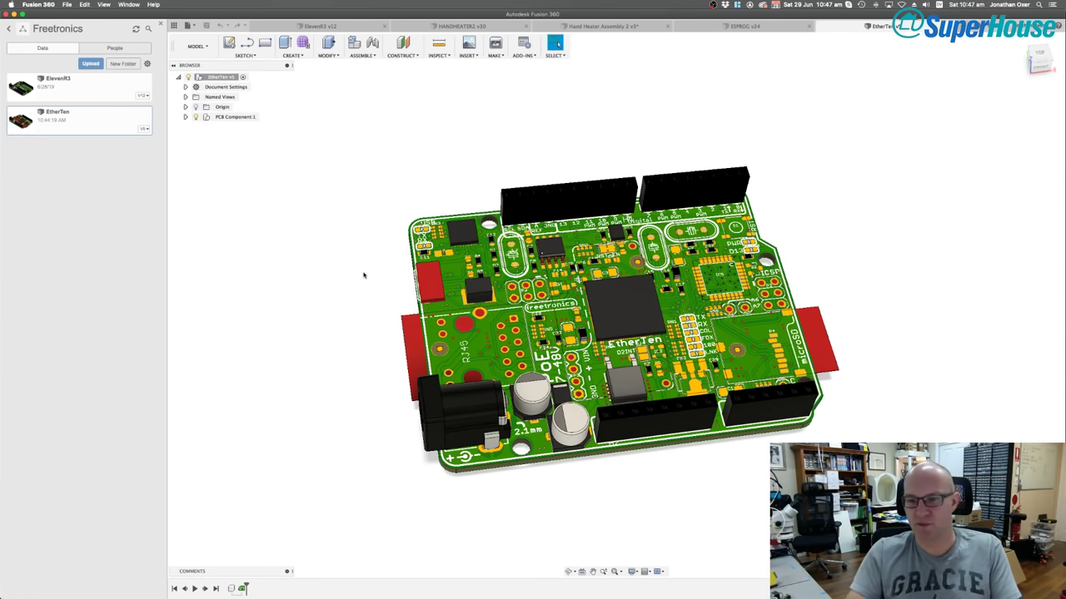
Inspect the board from several angles and expand PCB Component:1 in the Browser.
{"action": "mouse_move", "coordinate": [338, 287]}
{"action": "middle_mouse_down", "text": "shift"}
{"action": "mouse_move", "coordinate": [333, 311]}
{"action": "mouse_move", "coordinate": [325, 281]}
{"action": "mouse_move", "coordinate": [324, 322]}
{"action": "mouse_move", "coordinate": [328, 295]}
{"action": "mouse_move", "coordinate": [297, 279]}
{"action": "mouse_move", "coordinate": [333, 280]}
{"action": "mouse_move", "coordinate": [326, 286]}
{"action": "middle_mouse_up", "text": "shift"}
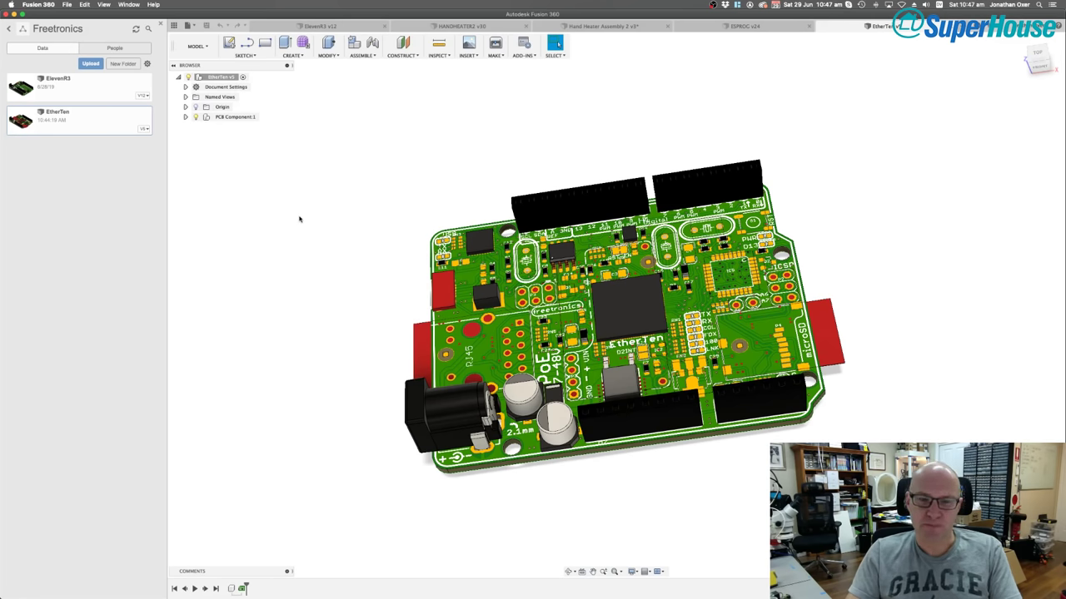
{"action": "mouse_move", "coordinate": [277, 254]}
{"action": "middle_mouse_down", "text": "shift"}
{"action": "mouse_move", "coordinate": [292, 230]}
{"action": "mouse_move", "coordinate": [281, 248]}
{"action": "mouse_move", "coordinate": [267, 245]}
{"action": "middle_mouse_up", "text": "shift"}
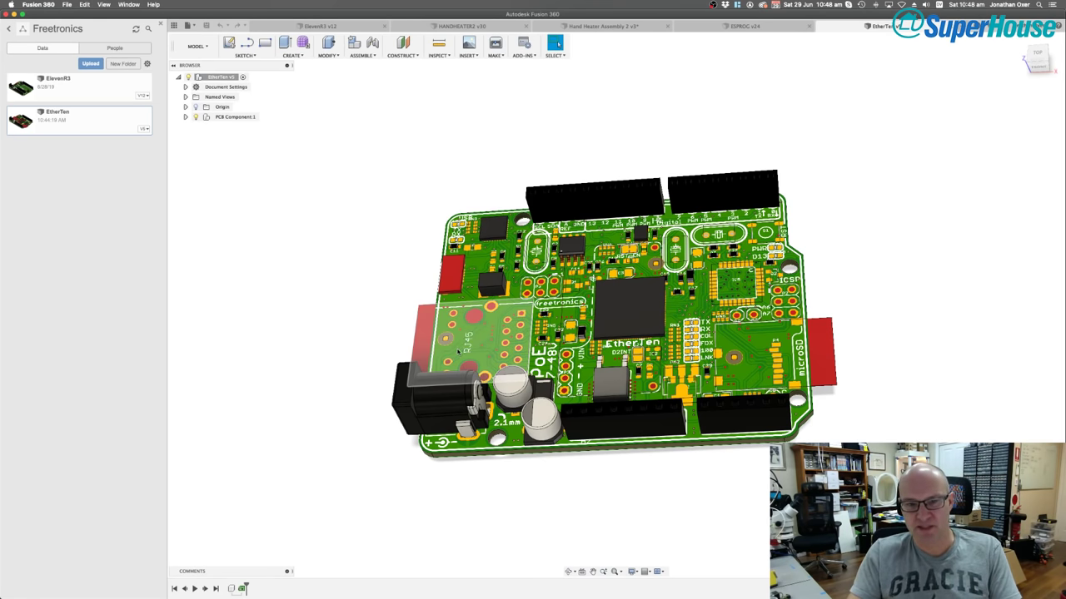
{"action": "mouse_move", "coordinate": [318, 320]}
{"action": "middle_mouse_down", "text": "shift"}
{"action": "mouse_move", "coordinate": [309, 275]}
{"action": "mouse_move", "coordinate": [313, 335]}
{"action": "mouse_move", "coordinate": [332, 309]}
{"action": "middle_mouse_up", "text": "shift"}
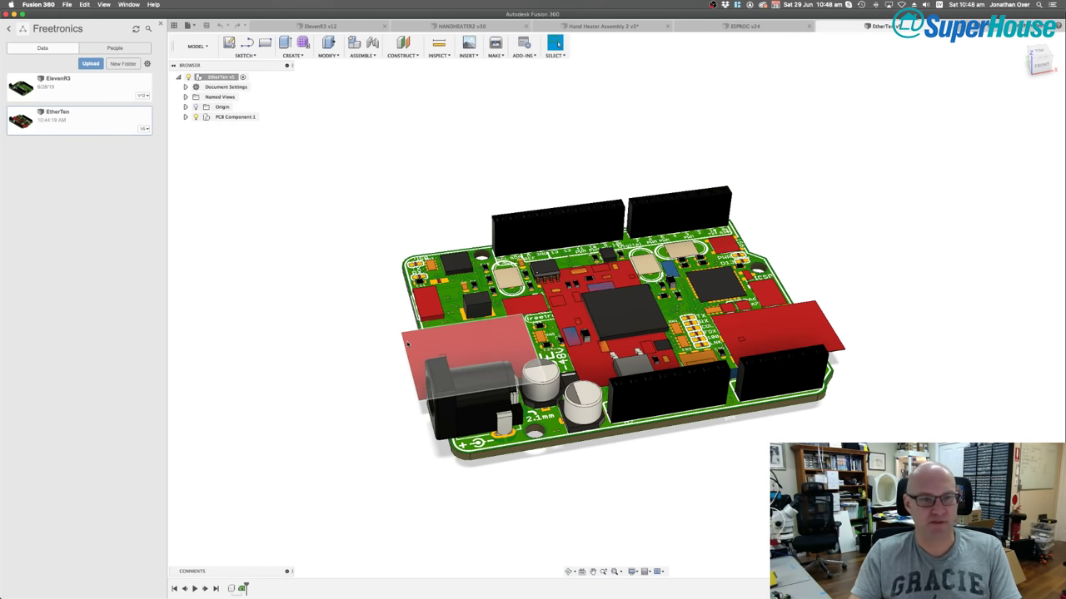
{"action": "left_click", "coordinate": [186, 117]}
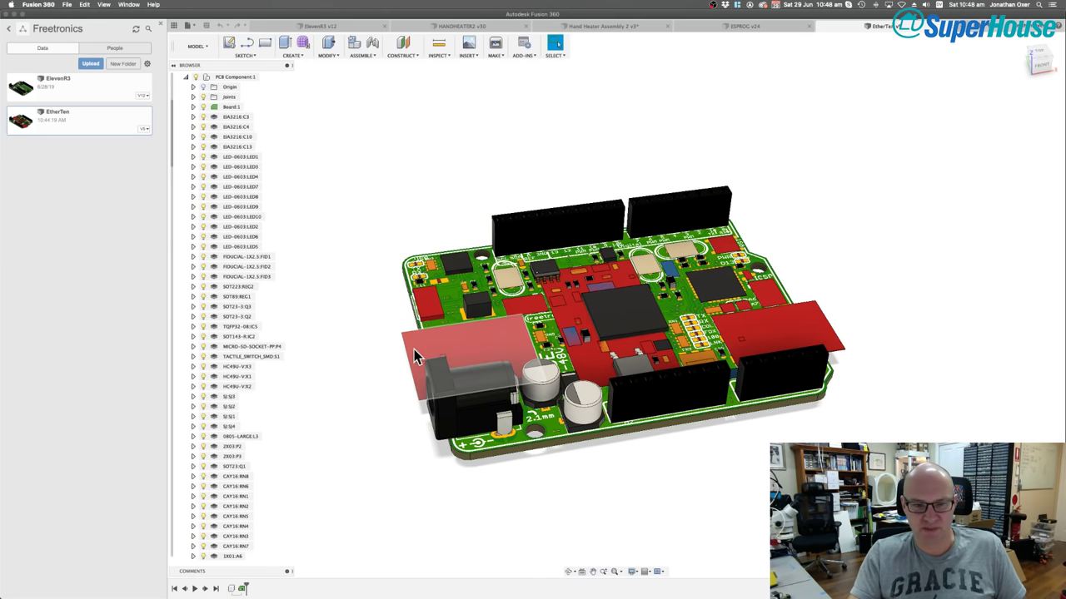
{"action": "left_click", "coordinate": [411, 348]}
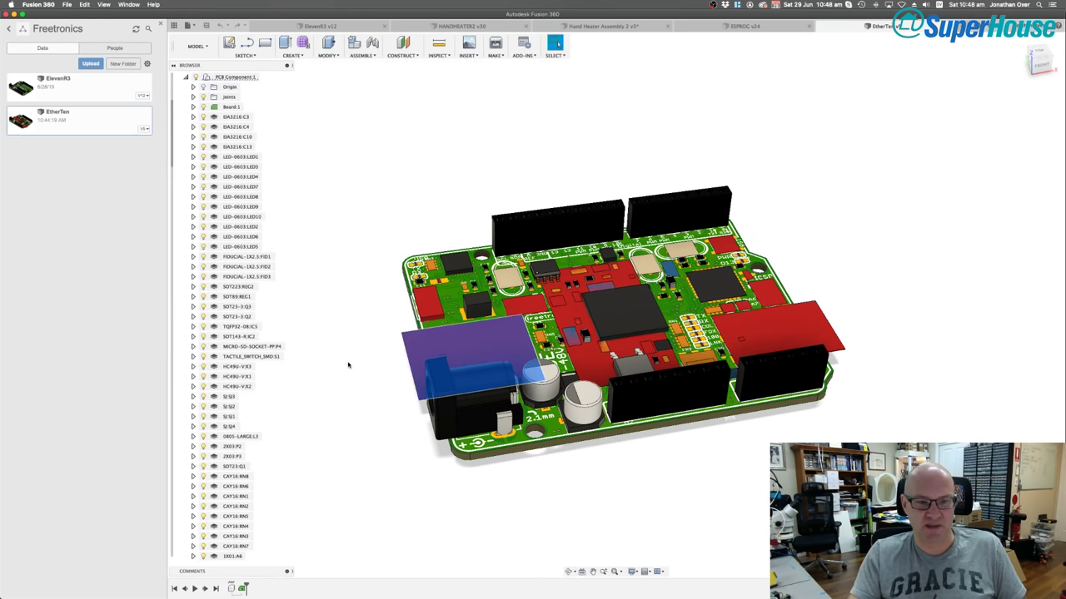
{"action": "scroll", "coordinate": [286, 347], "scroll_direction": "up", "scroll_amount": 3}
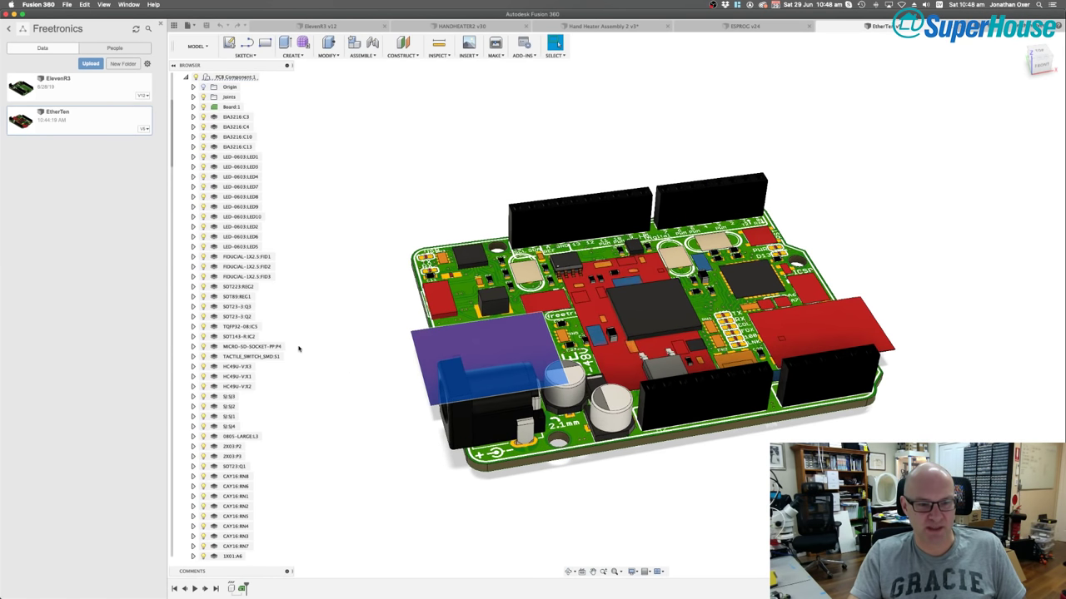
{"action": "scroll", "coordinate": [242, 368], "scroll_direction": "down", "scroll_amount": 3}
{"action": "scroll", "coordinate": [242, 368], "scroll_direction": "down", "scroll_amount": 8}
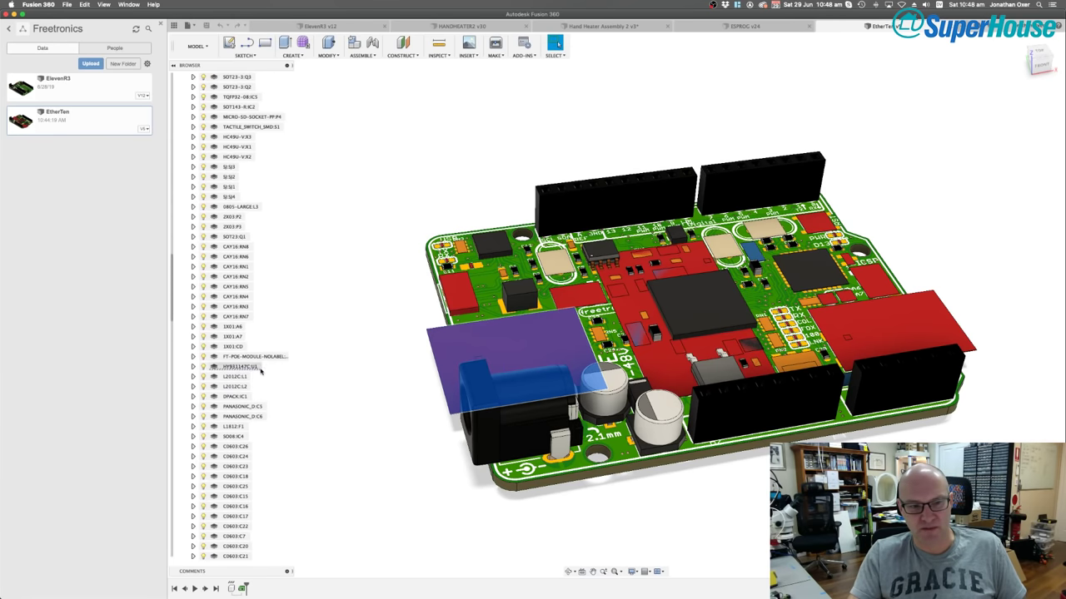
Hide the HY931147C:U1 jack model and select the red module on the board's right.
{"action": "left_click", "coordinate": [236, 371]}
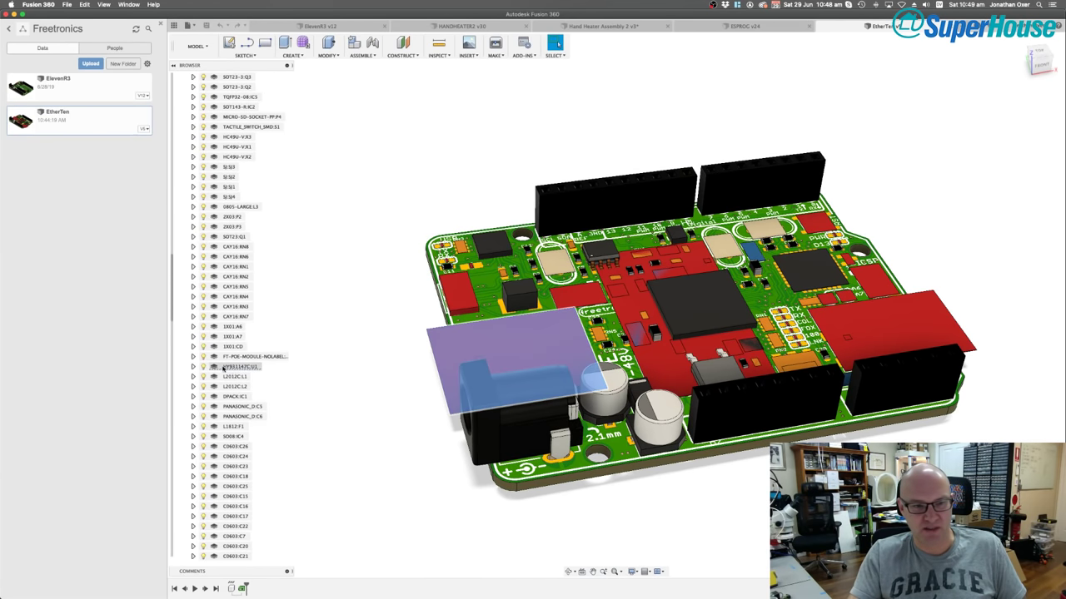
{"action": "left_click", "coordinate": [224, 367]}
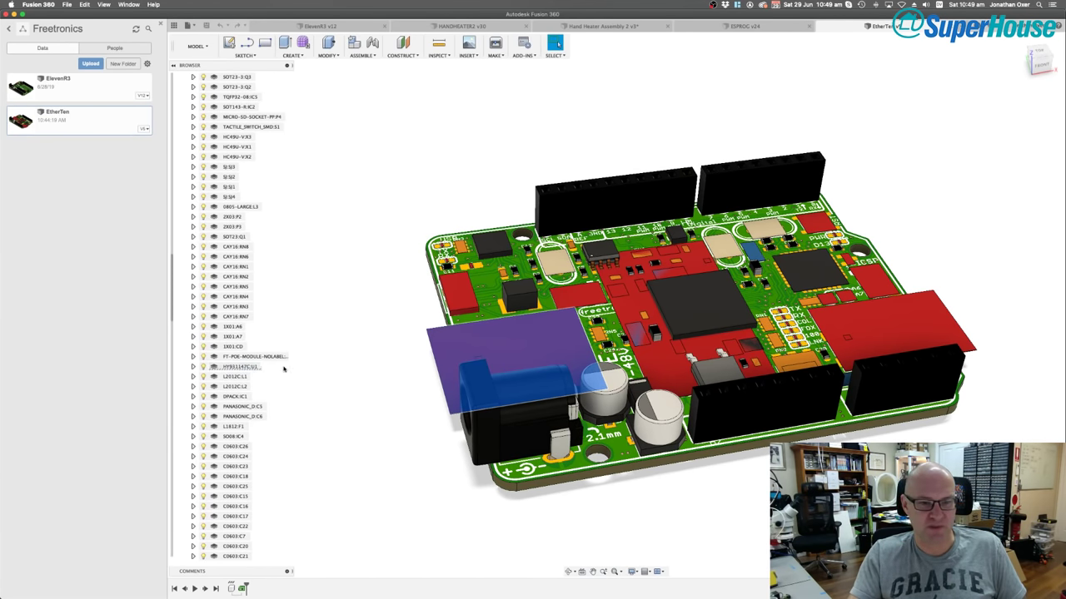
{"action": "left_click", "coordinate": [202, 367]}
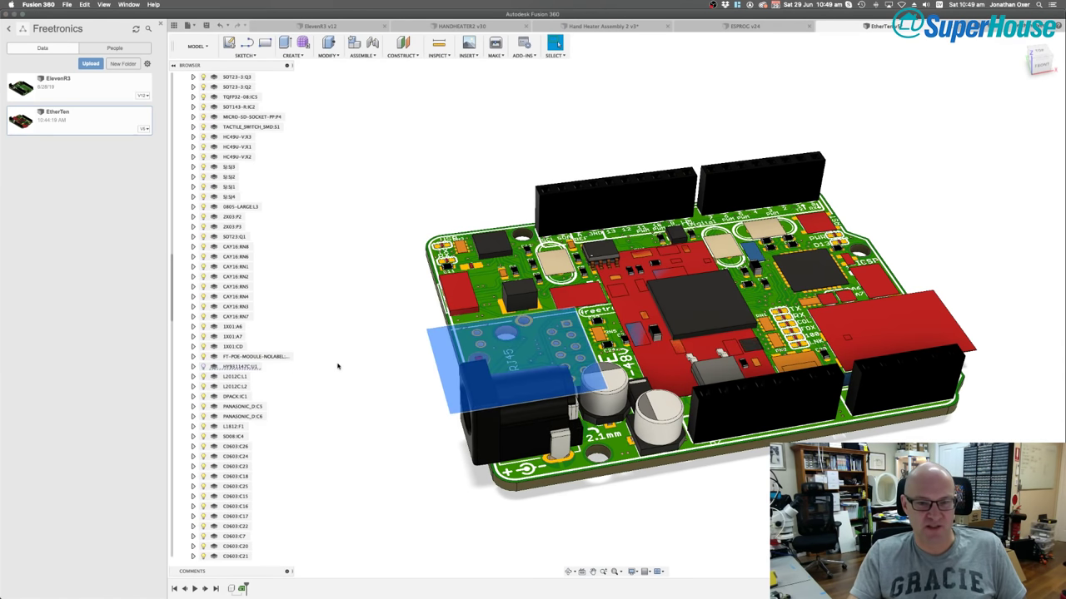
{"action": "left_click", "coordinate": [338, 366]}
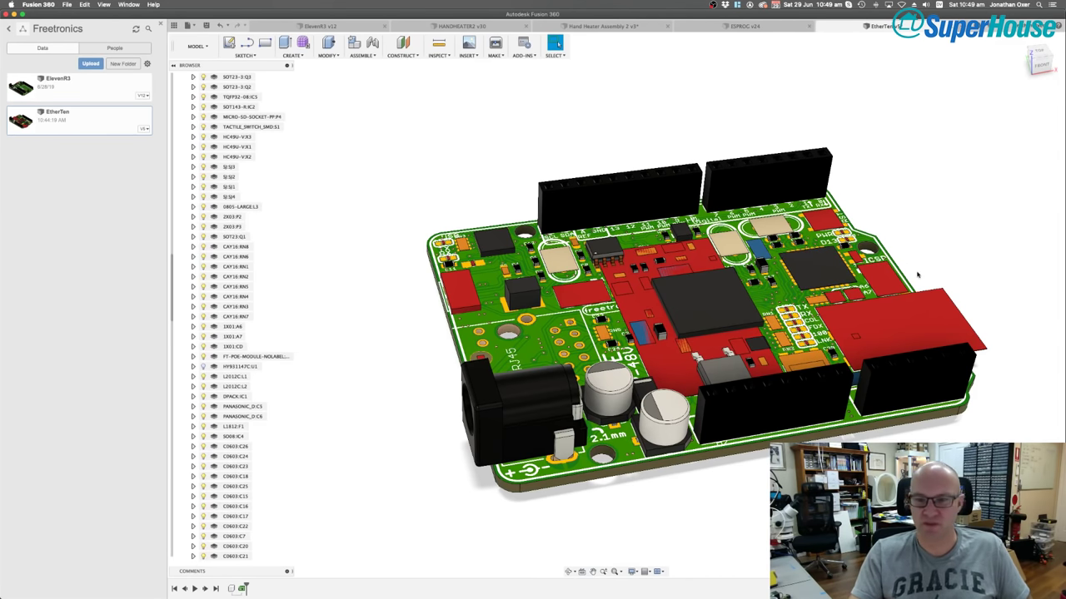
{"action": "left_click", "coordinate": [941, 303]}
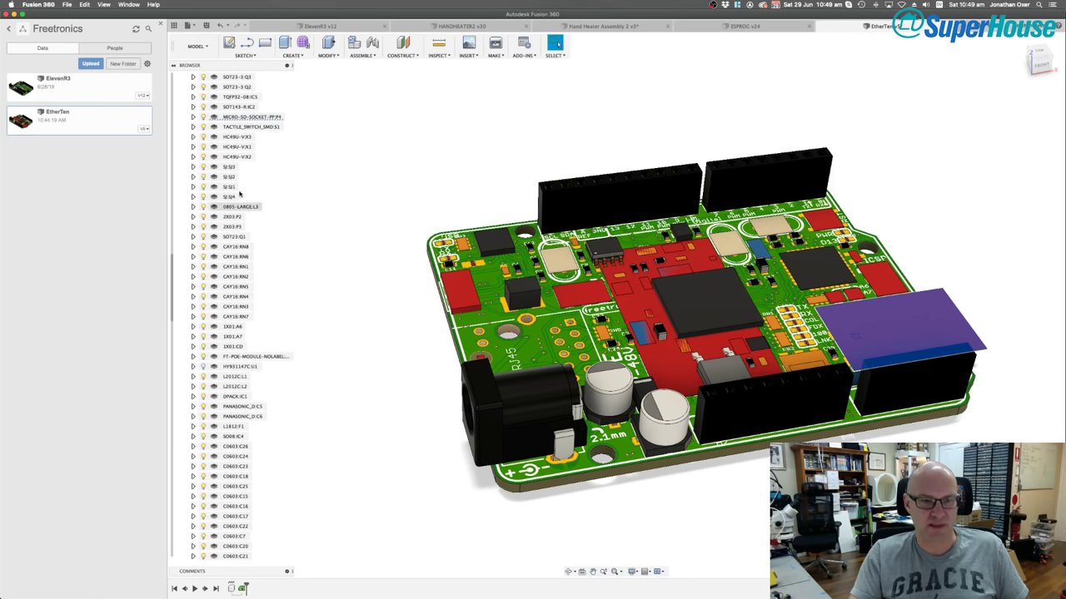
Hide the selected red module, then switch to the EtherTen board in EAGLE's board editor.
{"action": "key", "text": "v"}
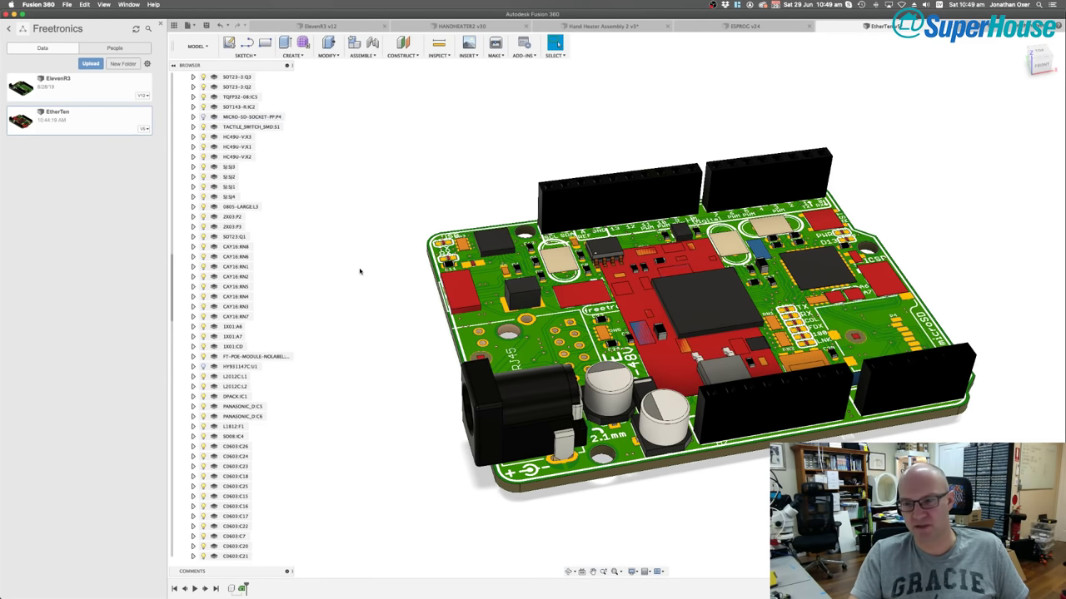
{"action": "mouse_move", "coordinate": [388, 373]}
{"action": "middle_mouse_down", "text": "shift"}
{"action": "mouse_move", "coordinate": [374, 385]}
{"action": "mouse_move", "coordinate": [359, 371]}
{"action": "mouse_move", "coordinate": [361, 398]}
{"action": "mouse_move", "coordinate": [391, 371]}
{"action": "mouse_move", "coordinate": [383, 392]}
{"action": "mouse_move", "coordinate": [382, 364]}
{"action": "mouse_move", "coordinate": [397, 372]}
{"action": "mouse_move", "coordinate": [383, 381]}
{"action": "mouse_move", "coordinate": [404, 380]}
{"action": "mouse_move", "coordinate": [378, 380]}
{"action": "mouse_move", "coordinate": [380, 397]}
{"action": "mouse_move", "coordinate": [352, 336]}
{"action": "mouse_move", "coordinate": [406, 361]}
{"action": "mouse_move", "coordinate": [380, 359]}
{"action": "mouse_move", "coordinate": [352, 333]}
{"action": "mouse_move", "coordinate": [366, 364]}
{"action": "mouse_move", "coordinate": [373, 358]}
{"action": "middle_mouse_up", "text": "shift"}
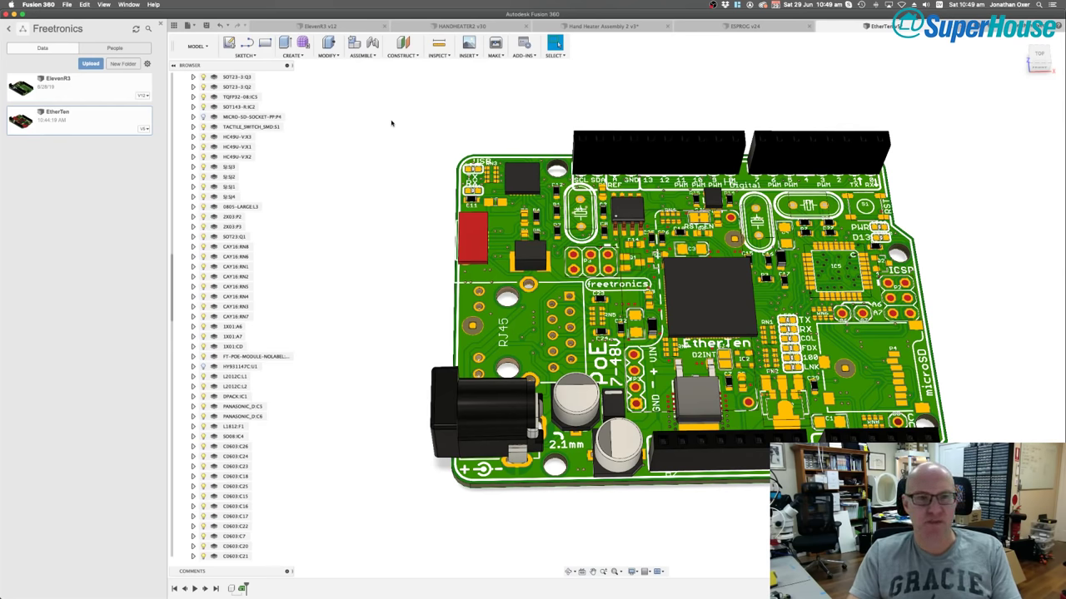
{"action": "key", "text": "super+Tab"}
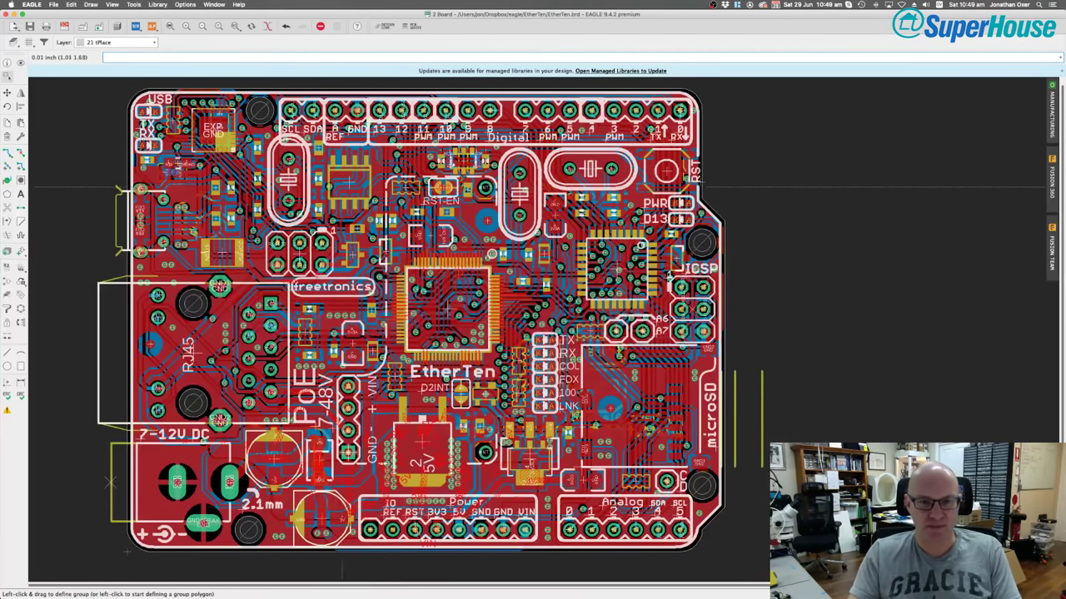
Open EAGLE's Library Manager from the Library menu to list the EtherTen design's libraries.
{"action": "left_click", "coordinate": [214, 5]}
{"action": "mouse_move", "coordinate": [186, 5]}
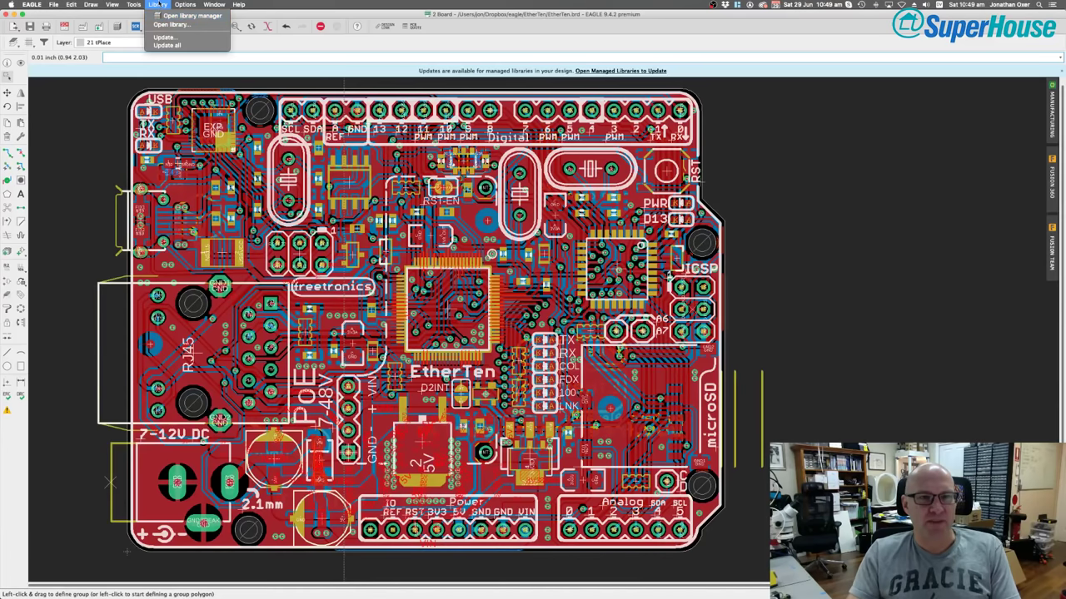
{"action": "left_click", "coordinate": [324, 3]}
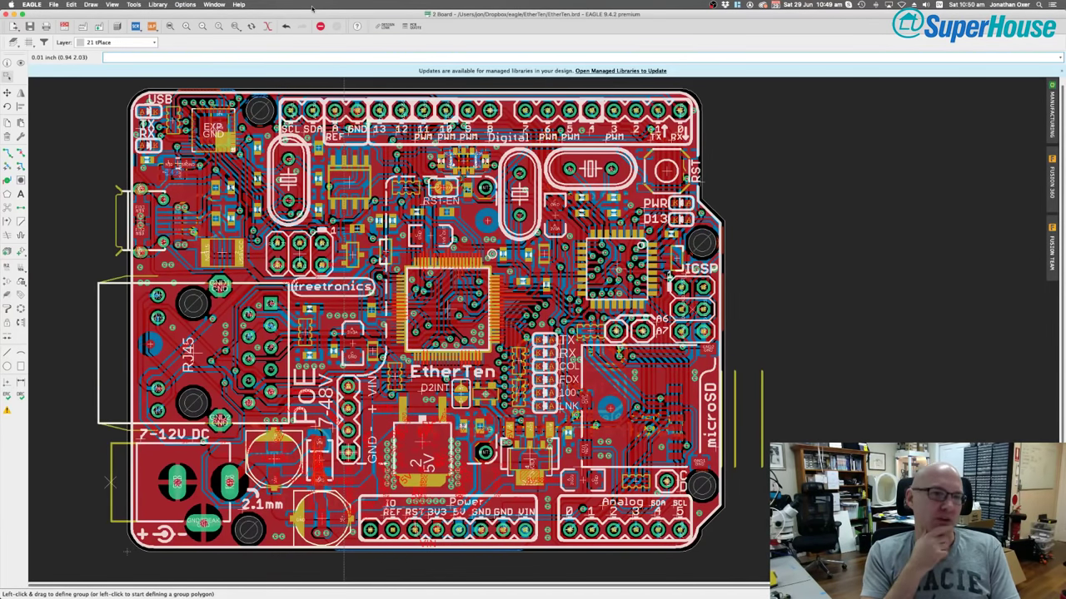
{"action": "left_click", "coordinate": [158, 5]}
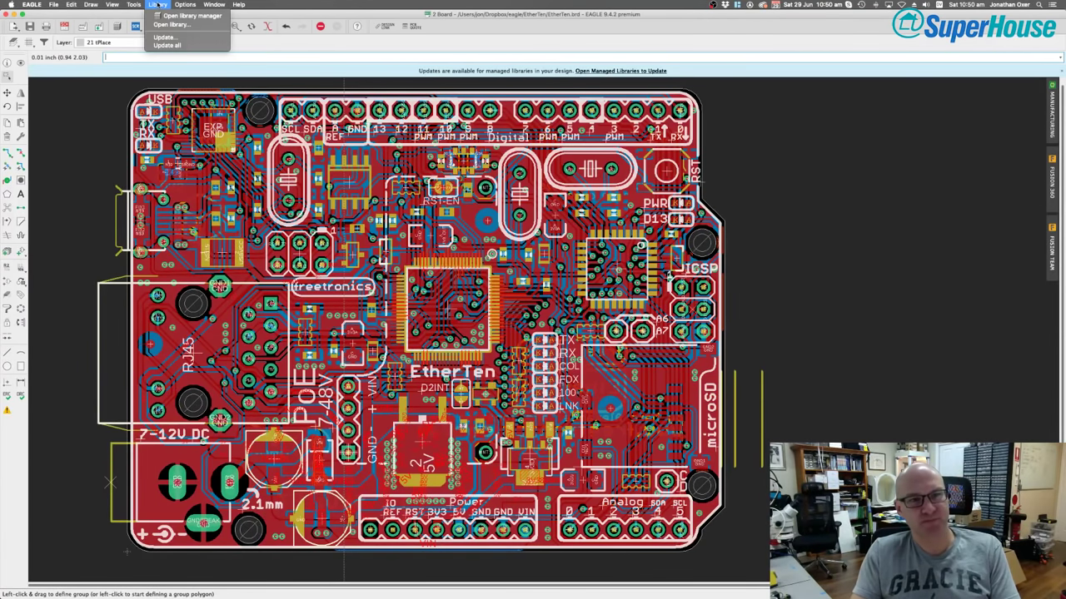
{"action": "left_click", "coordinate": [166, 16]}
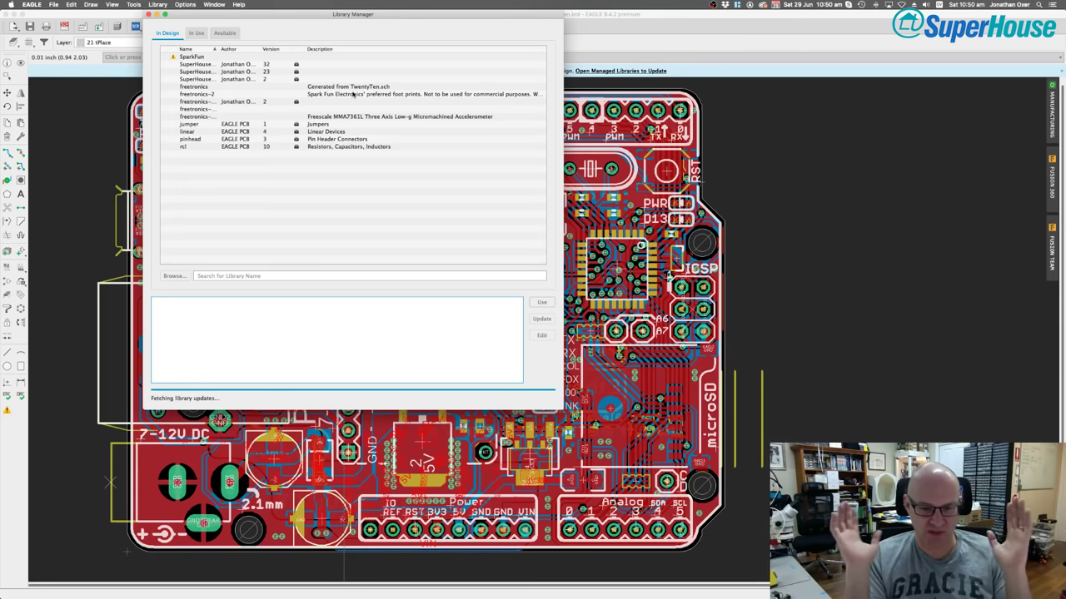
Open the SuperHouse-Connectors library in the library editor, then bring EtherTen.brd back to the front.
{"action": "left_click", "coordinate": [352, 94]}
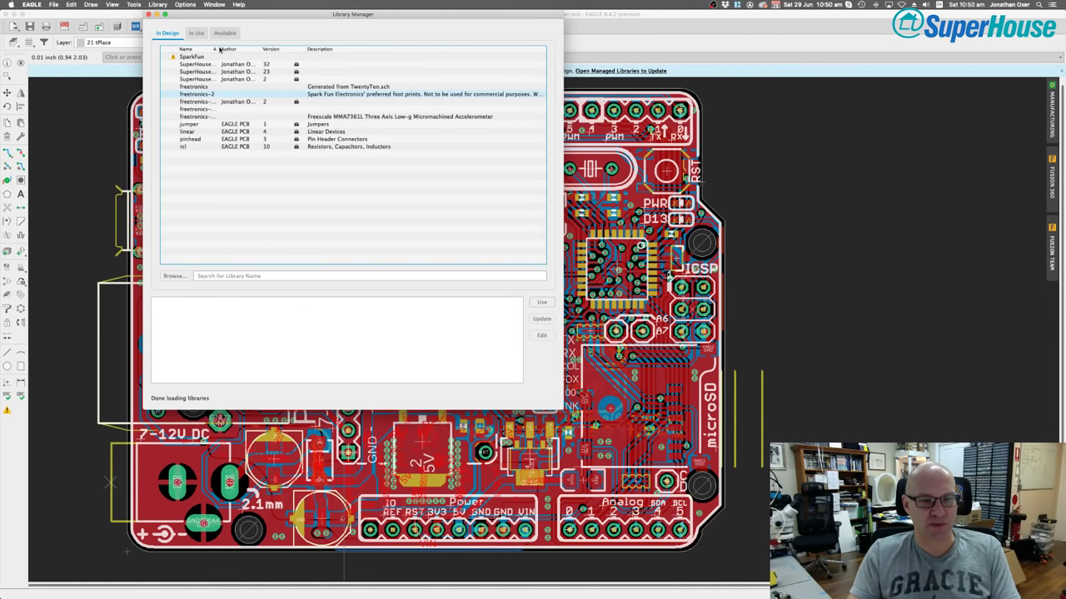
{"action": "left_click_drag", "start_coordinate": [220, 50], "coordinate": [270, 50]}
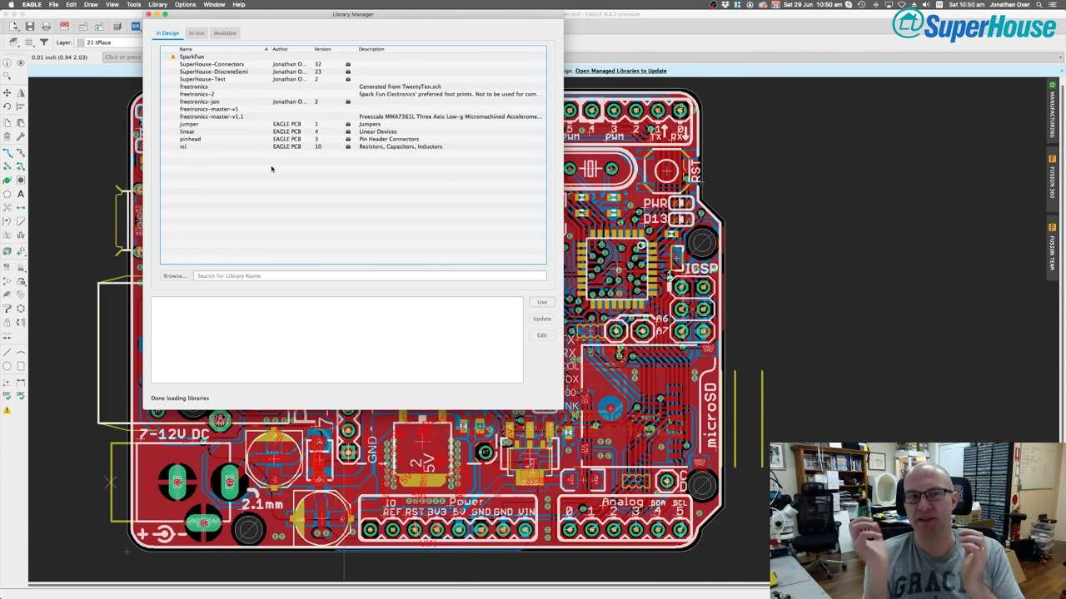
{"action": "left_click", "coordinate": [187, 65]}
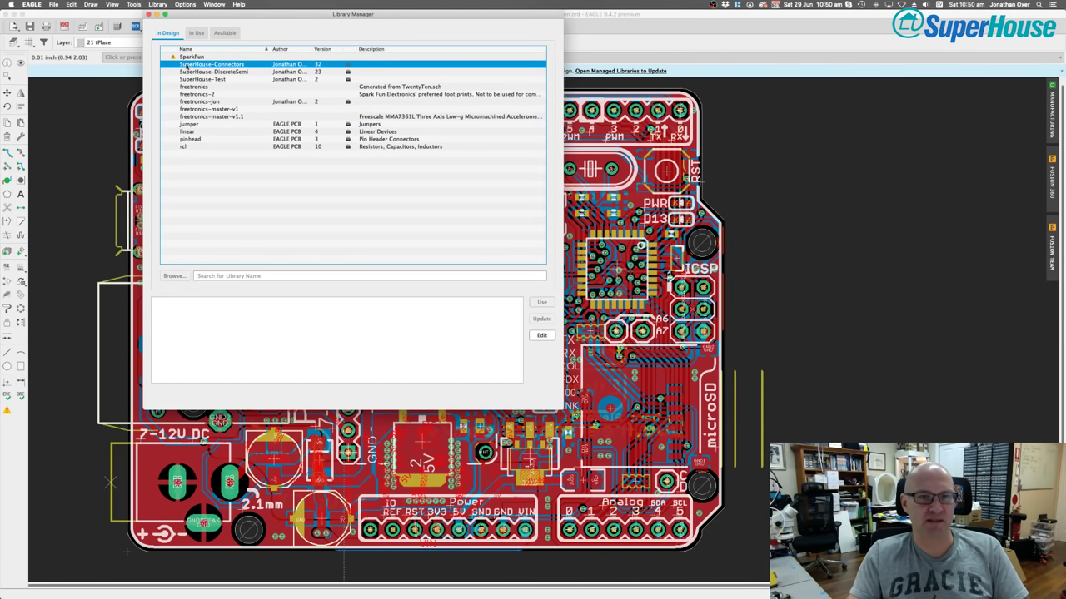
{"action": "left_click", "coordinate": [541, 335]}
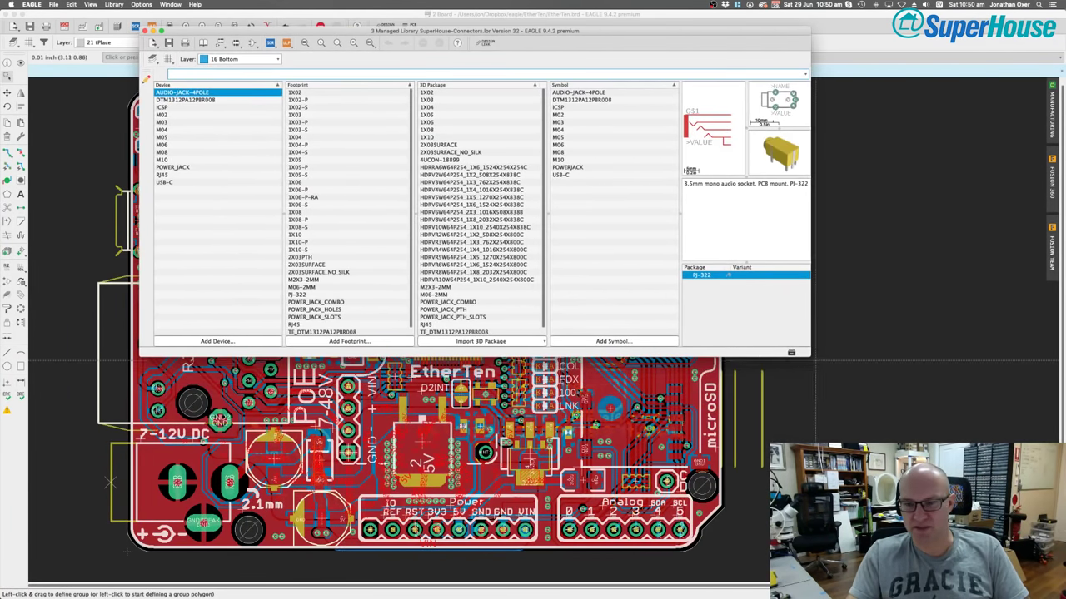
{"action": "left_click_drag", "start_coordinate": [807, 356], "coordinate": [870, 516]}
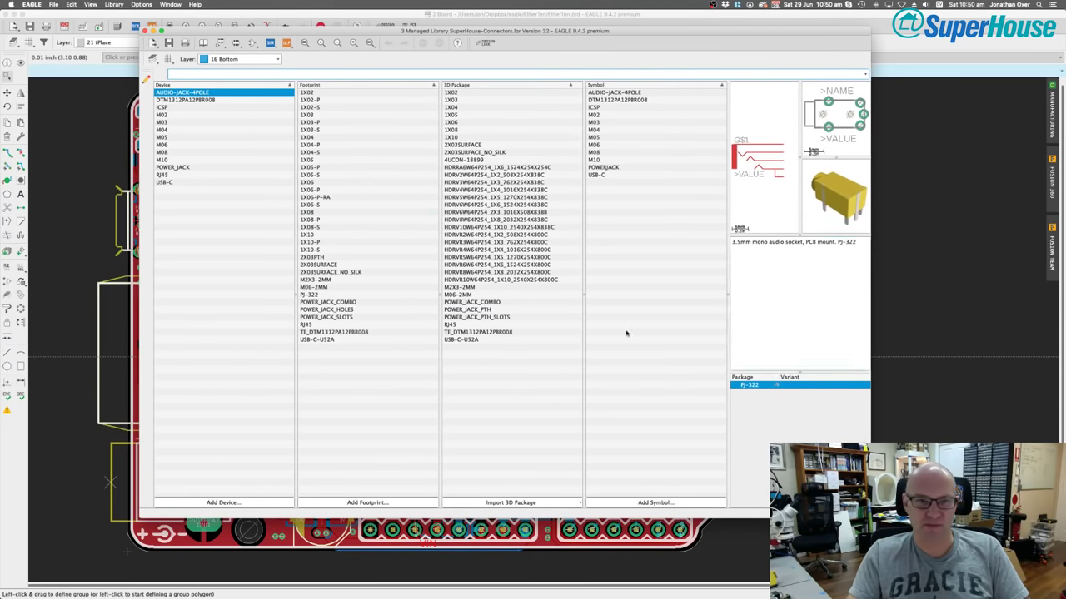
{"action": "left_click_drag", "start_coordinate": [249, 32], "coordinate": [291, 62]}
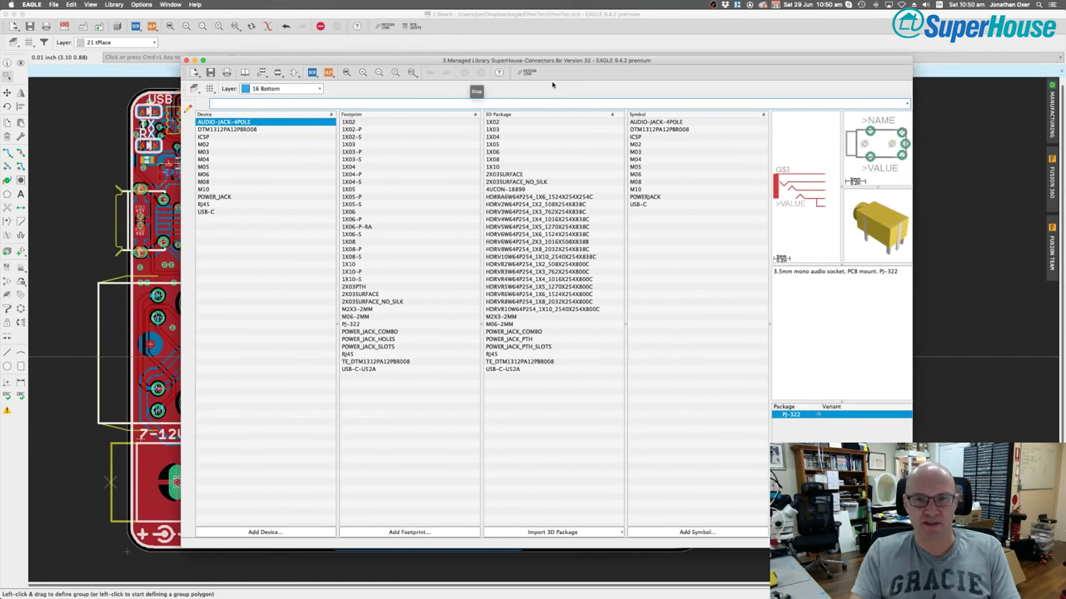
{"action": "left_click", "coordinate": [679, 27]}
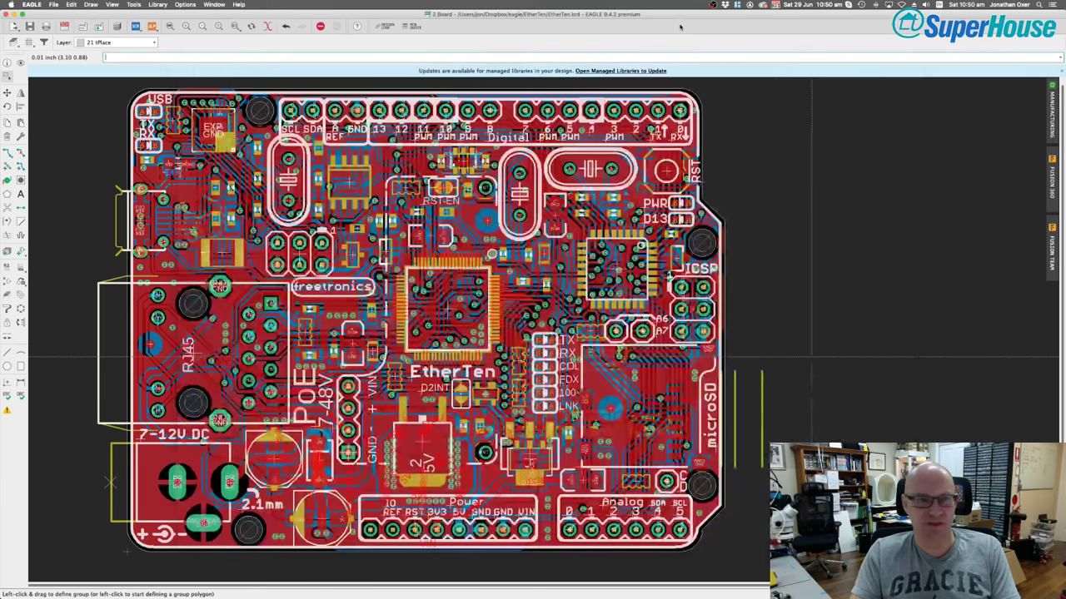
Switch to the EtherTen schematic and scroll to the HY931147C-RJ45 Ethernet Module with PoE block.
{"action": "left_click", "coordinate": [214, 4]}
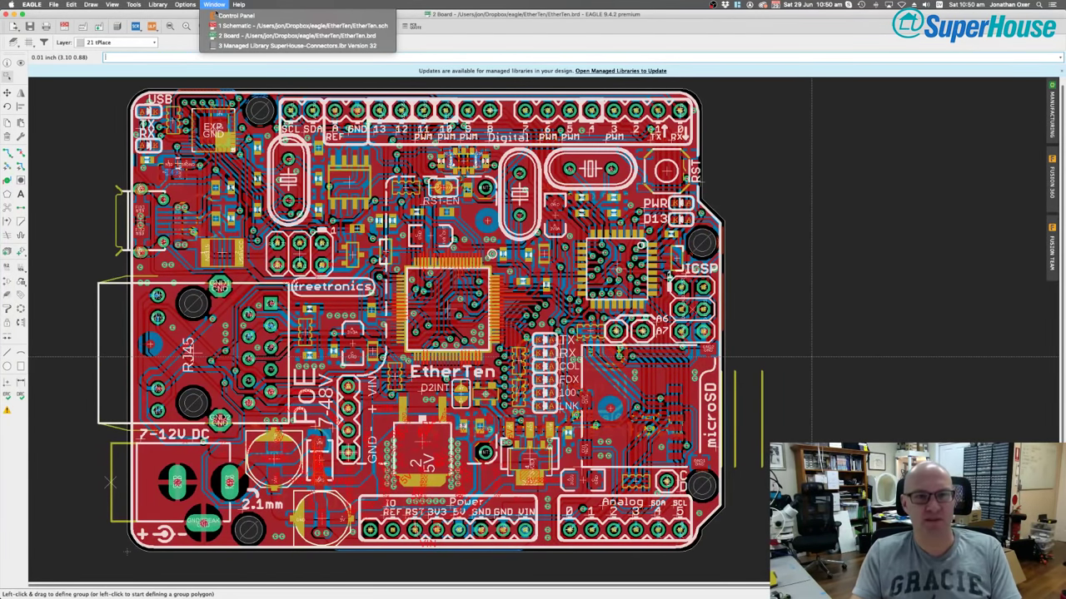
{"action": "left_click", "coordinate": [283, 26]}
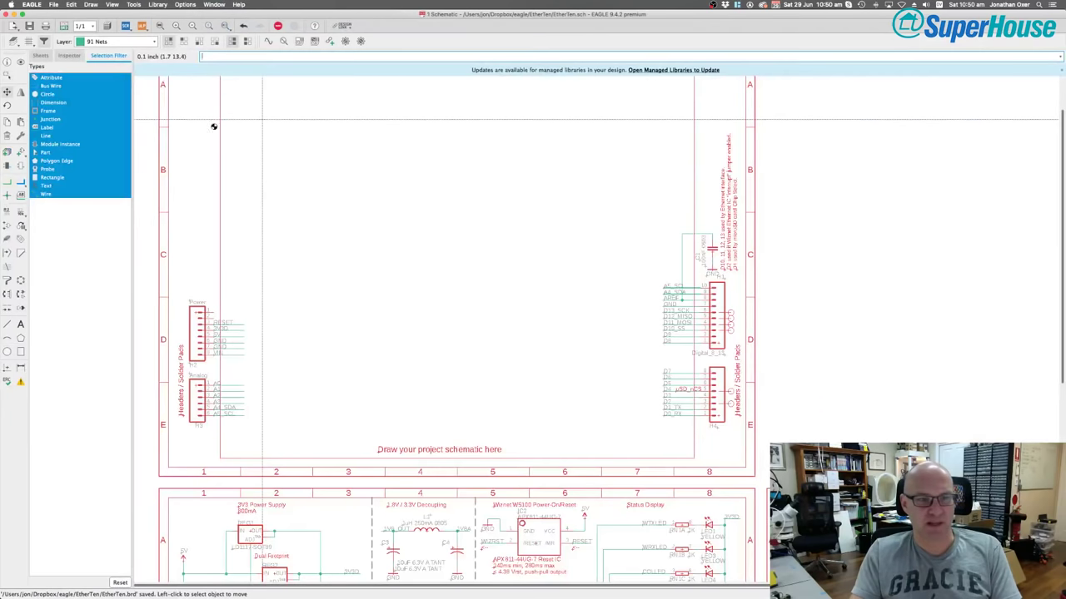
{"action": "scroll", "coordinate": [502, 325], "scroll_direction": "down", "scroll_amount": 10}
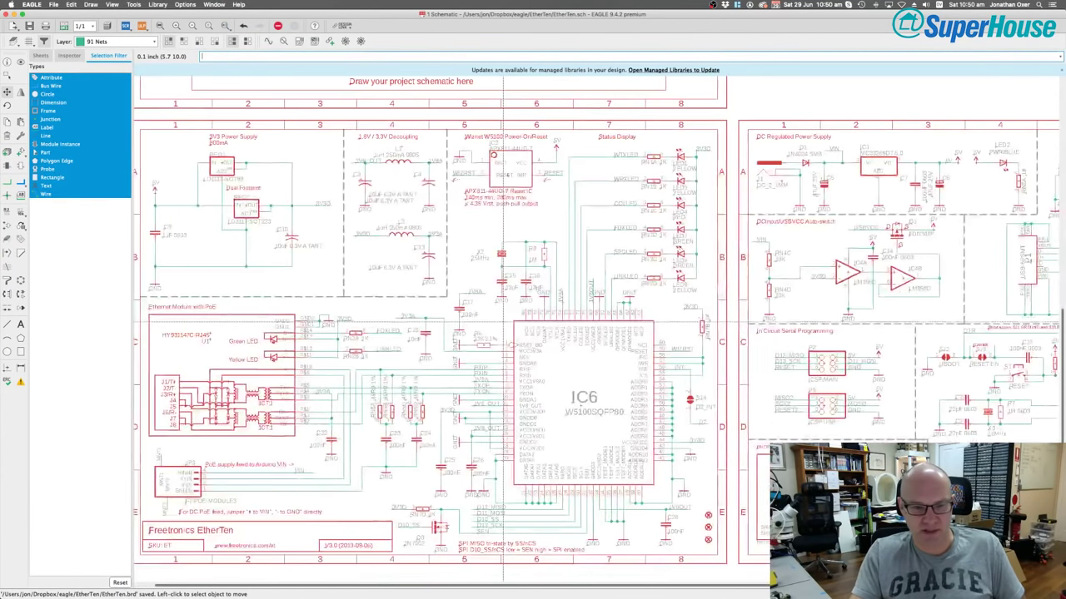
{"action": "scroll", "coordinate": [503, 324], "scroll_direction": "left", "scroll_amount": 2}
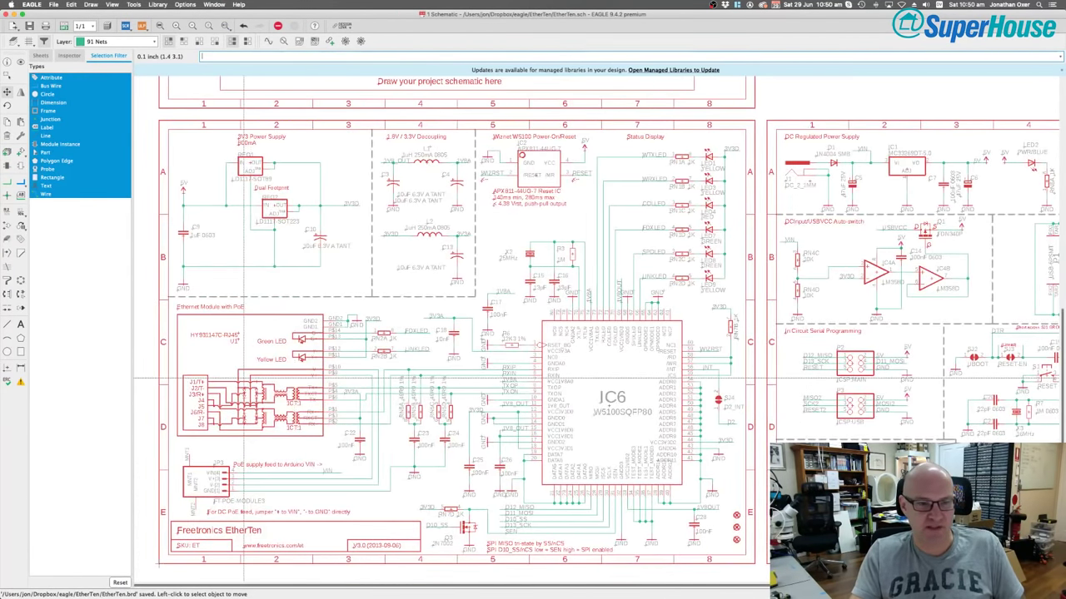
{"action": "scroll", "coordinate": [244, 379], "scroll_direction": "up", "scroll_amount": 5}
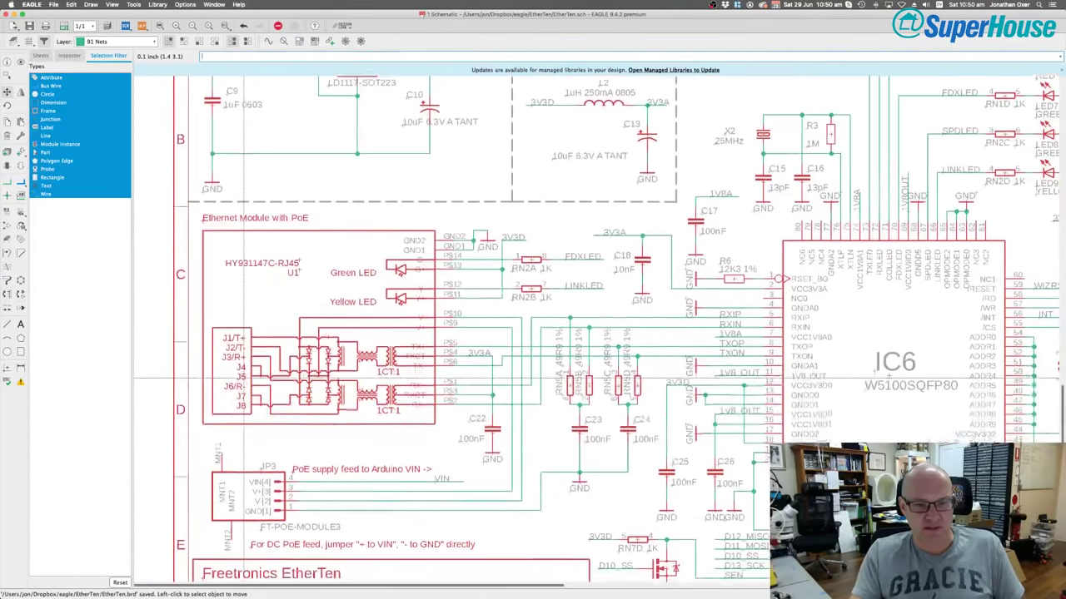
{"action": "scroll", "coordinate": [244, 379], "scroll_direction": "down", "scroll_amount": 2}
{"action": "scroll", "coordinate": [279, 261], "scroll_direction": "up", "scroll_amount": 3}
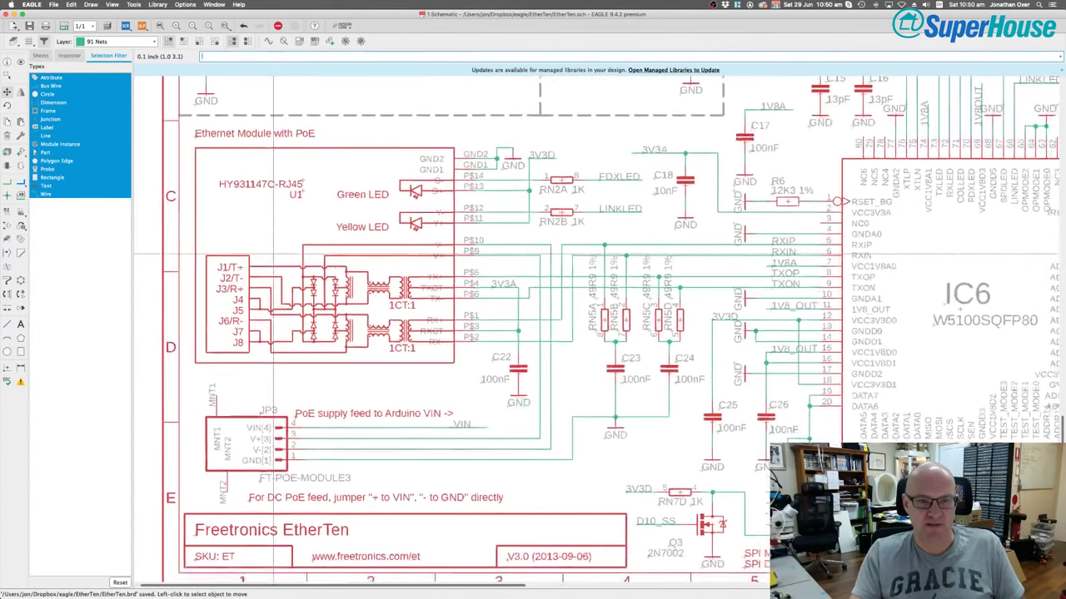
{"action": "scroll", "coordinate": [273, 250], "scroll_direction": "down", "scroll_amount": 1}
{"action": "scroll", "coordinate": [273, 249], "scroll_direction": "down", "scroll_amount": 1}
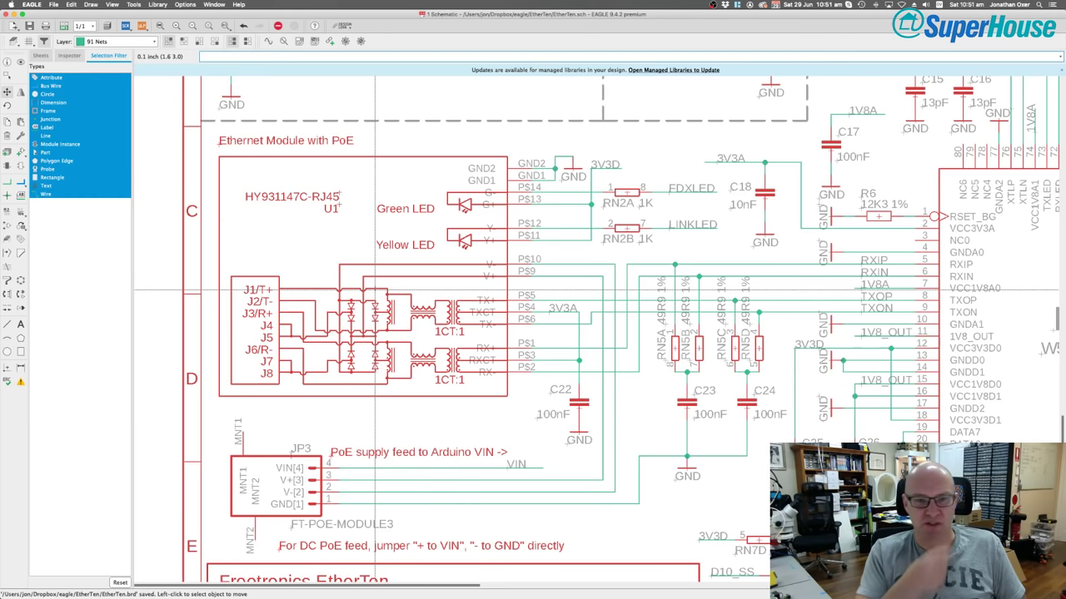
{"action": "scroll", "coordinate": [404, 294], "scroll_direction": "up", "scroll_amount": 1}
{"action": "scroll", "coordinate": [408, 294], "scroll_direction": "up", "scroll_amount": 3}
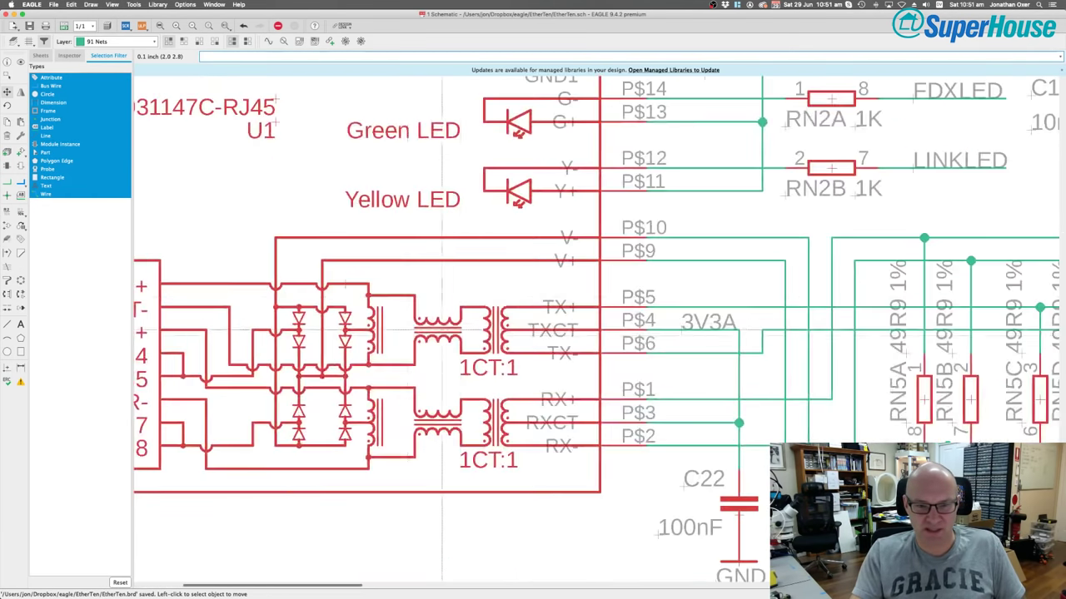
{"action": "scroll", "coordinate": [315, 338], "scroll_direction": "down", "scroll_amount": 3}
{"action": "scroll", "coordinate": [315, 338], "scroll_direction": "left", "scroll_amount": 5}
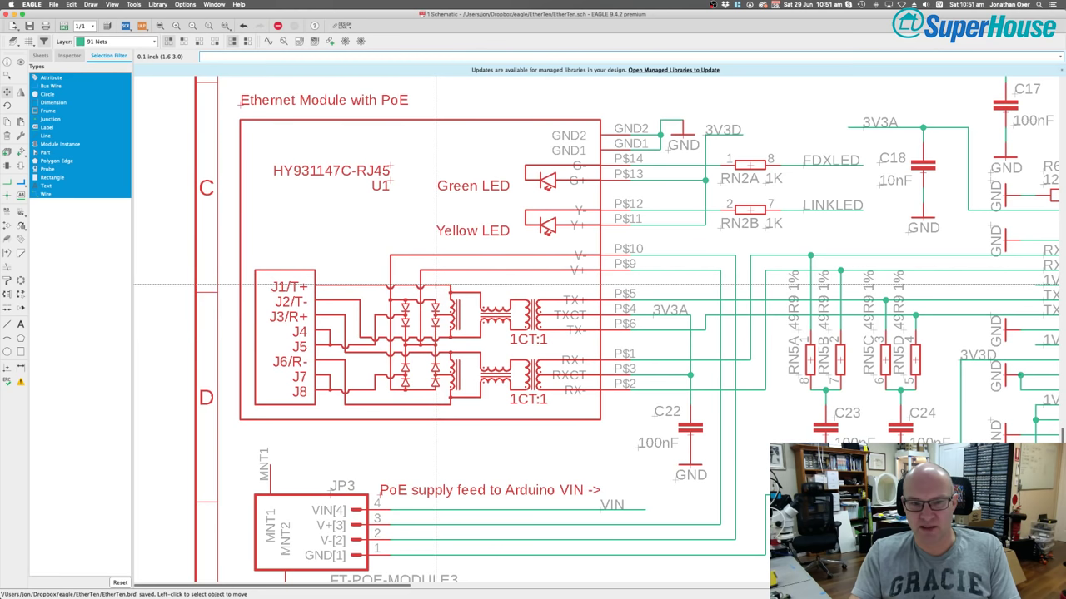
{"action": "left_click", "coordinate": [7, 152]}
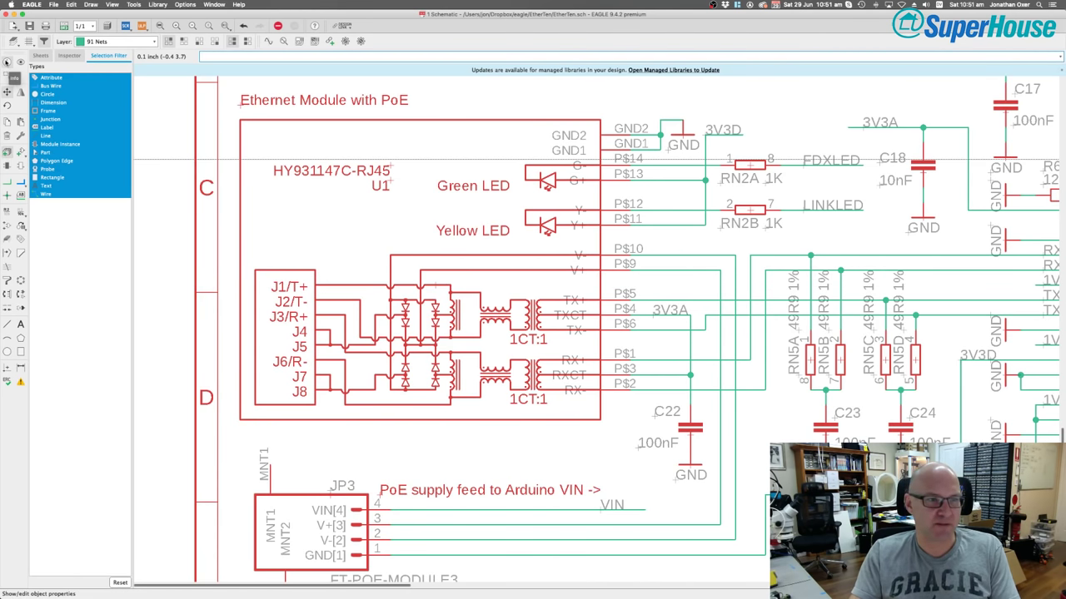
{"action": "left_click", "coordinate": [433, 287]}
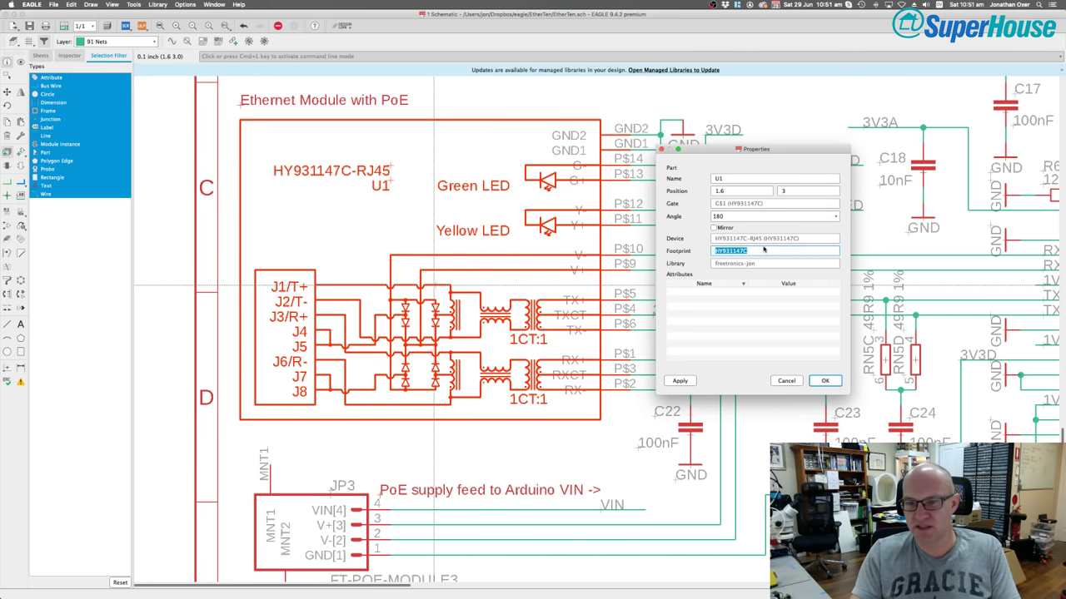
{"action": "left_click", "coordinate": [762, 250]}
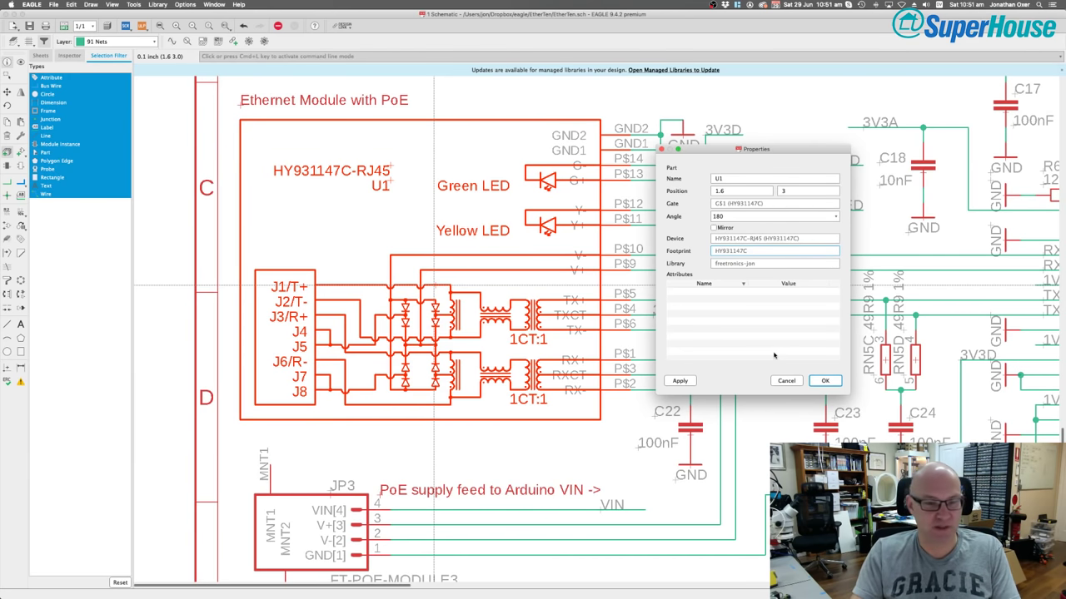
{"action": "left_click", "coordinate": [785, 381]}
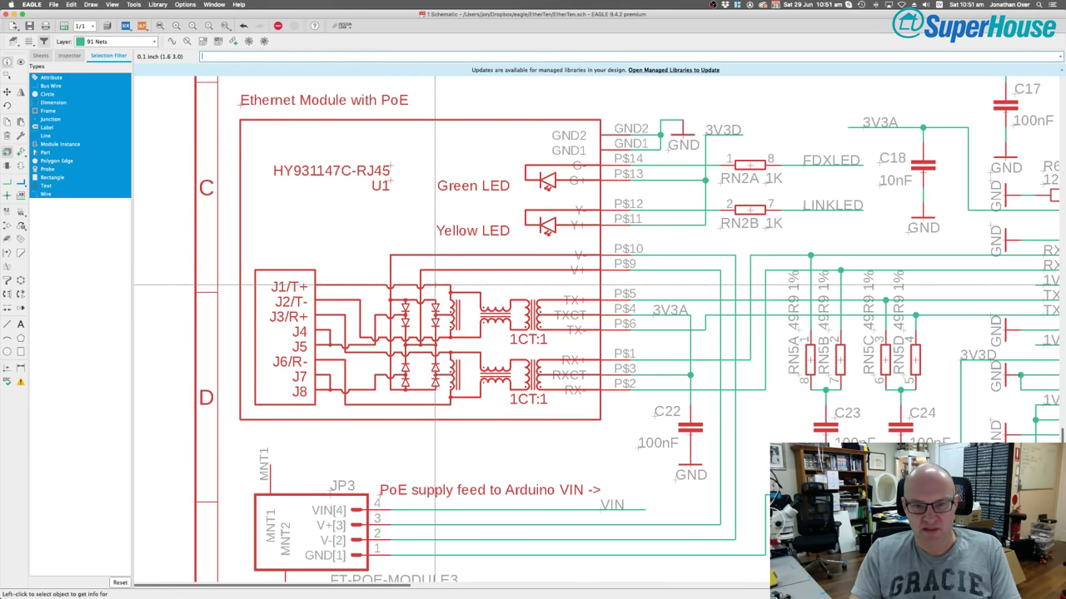
Copy part U1's HY931147C device into the SuperHouse-Connectors library.
{"action": "right_click", "coordinate": [434, 286]}
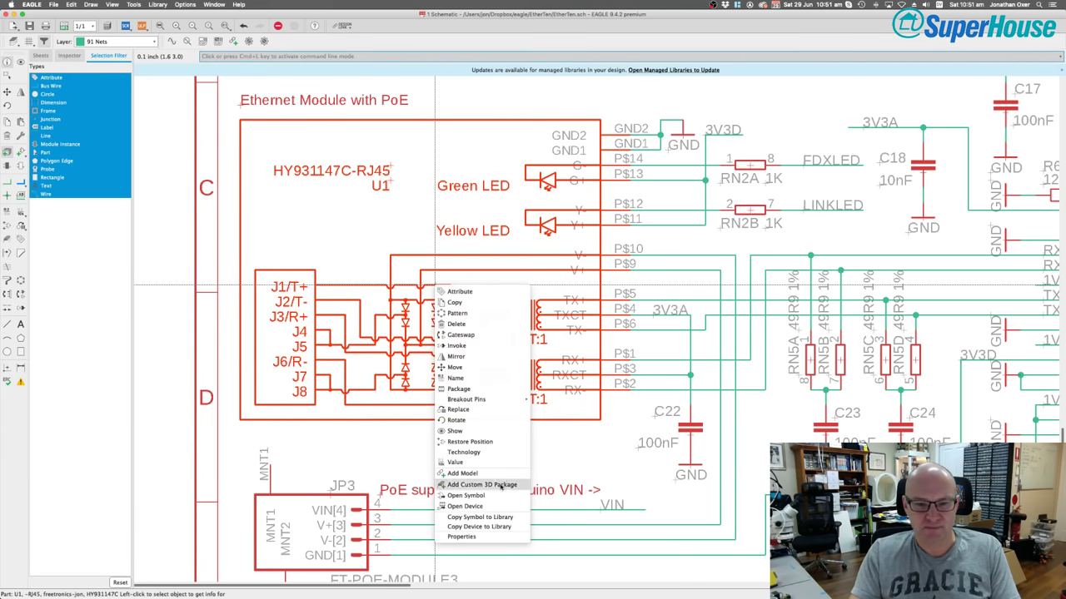
{"action": "left_click", "coordinate": [494, 527]}
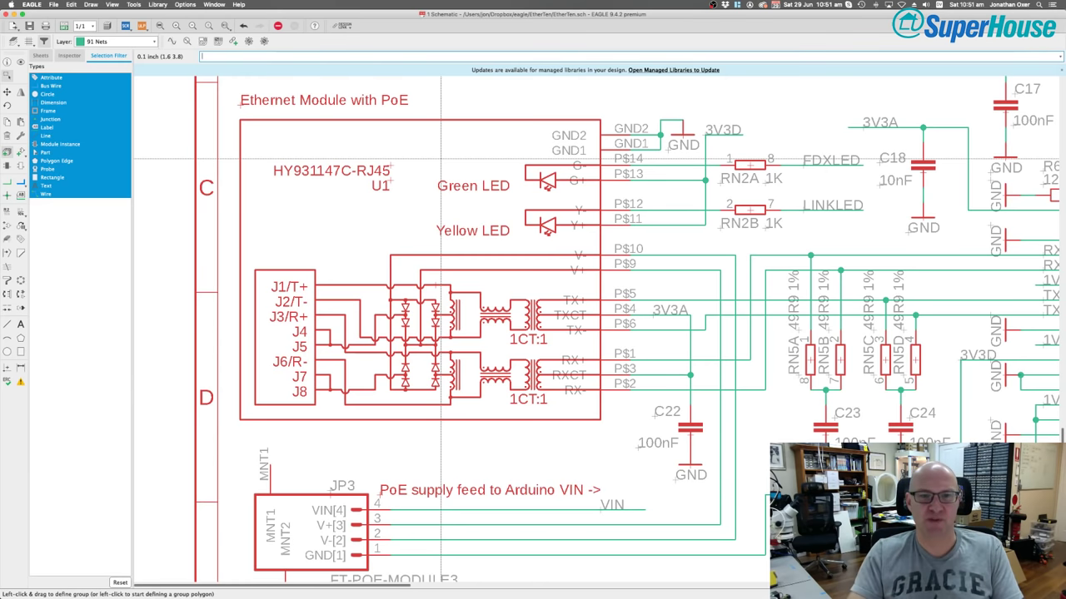
{"action": "left_click", "coordinate": [214, 5]}
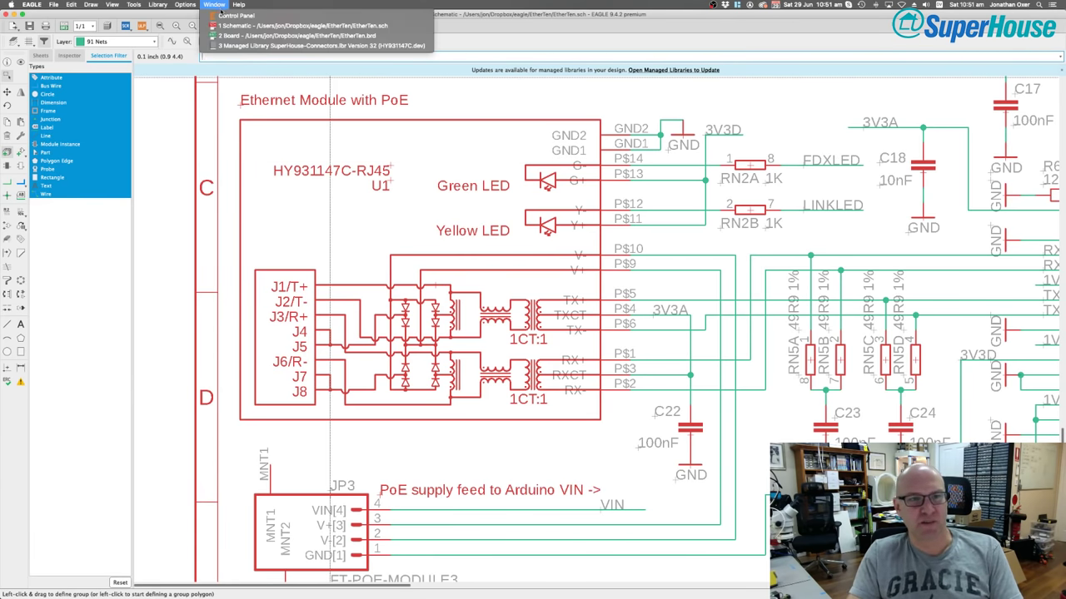
Describe the HY931147C device as 'Hanrun RJ45 socket HY931147C' and open its pin-to-pad connections.
{"action": "left_click", "coordinate": [228, 46]}
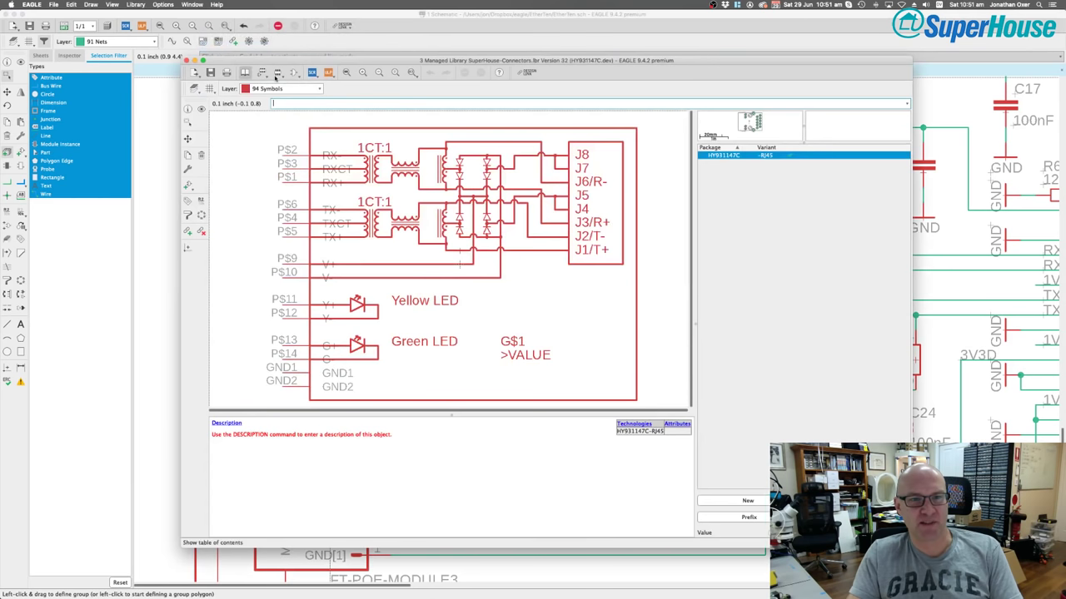
{"action": "left_click_drag", "start_coordinate": [333, 62], "coordinate": [266, 51]}
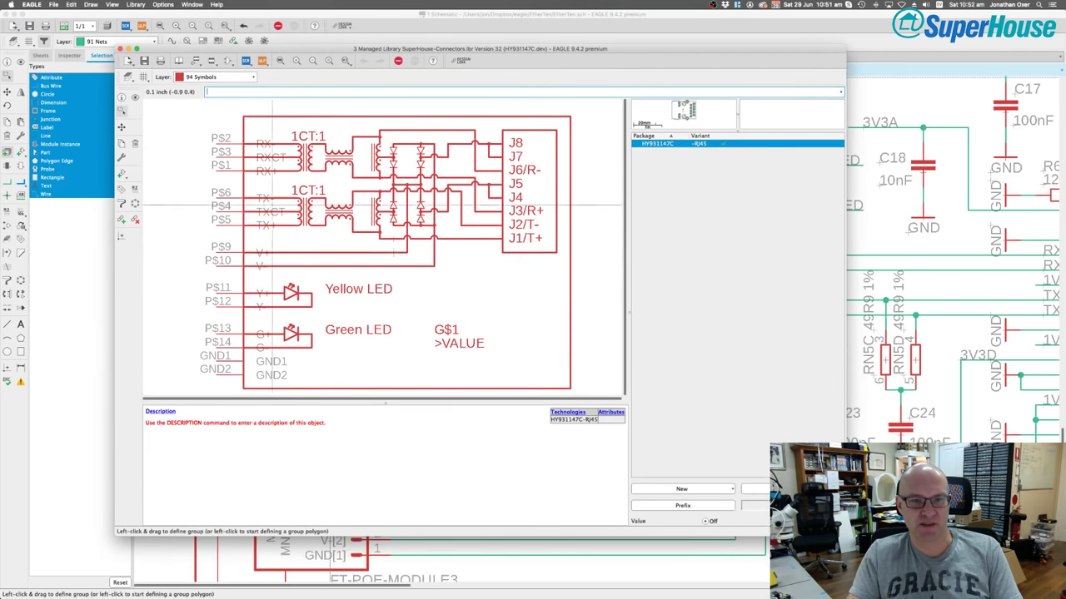
{"action": "left_click", "coordinate": [161, 411]}
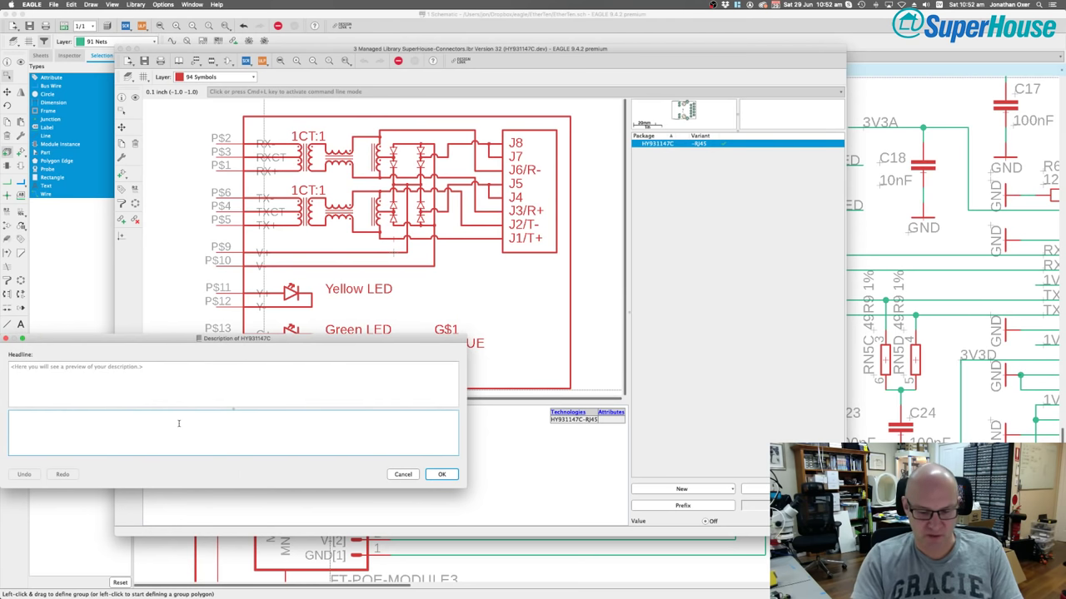
{"action": "type", "text": "Hanr"}
{"action": "key", "text": "BackSpace"}
{"action": "key", "text": "BackSpace"}
{"action": "key", "text": "BackSpace"}
{"action": "key", "text": "BackSpace"}
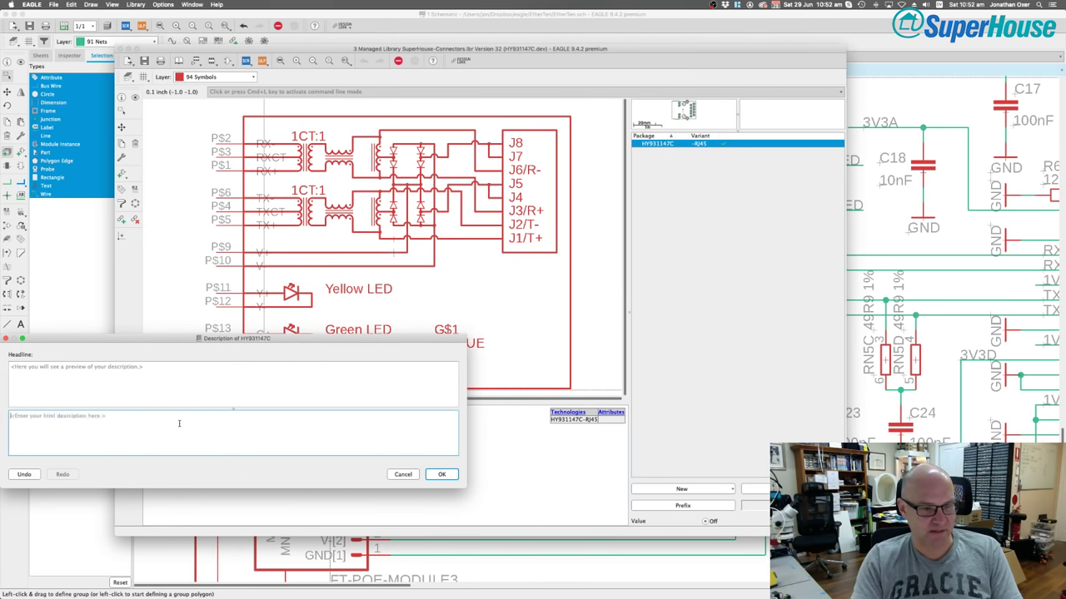
{"action": "type", "text": "Hanrun RQ"}
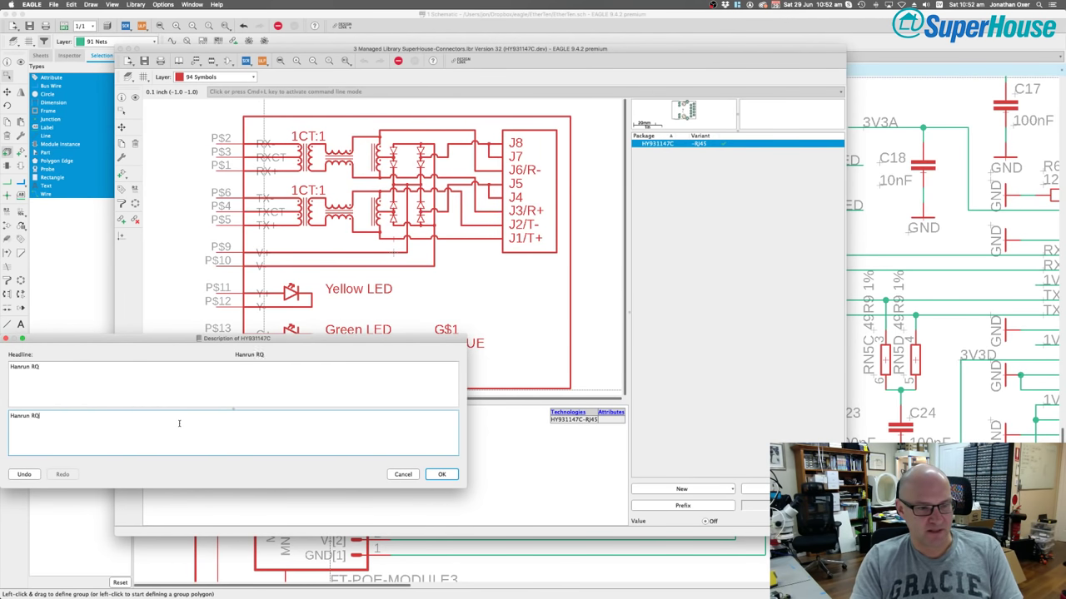
{"action": "key", "text": "BackSpace"}
{"action": "type", "text": "J45 sock"}
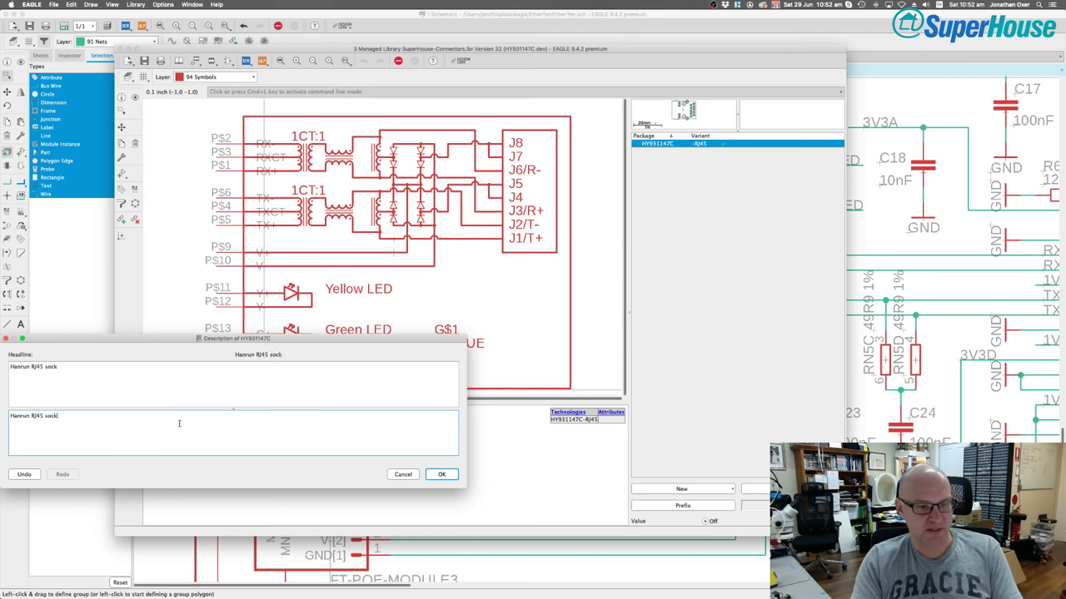
{"action": "type", "text": "et HY931147C"}
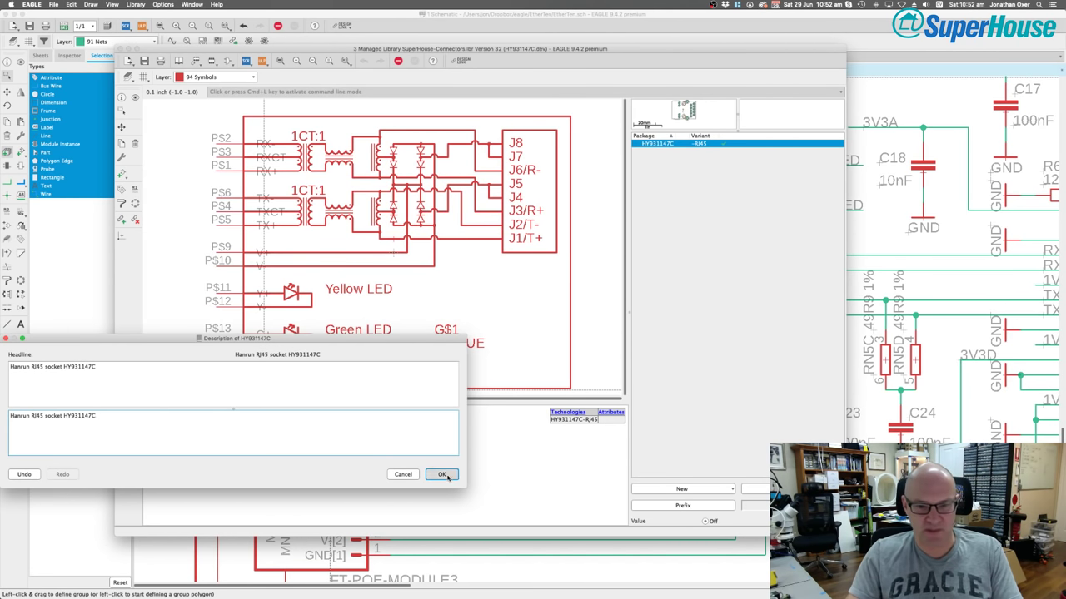
{"action": "left_click", "coordinate": [441, 473]}
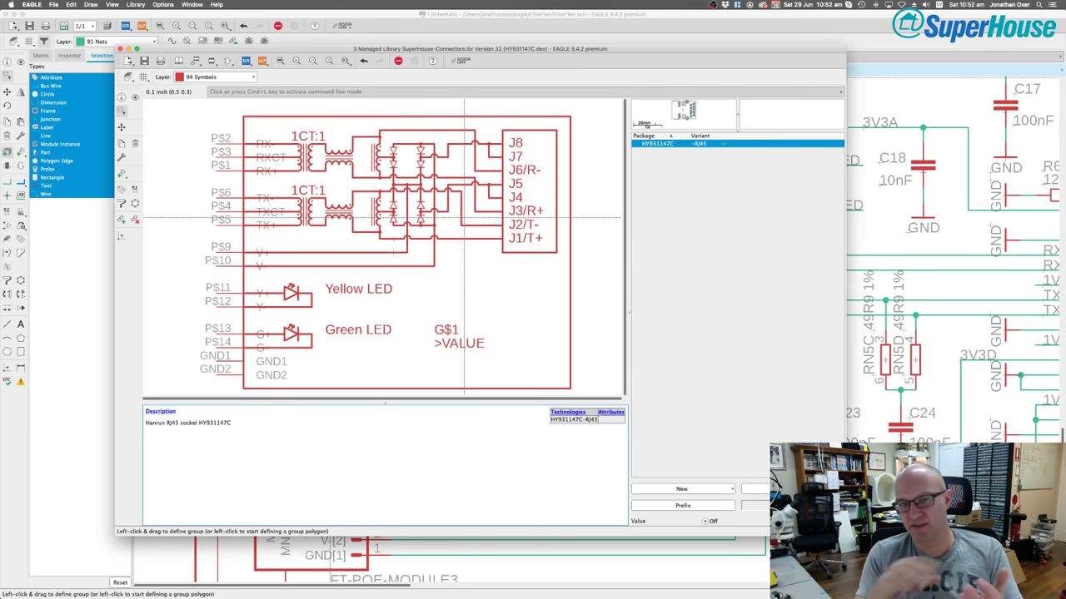
{"action": "double_click", "coordinate": [682, 144]}
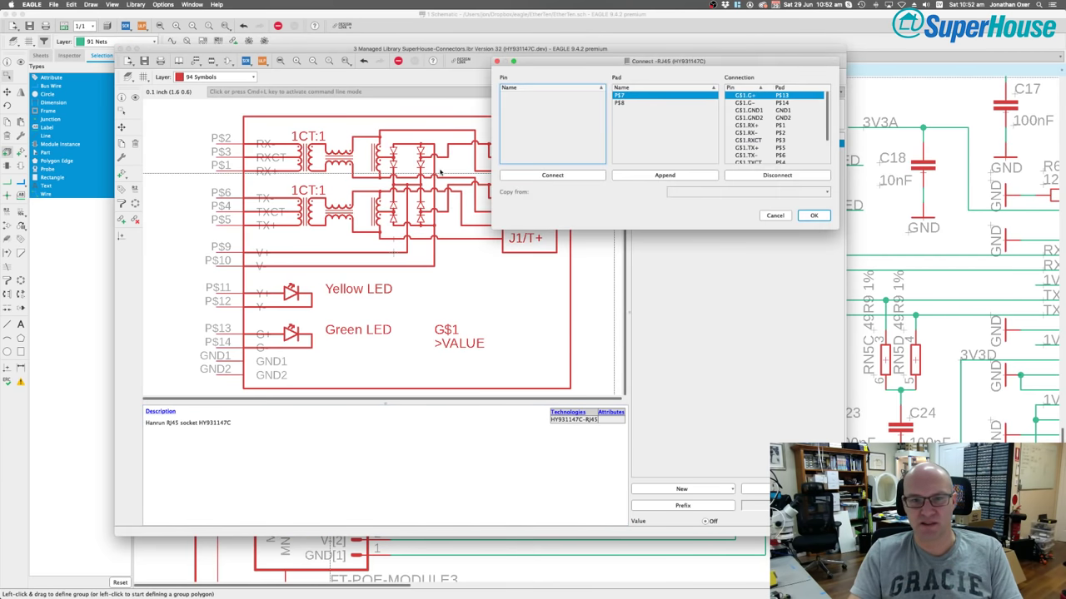
{"action": "left_click", "coordinate": [775, 215]}
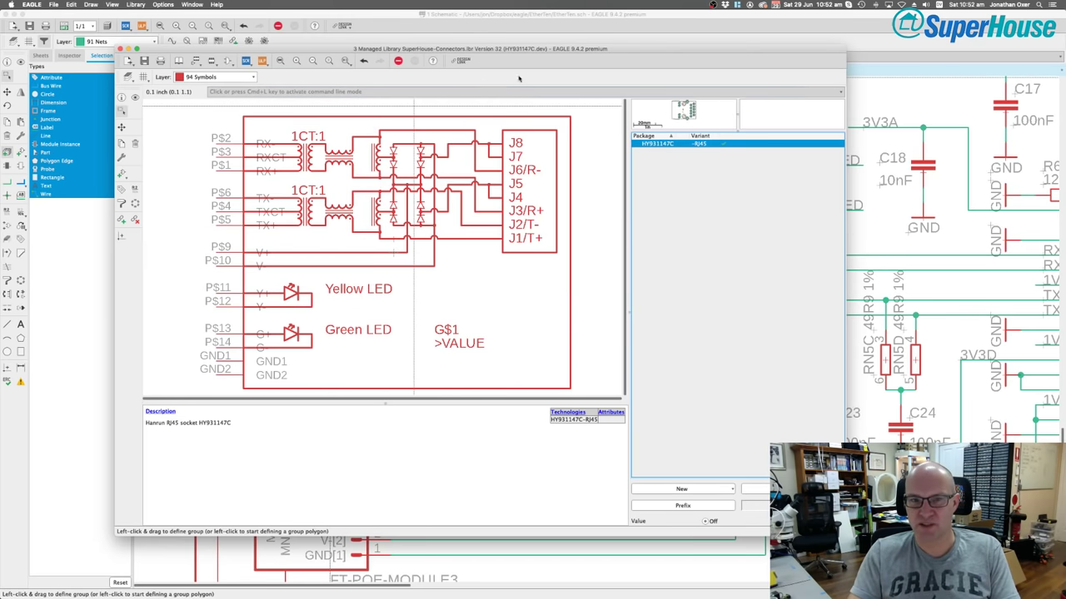
{"action": "left_click_drag", "start_coordinate": [635, 49], "coordinate": [615, 45]}
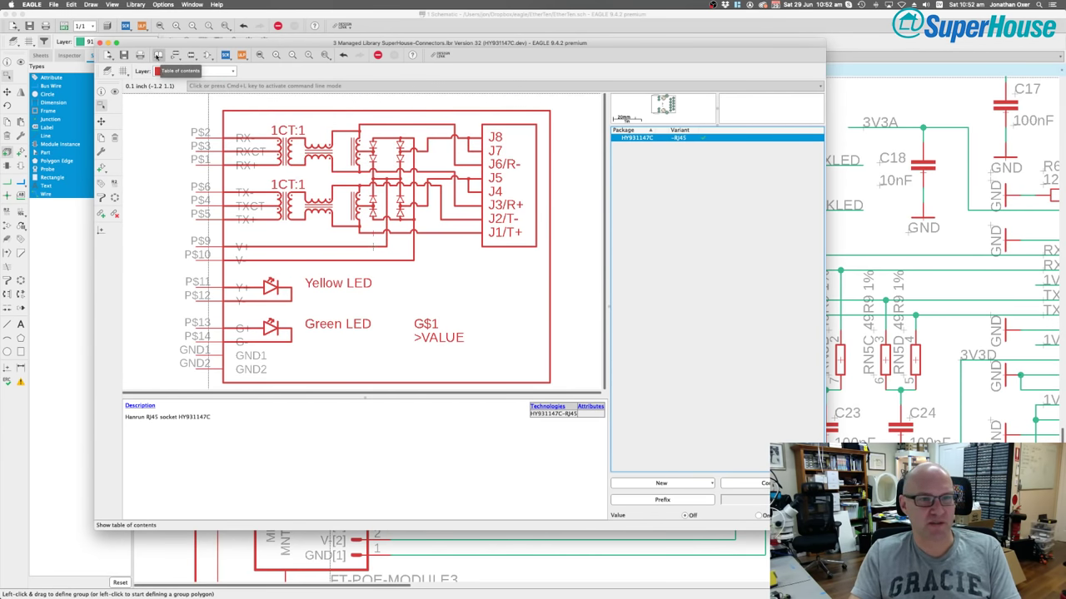
Show the SuperHouse-Connectors table of contents, move it top-left, and save the library.
{"action": "left_click", "coordinate": [157, 55]}
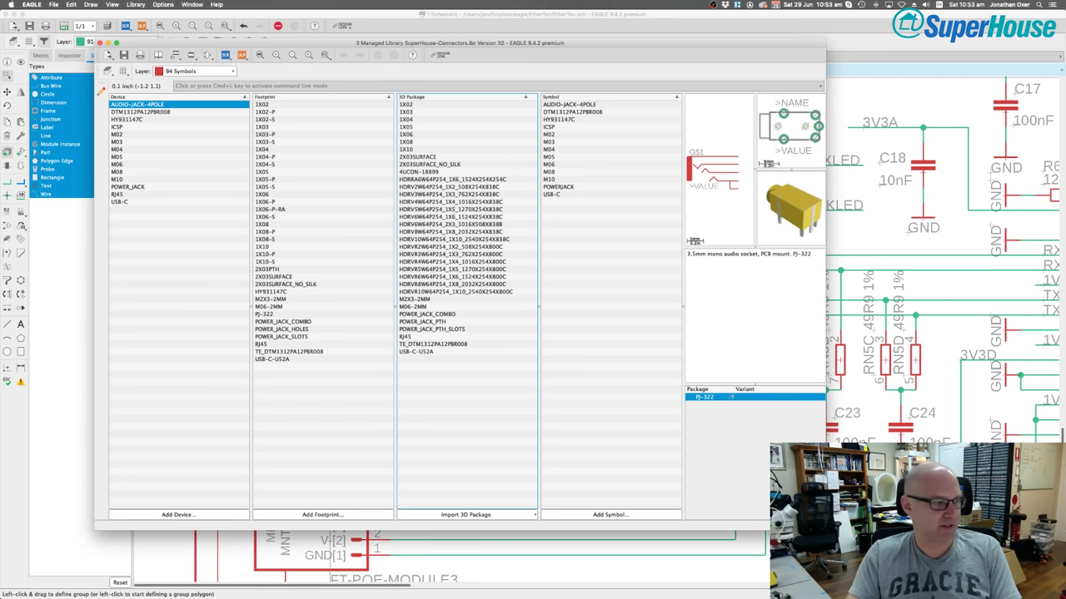
{"action": "left_click_drag", "start_coordinate": [721, 43], "coordinate": [662, 16]}
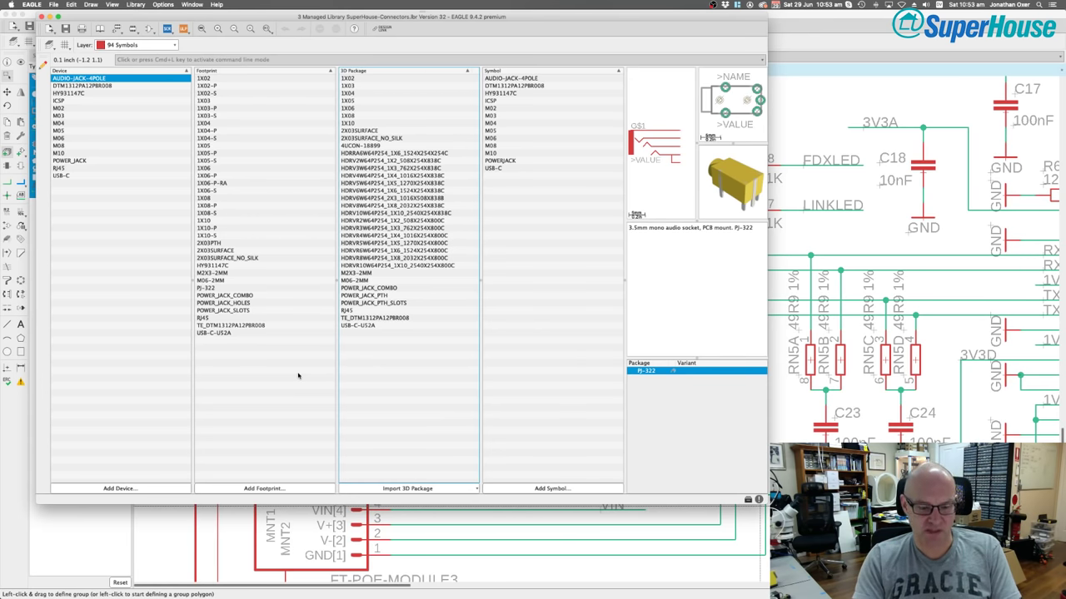
{"action": "key", "text": "super+s"}
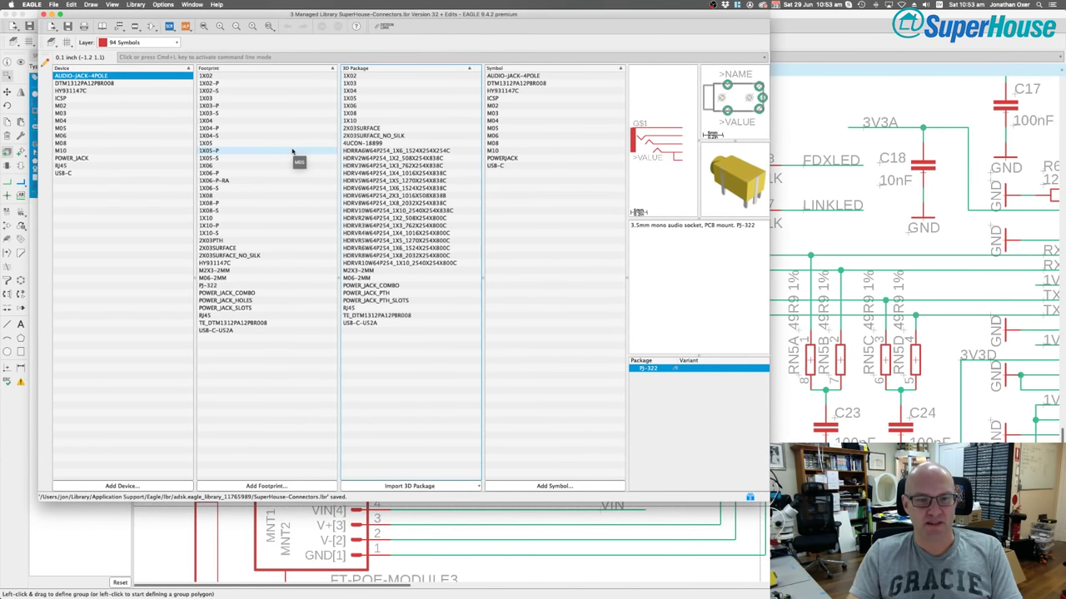
Preview the RJ45 footprint and 3D package, then the HY931147C and ICSP devices.
{"action": "left_click", "coordinate": [236, 316]}
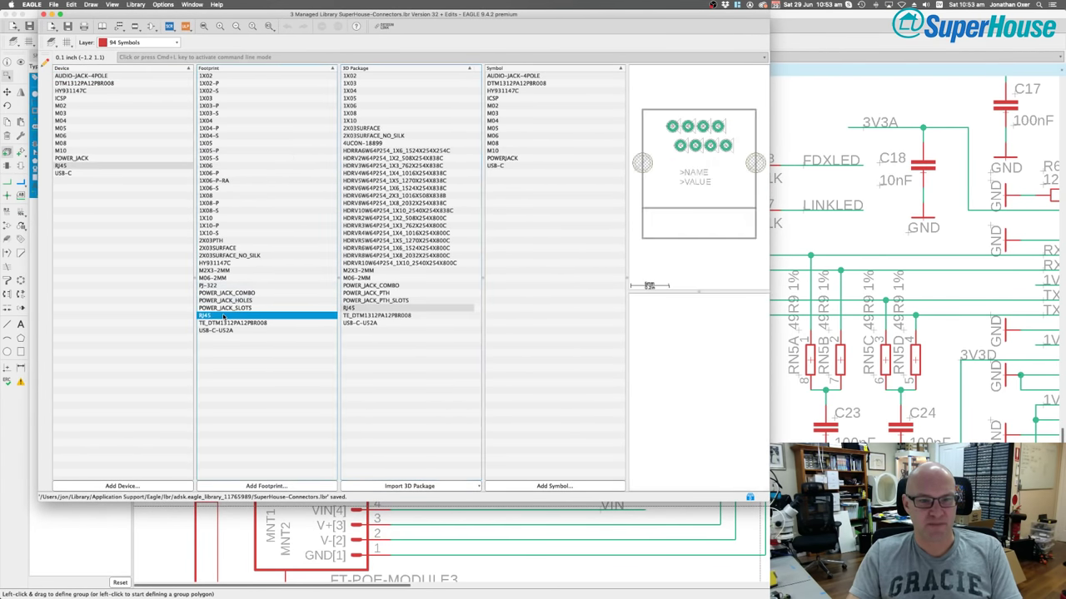
{"action": "left_click", "coordinate": [373, 309]}
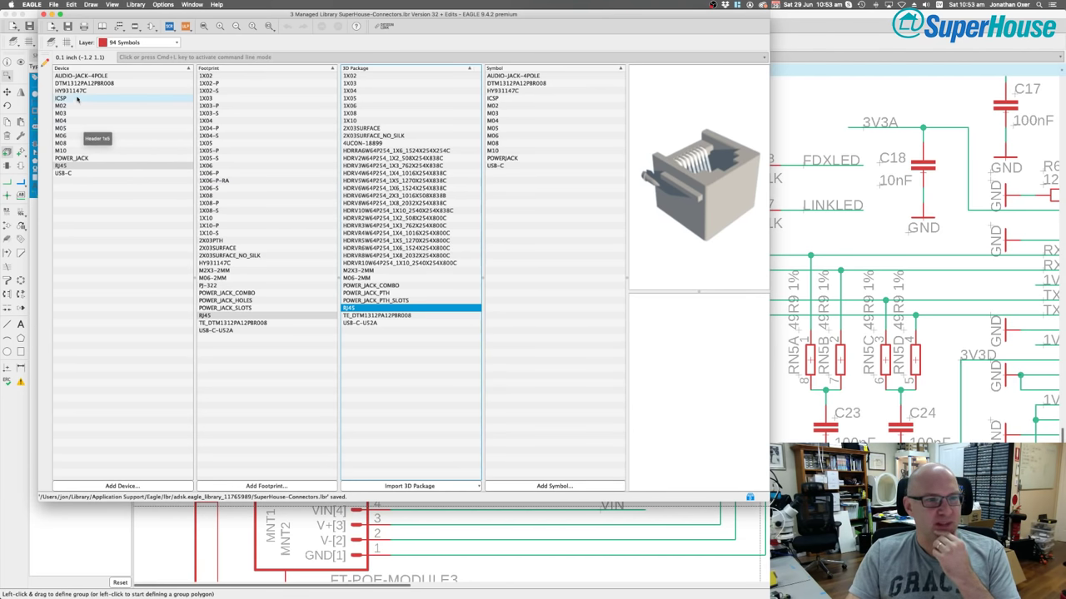
{"action": "left_click", "coordinate": [77, 91]}
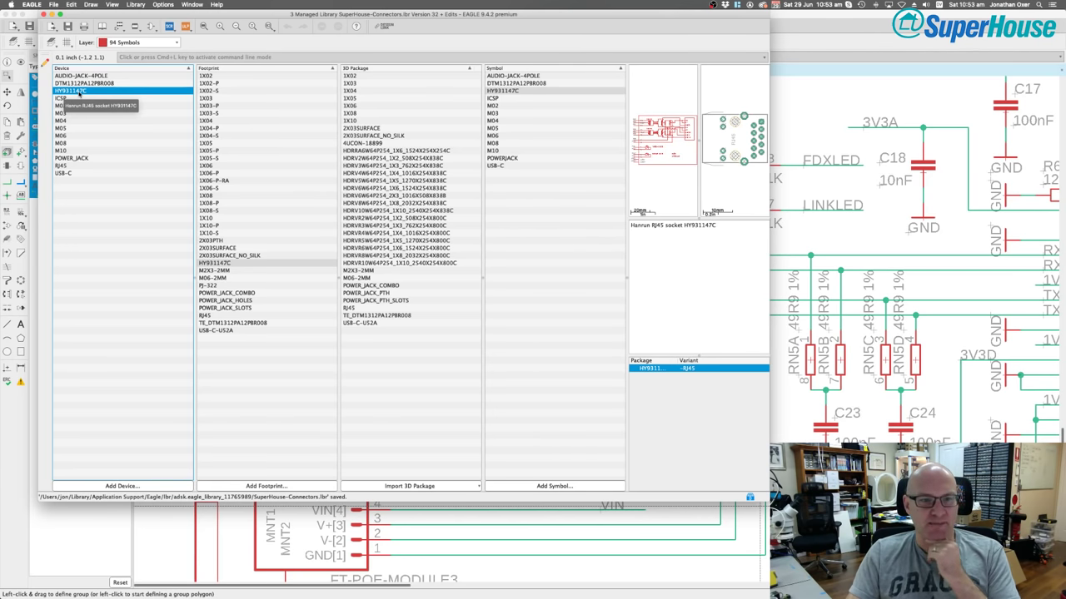
{"action": "left_click", "coordinate": [61, 97]}
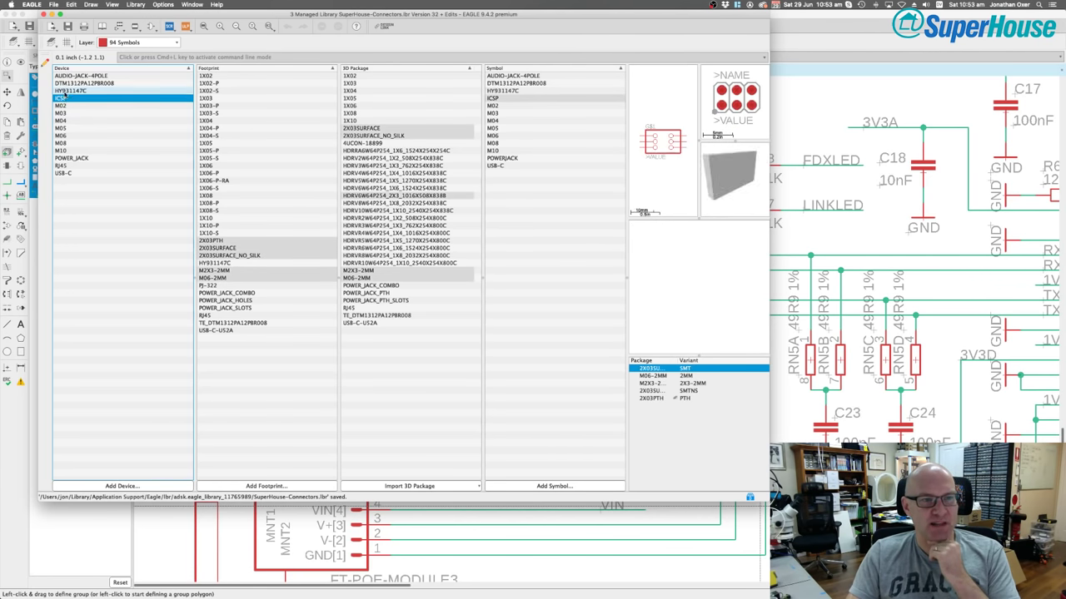
{"action": "left_click", "coordinate": [63, 91]}
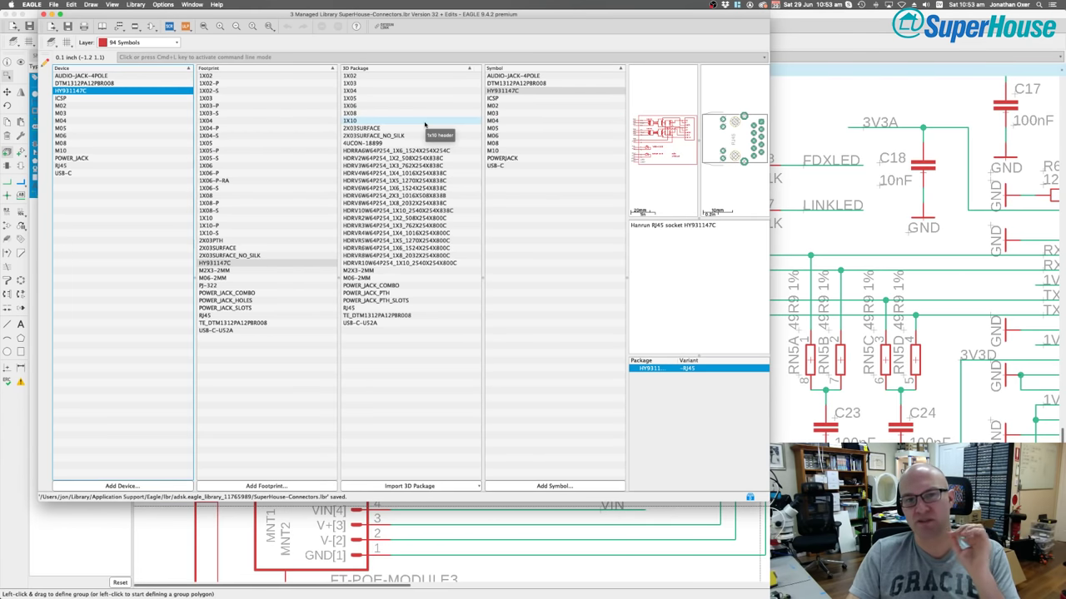
Compare ICSP and M02 with HY931147C, preview its footprint and symbol, and check the 3D packages.
{"action": "left_click", "coordinate": [75, 100]}
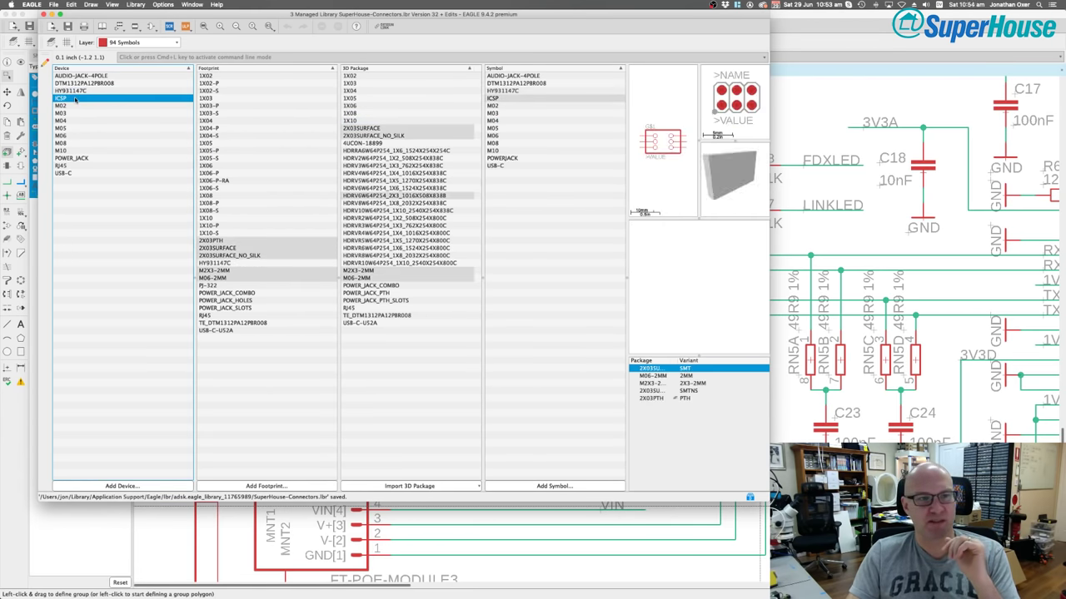
{"action": "left_click", "coordinate": [68, 106]}
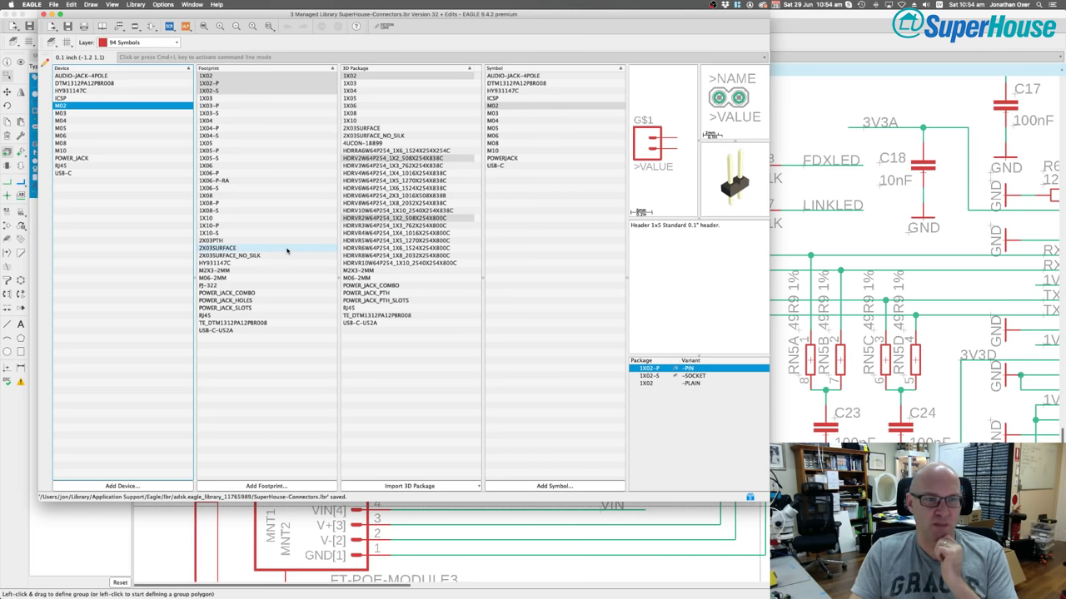
{"action": "left_click", "coordinate": [64, 92]}
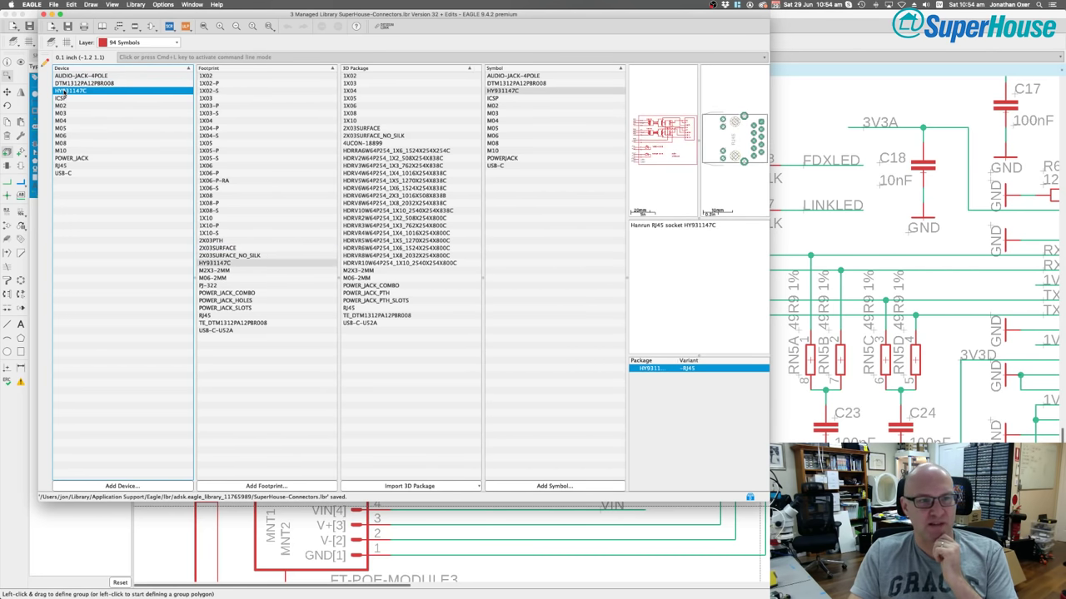
{"action": "left_click", "coordinate": [230, 264]}
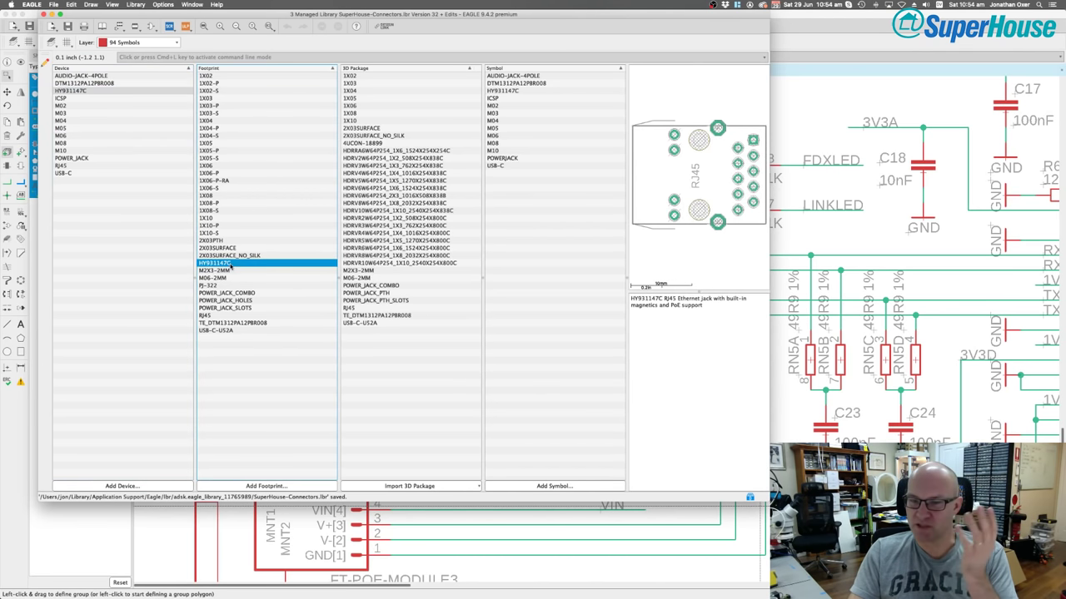
{"action": "left_click", "coordinate": [74, 90]}
{"action": "left_click", "coordinate": [502, 90]}
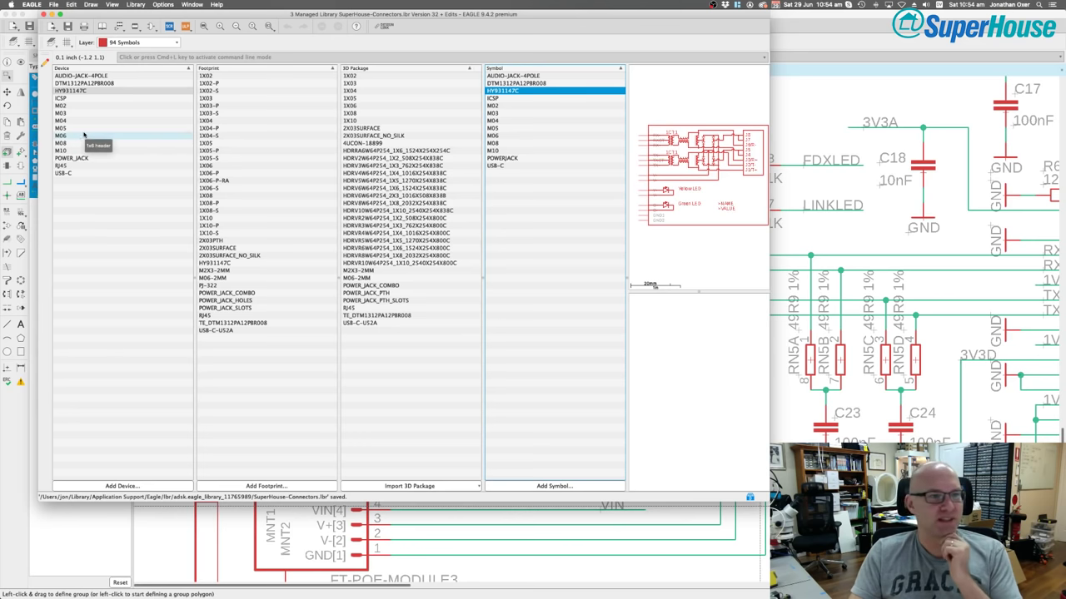
{"action": "left_click", "coordinate": [70, 91]}
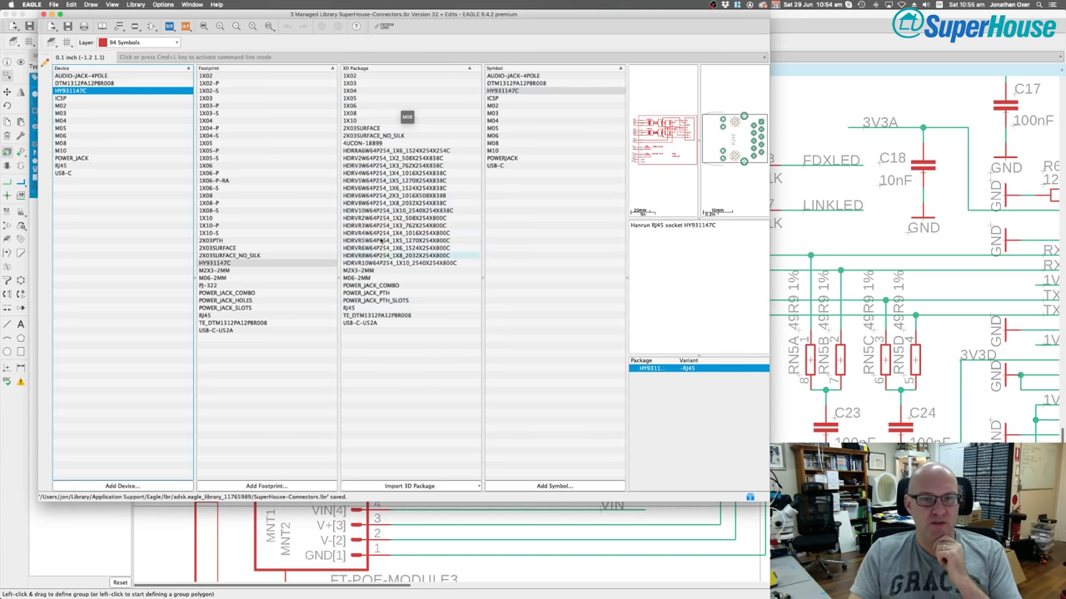
{"action": "left_click", "coordinate": [396, 394]}
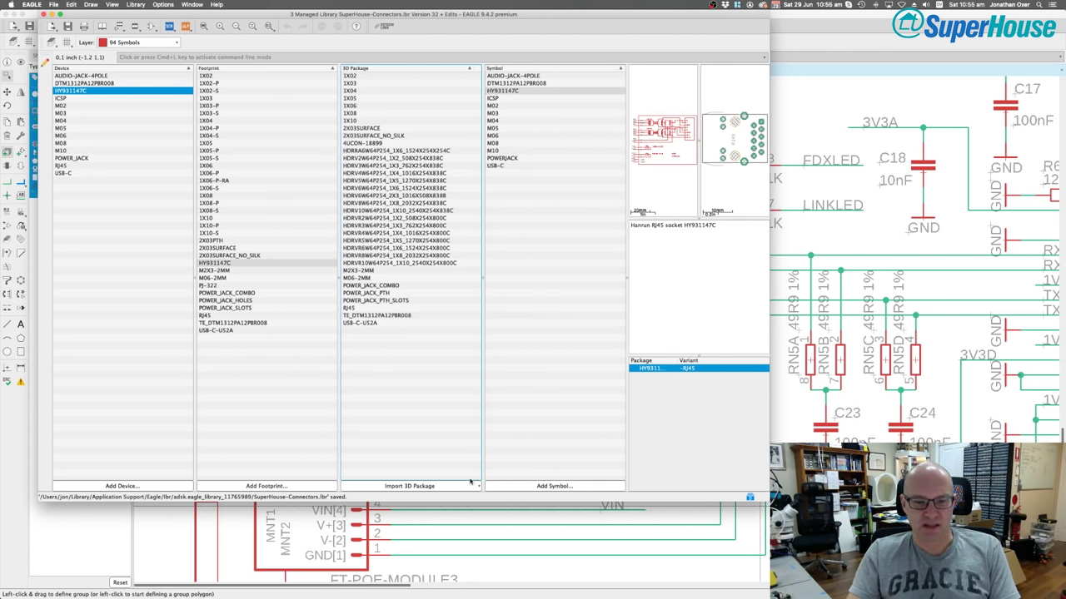
{"action": "left_click", "coordinate": [476, 487]}
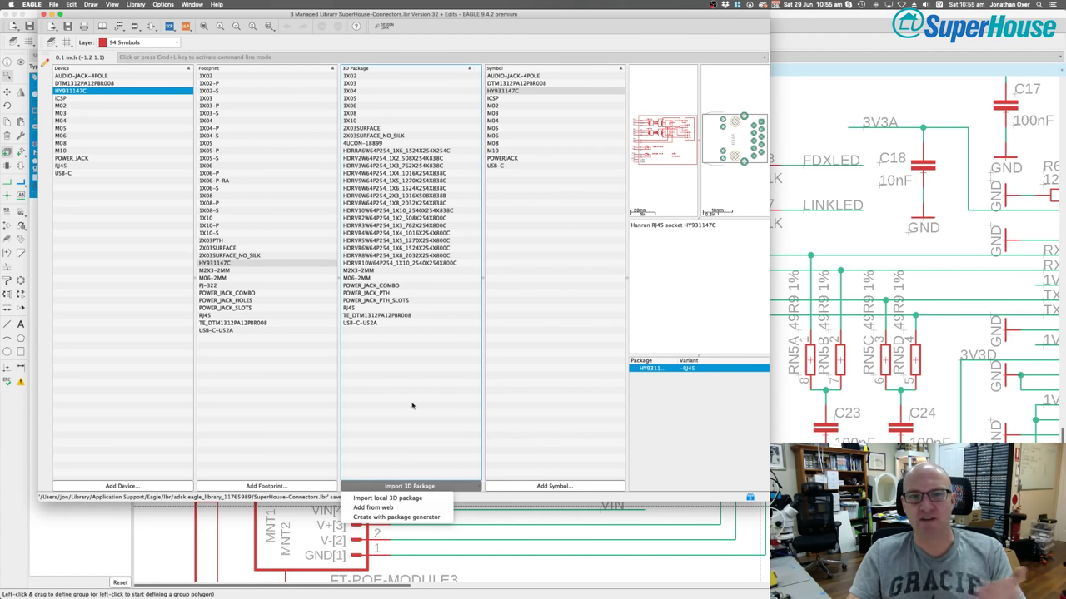
{"action": "left_click", "coordinate": [411, 406]}
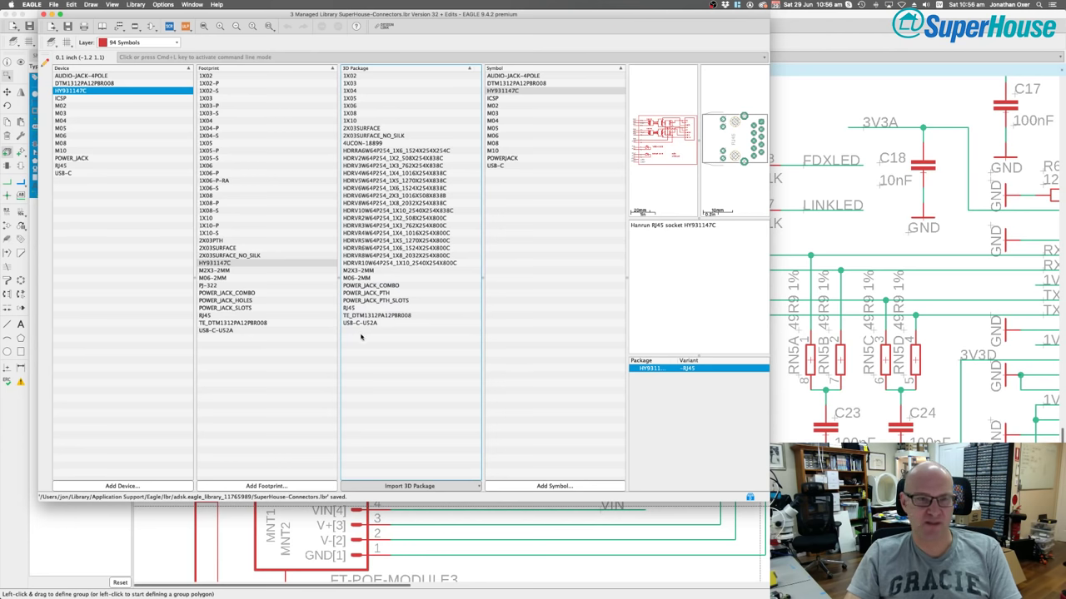
Create and upload version 33 of the SuperHouse-Connectors managed library from the Library menu.
{"action": "left_click", "coordinate": [135, 5]}
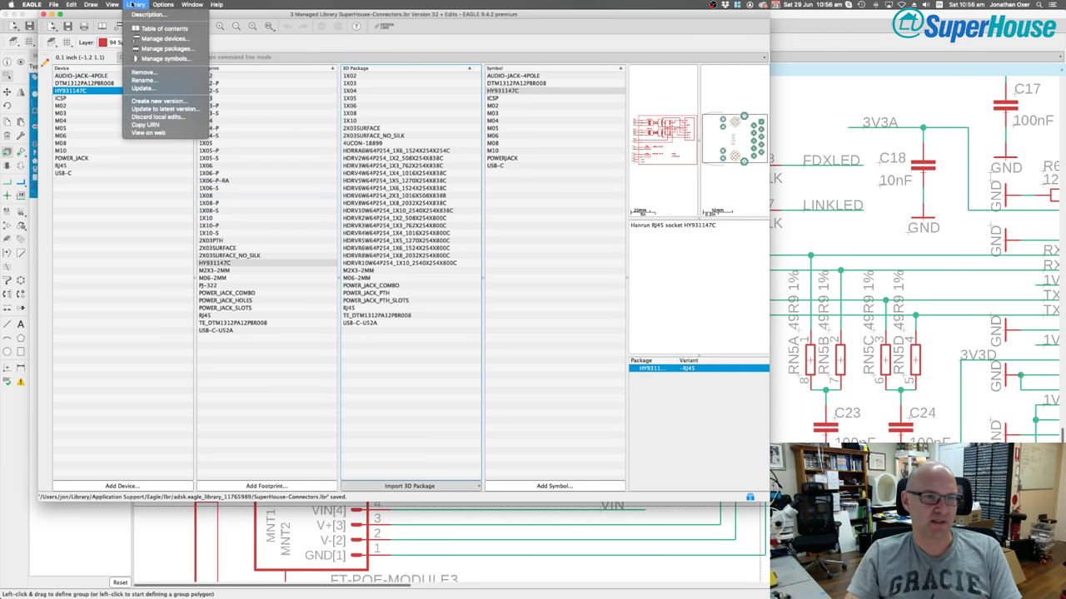
{"action": "left_click", "coordinate": [148, 102]}
{"action": "left_click", "coordinate": [175, 125]}
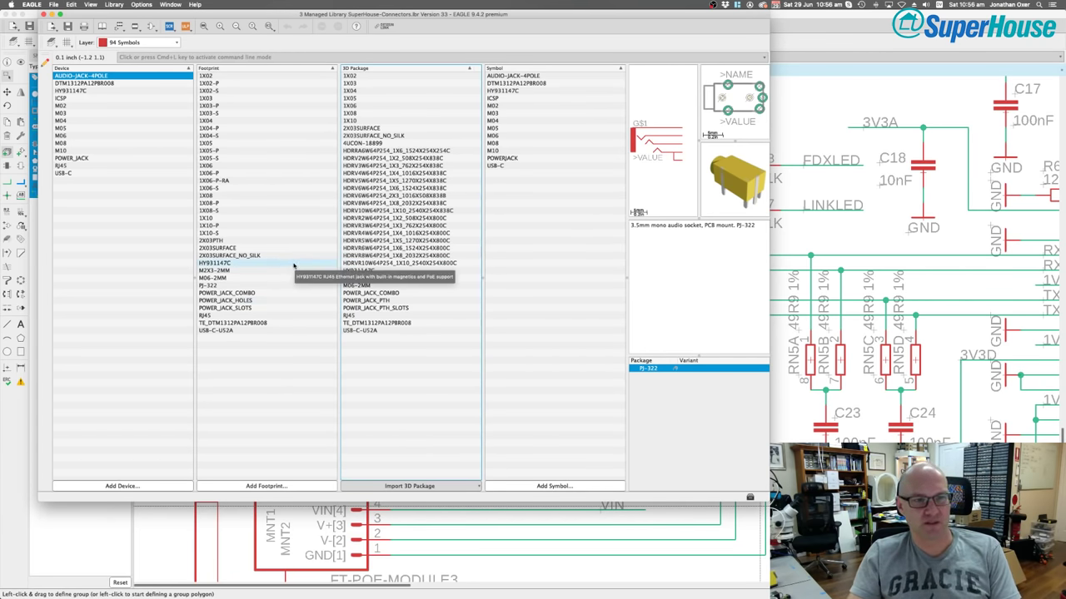
Select the HY931147C device, then its new HY931147C 3D package row.
{"action": "left_click", "coordinate": [63, 91]}
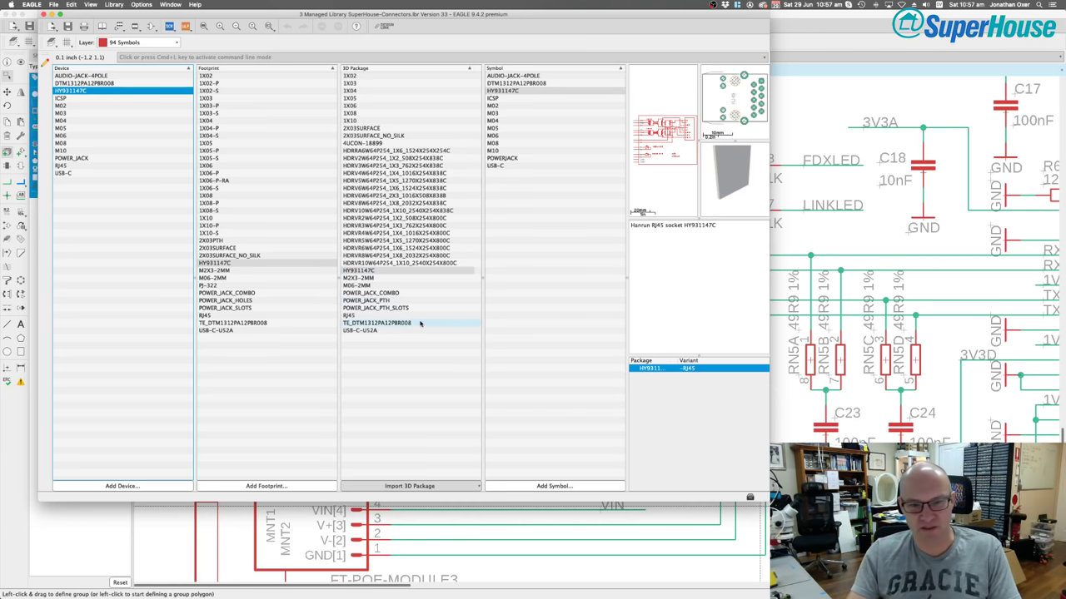
{"action": "left_click", "coordinate": [362, 273]}
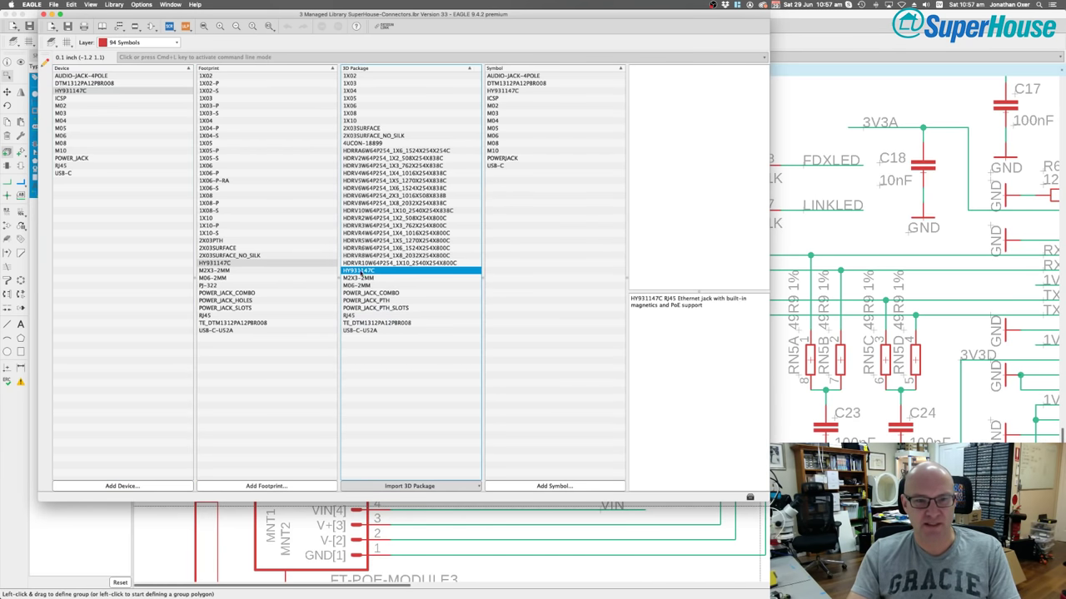
{"action": "double_click", "coordinate": [369, 273]}
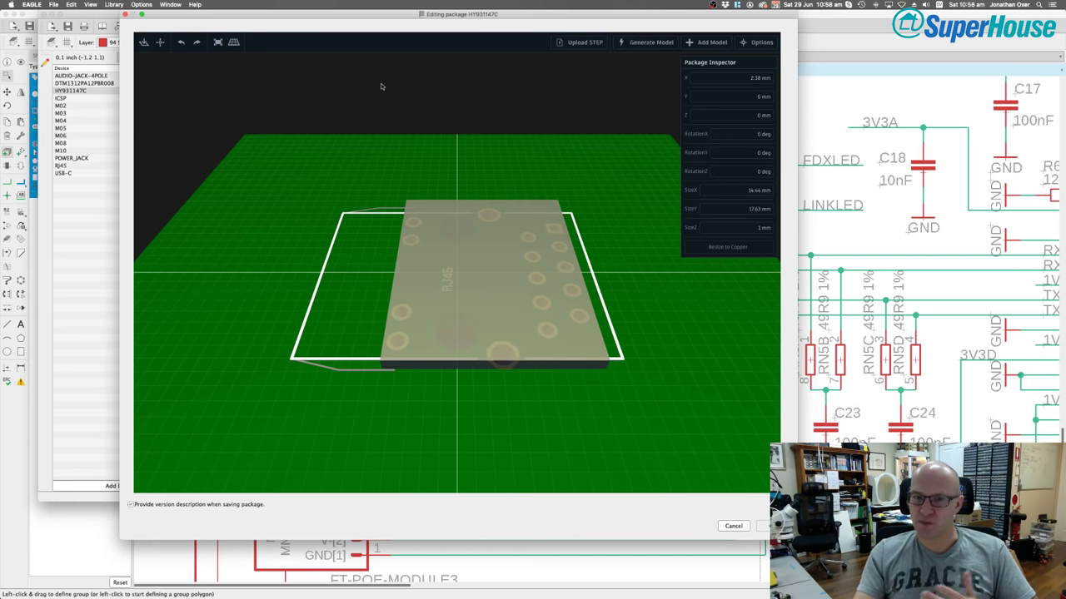
Switch to the web browser and search Google for HY931147C.
{"action": "key", "text": "super+Tab"}
{"action": "key", "text": "super+Tab"}
{"action": "key", "text": "super+Tab"}
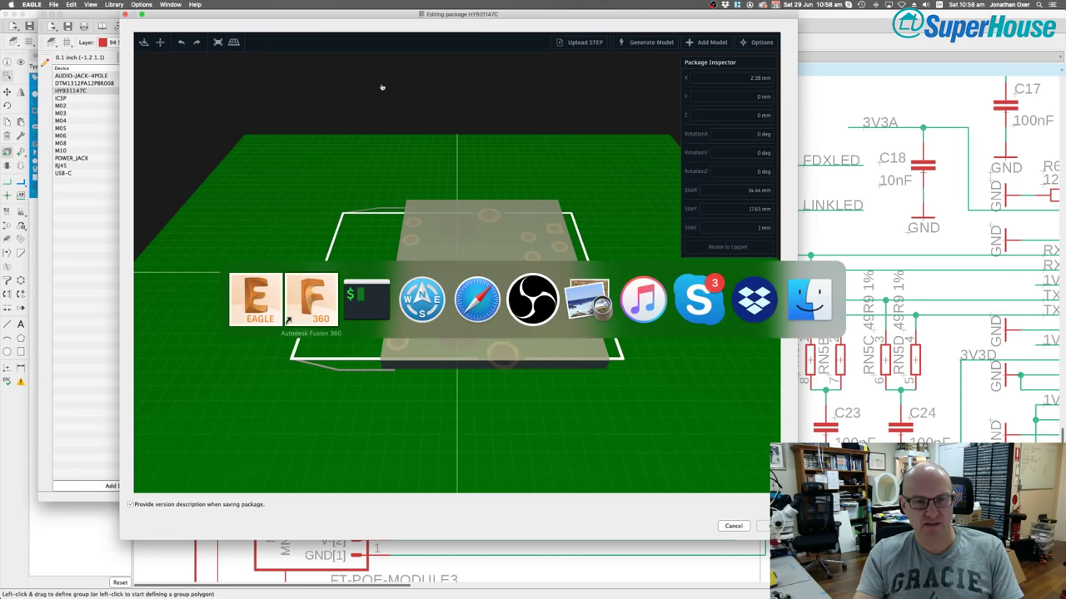
{"action": "key", "text": "super+Tab"}
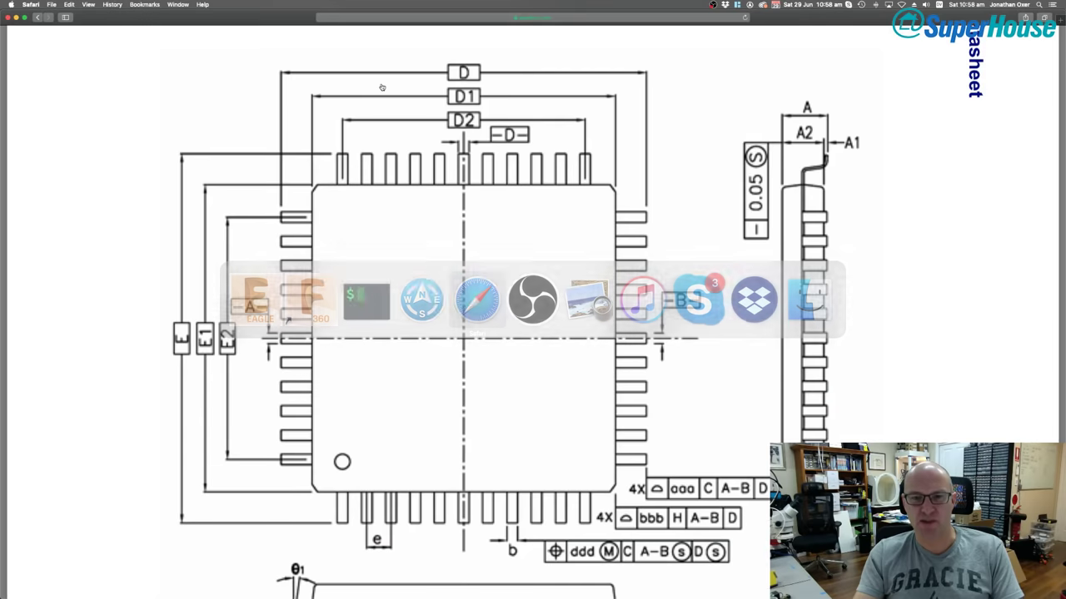
{"action": "left_click", "coordinate": [494, 18]}
{"action": "type", "text": "HY931147C"}
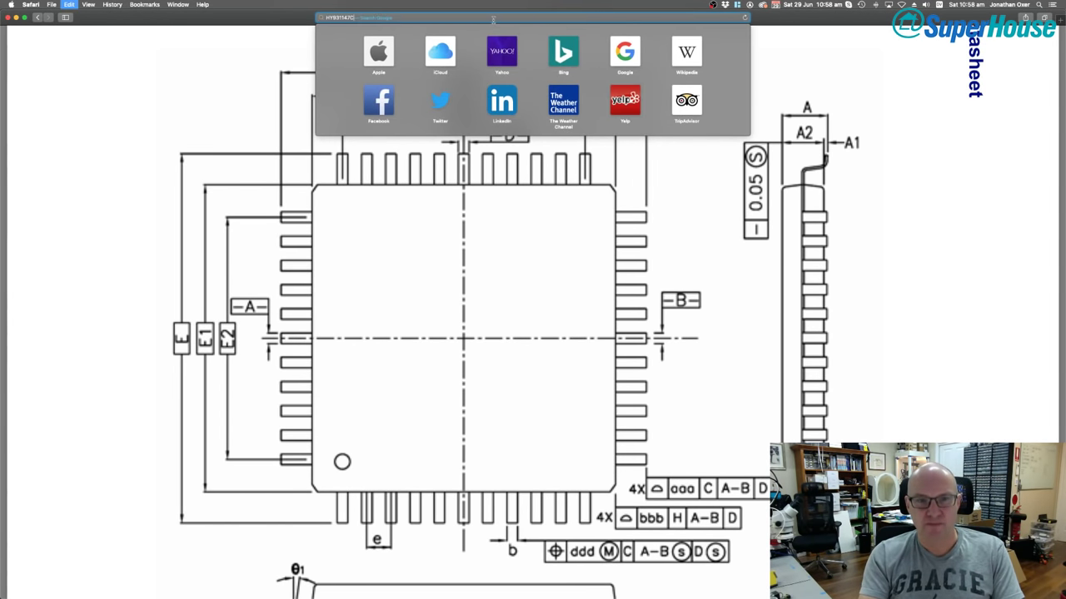
{"action": "key", "text": "Return"}
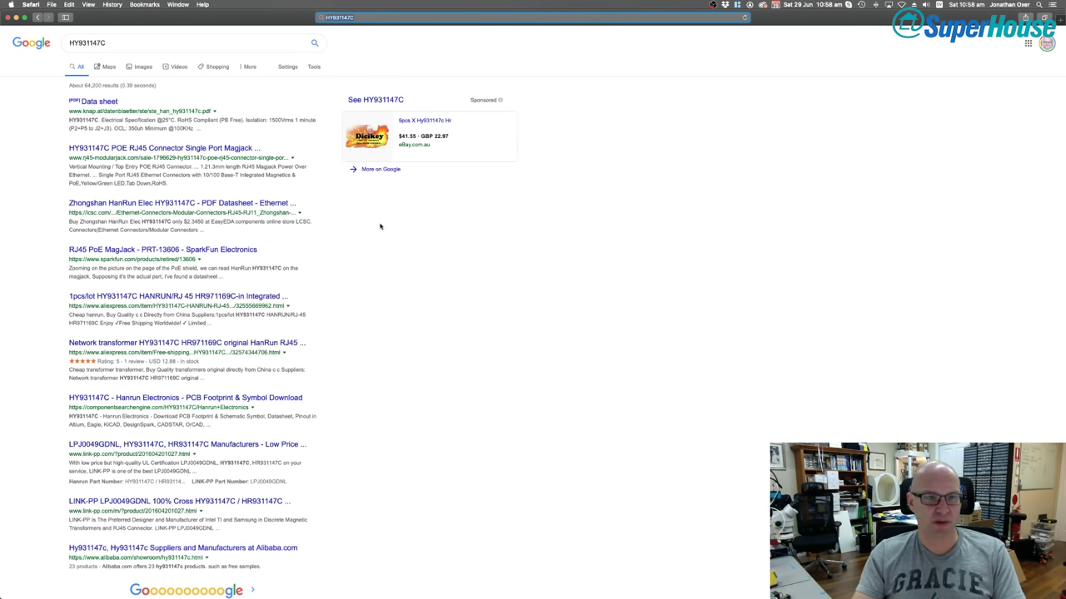
Switch to image results and briefly preview the HY931147C EasyEDA image.
{"action": "left_click", "coordinate": [138, 67]}
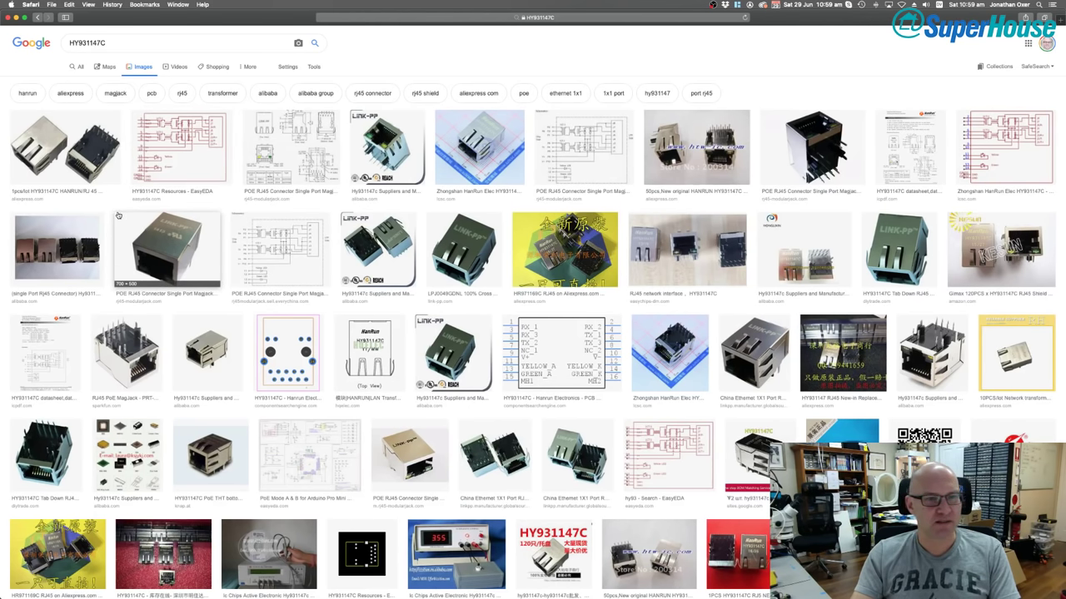
{"action": "left_click", "coordinate": [181, 145]}
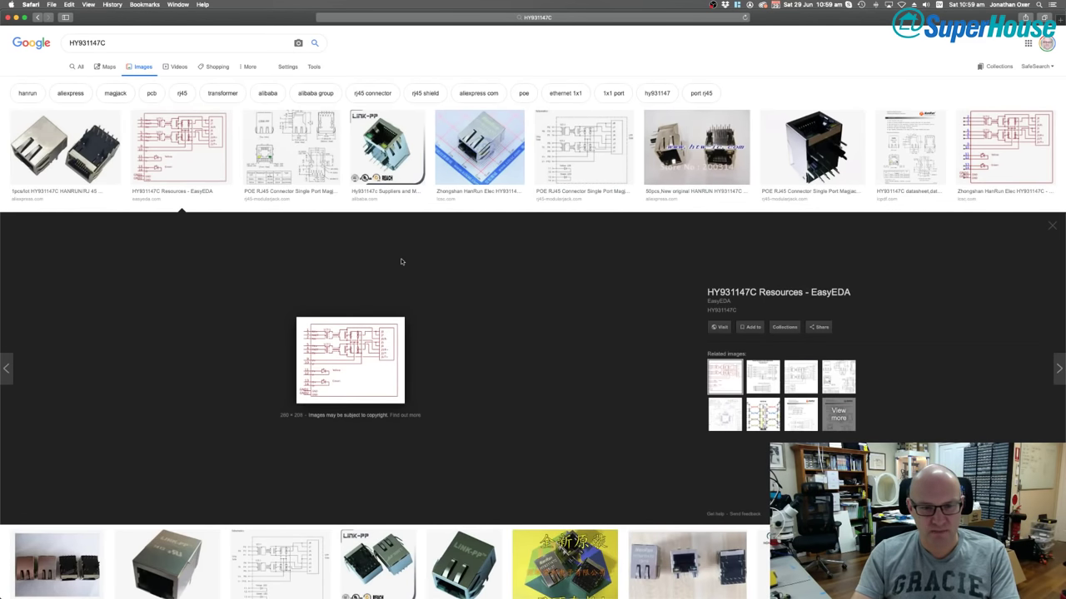
{"action": "key", "text": "Escape"}
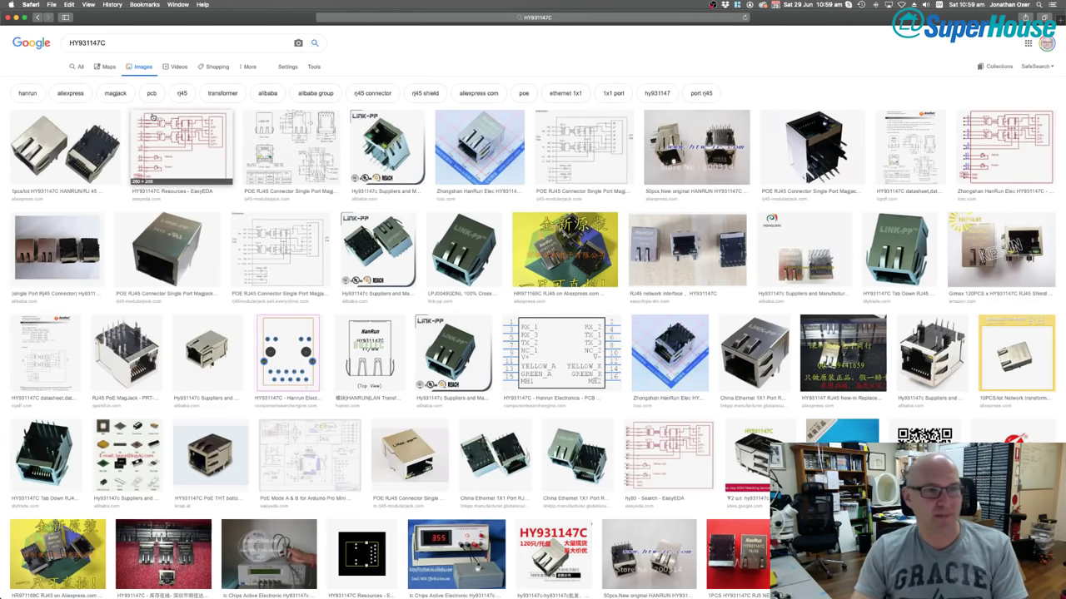
{"action": "left_click", "coordinate": [138, 46]}
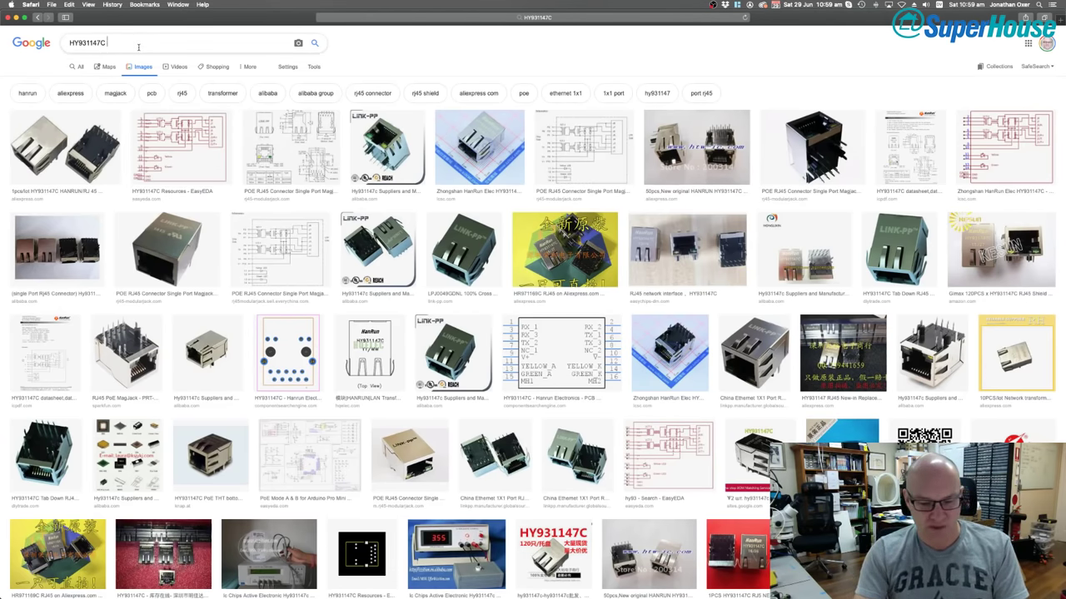
Search images for 'HY931147C 3d model' and scroll through the results for usable models.
{"action": "type", "text": "3d model"}
{"action": "key", "text": "Return"}
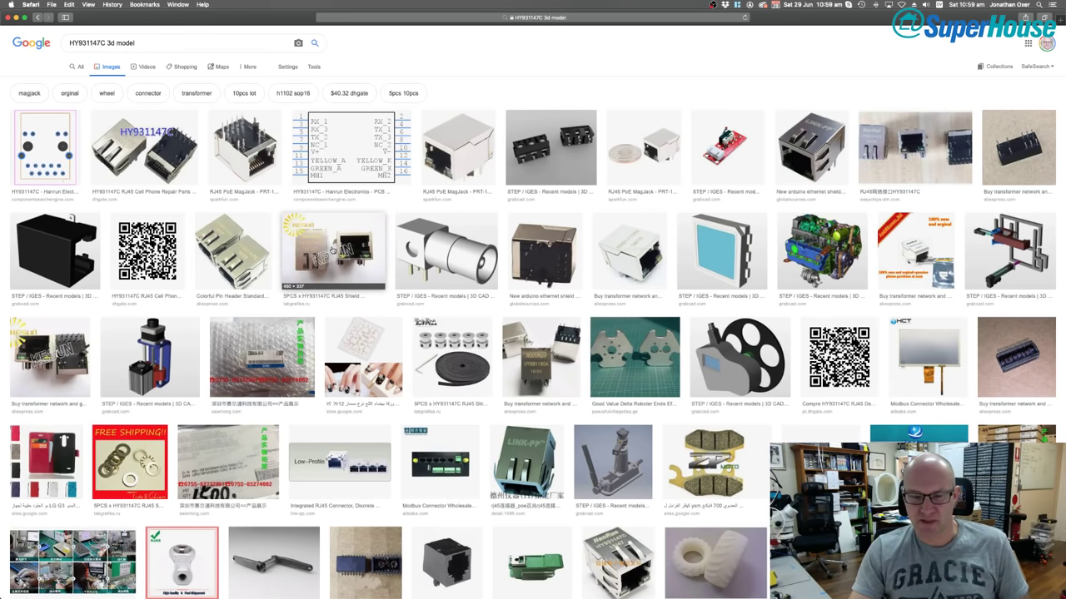
{"action": "scroll", "coordinate": [259, 346], "scroll_direction": "down", "scroll_amount": 5}
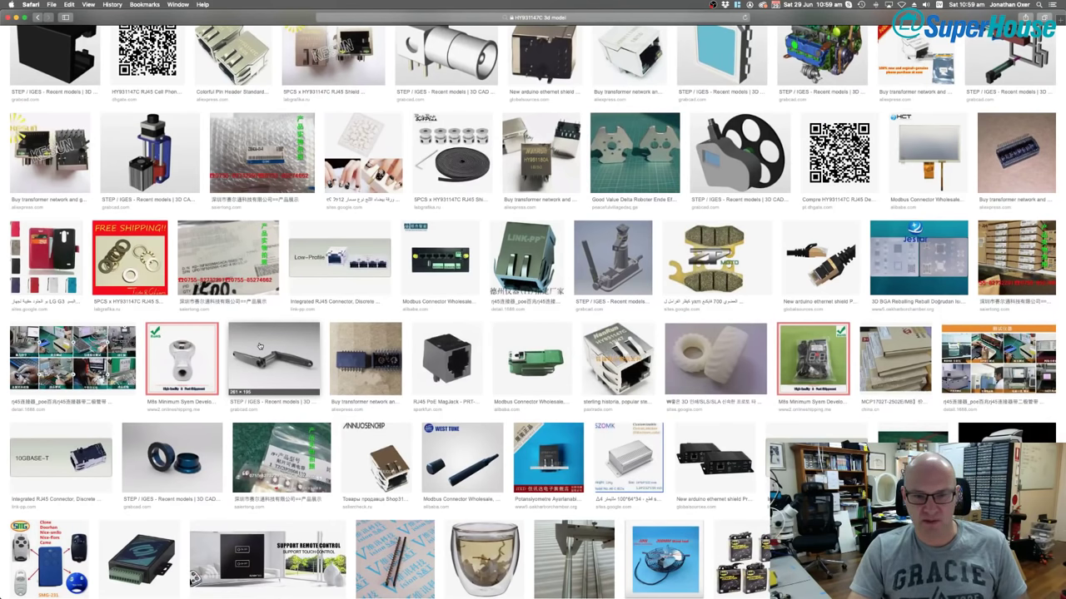
{"action": "scroll", "coordinate": [260, 346], "scroll_direction": "down", "scroll_amount": 3}
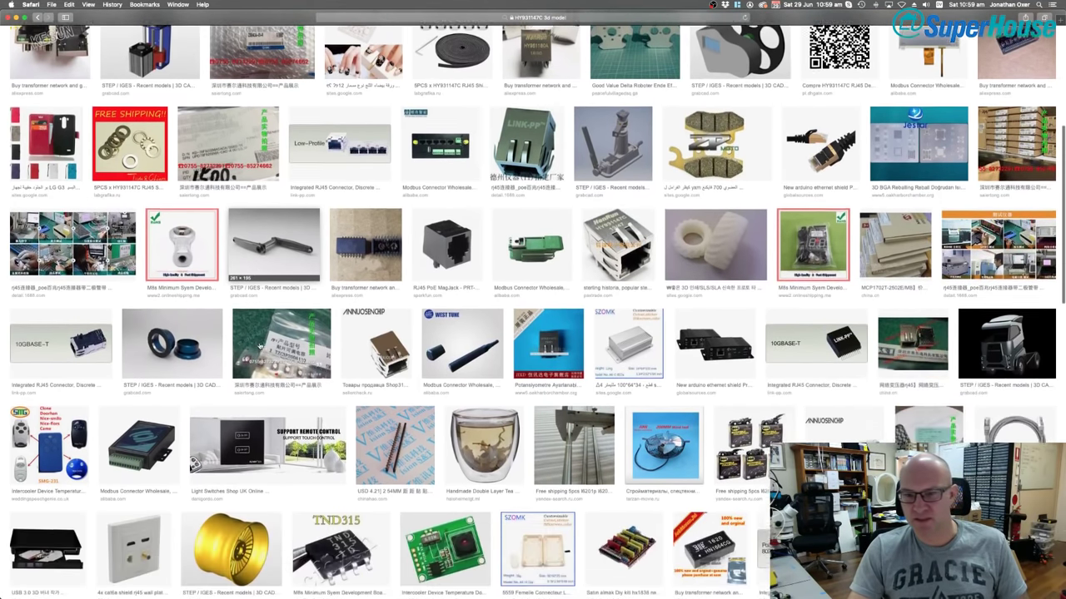
{"action": "scroll", "coordinate": [259, 346], "scroll_direction": "down", "scroll_amount": 1}
{"action": "scroll", "coordinate": [260, 346], "scroll_direction": "down", "scroll_amount": 4}
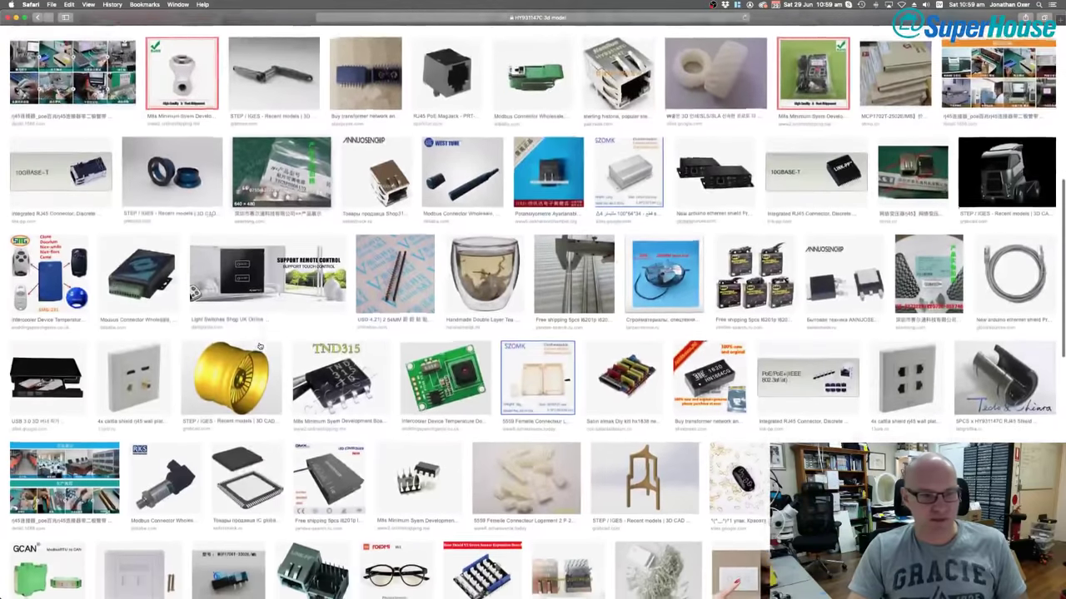
{"action": "scroll", "coordinate": [259, 347], "scroll_direction": "up", "scroll_amount": 3}
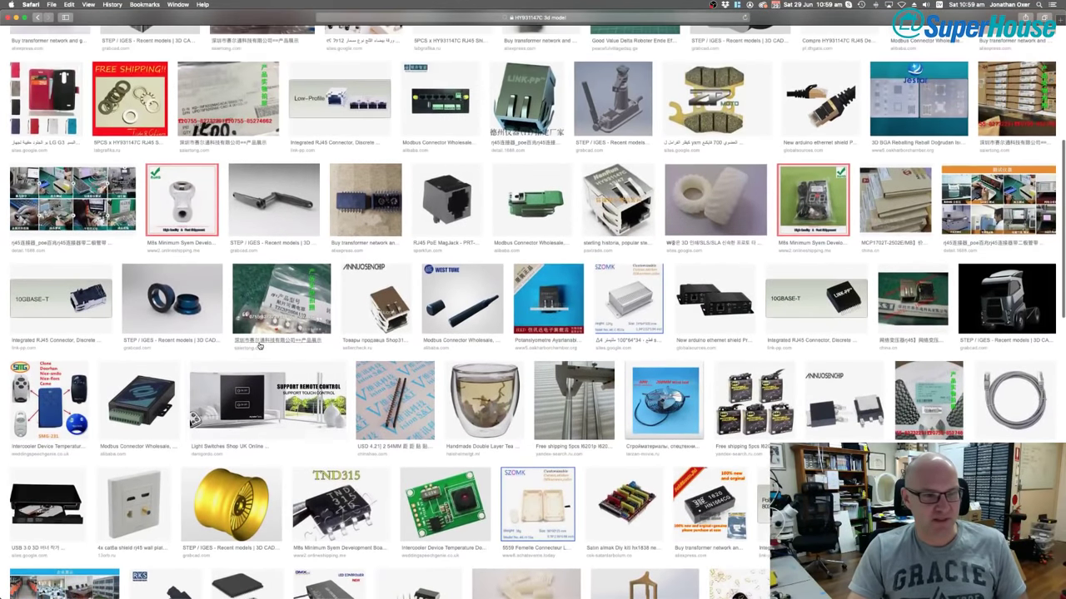
{"action": "scroll", "coordinate": [260, 347], "scroll_direction": "up", "scroll_amount": 2}
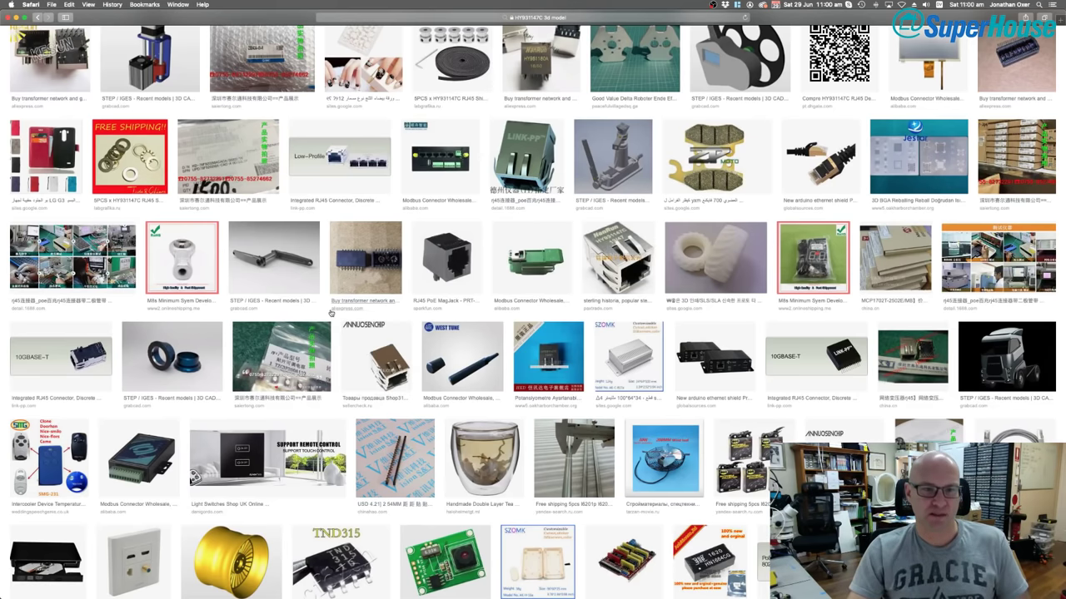
{"action": "scroll", "coordinate": [332, 311], "scroll_direction": "up", "scroll_amount": 5}
{"action": "scroll", "coordinate": [331, 310], "scroll_direction": "up", "scroll_amount": 2}
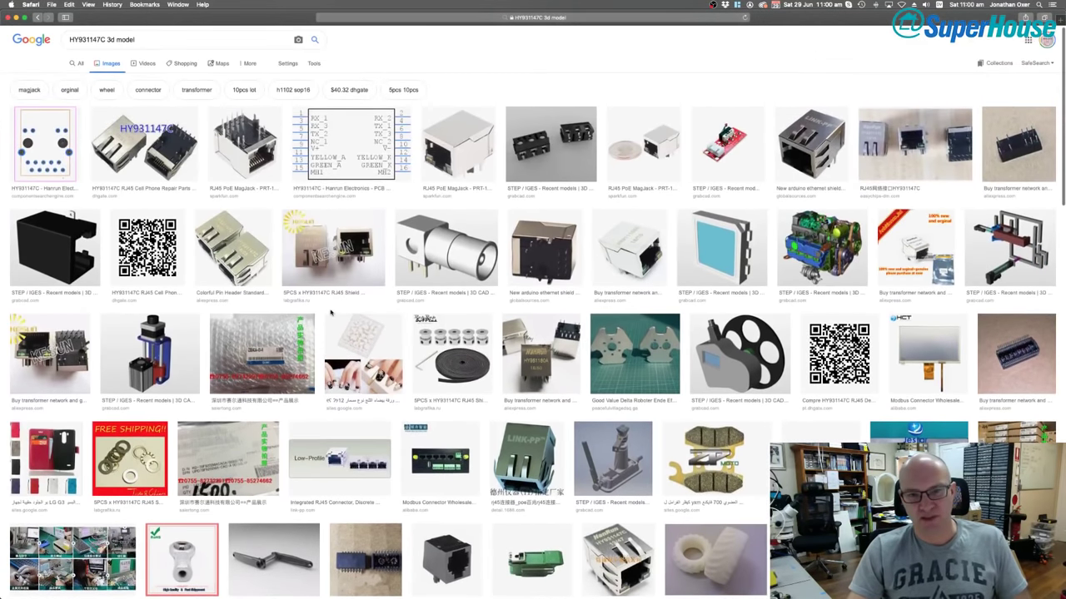
{"action": "scroll", "coordinate": [330, 313], "scroll_direction": "down", "scroll_amount": 1}
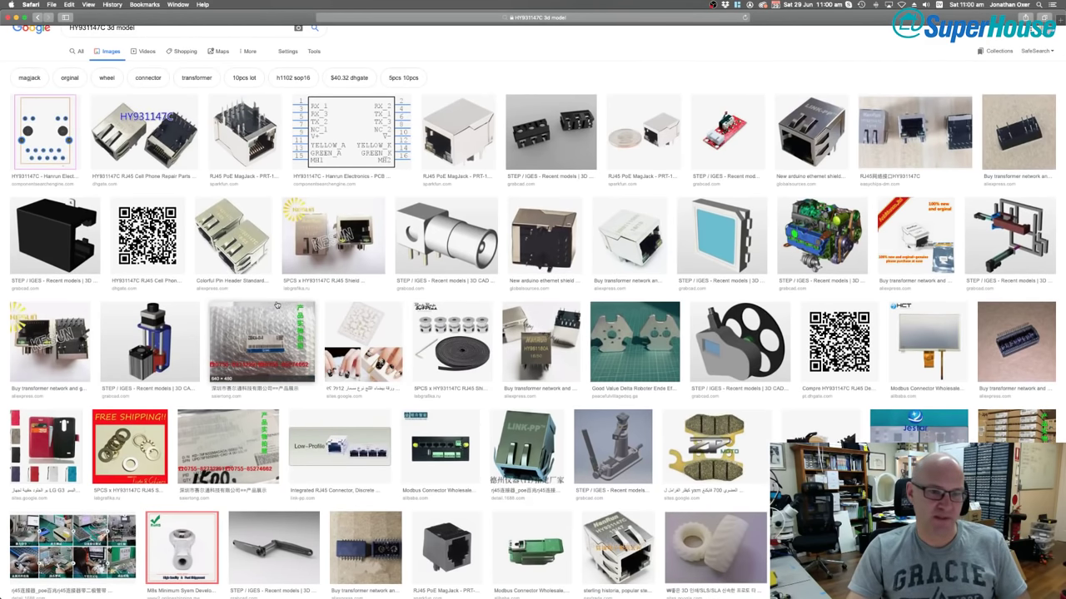
{"action": "scroll", "coordinate": [277, 306], "scroll_direction": "up", "scroll_amount": 1}
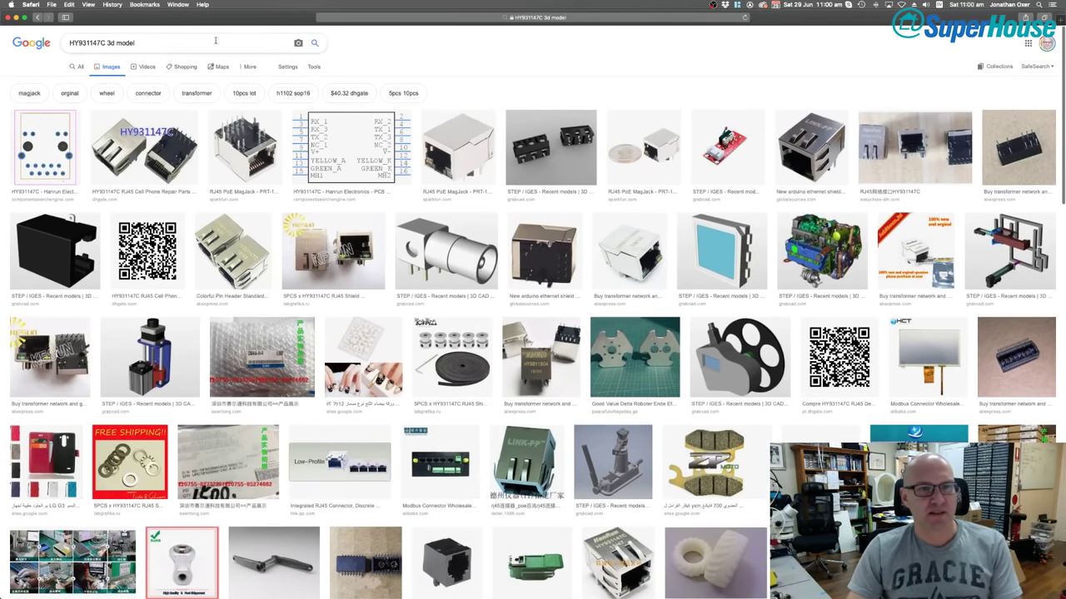
{"action": "left_click", "coordinate": [499, 17]}
Go to GrabCAD's community library and search it for HY931147C.
{"action": "type", "text": "grabcad.com"}
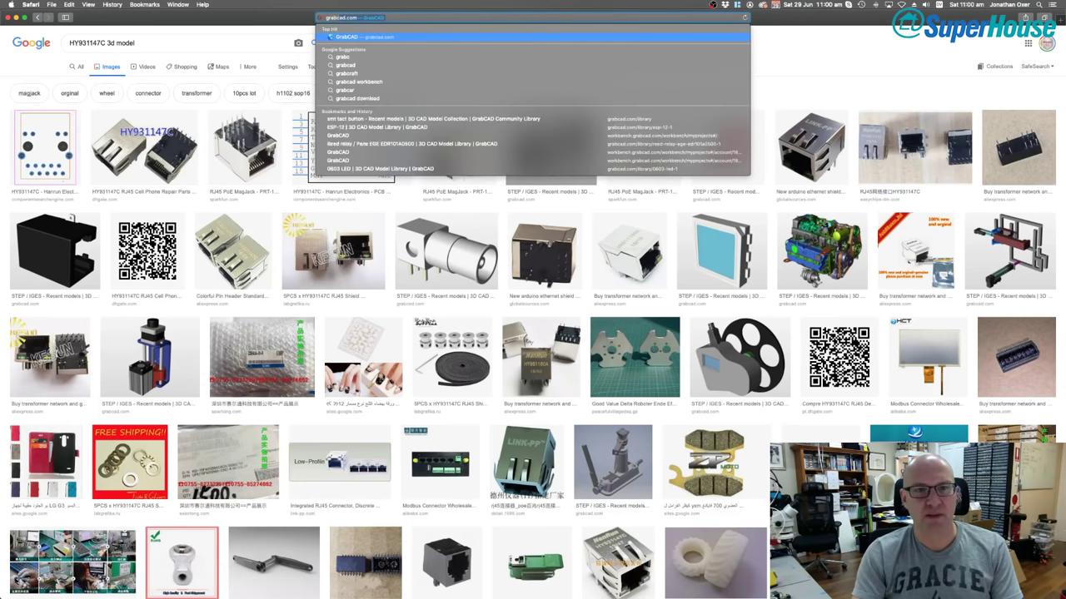
{"action": "key", "text": "Return"}
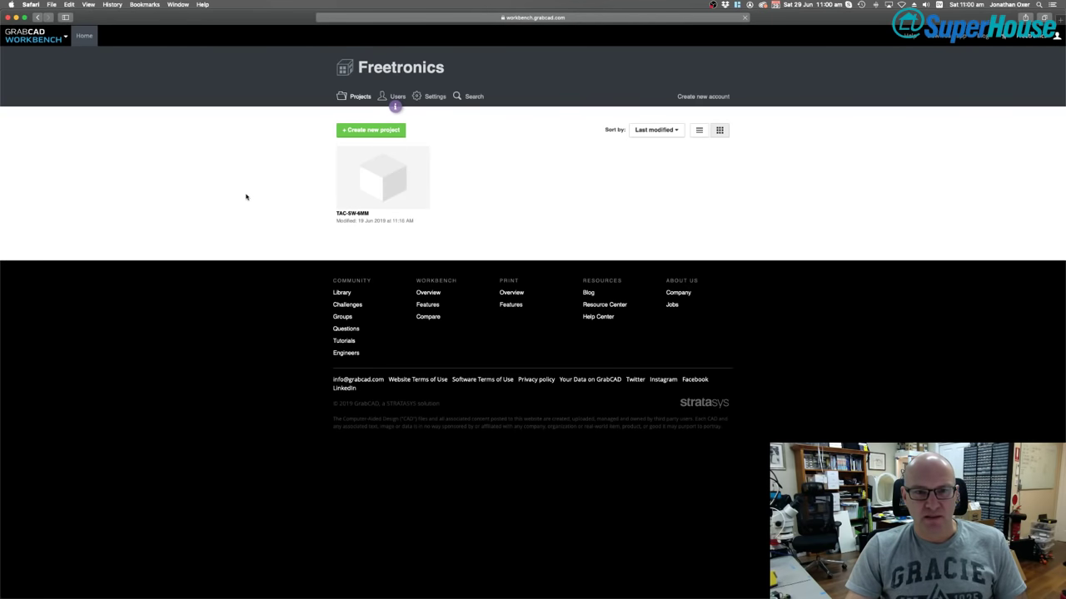
{"action": "left_click", "coordinate": [341, 294]}
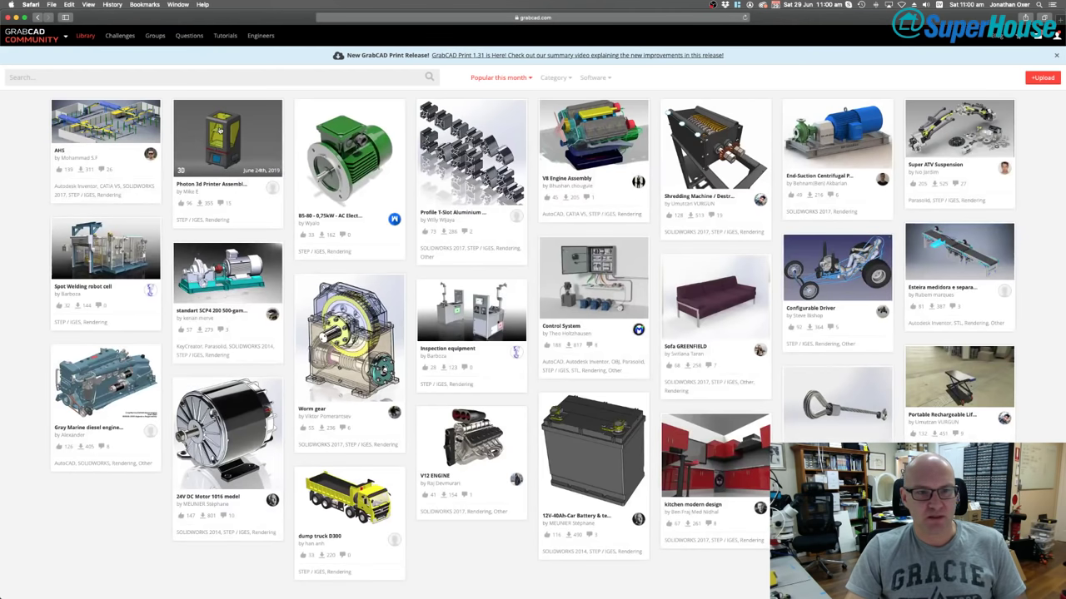
{"action": "left_click", "coordinate": [155, 77]}
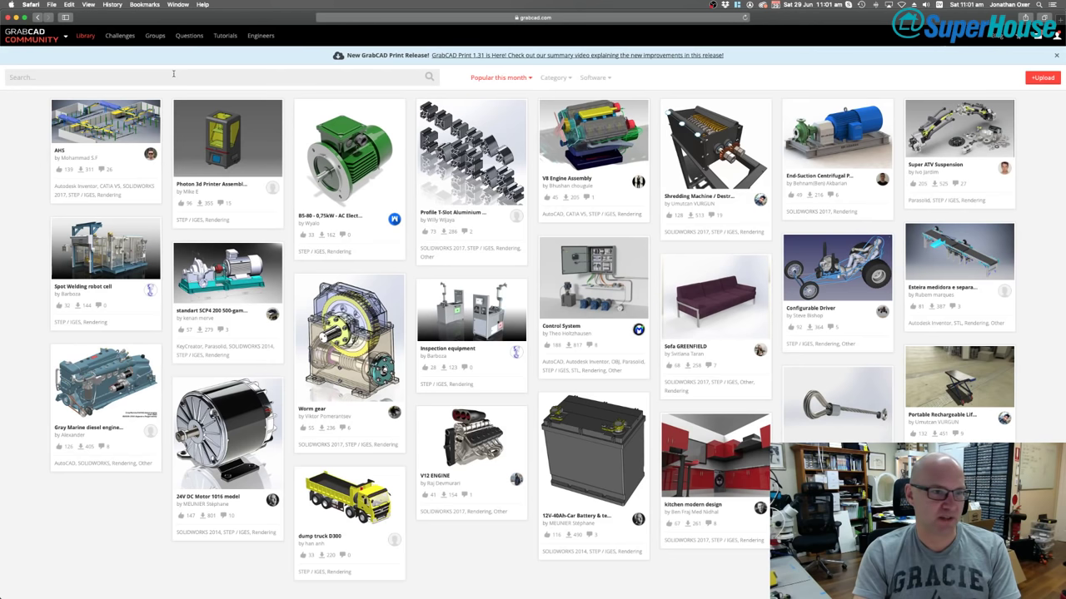
{"action": "type", "text": "HY931147C"}
{"action": "key", "text": "Return"}
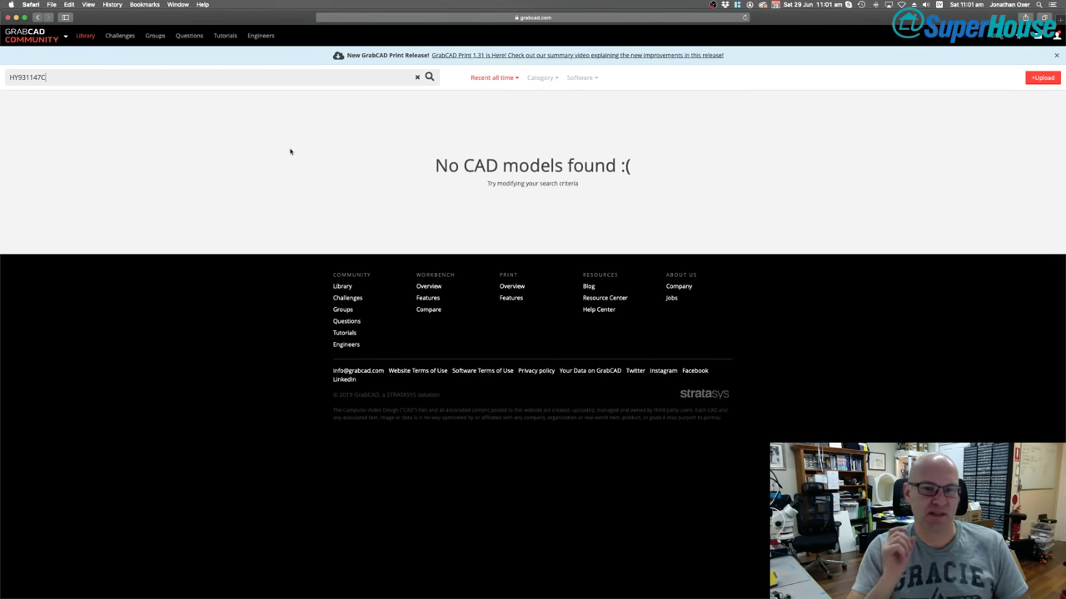
Search the GrabCAD library for 'hanrun' and open the HR961160C connector model.
{"action": "double_click", "coordinate": [40, 77]}
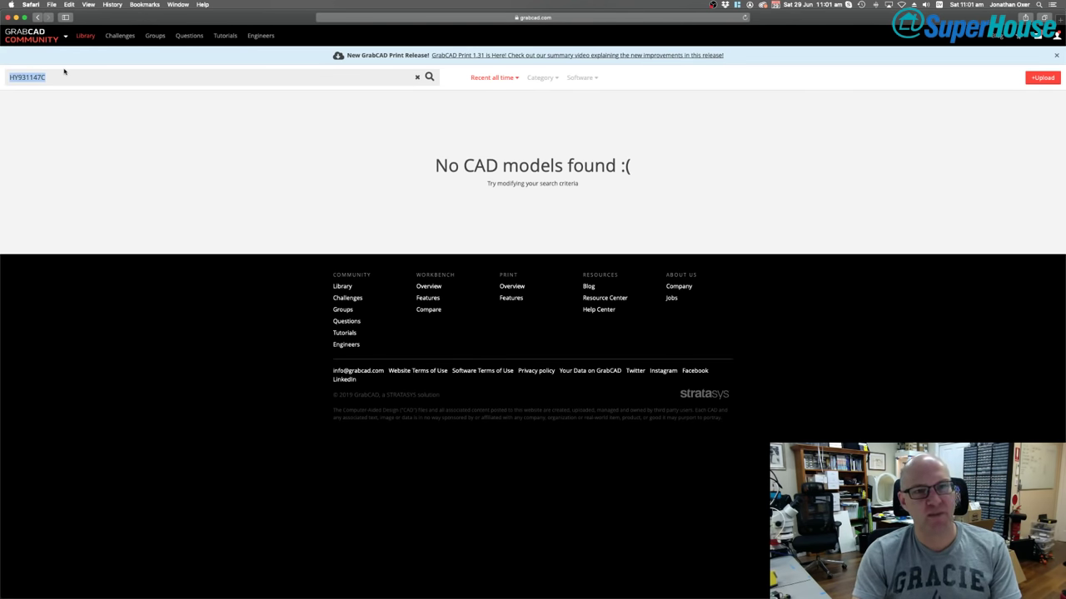
{"action": "type", "text": "hanrun"}
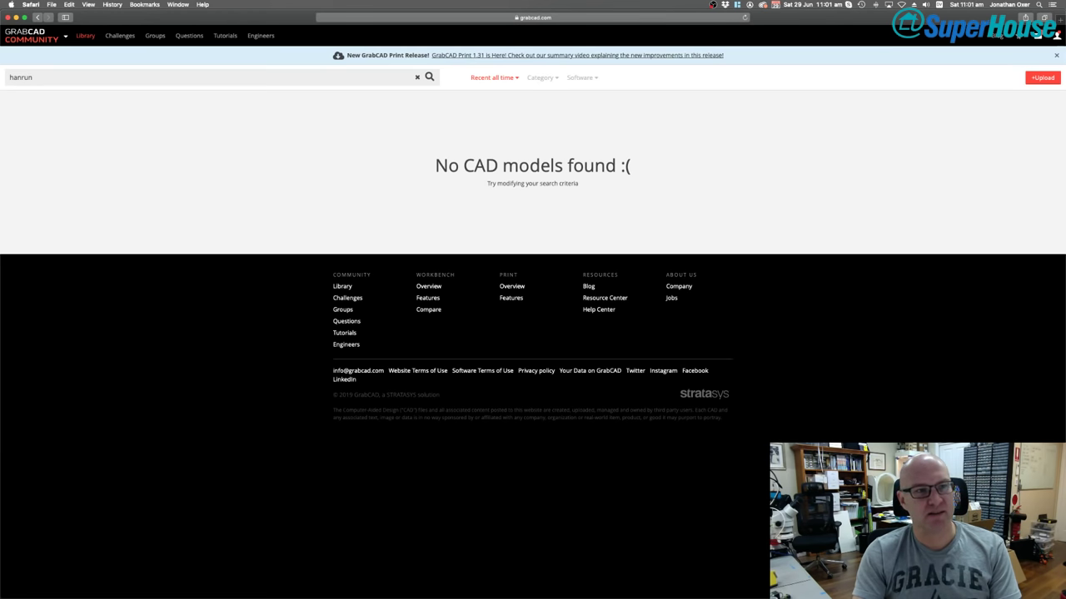
{"action": "key", "text": "Return"}
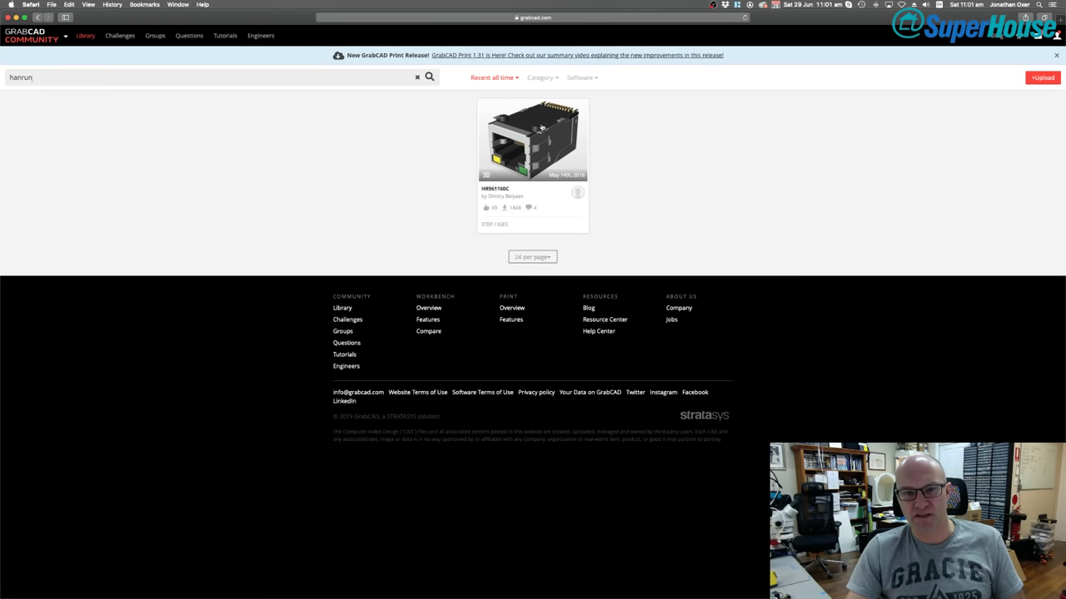
{"action": "left_click", "coordinate": [524, 144]}
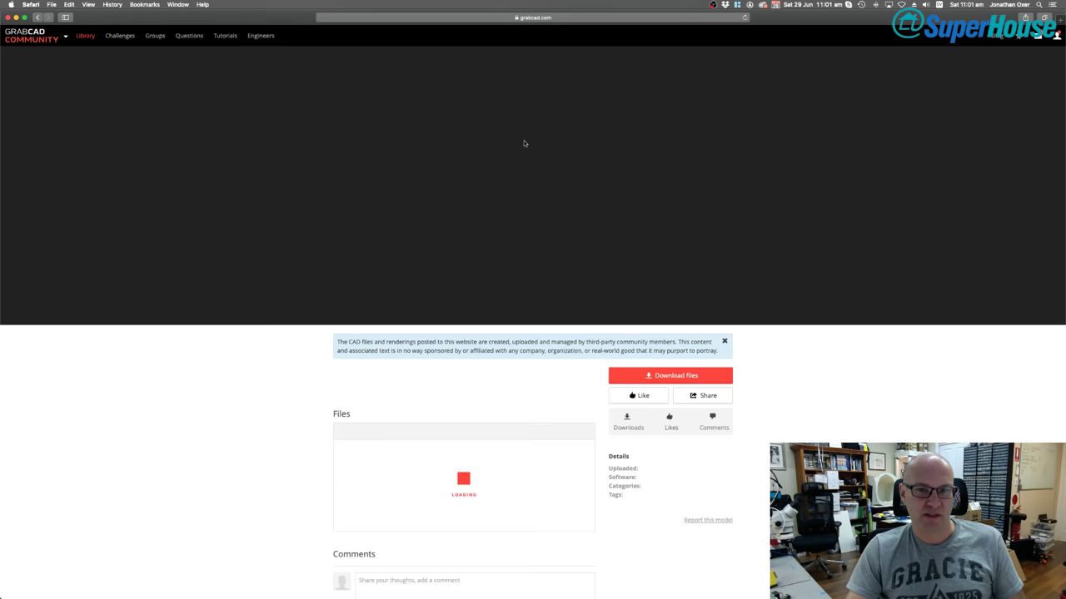
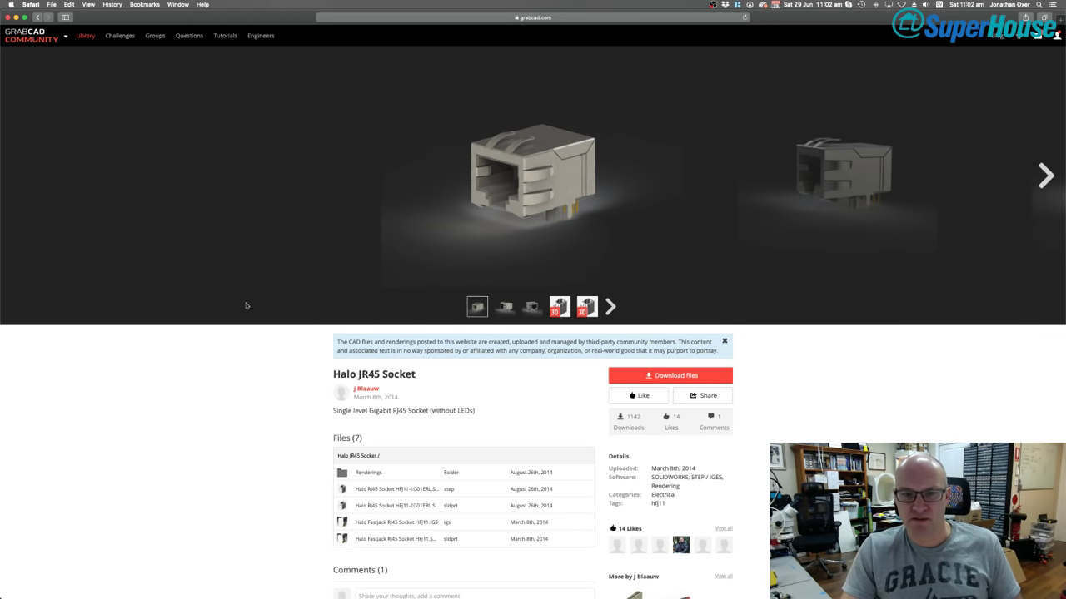
Cycle through the Halo JR45 Socket renderings in the carousel and return to the first.
{"action": "left_click", "coordinate": [505, 308]}
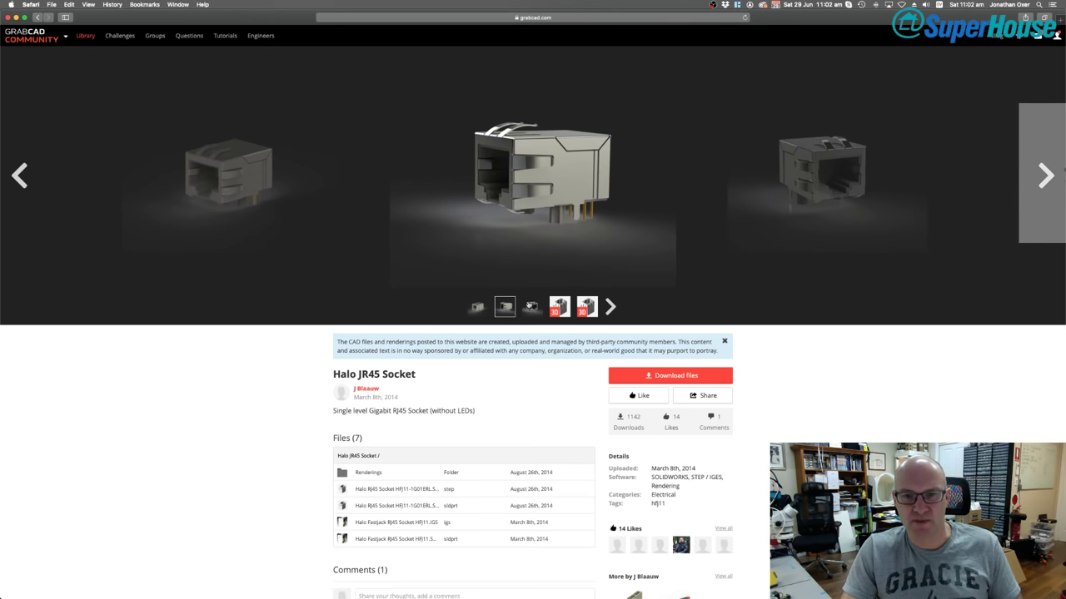
{"action": "left_click", "coordinate": [529, 306]}
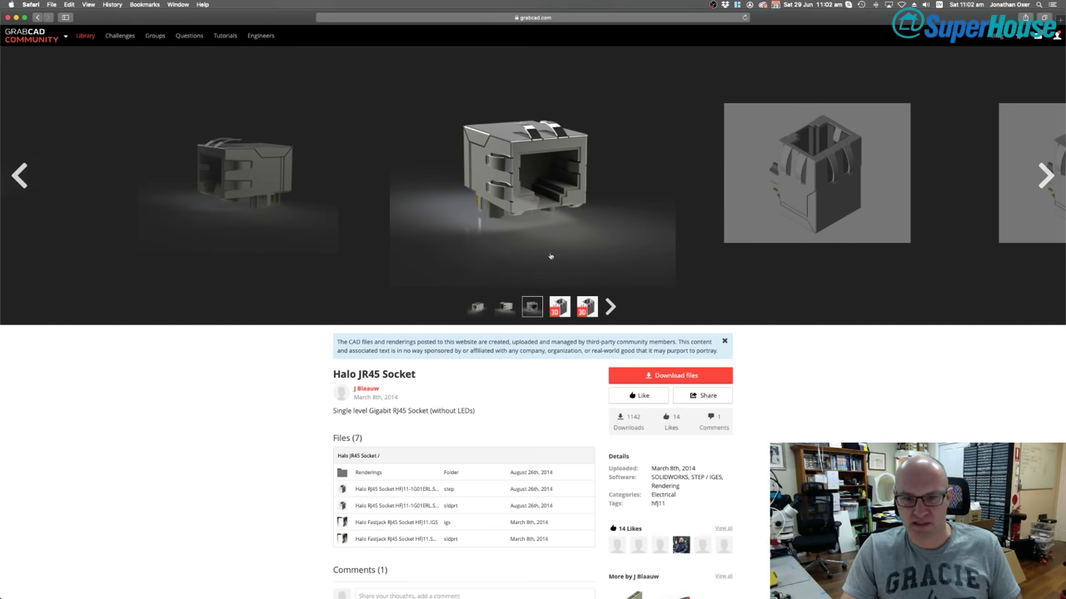
{"action": "left_click", "coordinate": [477, 307]}
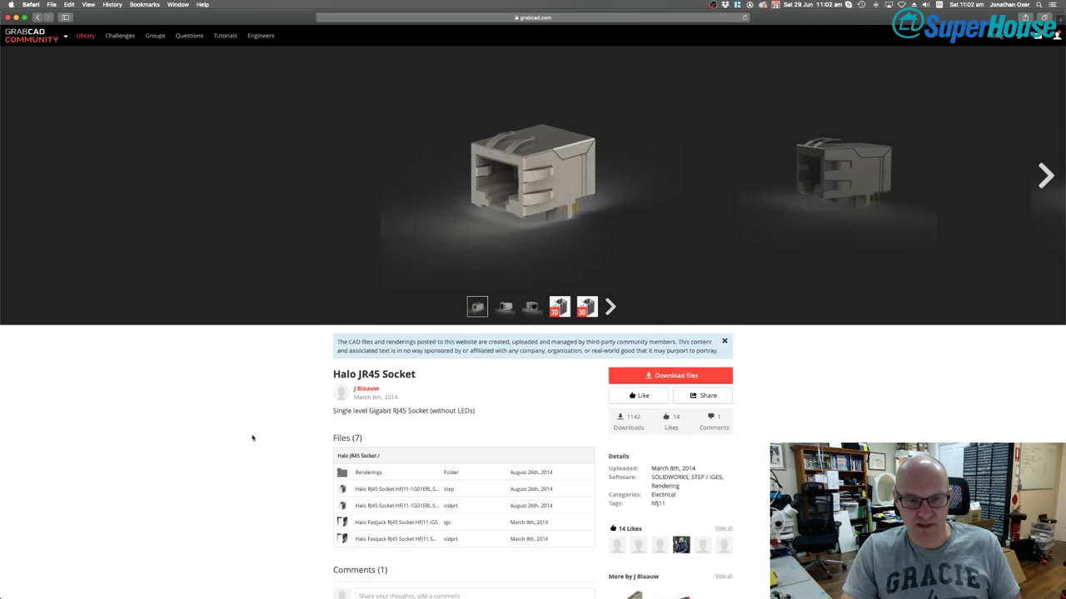
Scroll down to Files and open the Halo RJ45 Socket HFJ11-1G01ERL.STEP file.
{"action": "scroll", "coordinate": [253, 438], "scroll_direction": "down", "scroll_amount": 3}
{"action": "scroll", "coordinate": [267, 372], "scroll_direction": "down", "scroll_amount": 2}
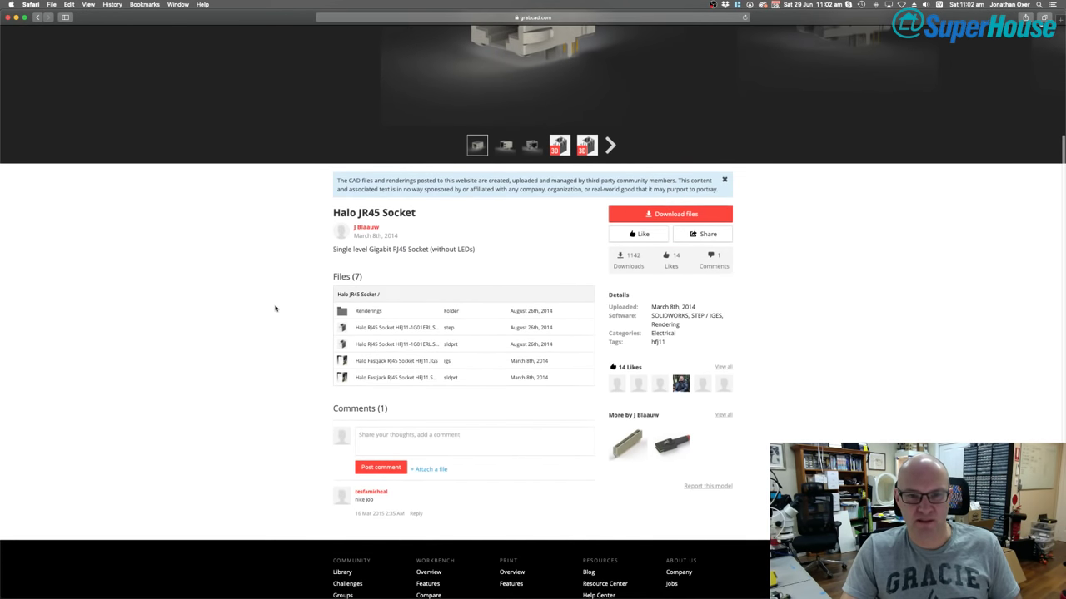
{"action": "scroll", "coordinate": [275, 309], "scroll_direction": "down", "scroll_amount": 3}
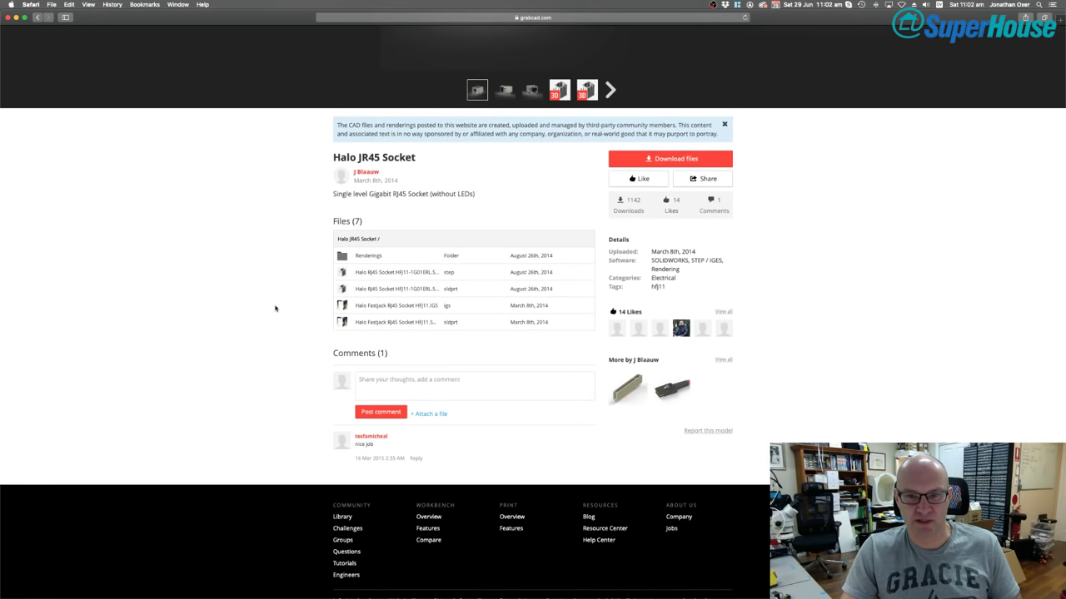
{"action": "scroll", "coordinate": [276, 309], "scroll_direction": "down", "scroll_amount": 1}
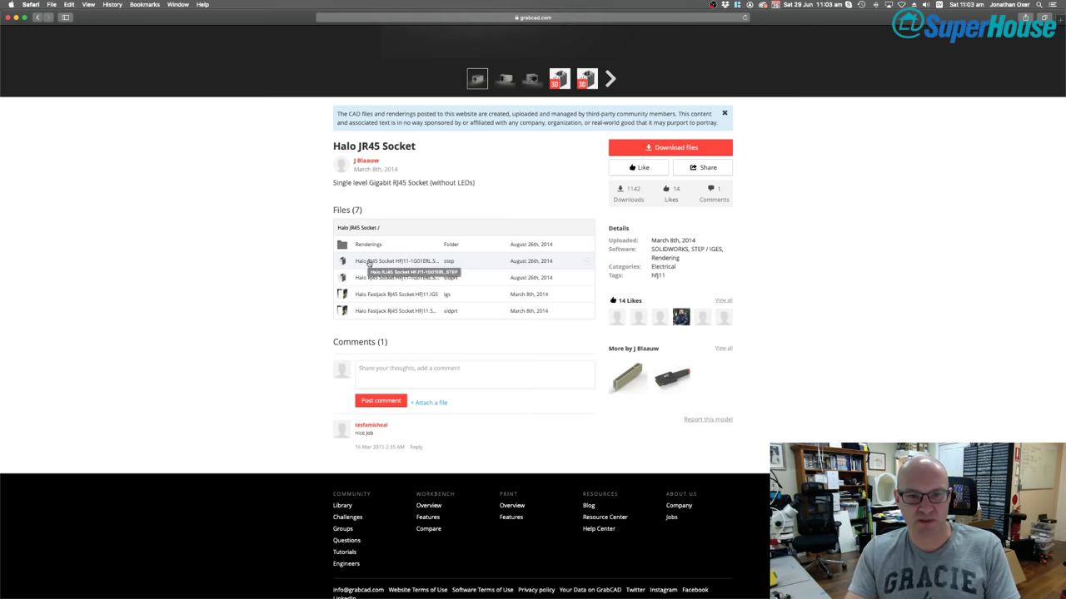
{"action": "left_click", "coordinate": [369, 263]}
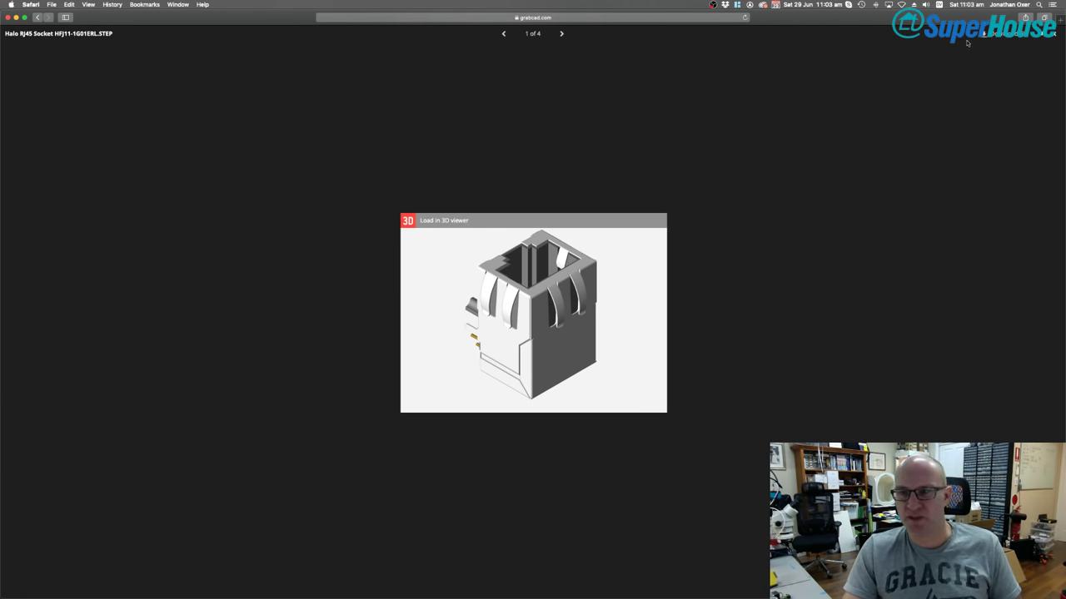
Download the Halo RJ45 Socket STEP file, confirm it in Safari's downloads, and switch to EAGLE.
{"action": "left_click", "coordinate": [991, 34]}
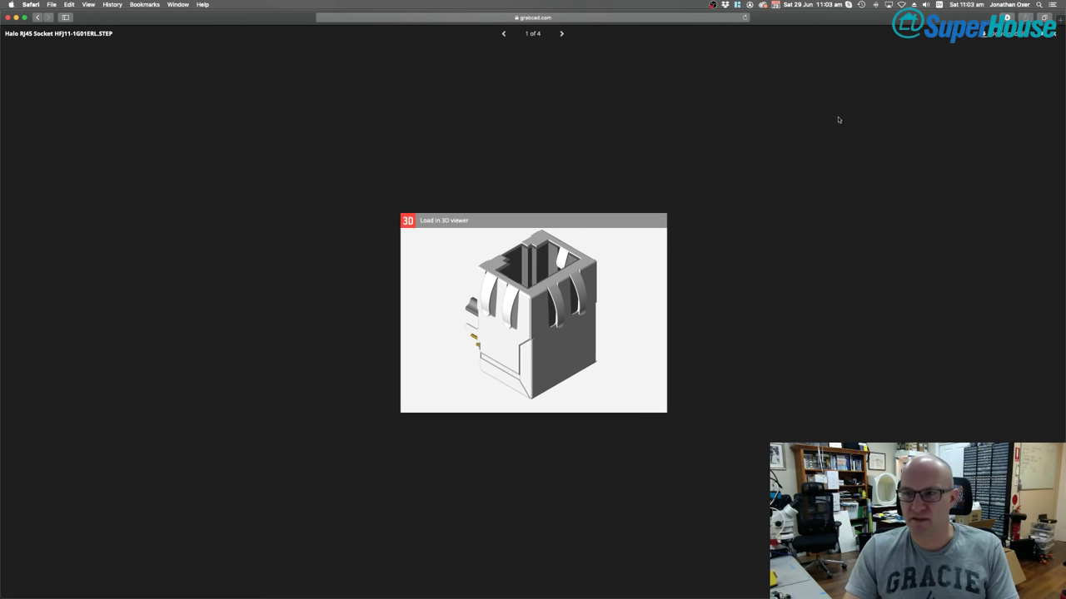
{"action": "left_click", "coordinate": [1008, 17]}
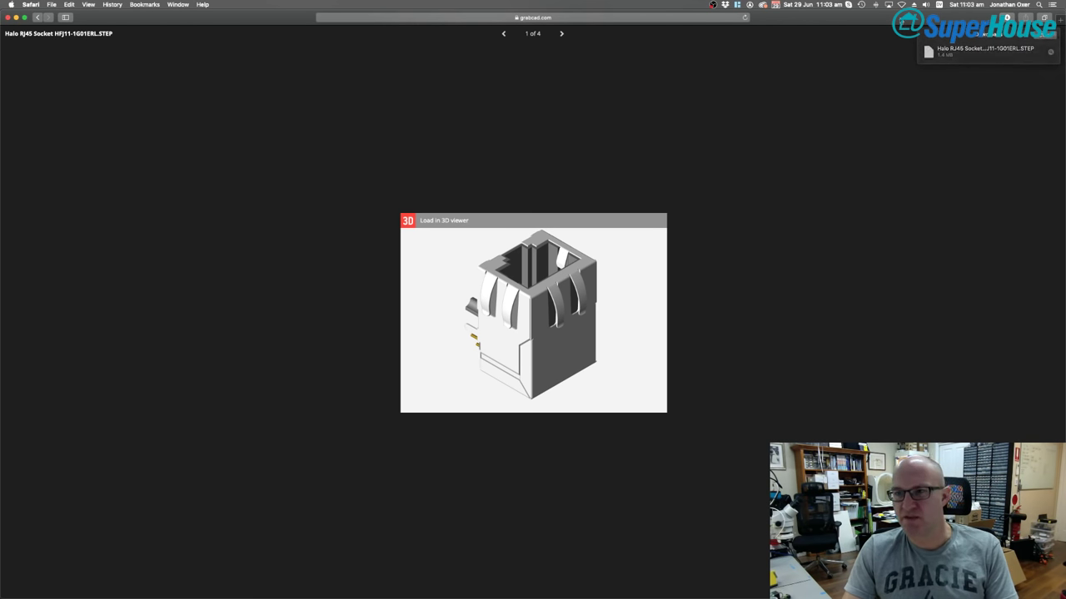
{"action": "left_click", "coordinate": [770, 45]}
{"action": "key", "text": "super+Tab"}
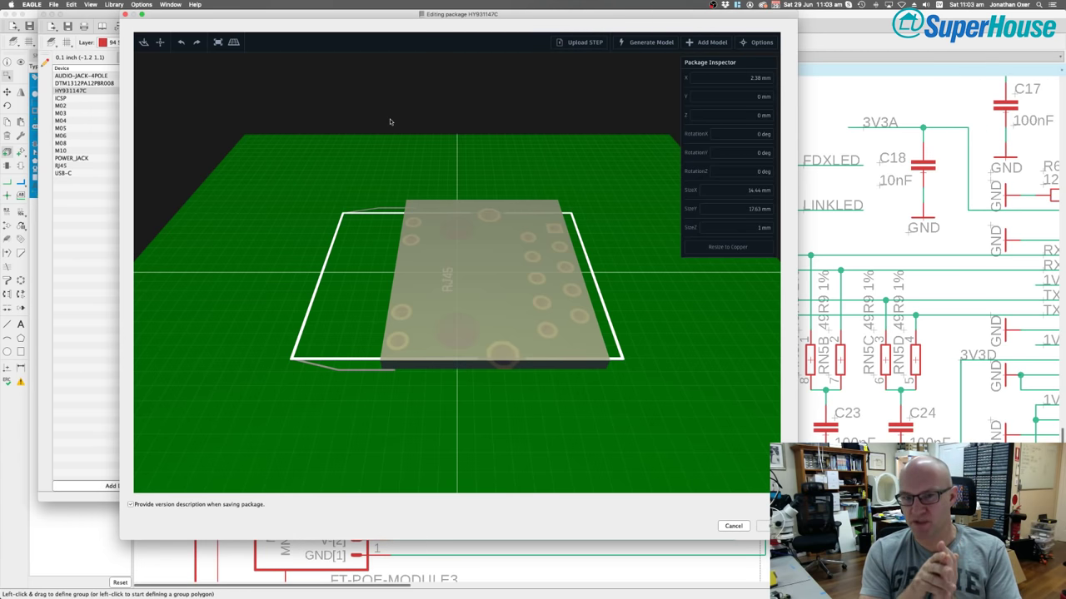
Upload the Halo RJ45 Socket STEP file from Downloads as the HY931147C package's 3D model.
{"action": "left_click", "coordinate": [572, 44]}
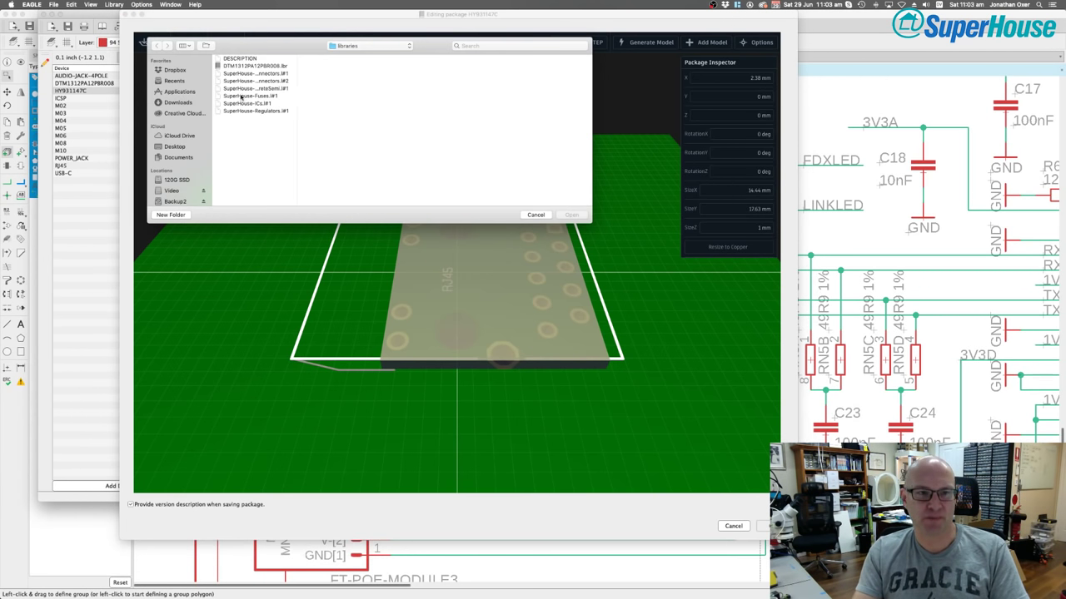
{"action": "left_click", "coordinate": [176, 104]}
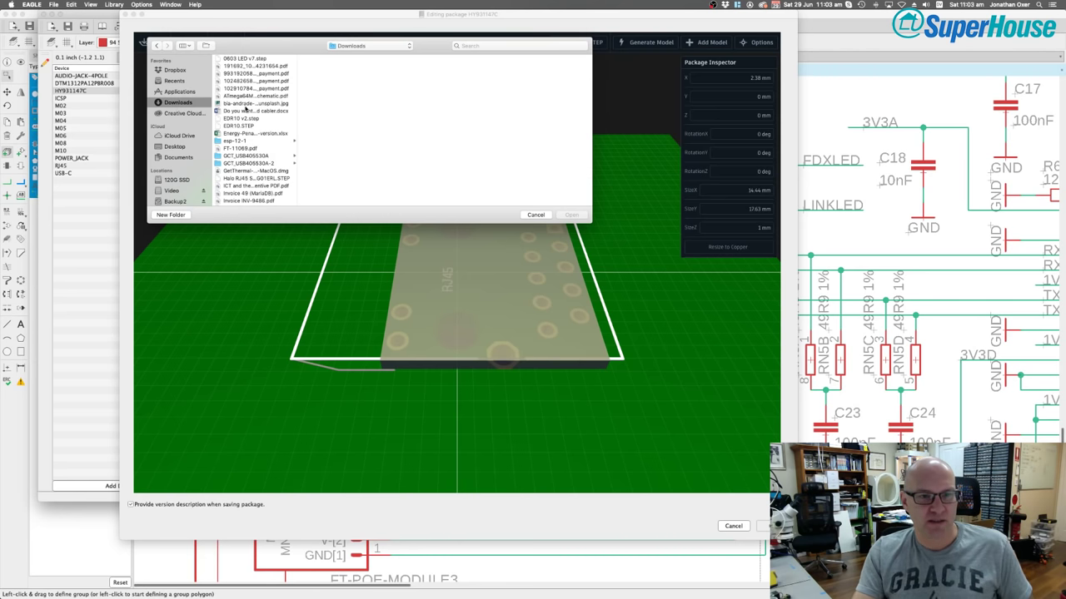
{"action": "scroll", "coordinate": [246, 108], "scroll_direction": "down", "scroll_amount": 3}
{"action": "left_click", "coordinate": [218, 146]}
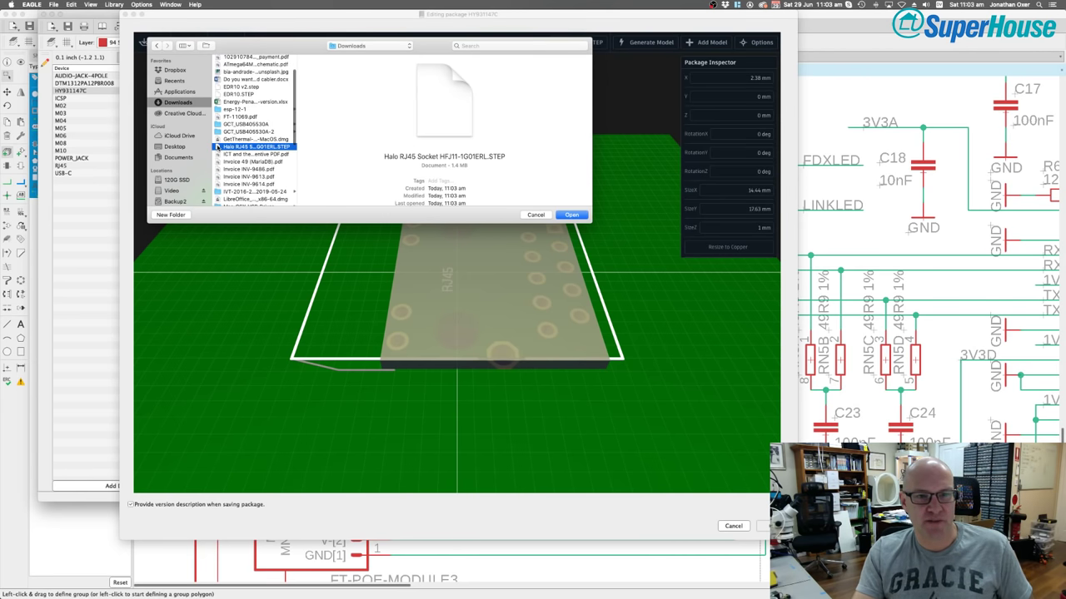
{"action": "left_click", "coordinate": [571, 215]}
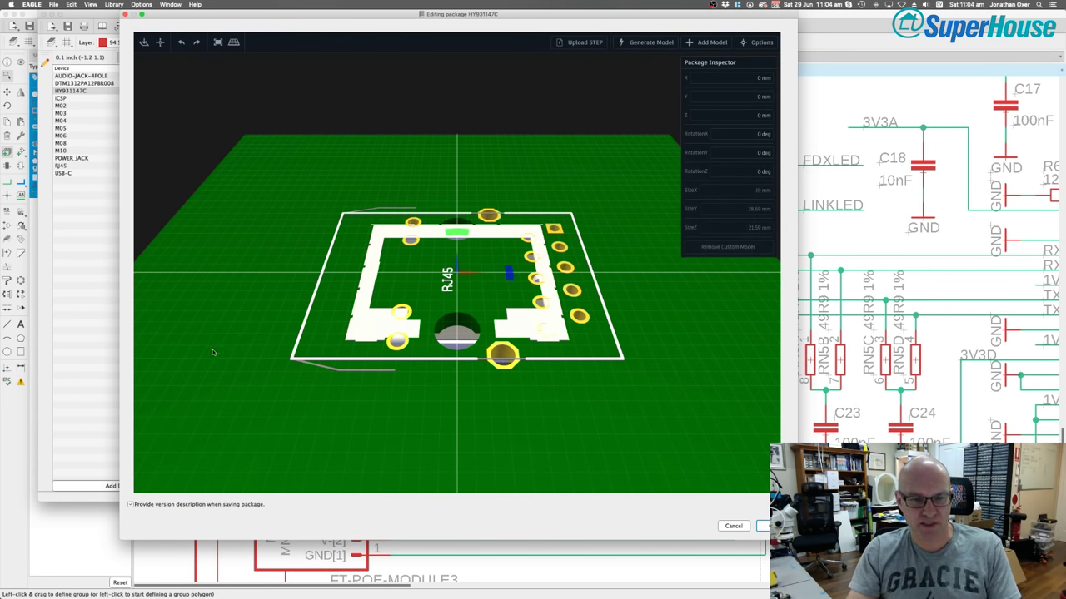
Rotate the RJ45 socket model -90° about Y and Z and raise it to about 6.56 mm Z.
{"action": "left_click_drag", "start_coordinate": [212, 352], "coordinate": [216, 385]}
{"action": "left_click", "coordinate": [460, 339]}
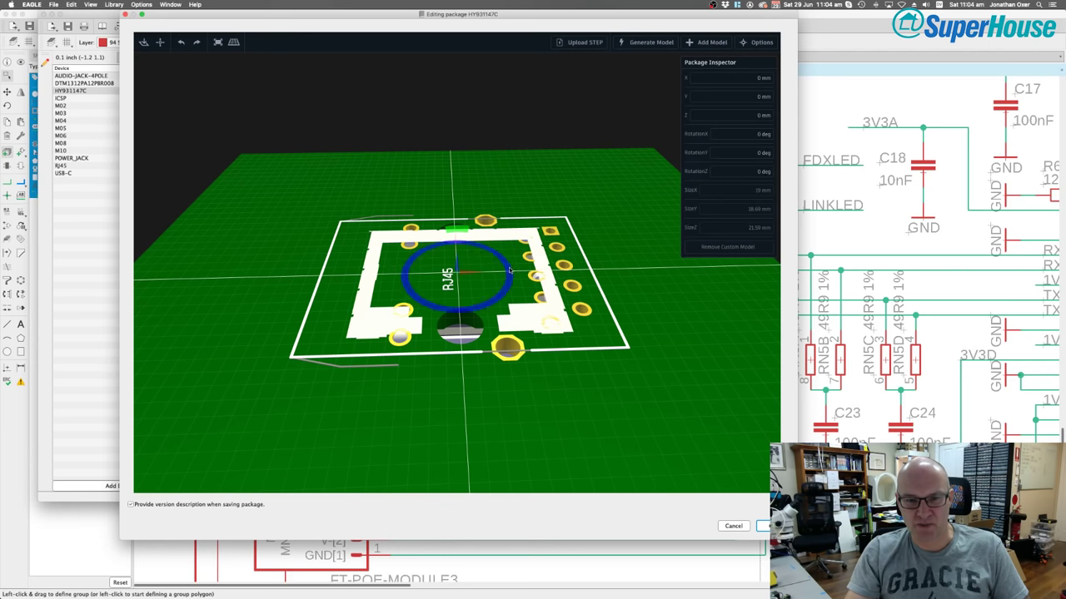
{"action": "left_click_drag", "start_coordinate": [510, 270], "coordinate": [473, 334]}
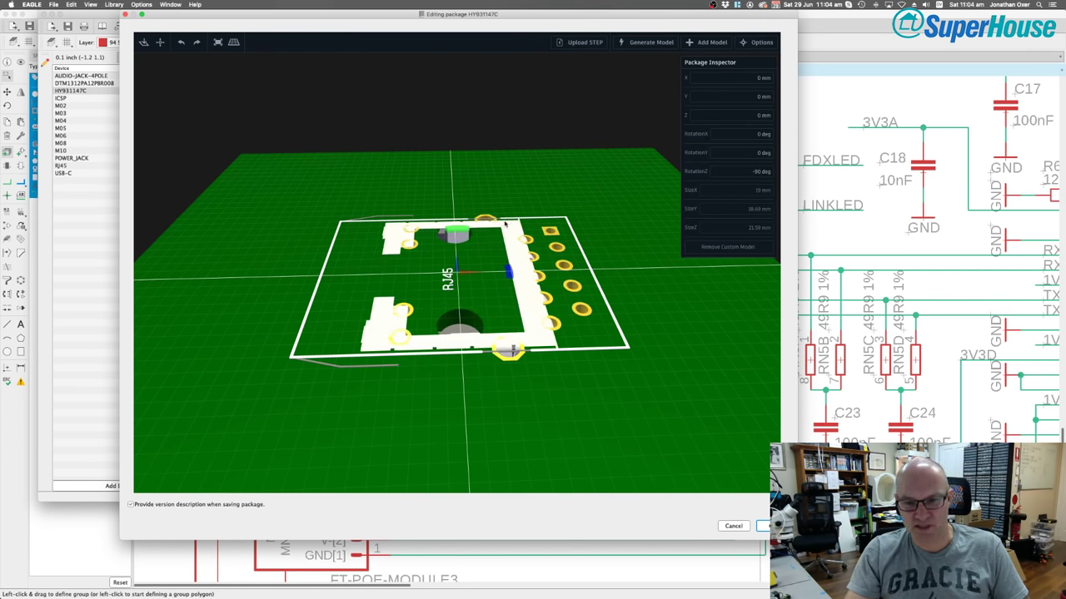
{"action": "mouse_move", "coordinate": [458, 232]}
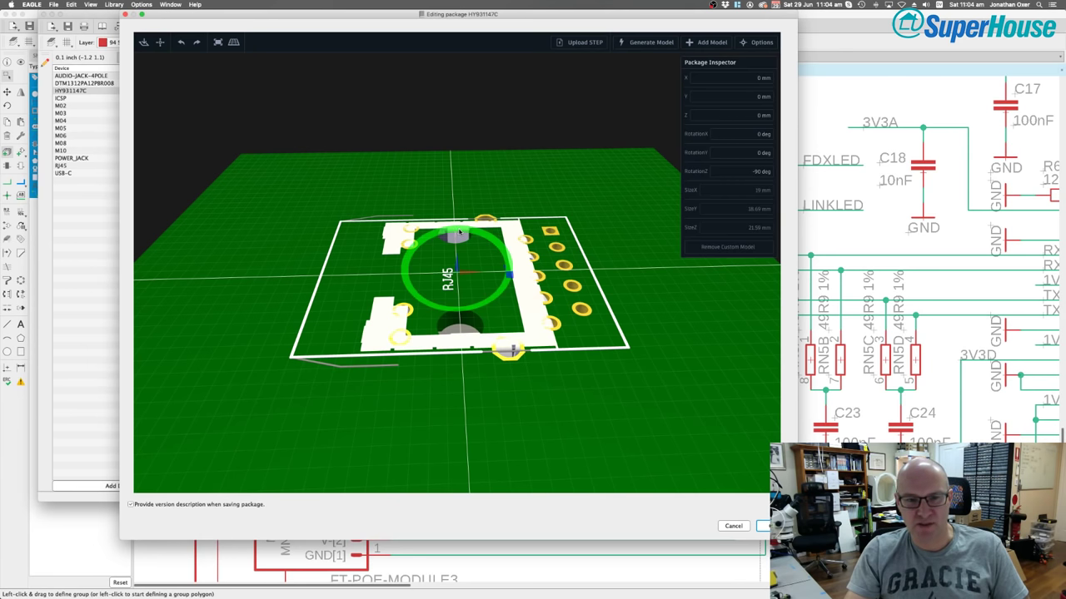
{"action": "left_click_drag", "start_coordinate": [458, 232], "coordinate": [222, 269]}
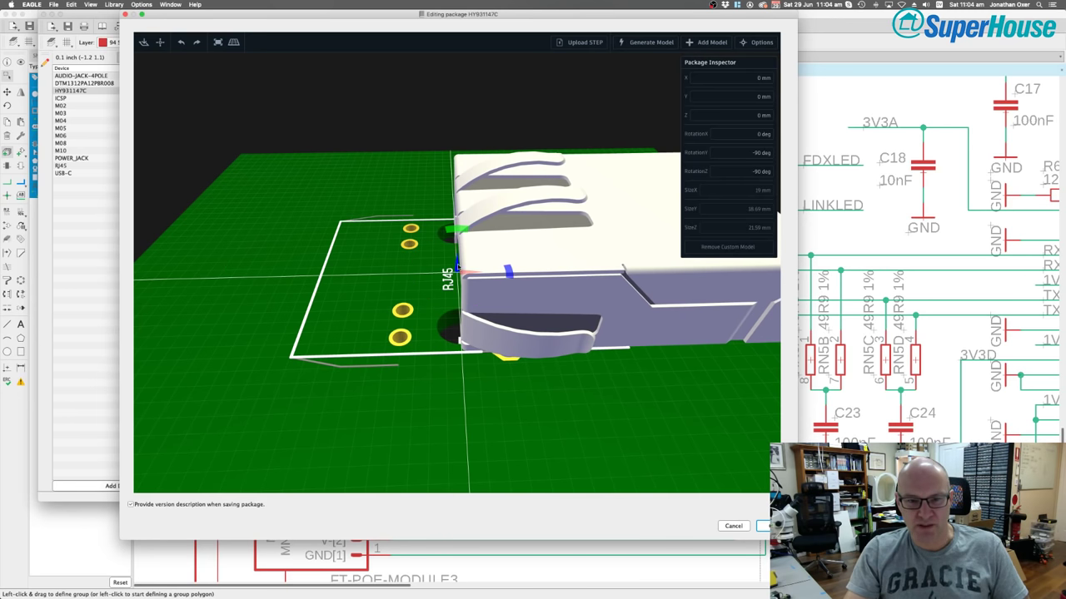
{"action": "left_click_drag", "start_coordinate": [457, 263], "coordinate": [458, 179]}
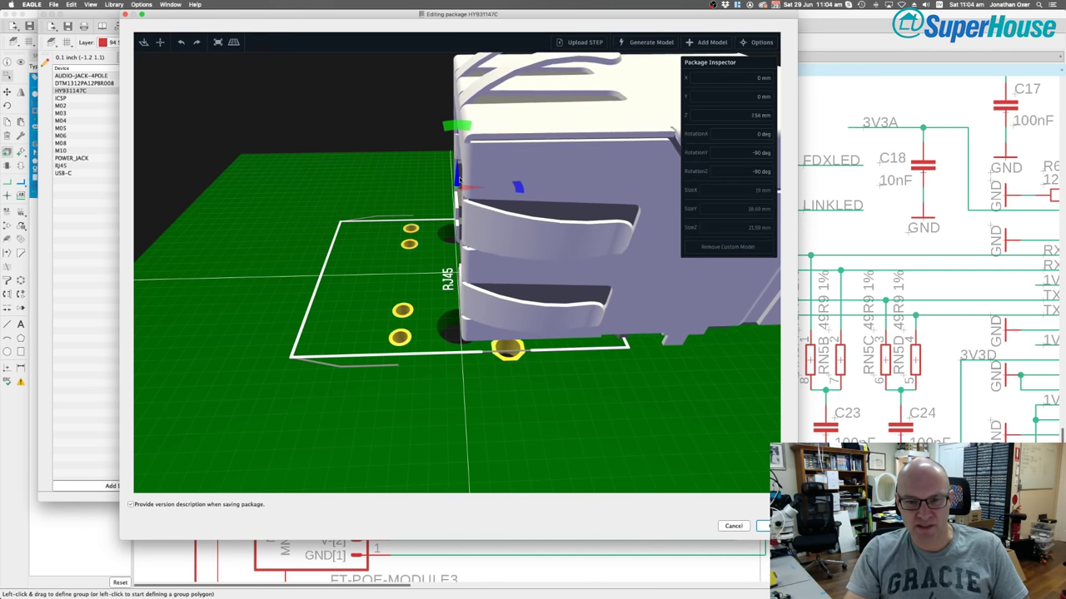
{"action": "left_click", "coordinate": [539, 410]}
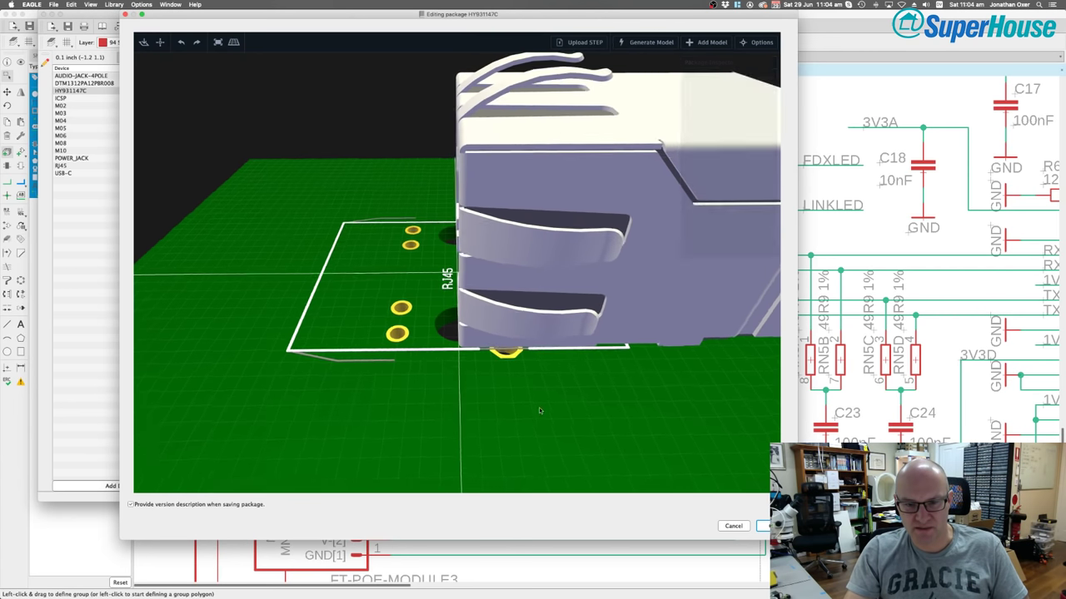
{"action": "left_click_drag", "start_coordinate": [539, 407], "coordinate": [535, 368]}
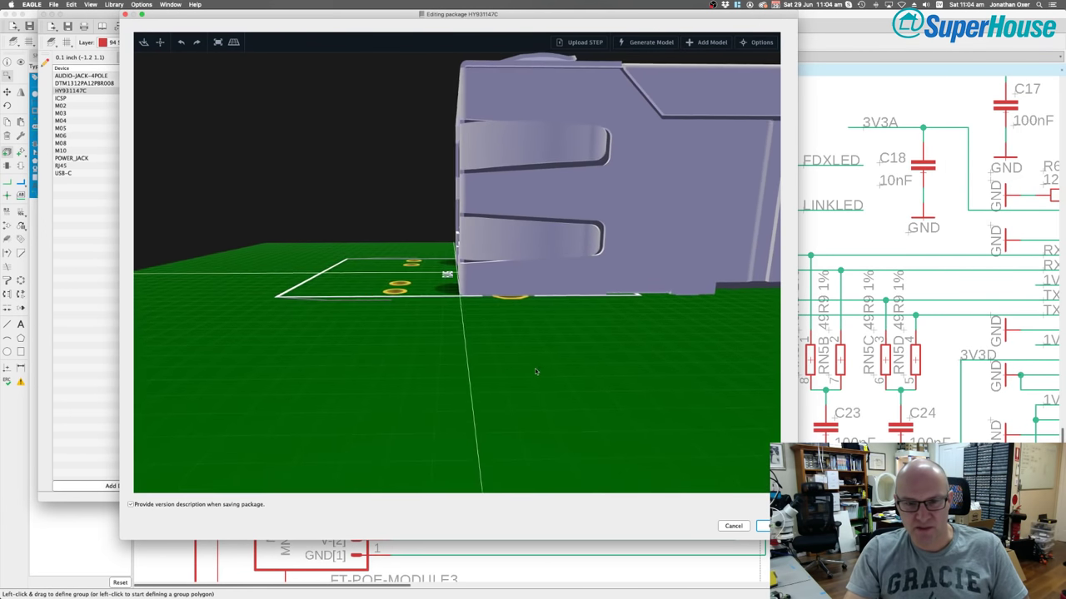
{"action": "left_click", "coordinate": [501, 298]}
{"action": "mouse_move", "coordinate": [456, 173]}
{"action": "left_mouse_down"}
{"action": "mouse_move", "coordinate": [457, 137]}
{"action": "mouse_move", "coordinate": [457, 176]}
{"action": "left_mouse_up"}
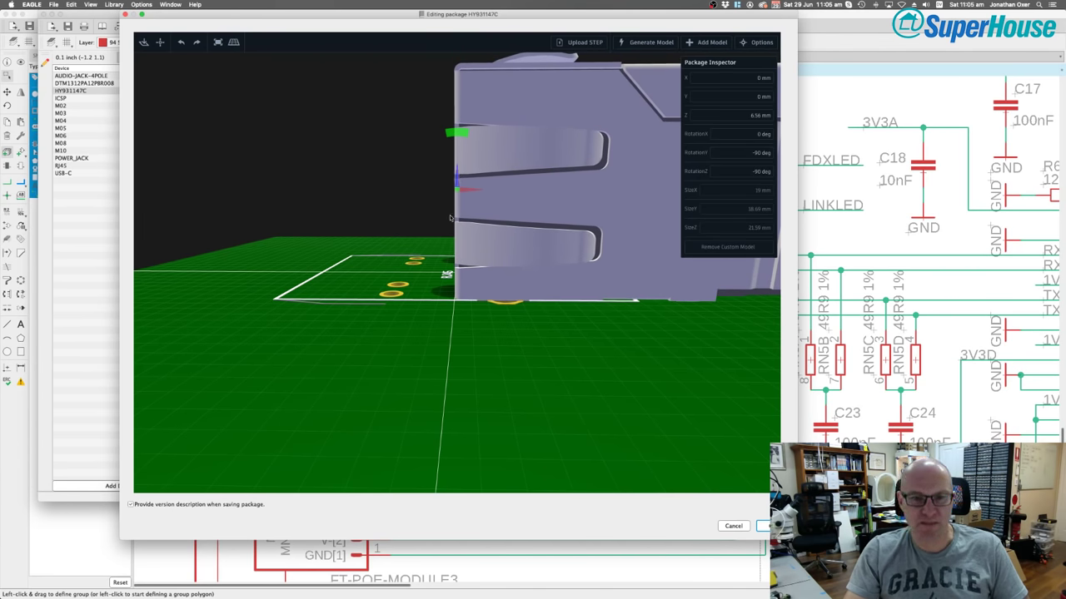
Slide the RJ45 socket model left along X toward the footprint pads.
{"action": "left_click_drag", "start_coordinate": [468, 191], "coordinate": [327, 193]}
{"action": "left_click_drag", "start_coordinate": [210, 354], "coordinate": [194, 333]}
{"action": "left_click", "coordinate": [396, 253]}
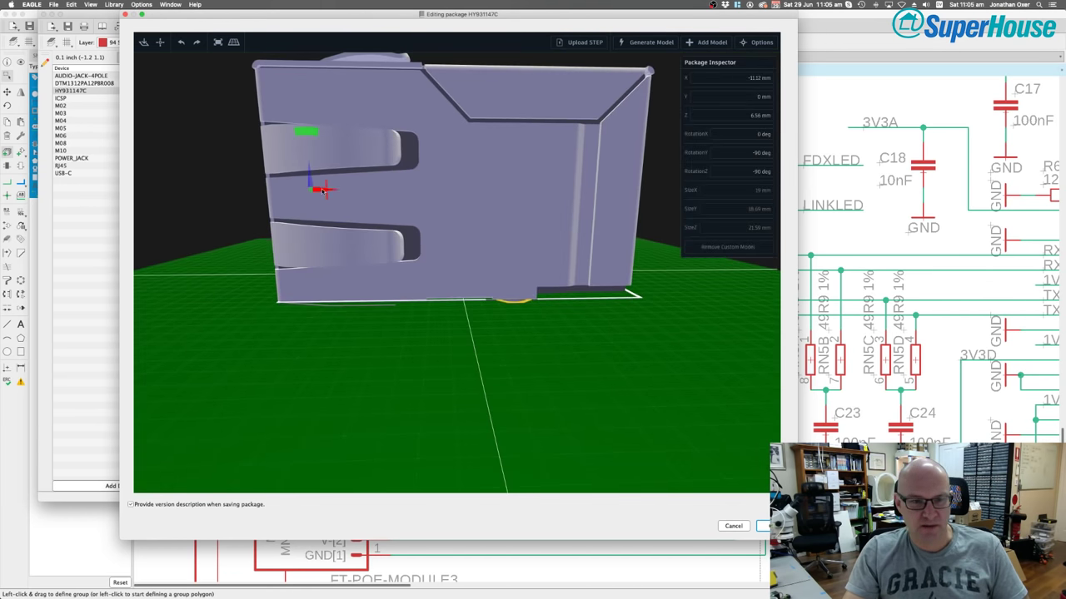
{"action": "left_click_drag", "start_coordinate": [321, 192], "coordinate": [323, 191]}
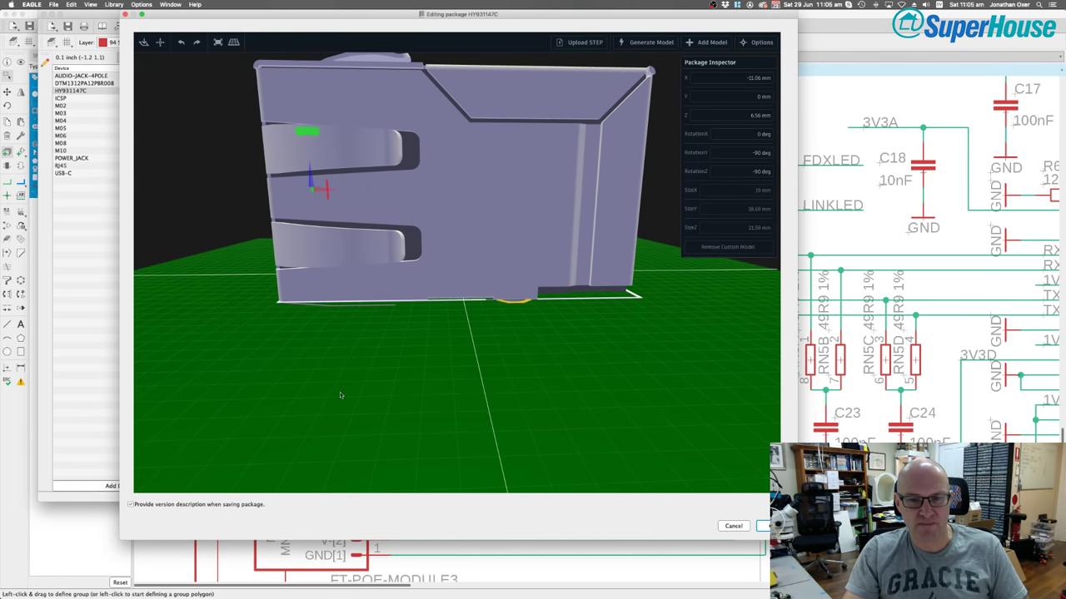
Fine-tune the socket's X position to -10.93 mm, checking pin alignment from several angles.
{"action": "left_click", "coordinate": [313, 442]}
{"action": "left_click_drag", "start_coordinate": [313, 442], "coordinate": [287, 300]}
{"action": "left_click", "coordinate": [288, 299]}
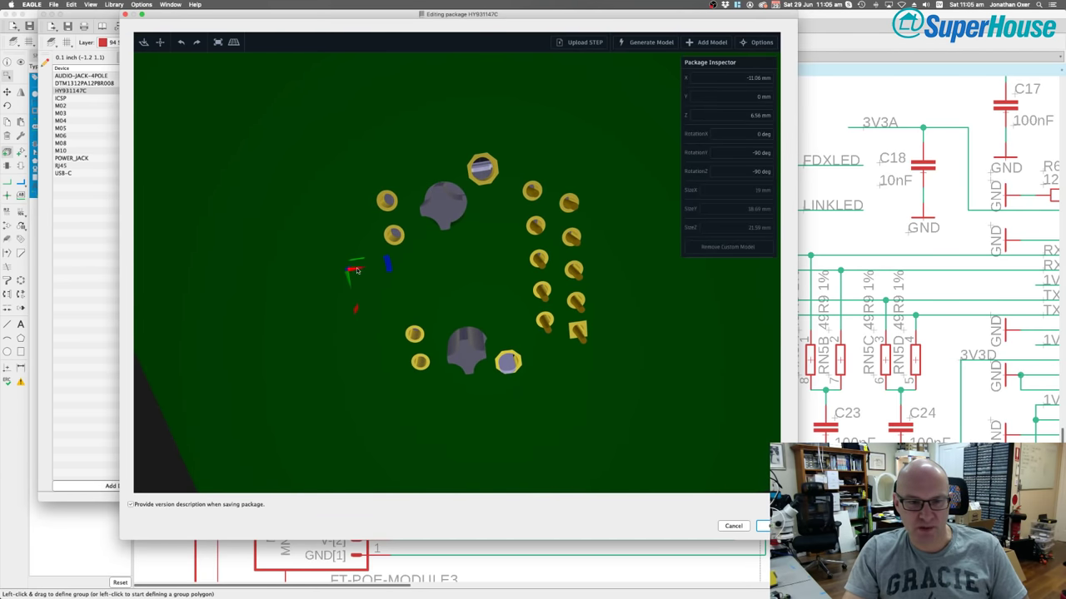
{"action": "left_click_drag", "start_coordinate": [356, 269], "coordinate": [357, 269]}
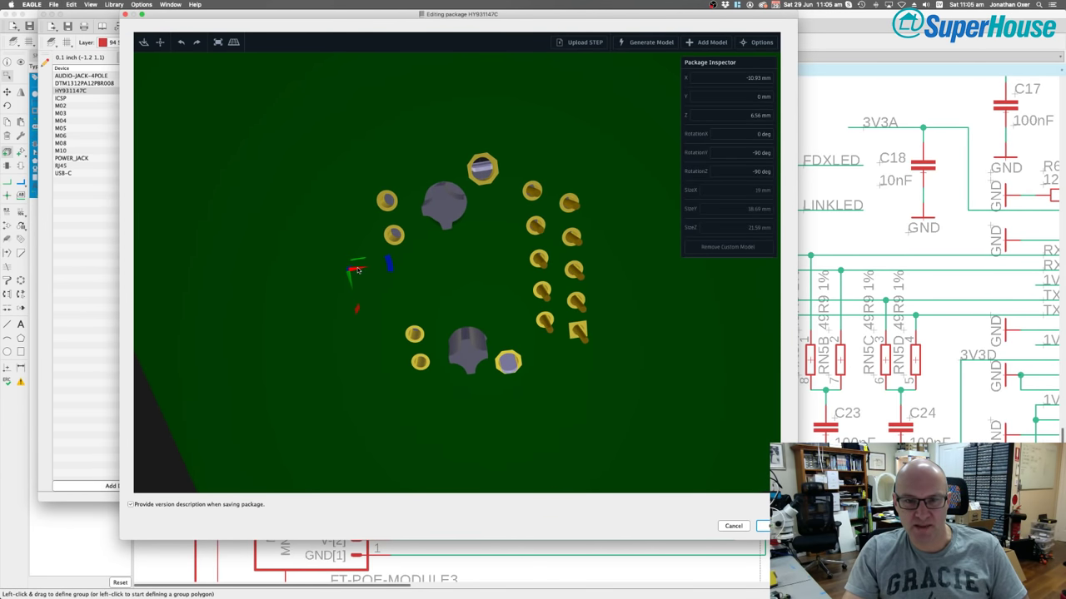
{"action": "left_click", "coordinate": [289, 346]}
{"action": "left_click_drag", "start_coordinate": [288, 350], "coordinate": [198, 350]}
{"action": "left_click_drag", "start_coordinate": [206, 351], "coordinate": [324, 362]}
{"action": "left_click", "coordinate": [413, 187]}
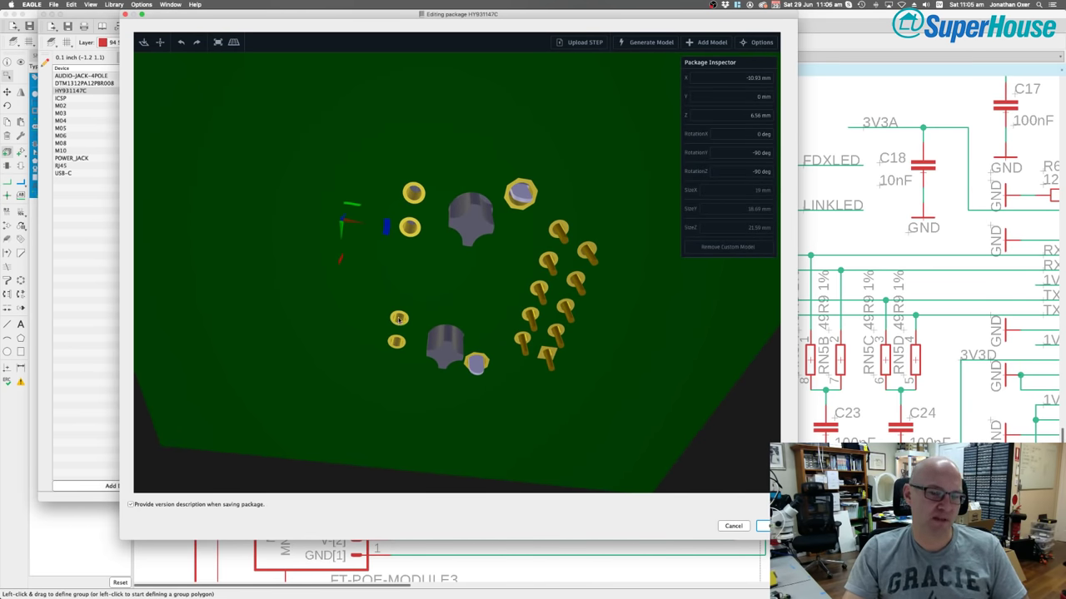
{"action": "left_click_drag", "start_coordinate": [229, 200], "coordinate": [341, 333]}
{"action": "left_click", "coordinate": [351, 334]}
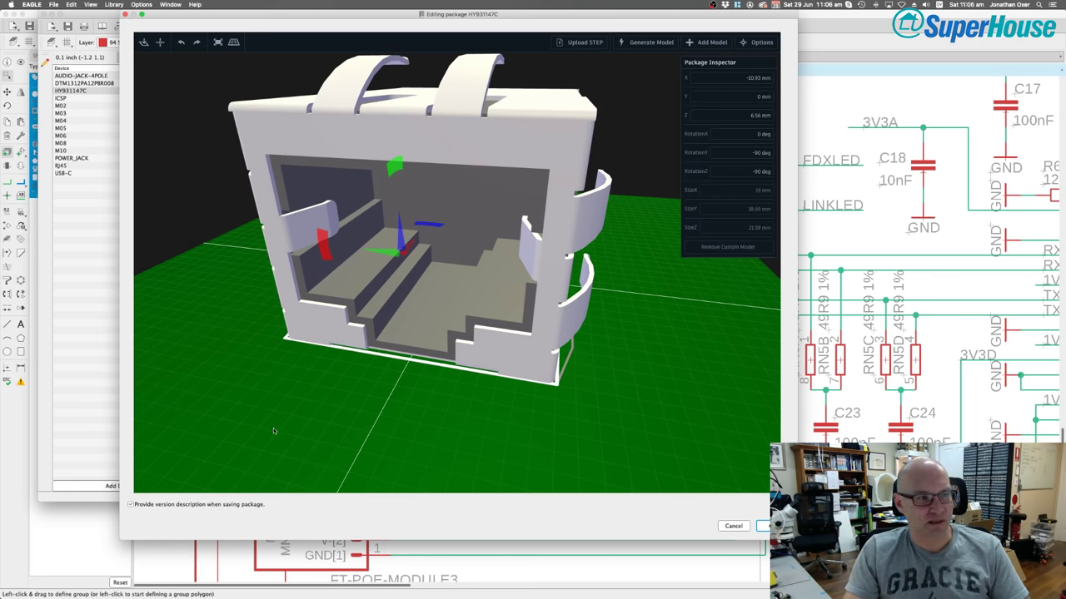
Inspect the upright socket (rotation 0, -90, -90) from the side and underneath to verify pins over pads.
{"action": "left_click_drag", "start_coordinate": [274, 430], "coordinate": [167, 444]}
{"action": "left_click", "coordinate": [198, 393]}
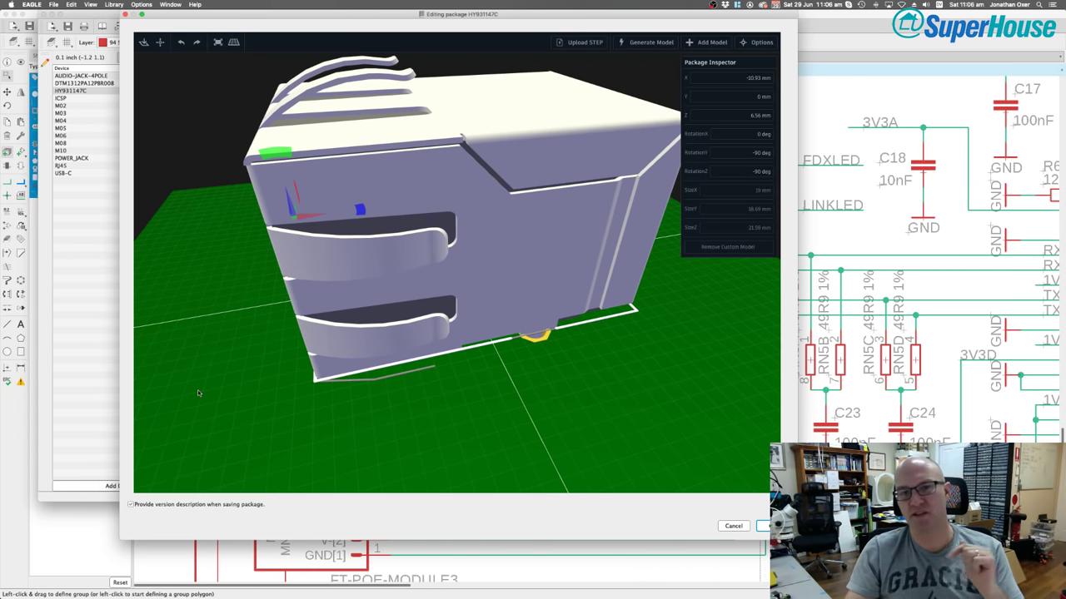
{"action": "left_click_drag", "start_coordinate": [250, 424], "coordinate": [219, 347]}
{"action": "left_click", "coordinate": [594, 287]}
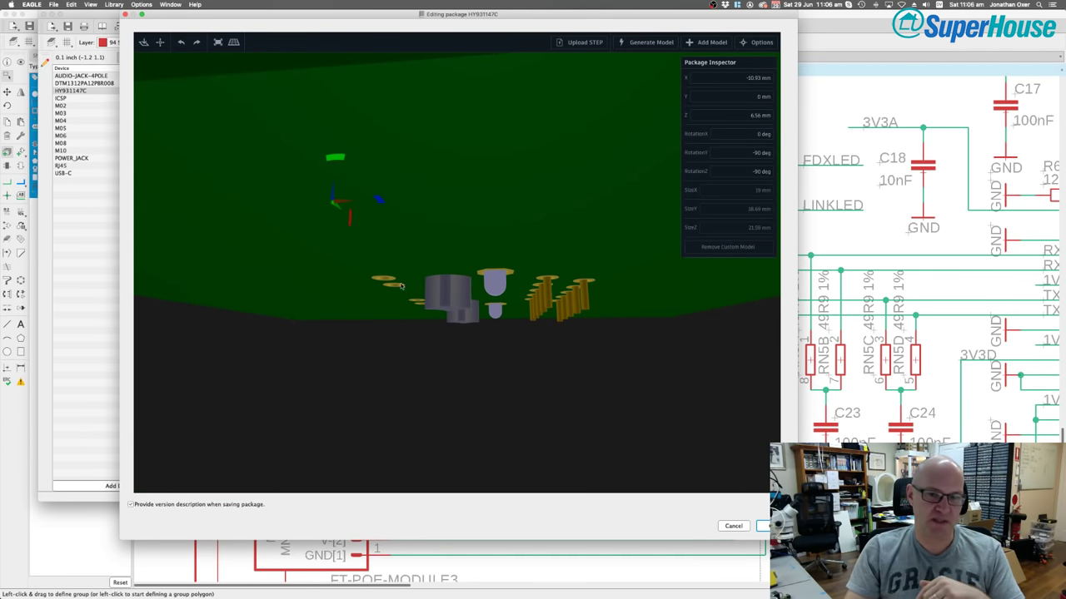
{"action": "left_click_drag", "start_coordinate": [229, 229], "coordinate": [257, 403]}
{"action": "left_click", "coordinate": [258, 403]}
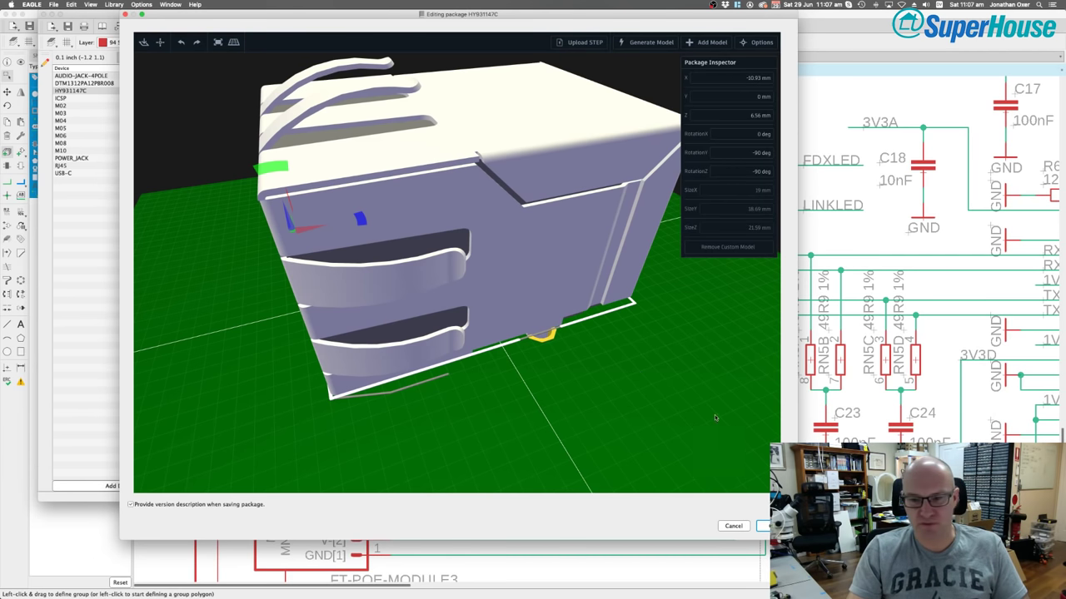
{"action": "left_click_drag", "start_coordinate": [583, 14], "coordinate": [530, 14]}
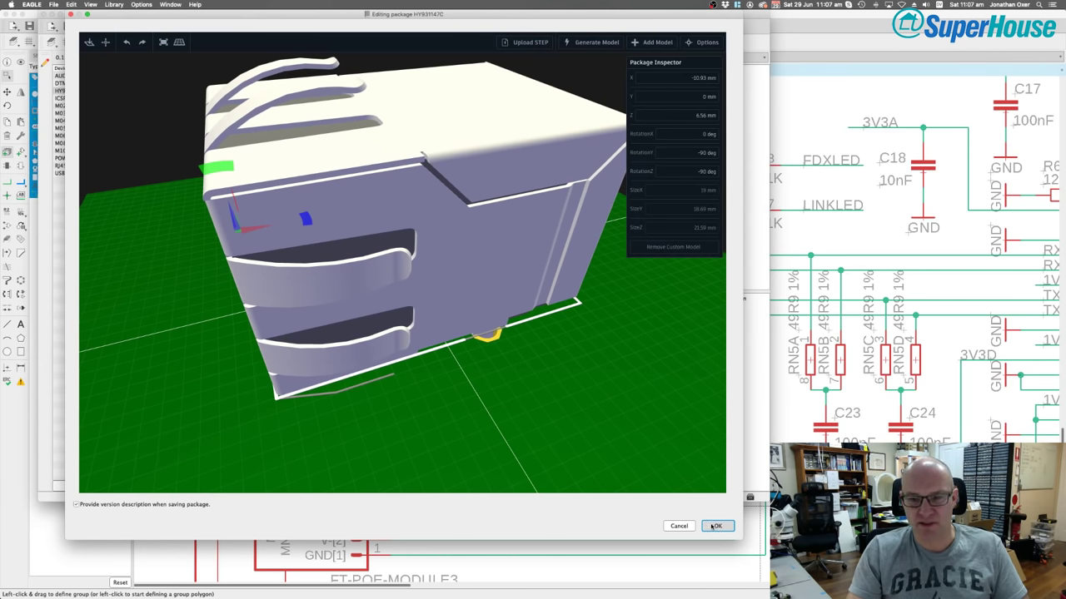
Confirm the 3D placement and save it with the default 'Created in EAGLE' version description.
{"action": "left_click", "coordinate": [714, 526]}
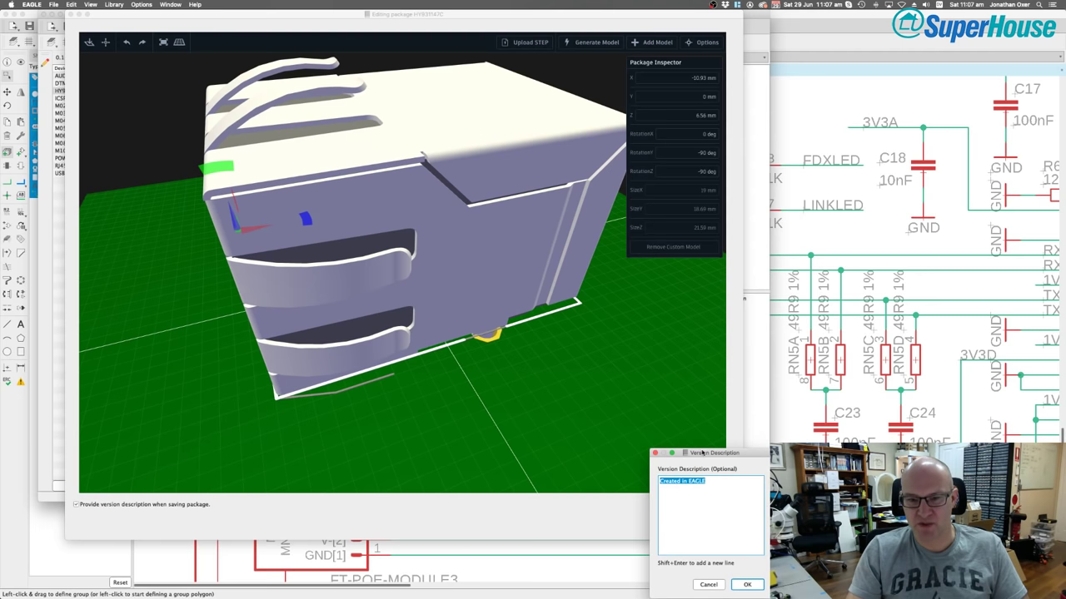
{"action": "left_click_drag", "start_coordinate": [702, 453], "coordinate": [442, 248]}
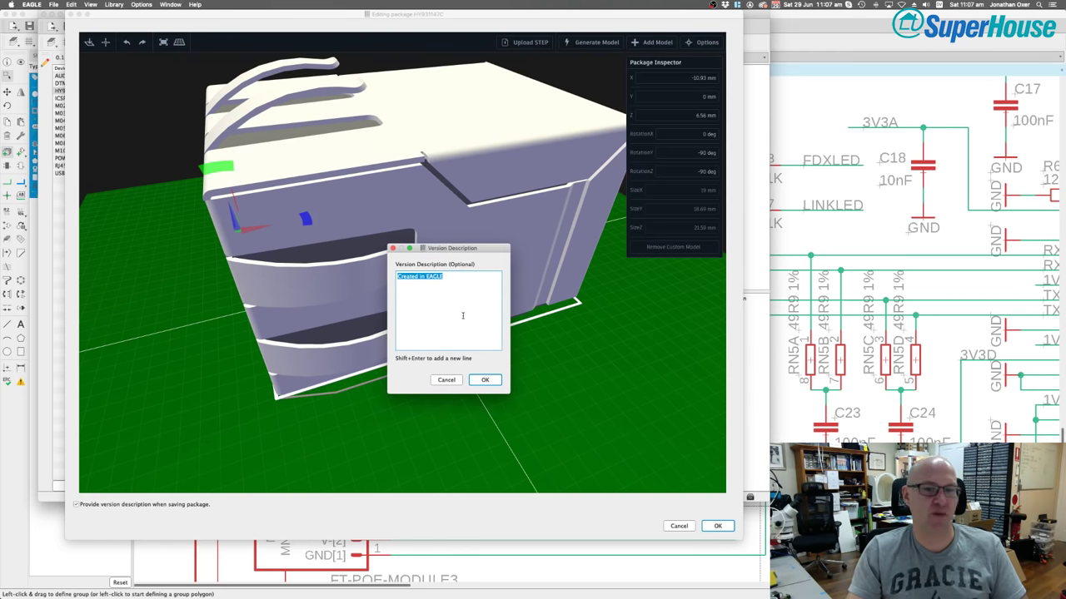
{"action": "left_click", "coordinate": [485, 381]}
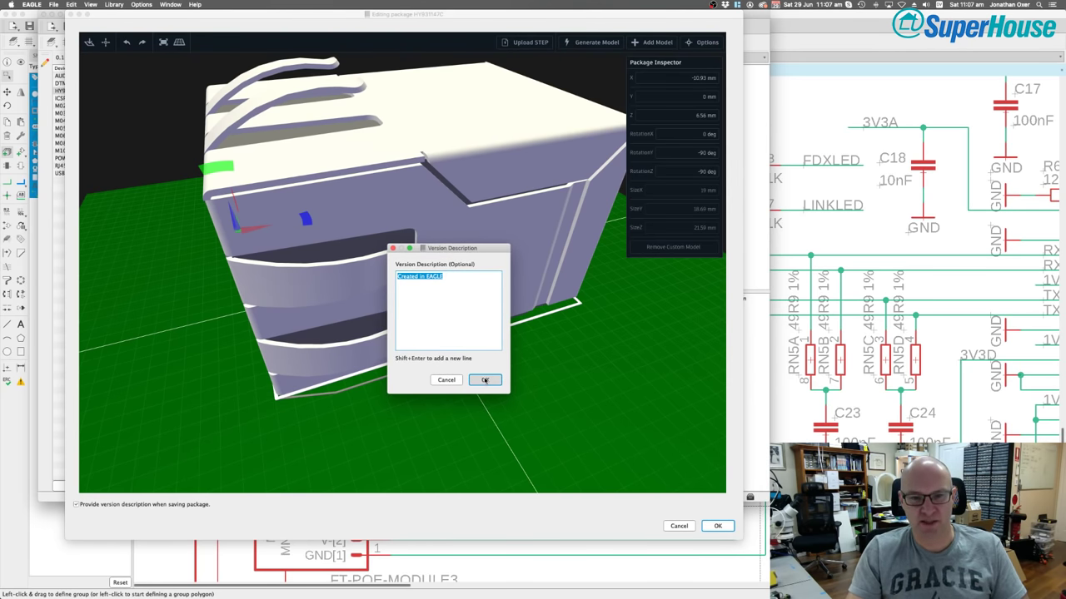
{"action": "left_click", "coordinate": [484, 381]}
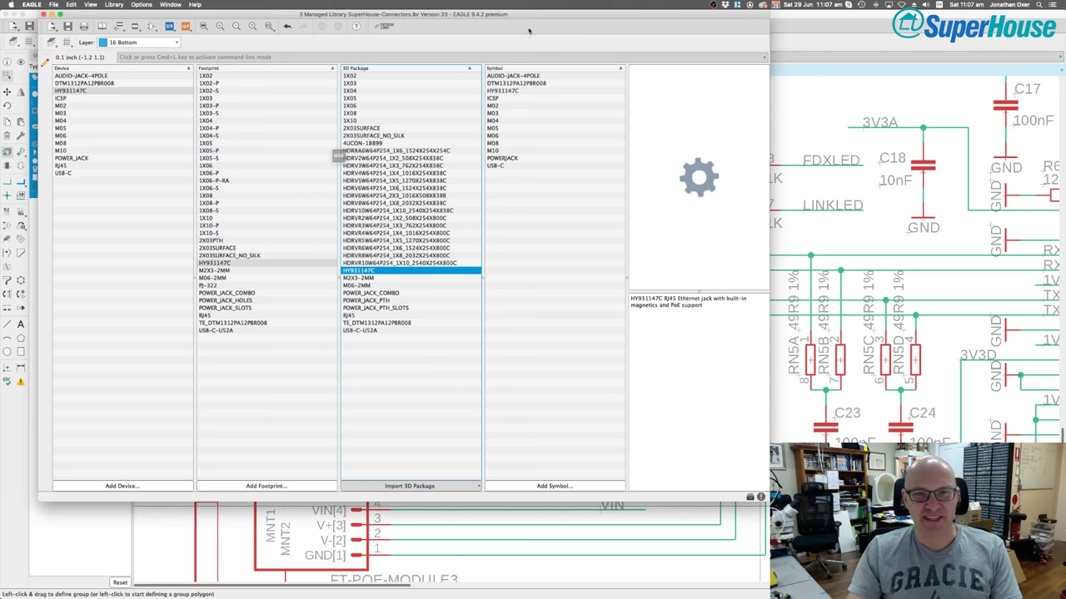
{"action": "left_click_drag", "start_coordinate": [527, 15], "coordinate": [501, 10]}
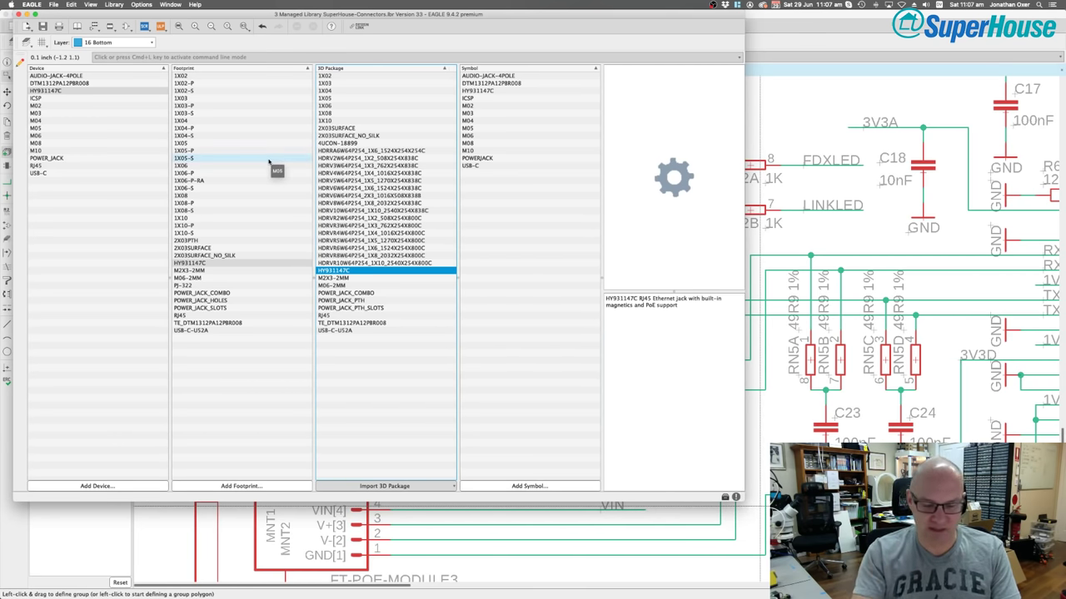
Save the SuperHouse-Connectors library and create its new managed Version 34.
{"action": "key", "text": "super+s"}
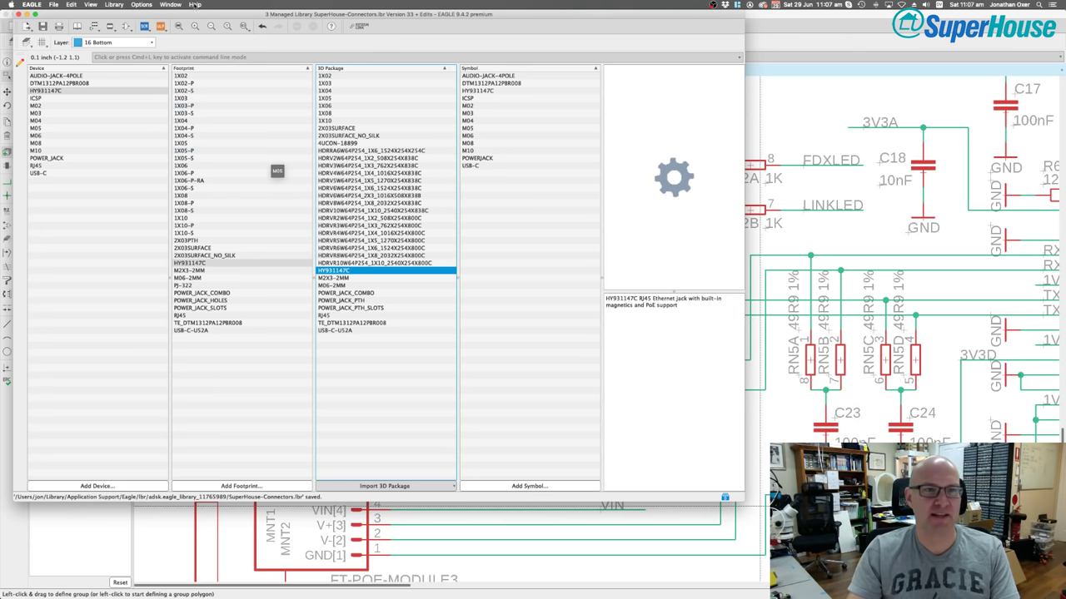
{"action": "left_click", "coordinate": [114, 5]}
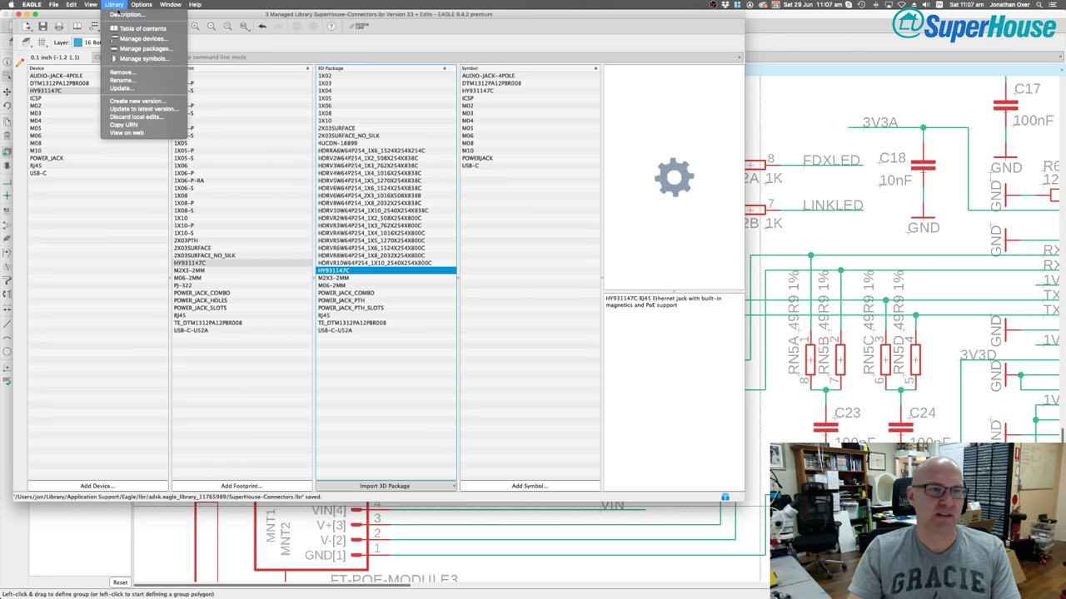
{"action": "left_click", "coordinate": [137, 101]}
{"action": "left_click", "coordinate": [280, 147]}
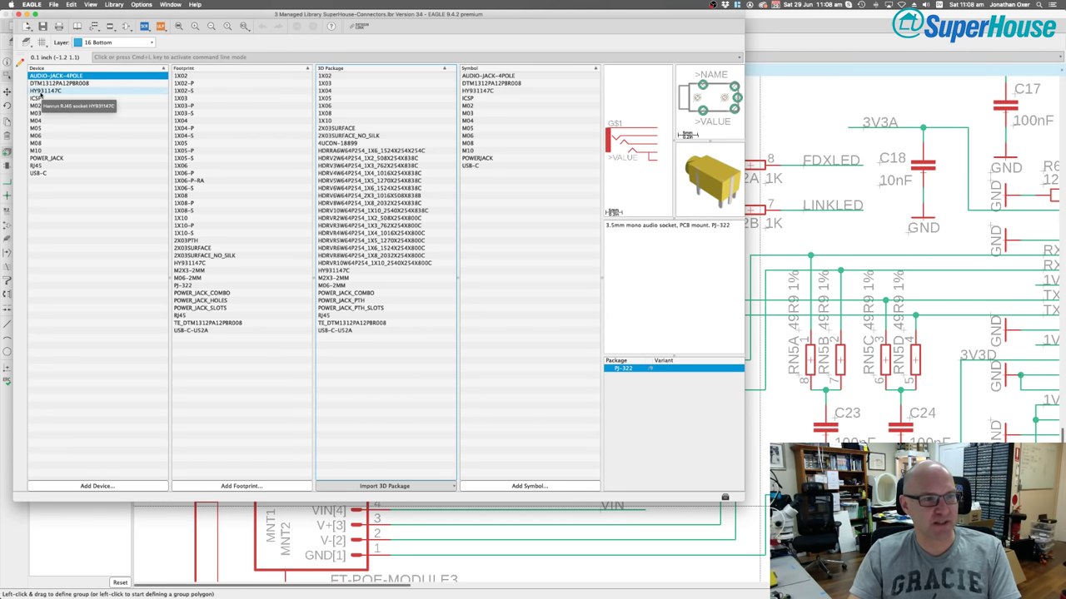
Preview the HY931147C device in the library, then bring the EtherTen schematic forward.
{"action": "left_click", "coordinate": [43, 91]}
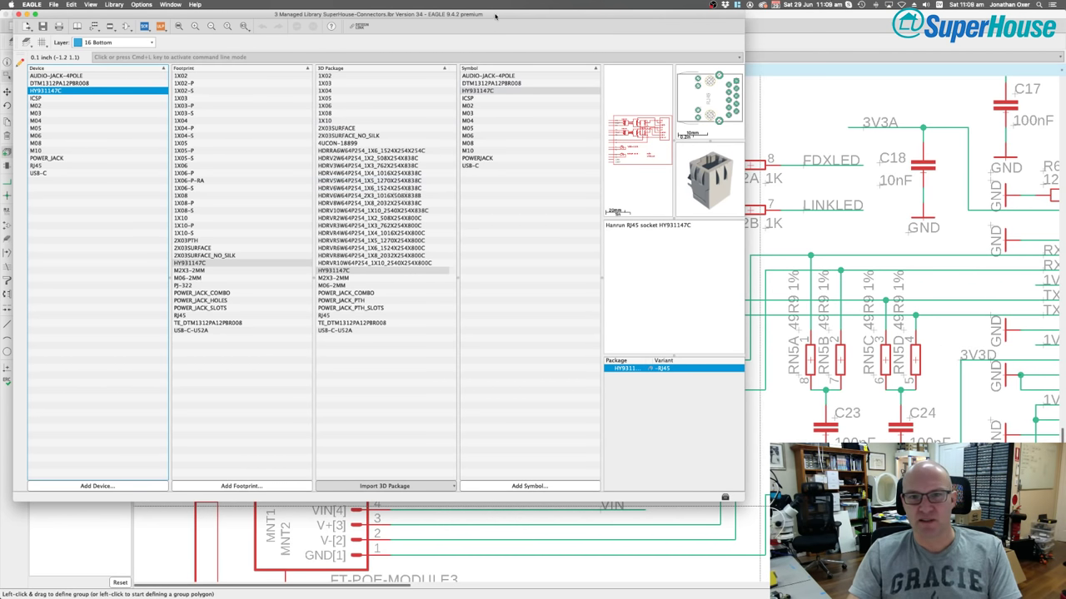
{"action": "left_click_drag", "start_coordinate": [496, 14], "coordinate": [510, 15]}
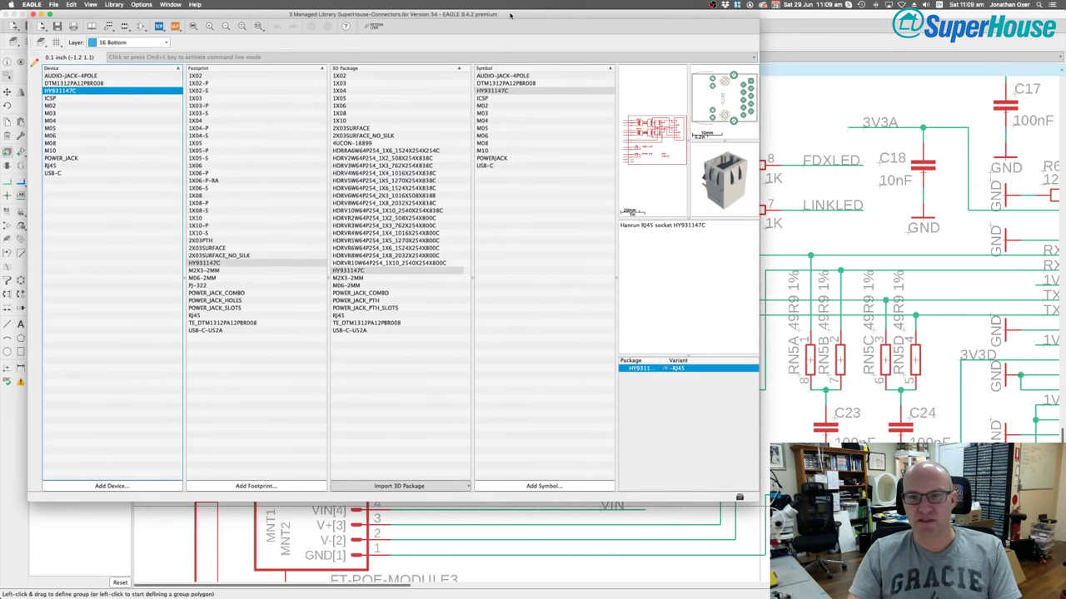
{"action": "left_click", "coordinate": [778, 29]}
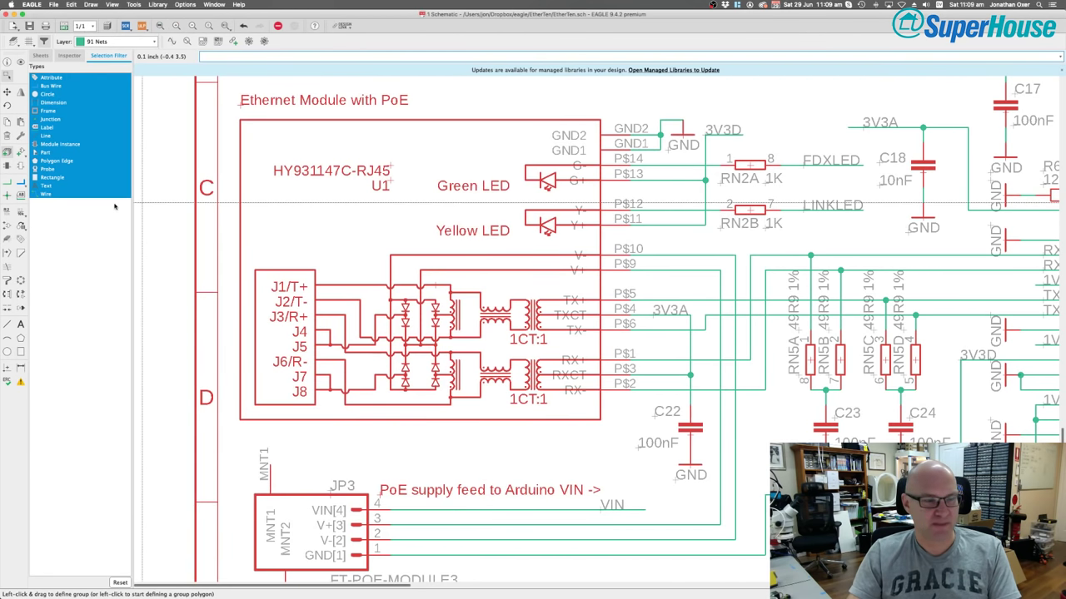
Replace Ethernet jack U1 with HY931147C-RJ45 from the SuperHouse-Connectors library.
{"action": "left_click", "coordinate": [22, 227]}
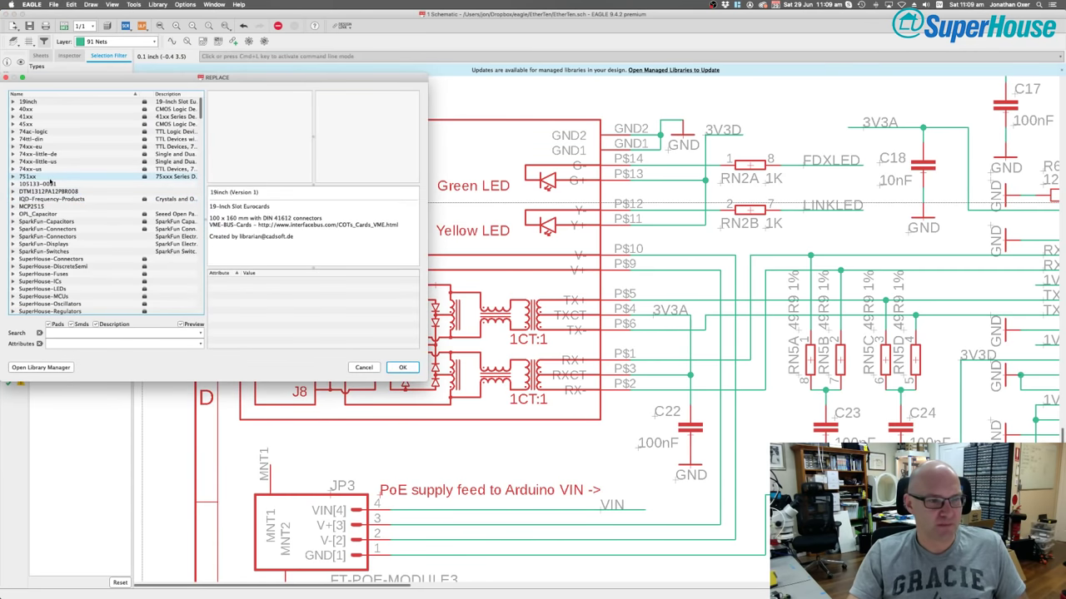
{"action": "scroll", "coordinate": [52, 181], "scroll_direction": "down", "scroll_amount": 3}
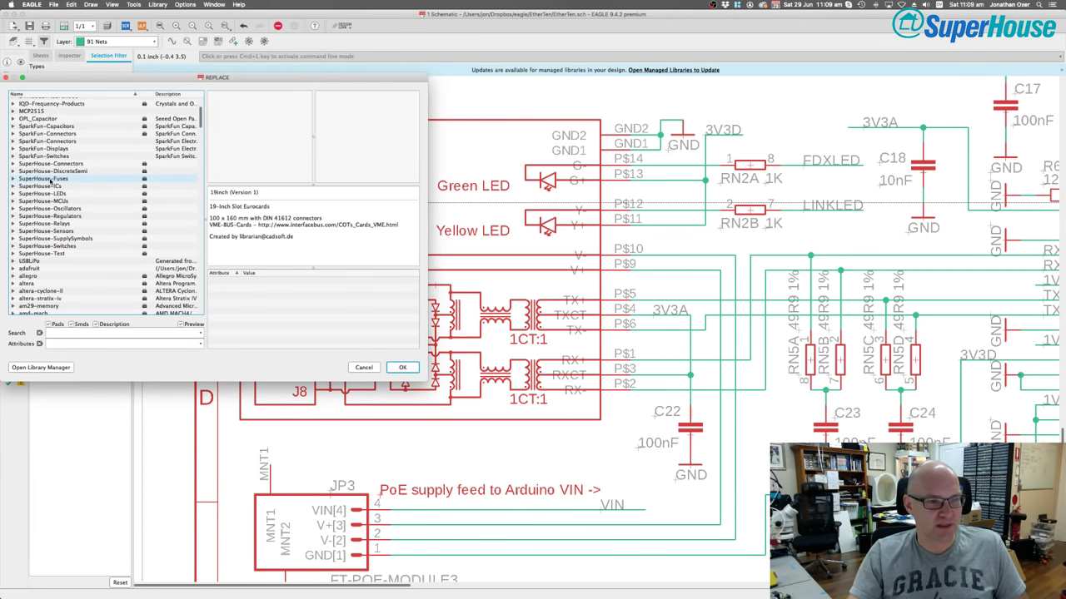
{"action": "left_click", "coordinate": [14, 164]}
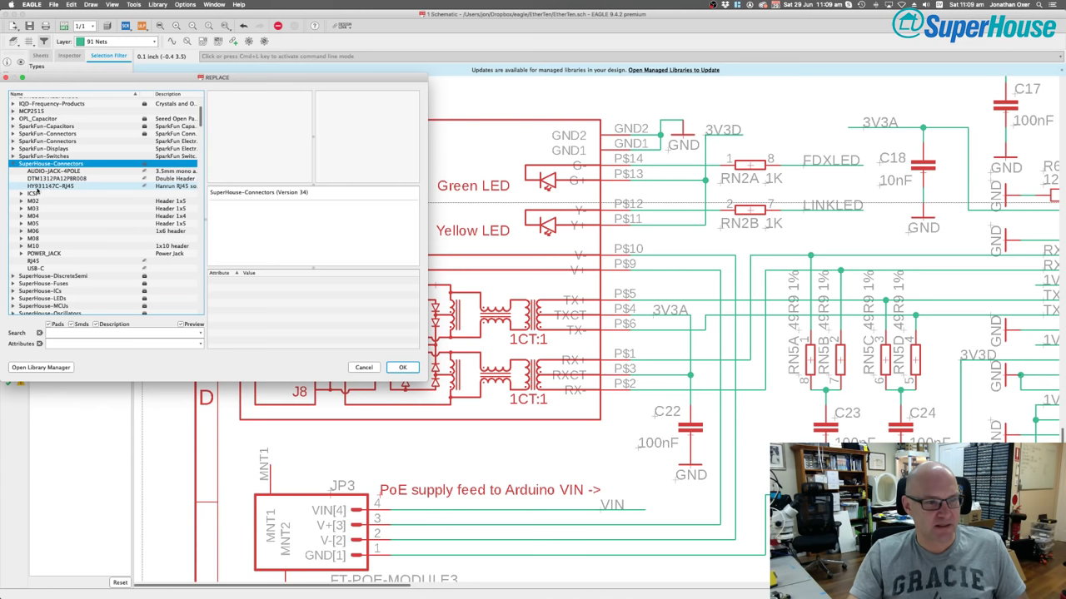
{"action": "left_click", "coordinate": [38, 187]}
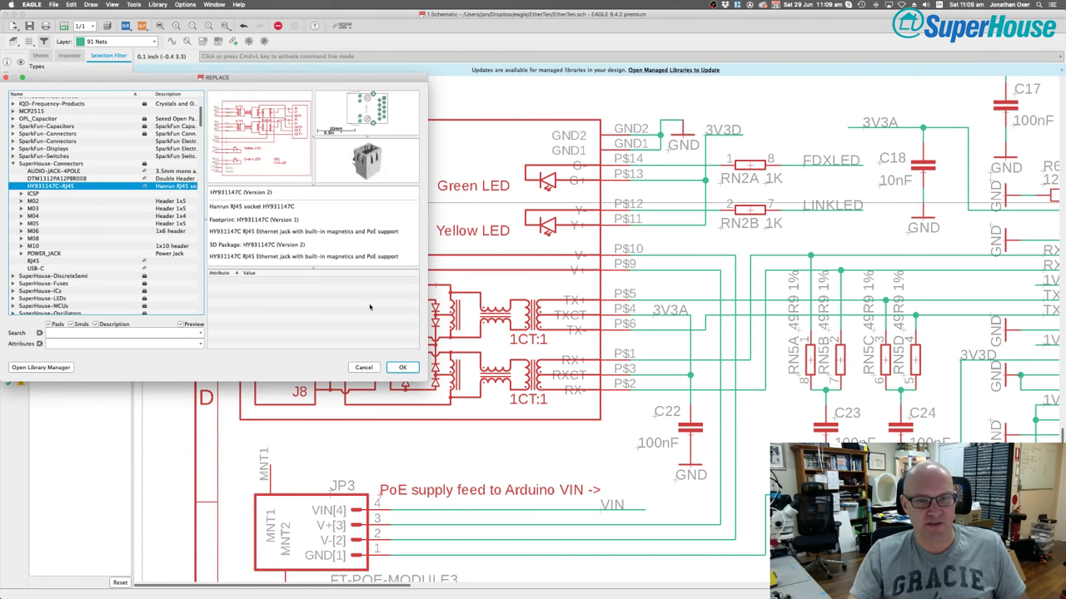
{"action": "left_click", "coordinate": [402, 367]}
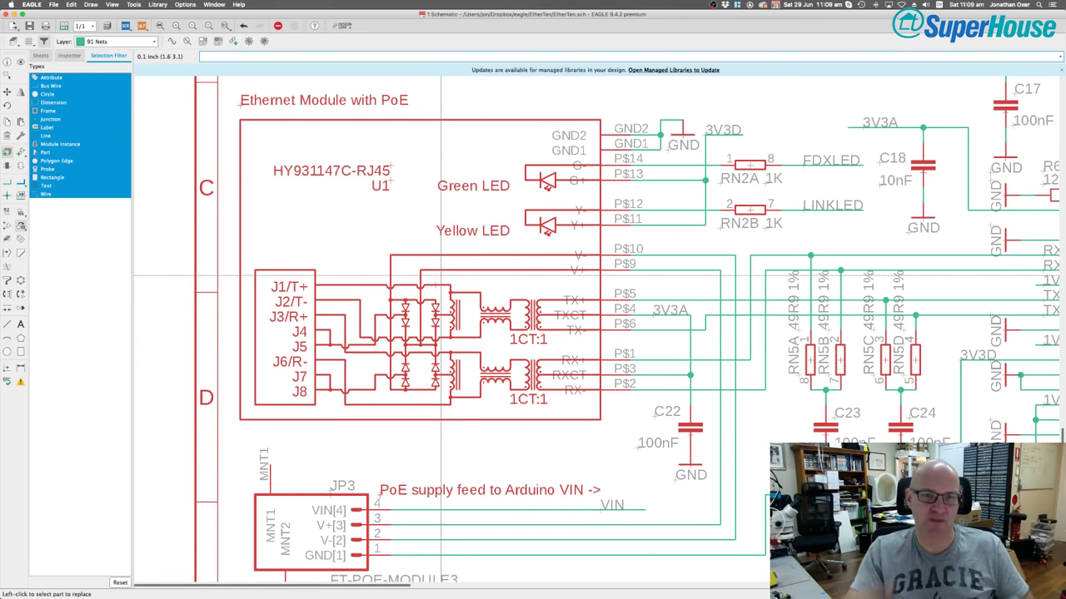
{"action": "left_click", "coordinate": [214, 4]}
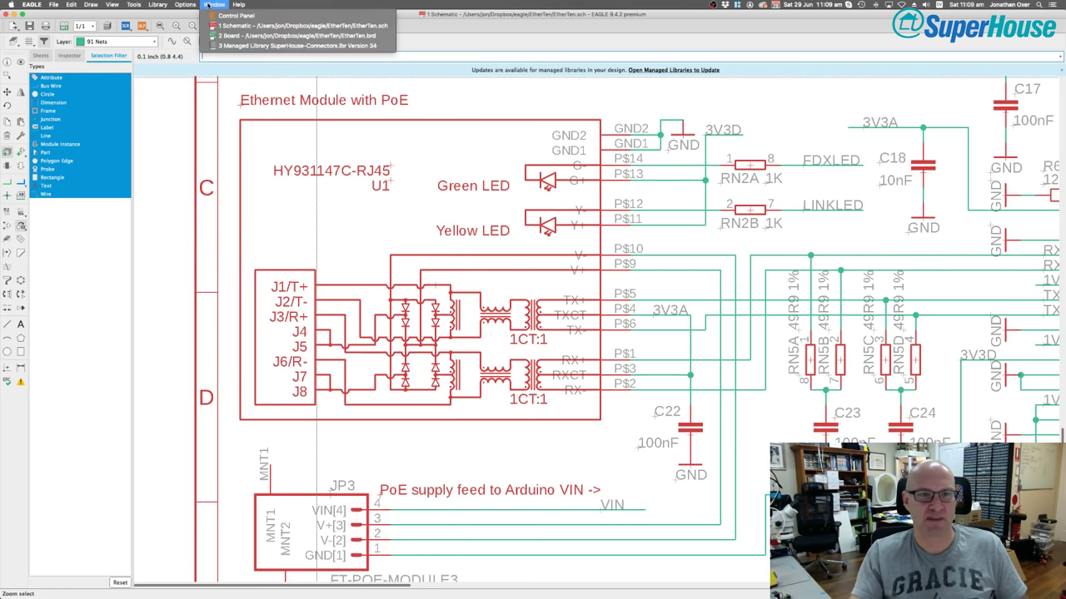
Save the EtherTen board layout with Cmd+S and push the board to Fusion 360.
{"action": "left_click", "coordinate": [215, 37]}
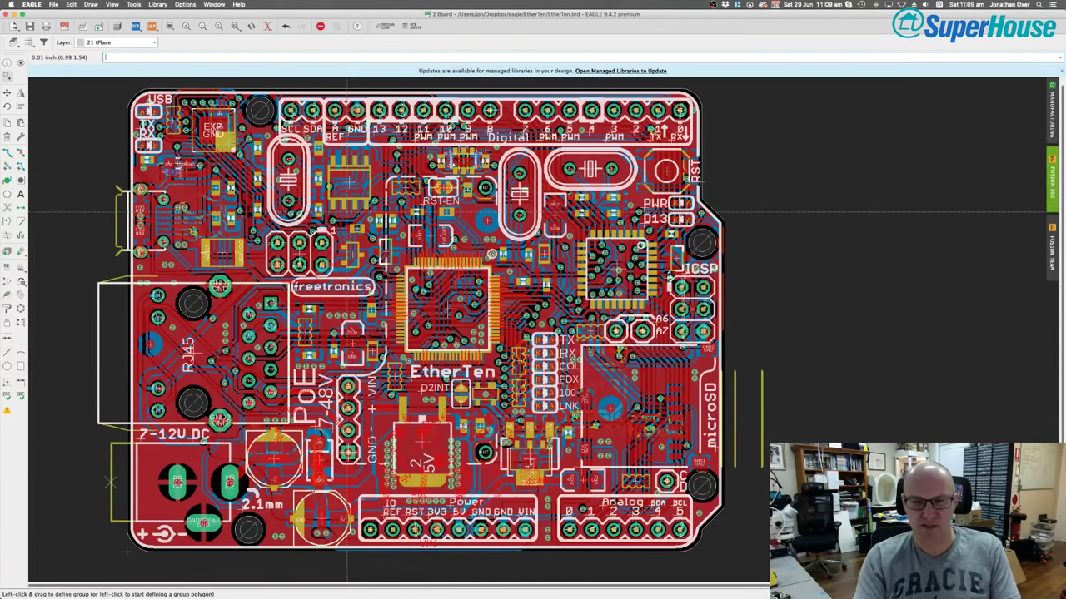
{"action": "key", "text": "super+s"}
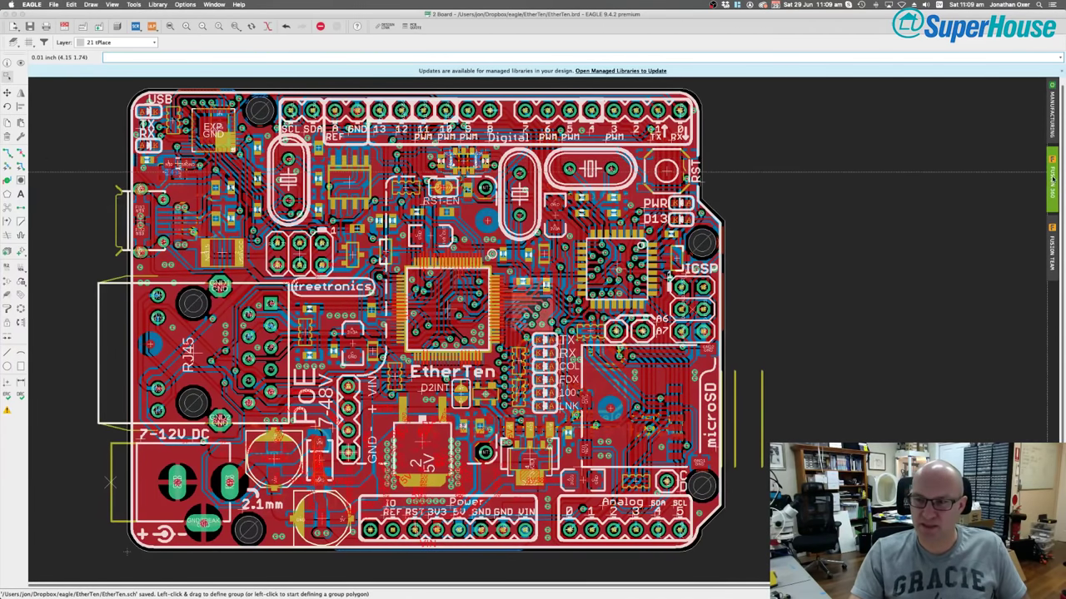
{"action": "left_click", "coordinate": [1052, 178]}
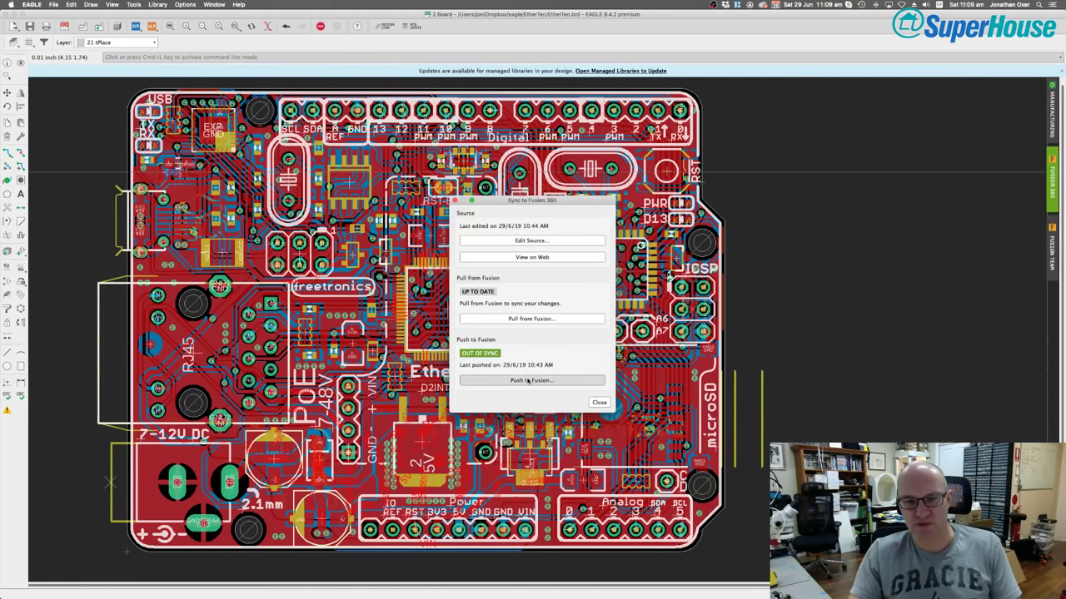
{"action": "left_click", "coordinate": [529, 380]}
{"action": "left_click", "coordinate": [599, 402]}
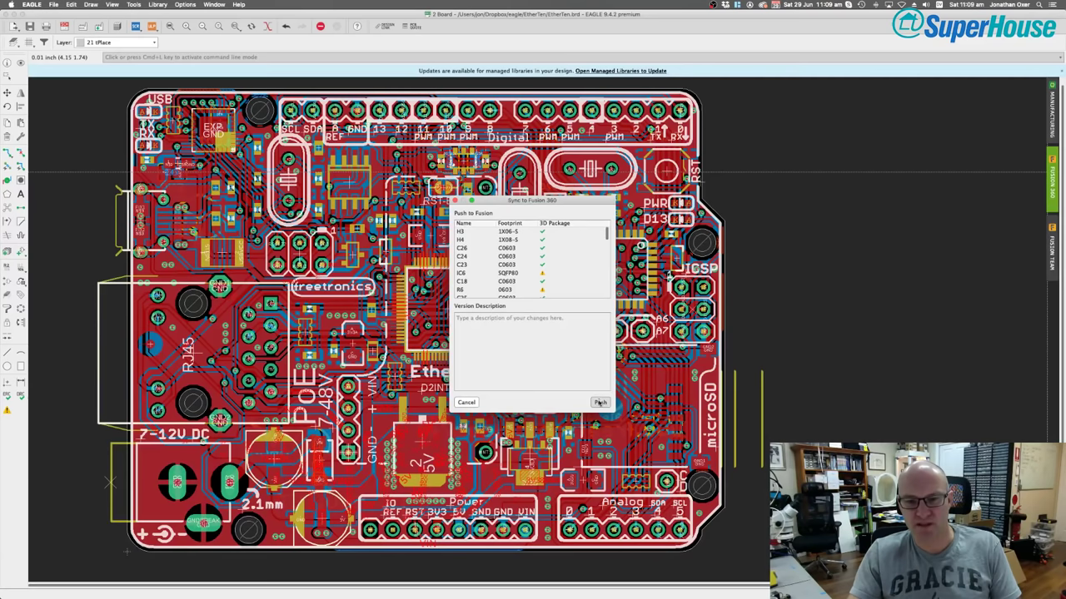
{"action": "left_click", "coordinate": [598, 402]}
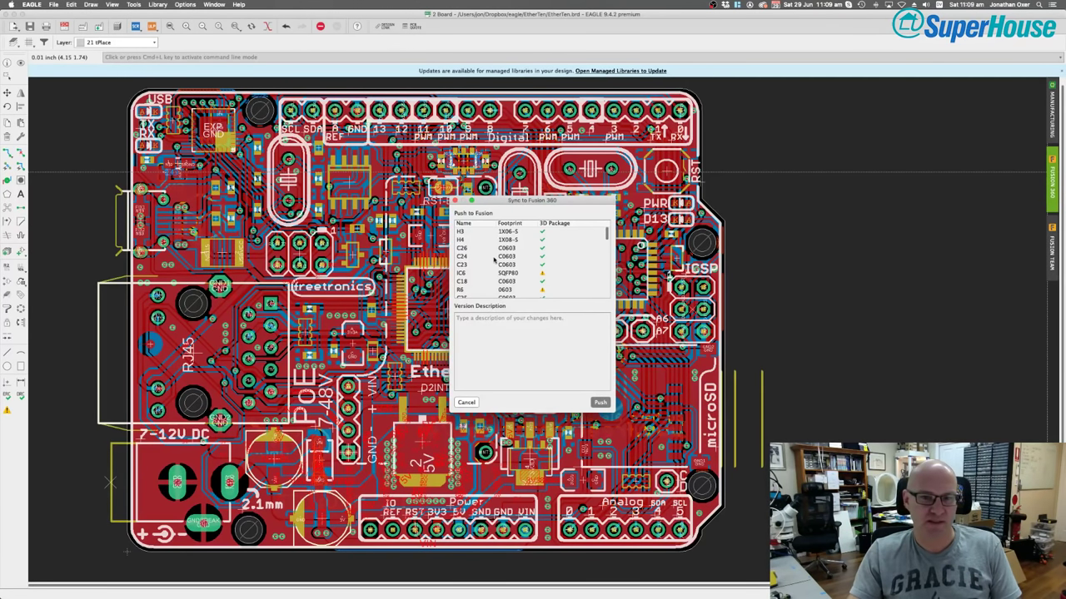
Dismiss the push-success message, close the Fusion 360 sync panel, and switch to Fusion 360.
{"action": "left_click_drag", "start_coordinate": [512, 205], "coordinate": [452, 152]}
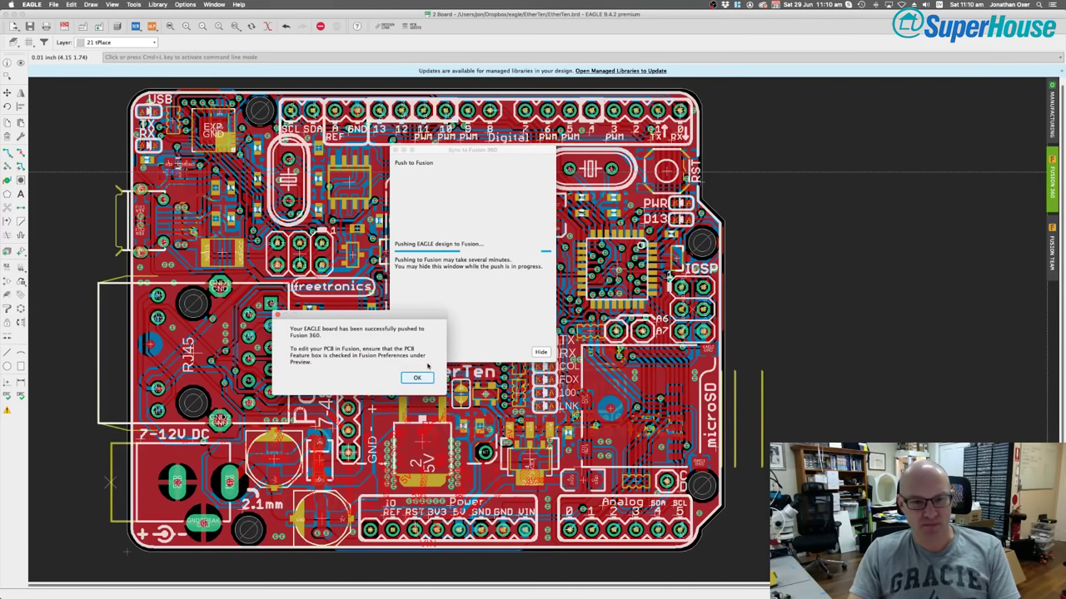
{"action": "left_click", "coordinate": [417, 377]}
{"action": "left_click", "coordinate": [539, 352]}
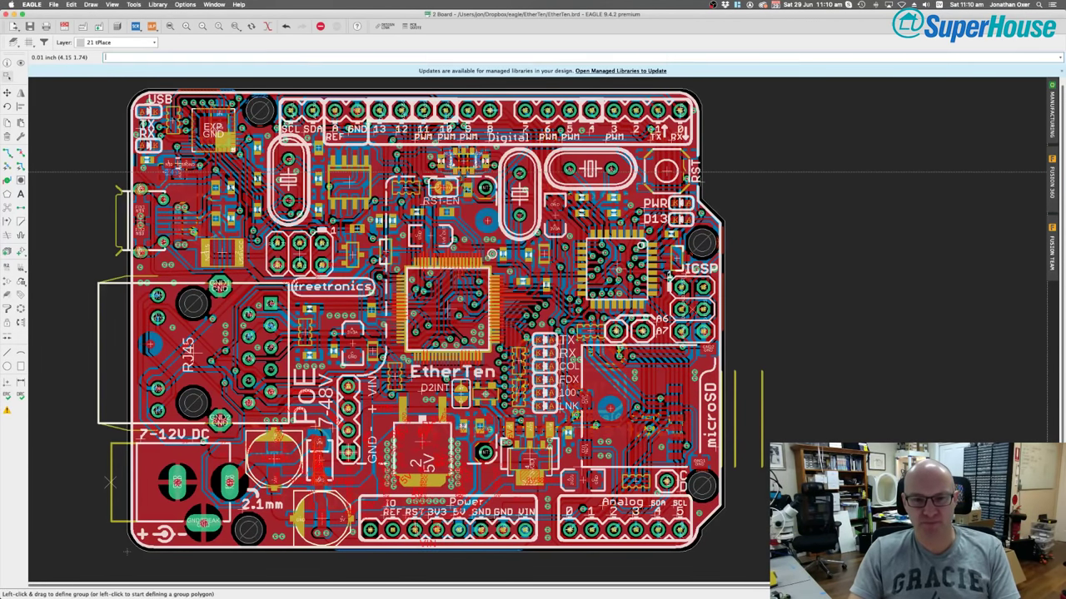
{"action": "key", "text": "super+Tab"}
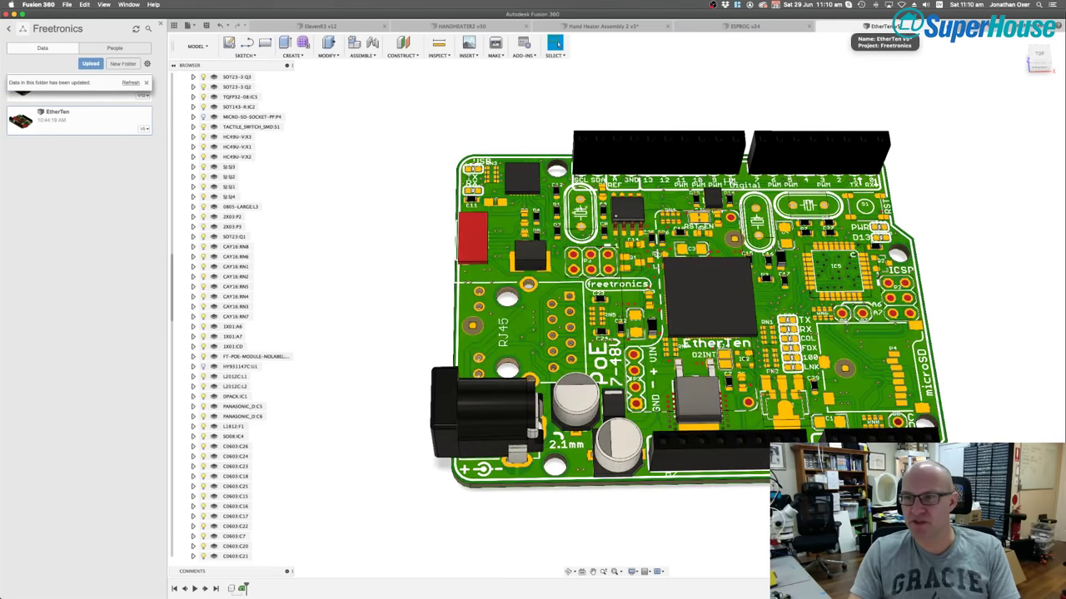
{"action": "key", "text": "super+w"}
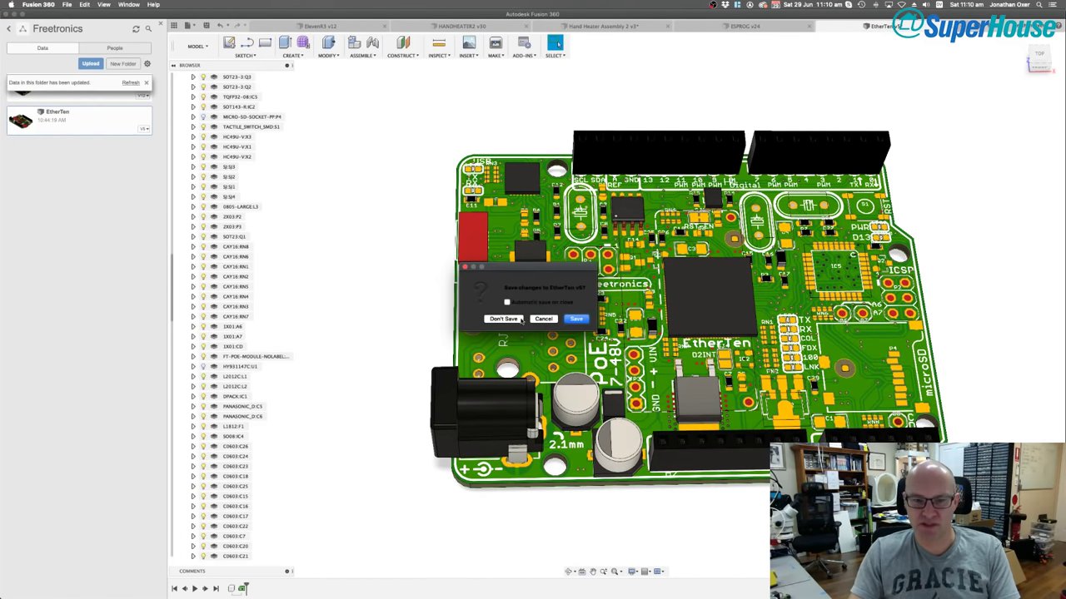
{"action": "left_click", "coordinate": [503, 318]}
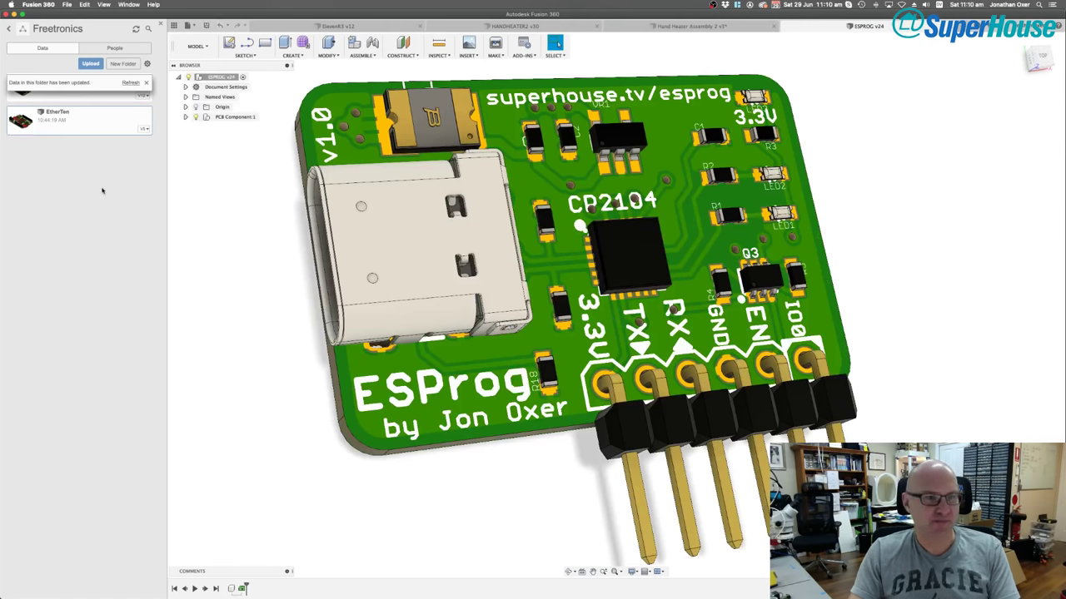
{"action": "left_click", "coordinate": [129, 83]}
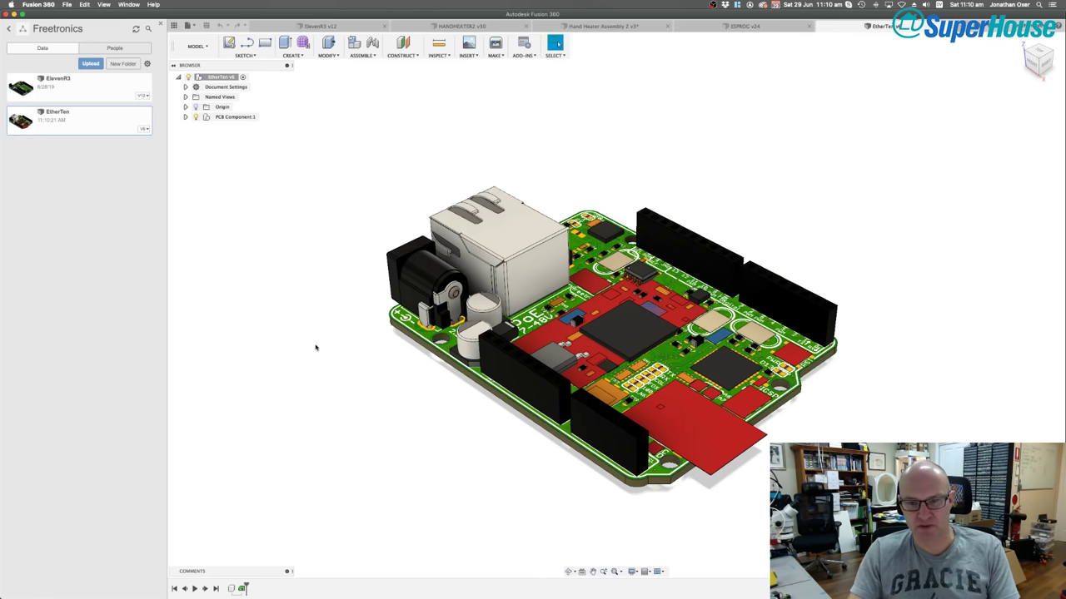
{"action": "mouse_move", "coordinate": [316, 348]}
{"action": "middle_mouse_down", "text": "shift"}
{"action": "mouse_move", "coordinate": [352, 345]}
{"action": "mouse_move", "coordinate": [358, 311]}
{"action": "mouse_move", "coordinate": [361, 392]}
{"action": "mouse_move", "coordinate": [333, 388]}
{"action": "mouse_move", "coordinate": [352, 342]}
{"action": "mouse_move", "coordinate": [333, 347]}
{"action": "mouse_move", "coordinate": [316, 393]}
{"action": "mouse_move", "coordinate": [369, 371]}
{"action": "mouse_move", "coordinate": [392, 378]}
{"action": "mouse_move", "coordinate": [430, 295]}
{"action": "mouse_move", "coordinate": [412, 310]}
{"action": "mouse_move", "coordinate": [417, 290]}
{"action": "mouse_move", "coordinate": [437, 287]}
{"action": "mouse_move", "coordinate": [383, 368]}
{"action": "mouse_move", "coordinate": [357, 376]}
{"action": "mouse_move", "coordinate": [336, 354]}
{"action": "mouse_move", "coordinate": [350, 325]}
{"action": "mouse_move", "coordinate": [352, 351]}
{"action": "mouse_move", "coordinate": [312, 342]}
{"action": "mouse_move", "coordinate": [316, 318]}
{"action": "mouse_move", "coordinate": [350, 328]}
{"action": "mouse_move", "coordinate": [338, 352]}
{"action": "mouse_move", "coordinate": [347, 347]}
{"action": "mouse_move", "coordinate": [333, 352]}
{"action": "middle_mouse_up", "text": "shift"}
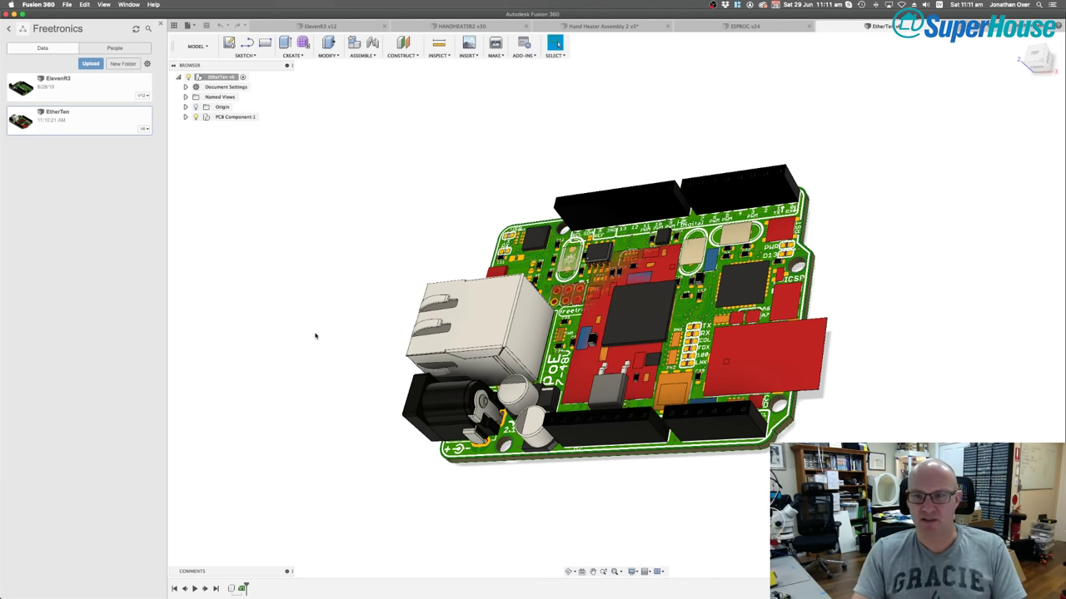
{"action": "middle_click_drag", "start_coordinate": [314, 336], "coordinate": [340, 333], "text": "shift"}
{"action": "key", "text": "Escape"}
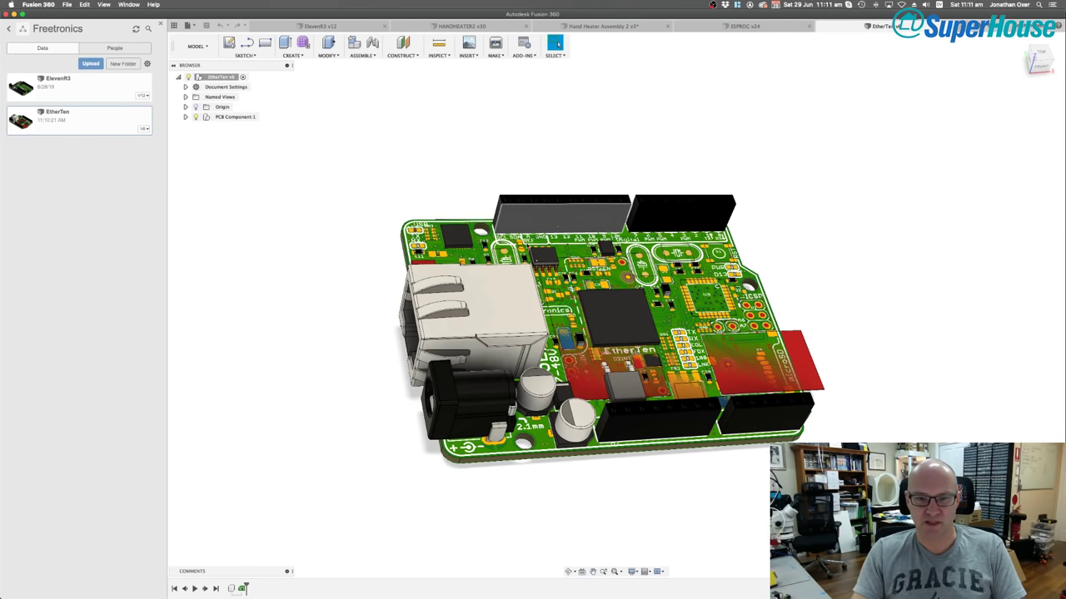
{"action": "mouse_move", "coordinate": [308, 386]}
{"action": "middle_mouse_down", "text": "shift"}
{"action": "mouse_move", "coordinate": [308, 354]}
{"action": "mouse_move", "coordinate": [302, 408]}
{"action": "mouse_move", "coordinate": [288, 388]}
{"action": "mouse_move", "coordinate": [301, 392]}
{"action": "middle_mouse_up", "text": "shift"}
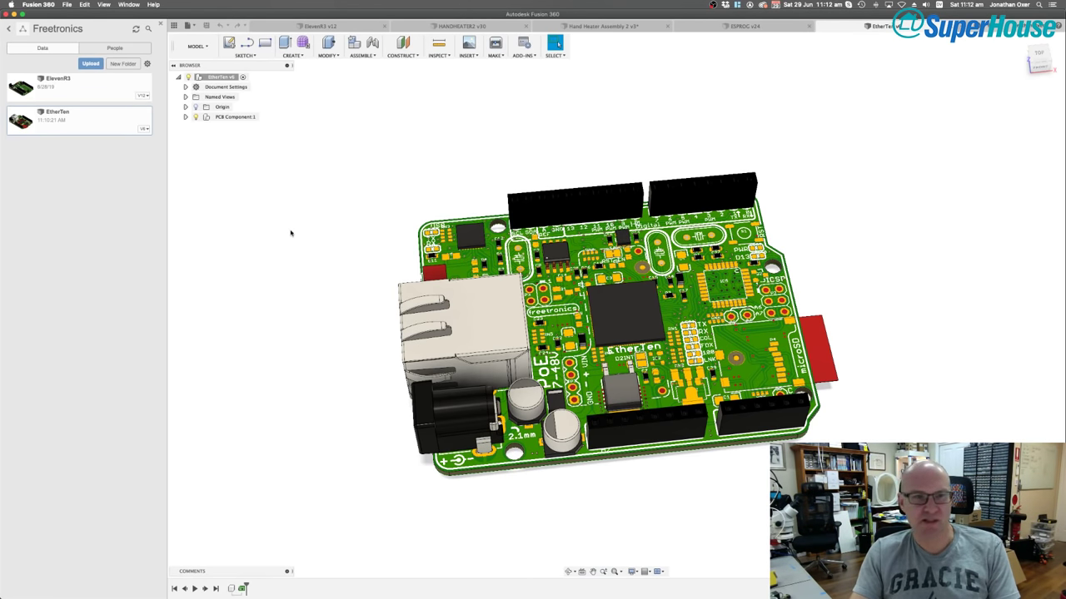
Open the ESPROG v24 design and inspect its USB connector, edge and underside in 3D.
{"action": "left_click", "coordinate": [748, 28]}
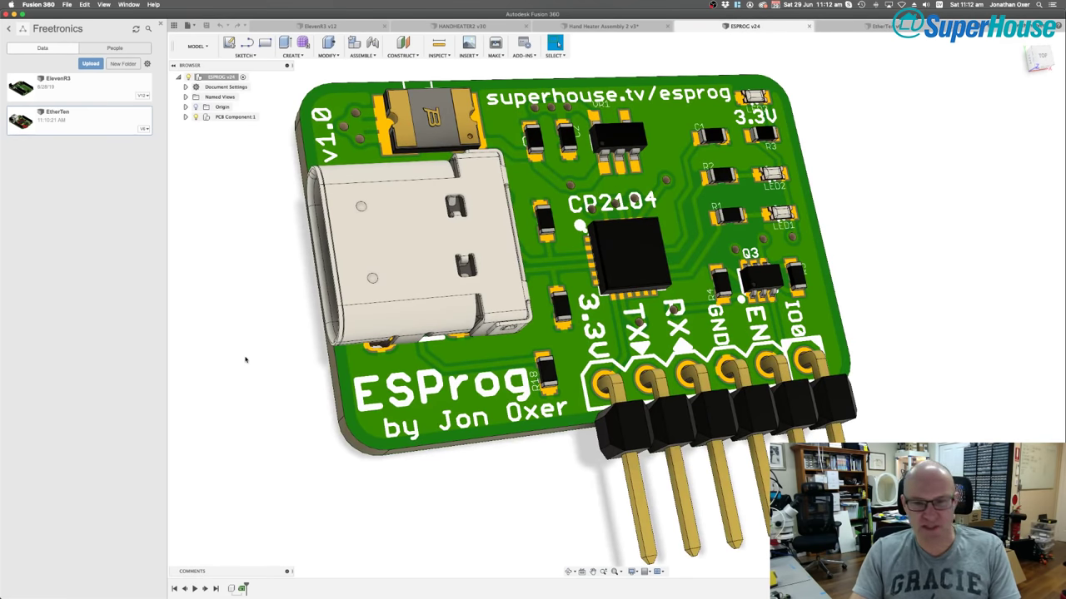
{"action": "mouse_move", "coordinate": [254, 330]}
{"action": "middle_mouse_down", "text": "shift"}
{"action": "mouse_move", "coordinate": [253, 296]}
{"action": "mouse_move", "coordinate": [246, 345]}
{"action": "mouse_move", "coordinate": [283, 314]}
{"action": "mouse_move", "coordinate": [261, 336]}
{"action": "mouse_move", "coordinate": [211, 323]}
{"action": "mouse_move", "coordinate": [219, 289]}
{"action": "mouse_move", "coordinate": [223, 317]}
{"action": "mouse_move", "coordinate": [241, 314]}
{"action": "mouse_move", "coordinate": [234, 326]}
{"action": "middle_mouse_up", "text": "shift"}
{"action": "middle_click_drag", "start_coordinate": [236, 330], "coordinate": [251, 322], "text": "shift"}
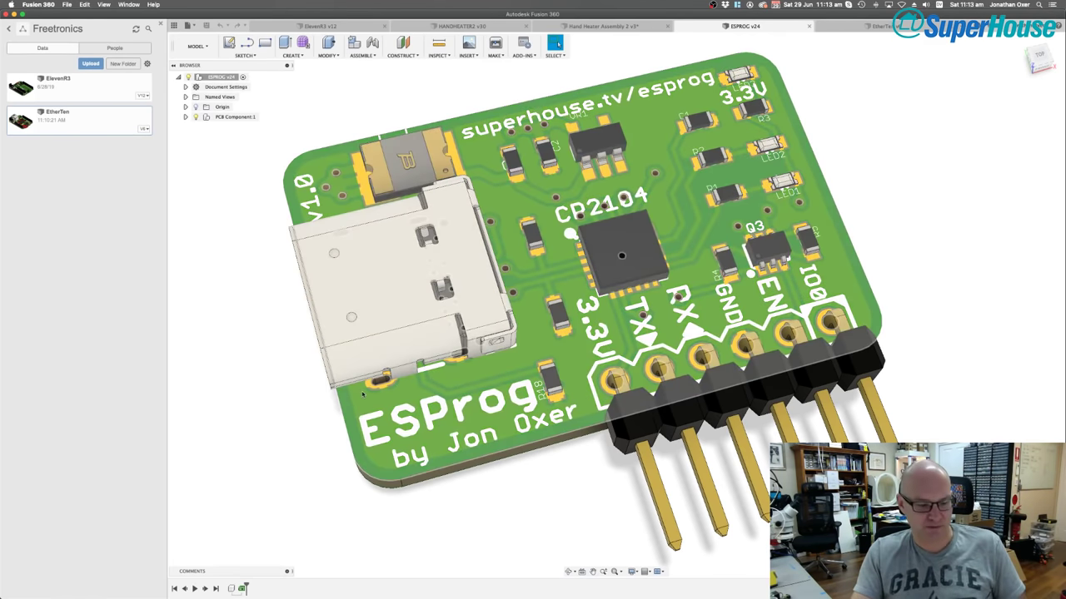
{"action": "scroll", "coordinate": [307, 413], "scroll_direction": "up", "scroll_amount": 3}
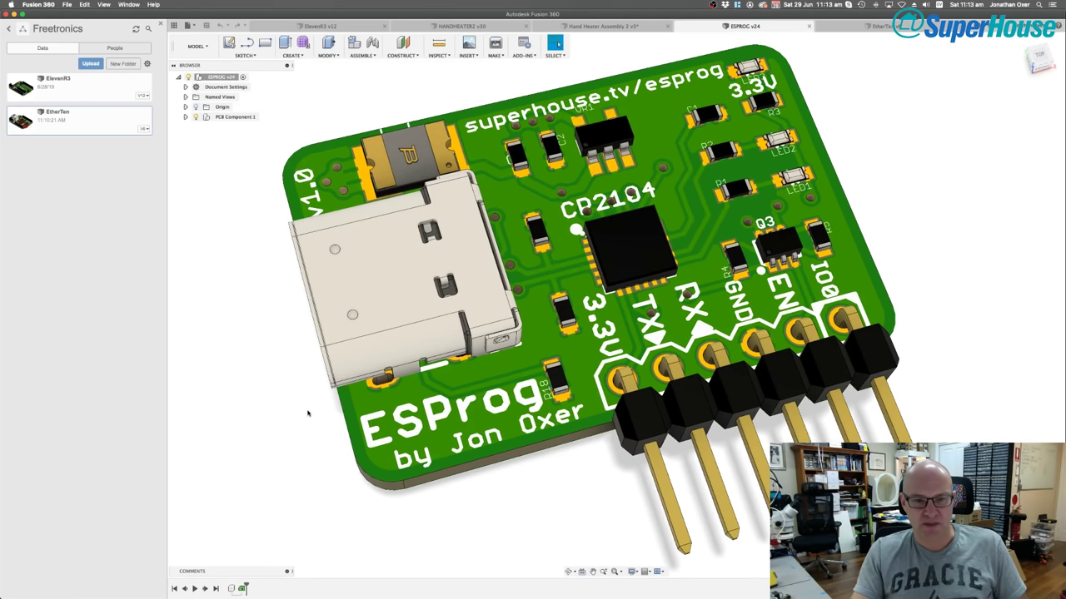
{"action": "scroll", "coordinate": [307, 413], "scroll_direction": "up", "scroll_amount": 5}
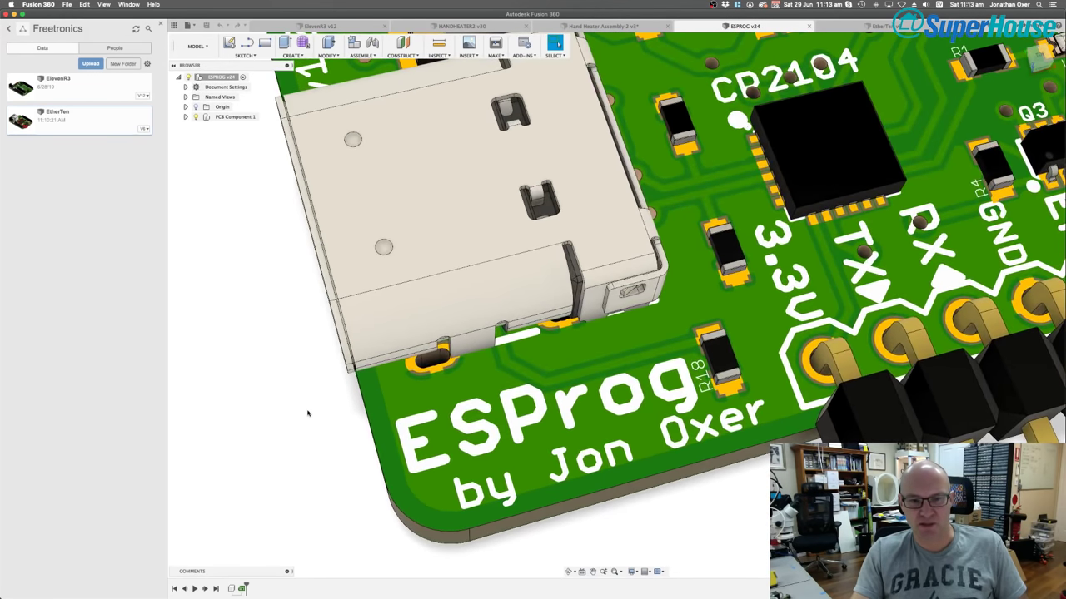
{"action": "middle_click_drag", "start_coordinate": [319, 453], "coordinate": [298, 408]}
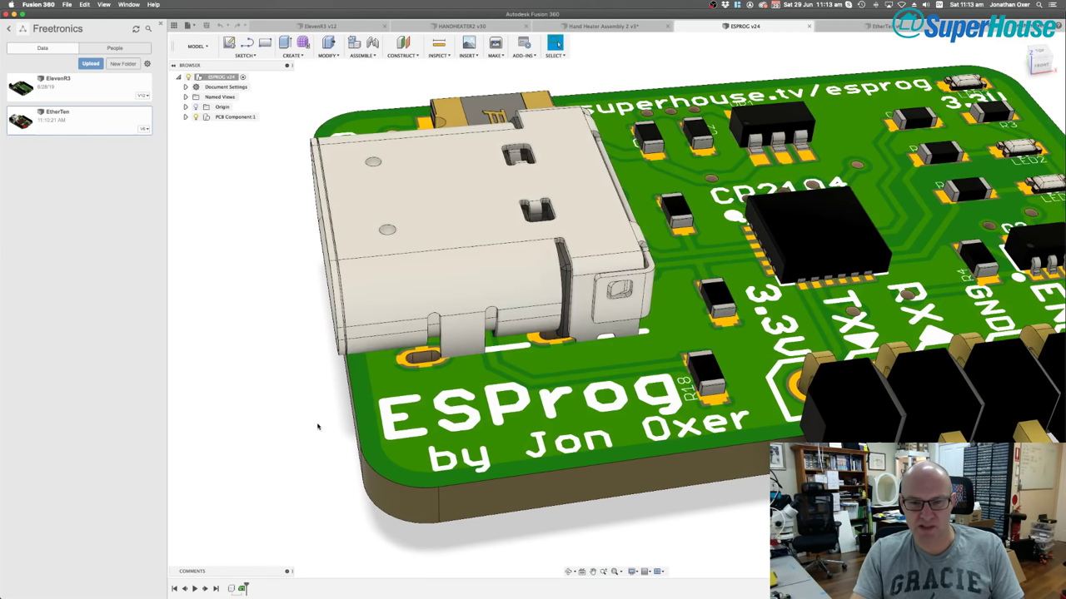
{"action": "middle_click_drag", "start_coordinate": [278, 450], "coordinate": [333, 433], "text": "shift"}
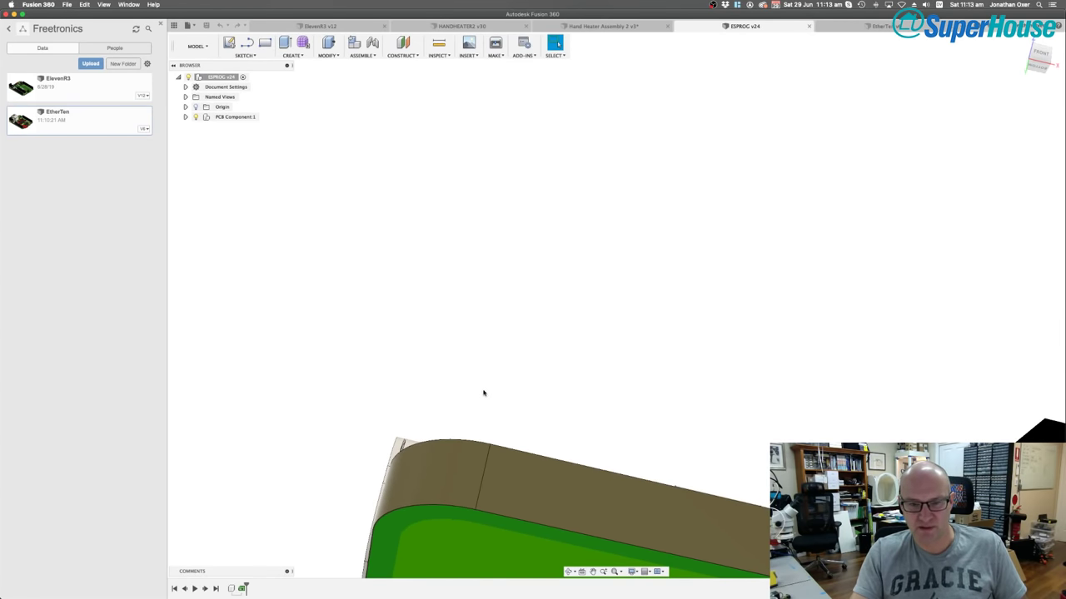
{"action": "scroll", "coordinate": [469, 333], "scroll_direction": "up", "scroll_amount": 8}
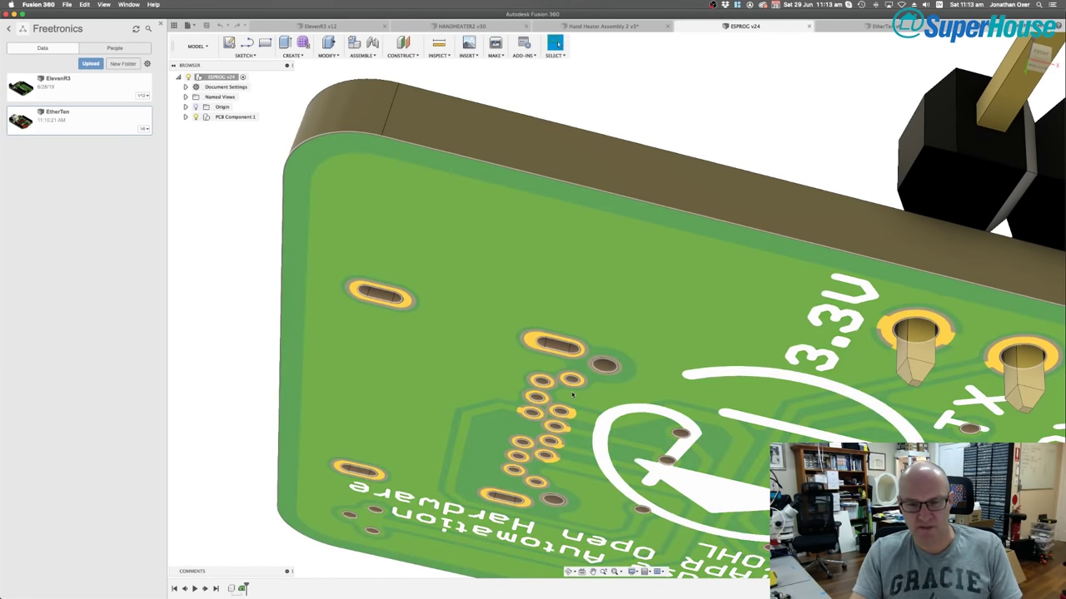
{"action": "middle_click_drag", "start_coordinate": [518, 456], "coordinate": [316, 241], "text": "shift"}
List PCB Component:1's parts and temporarily hide Board:1 to inspect the components alone.
{"action": "left_click", "coordinate": [185, 116]}
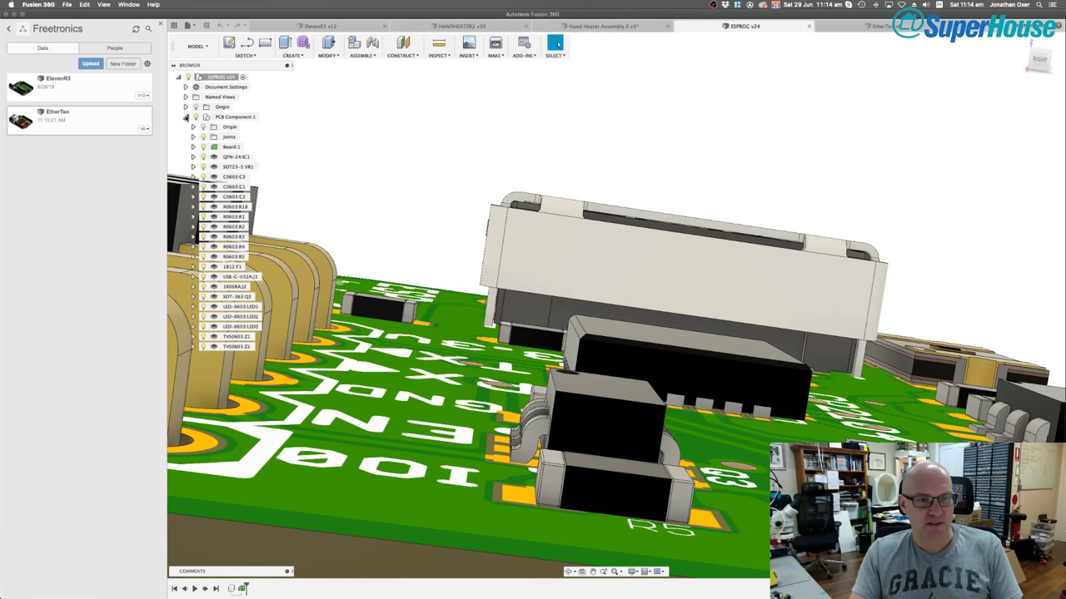
{"action": "left_click", "coordinate": [204, 157]}
{"action": "left_click", "coordinate": [203, 147]}
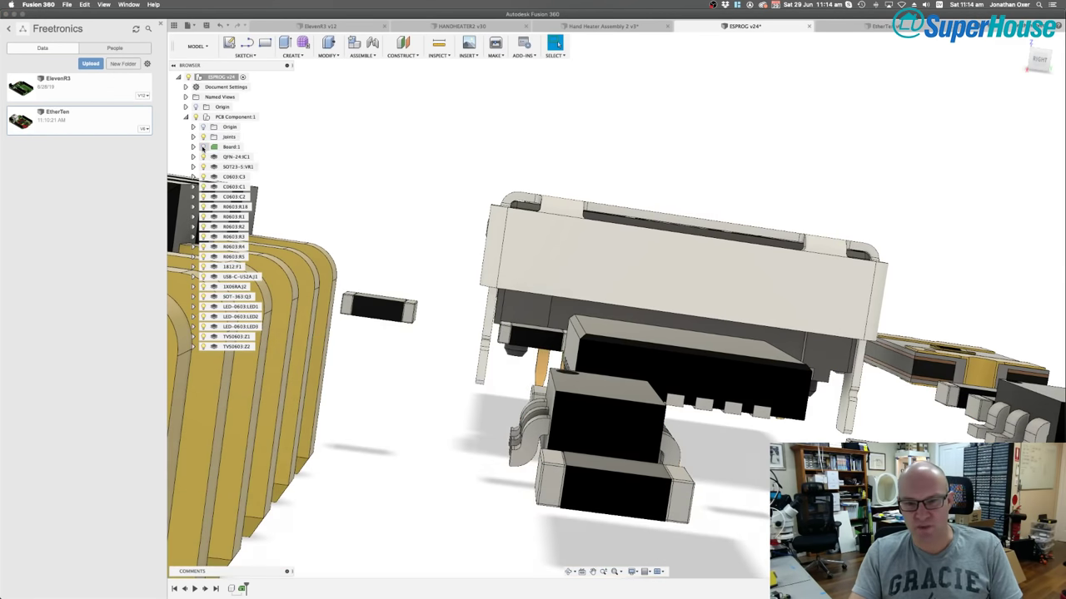
{"action": "middle_click_drag", "start_coordinate": [373, 213], "coordinate": [399, 333], "text": "shift"}
{"action": "middle_click_drag", "start_coordinate": [344, 436], "coordinate": [738, 172], "text": "shift"}
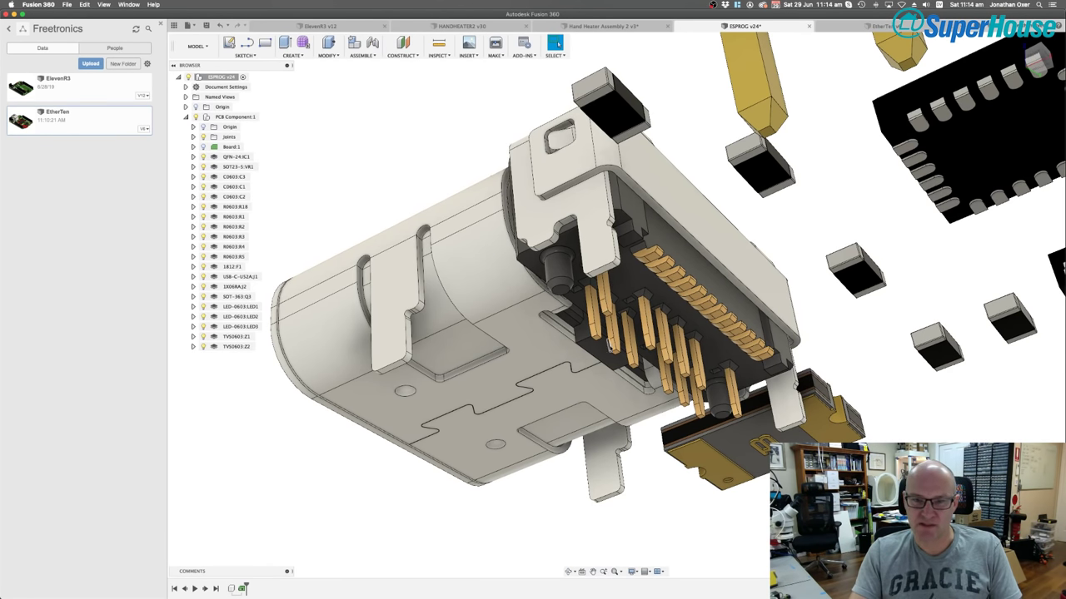
{"action": "mouse_move", "coordinate": [854, 316]}
{"action": "middle_mouse_down", "text": "shift"}
{"action": "mouse_move", "coordinate": [844, 317]}
{"action": "mouse_move", "coordinate": [871, 330]}
{"action": "mouse_move", "coordinate": [845, 329]}
{"action": "middle_mouse_up", "text": "shift"}
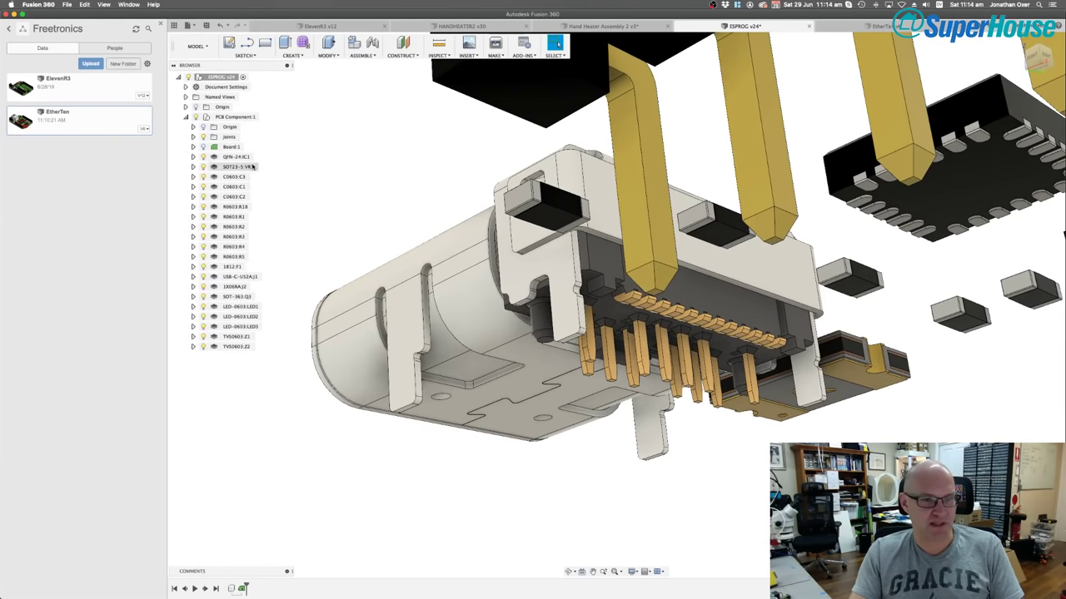
{"action": "left_click", "coordinate": [205, 147]}
{"action": "left_click", "coordinate": [203, 147]}
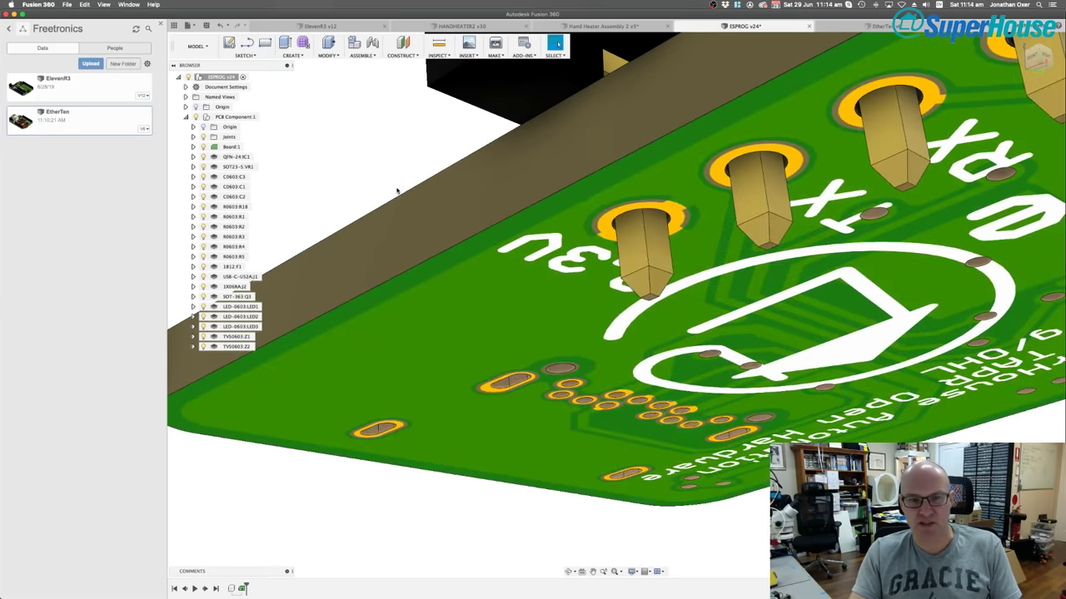
Fit the ESProg board to view and examine the header pins and USB-C connector closely.
{"action": "middle_click_drag", "start_coordinate": [489, 286], "coordinate": [405, 221], "text": "shift"}
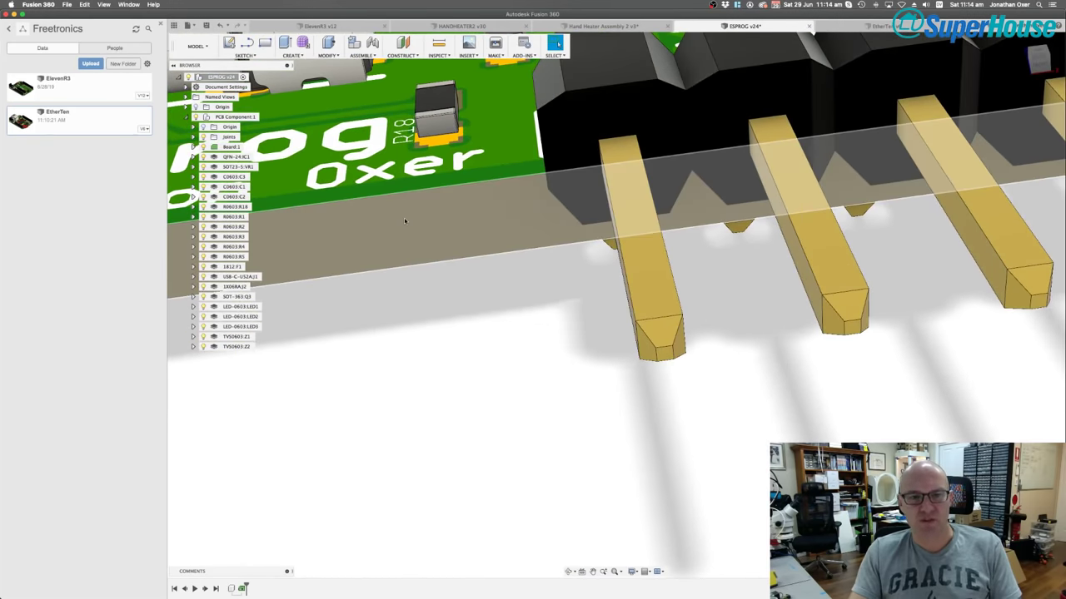
{"action": "scroll", "coordinate": [405, 222], "scroll_direction": "down", "scroll_amount": 10}
{"action": "key", "text": "F6"}
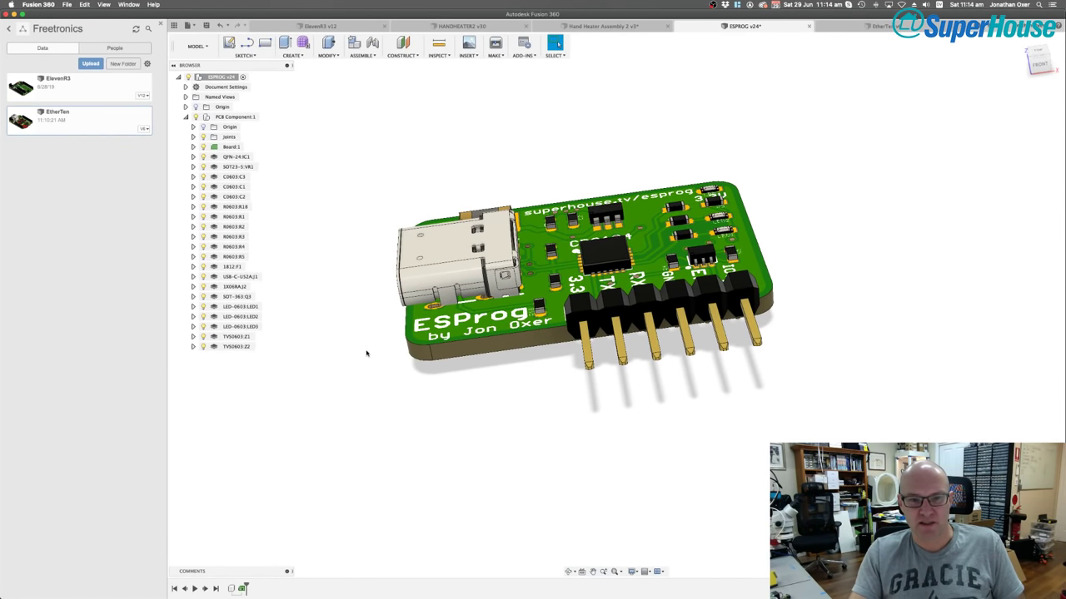
{"action": "scroll", "coordinate": [366, 353], "scroll_direction": "up", "scroll_amount": 5}
{"action": "scroll", "coordinate": [366, 353], "scroll_direction": "up", "scroll_amount": 4}
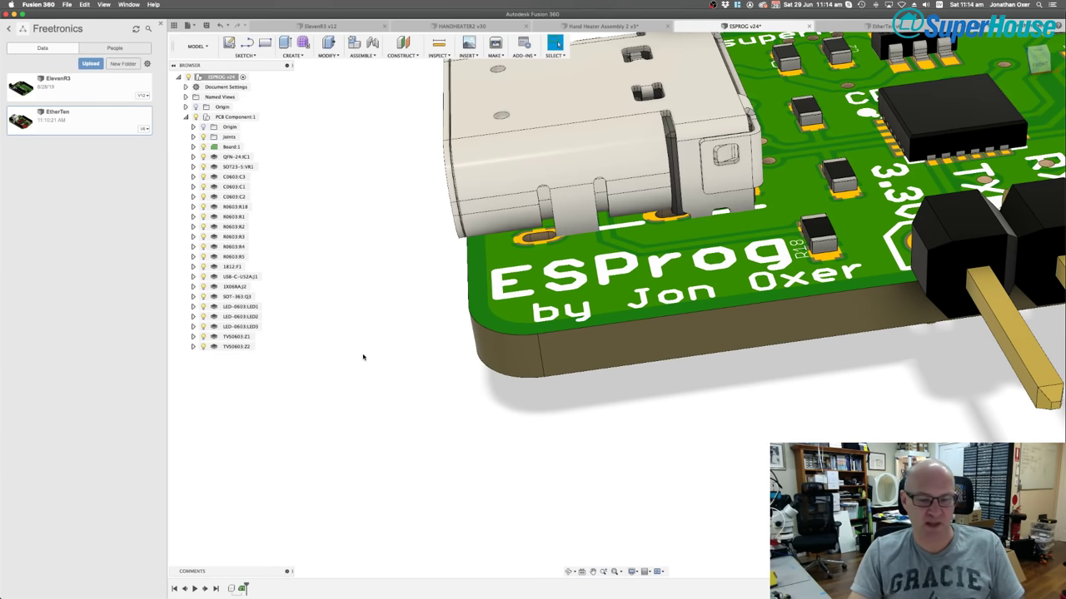
{"action": "mouse_move", "coordinate": [359, 385]}
{"action": "middle_mouse_down", "text": "shift"}
{"action": "mouse_move", "coordinate": [389, 368]}
{"action": "mouse_move", "coordinate": [358, 380]}
{"action": "middle_mouse_up", "text": "shift"}
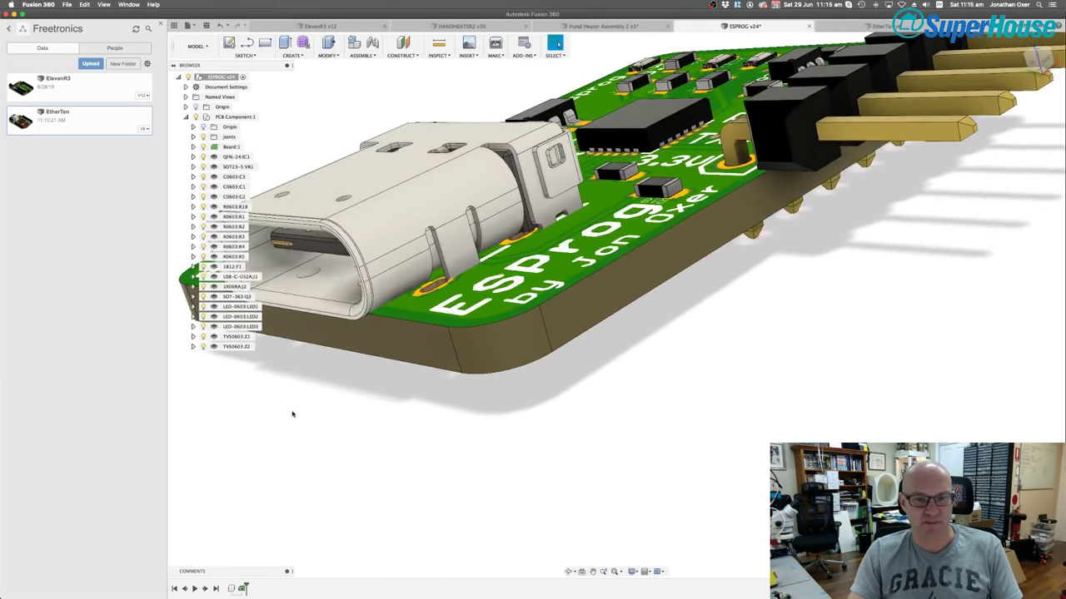
{"action": "middle_click_drag", "start_coordinate": [291, 413], "coordinate": [498, 419], "text": "shift"}
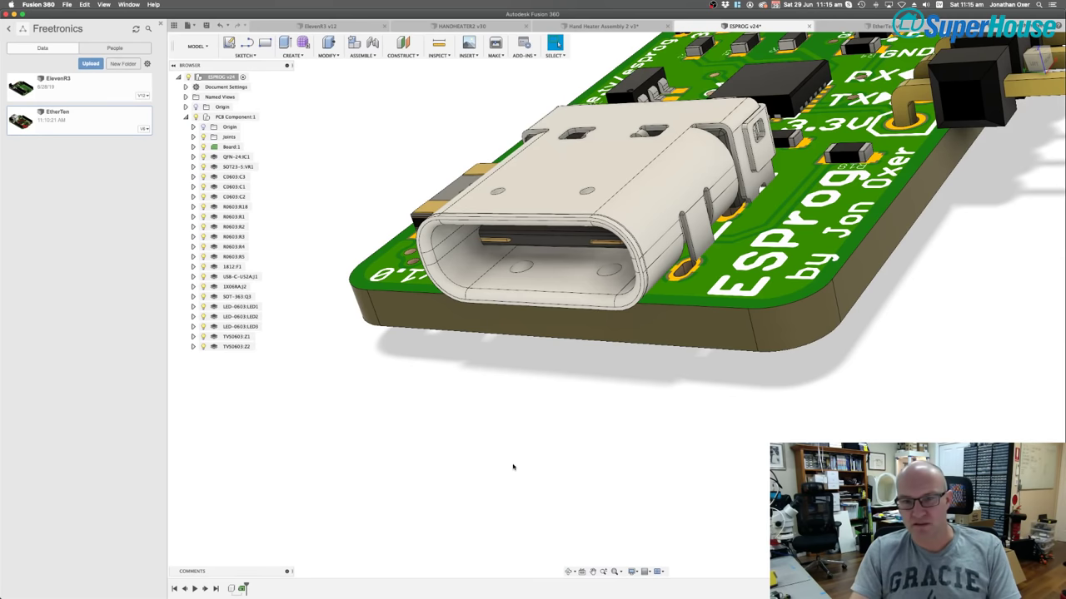
{"action": "middle_click_drag", "start_coordinate": [566, 475], "coordinate": [535, 464], "text": "shift"}
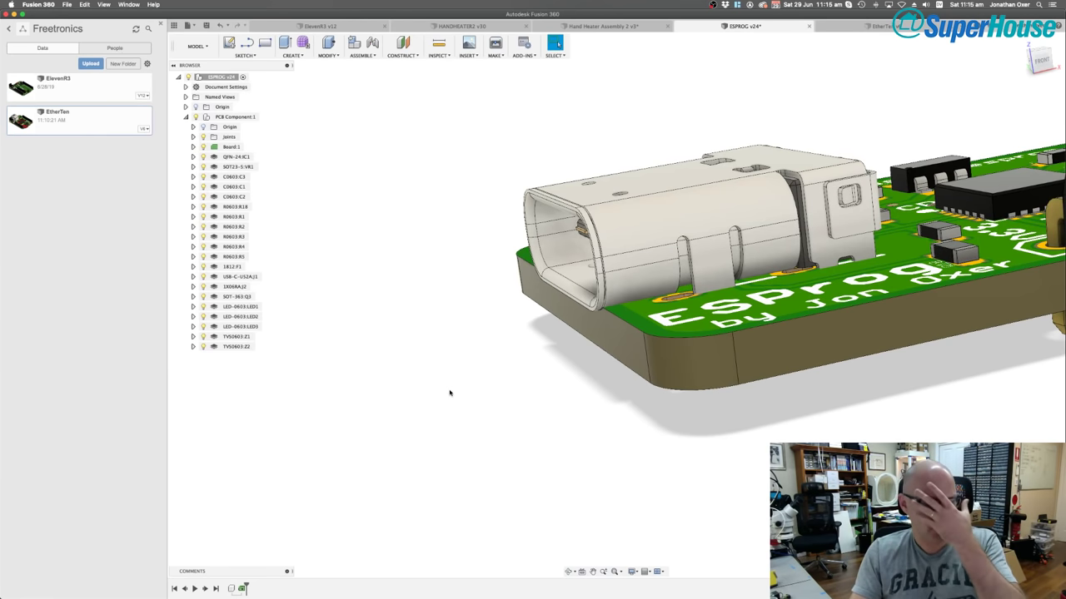
{"action": "middle_click_drag", "start_coordinate": [443, 406], "coordinate": [436, 450], "text": "shift"}
{"action": "scroll", "coordinate": [444, 446], "scroll_direction": "up", "scroll_amount": 2}
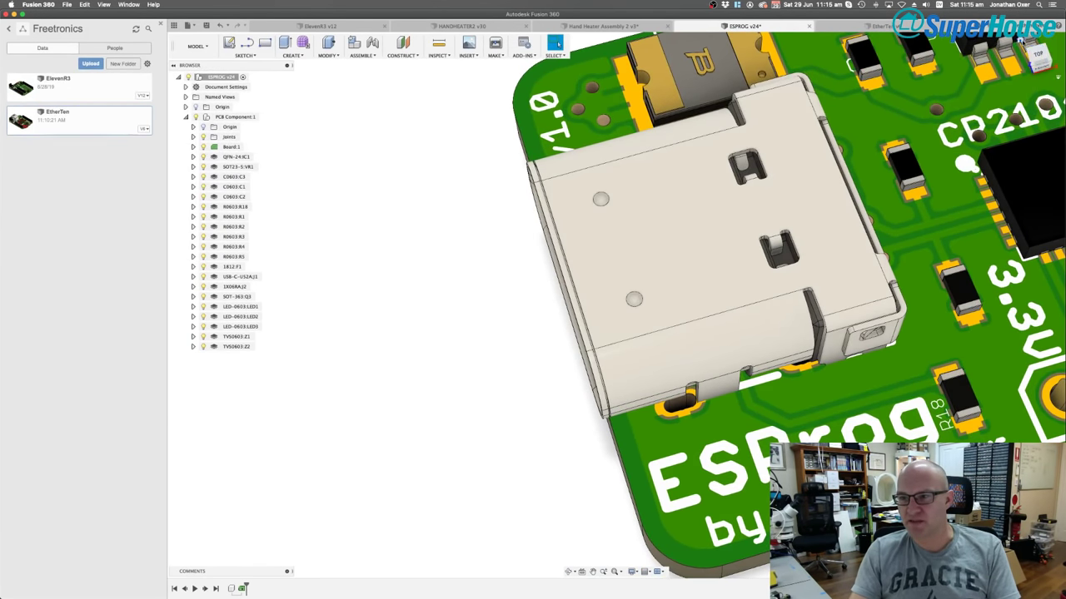
Reset to the home view and return to the EtherTen design.
{"action": "left_click", "coordinate": [1021, 42]}
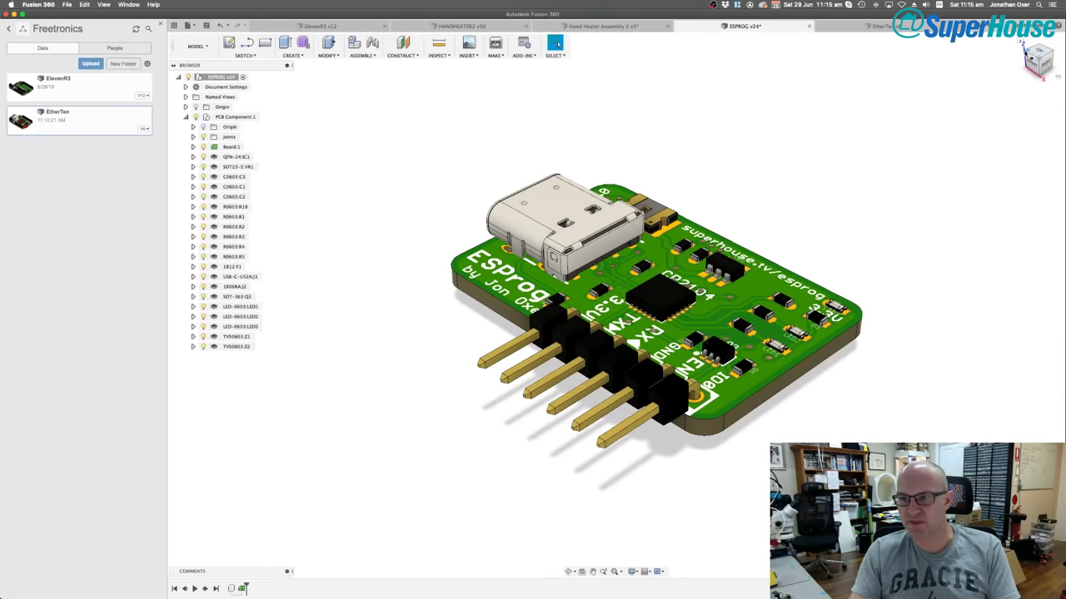
{"action": "left_click", "coordinate": [1034, 52]}
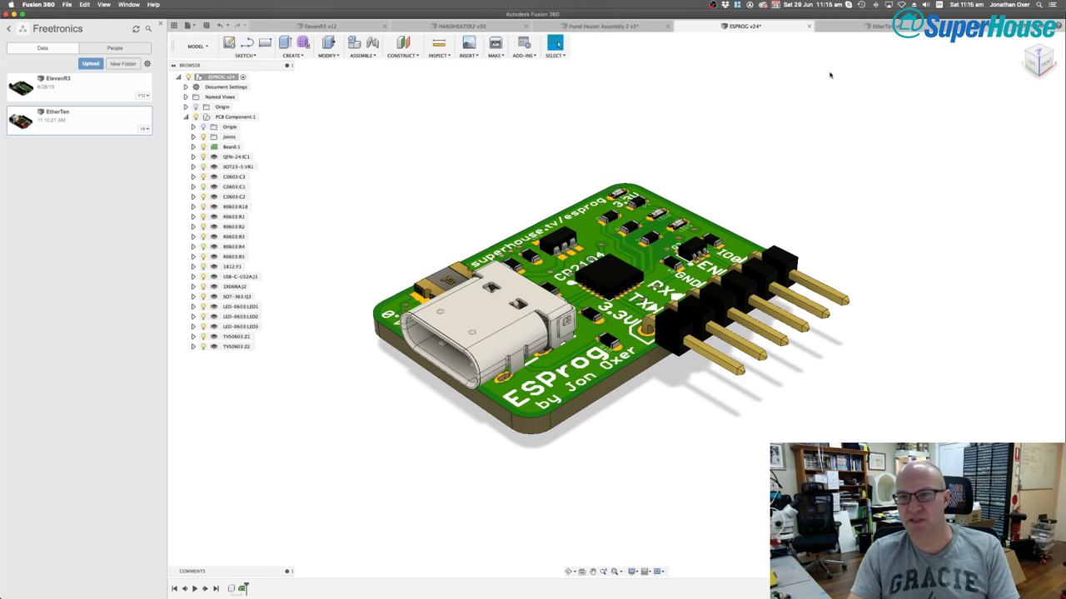
{"action": "left_click", "coordinate": [874, 25]}
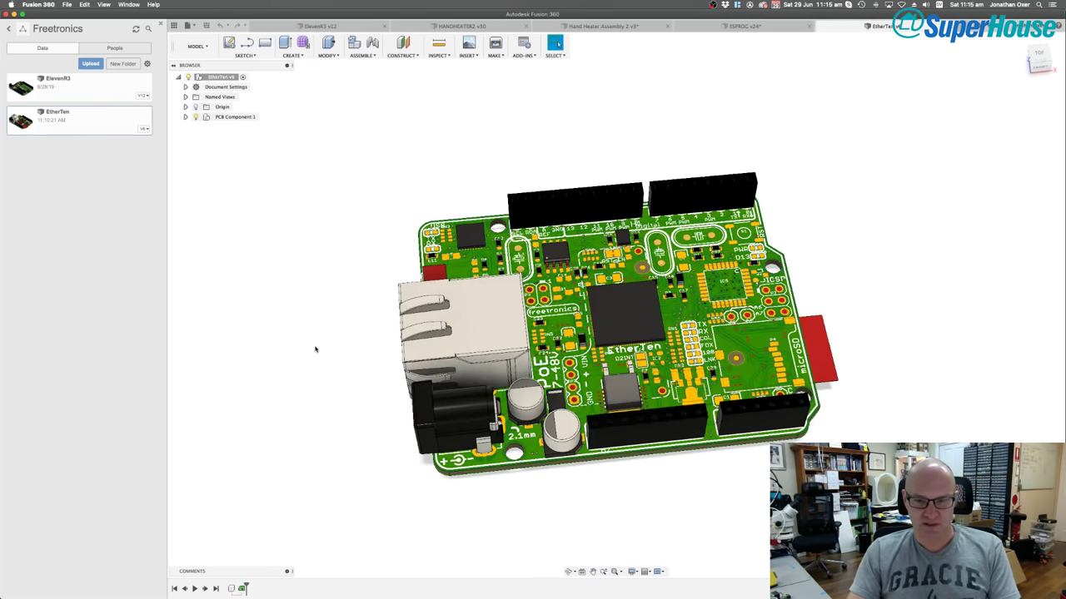
Briefly orbit the EtherTen model, then Cmd+Tab back to EAGLE.
{"action": "mouse_move", "coordinate": [353, 359]}
{"action": "middle_mouse_down", "text": "shift"}
{"action": "mouse_move", "coordinate": [354, 255]}
{"action": "mouse_move", "coordinate": [360, 364]}
{"action": "middle_mouse_up", "text": "shift"}
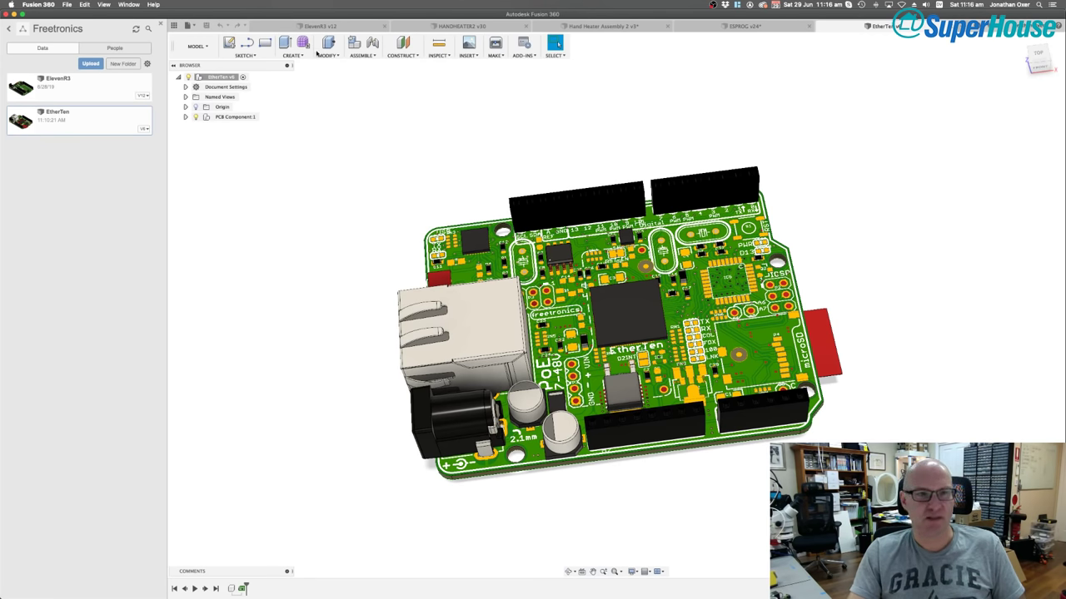
{"action": "key", "text": "super+Tab"}
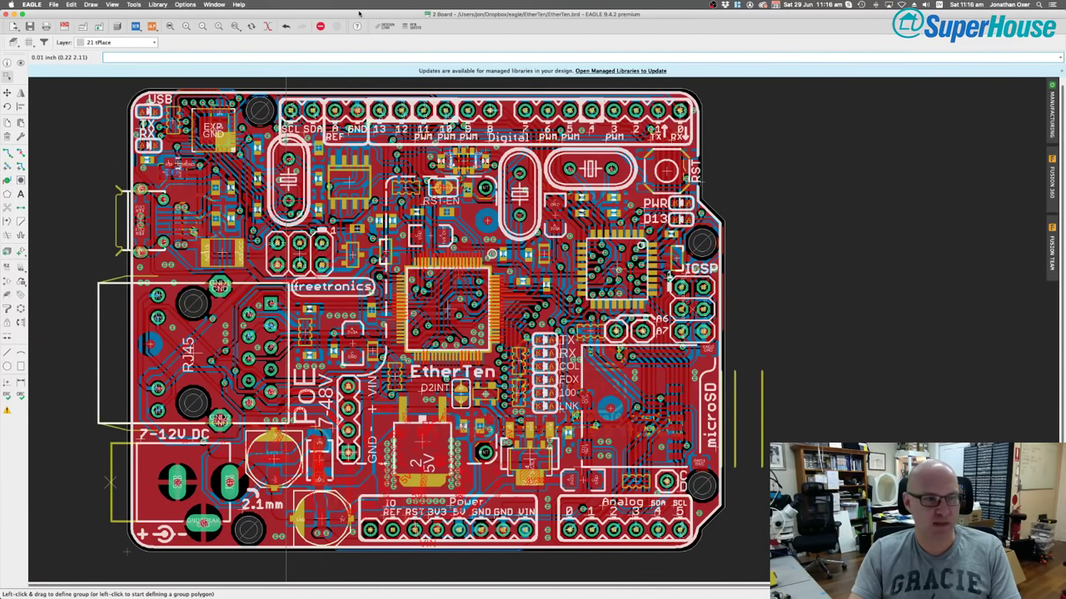
Bring the EtherTen schematic forward and zoom in on the ICSP headers P2 and P3.
{"action": "left_click", "coordinate": [214, 4]}
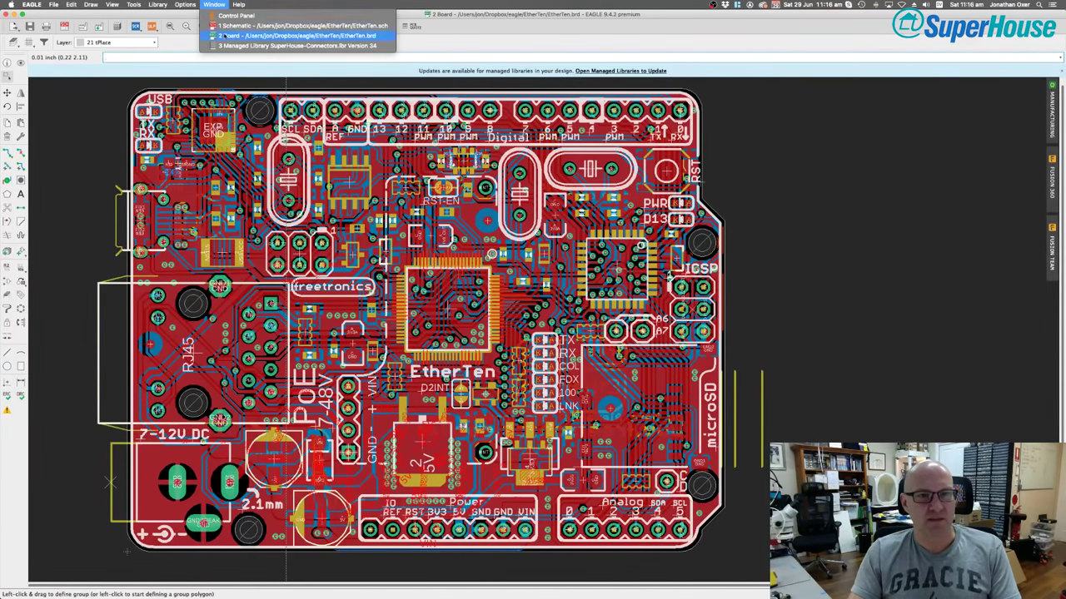
{"action": "left_click", "coordinate": [225, 26]}
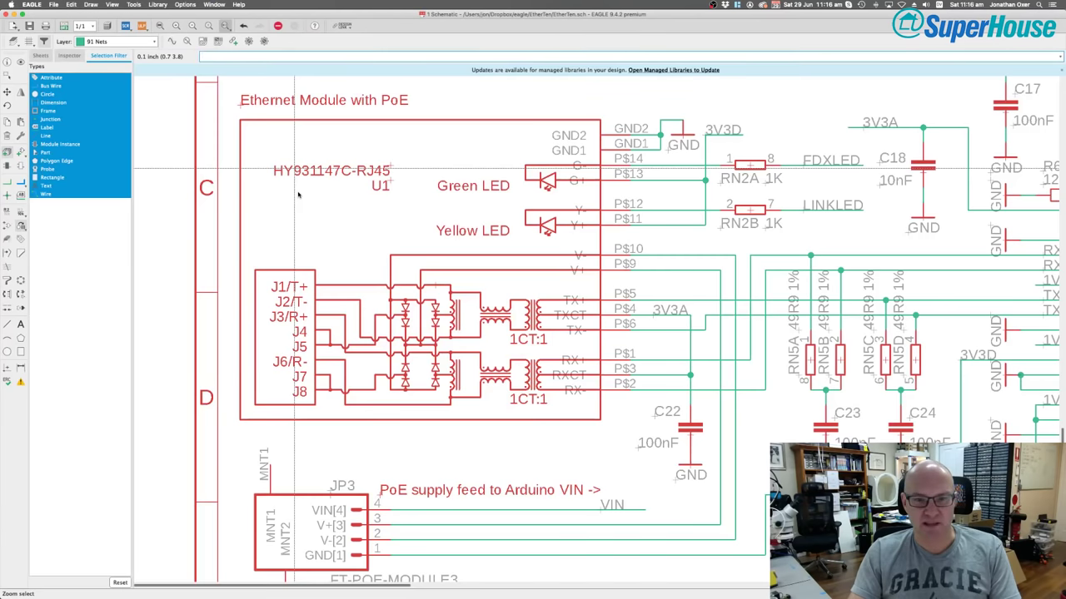
{"action": "scroll", "coordinate": [503, 280], "scroll_direction": "down", "scroll_amount": 6}
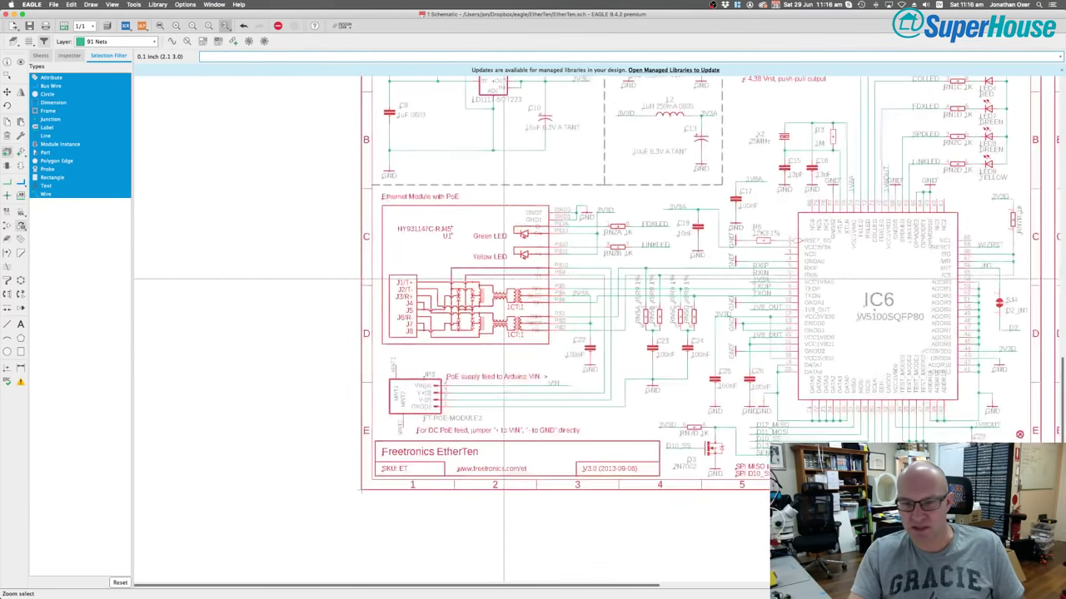
{"action": "scroll", "coordinate": [504, 280], "scroll_direction": "up", "scroll_amount": 5}
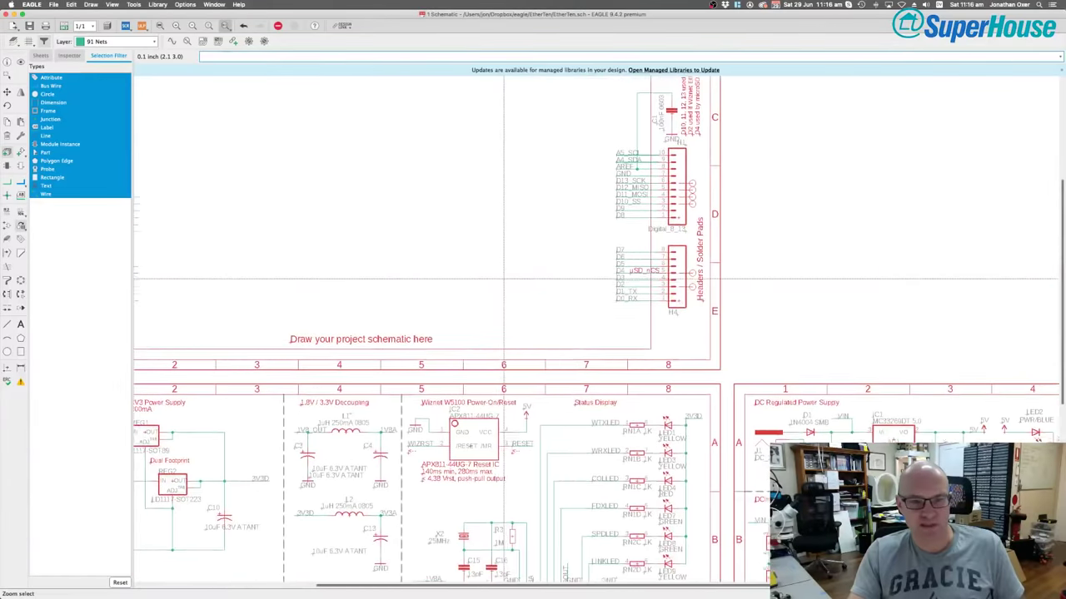
{"action": "scroll", "coordinate": [503, 279], "scroll_direction": "right", "scroll_amount": 5}
{"action": "scroll", "coordinate": [503, 280], "scroll_direction": "down", "scroll_amount": 5}
{"action": "scroll", "coordinate": [504, 280], "scroll_direction": "down", "scroll_amount": 3}
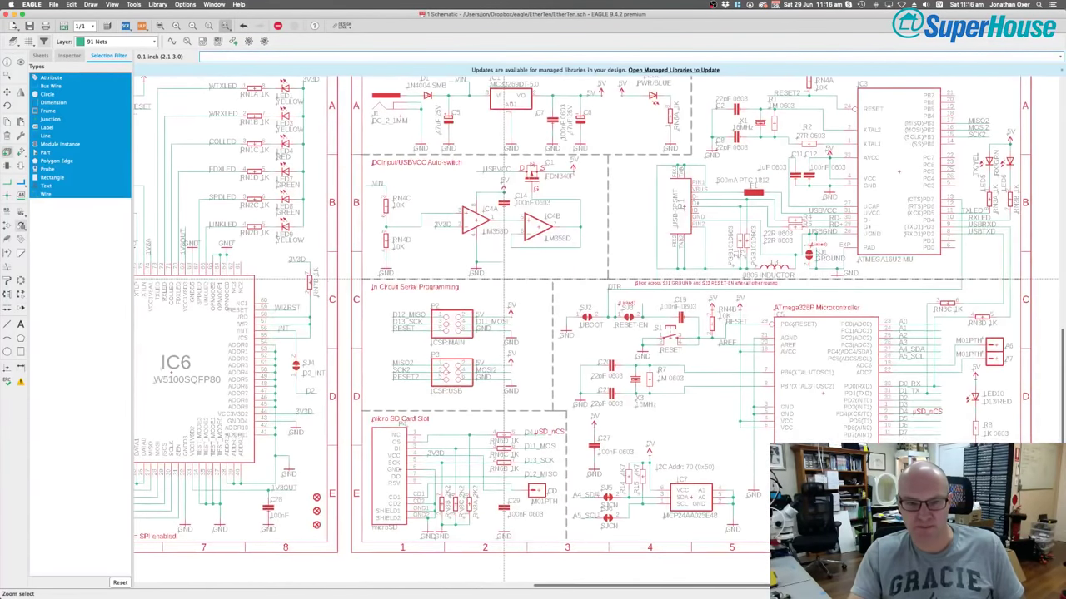
{"action": "scroll", "coordinate": [465, 348], "scroll_direction": "up", "scroll_amount": 3}
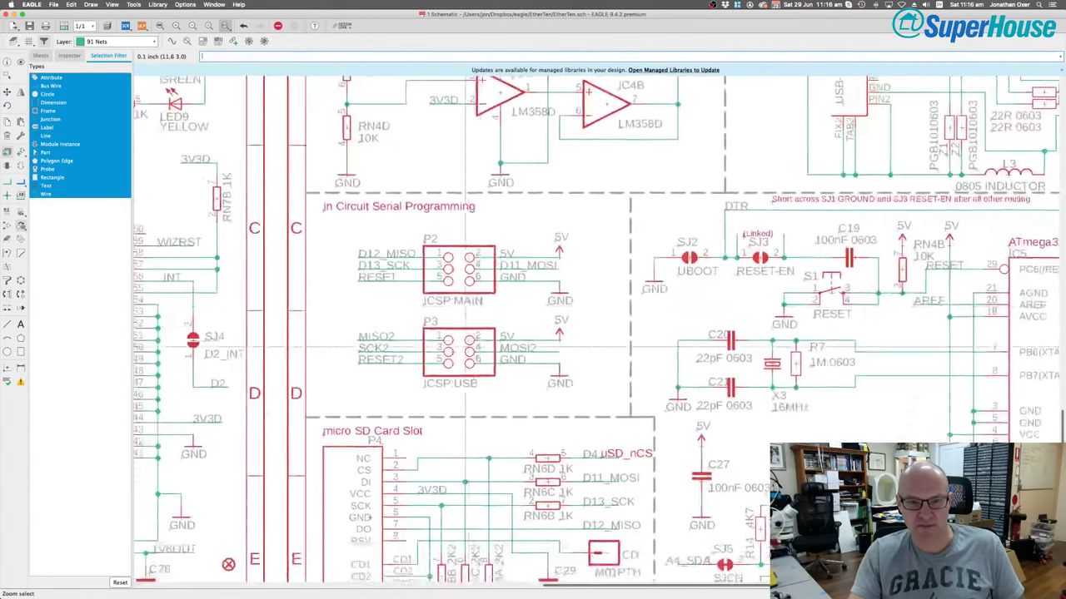
{"action": "scroll", "coordinate": [464, 348], "scroll_direction": "down", "scroll_amount": 2}
{"action": "scroll", "coordinate": [465, 348], "scroll_direction": "left", "scroll_amount": 2}
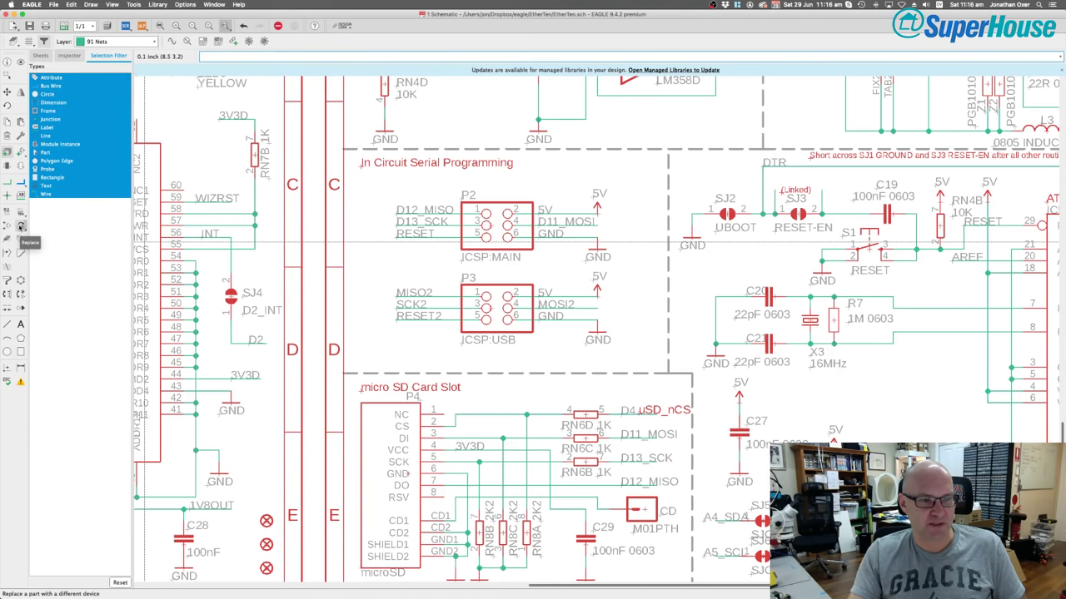
Choose SuperHouse-Connectors ICSP > ICSPPTH as the device for the Replace tool.
{"action": "left_click", "coordinate": [21, 227]}
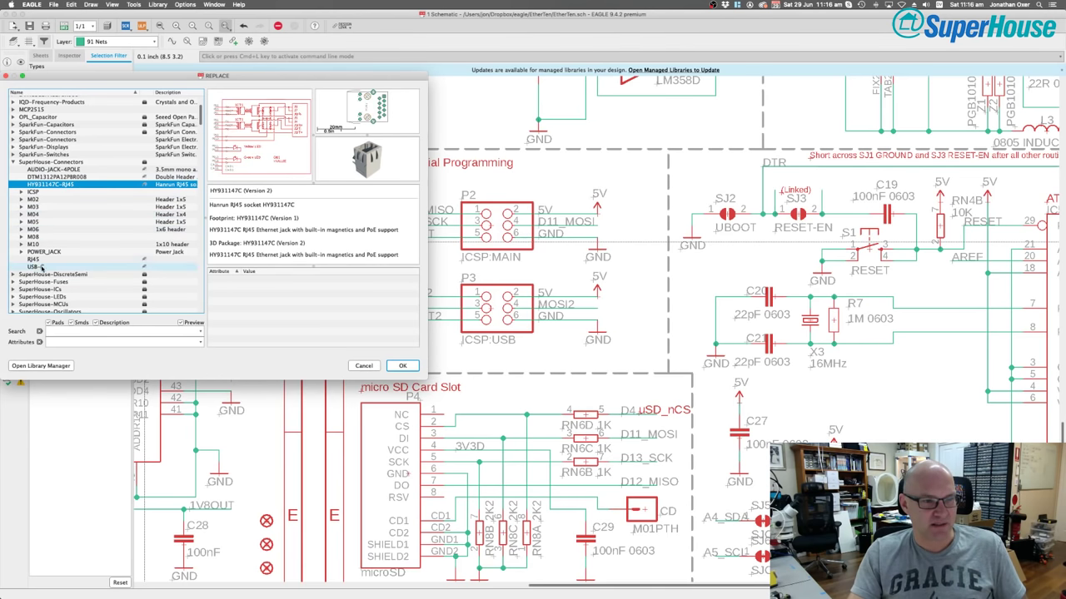
{"action": "left_click", "coordinate": [22, 193]}
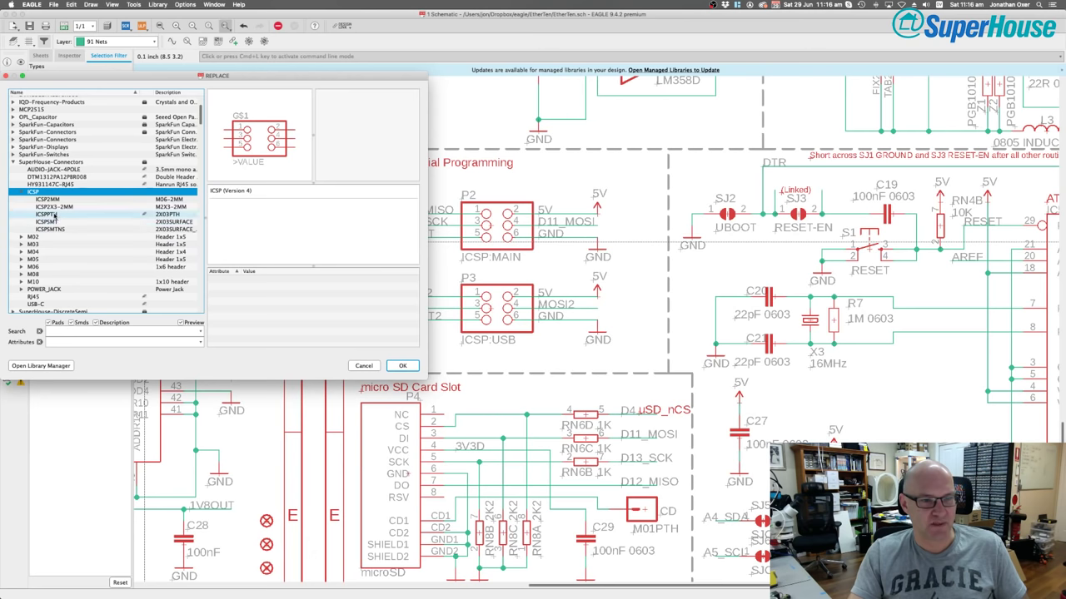
{"action": "left_click", "coordinate": [55, 215]}
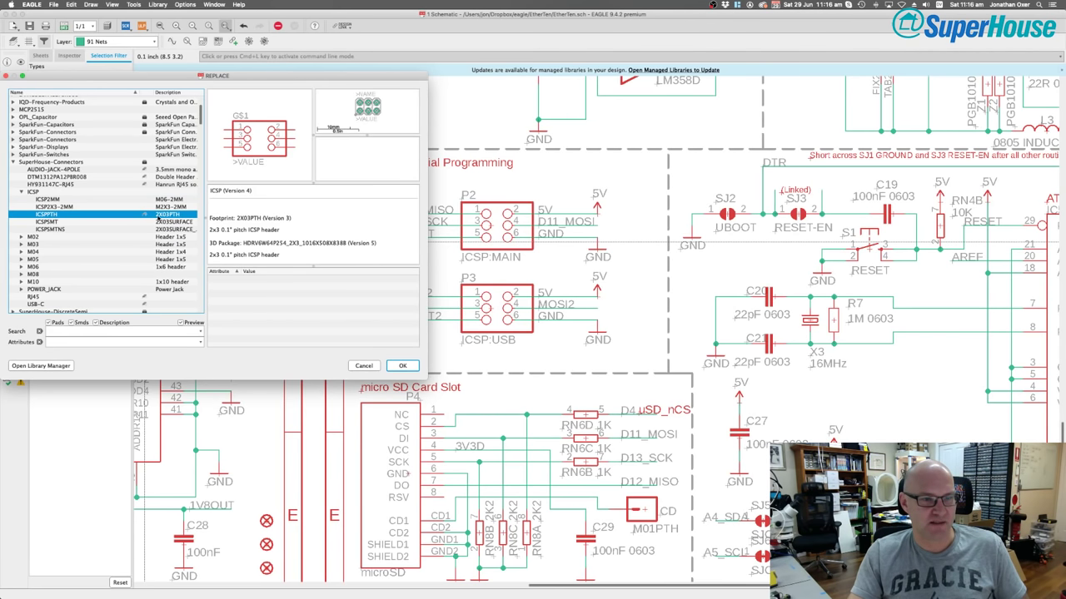
{"action": "left_click", "coordinate": [402, 367]}
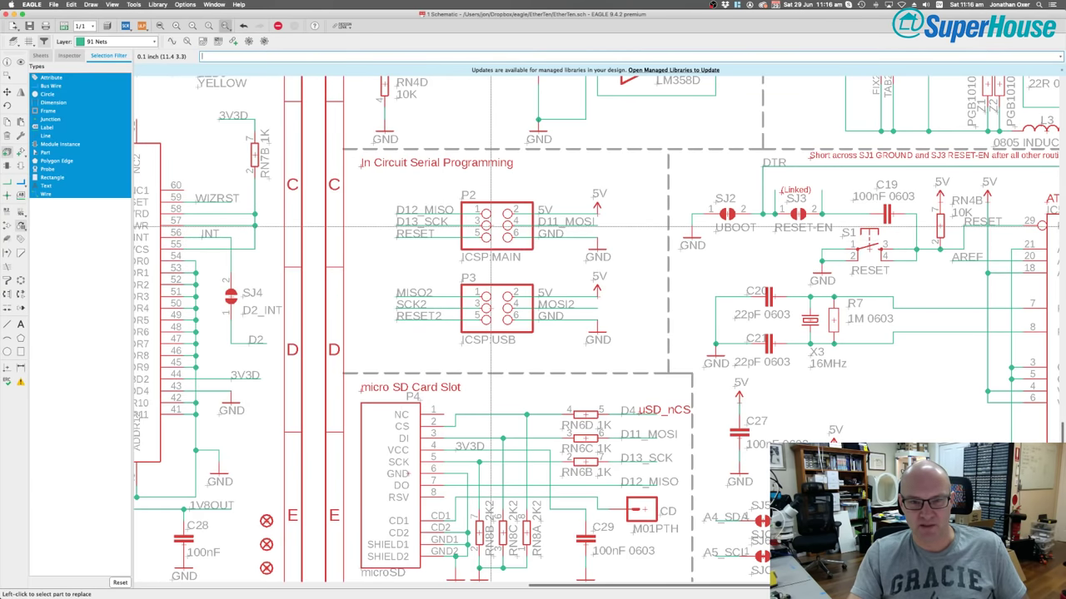
Replace header P3 (ICSP:USB) with ICSPPTH and pan around the surrounding schematic.
{"action": "left_click", "coordinate": [491, 308]}
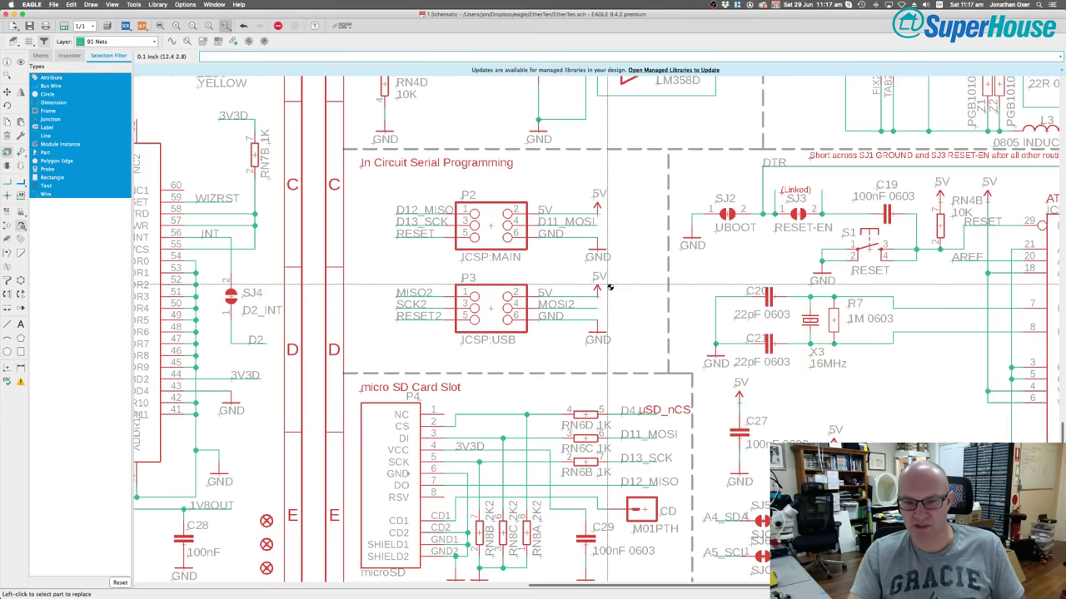
{"action": "scroll", "coordinate": [608, 286], "scroll_direction": "down", "scroll_amount": 3}
{"action": "scroll", "coordinate": [608, 285], "scroll_direction": "right", "scroll_amount": 5}
{"action": "scroll", "coordinate": [608, 285], "scroll_direction": "right", "scroll_amount": 10}
{"action": "scroll", "coordinate": [608, 285], "scroll_direction": "up", "scroll_amount": 3}
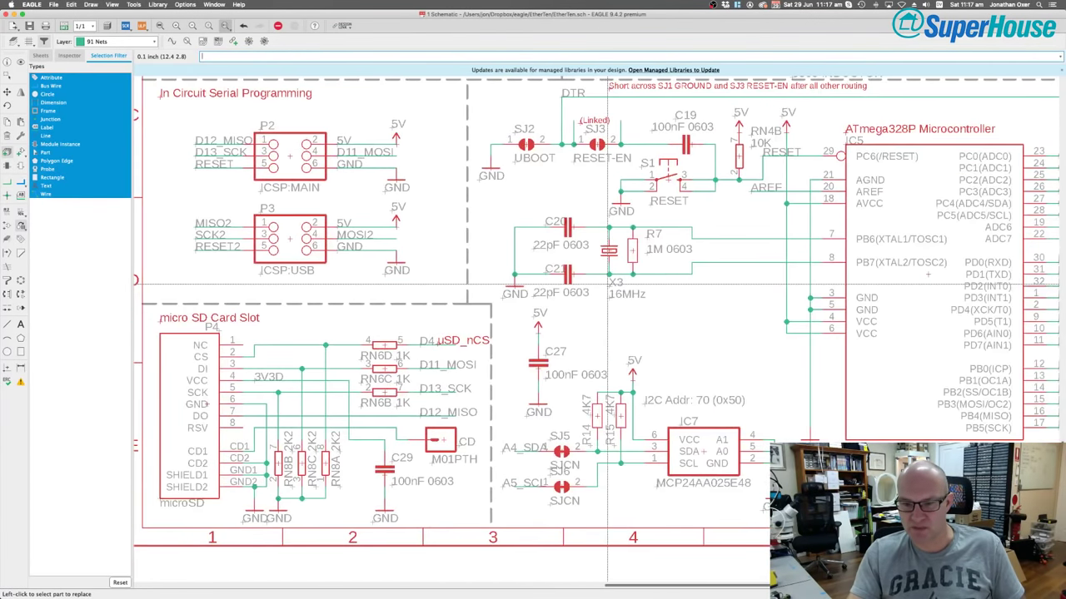
{"action": "scroll", "coordinate": [608, 286], "scroll_direction": "up", "scroll_amount": 20}
{"action": "scroll", "coordinate": [608, 286], "scroll_direction": "right", "scroll_amount": 10}
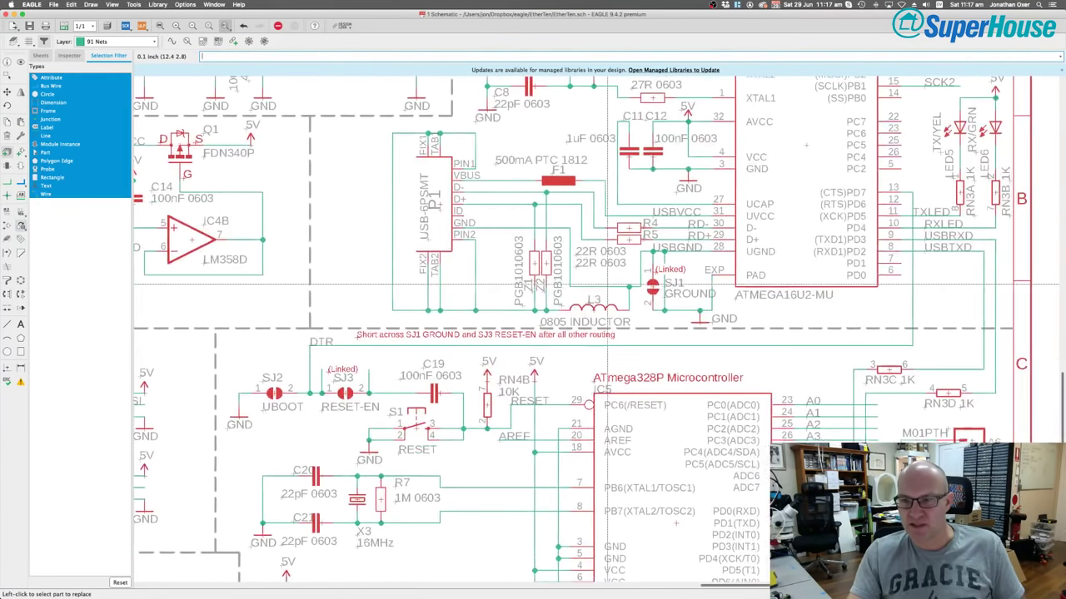
{"action": "scroll", "coordinate": [608, 286], "scroll_direction": "up", "scroll_amount": 3}
{"action": "scroll", "coordinate": [608, 286], "scroll_direction": "left", "scroll_amount": 10}
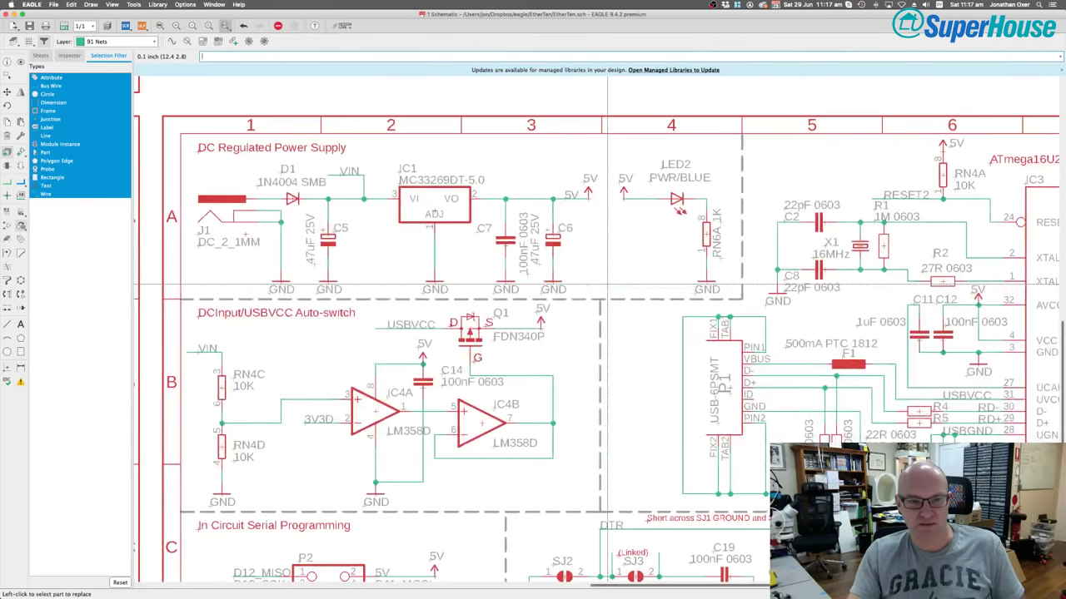
{"action": "scroll", "coordinate": [608, 286], "scroll_direction": "down", "scroll_amount": 2, "text": "ctrl"}
{"action": "scroll", "coordinate": [608, 286], "scroll_direction": "down", "scroll_amount": 3, "text": "ctrl"}
{"action": "scroll", "coordinate": [607, 286], "scroll_direction": "down", "scroll_amount": 3}
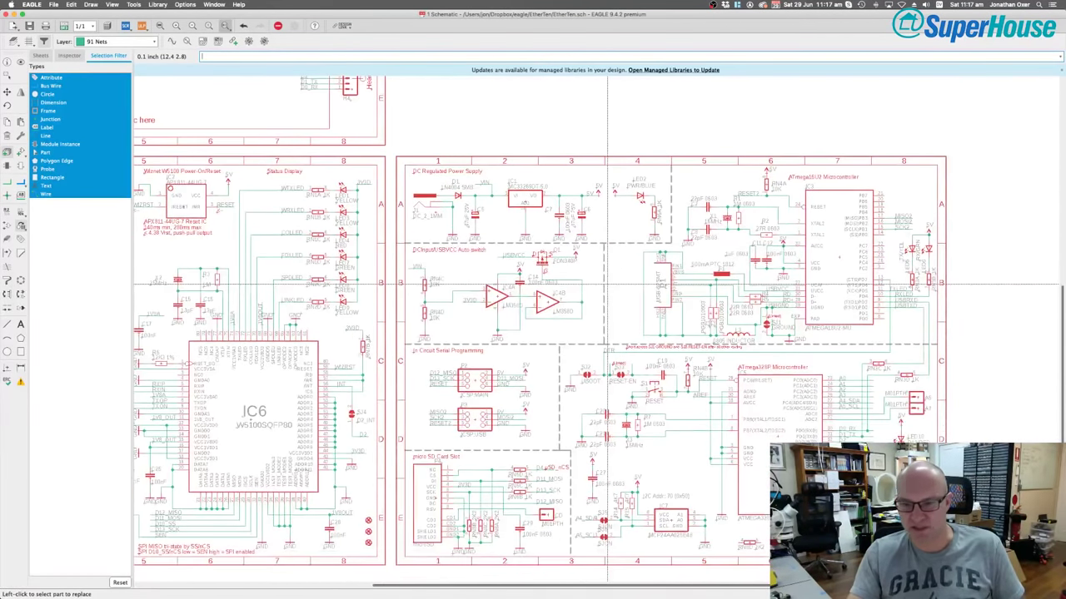
{"action": "scroll", "coordinate": [608, 286], "scroll_direction": "left", "scroll_amount": 1}
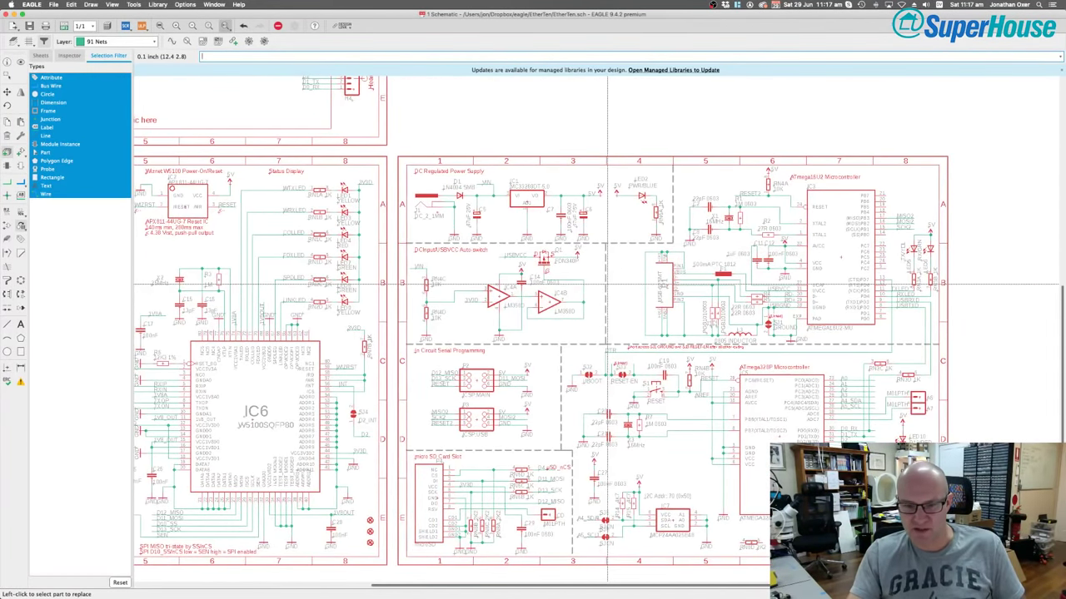
{"action": "scroll", "coordinate": [607, 286], "scroll_direction": "left", "scroll_amount": 15}
{"action": "scroll", "coordinate": [607, 285], "scroll_direction": "up", "scroll_amount": 3}
{"action": "scroll", "coordinate": [608, 285], "scroll_direction": "right", "scroll_amount": 8}
{"action": "scroll", "coordinate": [608, 285], "scroll_direction": "down", "scroll_amount": 3}
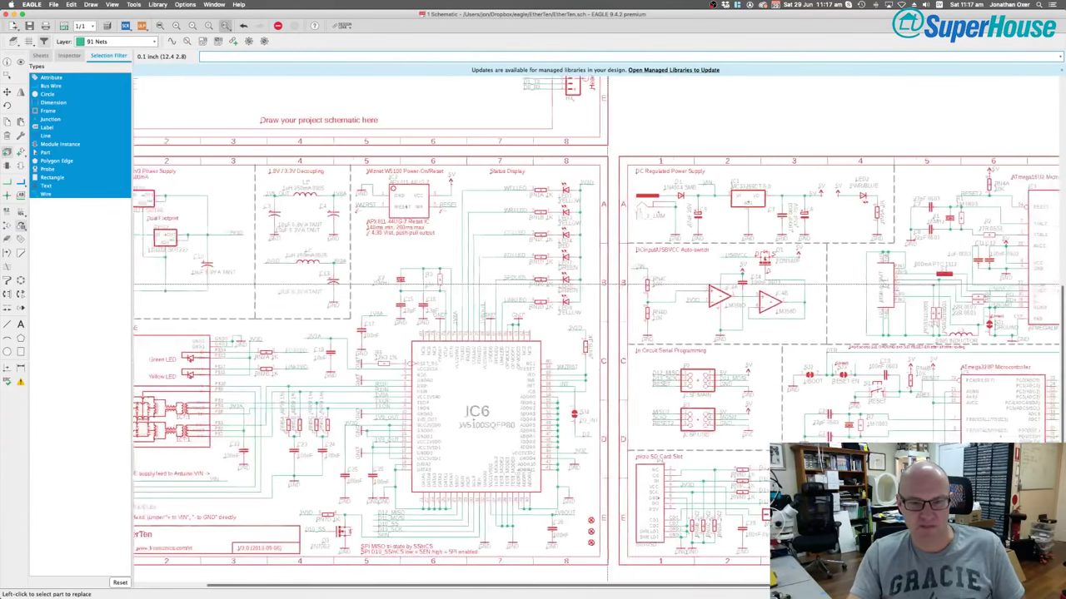
{"action": "scroll", "coordinate": [660, 403], "scroll_direction": "up", "scroll_amount": 3}
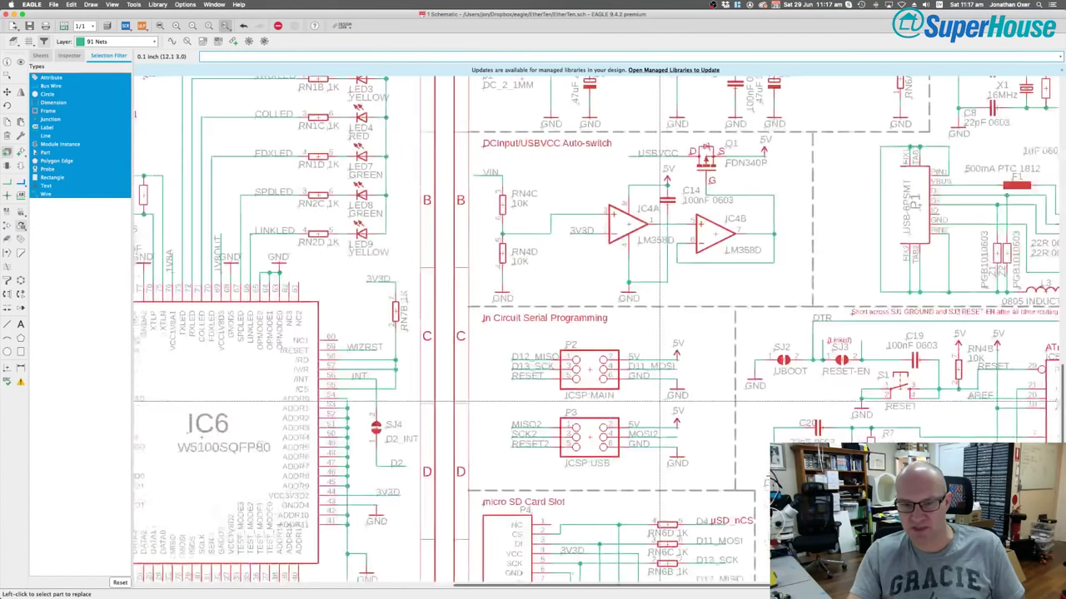
{"action": "scroll", "coordinate": [660, 402], "scroll_direction": "right", "scroll_amount": 20}
{"action": "scroll", "coordinate": [660, 402], "scroll_direction": "down", "scroll_amount": 6}
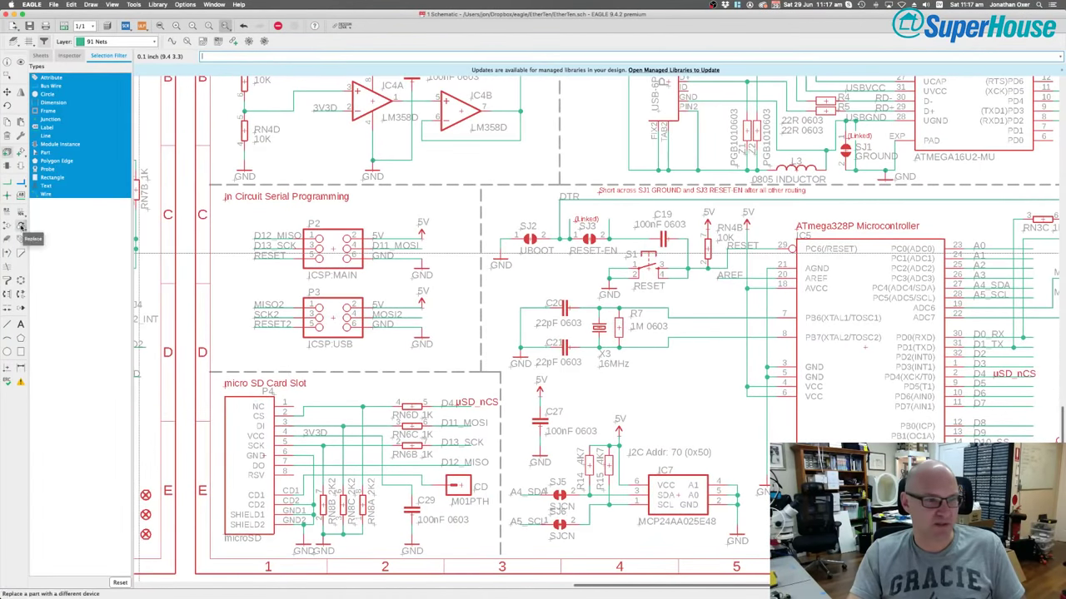
Choose SuperHouse-Oscillators CRYSTAL > CRYSTALHC49UV as the replacement device.
{"action": "left_click", "coordinate": [21, 225]}
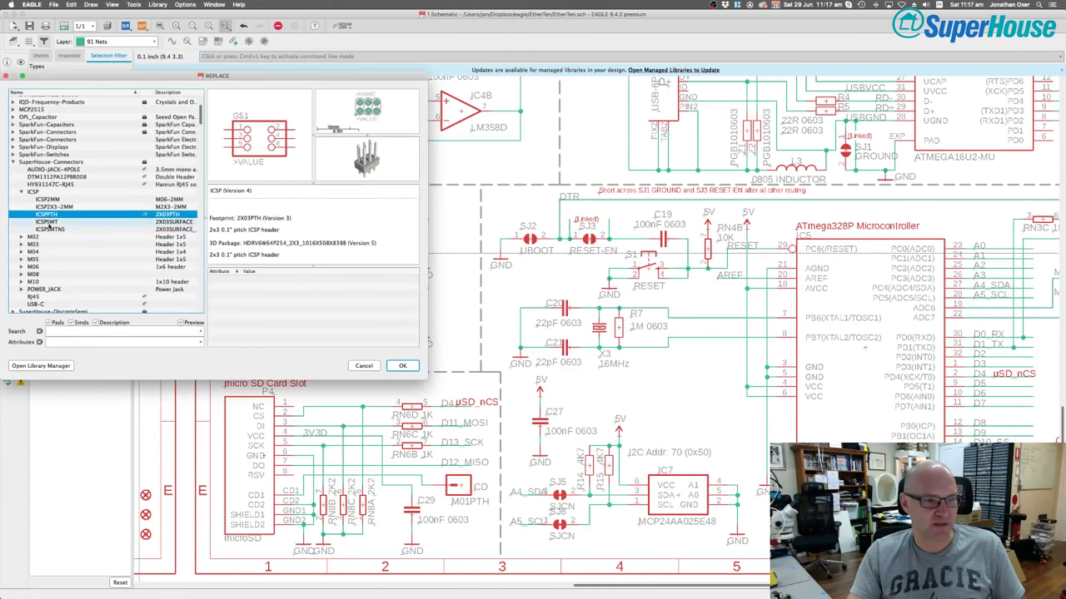
{"action": "left_click", "coordinate": [13, 163]}
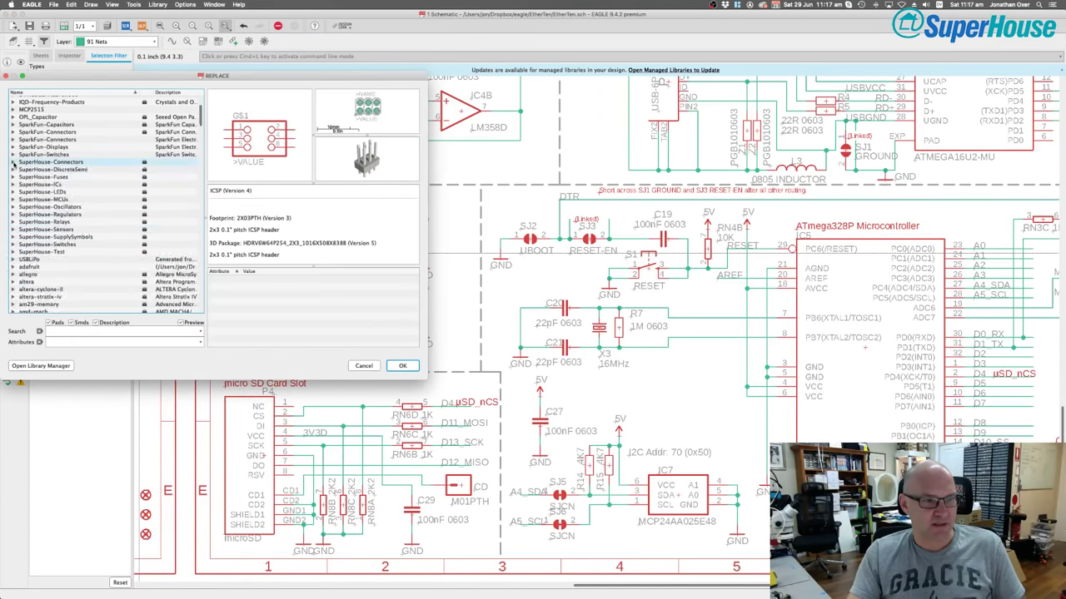
{"action": "left_click", "coordinate": [13, 207]}
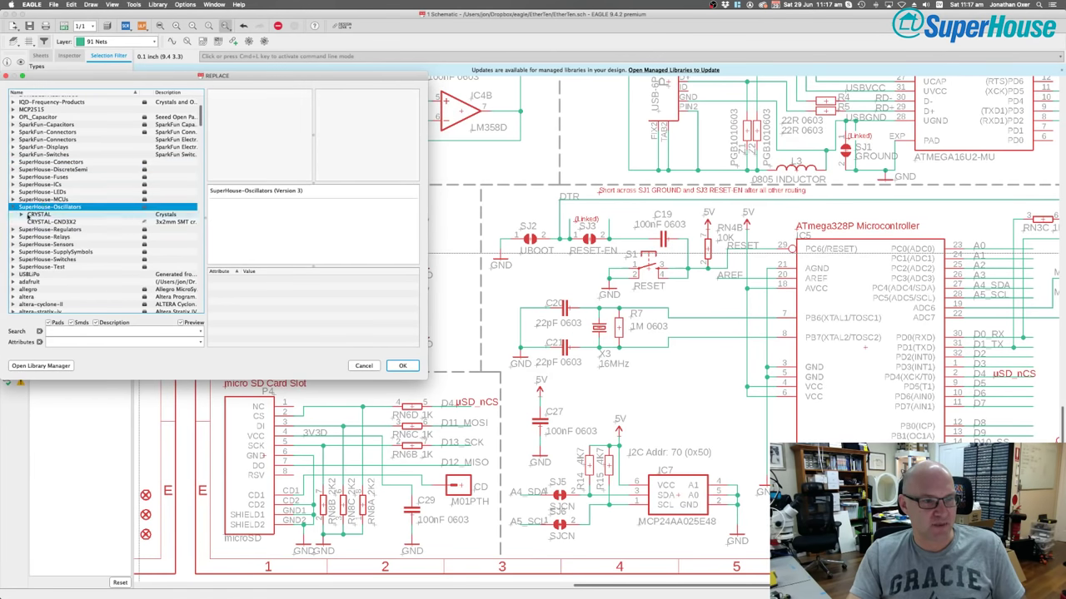
{"action": "left_click", "coordinate": [20, 215]}
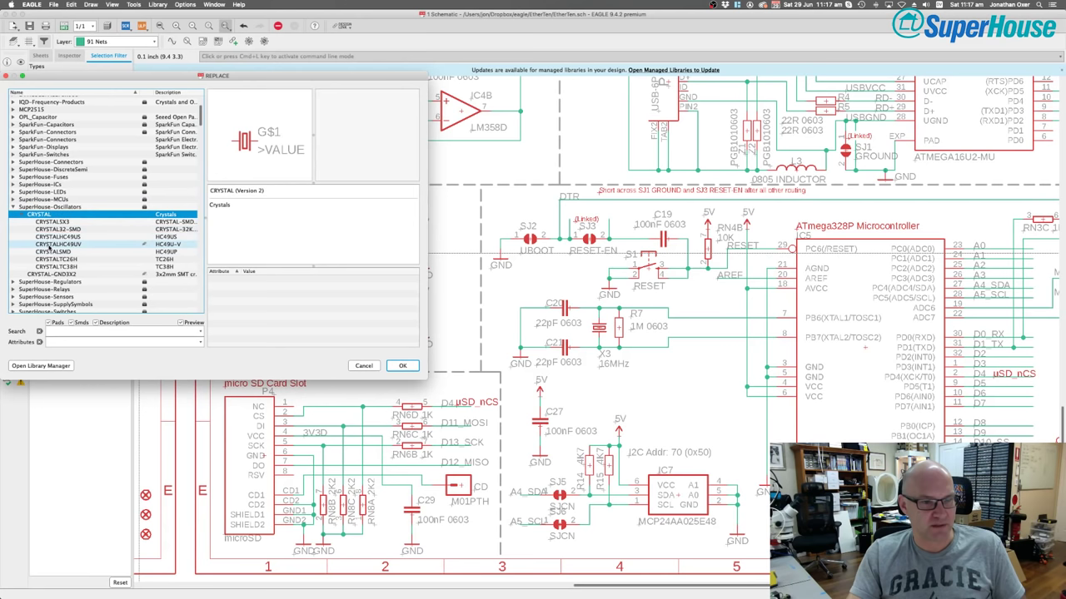
{"action": "left_click", "coordinate": [50, 243]}
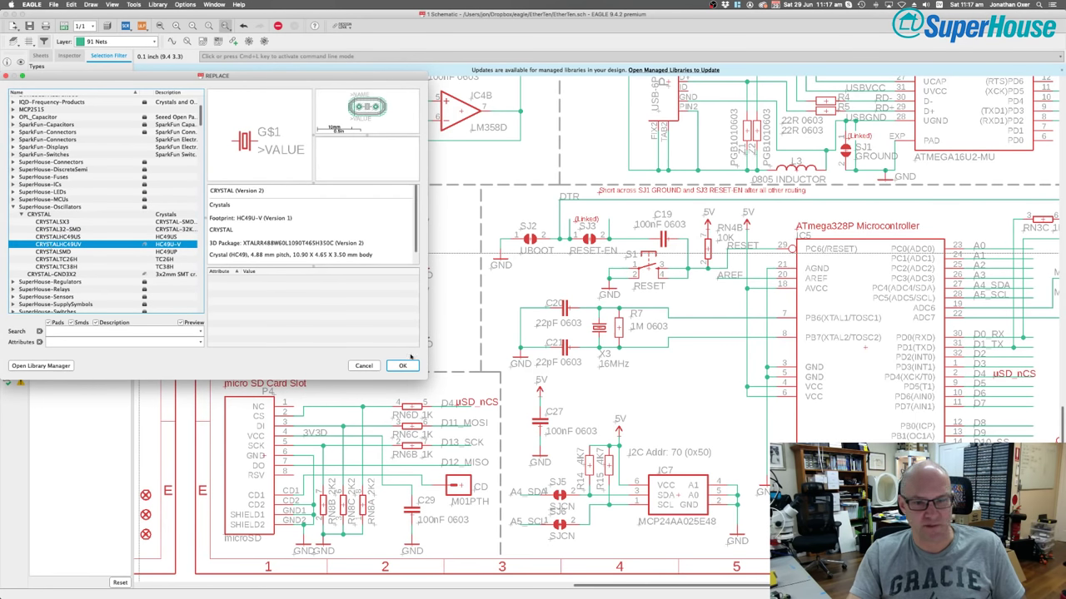
{"action": "left_click", "coordinate": [404, 365]}
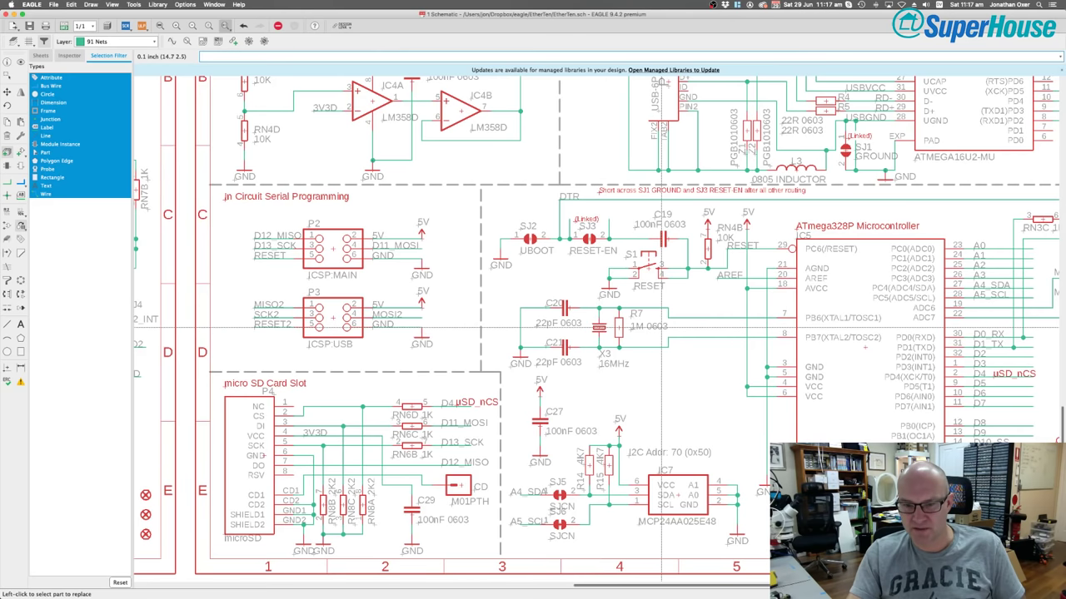
{"action": "scroll", "coordinate": [632, 327], "scroll_direction": "right", "scroll_amount": 5}
{"action": "scroll", "coordinate": [633, 328], "scroll_direction": "up", "scroll_amount": 2}
{"action": "scroll", "coordinate": [662, 327], "scroll_direction": "up", "scroll_amount": 5}
{"action": "scroll", "coordinate": [661, 327], "scroll_direction": "left", "scroll_amount": 1}
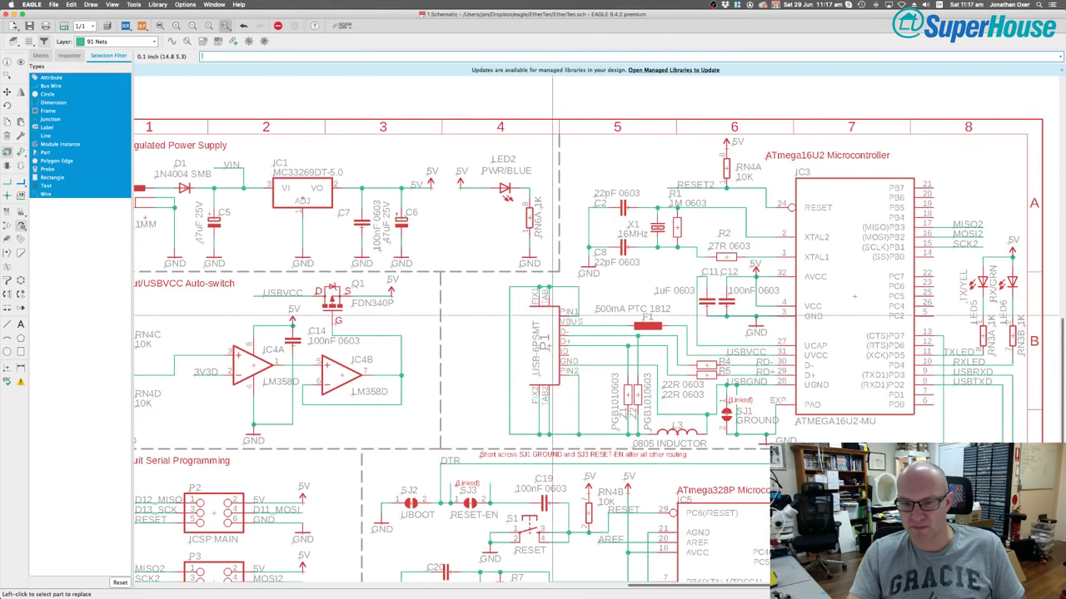
{"action": "scroll", "coordinate": [552, 316], "scroll_direction": "down", "scroll_amount": 5}
{"action": "scroll", "coordinate": [552, 315], "scroll_direction": "left", "scroll_amount": 8}
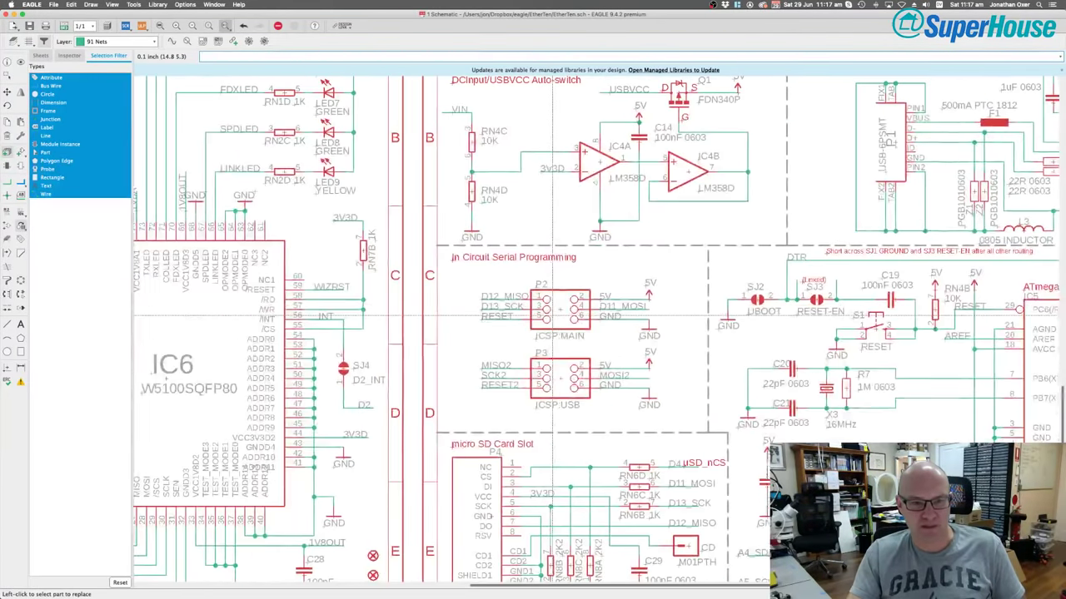
{"action": "scroll", "coordinate": [552, 315], "scroll_direction": "left", "scroll_amount": 8}
{"action": "scroll", "coordinate": [552, 315], "scroll_direction": "down", "scroll_amount": 2}
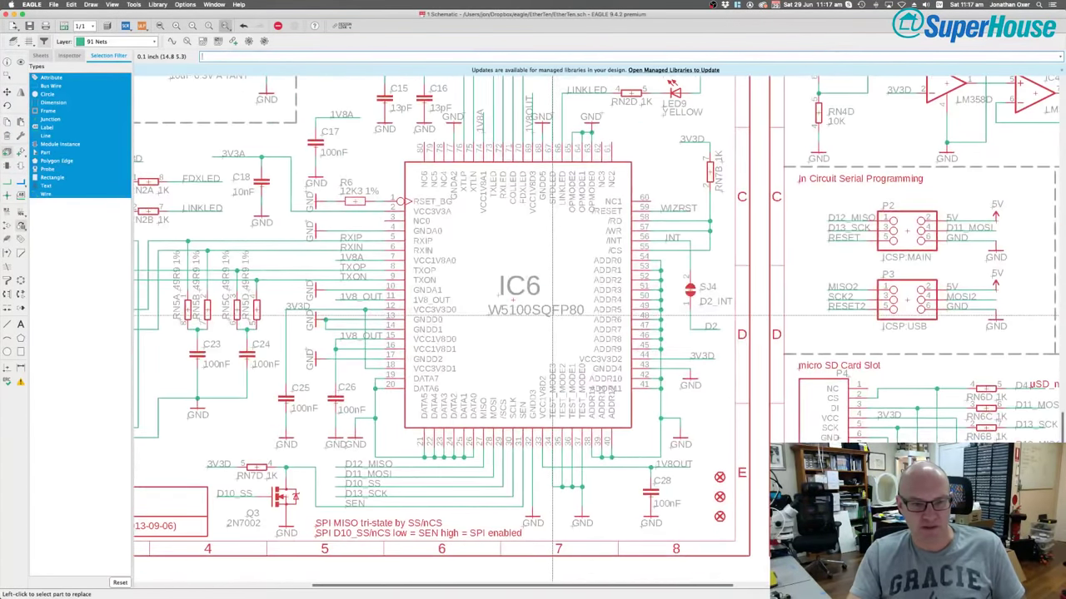
{"action": "scroll", "coordinate": [552, 315], "scroll_direction": "up", "scroll_amount": 3}
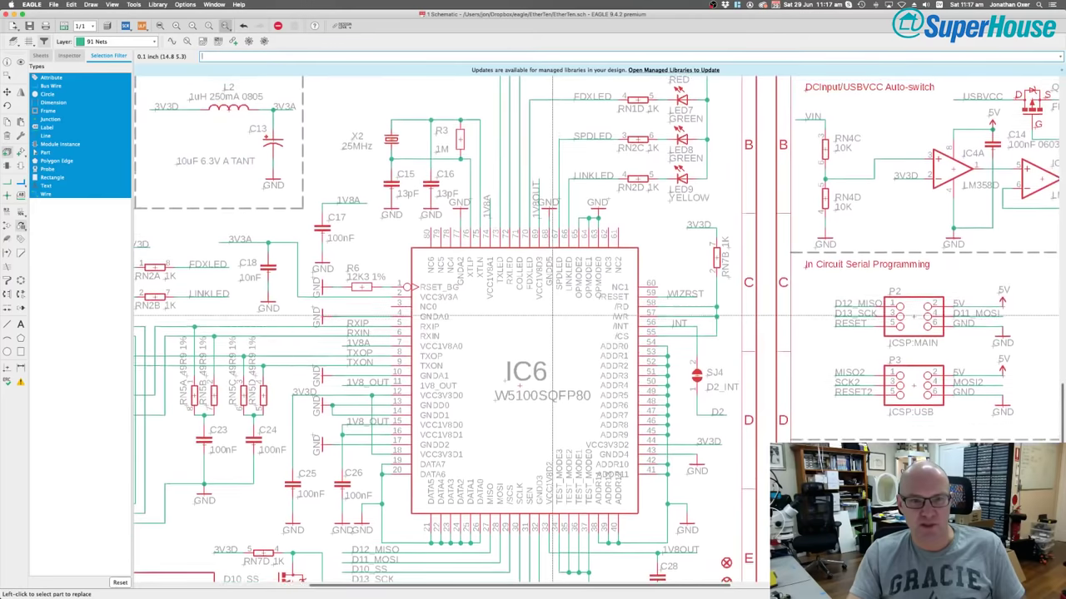
{"action": "scroll", "coordinate": [552, 316], "scroll_direction": "up", "scroll_amount": 1}
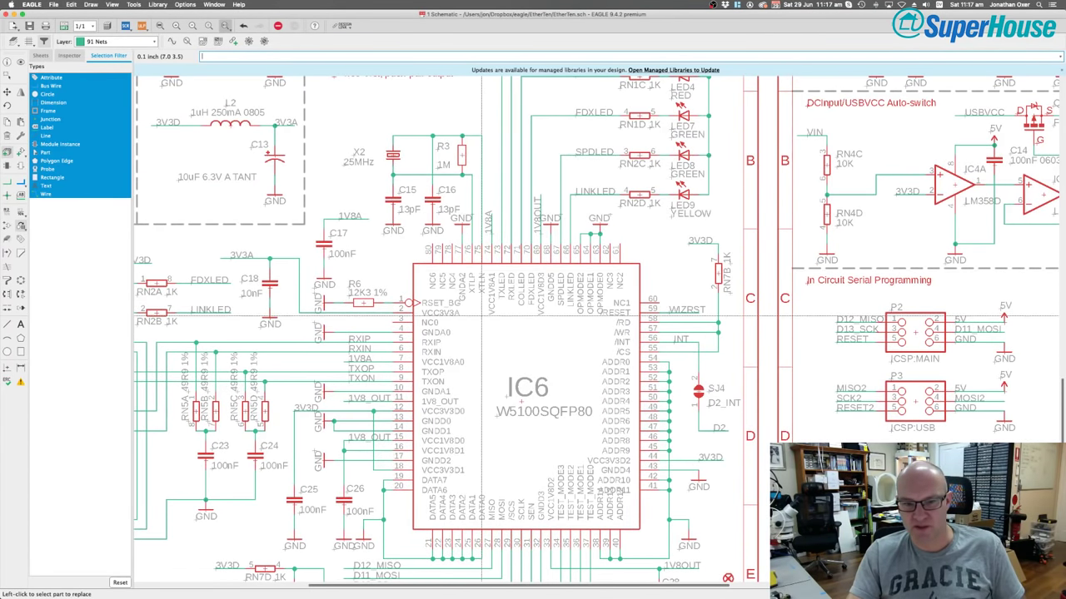
{"action": "scroll", "coordinate": [542, 379], "scroll_direction": "down", "scroll_amount": 4}
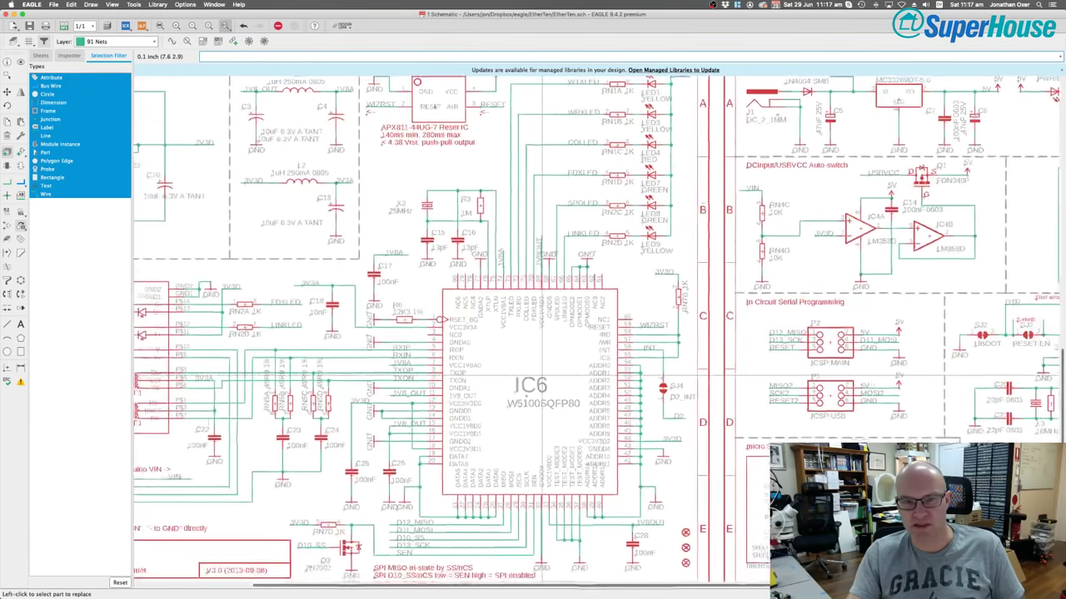
{"action": "scroll", "coordinate": [542, 379], "scroll_direction": "up", "scroll_amount": 3}
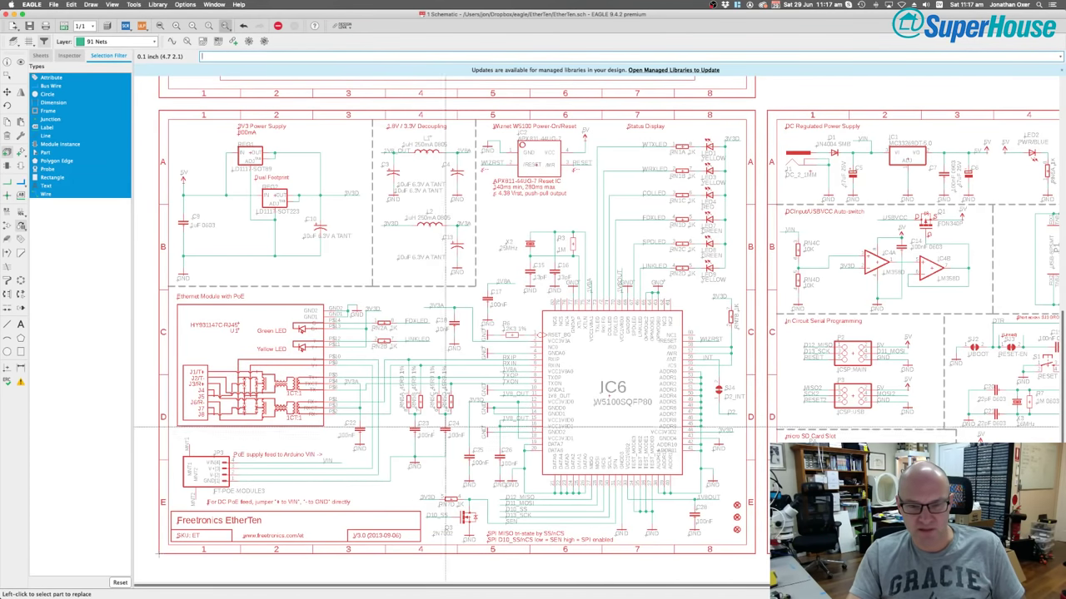
{"action": "scroll", "coordinate": [519, 465], "scroll_direction": "right", "scroll_amount": 5}
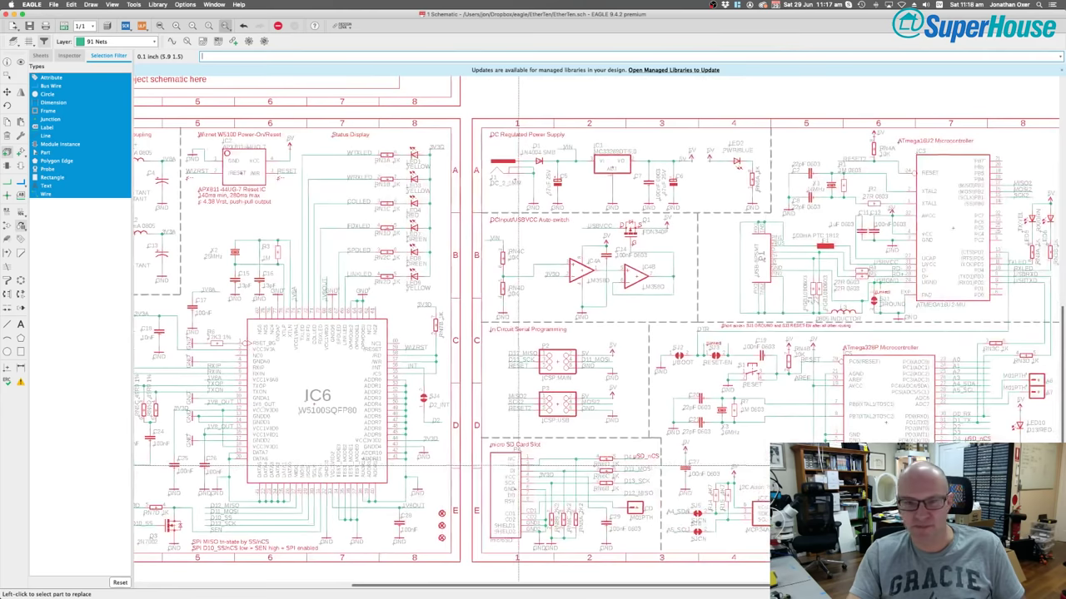
{"action": "scroll", "coordinate": [585, 385], "scroll_direction": "right", "scroll_amount": 2}
{"action": "scroll", "coordinate": [585, 386], "scroll_direction": "down", "scroll_amount": 1}
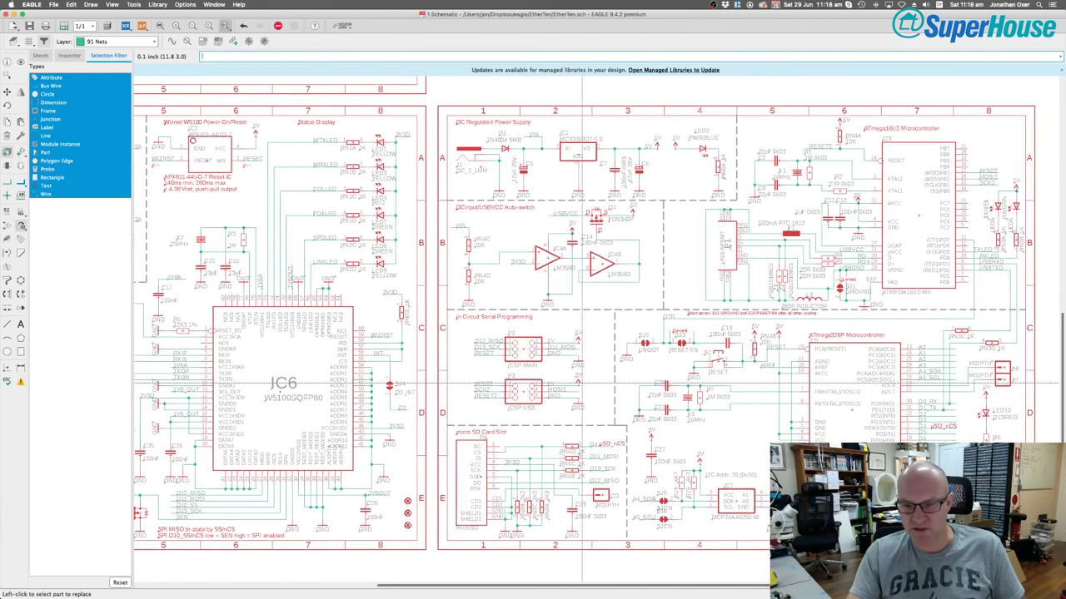
Replace Z2 with the SuperHouse-DiscreteSemi TVS0603 diode to match Z1.
{"action": "scroll", "coordinate": [816, 282], "scroll_direction": "up", "scroll_amount": 5}
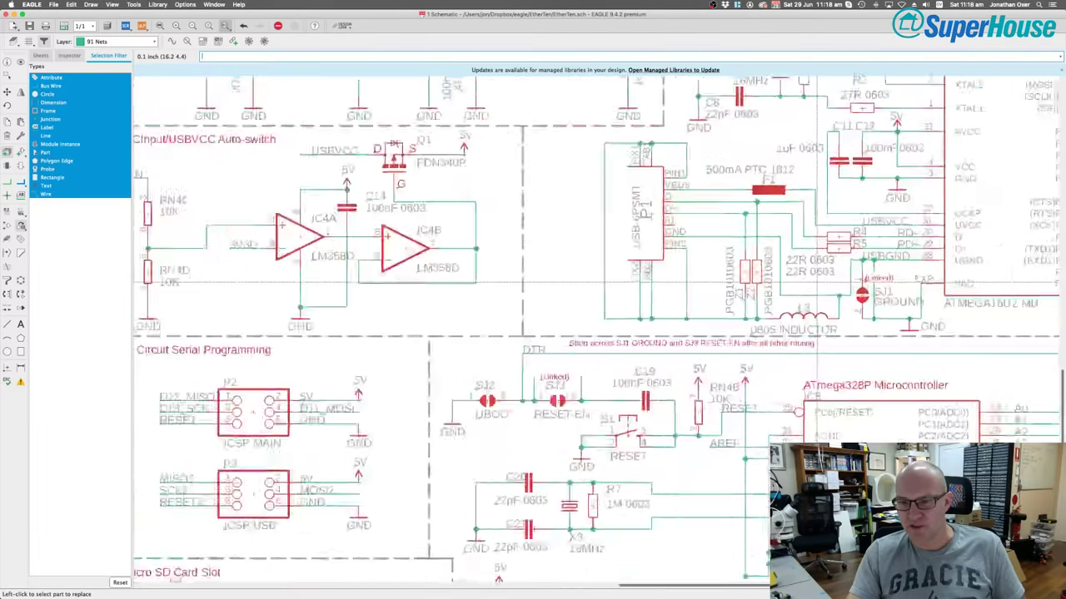
{"action": "scroll", "coordinate": [816, 282], "scroll_direction": "up", "scroll_amount": 1}
{"action": "scroll", "coordinate": [707, 291], "scroll_direction": "right", "scroll_amount": 5}
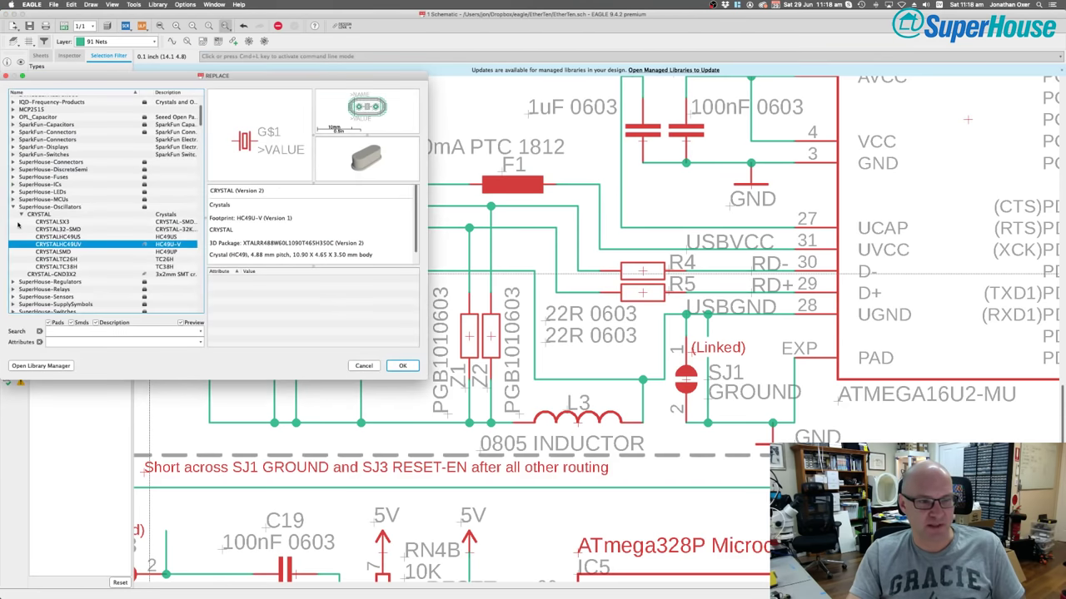
{"action": "left_click", "coordinate": [13, 208]}
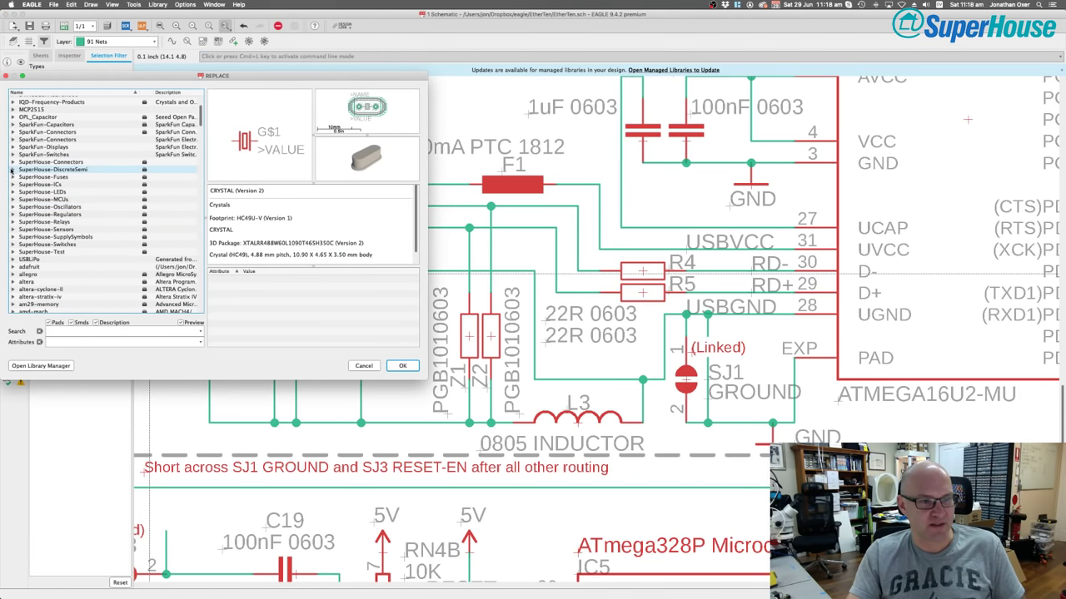
{"action": "left_click", "coordinate": [12, 170]}
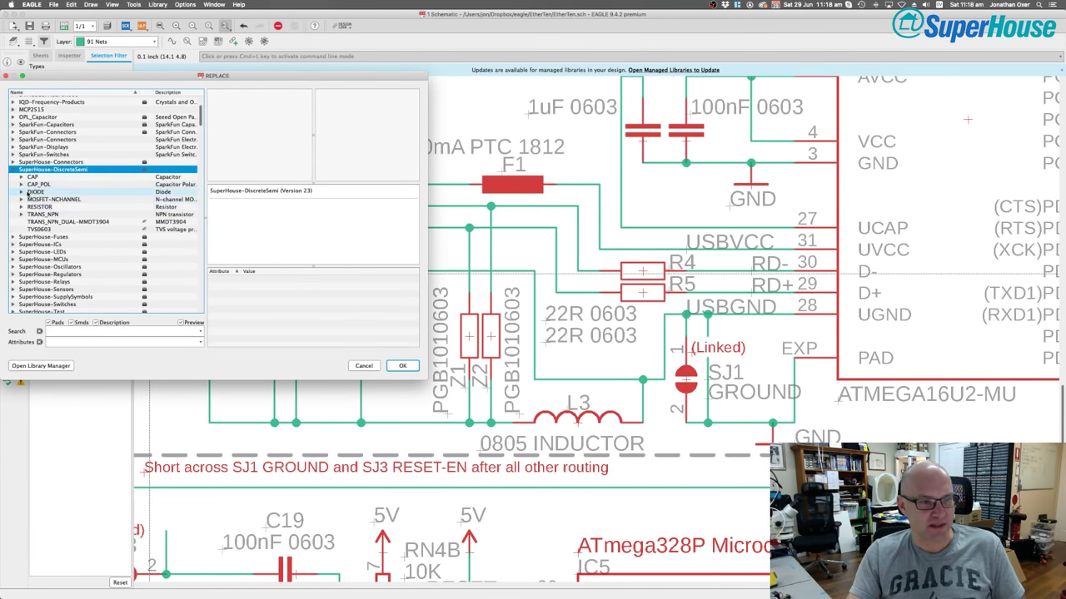
{"action": "left_click", "coordinate": [42, 230]}
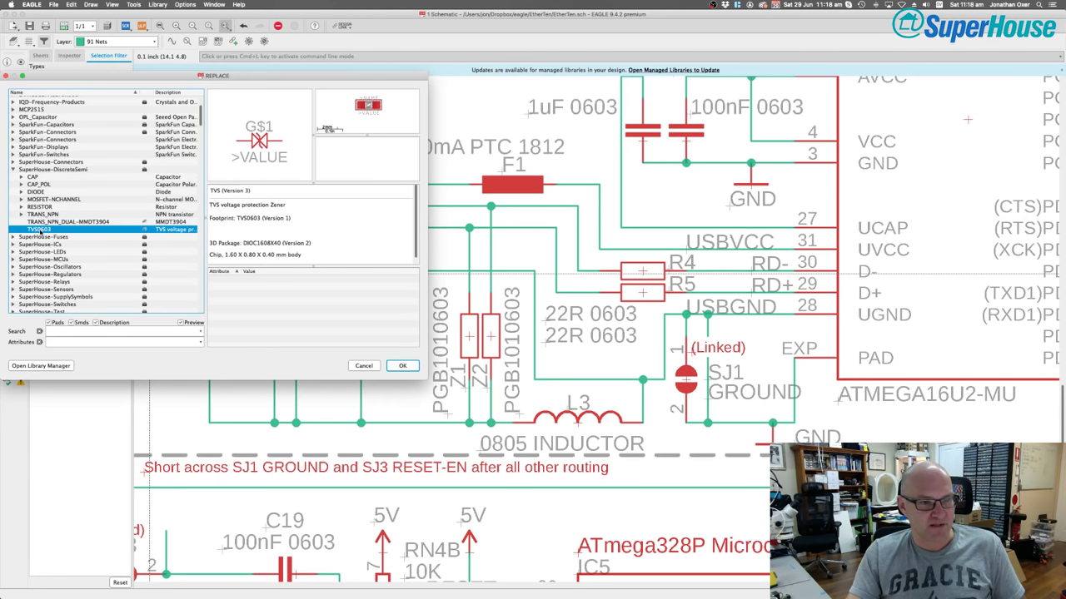
{"action": "left_click", "coordinate": [400, 365]}
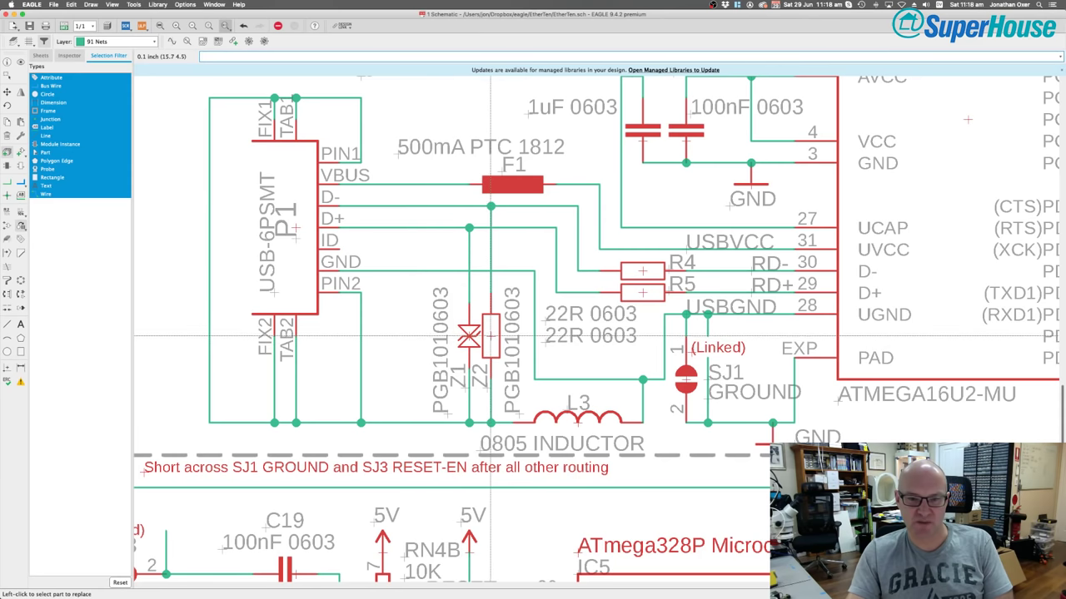
{"action": "left_click", "coordinate": [490, 336]}
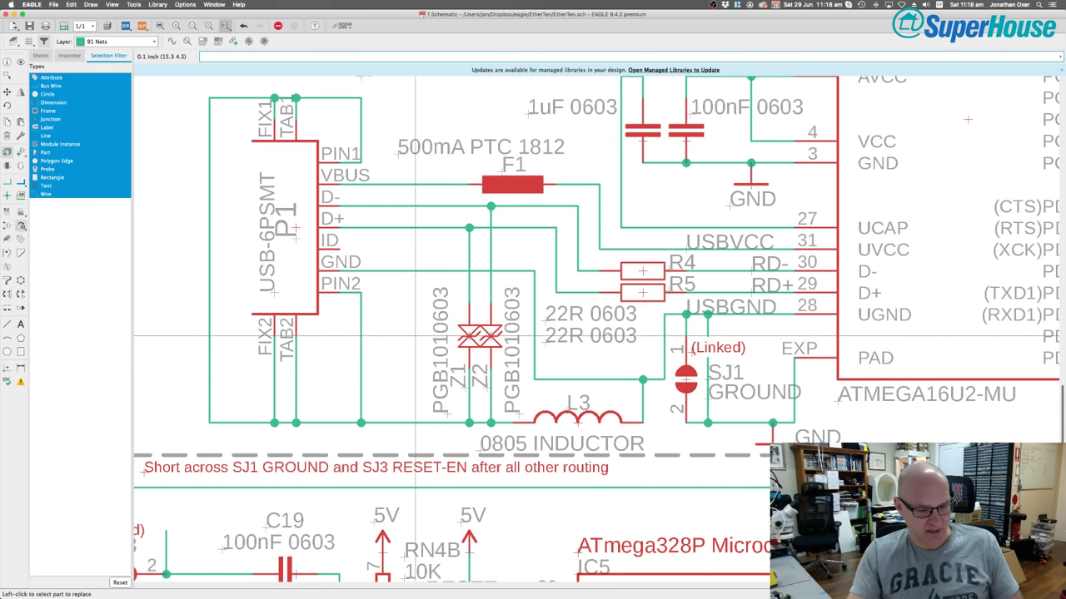
Move Z1 left and realign its D+ junction and lower wire so they run straight.
{"action": "key", "text": "F7"}
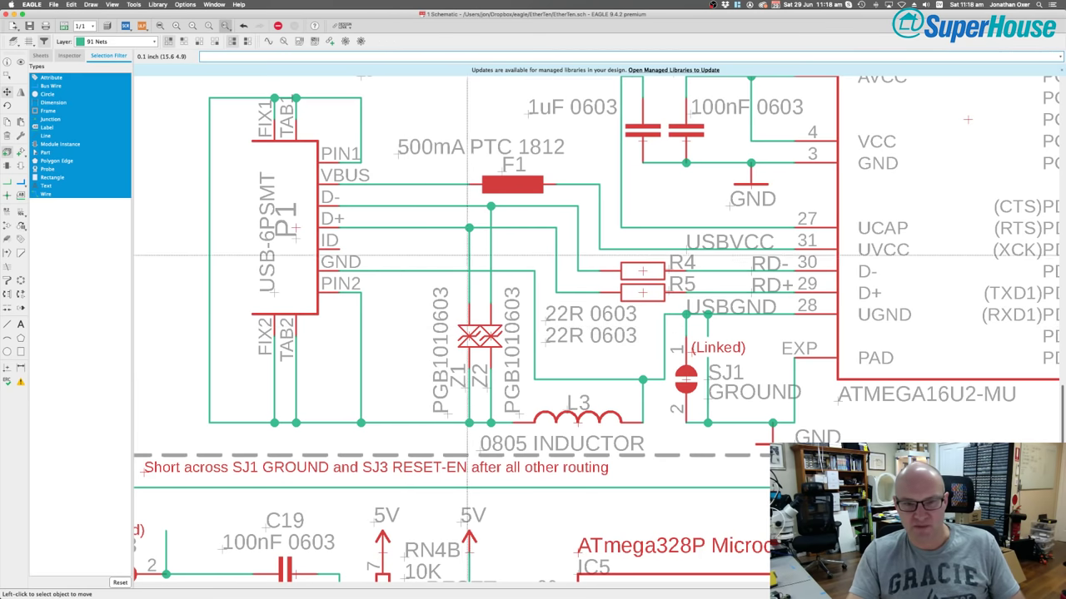
{"action": "left_click", "coordinate": [466, 337]}
{"action": "left_click", "coordinate": [448, 337]}
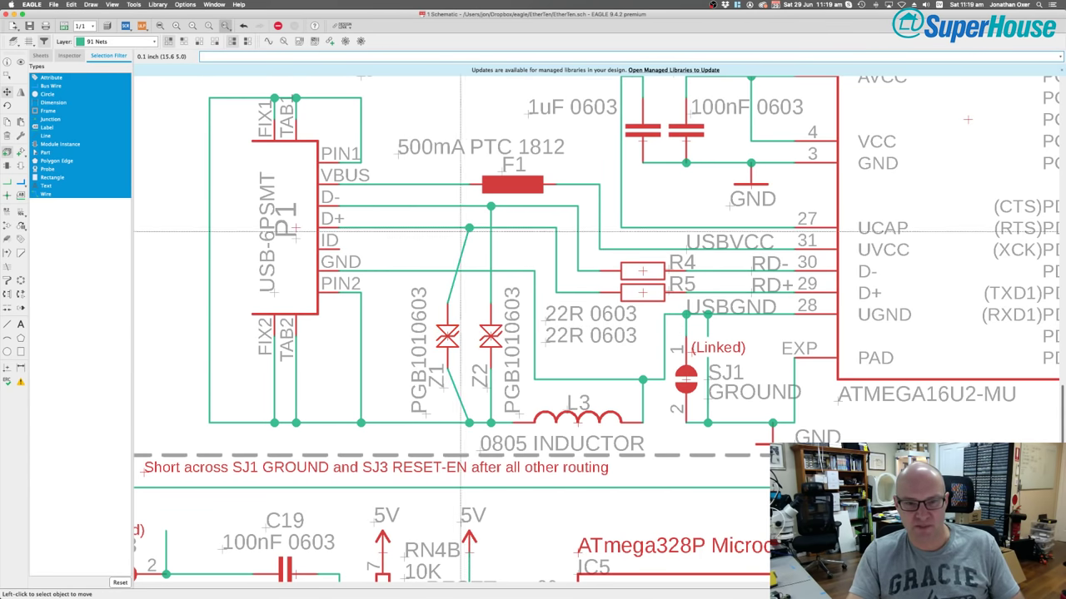
{"action": "left_click", "coordinate": [467, 229]}
{"action": "left_click", "coordinate": [447, 228]}
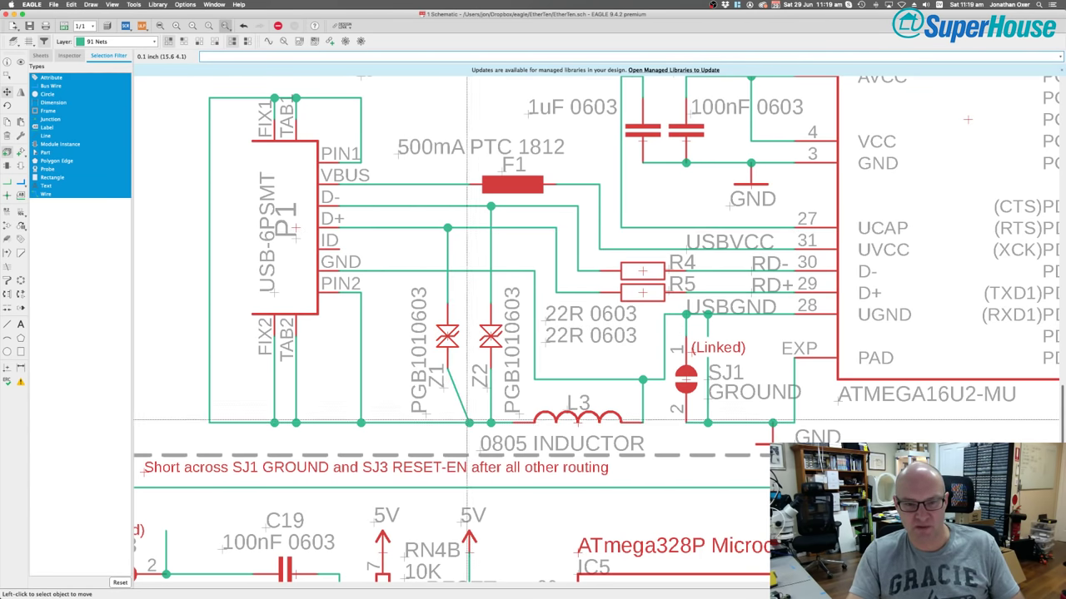
{"action": "left_click", "coordinate": [468, 423]}
{"action": "left_click", "coordinate": [447, 423]}
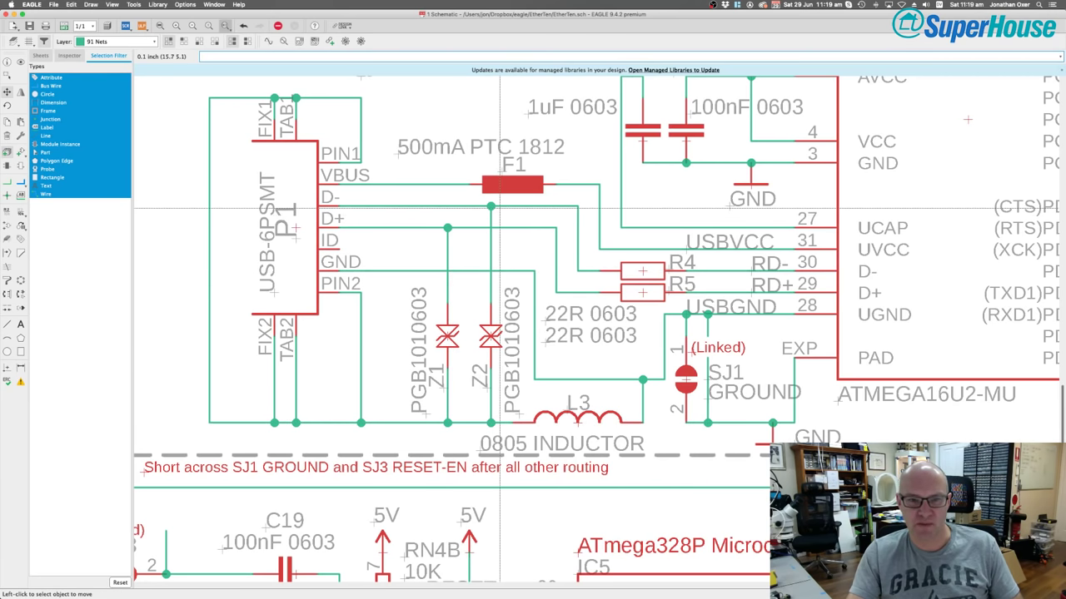
Replace F1 with the SuperHouse-Fuses PTC050 resettable fuse using technology 050.
{"action": "left_click", "coordinate": [21, 227]}
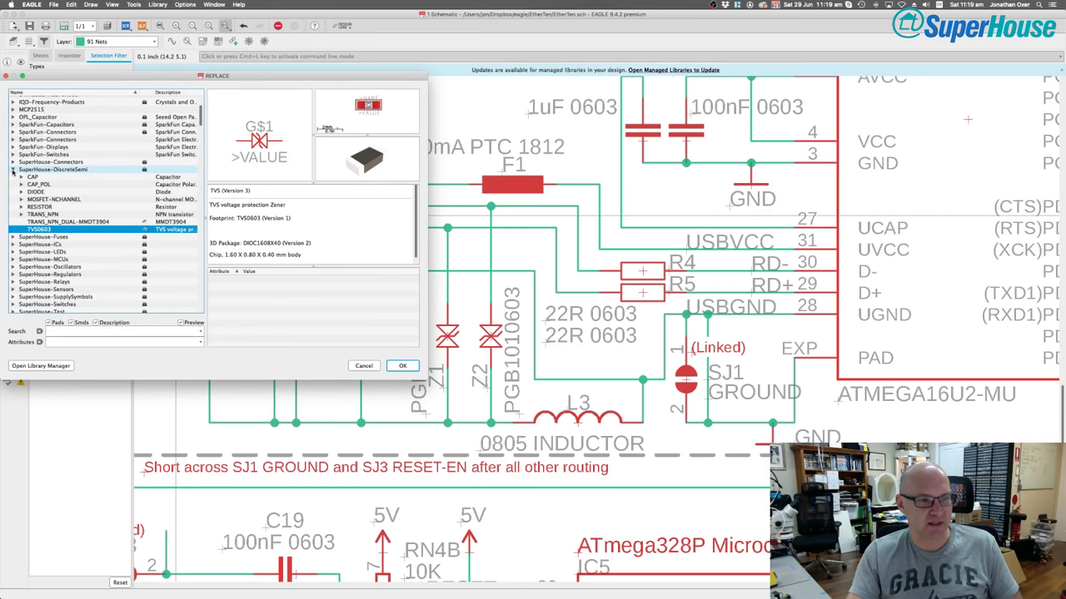
{"action": "left_click", "coordinate": [13, 169]}
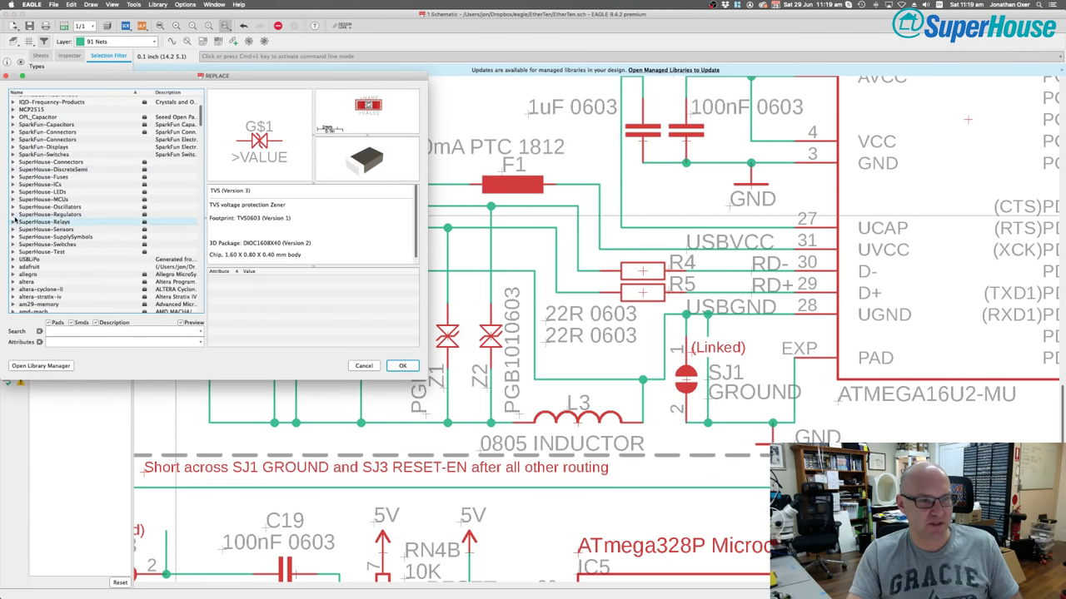
{"action": "left_click", "coordinate": [13, 178]}
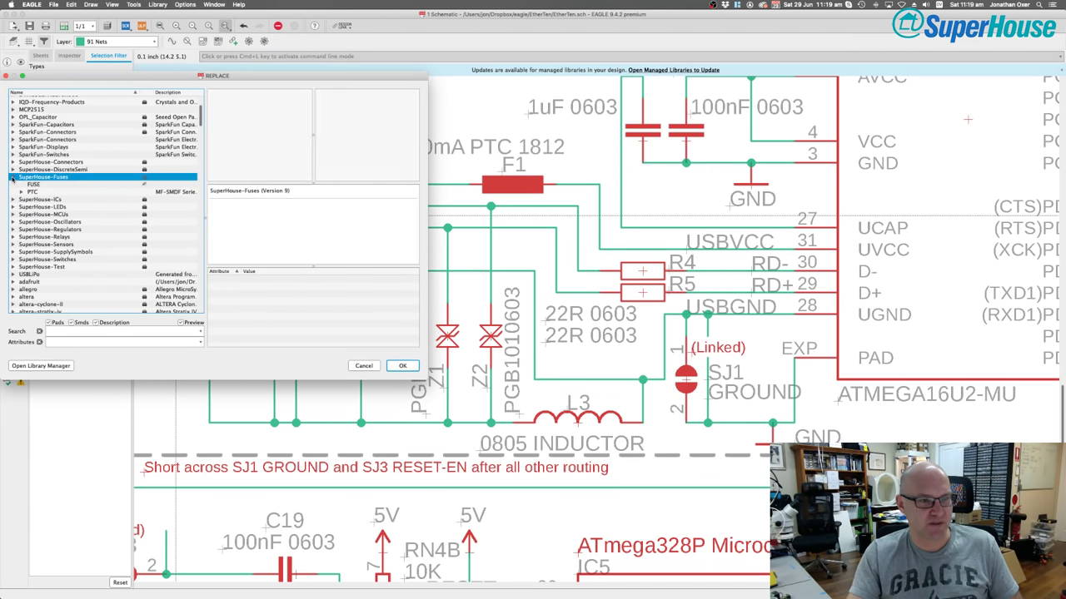
{"action": "left_click", "coordinate": [21, 193]}
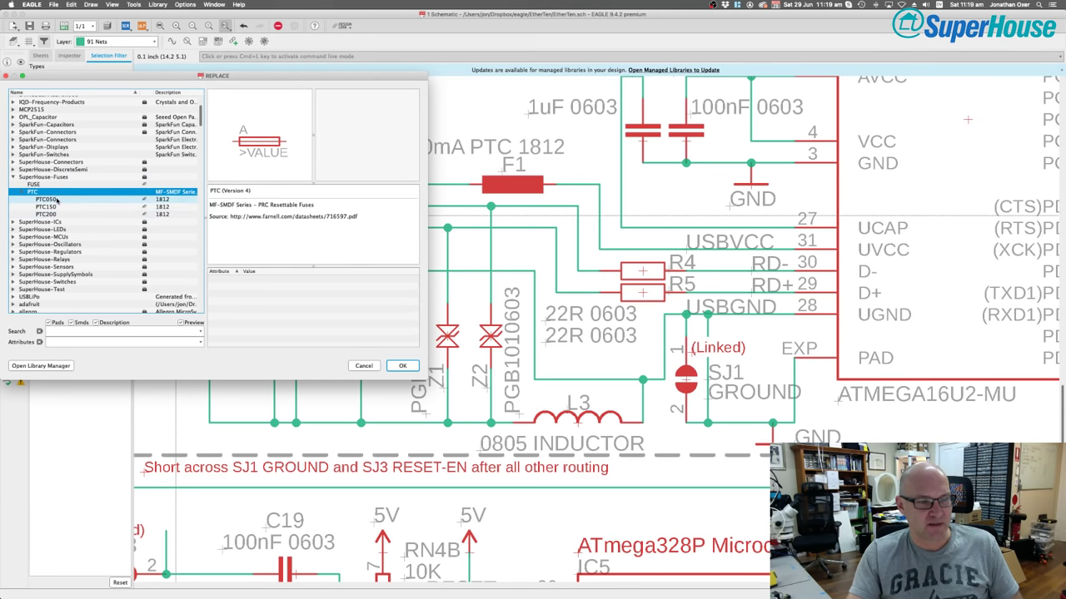
{"action": "left_click", "coordinate": [57, 201]}
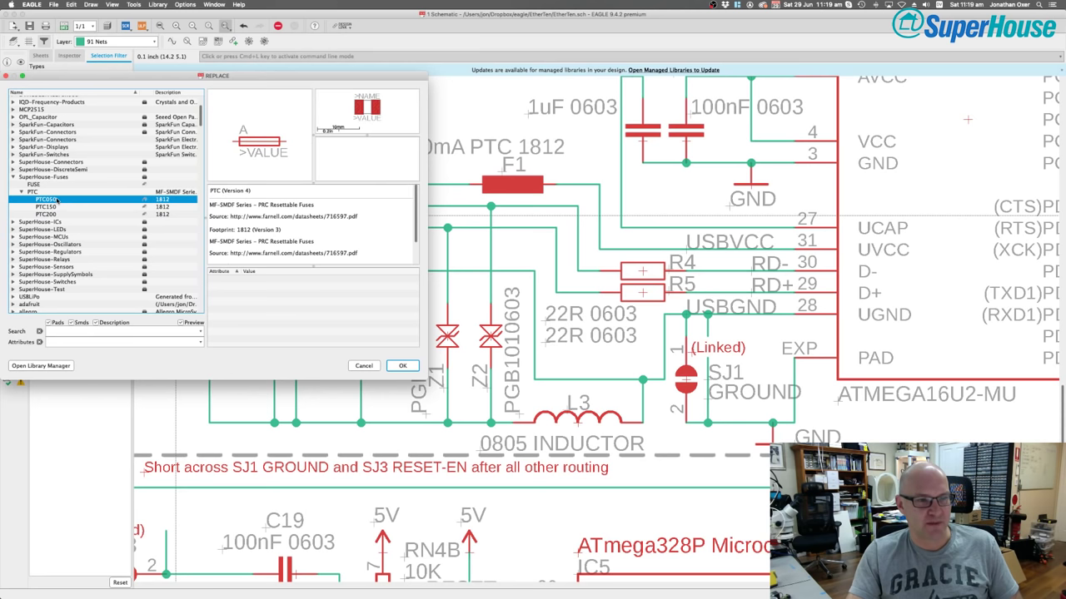
{"action": "left_click", "coordinate": [402, 367]}
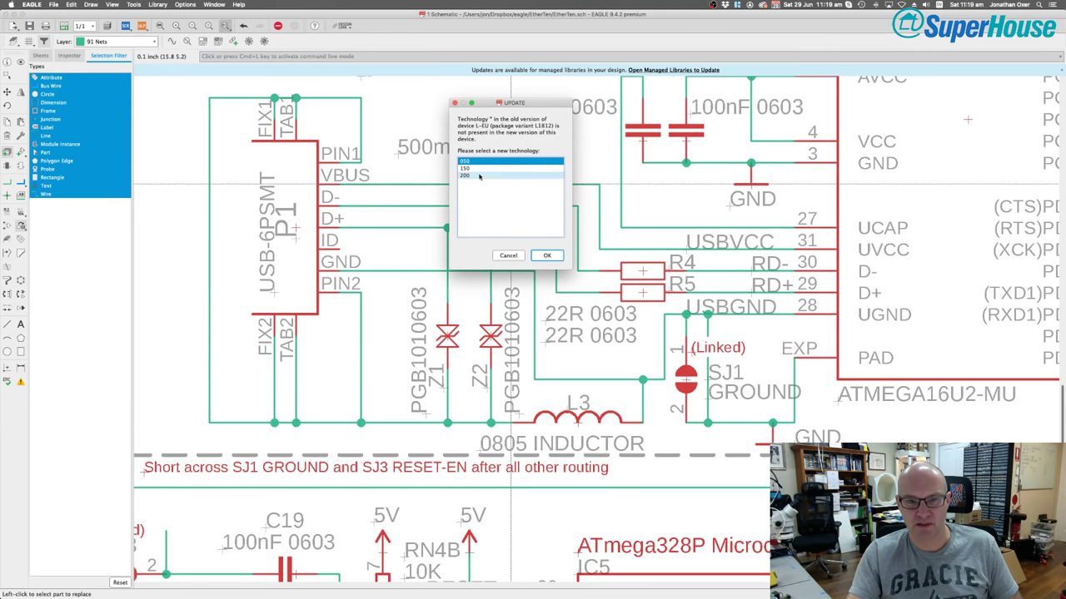
{"action": "left_click", "coordinate": [473, 164]}
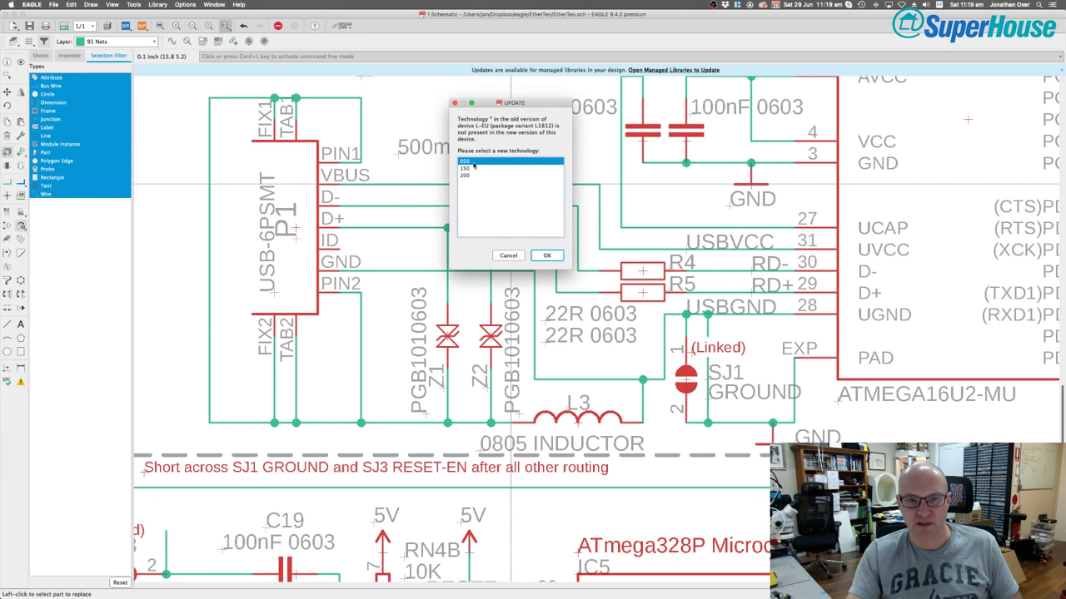
{"action": "left_click", "coordinate": [546, 255]}
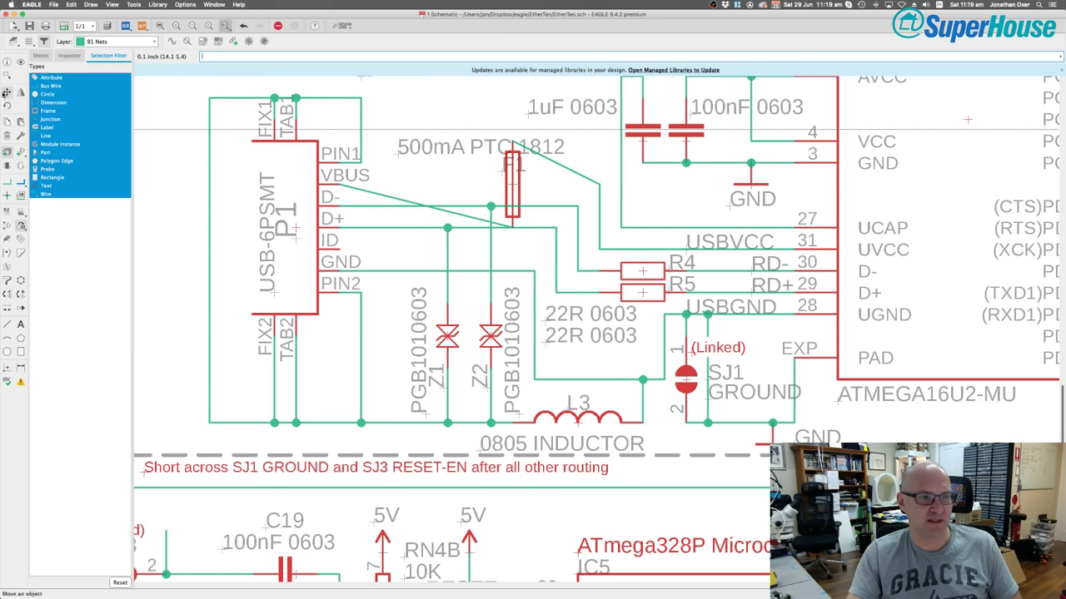
Rotate F1 to lie horizontally inline on the VBUS line.
{"action": "left_click", "coordinate": [7, 93]}
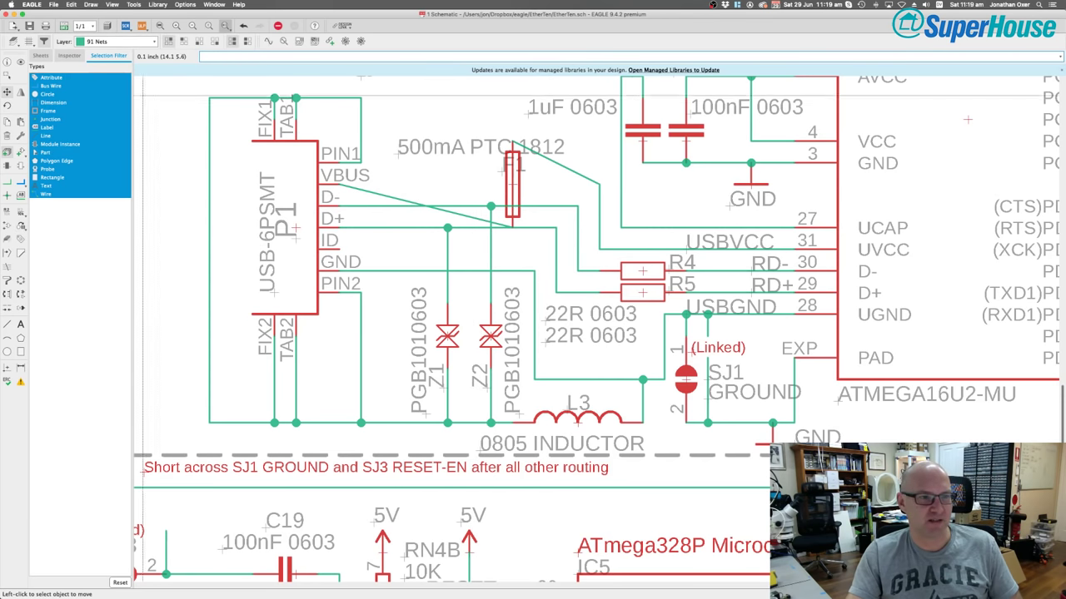
{"action": "left_click", "coordinate": [514, 188]}
{"action": "right_click", "coordinate": [500, 179]}
{"action": "right_click", "coordinate": [504, 166]}
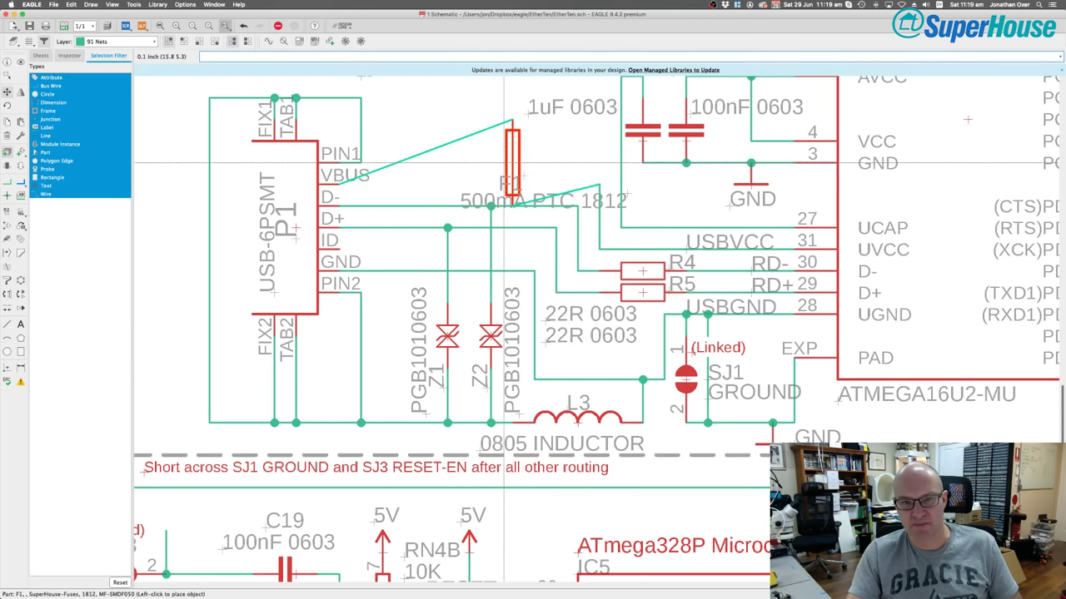
{"action": "right_click", "coordinate": [504, 163]}
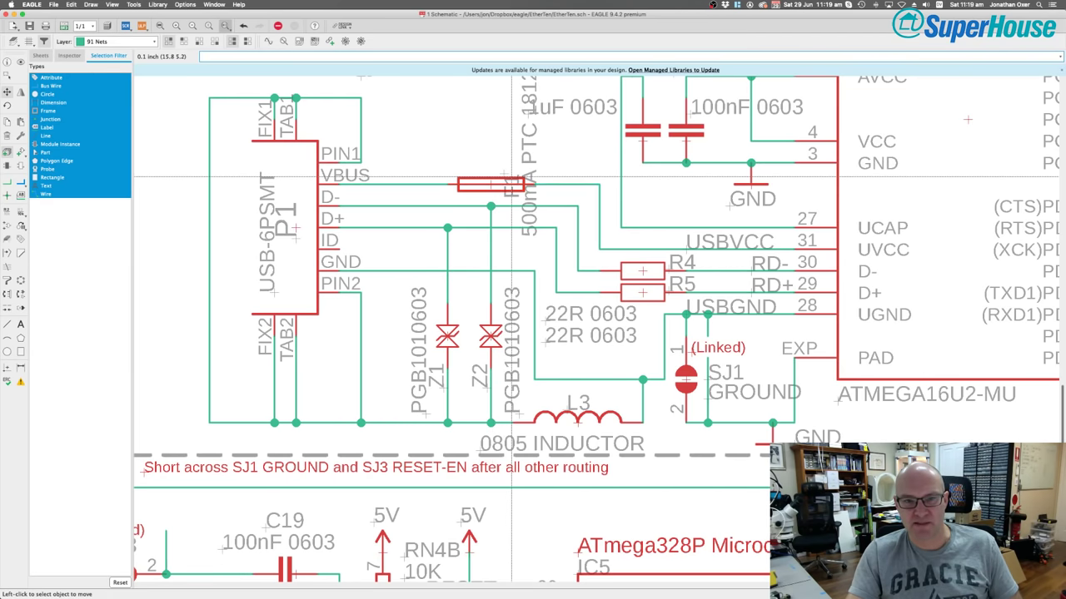
{"action": "left_click", "coordinate": [493, 176]}
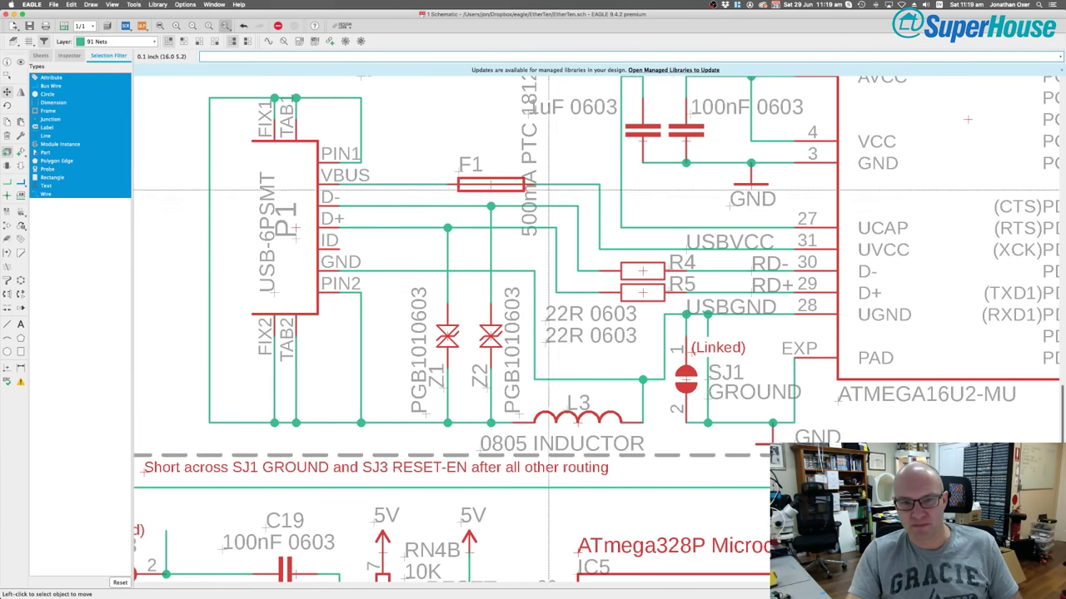
Rotate F1's value label to horizontal and place it above the fuse.
{"action": "scroll", "coordinate": [536, 169], "scroll_direction": "up", "scroll_amount": 3}
{"action": "left_click", "coordinate": [536, 169]}
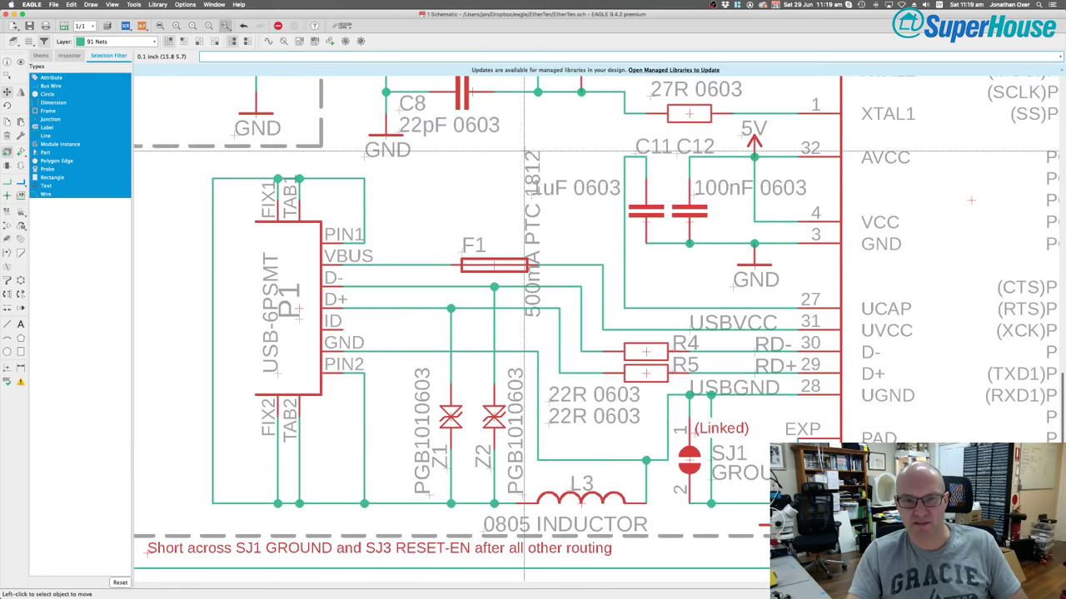
{"action": "right_click", "coordinate": [499, 154]}
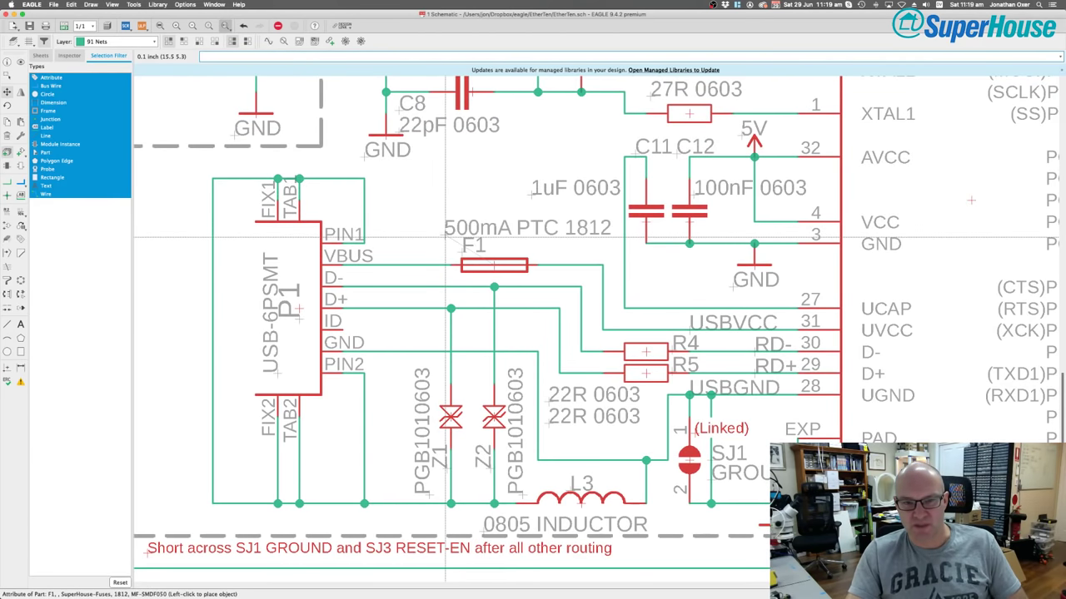
{"action": "left_click", "coordinate": [451, 240]}
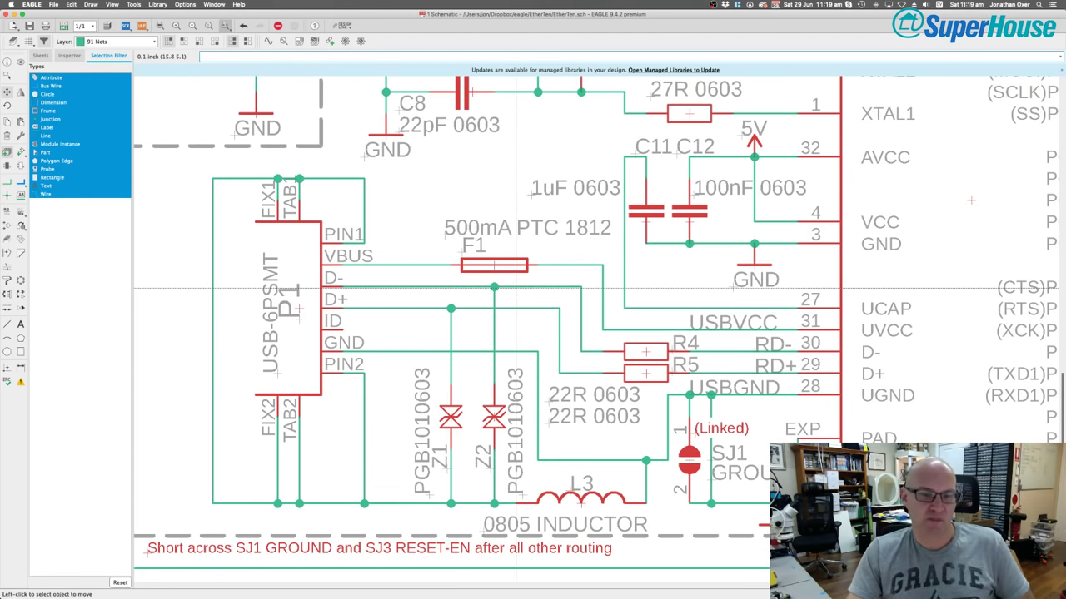
{"action": "left_click", "coordinate": [213, 4]}
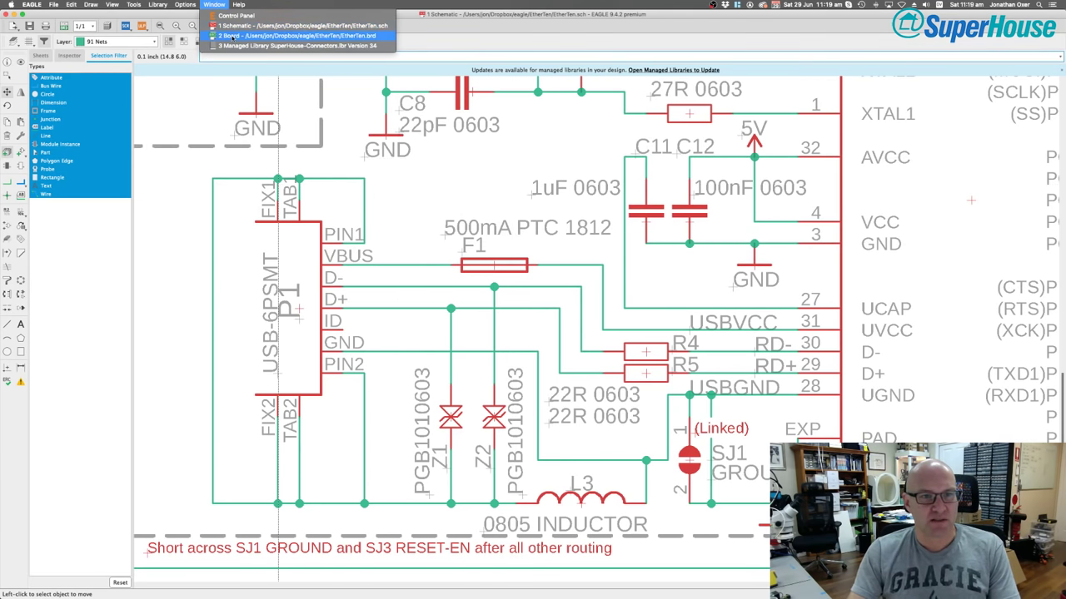
Look over the EtherTen board layout, then switch to the EtherTen schematic via the Window menu.
{"action": "left_click", "coordinate": [234, 36]}
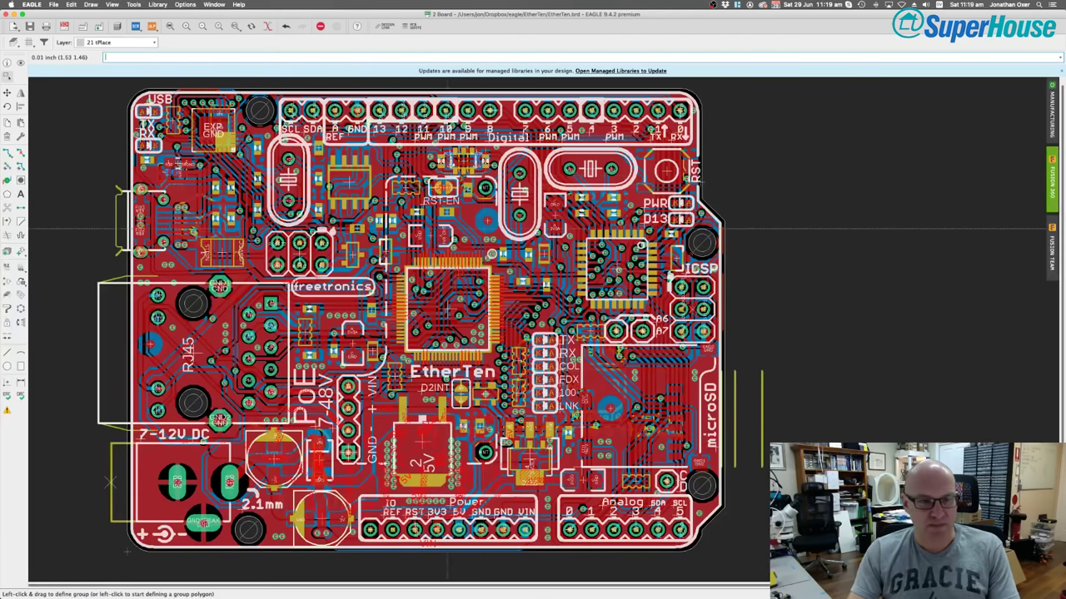
{"action": "scroll", "coordinate": [218, 251], "scroll_direction": "up", "scroll_amount": 5}
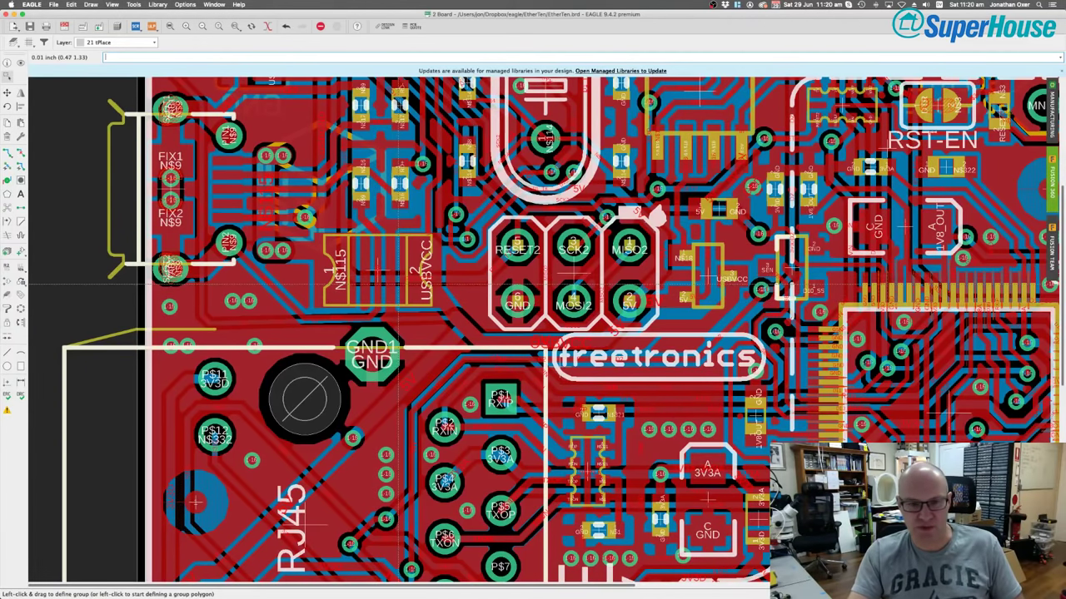
{"action": "scroll", "coordinate": [370, 252], "scroll_direction": "up", "scroll_amount": 5}
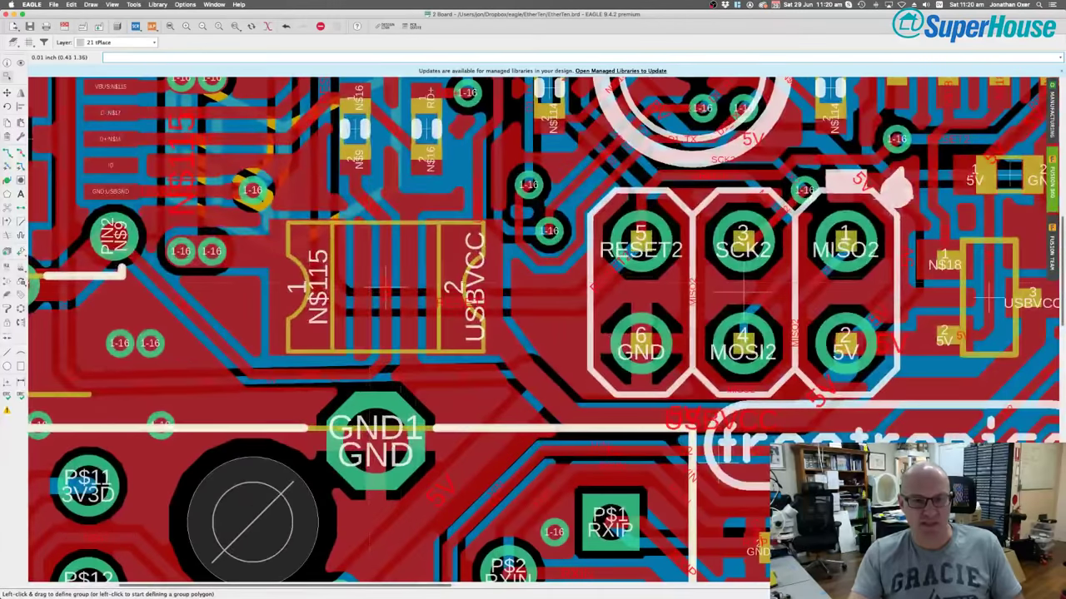
{"action": "scroll", "coordinate": [406, 278], "scroll_direction": "down", "scroll_amount": 3}
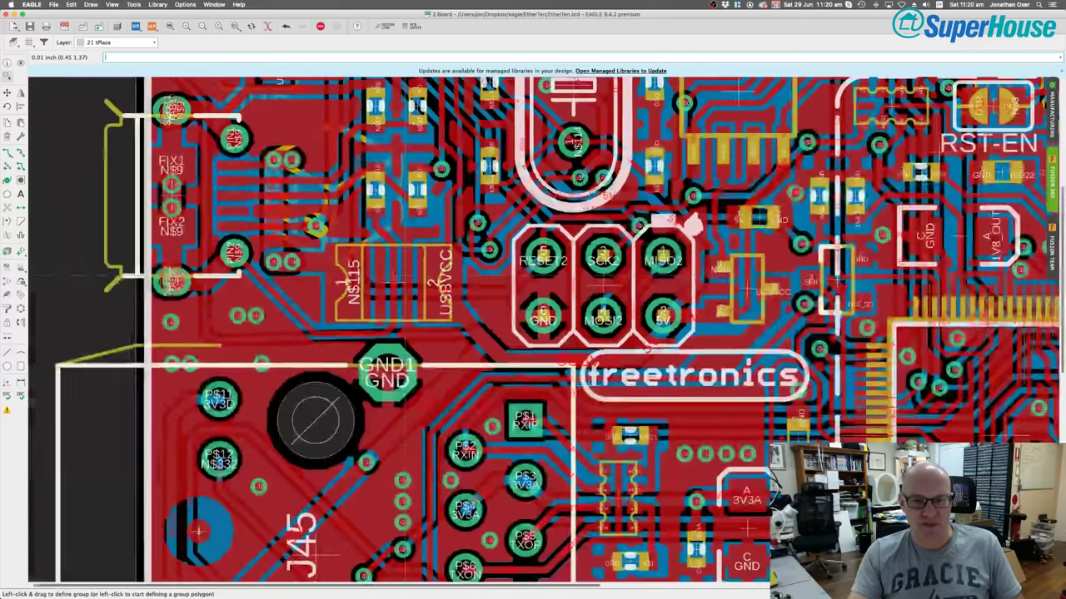
{"action": "scroll", "coordinate": [400, 287], "scroll_direction": "down", "scroll_amount": 3}
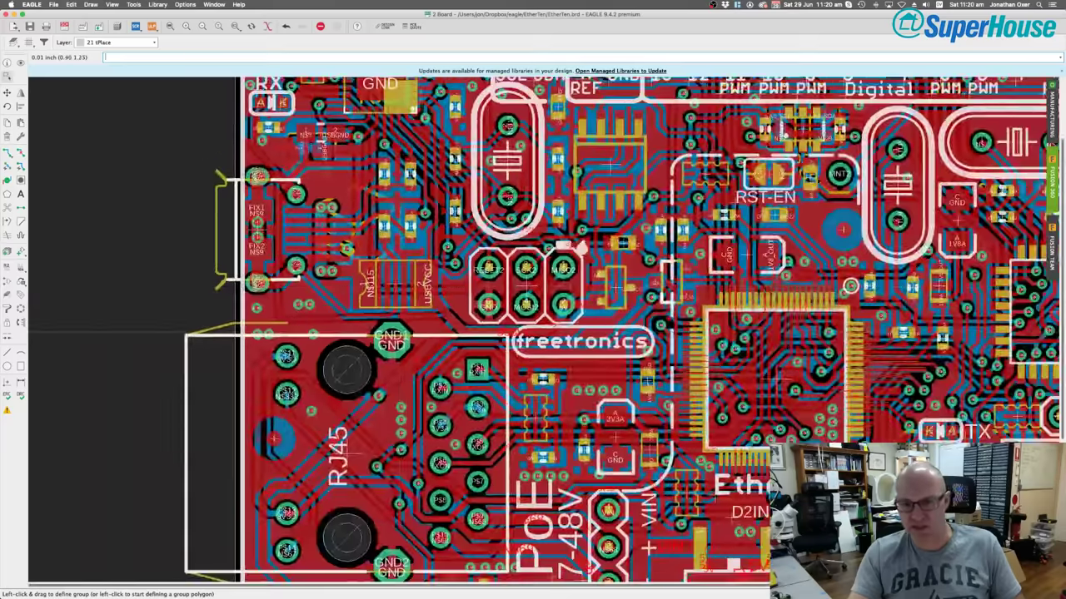
{"action": "middle_click_drag", "start_coordinate": [399, 287], "coordinate": [240, 46]}
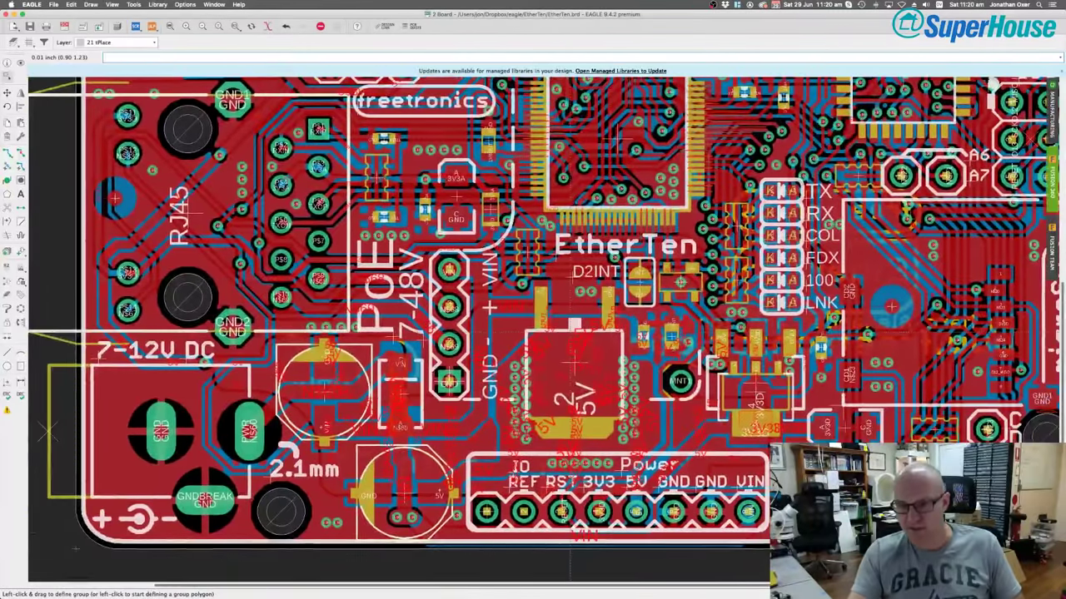
{"action": "middle_click_drag", "start_coordinate": [532, 317], "coordinate": [604, 458]}
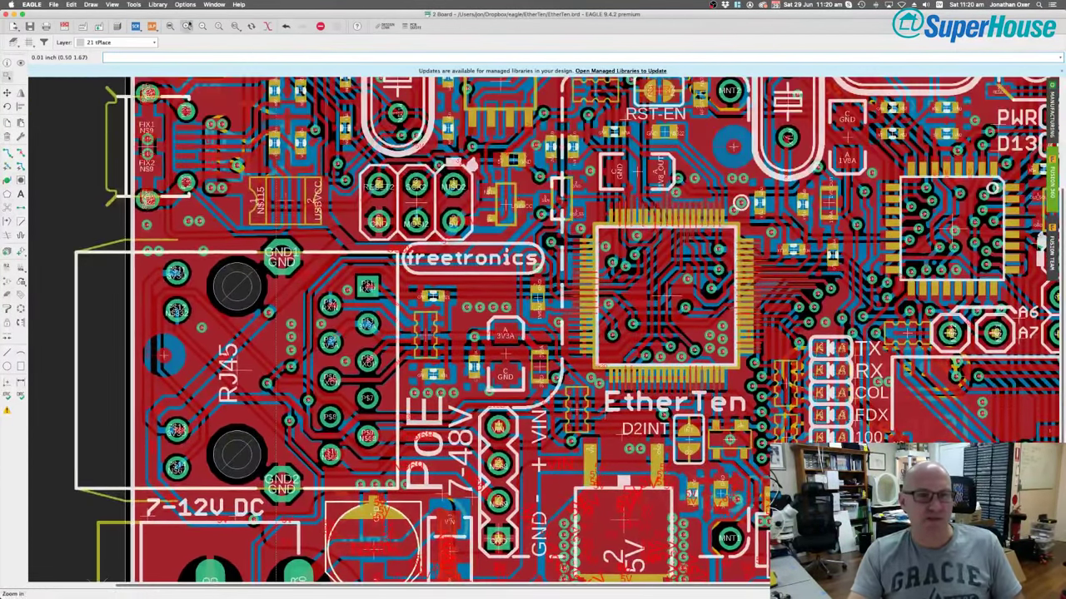
{"action": "left_click", "coordinate": [214, 4]}
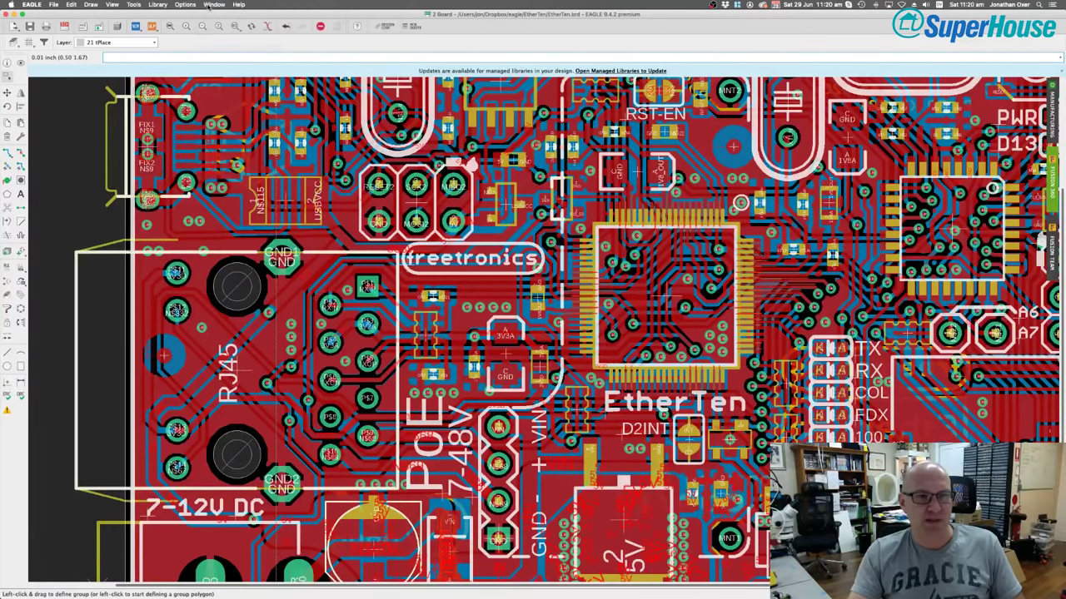
{"action": "left_click", "coordinate": [250, 25]}
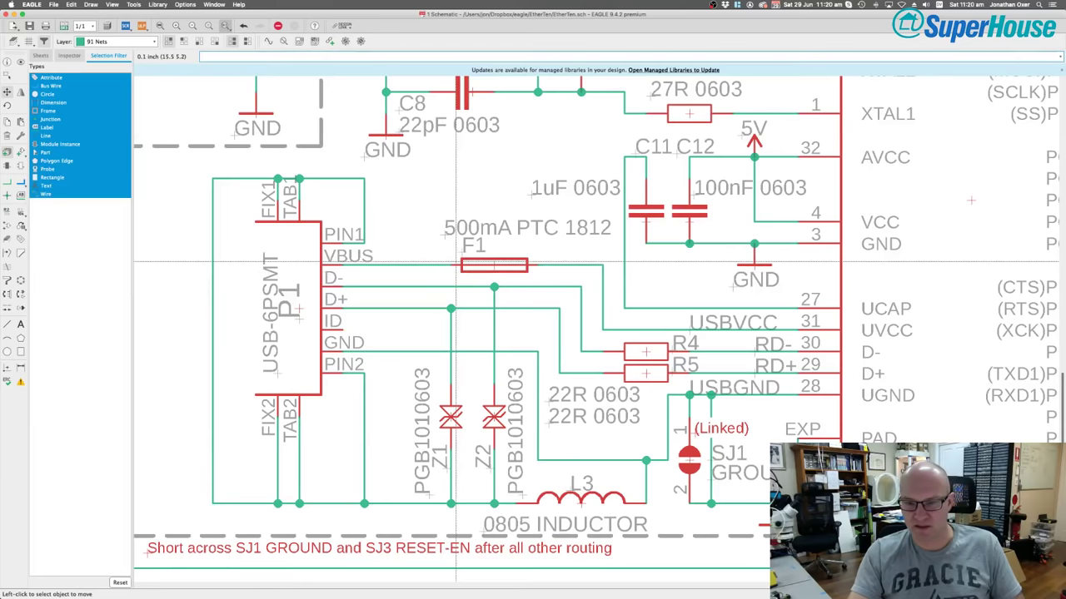
Replace the part with the SuperHouse-LEDs LED device in its LED0603 package.
{"action": "scroll", "coordinate": [455, 263], "scroll_direction": "right", "scroll_amount": 10}
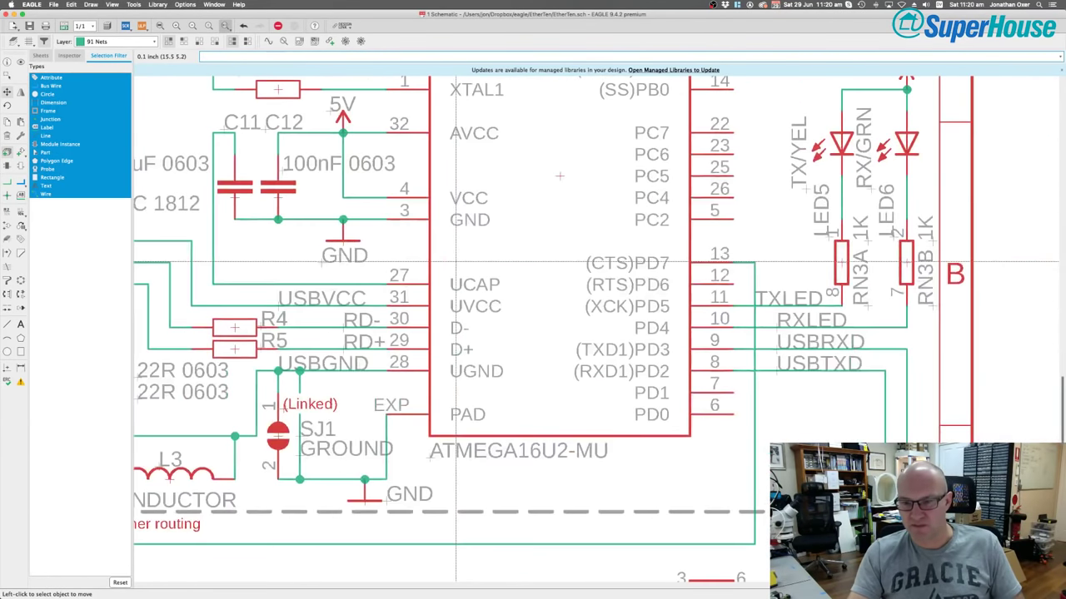
{"action": "scroll", "coordinate": [455, 171], "scroll_direction": "up", "scroll_amount": 2}
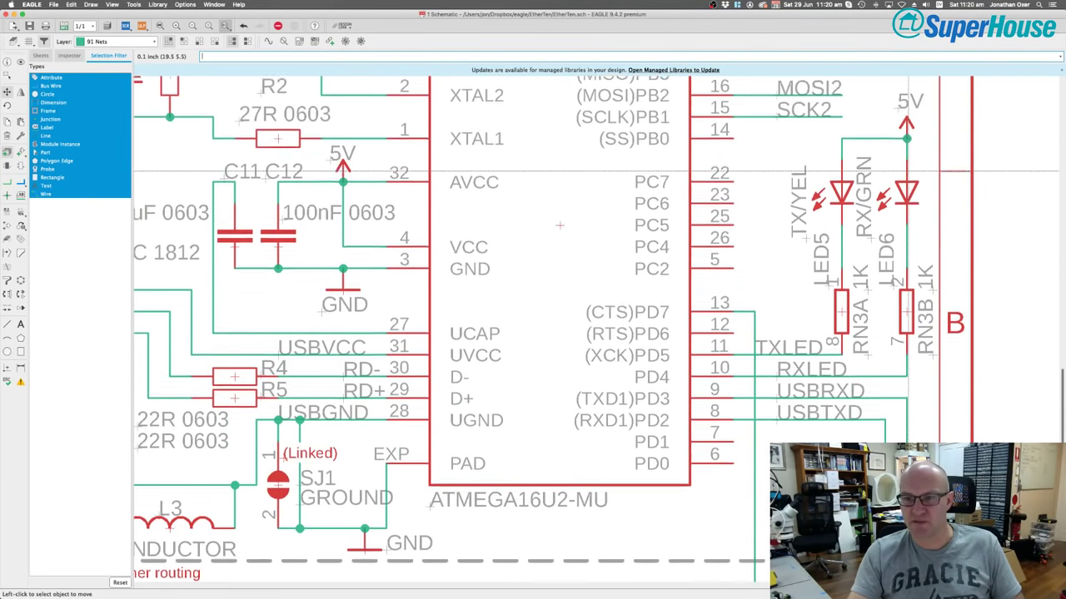
{"action": "scroll", "coordinate": [456, 170], "scroll_direction": "up", "scroll_amount": 2}
{"action": "scroll", "coordinate": [543, 179], "scroll_direction": "down", "scroll_amount": 3}
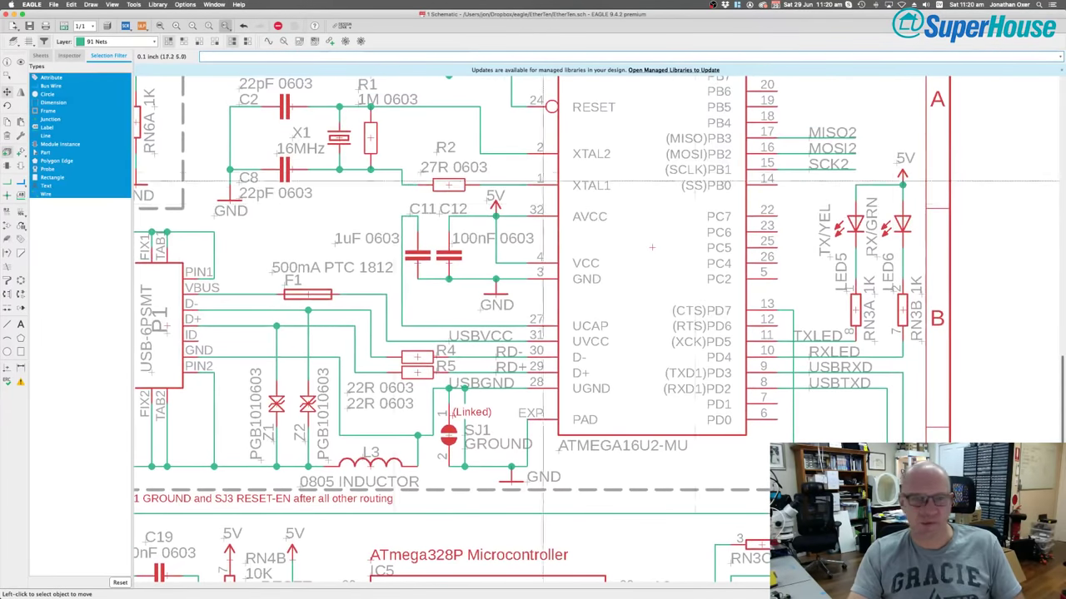
{"action": "left_click", "coordinate": [21, 227]}
{"action": "left_click", "coordinate": [12, 177]}
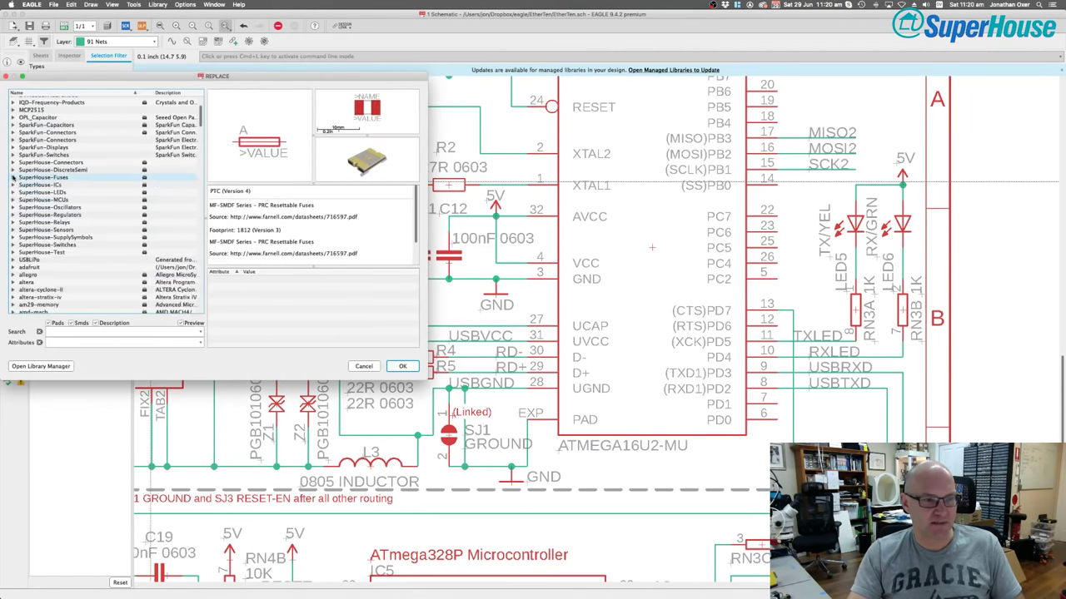
{"action": "double_click", "coordinate": [27, 194]}
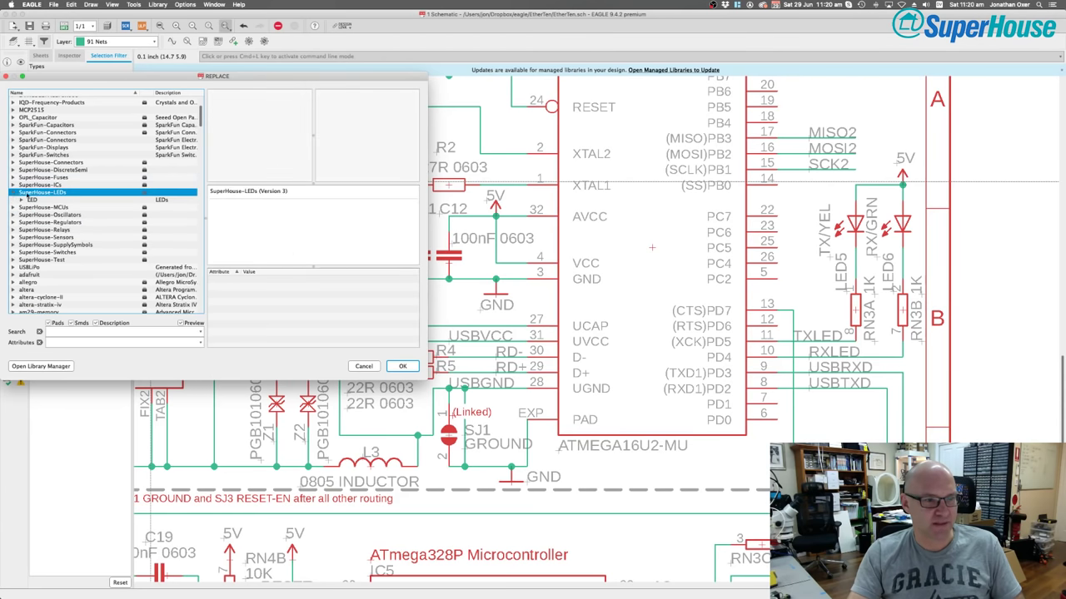
{"action": "double_click", "coordinate": [29, 200]}
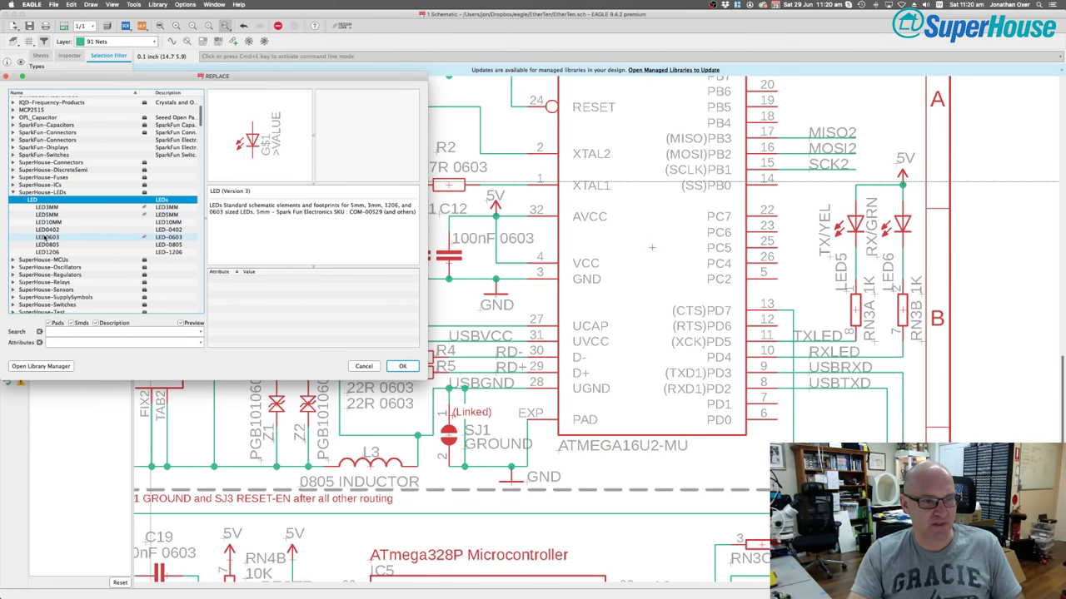
{"action": "left_click", "coordinate": [46, 238]}
{"action": "left_click", "coordinate": [403, 366]}
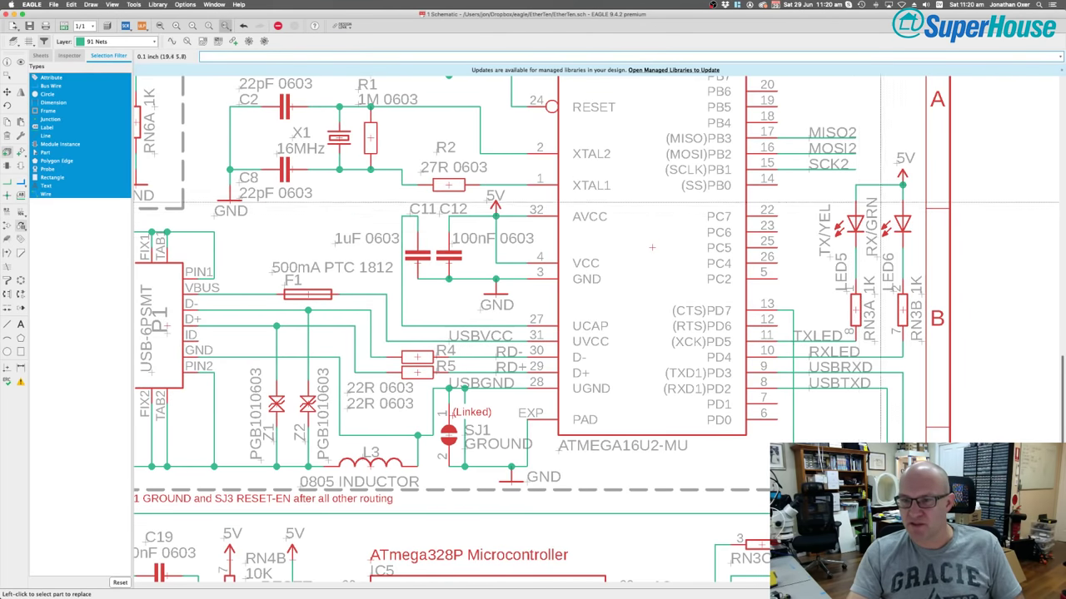
Return to the EtherTen board layout from the Window menu.
{"action": "scroll", "coordinate": [880, 204], "scroll_direction": "up", "scroll_amount": 1}
{"action": "scroll", "coordinate": [610, 256], "scroll_direction": "up", "scroll_amount": 1}
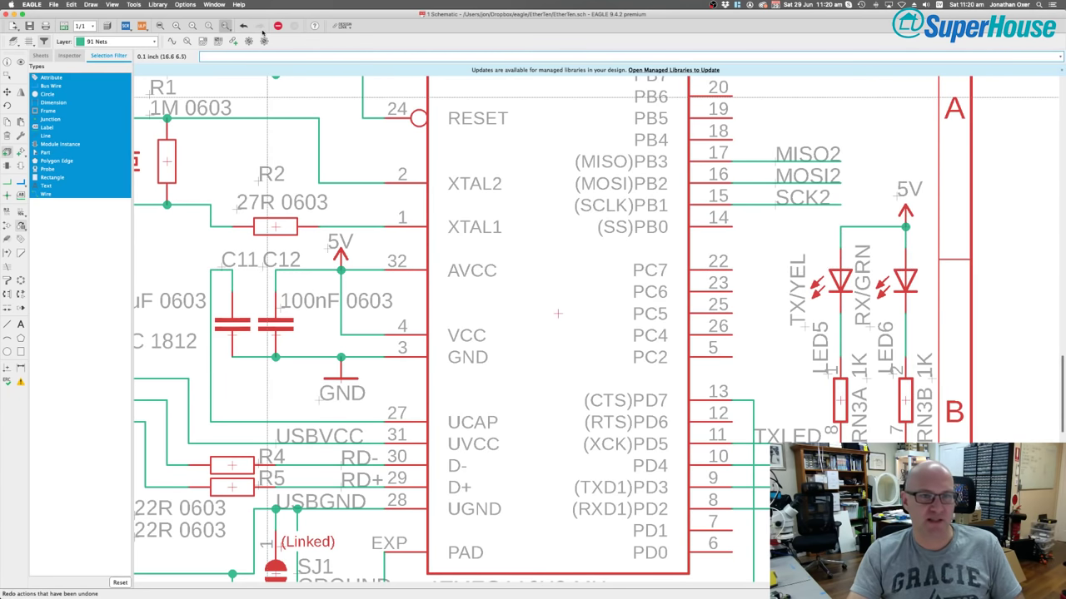
{"action": "left_click", "coordinate": [213, 4]}
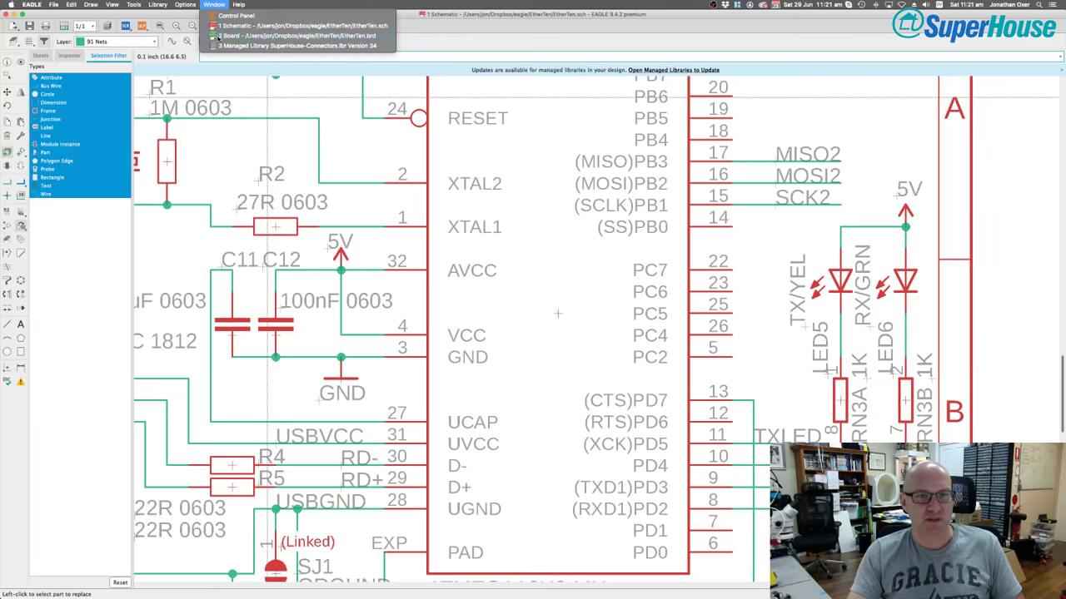
{"action": "left_click", "coordinate": [250, 36]}
Pan and zoom into the upper-left USB corner to show the TX and RX LEDs.
{"action": "scroll", "coordinate": [541, 333], "scroll_direction": "right", "scroll_amount": 5}
{"action": "scroll", "coordinate": [541, 333], "scroll_direction": "down", "scroll_amount": 2}
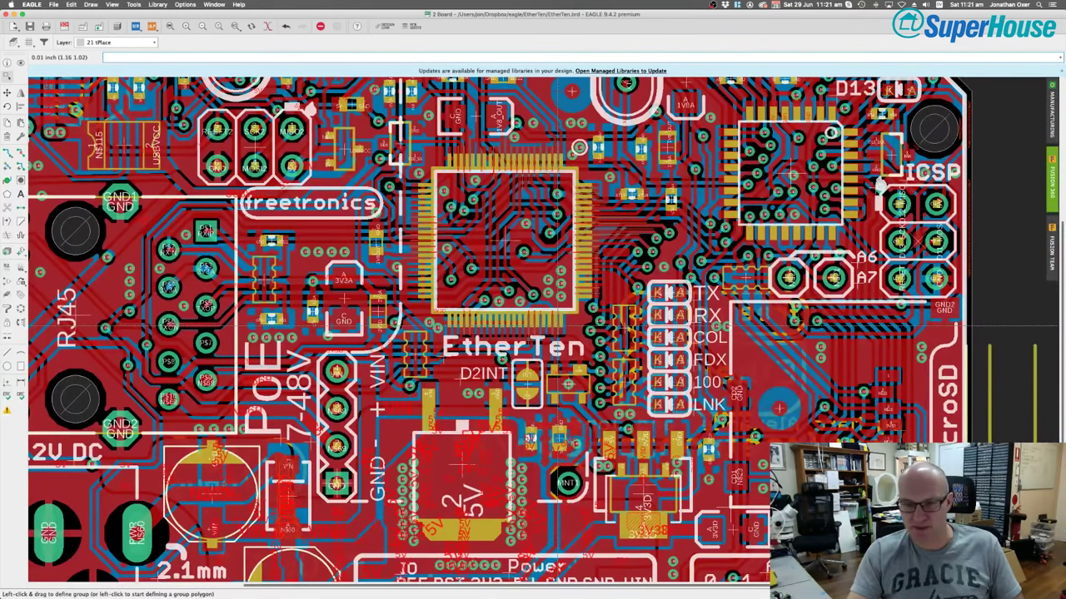
{"action": "scroll", "coordinate": [558, 329], "scroll_direction": "down", "scroll_amount": 4}
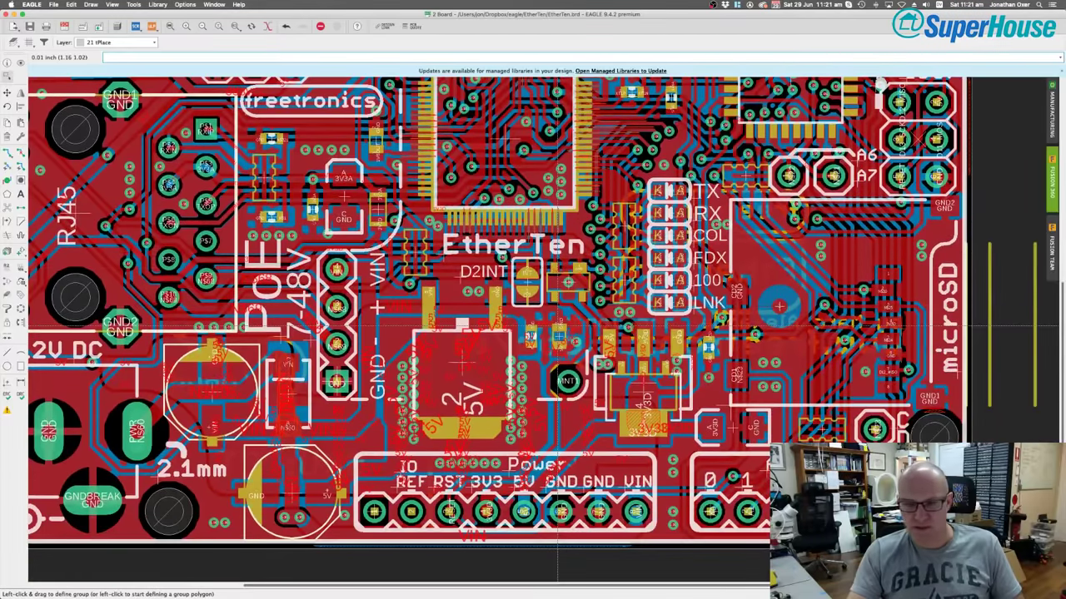
{"action": "scroll", "coordinate": [558, 329], "scroll_direction": "up", "scroll_amount": 8}
{"action": "scroll", "coordinate": [558, 328], "scroll_direction": "left", "scroll_amount": 5}
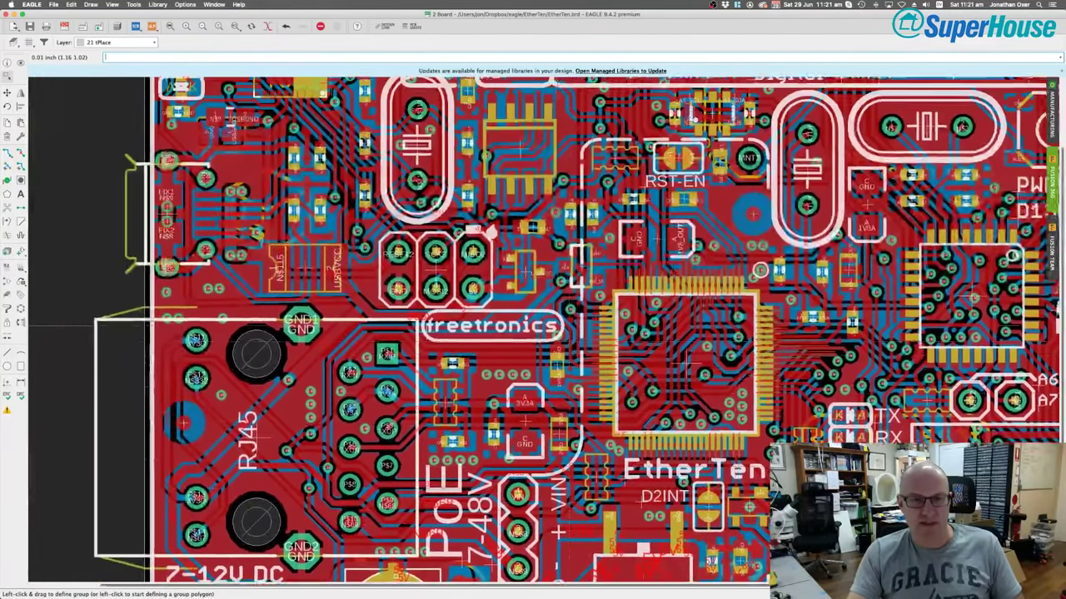
{"action": "scroll", "coordinate": [541, 333], "scroll_direction": "up", "scroll_amount": 4}
{"action": "scroll", "coordinate": [558, 325], "scroll_direction": "left", "scroll_amount": 3}
{"action": "scroll", "coordinate": [558, 325], "scroll_direction": "up", "scroll_amount": 1}
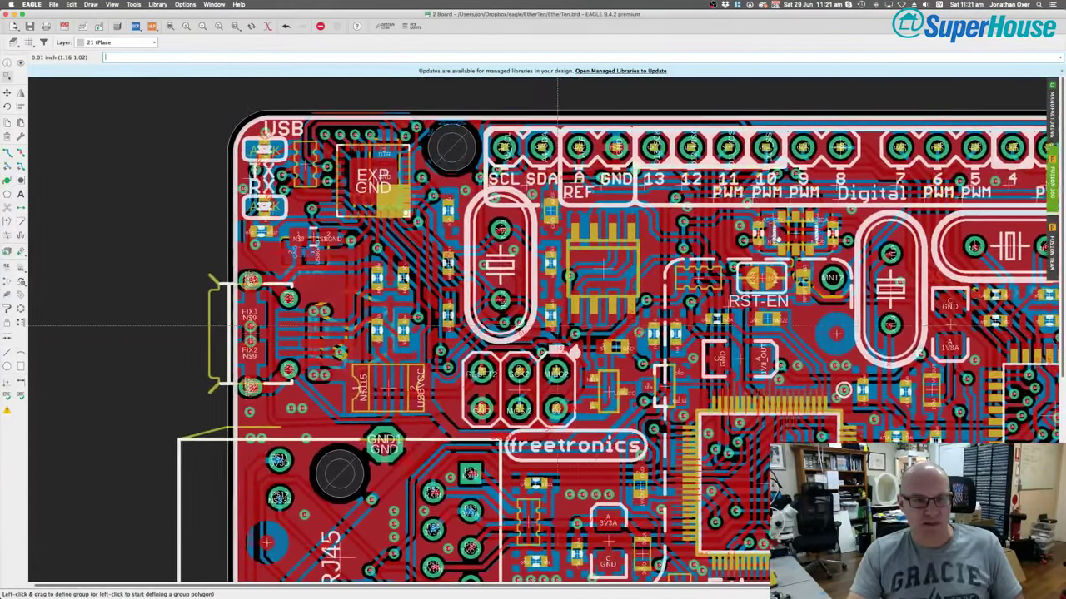
{"action": "scroll", "coordinate": [255, 153], "scroll_direction": "up", "scroll_amount": 5}
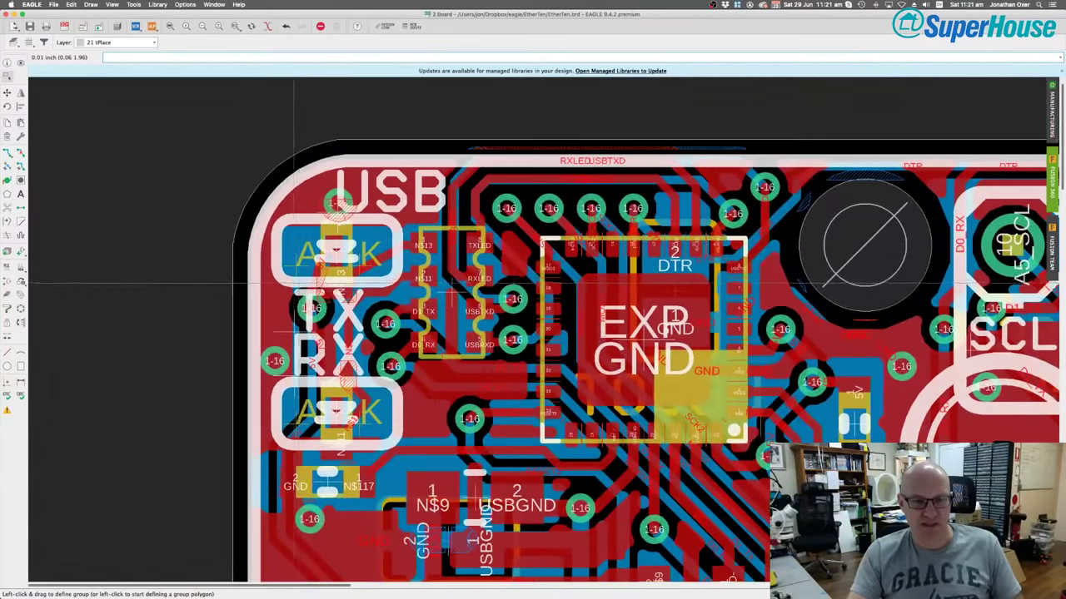
{"action": "scroll", "coordinate": [683, 283], "scroll_direction": "up", "scroll_amount": 3}
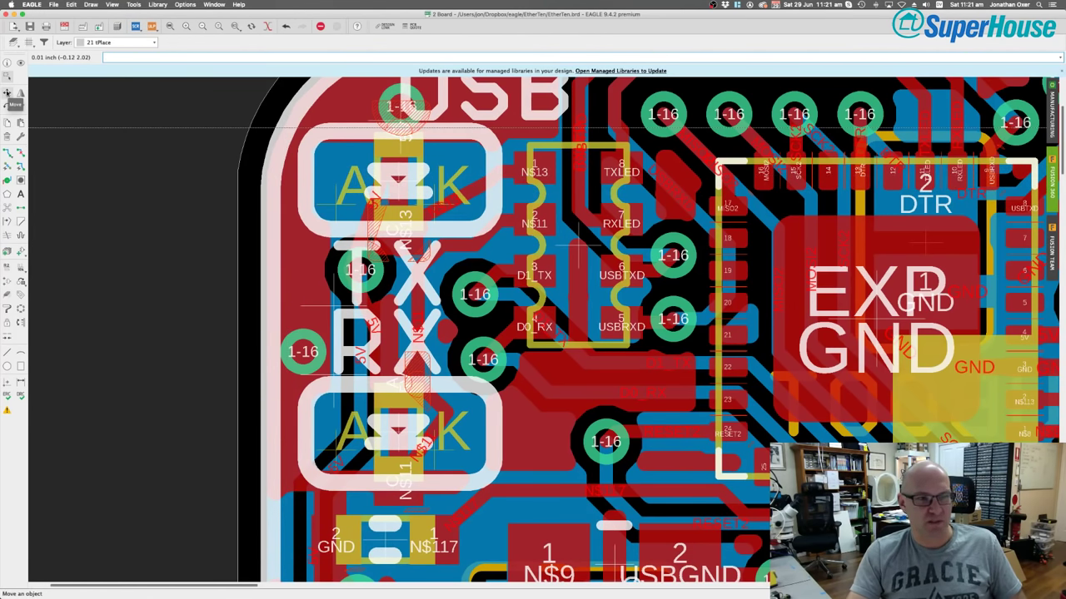
Set the TX LED, LED5, to angle 0 in its Properties so it lies horizontally.
{"action": "left_click", "coordinate": [7, 93]}
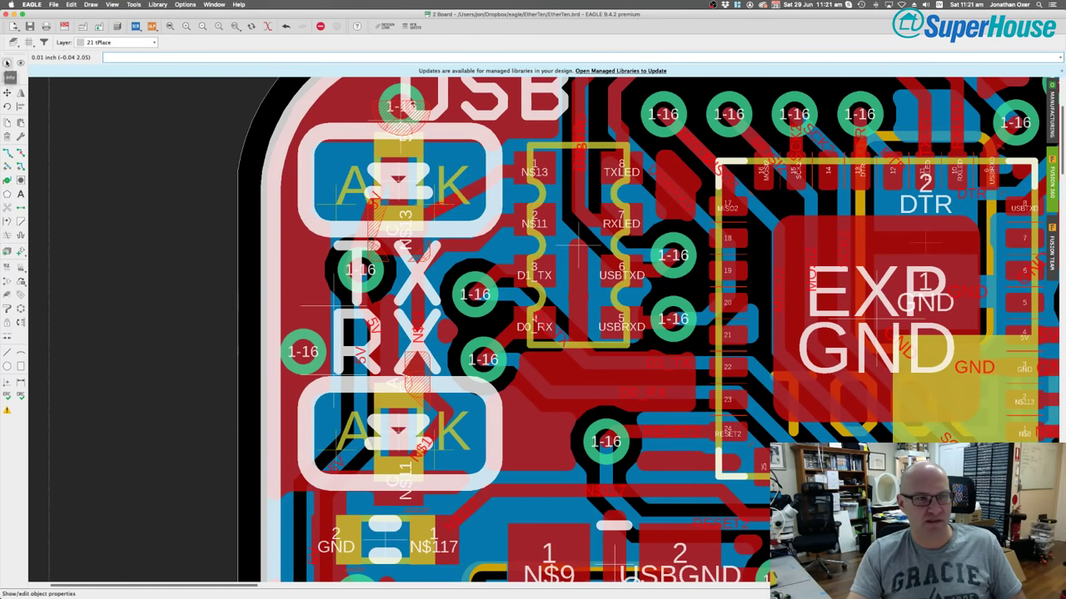
{"action": "left_click", "coordinate": [7, 63]}
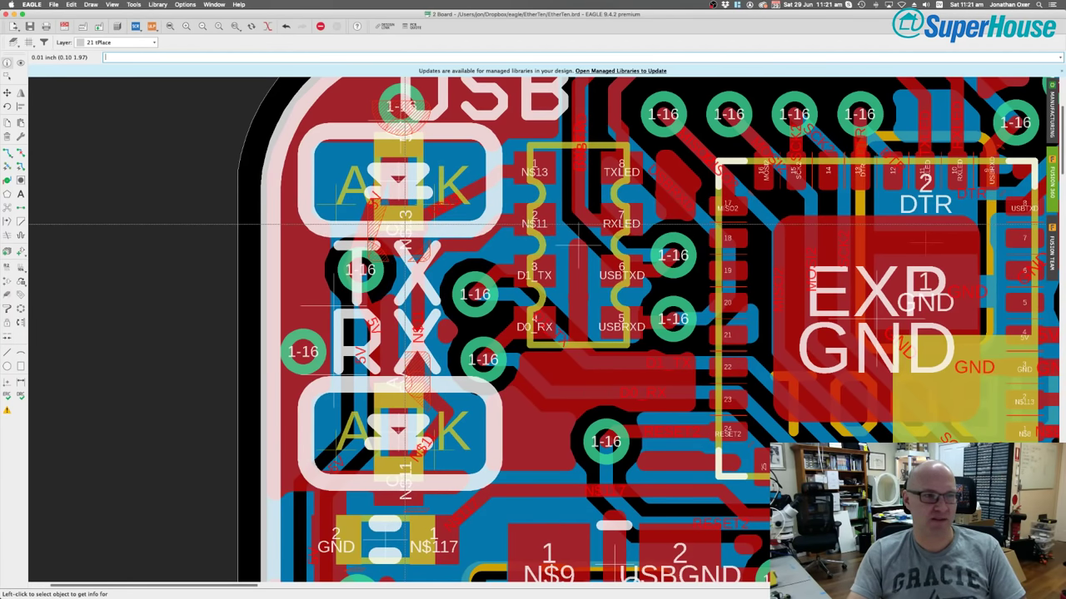
{"action": "left_click", "coordinate": [399, 180]}
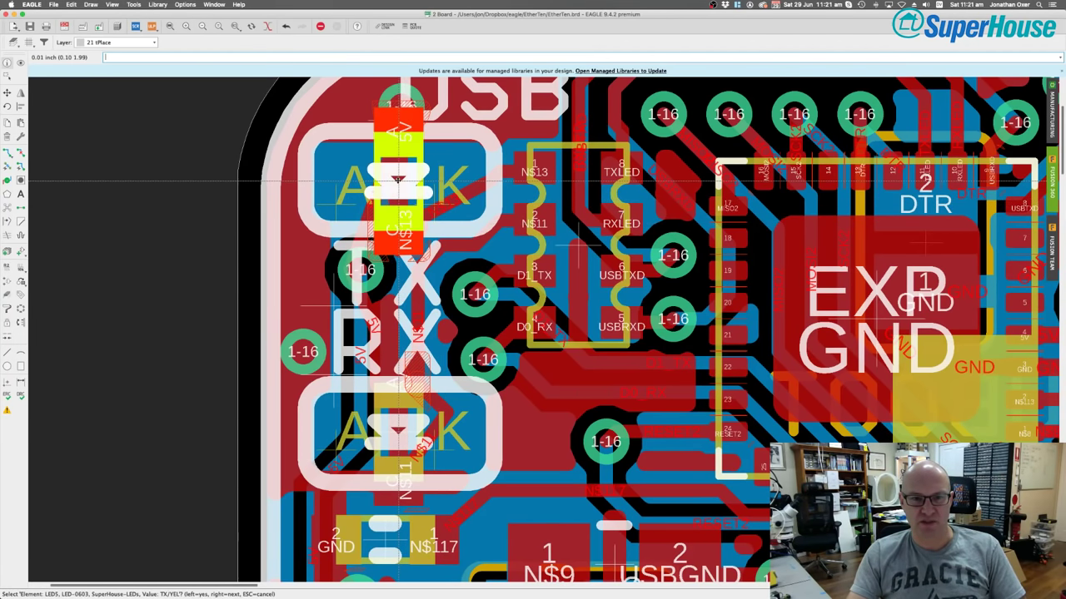
{"action": "left_click", "coordinate": [400, 180]}
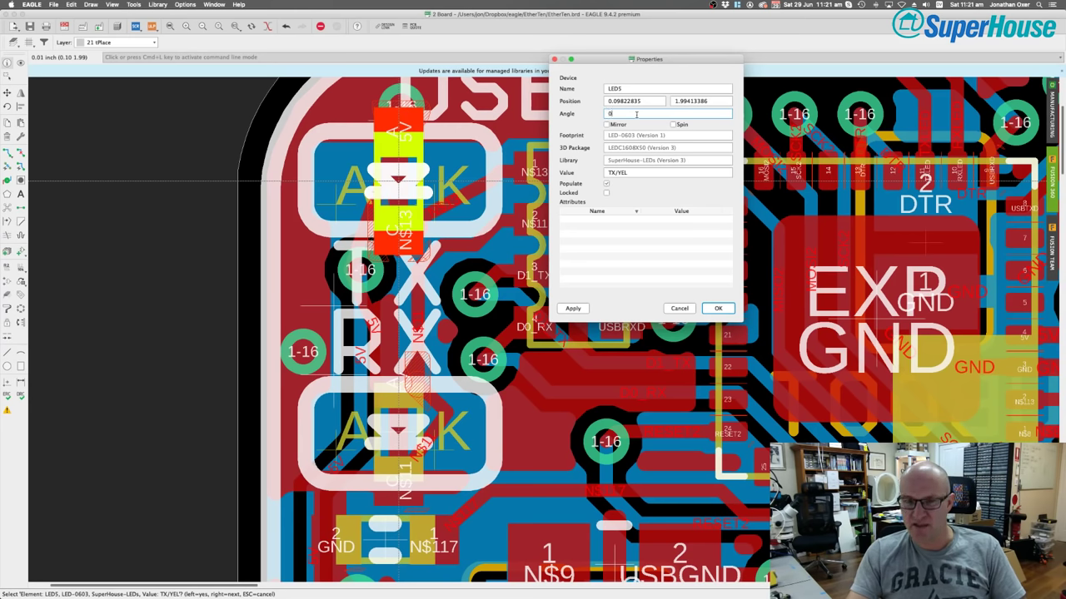
{"action": "left_click", "coordinate": [572, 309]}
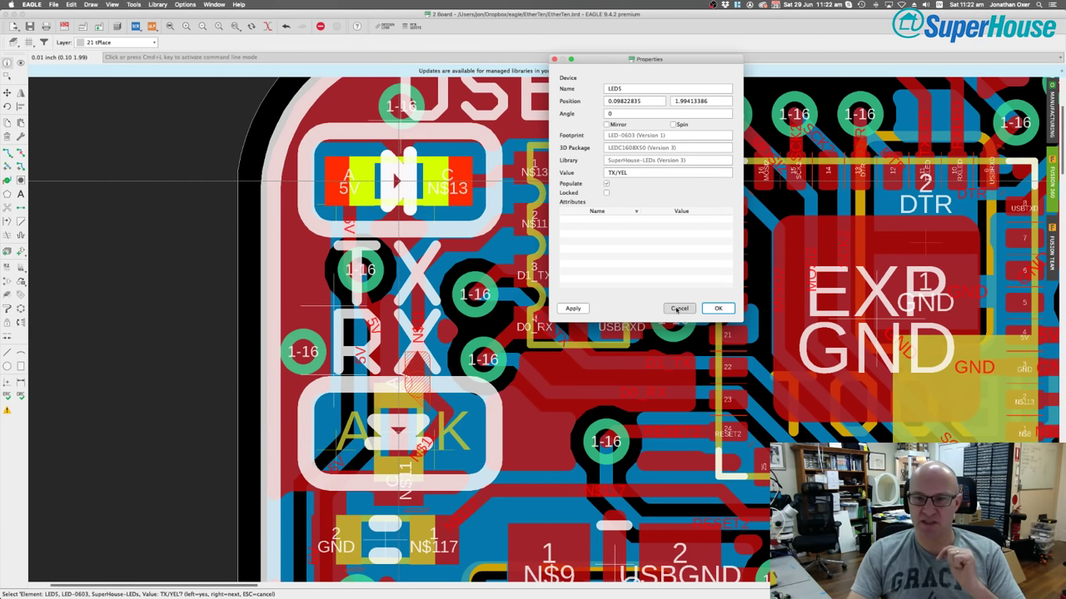
{"action": "left_click", "coordinate": [679, 309]}
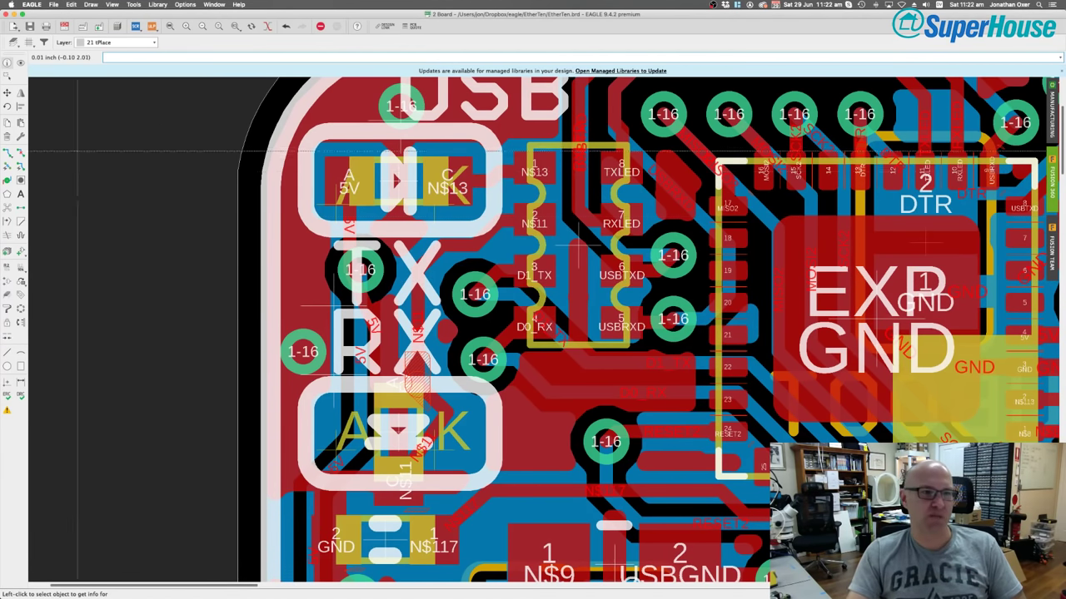
{"action": "left_click", "coordinate": [7, 92]}
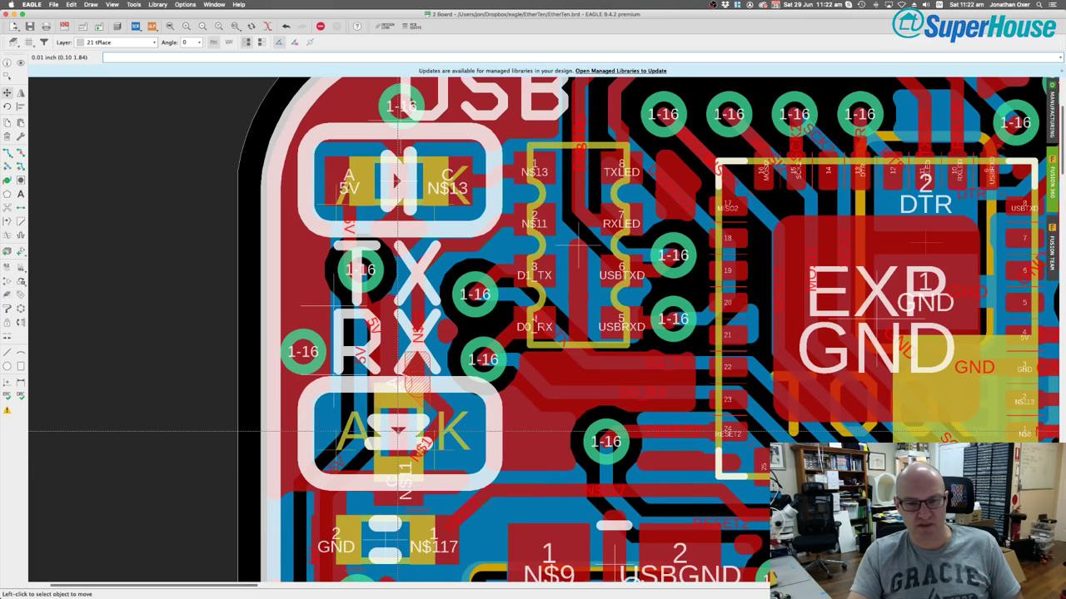
Try rotating and placing LED6 with the Move tool, then undo the placement.
{"action": "left_click", "coordinate": [398, 431]}
{"action": "left_click", "coordinate": [398, 431]}
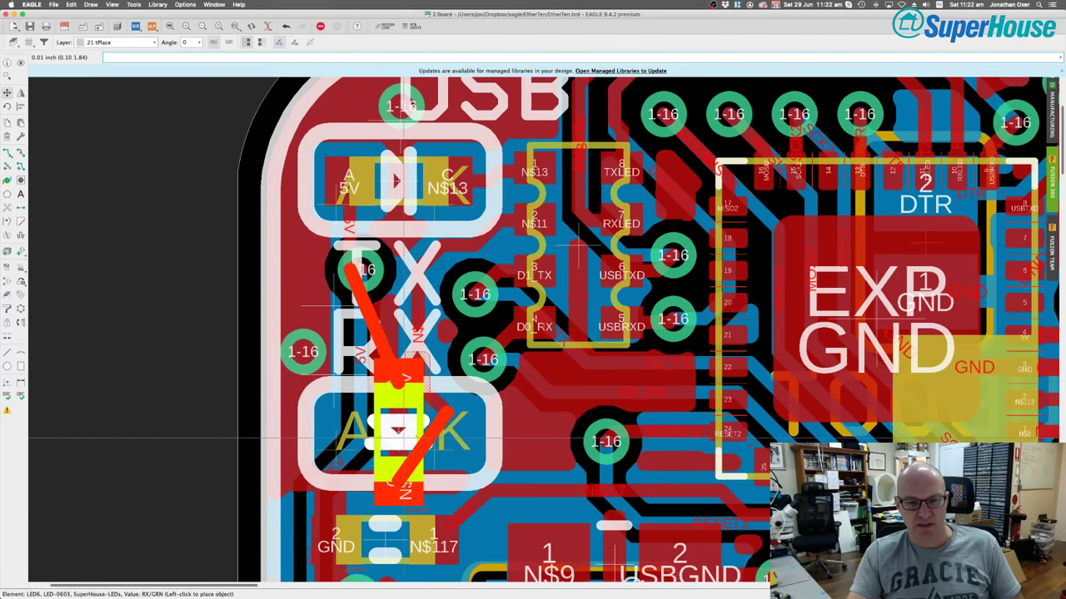
{"action": "right_click", "coordinate": [398, 431]}
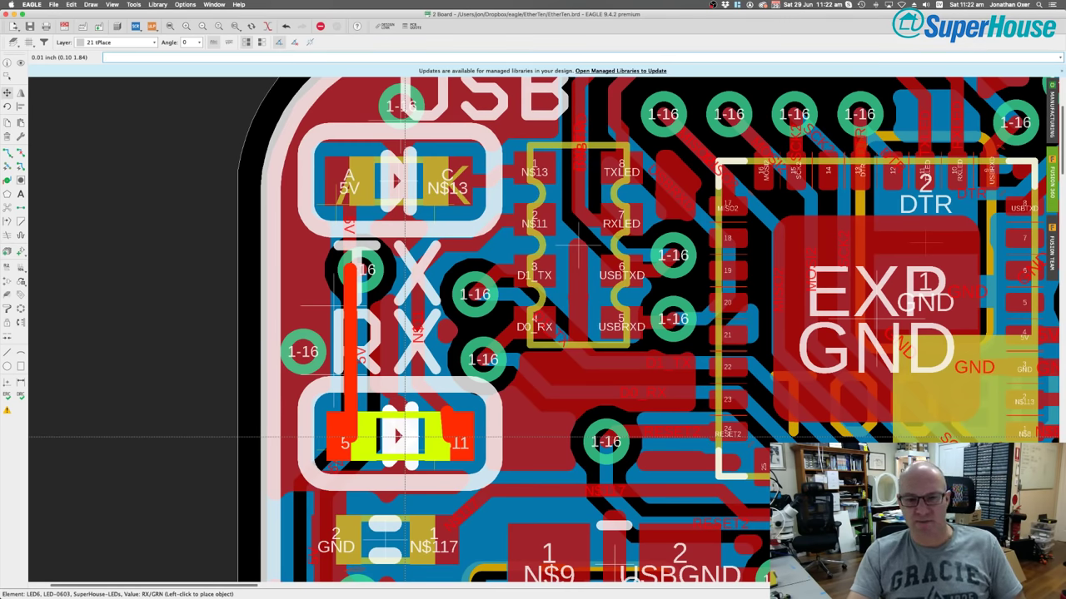
{"action": "right_click", "coordinate": [406, 437]}
{"action": "right_click", "coordinate": [406, 437]}
{"action": "right_click", "coordinate": [405, 434]}
{"action": "right_click", "coordinate": [406, 435]}
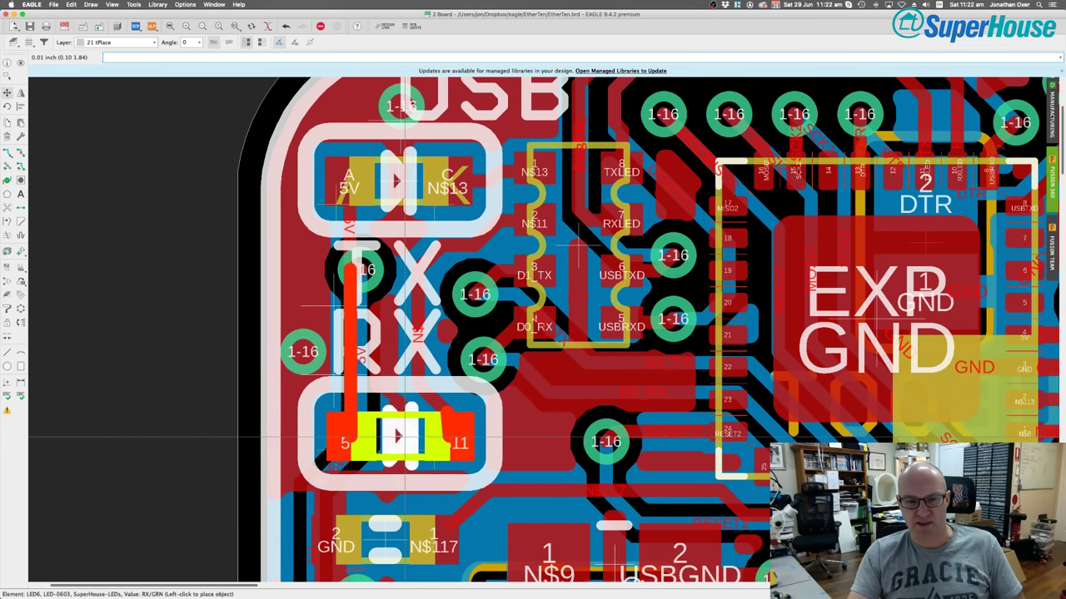
{"action": "left_click", "coordinate": [405, 438]}
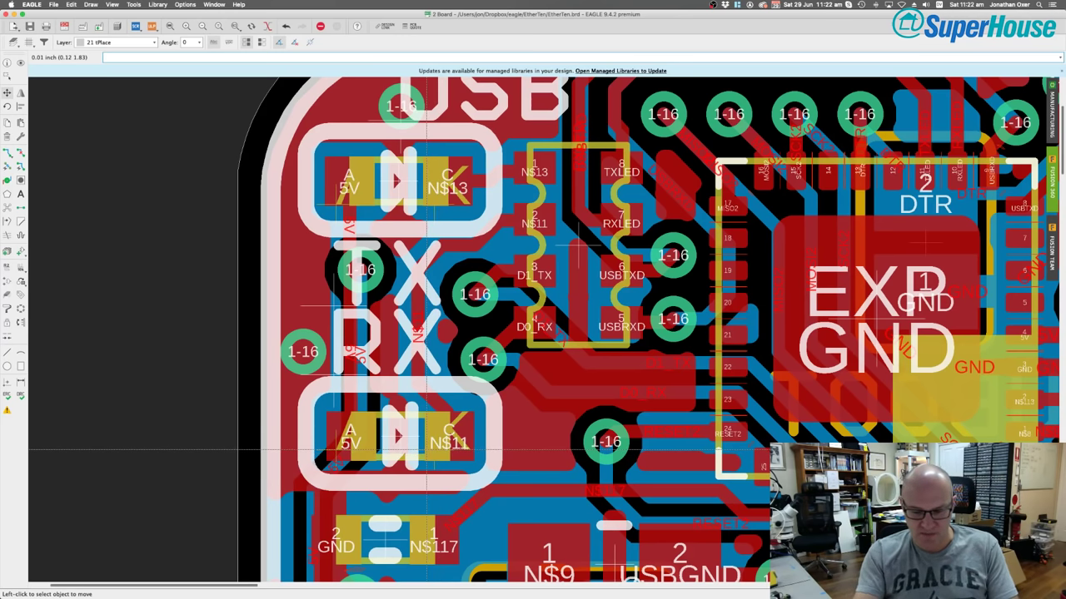
{"action": "key", "text": "super+z"}
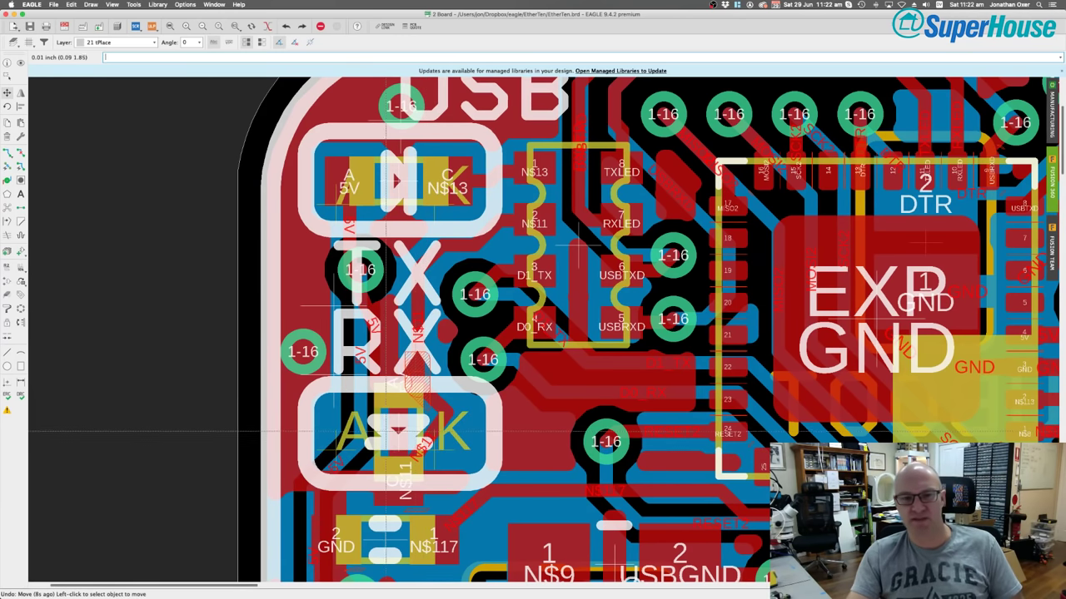
Go back to the Move tool and pick up LED6 again.
{"action": "left_click", "coordinate": [7, 65]}
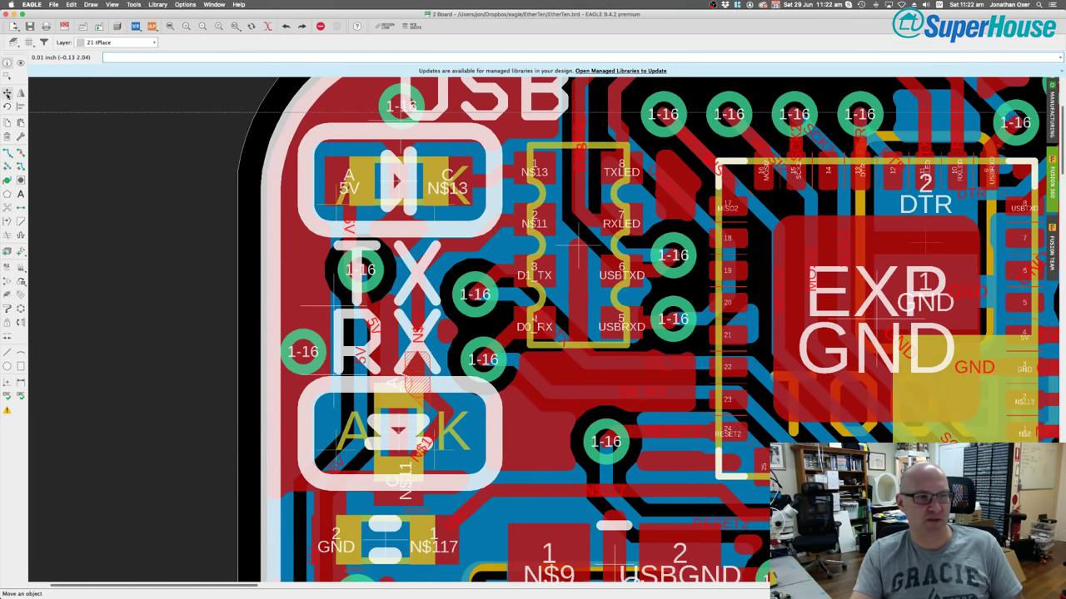
{"action": "left_click", "coordinate": [7, 93]}
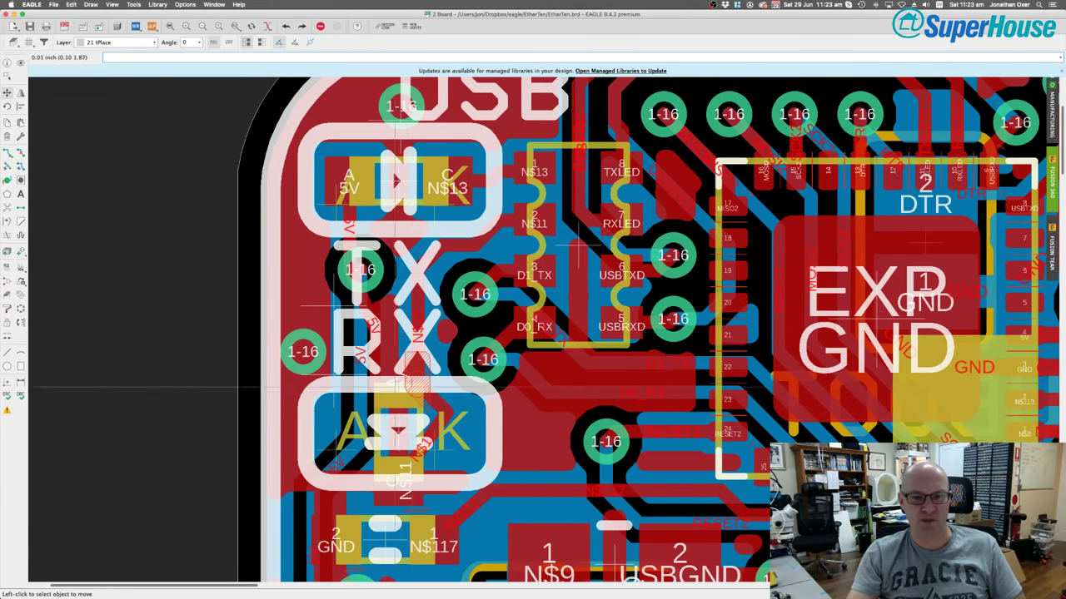
{"action": "left_click", "coordinate": [398, 431]}
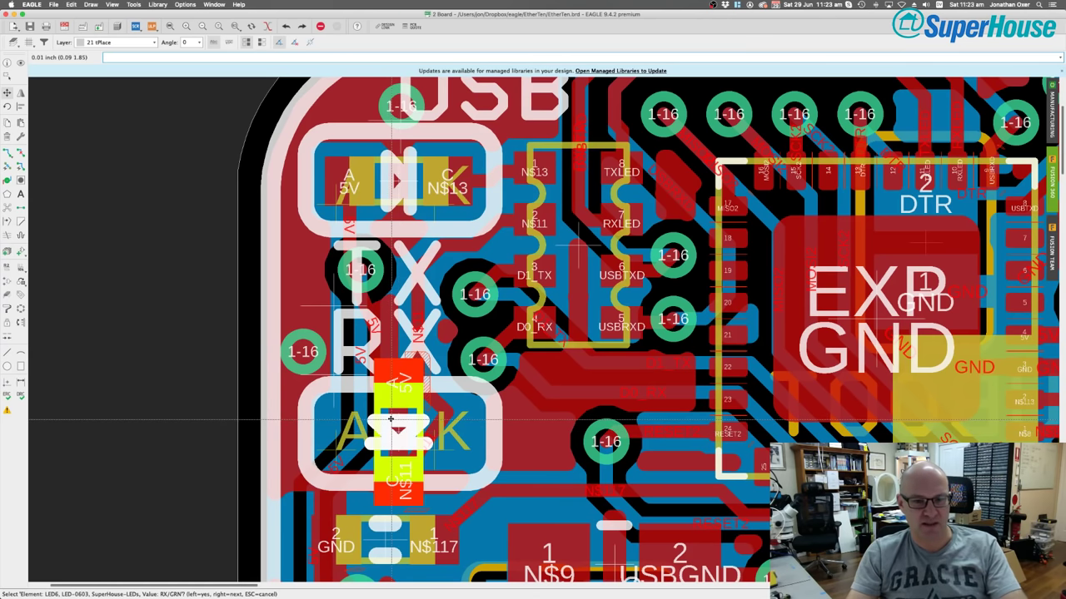
Set the RX LED, LED6, to angle 0 in its Properties to match the TX LED.
{"action": "left_click", "coordinate": [7, 63]}
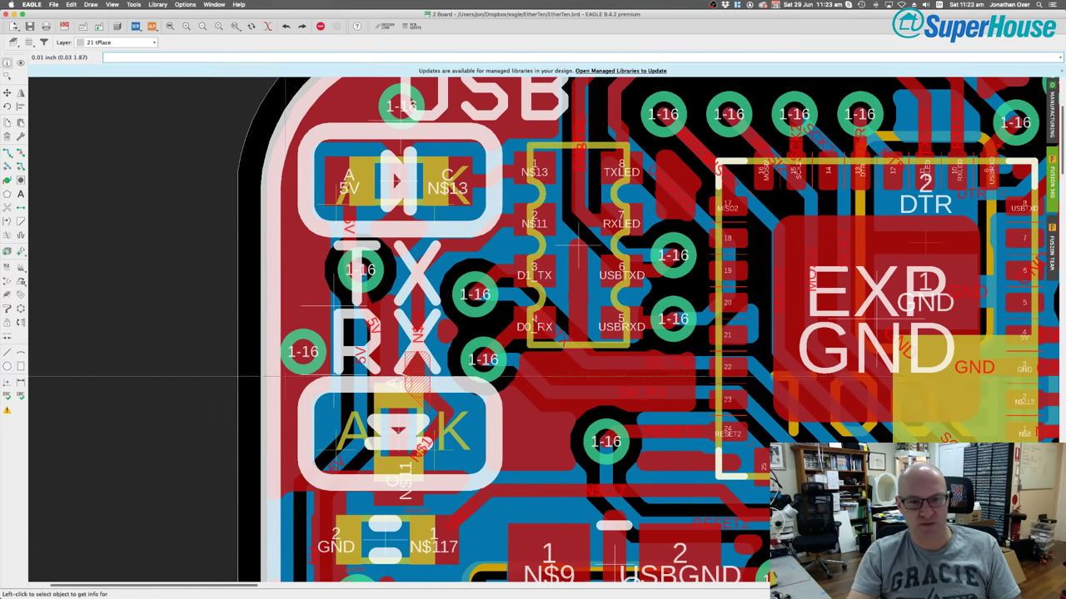
{"action": "left_click", "coordinate": [398, 431]}
{"action": "left_click", "coordinate": [398, 431]}
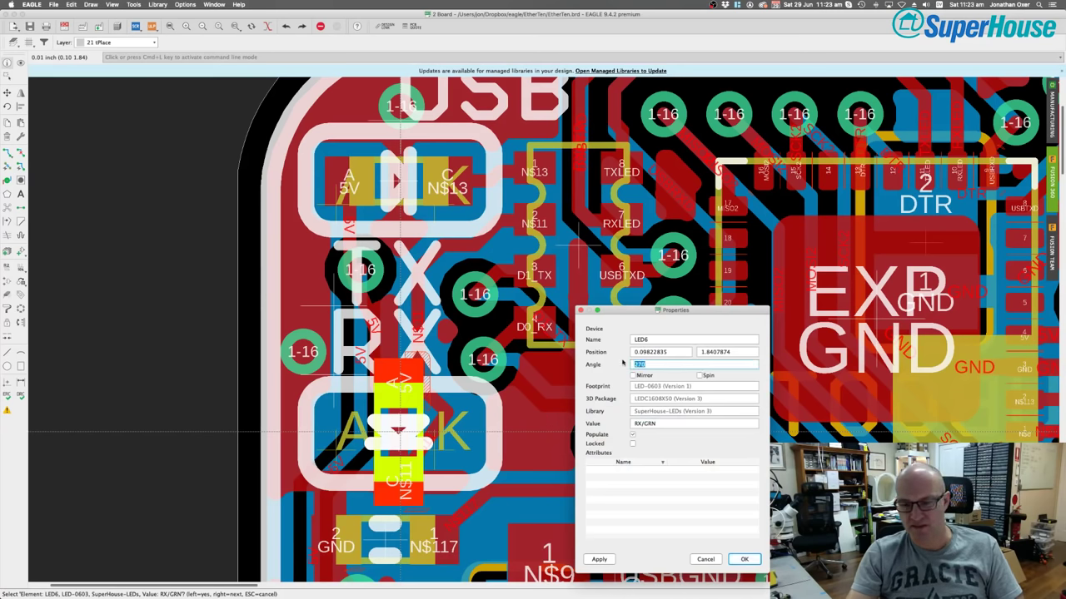
{"action": "key", "text": "Return"}
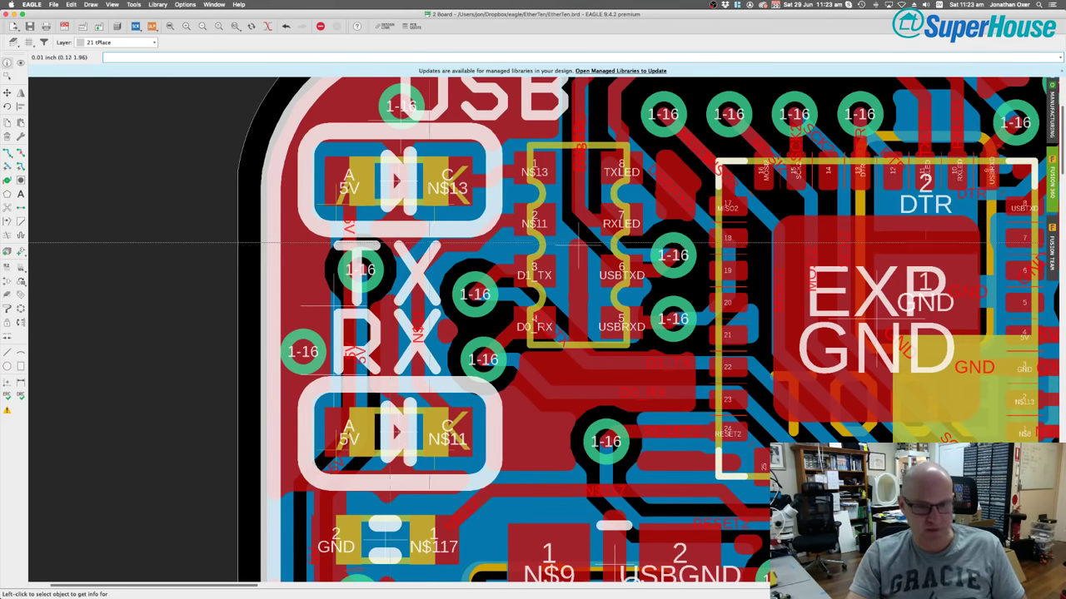
{"action": "left_click", "coordinate": [213, 4]}
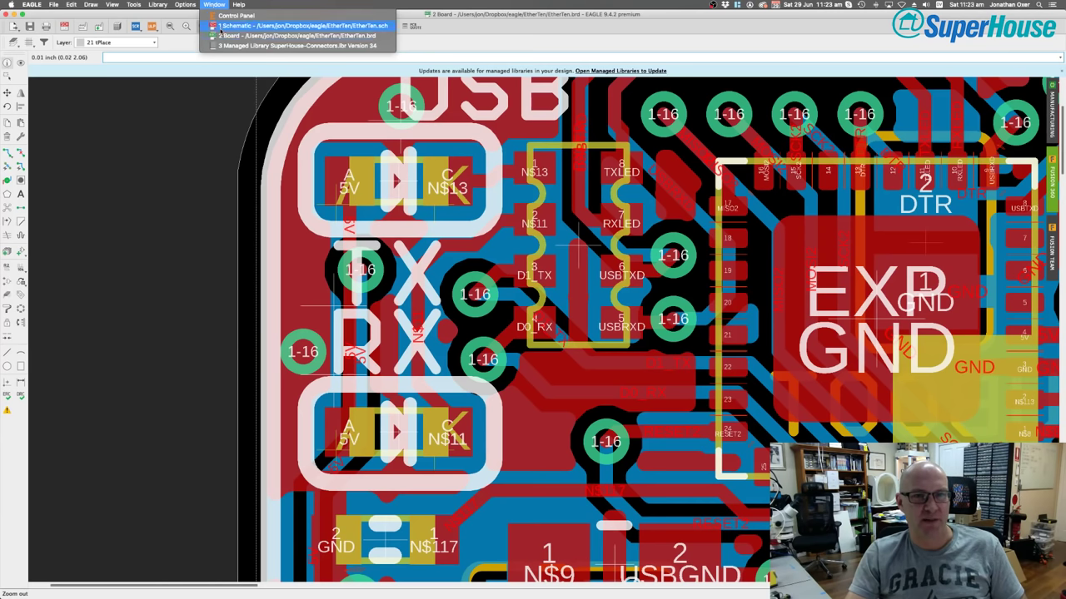
Bring up the EtherTen schematic and open, then dismiss, the Replace library list.
{"action": "left_click", "coordinate": [219, 26]}
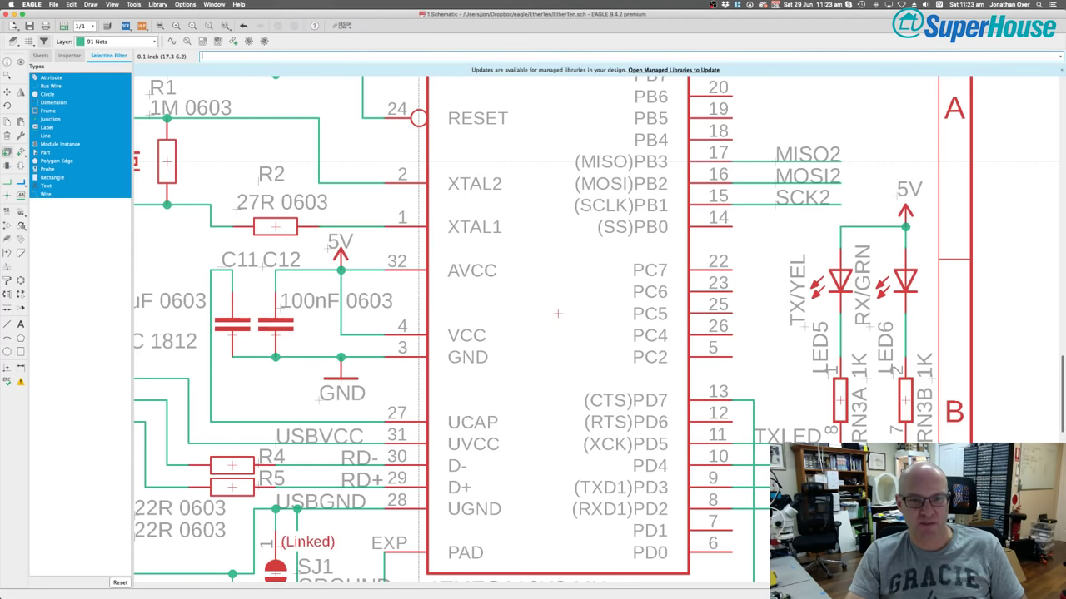
{"action": "left_click", "coordinate": [20, 227]}
{"action": "key", "text": "Return"}
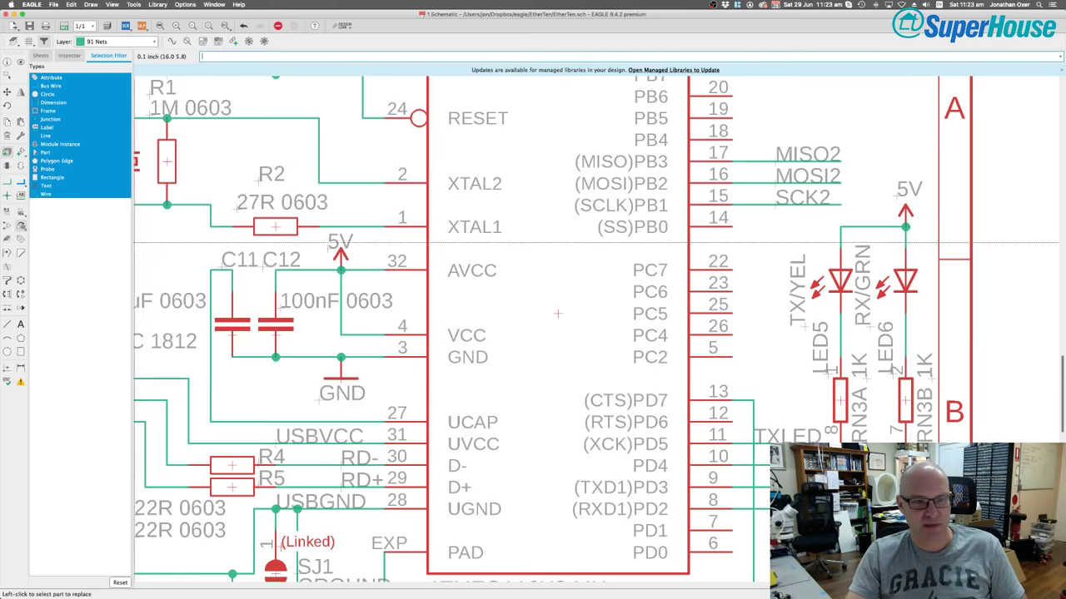
Look over the Status Display LEDs and resistors, then return to the board layout.
{"action": "scroll", "coordinate": [453, 280], "scroll_direction": "down", "scroll_amount": 2}
{"action": "scroll", "coordinate": [453, 280], "scroll_direction": "down", "scroll_amount": 2}
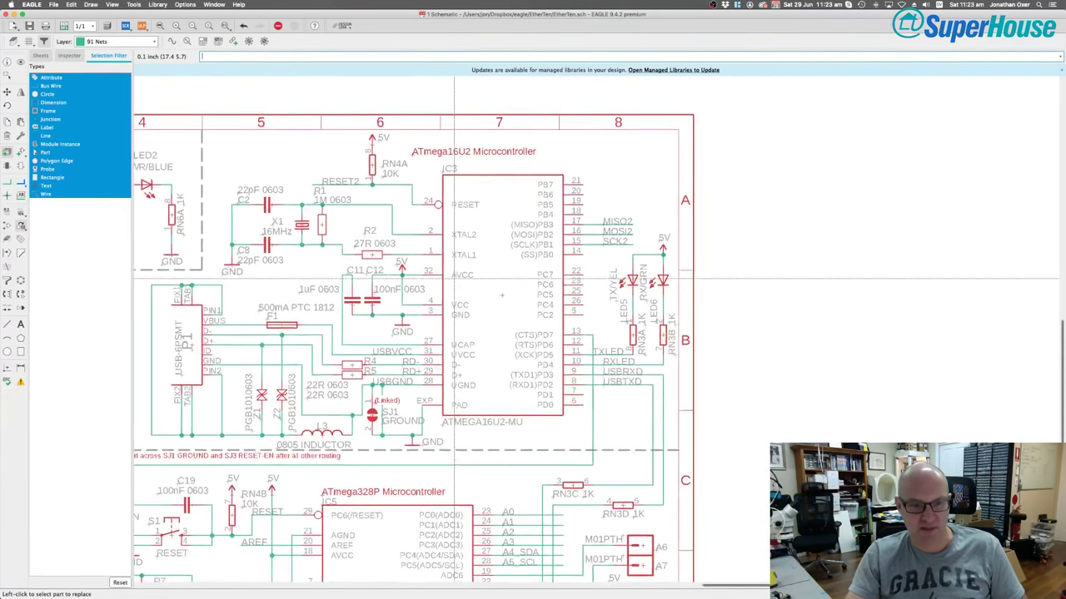
{"action": "scroll", "coordinate": [454, 280], "scroll_direction": "left", "scroll_amount": 5}
{"action": "scroll", "coordinate": [453, 280], "scroll_direction": "left", "scroll_amount": 10}
{"action": "scroll", "coordinate": [453, 280], "scroll_direction": "up", "scroll_amount": 3}
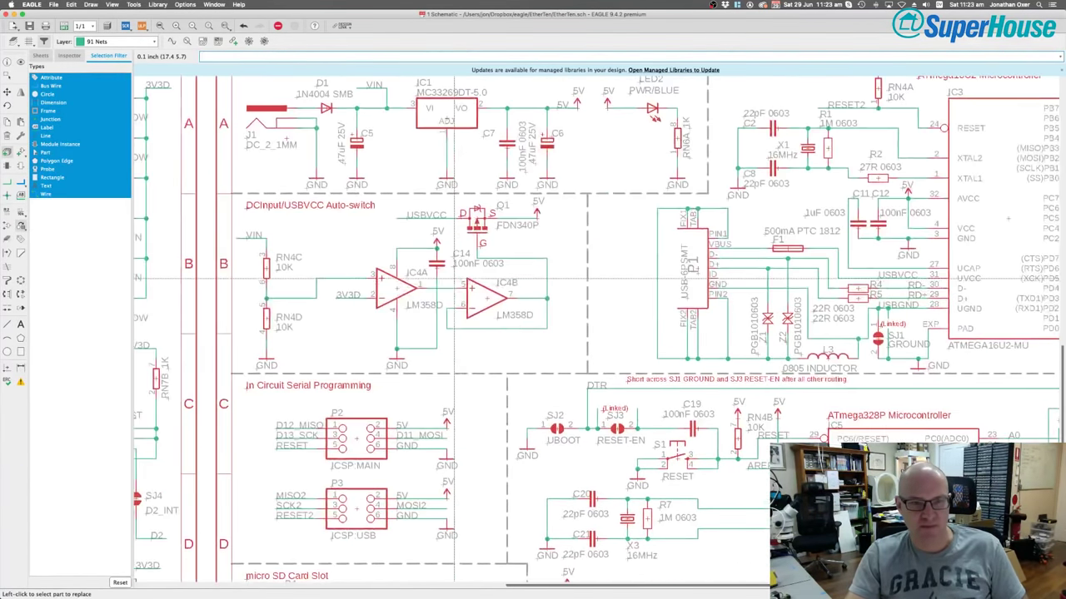
{"action": "scroll", "coordinate": [454, 279], "scroll_direction": "left", "scroll_amount": 3}
{"action": "scroll", "coordinate": [489, 191], "scroll_direction": "up", "scroll_amount": 6}
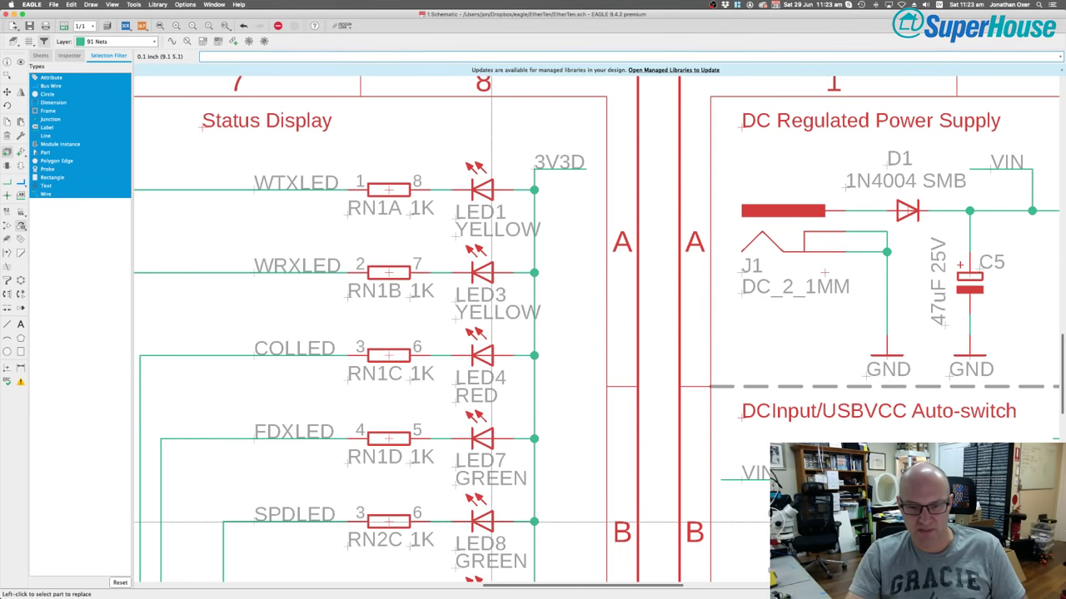
{"action": "scroll", "coordinate": [491, 522], "scroll_direction": "down", "scroll_amount": 3}
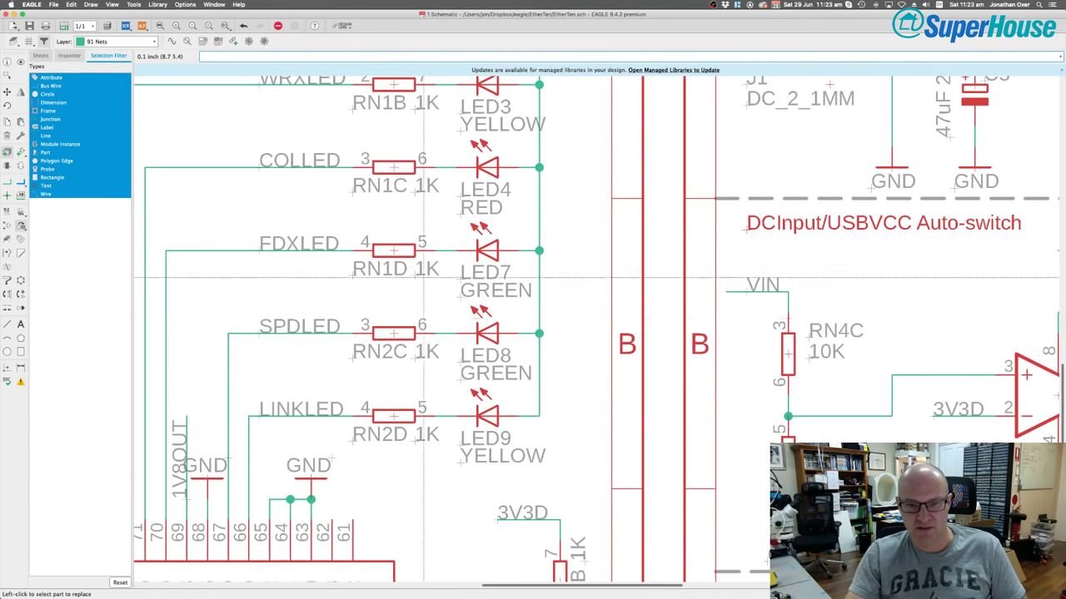
{"action": "scroll", "coordinate": [424, 276], "scroll_direction": "down", "scroll_amount": 3}
{"action": "left_click", "coordinate": [213, 4]}
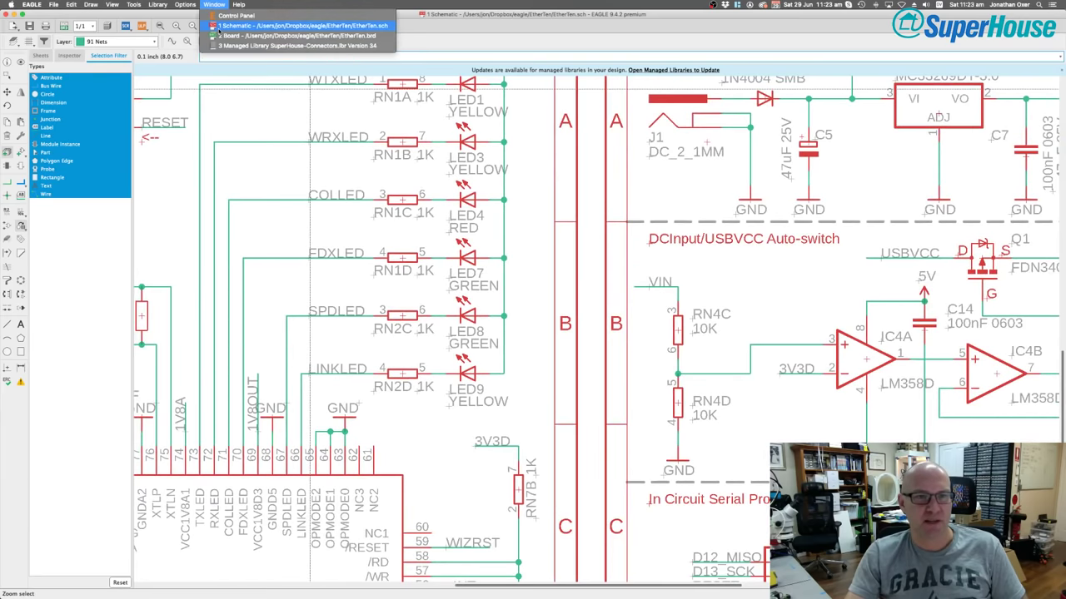
{"action": "left_click", "coordinate": [220, 36]}
Rotate LED1, LED3 and LED4 to 180 degrees through their Properties.
{"action": "scroll", "coordinate": [649, 247], "scroll_direction": "right", "scroll_amount": 10}
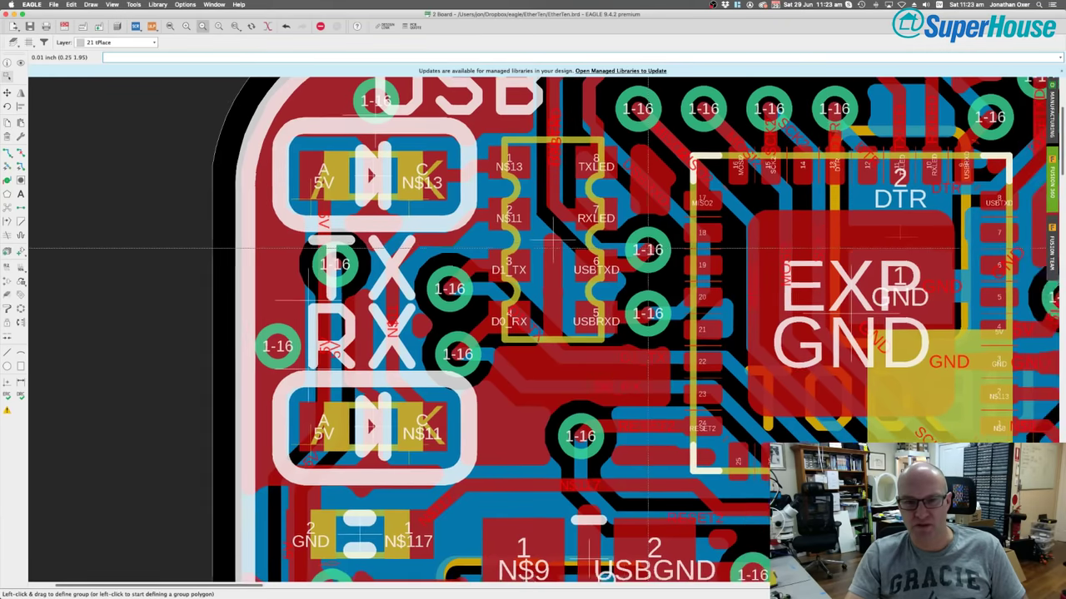
{"action": "scroll", "coordinate": [649, 246], "scroll_direction": "right", "scroll_amount": 10}
{"action": "scroll", "coordinate": [648, 247], "scroll_direction": "down", "scroll_amount": 5}
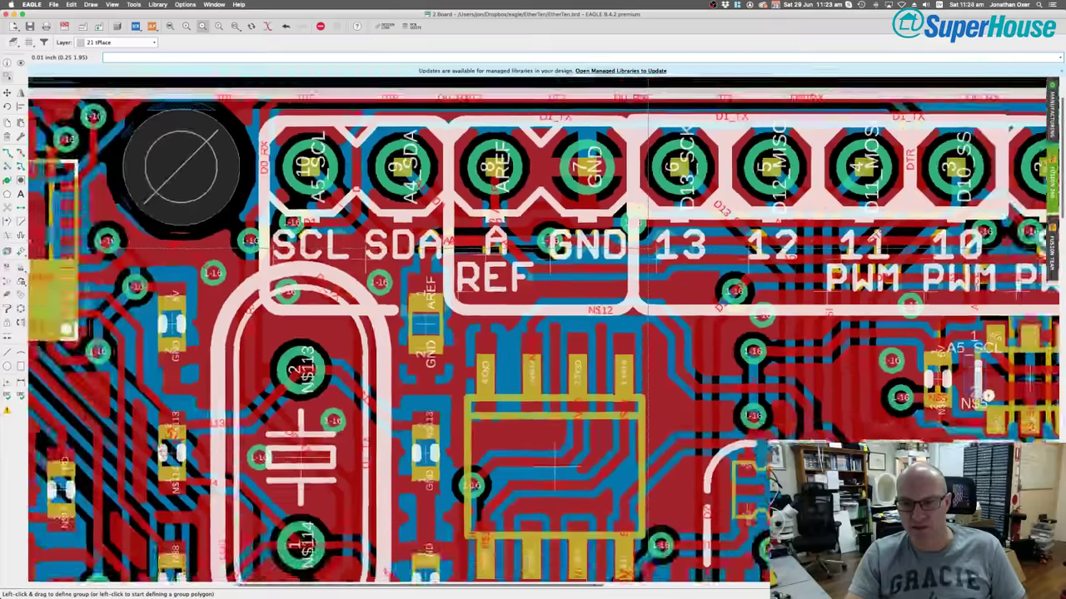
{"action": "scroll", "coordinate": [648, 247], "scroll_direction": "right", "scroll_amount": 10}
{"action": "scroll", "coordinate": [648, 247], "scroll_direction": "down", "scroll_amount": 10}
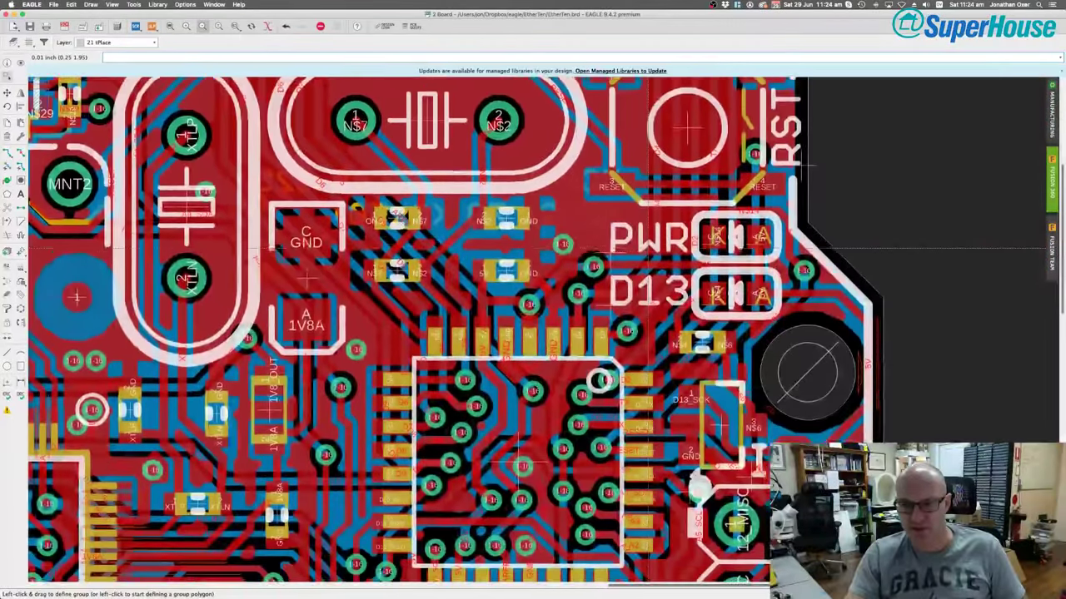
{"action": "scroll", "coordinate": [648, 247], "scroll_direction": "down", "scroll_amount": 10}
{"action": "scroll", "coordinate": [648, 246], "scroll_direction": "left", "scroll_amount": 10}
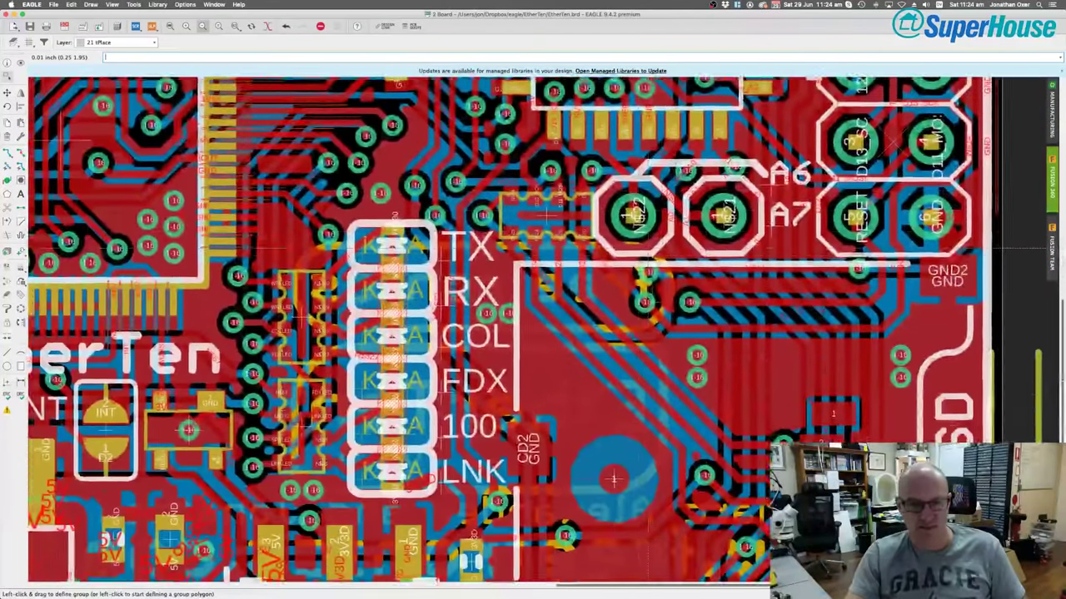
{"action": "scroll", "coordinate": [509, 294], "scroll_direction": "right", "scroll_amount": 3}
{"action": "scroll", "coordinate": [509, 295], "scroll_direction": "up", "scroll_amount": 5}
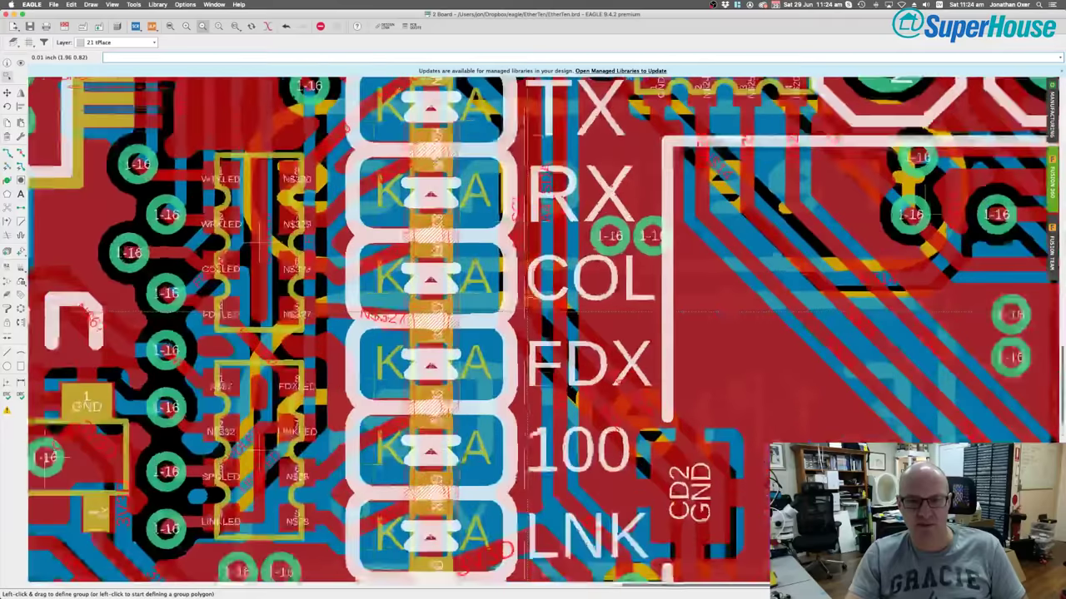
{"action": "scroll", "coordinate": [510, 295], "scroll_direction": "up", "scroll_amount": 3}
{"action": "scroll", "coordinate": [510, 295], "scroll_direction": "left", "scroll_amount": 2}
{"action": "left_click", "coordinate": [7, 63]}
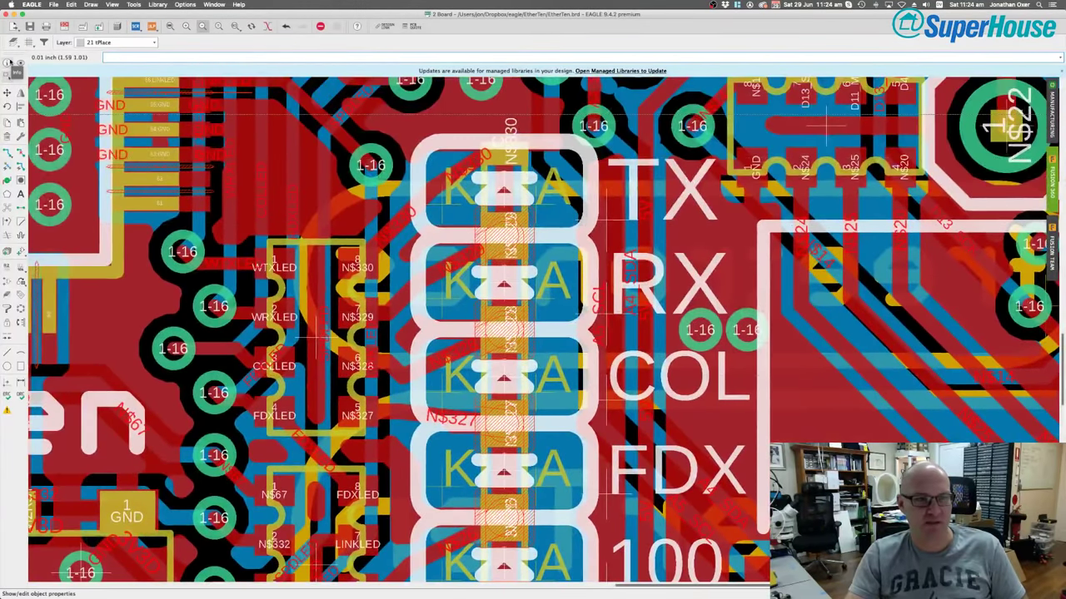
{"action": "left_click", "coordinate": [503, 188]}
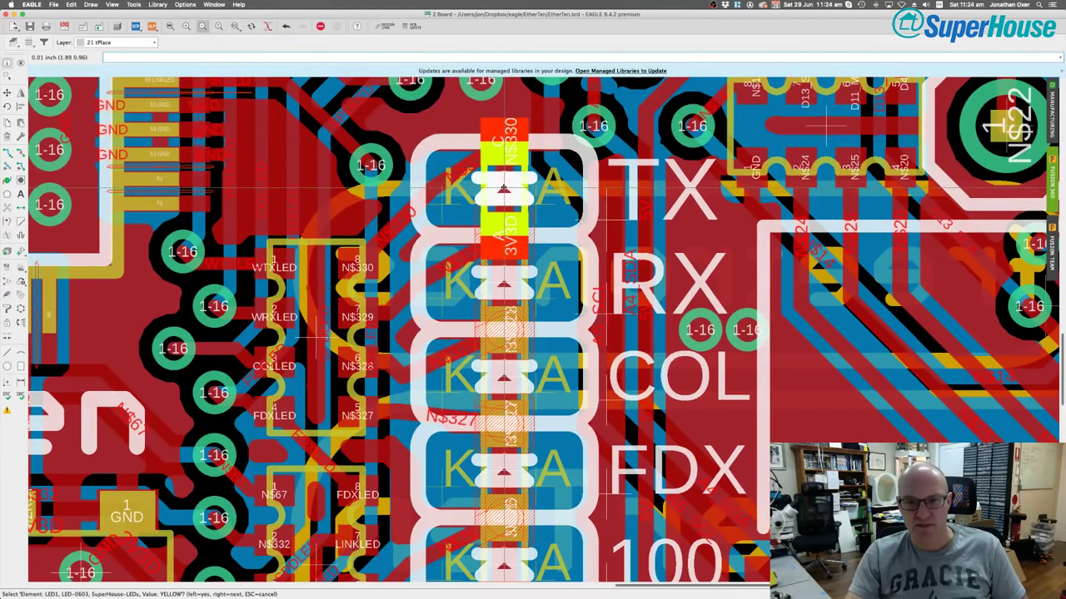
{"action": "left_click", "coordinate": [502, 188]}
{"action": "left_click", "coordinate": [671, 106]}
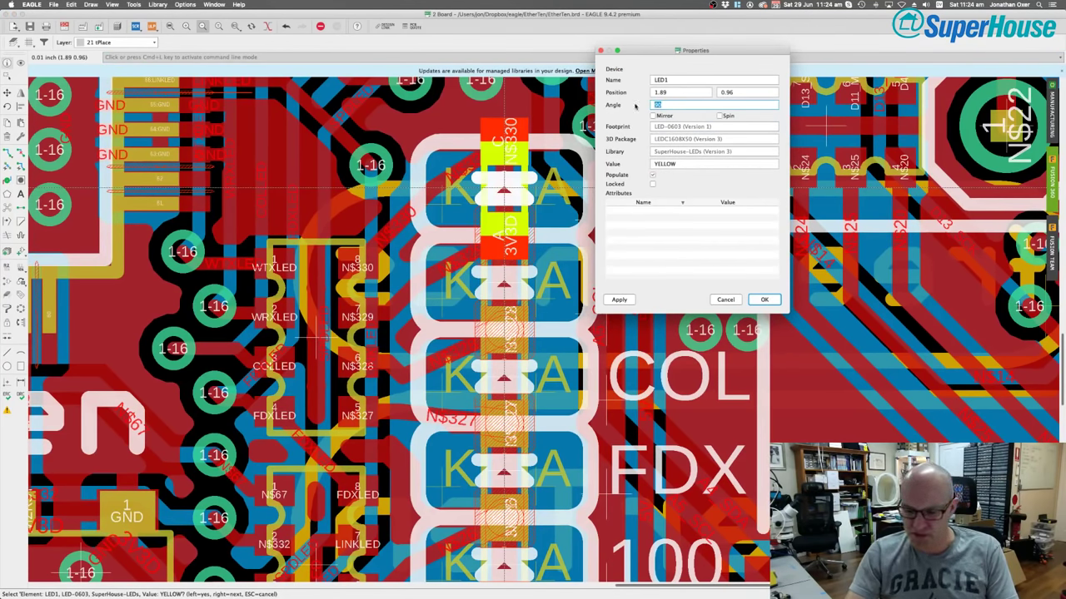
{"action": "left_click", "coordinate": [621, 300]}
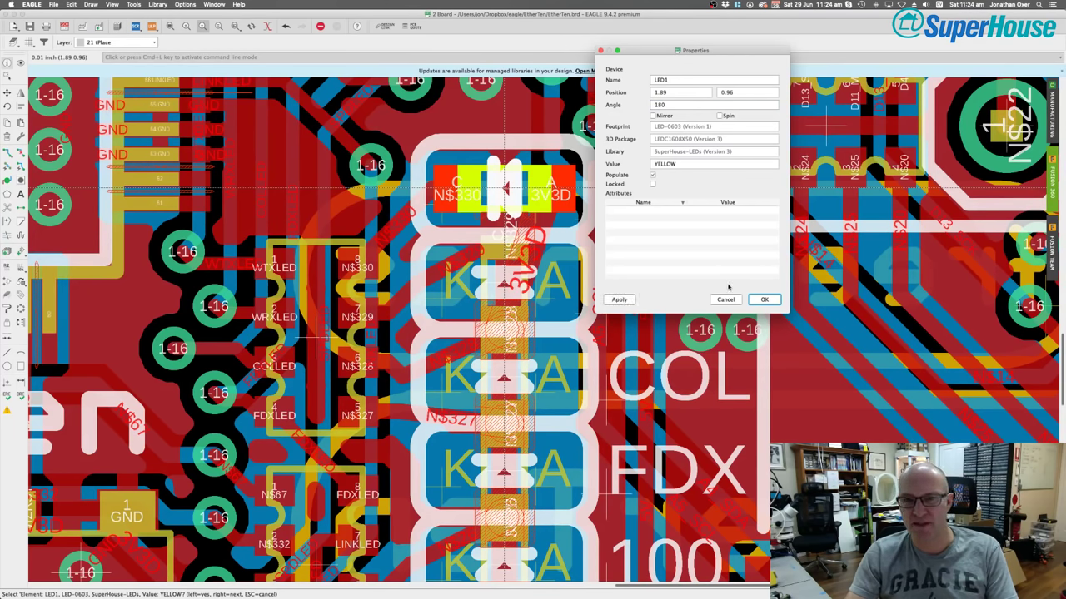
{"action": "left_click", "coordinate": [765, 300]}
{"action": "left_click", "coordinate": [506, 277]}
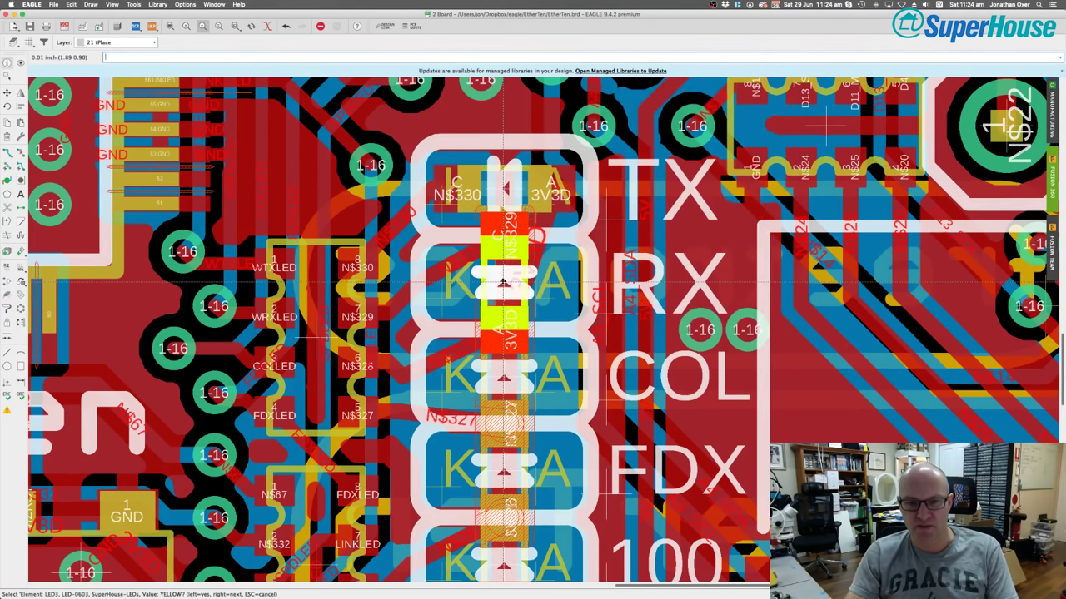
{"action": "left_click", "coordinate": [505, 277]}
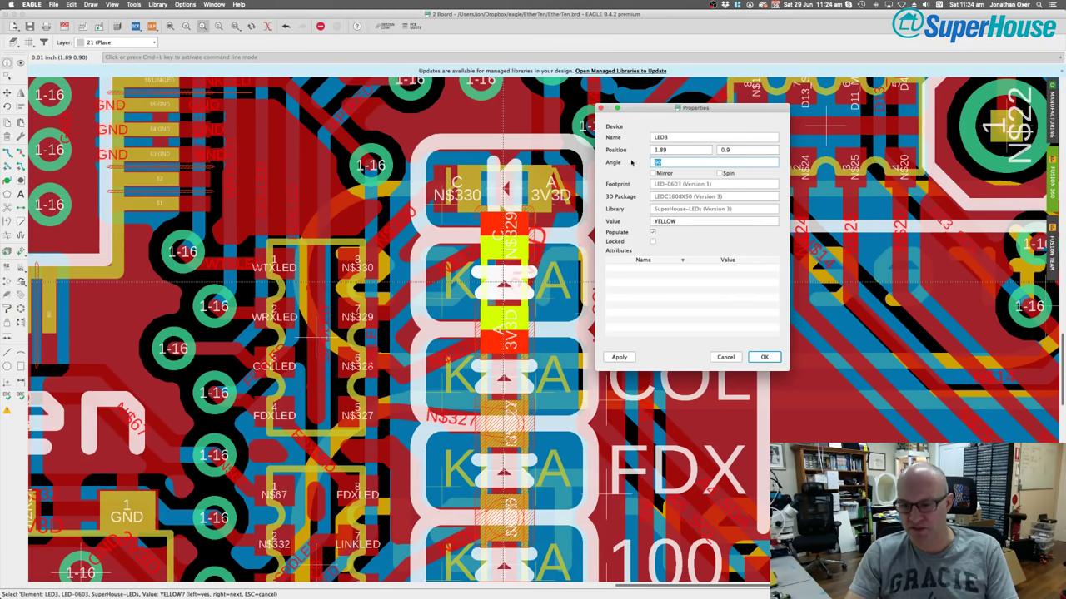
{"action": "type", "text": "180"}
{"action": "key", "text": "Return"}
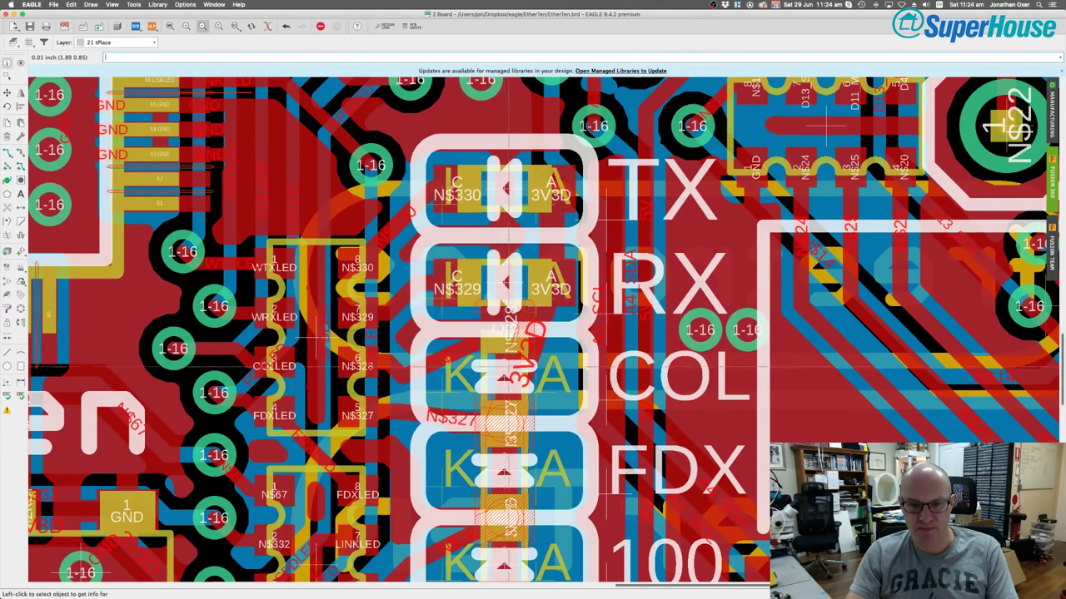
{"action": "left_click", "coordinate": [504, 376]}
{"action": "left_click", "coordinate": [503, 376]}
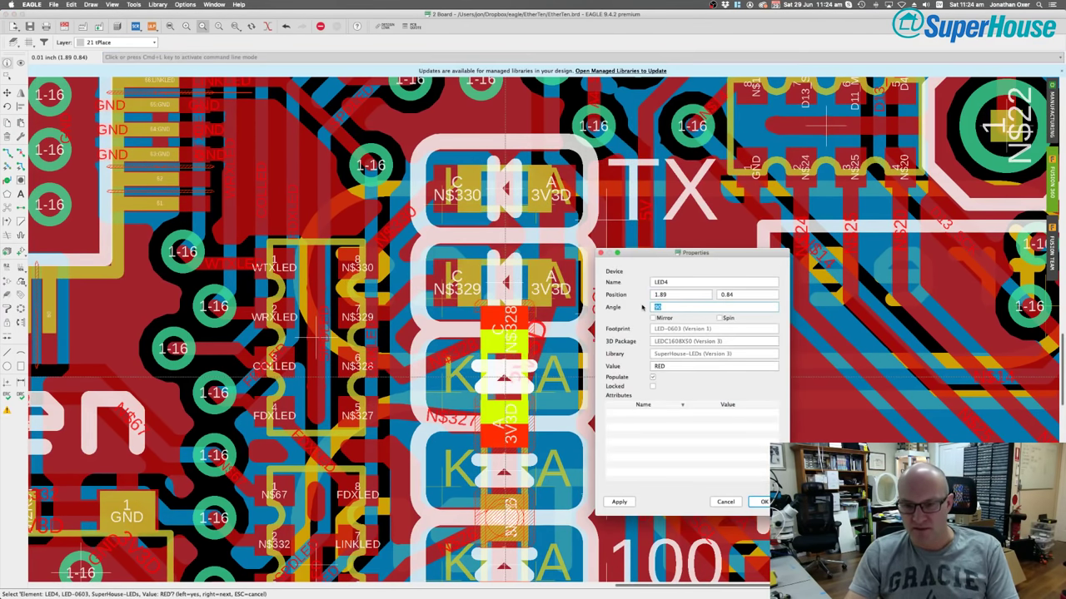
{"action": "type", "text": "180"}
{"action": "key", "text": "Return"}
Rotate LED7, LED8 and LED9 to 180 degrees as well.
{"action": "scroll", "coordinate": [533, 333], "scroll_direction": "down", "scroll_amount": 5}
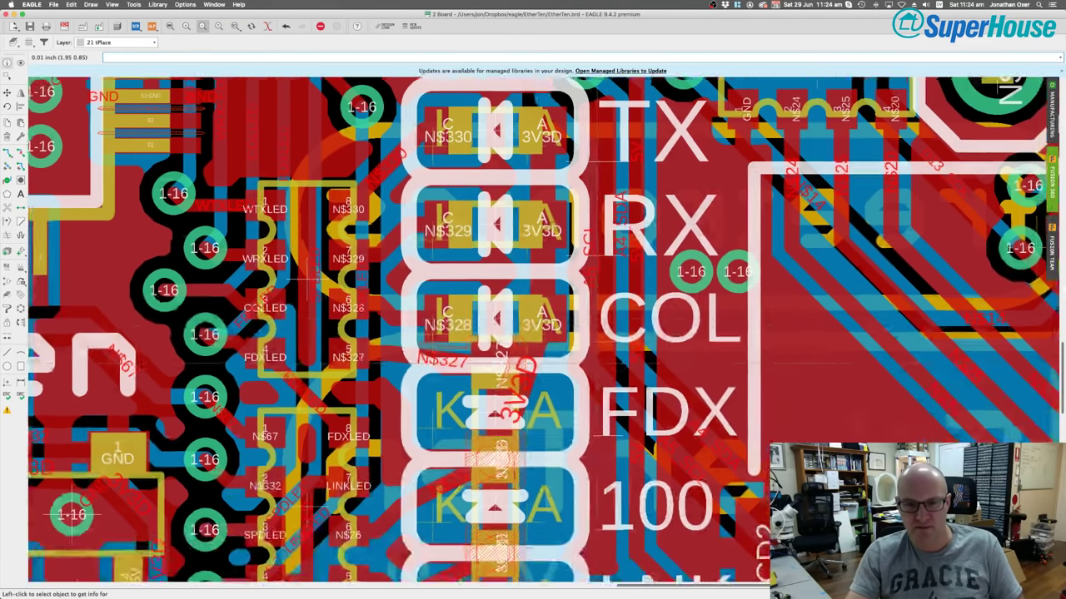
{"action": "left_click", "coordinate": [471, 278]}
{"action": "left_click", "coordinate": [471, 278]}
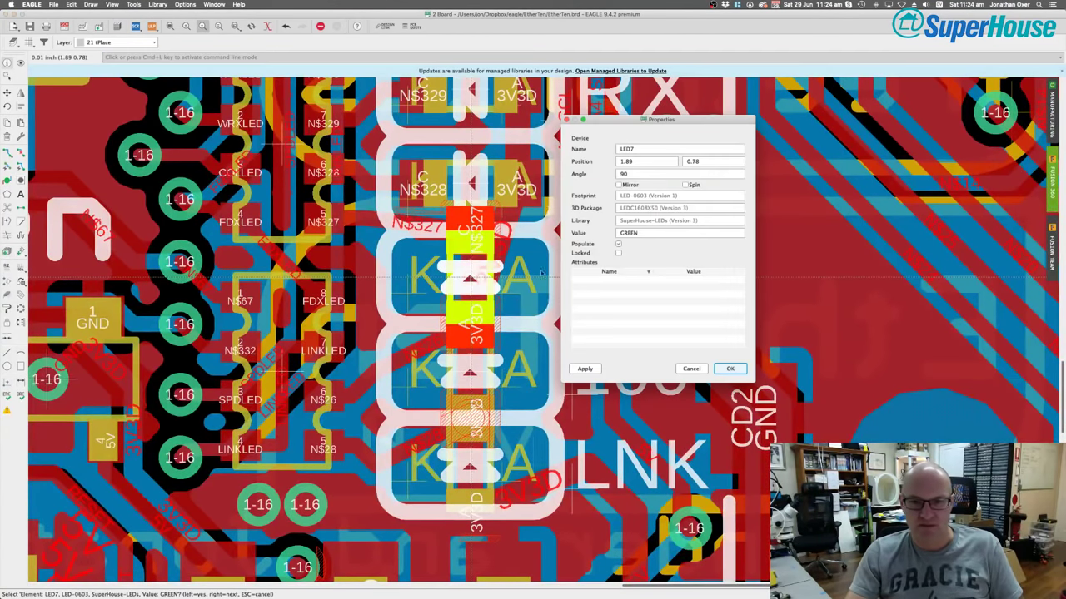
{"action": "left_click", "coordinate": [636, 174]}
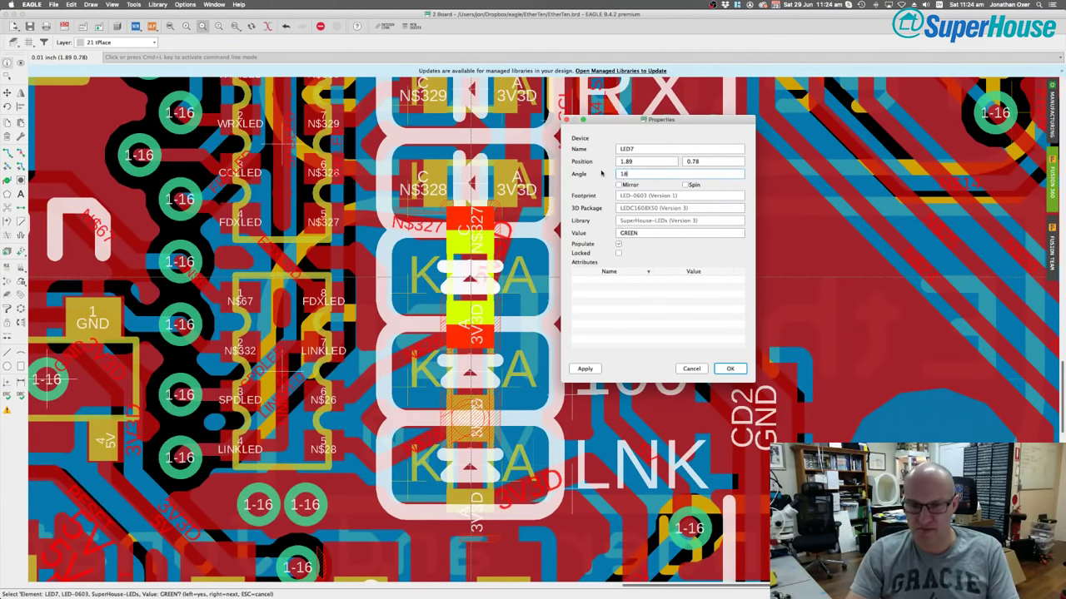
{"action": "left_click", "coordinate": [736, 374]}
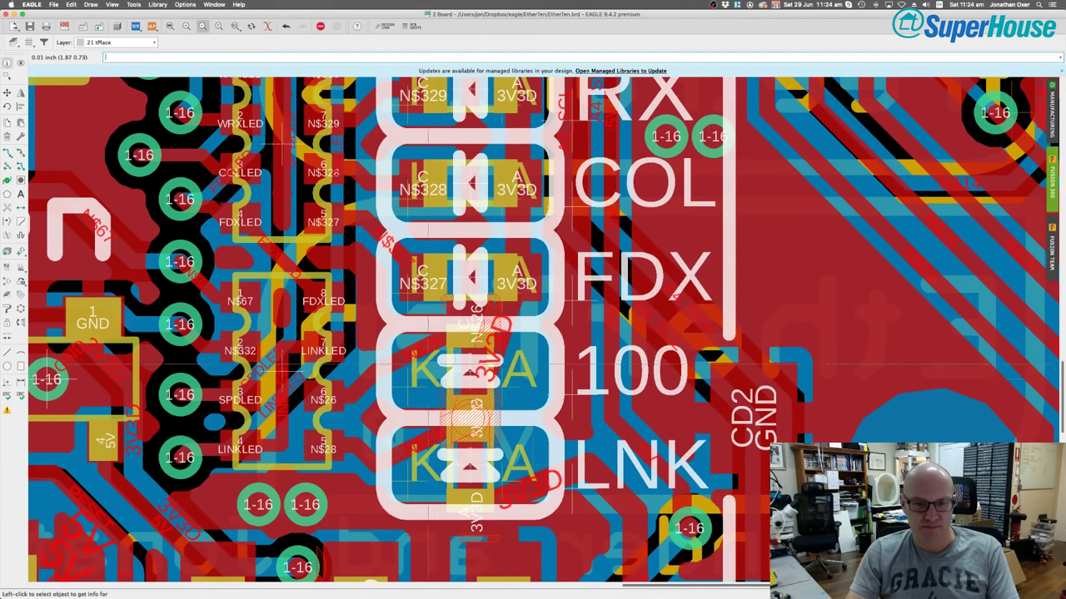
{"action": "left_click", "coordinate": [470, 372]}
{"action": "left_click", "coordinate": [470, 372]}
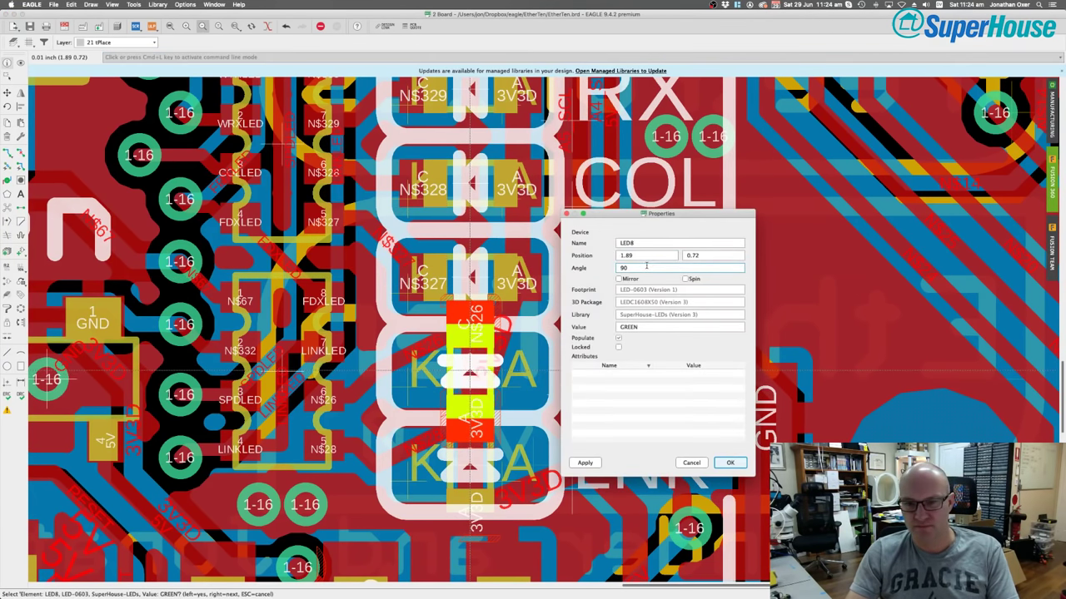
{"action": "type", "text": "180"}
{"action": "key", "text": "Return"}
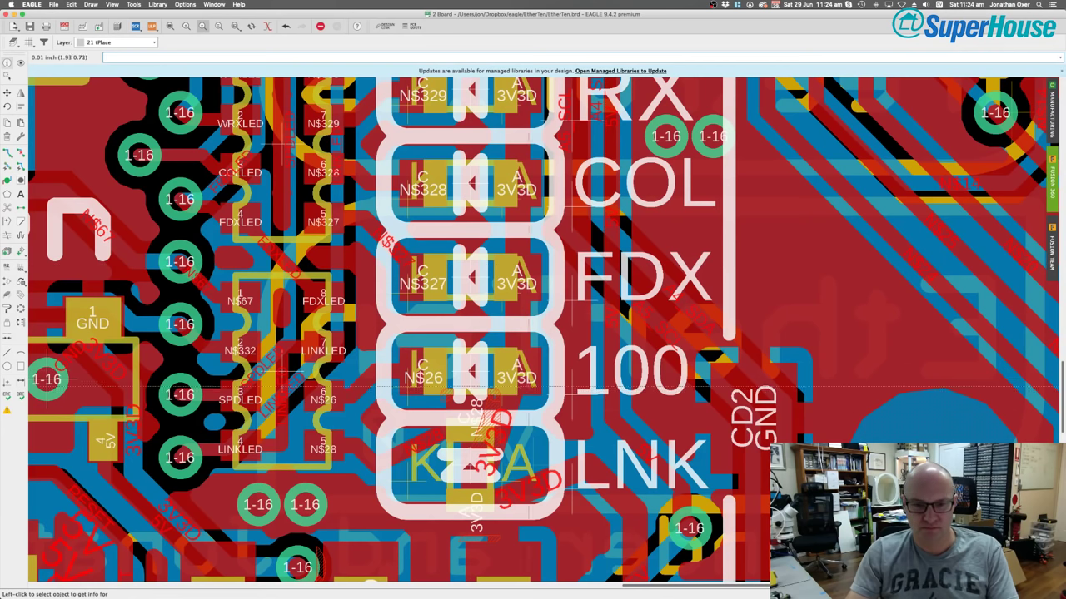
{"action": "left_click", "coordinate": [470, 458]}
{"action": "left_click", "coordinate": [471, 458]}
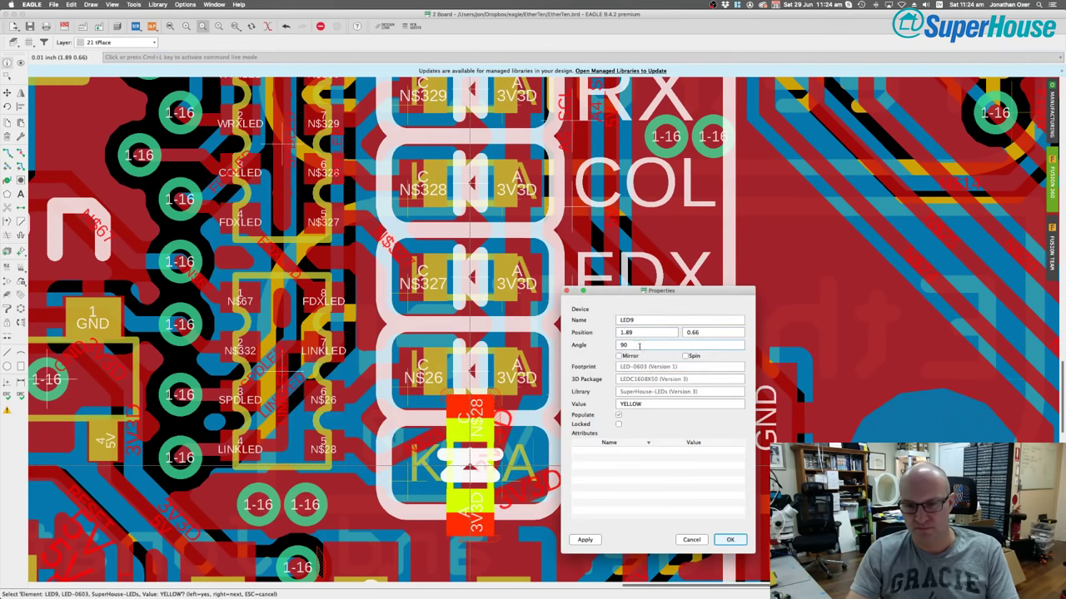
{"action": "type", "text": "180"}
{"action": "key", "text": "Return"}
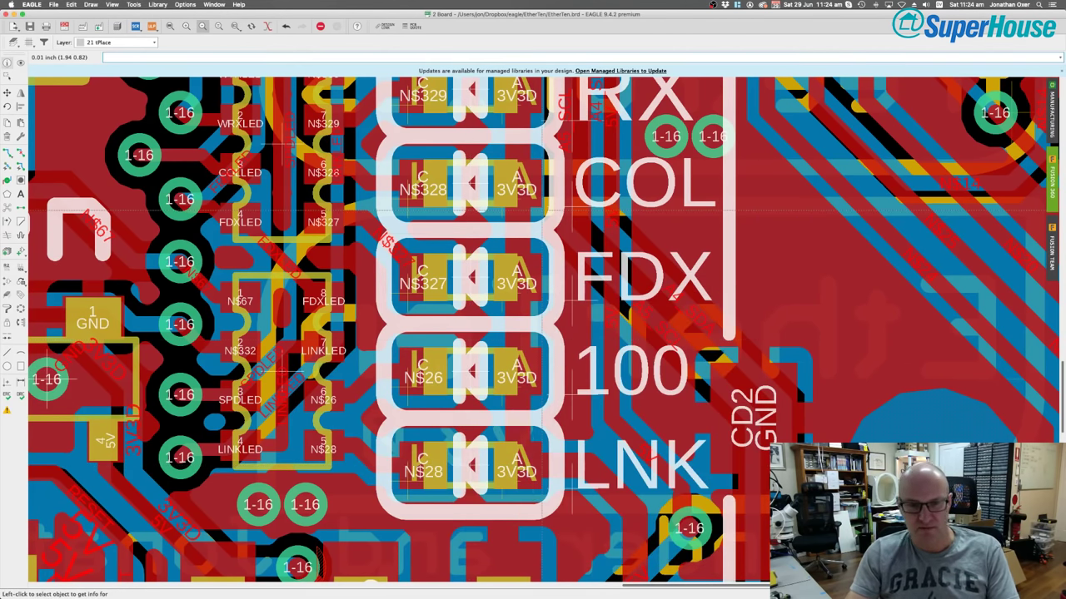
Run ratsnest to recalculate connections and pours, then zoom out over the whole board.
{"action": "scroll", "coordinate": [580, 421], "scroll_direction": "down", "scroll_amount": 5}
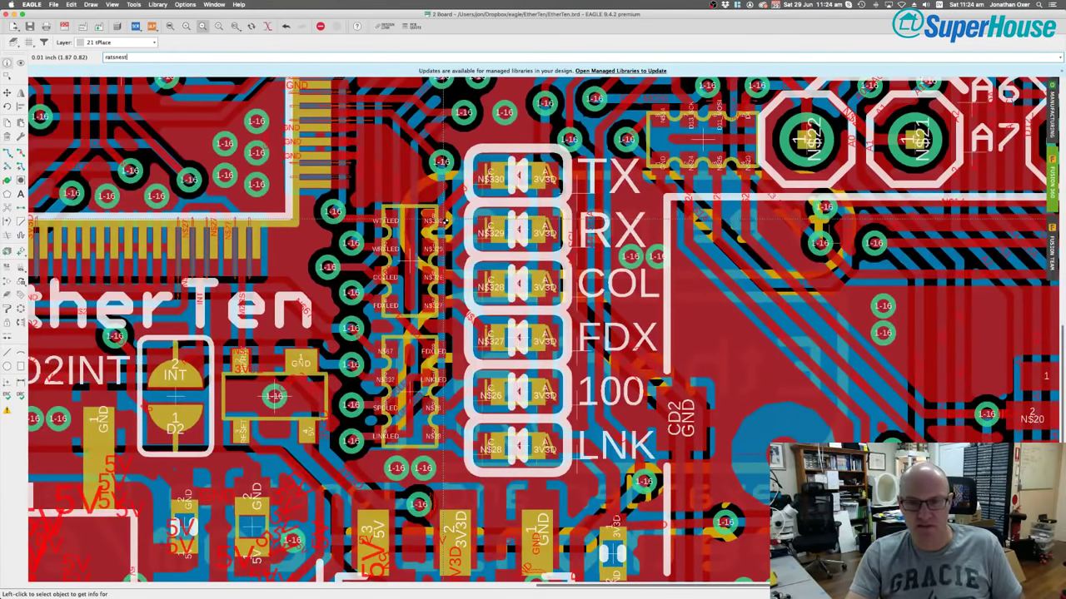
{"action": "type", "text": "ratsnest"}
{"action": "key", "text": "Return"}
{"action": "key", "text": "Escape"}
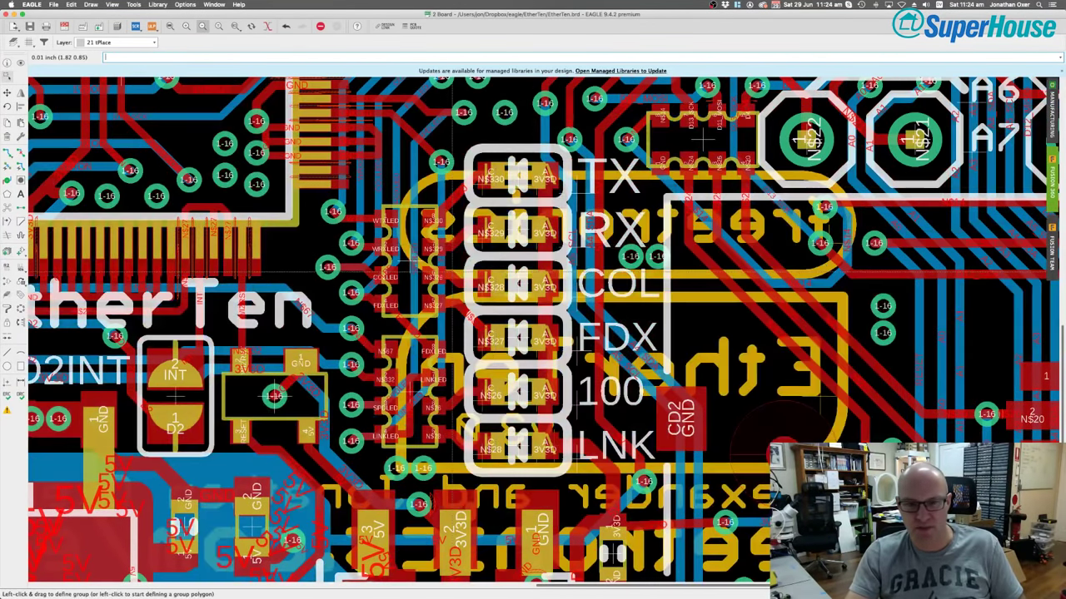
{"action": "scroll", "coordinate": [458, 271], "scroll_direction": "down", "scroll_amount": 3}
{"action": "scroll", "coordinate": [499, 333], "scroll_direction": "down", "scroll_amount": 3}
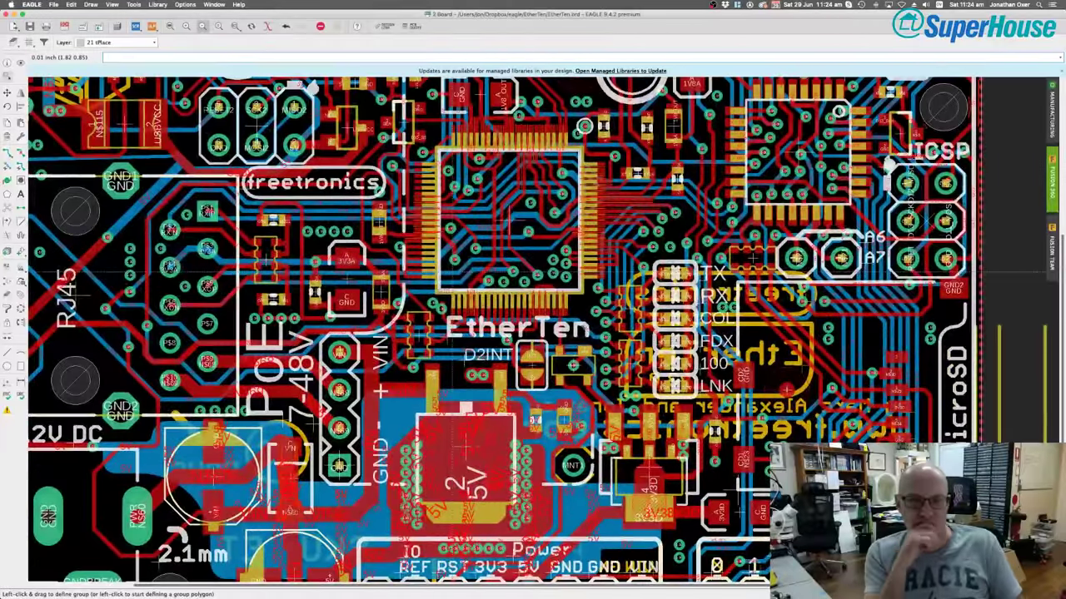
{"action": "scroll", "coordinate": [532, 333], "scroll_direction": "up", "scroll_amount": 5}
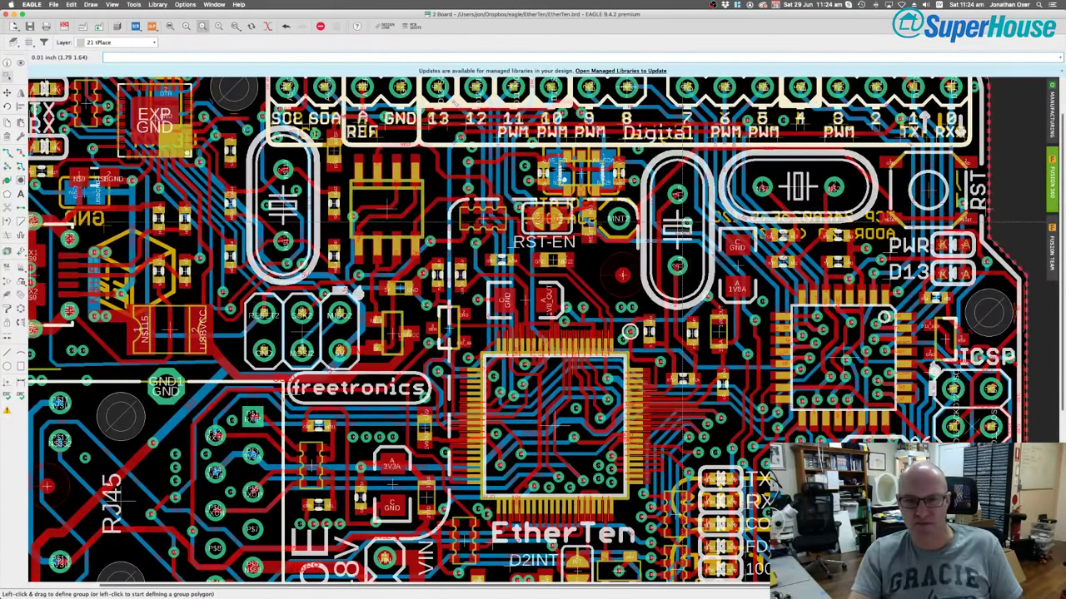
{"action": "scroll", "coordinate": [533, 333], "scroll_direction": "down", "scroll_amount": 3}
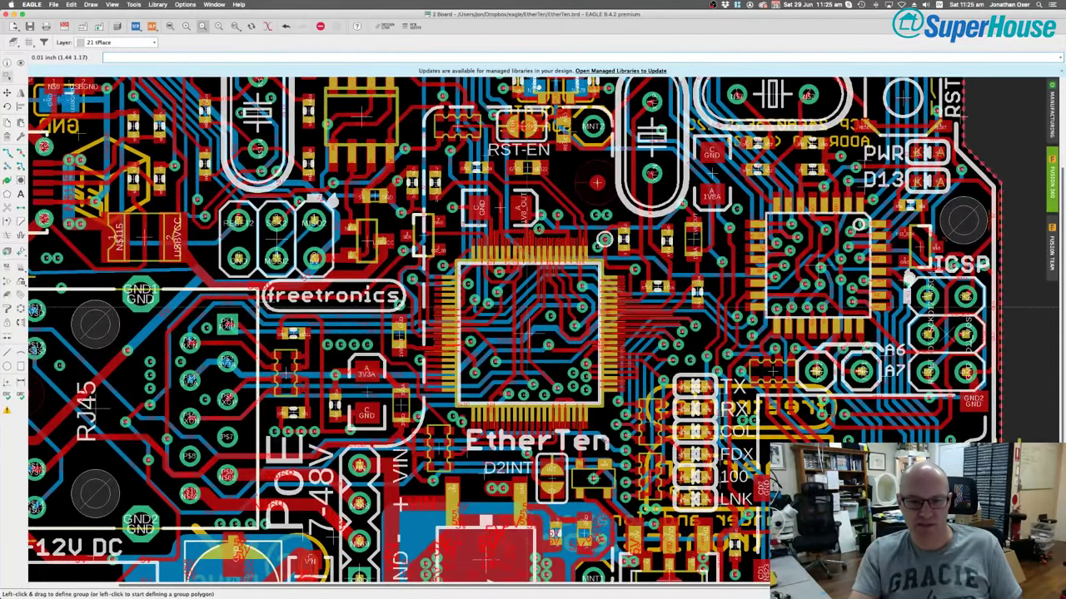
{"action": "scroll", "coordinate": [597, 182], "scroll_direction": "down", "scroll_amount": 3}
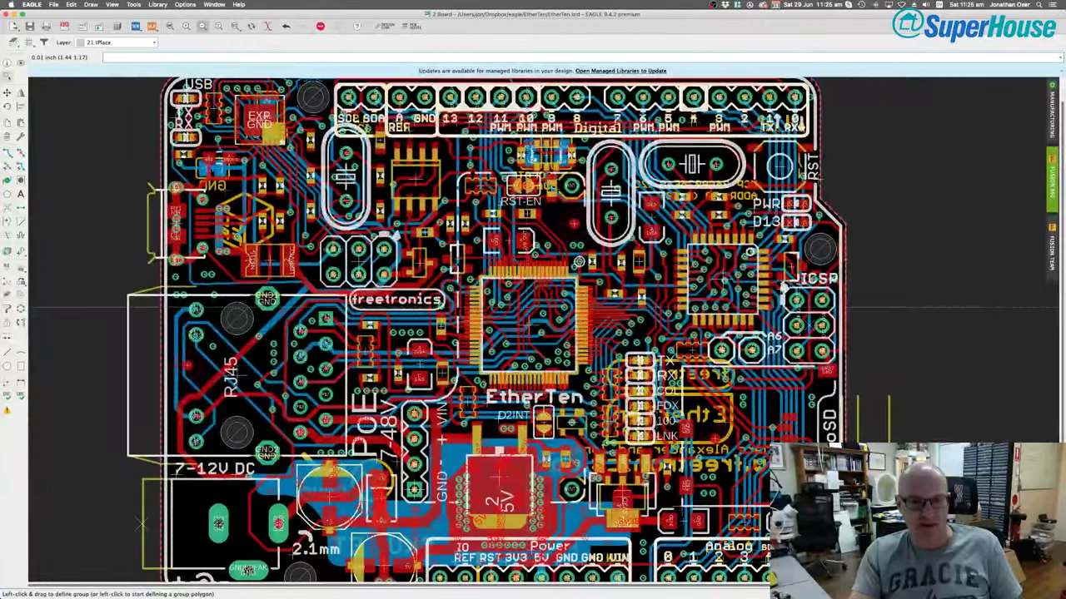
{"action": "scroll", "coordinate": [533, 333], "scroll_direction": "up", "scroll_amount": 1}
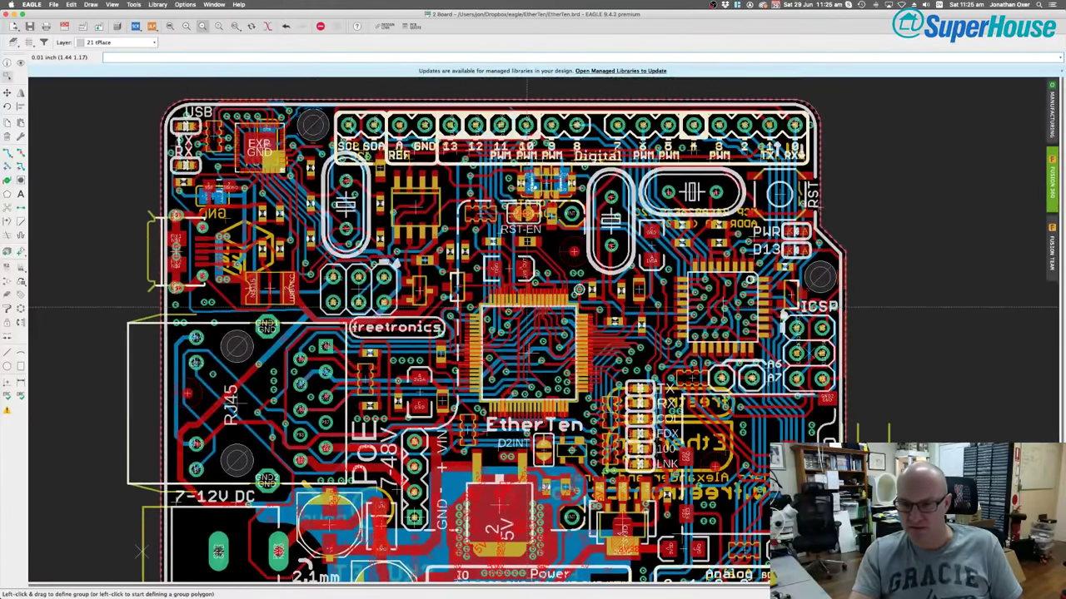
{"action": "scroll", "coordinate": [527, 308], "scroll_direction": "down", "scroll_amount": 2}
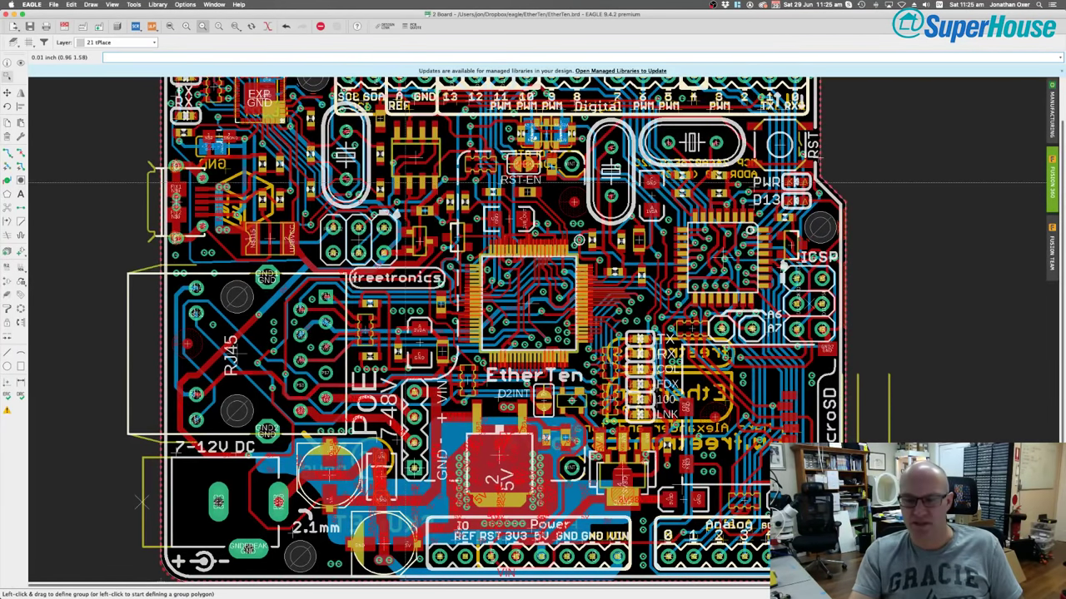
Save the design and choose Push to Fusion in the Fusion 360 sync panel.
{"action": "key", "text": "super+s"}
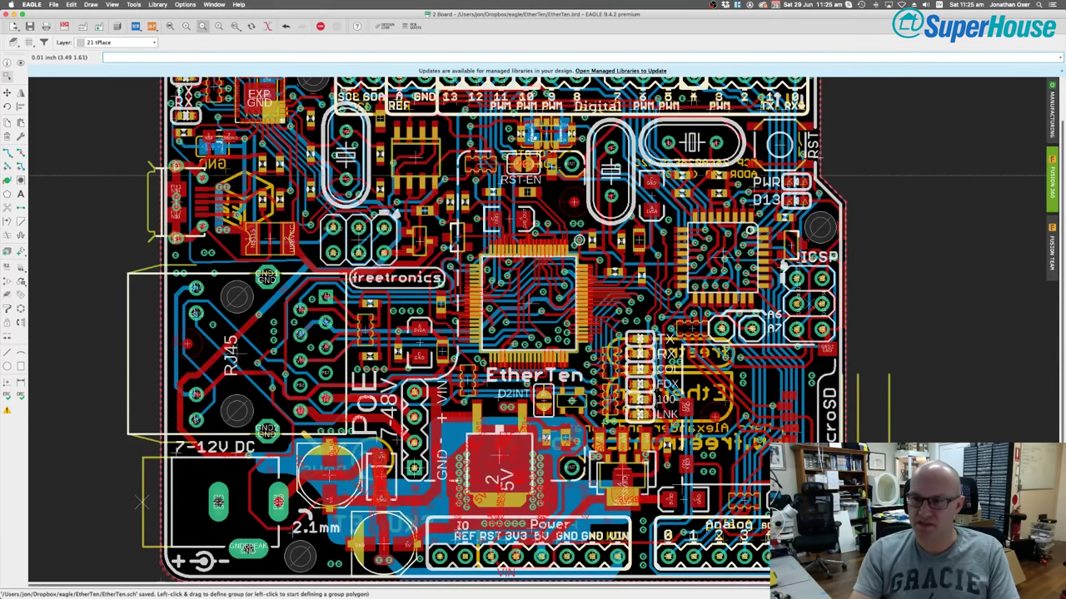
{"action": "left_click", "coordinate": [1051, 177]}
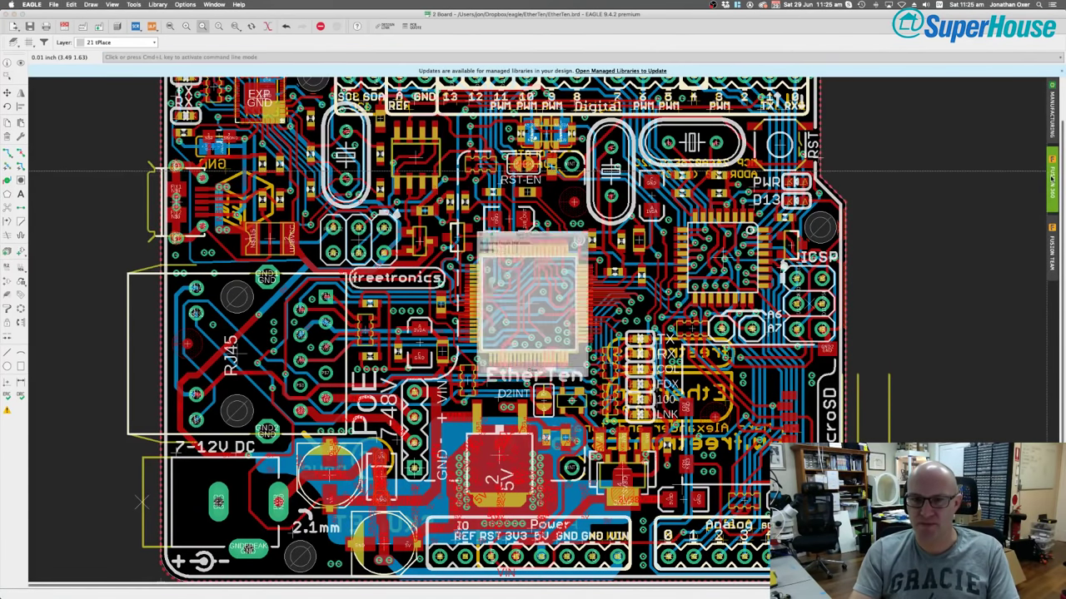
{"action": "left_click", "coordinate": [523, 380]}
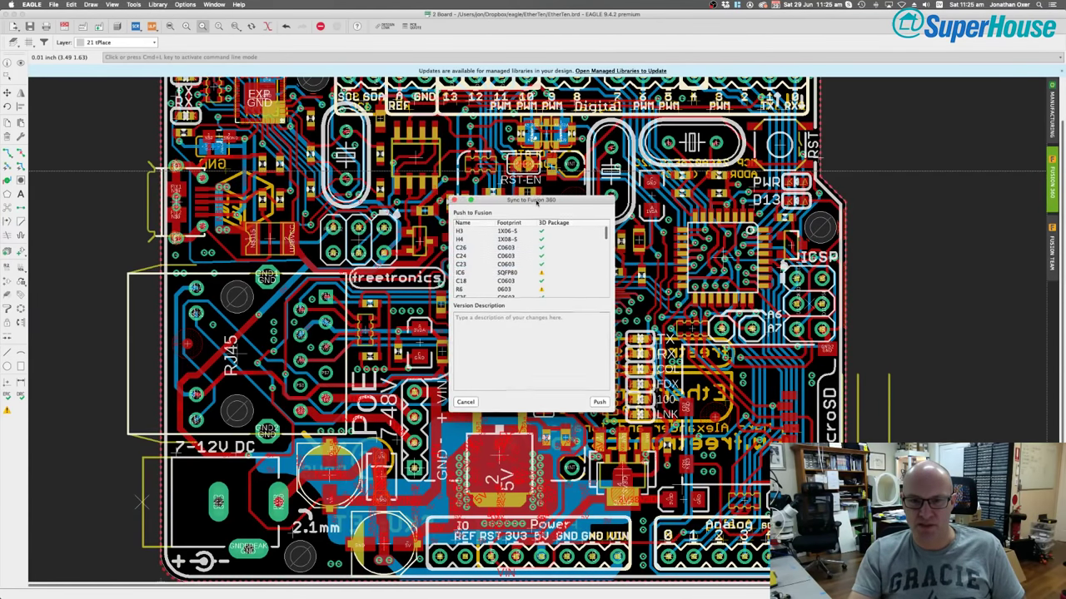
Reposition and enlarge the sync window, review the parts list, and start the push.
{"action": "left_click_drag", "start_coordinate": [540, 223], "coordinate": [391, 92]}
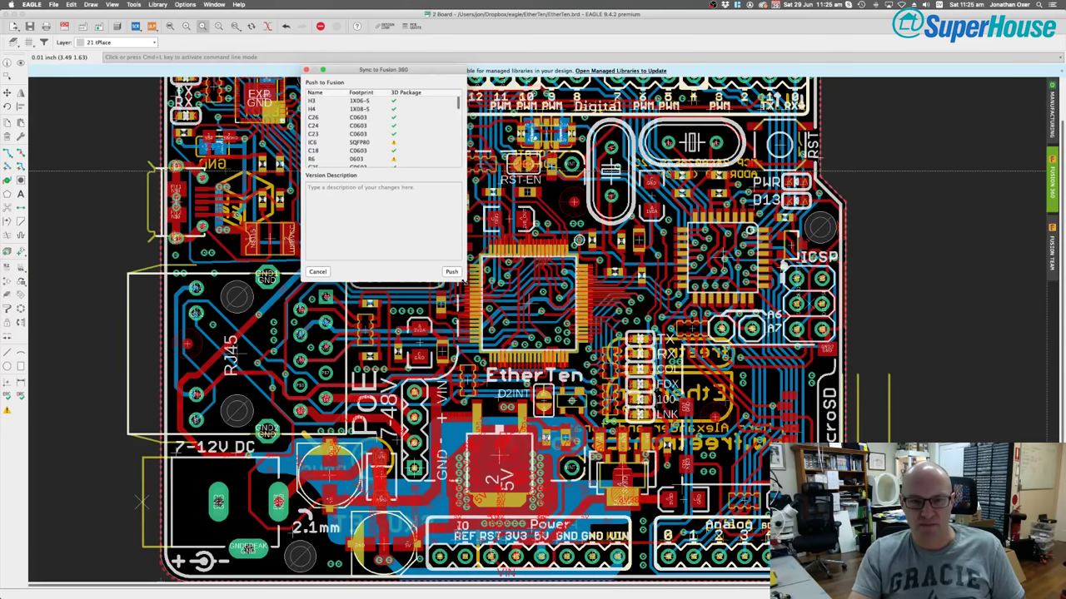
{"action": "left_click_drag", "start_coordinate": [460, 281], "coordinate": [515, 491]}
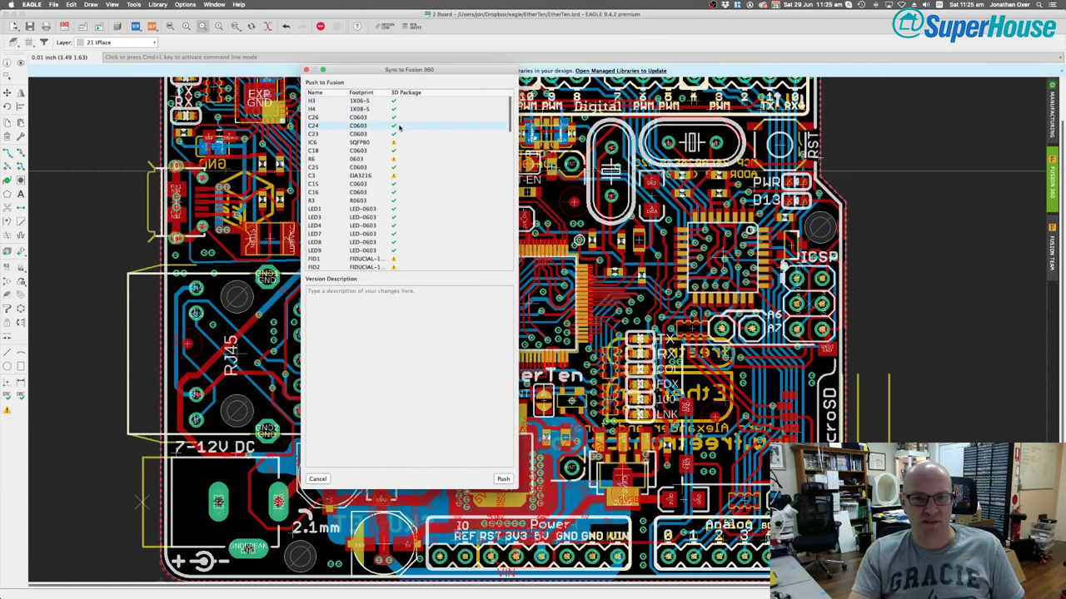
{"action": "scroll", "coordinate": [379, 167], "scroll_direction": "down", "scroll_amount": 5}
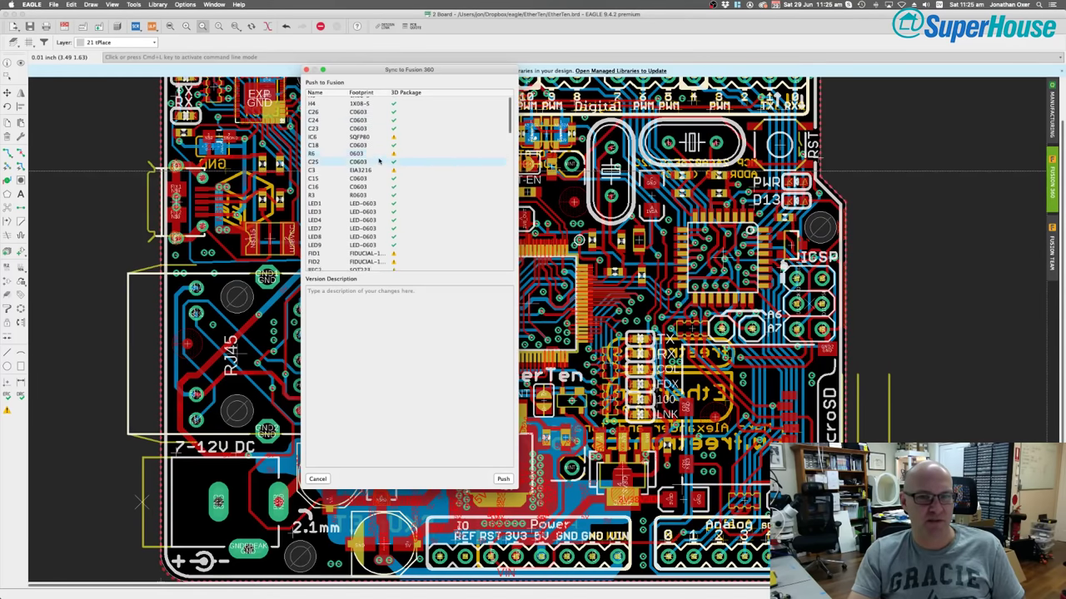
{"action": "scroll", "coordinate": [379, 166], "scroll_direction": "down", "scroll_amount": 10}
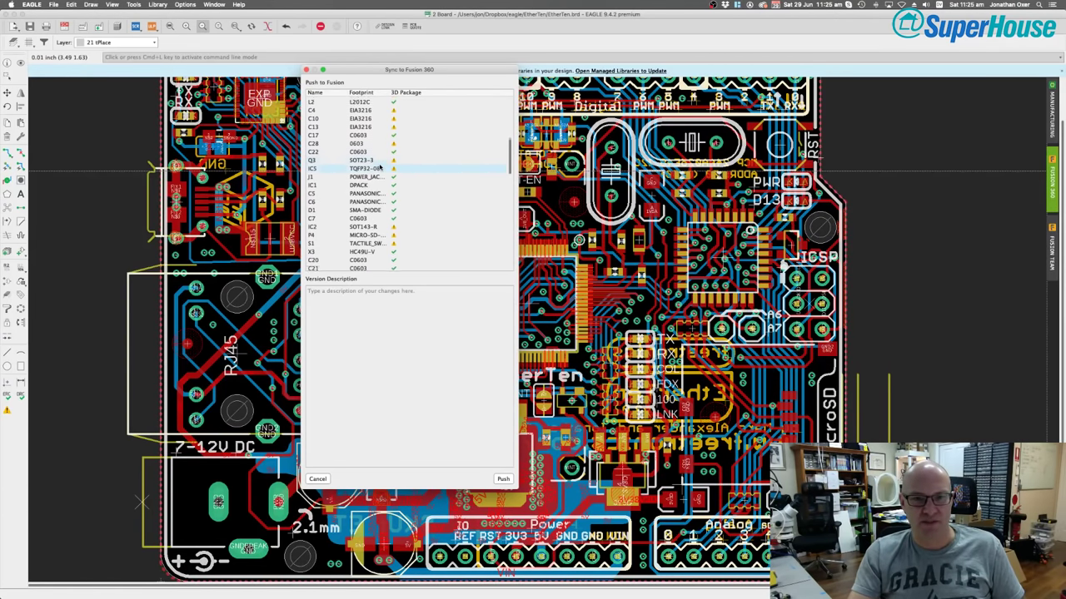
{"action": "scroll", "coordinate": [380, 166], "scroll_direction": "down", "scroll_amount": 10}
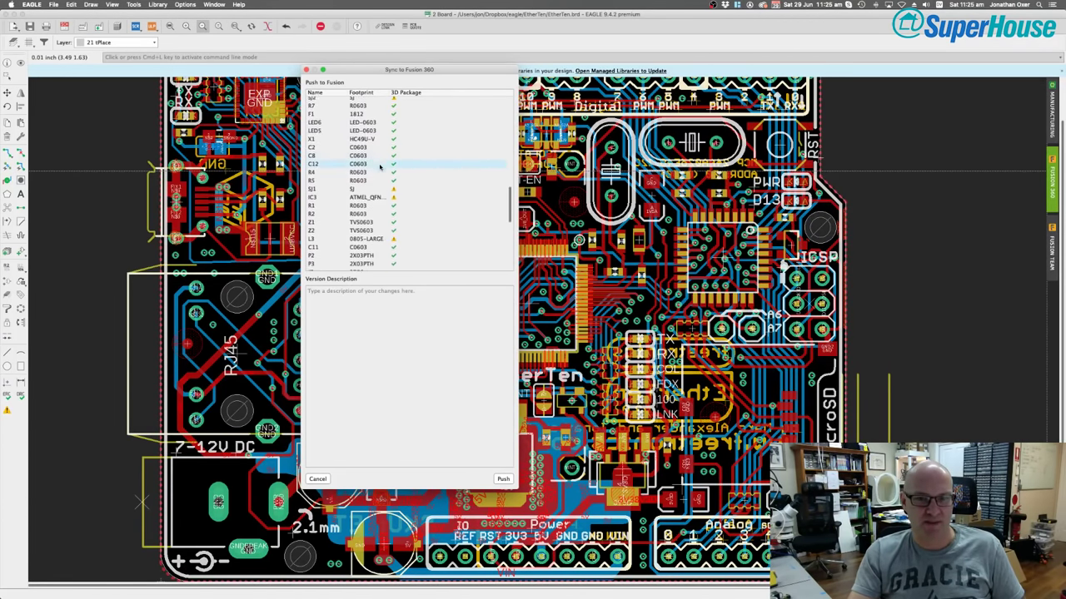
{"action": "scroll", "coordinate": [380, 167], "scroll_direction": "up", "scroll_amount": 2}
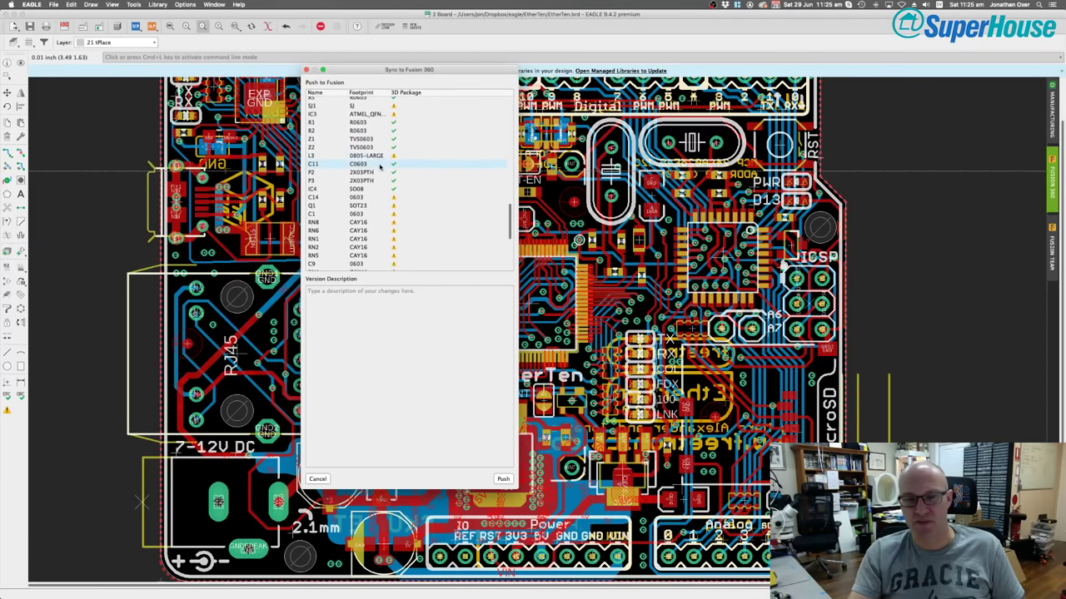
{"action": "scroll", "coordinate": [380, 166], "scroll_direction": "down", "scroll_amount": 5}
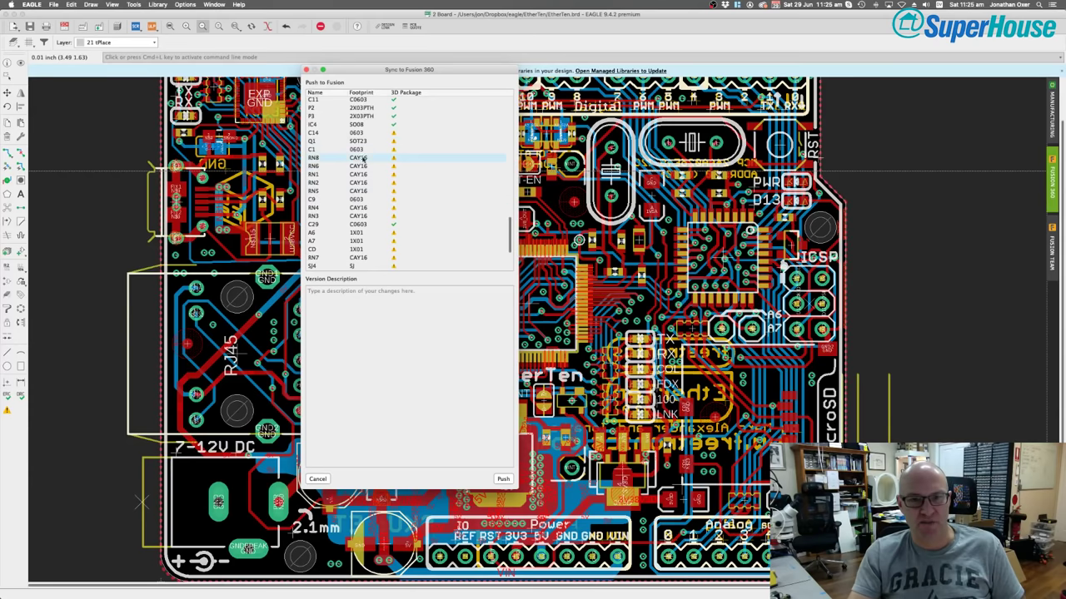
{"action": "scroll", "coordinate": [391, 187], "scroll_direction": "down", "scroll_amount": 5}
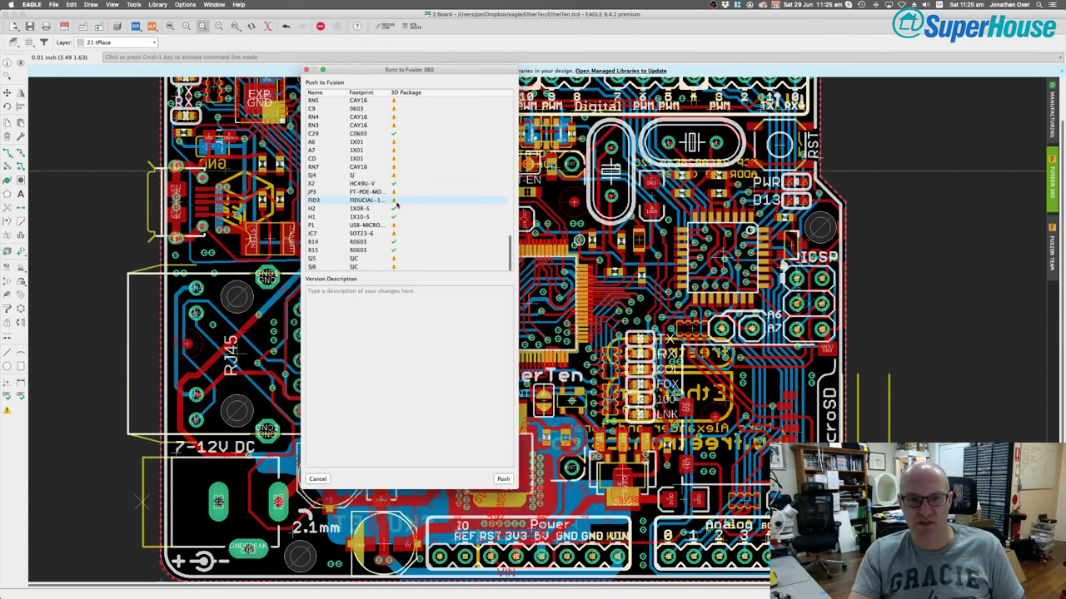
{"action": "scroll", "coordinate": [396, 204], "scroll_direction": "up", "scroll_amount": 10}
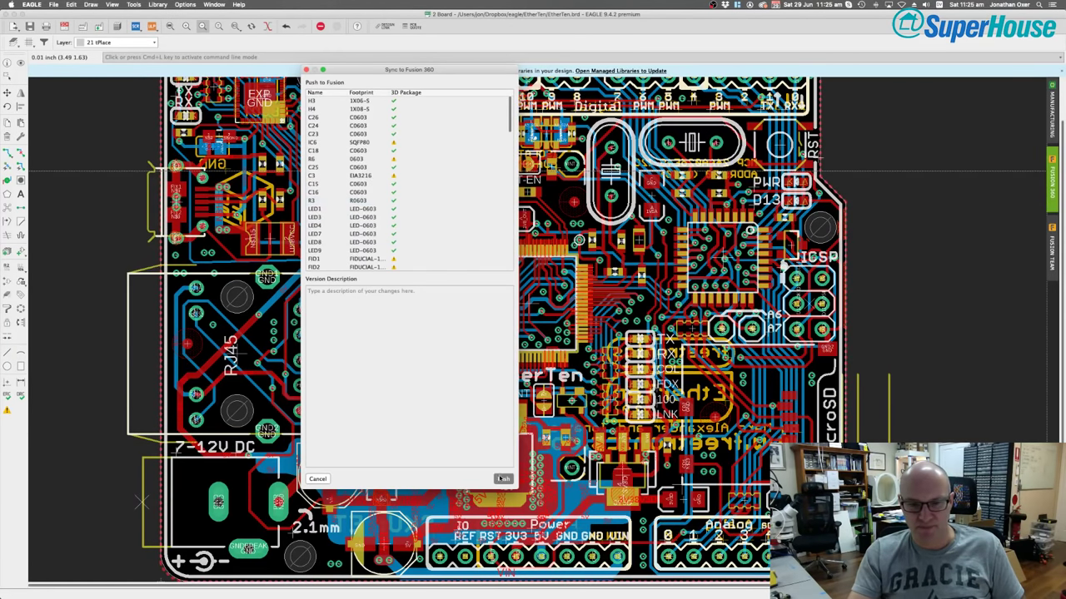
{"action": "key", "text": "Return"}
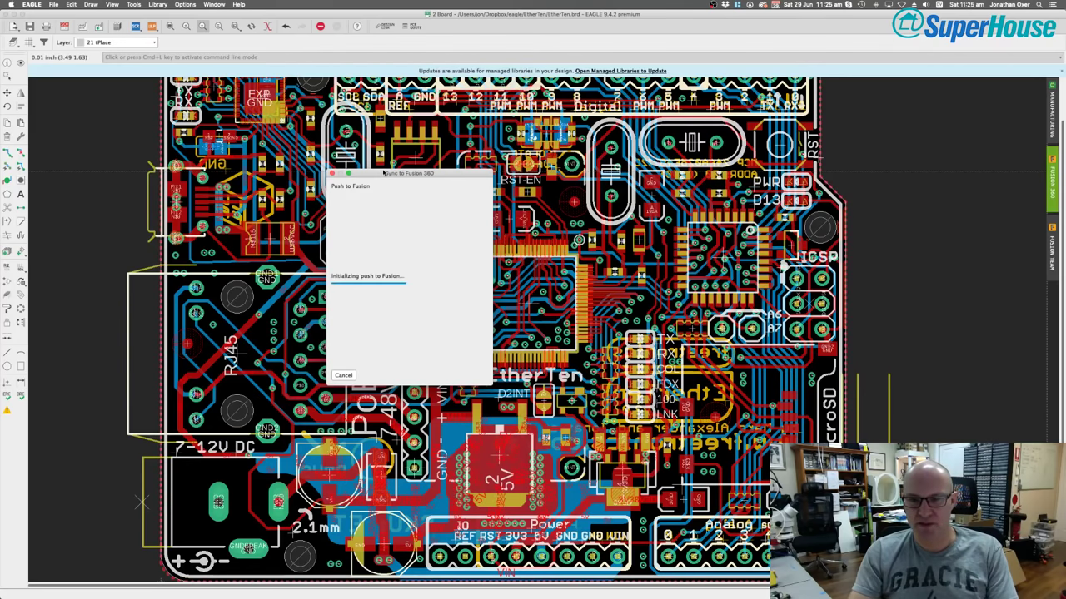
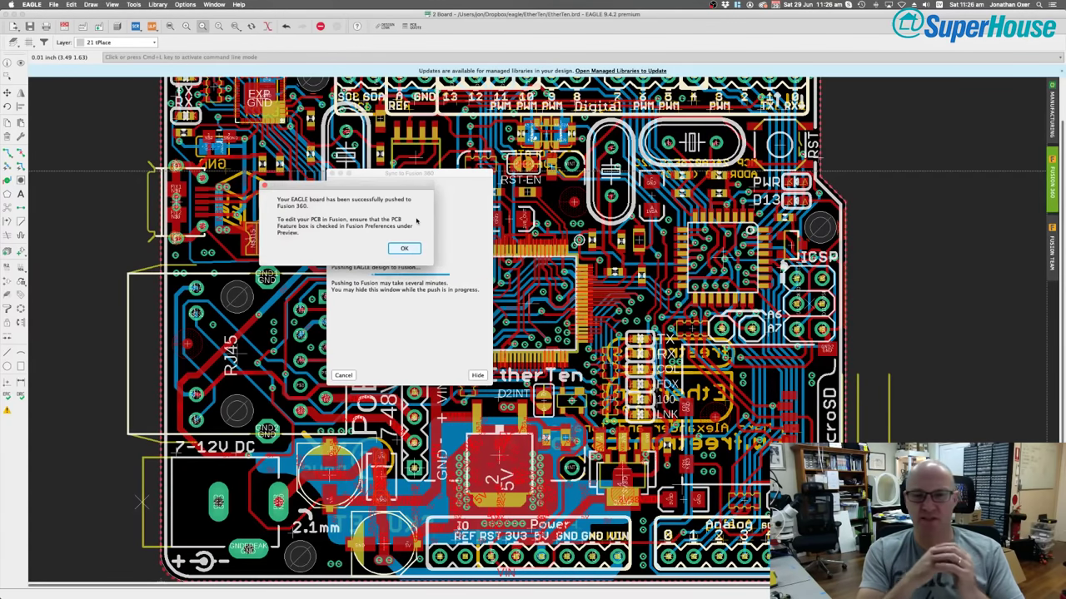
Dismiss the push-success alert, close the Fusion 360 sync panel and switch to Fusion 360.
{"action": "left_click", "coordinate": [403, 248]}
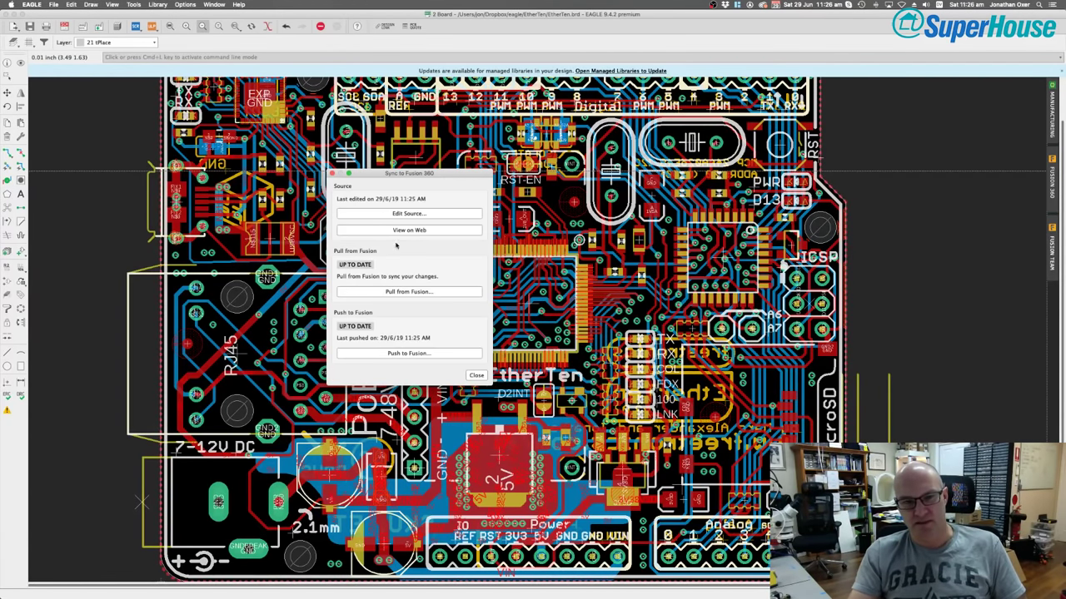
{"action": "left_click", "coordinate": [333, 175]}
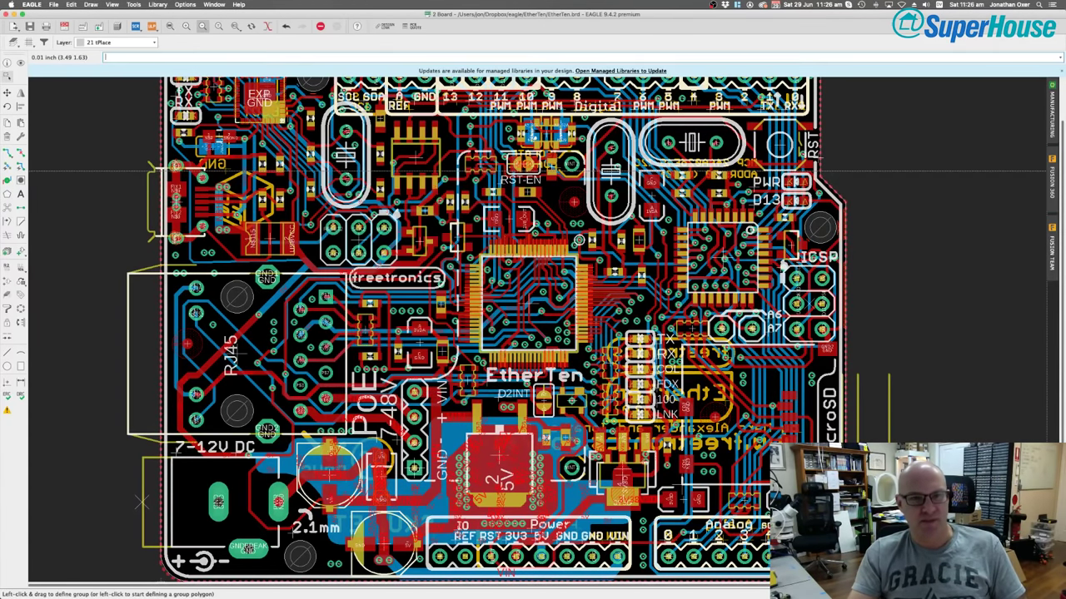
{"action": "left_click", "coordinate": [214, 4]}
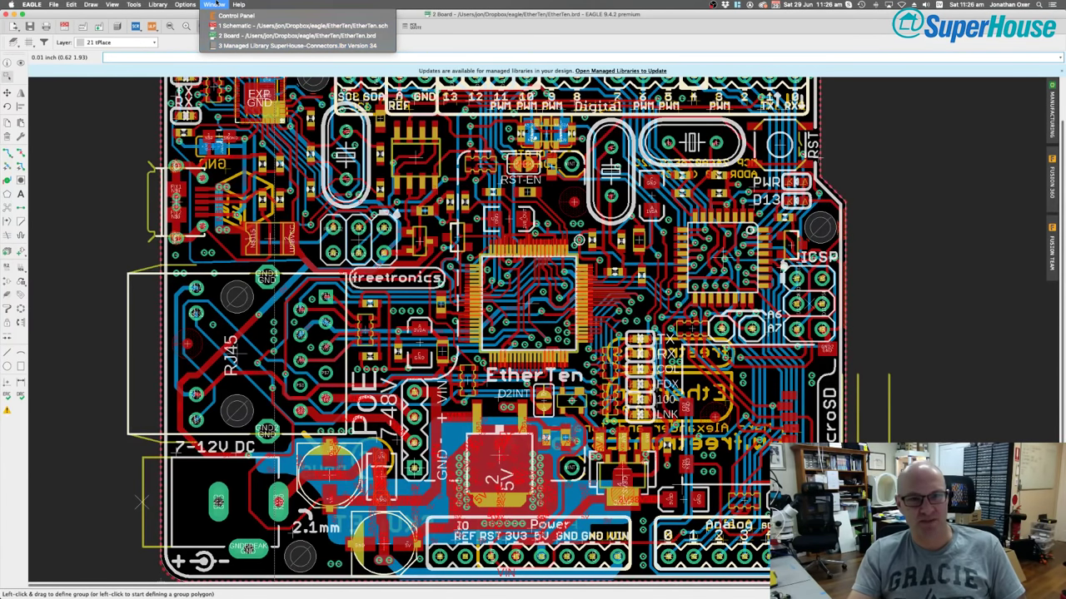
{"action": "key", "text": "Escape"}
{"action": "key", "text": "super+Tab"}
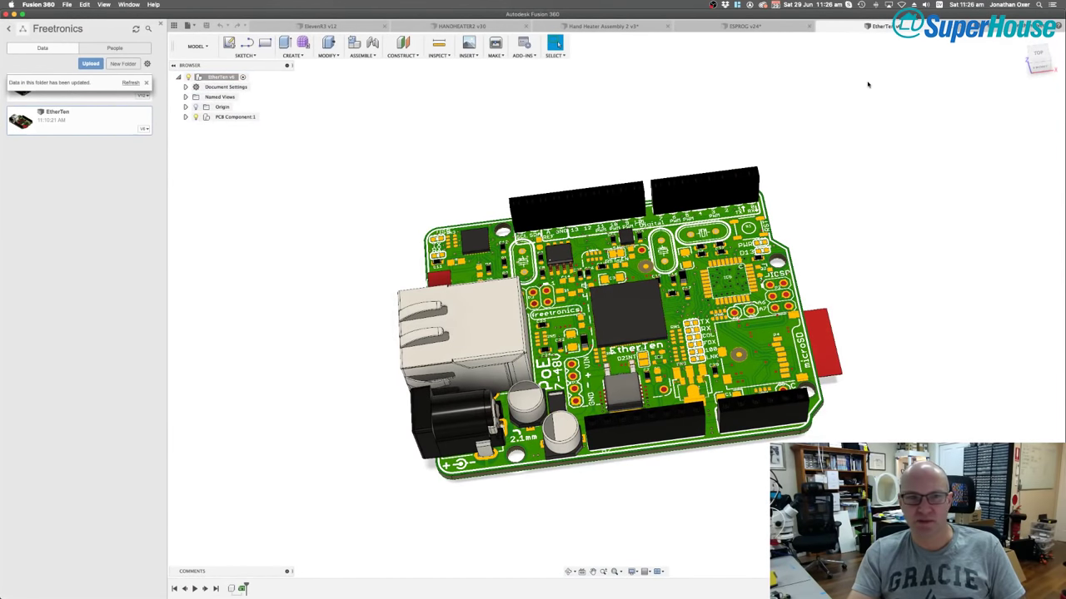
Close the outdated EtherTen v8 tab, refresh the Data panel and open the updated EtherTen design.
{"action": "left_click", "coordinate": [950, 26]}
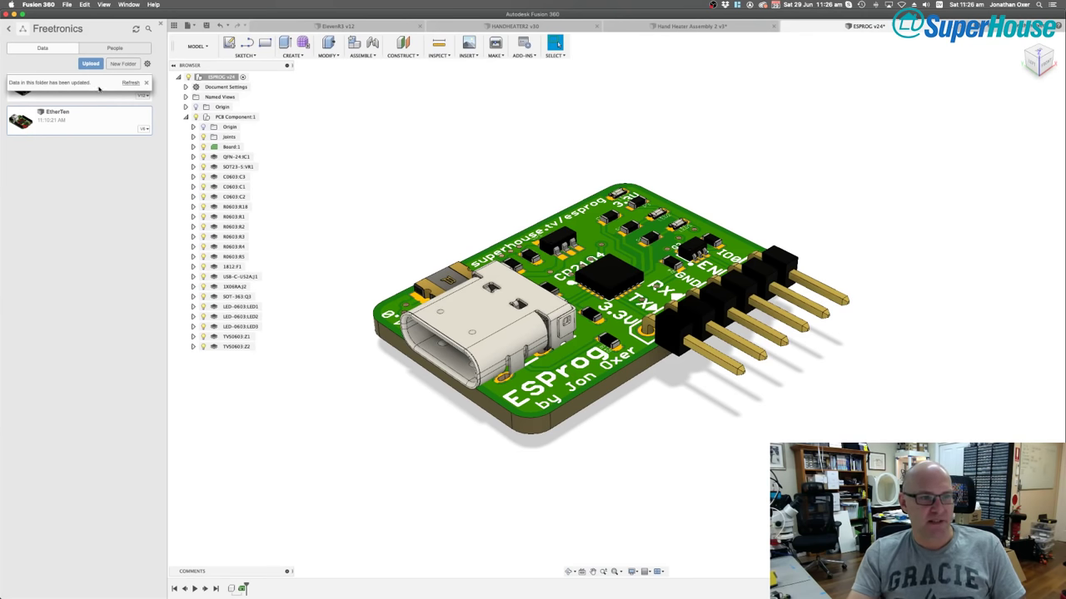
{"action": "left_click", "coordinate": [130, 83]}
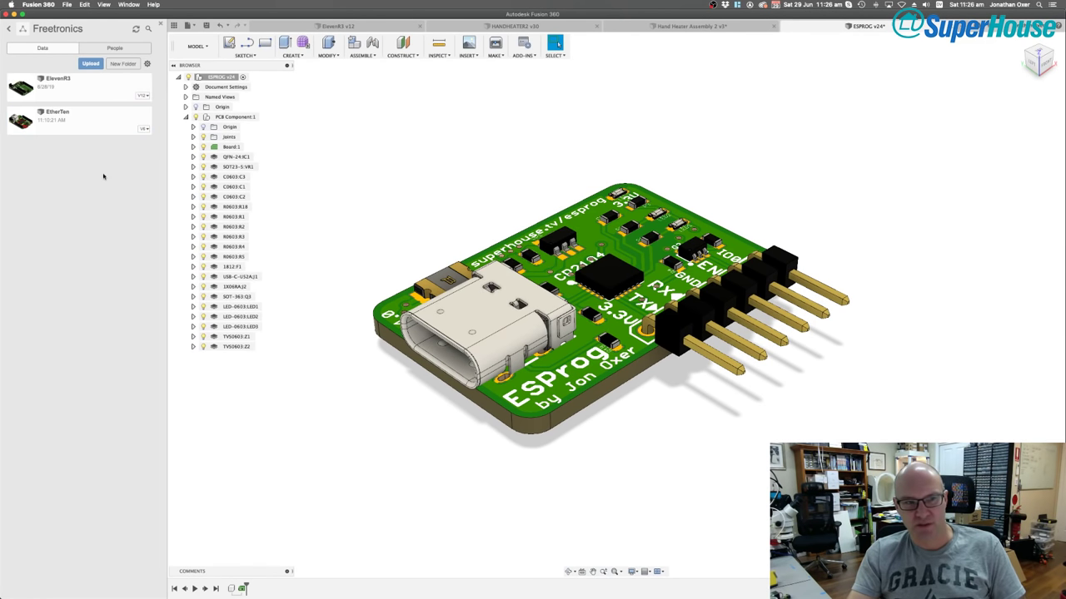
{"action": "double_click", "coordinate": [60, 122]}
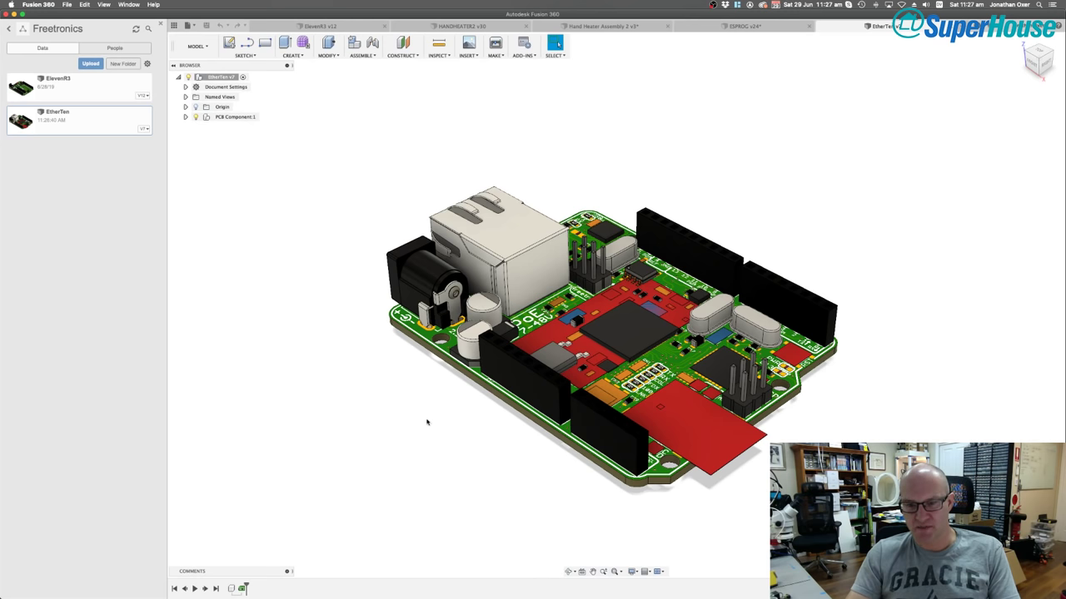
Orbit and zoom the 3D EtherTen board to inspect it, then switch back to EAGLE.
{"action": "middle_click_drag", "start_coordinate": [446, 441], "coordinate": [502, 464], "text": "shift"}
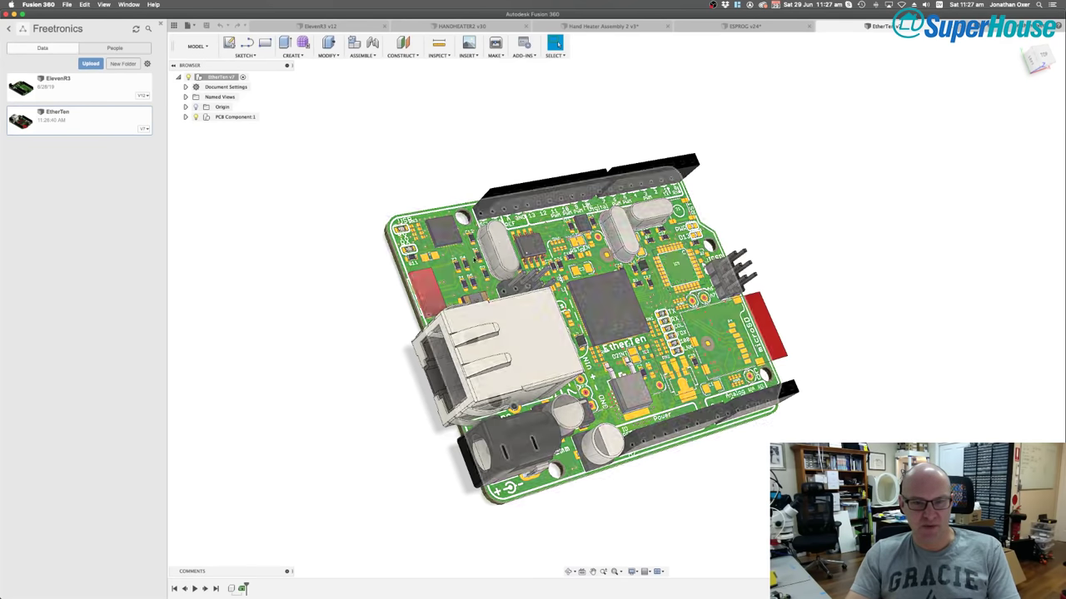
{"action": "middle_click_drag", "start_coordinate": [335, 391], "coordinate": [313, 387], "text": "shift"}
{"action": "scroll", "coordinate": [726, 356], "scroll_direction": "up", "scroll_amount": 10}
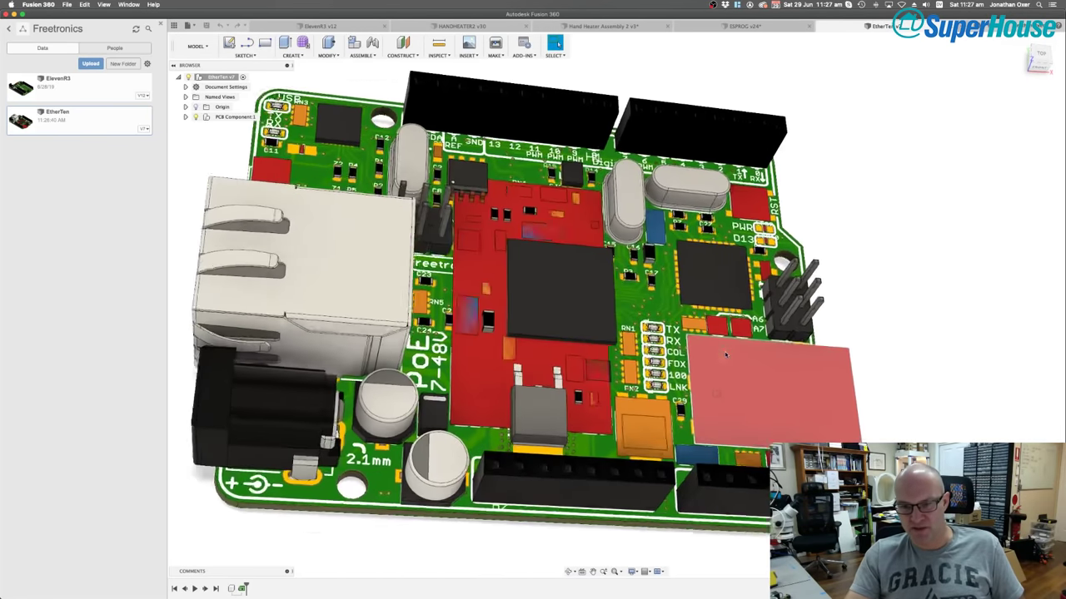
{"action": "scroll", "coordinate": [657, 363], "scroll_direction": "up", "scroll_amount": 4}
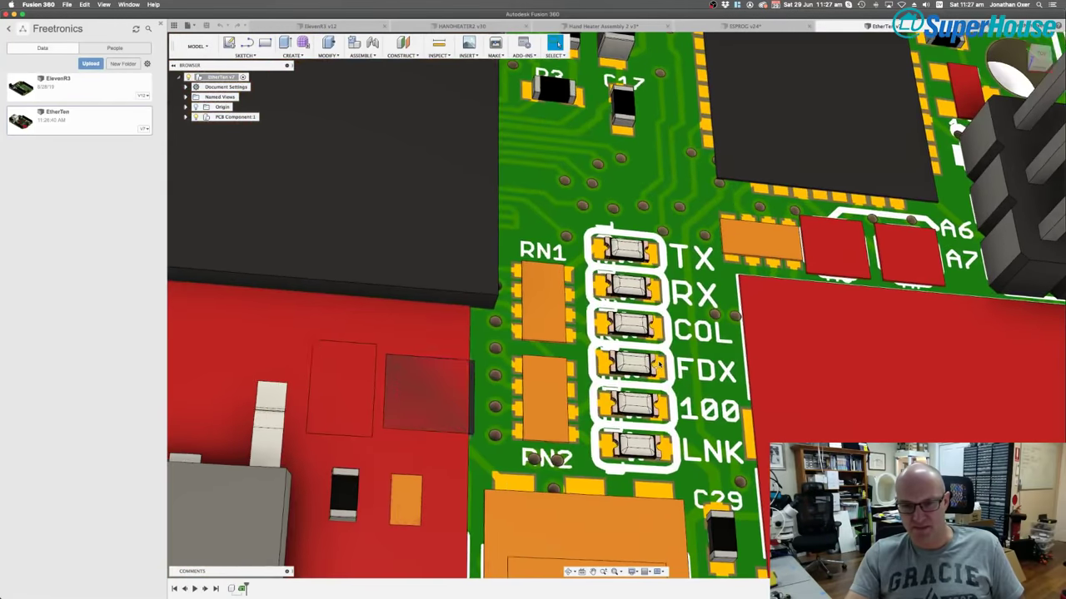
{"action": "scroll", "coordinate": [577, 358], "scroll_direction": "down", "scroll_amount": 2}
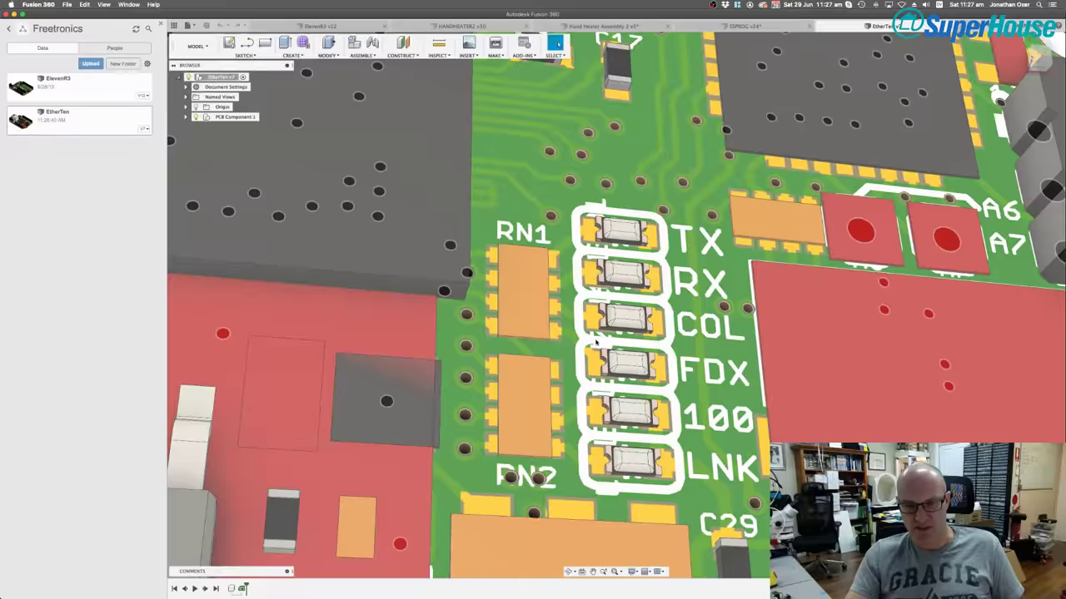
{"action": "scroll", "coordinate": [577, 358], "scroll_direction": "down", "scroll_amount": 3}
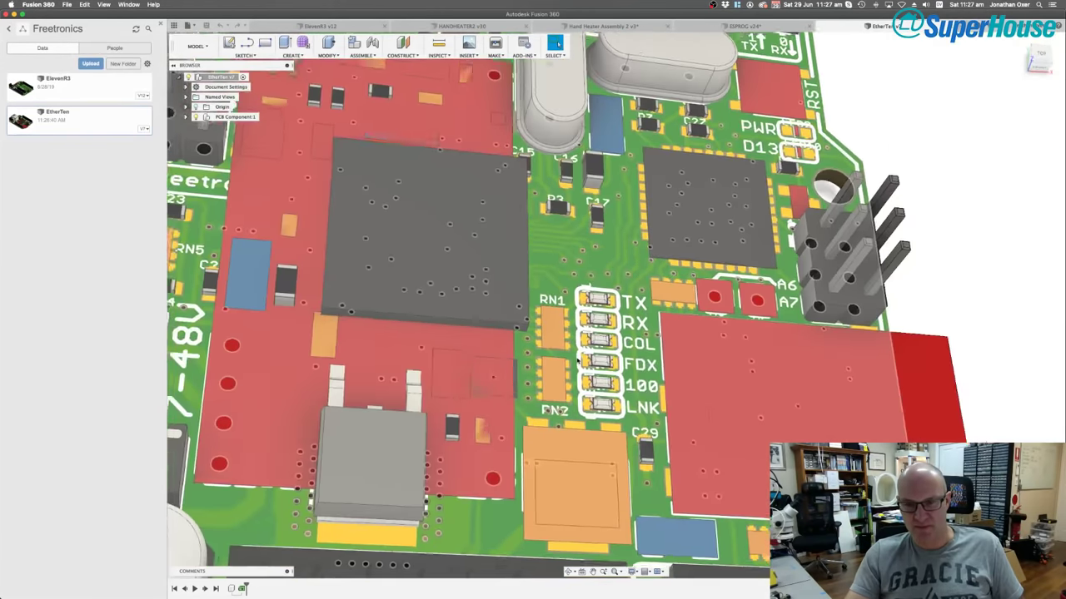
{"action": "scroll", "coordinate": [552, 308], "scroll_direction": "down", "scroll_amount": 2}
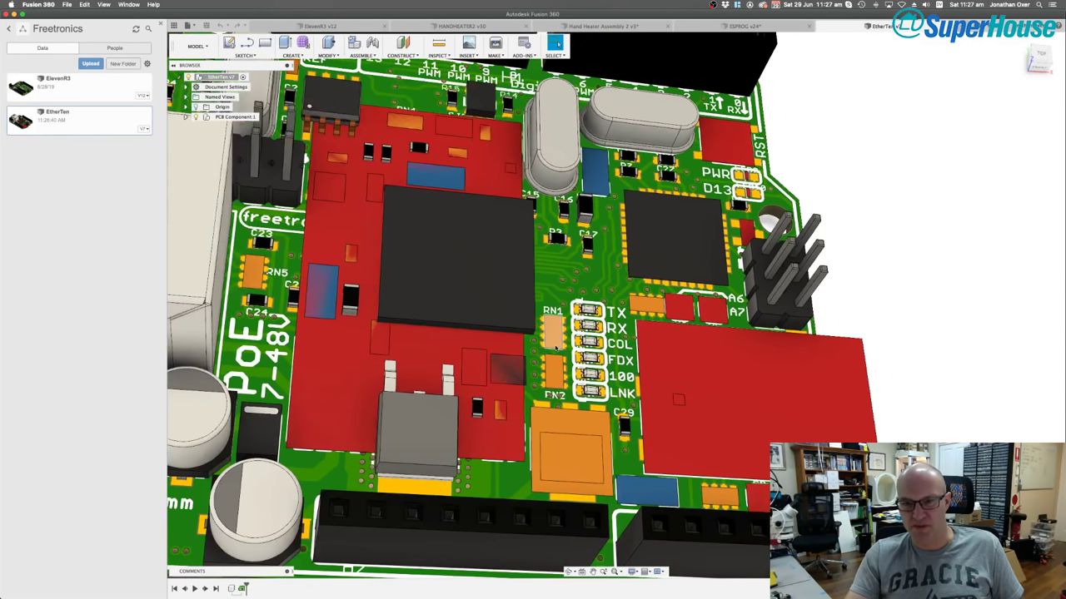
{"action": "scroll", "coordinate": [556, 348], "scroll_direction": "down", "scroll_amount": 2}
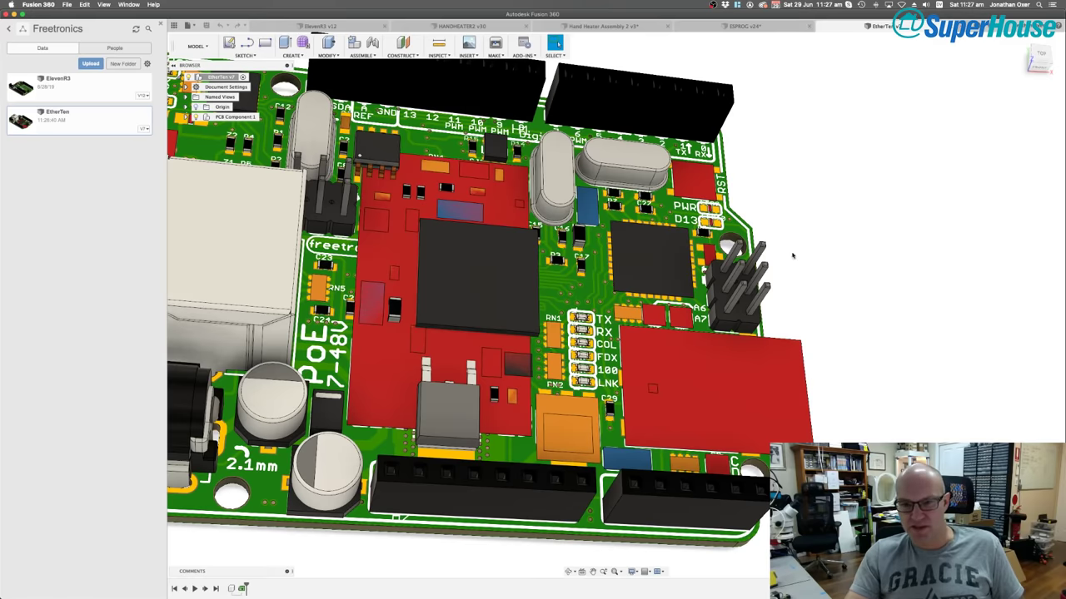
{"action": "middle_click_drag", "start_coordinate": [830, 229], "coordinate": [554, 254], "text": "shift"}
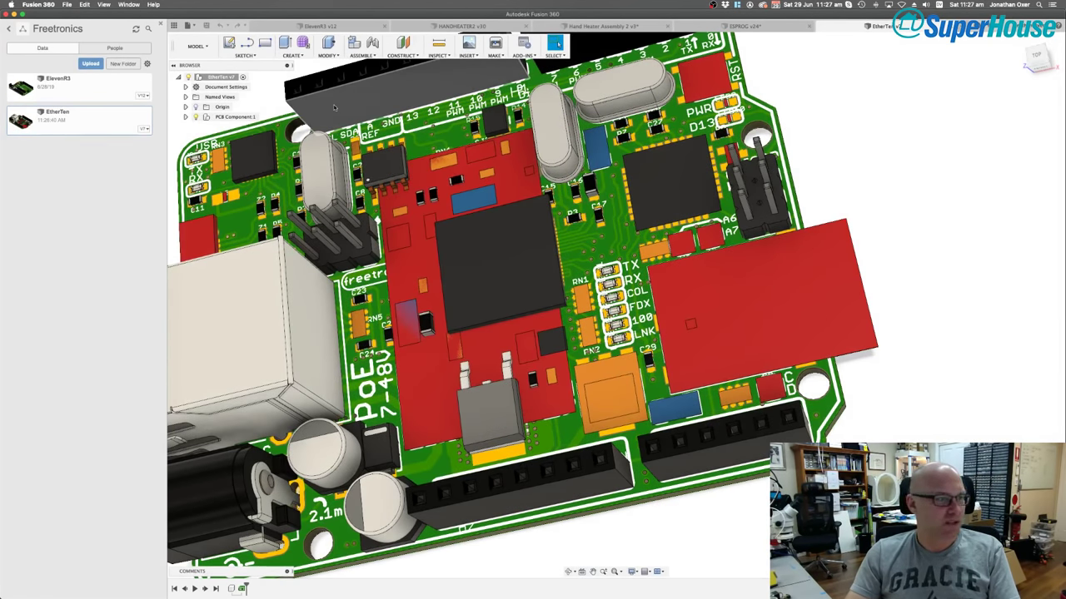
{"action": "key", "text": "super+Tab"}
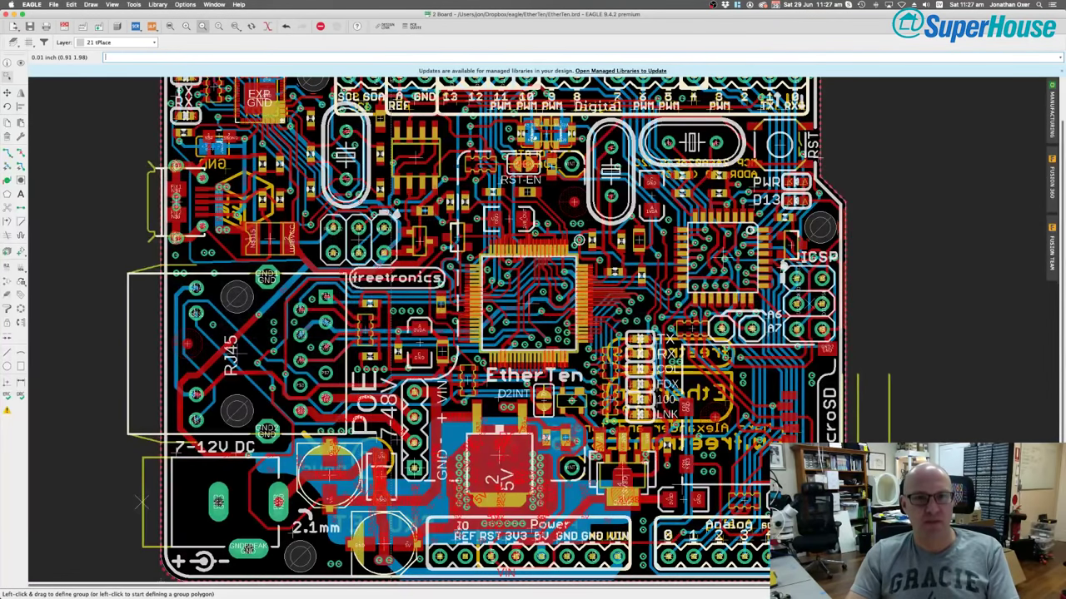
Look over the EtherTen schematic sheet, then bring up the SuperHouse-Connectors managed library.
{"action": "left_click", "coordinate": [215, 5]}
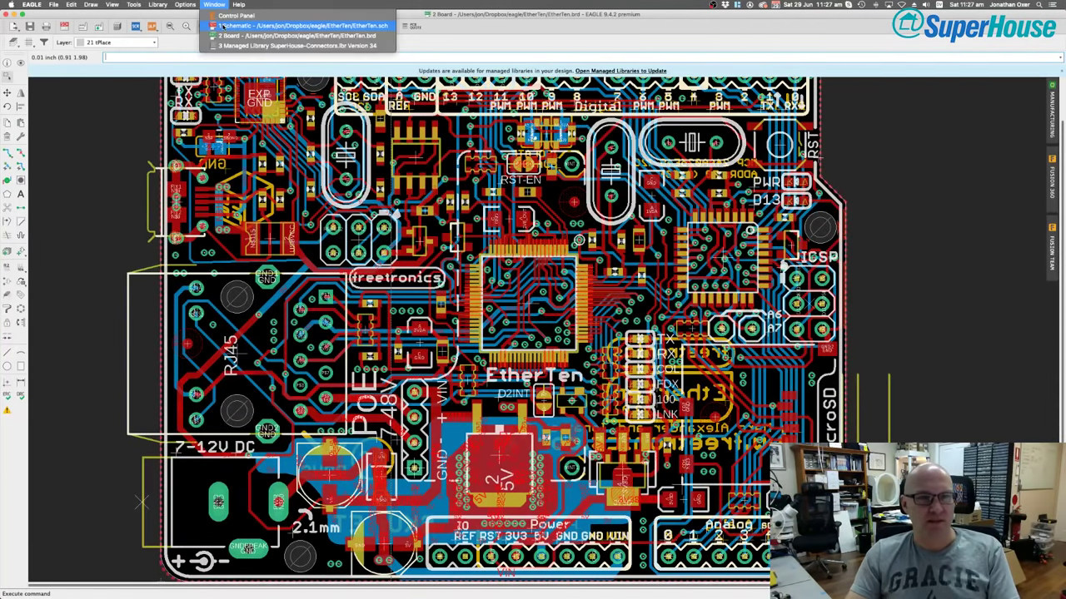
{"action": "left_click", "coordinate": [223, 26]}
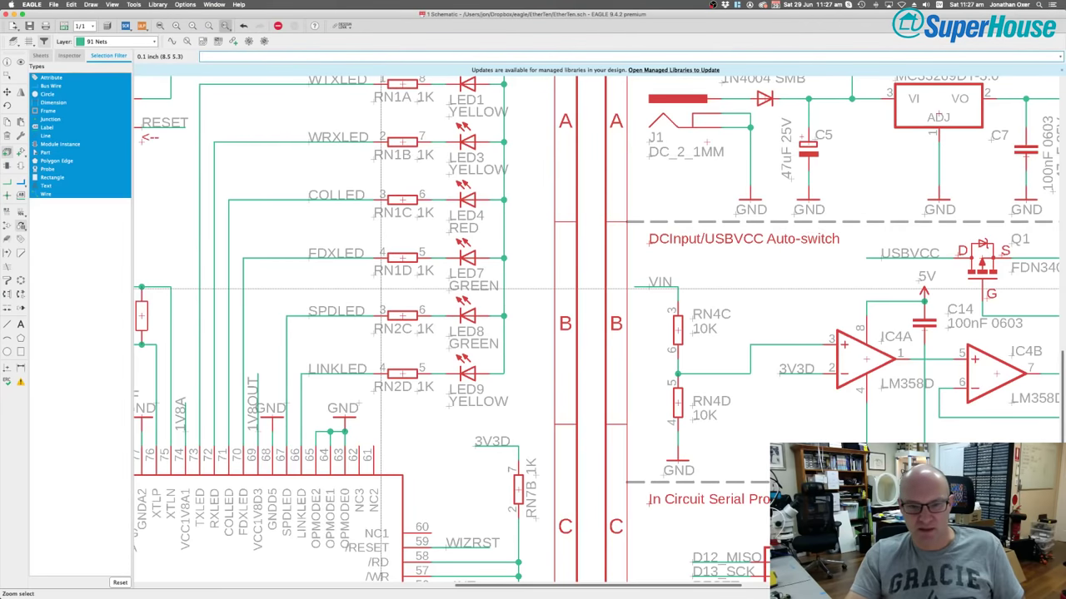
{"action": "scroll", "coordinate": [392, 116], "scroll_direction": "down", "scroll_amount": 5}
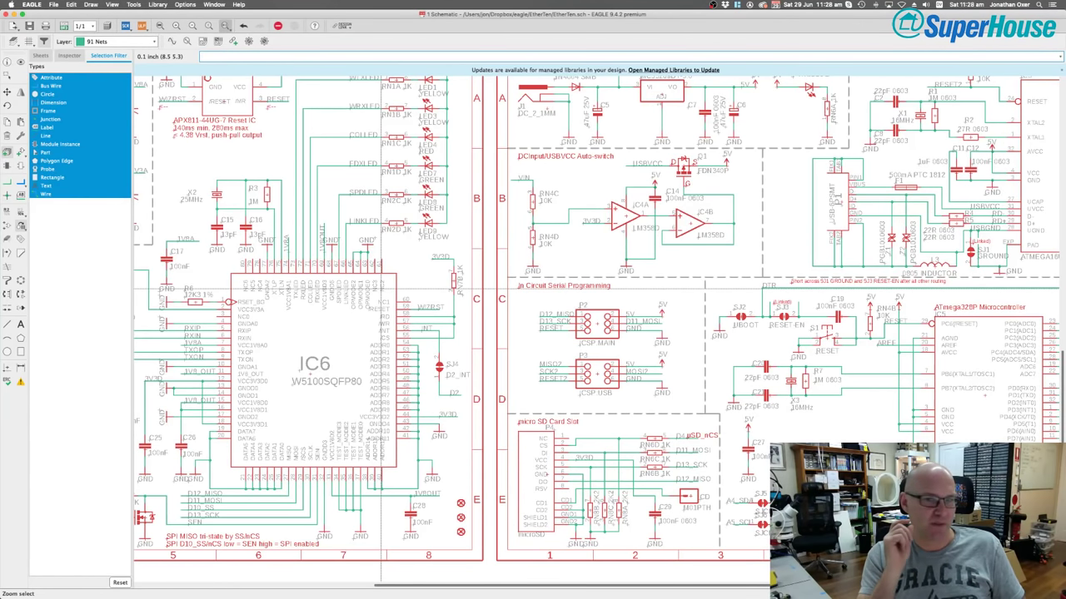
{"action": "scroll", "coordinate": [372, 324], "scroll_direction": "left", "scroll_amount": 10}
{"action": "scroll", "coordinate": [372, 324], "scroll_direction": "up", "scroll_amount": 2}
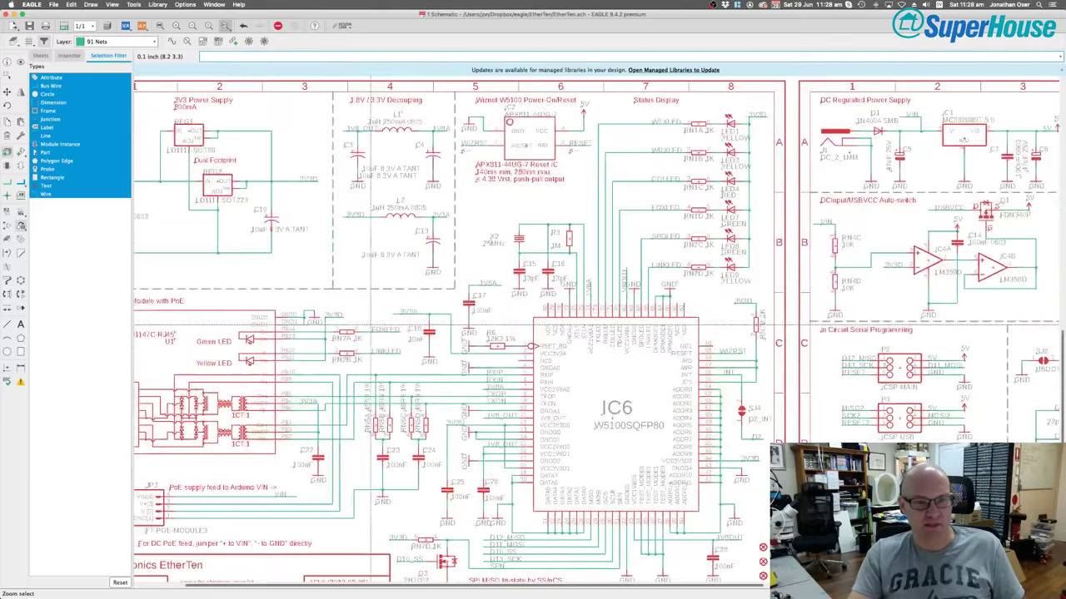
{"action": "scroll", "coordinate": [372, 324], "scroll_direction": "down", "scroll_amount": 2}
{"action": "scroll", "coordinate": [371, 324], "scroll_direction": "right", "scroll_amount": 13}
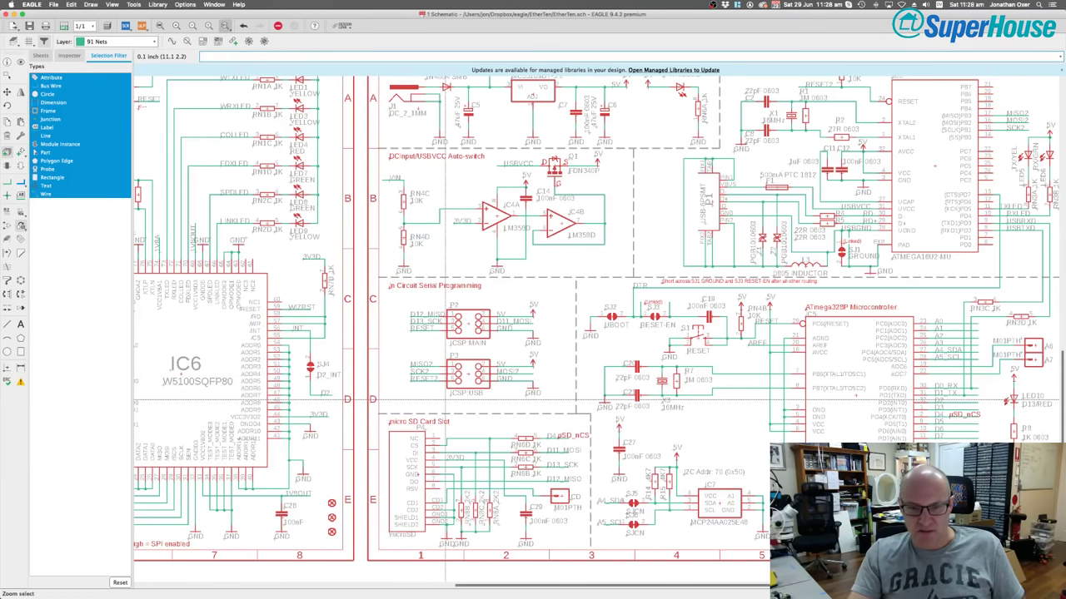
{"action": "scroll", "coordinate": [596, 318], "scroll_direction": "right", "scroll_amount": 1}
{"action": "left_click", "coordinate": [214, 4]}
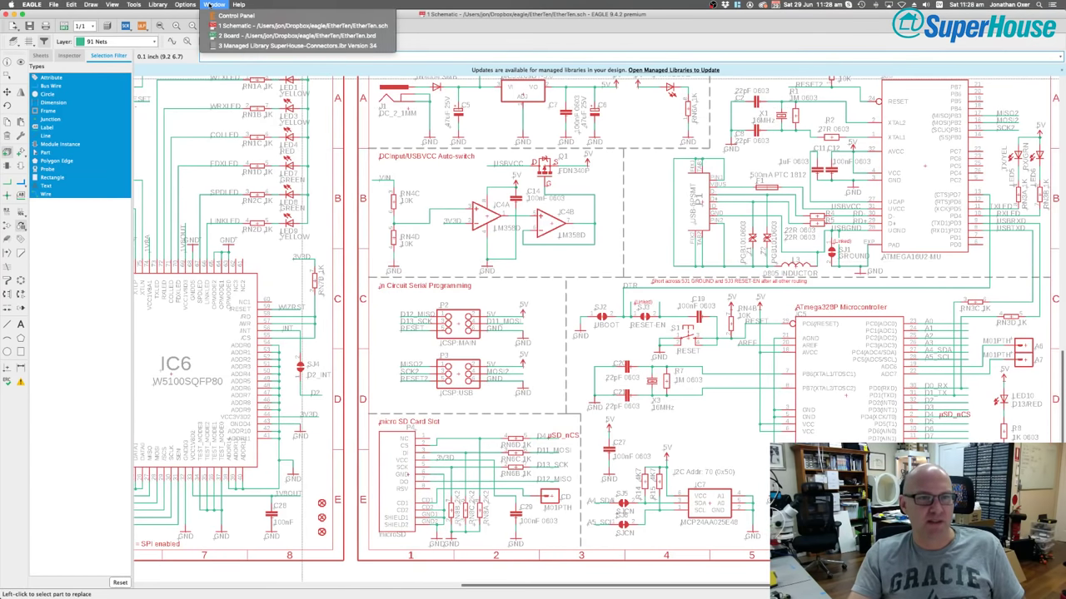
{"action": "left_click", "coordinate": [223, 46]}
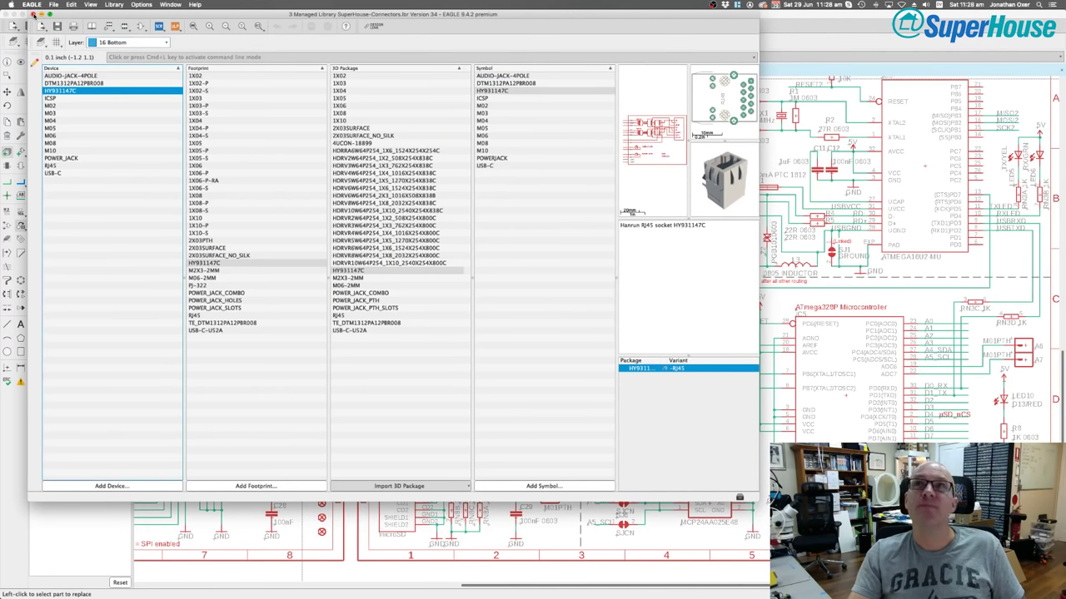
Close the connectors library and open SuperHouse-DiscreteSemi for editing from the library manager.
{"action": "left_click", "coordinate": [33, 15]}
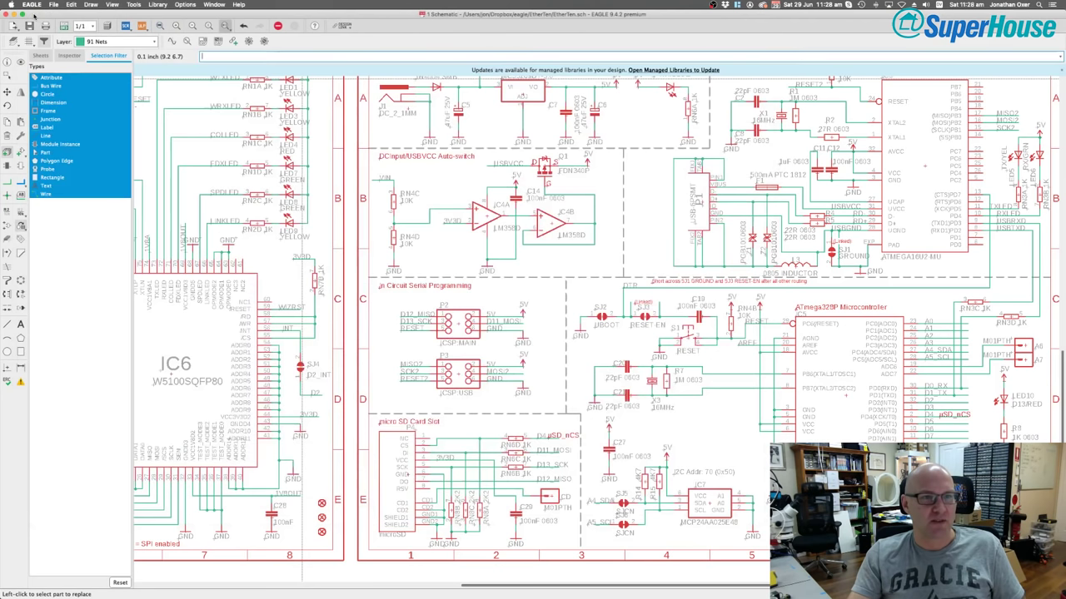
{"action": "left_click", "coordinate": [215, 4]}
{"action": "left_click", "coordinate": [171, 15]}
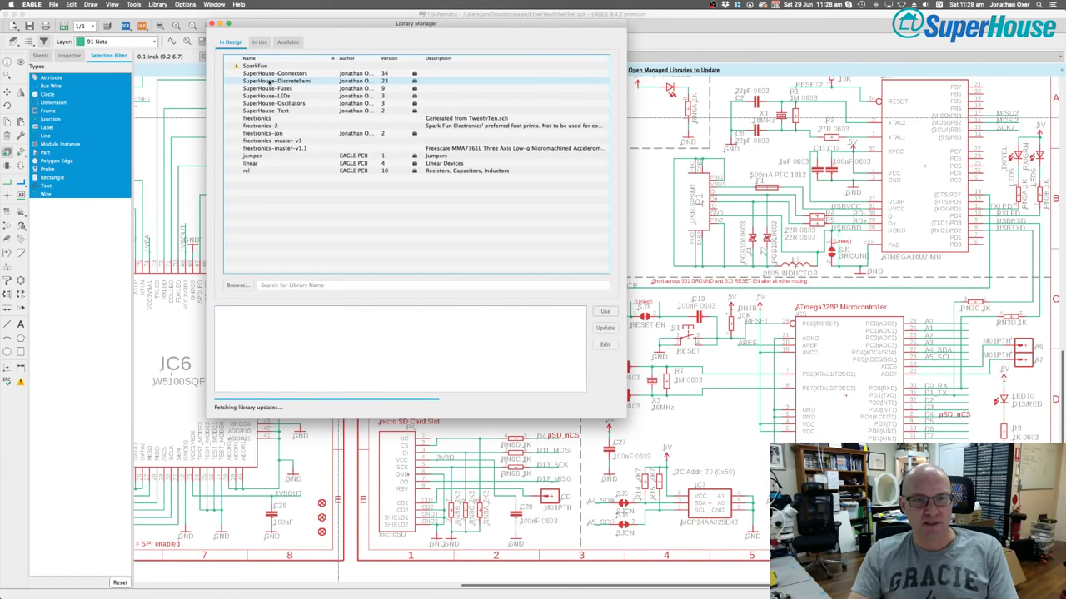
{"action": "left_click", "coordinate": [262, 81]}
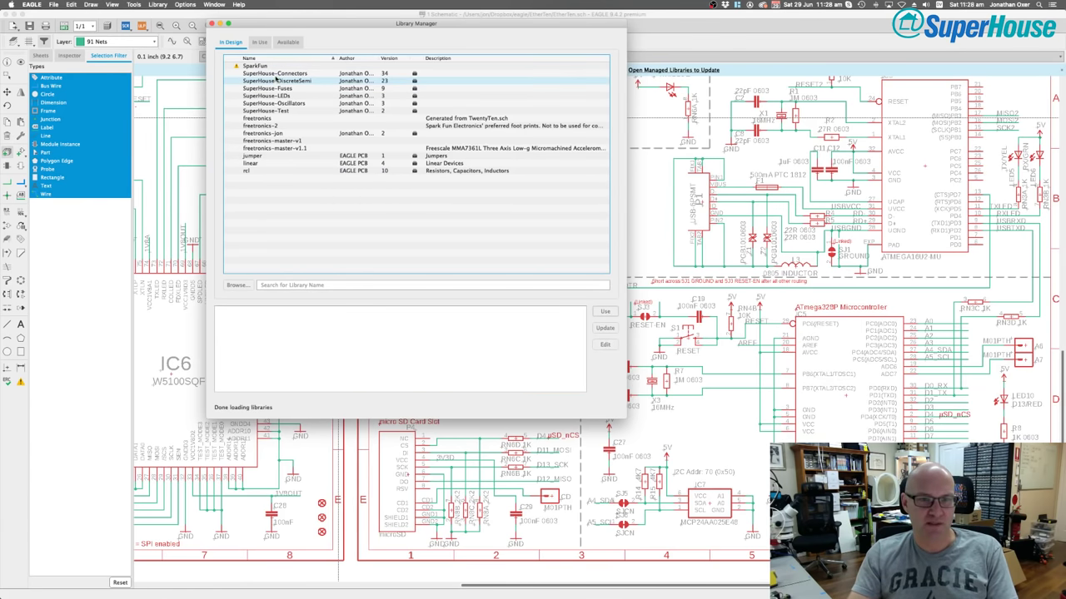
{"action": "left_click", "coordinate": [277, 80]}
{"action": "left_click", "coordinate": [604, 345]}
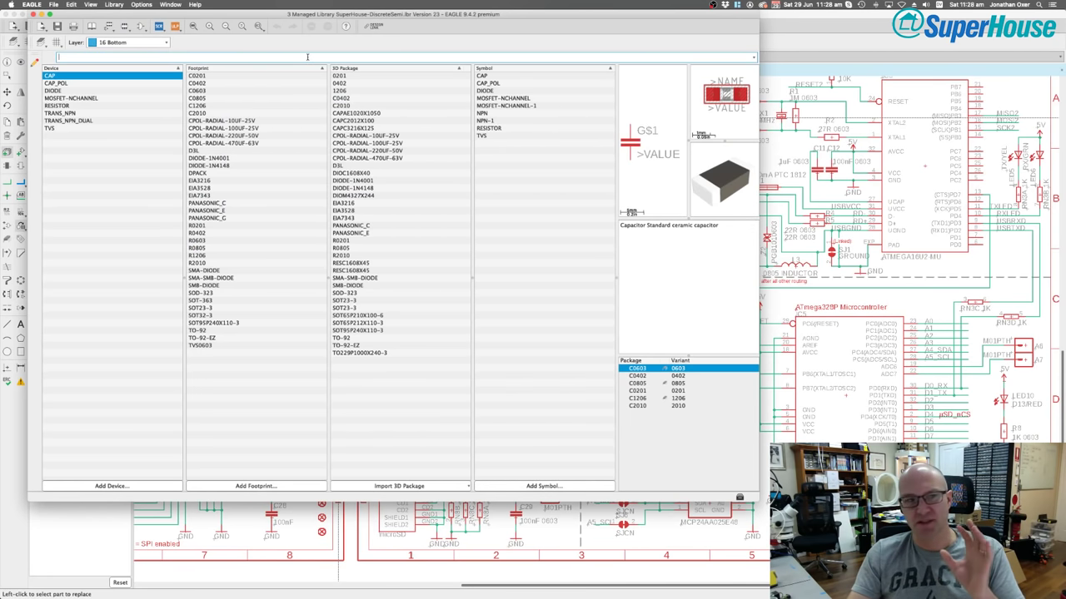
{"action": "left_click", "coordinate": [764, 27]}
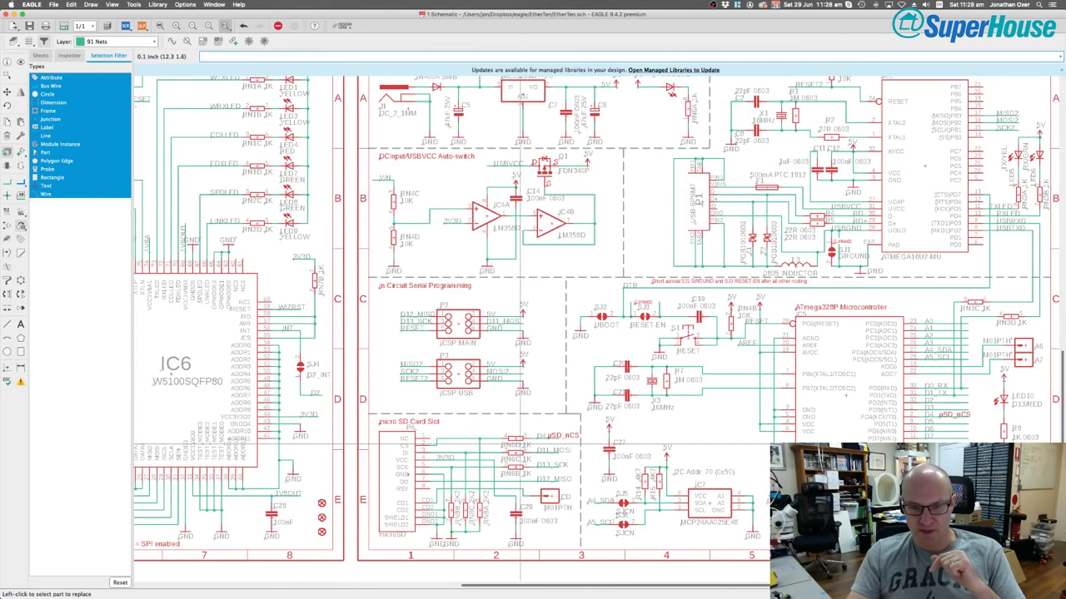
Copy part RN6's device into the library from its context menu.
{"action": "right_click", "coordinate": [516, 440]}
{"action": "left_click", "coordinate": [549, 419]}
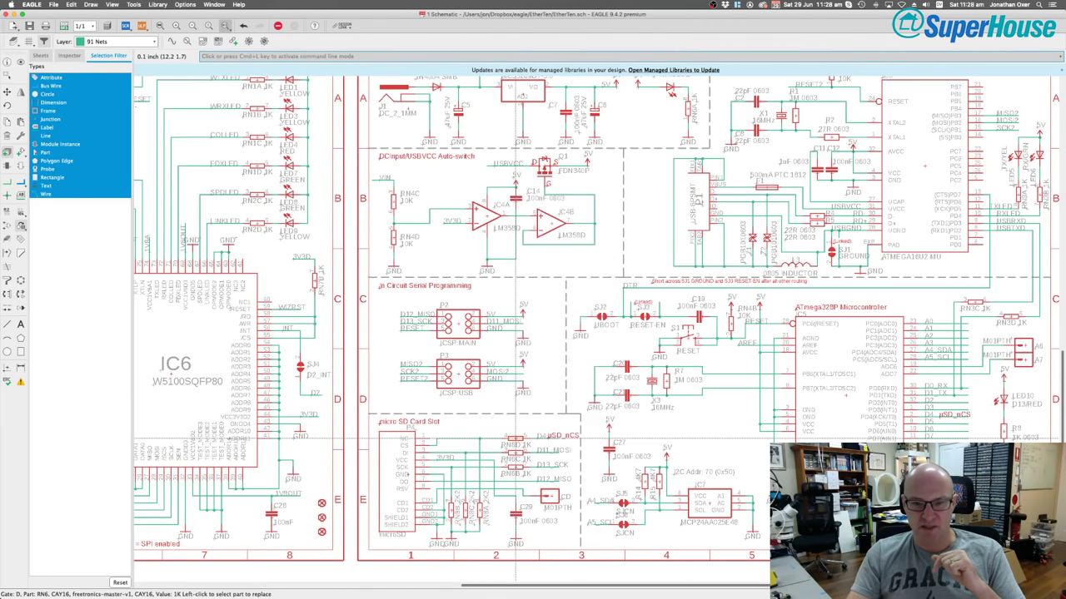
{"action": "left_click", "coordinate": [214, 4]}
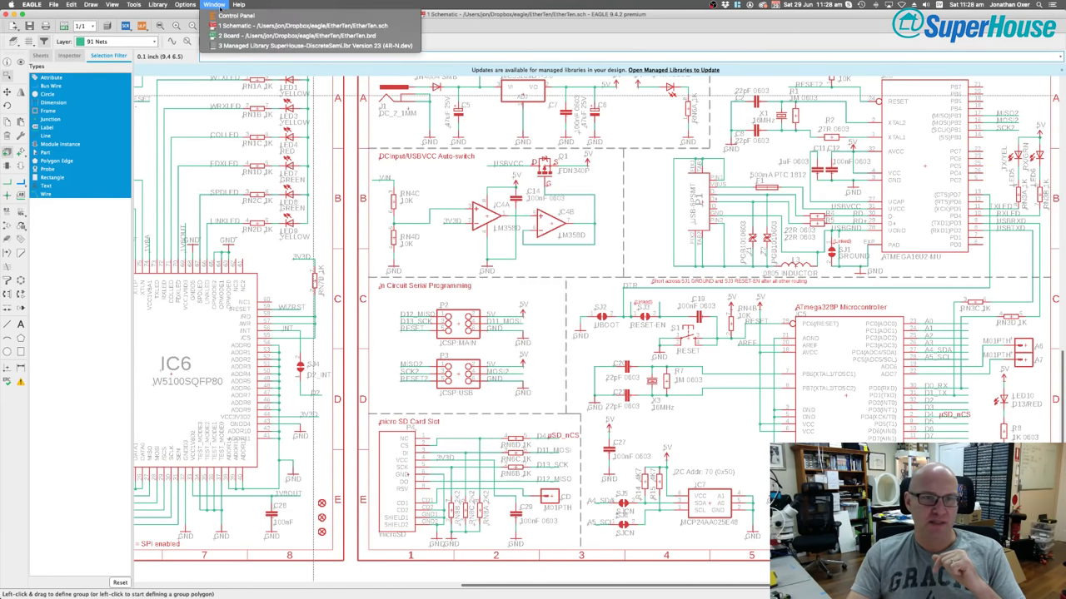
Bring the SuperHouse-DiscreteSemi library forward and show its device, footprint, 3D package and symbol overview.
{"action": "left_click", "coordinate": [242, 45]}
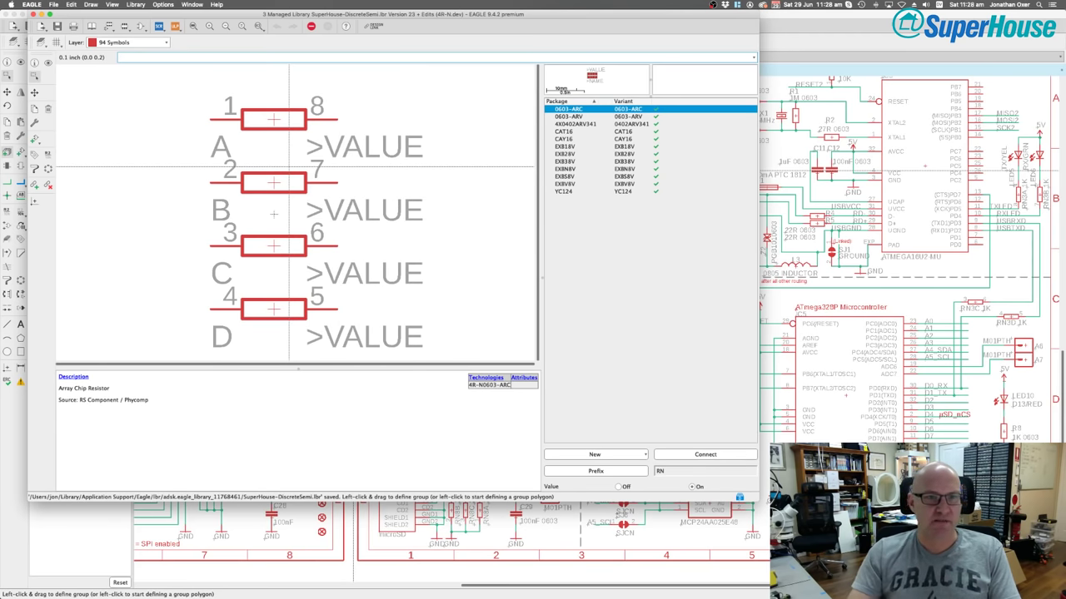
{"action": "left_click", "coordinate": [109, 27]}
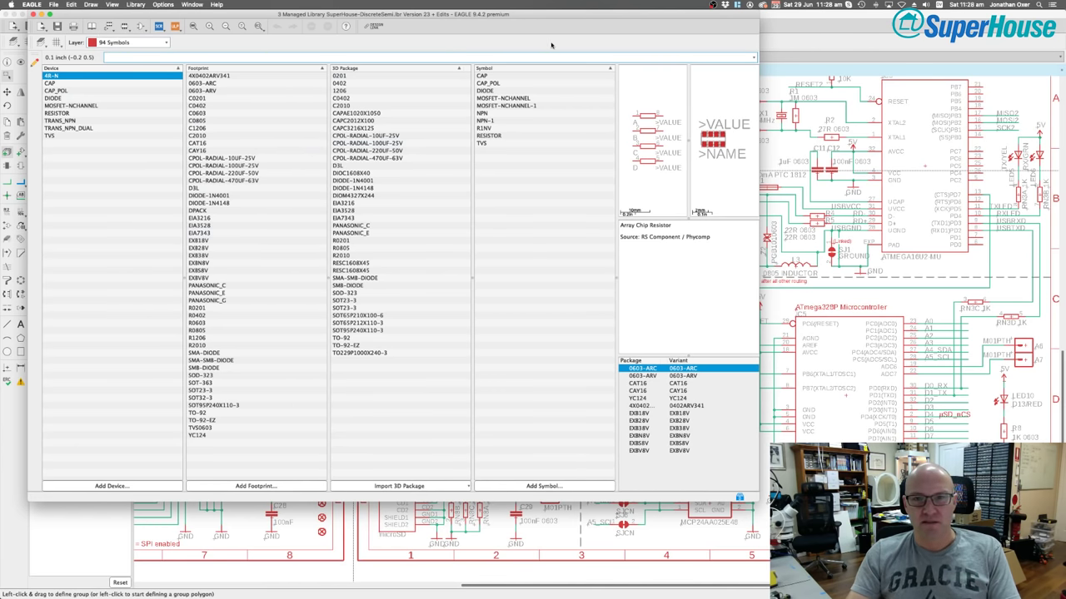
{"action": "left_click_drag", "start_coordinate": [536, 16], "coordinate": [572, 16]}
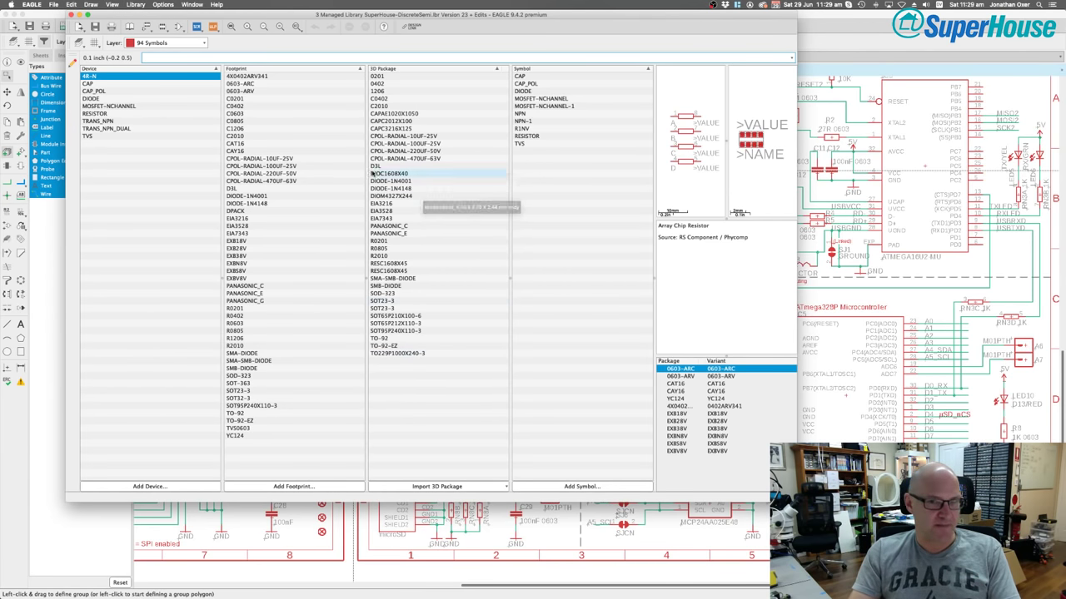
Publish the SuperHouse-DiscreteSemi library as version 24 with Library > Create new version.
{"action": "left_click", "coordinate": [162, 4]}
{"action": "mouse_move", "coordinate": [136, 5]}
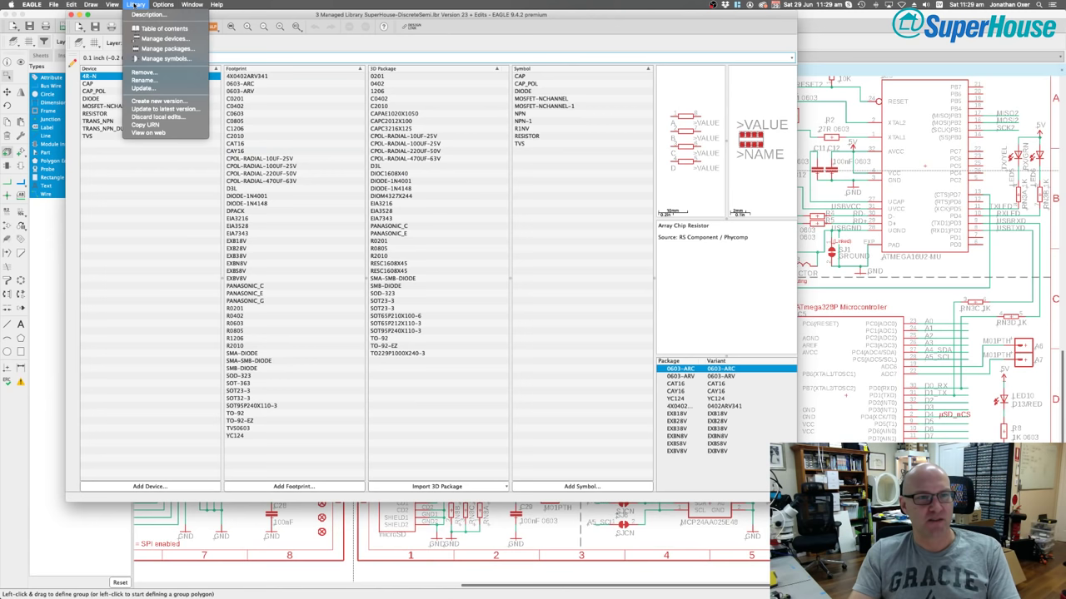
{"action": "left_click", "coordinate": [155, 102]}
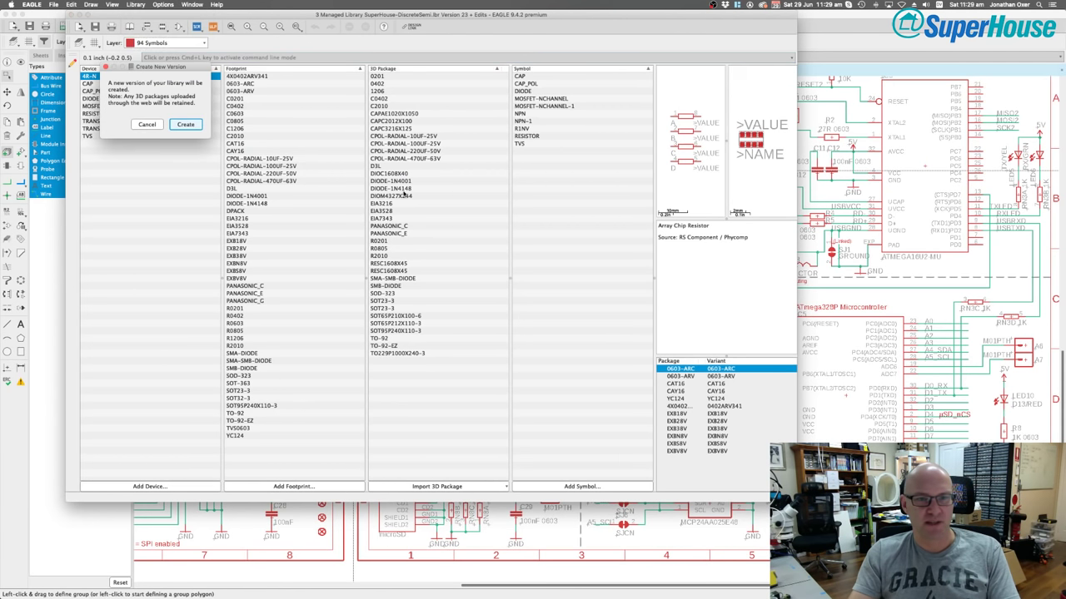
{"action": "left_click", "coordinate": [184, 125]}
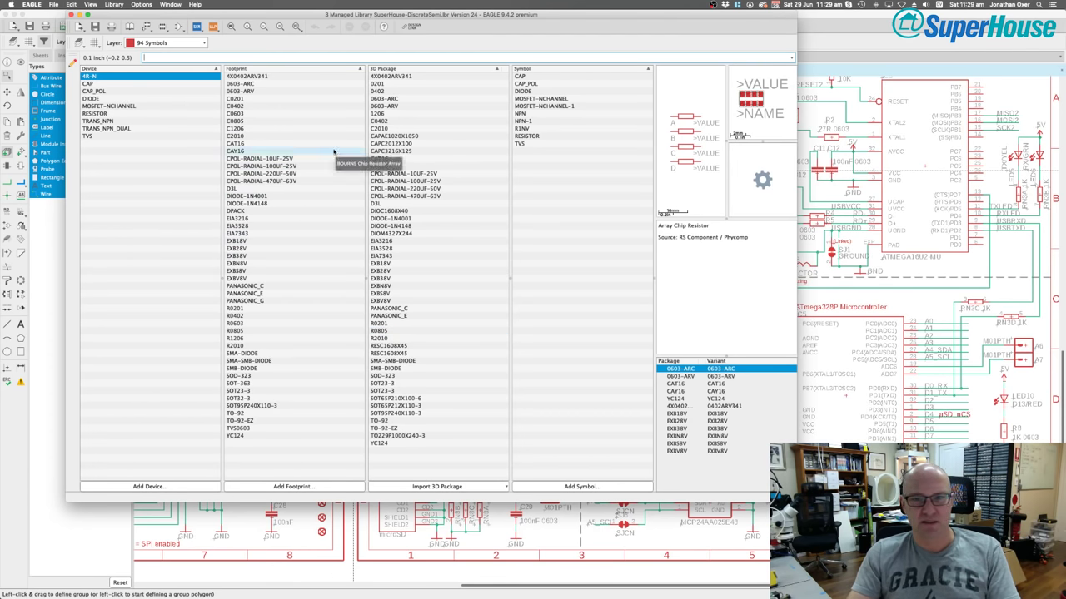
Check resistor array RN6's properties (CAY16 footprint, 1K value) with the Info tool, then cancel.
{"action": "left_click", "coordinate": [840, 50]}
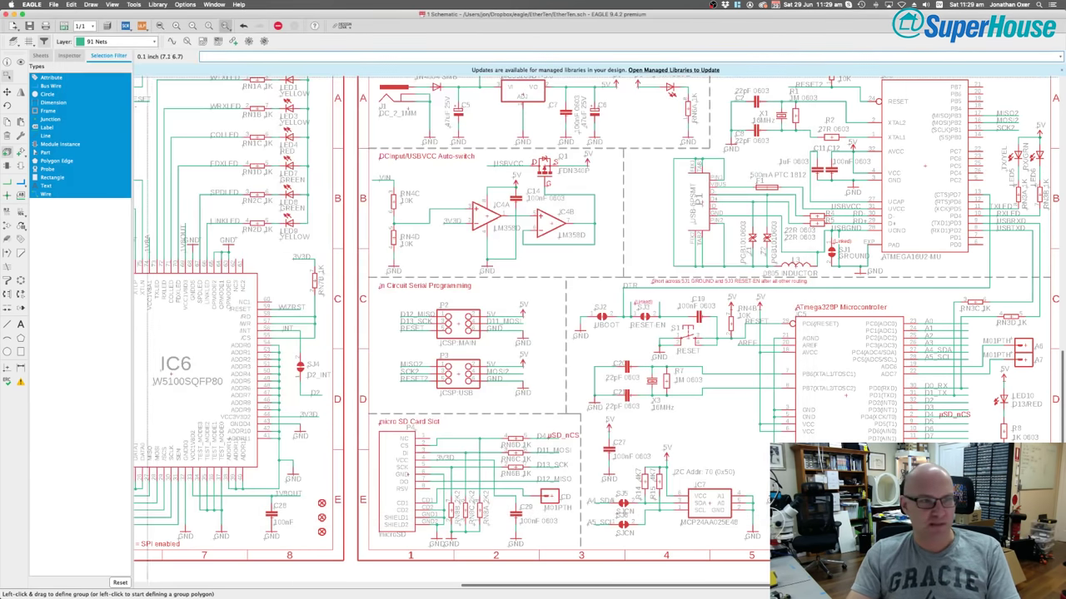
{"action": "left_click", "coordinate": [8, 63]}
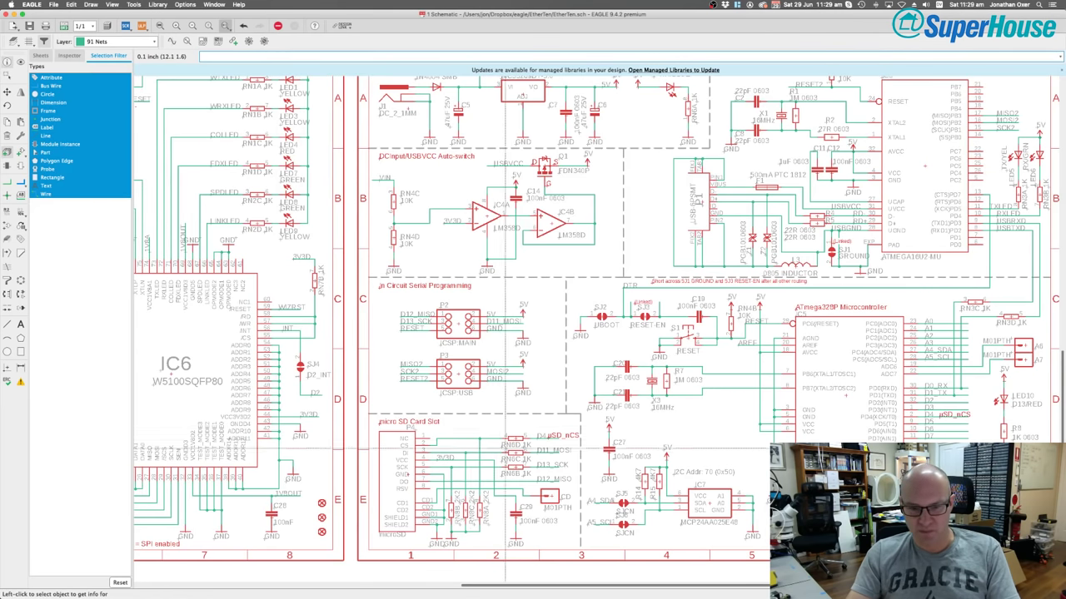
{"action": "left_click", "coordinate": [509, 444]}
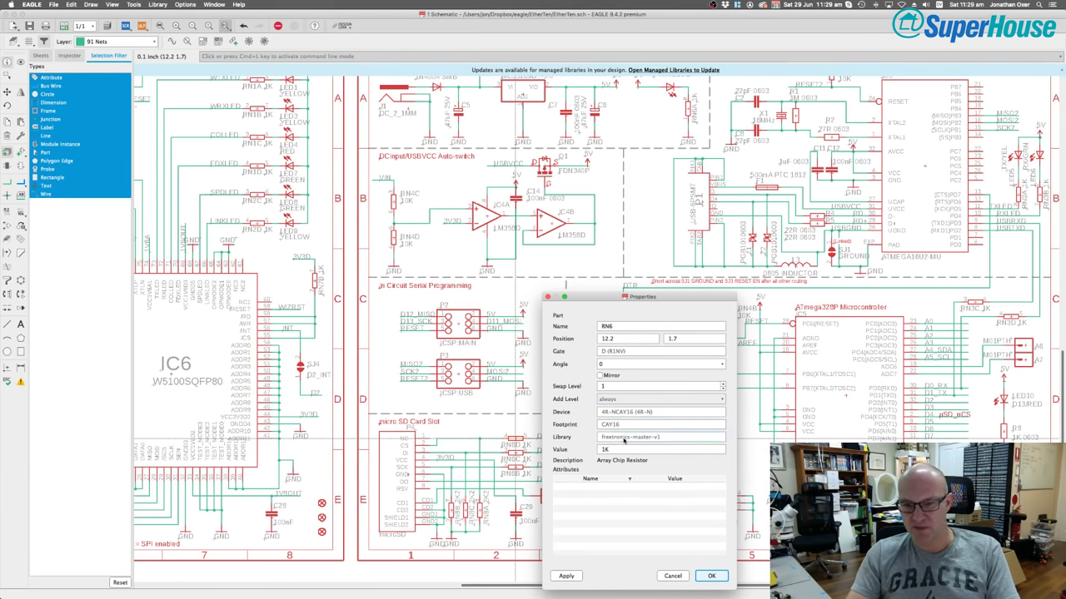
{"action": "left_click", "coordinate": [671, 576]}
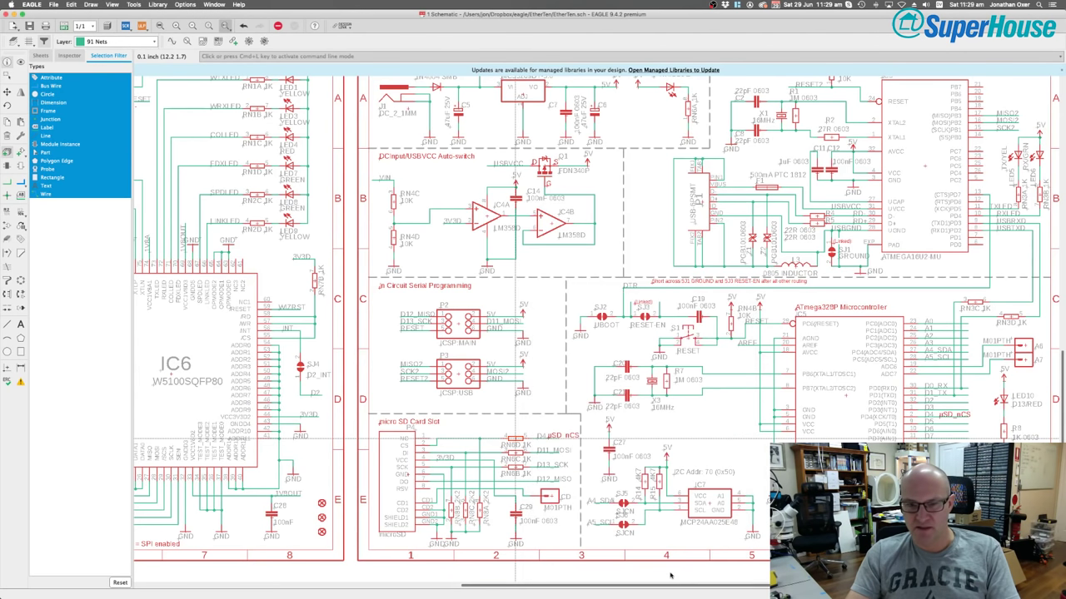
Return to the managed library and select device 4R-N, footprint CAY16 and the CAY16 3D package.
{"action": "left_click", "coordinate": [215, 5]}
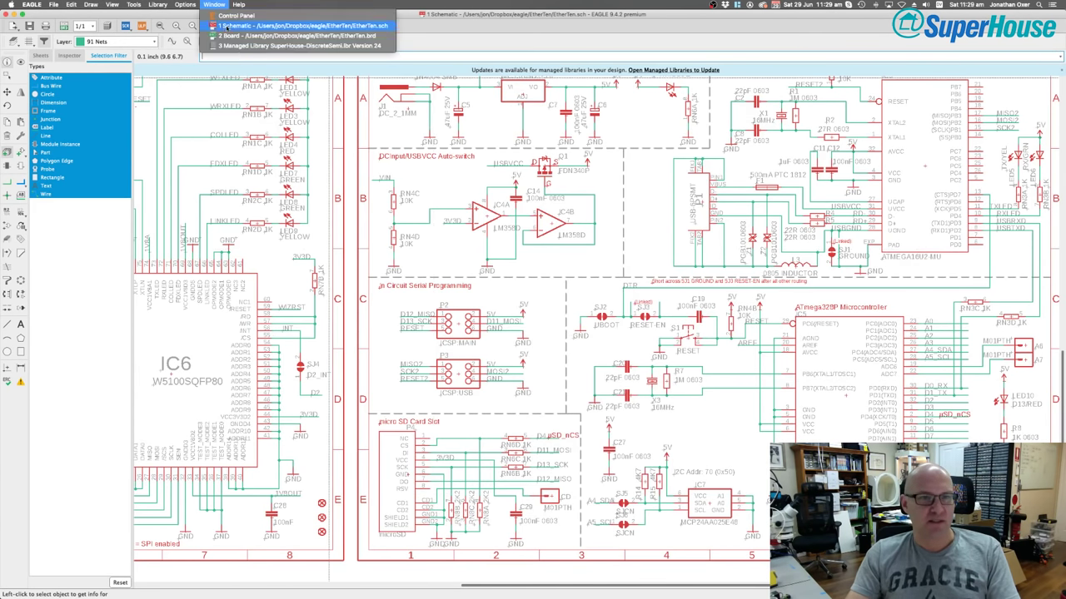
{"action": "left_click", "coordinate": [250, 57]}
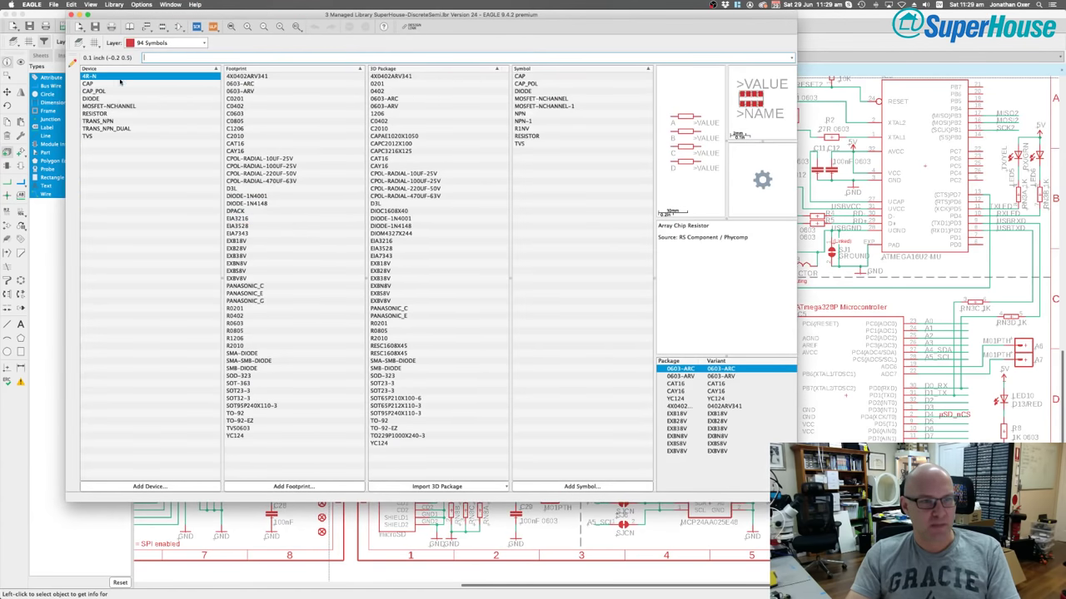
{"action": "left_click", "coordinate": [96, 76]}
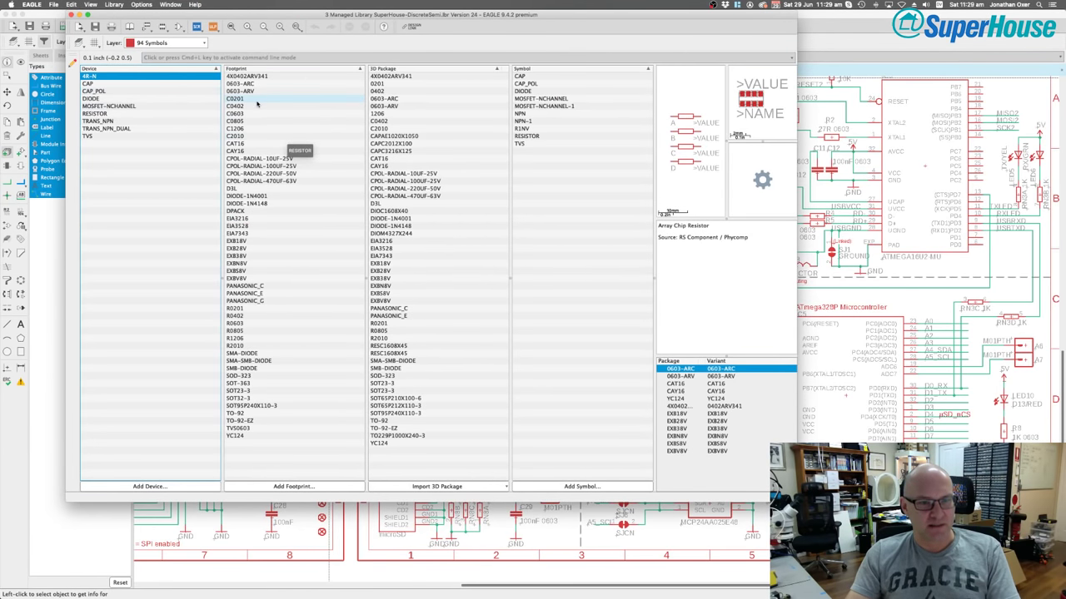
{"action": "left_click", "coordinate": [109, 80]}
{"action": "left_click", "coordinate": [109, 75]}
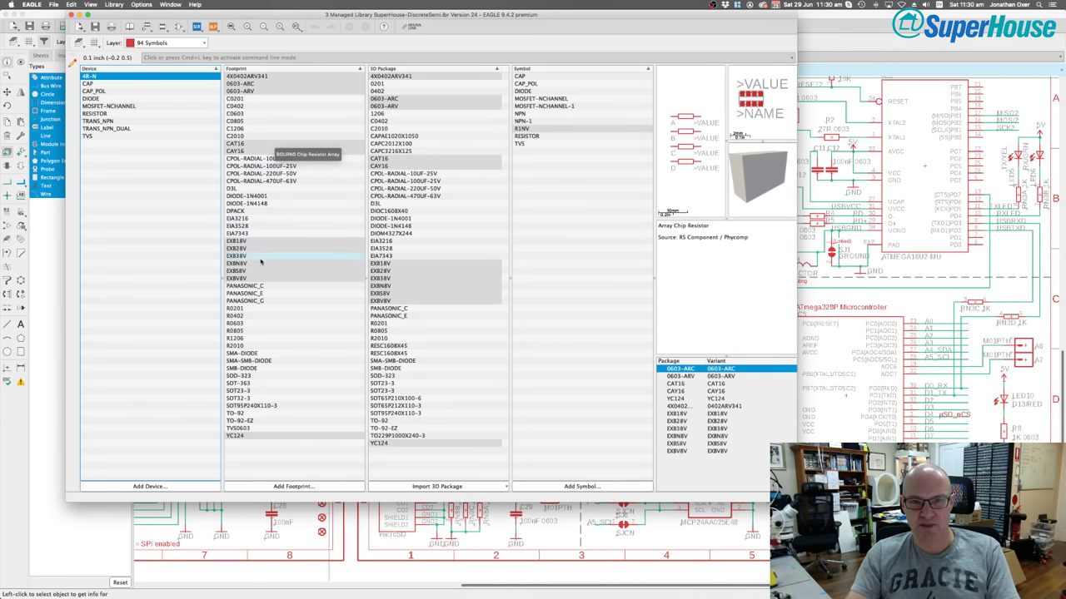
{"action": "left_click", "coordinate": [241, 152]}
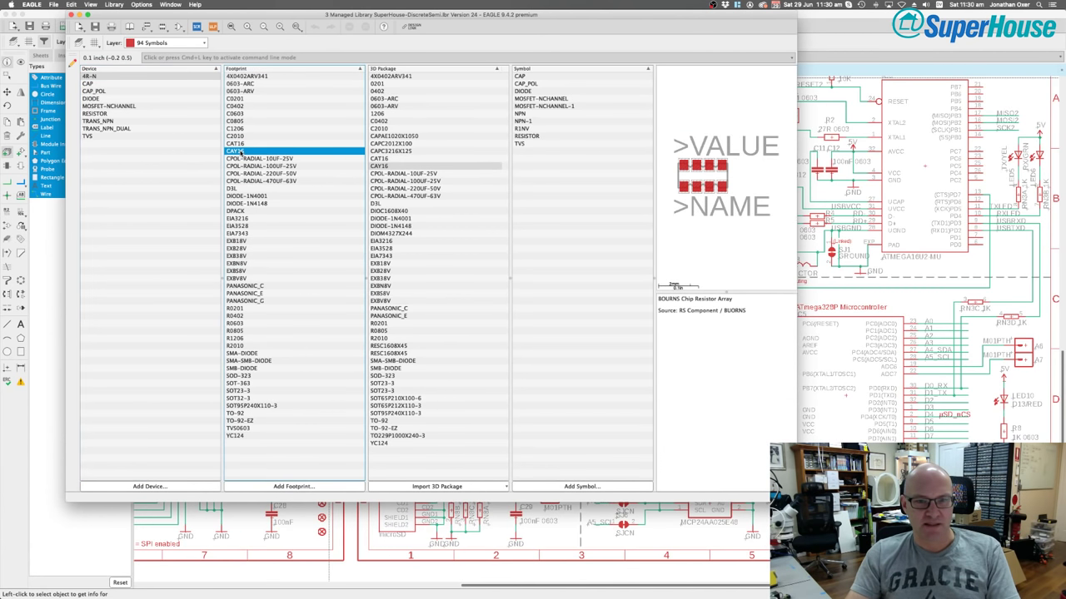
{"action": "left_click", "coordinate": [388, 167]}
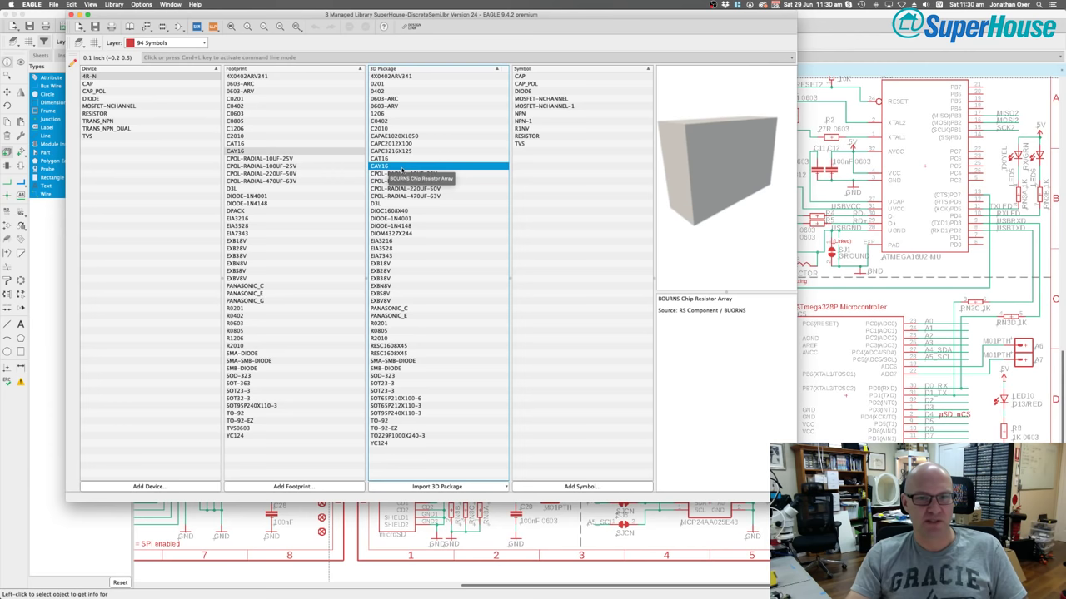
Open the CAY16 3D package for editing and load the Chip Array, 2 Side Flat/Concave generator.
{"action": "double_click", "coordinate": [402, 167]}
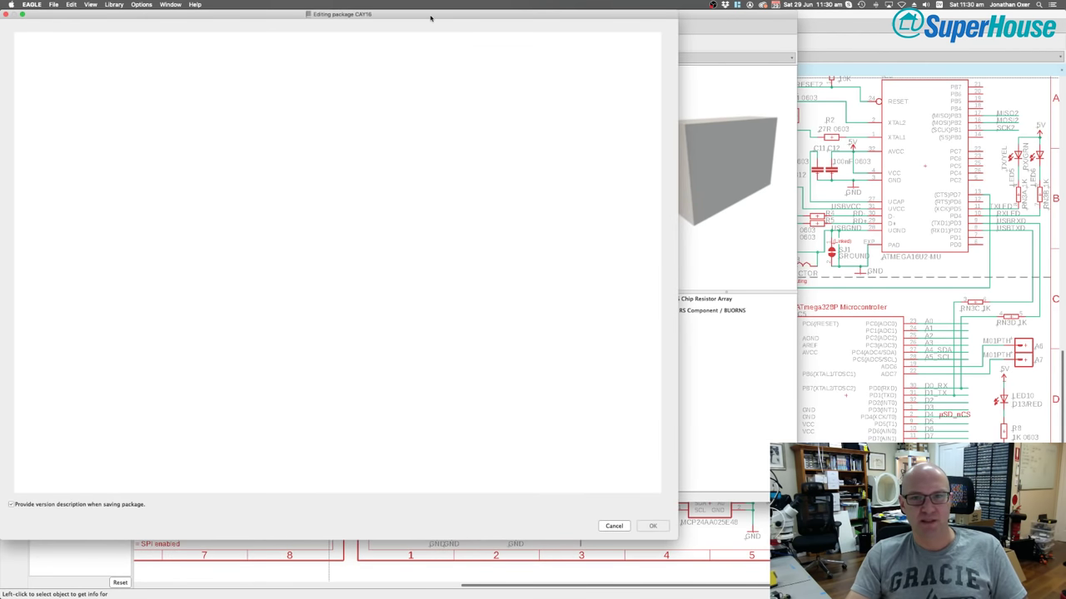
{"action": "left_click_drag", "start_coordinate": [431, 18], "coordinate": [545, 19]}
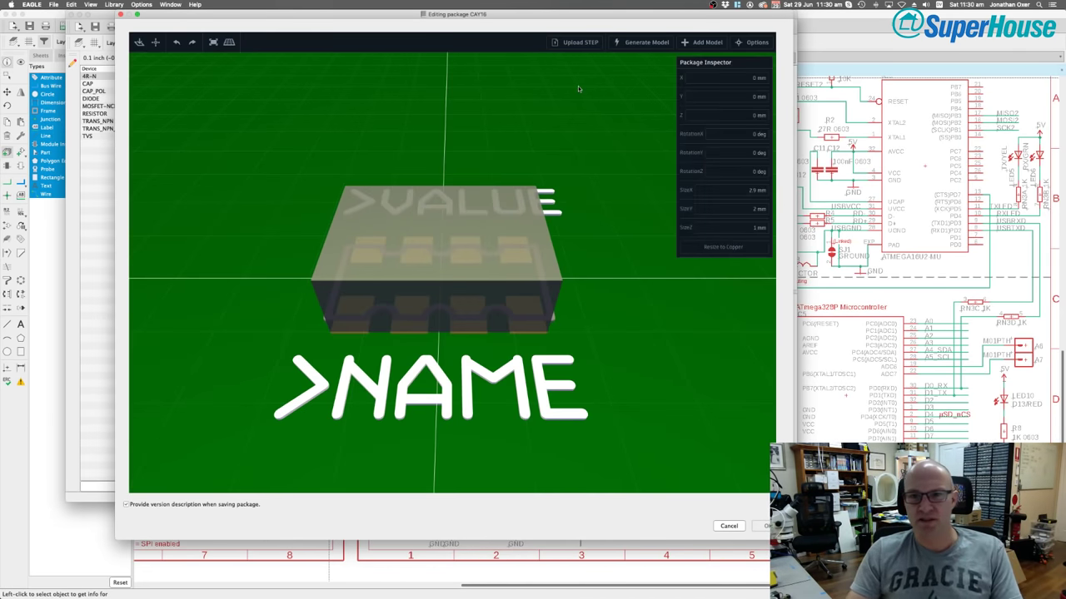
{"action": "left_click", "coordinate": [641, 43]}
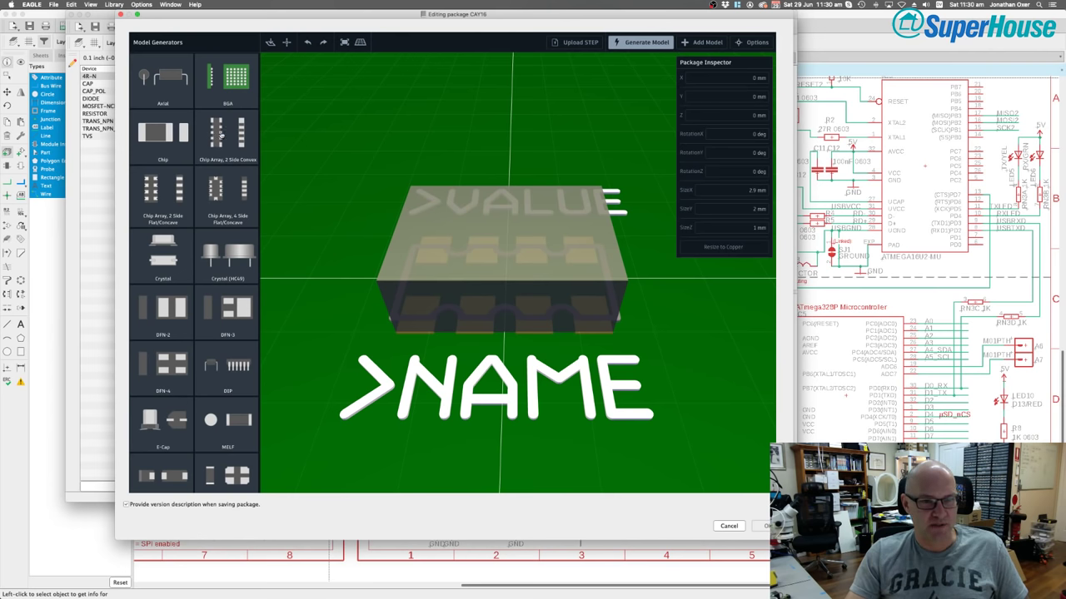
{"action": "scroll", "coordinate": [188, 200], "scroll_direction": "down", "scroll_amount": 2}
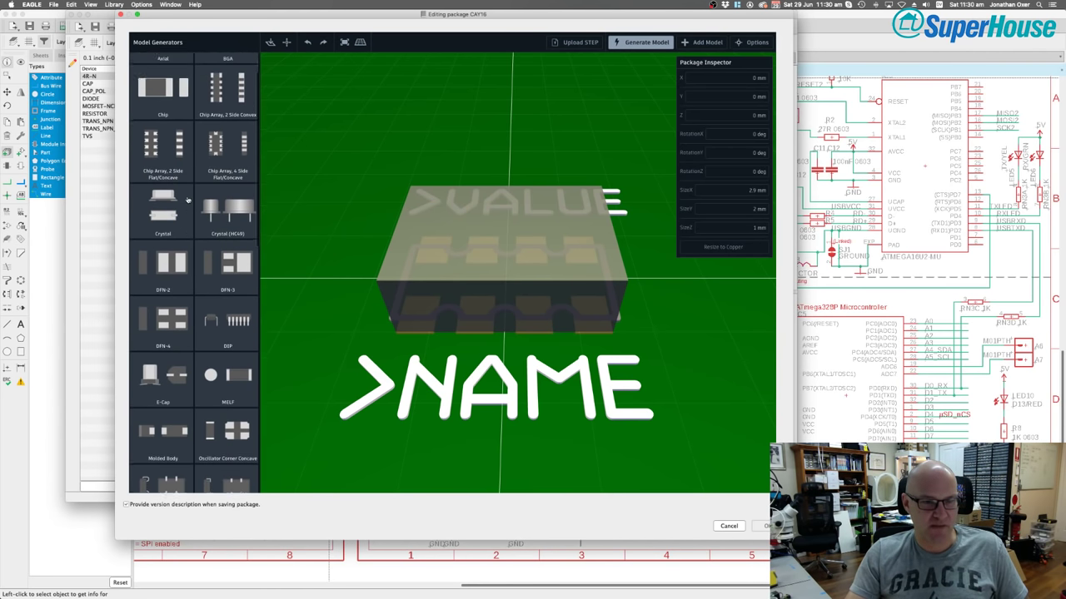
{"action": "scroll", "coordinate": [189, 200], "scroll_direction": "up", "scroll_amount": 2}
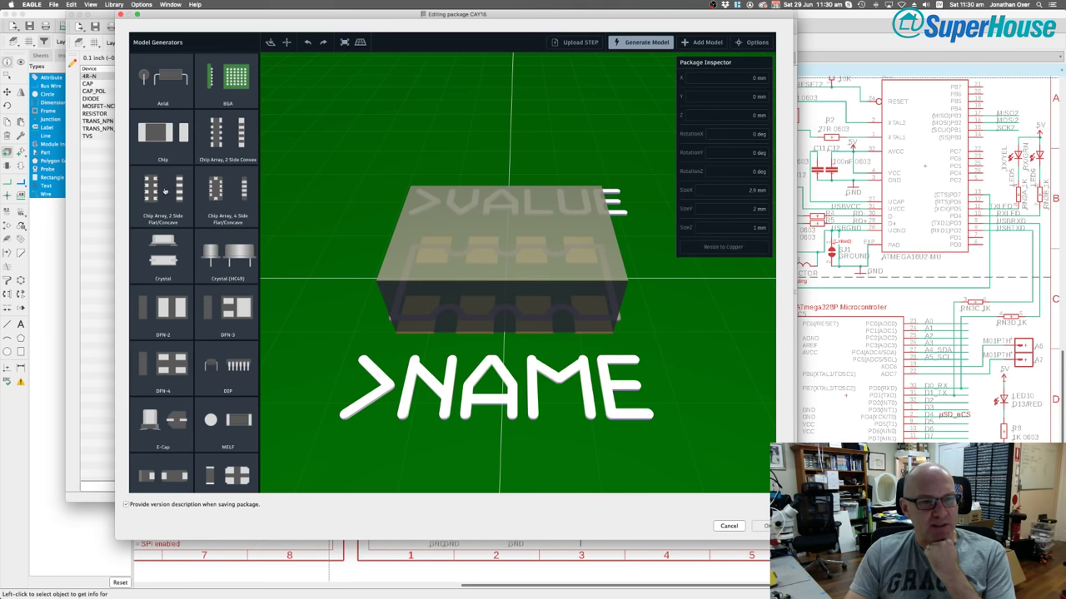
{"action": "left_click", "coordinate": [164, 192]}
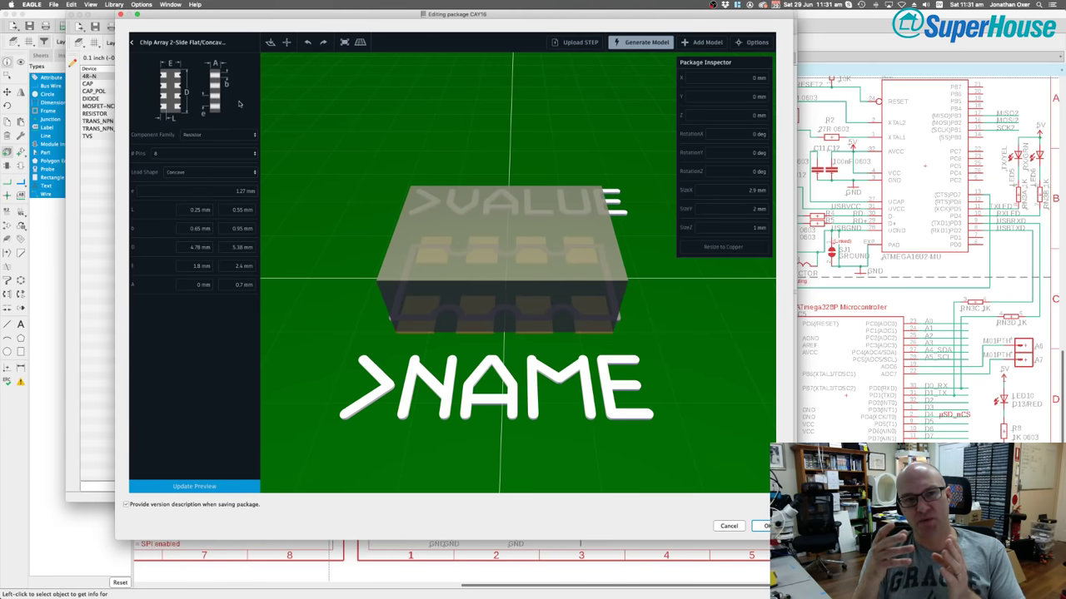
Compare the Chip generator, then settle on Chip Array 2 Side Flat/Concave with Resistor family.
{"action": "left_click", "coordinate": [132, 42]}
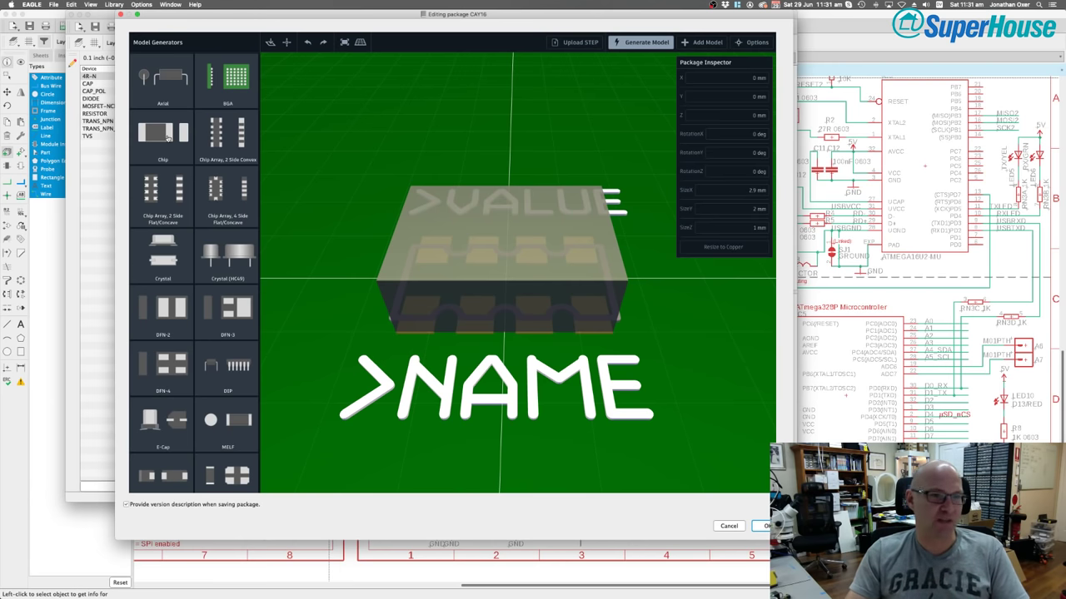
{"action": "left_click", "coordinate": [166, 134]}
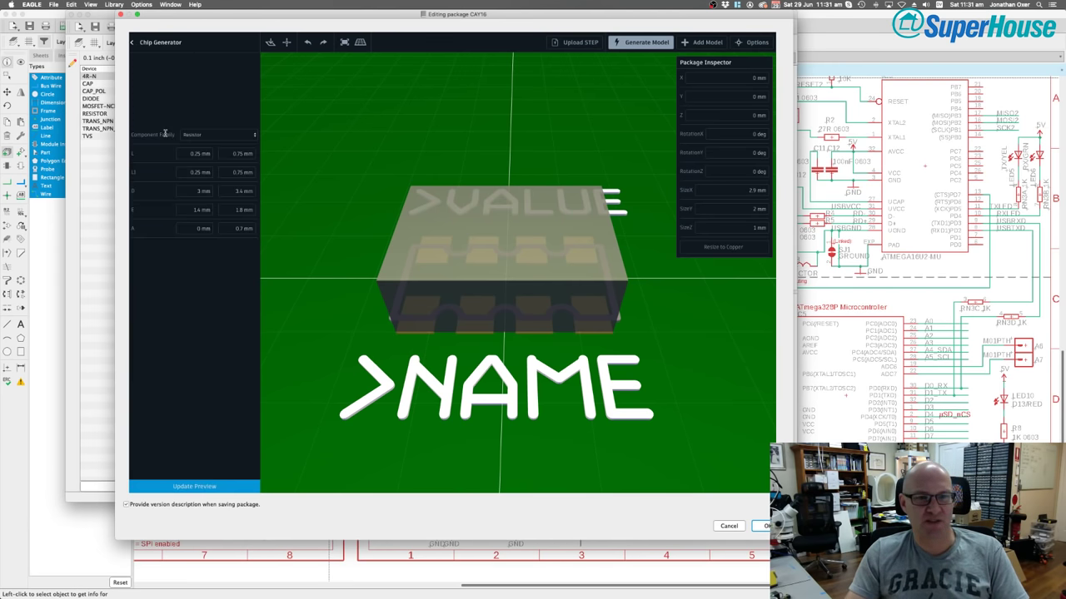
{"action": "left_click", "coordinate": [250, 135]}
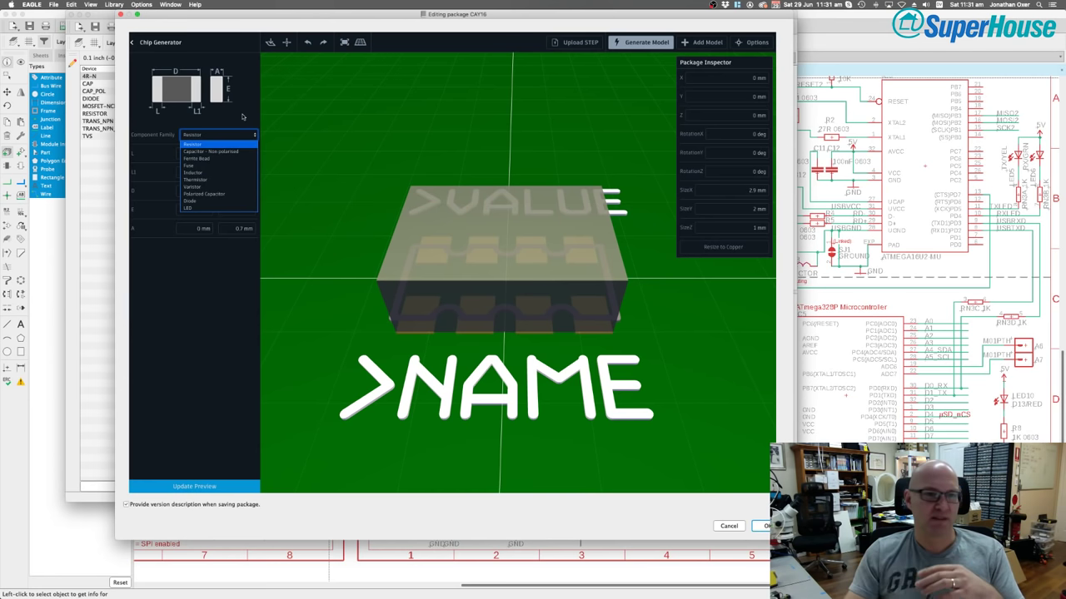
{"action": "left_click", "coordinate": [229, 122]}
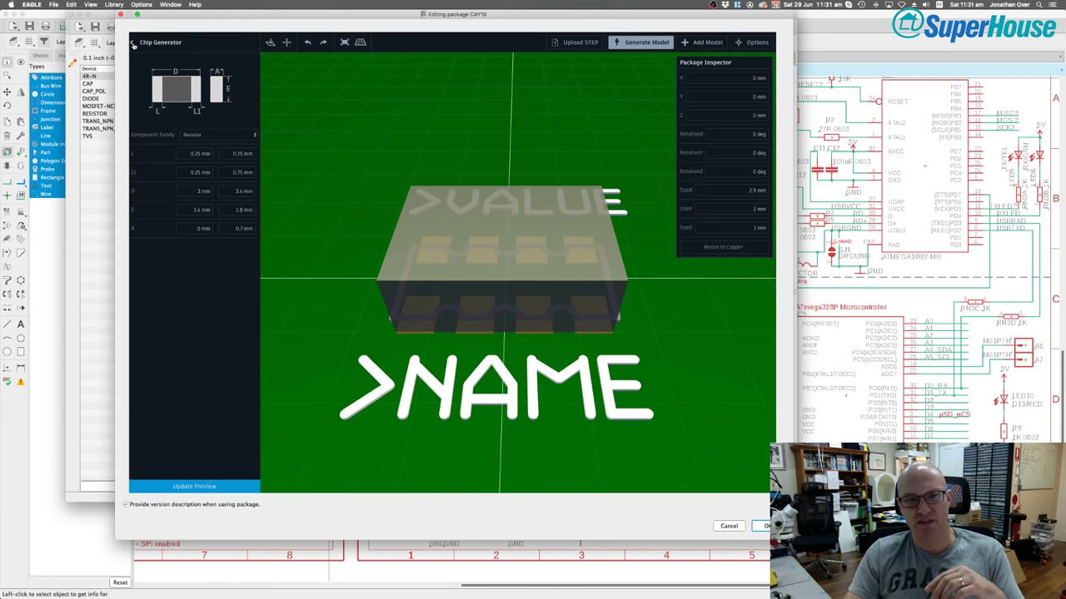
{"action": "left_click", "coordinate": [132, 42]}
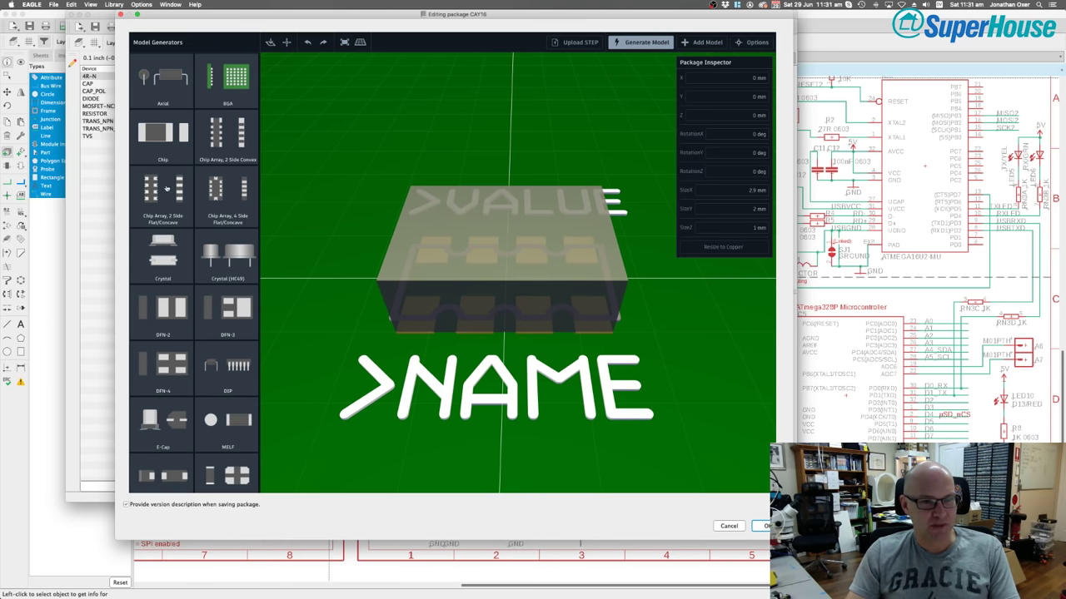
{"action": "left_click", "coordinate": [167, 188]}
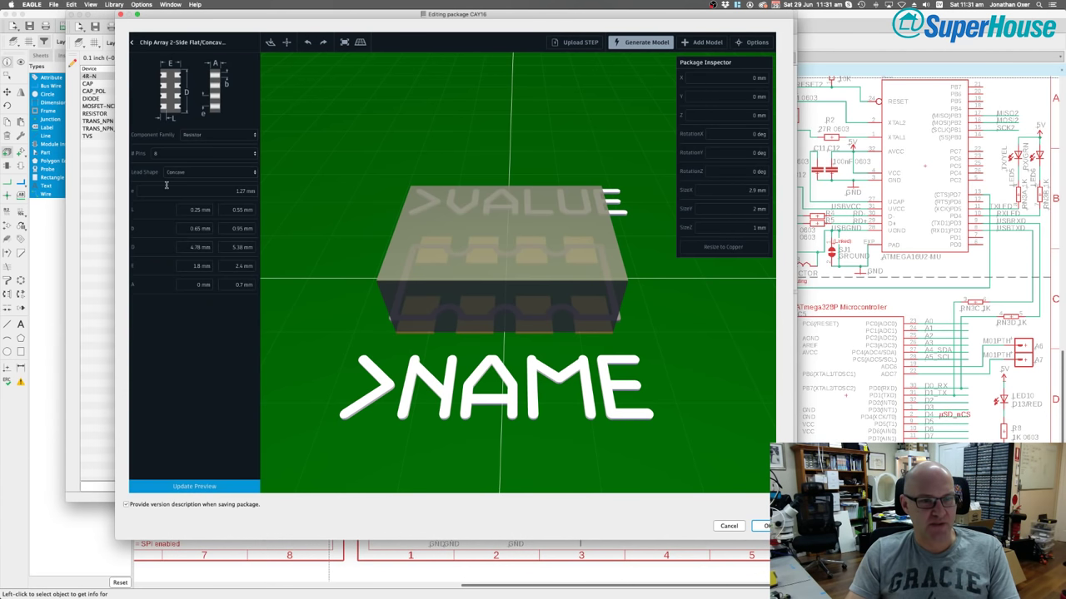
{"action": "left_click", "coordinate": [254, 136]}
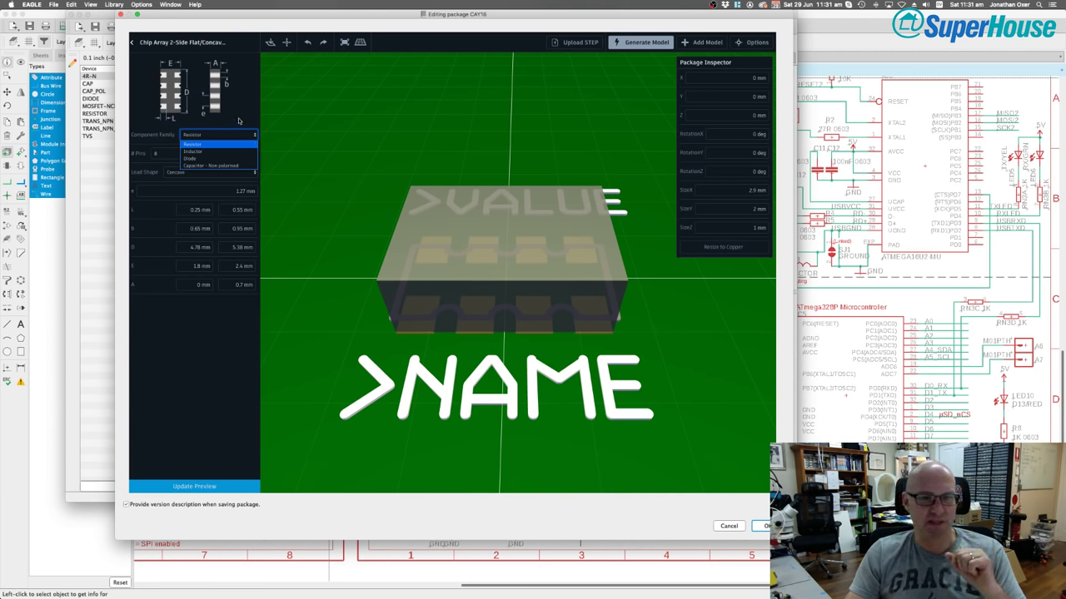
{"action": "left_click", "coordinate": [204, 146]}
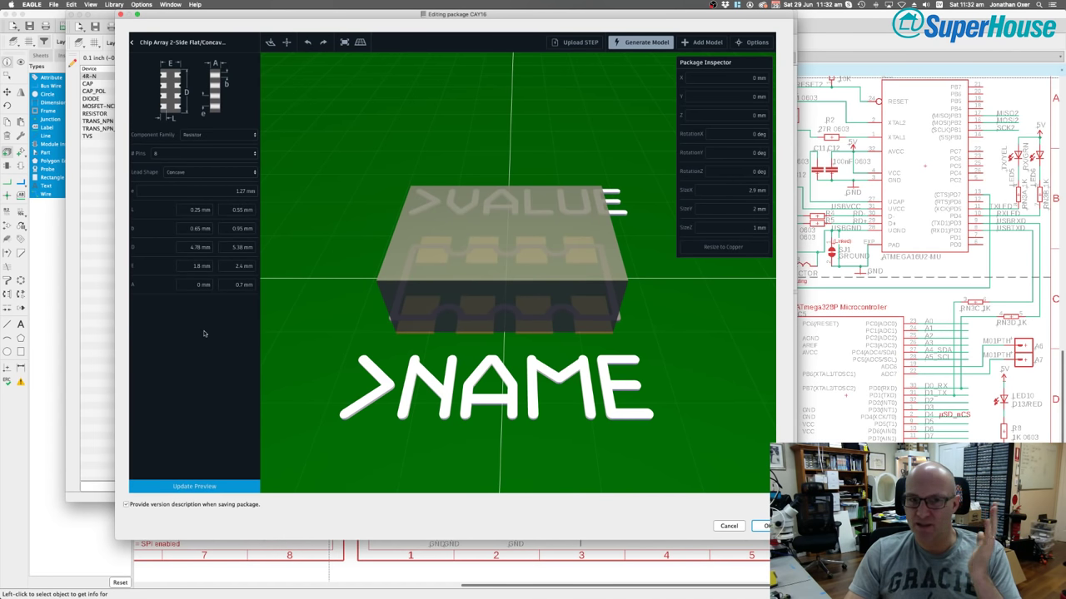
Generate the chip array's 3D preview and rotate it -90° about Z to match the footprint.
{"action": "left_click", "coordinate": [192, 486]}
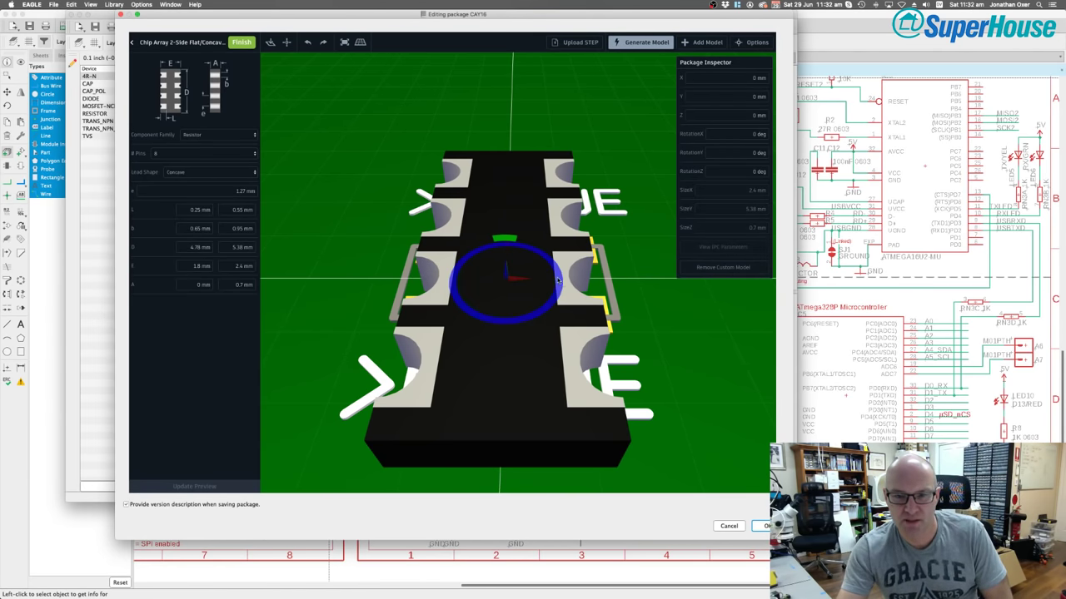
{"action": "left_click_drag", "start_coordinate": [558, 281], "coordinate": [505, 261]}
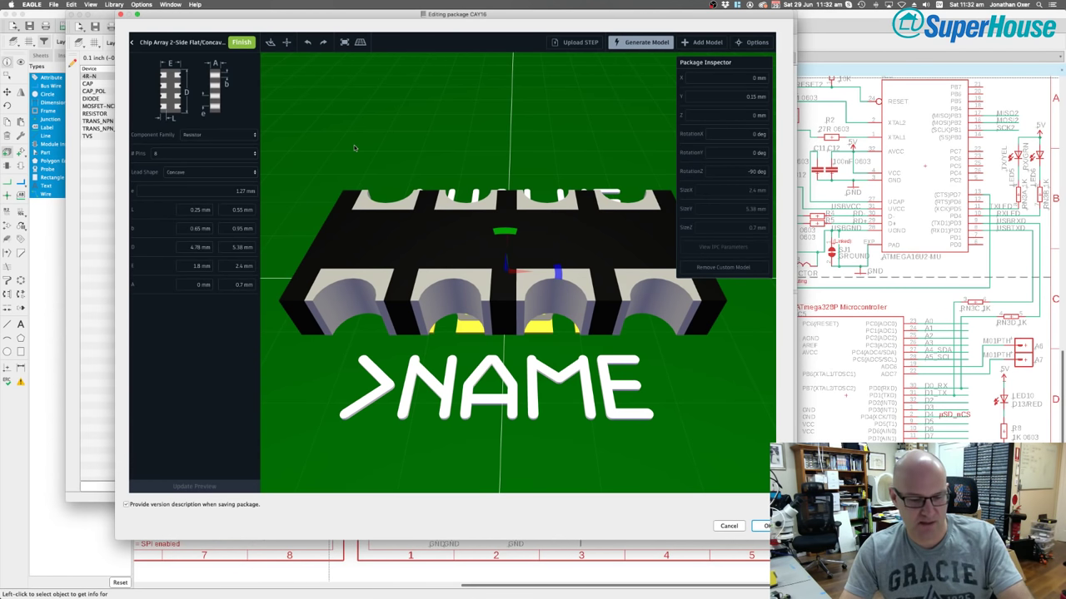
{"action": "key", "text": "super+Tab"}
{"action": "key", "text": "super+Tab"}
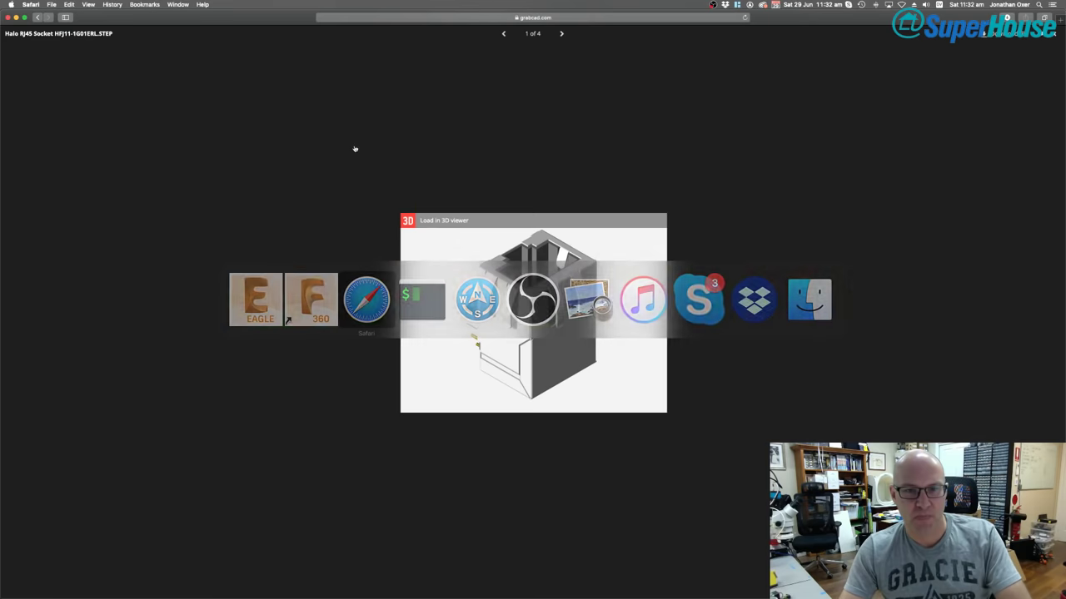
Search the web for 'bourne resistor array'.
{"action": "left_click", "coordinate": [546, 17]}
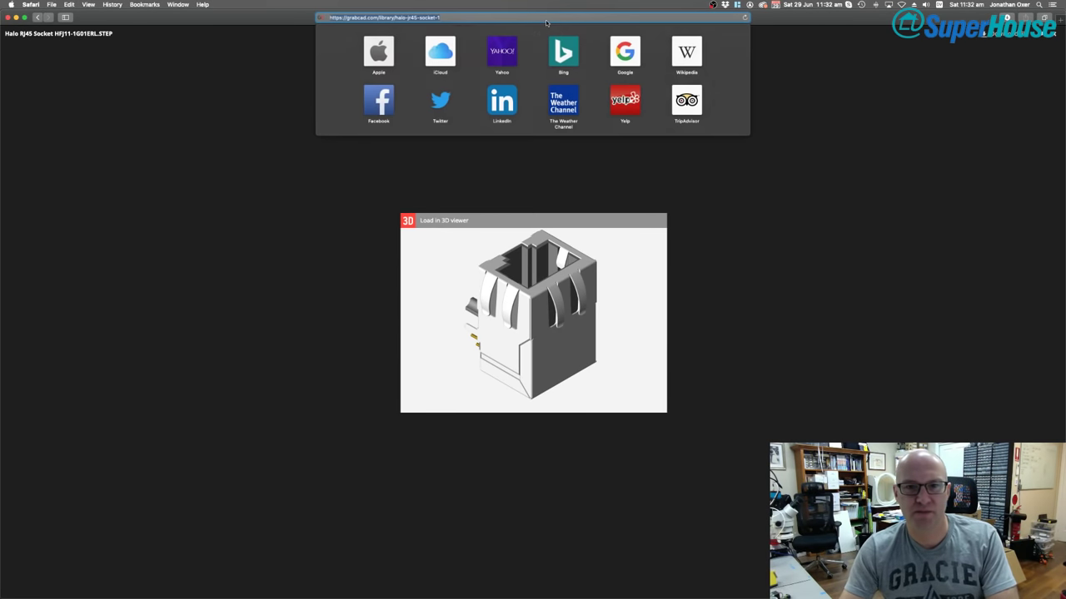
{"action": "type", "text": "bourne"}
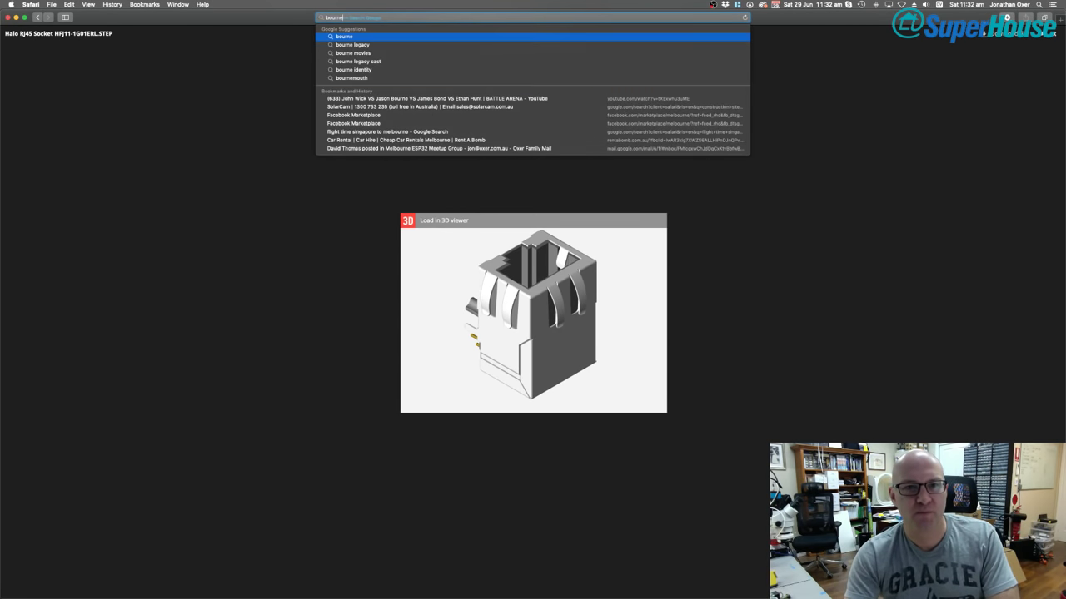
{"action": "type", "text": "s"}
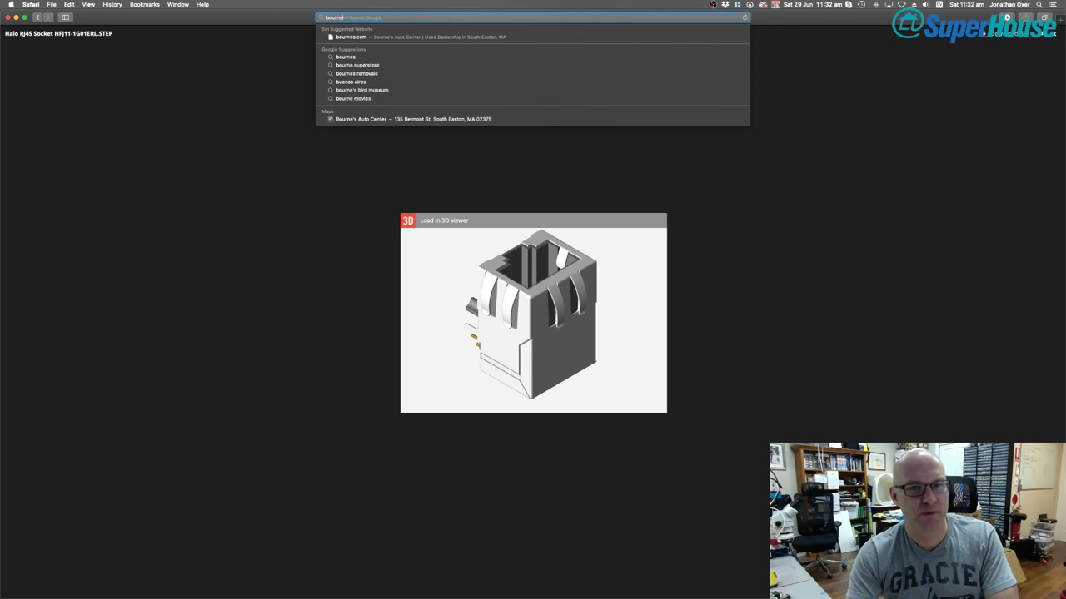
{"action": "key", "text": "BackSpace"}
{"action": "type", "text": "resis"}
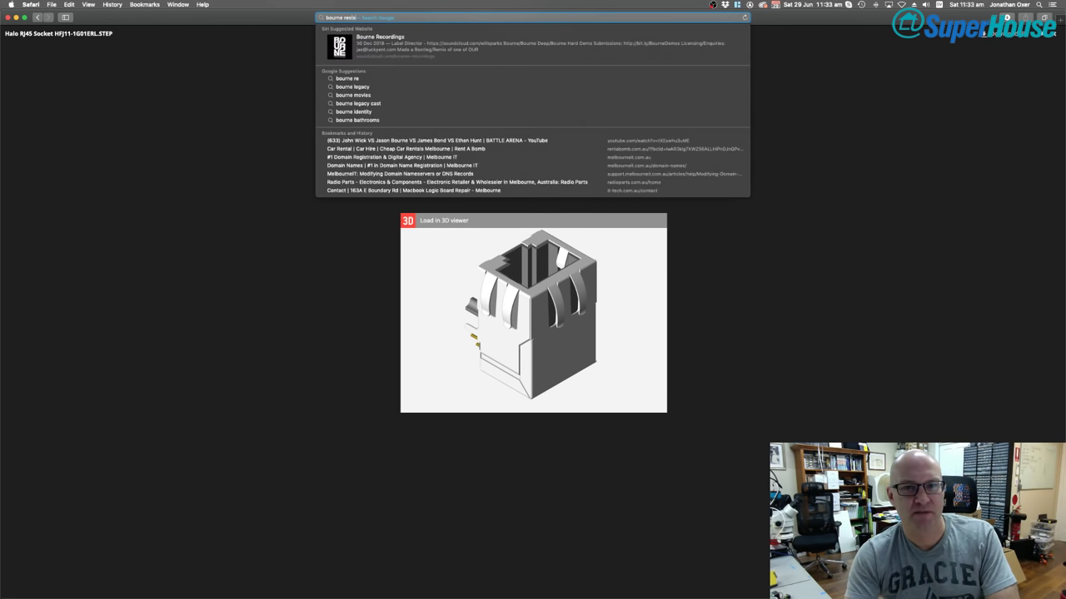
{"action": "type", "text": "tor array"}
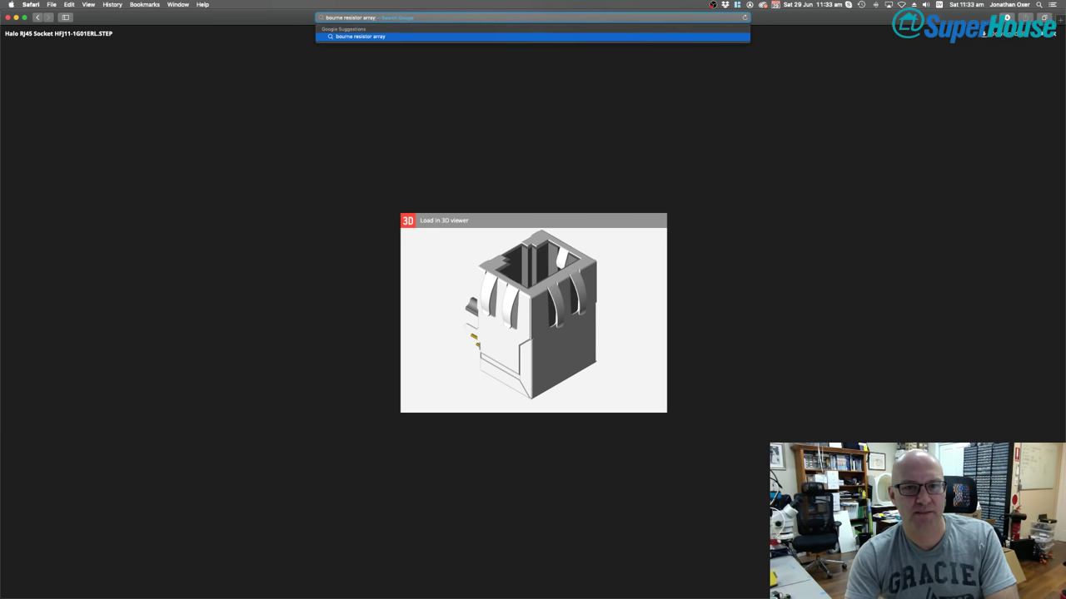
{"action": "key", "text": "Return"}
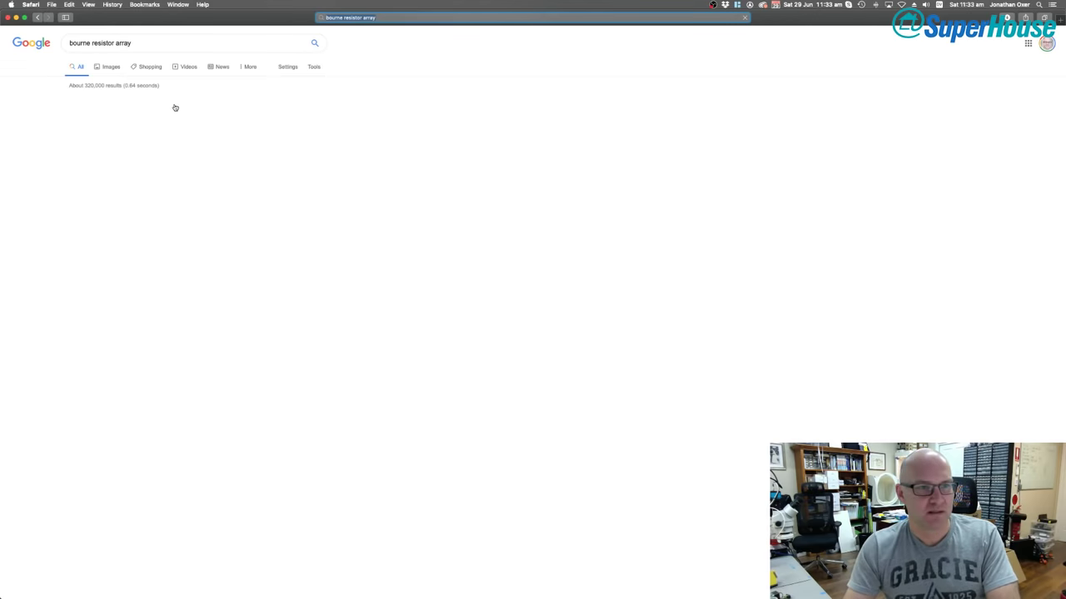
Refine the Google search to 'bourne resistor array cay16 dimensions'.
{"action": "left_click", "coordinate": [155, 45]}
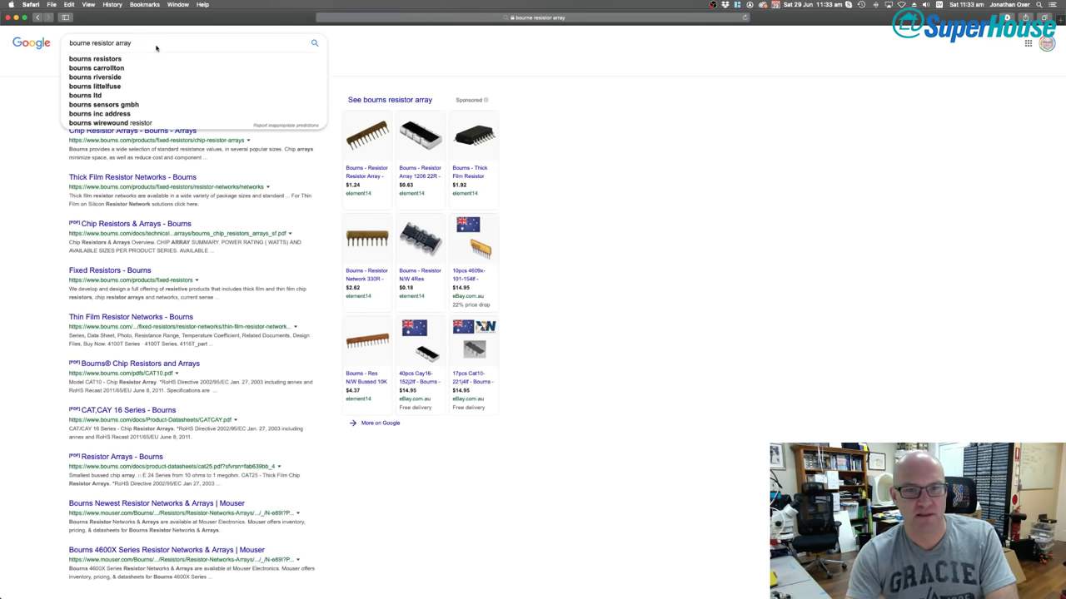
{"action": "type", "text": "cay1"}
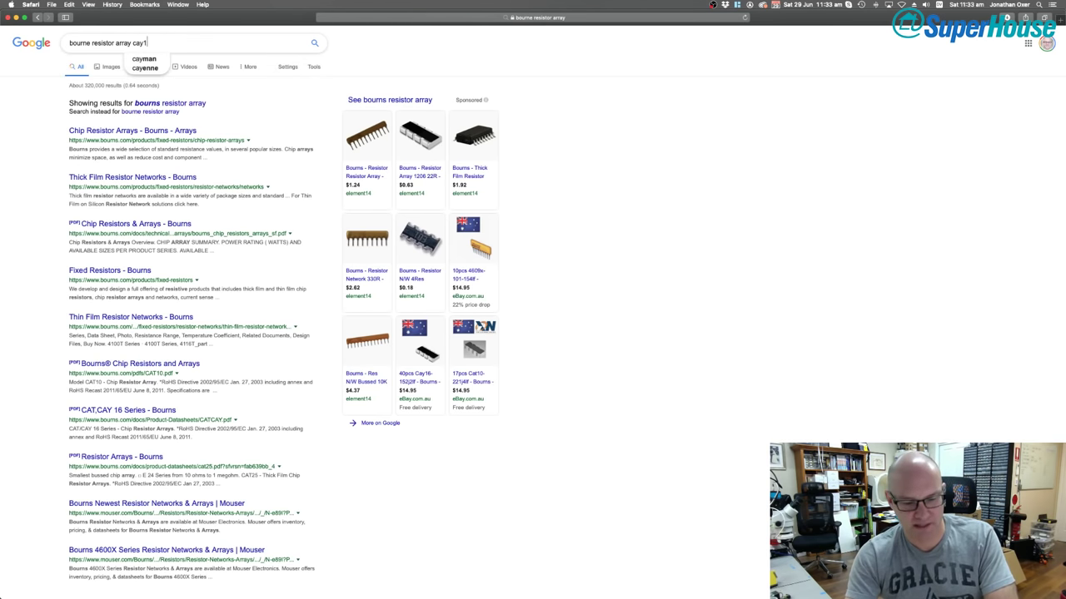
{"action": "type", "text": "6 dimensions"}
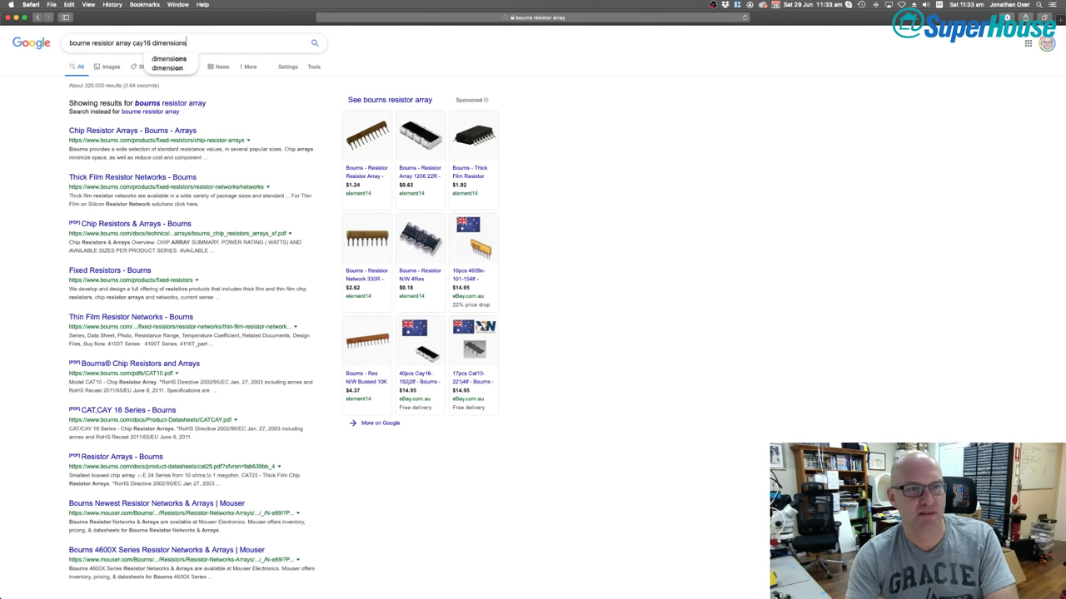
{"action": "key", "text": "Return"}
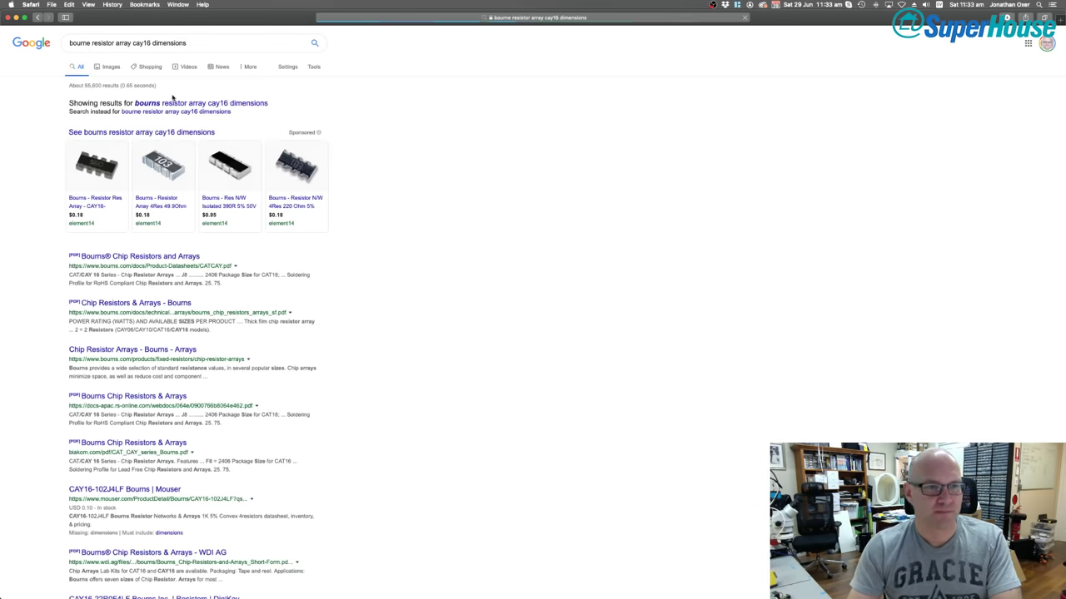
{"action": "mouse_move", "coordinate": [98, 174]}
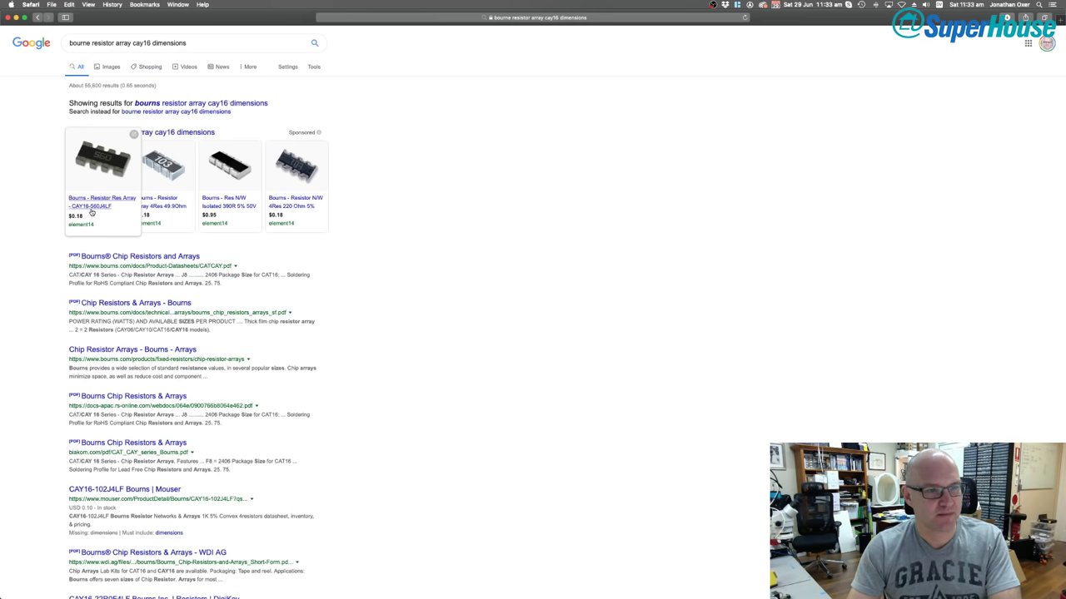
Rerun the image search as 'resistor array cay16 dimensions' without the bourns brand name.
{"action": "left_click", "coordinate": [145, 103]}
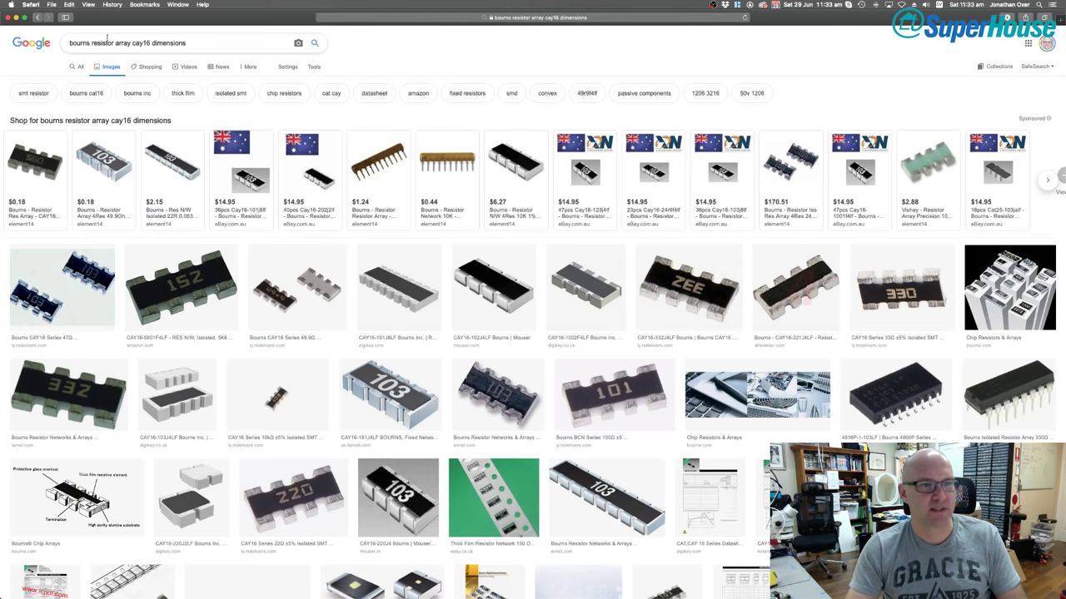
{"action": "double_click", "coordinate": [80, 42]}
{"action": "key", "text": "BackSpace"}
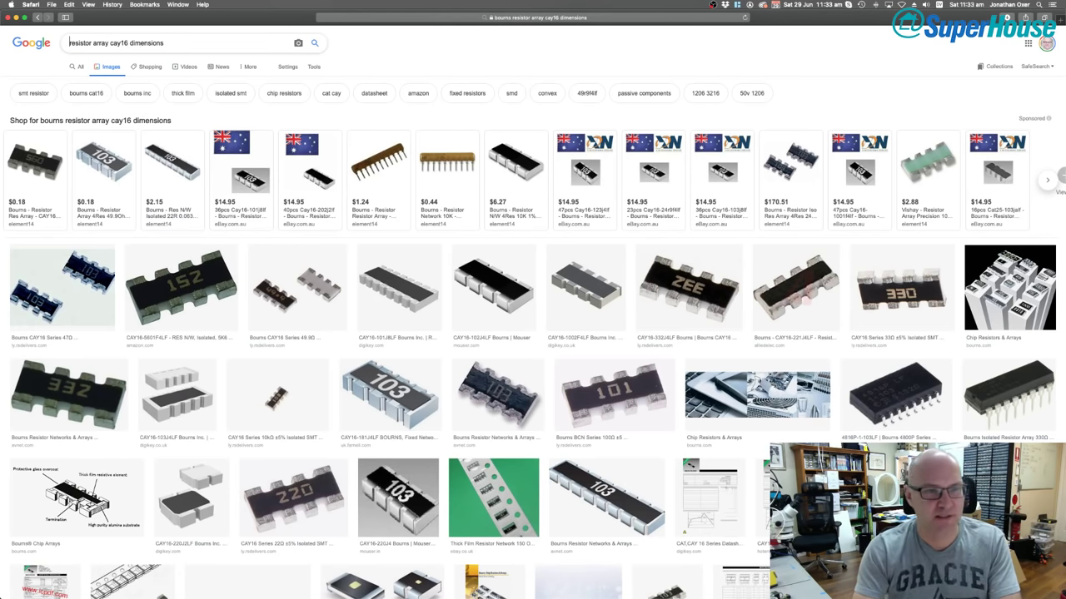
{"action": "key", "text": "Return"}
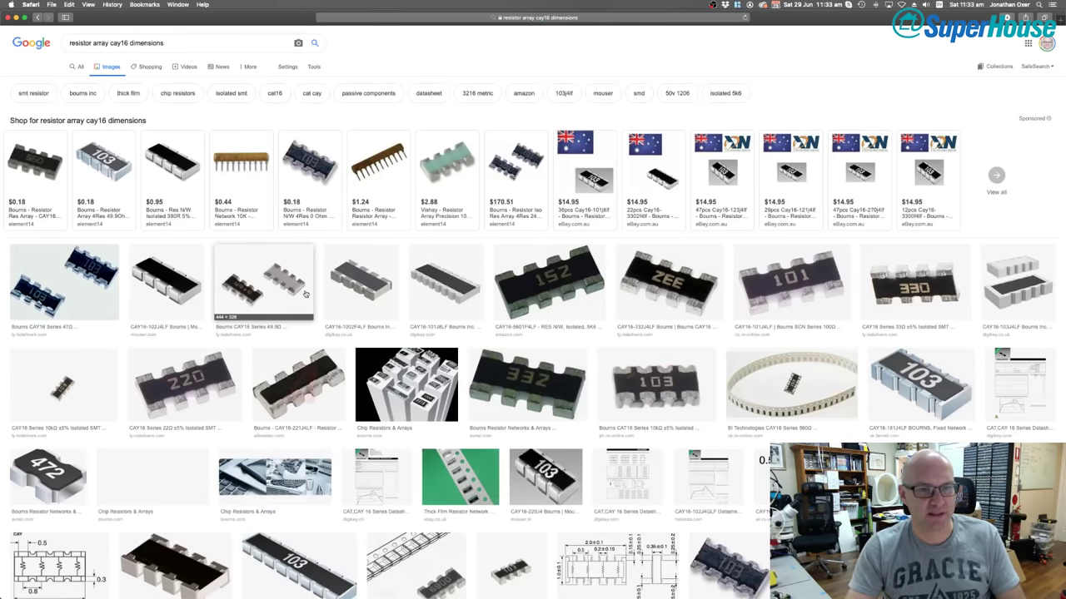
Browse the image results to check the part's shape, then return to EAGLE.
{"action": "scroll", "coordinate": [586, 368], "scroll_direction": "down", "scroll_amount": 1}
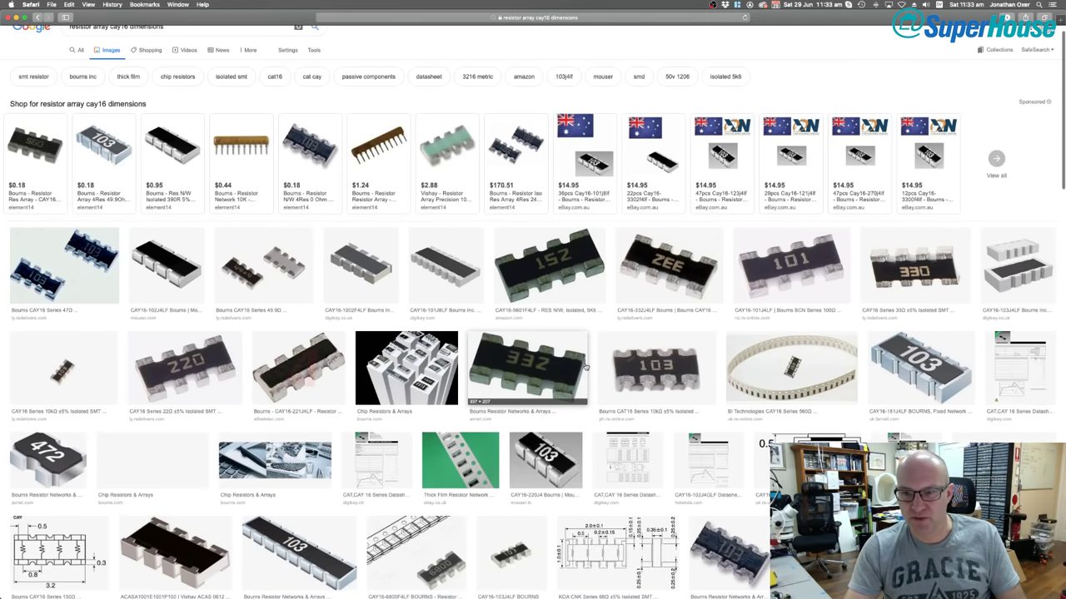
{"action": "scroll", "coordinate": [586, 367], "scroll_direction": "down", "scroll_amount": 5}
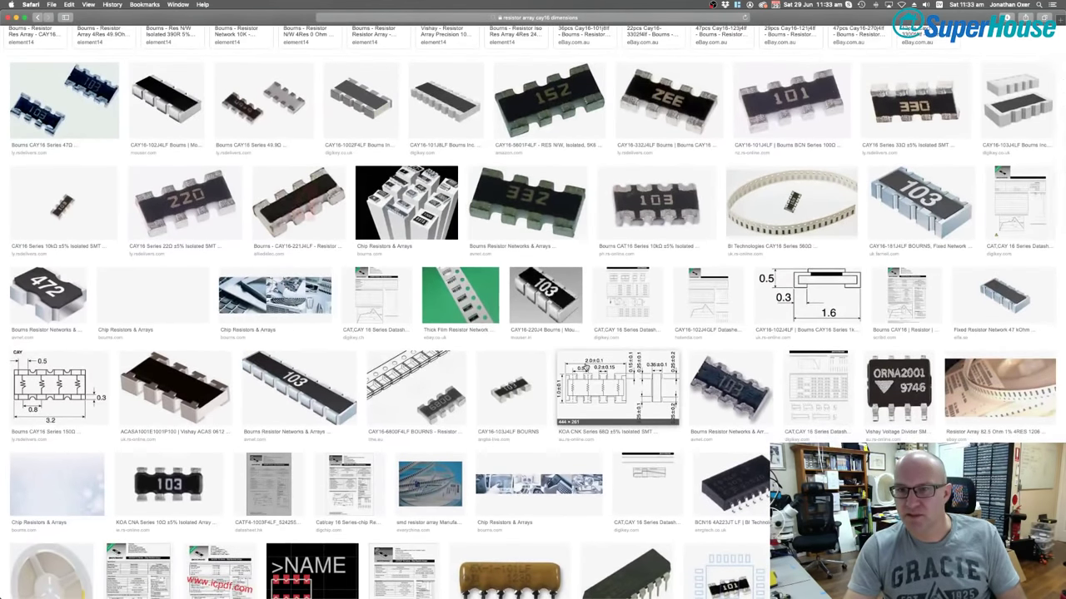
{"action": "scroll", "coordinate": [586, 367], "scroll_direction": "up", "scroll_amount": 3}
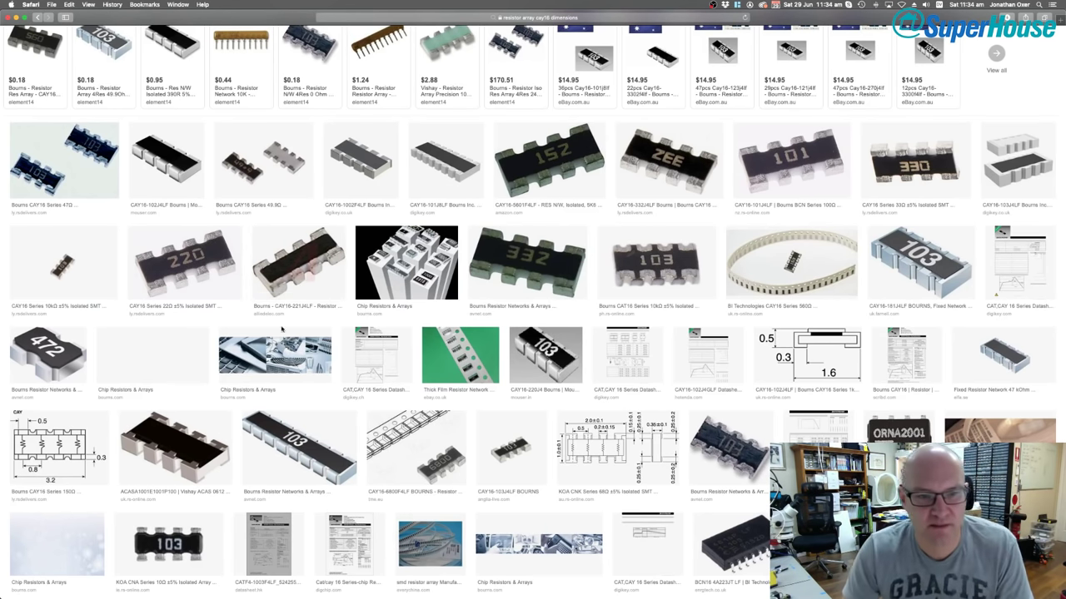
{"action": "key", "text": "super+Tab"}
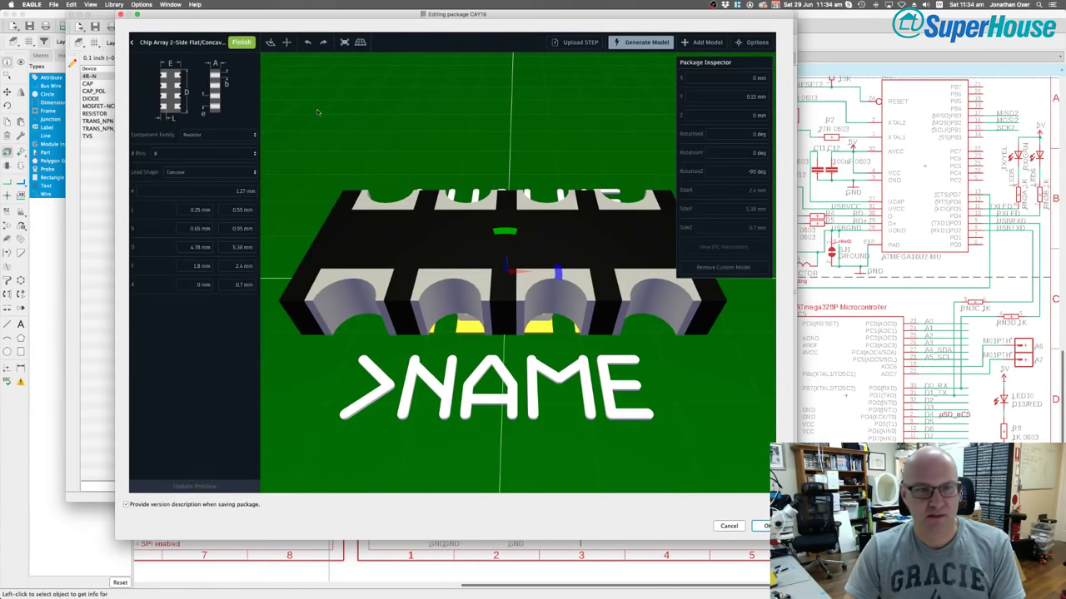
Switch to the Chip Array 2 Side Convex generator with 8 pins and update the preview.
{"action": "left_click", "coordinate": [132, 44]}
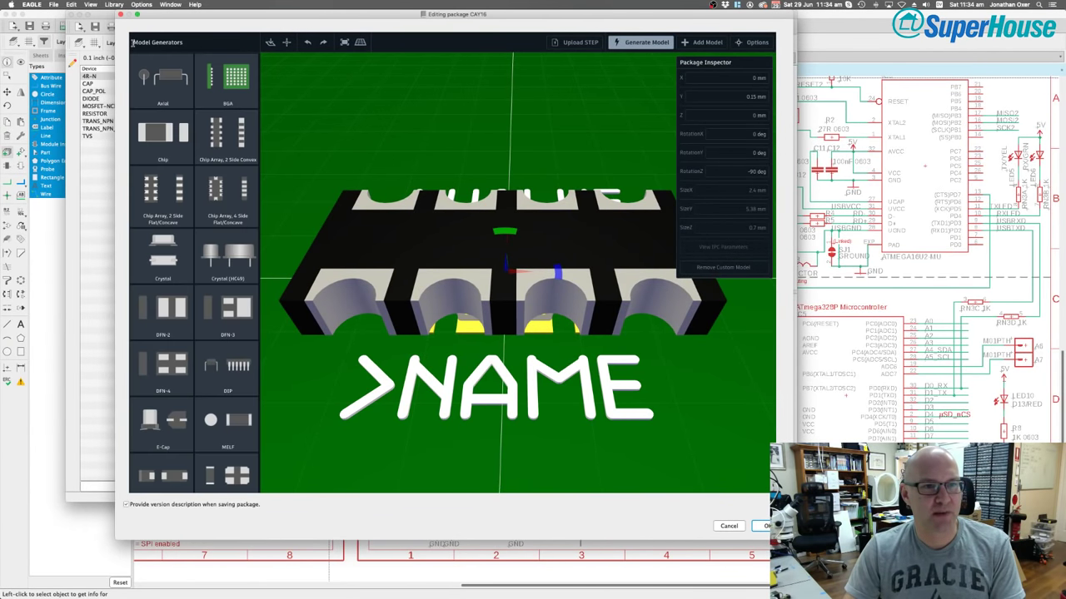
{"action": "left_click", "coordinate": [224, 131]}
{"action": "left_click", "coordinate": [176, 154]}
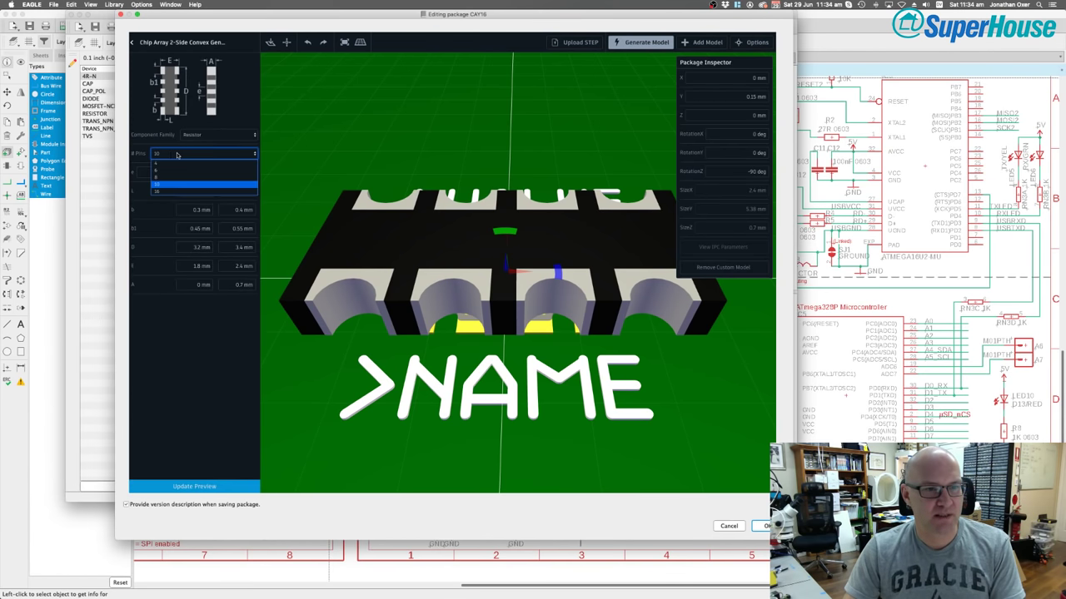
{"action": "left_click", "coordinate": [166, 178]}
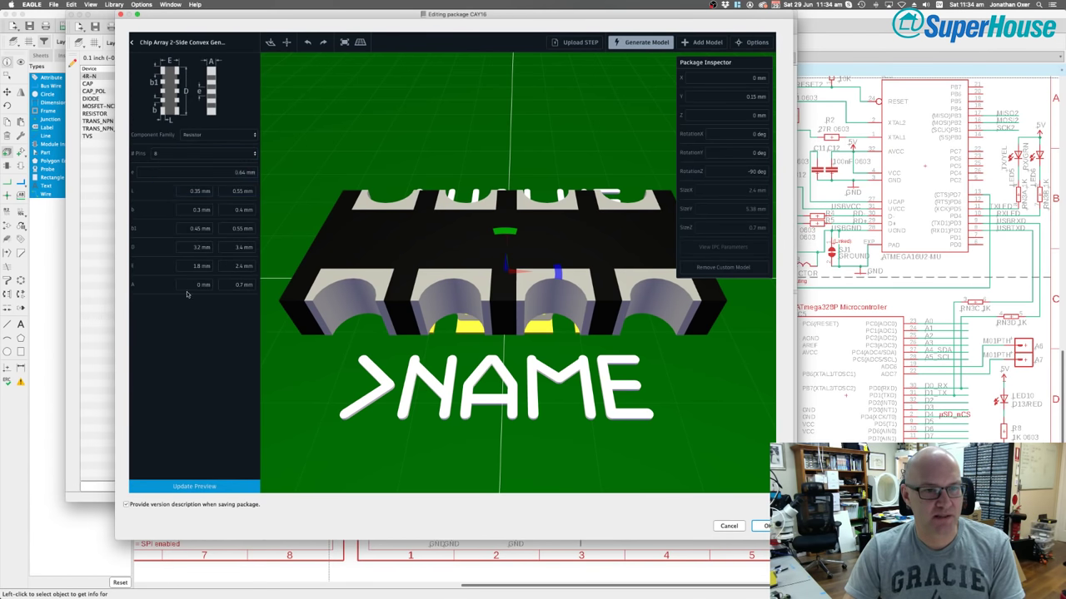
{"action": "left_click", "coordinate": [191, 486]}
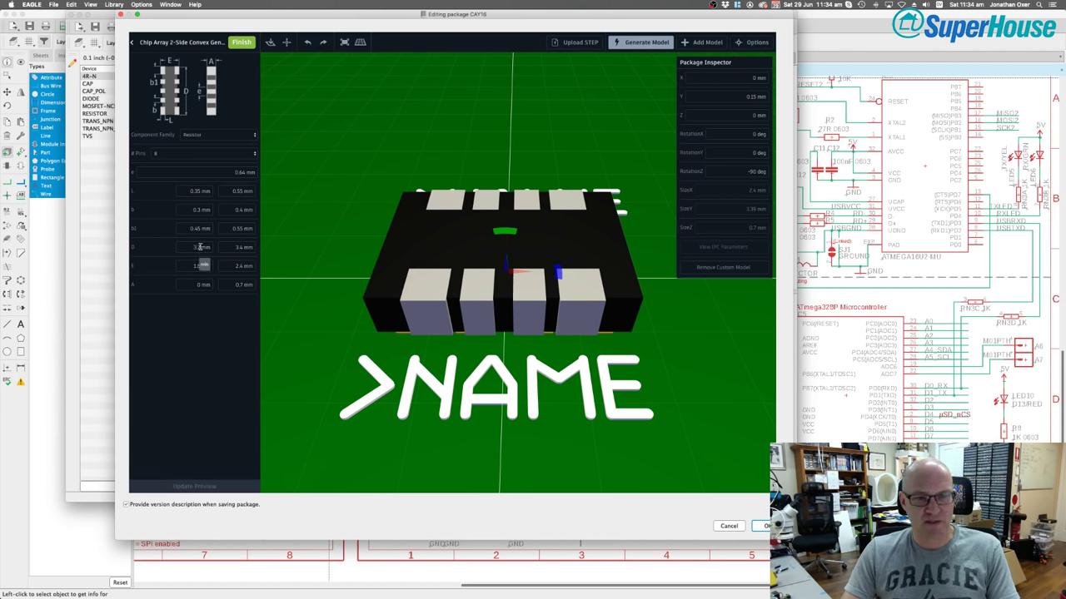
Set the body length D maximum to 3 mm and update the preview.
{"action": "left_click", "coordinate": [200, 247]}
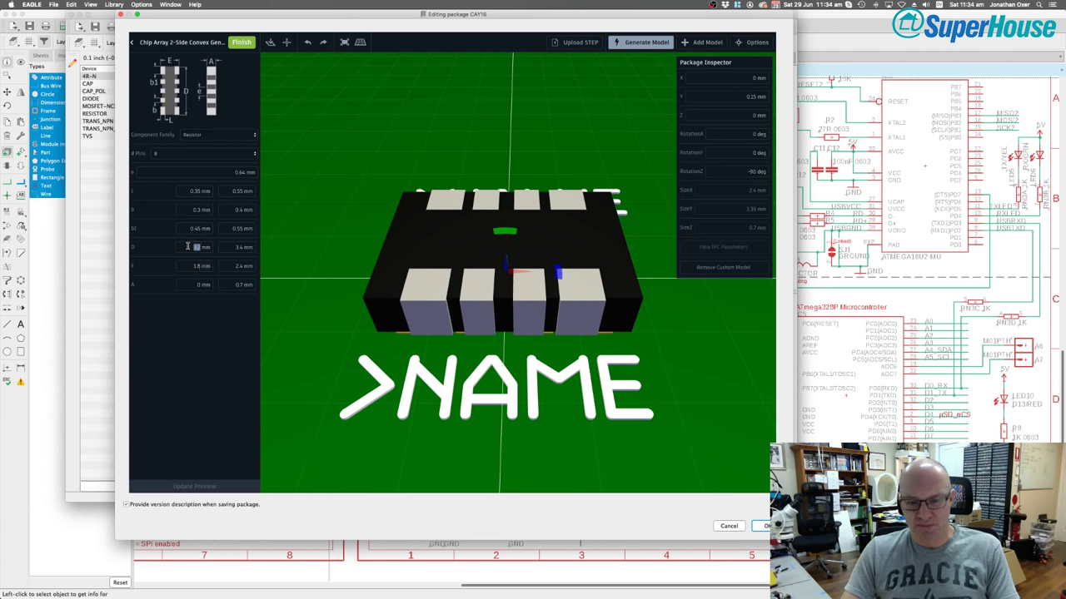
{"action": "left_click", "coordinate": [235, 247]}
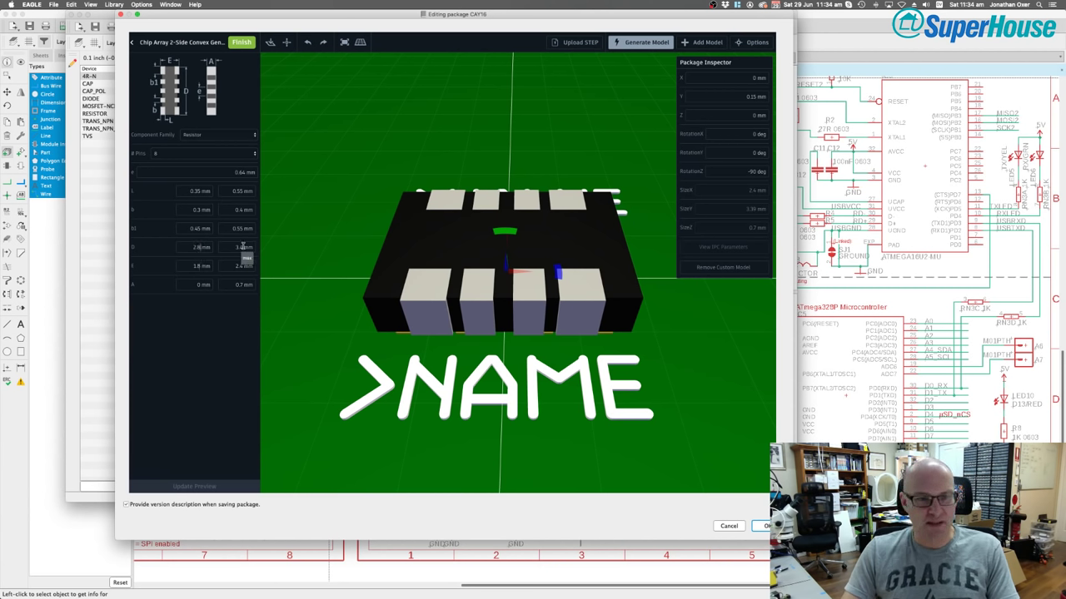
{"action": "type", "text": "3"}
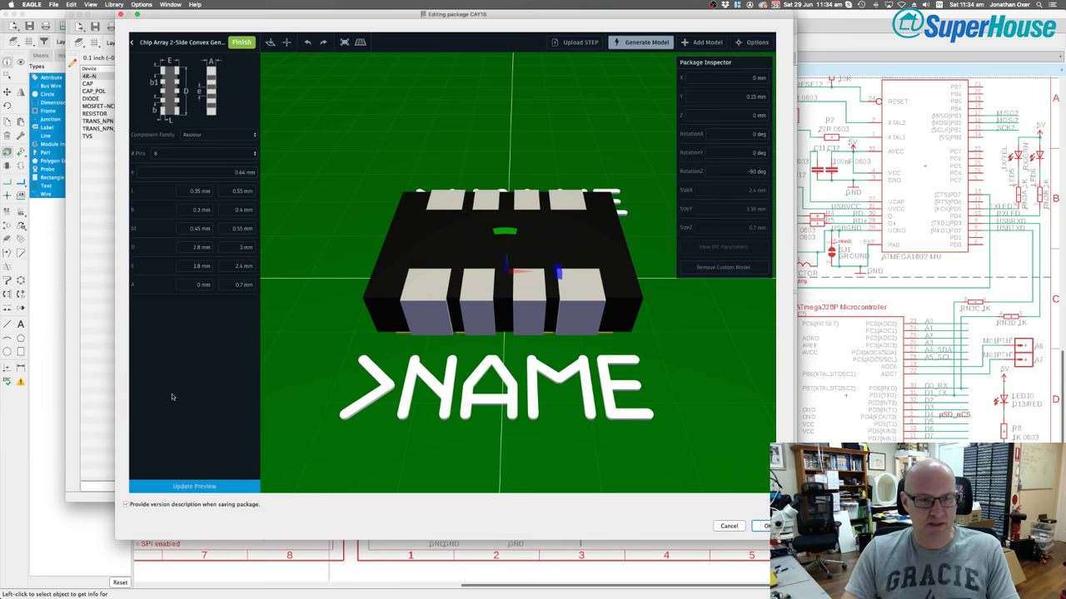
{"action": "left_click", "coordinate": [173, 488]}
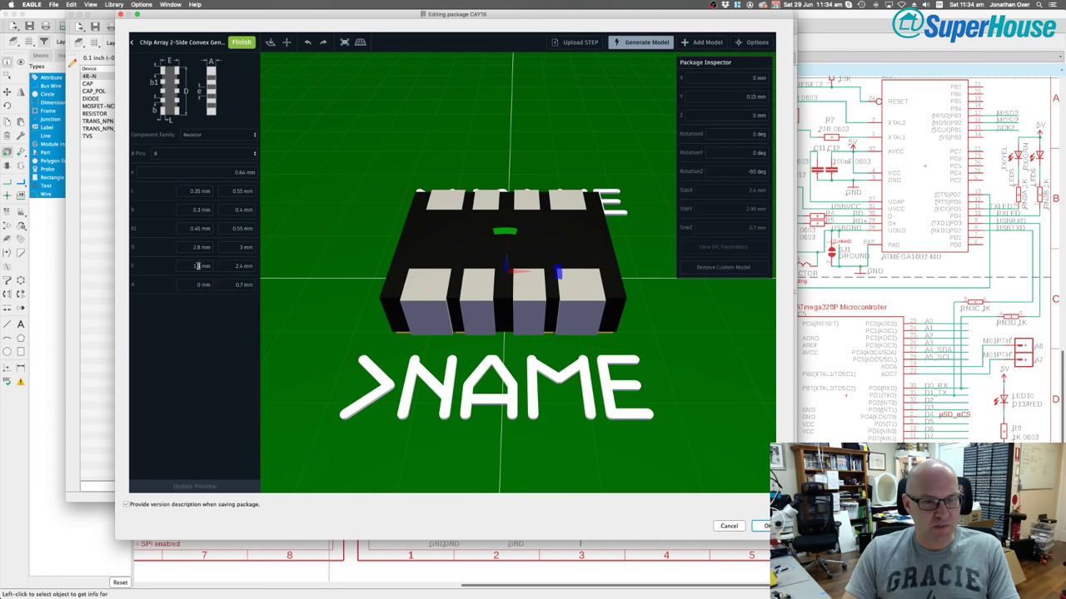
Set the body width E maximum to 1.6 mm and regenerate the preview.
{"action": "double_click", "coordinate": [243, 265]}
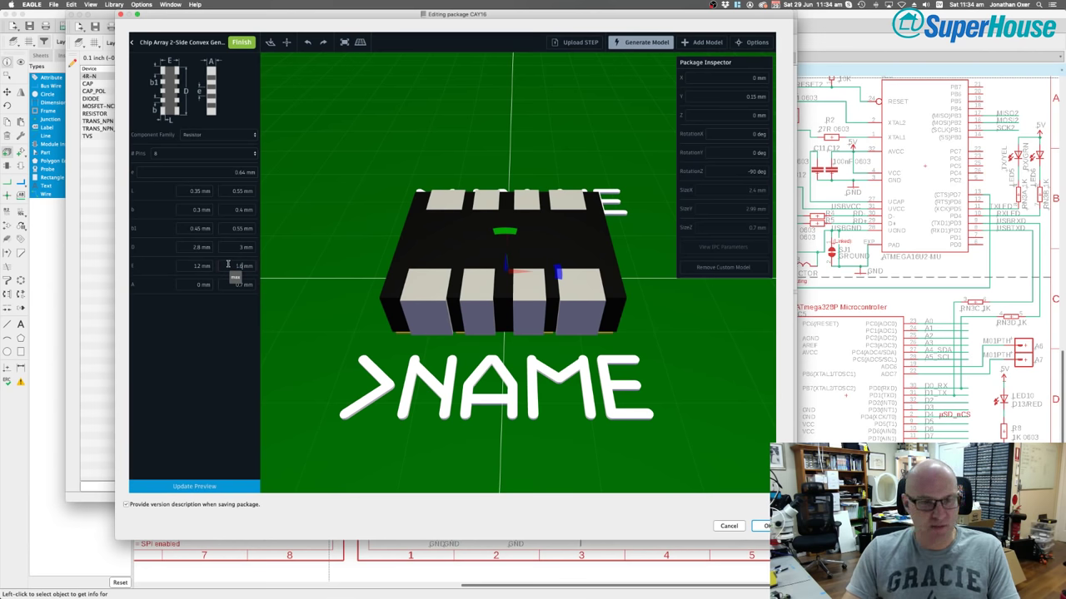
{"action": "left_click", "coordinate": [201, 404]}
{"action": "left_click", "coordinate": [193, 487]}
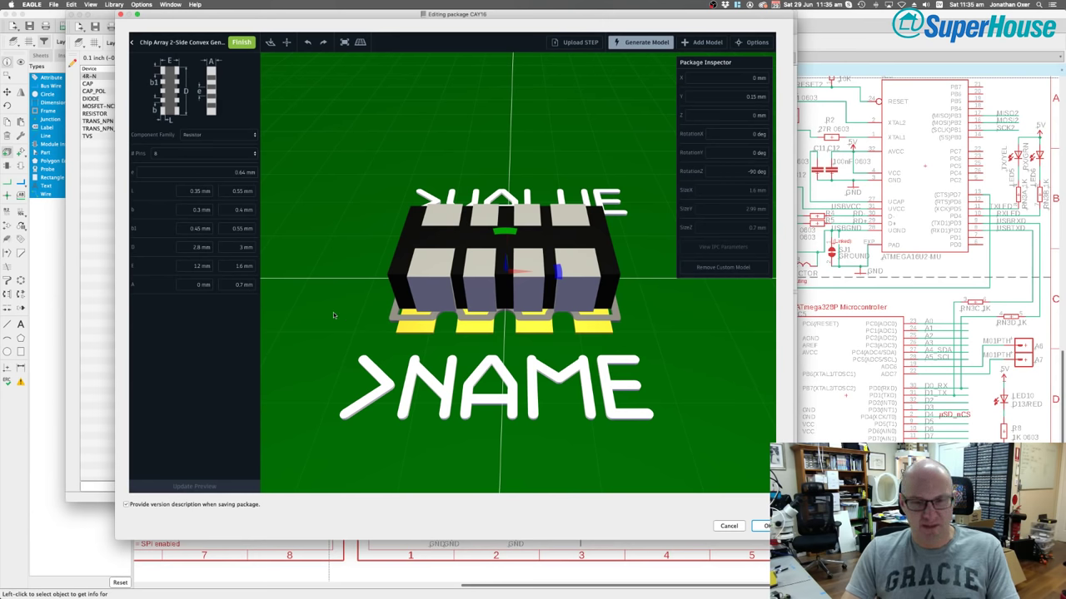
Orbit the preview to a top view and enter 0.4 mm as the b1 pad width maximum.
{"action": "left_click_drag", "start_coordinate": [321, 308], "coordinate": [516, 284]}
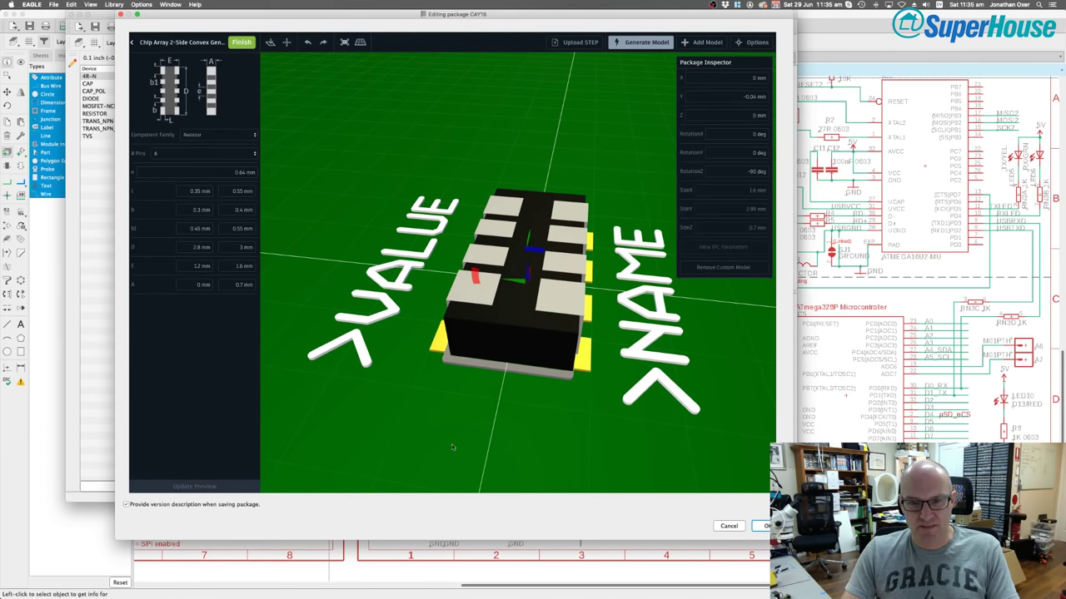
{"action": "left_click_drag", "start_coordinate": [481, 426], "coordinate": [371, 440]}
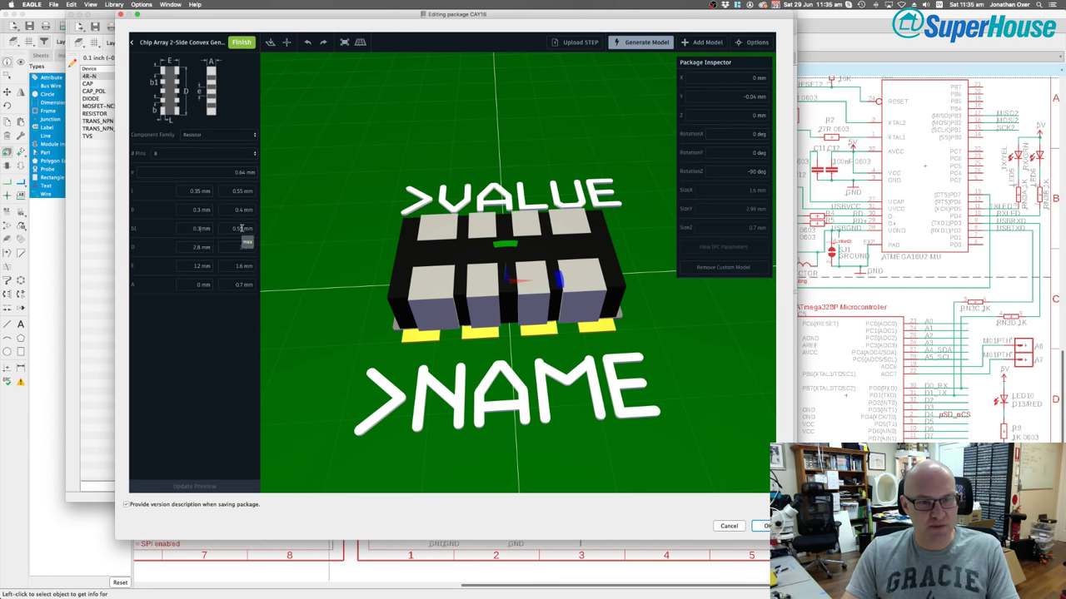
{"action": "left_click", "coordinate": [239, 228]}
{"action": "type", "text": "0.4"}
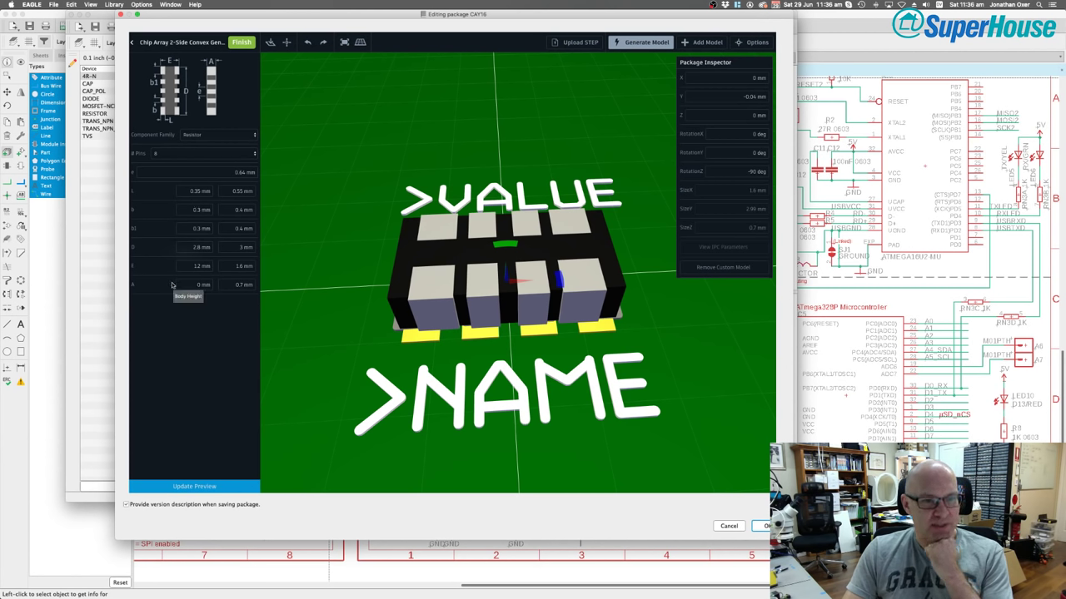
Change the pin pitch e to 0.8 mm, regenerate the preview and orbit to check pad spacing.
{"action": "left_click", "coordinate": [237, 172]}
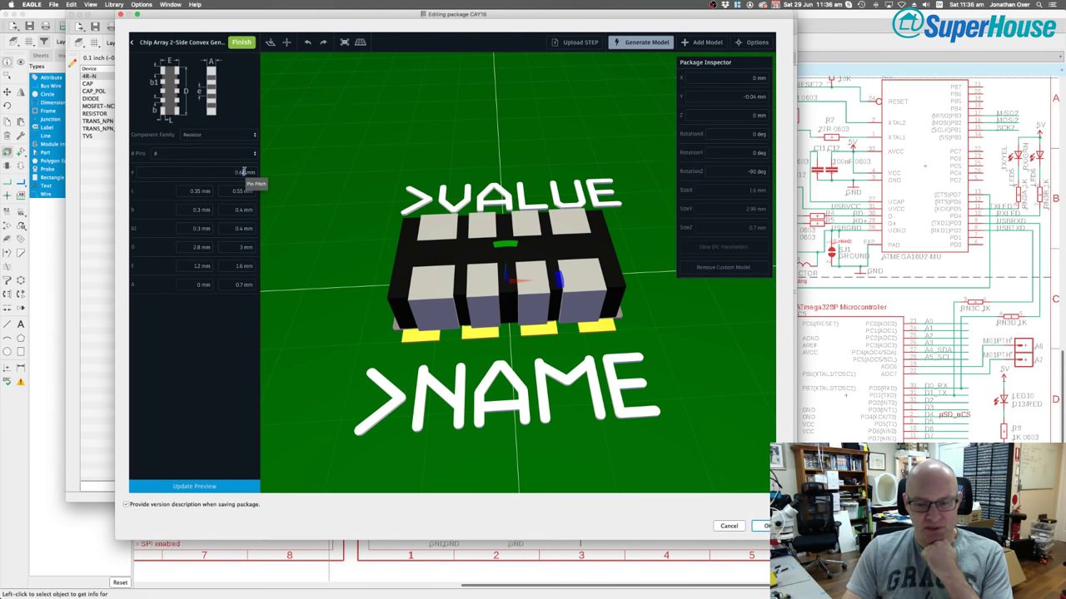
{"action": "key", "text": "BackSpace"}
{"action": "key", "text": "BackSpace"}
{"action": "key", "text": "BackSpace"}
{"action": "key", "text": "BackSpace"}
{"action": "type", "text": "0.8"}
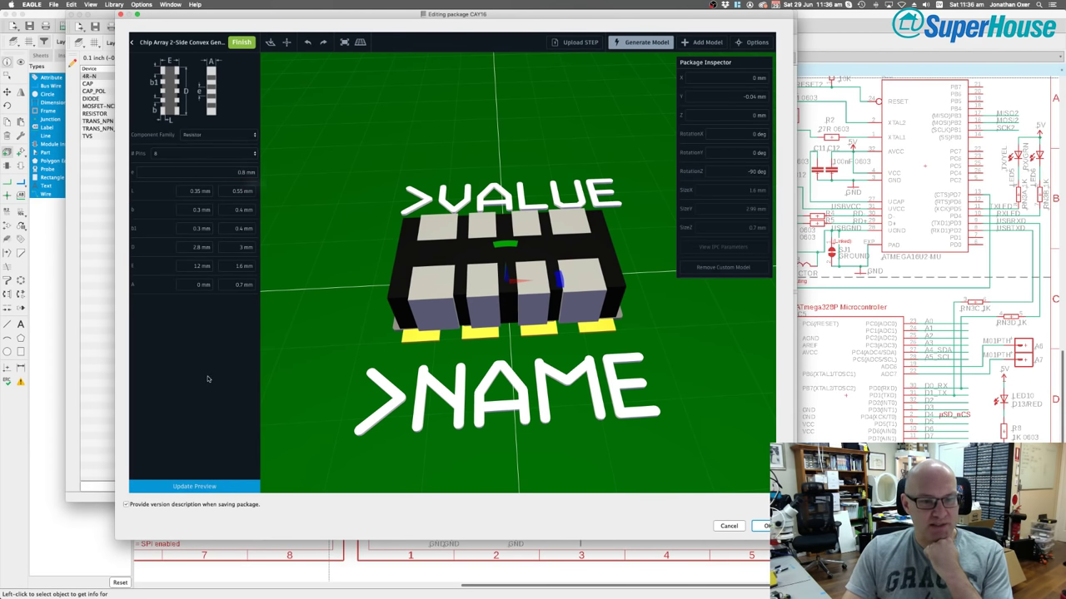
{"action": "left_click", "coordinate": [201, 488]}
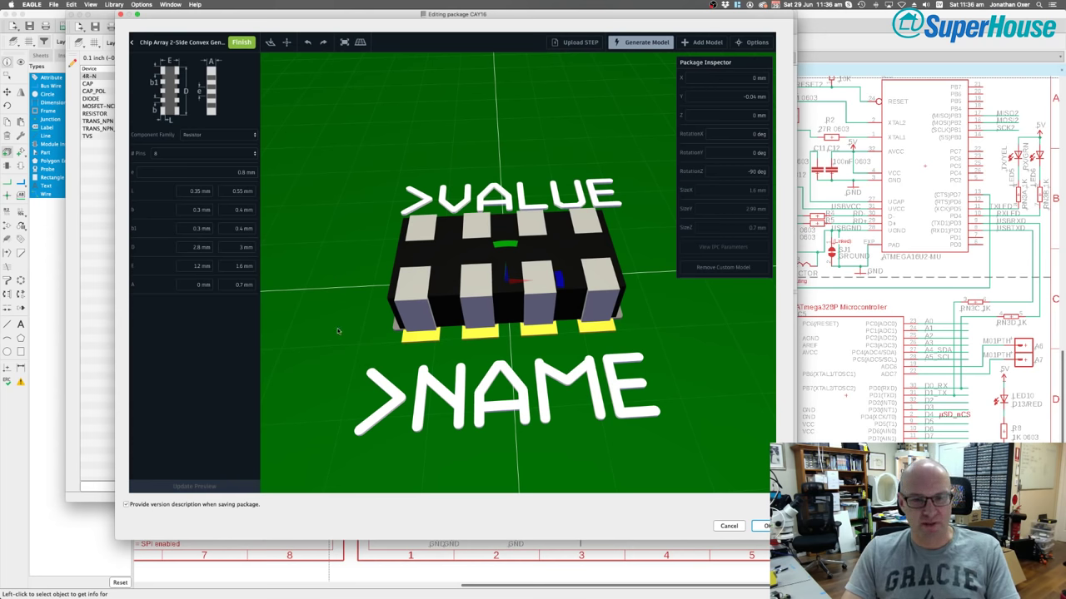
{"action": "left_click_drag", "start_coordinate": [321, 324], "coordinate": [346, 275]}
{"action": "left_click", "coordinate": [508, 249]}
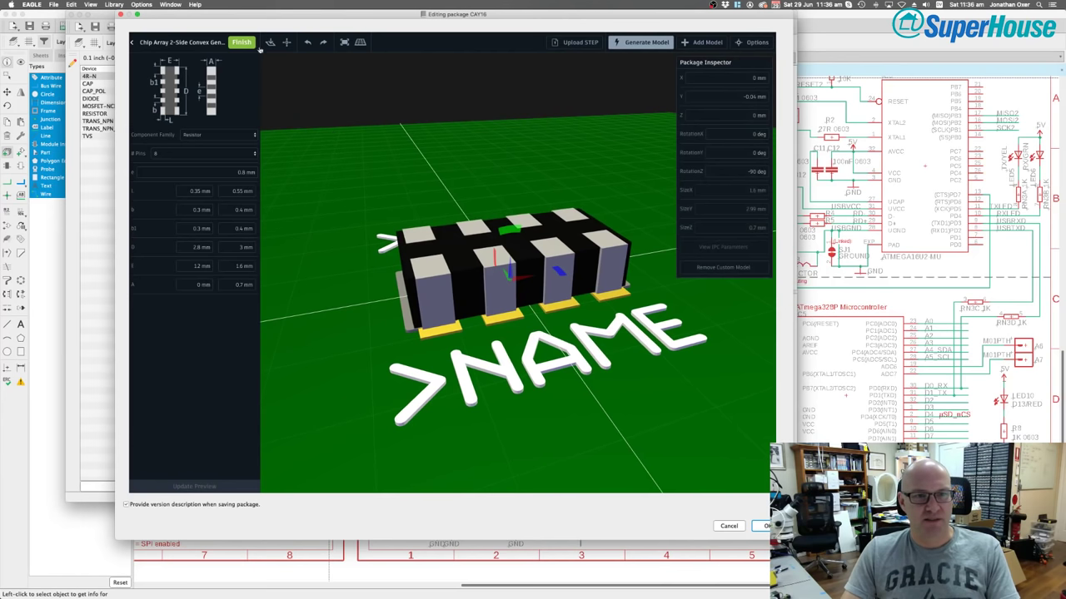
Finish the model generator, saving the package as RESCAXE80P290X140X70-8.
{"action": "left_click", "coordinate": [237, 43]}
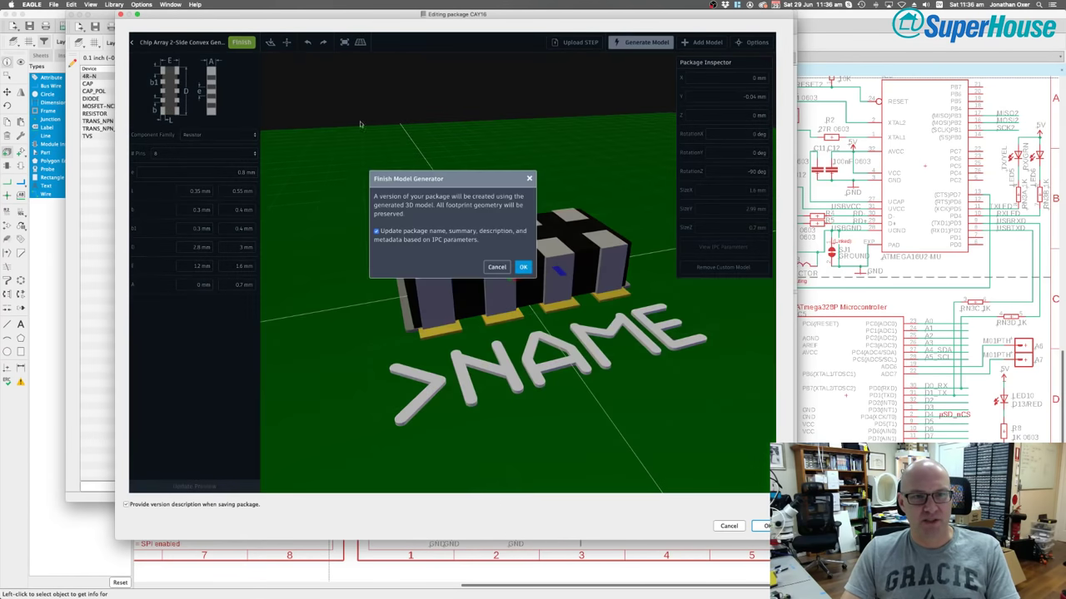
{"action": "left_click", "coordinate": [522, 267]}
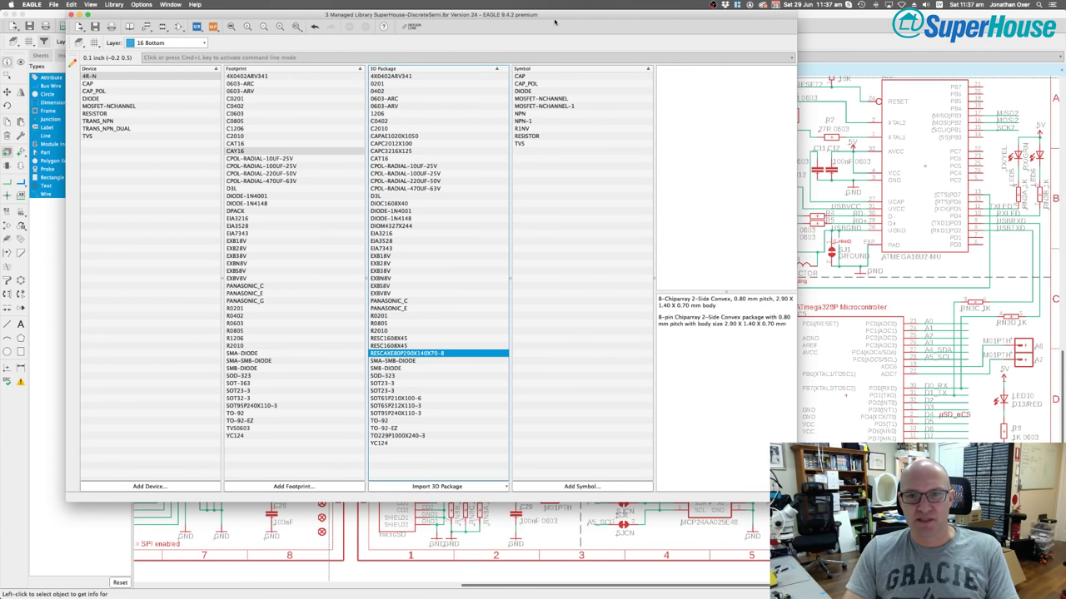
Create version 25 of the SuperHouse-DiscreteSemi library from the Library menu.
{"action": "left_click_drag", "start_coordinate": [555, 16], "coordinate": [521, 17]}
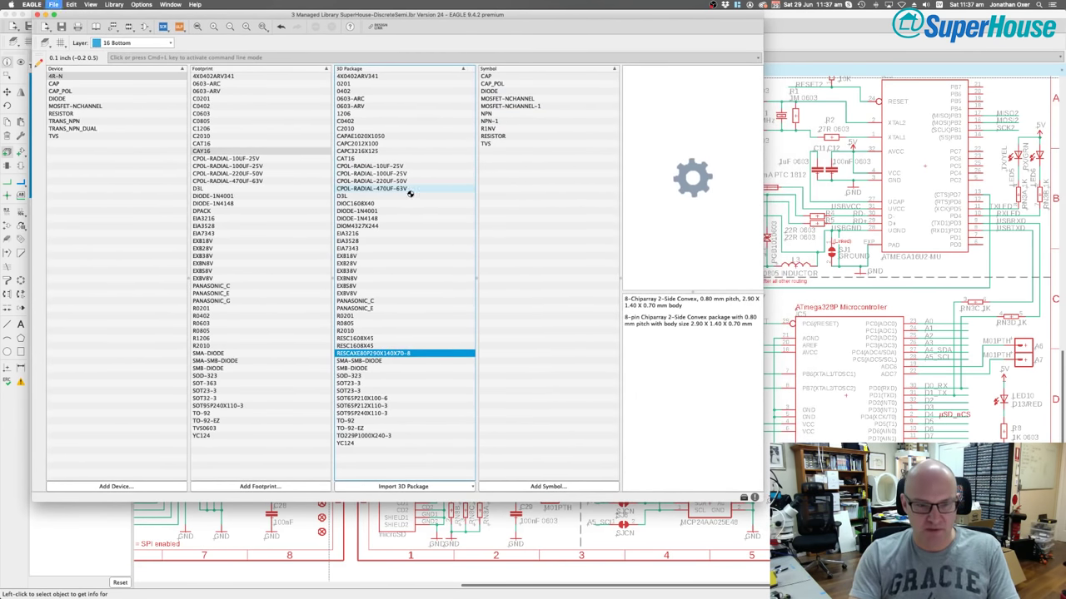
{"action": "left_click", "coordinate": [141, 5]}
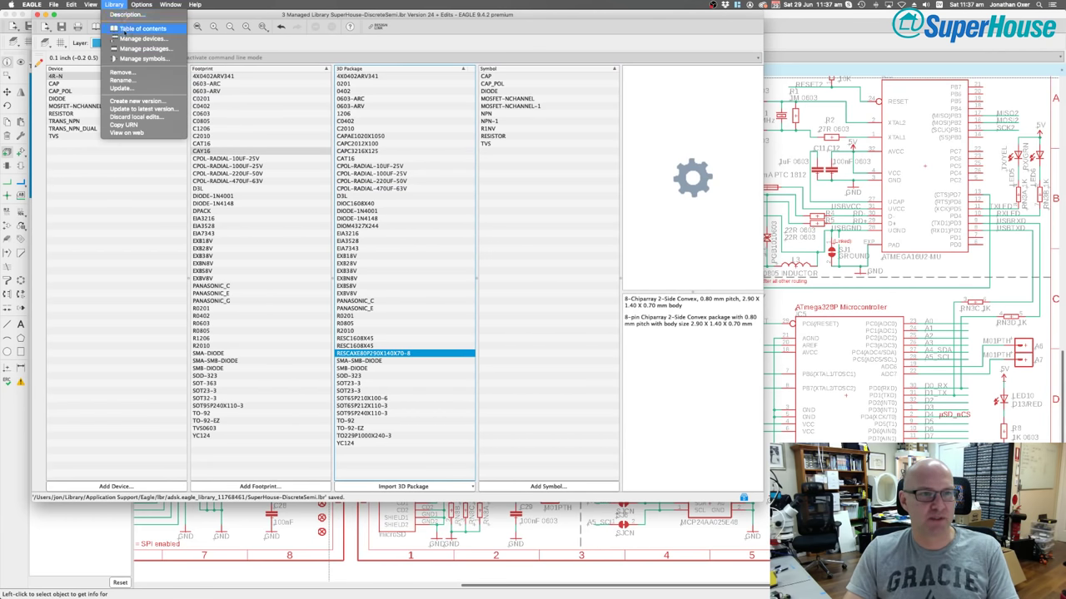
{"action": "left_click", "coordinate": [132, 102]}
{"action": "left_click", "coordinate": [291, 171]}
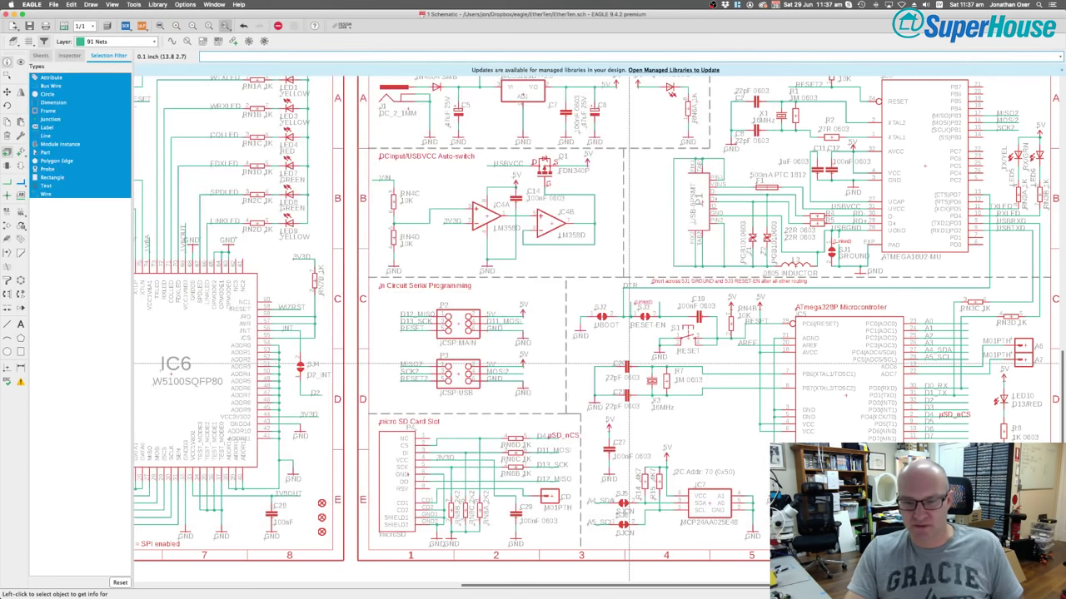
Use Replace to pick 4R-NCAY16 under SuperHouse-DiscreteSemi > 4R-N as the new device.
{"action": "scroll", "coordinate": [628, 364], "scroll_direction": "right", "scroll_amount": 2}
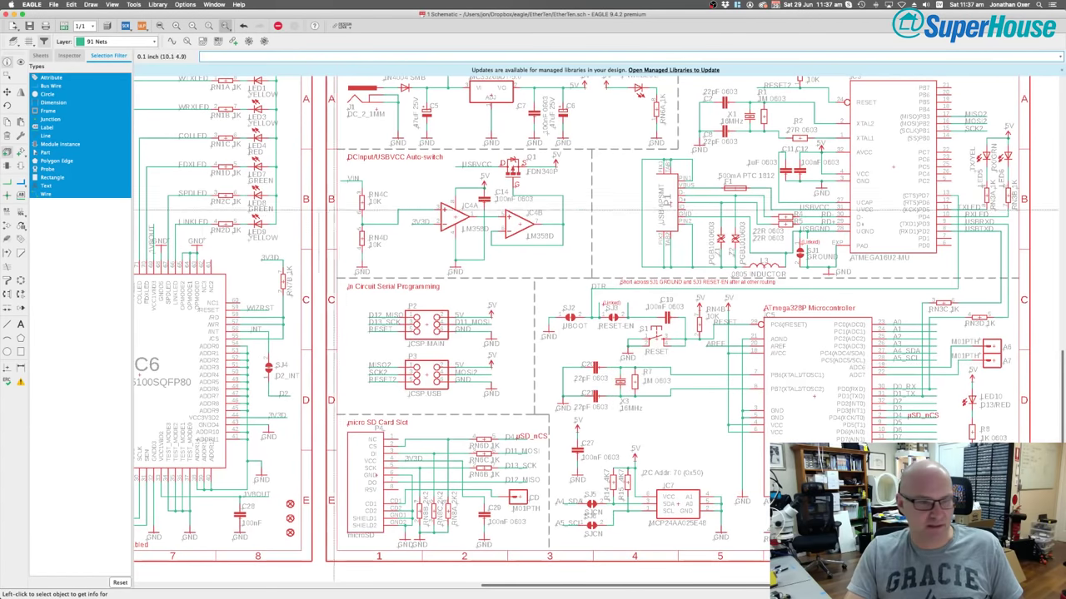
{"action": "left_click", "coordinate": [20, 225]}
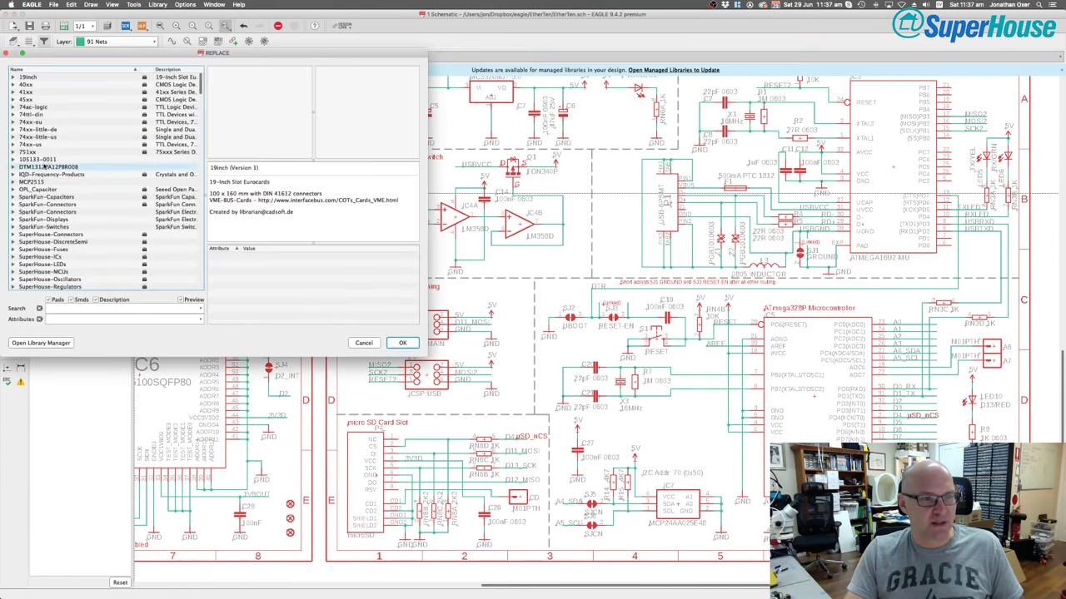
{"action": "scroll", "coordinate": [39, 174], "scroll_direction": "down", "scroll_amount": 3}
{"action": "scroll", "coordinate": [39, 174], "scroll_direction": "down", "scroll_amount": 3}
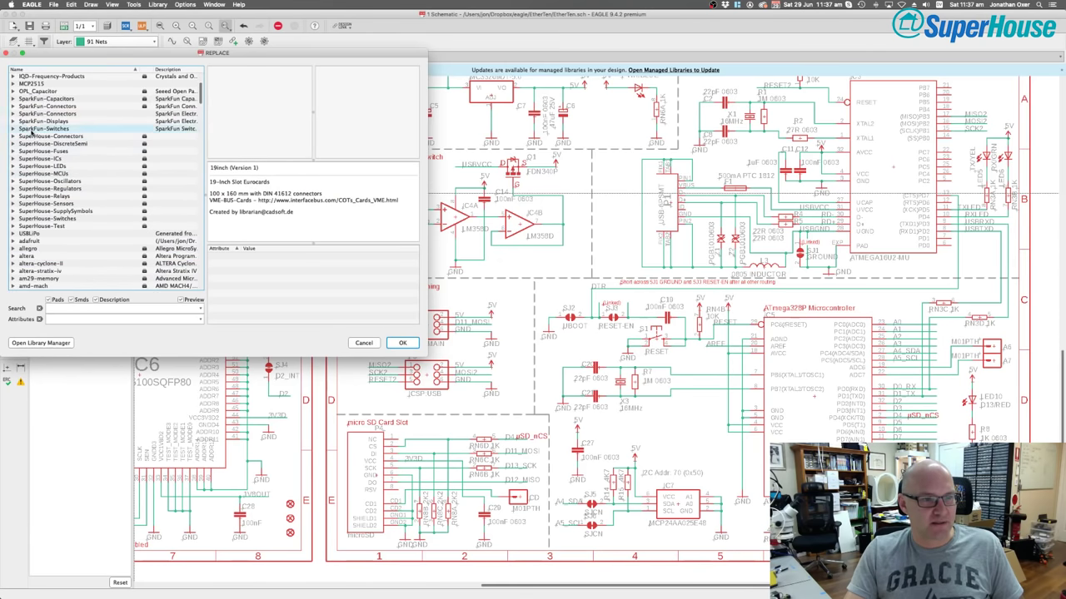
{"action": "left_click", "coordinate": [12, 144]}
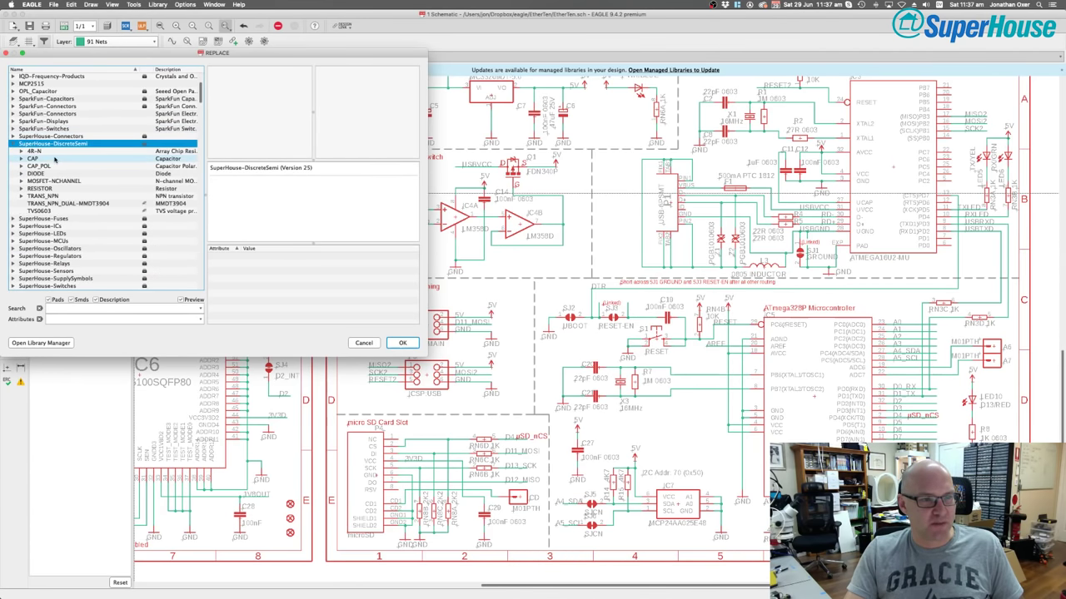
{"action": "left_click", "coordinate": [22, 152]}
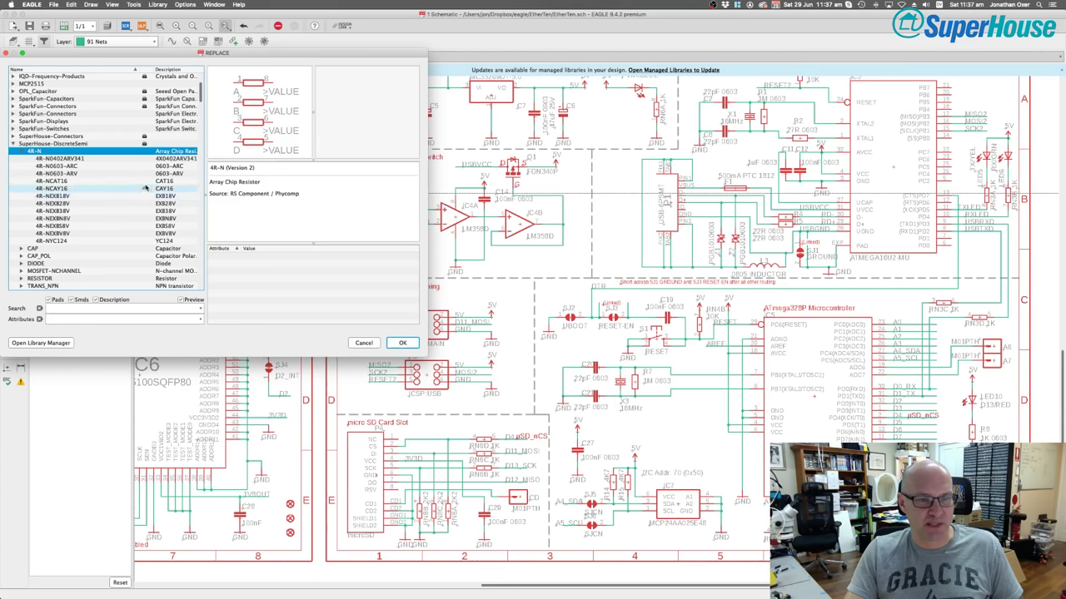
{"action": "left_click", "coordinate": [59, 189]}
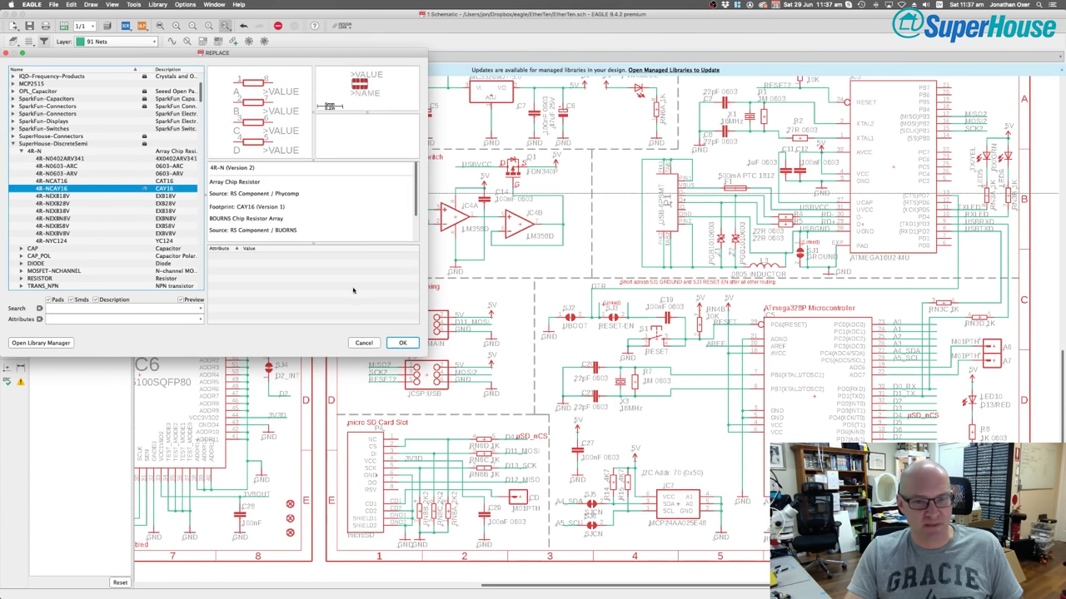
{"action": "left_click", "coordinate": [402, 343]}
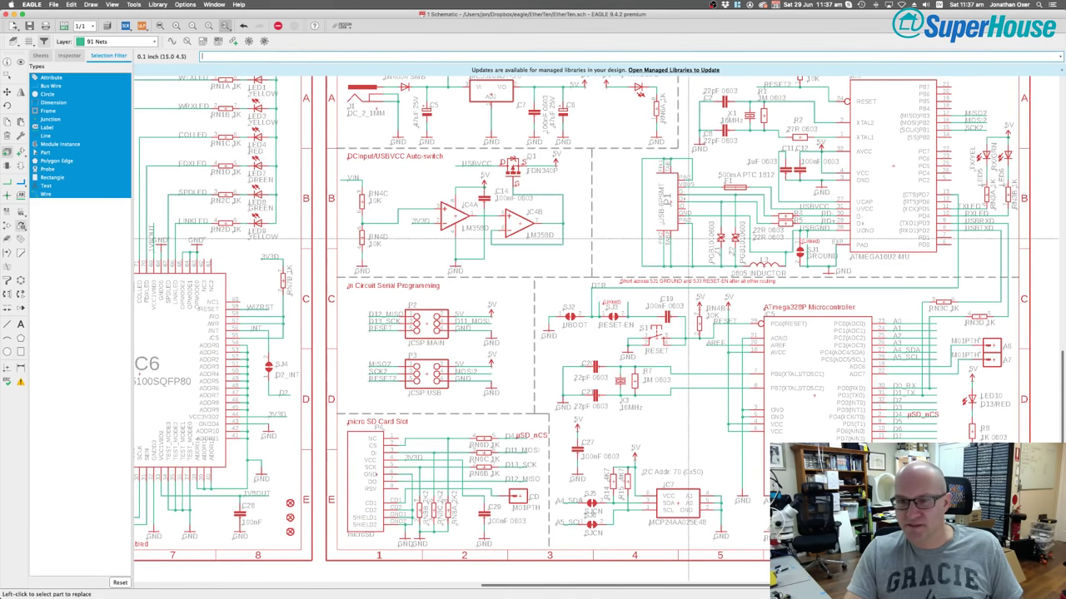
Pan and scroll around the EtherTen schematic to review it.
{"action": "scroll", "coordinate": [688, 241], "scroll_direction": "up", "scroll_amount": 2}
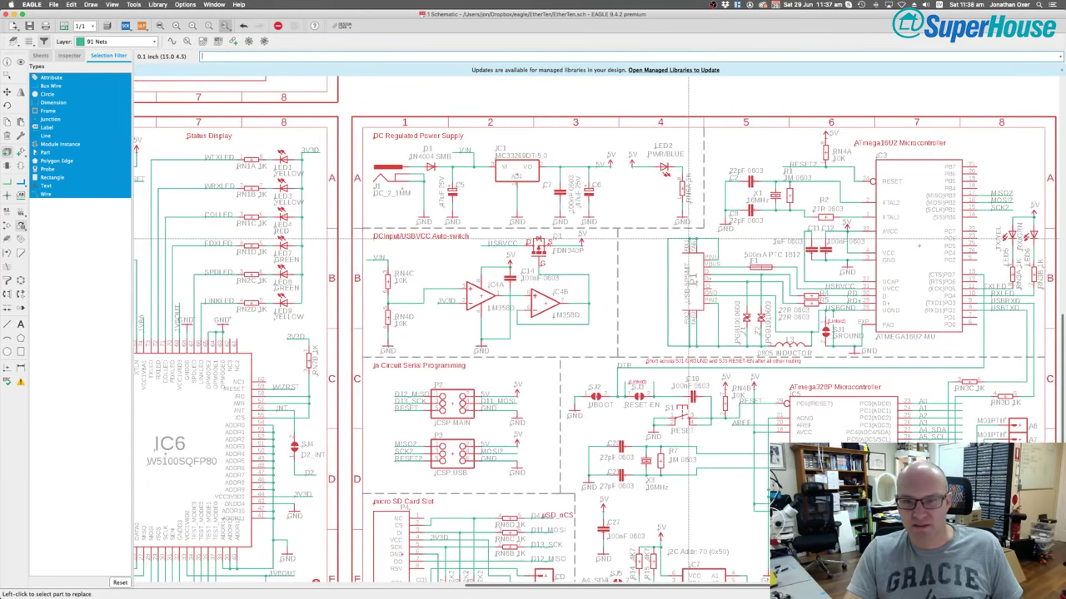
{"action": "scroll", "coordinate": [687, 241], "scroll_direction": "left", "scroll_amount": 5}
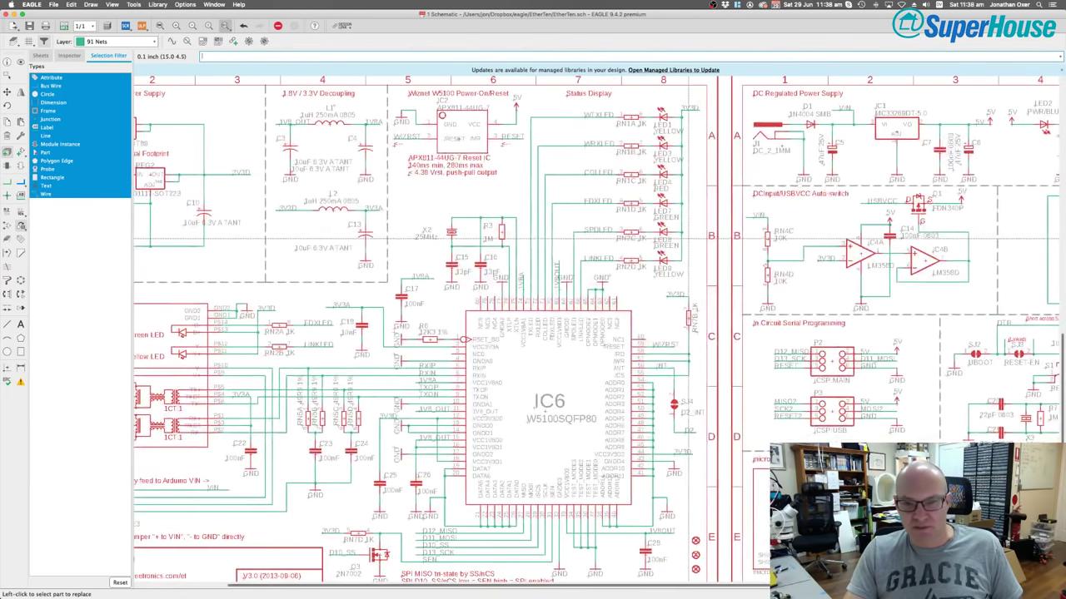
{"action": "scroll", "coordinate": [688, 240], "scroll_direction": "left", "scroll_amount": 3}
{"action": "scroll", "coordinate": [688, 241], "scroll_direction": "down", "scroll_amount": 1}
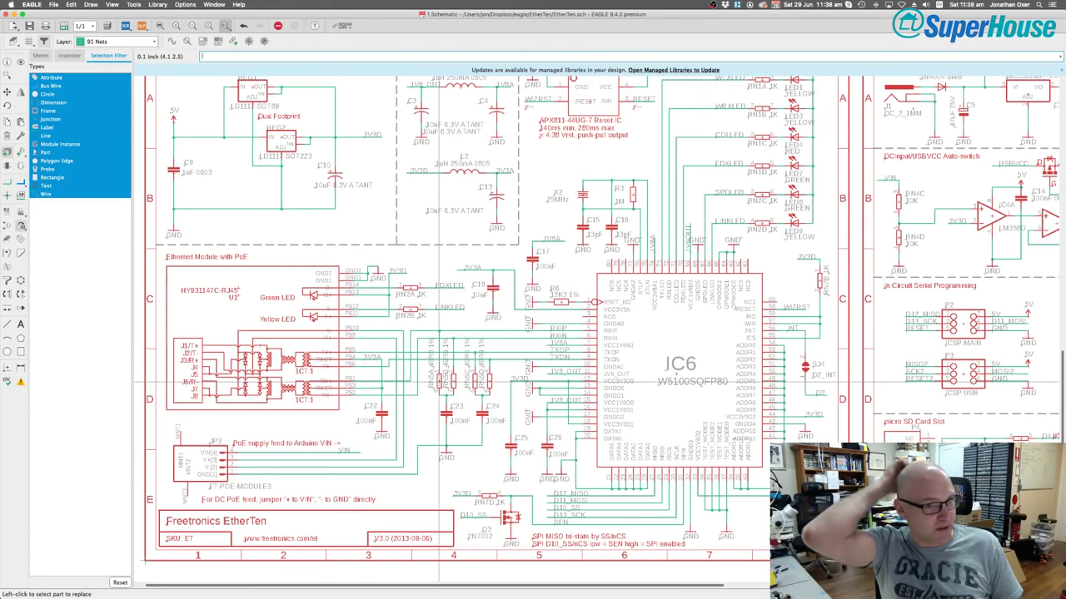
{"action": "scroll", "coordinate": [438, 383], "scroll_direction": "up", "scroll_amount": 3}
{"action": "scroll", "coordinate": [439, 383], "scroll_direction": "right", "scroll_amount": 1}
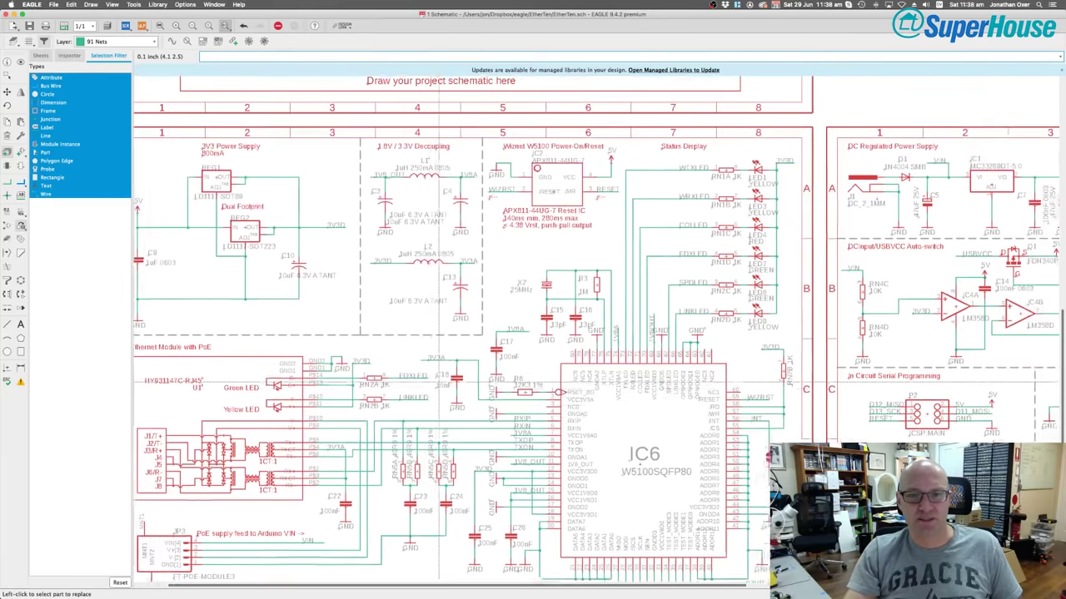
{"action": "scroll", "coordinate": [439, 383], "scroll_direction": "down", "scroll_amount": 2}
{"action": "scroll", "coordinate": [438, 383], "scroll_direction": "right", "scroll_amount": 3}
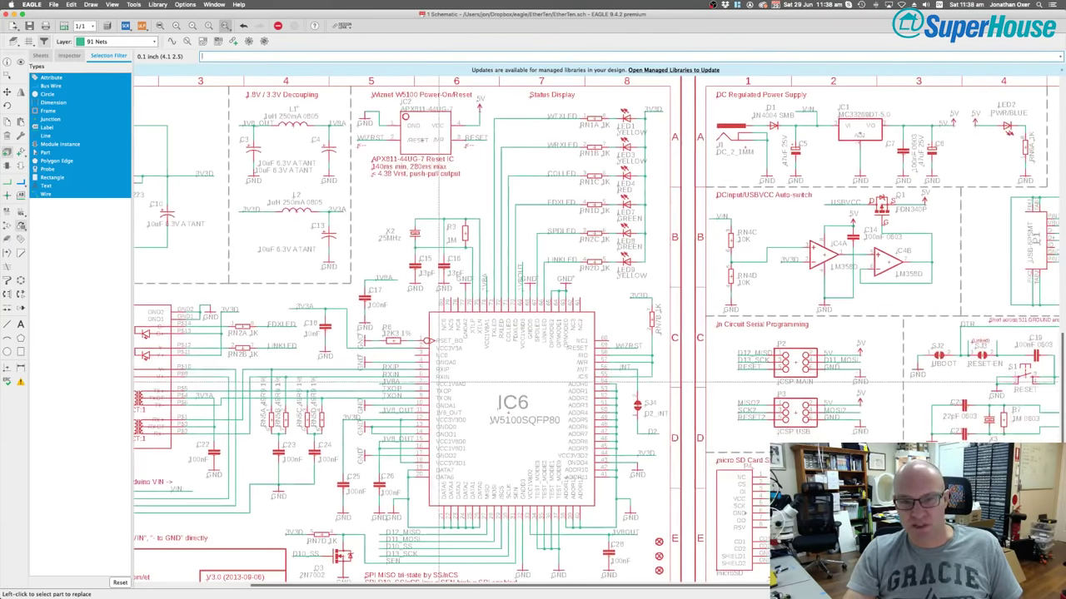
{"action": "scroll", "coordinate": [533, 333], "scroll_direction": "right", "scroll_amount": 8}
{"action": "scroll", "coordinate": [532, 333], "scroll_direction": "up", "scroll_amount": 1}
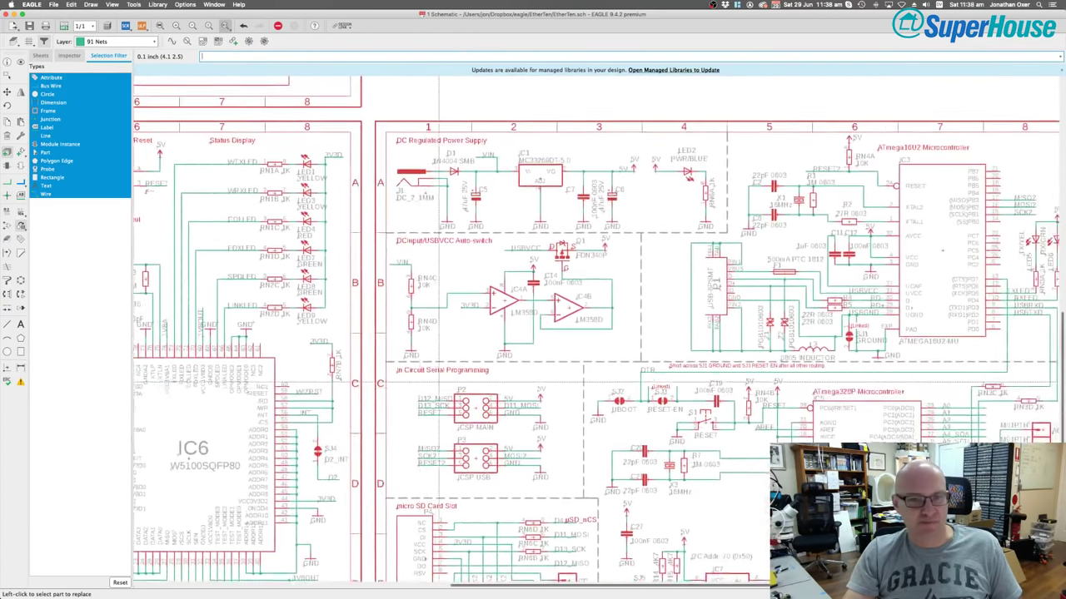
{"action": "scroll", "coordinate": [439, 383], "scroll_direction": "down", "scroll_amount": 1}
{"action": "scroll", "coordinate": [438, 383], "scroll_direction": "right", "scroll_amount": 2}
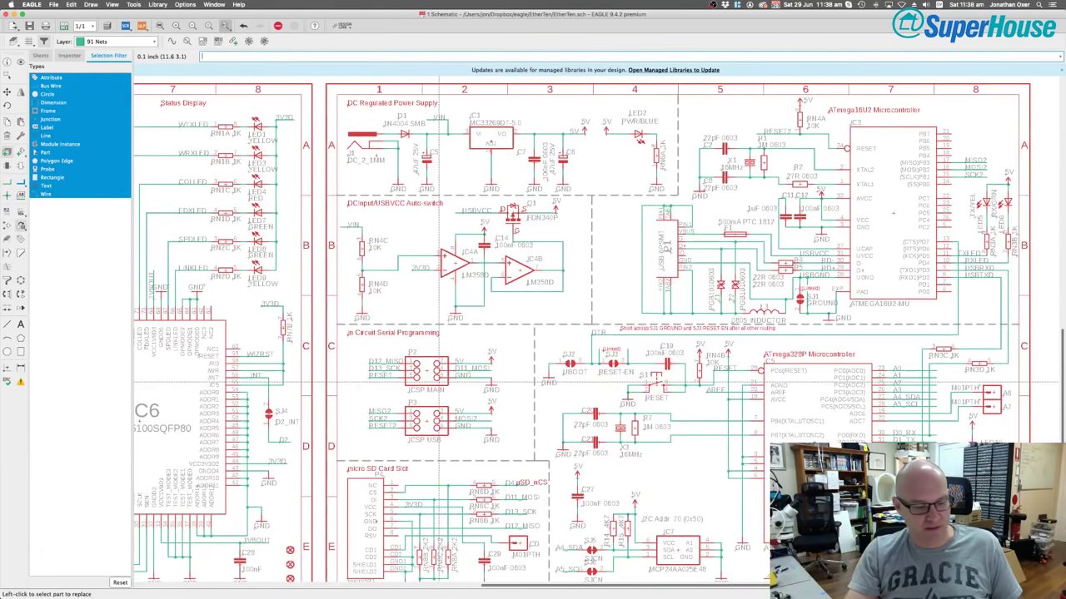
{"action": "scroll", "coordinate": [438, 383], "scroll_direction": "down", "scroll_amount": 1}
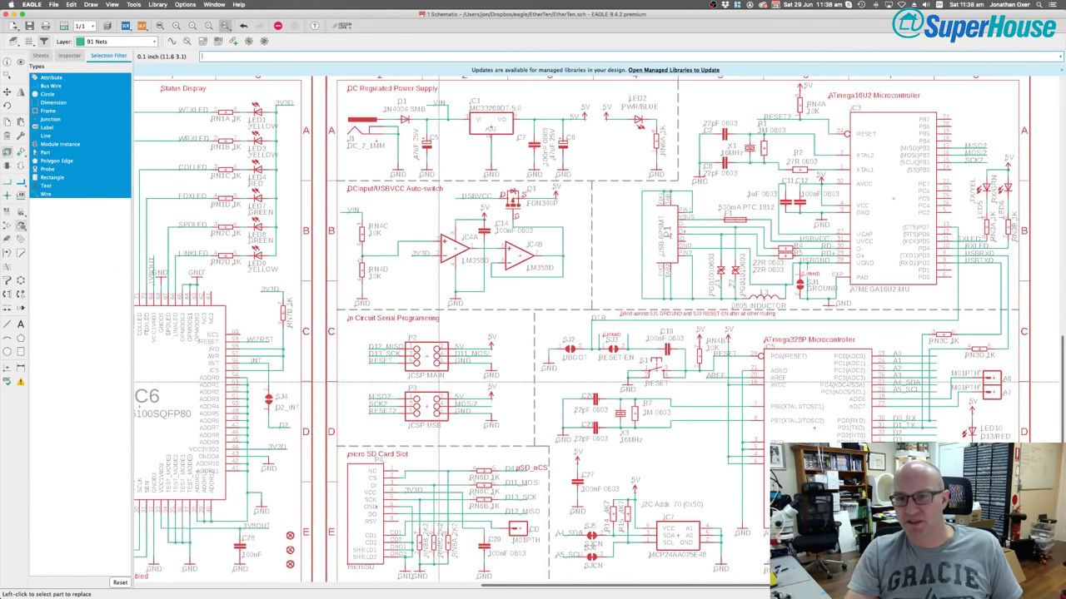
{"action": "scroll", "coordinate": [438, 383], "scroll_direction": "up", "scroll_amount": 1}
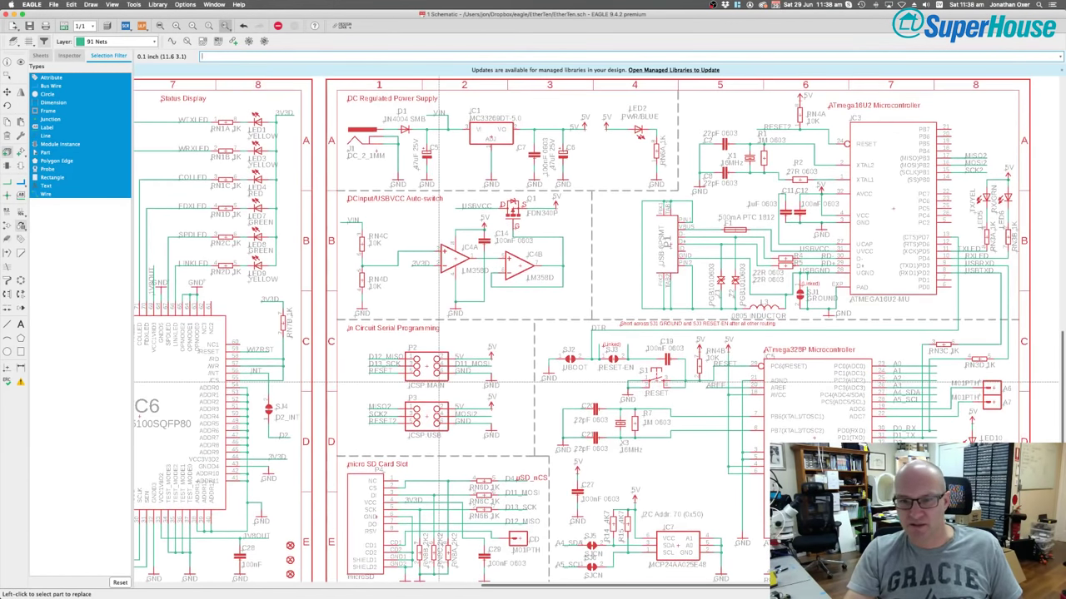
{"action": "scroll", "coordinate": [439, 383], "scroll_direction": "down", "scroll_amount": 3}
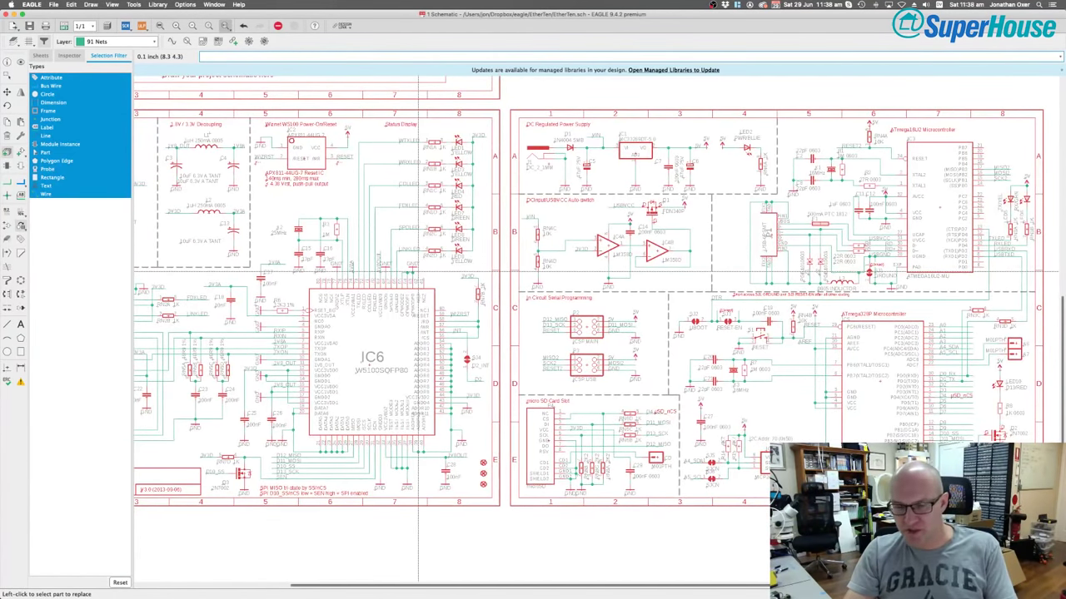
Save the EtherTen design and switch to the board layout via Window > 2 Board.
{"action": "key", "text": "super+s"}
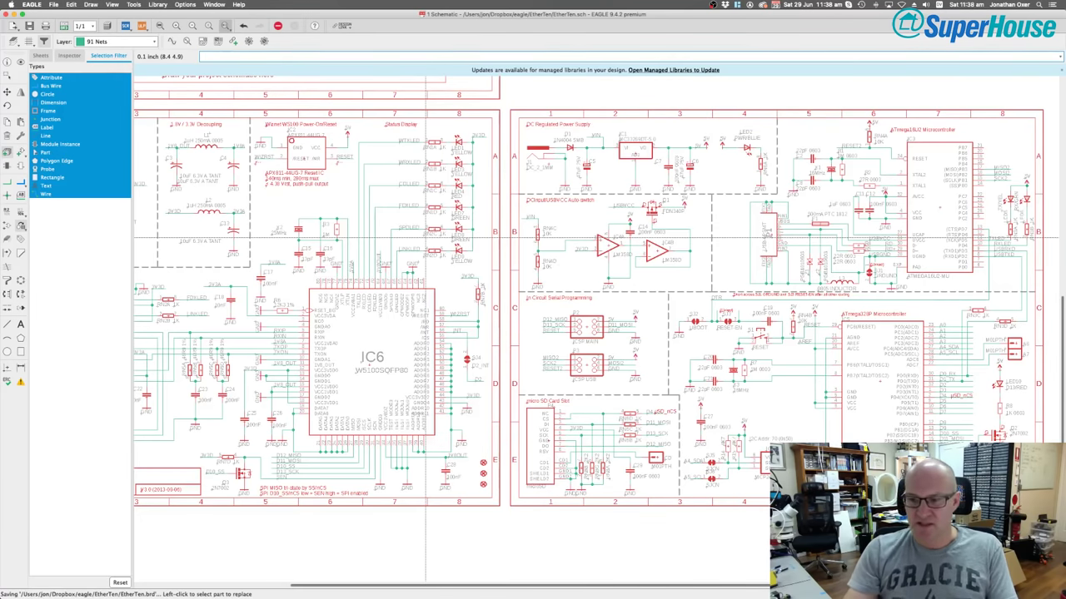
{"action": "left_click", "coordinate": [214, 4]}
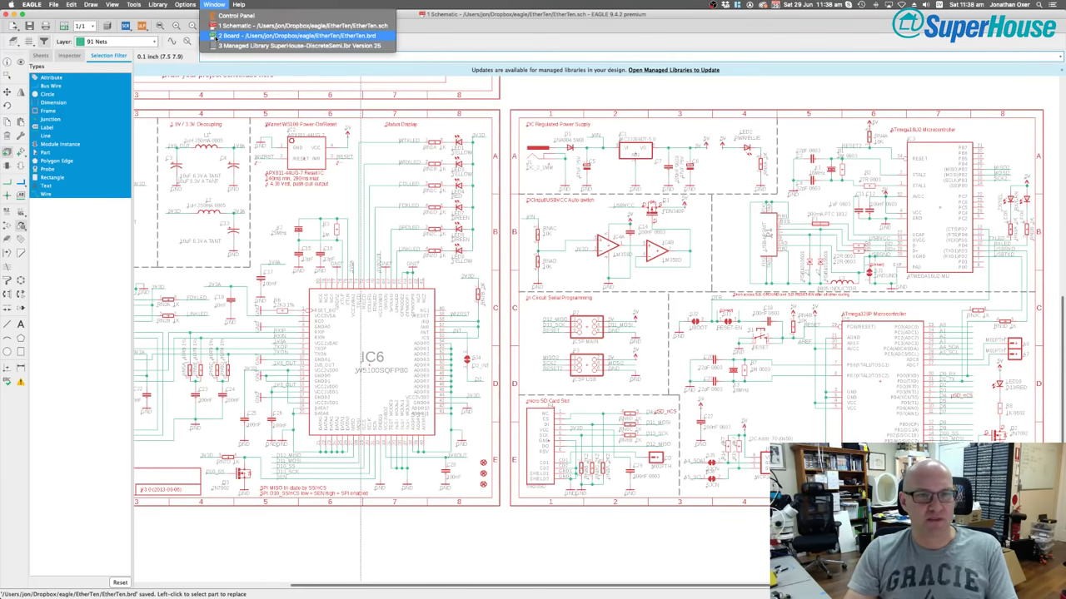
{"action": "left_click", "coordinate": [215, 35]}
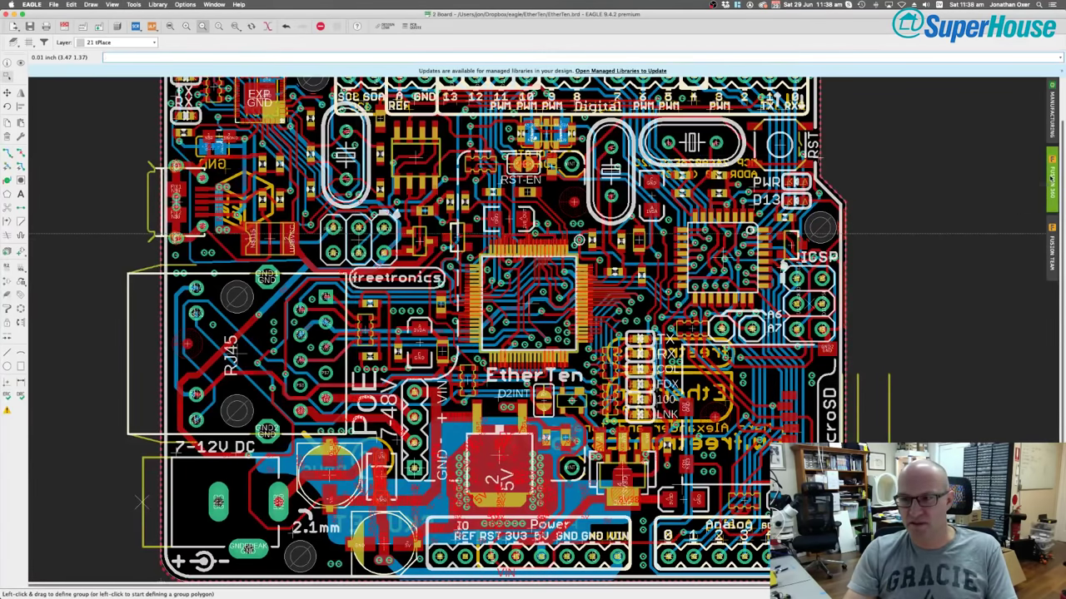
Push the EtherTen board to Fusion 360 from the Fusion 360 panel and confirm the successful sync.
{"action": "left_click", "coordinate": [1051, 178]}
{"action": "left_click", "coordinate": [527, 380]}
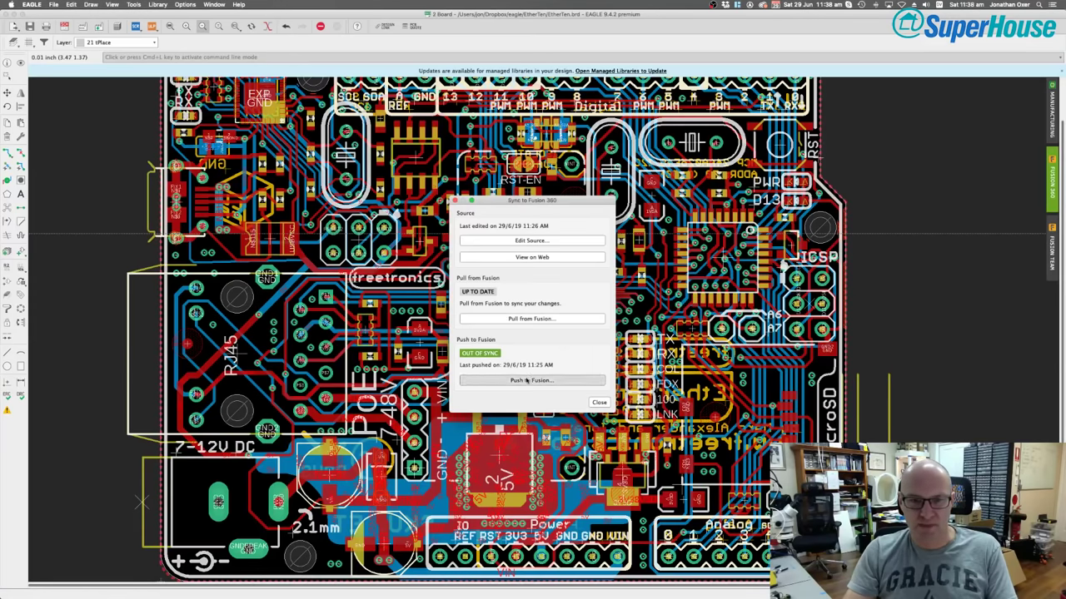
{"action": "scroll", "coordinate": [556, 268], "scroll_direction": "down", "scroll_amount": 5}
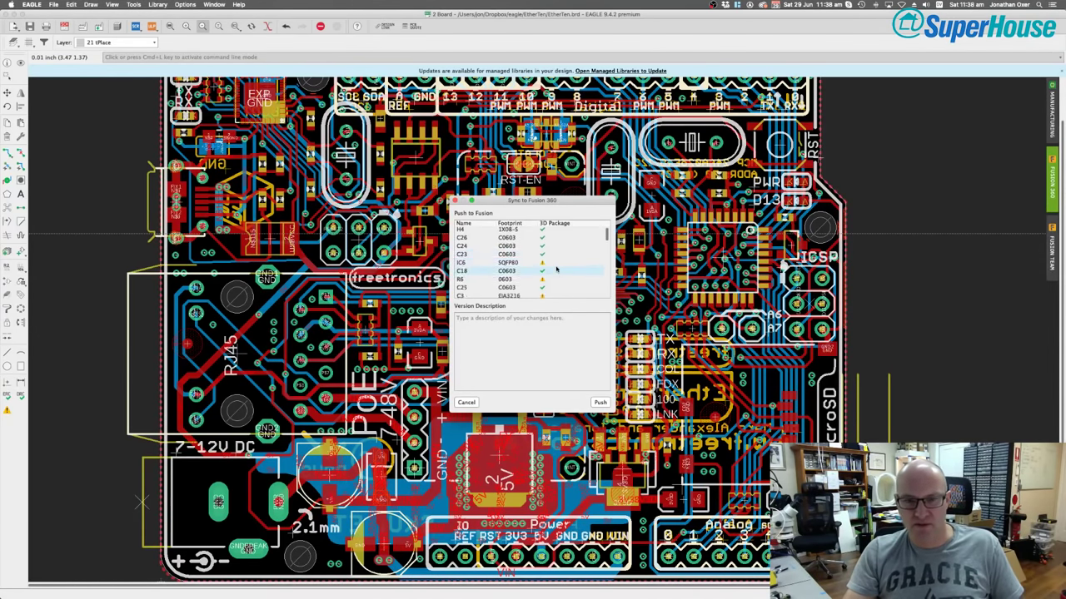
{"action": "scroll", "coordinate": [556, 268], "scroll_direction": "up", "scroll_amount": 6}
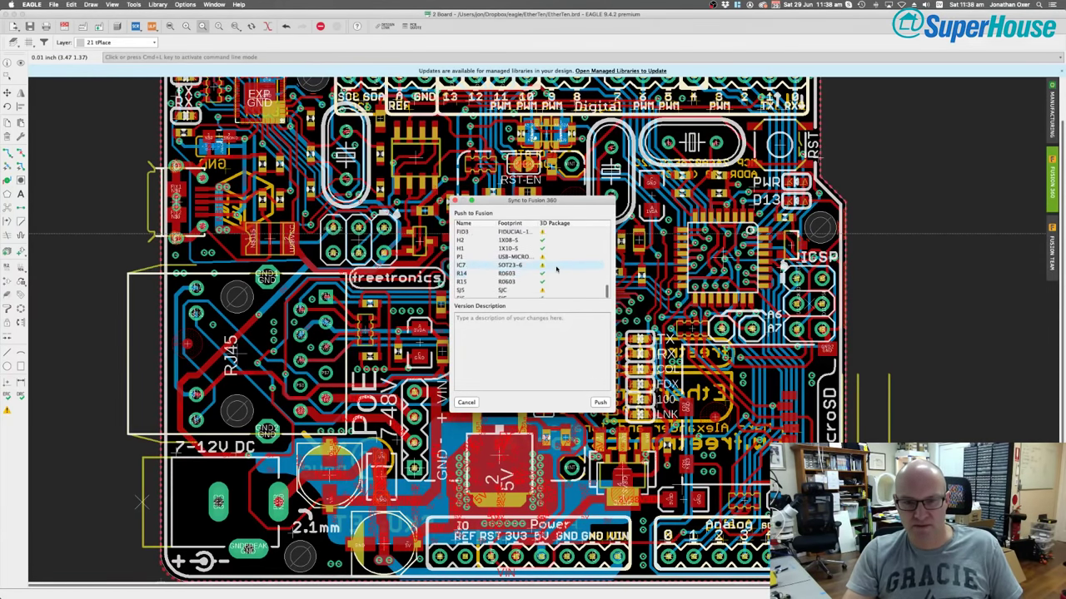
{"action": "scroll", "coordinate": [556, 268], "scroll_direction": "up", "scroll_amount": 3}
{"action": "left_click", "coordinate": [599, 402]}
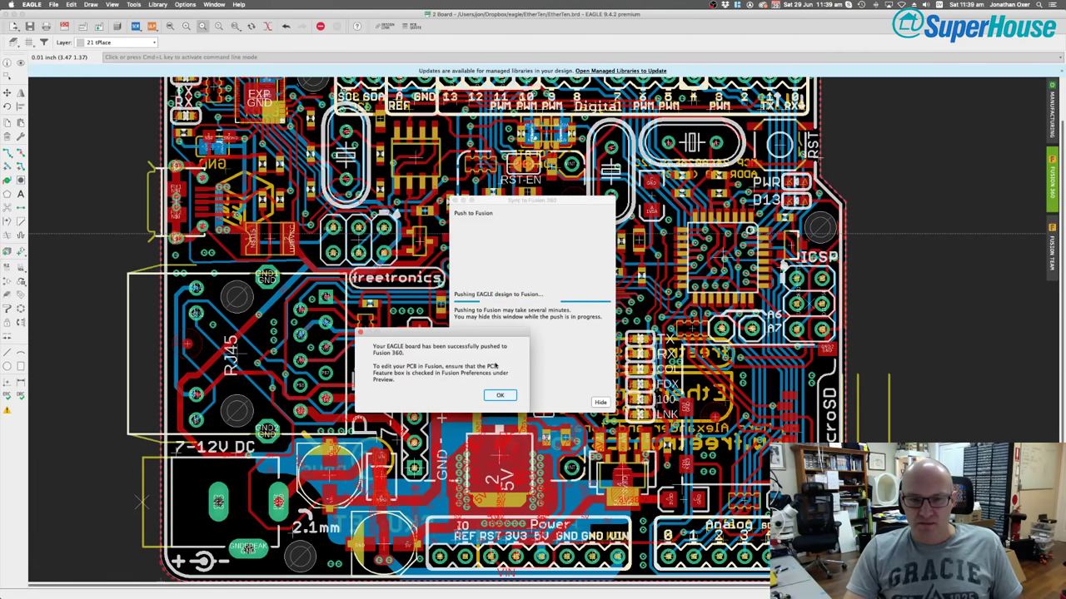
{"action": "left_click", "coordinate": [499, 394]}
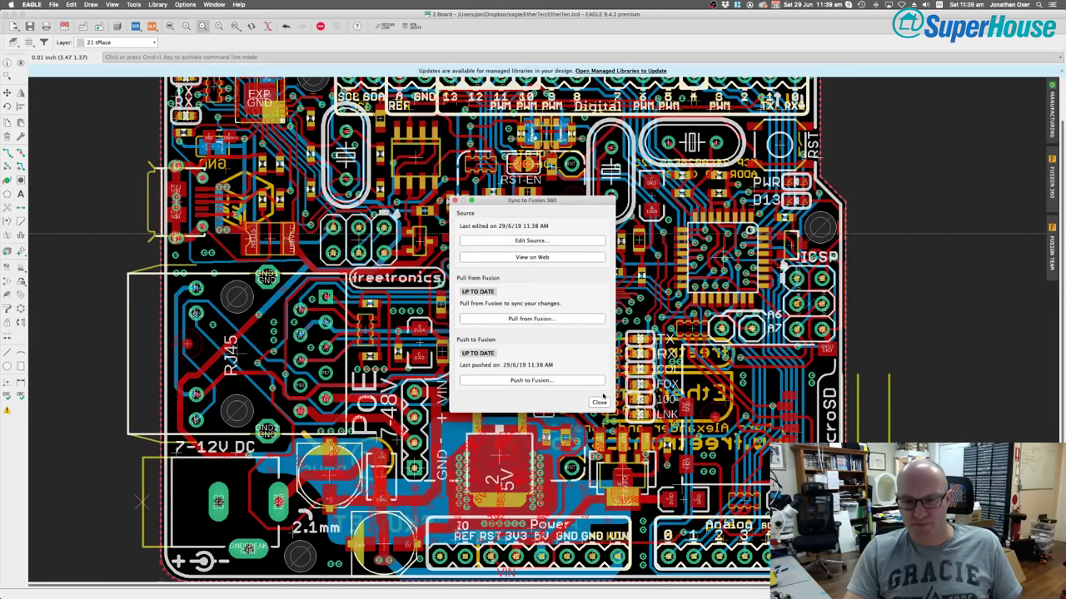
{"action": "left_click", "coordinate": [600, 402]}
Leave EAGLE and switch over to Fusion 360.
{"action": "left_click", "coordinate": [215, 5]}
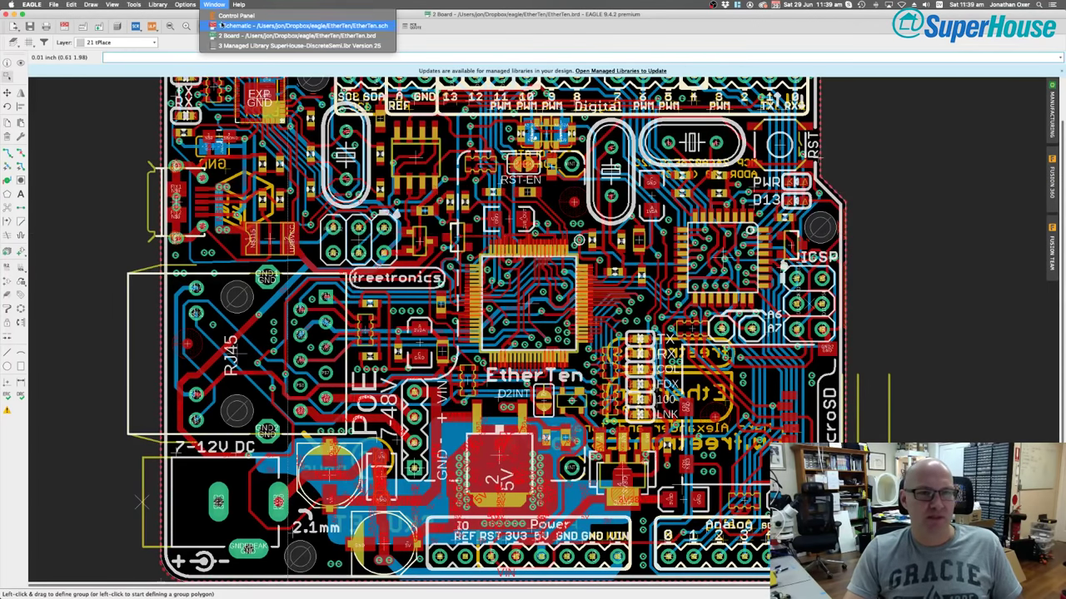
{"action": "left_click", "coordinate": [215, 5]}
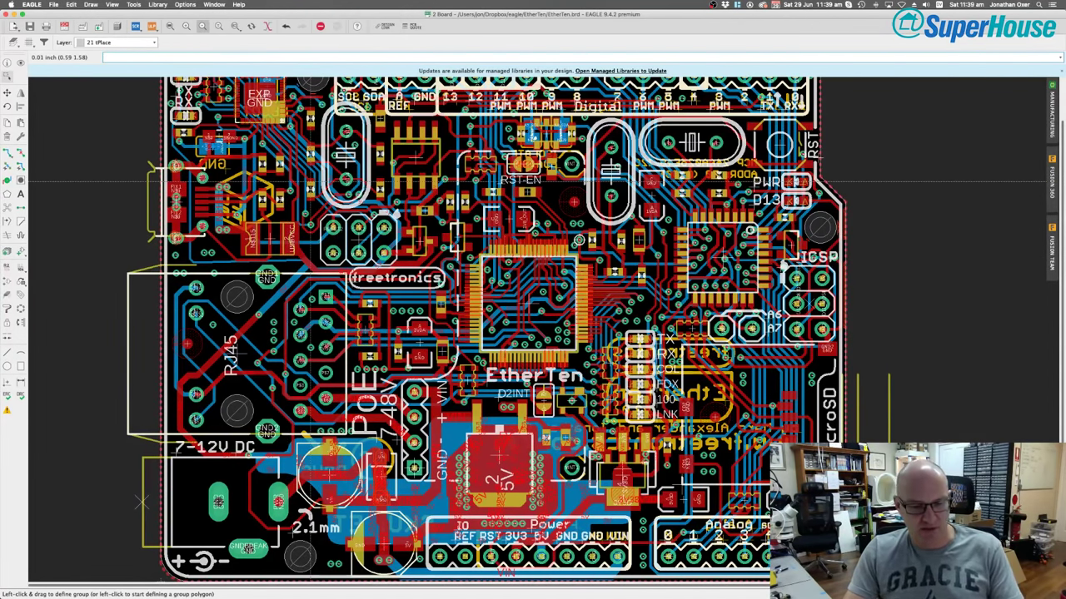
{"action": "key", "text": "super+Tab"}
Close the outdated EtherTen tab, refresh to open the new version, and inspect it from Home.
{"action": "left_click", "coordinate": [343, 319]}
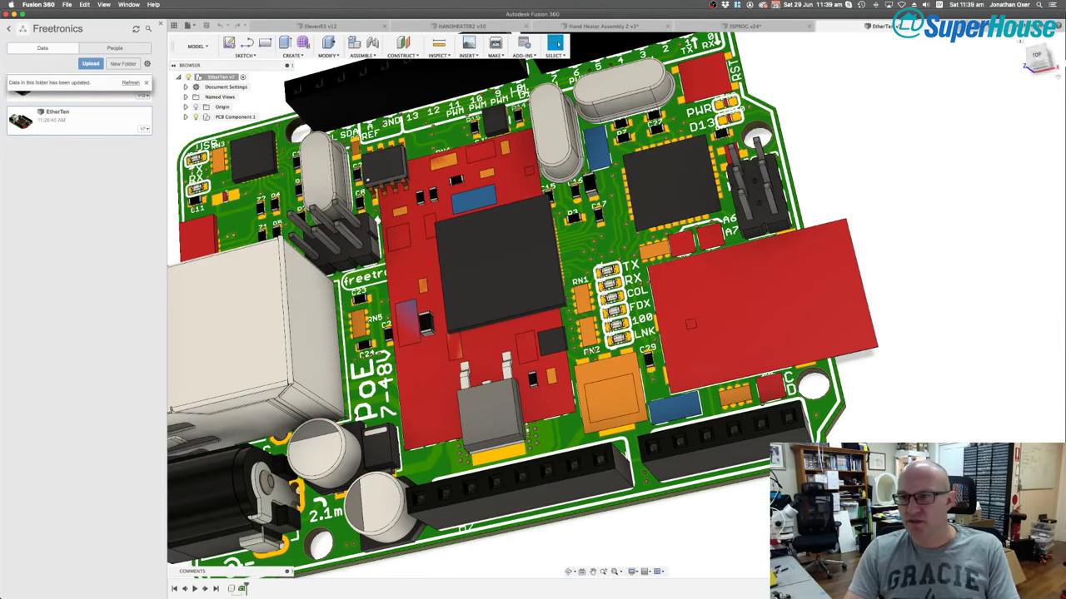
{"action": "left_click", "coordinate": [1023, 41]}
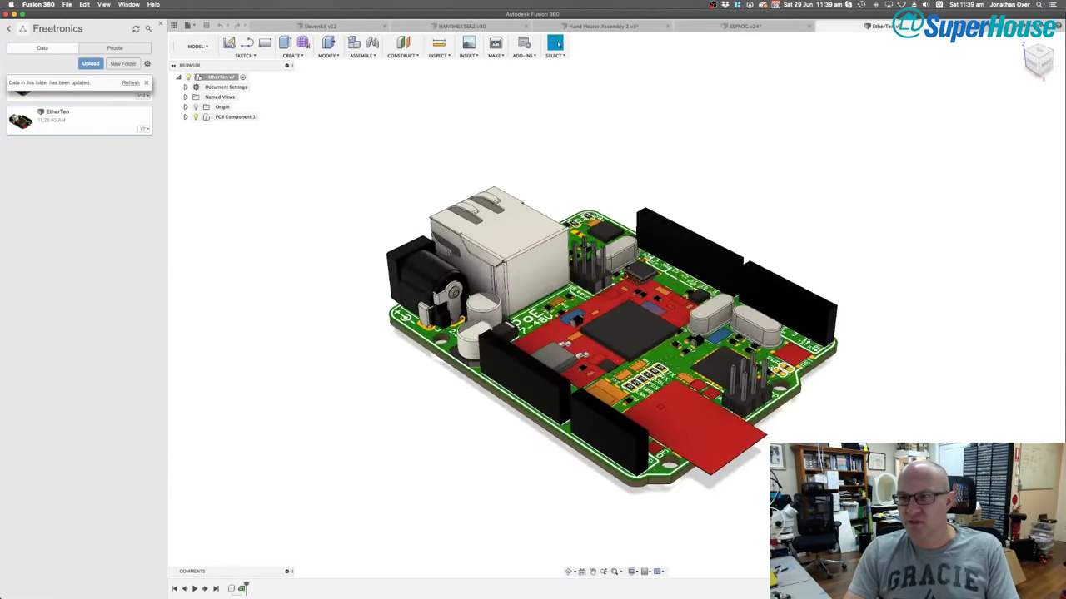
{"action": "key", "text": "super+w"}
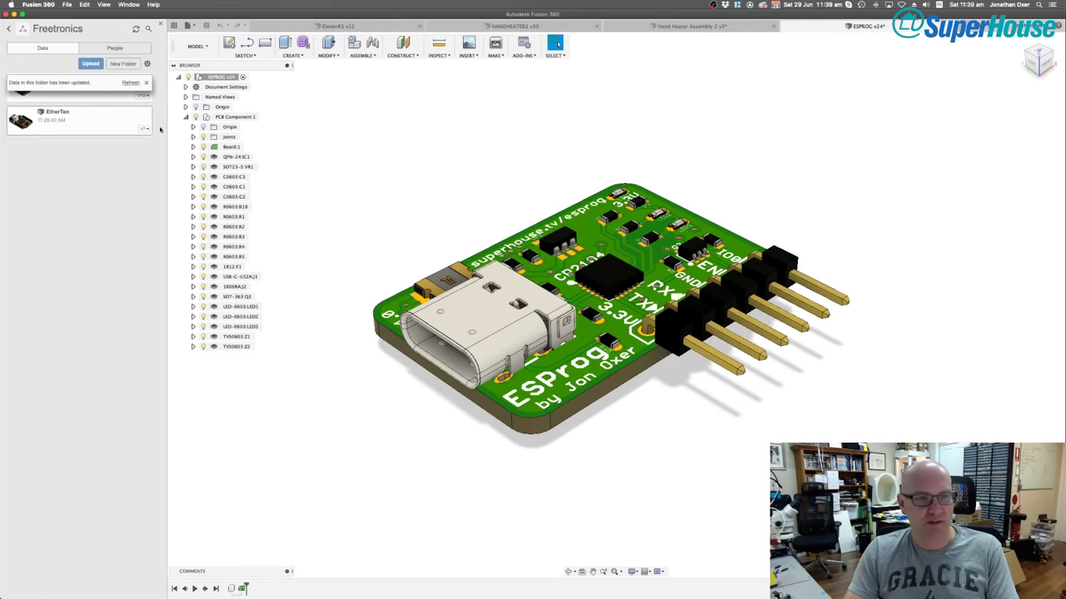
{"action": "left_click", "coordinate": [130, 83]}
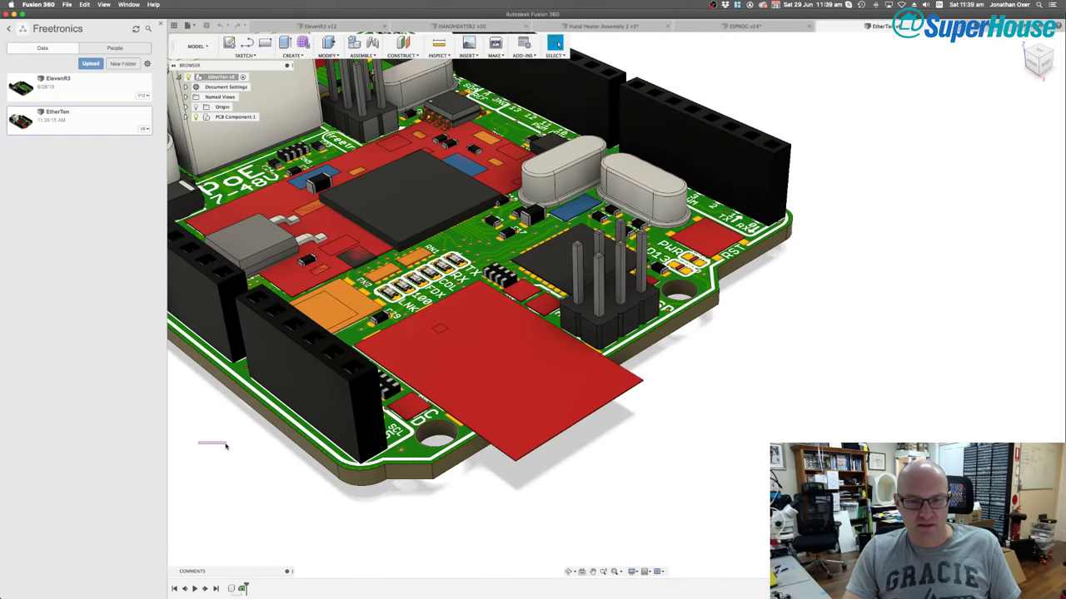
{"action": "middle_click_drag", "start_coordinate": [226, 445], "coordinate": [487, 506], "text": "shift"}
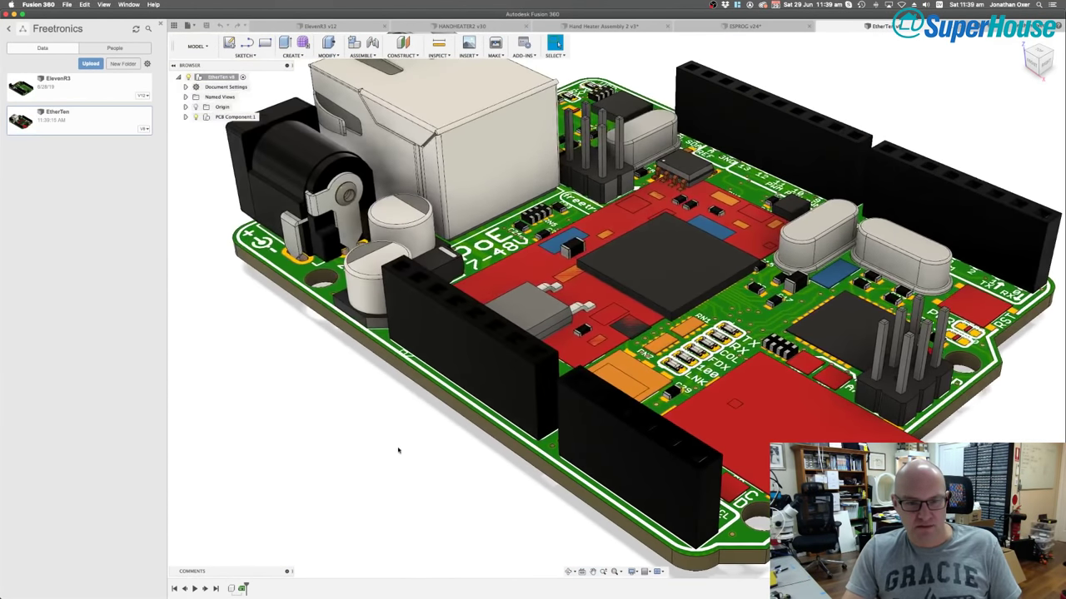
{"action": "middle_click_drag", "start_coordinate": [326, 425], "coordinate": [355, 430], "text": "shift"}
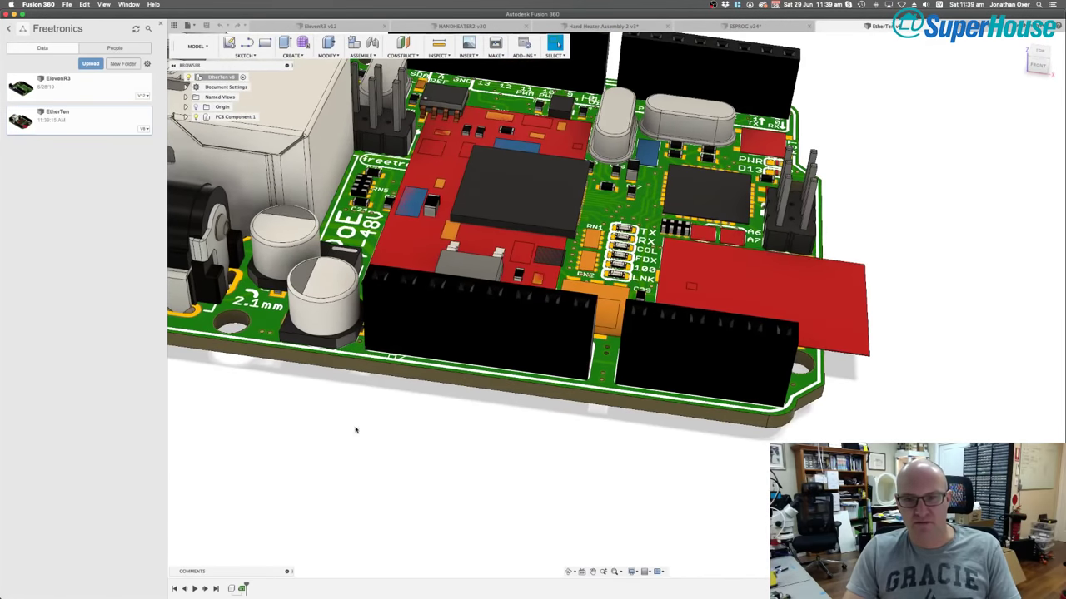
{"action": "left_click", "coordinate": [1025, 42]}
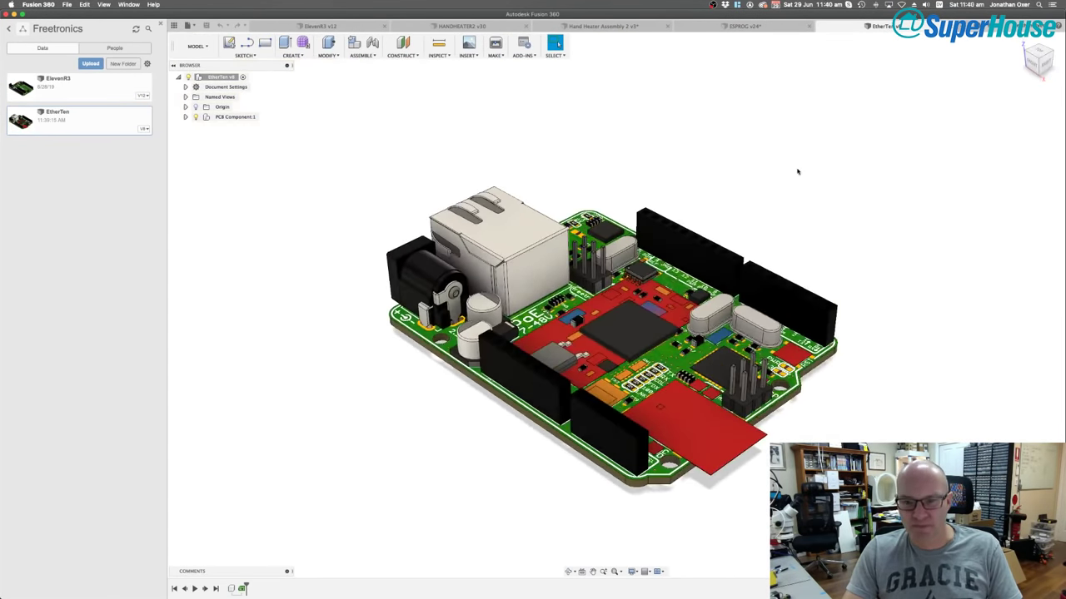
Orbit to a top view and zoom in around the microSD socket, then return to EAGLE.
{"action": "middle_click_drag", "start_coordinate": [791, 187], "coordinate": [860, 238], "text": "shift"}
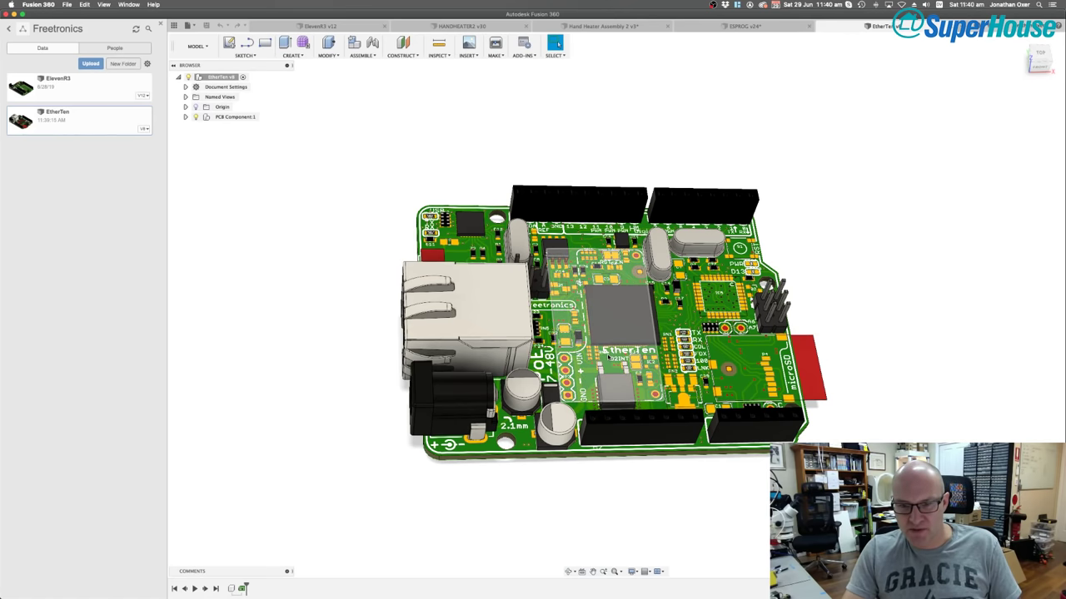
{"action": "scroll", "coordinate": [608, 357], "scroll_direction": "up", "scroll_amount": 1}
{"action": "scroll", "coordinate": [608, 356], "scroll_direction": "up", "scroll_amount": 5}
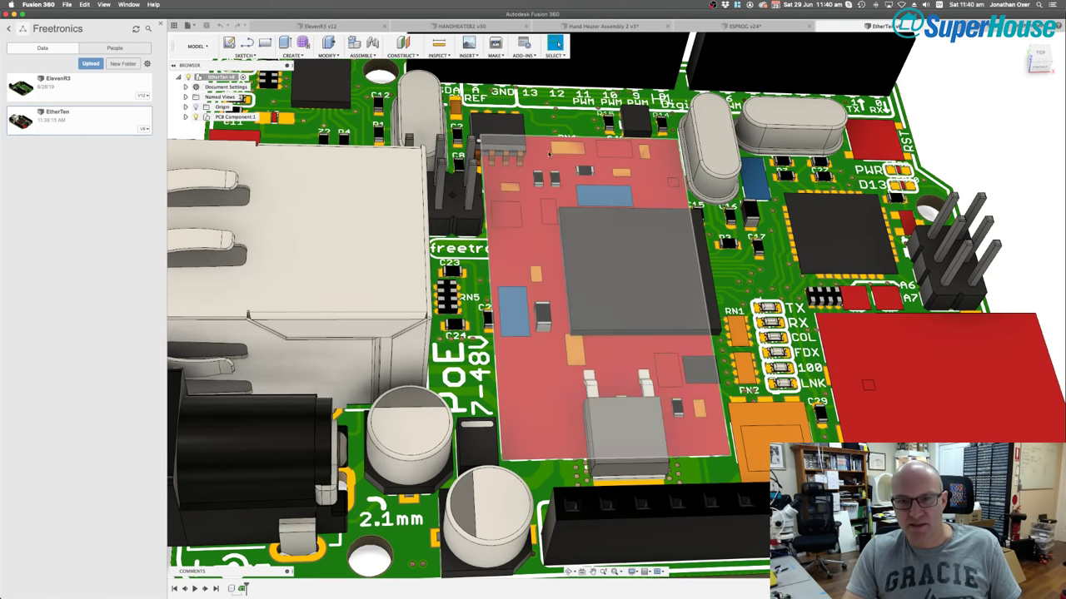
{"action": "scroll", "coordinate": [549, 207], "scroll_direction": "down", "scroll_amount": 3}
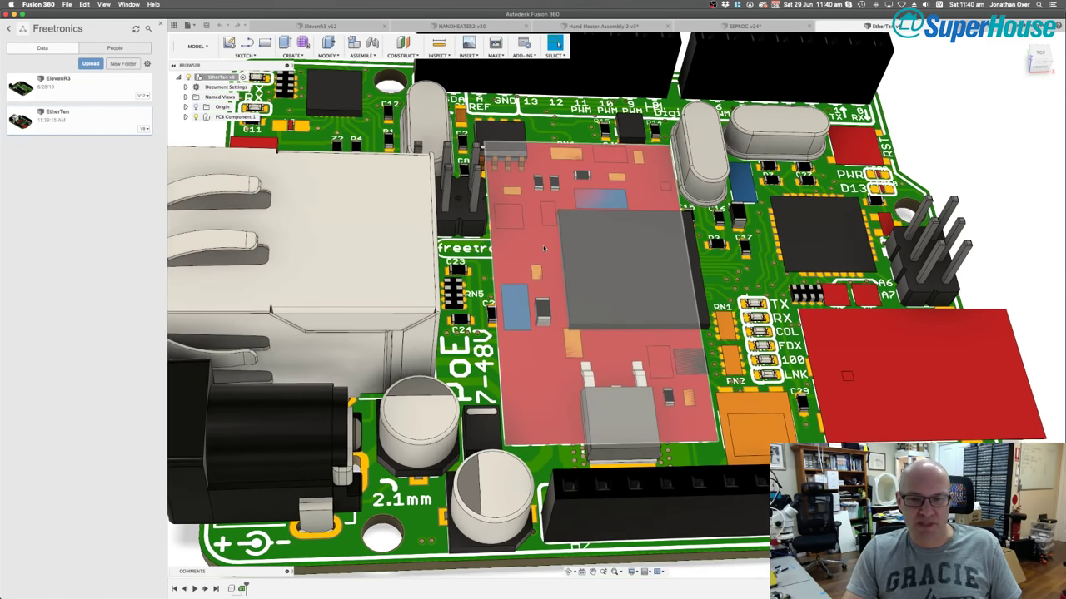
{"action": "scroll", "coordinate": [782, 255], "scroll_direction": "down", "scroll_amount": 2}
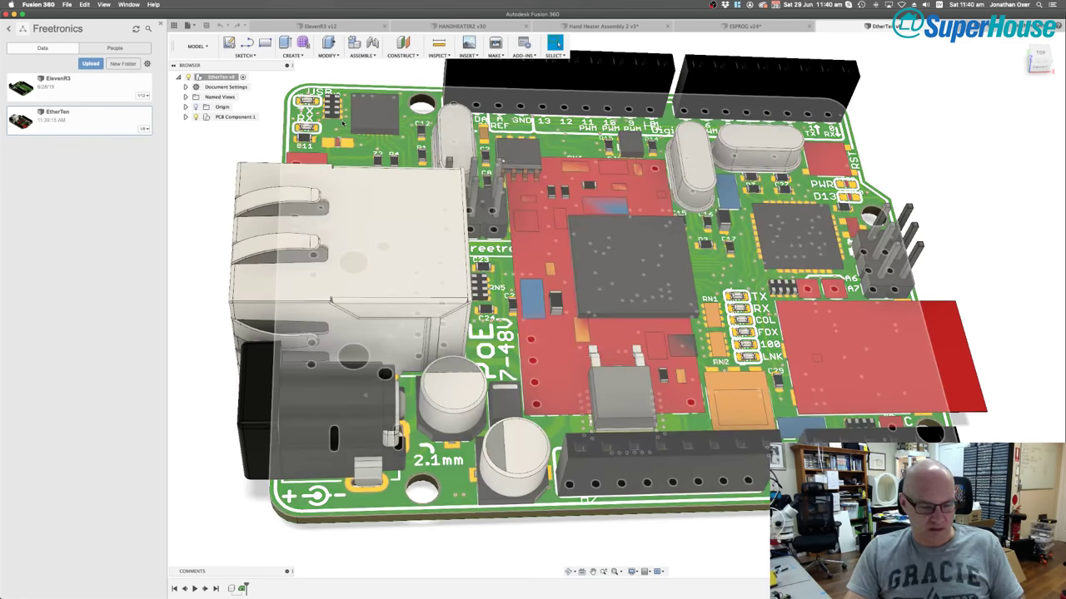
{"action": "key", "text": "super+Tab"}
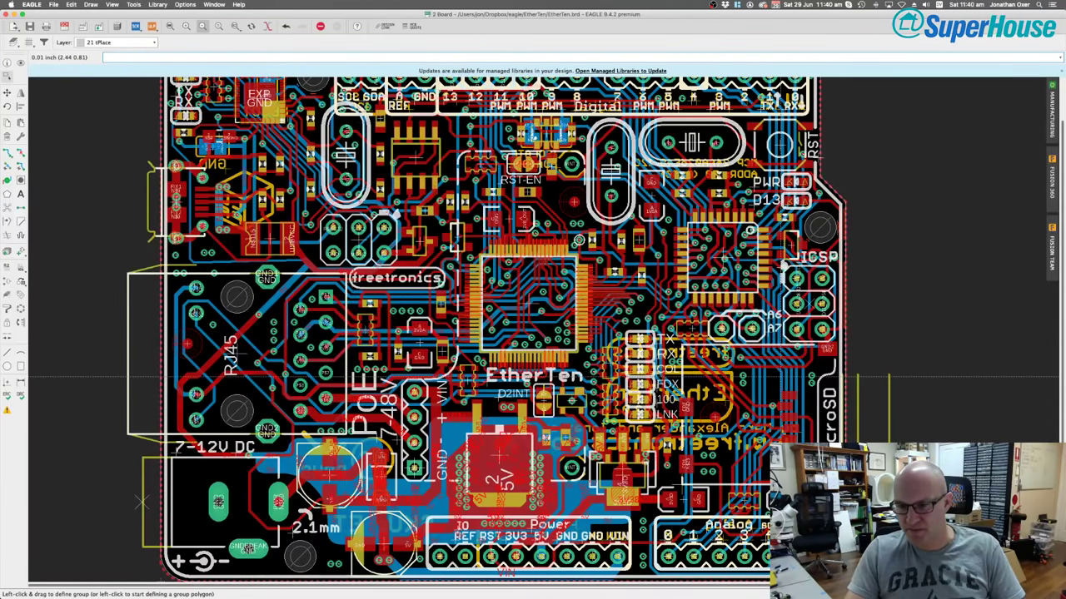
Bring the open managed library window forward and close it.
{"action": "scroll", "coordinate": [533, 333], "scroll_direction": "down", "scroll_amount": 2}
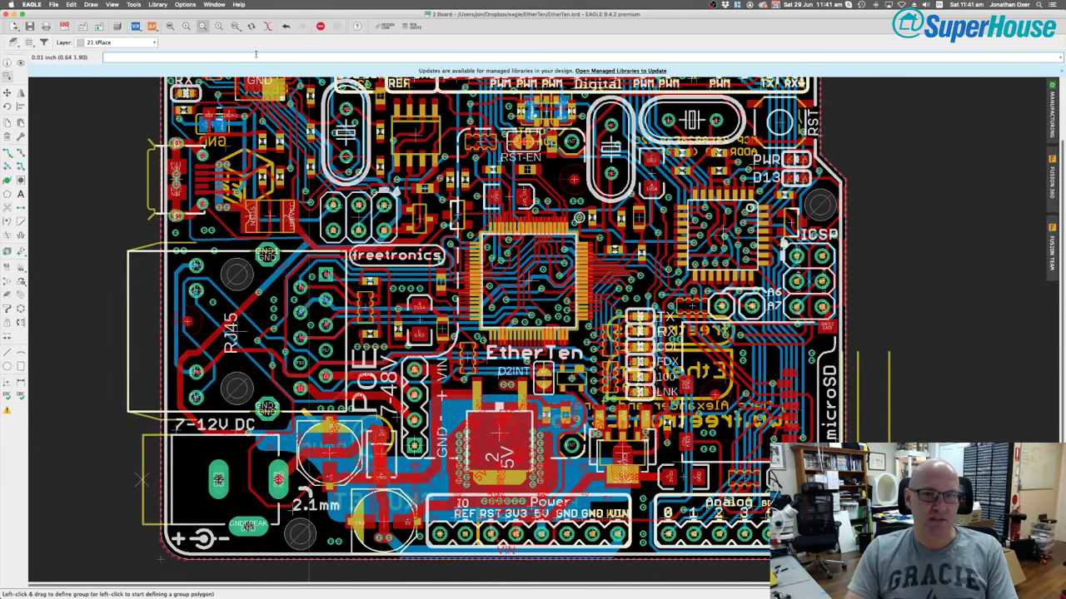
{"action": "left_click", "coordinate": [215, 5]}
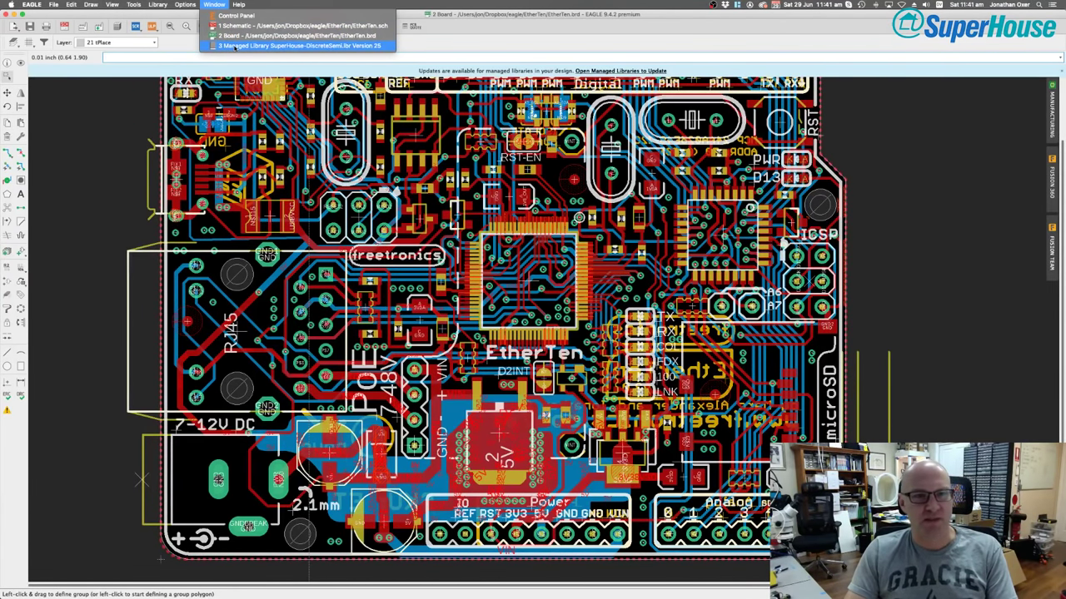
{"action": "left_click", "coordinate": [249, 46]}
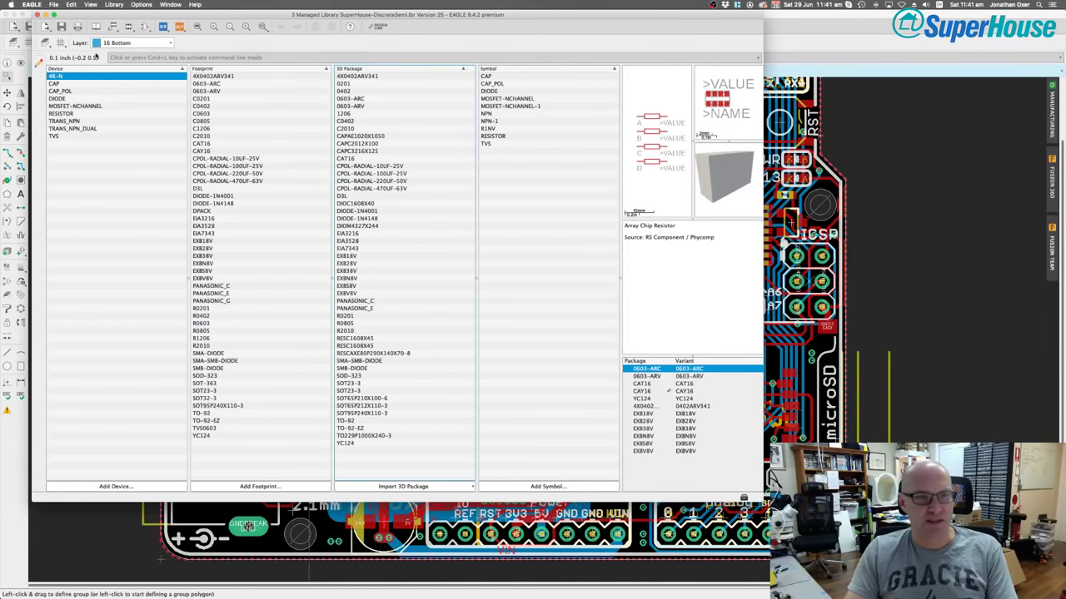
{"action": "left_click", "coordinate": [37, 15]}
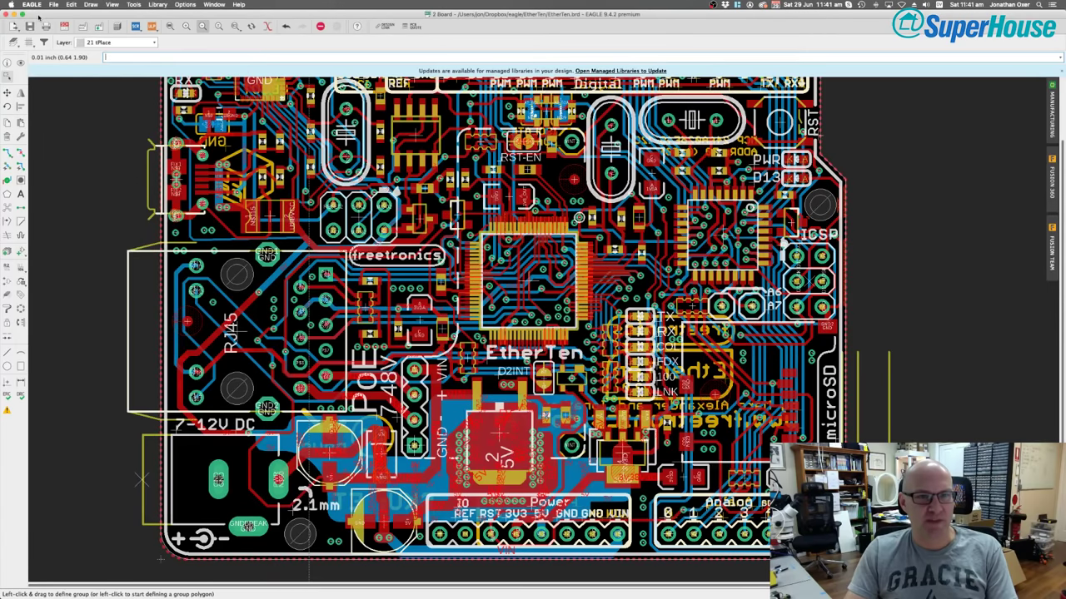
Open SuperHouse-Connectors for editing from the Library Manager, then return to the EtherTen schematic.
{"action": "left_click", "coordinate": [213, 4]}
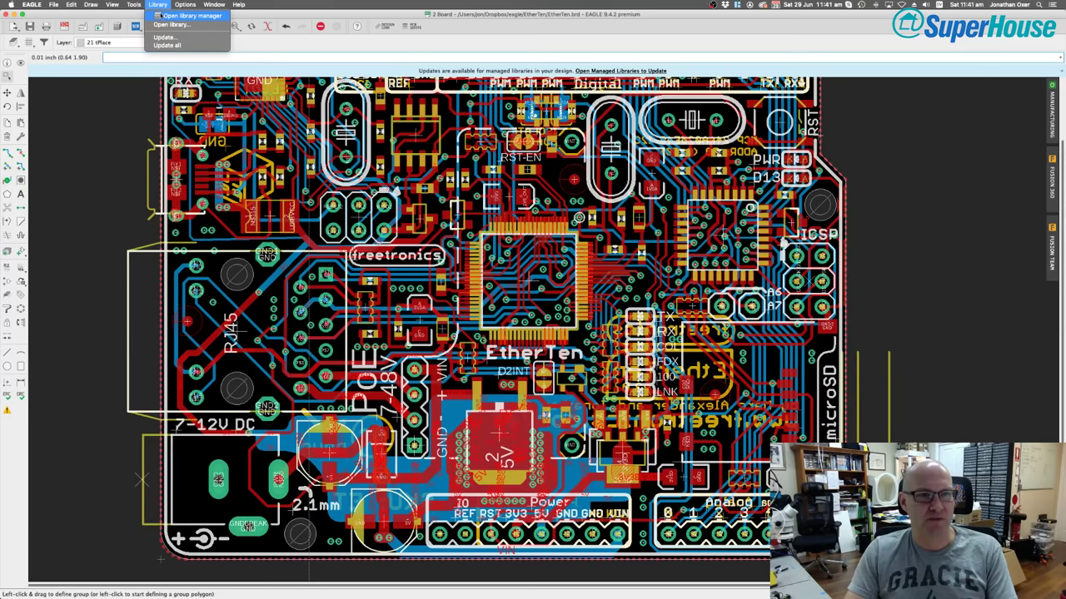
{"action": "left_click", "coordinate": [187, 15]}
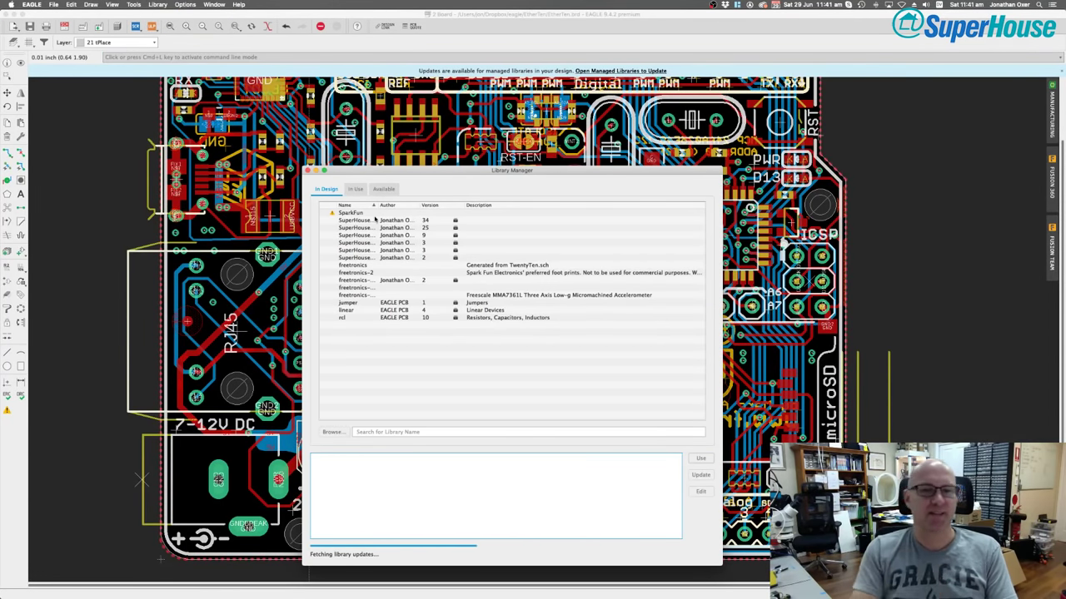
{"action": "left_click", "coordinate": [377, 205]}
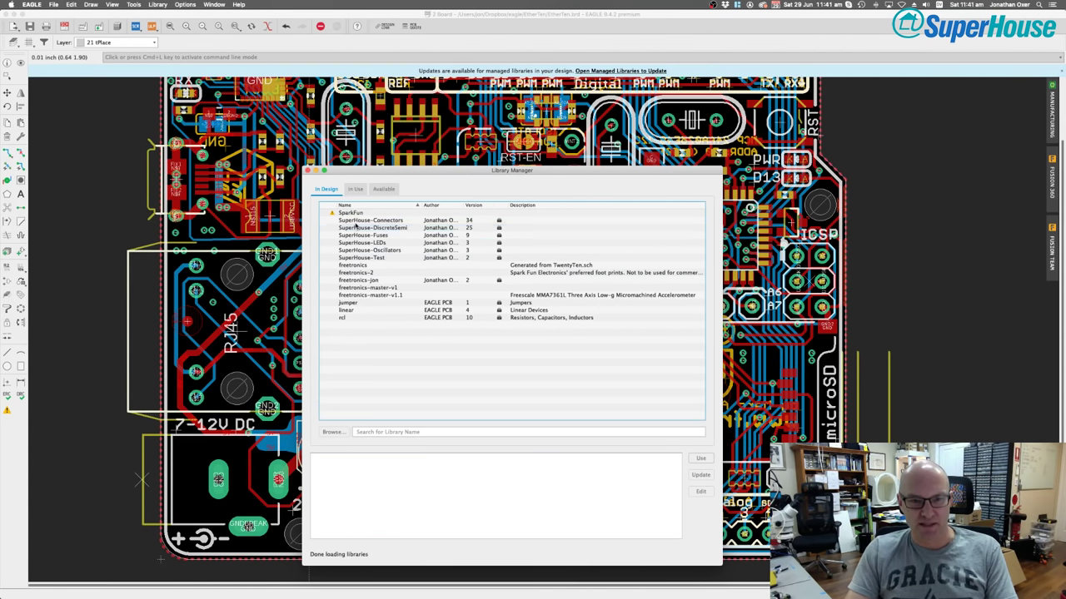
{"action": "left_click", "coordinate": [349, 221]}
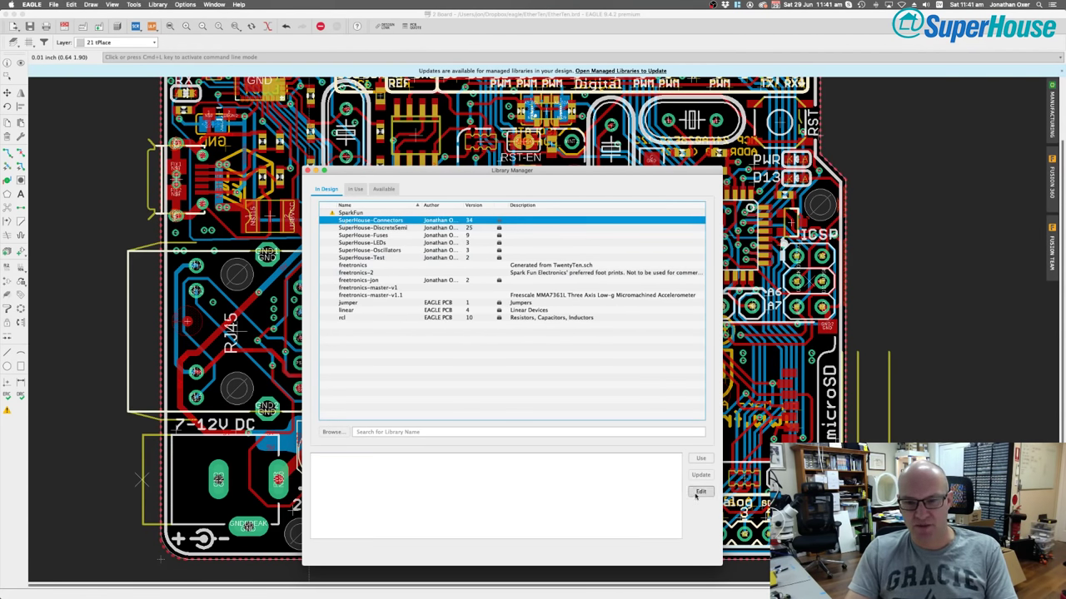
{"action": "left_click", "coordinate": [700, 492]}
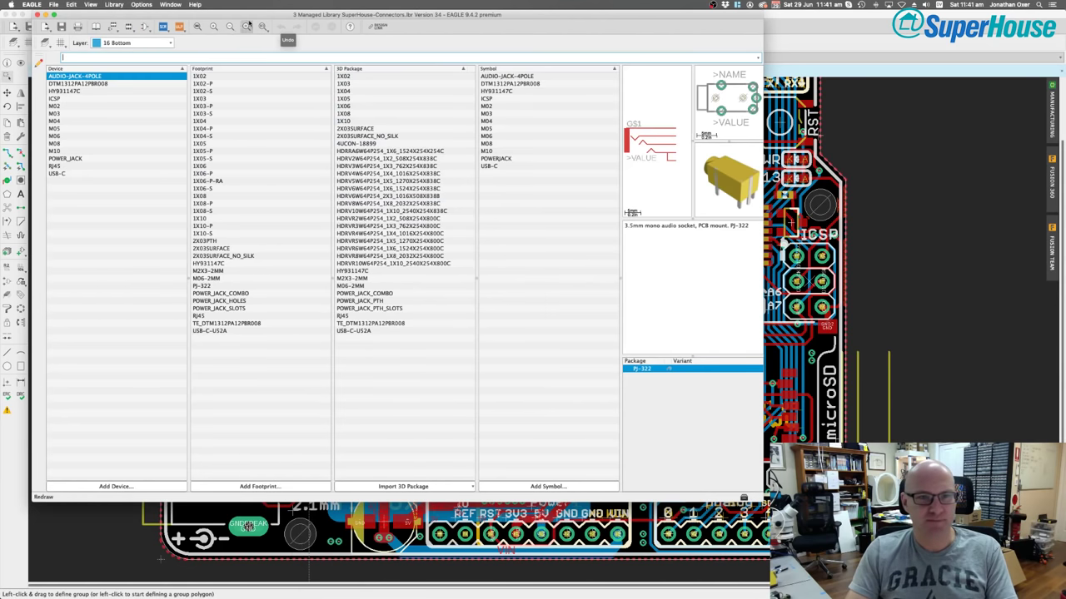
{"action": "left_click", "coordinate": [172, 4]}
{"action": "left_click", "coordinate": [193, 22]}
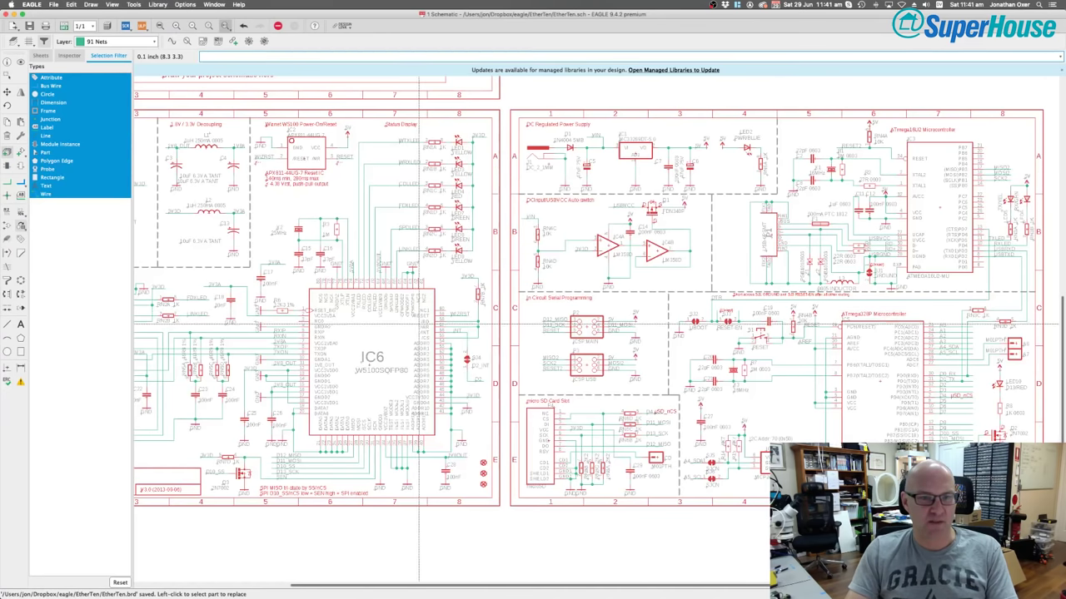
Copy the microSD socket device P4 into the SuperHouse-Connectors library.
{"action": "scroll", "coordinate": [547, 447], "scroll_direction": "up", "scroll_amount": 5}
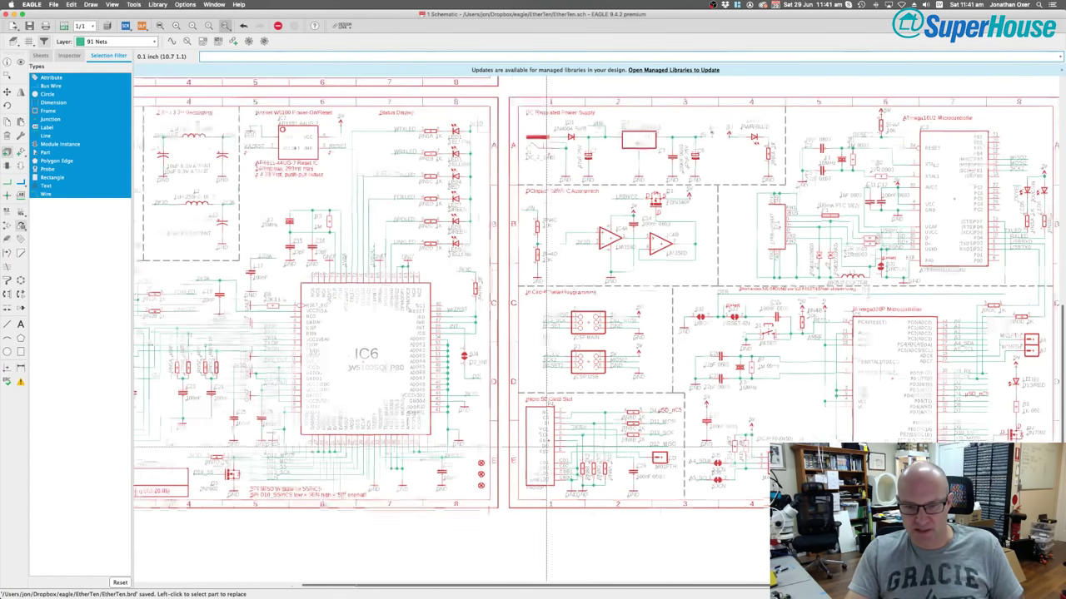
{"action": "middle_click_drag", "start_coordinate": [547, 447], "coordinate": [449, 271]}
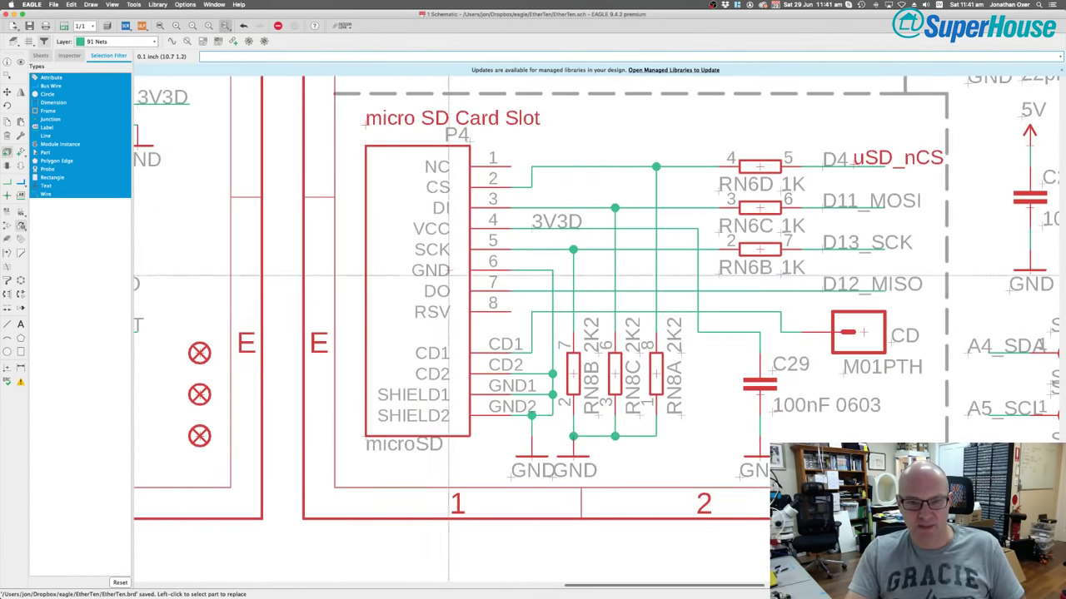
{"action": "right_click", "coordinate": [449, 271]}
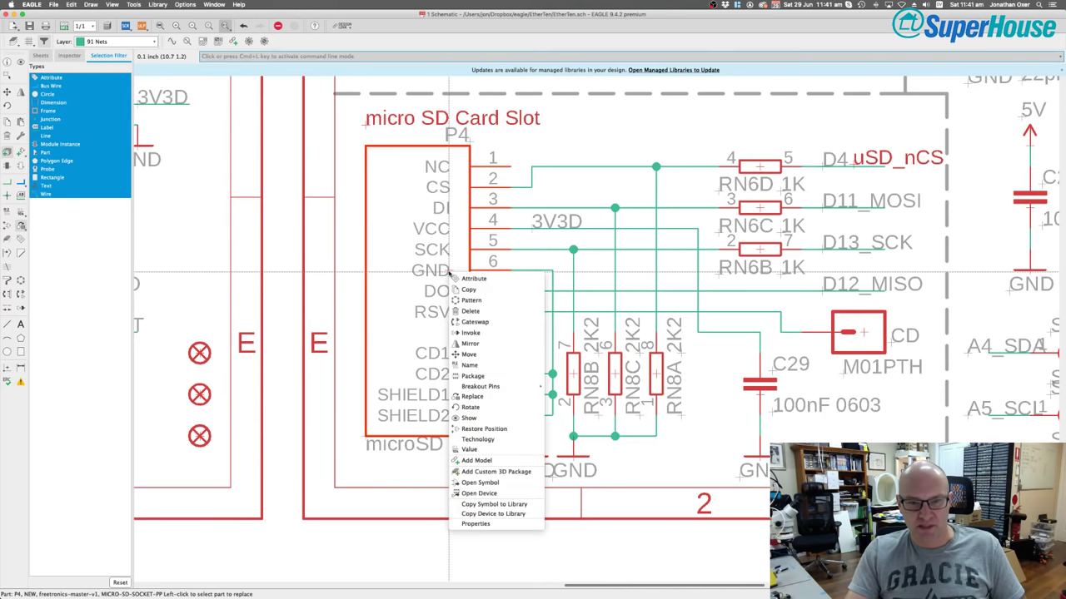
{"action": "left_click", "coordinate": [491, 513]}
{"action": "key", "text": "ctrl+g"}
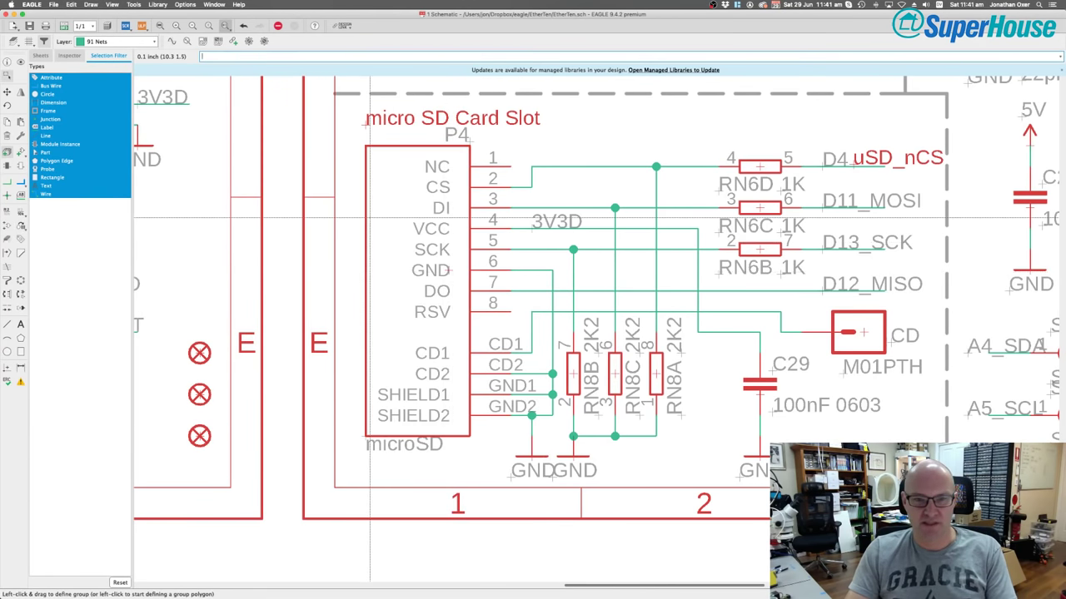
Switch to the SuperHouse-Connectors library editor, show its overview, and save the library.
{"action": "left_click", "coordinate": [214, 4]}
{"action": "left_click", "coordinate": [325, 44]}
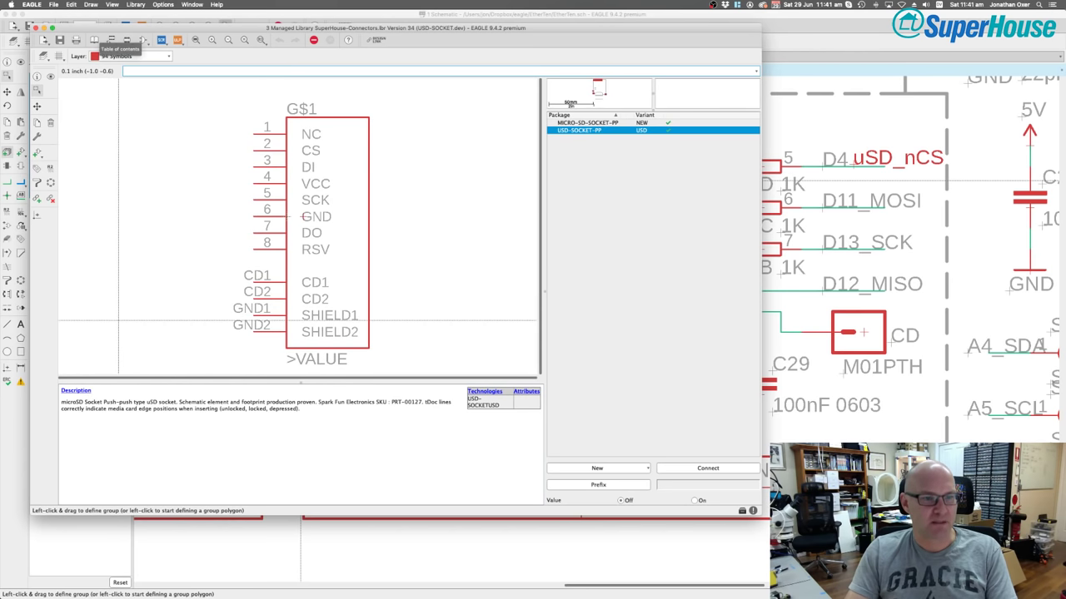
{"action": "left_click", "coordinate": [94, 40]}
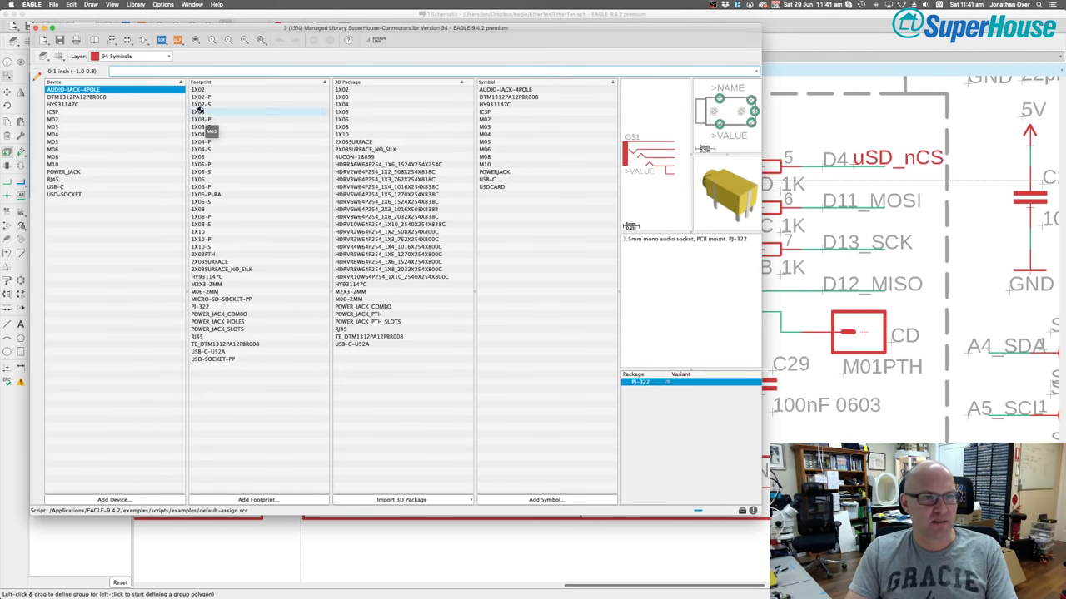
{"action": "left_click_drag", "start_coordinate": [174, 32], "coordinate": [209, 40]}
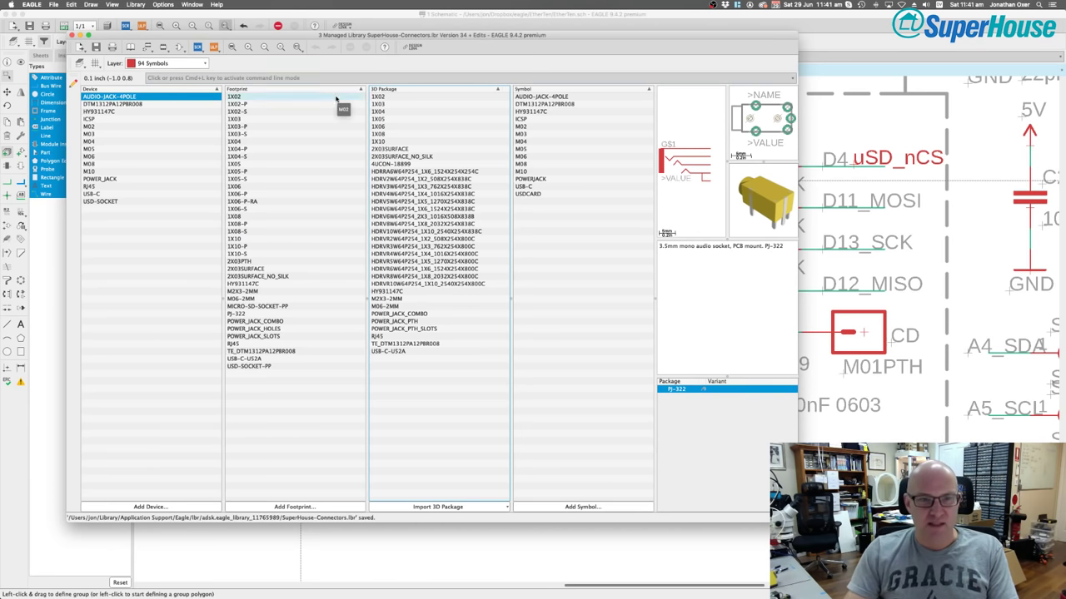
{"action": "key", "text": "super+s"}
Create a new SuperHouse-Connectors version via Library > Create new version and confirm the upload.
{"action": "left_click_drag", "start_coordinate": [225, 38], "coordinate": [178, 28]}
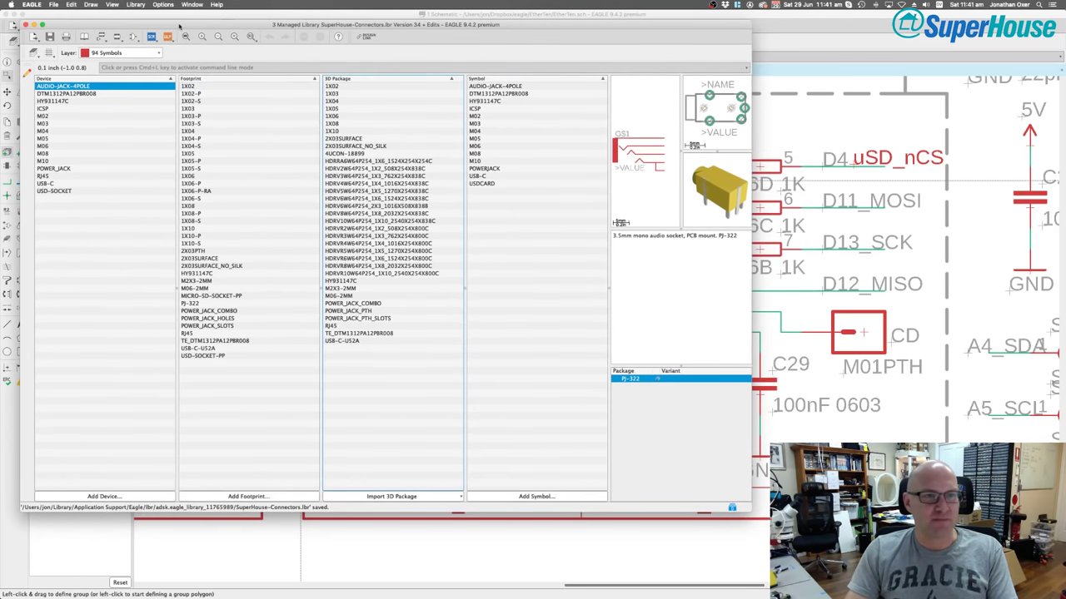
{"action": "left_click", "coordinate": [134, 5]}
{"action": "left_click", "coordinate": [143, 101]}
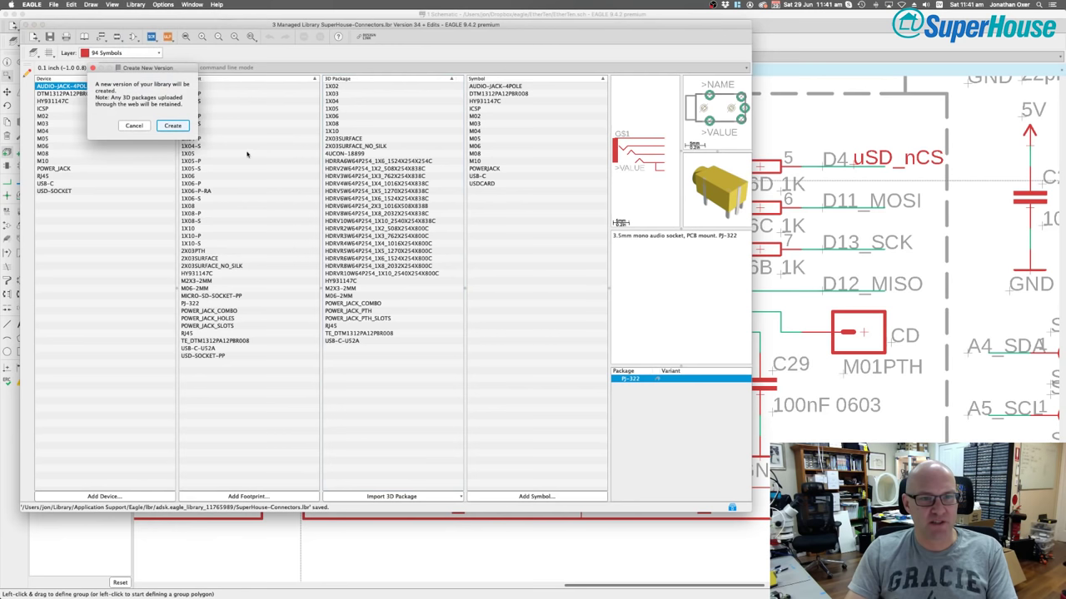
{"action": "left_click", "coordinate": [173, 127]}
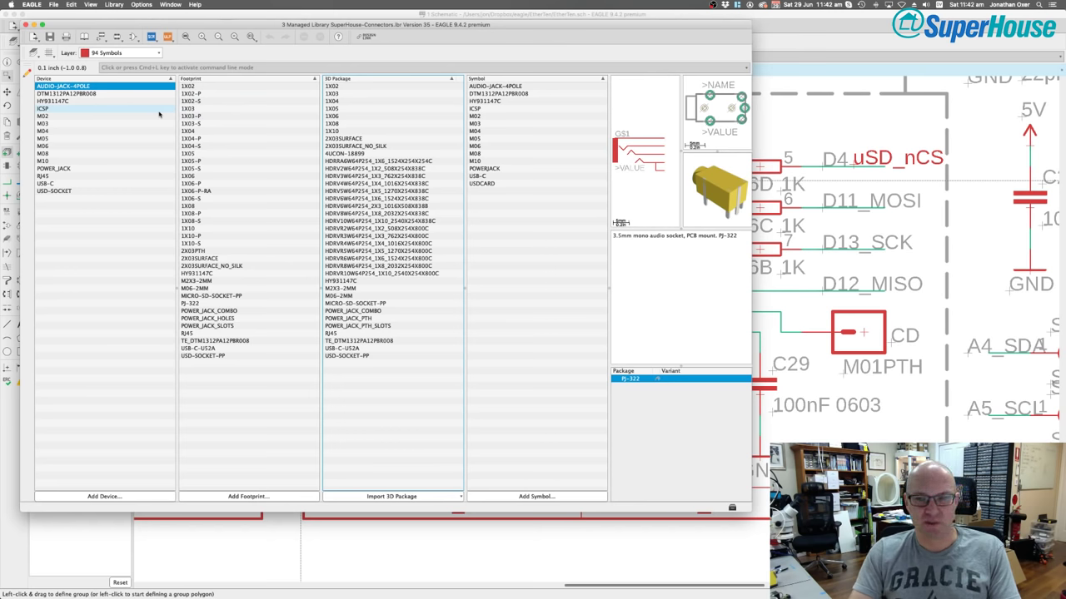
Compare USD-SOCKET's USD-SOCKET-PP and MICRO-SD-SOCKET-PP footprints, then close the library window.
{"action": "left_click", "coordinate": [58, 94]}
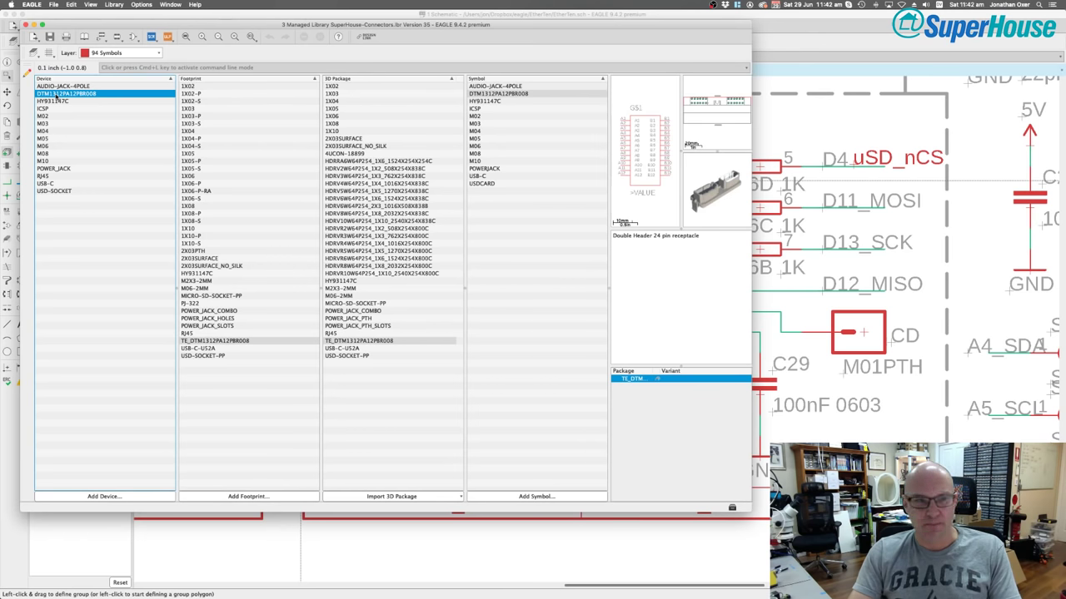
{"action": "left_click", "coordinate": [50, 191]}
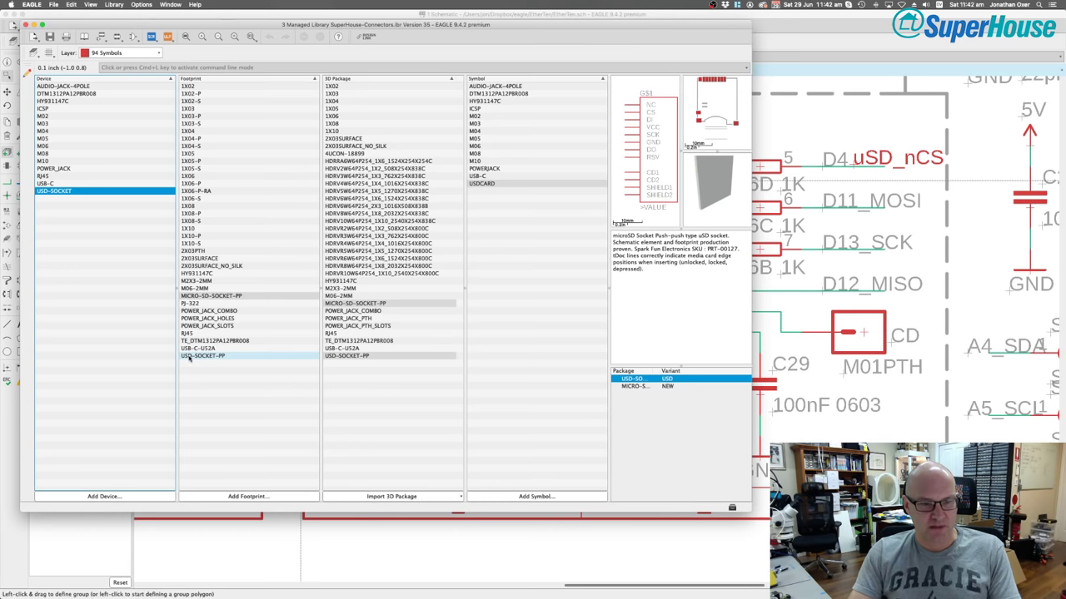
{"action": "left_click", "coordinate": [189, 356]}
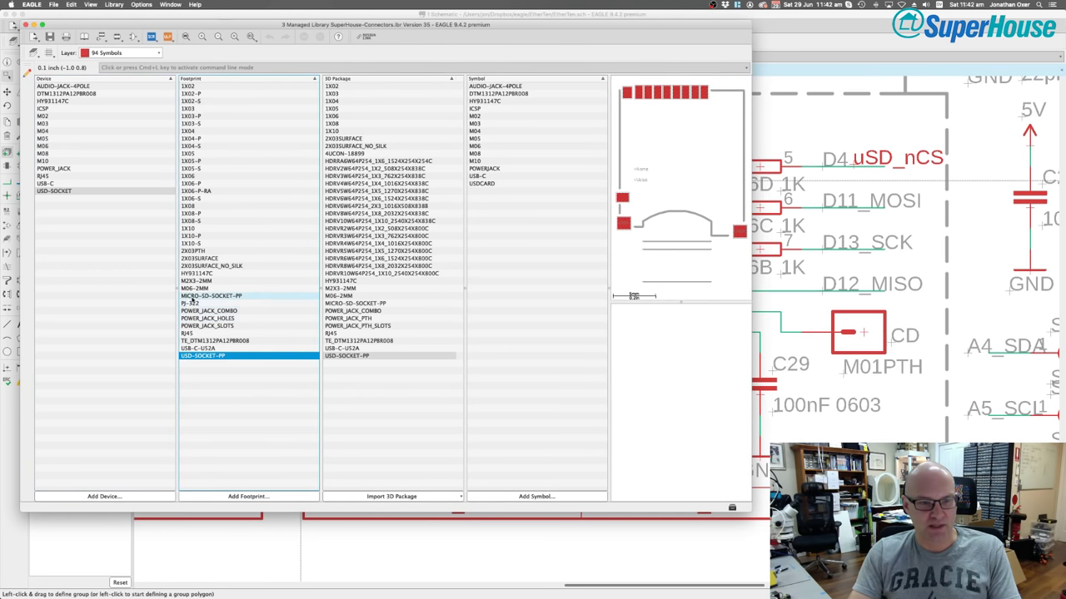
{"action": "left_click", "coordinate": [192, 297]}
{"action": "left_click", "coordinate": [187, 355]}
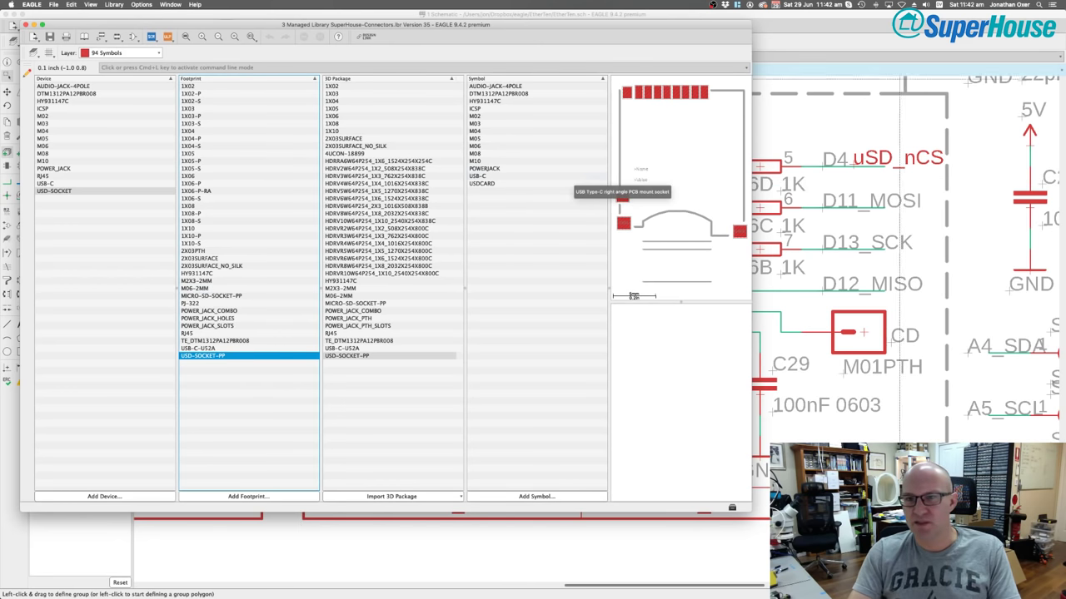
{"action": "key", "text": "super+w"}
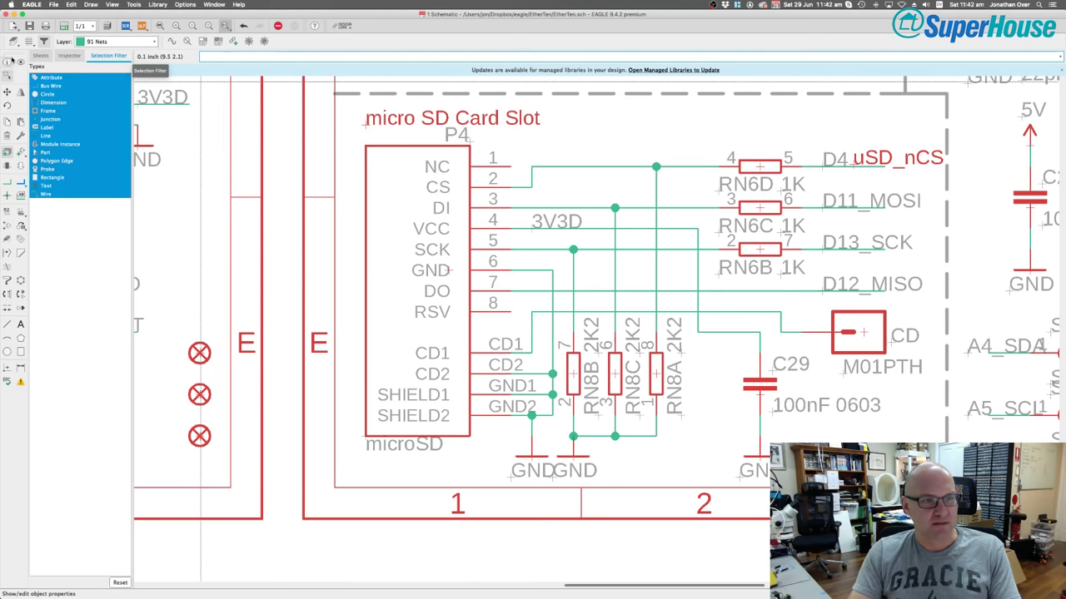
Inspect the properties of microSD socket P4 with Info, then cancel.
{"action": "left_click", "coordinate": [7, 62]}
{"action": "left_click", "coordinate": [450, 271]}
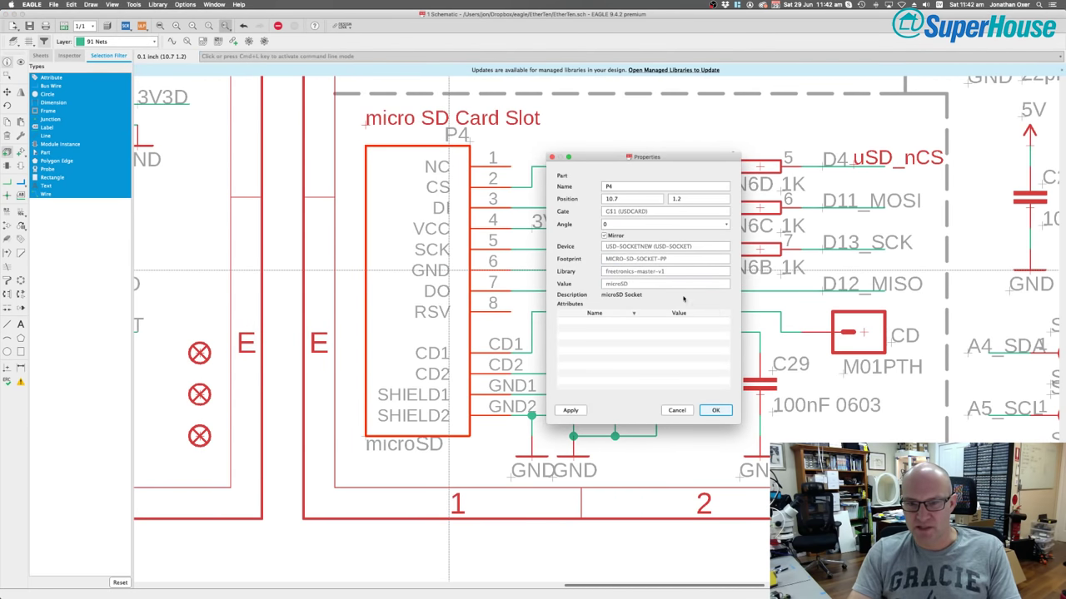
{"action": "left_click", "coordinate": [677, 411]}
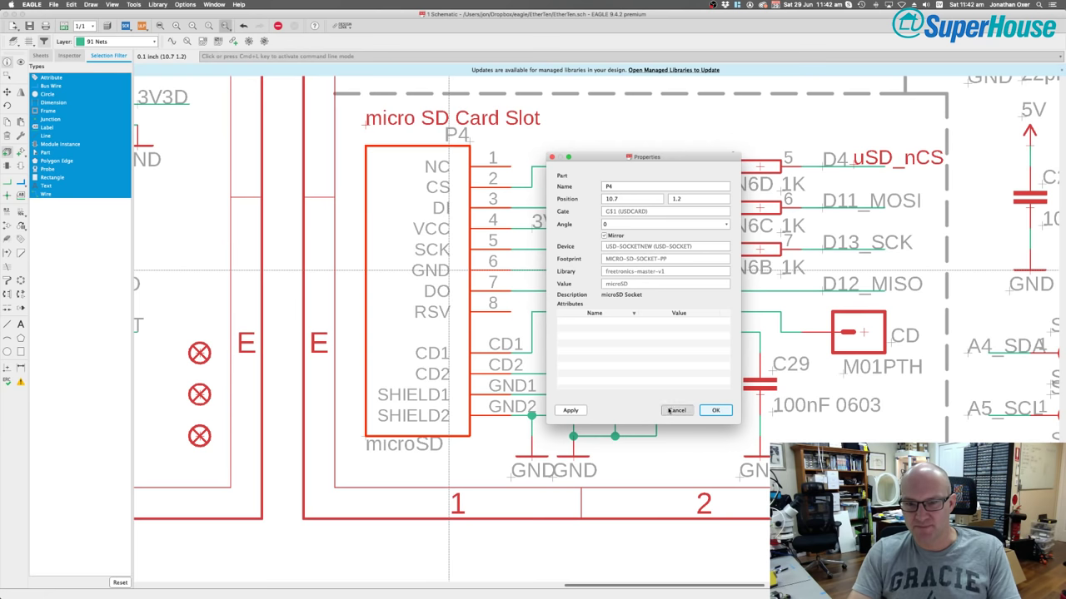
Reopen the SuperHouse-Connectors library, preview the USD-SOCKET-PP 3D package, then switch to Safari.
{"action": "left_click", "coordinate": [215, 4]}
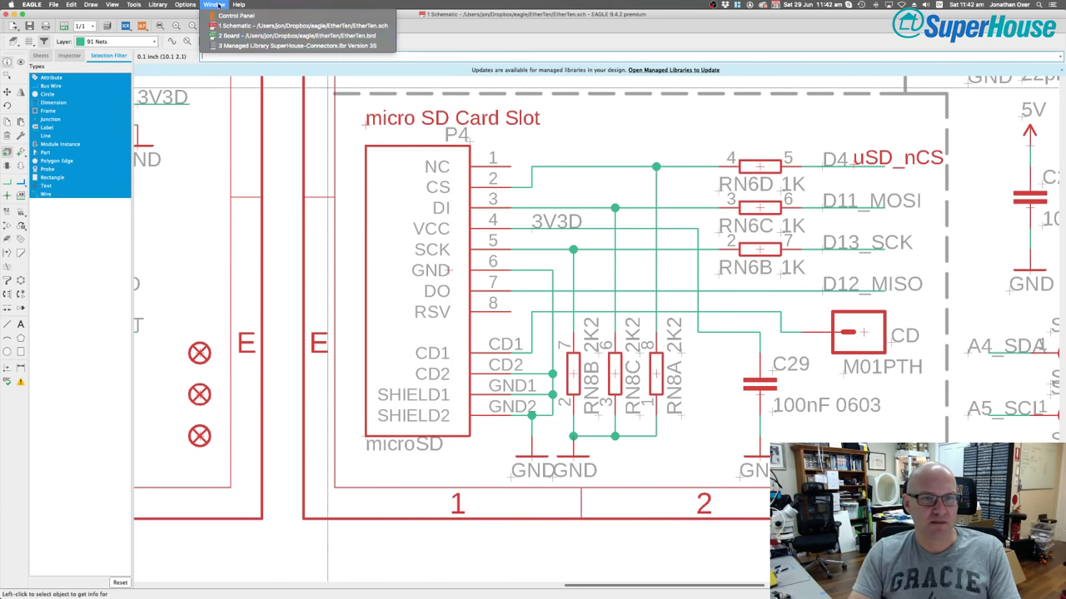
{"action": "left_click", "coordinate": [218, 46]}
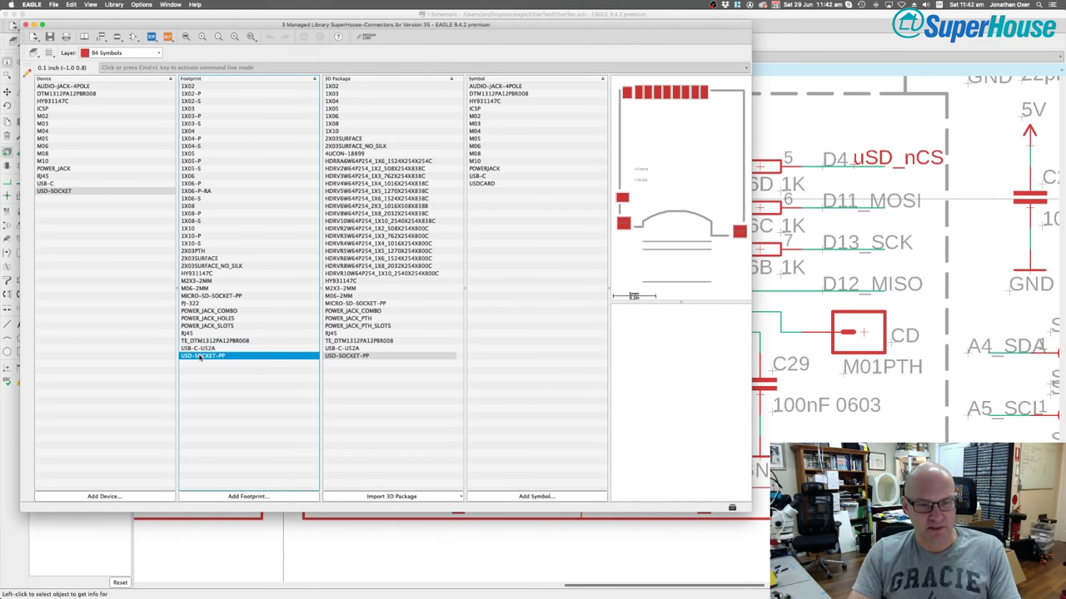
{"action": "left_click", "coordinate": [345, 356]}
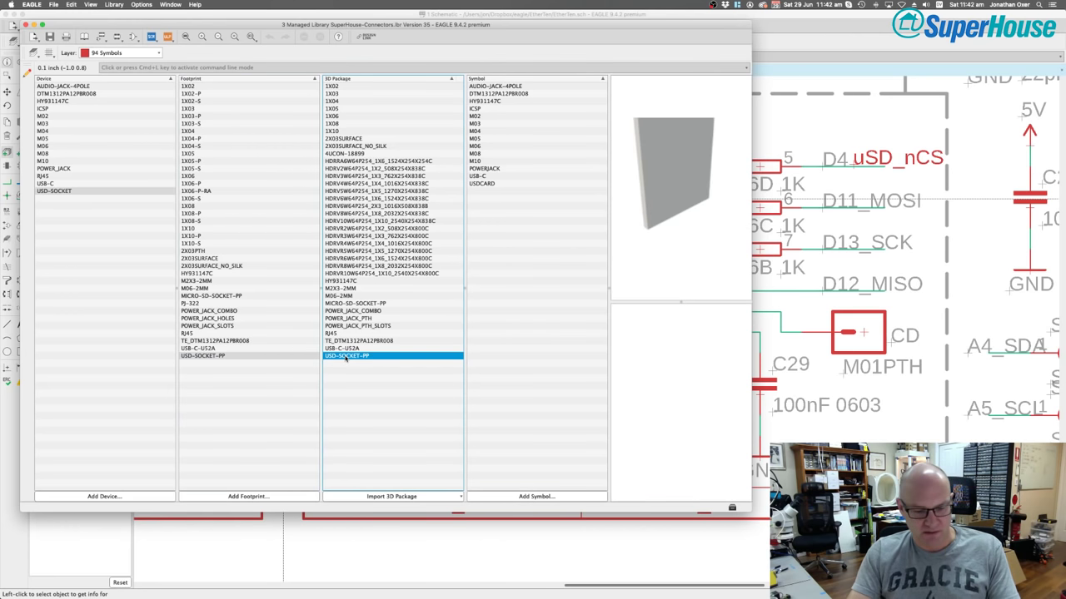
{"action": "key", "text": "super+Tab"}
{"action": "key", "text": "super+Tab"}
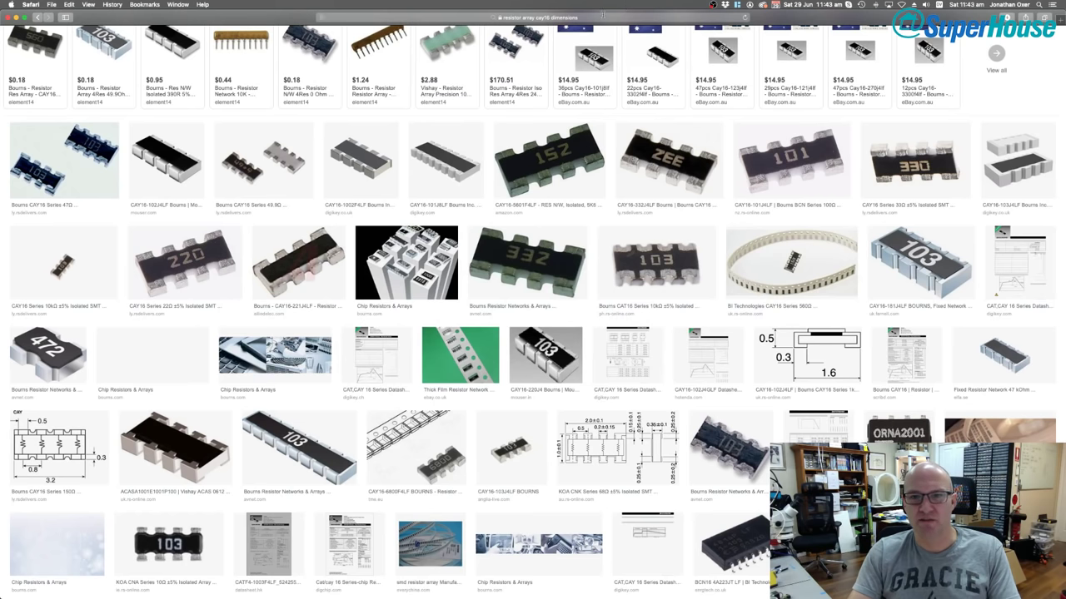
Go to grabcad.com and open its community model Library.
{"action": "key", "text": "super+l"}
{"action": "type", "text": "grabcad.com"}
{"action": "key", "text": "Return"}
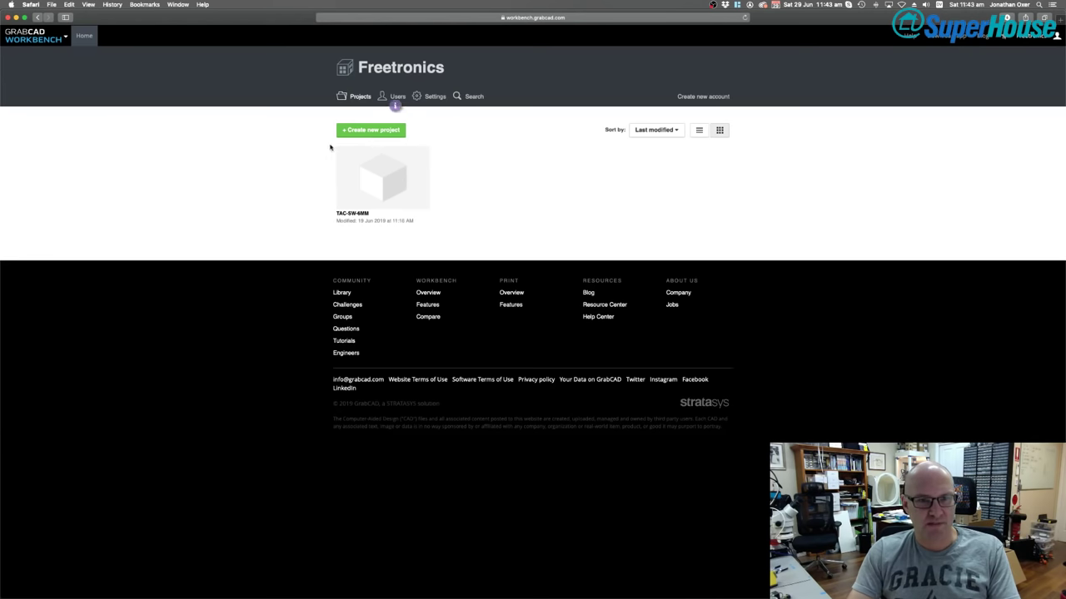
{"action": "left_click", "coordinate": [342, 293]}
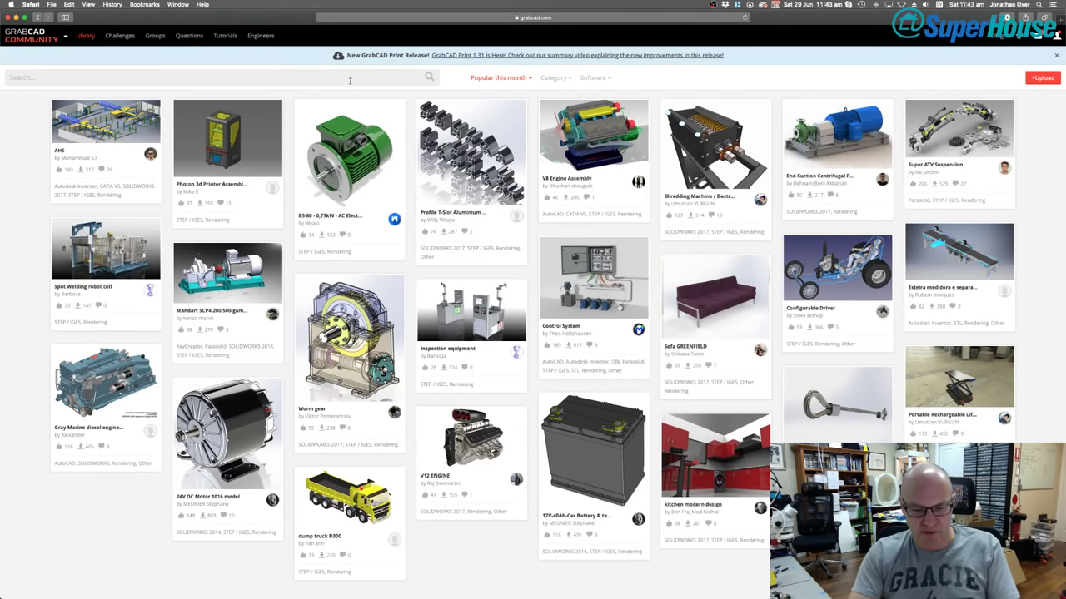
Search the library for 'micro sd card', dropping the initial 'holder' term.
{"action": "type", "text": "micro sd"}
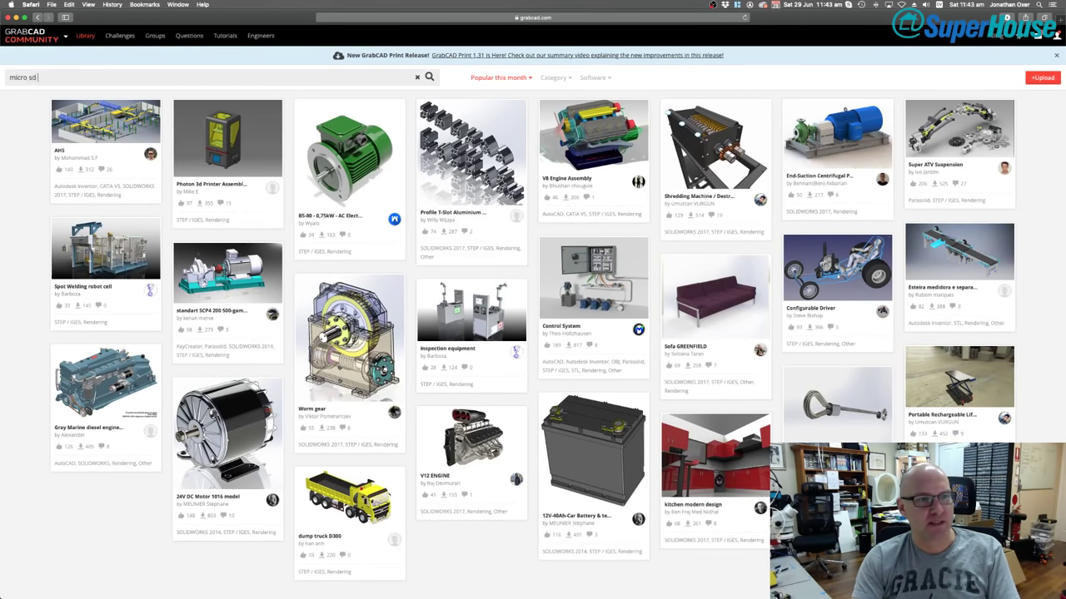
{"action": "type", "text": " card holder"}
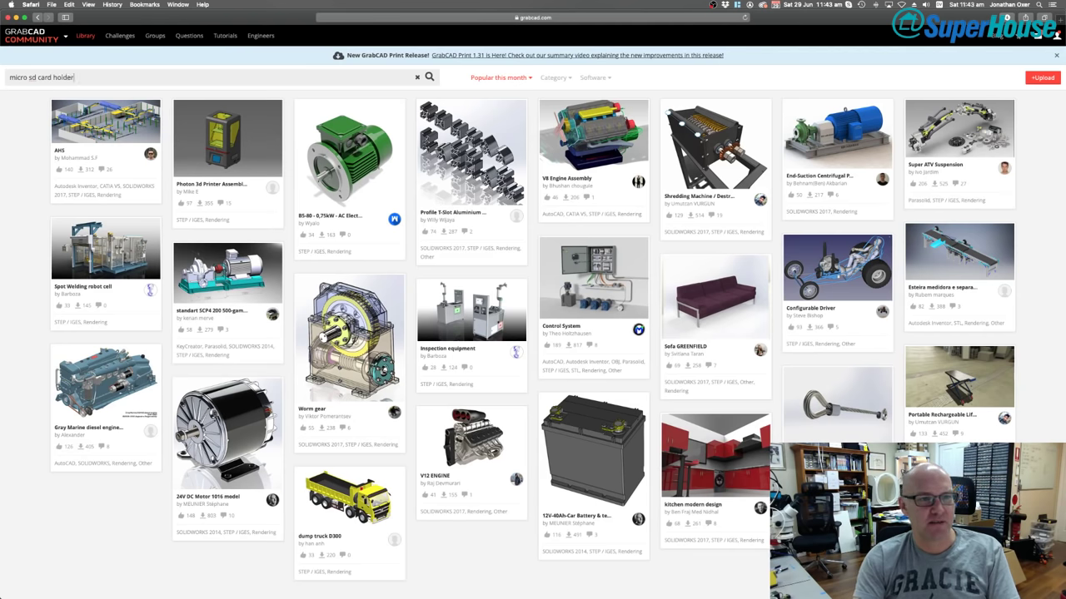
{"action": "key", "text": "Return"}
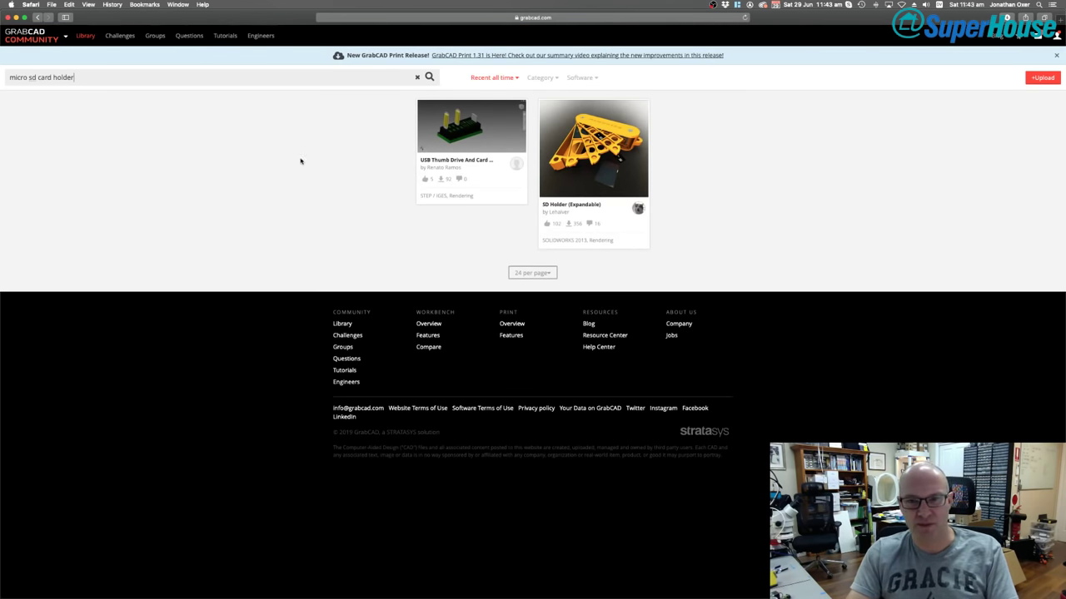
{"action": "left_click_drag", "start_coordinate": [90, 71], "coordinate": [66, 76]}
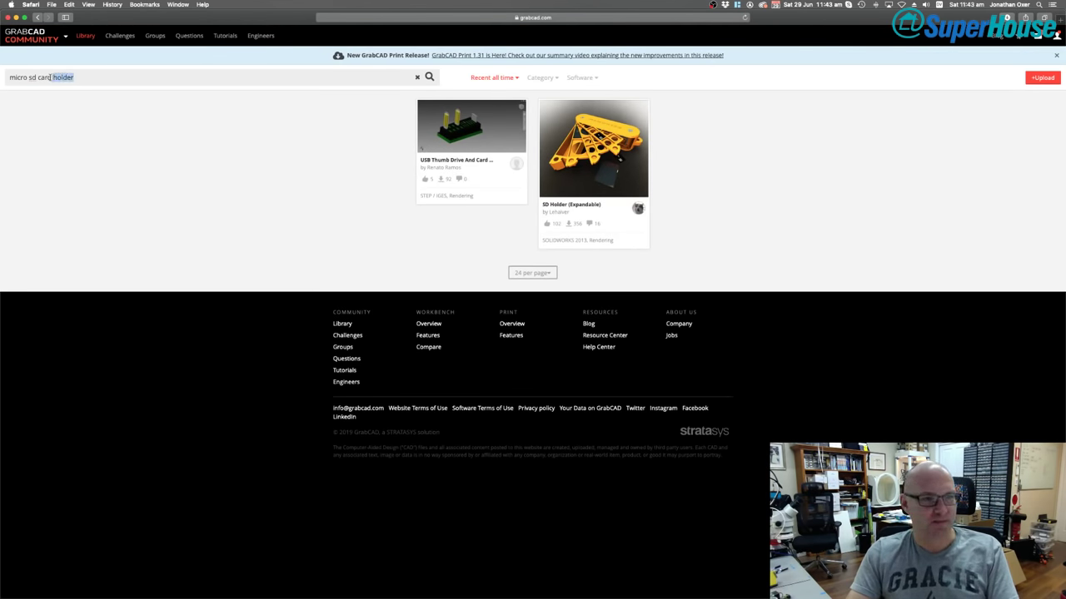
{"action": "key", "text": "BackSpace"}
{"action": "key", "text": "Return"}
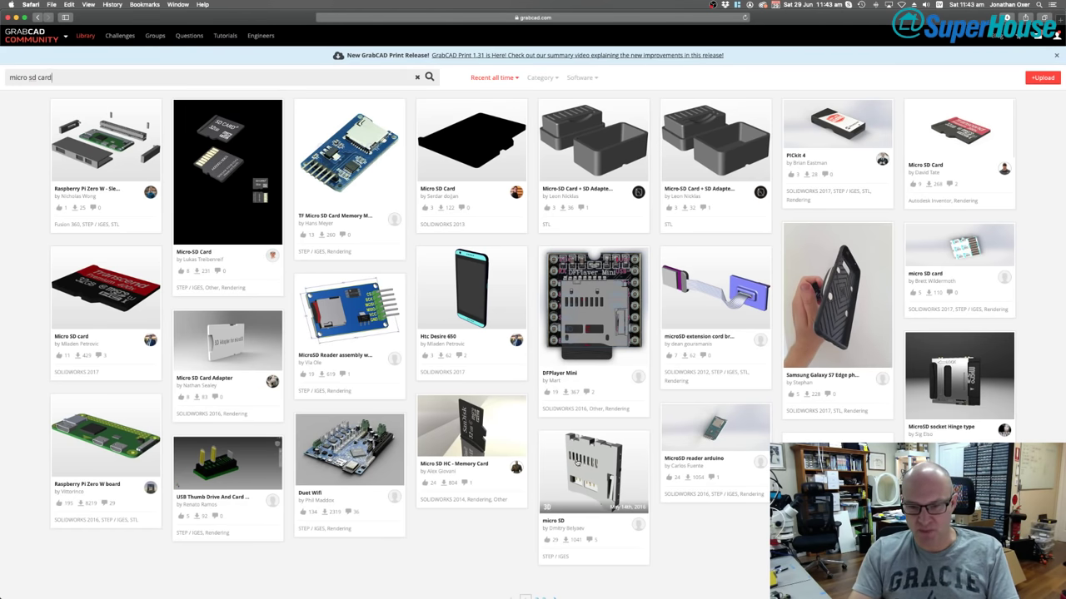
Download 473521001_microSD.stp from GrabCAD's micro SD socket page, then return to EAGLE.
{"action": "left_click", "coordinate": [588, 467]}
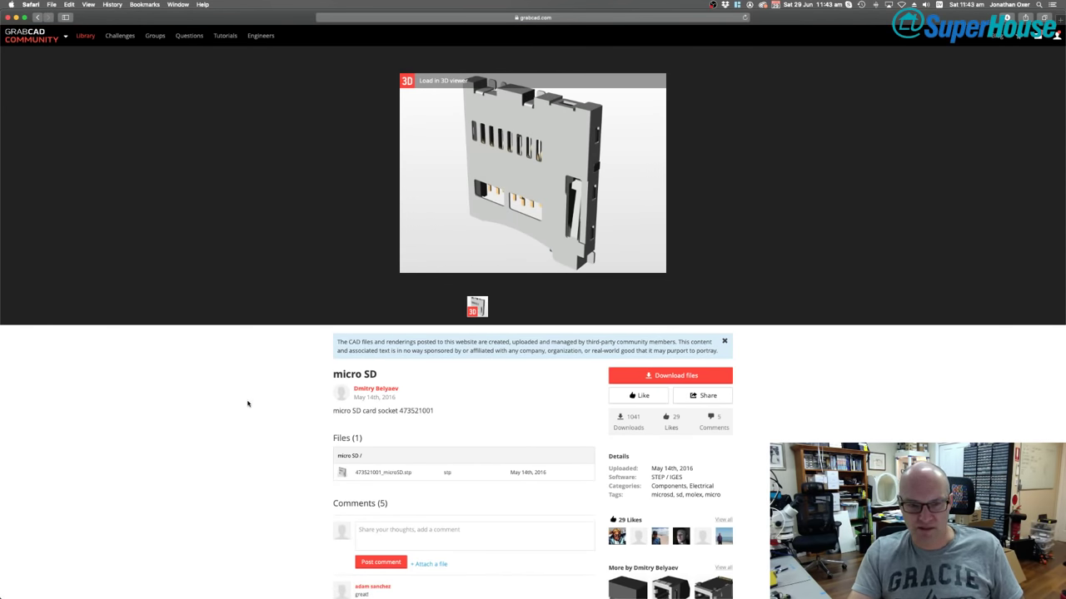
{"action": "left_click", "coordinate": [387, 473]}
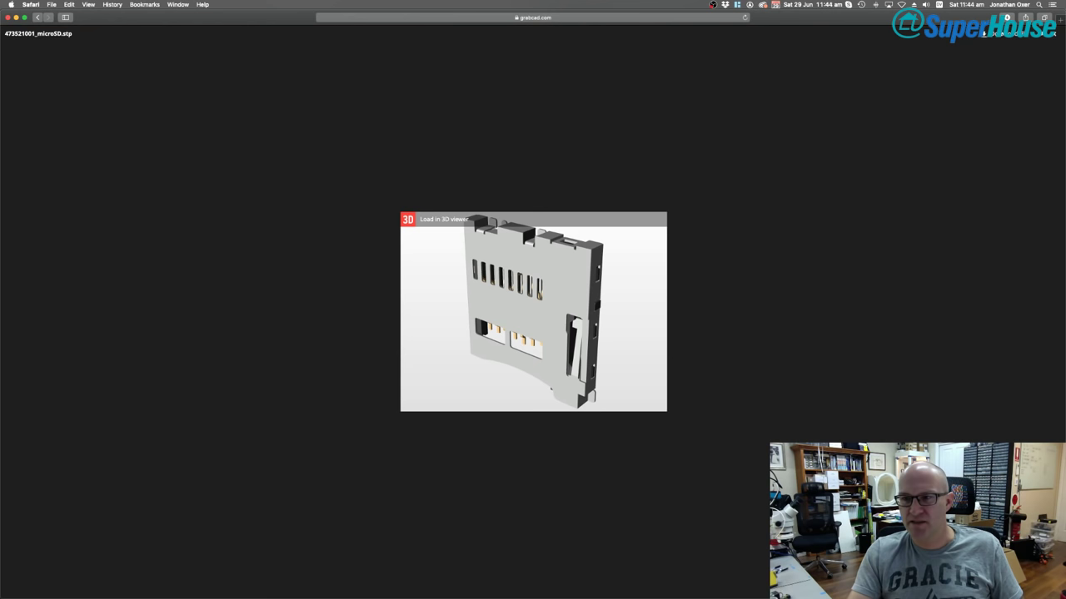
{"action": "left_click", "coordinate": [1000, 35]}
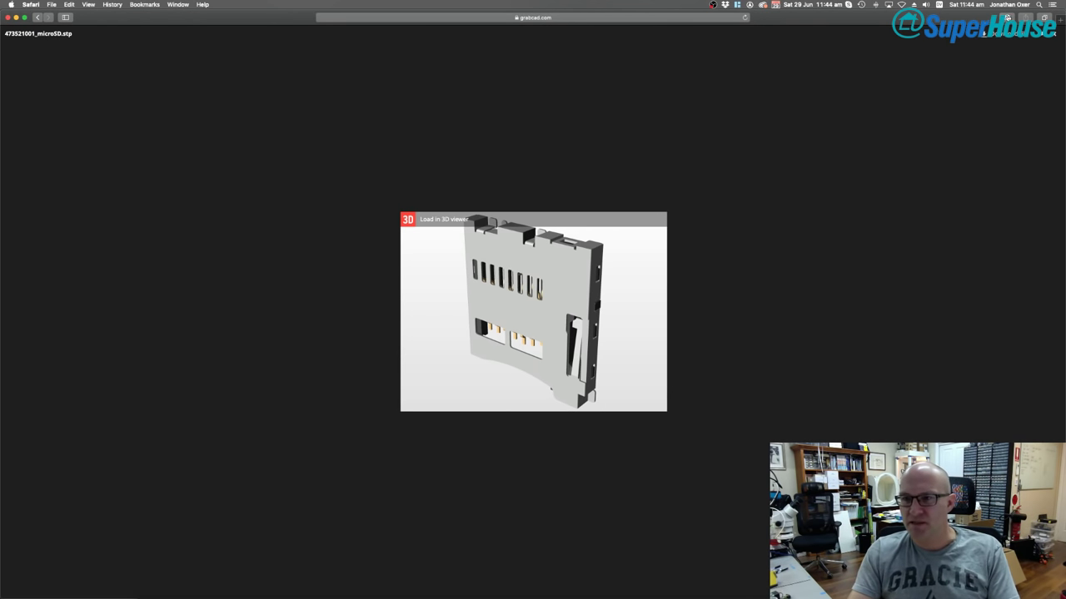
{"action": "left_click", "coordinate": [1006, 18]}
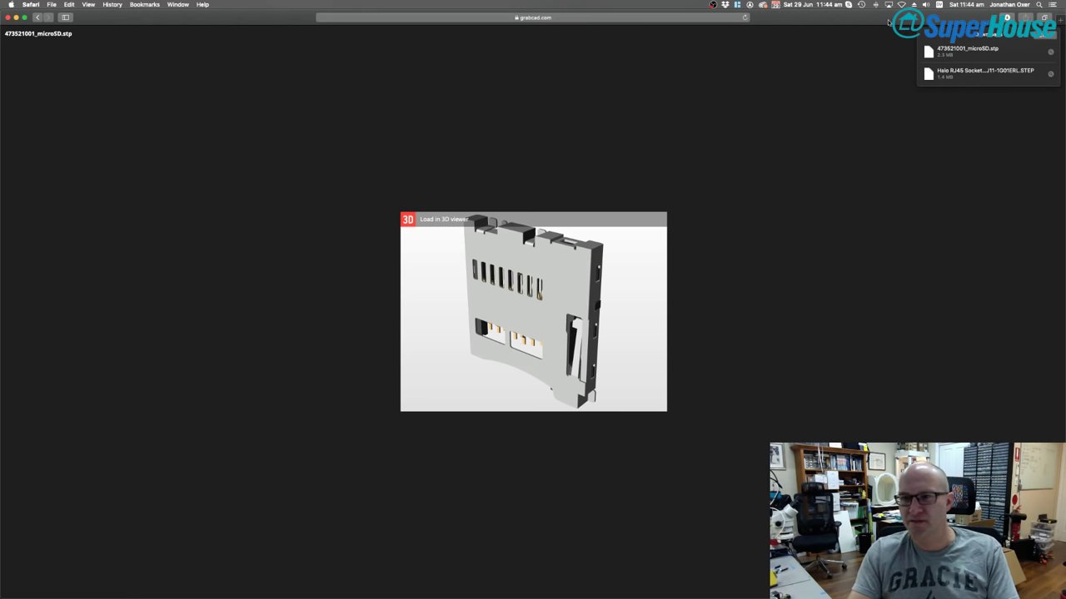
{"action": "key", "text": "super+Tab"}
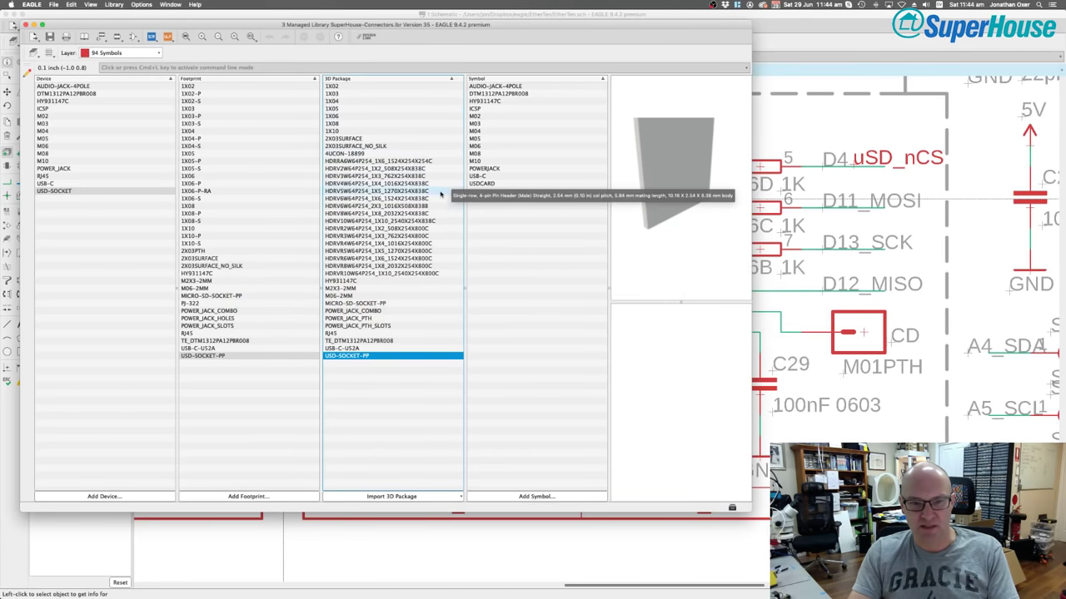
Upload 473521001_microSD.stp as the 3D model of the USD-SOCKET-PP package.
{"action": "double_click", "coordinate": [344, 359]}
{"action": "left_click_drag", "start_coordinate": [232, 16], "coordinate": [337, 17]}
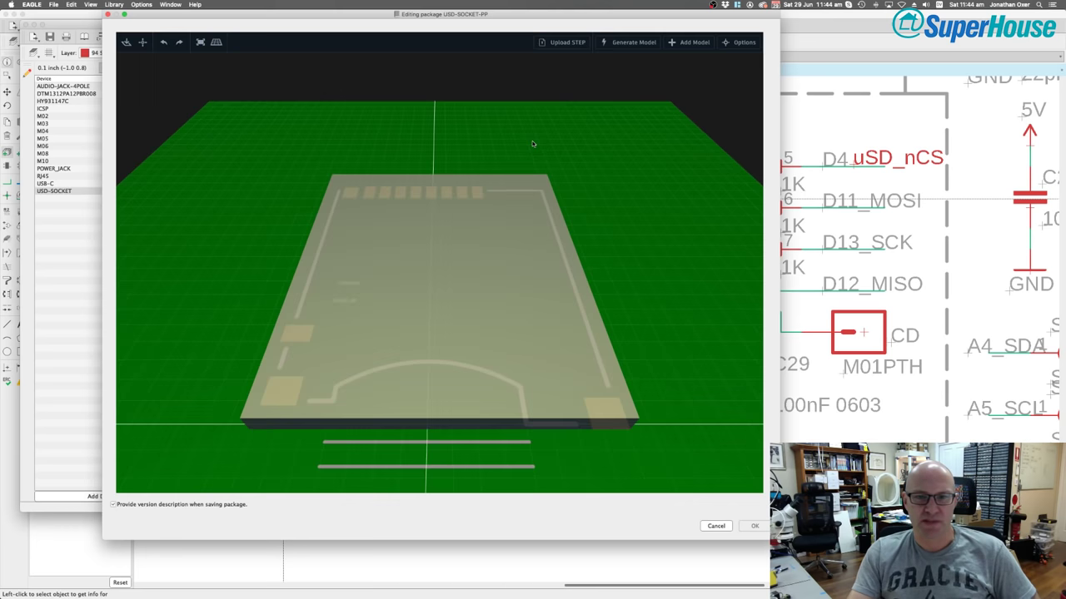
{"action": "left_click", "coordinate": [561, 43]}
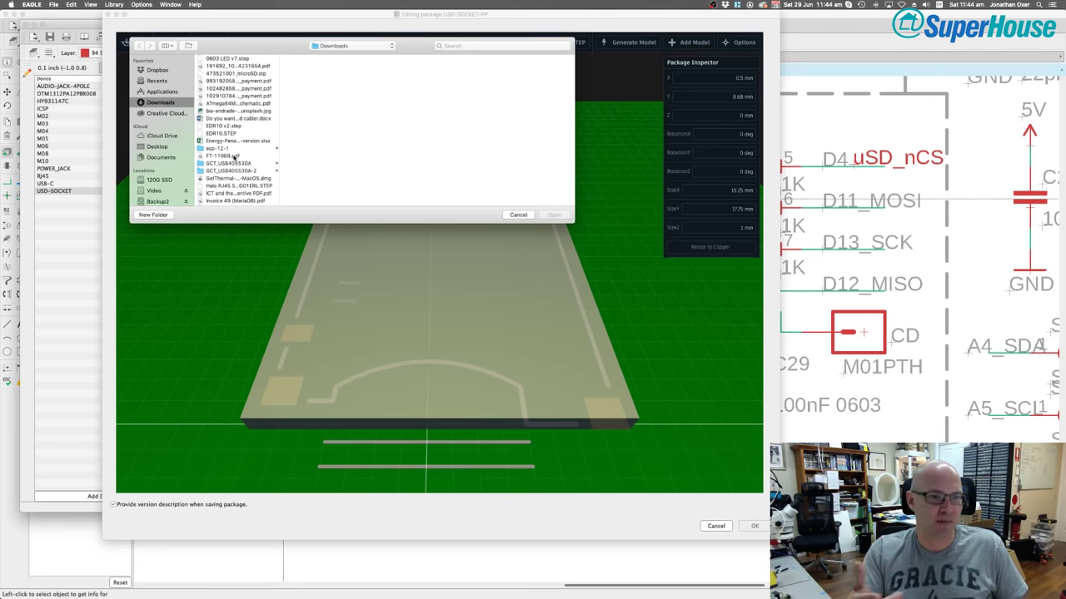
{"action": "left_click", "coordinate": [200, 74]}
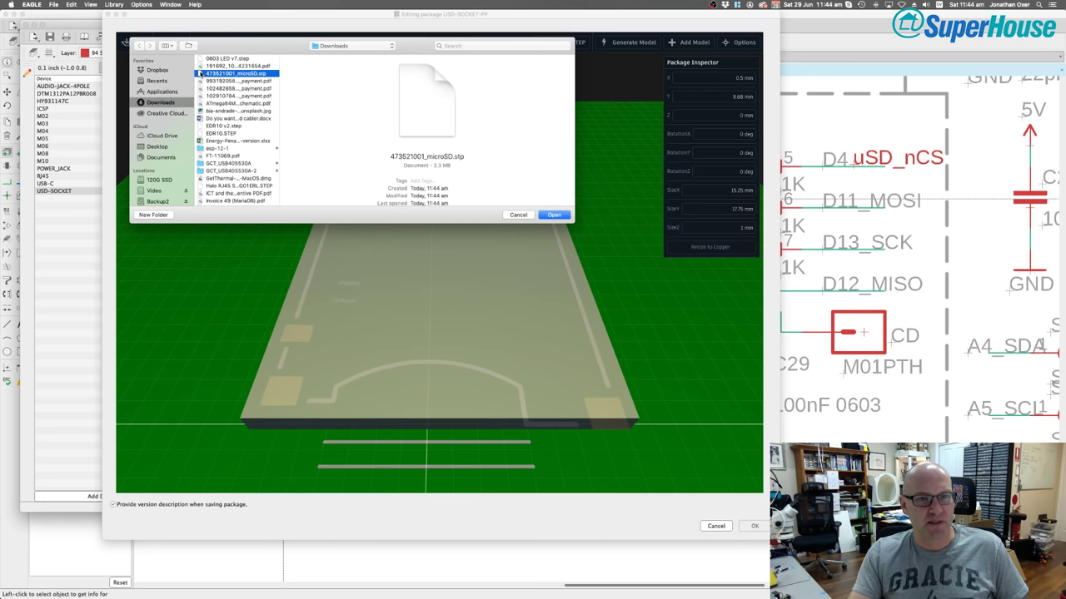
{"action": "left_click", "coordinate": [551, 214]}
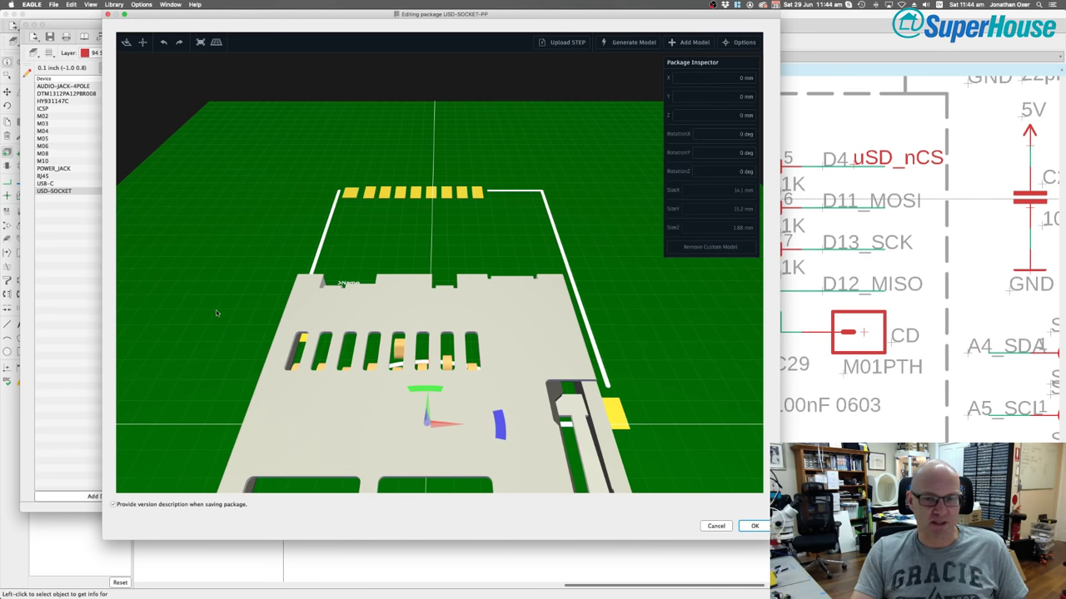
Orbit to a near top-down view and shift the socket model to X 0.62 mm.
{"action": "left_click_drag", "start_coordinate": [210, 308], "coordinate": [275, 317]}
{"action": "left_click", "coordinate": [456, 382]}
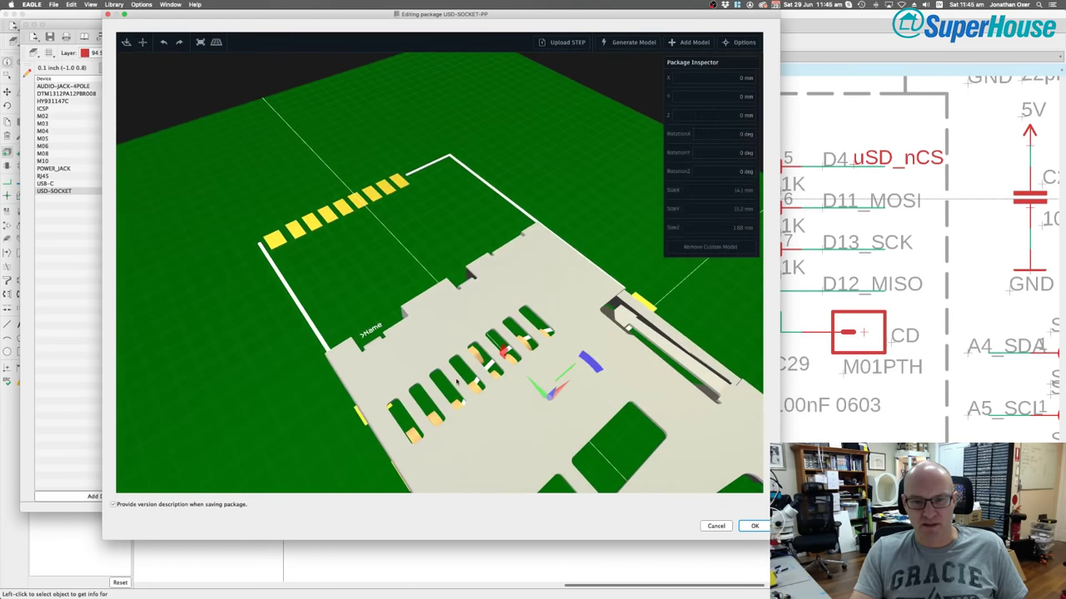
{"action": "left_click_drag", "start_coordinate": [538, 390], "coordinate": [360, 272]}
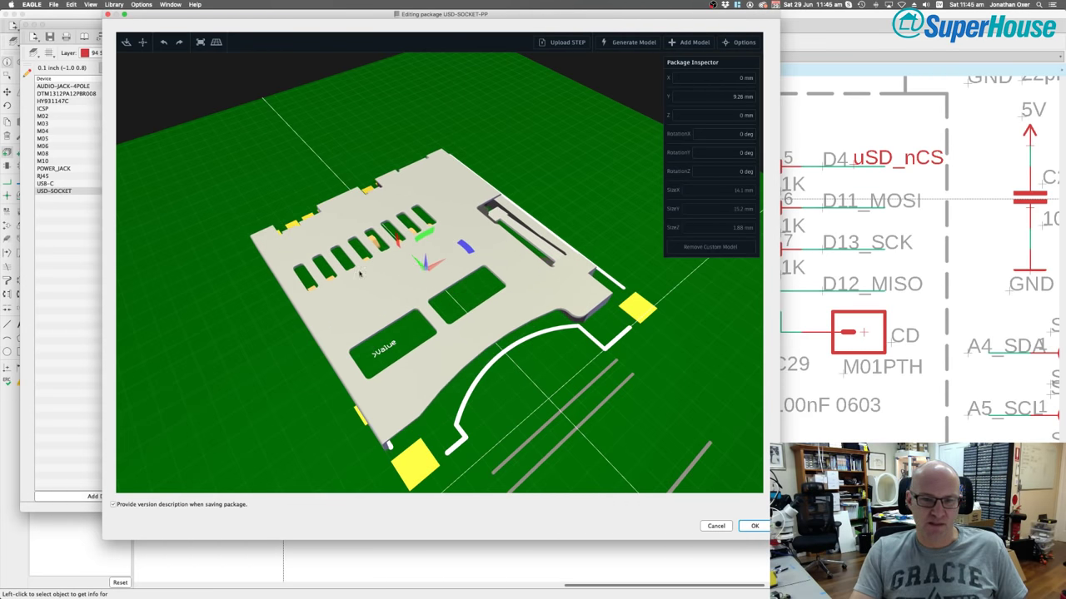
{"action": "left_click_drag", "start_coordinate": [259, 383], "coordinate": [505, 289]}
{"action": "left_click", "coordinate": [504, 290]}
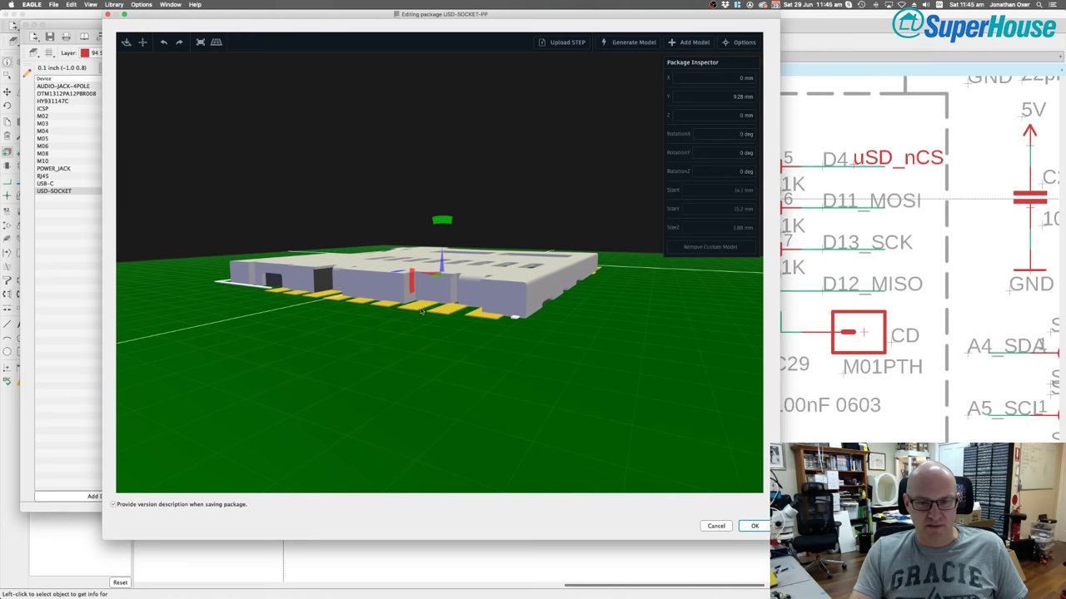
{"action": "left_click_drag", "start_coordinate": [443, 354], "coordinate": [420, 385]}
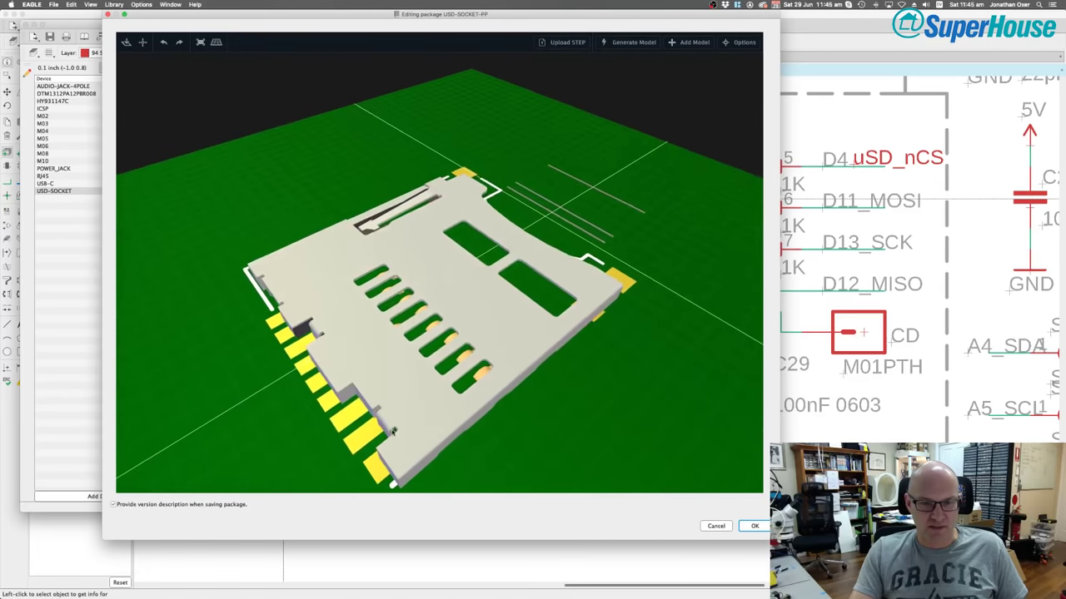
{"action": "left_click", "coordinate": [441, 360]}
{"action": "left_click_drag", "start_coordinate": [583, 414], "coordinate": [327, 411]}
{"action": "left_click", "coordinate": [419, 301]}
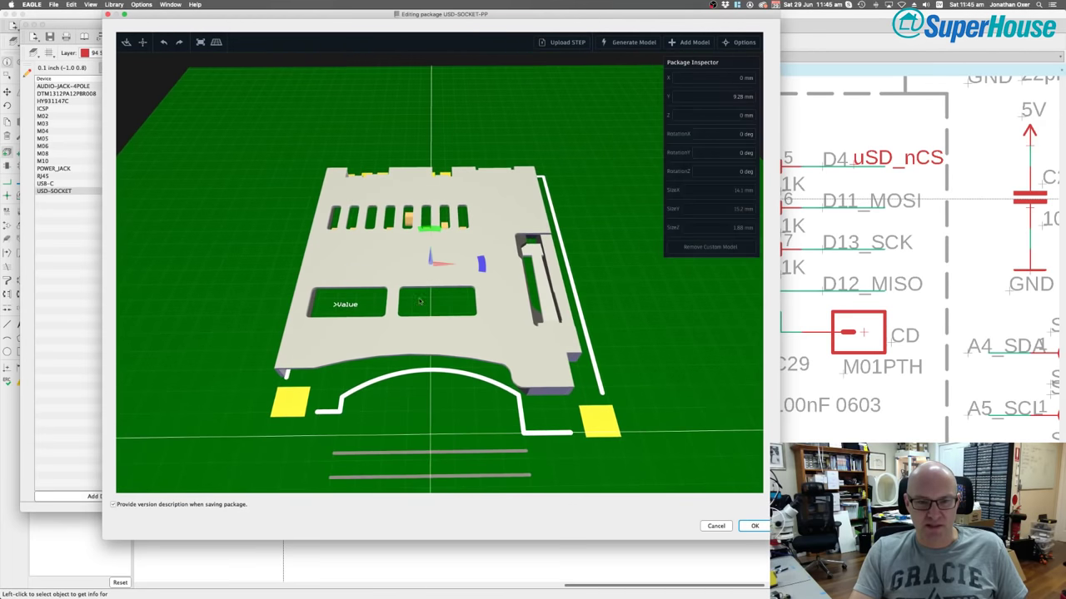
{"action": "left_click_drag", "start_coordinate": [446, 264], "coordinate": [456, 264]}
Nudge the socket to Y 8.9 mm, check the alignment, and save the package's 3D model.
{"action": "left_click", "coordinate": [243, 271]}
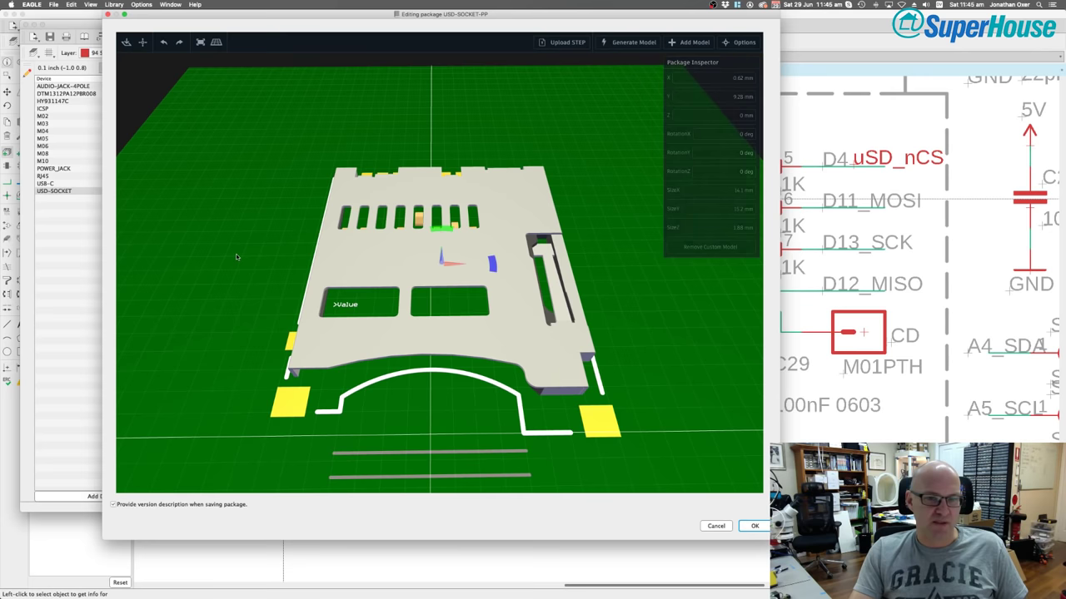
{"action": "left_click_drag", "start_coordinate": [243, 271], "coordinate": [521, 305]}
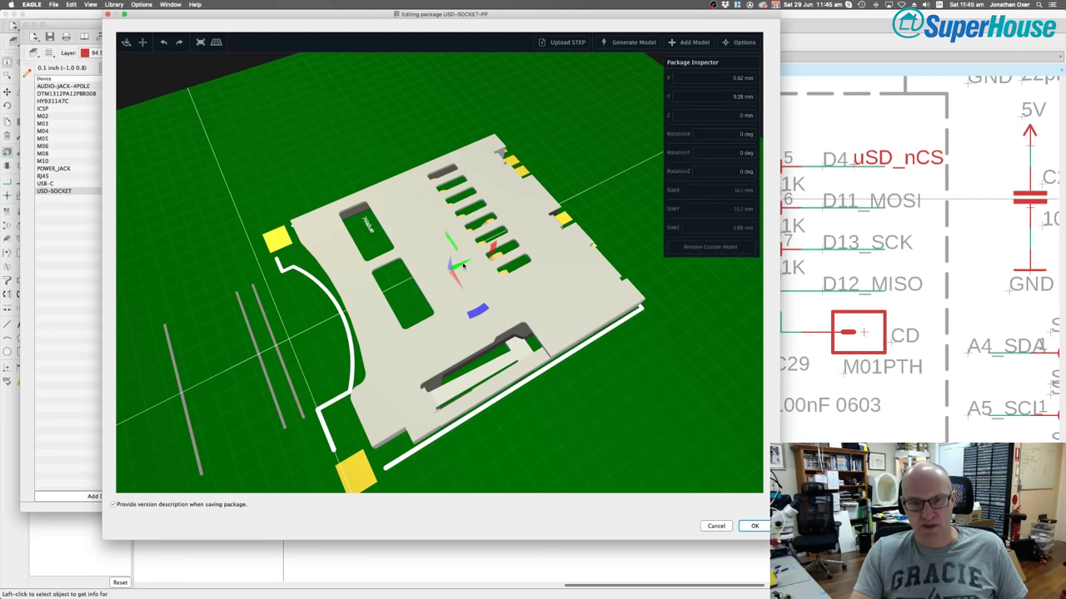
{"action": "left_click_drag", "start_coordinate": [463, 265], "coordinate": [457, 266]}
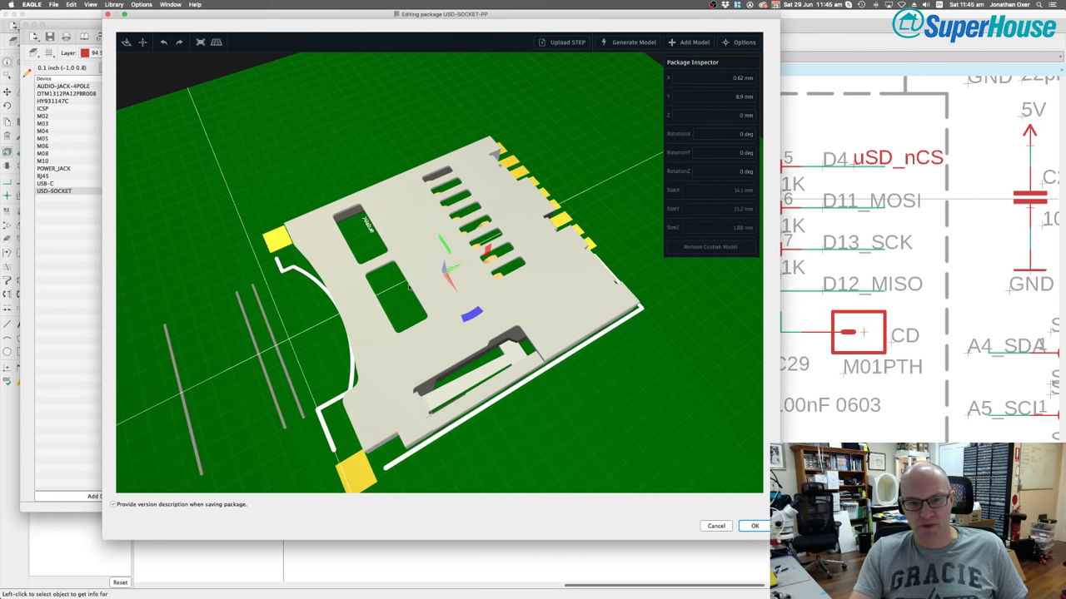
{"action": "left_click_drag", "start_coordinate": [239, 345], "coordinate": [358, 280]}
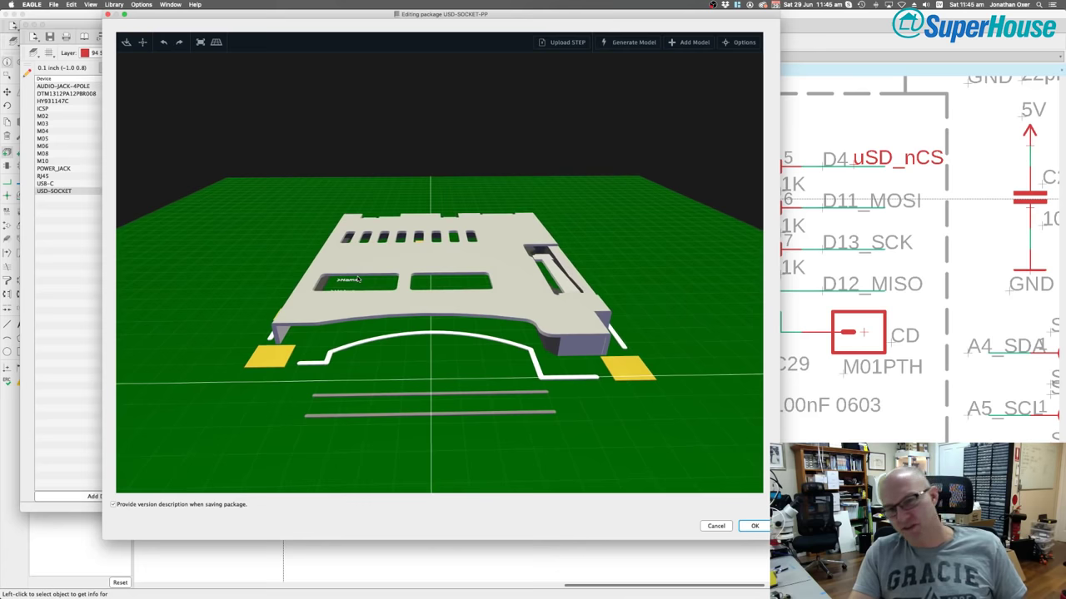
{"action": "left_click_drag", "start_coordinate": [431, 288], "coordinate": [390, 311]}
{"action": "left_click", "coordinate": [389, 311]}
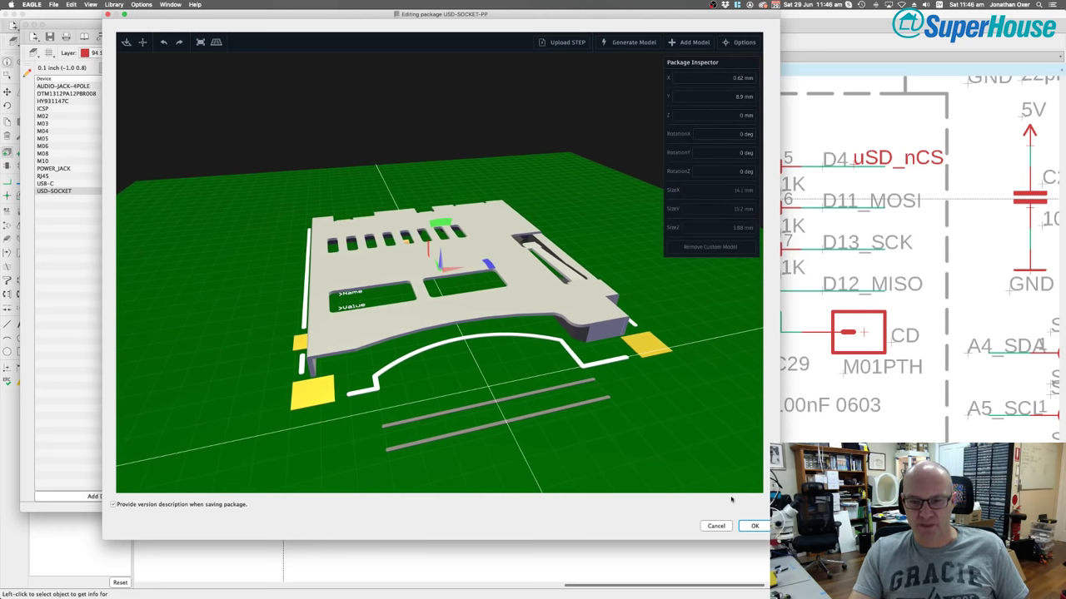
{"action": "left_click", "coordinate": [753, 526]}
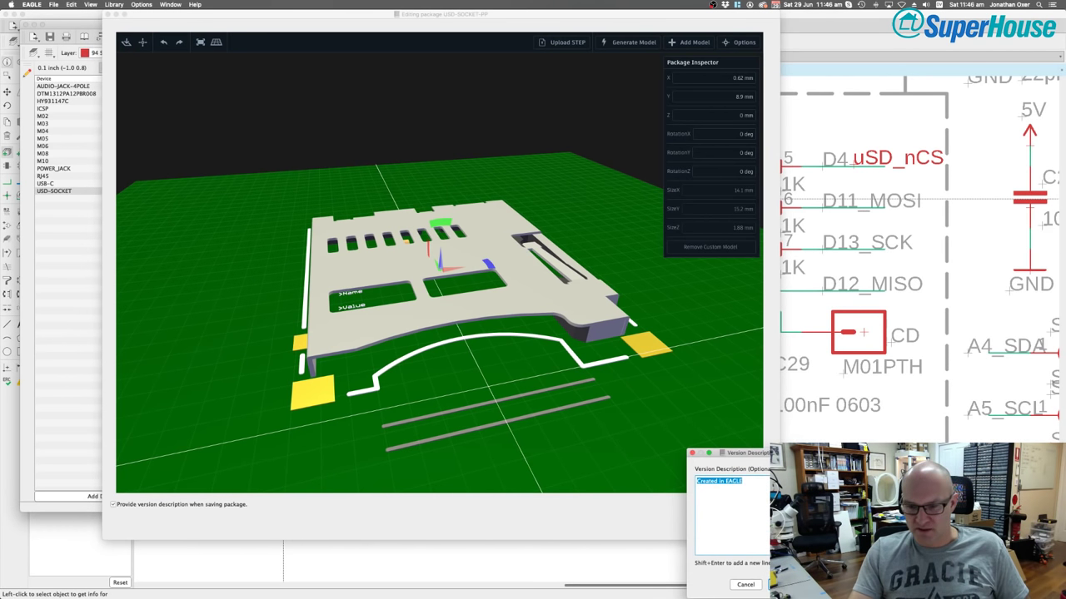
Accept the default description, publish SuperHouse-Connectors as version 36, and close the library manager.
{"action": "key", "text": "Return"}
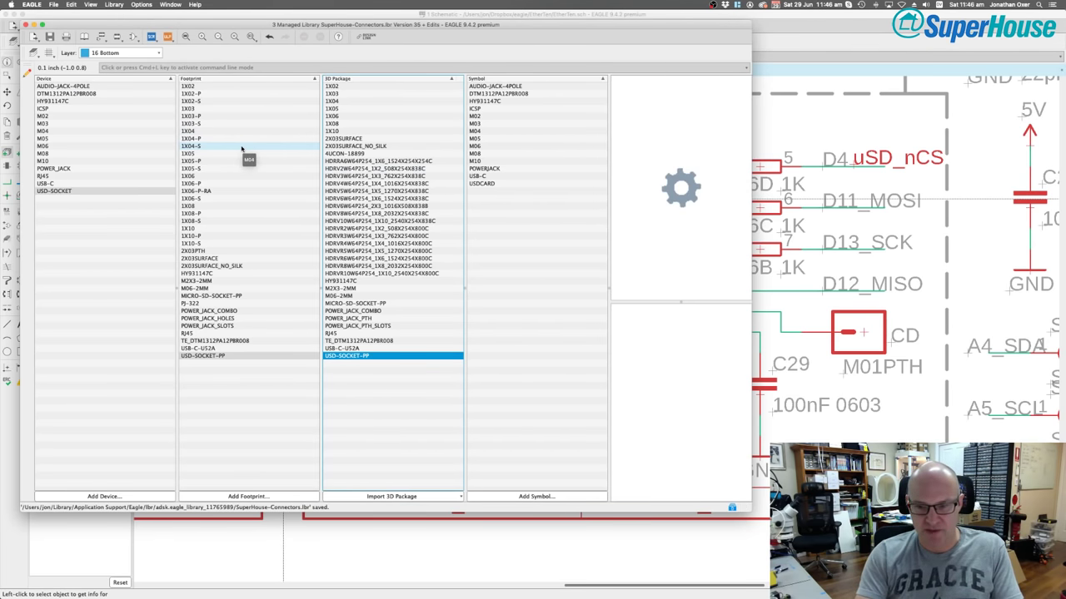
{"action": "left_click", "coordinate": [114, 4]}
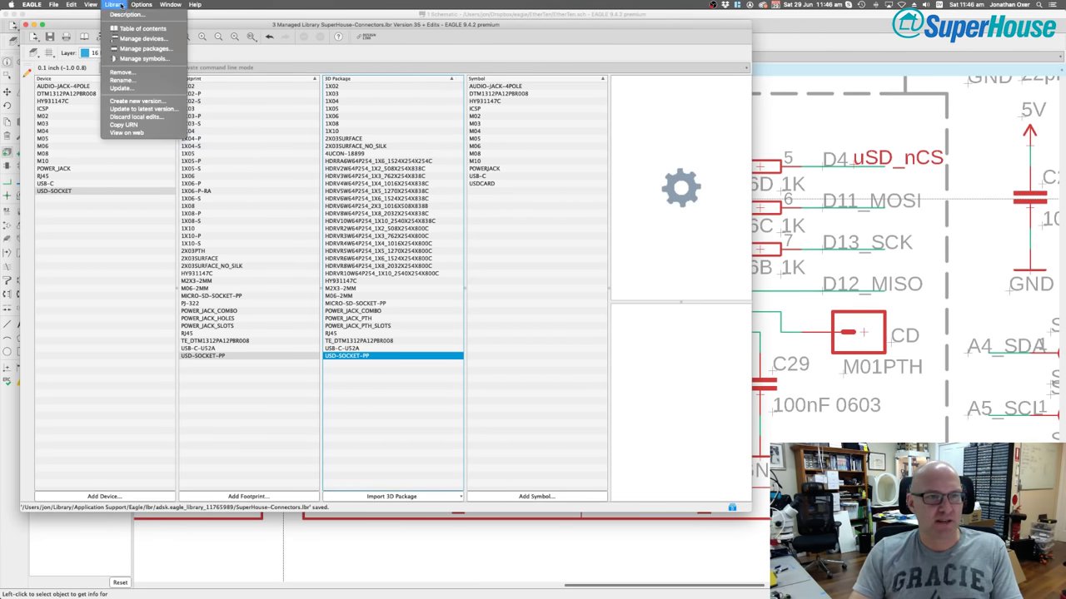
{"action": "left_click", "coordinate": [137, 101]}
{"action": "left_click", "coordinate": [169, 133]}
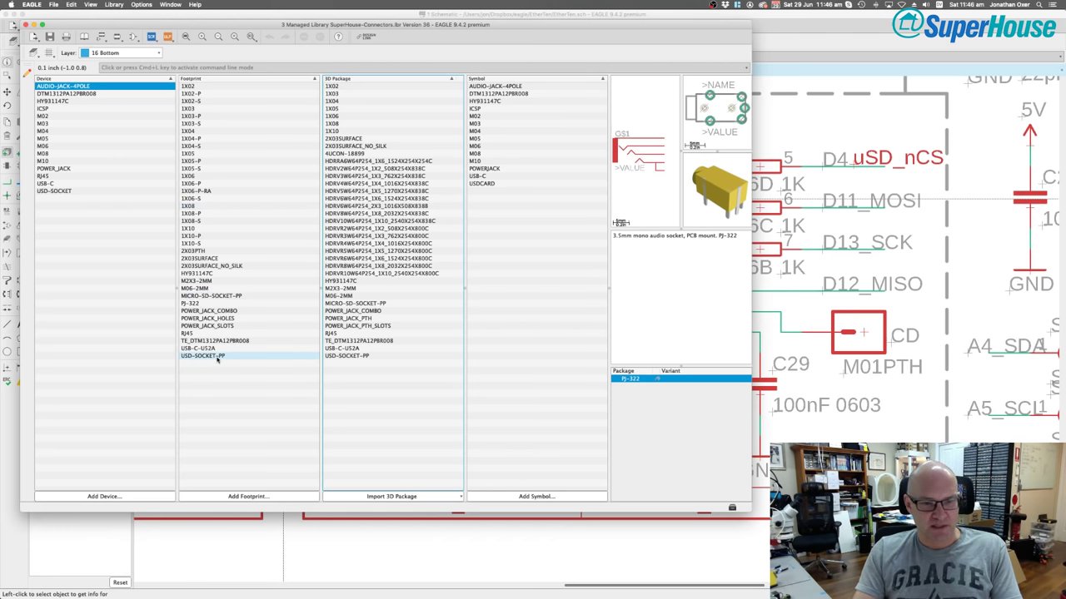
{"action": "left_click", "coordinate": [770, 29]}
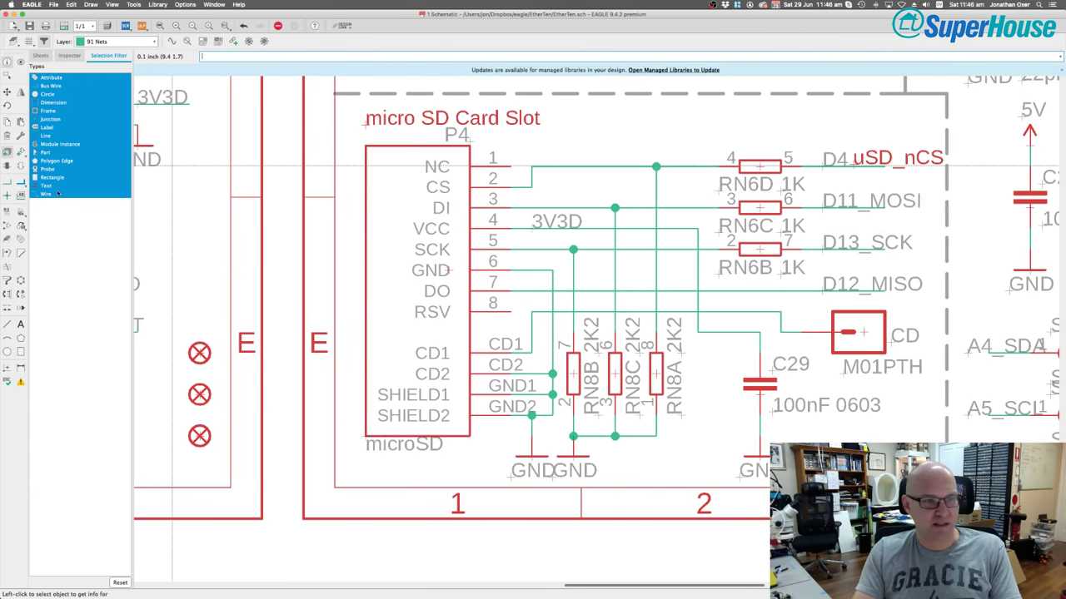
Replace the microSD part with SuperHouse-Connectors' USD-SOCKETUSD device, which uses the USD-SOCKET-PP package.
{"action": "left_click", "coordinate": [21, 227]}
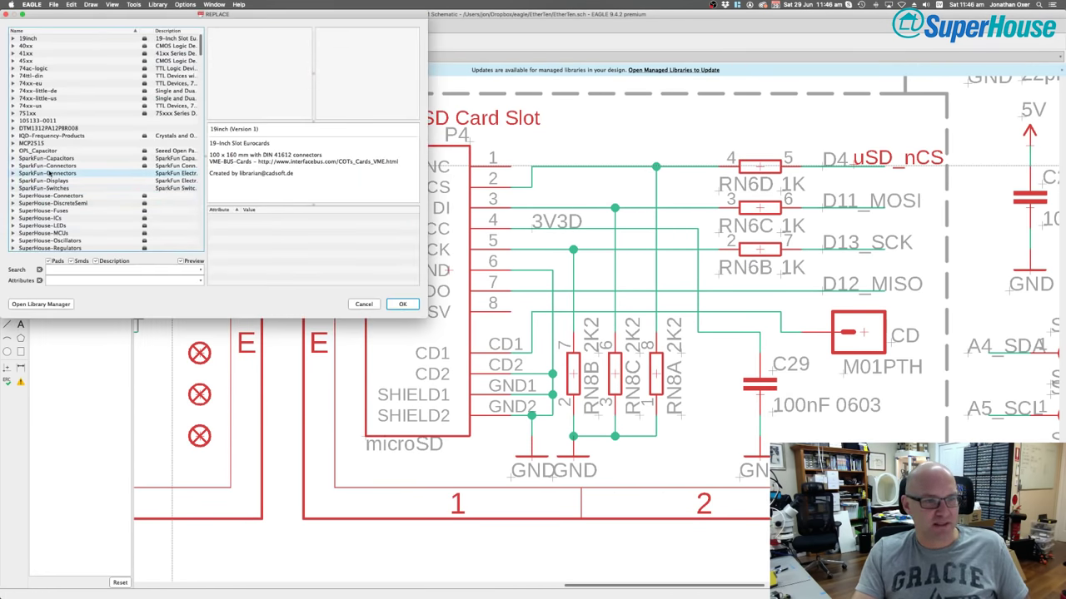
{"action": "scroll", "coordinate": [47, 170], "scroll_direction": "down", "scroll_amount": 3}
{"action": "left_click", "coordinate": [13, 120]}
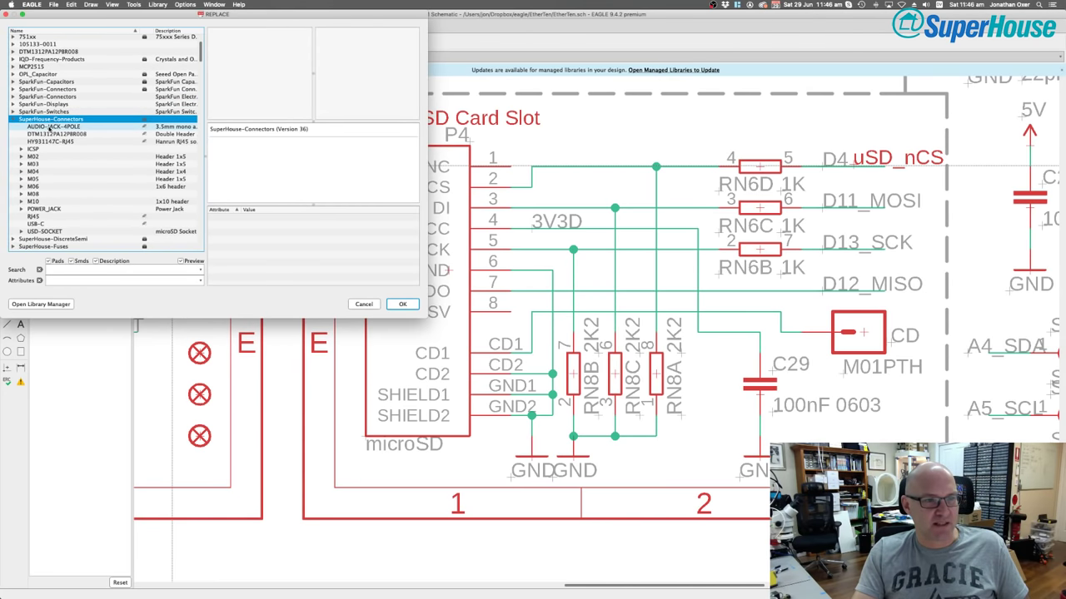
{"action": "scroll", "coordinate": [47, 148], "scroll_direction": "down", "scroll_amount": 2}
{"action": "scroll", "coordinate": [48, 149], "scroll_direction": "down", "scroll_amount": 1}
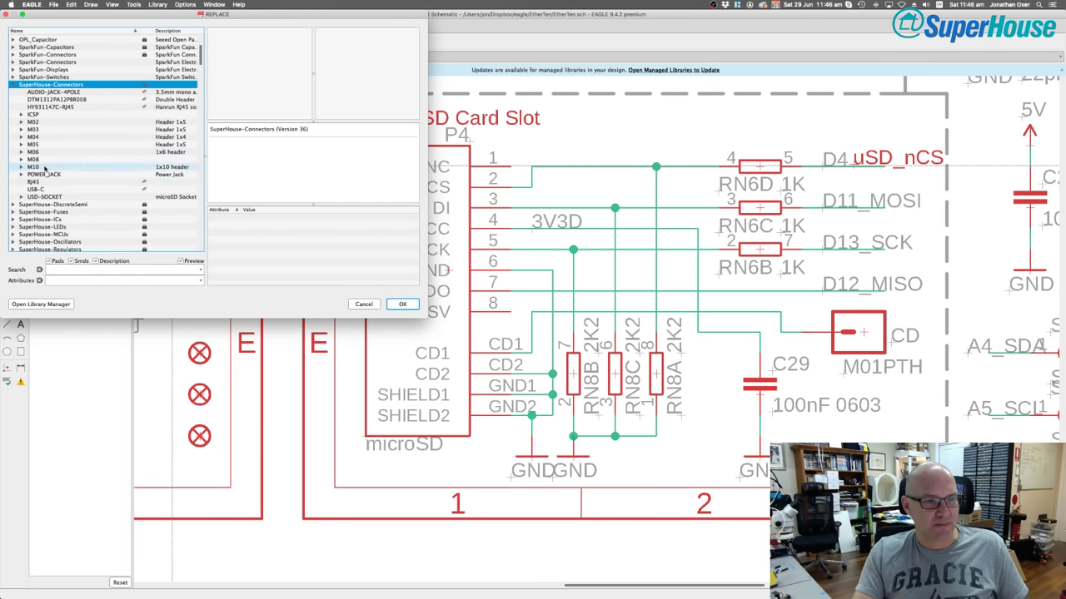
{"action": "scroll", "coordinate": [42, 198], "scroll_direction": "down", "scroll_amount": 1}
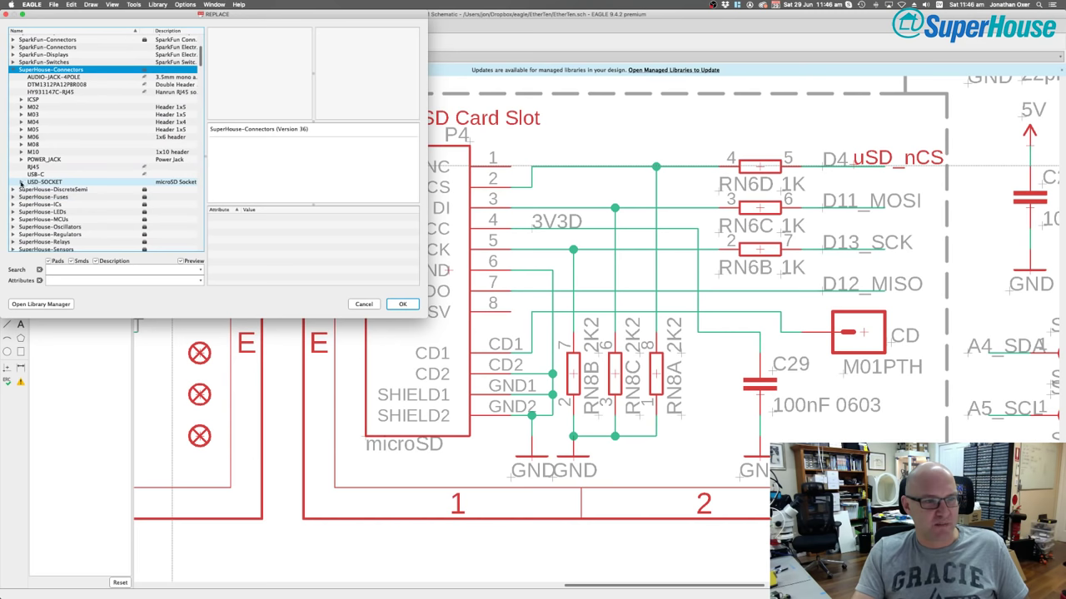
{"action": "left_click", "coordinate": [21, 183]}
{"action": "left_click", "coordinate": [21, 184]}
{"action": "scroll", "coordinate": [54, 166], "scroll_direction": "down", "scroll_amount": 1}
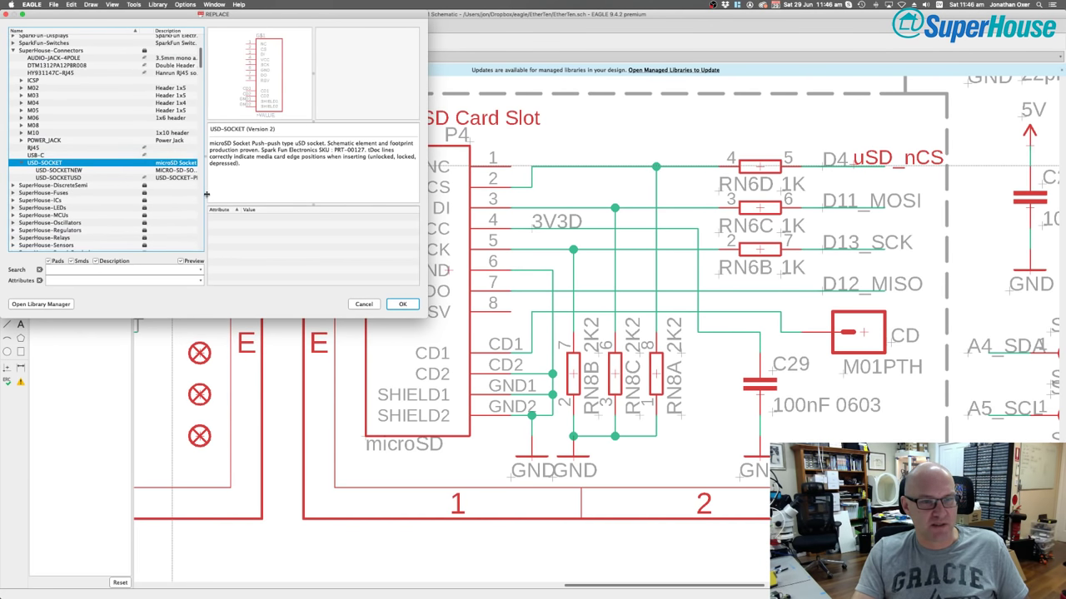
{"action": "left_click_drag", "start_coordinate": [207, 194], "coordinate": [235, 196]}
{"action": "left_click", "coordinate": [57, 178]}
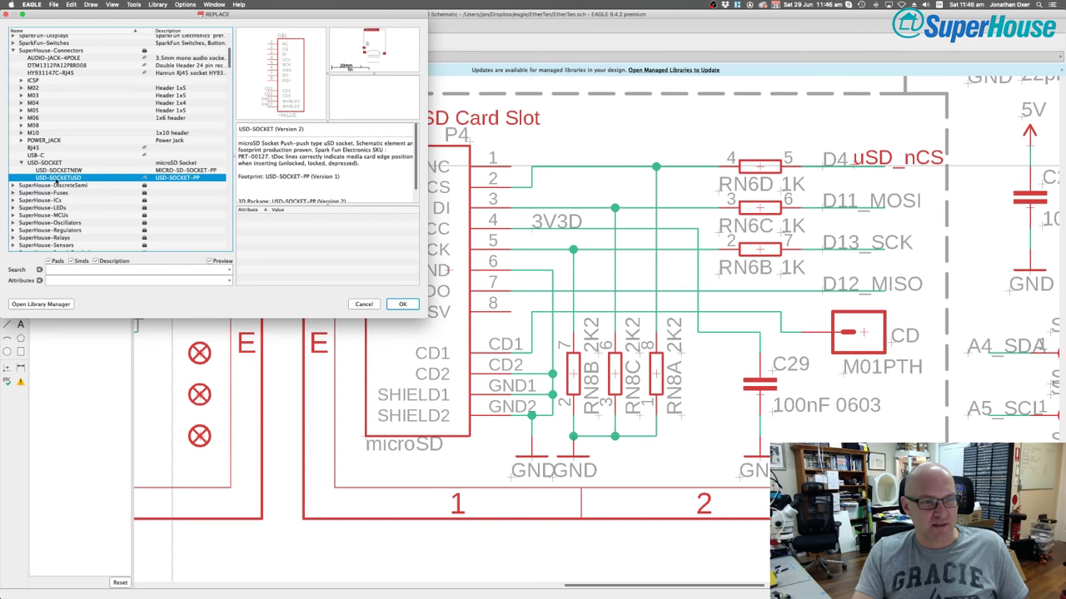
{"action": "left_click", "coordinate": [403, 304]}
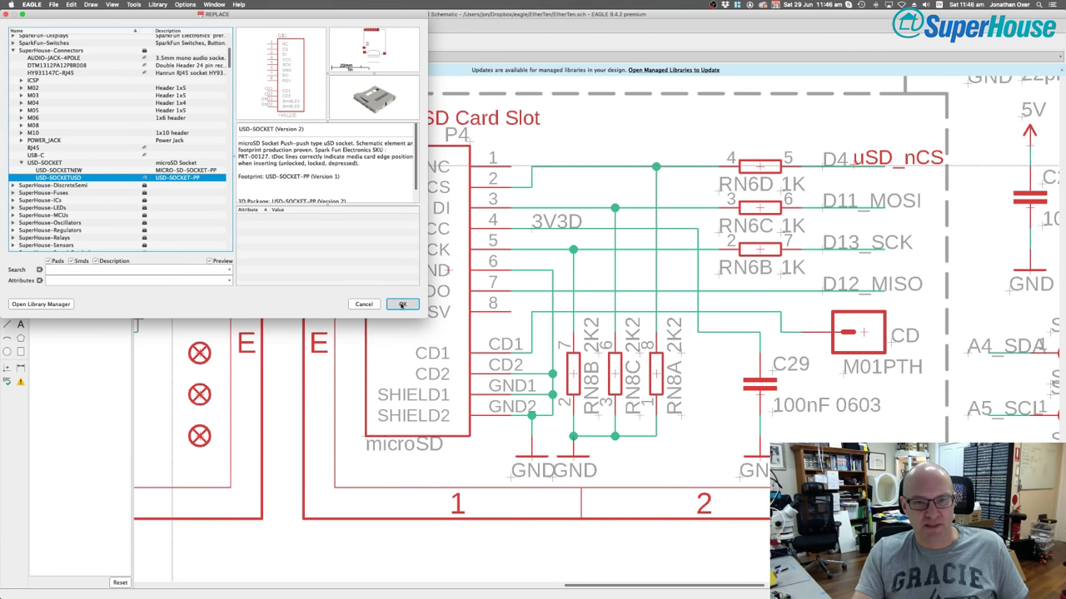
{"action": "left_click", "coordinate": [402, 304]}
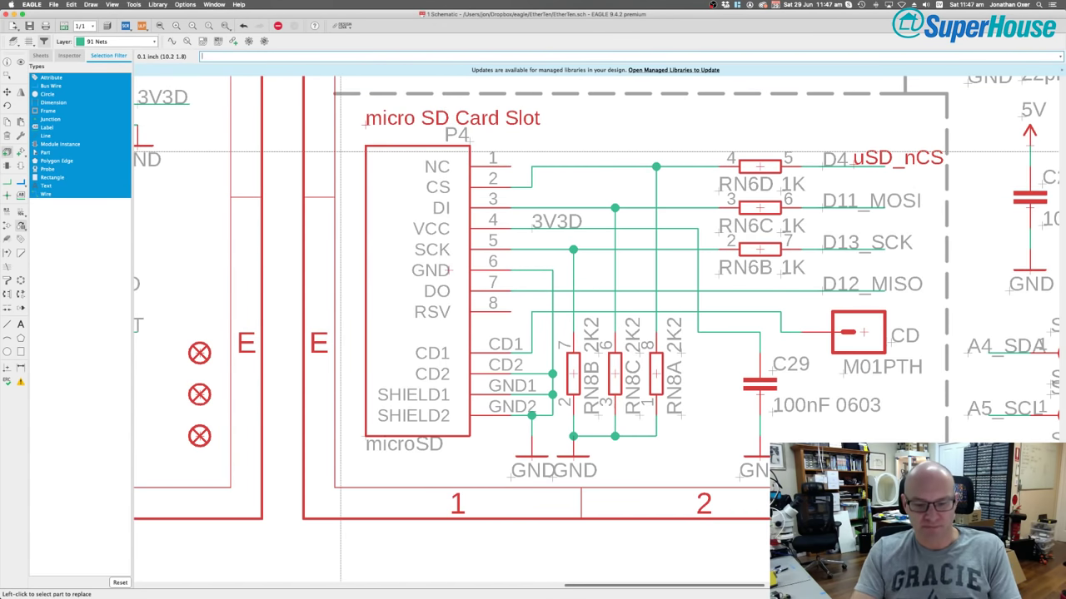
Save the board file and switch to the EtherTen board layout window.
{"action": "key", "text": "super+s"}
{"action": "left_click", "coordinate": [214, 4]}
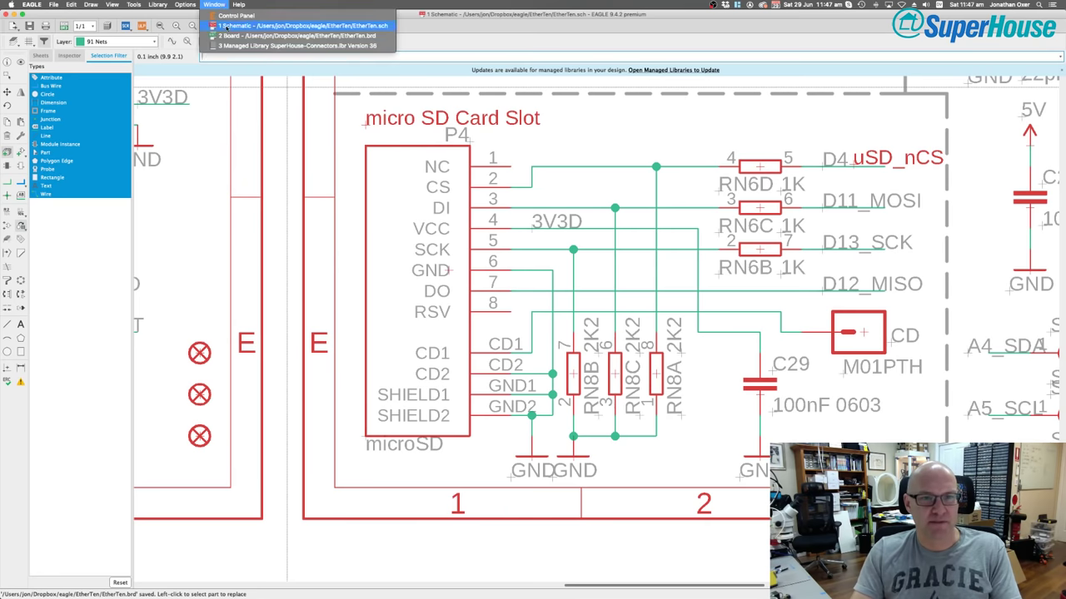
{"action": "left_click", "coordinate": [225, 36]}
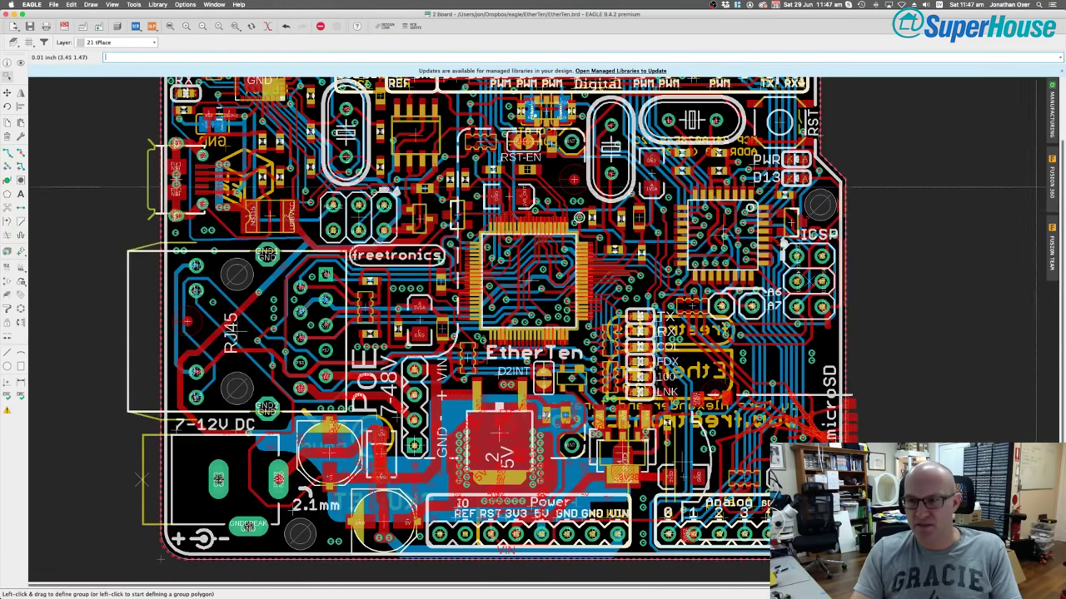
Push the EtherTen board to Fusion 360 and close the sync panel after the success message.
{"action": "left_click", "coordinate": [1052, 177]}
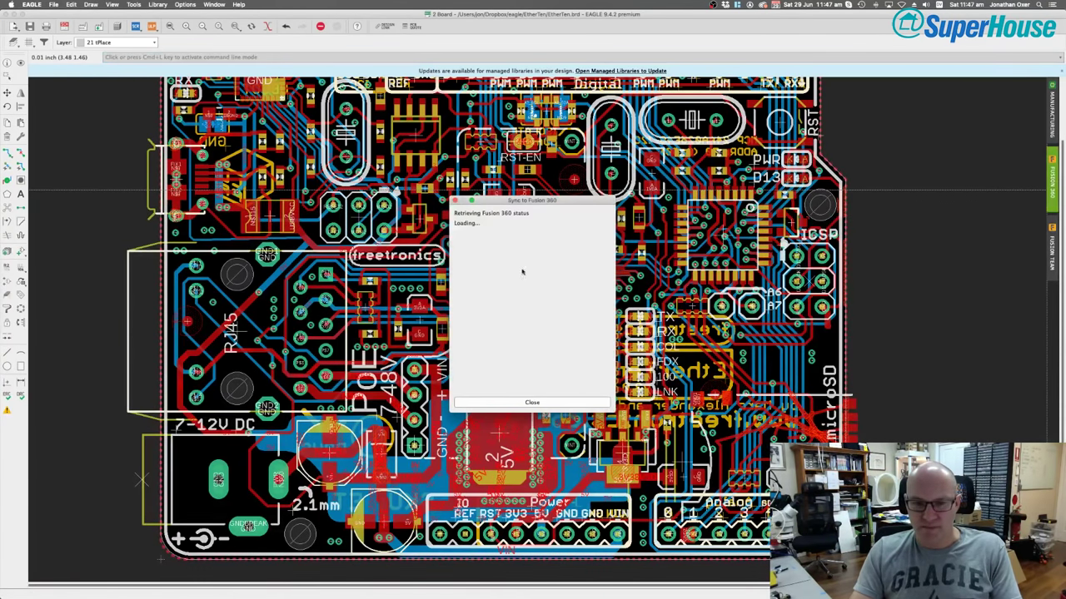
{"action": "left_click", "coordinate": [537, 379]}
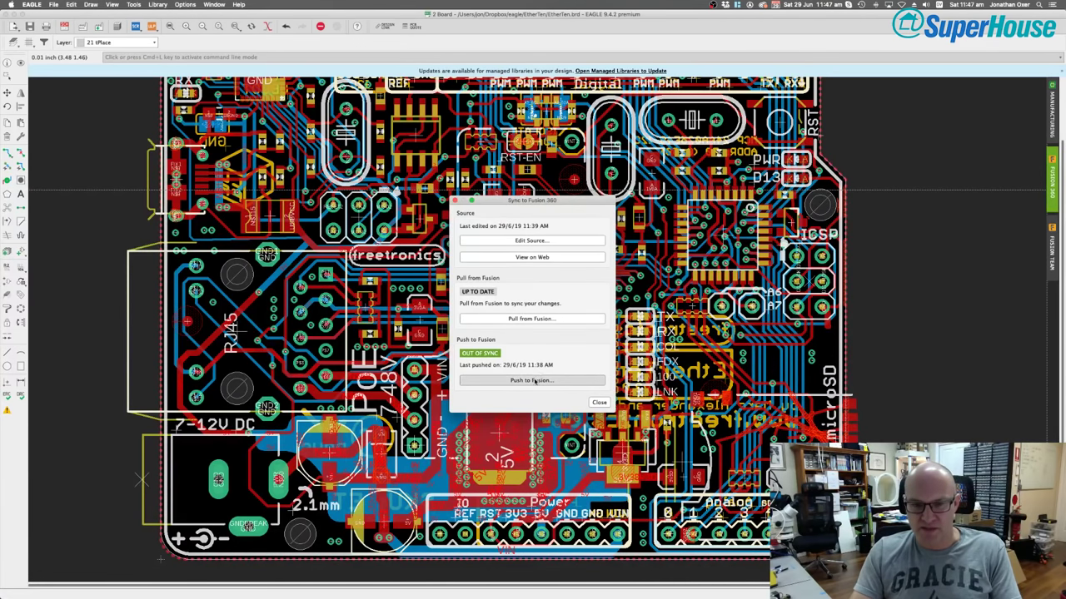
{"action": "left_click", "coordinate": [600, 403]}
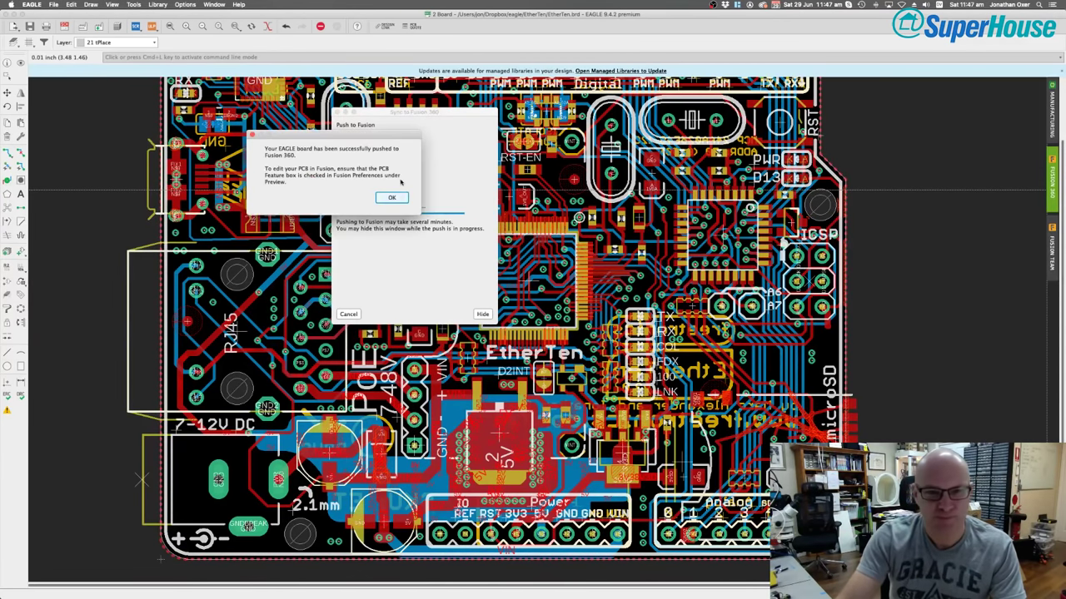
{"action": "left_click", "coordinate": [393, 197]}
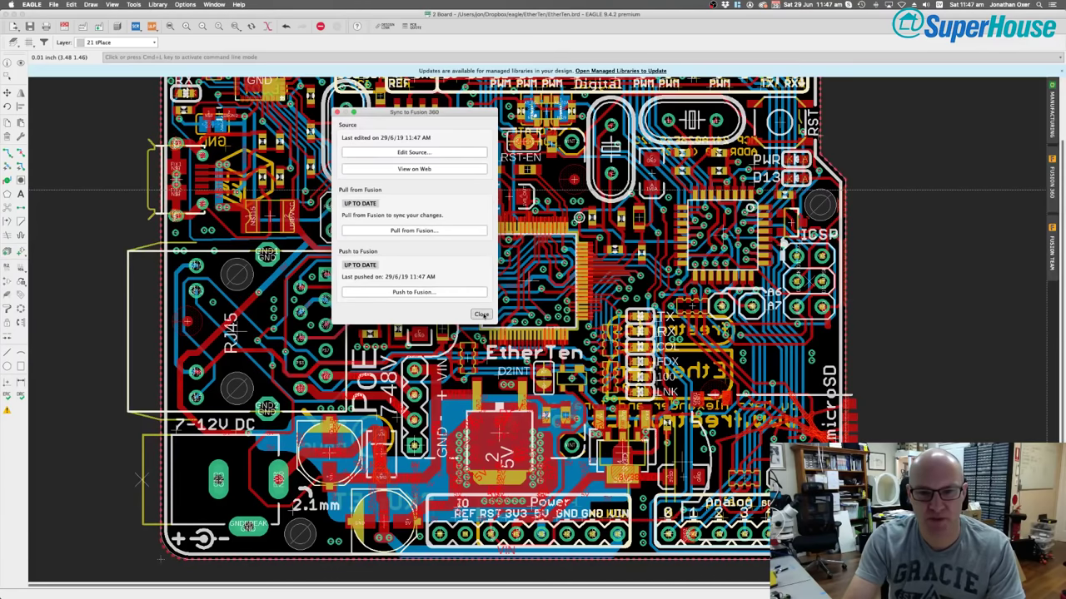
{"action": "left_click", "coordinate": [482, 313]}
{"action": "left_click", "coordinate": [214, 4]}
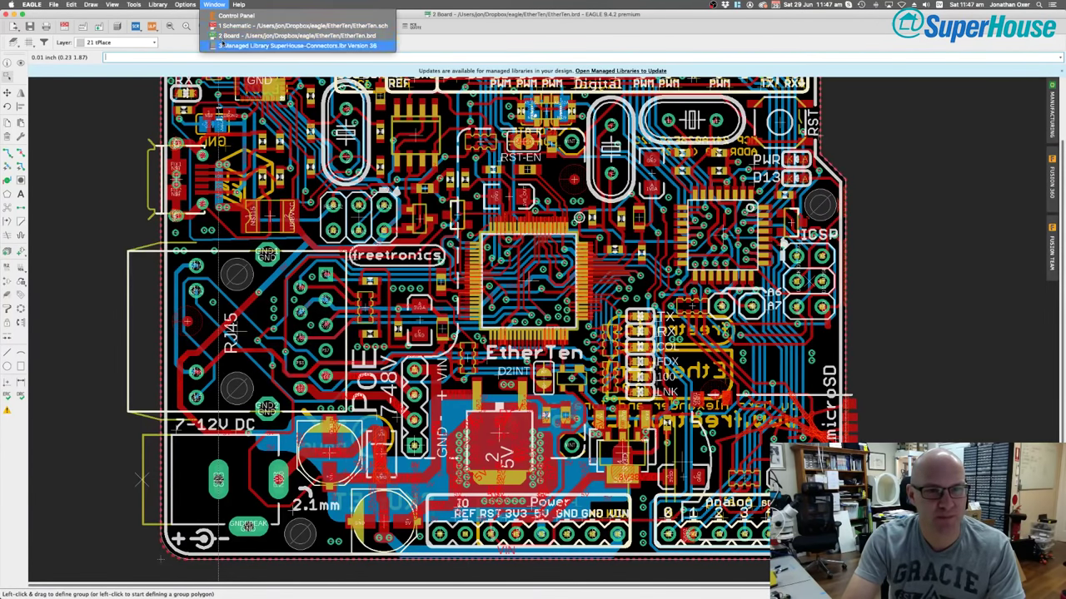
{"action": "left_click", "coordinate": [297, 36]}
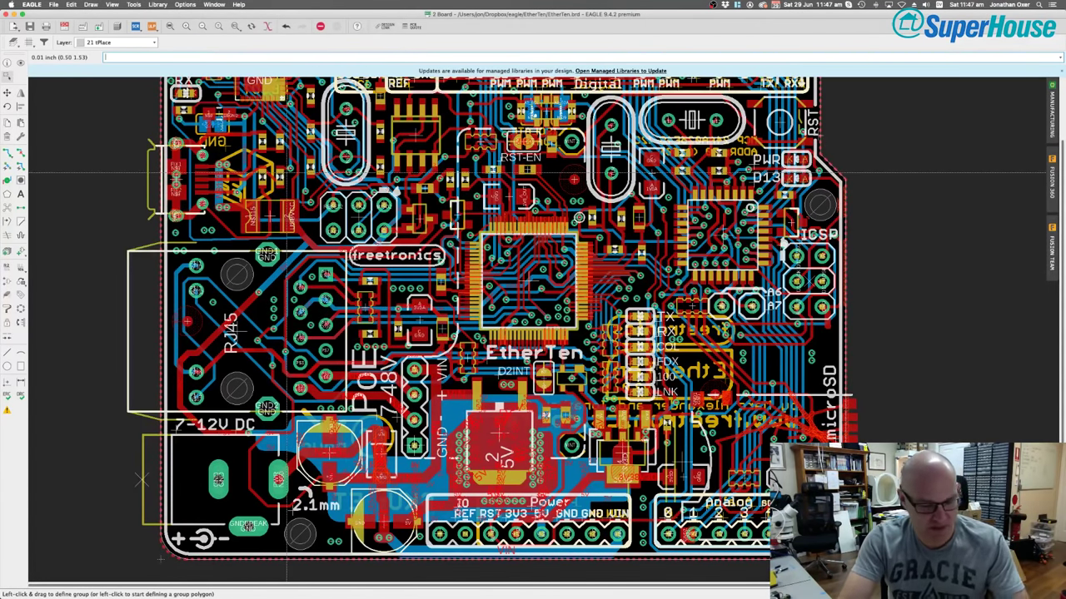
In Fusion 360, close the outdated EtherTen document and refresh the project file listing.
{"action": "key", "text": "super+Tab"}
{"action": "key", "text": "super+Tab"}
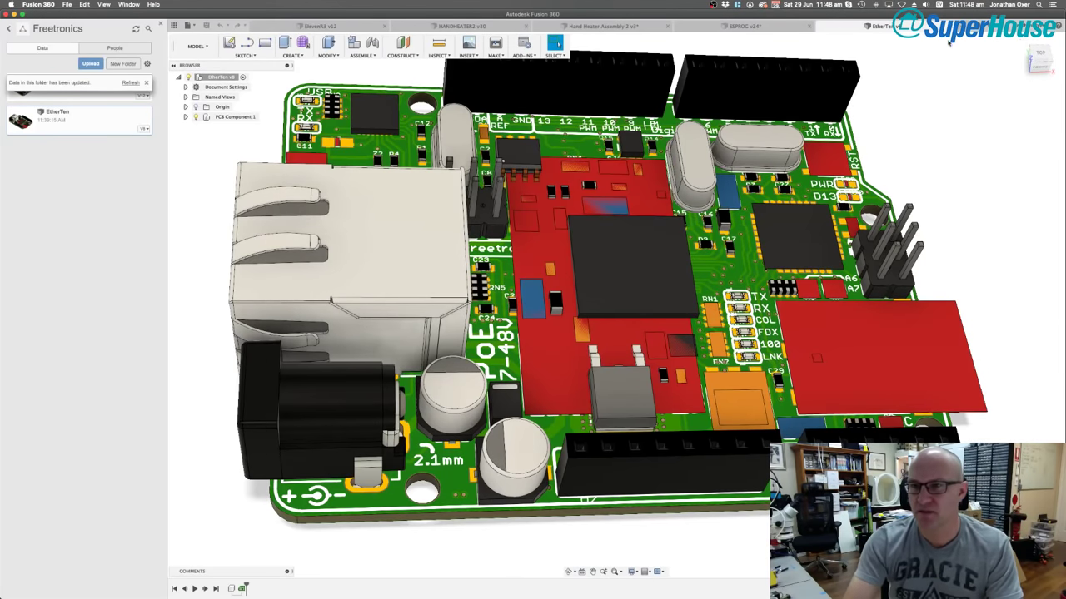
{"action": "key", "text": "super+w"}
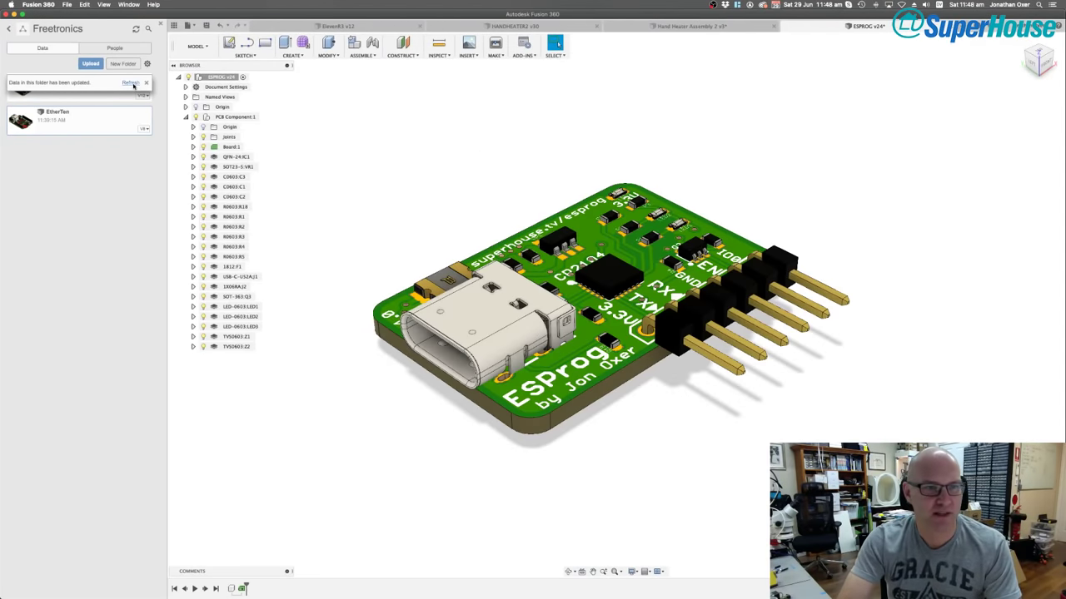
{"action": "left_click", "coordinate": [131, 82]}
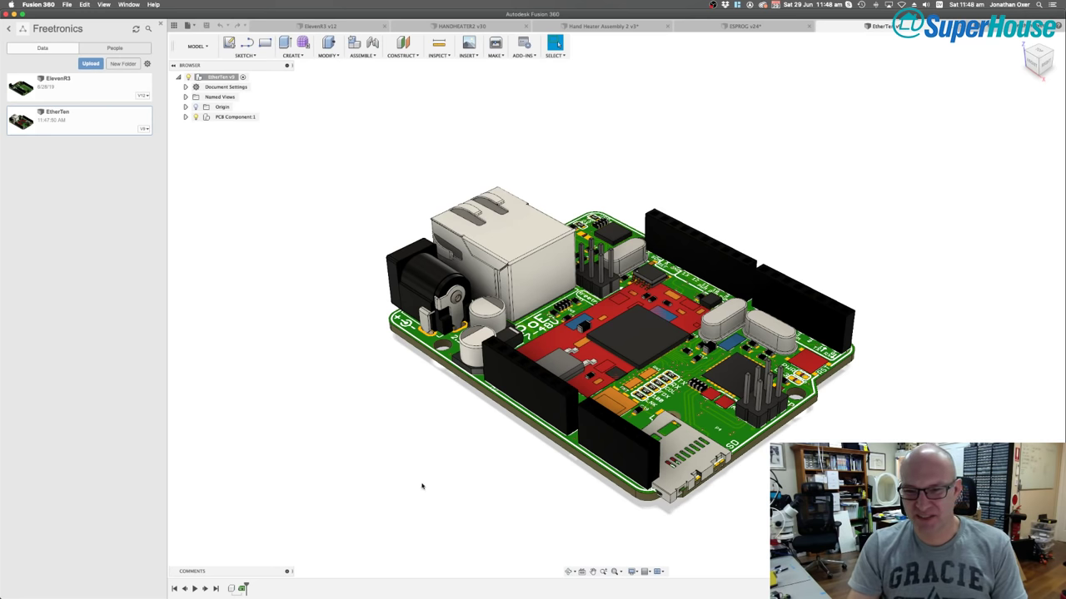
{"action": "middle_click_drag", "start_coordinate": [392, 474], "coordinate": [435, 513], "text": "shift"}
{"action": "left_click_drag", "start_coordinate": [435, 513], "coordinate": [425, 514]}
{"action": "key", "text": "Escape"}
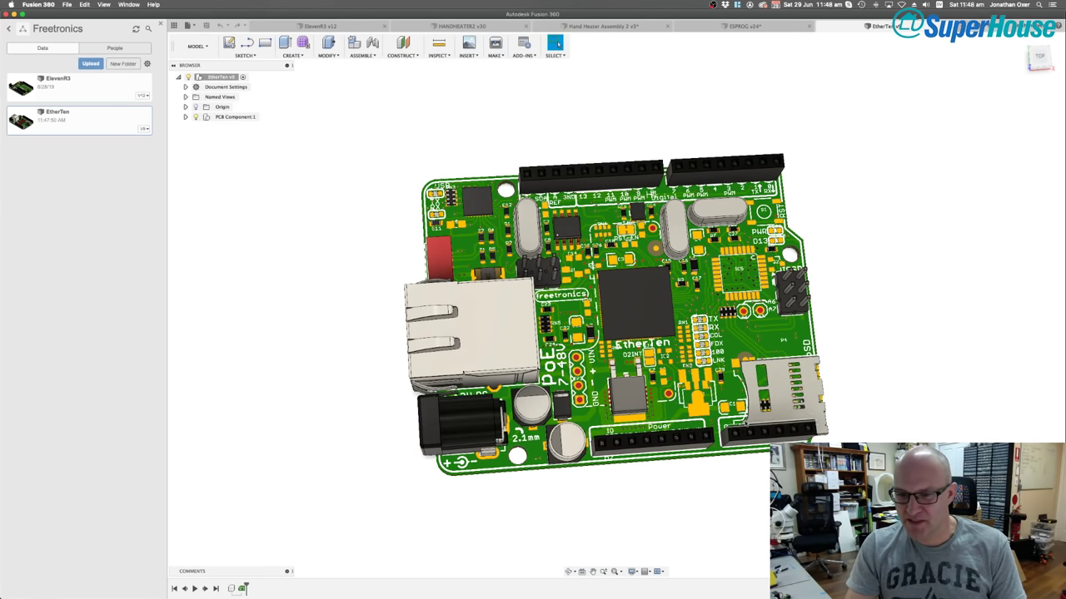
{"action": "middle_click_drag", "start_coordinate": [880, 366], "coordinate": [849, 350], "text": "shift"}
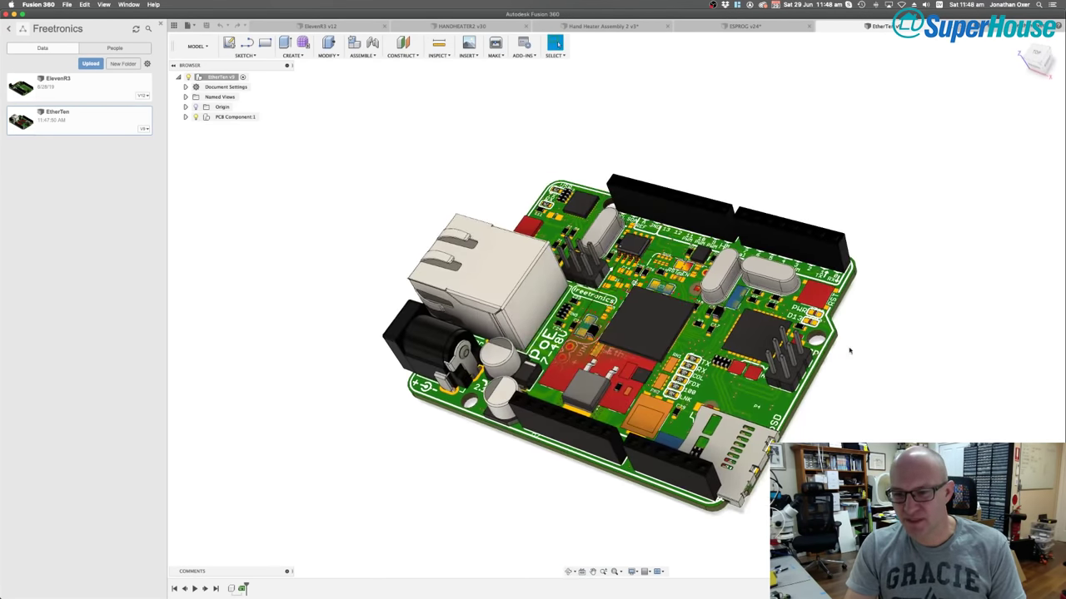
{"action": "middle_click_drag", "start_coordinate": [759, 463], "coordinate": [821, 435], "text": "shift"}
{"action": "left_click", "coordinate": [1033, 55]}
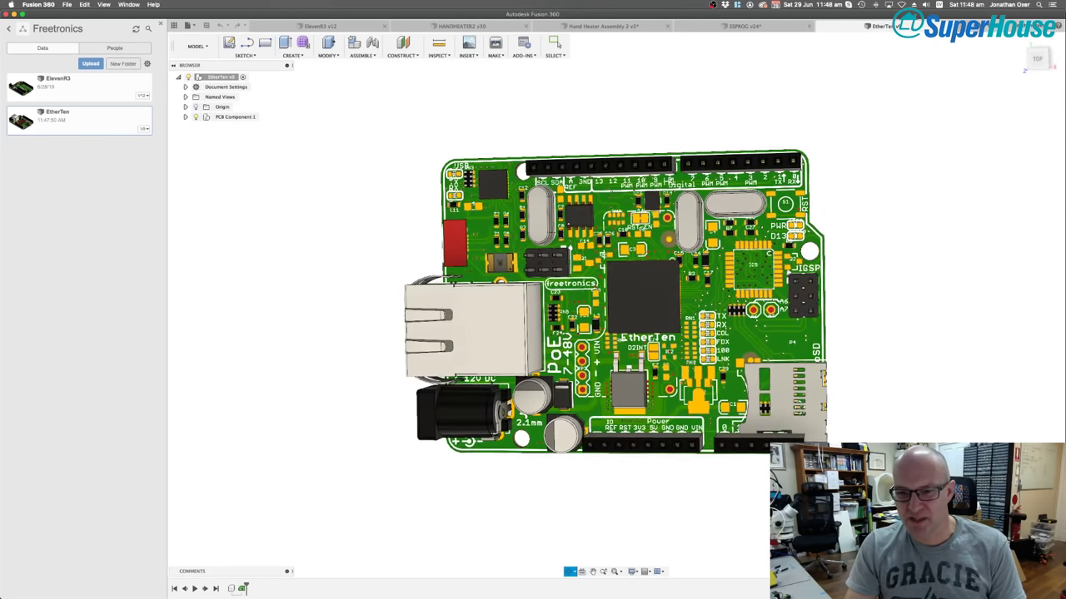
{"action": "key", "text": "Escape"}
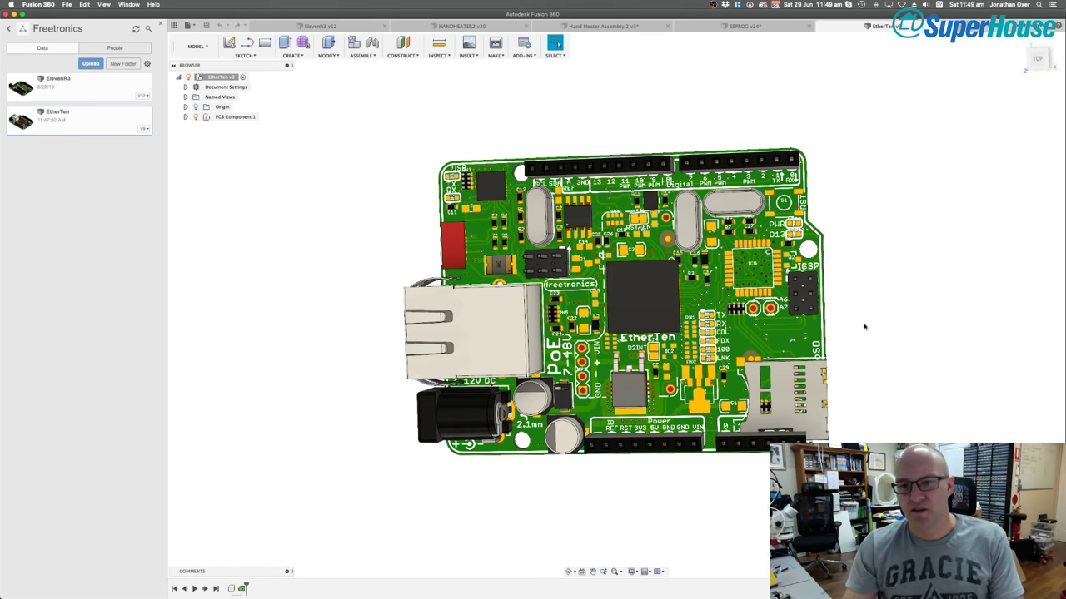
{"action": "key", "text": "F2"}
{"action": "middle_click_drag", "start_coordinate": [354, 391], "coordinate": [359, 366], "text": "shift"}
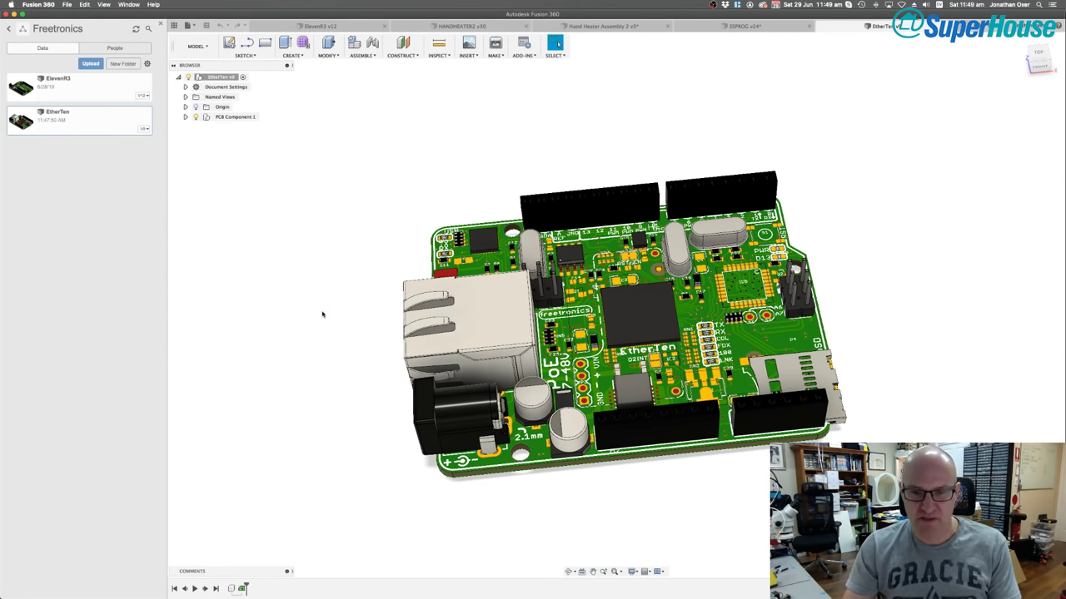
{"action": "middle_click_drag", "start_coordinate": [324, 311], "coordinate": [307, 325], "text": "shift"}
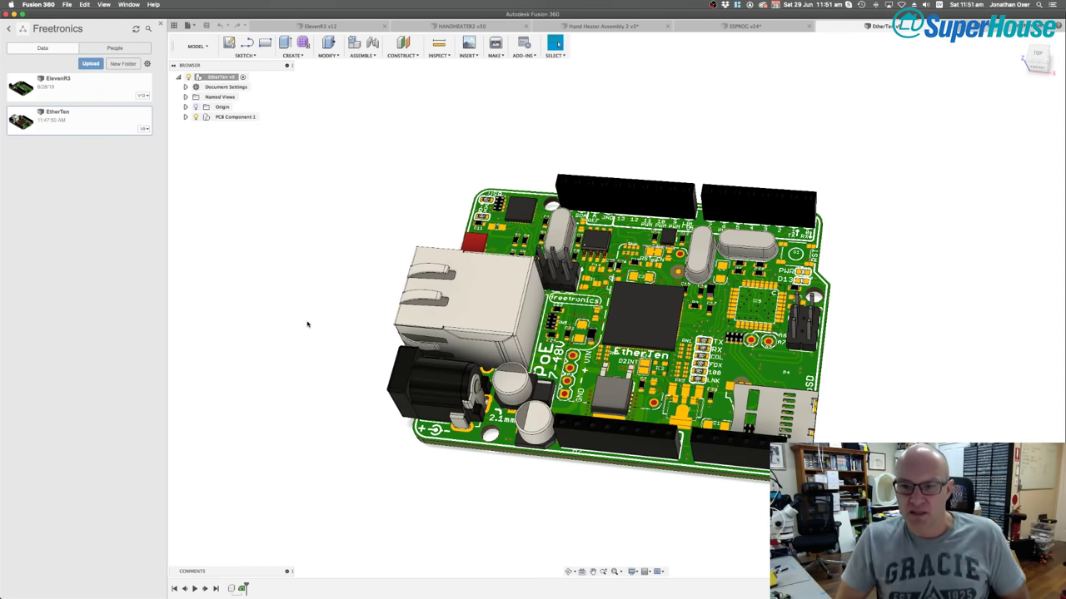
{"action": "middle_click_drag", "start_coordinate": [249, 357], "coordinate": [271, 348], "text": "shift"}
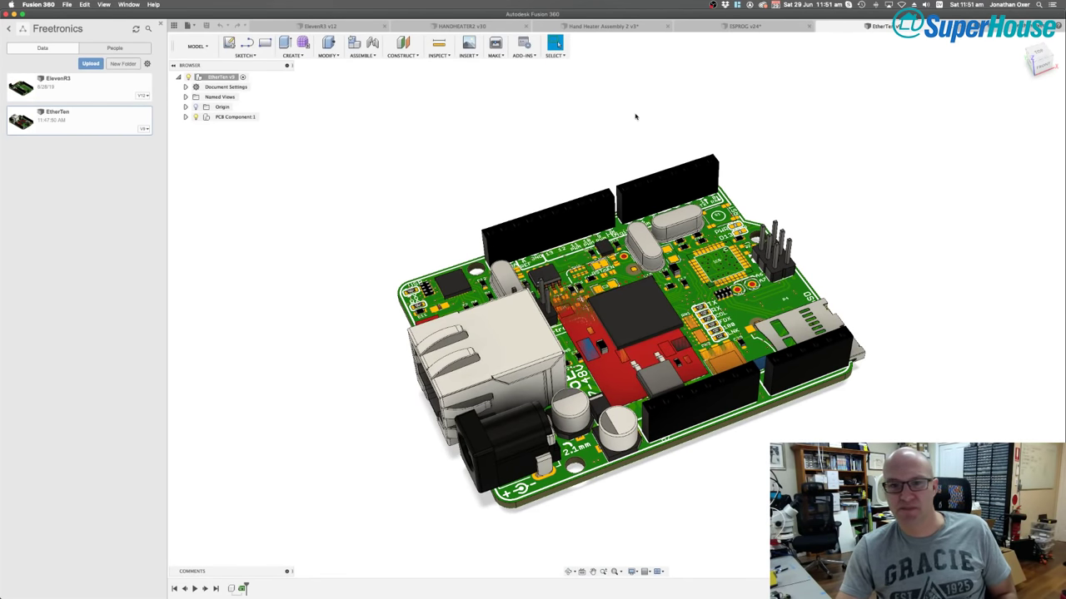
{"action": "key", "text": "F6"}
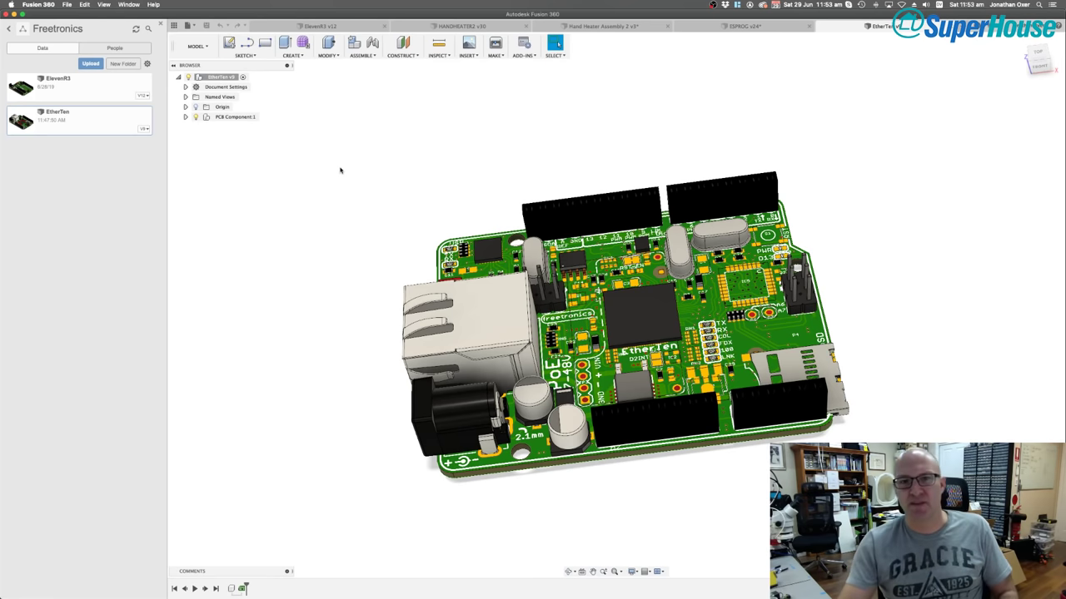
Switch to the Hand Heater Assembly 2 v3 document.
{"action": "left_click", "coordinate": [603, 25]}
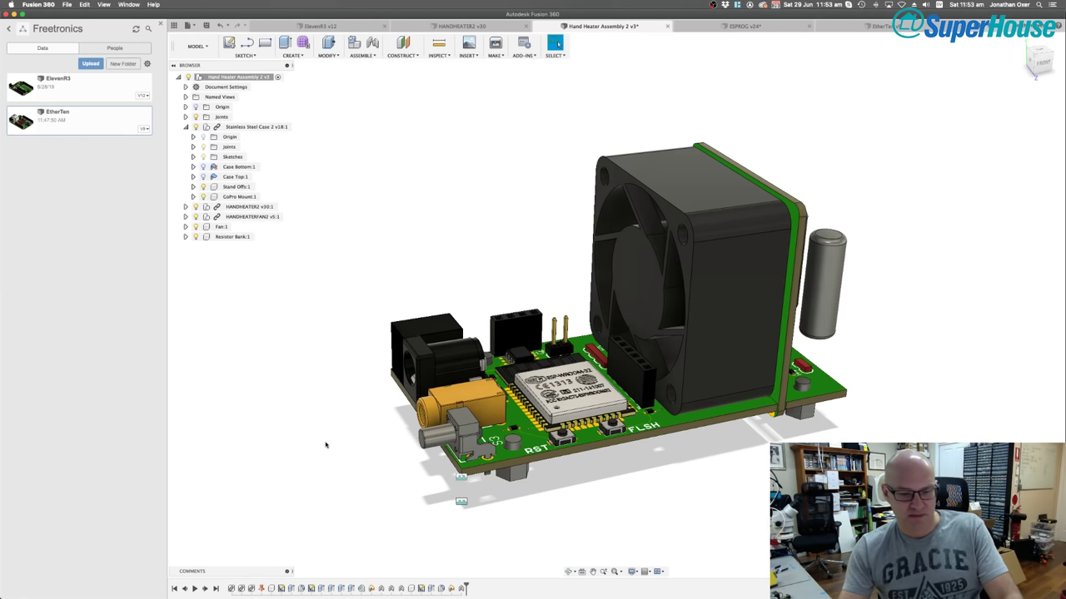
View the hand heater assembly from above, then switch back to the EtherTen board model.
{"action": "mouse_move", "coordinate": [326, 445]}
{"action": "middle_mouse_down", "text": "shift"}
{"action": "mouse_move", "coordinate": [310, 475]}
{"action": "mouse_move", "coordinate": [307, 416]}
{"action": "mouse_move", "coordinate": [309, 442]}
{"action": "mouse_move", "coordinate": [283, 445]}
{"action": "mouse_move", "coordinate": [321, 442]}
{"action": "mouse_move", "coordinate": [321, 431]}
{"action": "mouse_move", "coordinate": [316, 451]}
{"action": "middle_mouse_up", "text": "shift"}
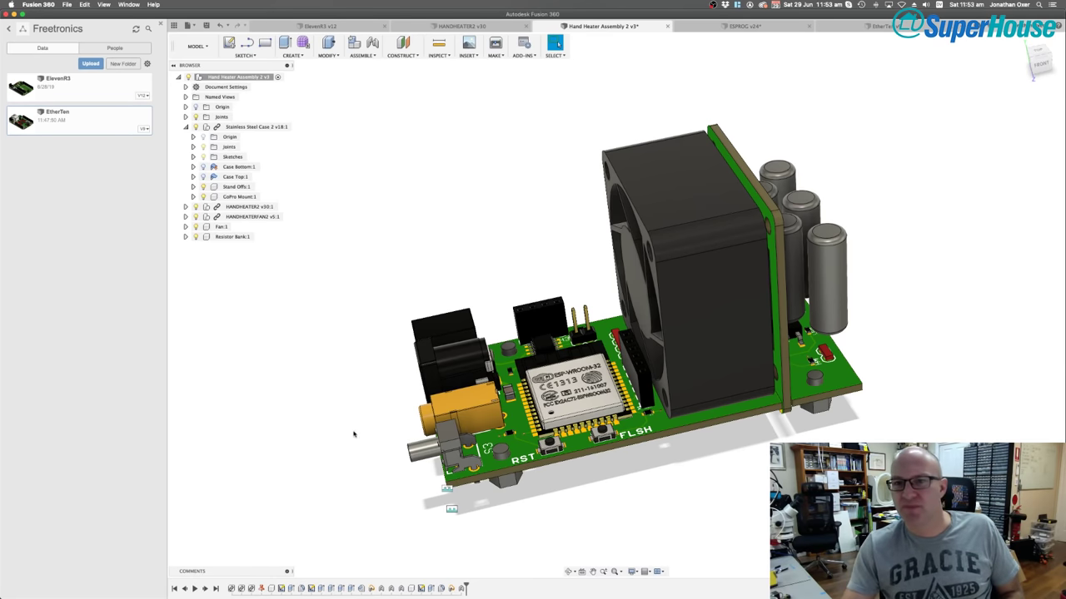
{"action": "left_click", "coordinate": [882, 28]}
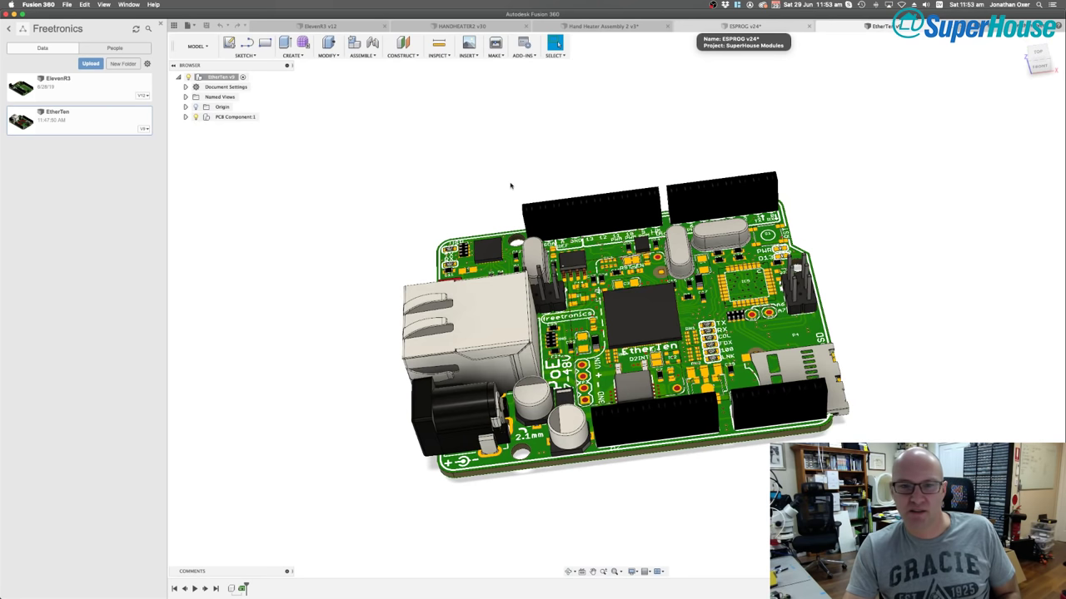